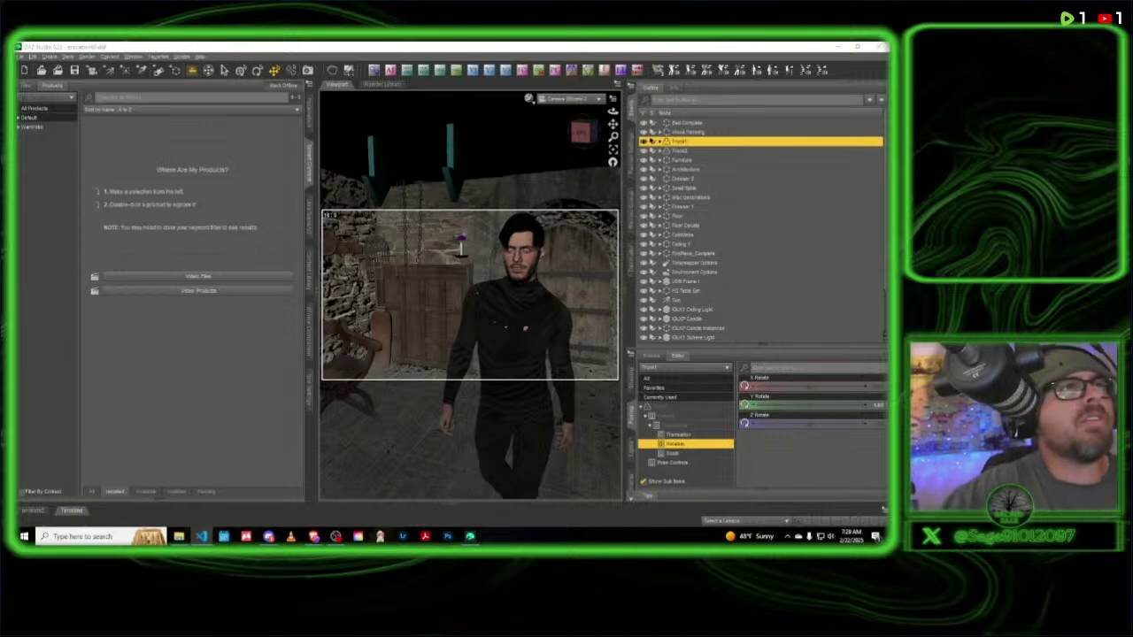
# Step: Switch the viewport to Perspective View and delete the room camera at the end of the scene list
pyautogui.click(584, 100)
pyautogui.click(587, 113)
pyautogui.scroll(-2, 704, 251)
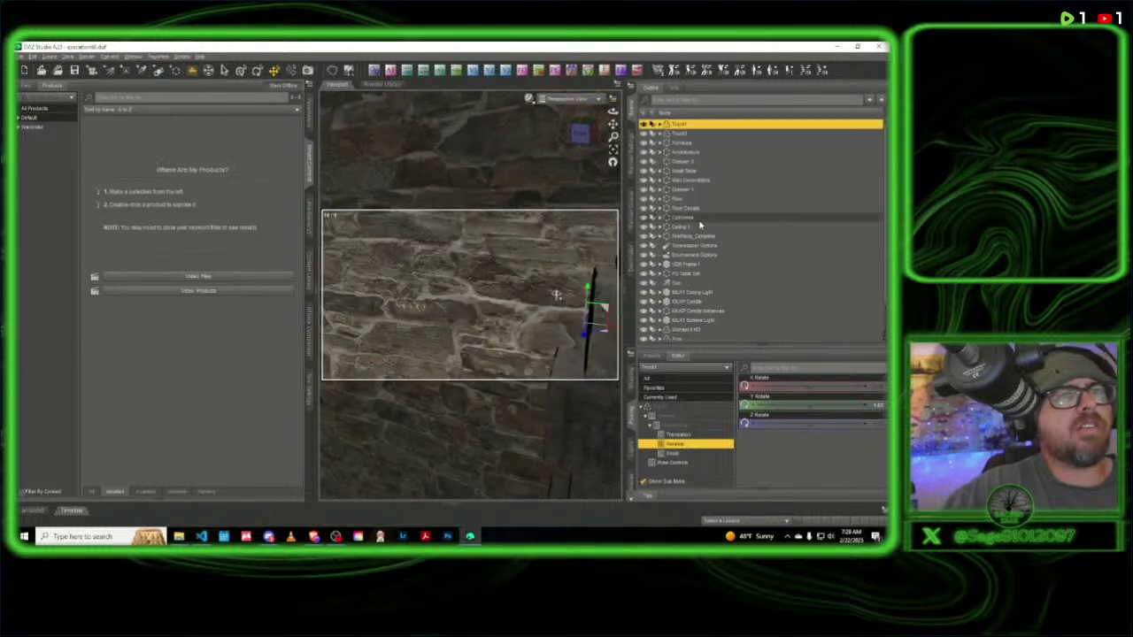
pyautogui.click(707, 338)
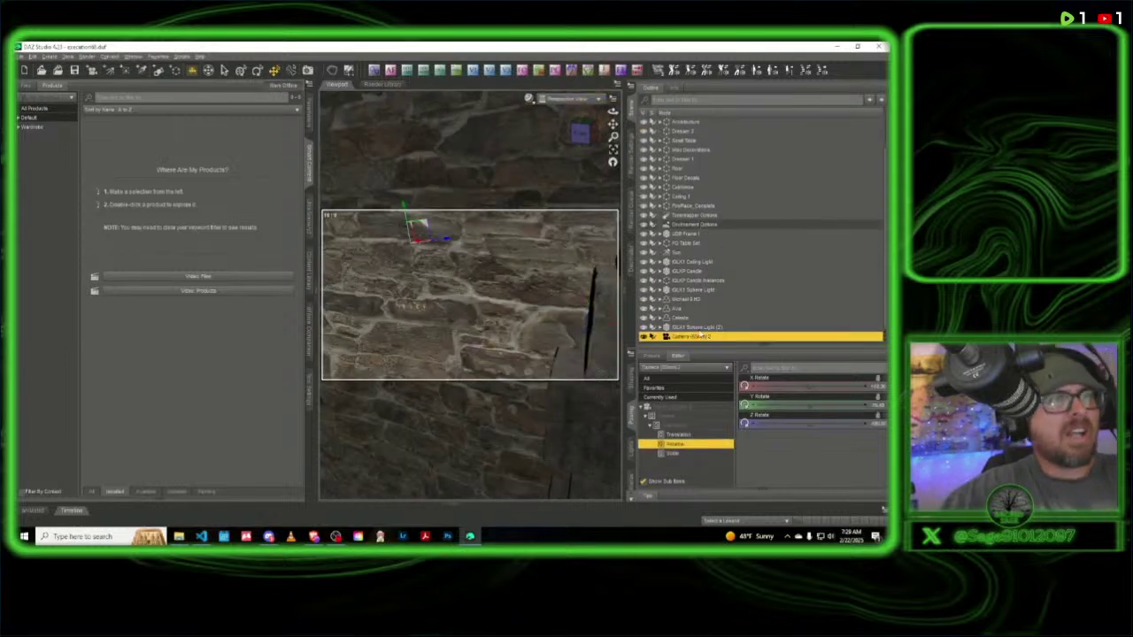
pyautogui.press('Delete')
# Step: Select the green female figure with the updo and list the library's Sitting poses
pyautogui.click(578, 135)
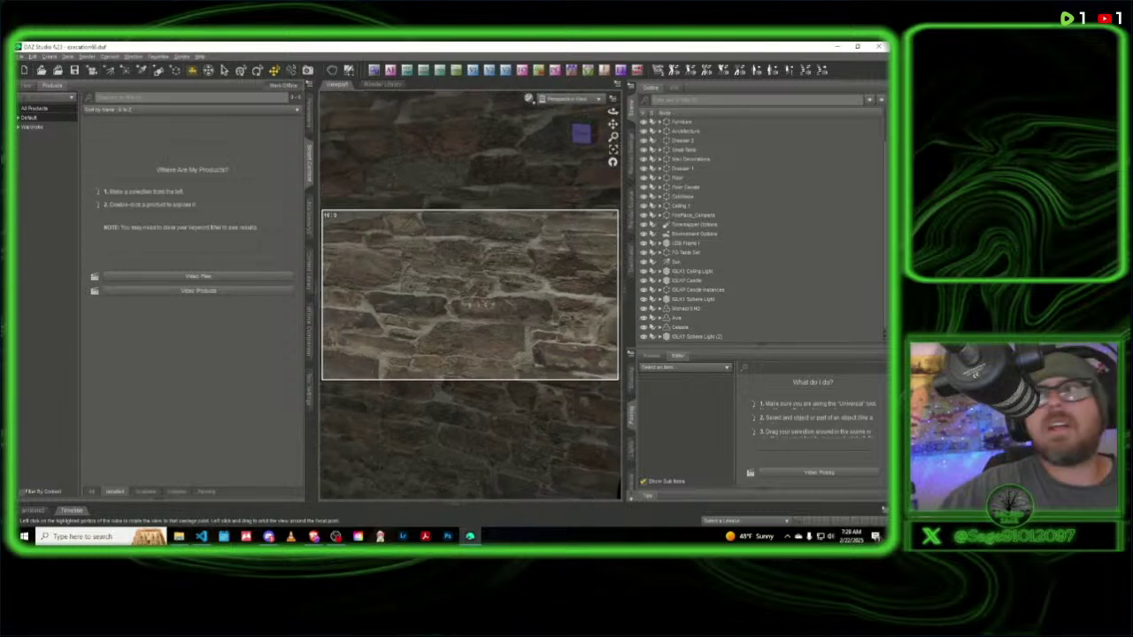
pyautogui.moveTo(578, 135); pyautogui.dragTo(589, 131)
pyautogui.click(523, 347)
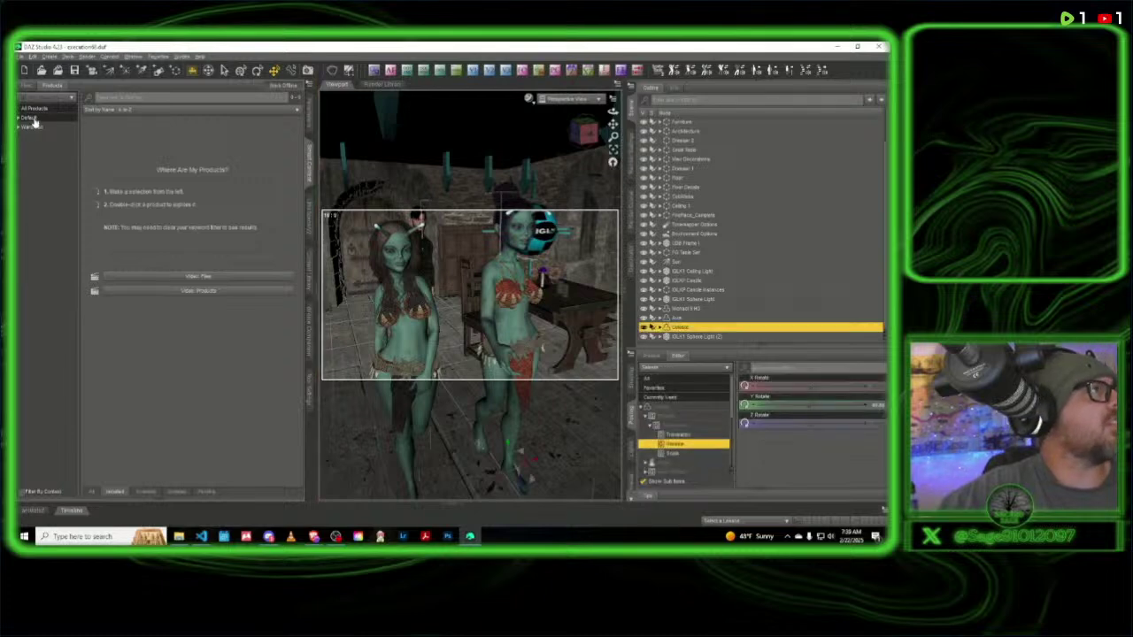
pyautogui.click(32, 118)
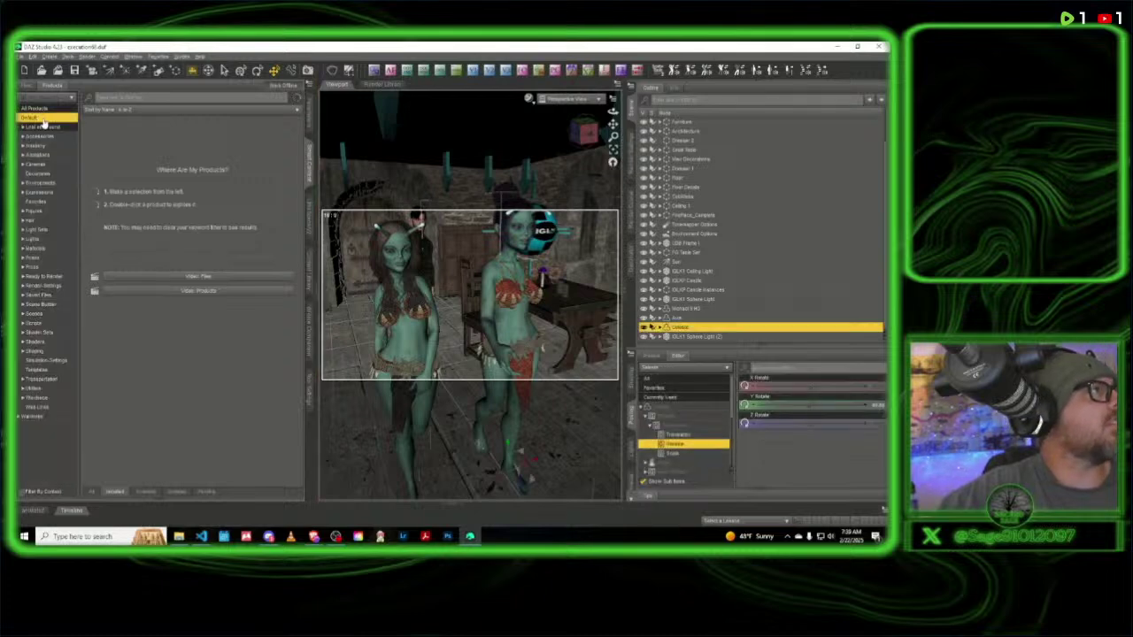
pyautogui.click(33, 258)
pyautogui.click(45, 266)
pyautogui.scroll(-5, 44, 282)
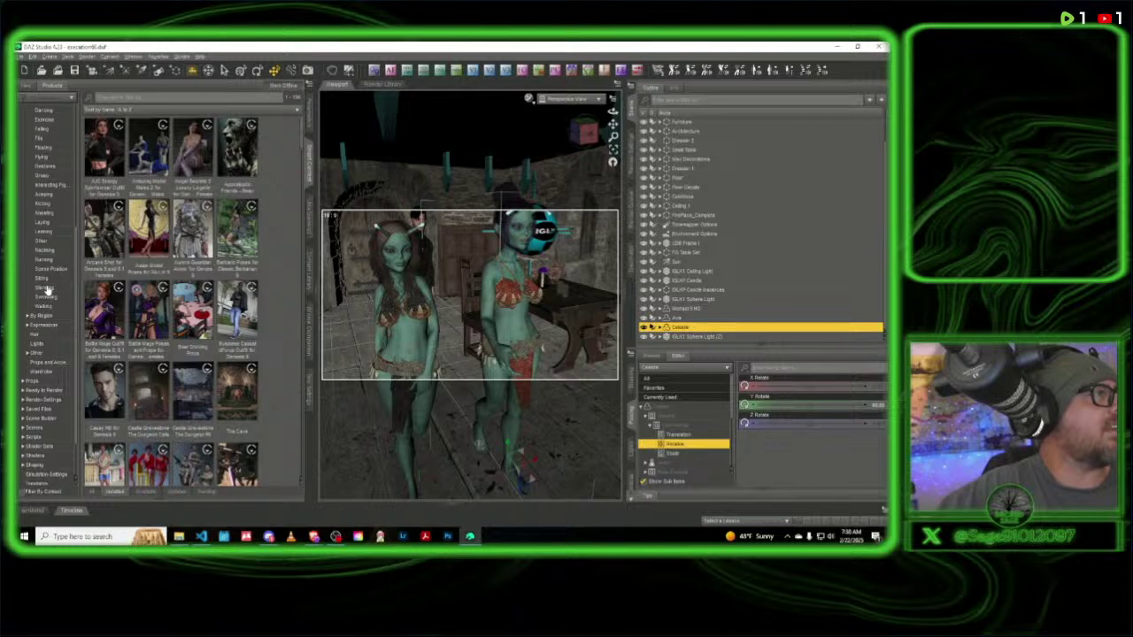
pyautogui.click(49, 280)
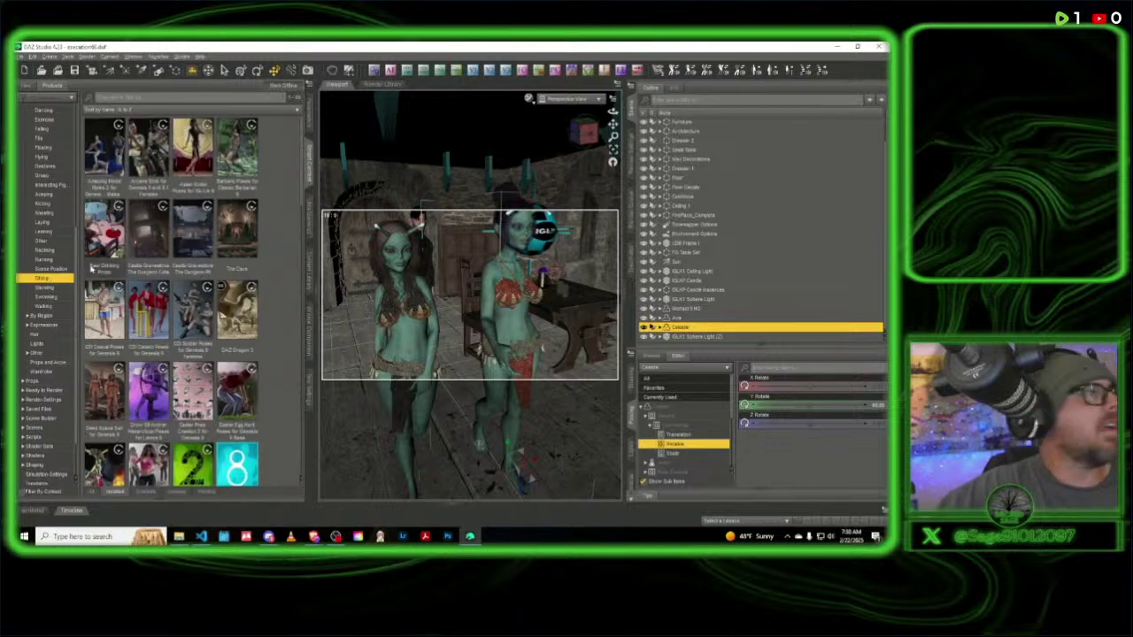
# Step: Open the product Z Sitting Poses for Genesis 8 Female and show its Sitting poses
pyautogui.scroll(-5, 193, 313)
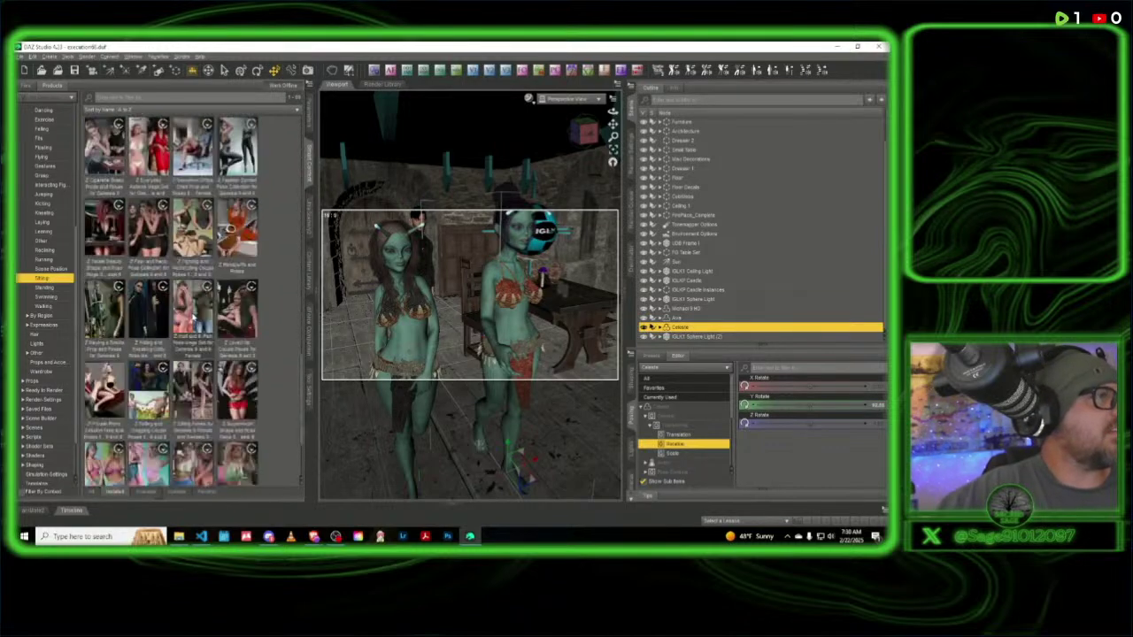
pyautogui.doubleClick(197, 268)
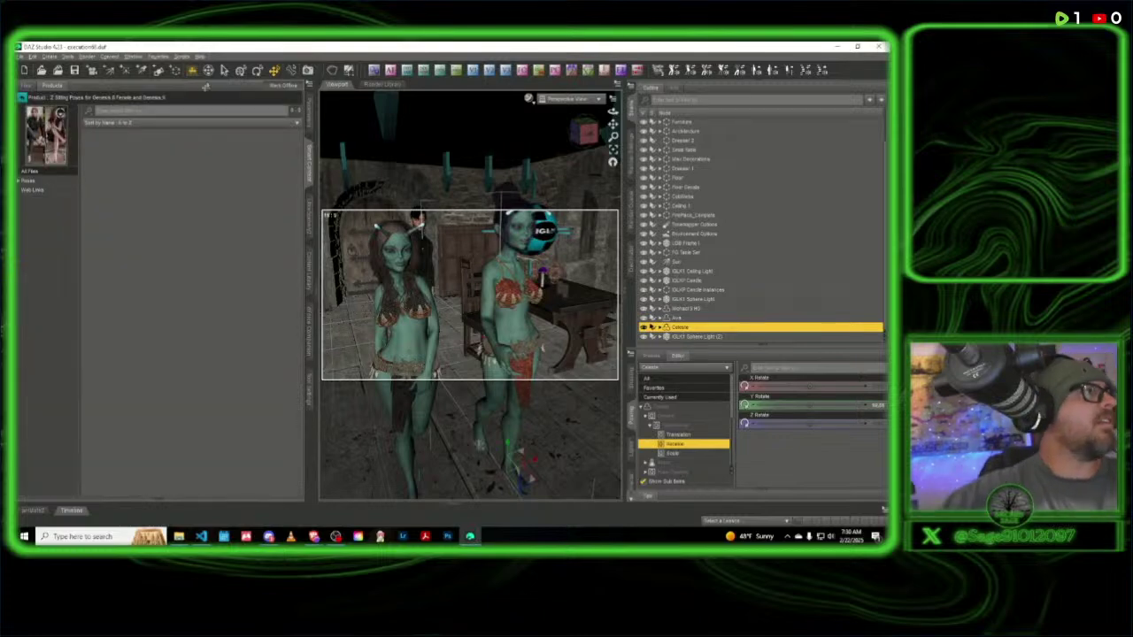
pyautogui.click(21, 97)
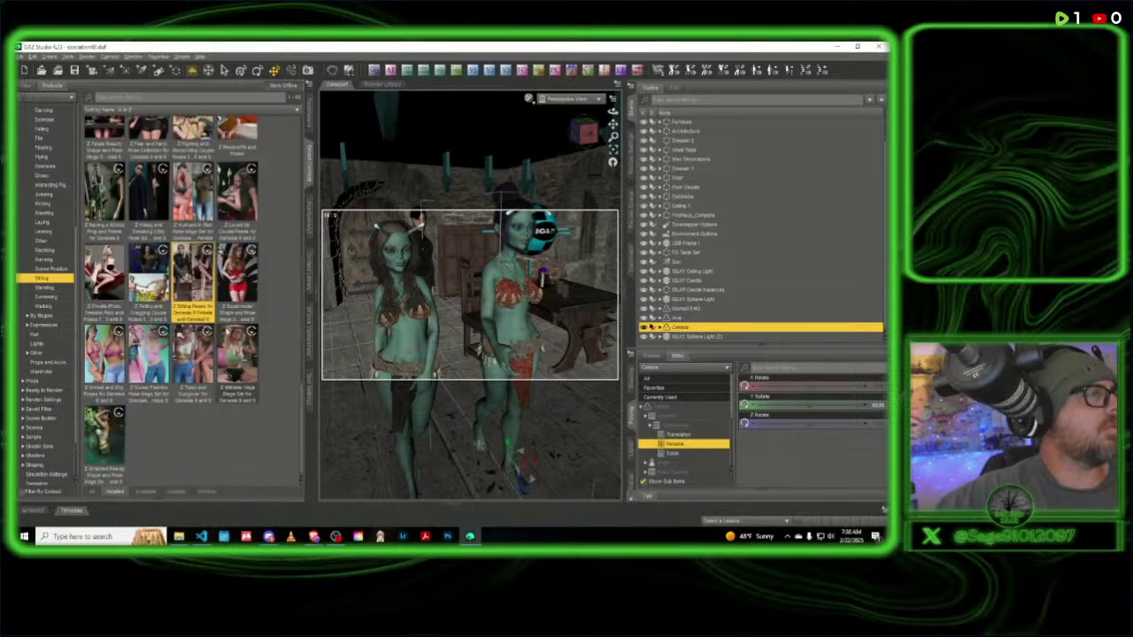
pyautogui.doubleClick(197, 281)
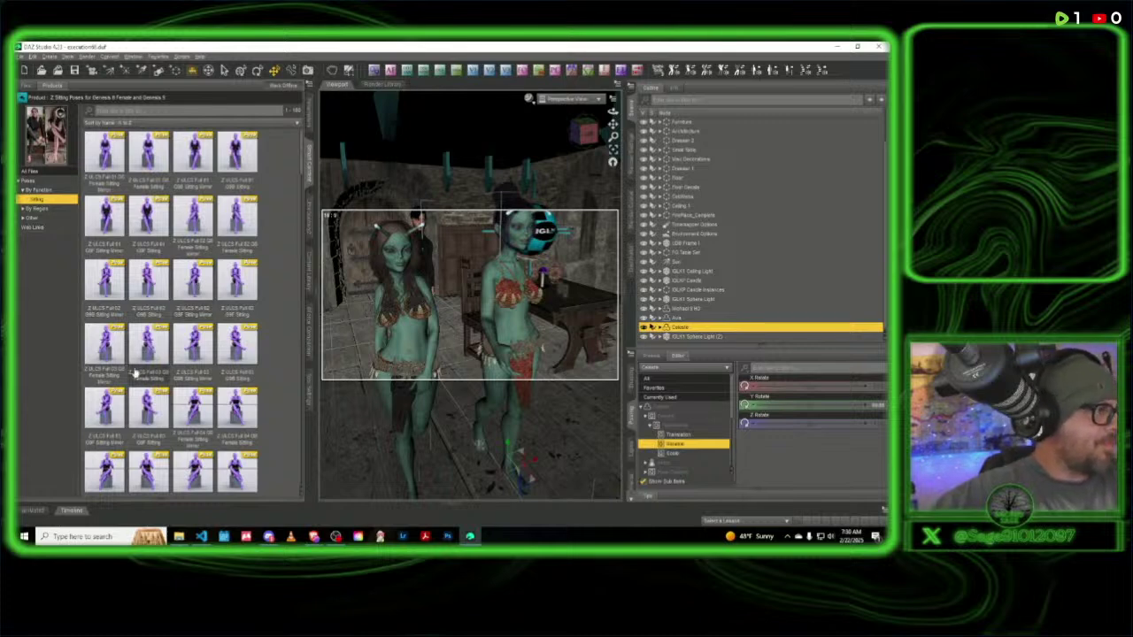
# Step: Apply a non-mirrored Z ULCS Full 08 sitting pose with crossed legs to the selected figure
pyautogui.moveTo(144, 462)
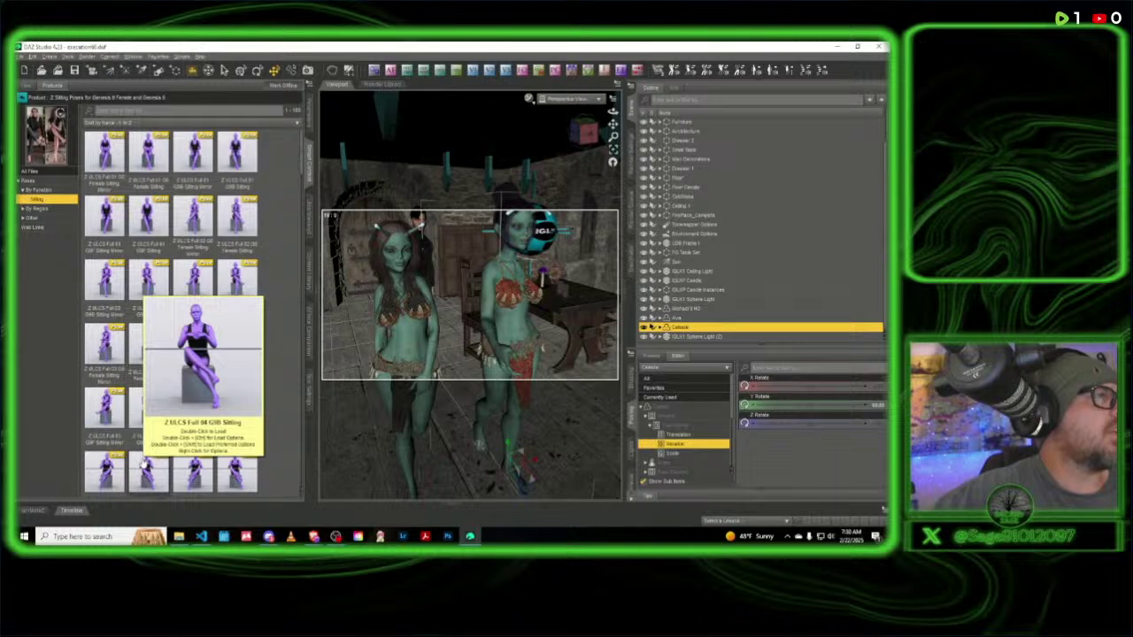
pyautogui.scroll(-5, 146, 465)
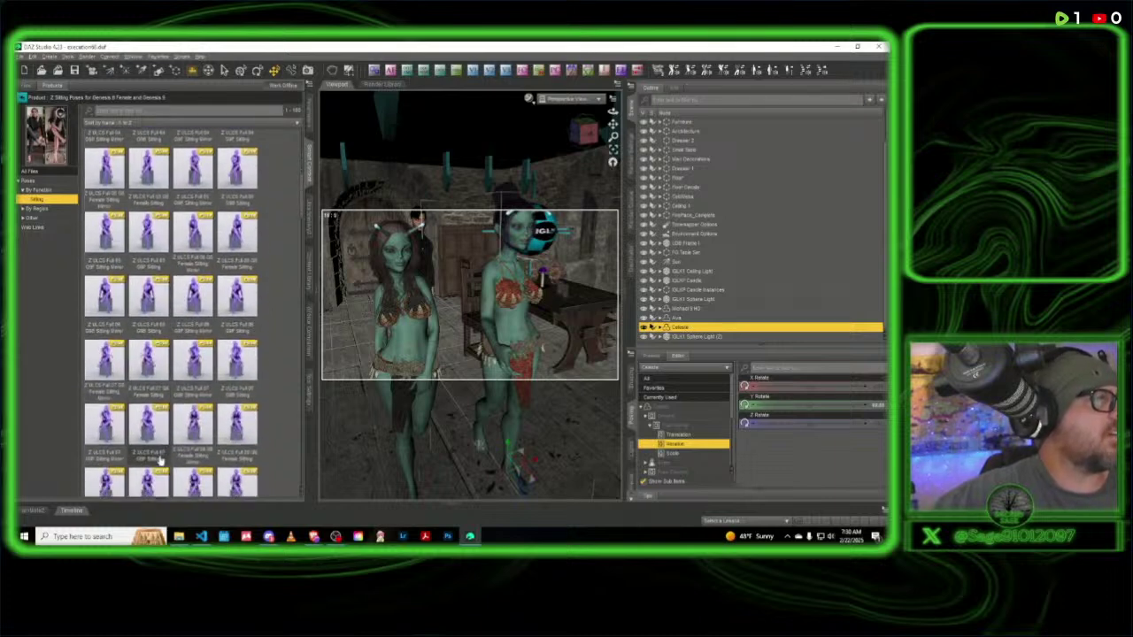
pyautogui.moveTo(195, 424)
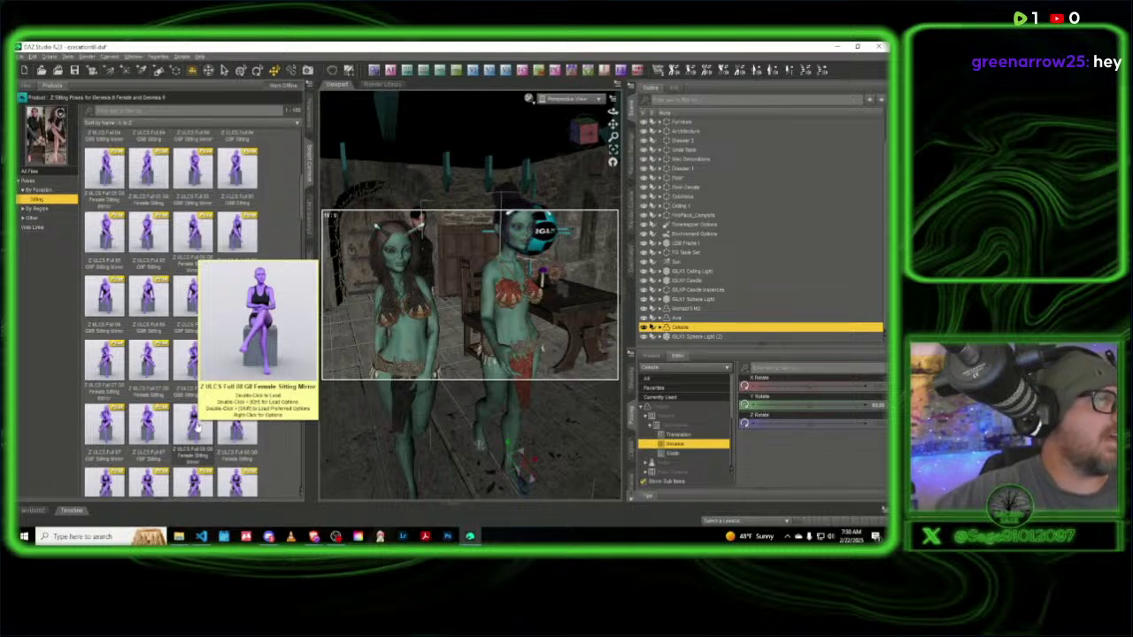
pyautogui.scroll(-2, 196, 424)
pyautogui.doubleClick(150, 301)
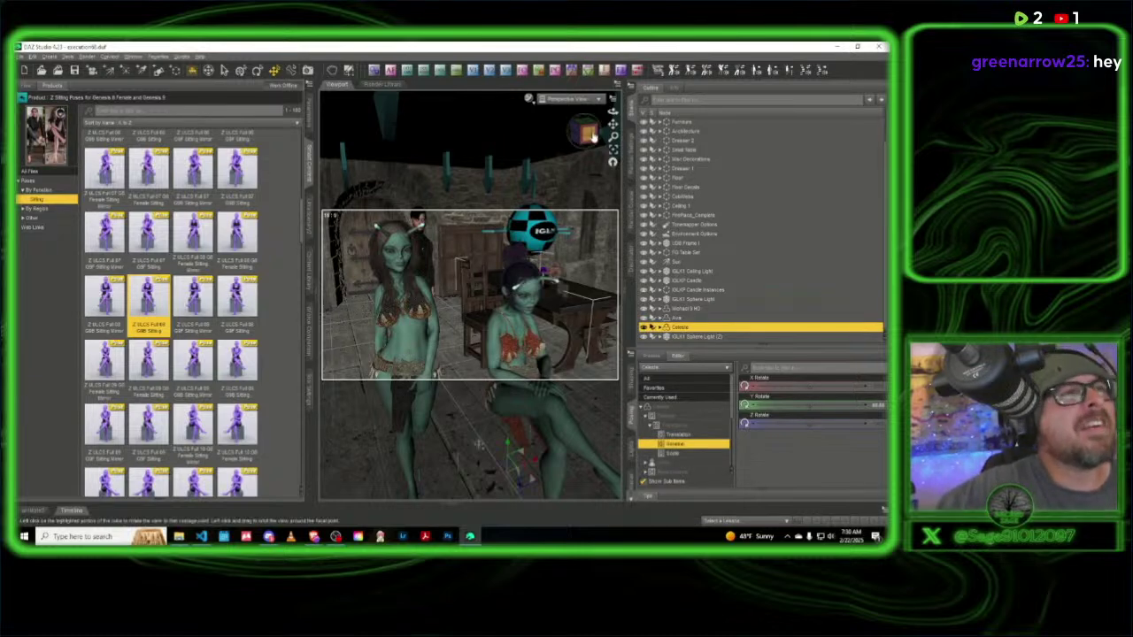
# Step: Move the seated figure across the room onto the trunk at the foot of the bed
pyautogui.moveTo(479, 445); pyautogui.dragTo(440, 338)
pyautogui.moveTo(581, 135); pyautogui.dragTo(581, 136)
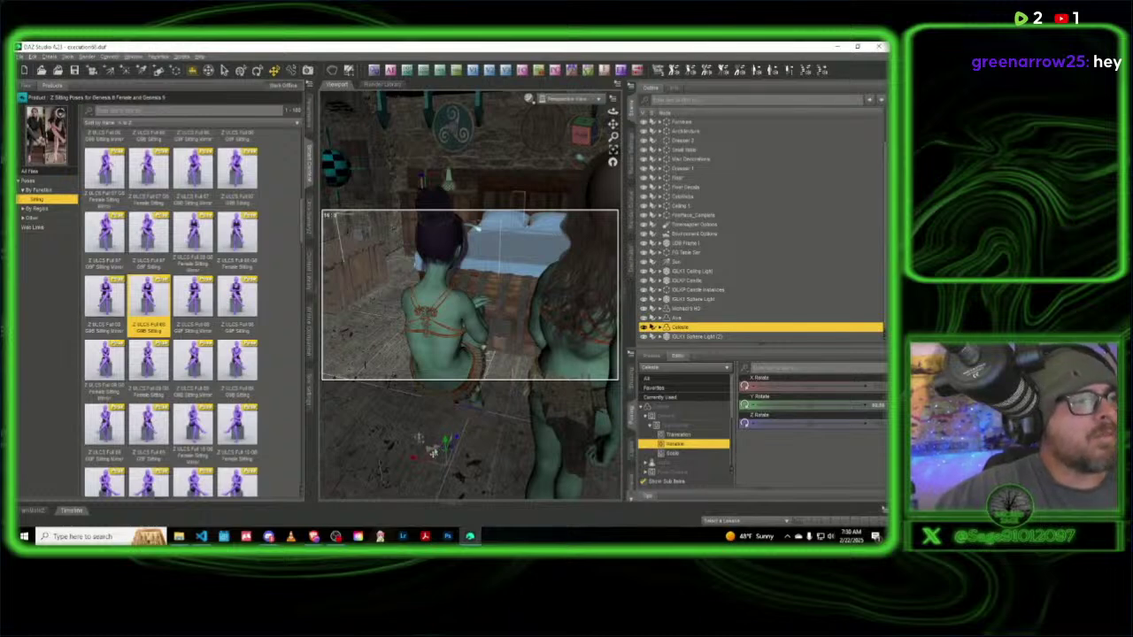
pyautogui.moveTo(435, 449); pyautogui.dragTo(460, 341)
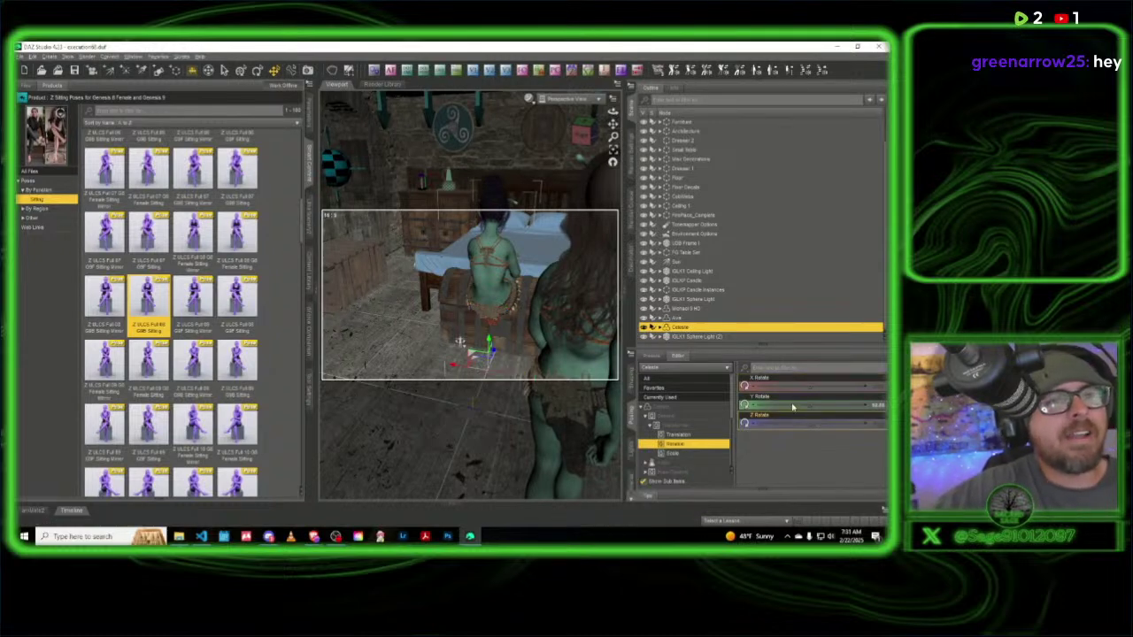
# Step: Turn the figure around its Y axis to face away from the bed and reposition her on the trunk
pyautogui.moveTo(814, 405); pyautogui.dragTo(865, 406)
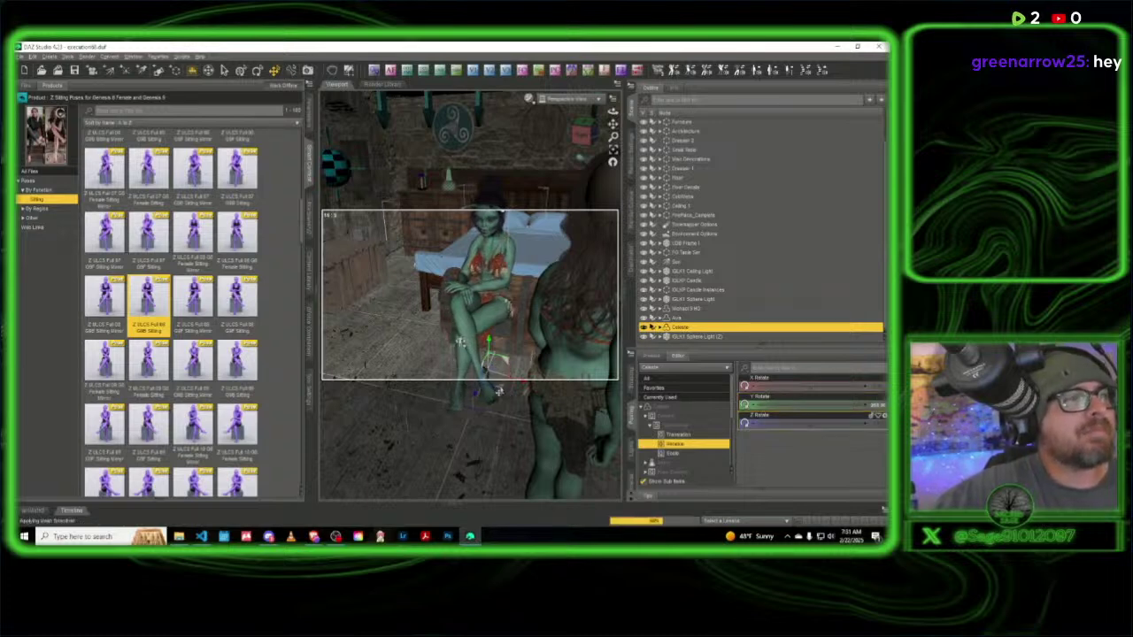
pyautogui.moveTo(503, 388); pyautogui.dragTo(511, 353)
pyautogui.moveTo(476, 310); pyautogui.dragTo(472, 306)
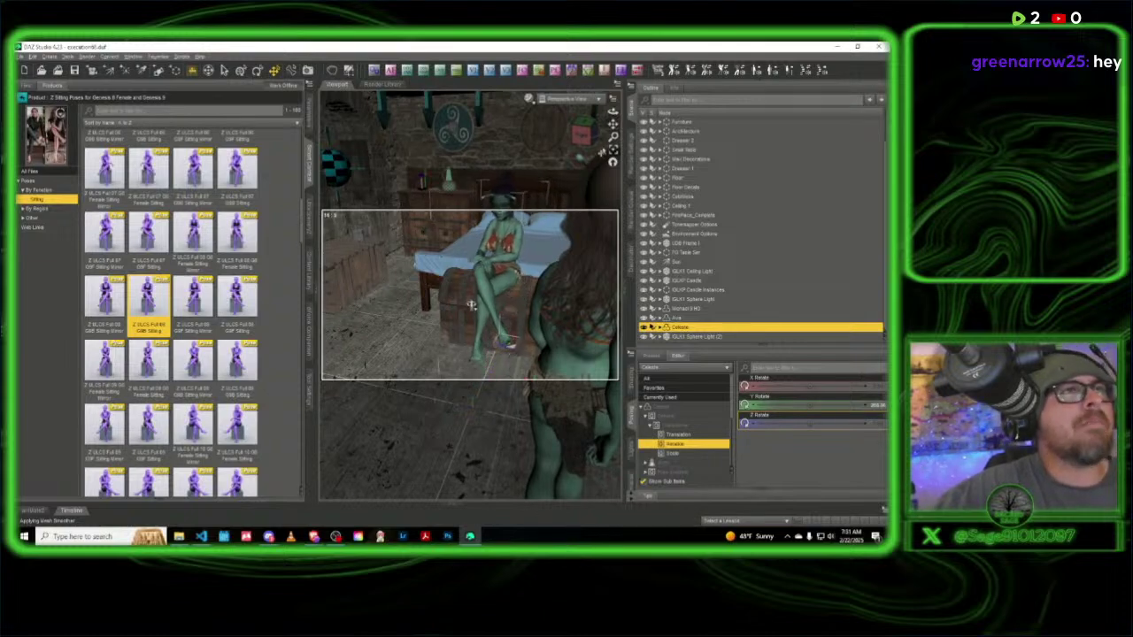
# Step: Raise the figure slightly and shift her back on the trunk lid, checking the contact from several sides
pyautogui.moveTo(587, 138); pyautogui.dragTo(588, 138)
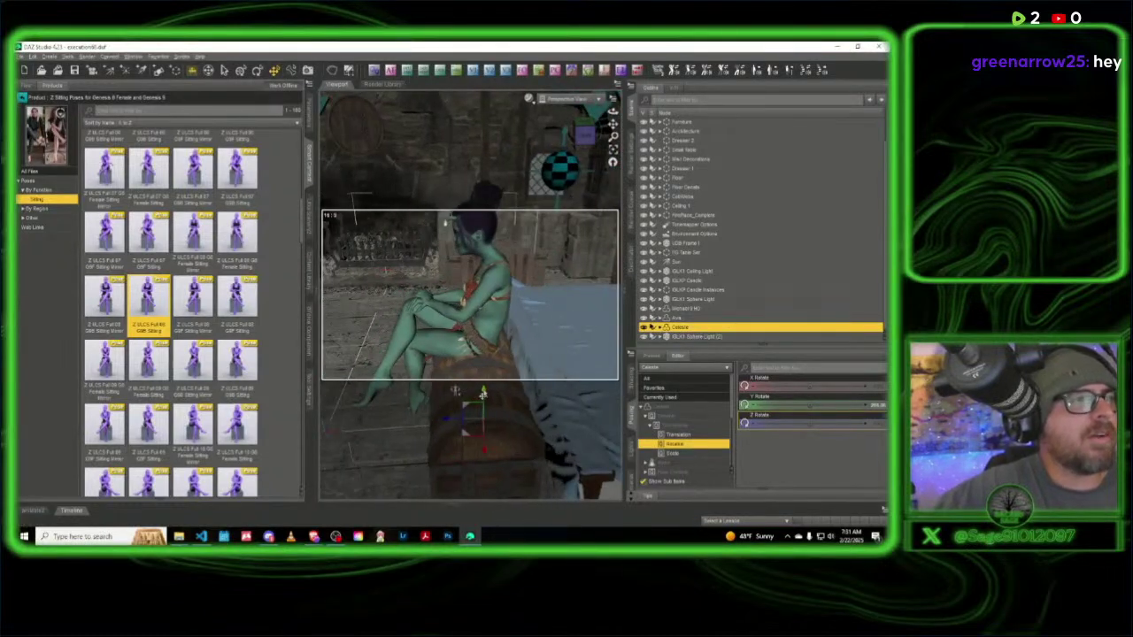
pyautogui.moveTo(483, 390); pyautogui.dragTo(487, 389)
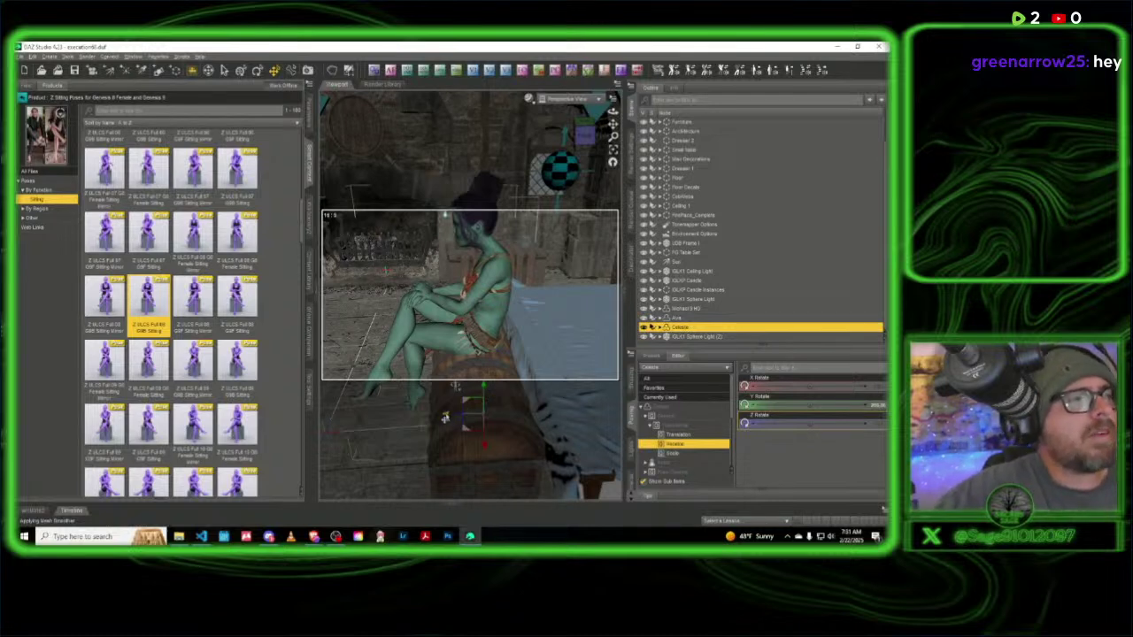
pyautogui.moveTo(445, 418); pyautogui.dragTo(449, 417)
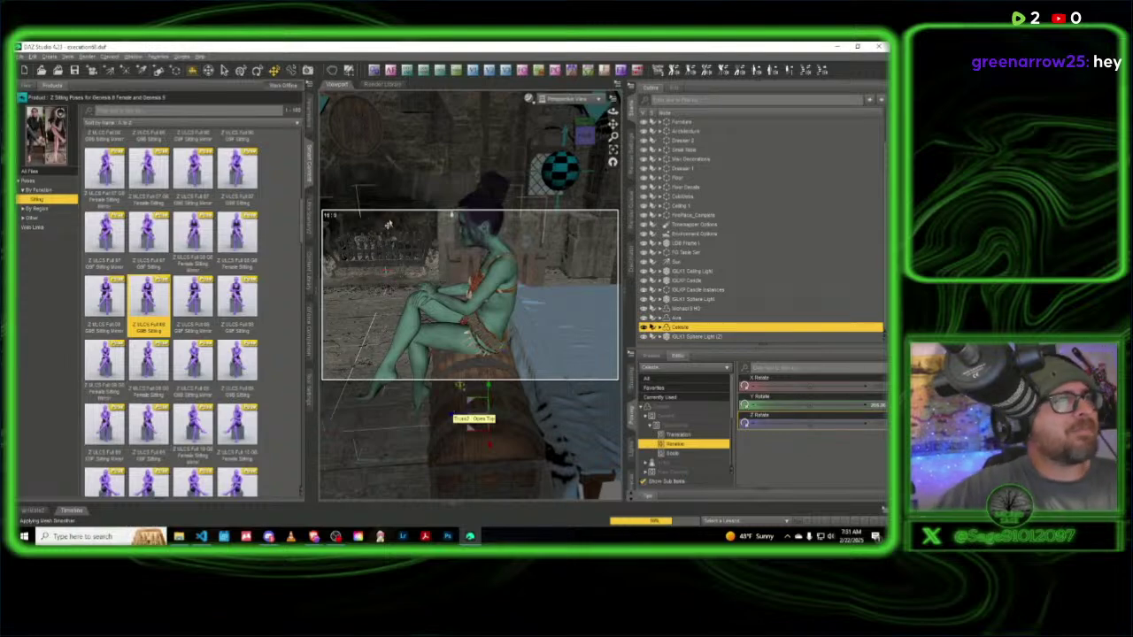
pyautogui.moveTo(609, 149); pyautogui.dragTo(424, 242)
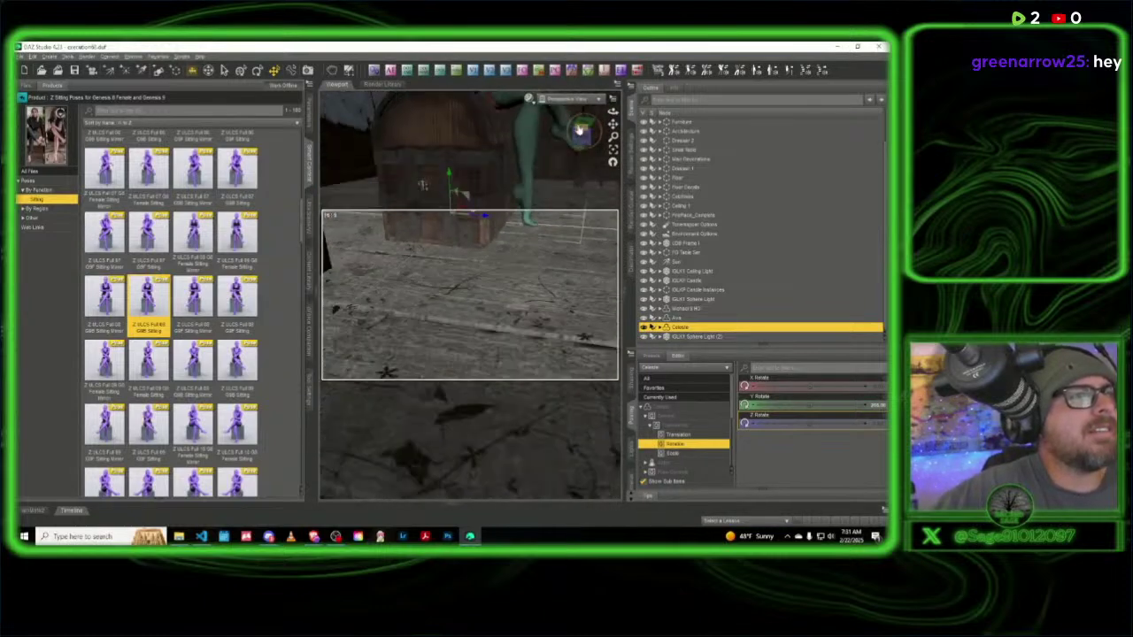
pyautogui.moveTo(596, 129); pyautogui.dragTo(582, 133)
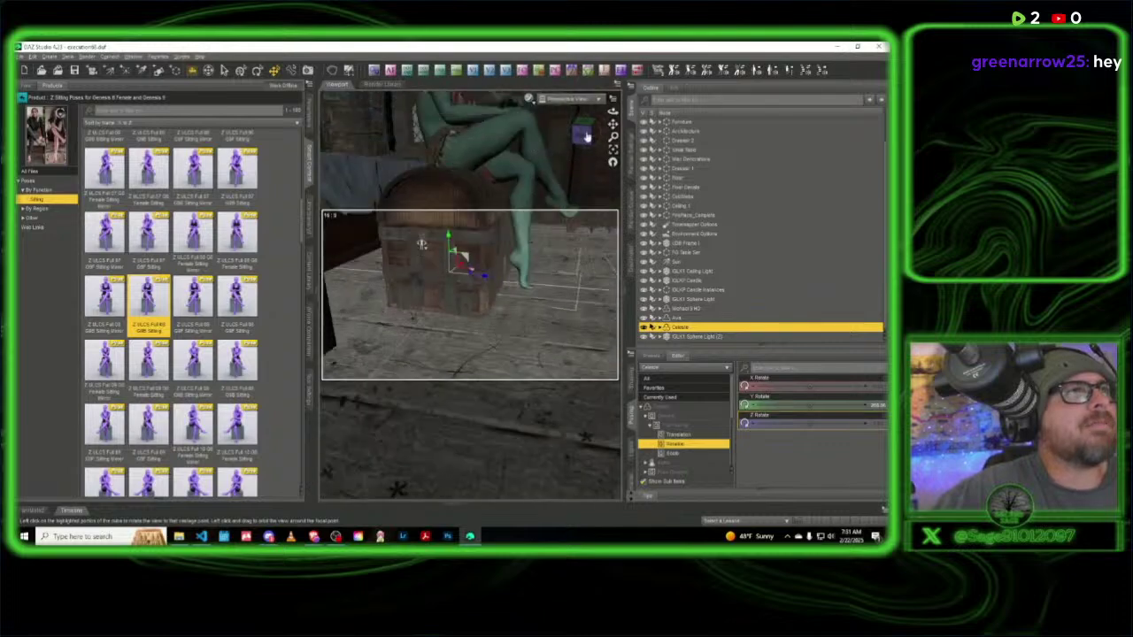
pyautogui.scroll(2, 586, 137)
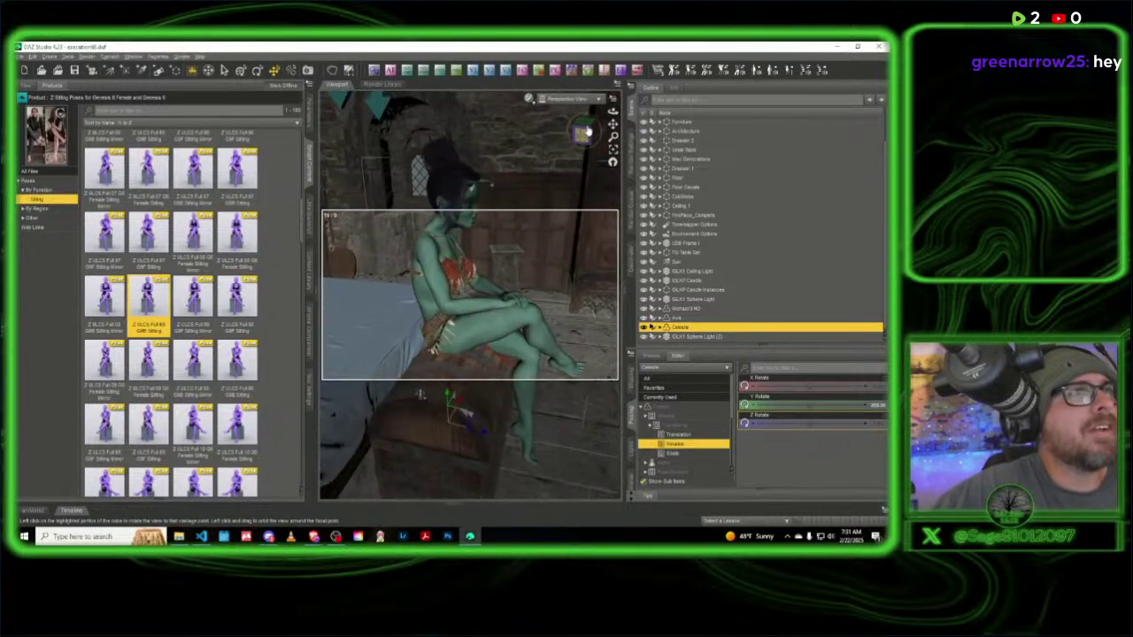
pyautogui.moveTo(585, 137)
pyautogui.mouseDown()
pyautogui.moveTo(522, 159)
pyautogui.moveTo(583, 142)
pyautogui.mouseUp()
pyautogui.scroll(2, 441, 256)
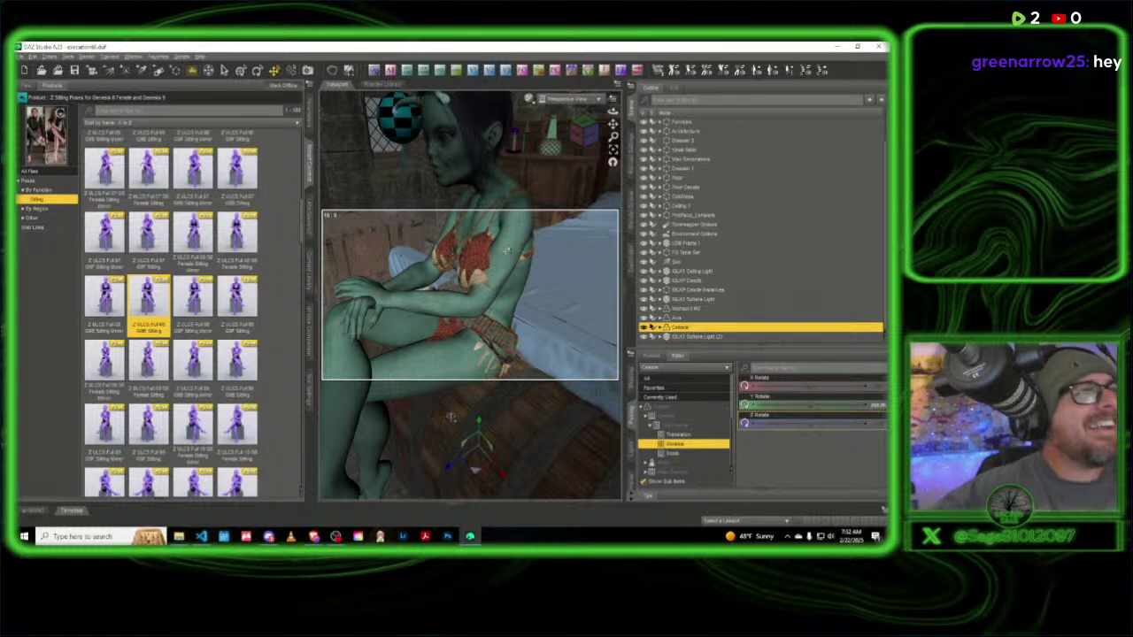
# Step: Adjust the Twist and Front-Back rotation of the figure's left upper arm
pyautogui.click(501, 268)
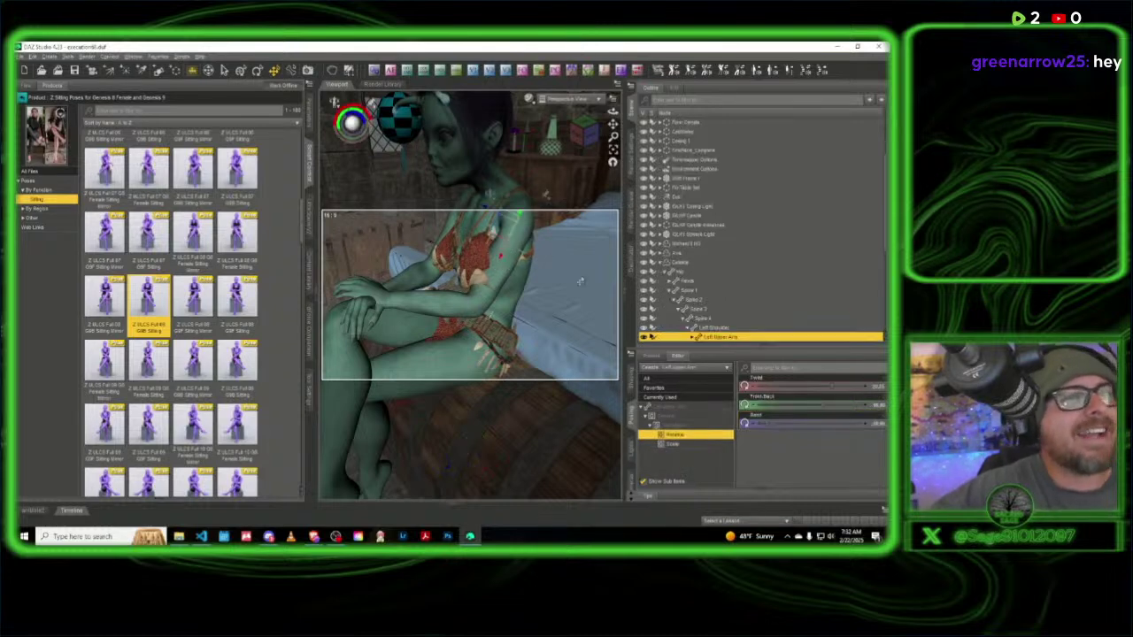
pyautogui.moveTo(590, 137); pyautogui.dragTo(607, 150)
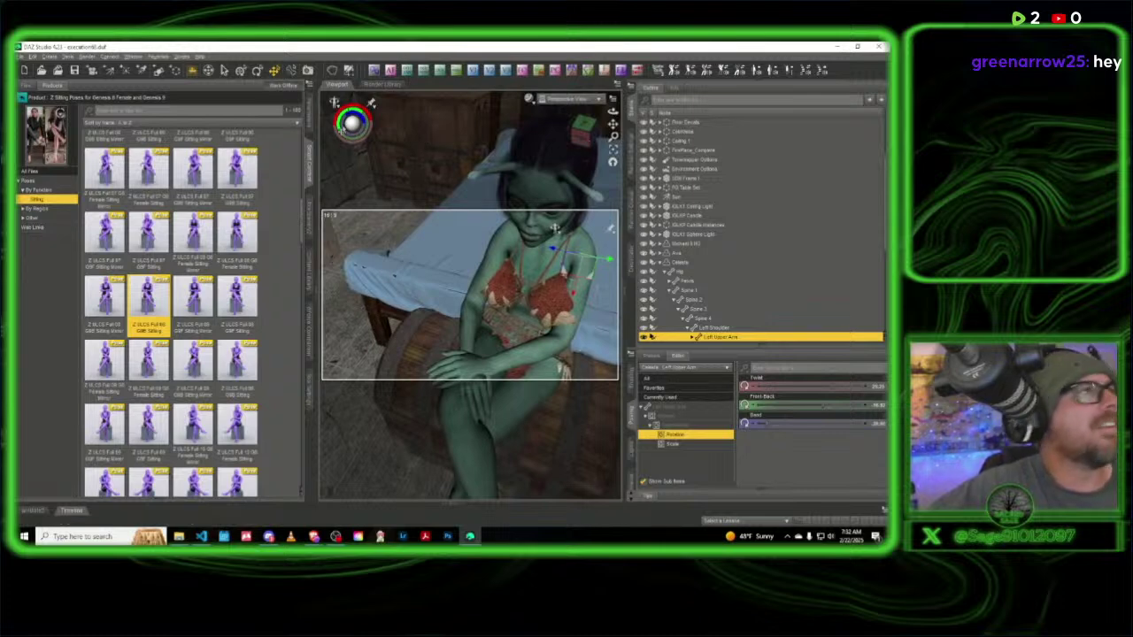
pyautogui.click(309, 114)
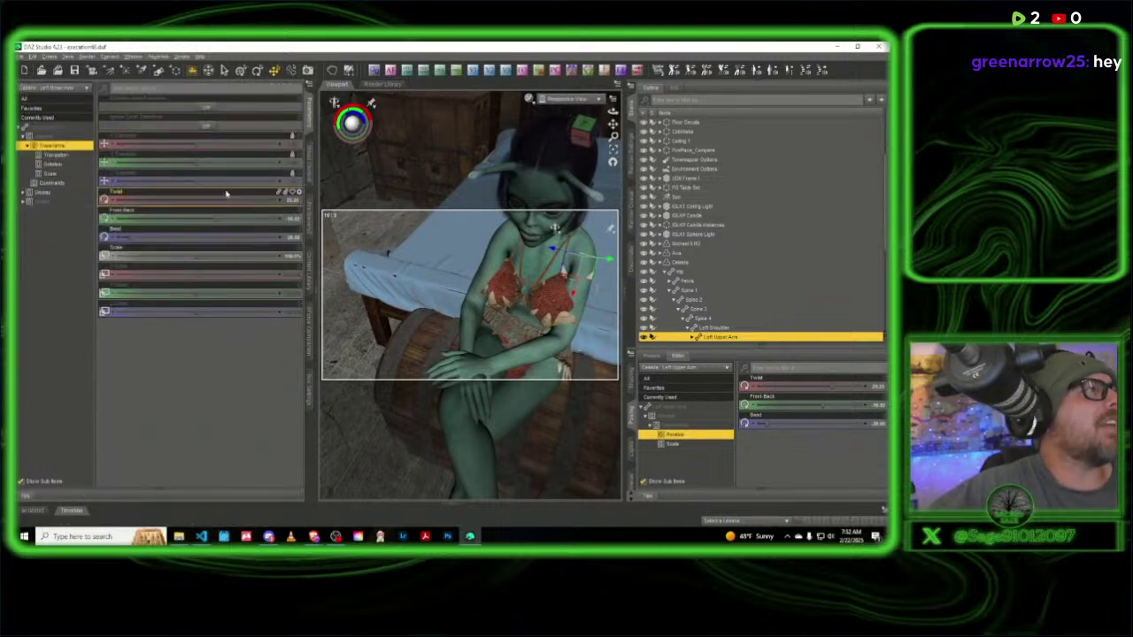
pyautogui.moveTo(230, 200); pyautogui.dragTo(223, 217)
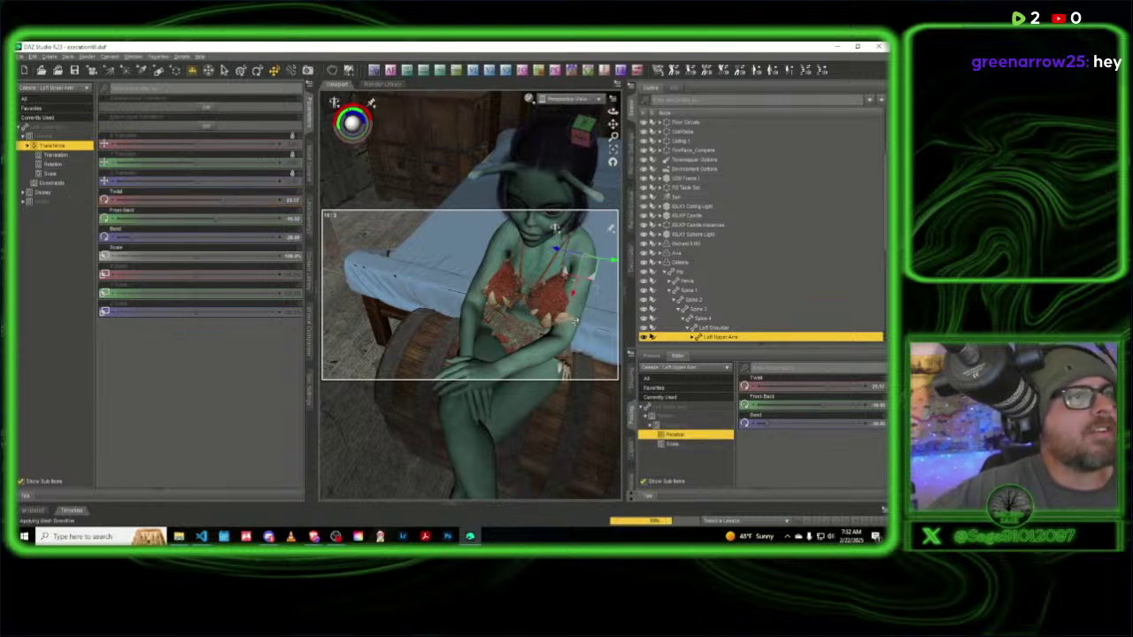
pyautogui.moveTo(215, 218); pyautogui.dragTo(227, 220)
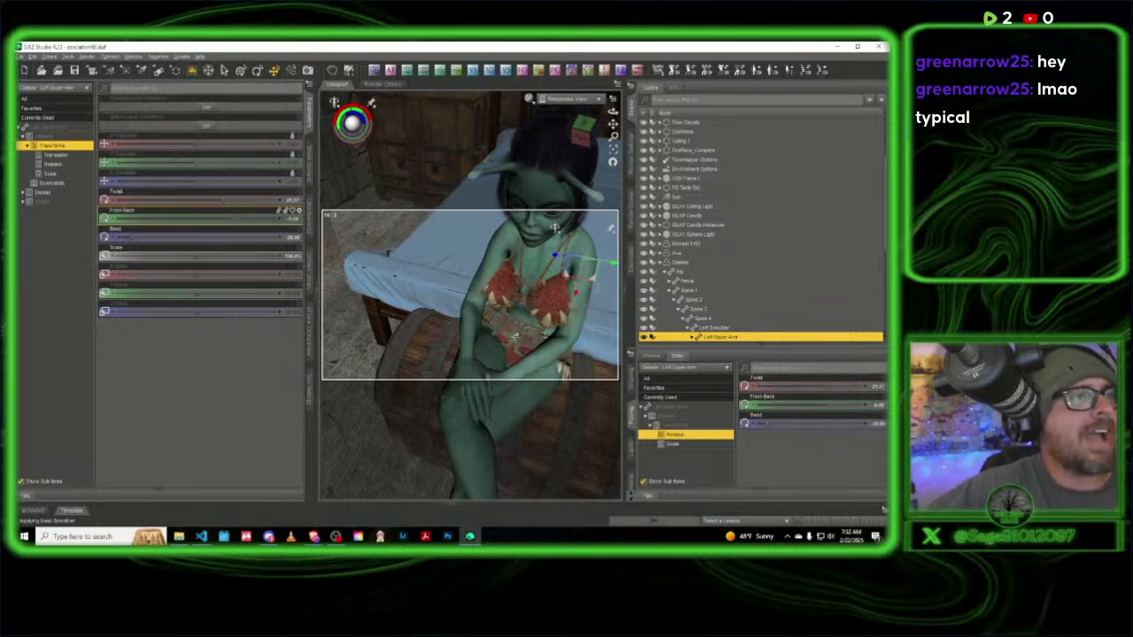
# Step: Increase the bend and twist of the figure's left forearm so the hand rests on the other hand over the knee
pyautogui.click(541, 360)
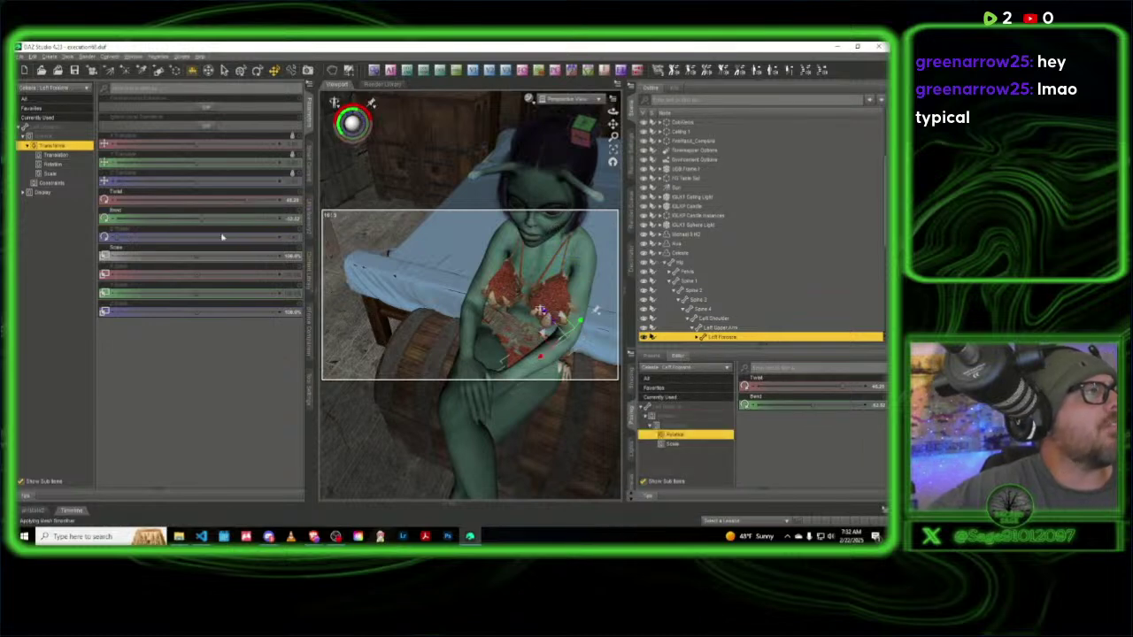
pyautogui.moveTo(200, 218); pyautogui.dragTo(191, 218)
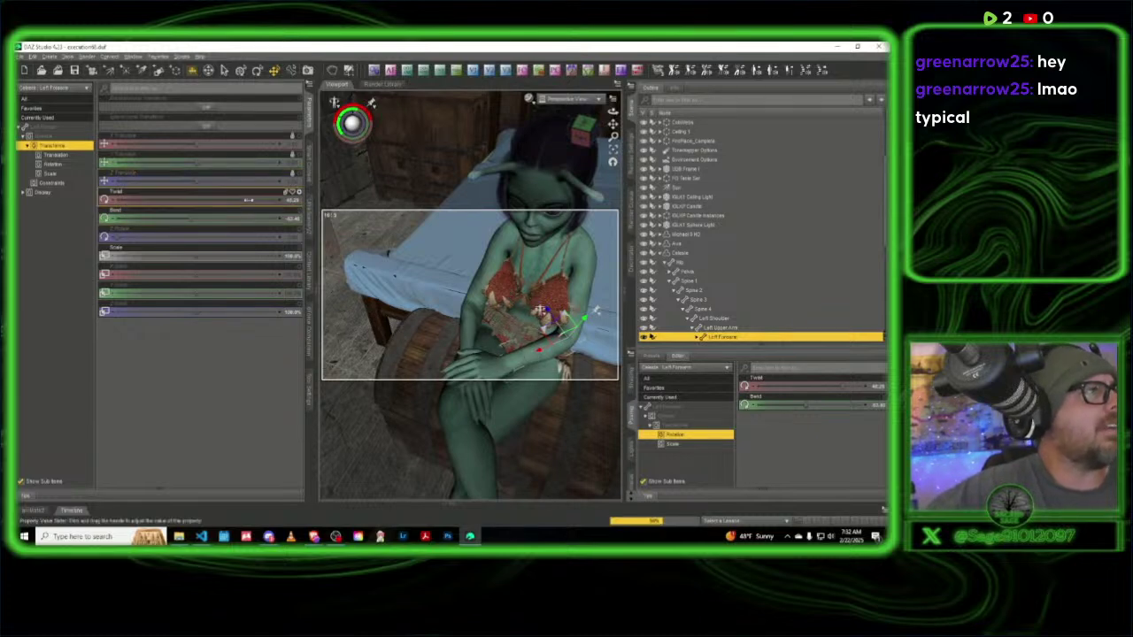
pyautogui.moveTo(239, 196); pyautogui.dragTo(271, 202)
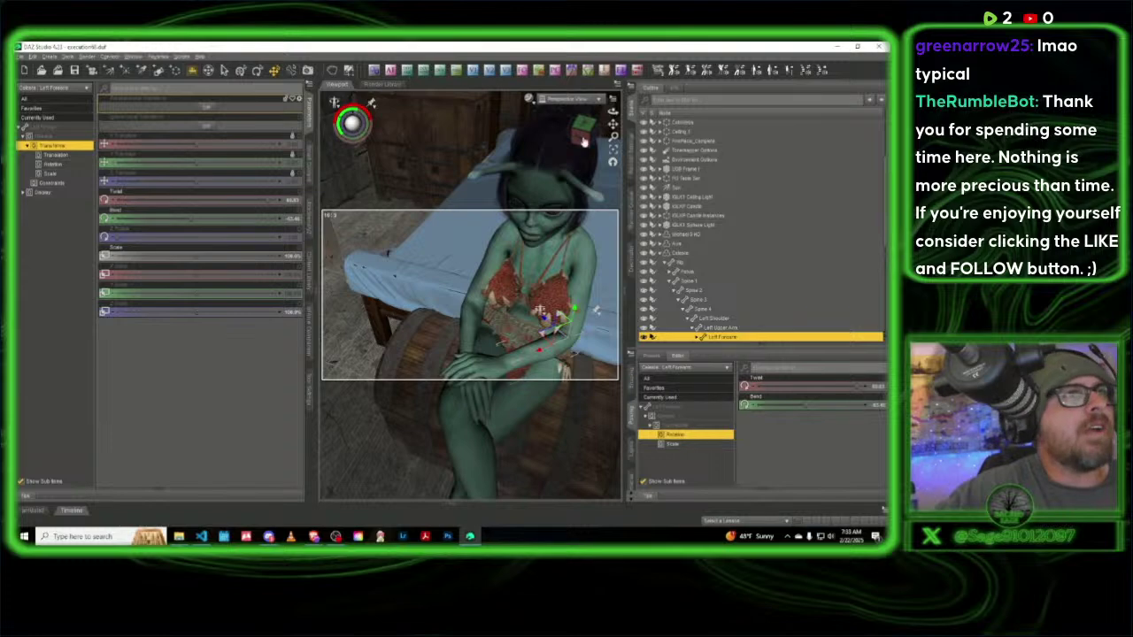
pyautogui.moveTo(582, 137); pyautogui.dragTo(509, 193)
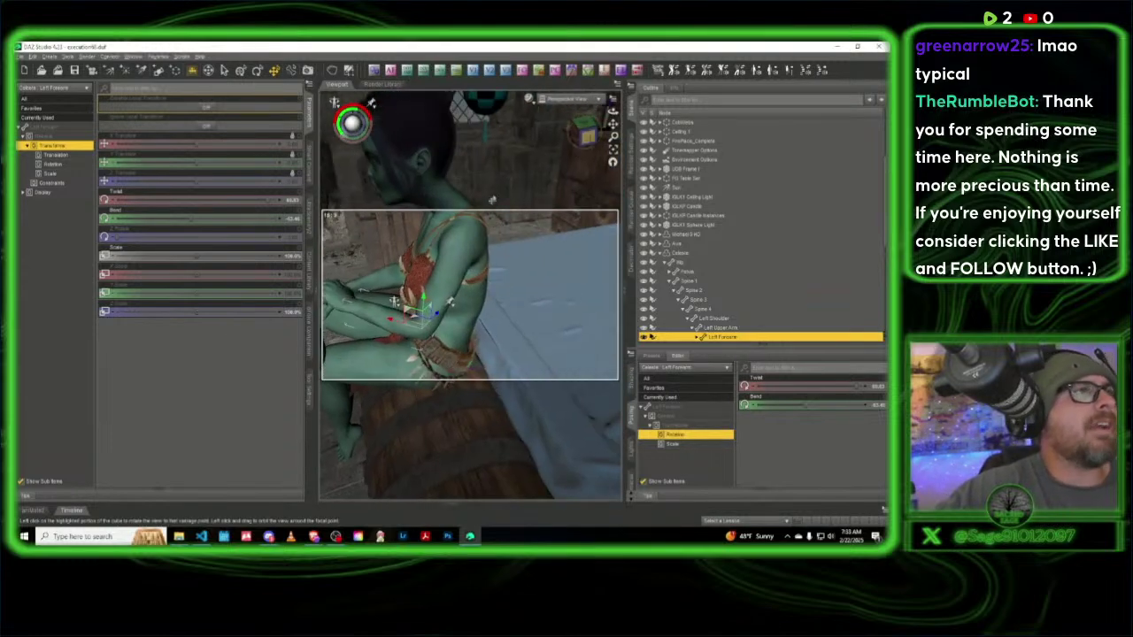
# Step: Reduce the seated figure's neck Bend to straighten her neck, and adjust her head Bend so she looks ahead
pyautogui.click(452, 202)
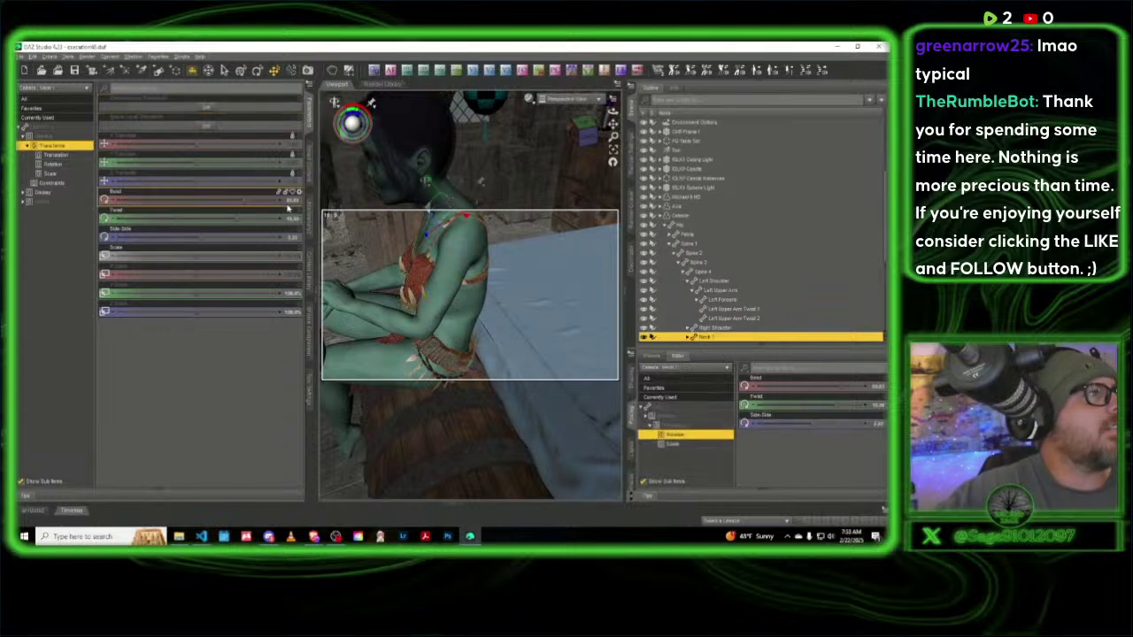
pyautogui.moveTo(242, 203); pyautogui.dragTo(183, 203)
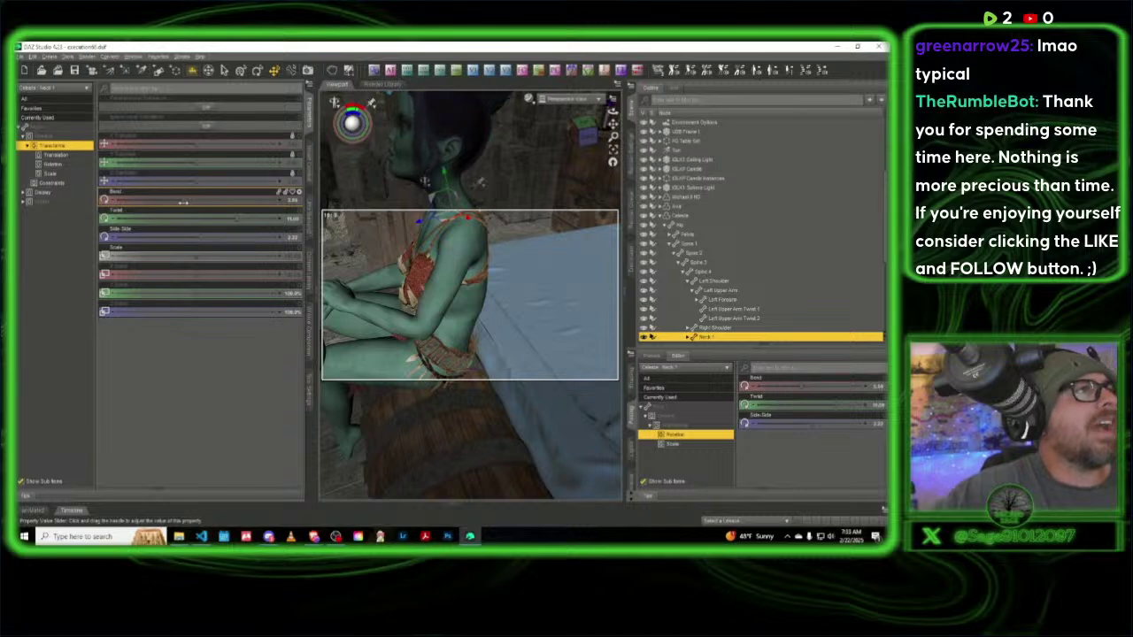
pyautogui.click(403, 160)
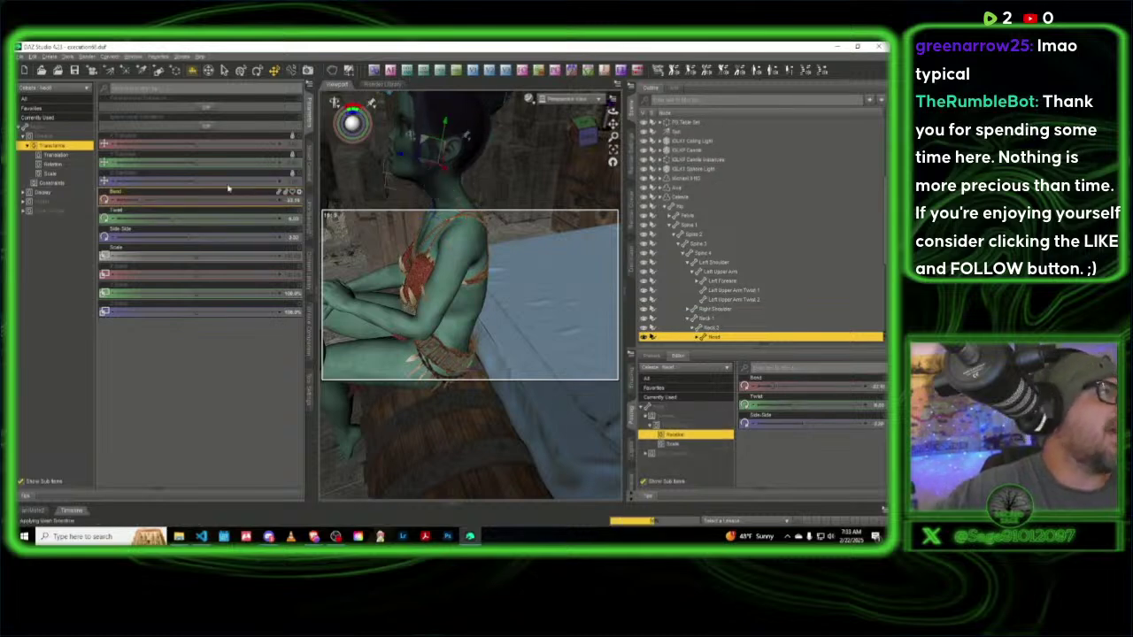
pyautogui.moveTo(153, 198); pyautogui.dragTo(166, 193)
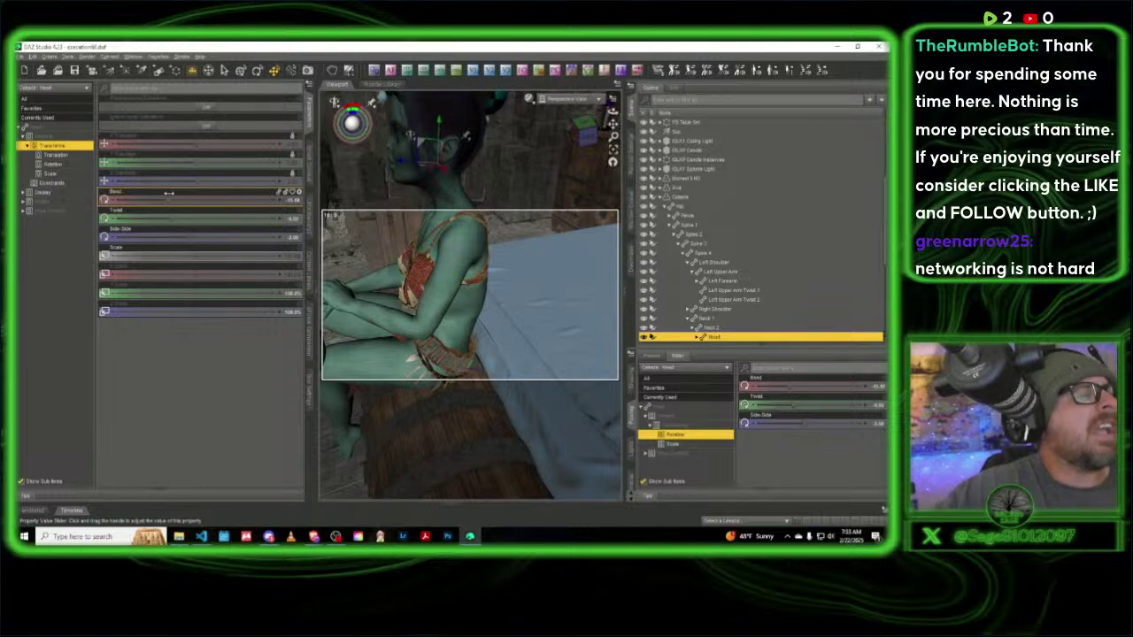
# Step: Set the seated figure's currently used PTF HT Serious doubts expression to zero
pyautogui.moveTo(580, 134)
pyautogui.mouseDown()
pyautogui.moveTo(567, 136)
pyautogui.moveTo(586, 134)
pyautogui.mouseUp()
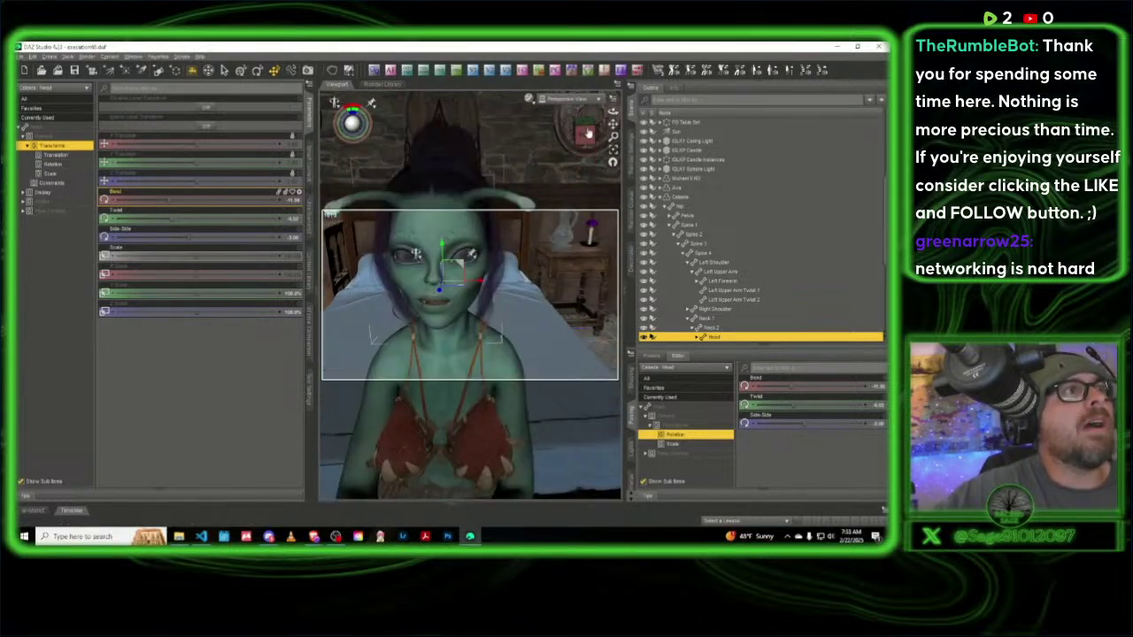
pyautogui.click(424, 231)
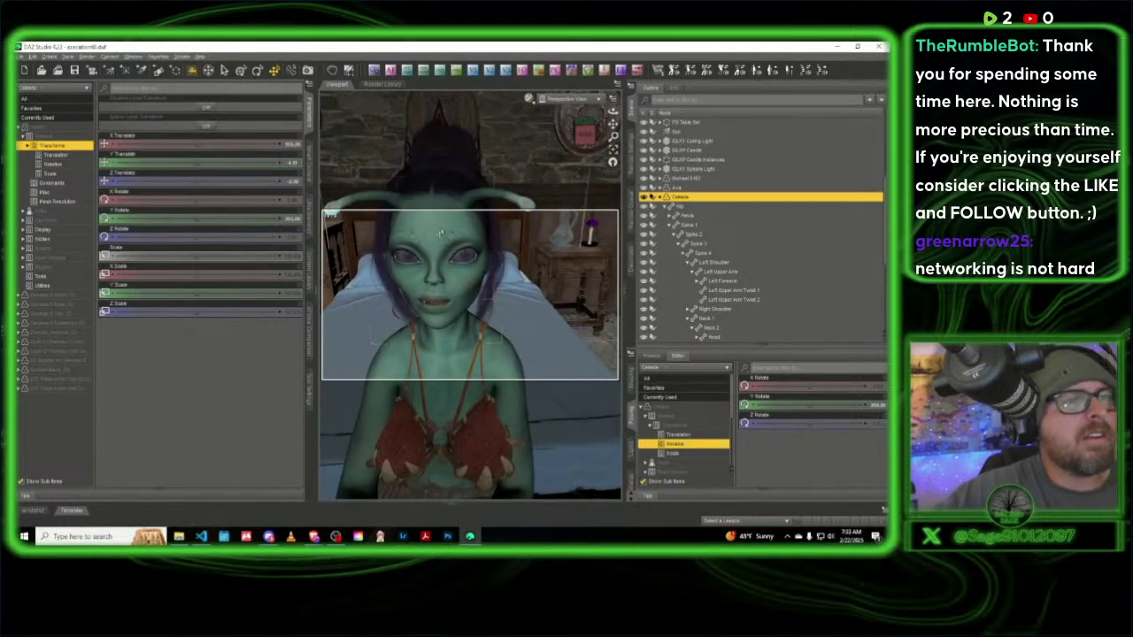
pyautogui.click(677, 398)
pyautogui.scroll(-15, 808, 429)
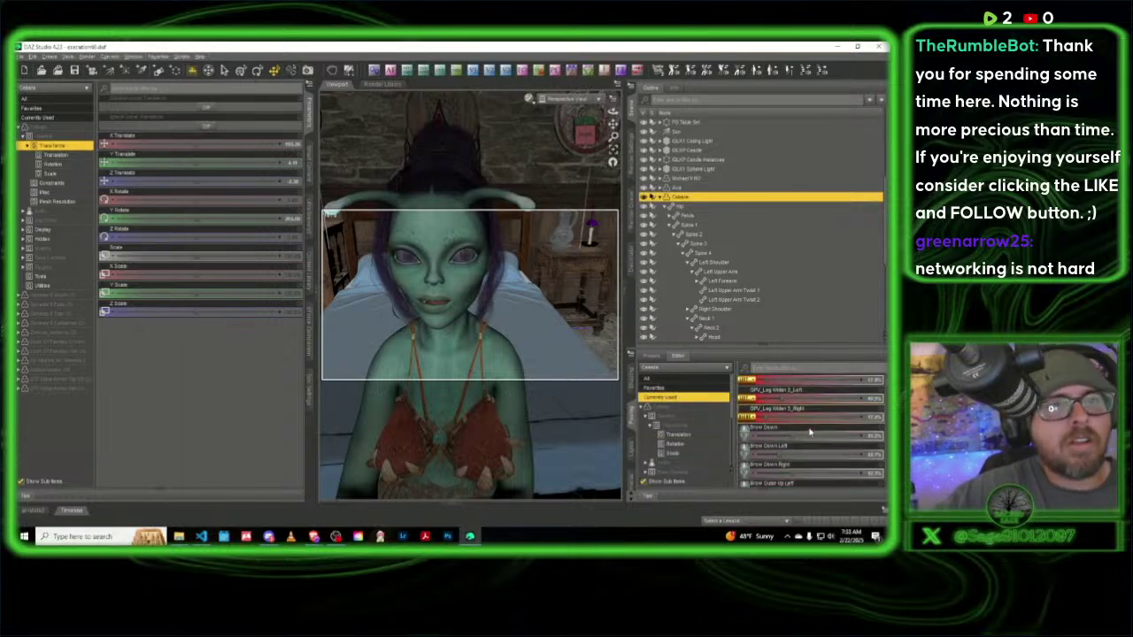
pyautogui.scroll(10, 808, 429)
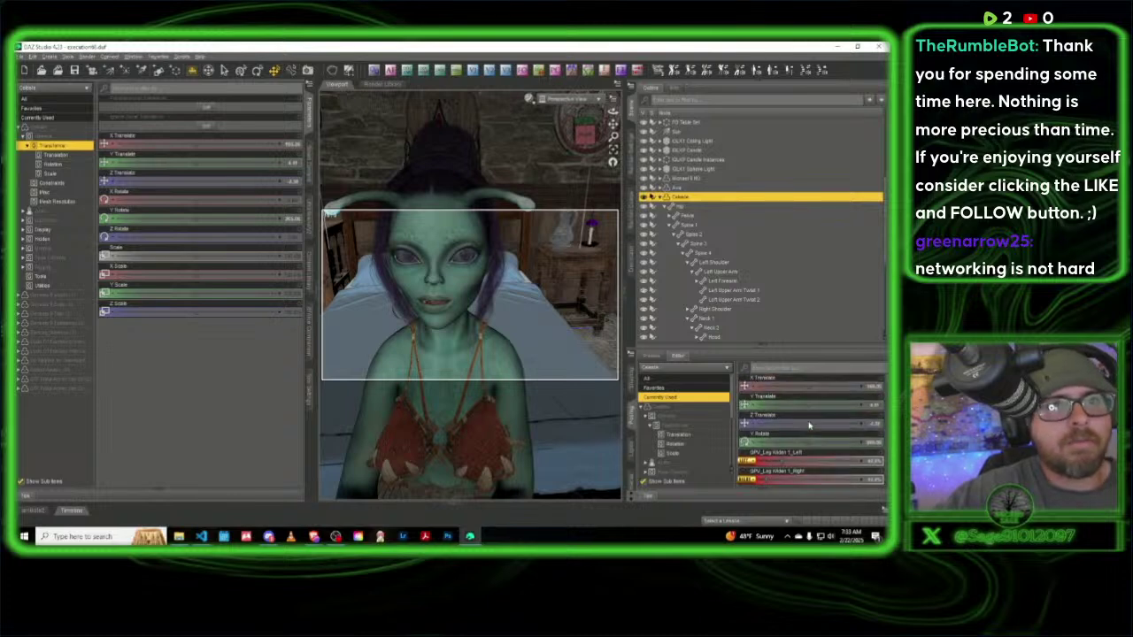
pyautogui.scroll(-10, 808, 425)
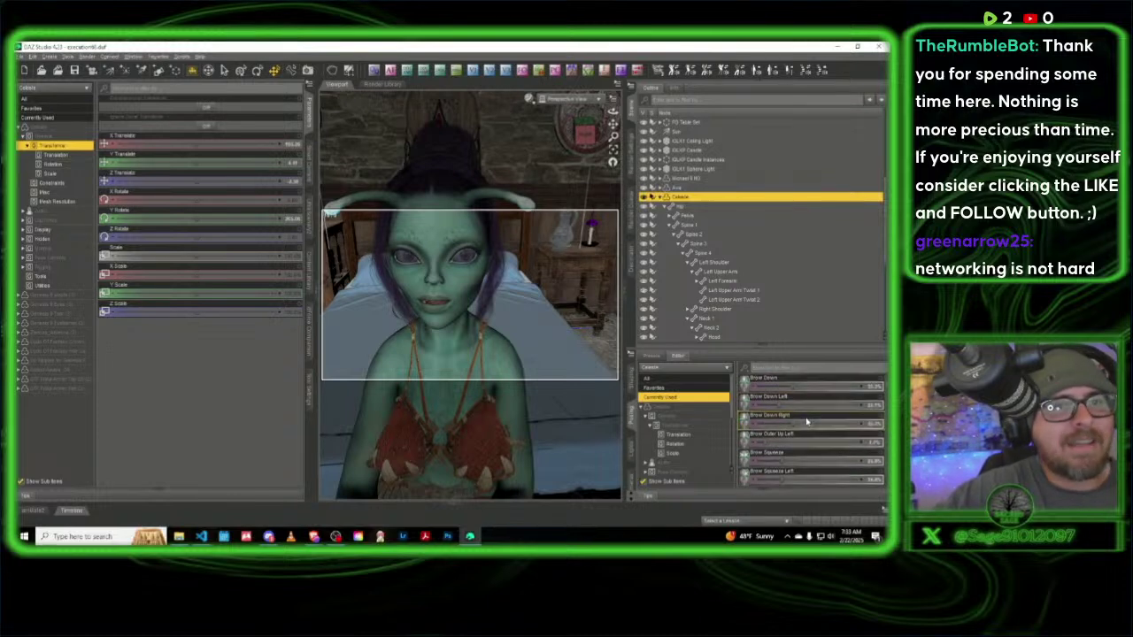
pyautogui.scroll(-1, 806, 422)
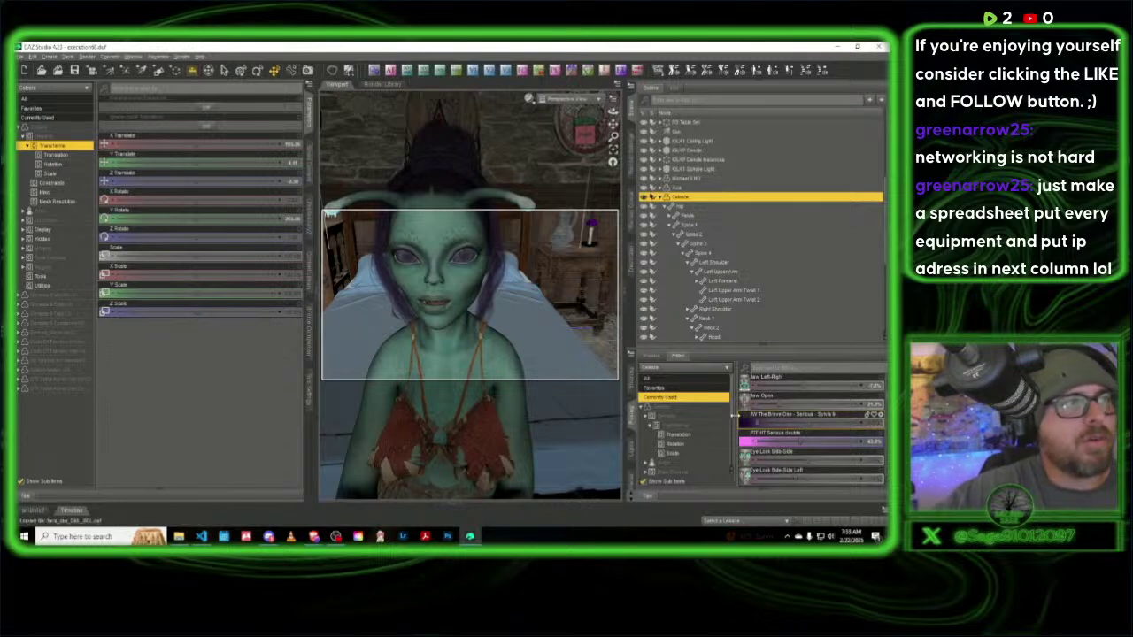
pyautogui.moveTo(797, 445); pyautogui.dragTo(743, 444)
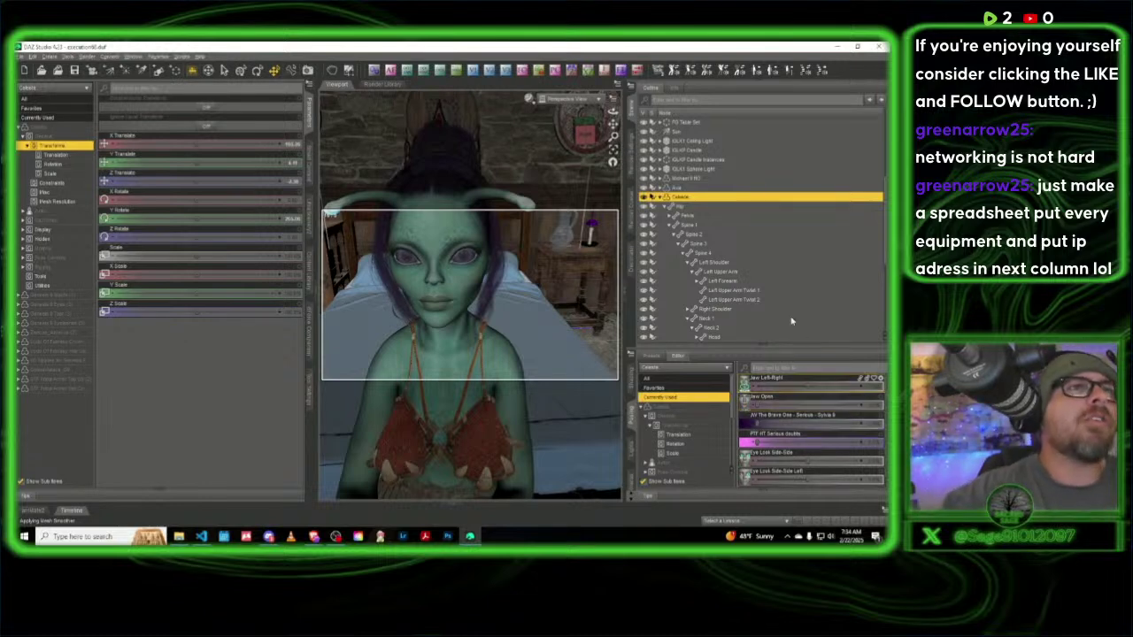
# Step: Apply the Sad Concerned-Genghis Kahn 9 expression to the seated figure at about 60%
pyautogui.click(667, 206)
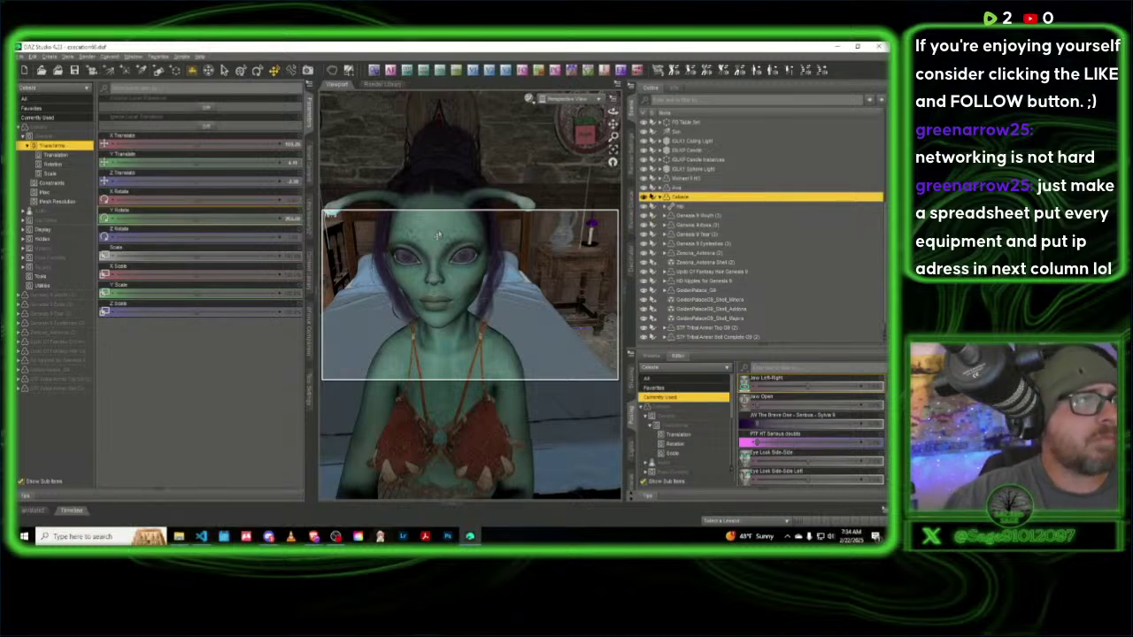
pyautogui.hotkey('ctrl', 'z')
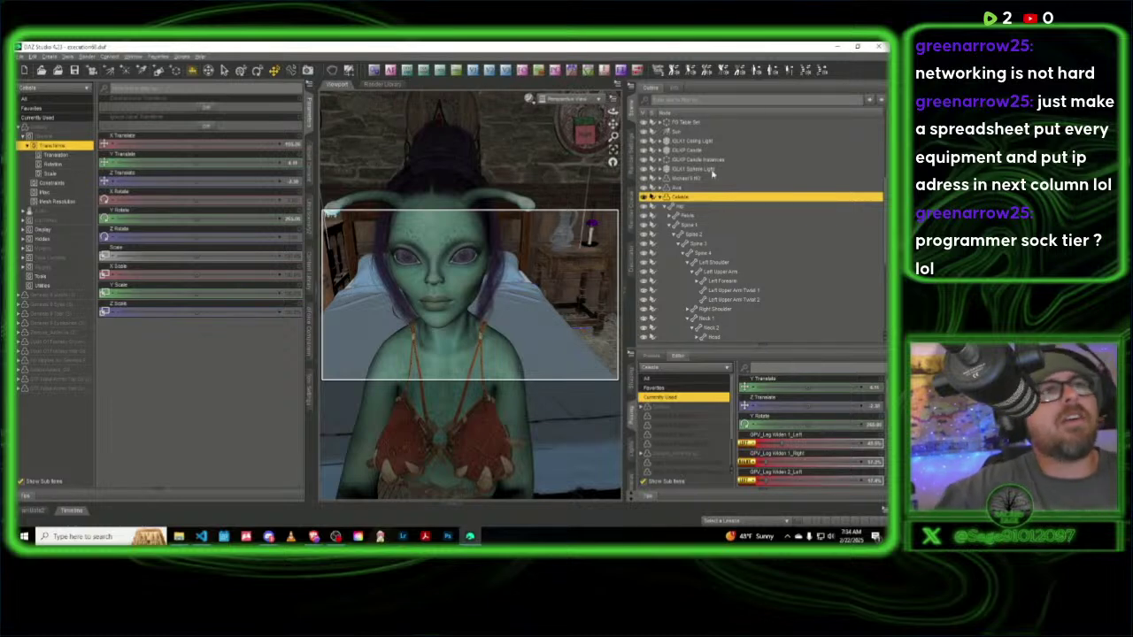
pyautogui.click(660, 196)
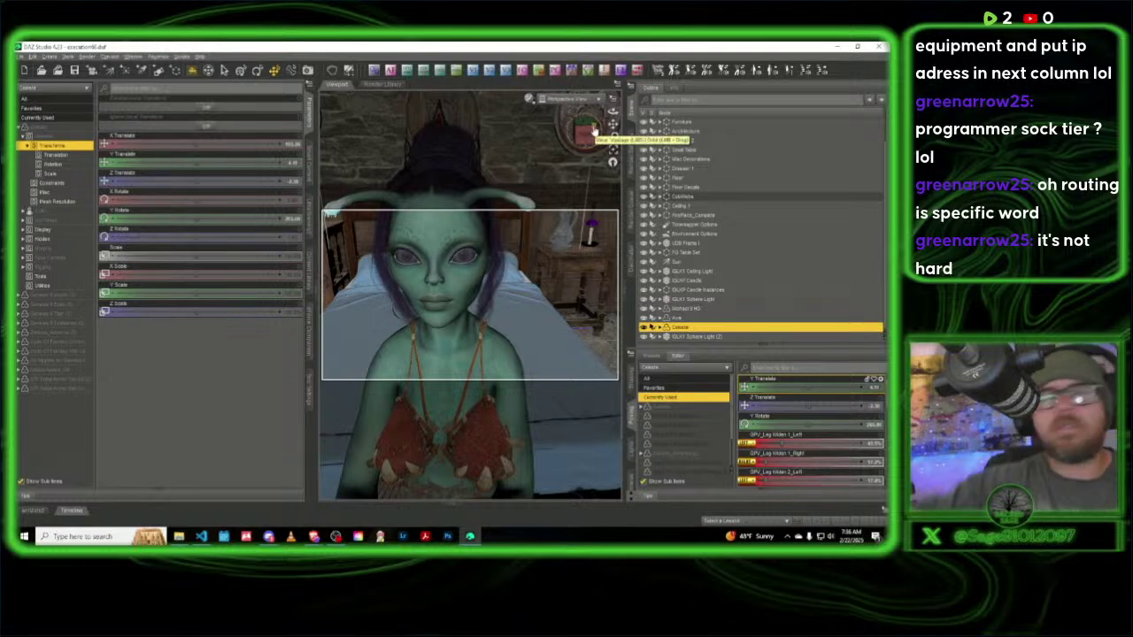
pyautogui.moveTo(588, 132); pyautogui.dragTo(589, 132)
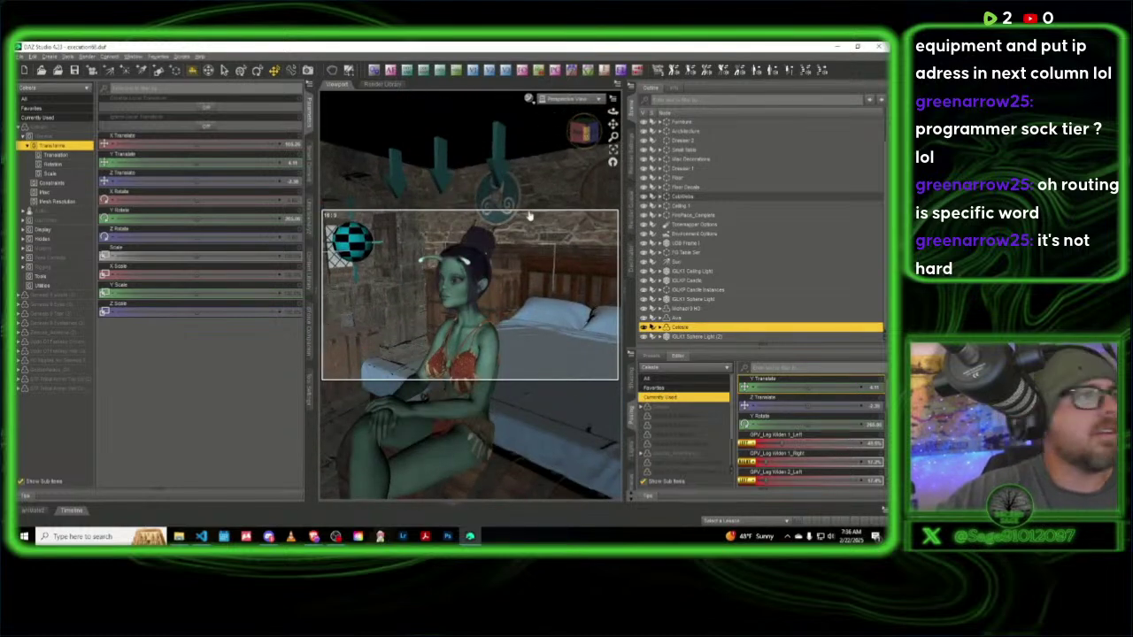
pyautogui.click(449, 275)
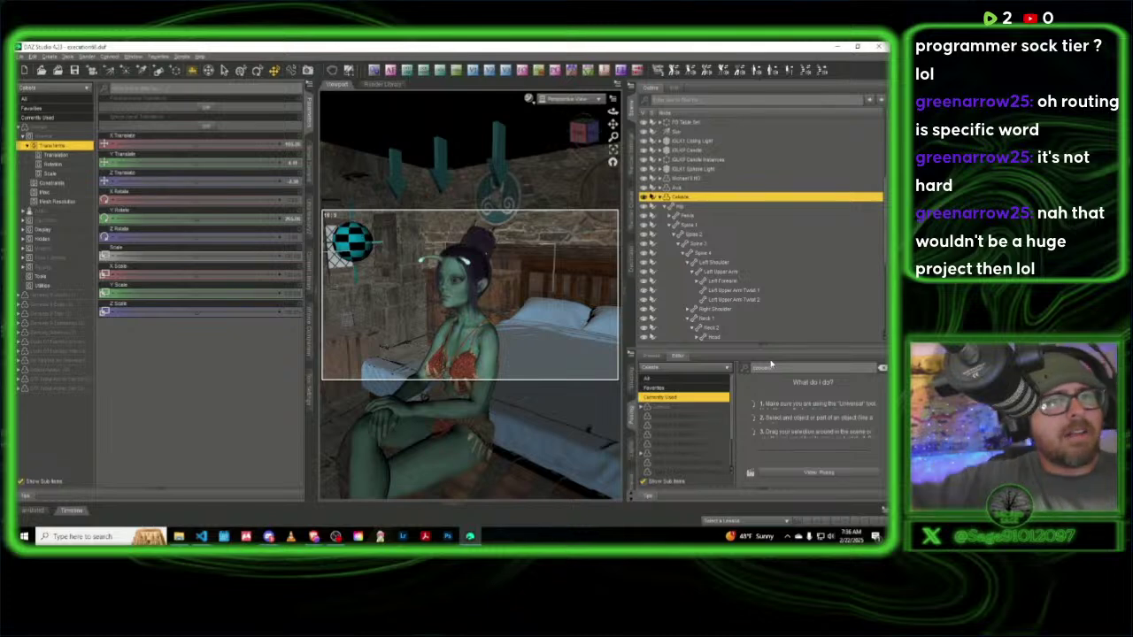
pyautogui.click(677, 406)
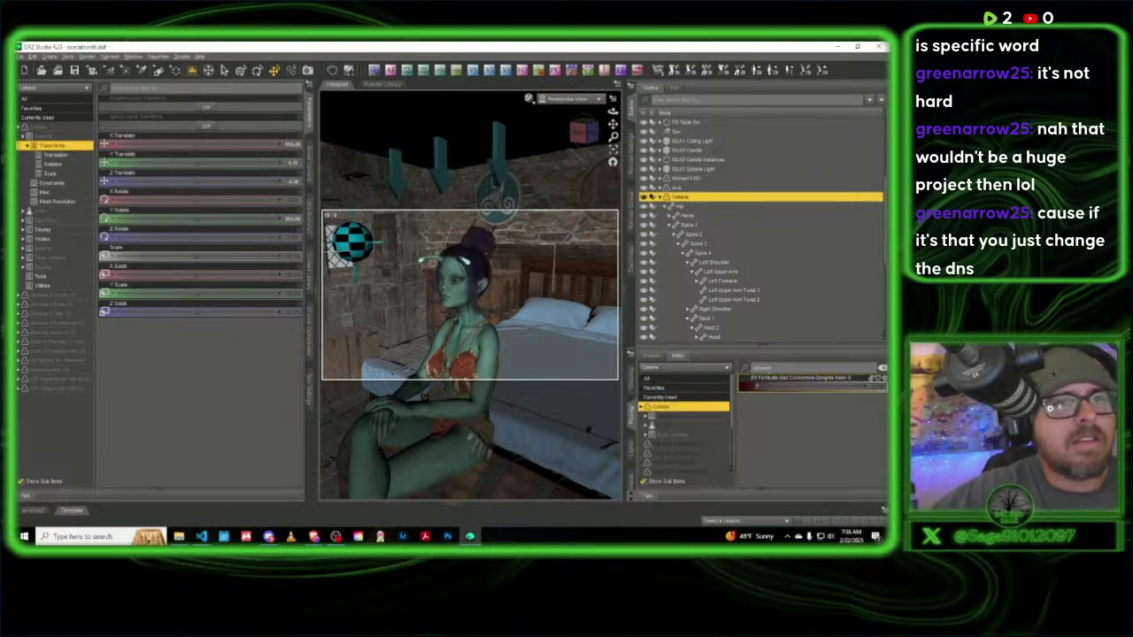
pyautogui.moveTo(760, 385); pyautogui.dragTo(816, 385)
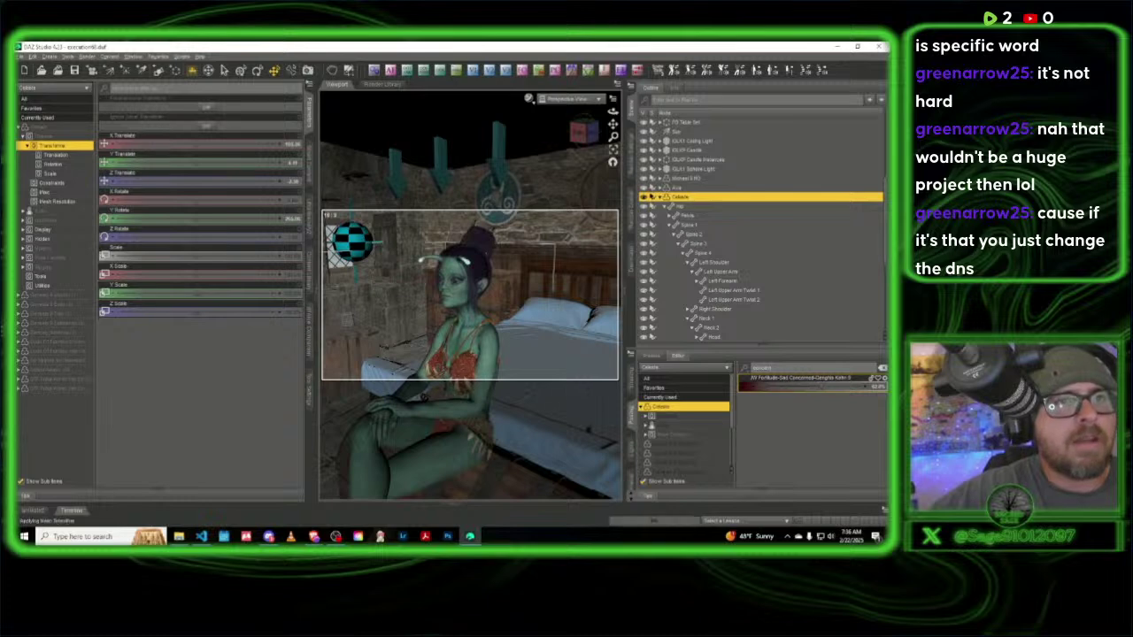
pyautogui.press('BackSpace')
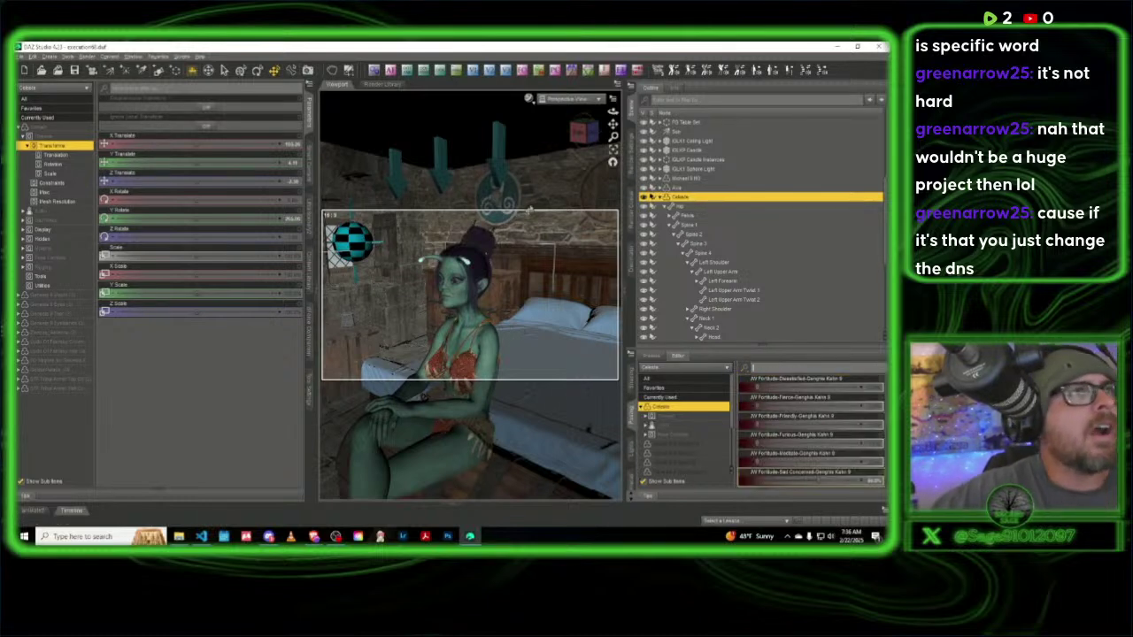
# Step: Find the sad expressions for the seated figure and set Emotional-Sad Crying-Victoria 9 to about 30%
pyautogui.scroll(5, 531, 208)
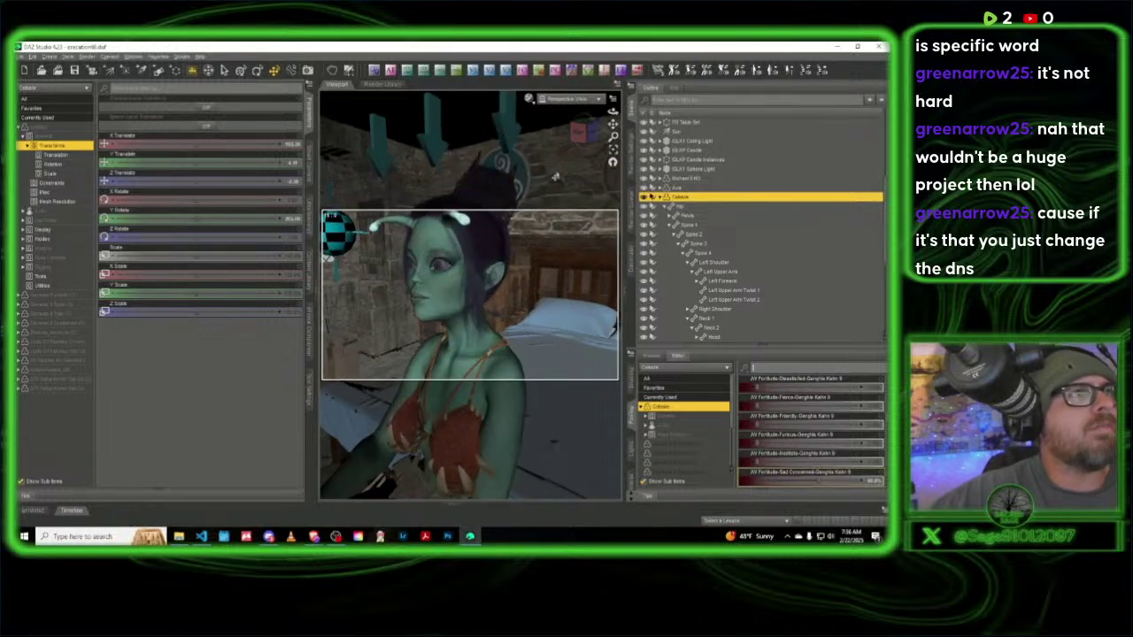
pyautogui.click(577, 137)
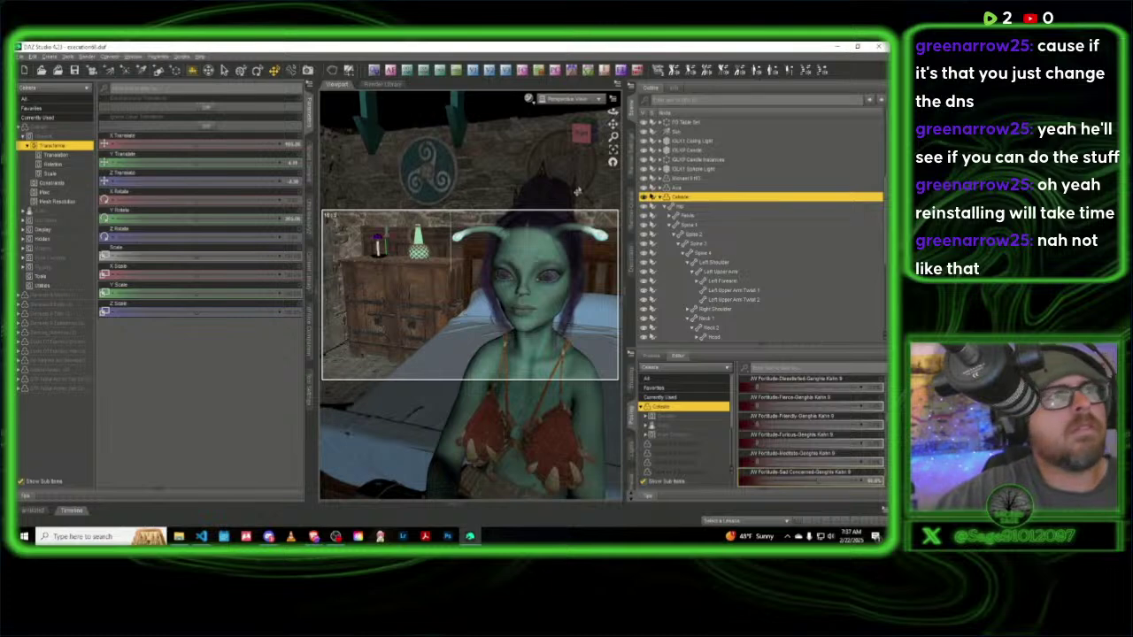
pyautogui.moveTo(589, 135); pyautogui.dragTo(558, 136)
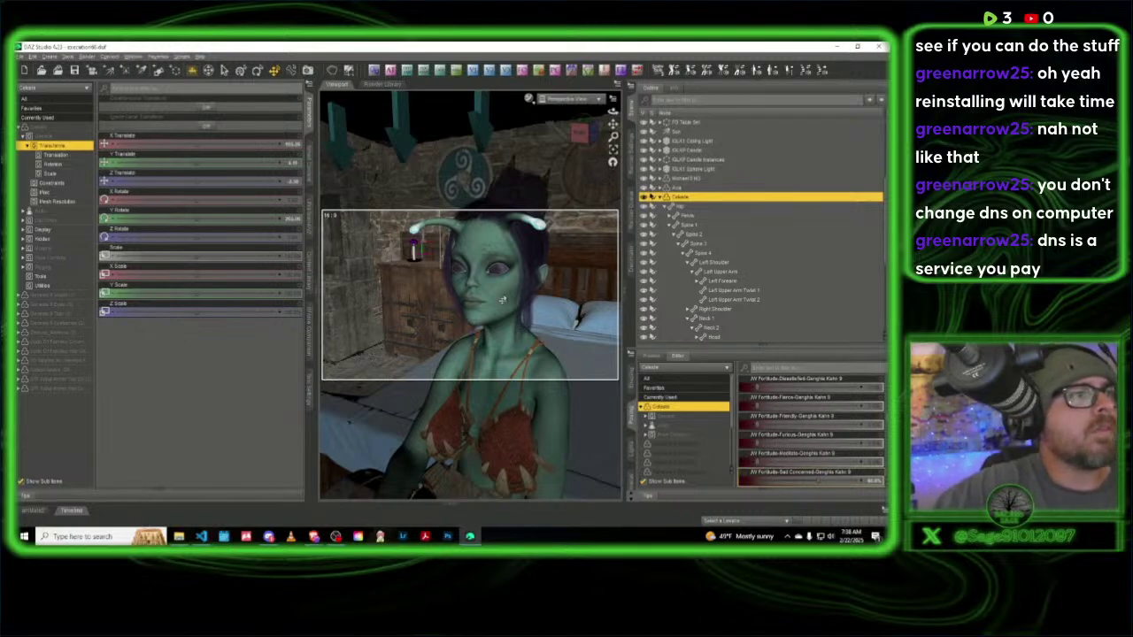
pyautogui.click(503, 299)
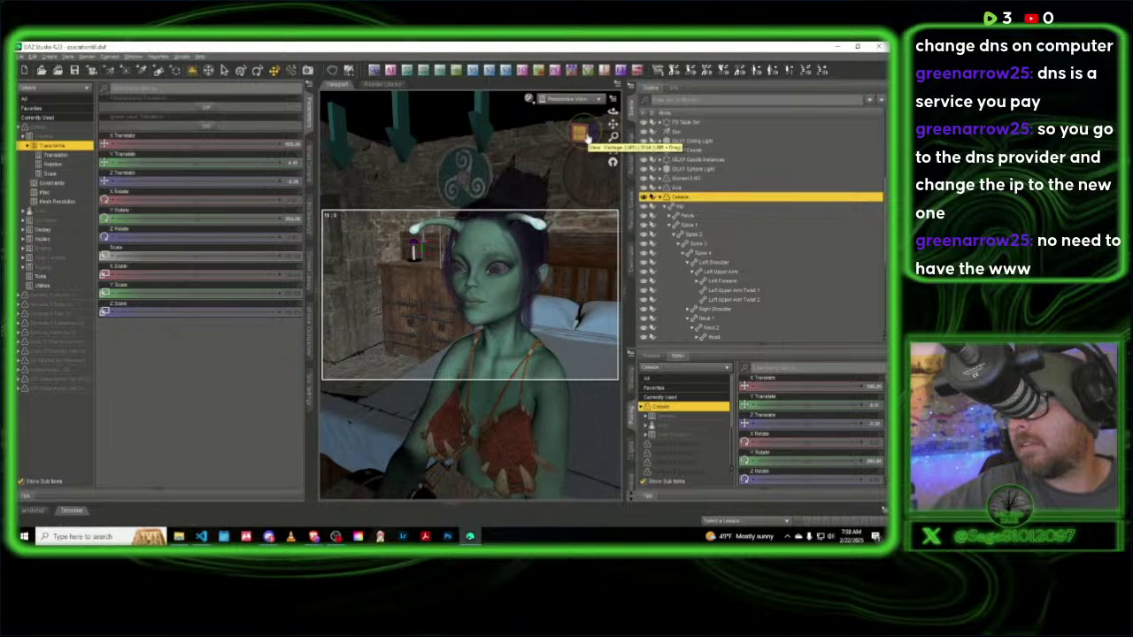
pyautogui.moveTo(587, 133); pyautogui.dragTo(571, 133)
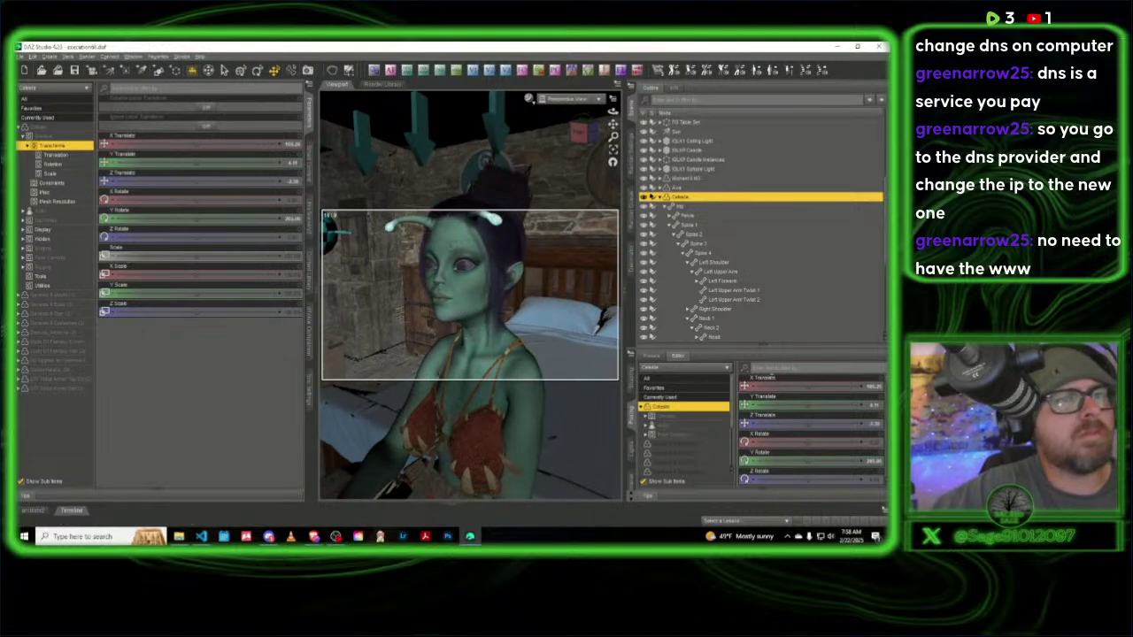
pyautogui.click(767, 365)
pyautogui.write('sad')
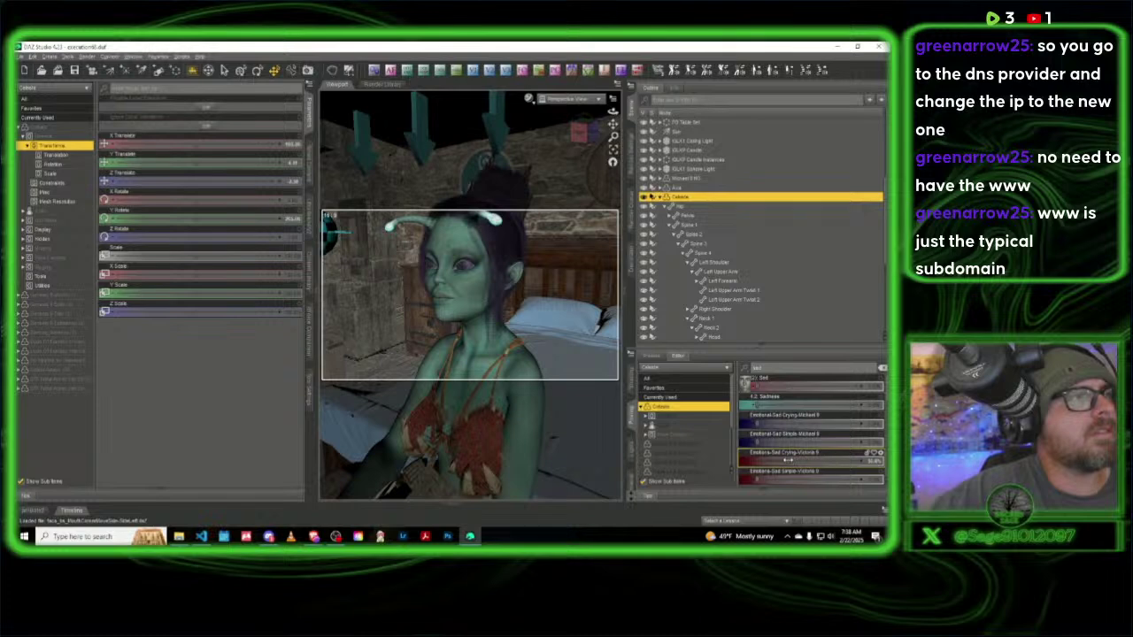
# Step: Move the man in black across the floor toward the two green women near the bed
pyautogui.moveTo(581, 131); pyautogui.dragTo(588, 130)
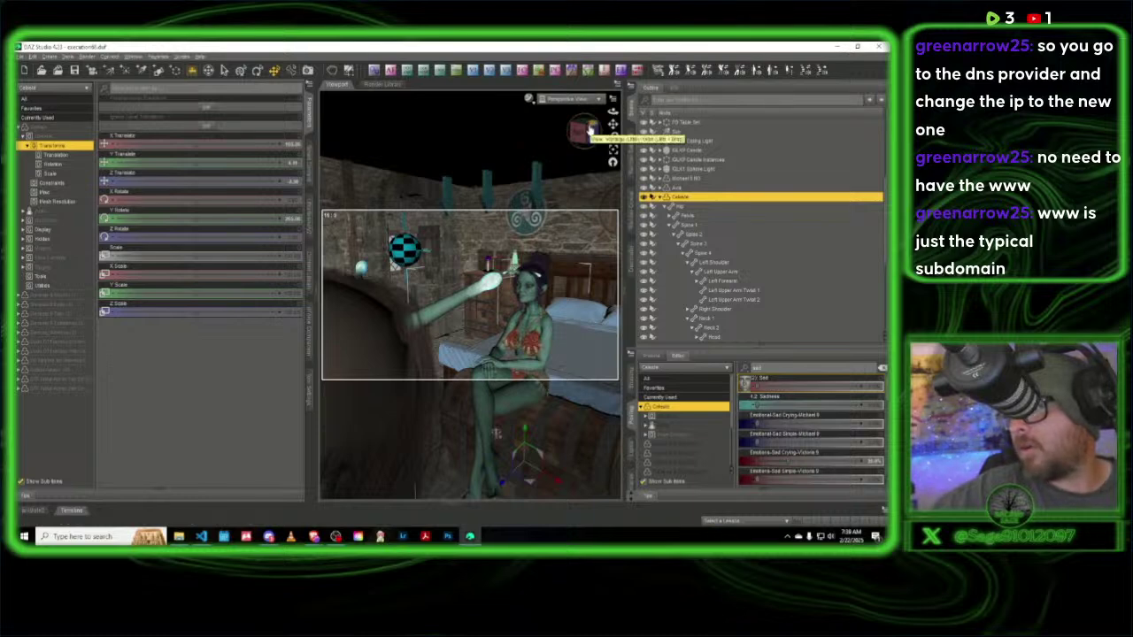
pyautogui.press('a')
pyautogui.press('a')
pyautogui.press('s')
pyautogui.press('s')
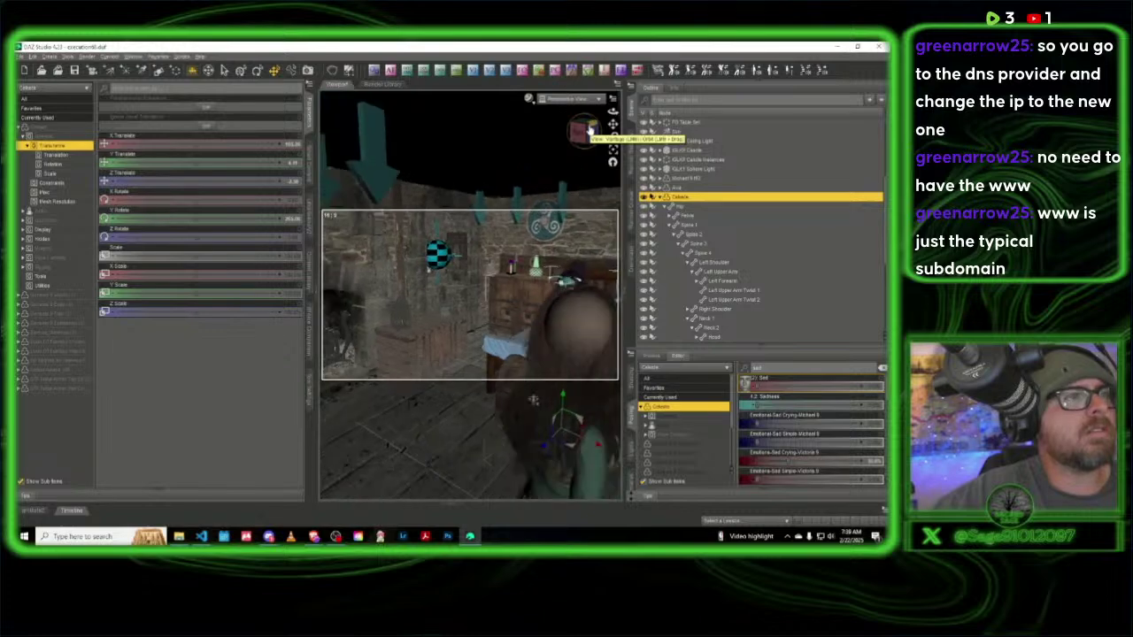
pyautogui.press('w')
pyautogui.press('w')
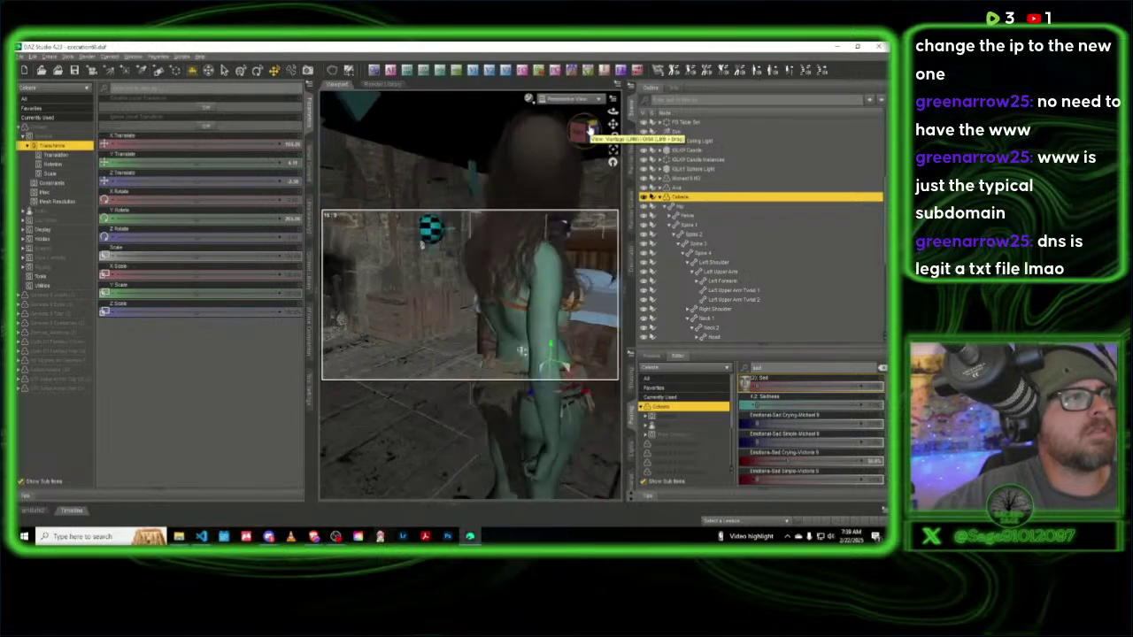
pyautogui.moveTo(582, 144)
pyautogui.mouseDown()
pyautogui.moveTo(600, 142)
pyautogui.moveTo(586, 134)
pyautogui.moveTo(576, 147)
pyautogui.mouseUp()
pyautogui.scroll(-4, 582, 146)
pyautogui.scroll(-3, 585, 133)
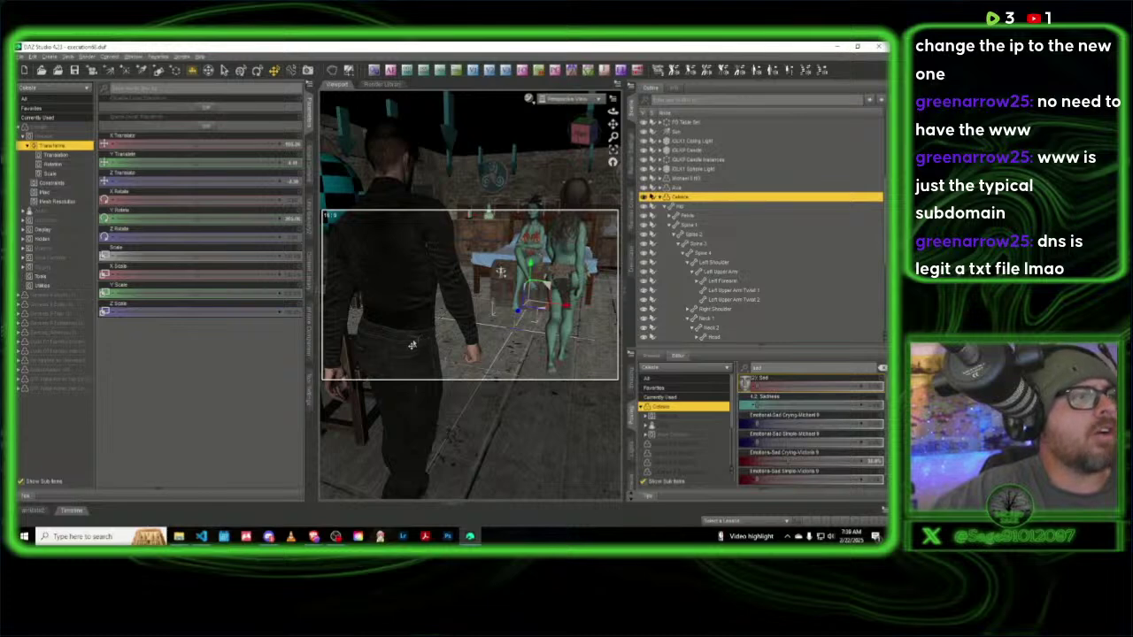
pyautogui.scroll(1, 412, 344)
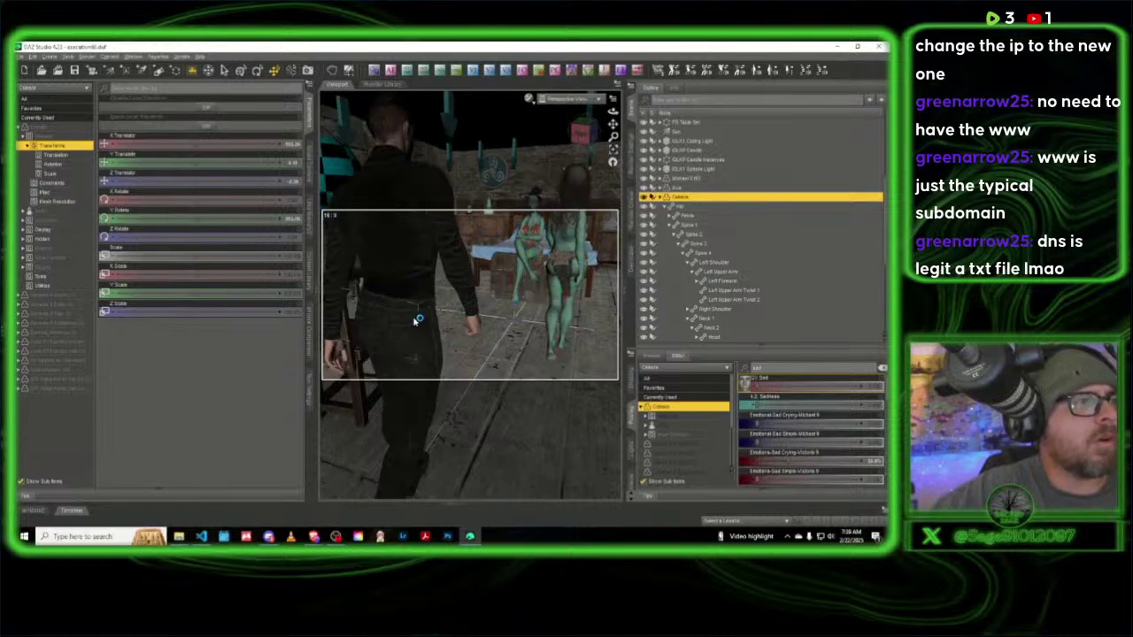
pyautogui.click(408, 321)
pyautogui.keyDown('alt'); pyautogui.moveTo(458, 375); pyautogui.dragTo(453, 417); pyautogui.keyUp('alt')
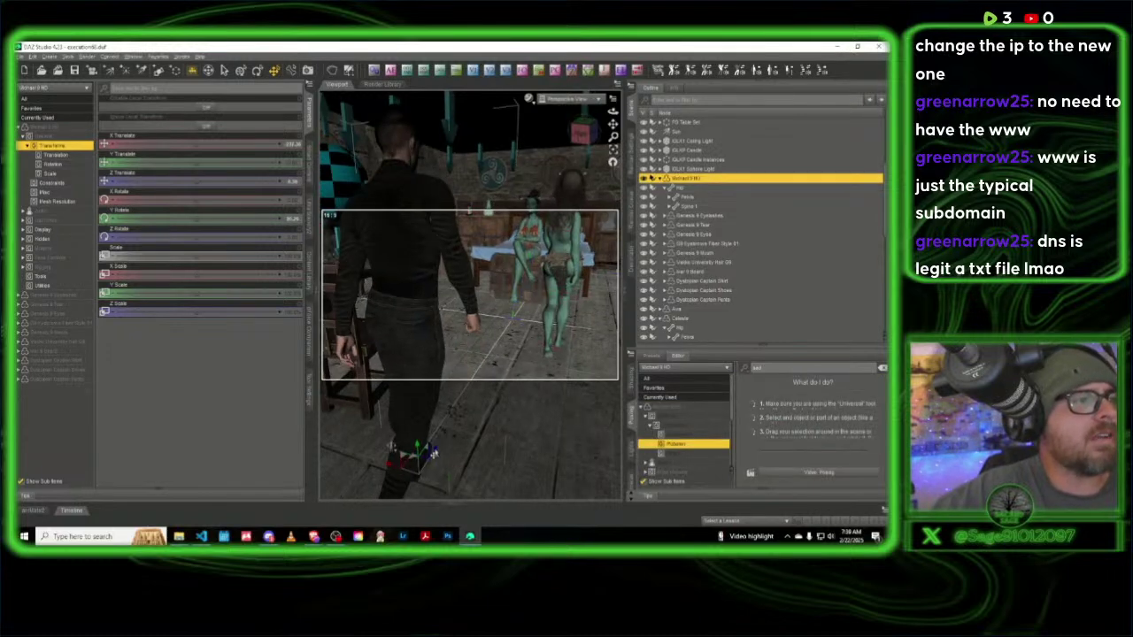
pyautogui.scroll(1, 433, 451)
pyautogui.moveTo(436, 441); pyautogui.dragTo(476, 372)
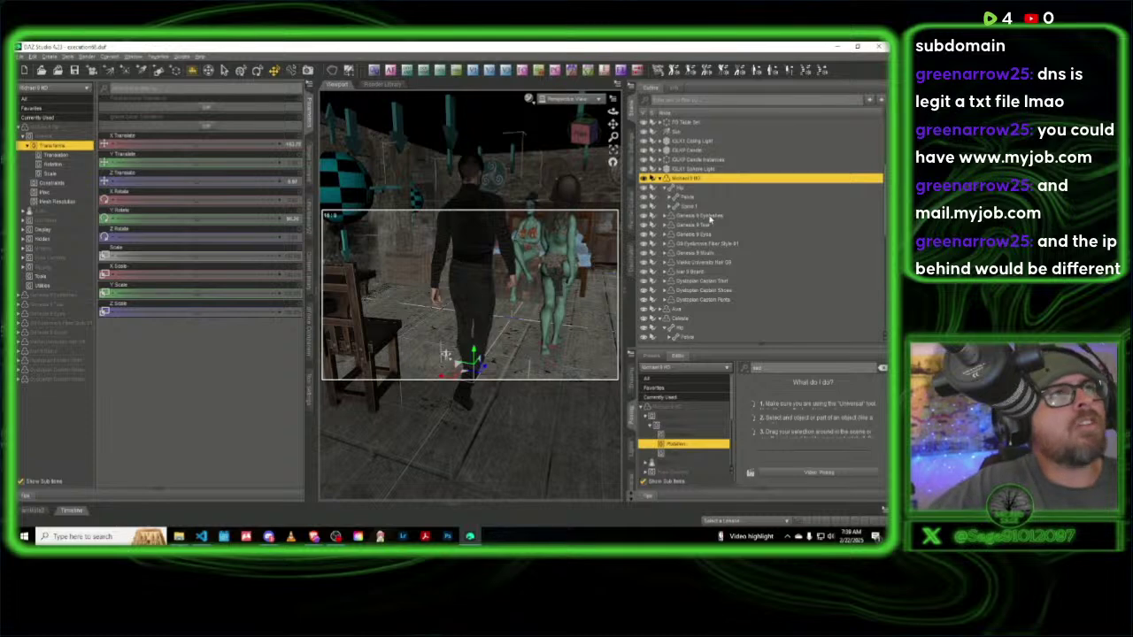
# Step: Check the man's placement relative to the standing and seated women from several angles
pyautogui.moveTo(589, 135); pyautogui.dragTo(588, 136)
pyautogui.scroll(3, 534, 275)
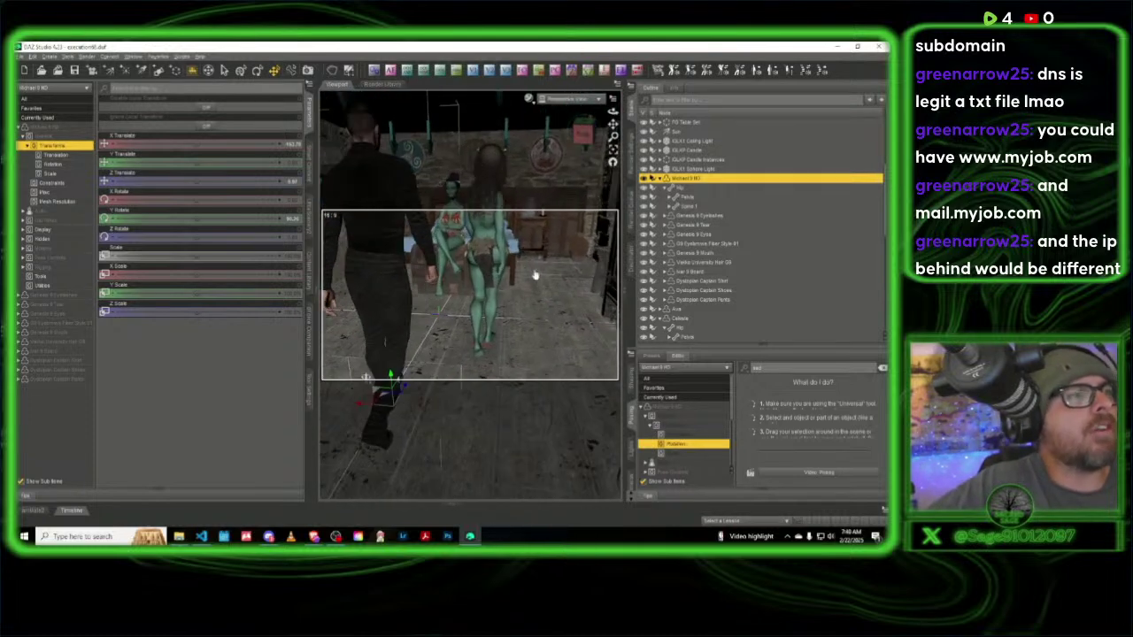
pyautogui.scroll(1, 495, 302)
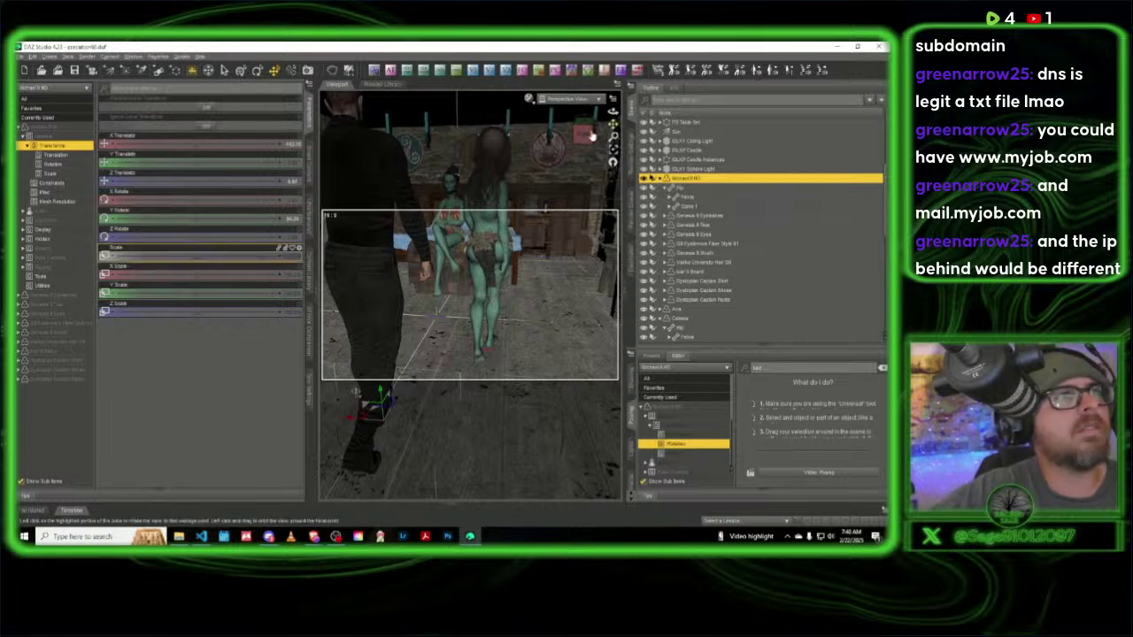
pyautogui.moveTo(549, 146); pyautogui.dragTo(591, 133)
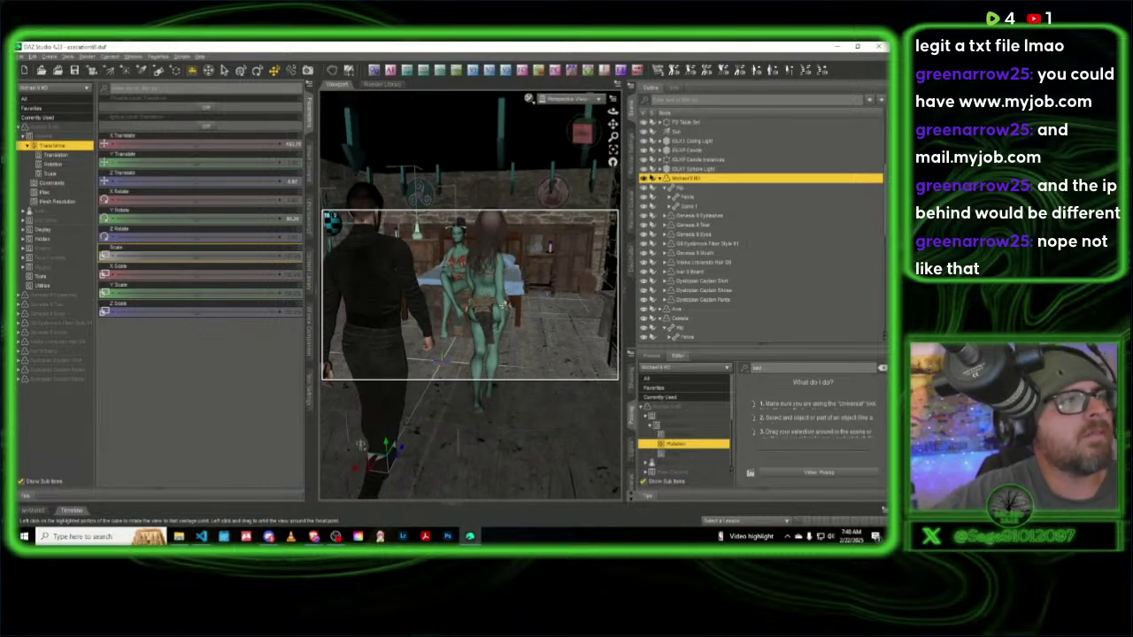
# Step: Move the standing green woman away from the seated woman toward the side of the room and rotate her to face inward
pyautogui.click(478, 270)
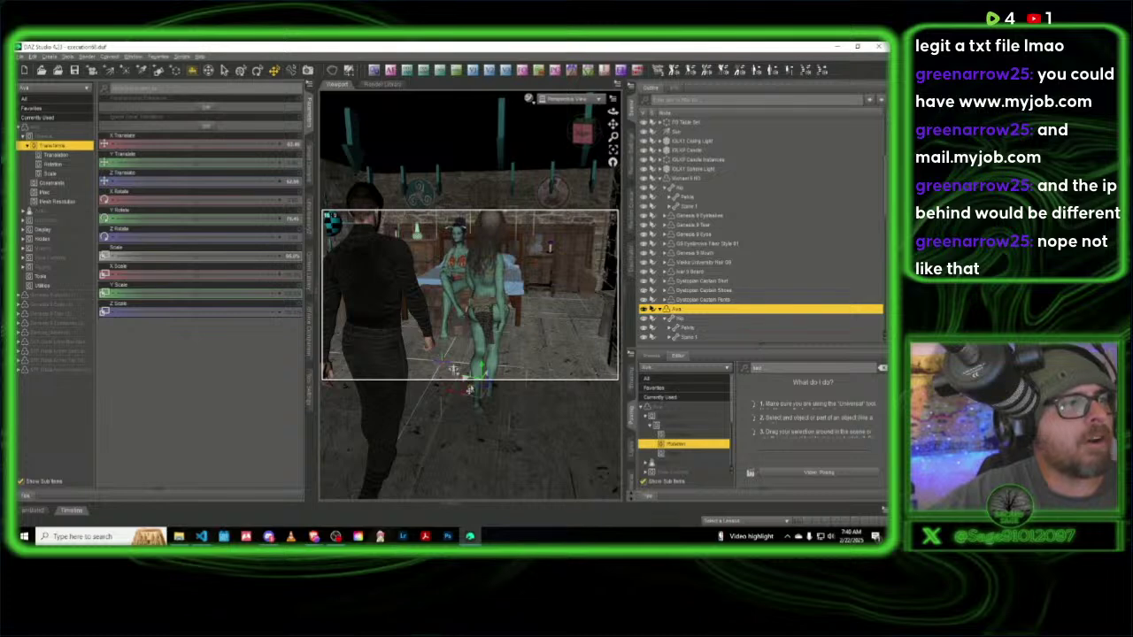
pyautogui.moveTo(478, 396); pyautogui.dragTo(541, 391)
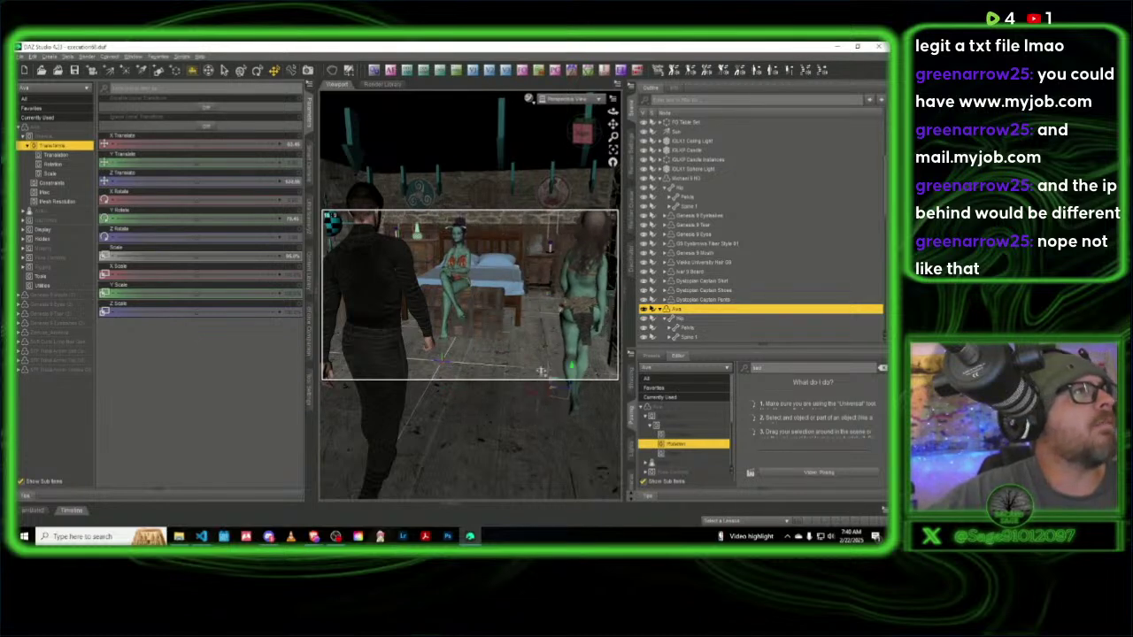
pyautogui.click(256, 70)
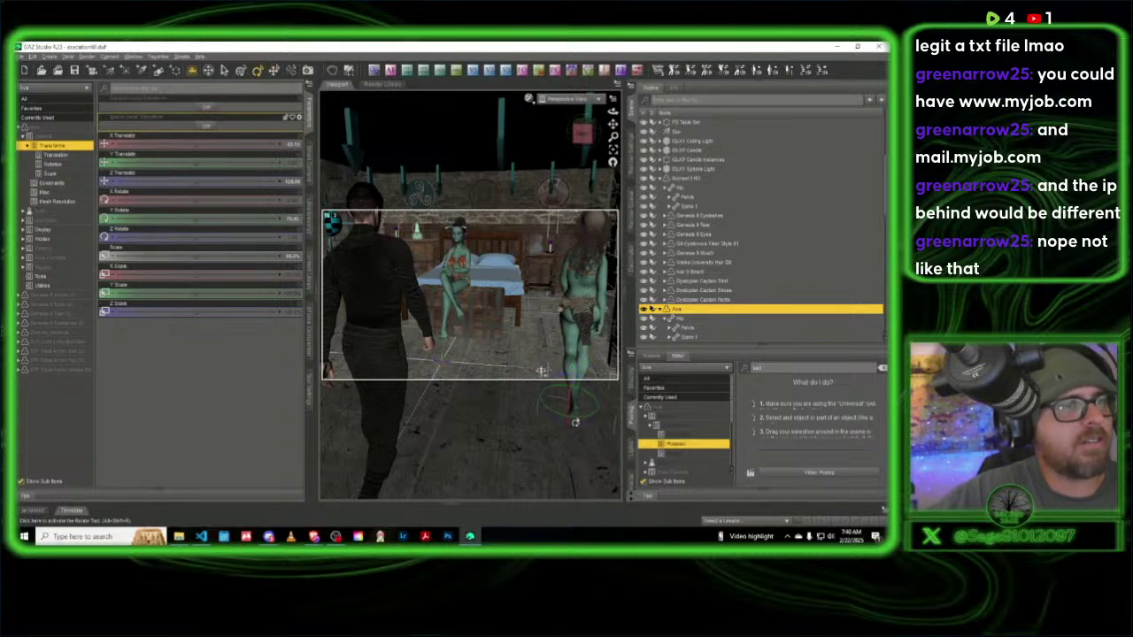
pyautogui.moveTo(576, 422); pyautogui.dragTo(595, 416)
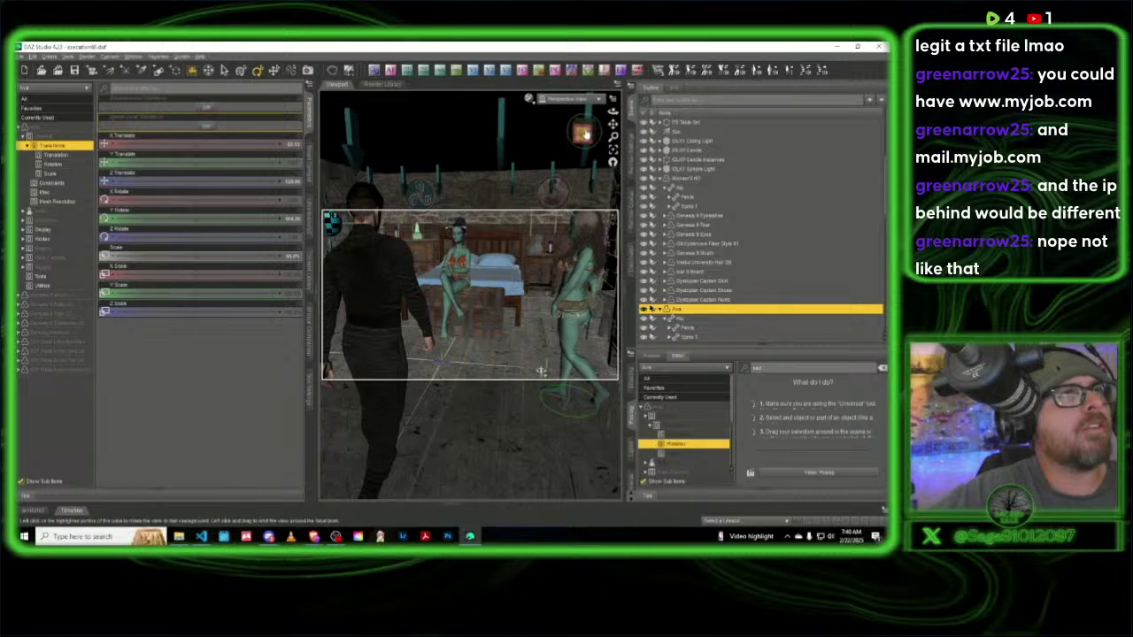
pyautogui.moveTo(581, 133); pyautogui.dragTo(585, 134)
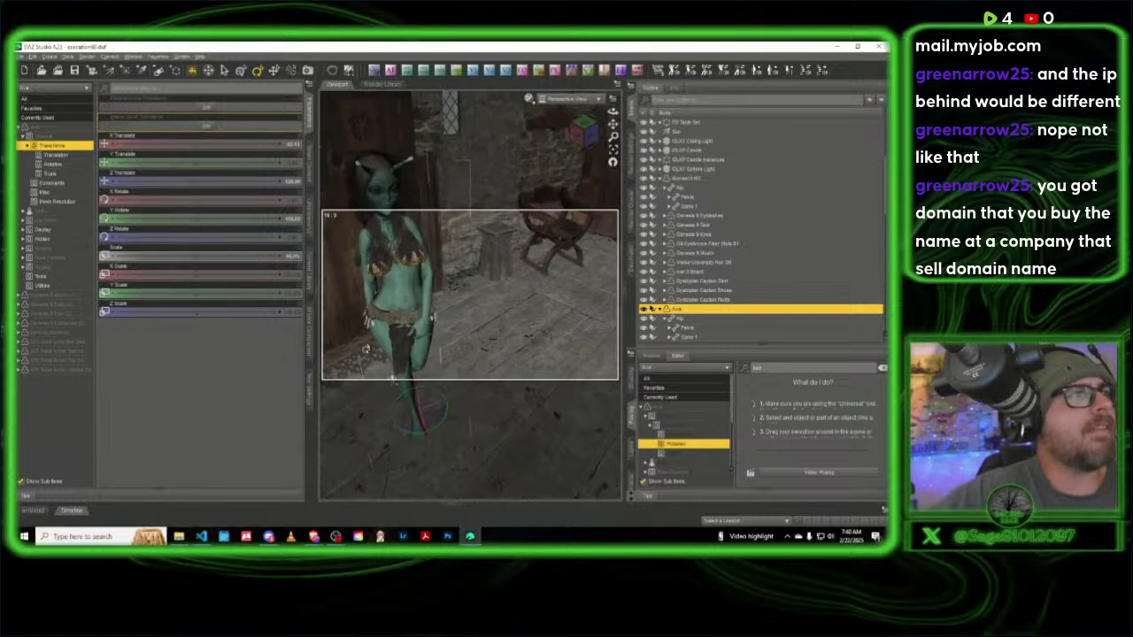
# Step: Clear the pose filter and bring up the pose controls of the standing green woman
pyautogui.click(395, 293)
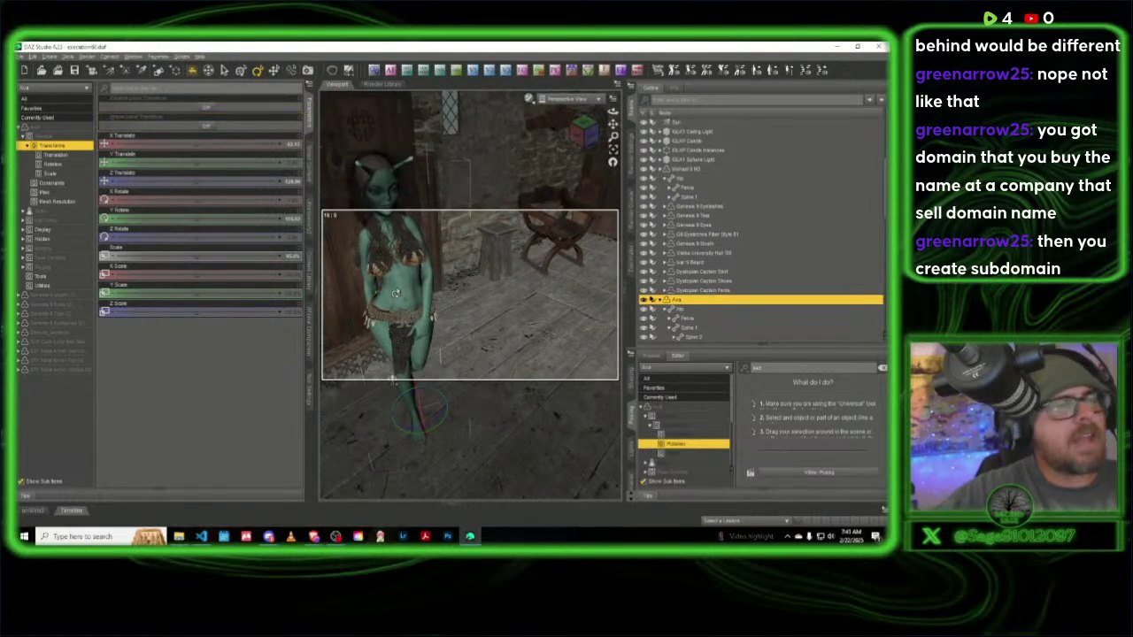
pyautogui.click(882, 368)
pyautogui.click(664, 398)
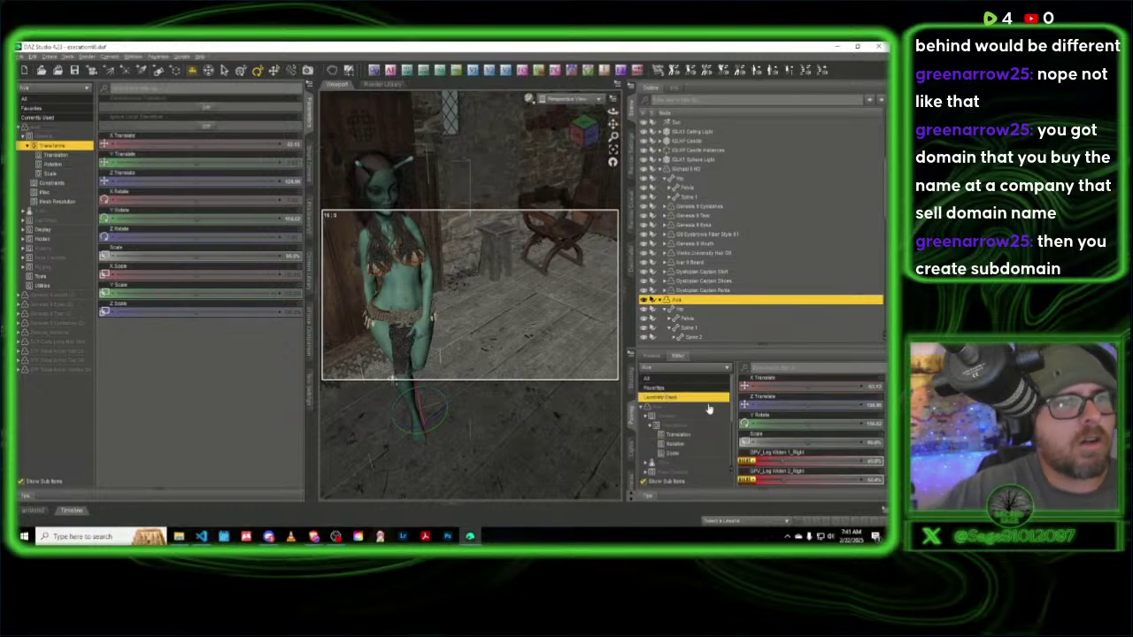
pyautogui.scroll(-1, 677, 434)
pyautogui.click(678, 445)
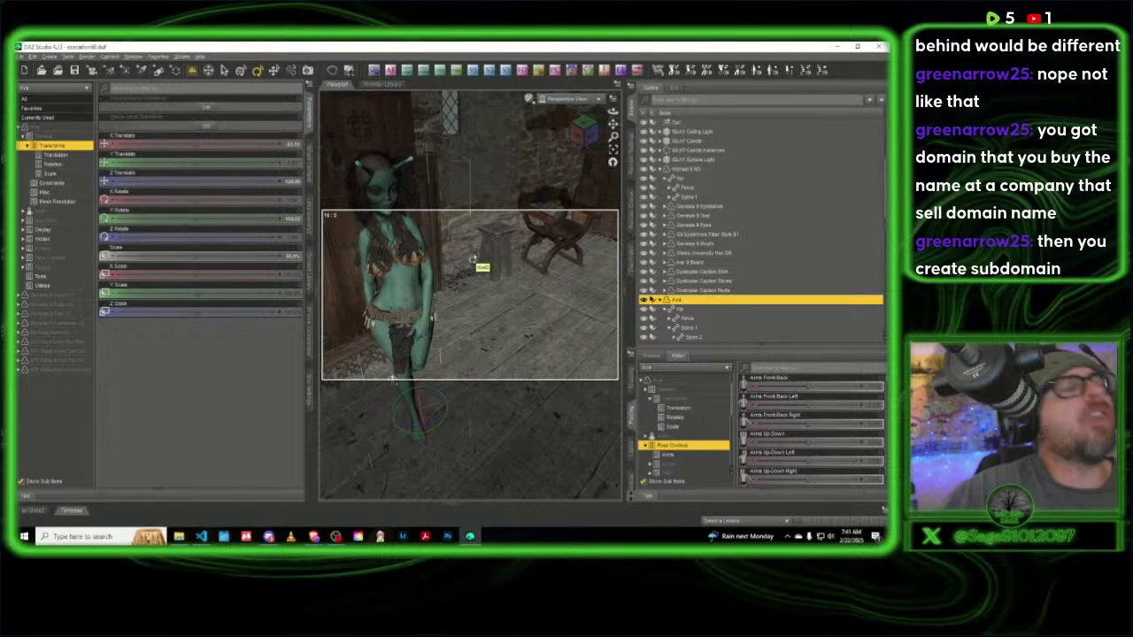
# Step: Move the standing green woman across the floor to just in front of the wooden armchair
pyautogui.click(274, 70)
pyautogui.moveTo(441, 423); pyautogui.dragTo(555, 270)
pyautogui.moveTo(555, 269); pyautogui.dragTo(436, 373, button='middle')
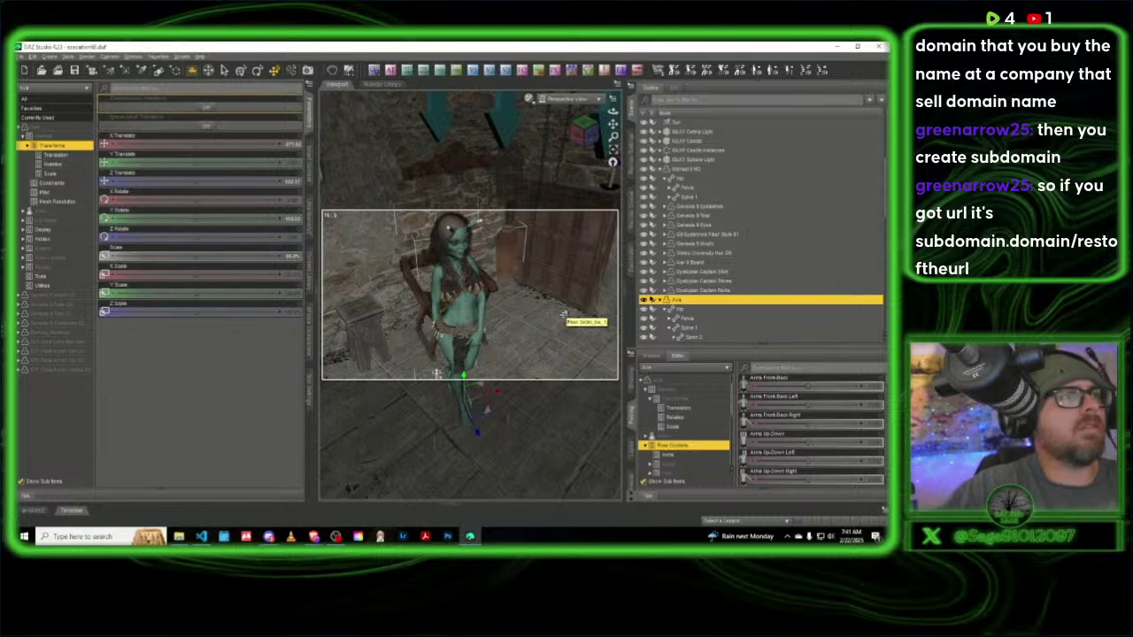
# Step: Apply the Z ULCS Full 01 G8F Sitting pose to the green woman by the armchair
pyautogui.click(478, 280)
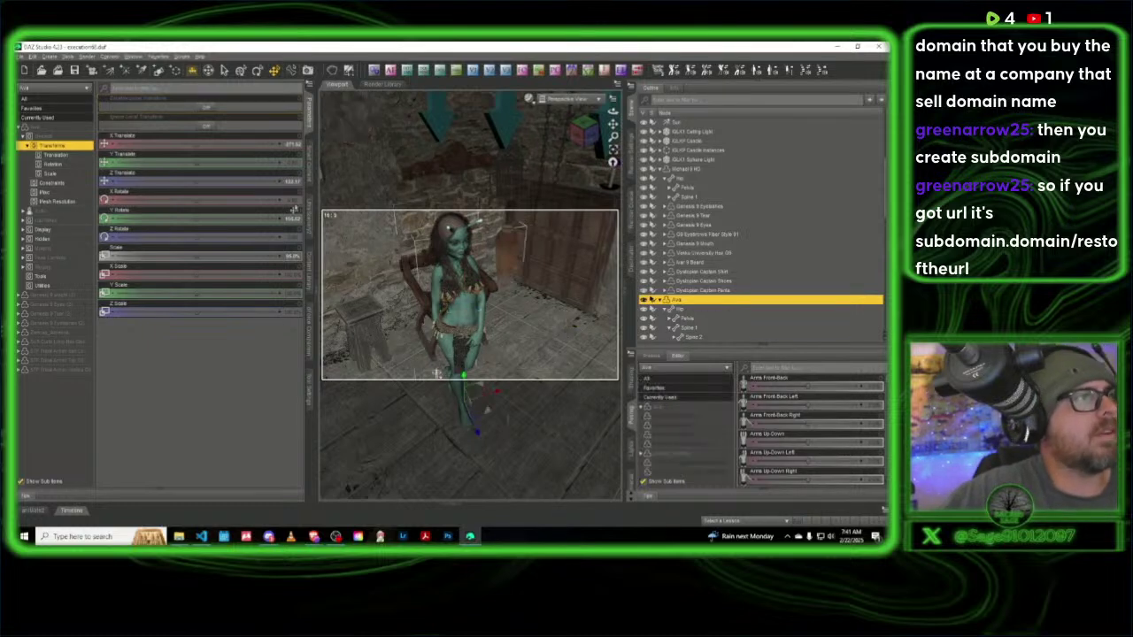
pyautogui.click(311, 163)
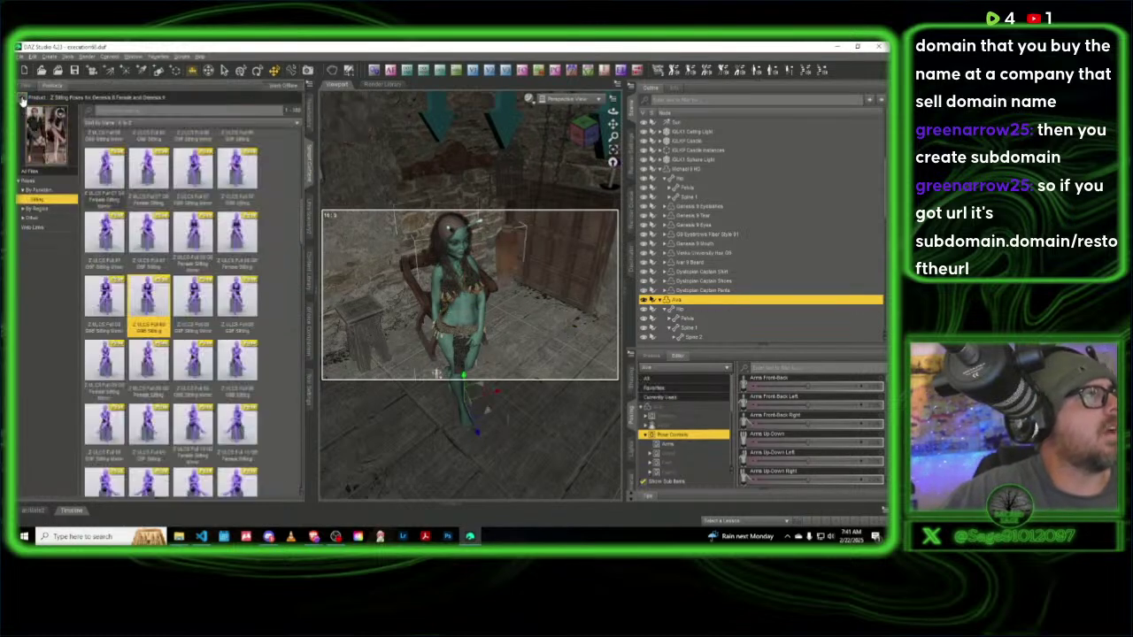
pyautogui.scroll(5, 104, 232)
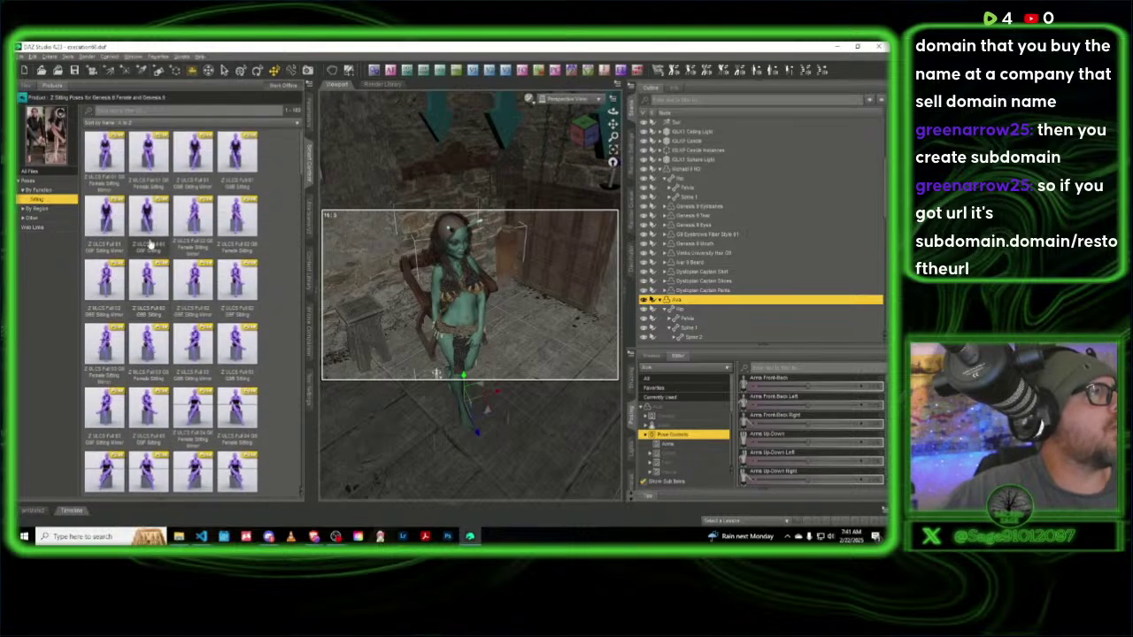
pyautogui.doubleClick(150, 215)
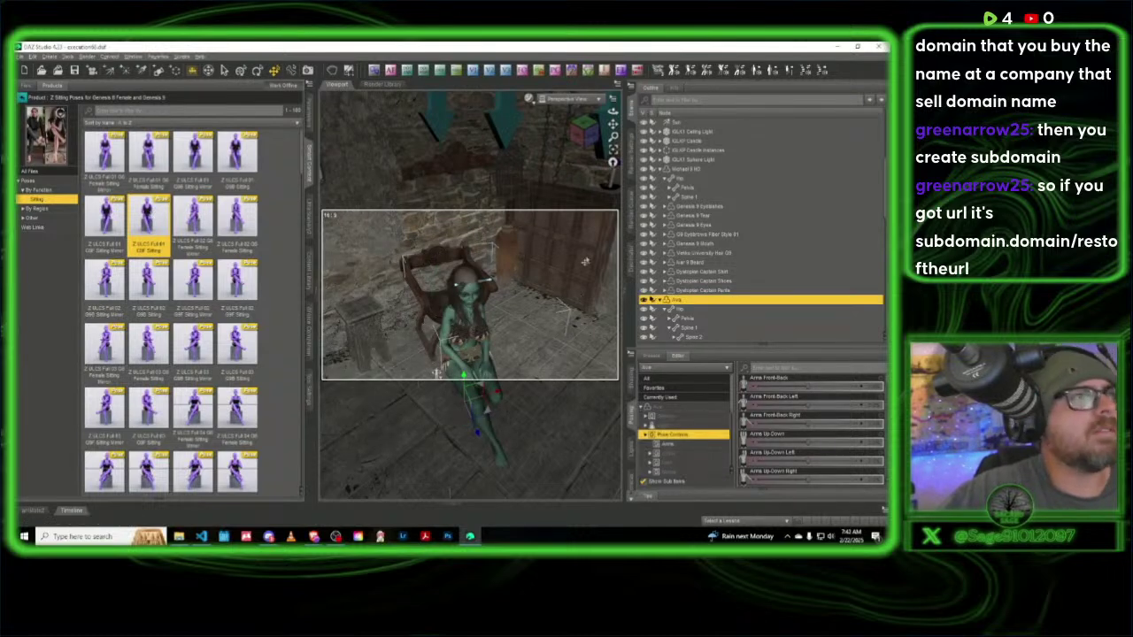
# Step: Shift the posed green woman back onto the armchair seat, adjusting her position from several angles
pyautogui.moveTo(591, 133); pyautogui.dragTo(399, 296)
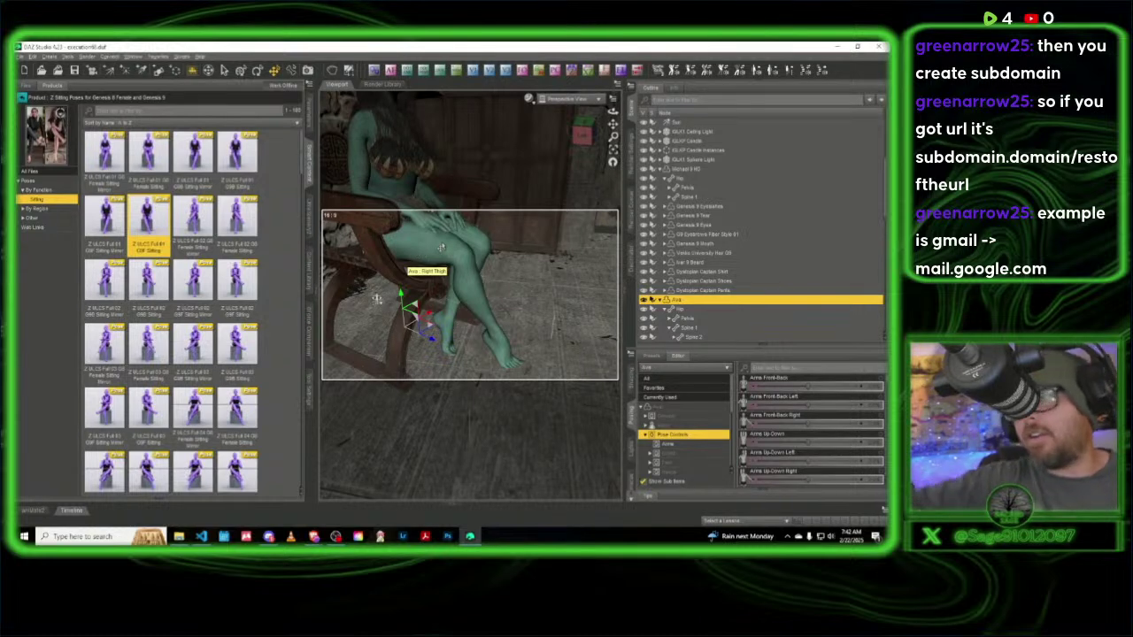
pyautogui.moveTo(581, 136); pyautogui.dragTo(161, 46)
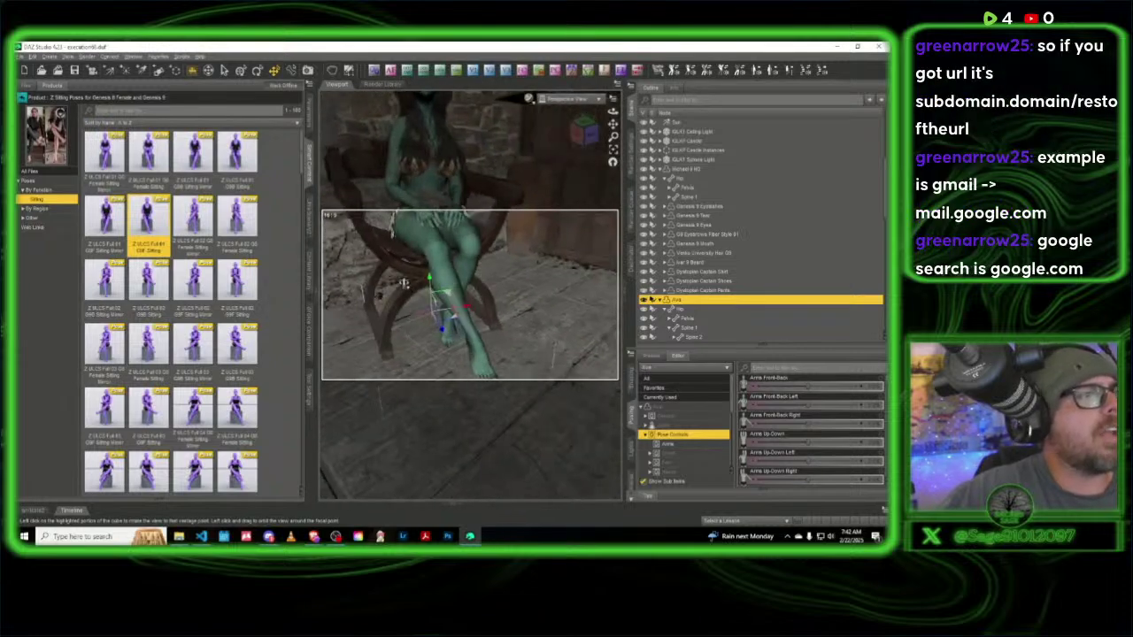
pyautogui.click(257, 70)
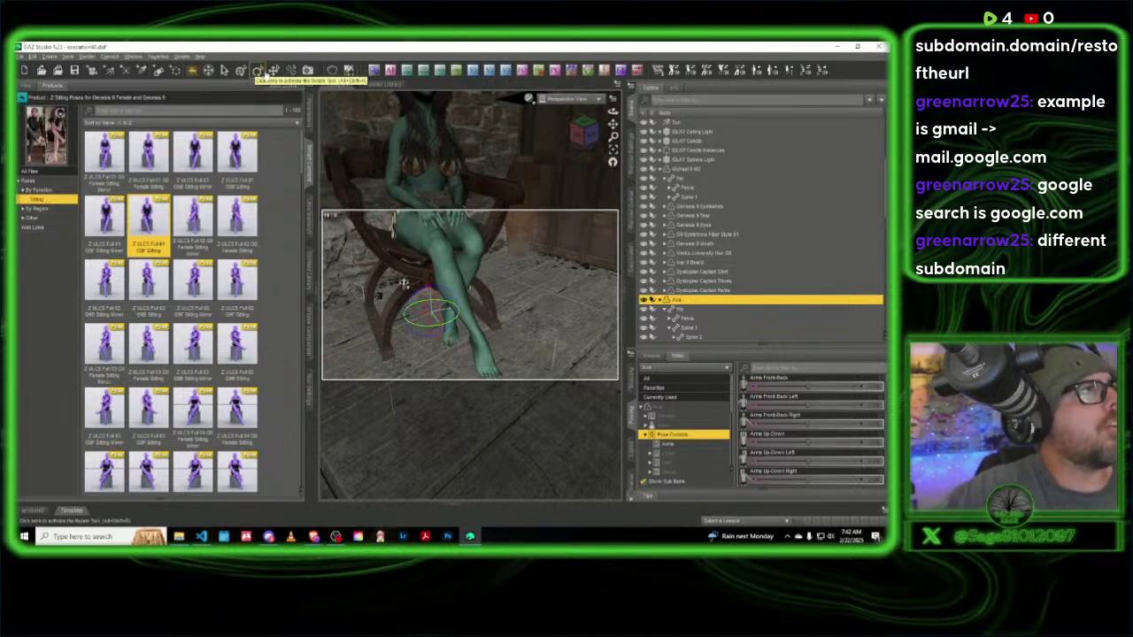
pyautogui.click(273, 70)
pyautogui.moveTo(403, 284); pyautogui.dragTo(396, 284)
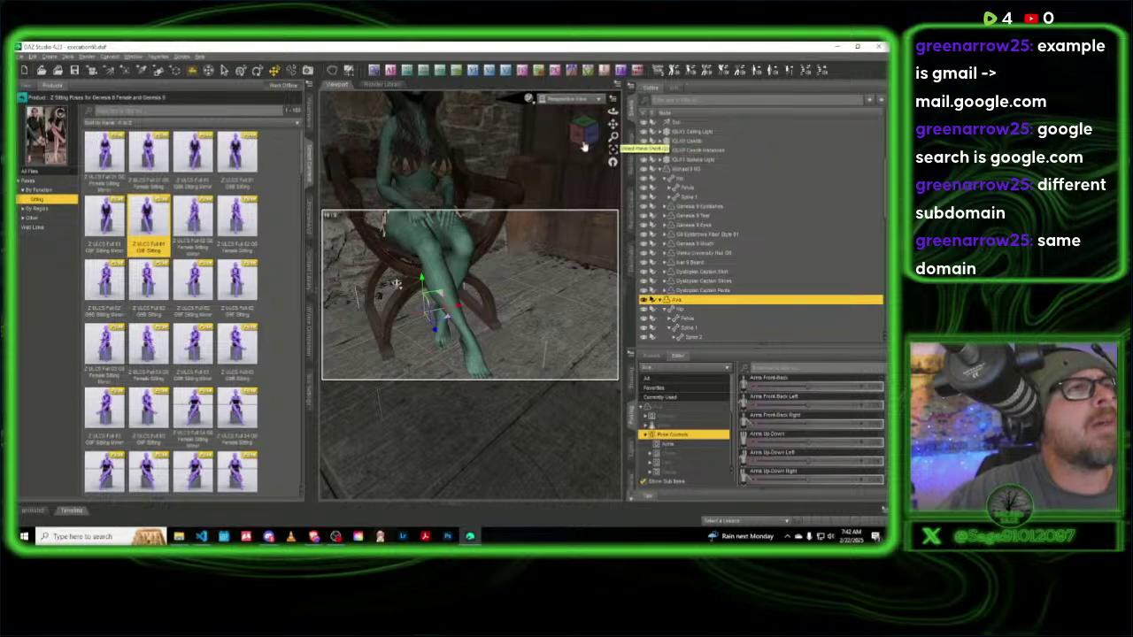
# Step: Frame the woman seated at the bed past the man in black, create a camera there, and look through it
pyautogui.moveTo(582, 139); pyautogui.dragTo(590, 139)
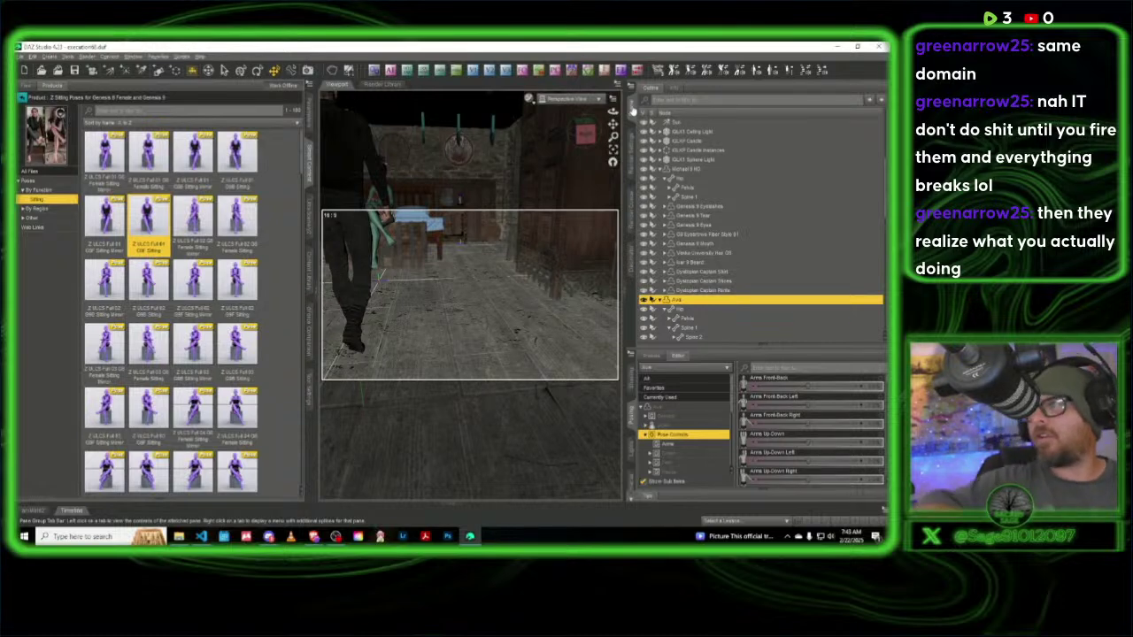
pyautogui.moveTo(586, 135)
pyautogui.mouseDown()
pyautogui.moveTo(549, 137)
pyautogui.moveTo(584, 133)
pyautogui.mouseUp()
pyautogui.moveTo(475, 301)
pyautogui.mouseDown()
pyautogui.moveTo(494, 321)
pyautogui.moveTo(478, 301)
pyautogui.mouseUp()
pyautogui.click(311, 159)
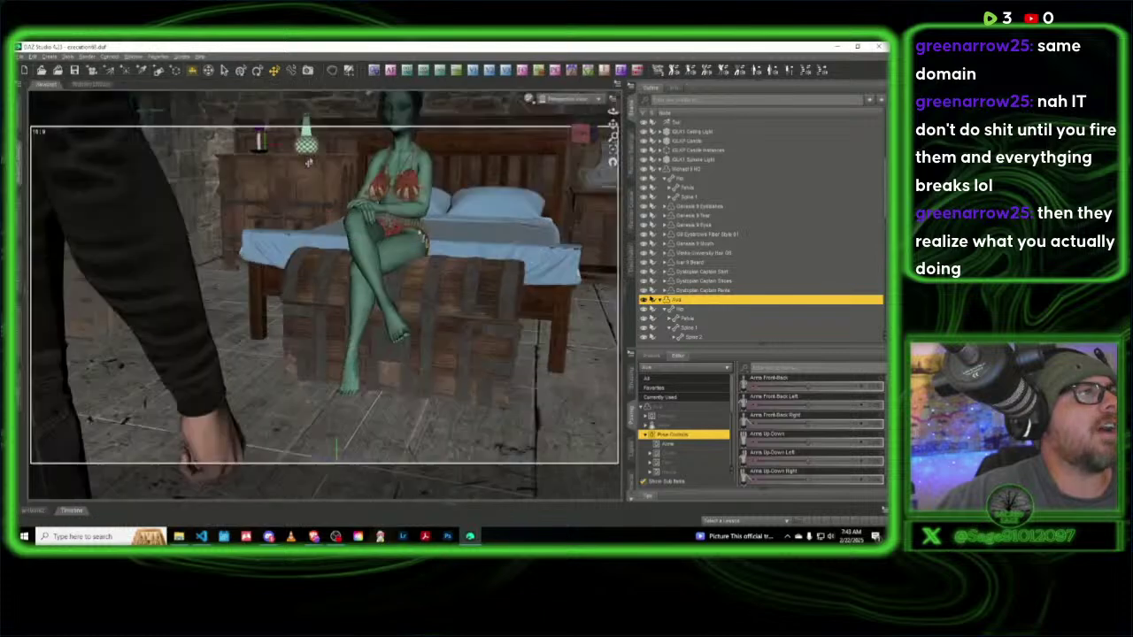
pyautogui.moveTo(453, 106); pyautogui.dragTo(478, 113)
pyautogui.moveTo(580, 132); pyautogui.dragTo(605, 130)
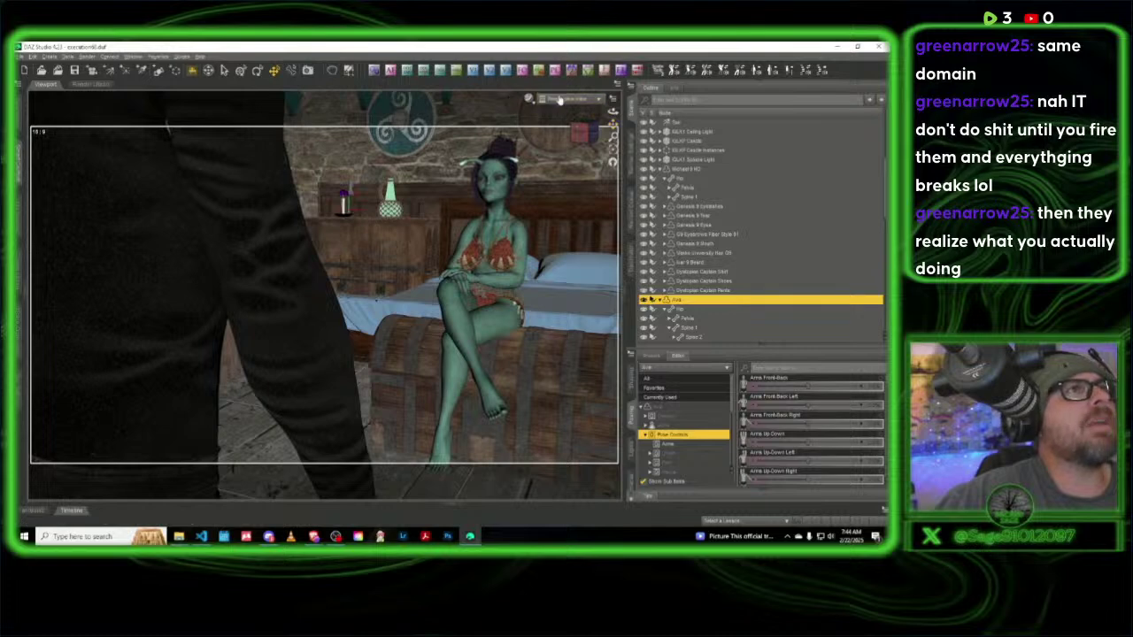
pyautogui.click(473, 71)
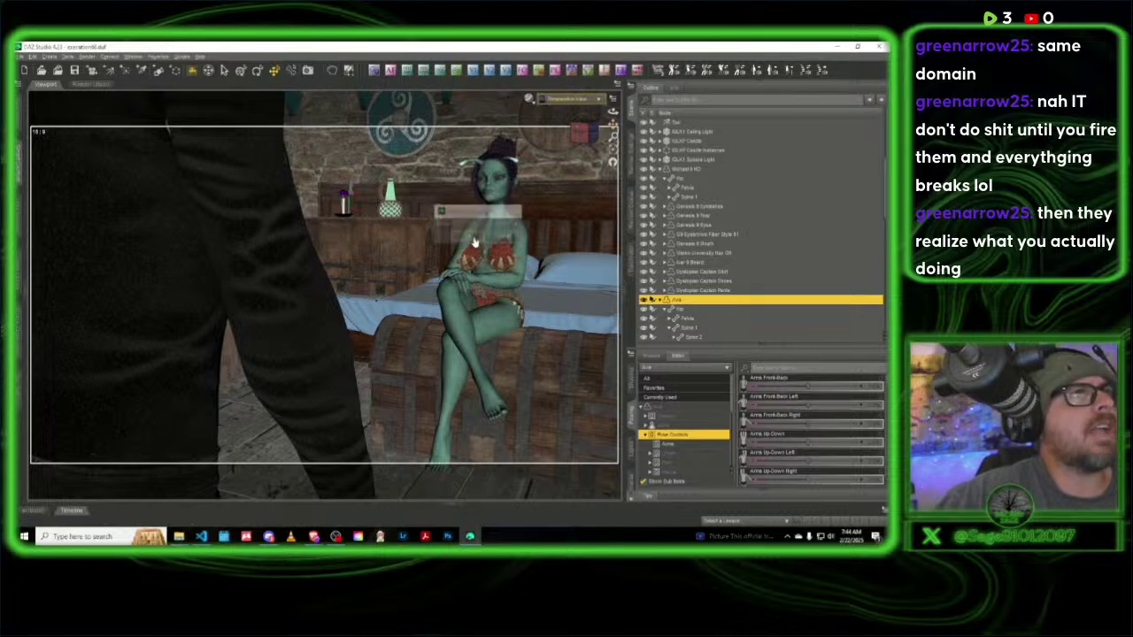
pyautogui.click(571, 102)
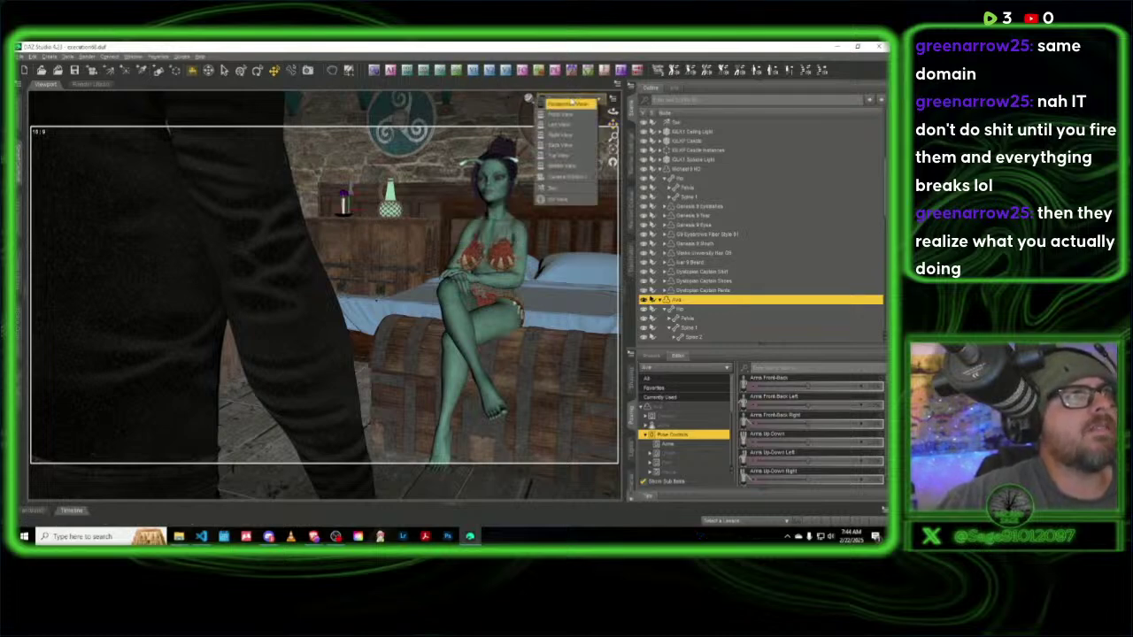
pyautogui.click(567, 180)
# Step: Switch on the camera's auto focus for the eyes of the woman seated at the bed
pyautogui.click(518, 251)
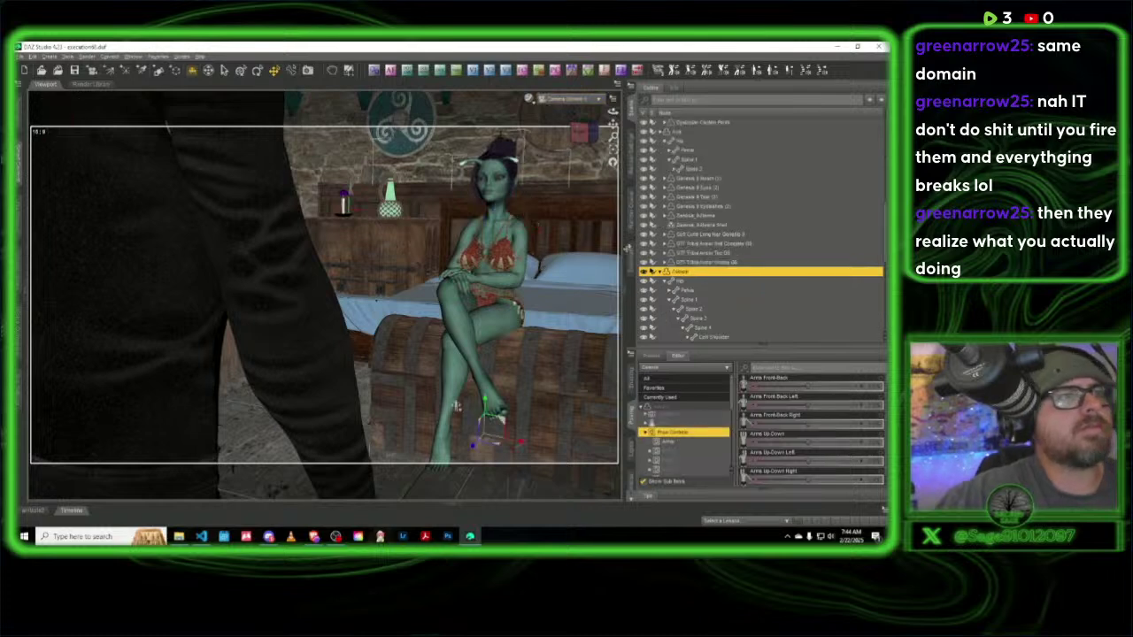
pyautogui.click(390, 71)
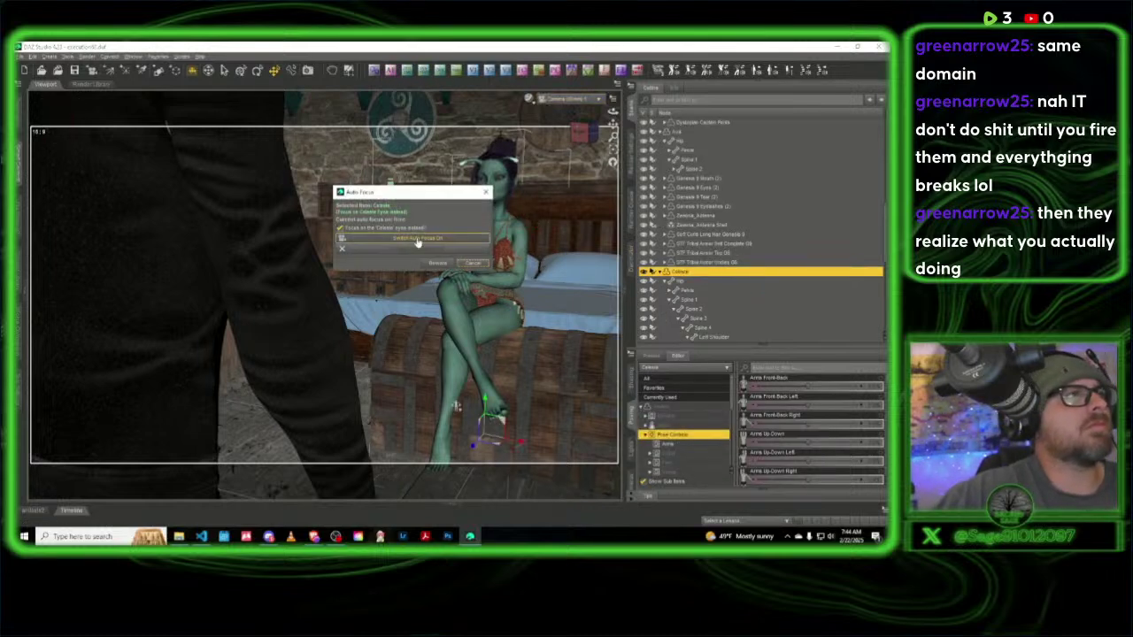
pyautogui.click(416, 239)
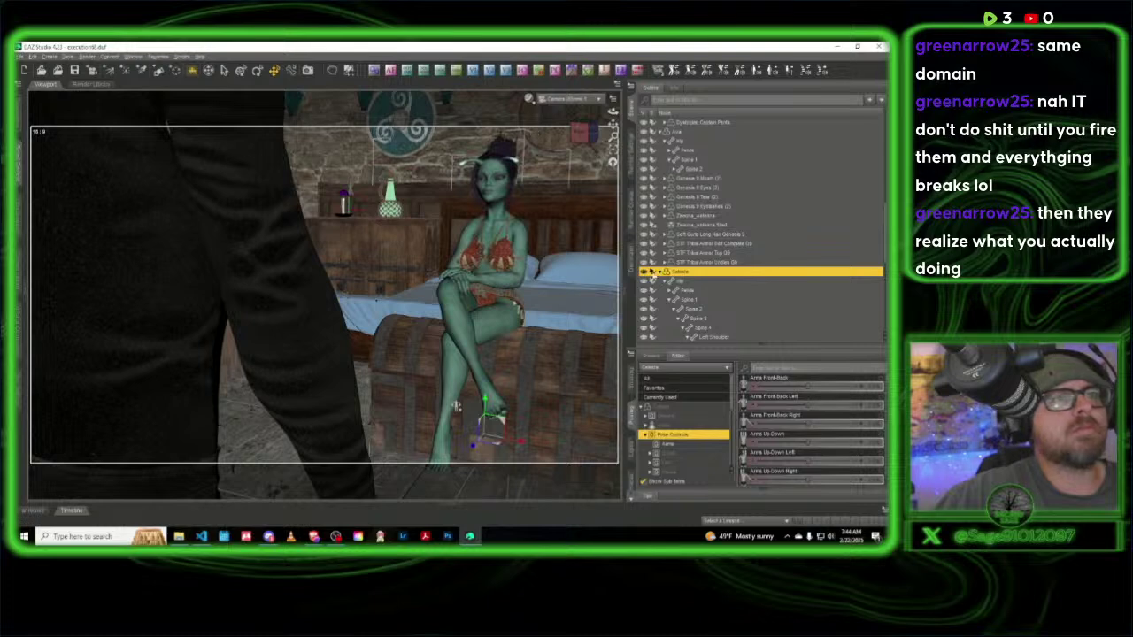
# Step: Run the Look at Each Other script on the man and the seated woman with eyes and head at 100%
pyautogui.click(660, 272)
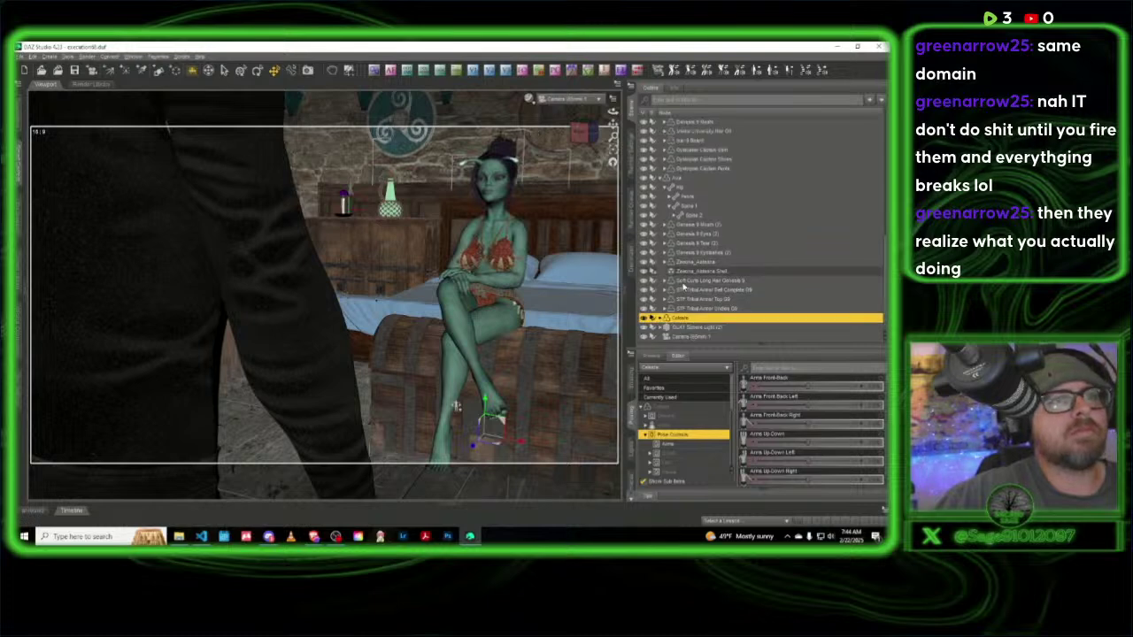
pyautogui.scroll(2, 679, 180)
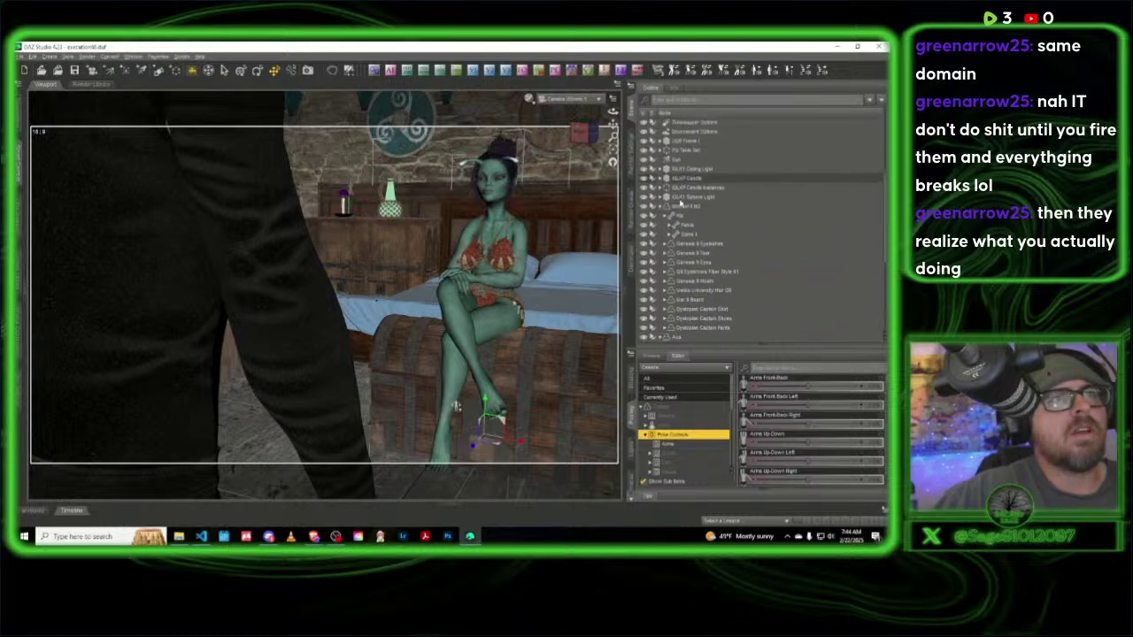
pyautogui.click(686, 206)
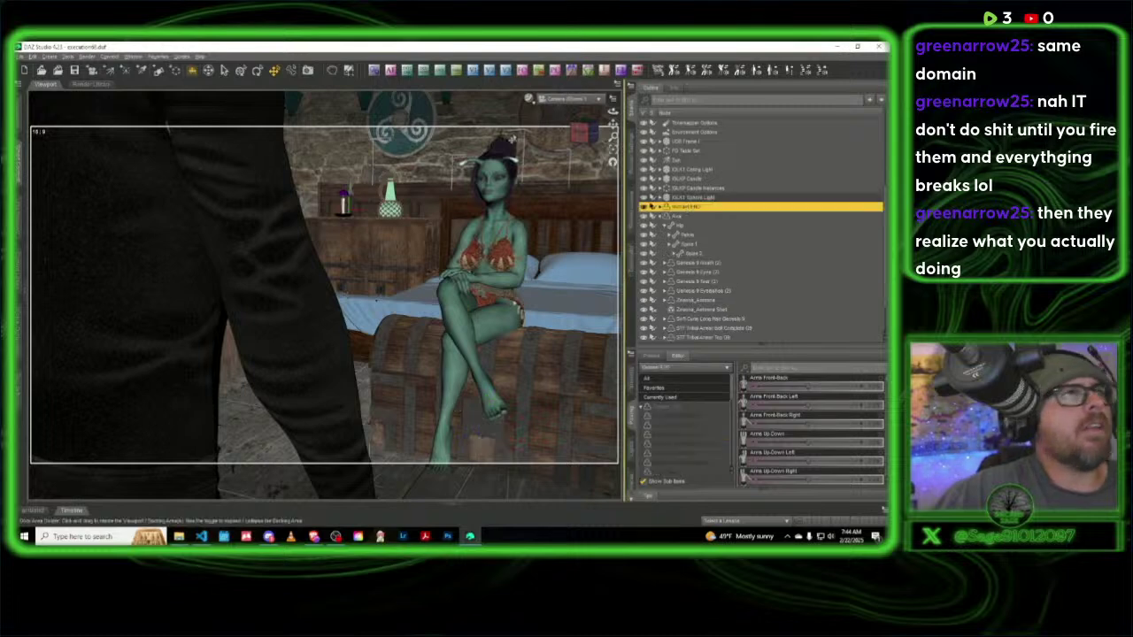
pyautogui.click(182, 57)
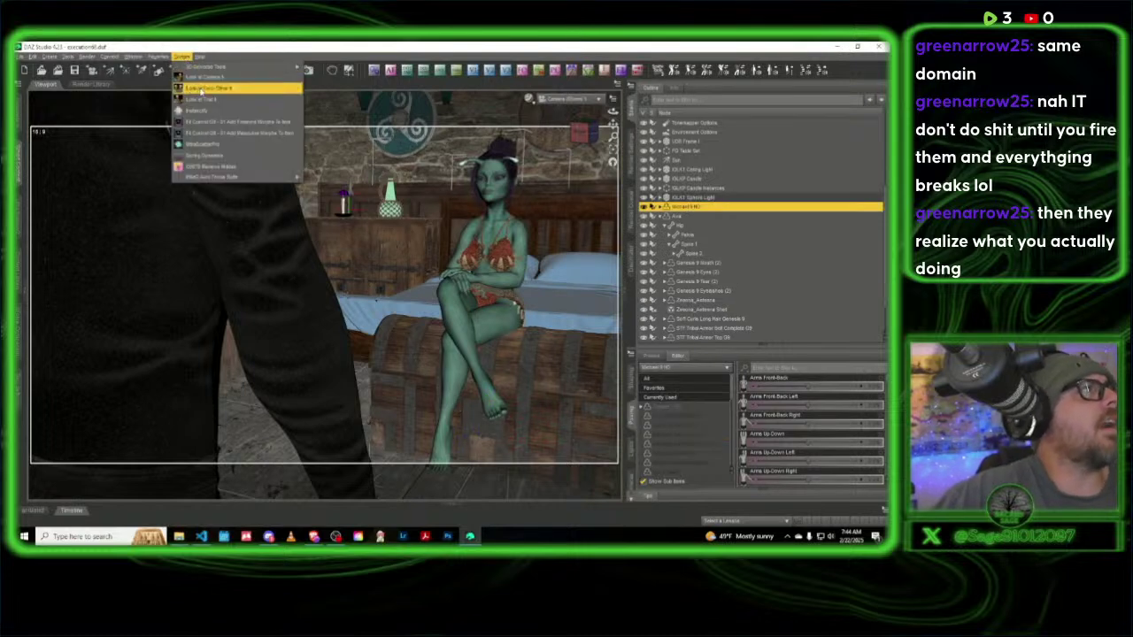
pyautogui.click(205, 88)
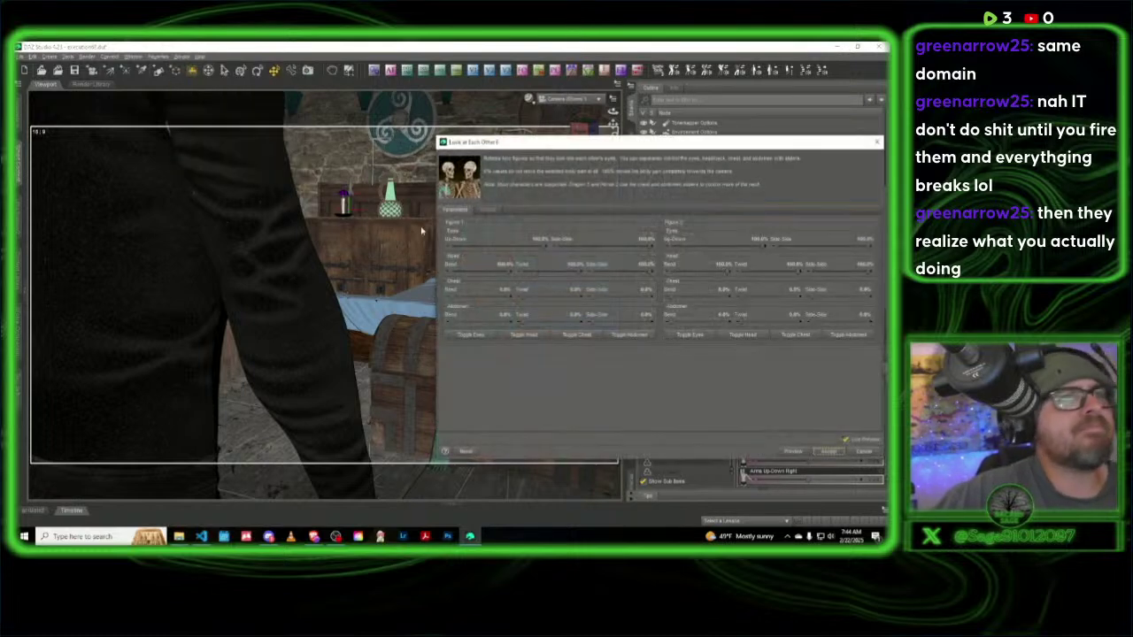
pyautogui.click(832, 452)
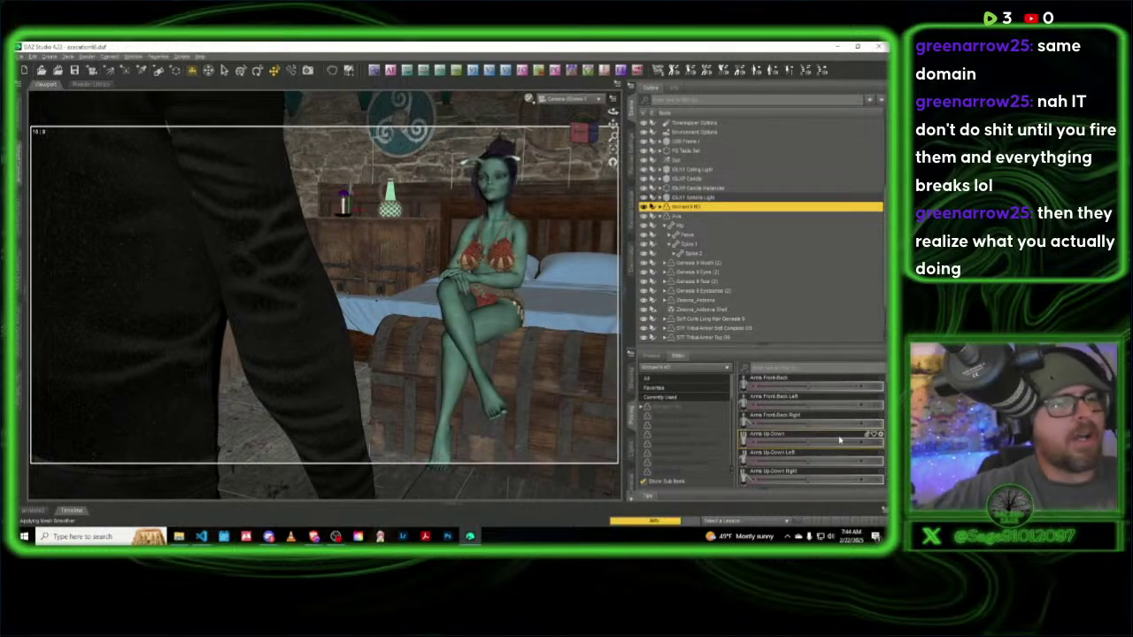
# Step: Return to the perspective view and move the sphere light from the fireplace area to beside the seated woman at the bed
pyautogui.click(570, 98)
pyautogui.click(575, 108)
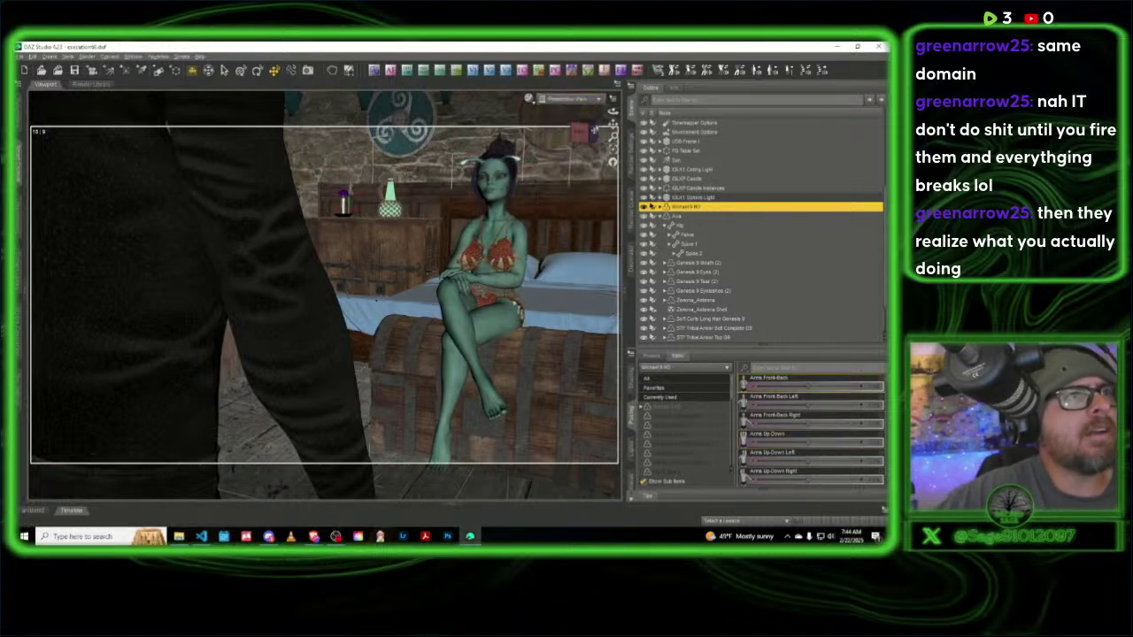
pyautogui.click(591, 132)
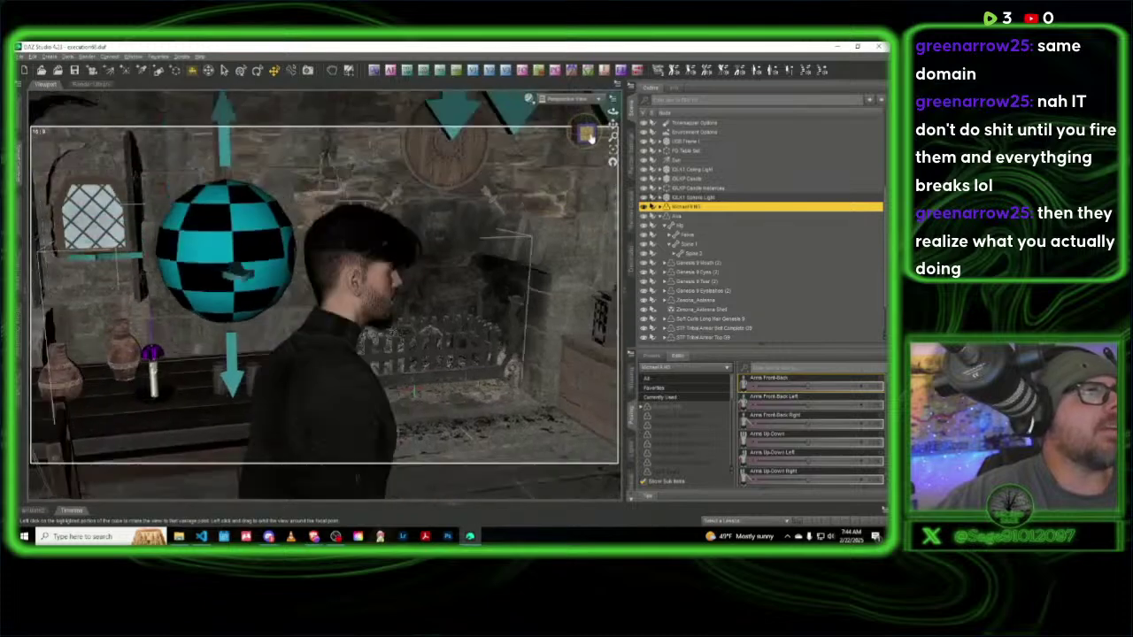
pyautogui.moveTo(621, 152); pyautogui.dragTo(629, 154)
pyautogui.moveTo(363, 237); pyautogui.dragTo(105, 309)
pyautogui.click(103, 365)
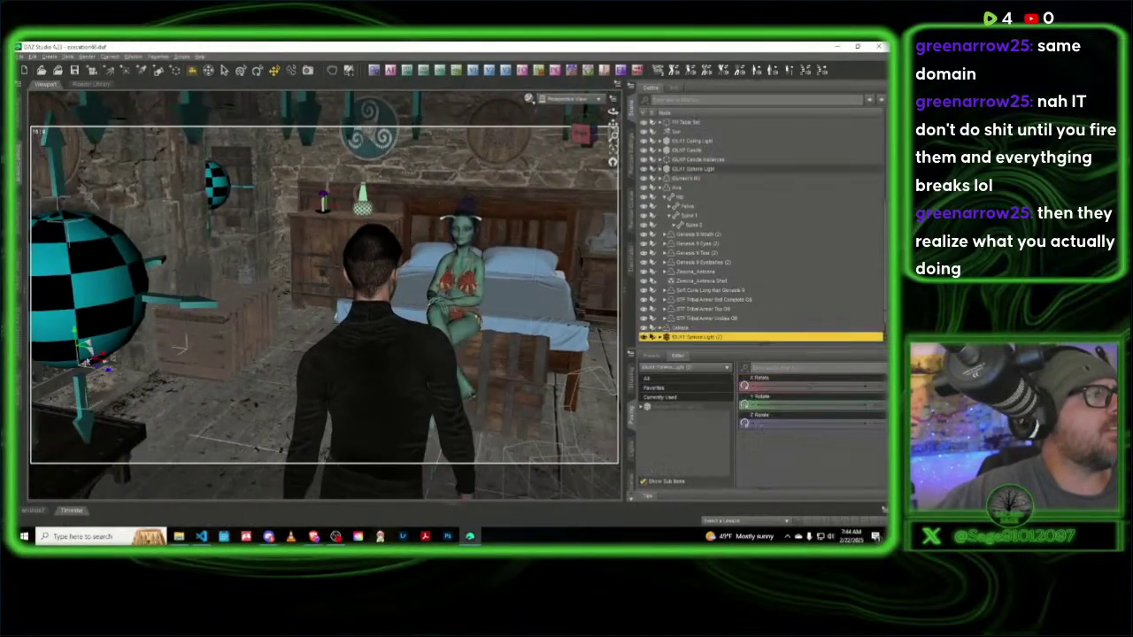
pyautogui.moveTo(103, 365); pyautogui.dragTo(555, 278)
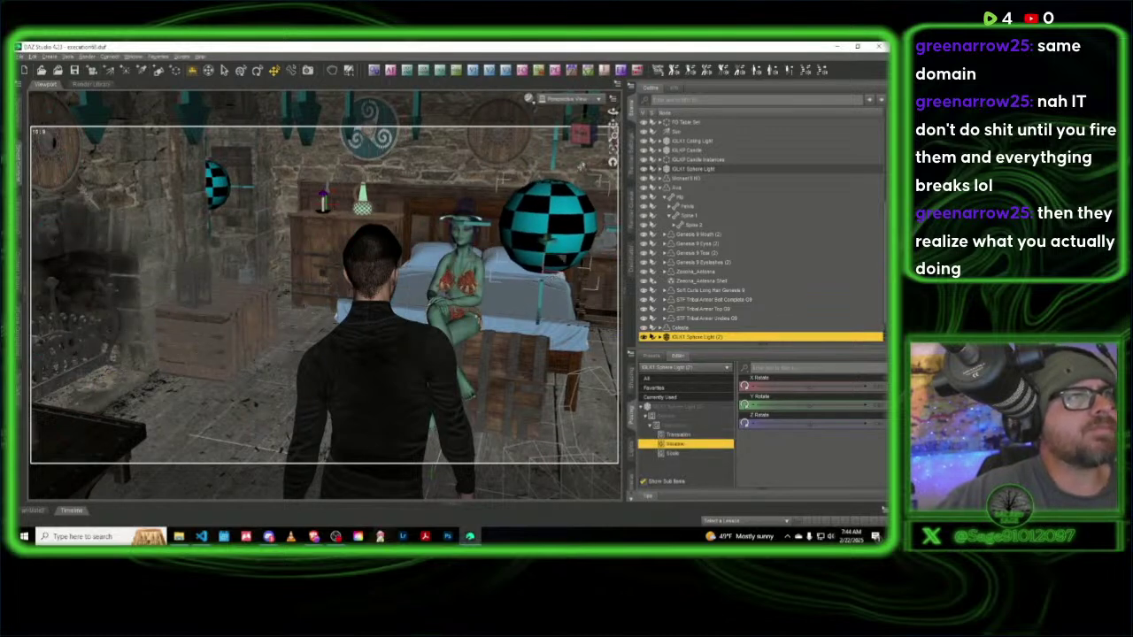
# Step: Lower the sphere light beside the woman seated at the bed and preview the camera's view in NVIDIA Iray
pyautogui.moveTo(585, 133); pyautogui.dragTo(584, 132)
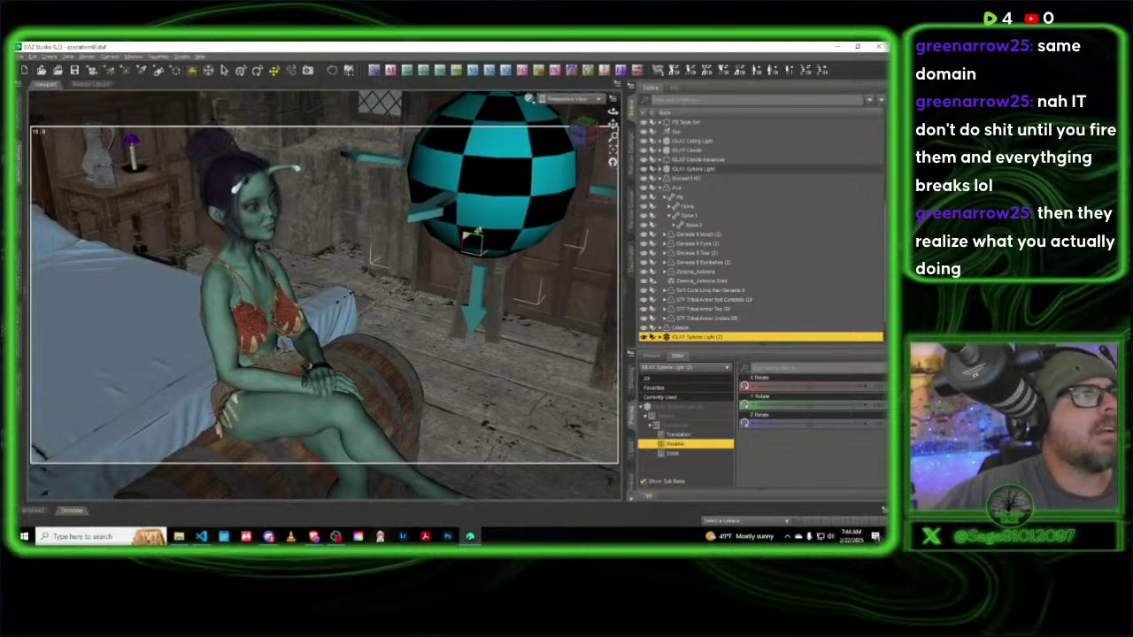
pyautogui.moveTo(486, 232); pyautogui.dragTo(467, 262)
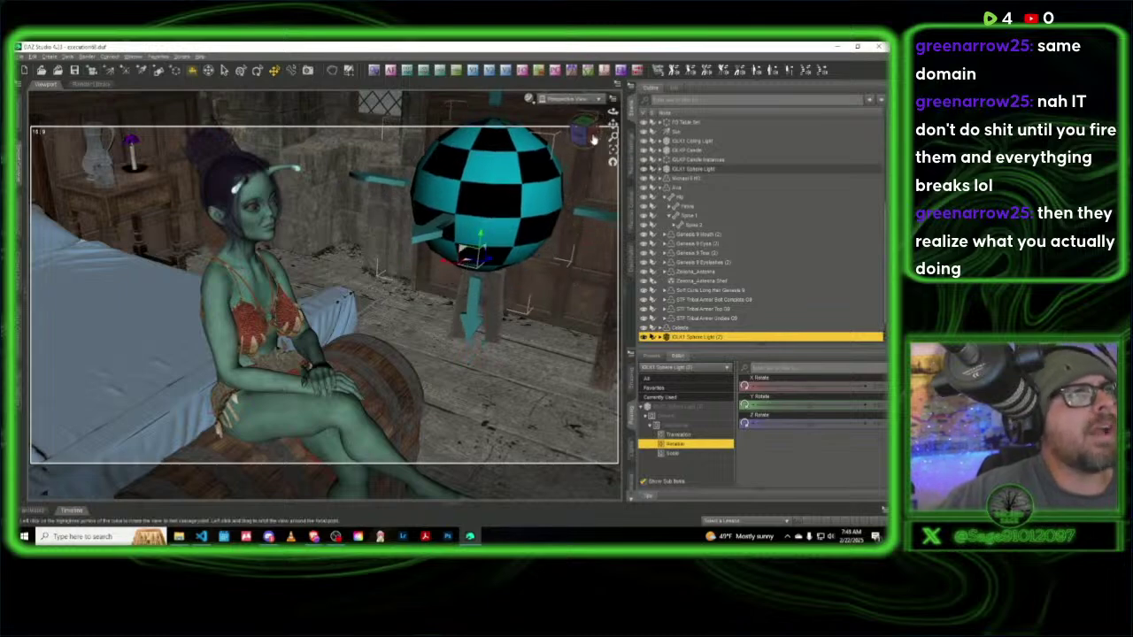
pyautogui.moveTo(586, 133)
pyautogui.mouseDown()
pyautogui.moveTo(566, 135)
pyautogui.moveTo(592, 139)
pyautogui.moveTo(586, 127)
pyautogui.mouseUp()
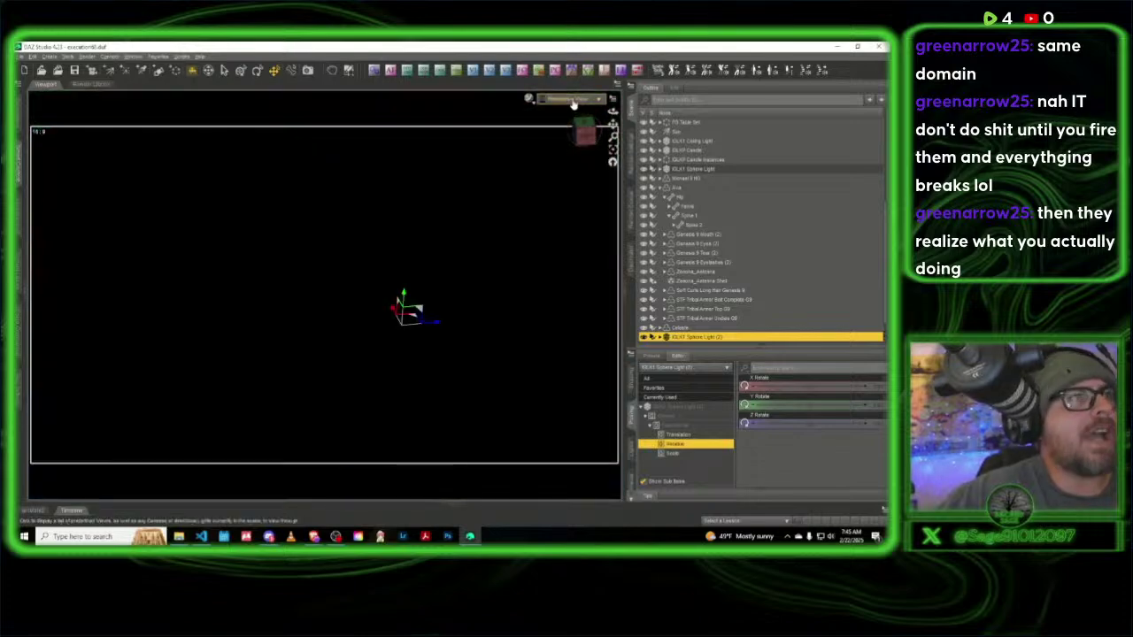
pyautogui.click(571, 99)
pyautogui.click(575, 179)
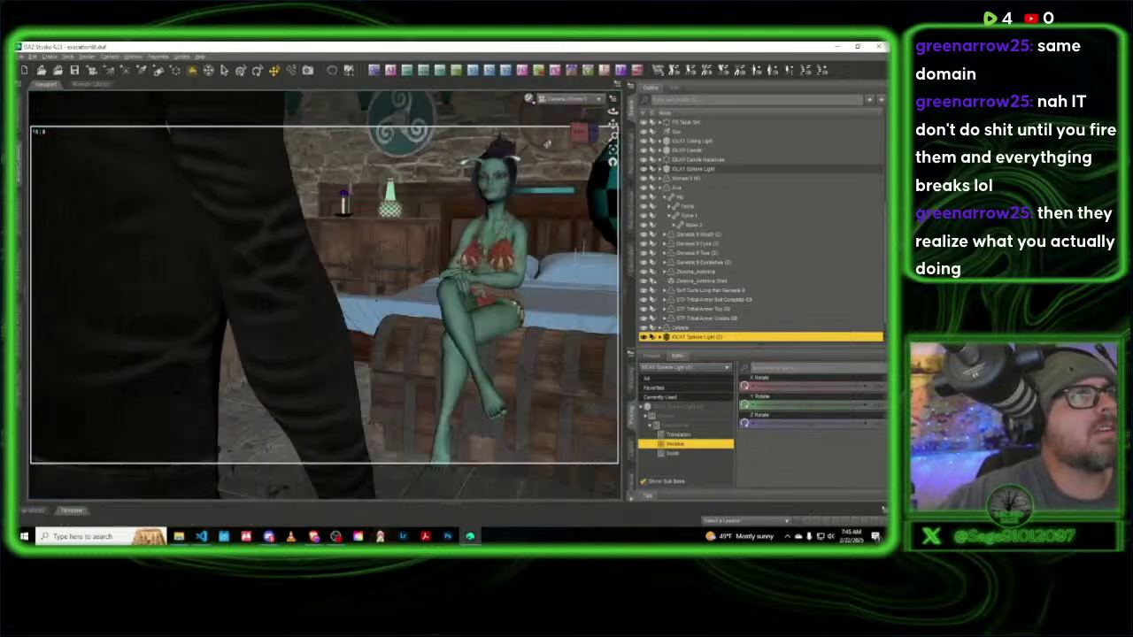
pyautogui.click(528, 99)
pyautogui.click(542, 219)
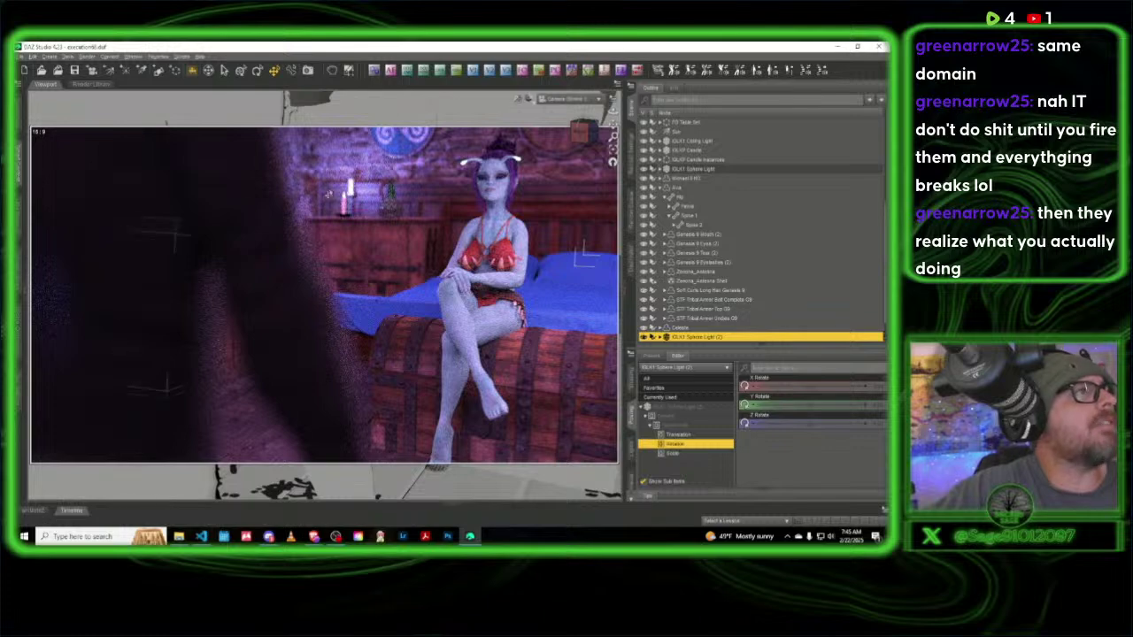
# Step: Set the camera's F-Stop to 45
pyautogui.click(605, 70)
pyautogui.click(453, 242)
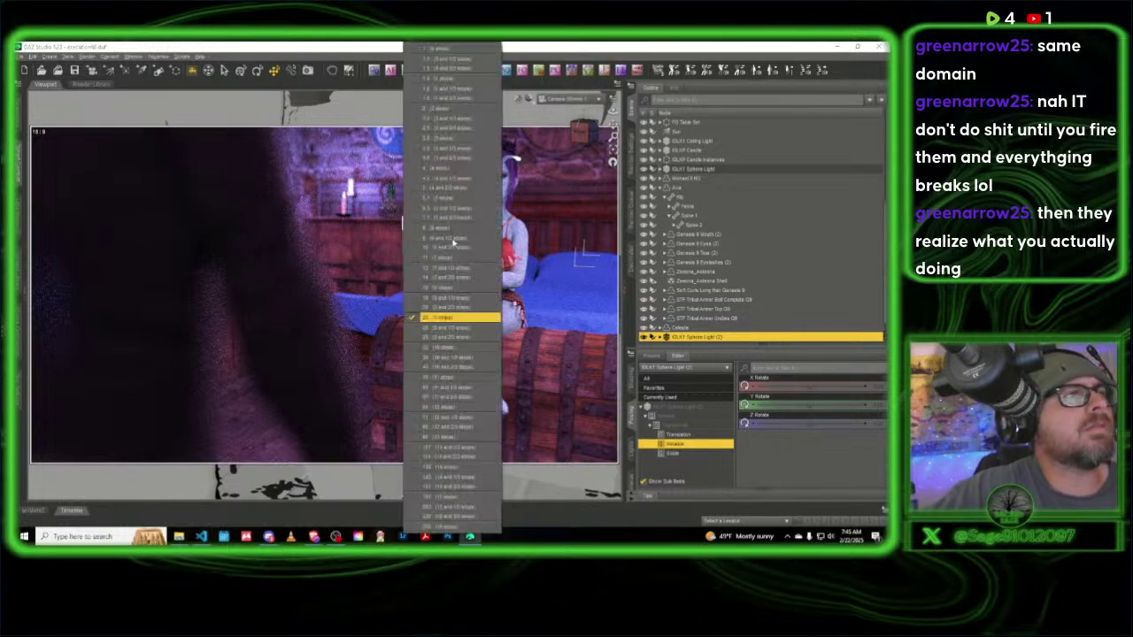
pyautogui.click(456, 383)
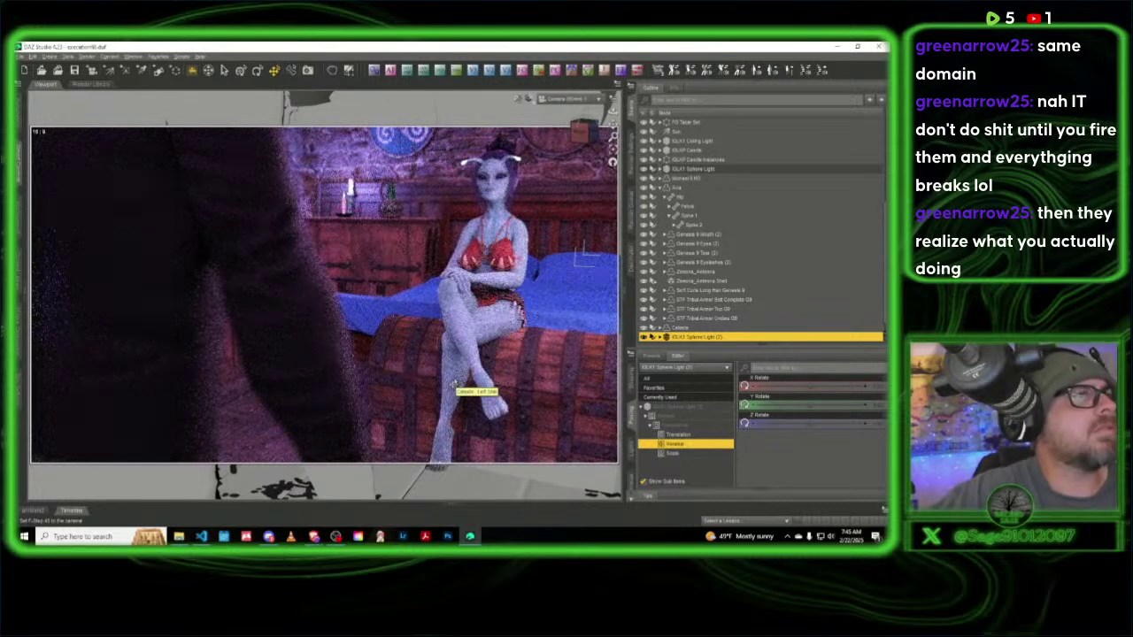
# Step: Hide the second sphere light to compare the rendered view, and return the viewport to Texture Shaded
pyautogui.click(649, 337)
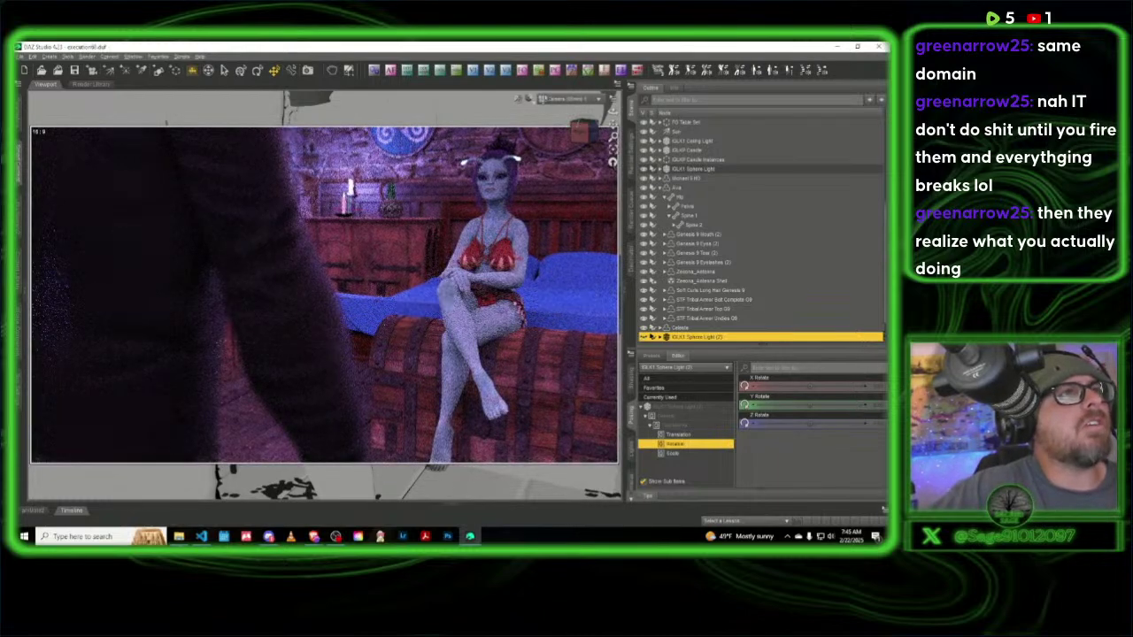
pyautogui.click(531, 102)
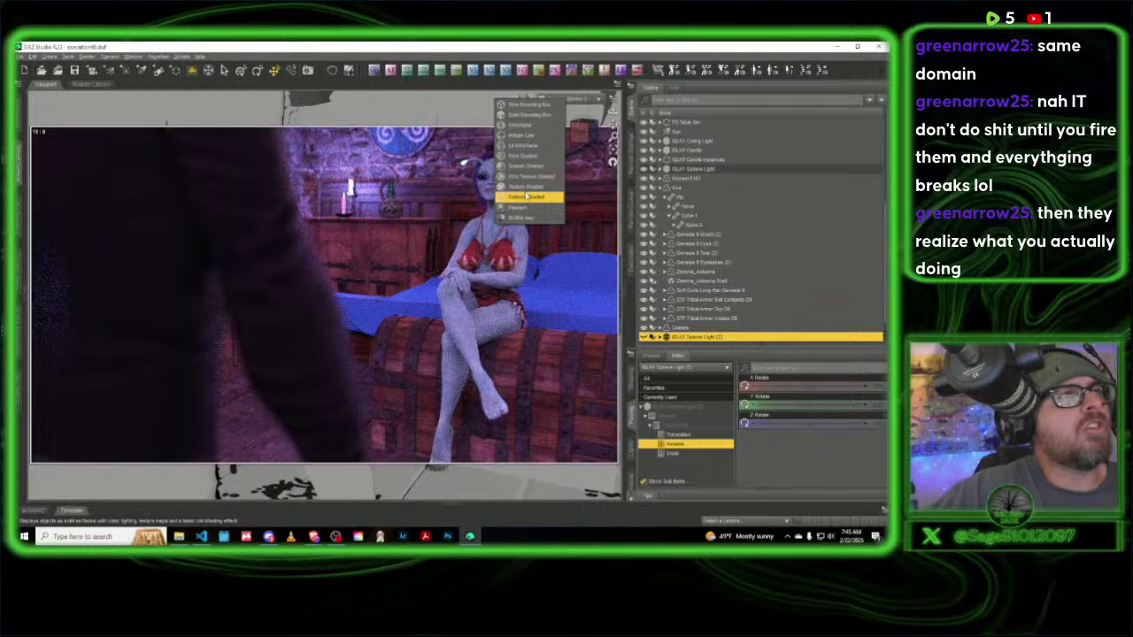
pyautogui.click(525, 193)
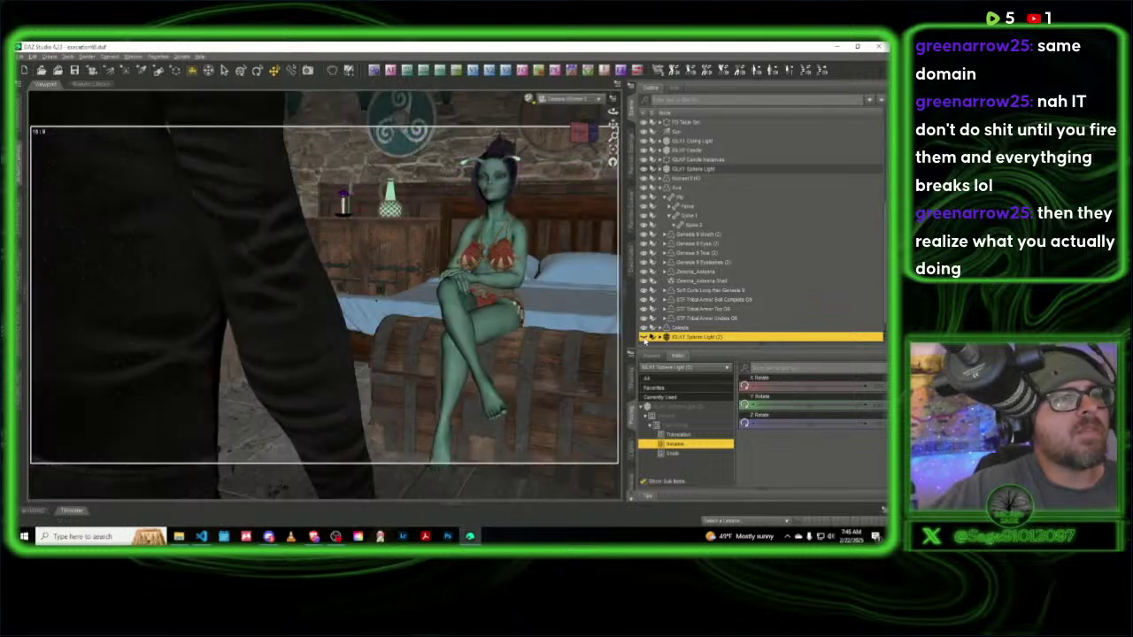
# Step: Return to the perspective view beside the bed and look through the Tone Mapping render settings
pyautogui.click(571, 101)
pyautogui.click(572, 108)
pyautogui.moveTo(583, 130); pyautogui.dragTo(583, 130)
pyautogui.scroll(10, 583, 130)
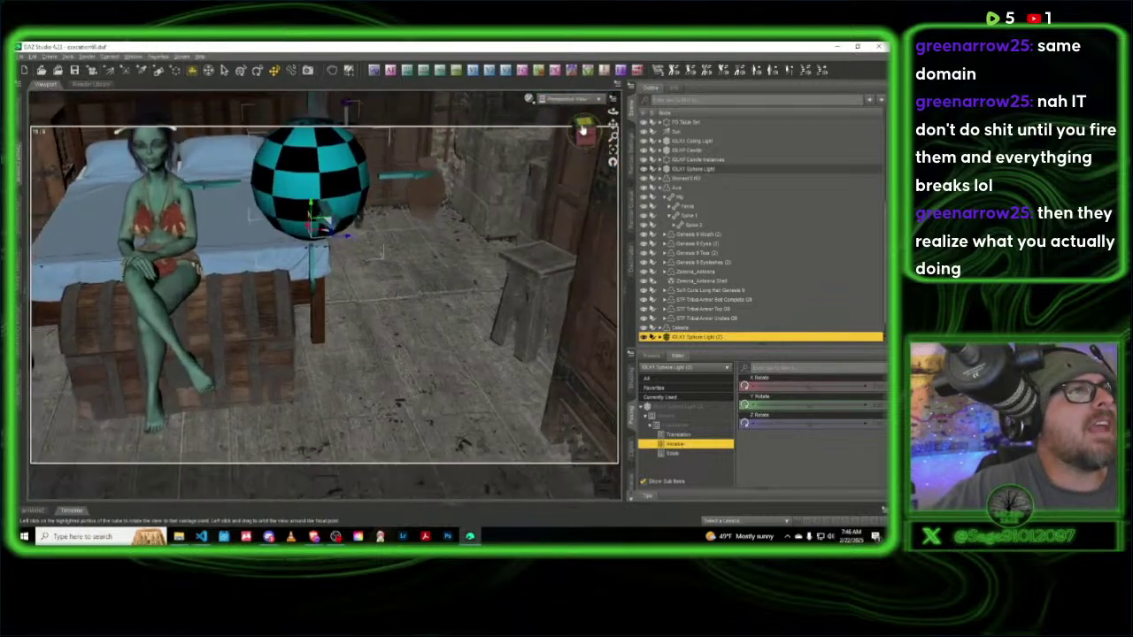
pyautogui.click(630, 156)
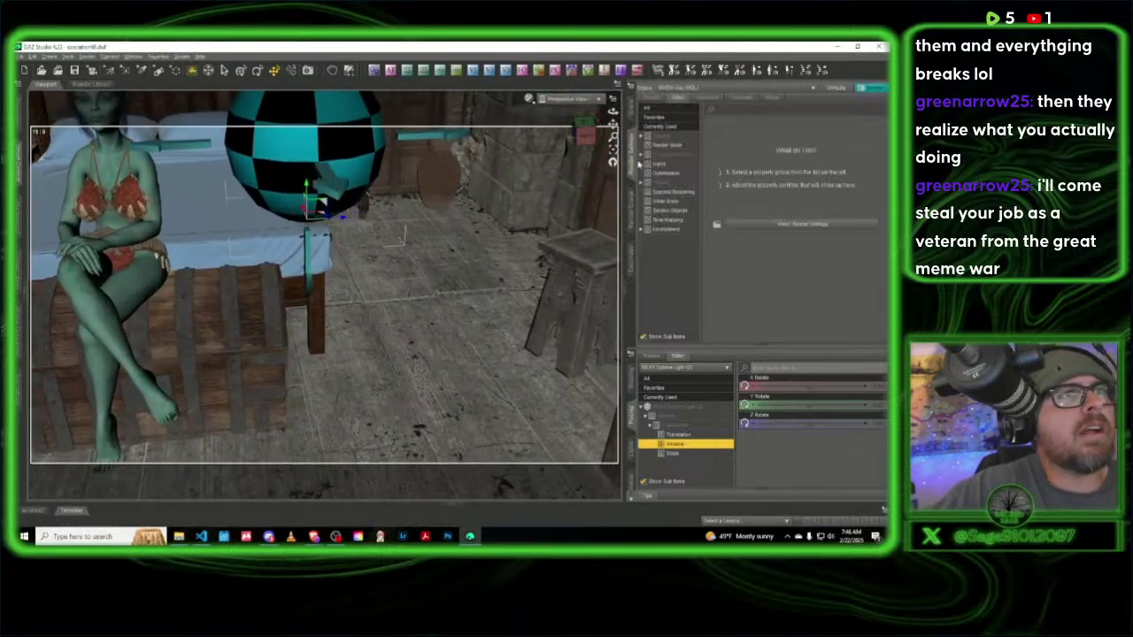
pyautogui.click(674, 220)
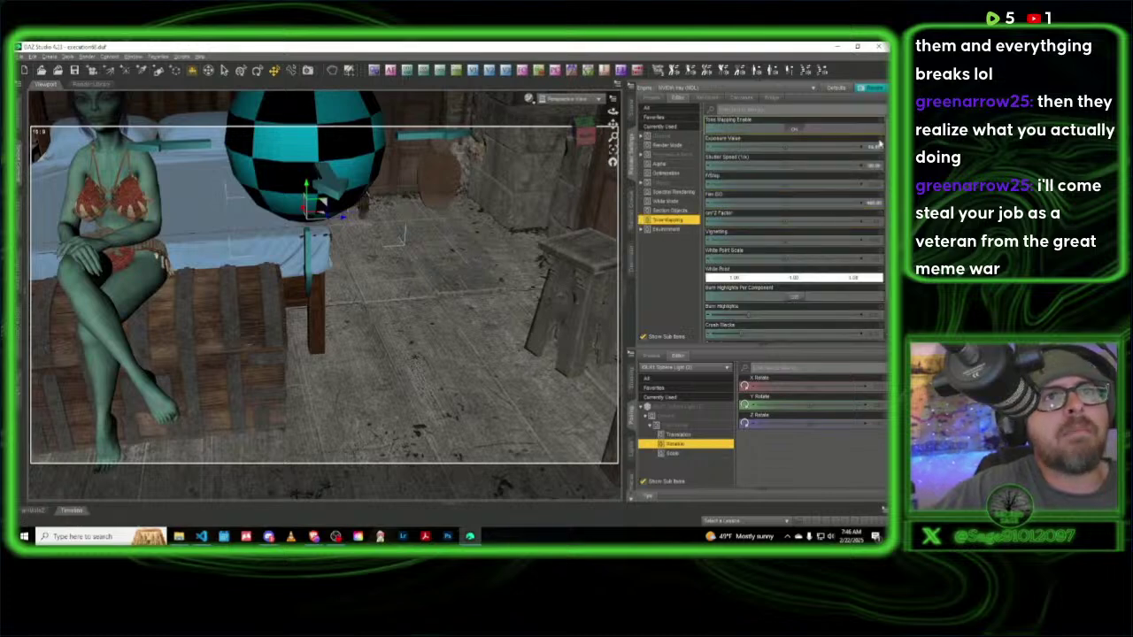
pyautogui.scroll(-1, 830, 267)
pyautogui.scroll(2, 830, 267)
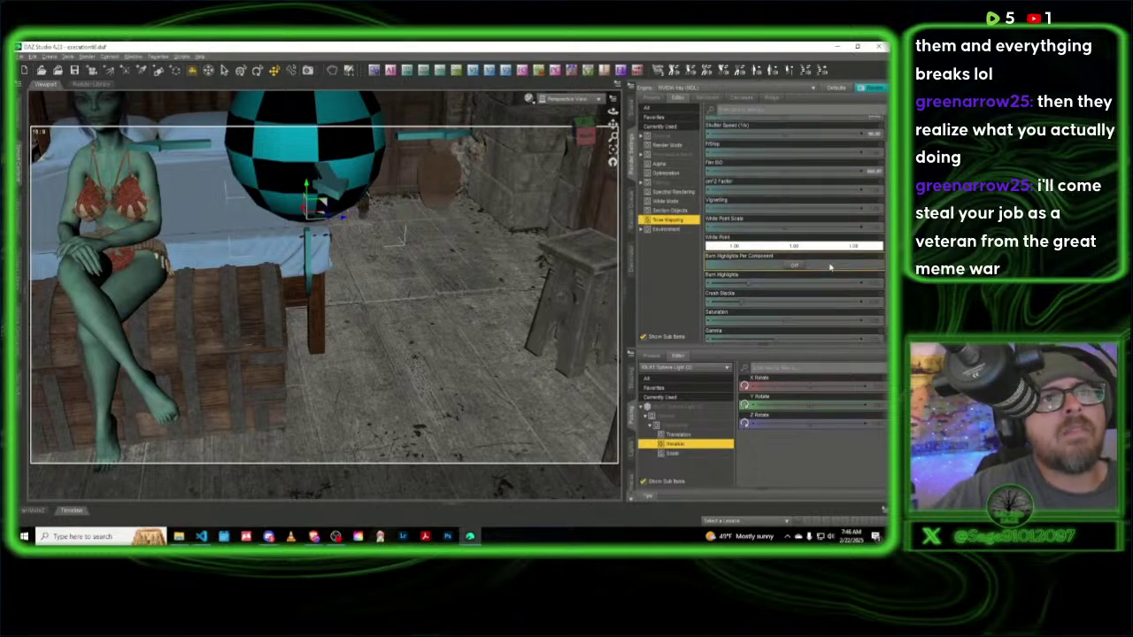
# Step: Move the second sphere light out of the camera's frame and check the camera's view in an NVIDIA Iray preview
pyautogui.moveTo(583, 135); pyautogui.dragTo(585, 137)
pyautogui.moveTo(333, 232); pyautogui.dragTo(286, 142)
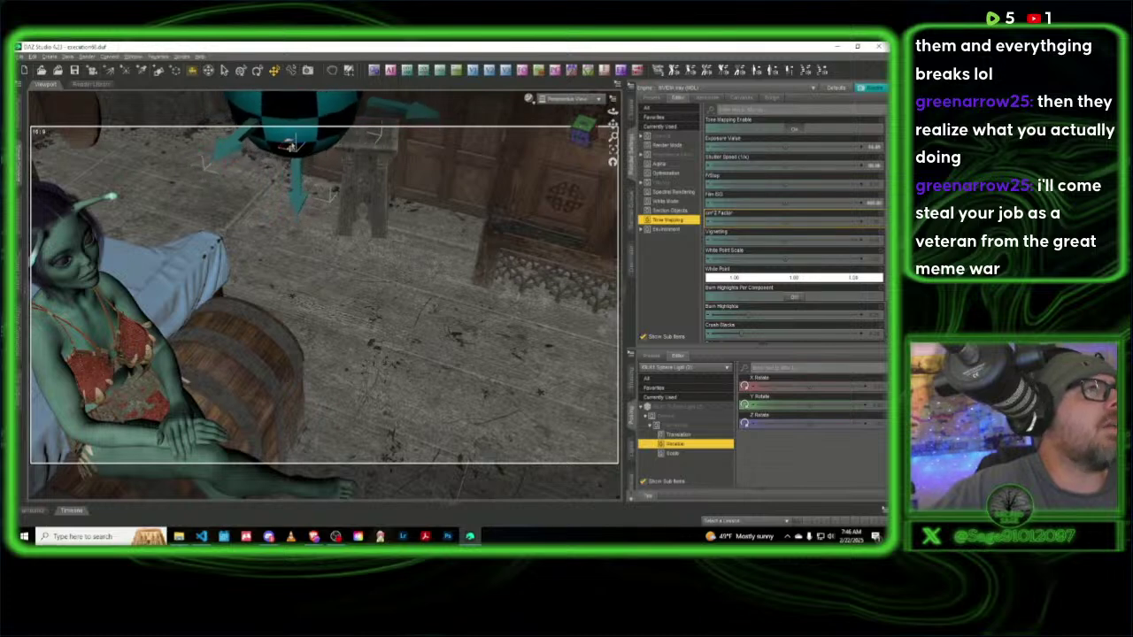
pyautogui.click(558, 100)
pyautogui.click(550, 177)
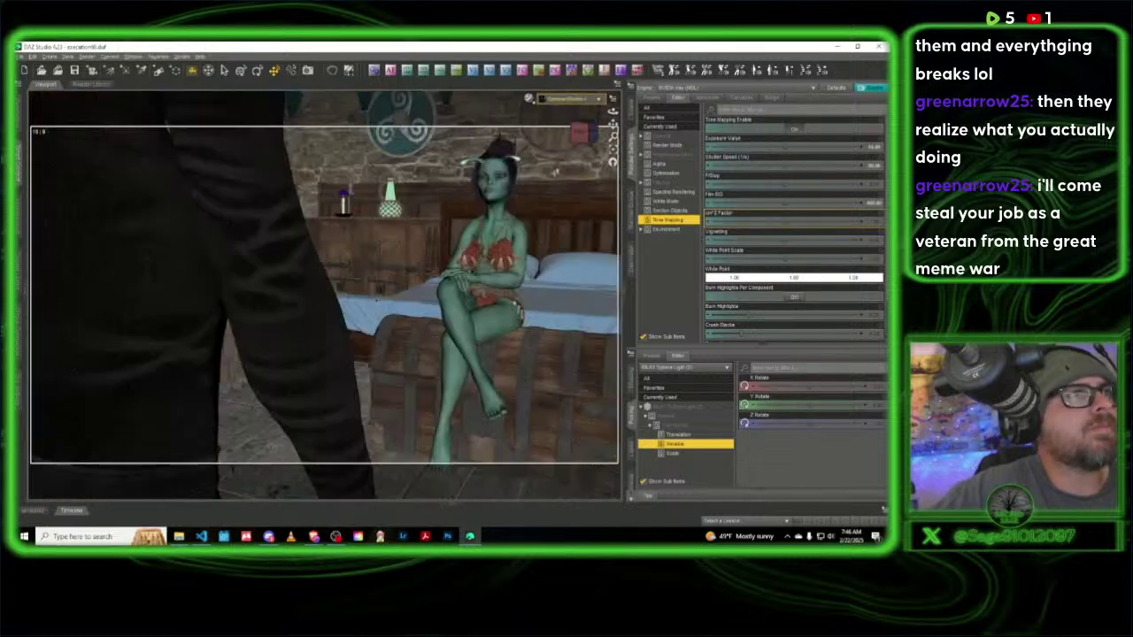
pyautogui.click(529, 100)
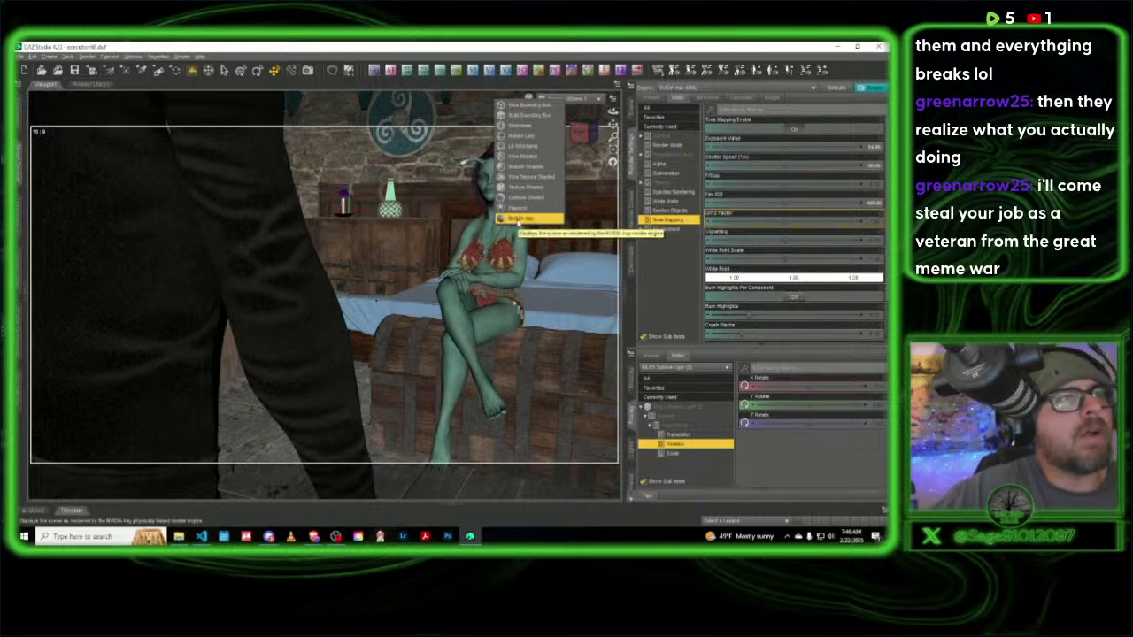
pyautogui.click(520, 219)
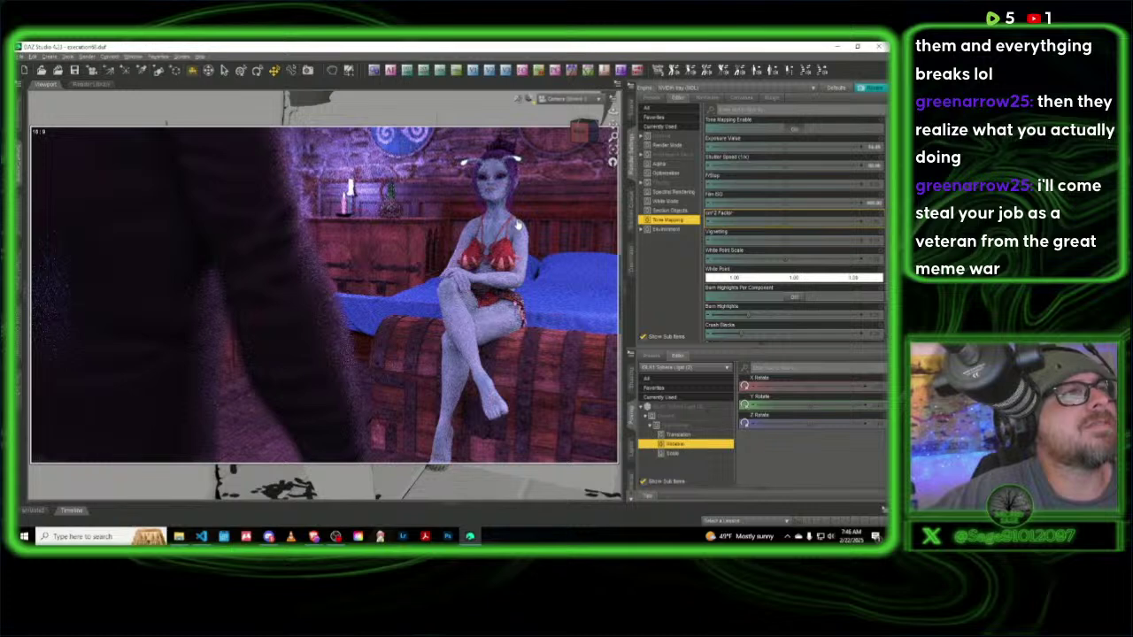
pyautogui.click(533, 101)
pyautogui.click(531, 187)
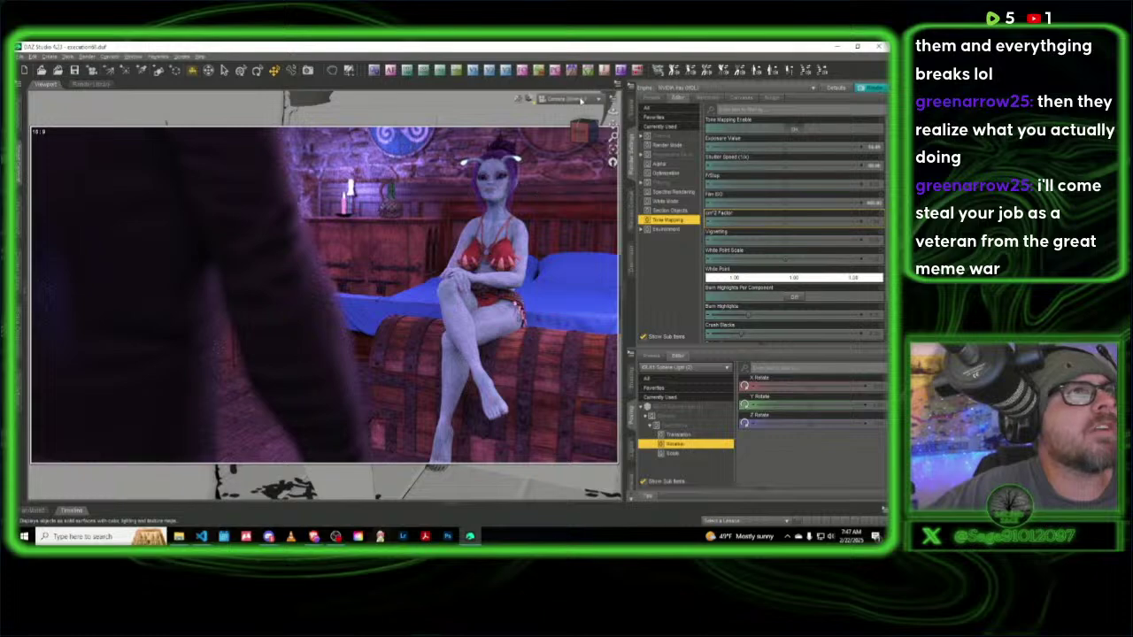
# Step: Shift the second sphere light slightly closer to the seated woman, check the camera's Iray preview again, and restore Texture Shaded
pyautogui.click(578, 101)
pyautogui.click(571, 180)
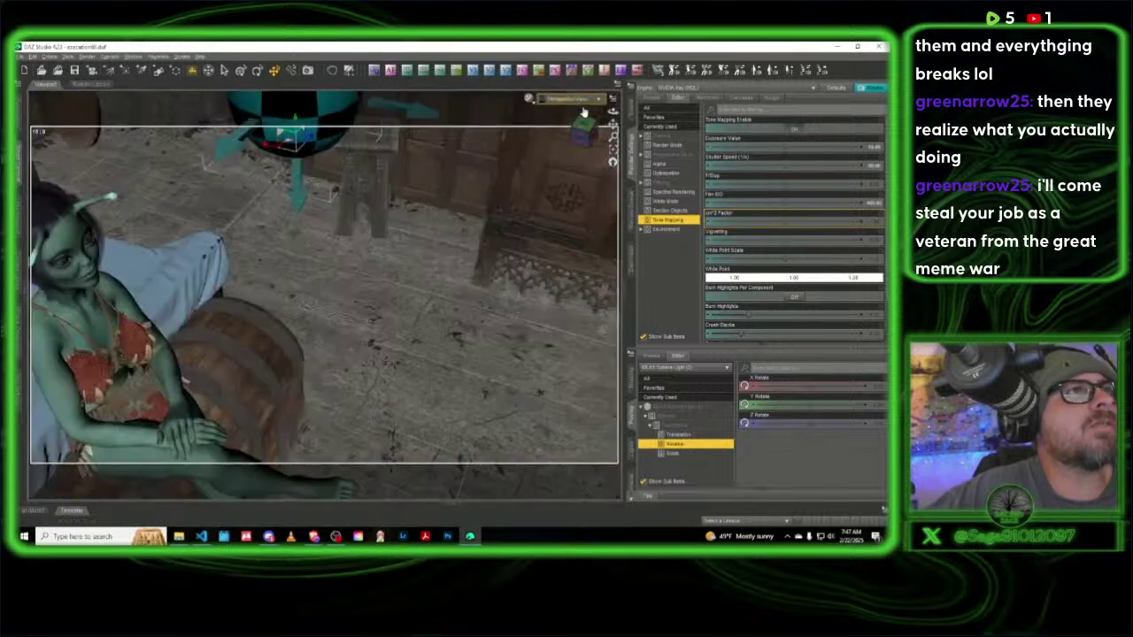
pyautogui.moveTo(295, 147); pyautogui.dragTo(246, 142)
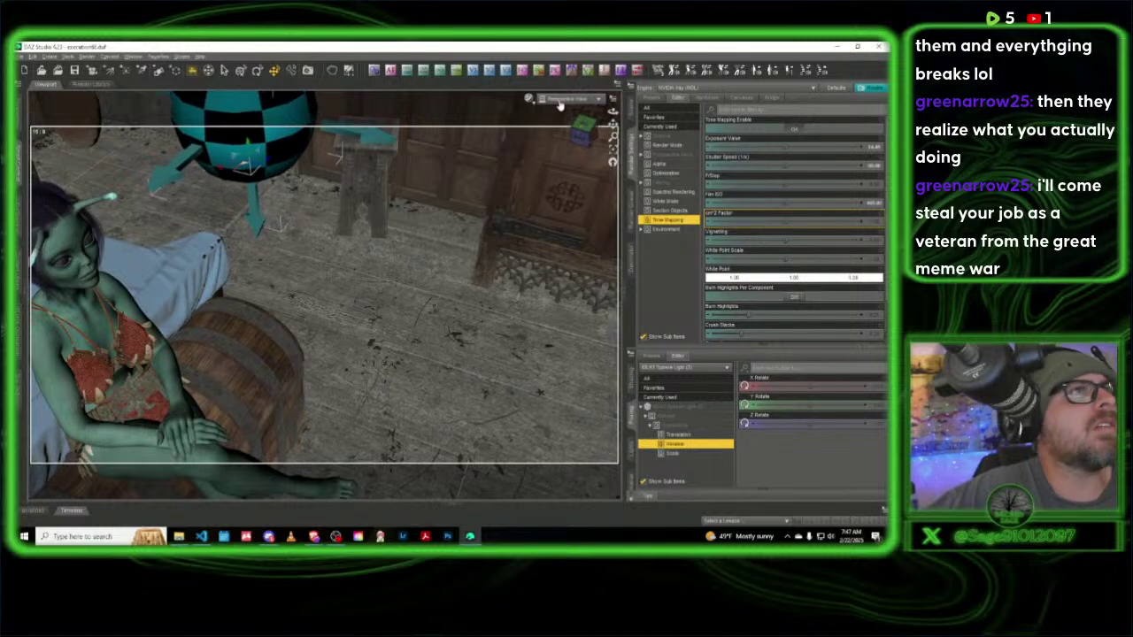
pyautogui.click(578, 103)
pyautogui.click(573, 177)
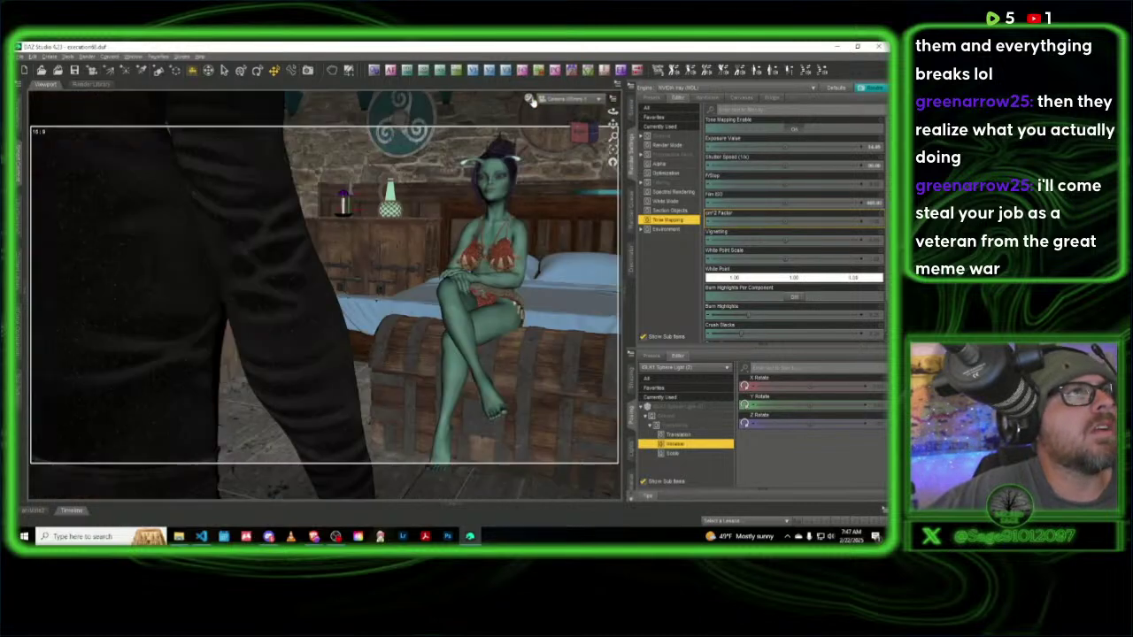
pyautogui.click(529, 98)
pyautogui.click(534, 217)
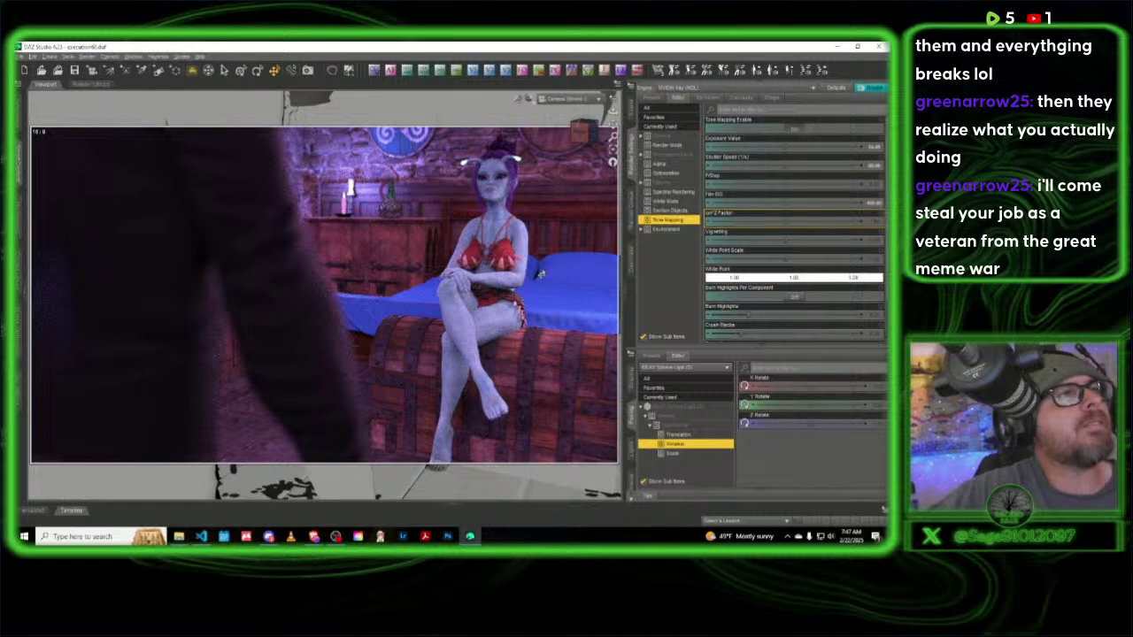
pyautogui.click(528, 103)
pyautogui.click(532, 188)
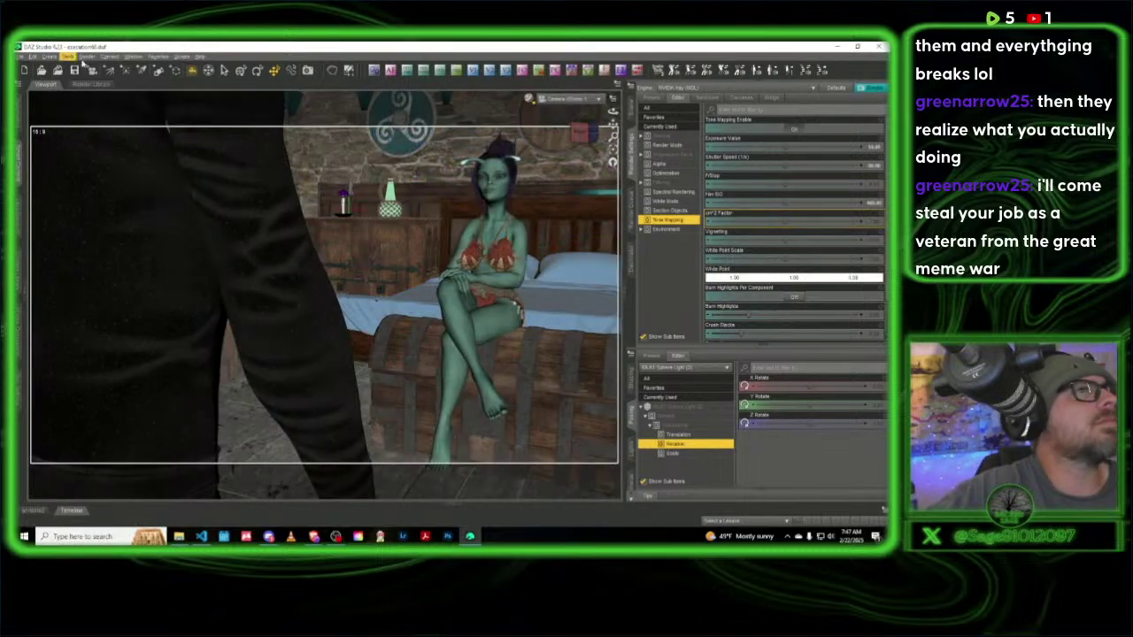
# Step: Save the scene as a new file named execution69 in the execution folder with the default save options
pyautogui.click(32, 56)
pyautogui.moveTo(61, 129)
pyautogui.click(130, 131)
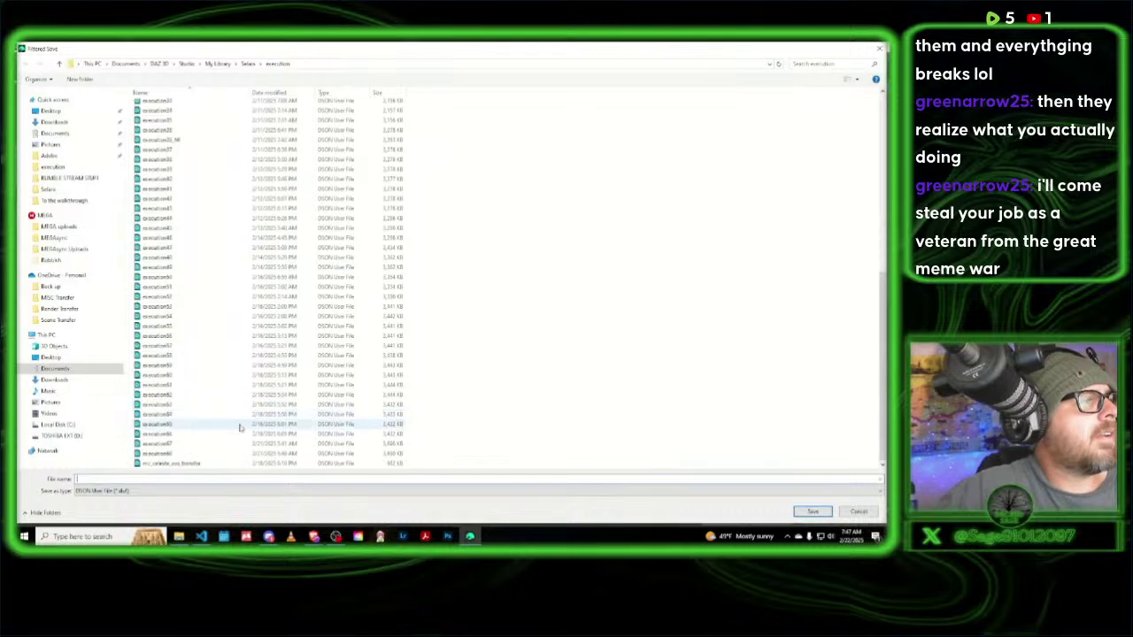
pyautogui.click(190, 452)
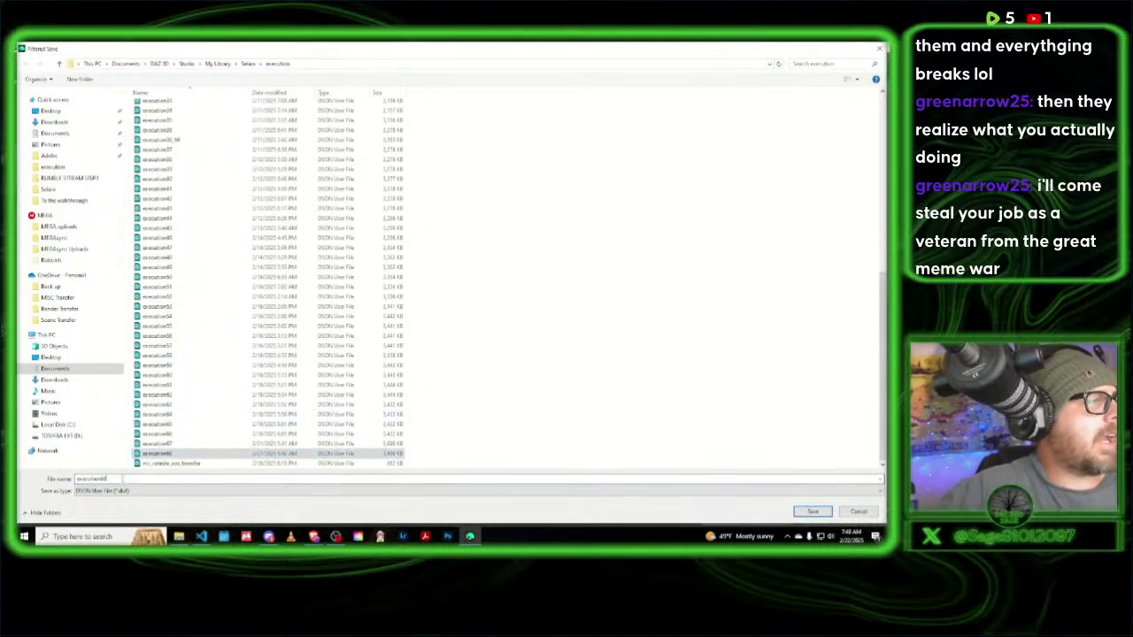
pyautogui.press('BackSpace')
pyautogui.write('9')
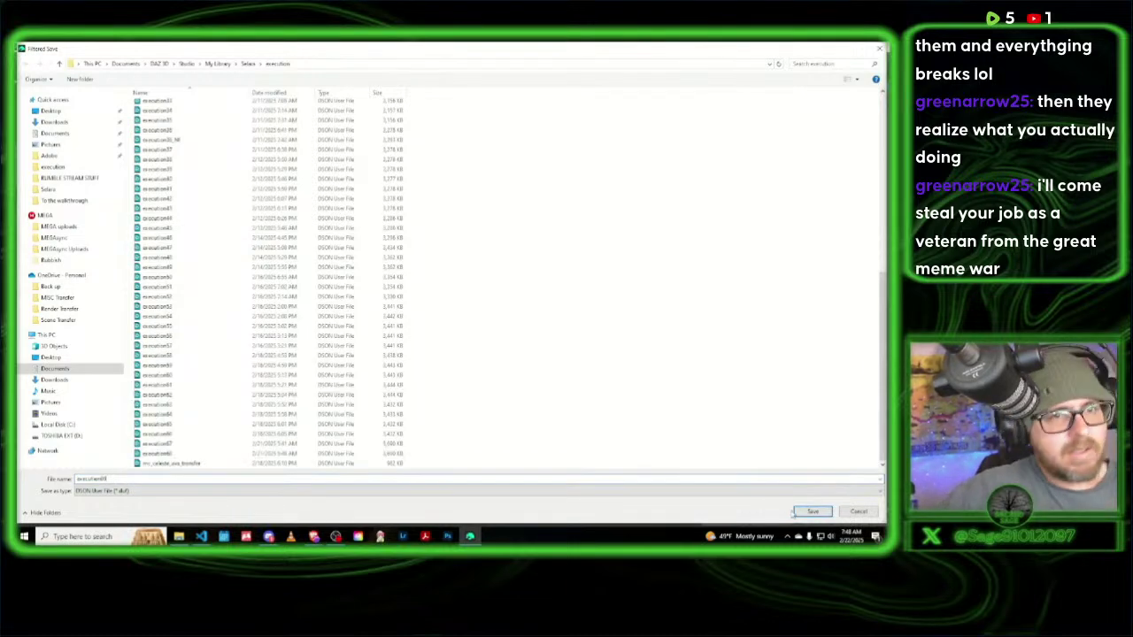
pyautogui.click(812, 511)
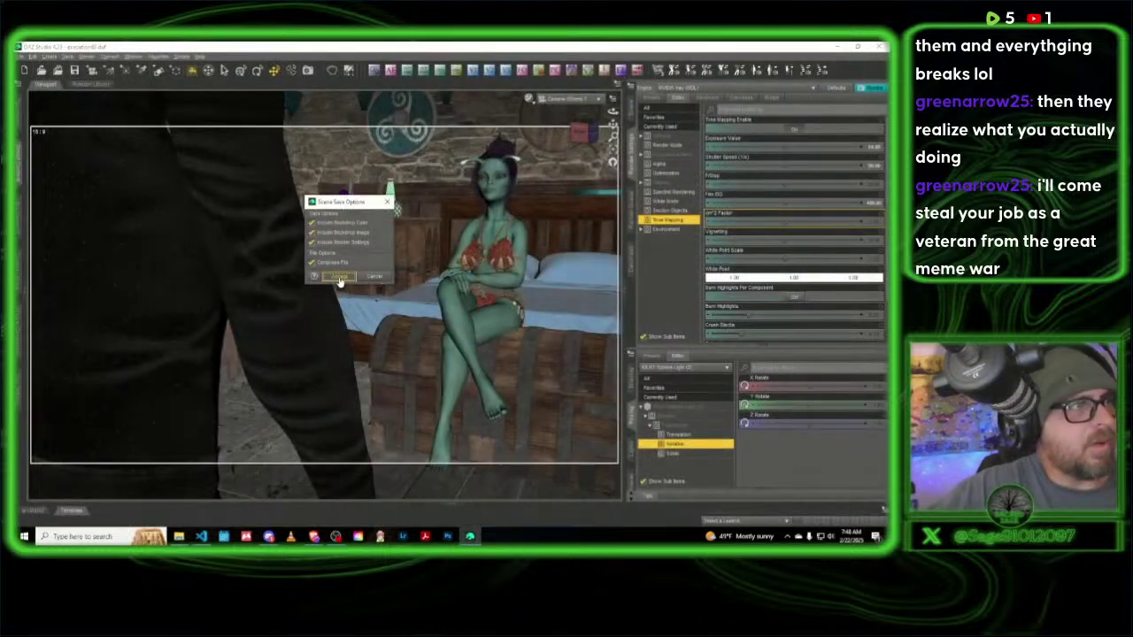
pyautogui.click(340, 281)
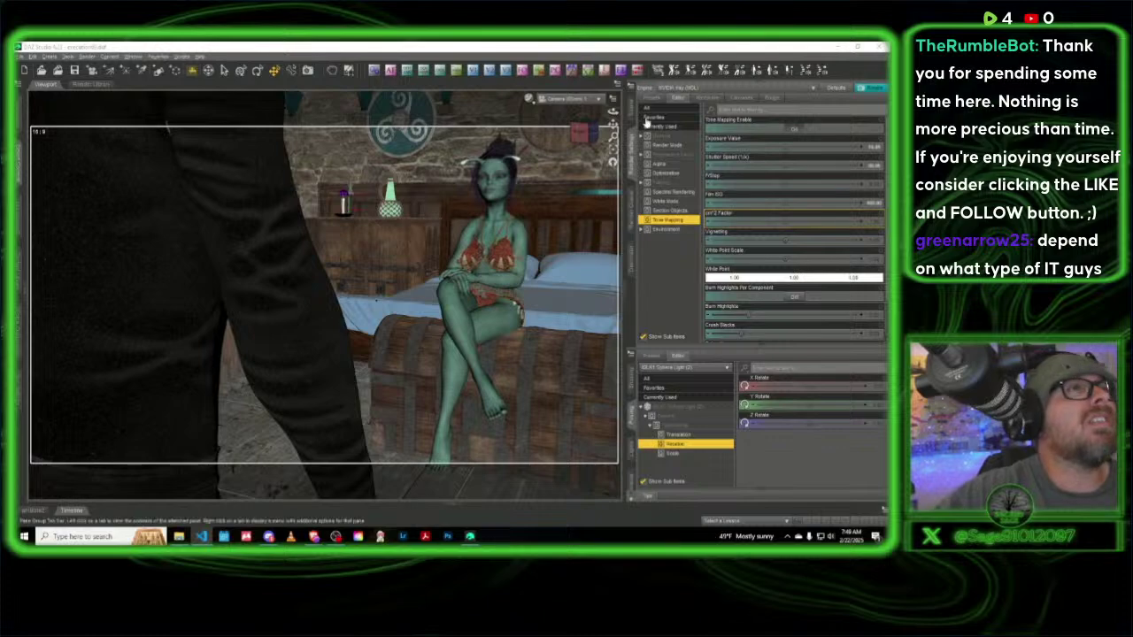
# Step: Return to the perspective view and delete the camera that framed the woman at the bed
pyautogui.click(562, 98)
pyautogui.click(565, 131)
pyautogui.click(631, 112)
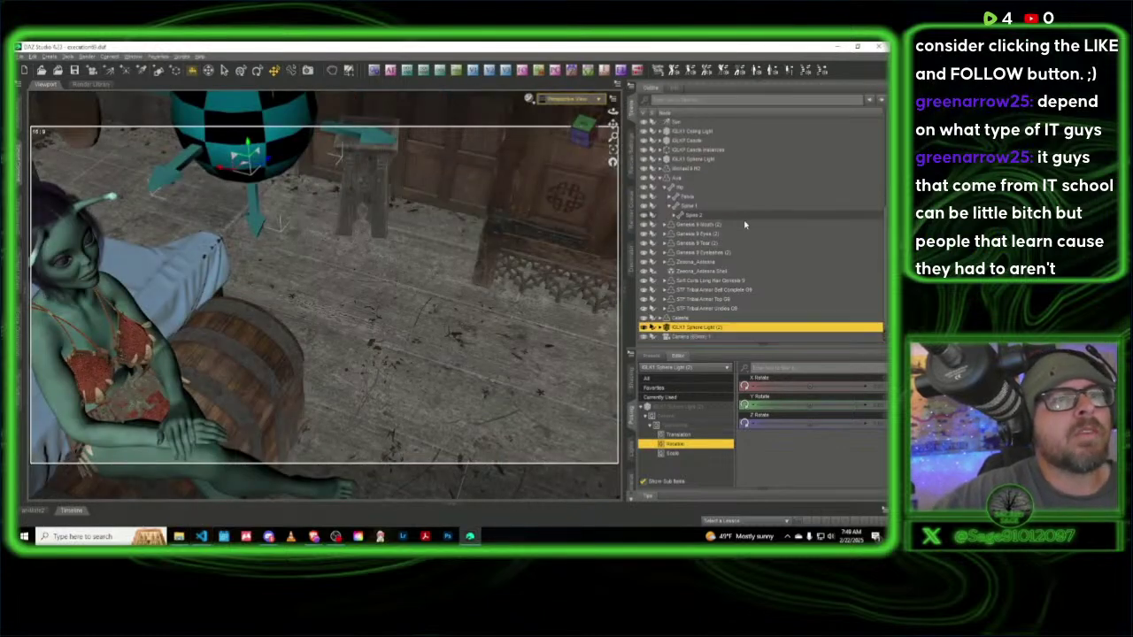
pyautogui.click(706, 339)
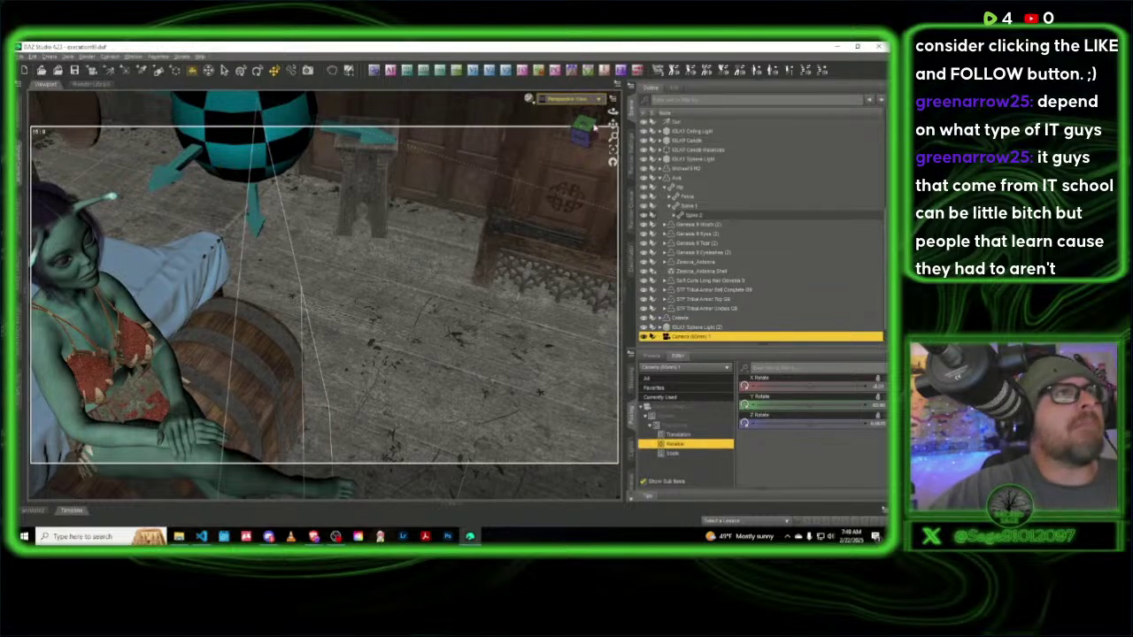
pyautogui.press('Delete')
# Step: Nudge the woman in the chair slightly along the vertical axis
pyautogui.moveTo(583, 137); pyautogui.dragTo(612, 137)
pyautogui.moveTo(519, 131); pyautogui.dragTo(588, 133)
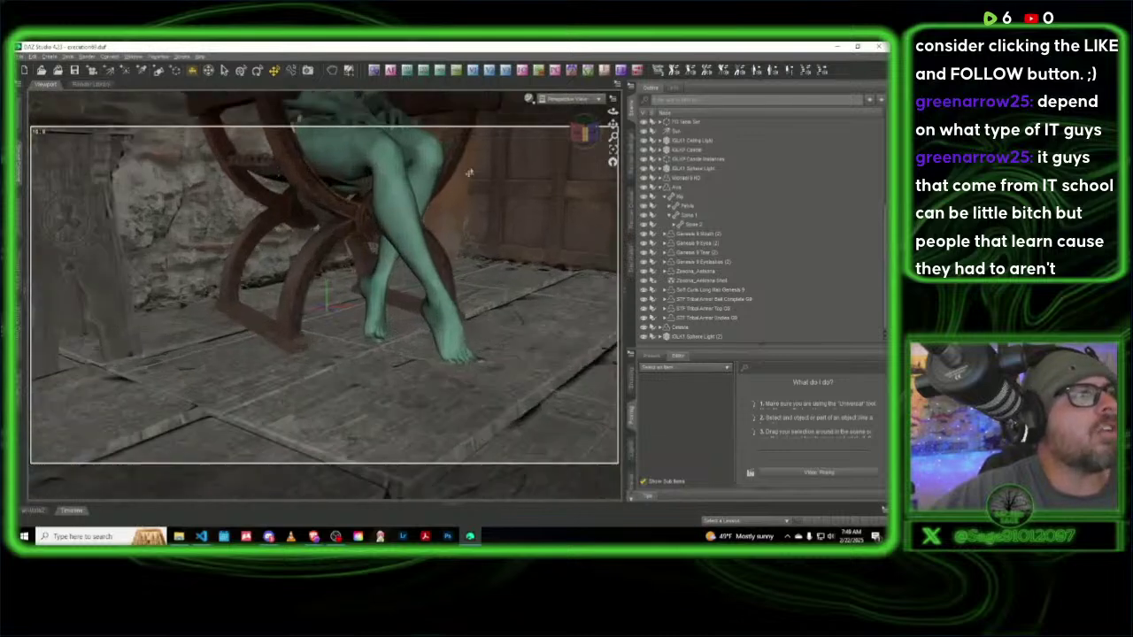
pyautogui.click(387, 191)
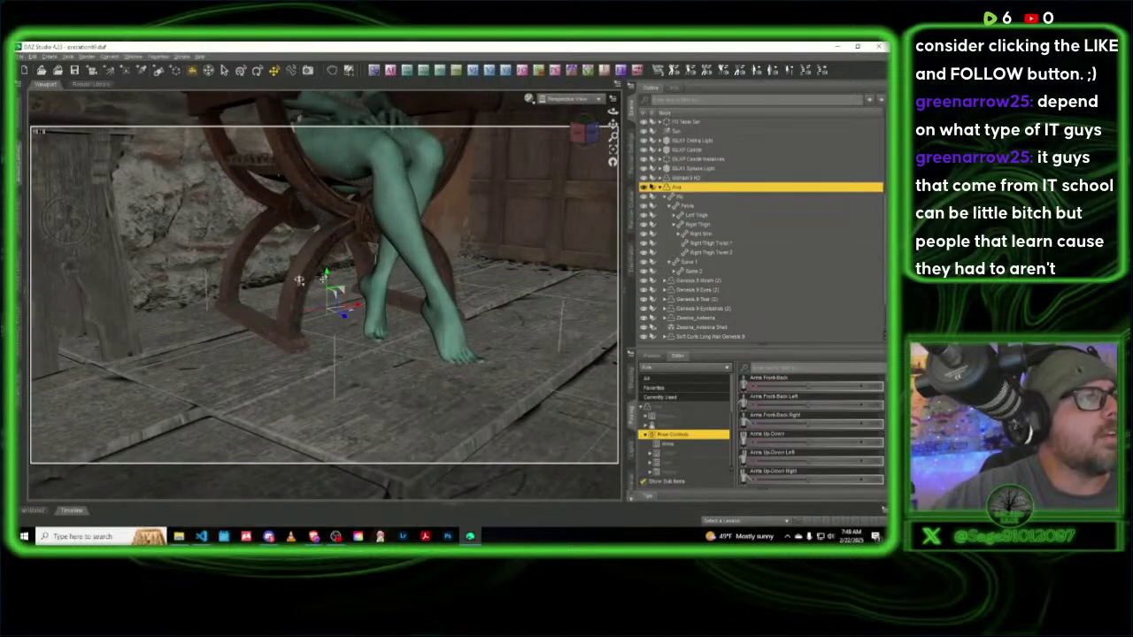
pyautogui.moveTo(324, 279); pyautogui.dragTo(324, 278)
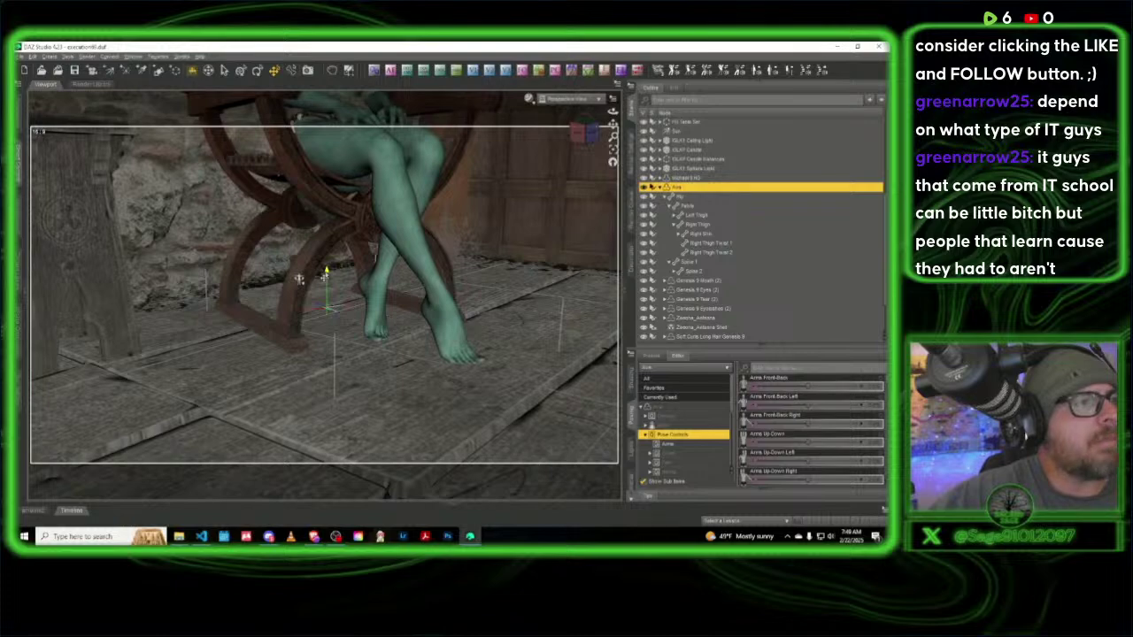
pyautogui.scroll(-8, 324, 277)
pyautogui.moveTo(324, 277); pyautogui.dragTo(310, 271, button='middle')
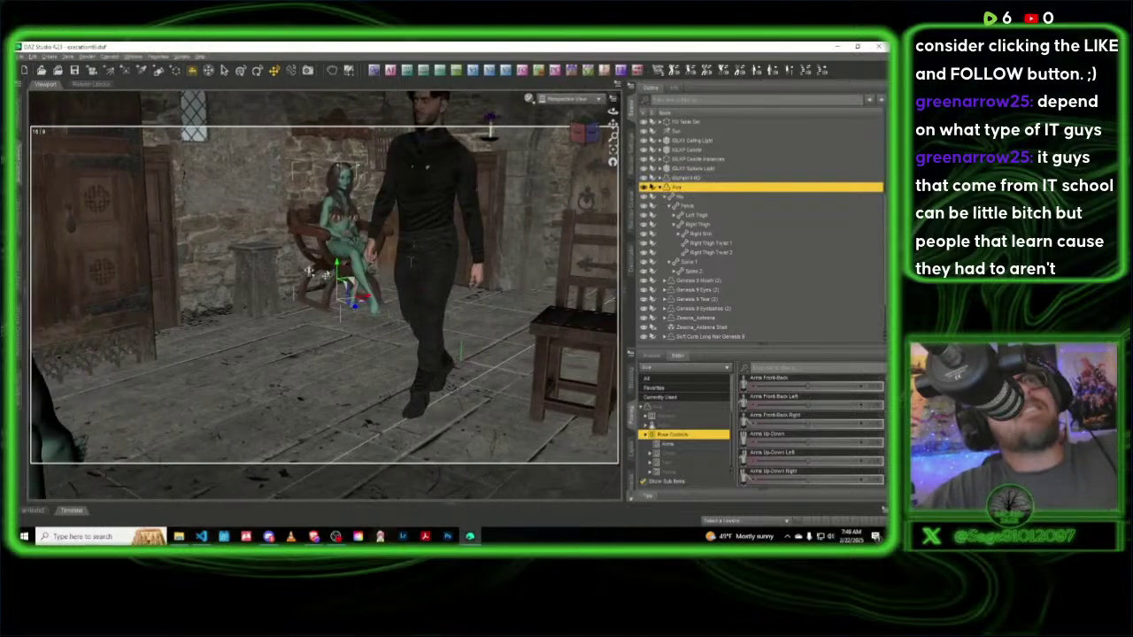
# Step: Select the standing man and look through the library's sitting pose products for one that suits him
pyautogui.click(433, 223)
pyautogui.click(22, 161)
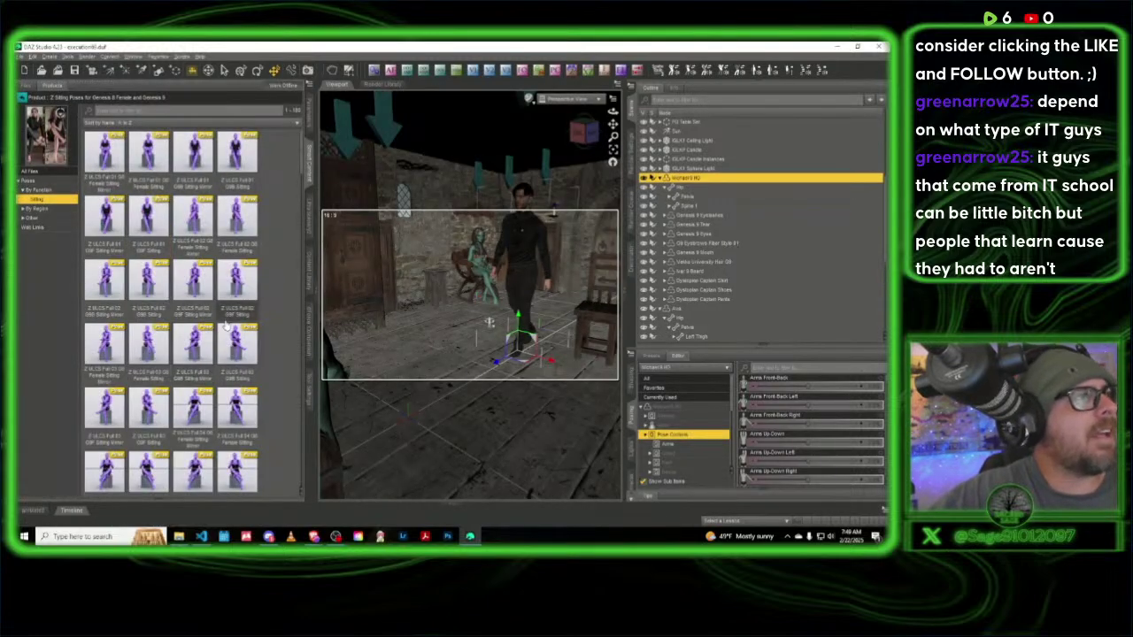
pyautogui.click(23, 100)
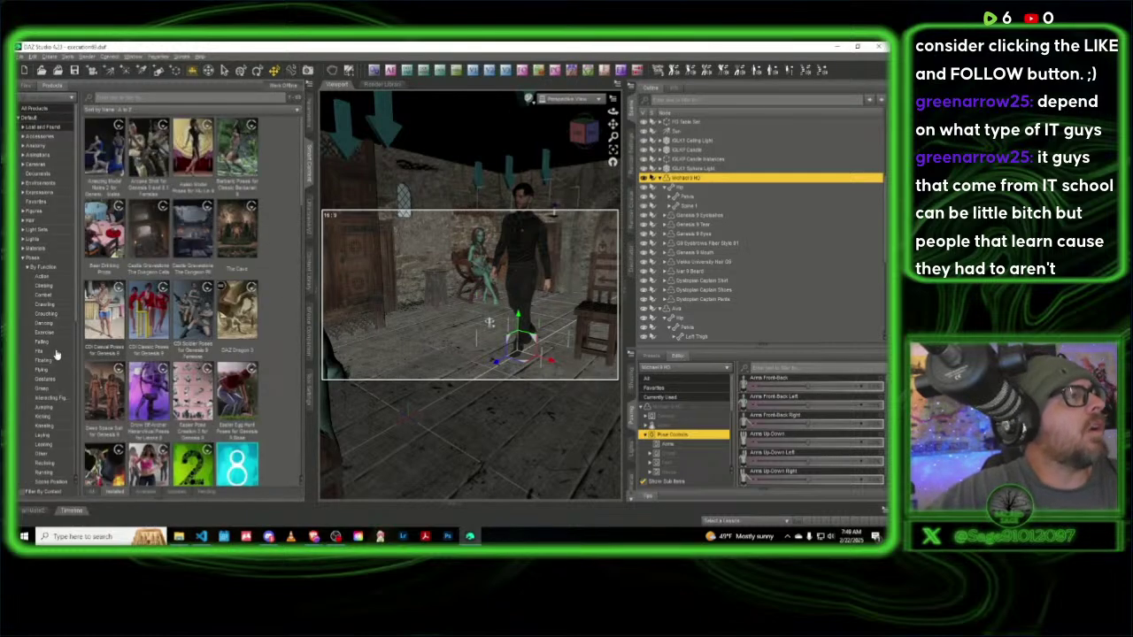
pyautogui.scroll(-2, 54, 394)
pyautogui.scroll(-3, 55, 397)
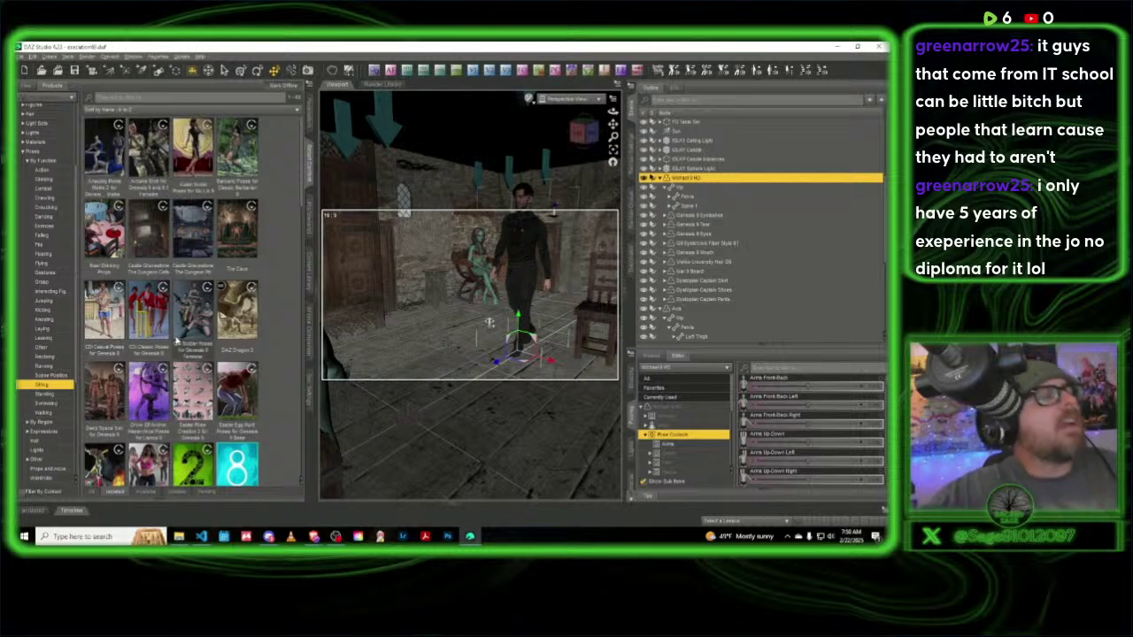
pyautogui.moveTo(176, 340)
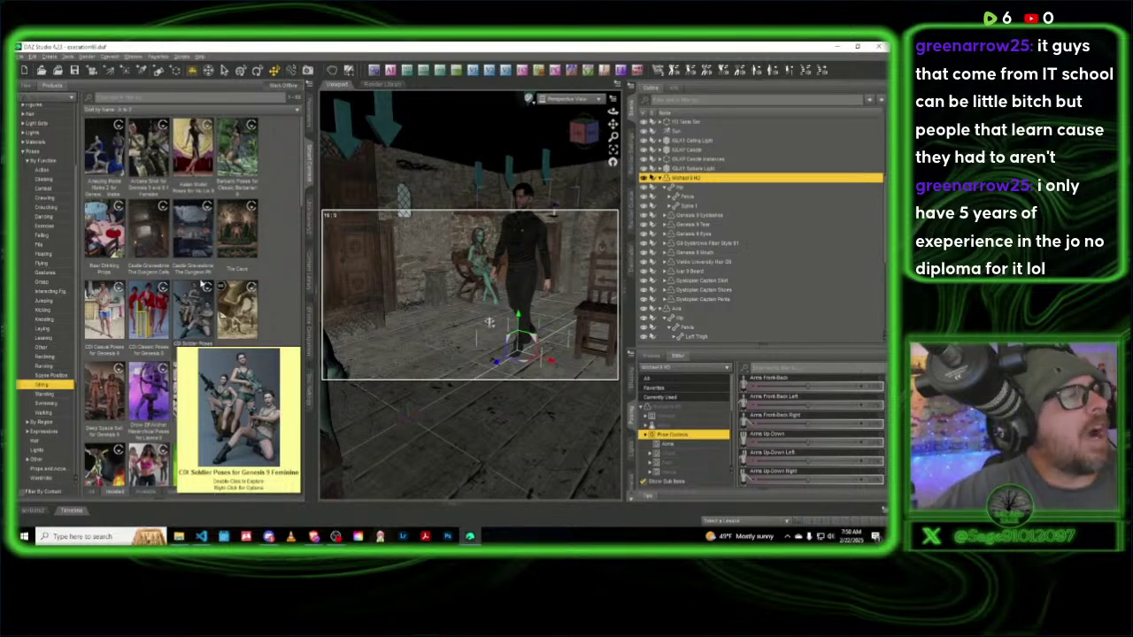
pyautogui.scroll(-5, 176, 341)
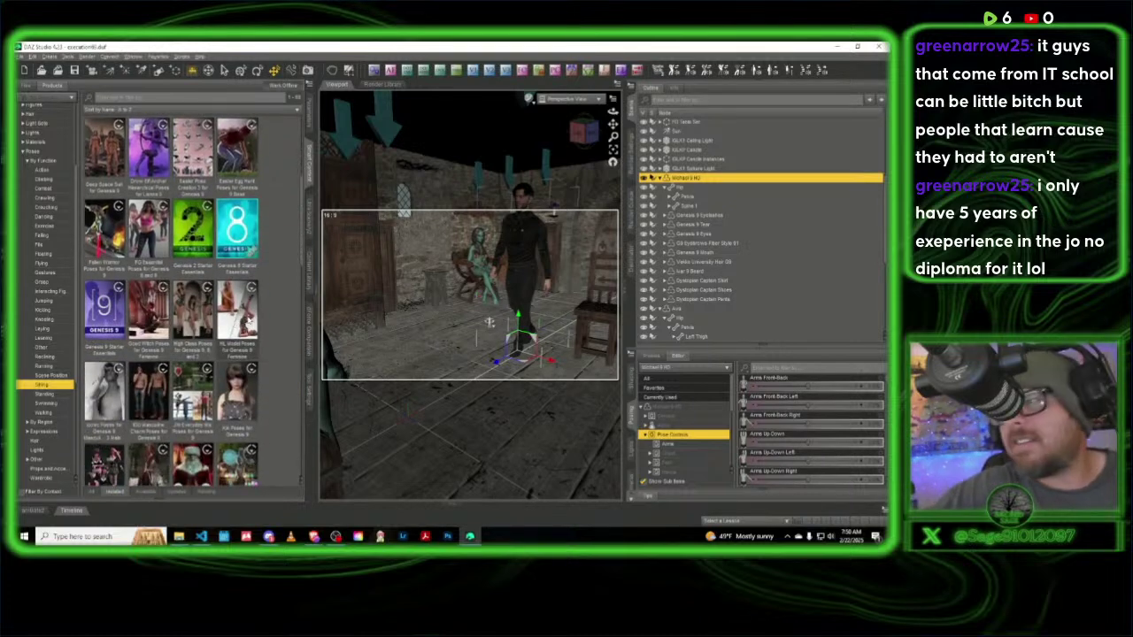
pyautogui.moveTo(239, 314)
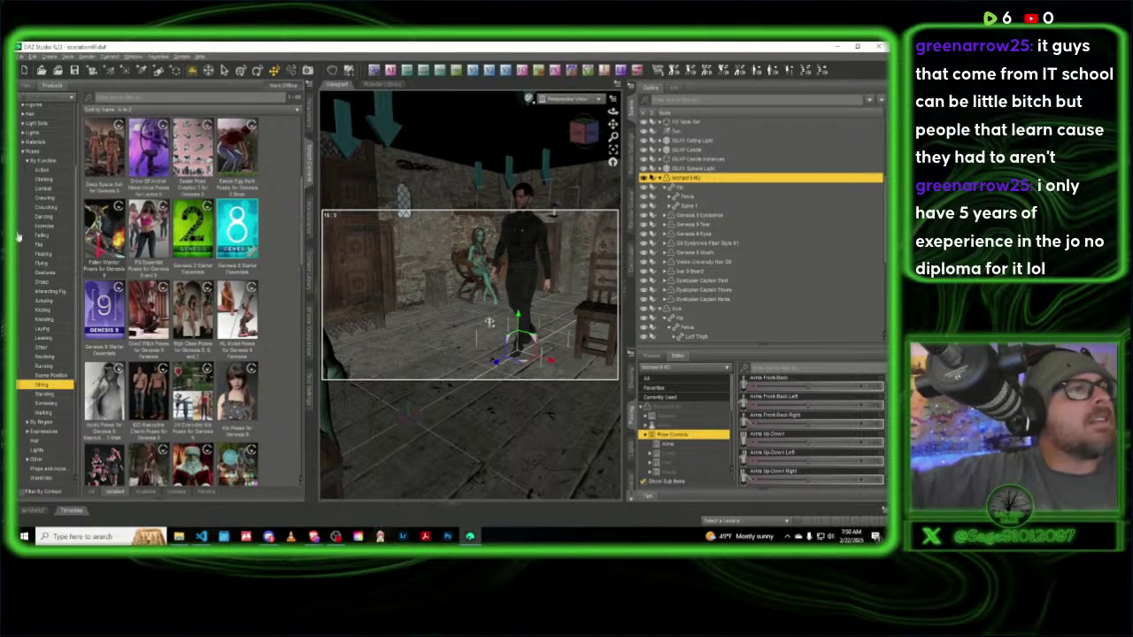
pyautogui.moveTo(229, 246)
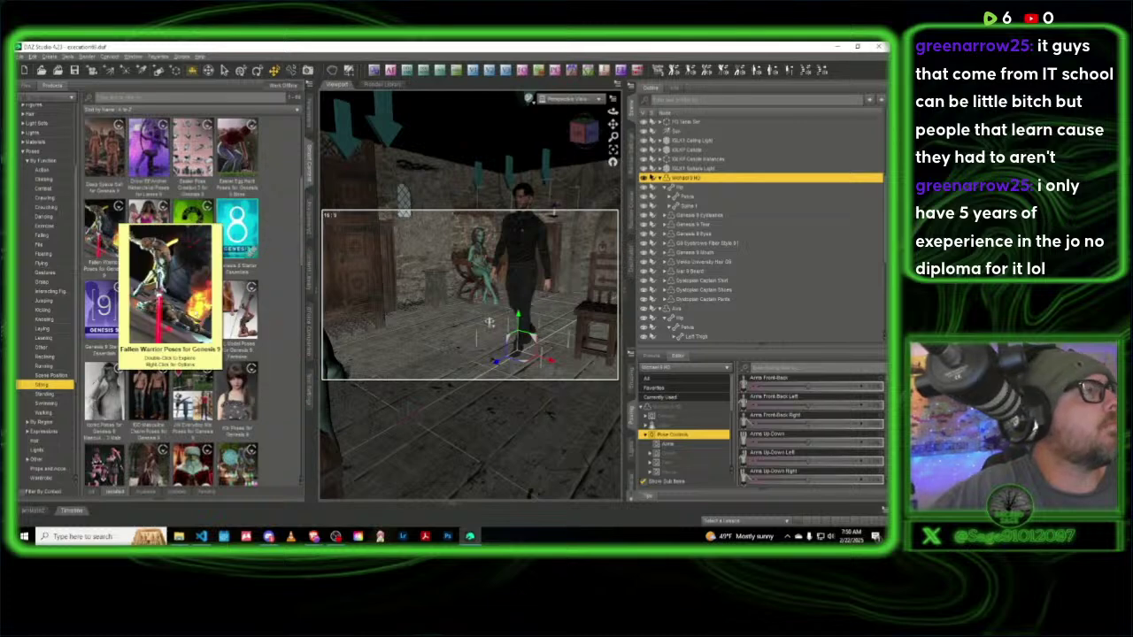
# Step: Apply the mirrored Full 02 Standing Hands On Hips pose from the Z Dollface Pose Mega Set to the man
pyautogui.click(44, 394)
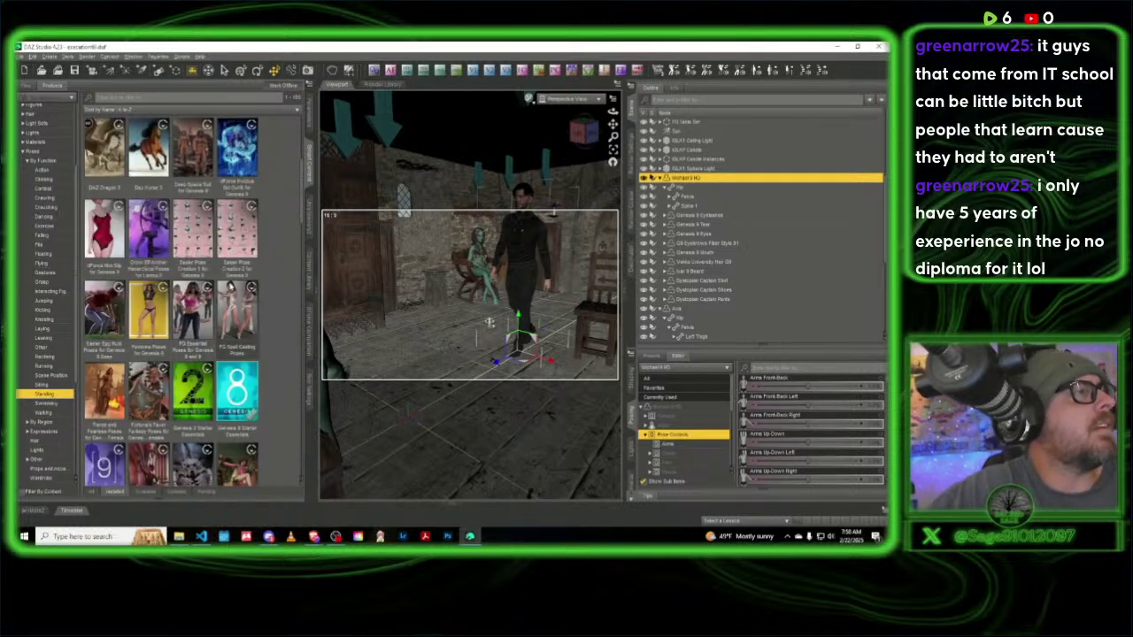
pyautogui.scroll(-10, 232, 281)
pyautogui.scroll(-10, 232, 280)
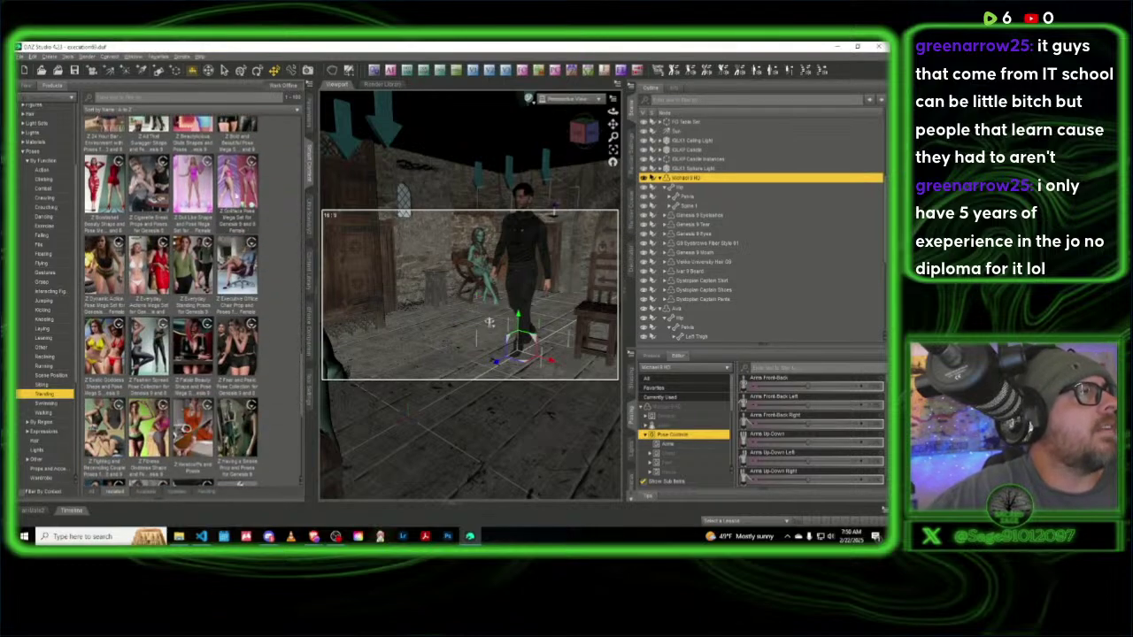
pyautogui.doubleClick(239, 195)
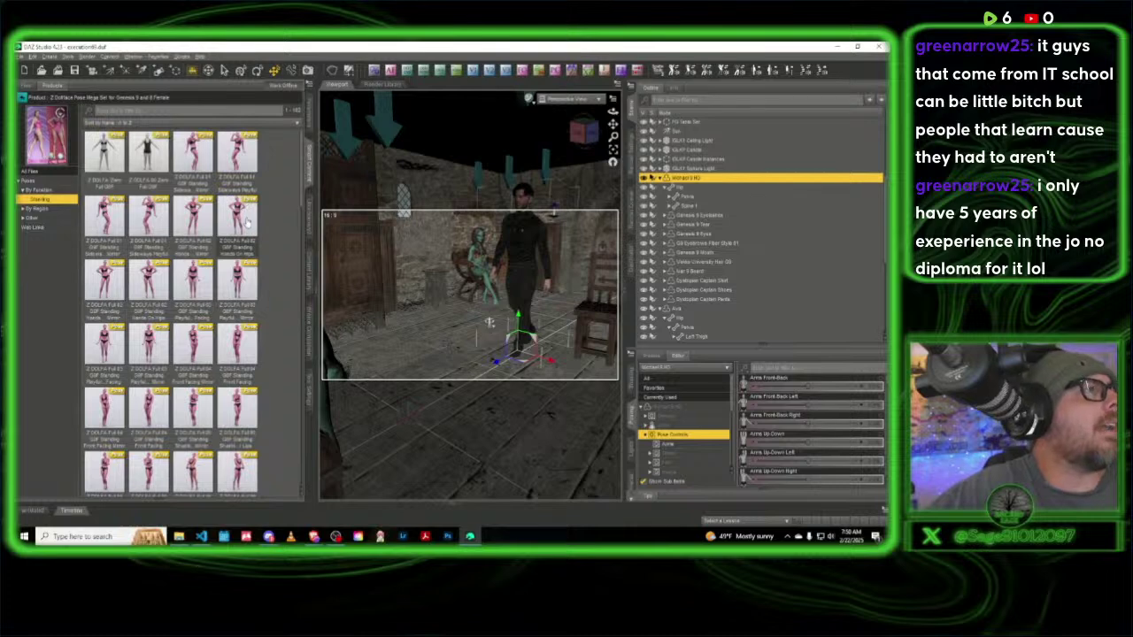
pyautogui.doubleClick(106, 281)
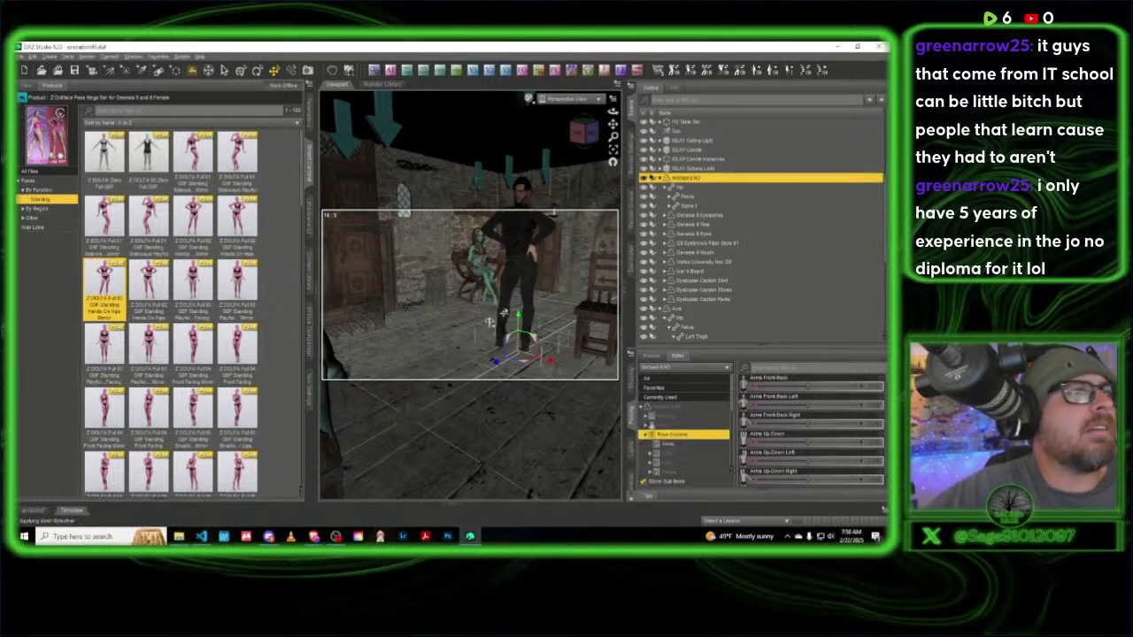
# Step: Apply the Casey Standing 03 pose from the Casey HD for Genesis 9 product to the man
pyautogui.click(22, 102)
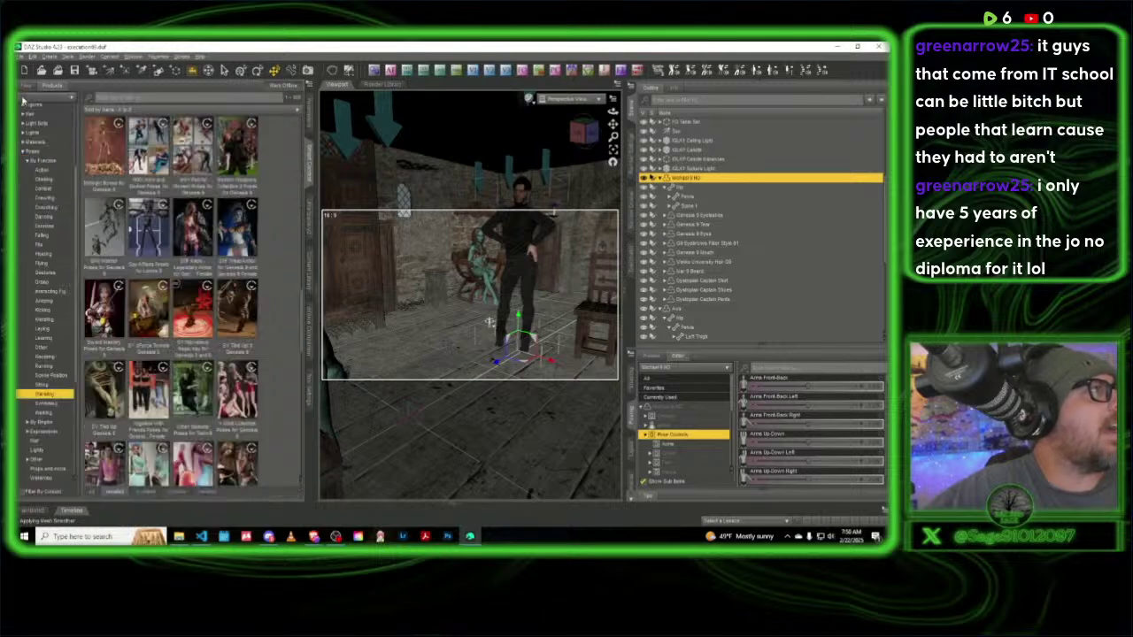
pyautogui.scroll(10, 177, 267)
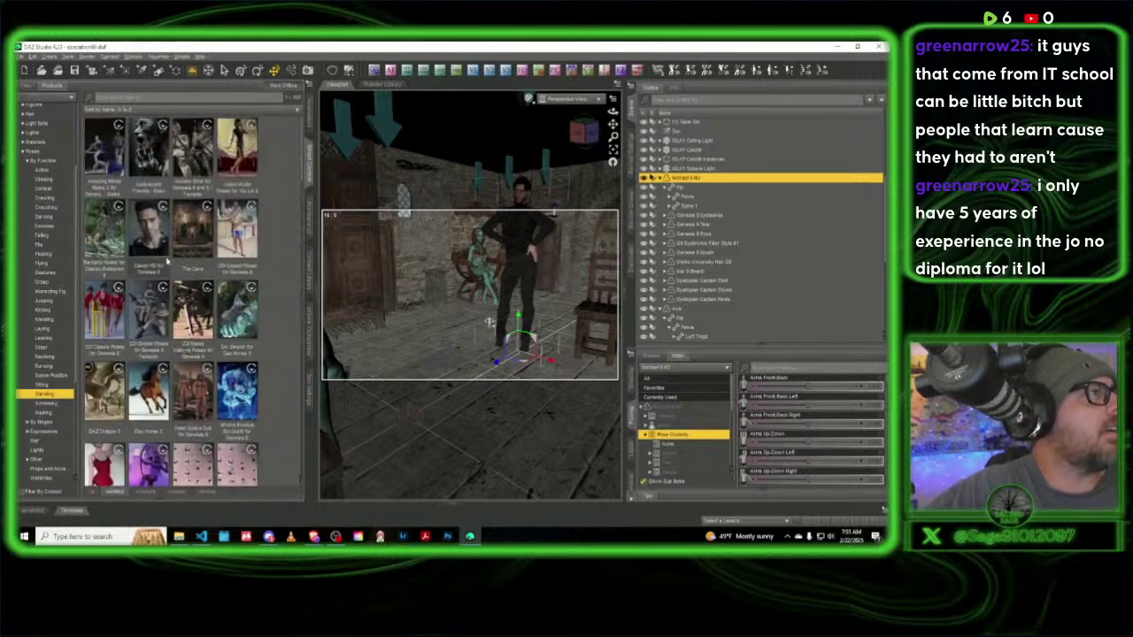
pyautogui.doubleClick(149, 228)
pyautogui.doubleClick(195, 155)
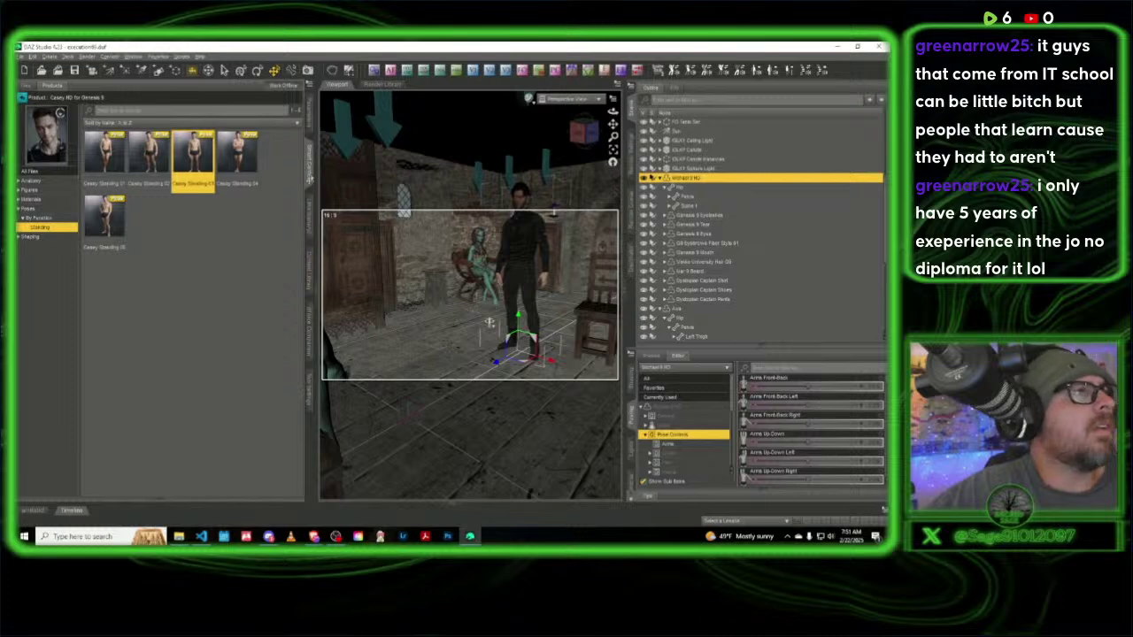
# Step: Frame an over-the-shoulder view past the woman at the bed toward the woman in the chair
pyautogui.moveTo(612, 124); pyautogui.dragTo(626, 152)
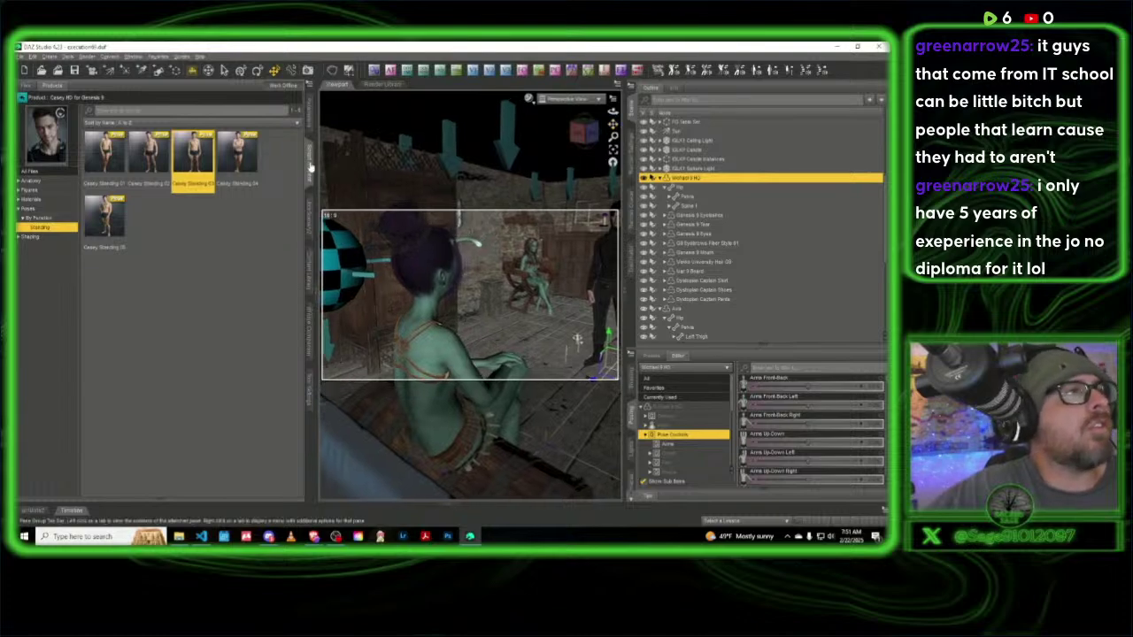
pyautogui.click(309, 168)
pyautogui.scroll(3, 395, 176)
pyautogui.scroll(2, 395, 176)
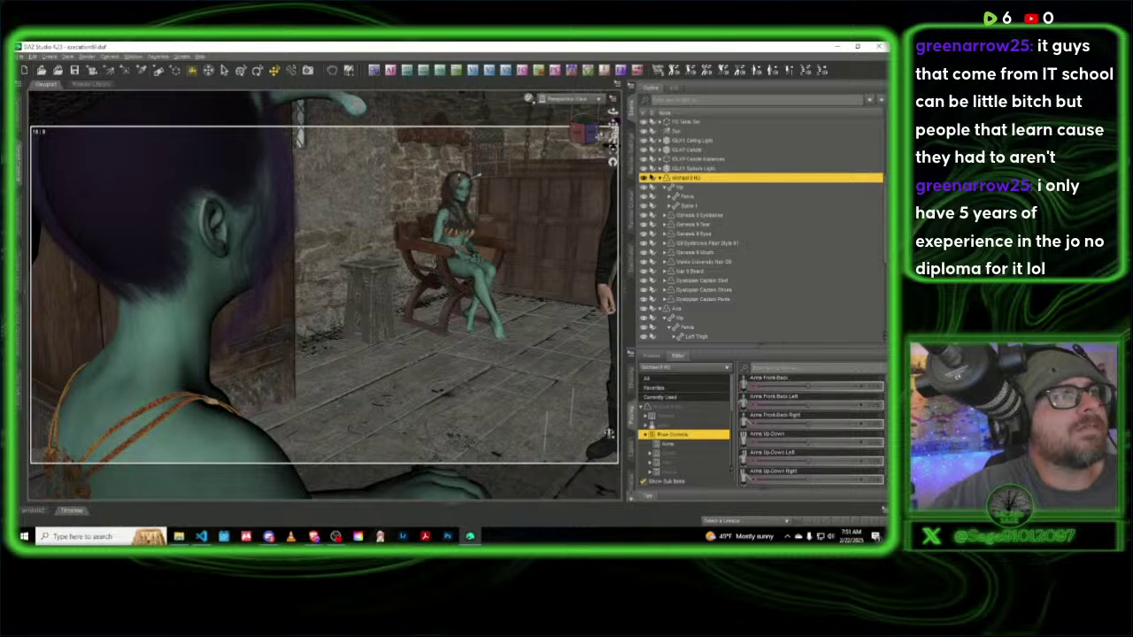
pyautogui.click(660, 179)
pyautogui.moveTo(598, 133); pyautogui.dragTo(593, 114)
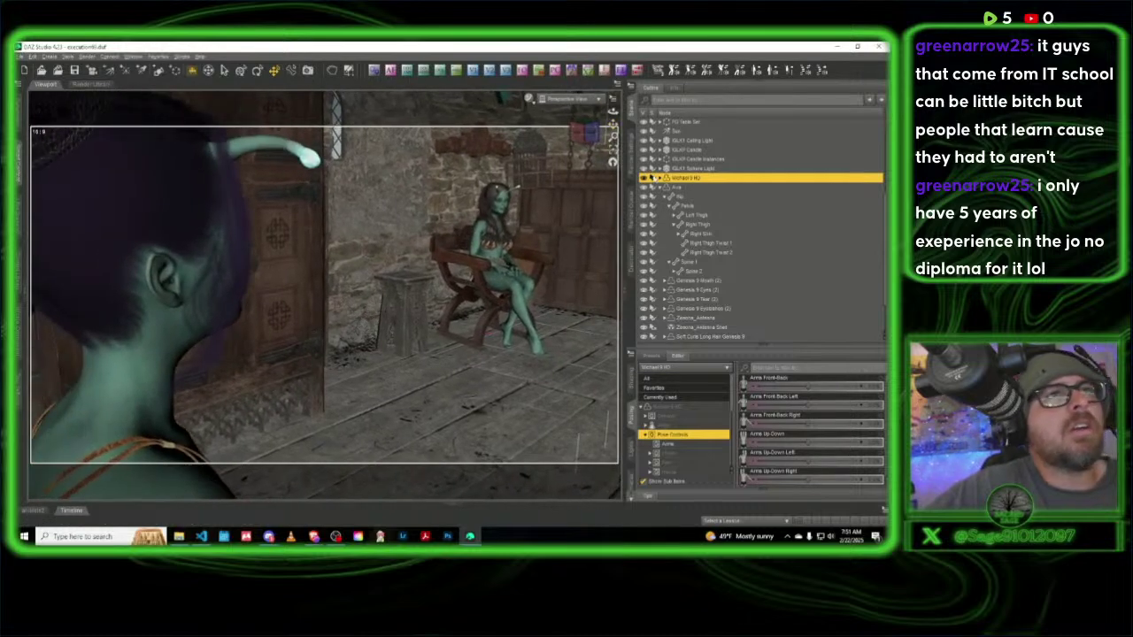
# Step: Select both women and turn their heads and eyes toward each other with the Look at Each Other script's default settings
pyautogui.click(662, 187)
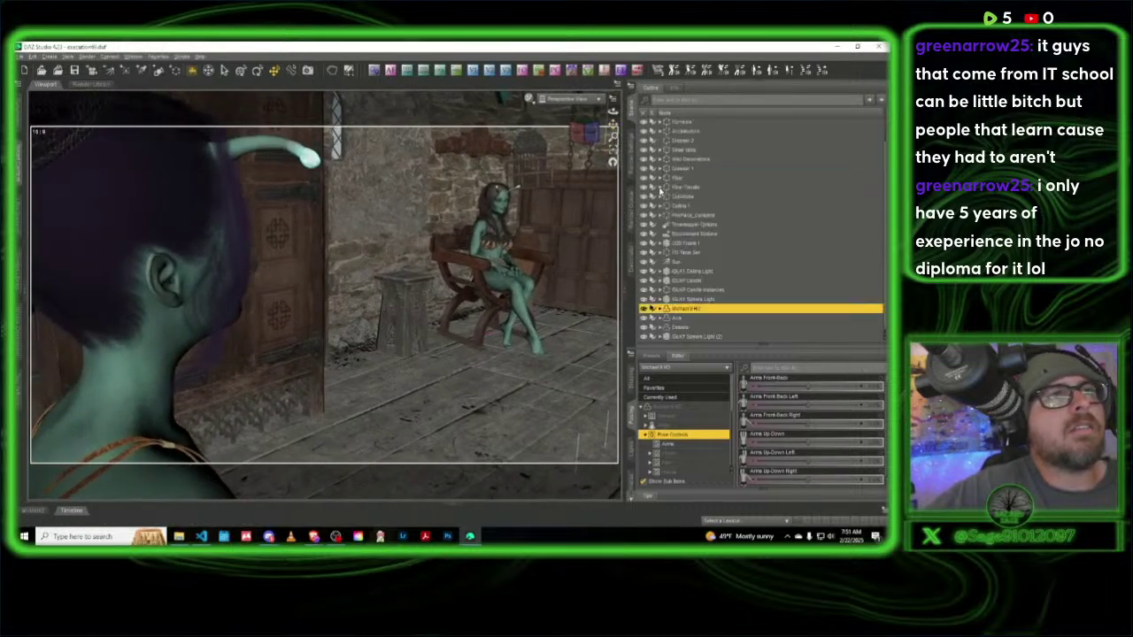
pyautogui.click(684, 318)
pyautogui.keyDown('ctrl'); pyautogui.click(684, 327); pyautogui.keyUp('ctrl')
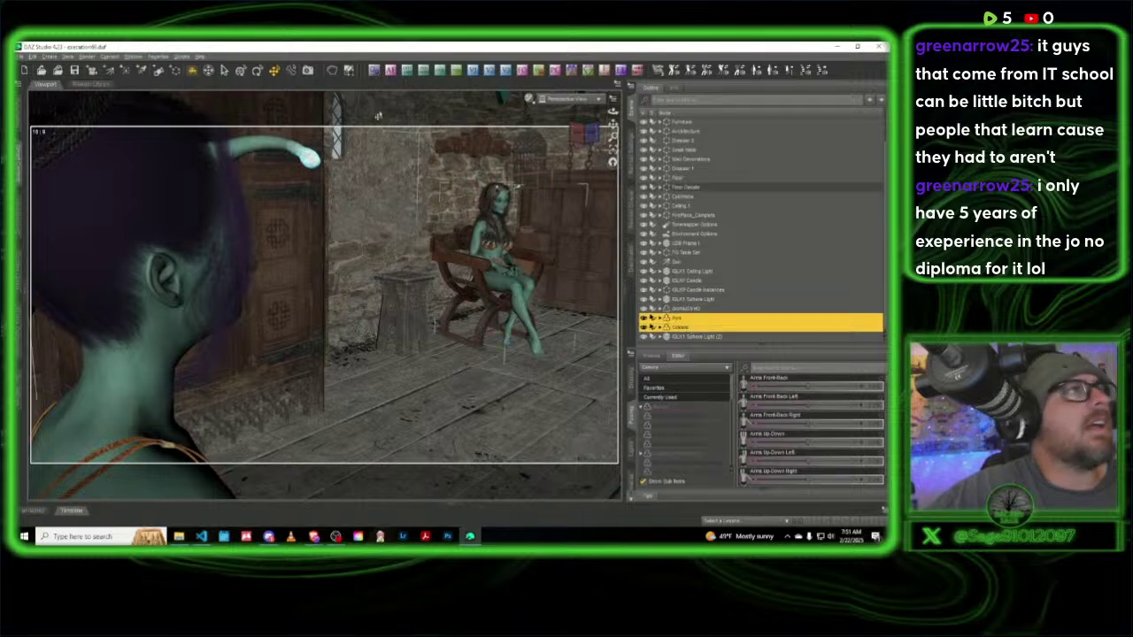
pyautogui.click(183, 56)
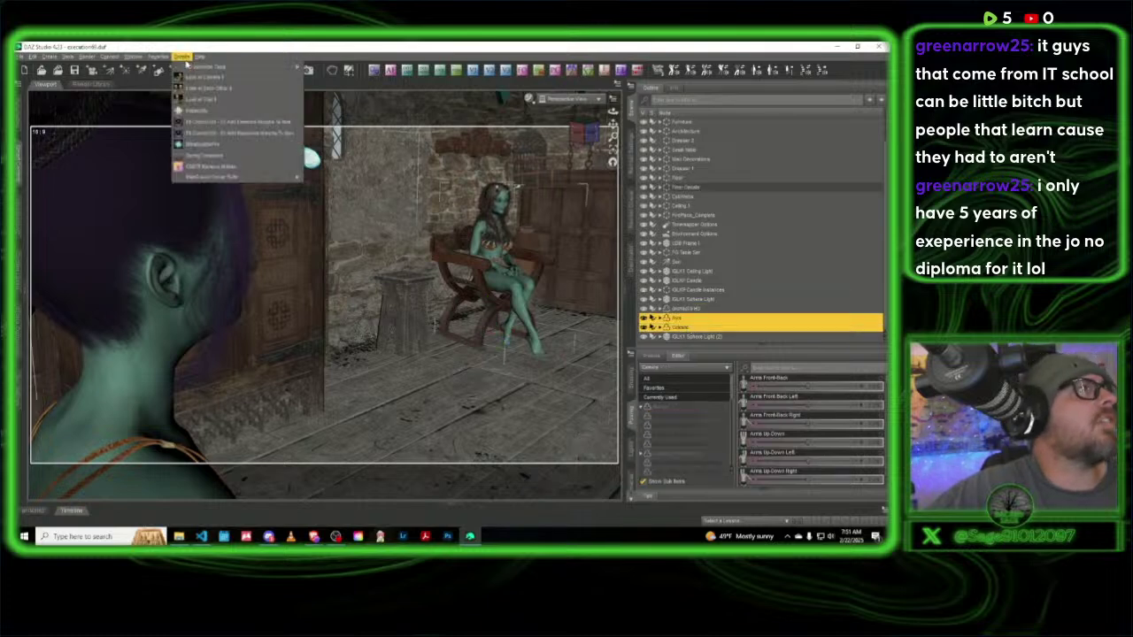
pyautogui.click(203, 82)
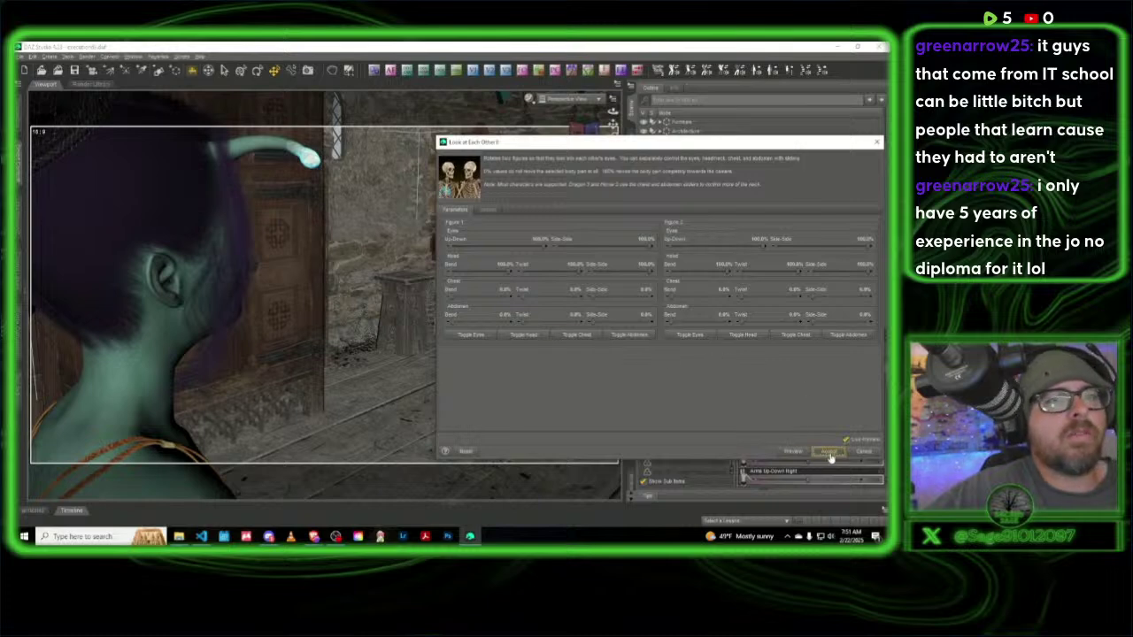
pyautogui.click(828, 451)
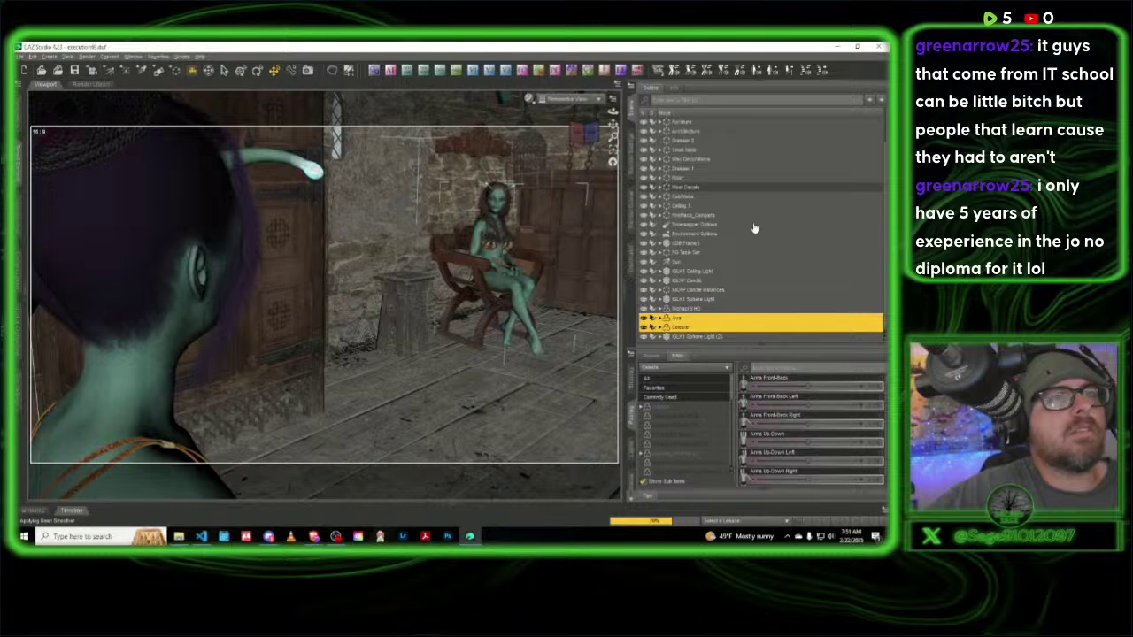
# Step: Add a 65 mm camera from the current over-the-shoulder view and look through it
pyautogui.scroll(-1, 751, 241)
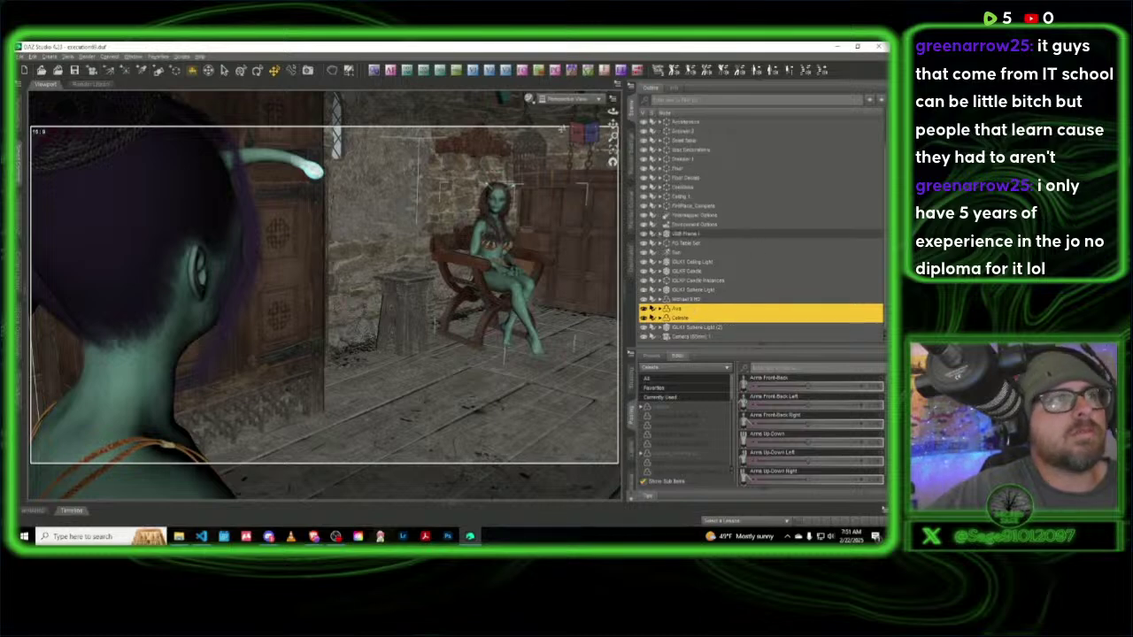
pyautogui.click(566, 98)
pyautogui.click(580, 178)
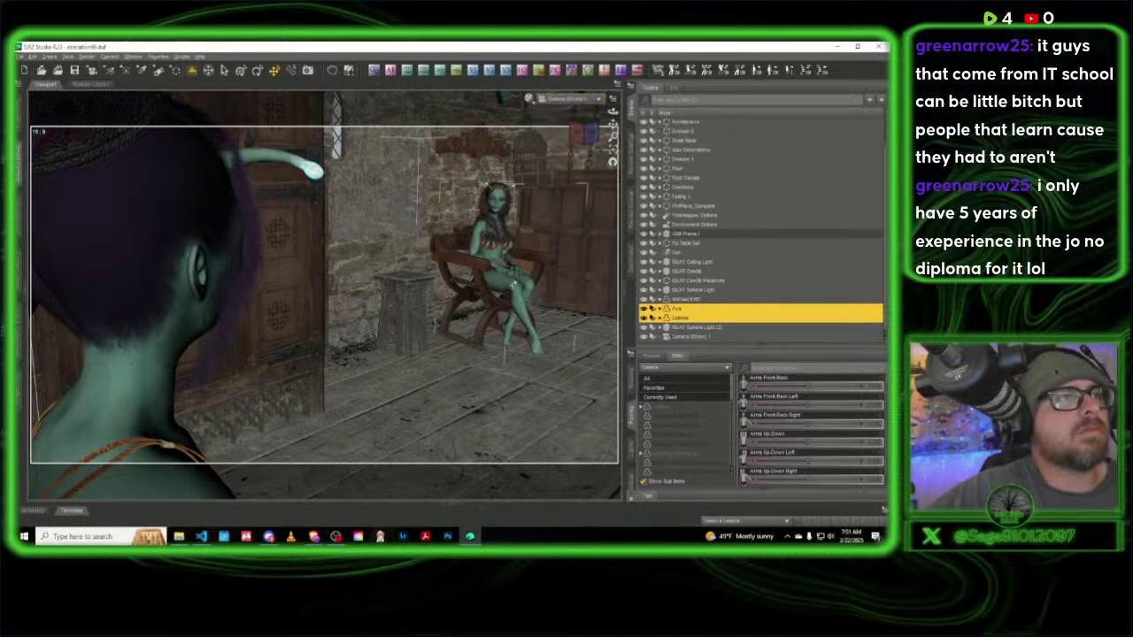
# Step: Close in on the seated woman's face in the perspective view and set her Emotiona Smile Happy Victoria 9 expression to about 25%
pyautogui.click(486, 296)
pyautogui.click(390, 70)
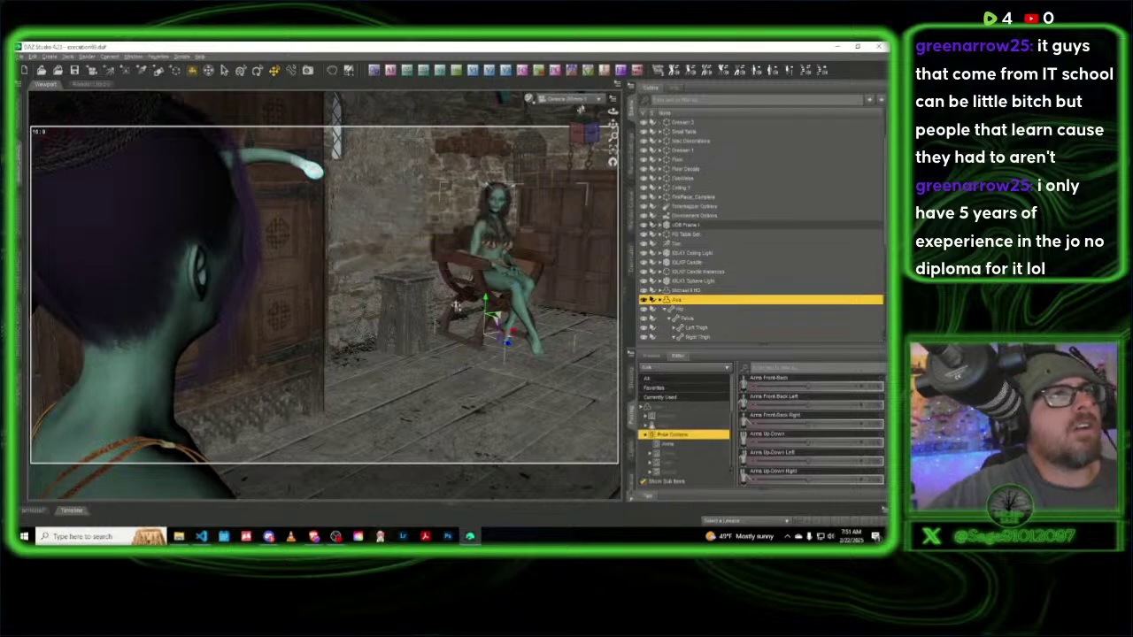
pyautogui.click(573, 98)
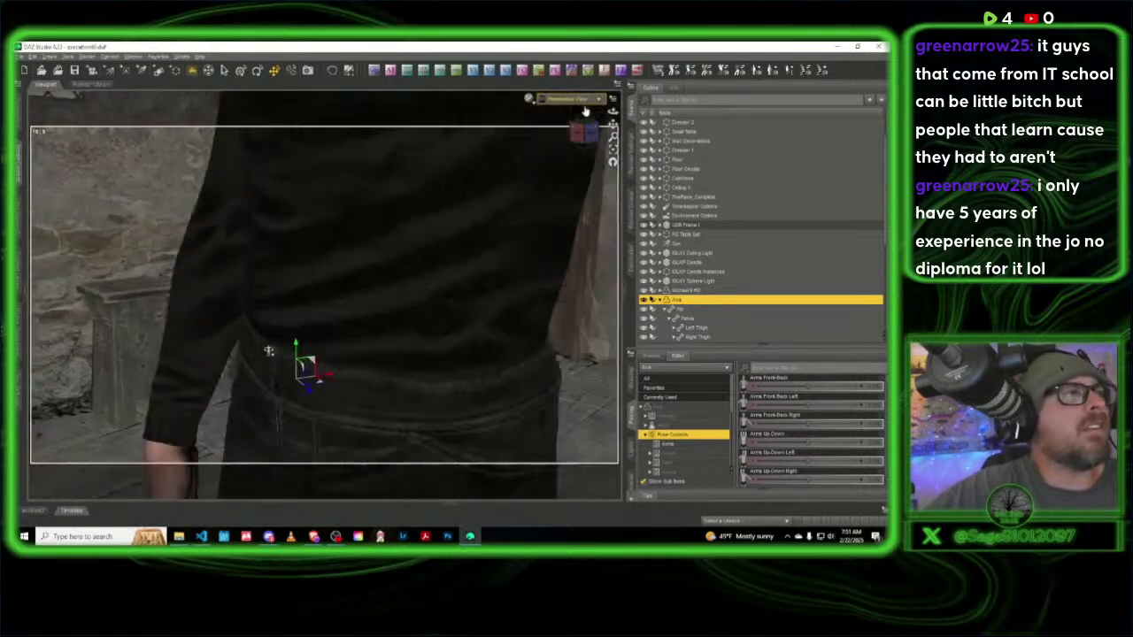
pyautogui.scroll(5, 585, 111)
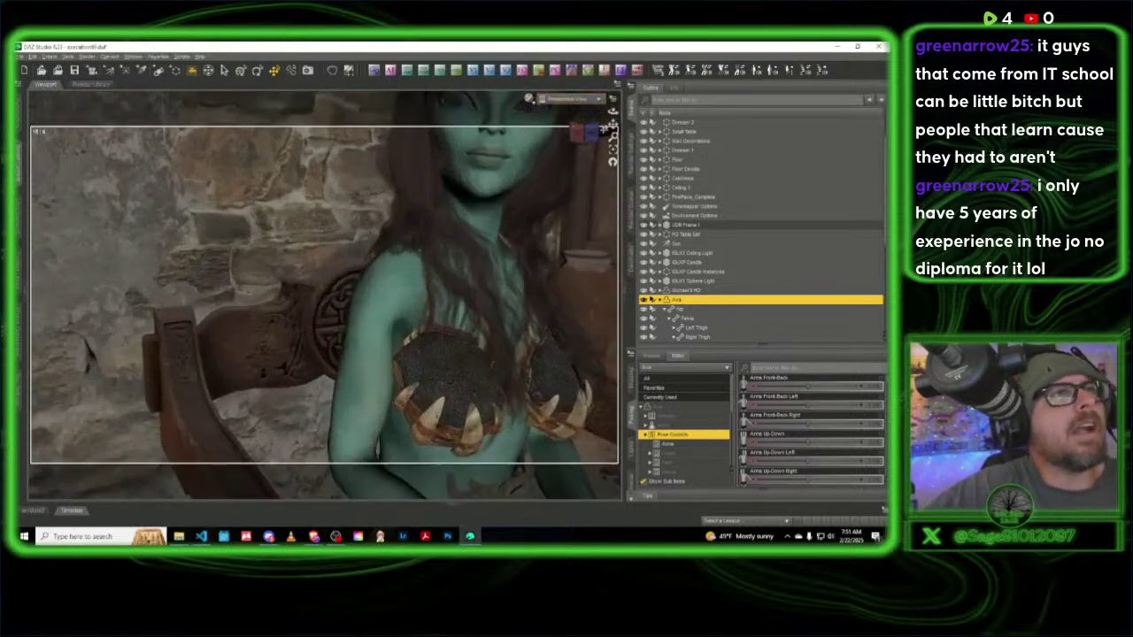
pyautogui.scroll(1, 607, 123)
pyautogui.moveTo(612, 124); pyautogui.dragTo(603, 177)
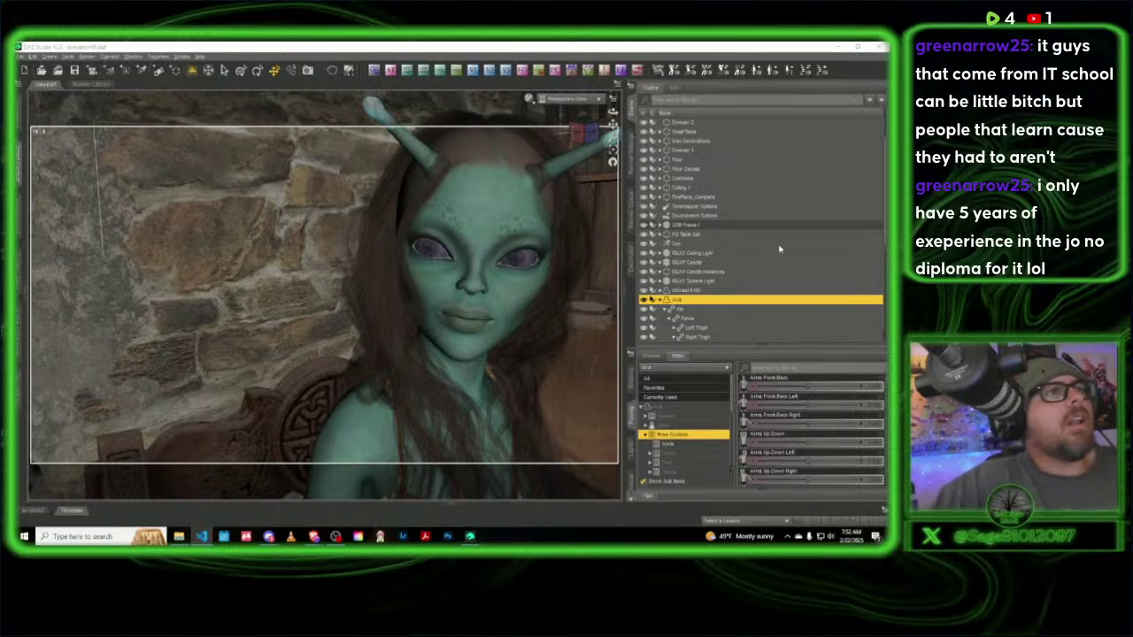
pyautogui.click(478, 215)
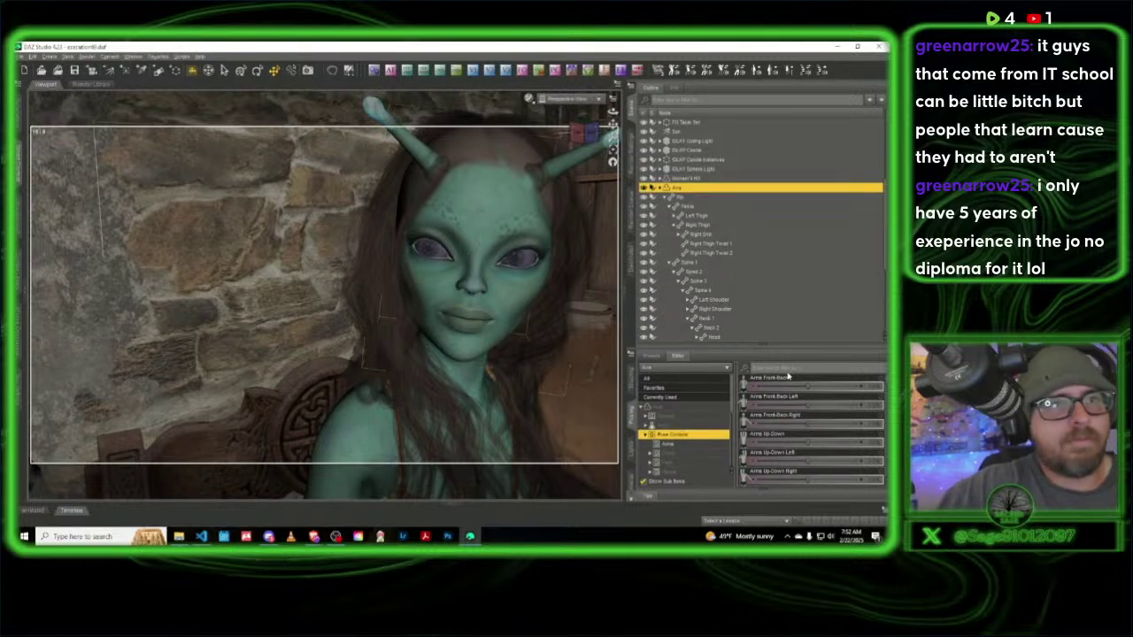
pyautogui.write('Smile')
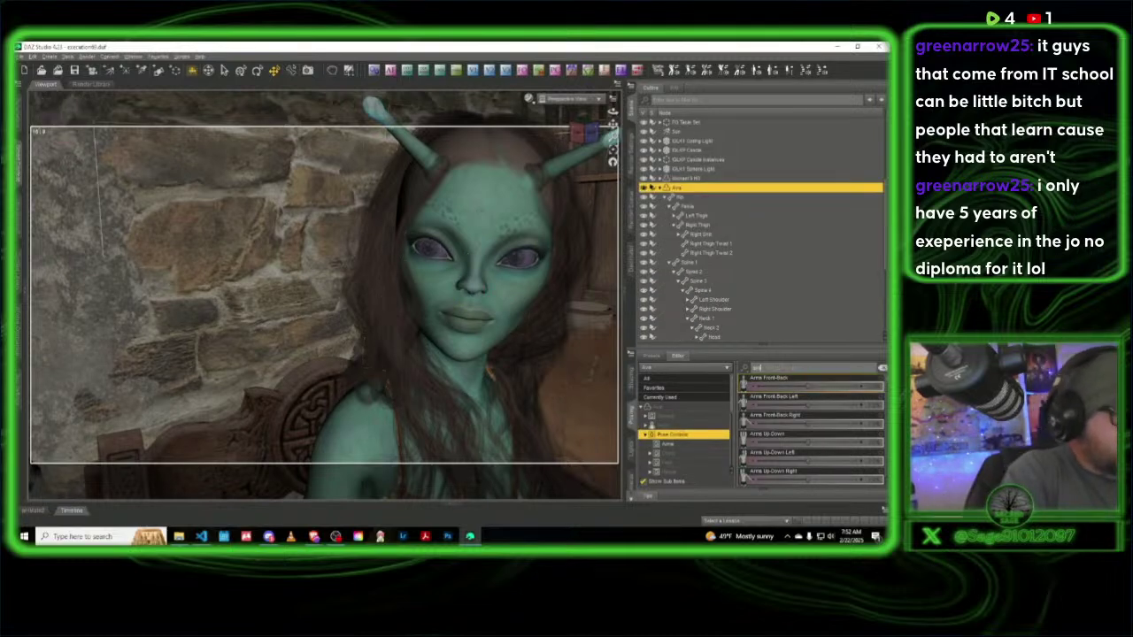
pyautogui.scroll(-5, 805, 445)
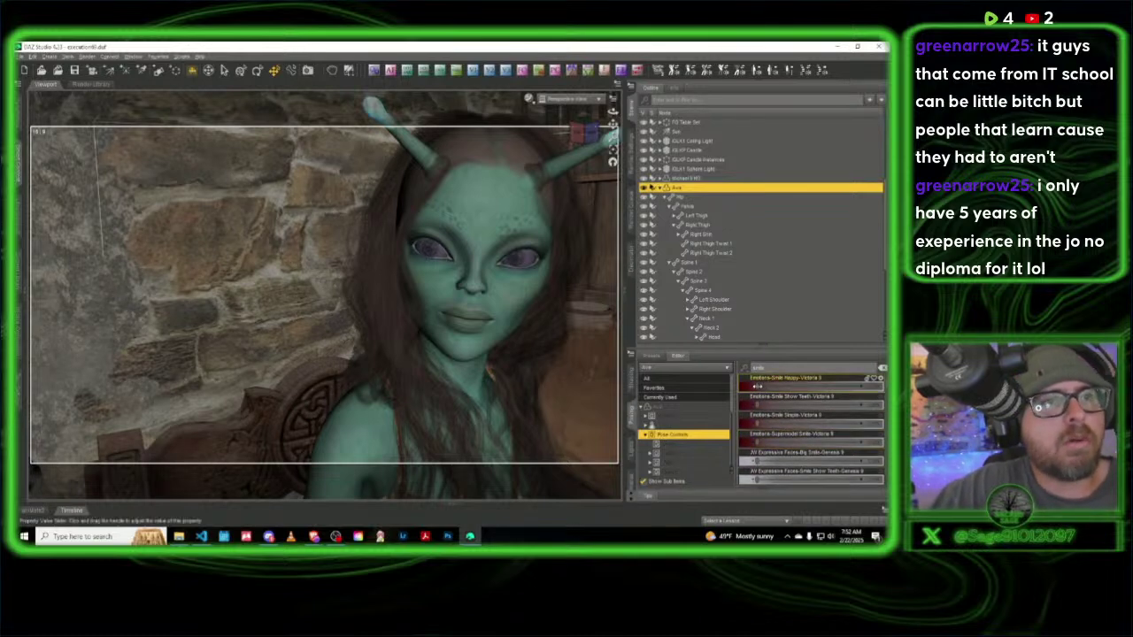
pyautogui.moveTo(758, 388); pyautogui.dragTo(784, 388)
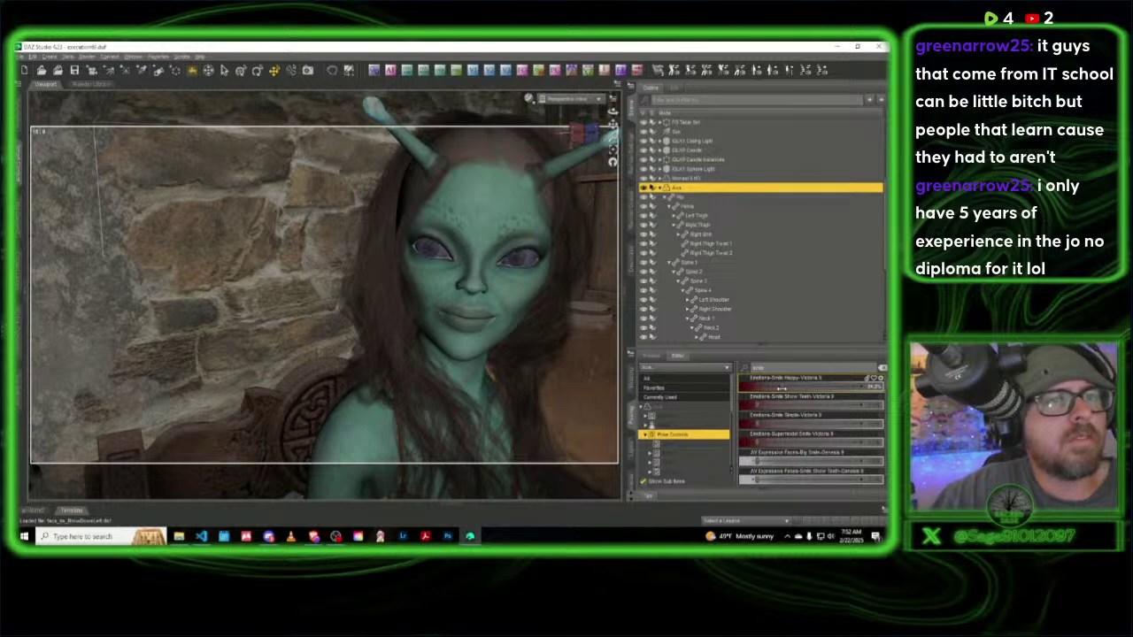
# Step: Clear the parameter filter and part the seated woman's lips by setting Jaw Open to about 16%
pyautogui.click(882, 368)
pyautogui.scroll(-1, 679, 458)
pyautogui.scroll(-1, 678, 458)
pyautogui.doubleClick(679, 457)
pyautogui.scroll(-3, 703, 451)
pyautogui.click(705, 421)
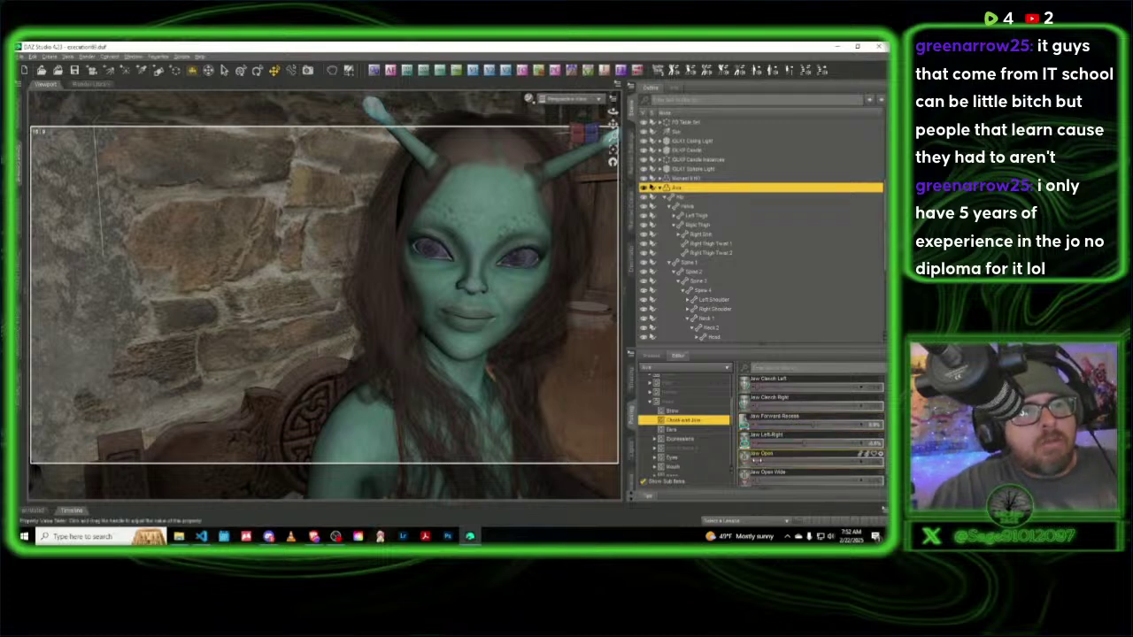
pyautogui.moveTo(756, 460); pyautogui.dragTo(773, 461)
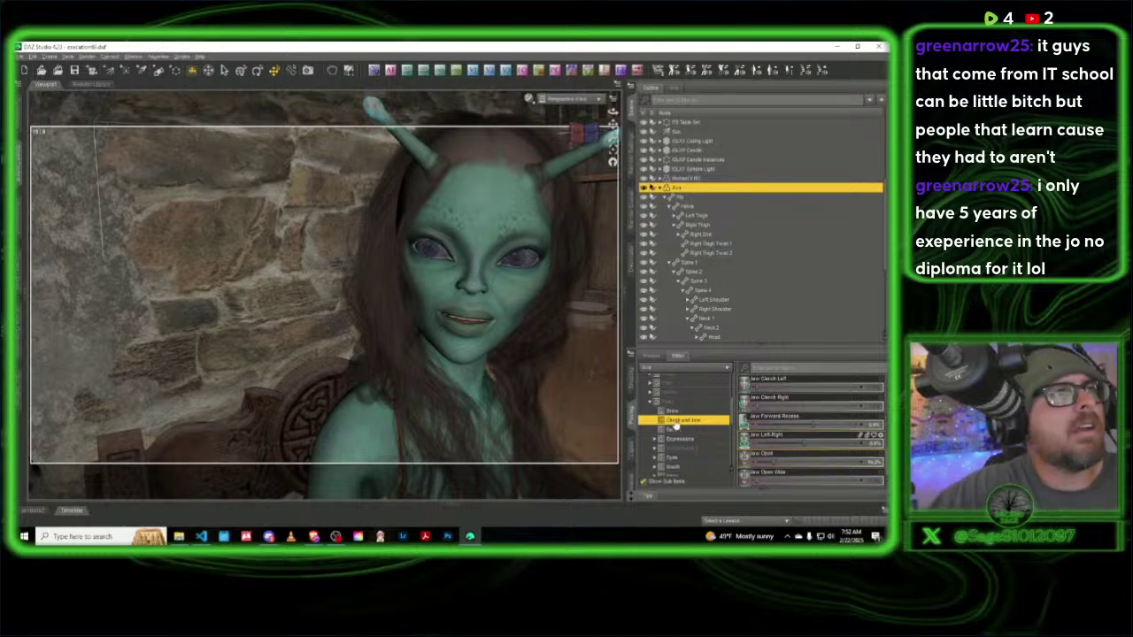
# Step: Curl the seated woman's antennae by setting their curl pose to about -40%
pyautogui.click(567, 170)
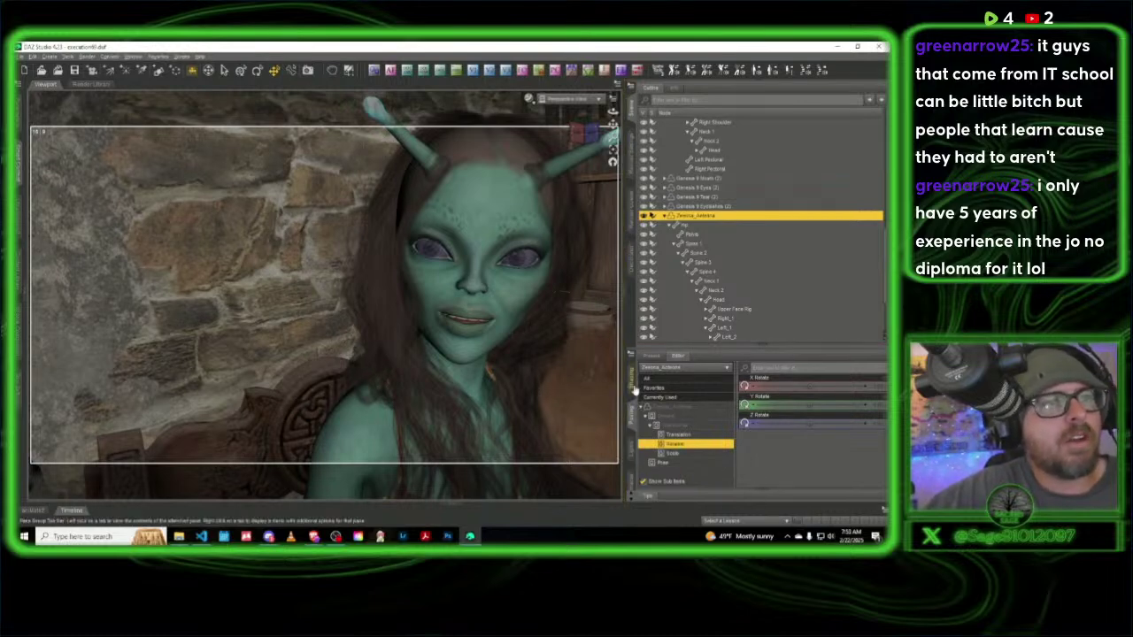
pyautogui.click(632, 427)
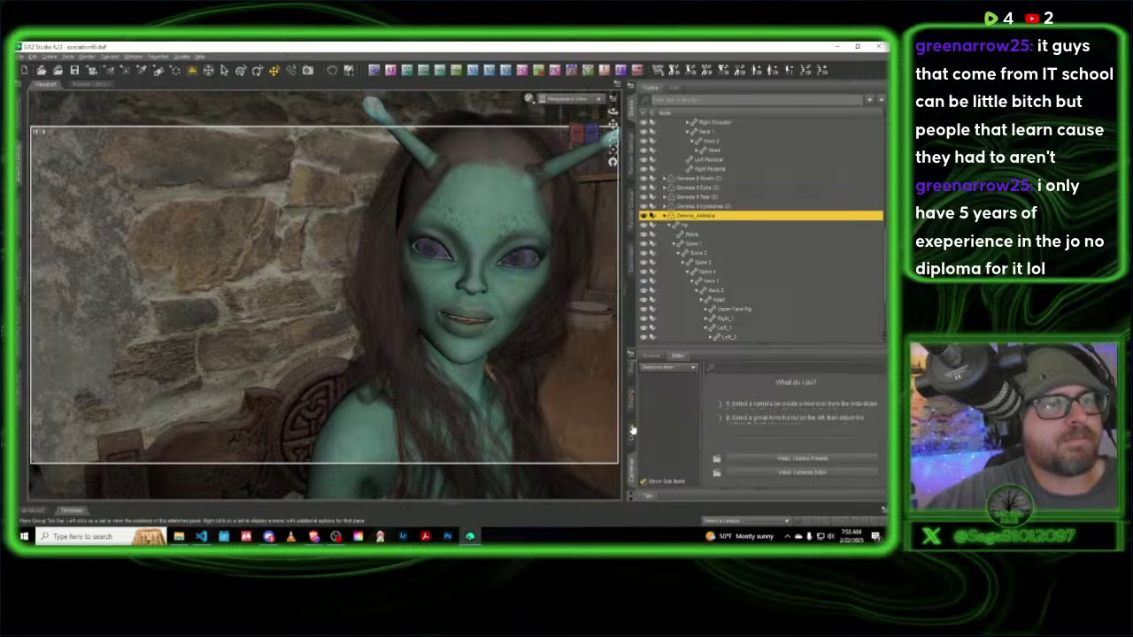
pyautogui.click(632, 425)
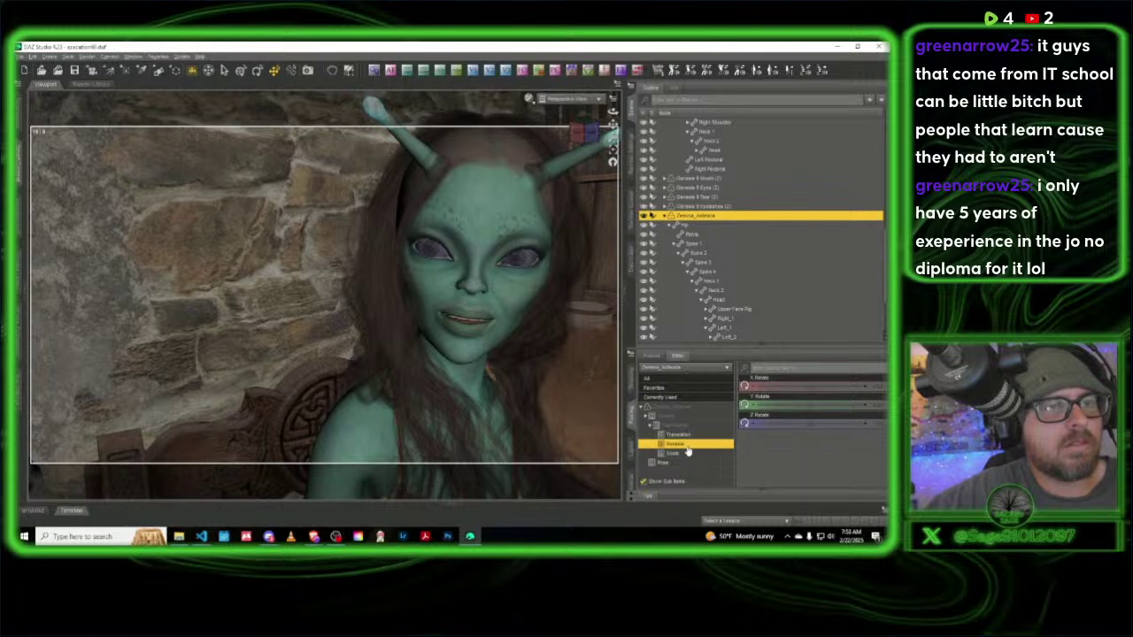
pyautogui.click(678, 463)
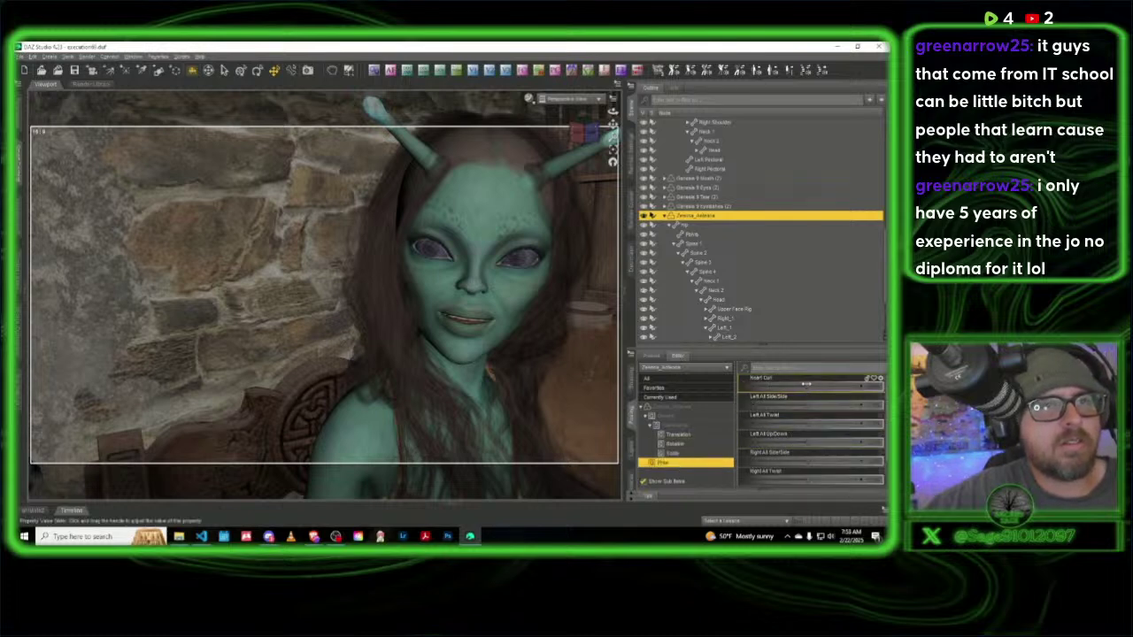
pyautogui.click(816, 387)
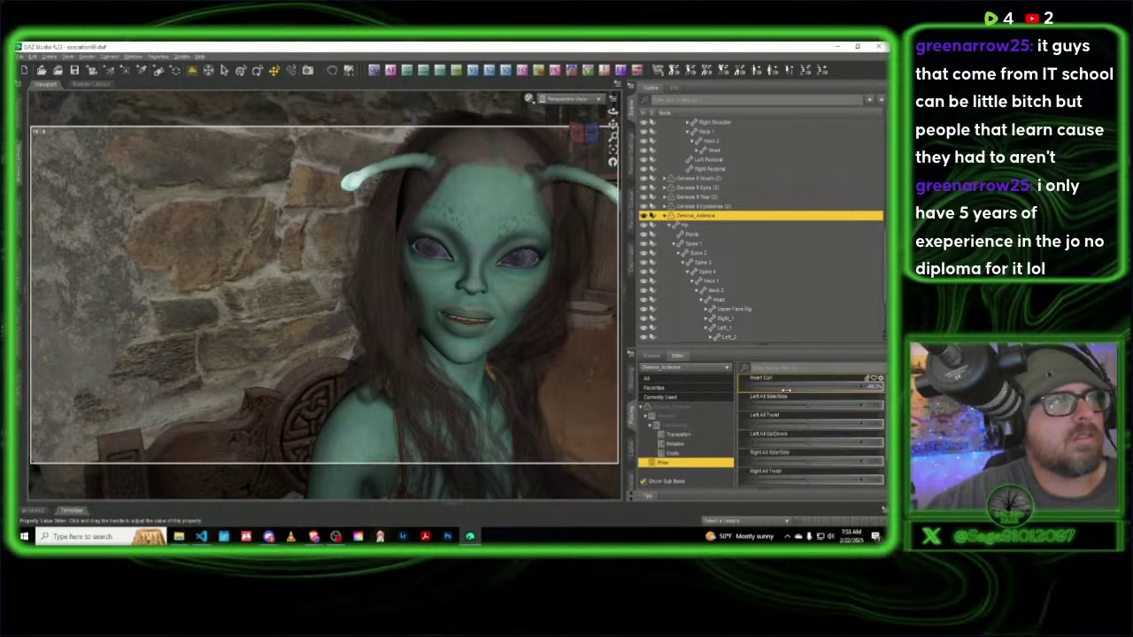
# Step: Look through the 65 mm over-the-shoulder camera and preview the shot in NVIDIA Iray
pyautogui.click(569, 98)
pyautogui.click(573, 179)
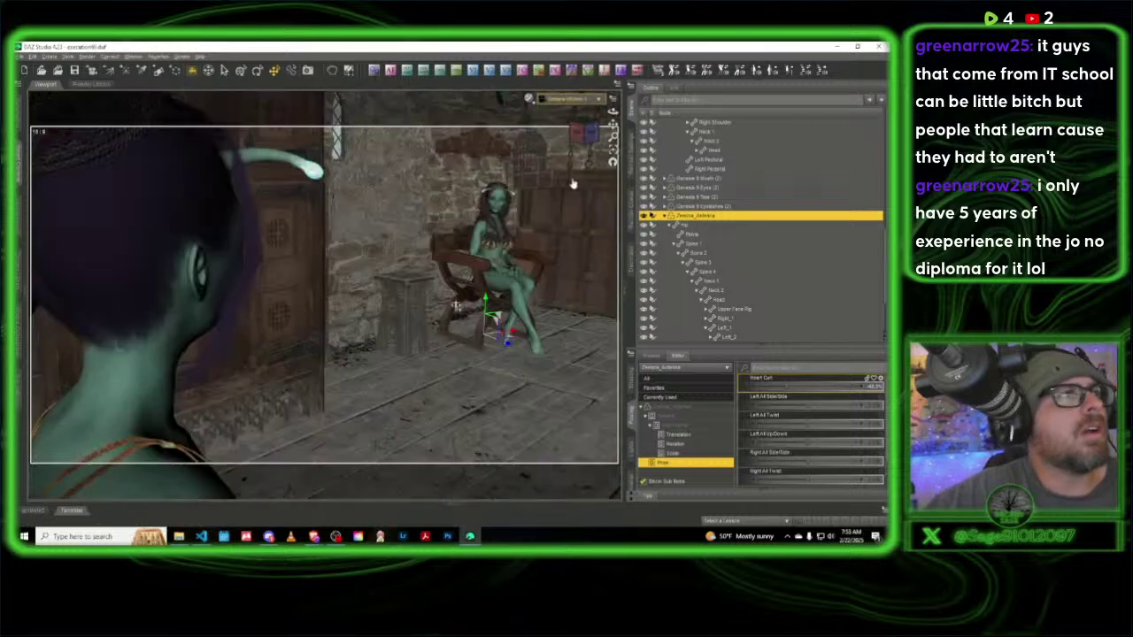
pyautogui.click(529, 98)
pyautogui.click(528, 219)
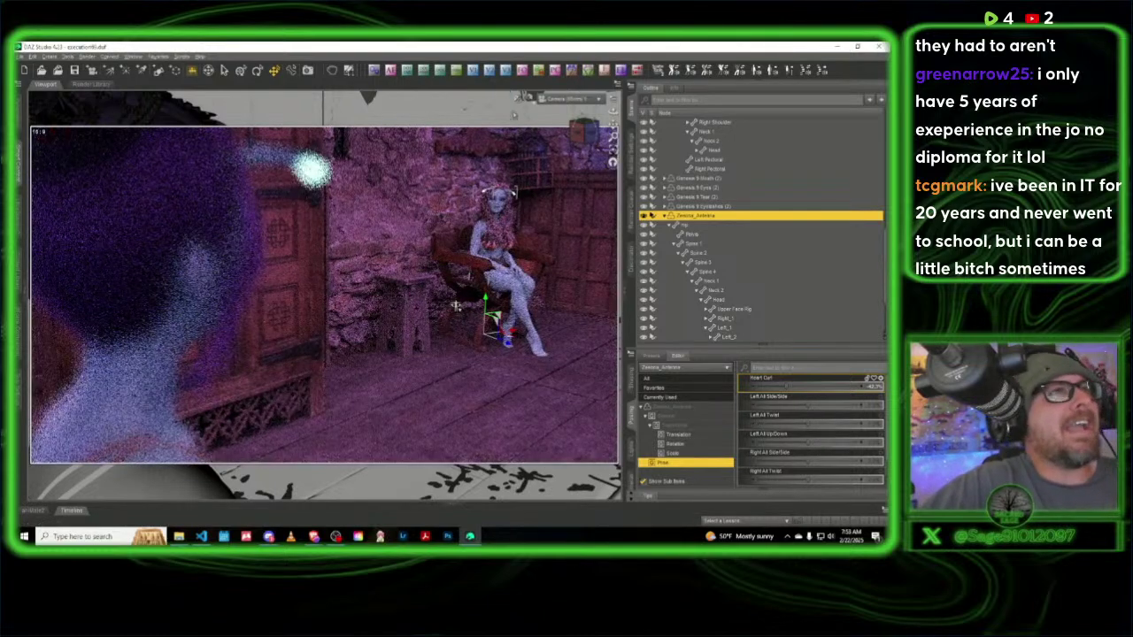
# Step: Set the camera's F-stop to 45, check the Iray preview and return the viewport to Texture Shaded
pyautogui.click(603, 71)
pyautogui.click(443, 236)
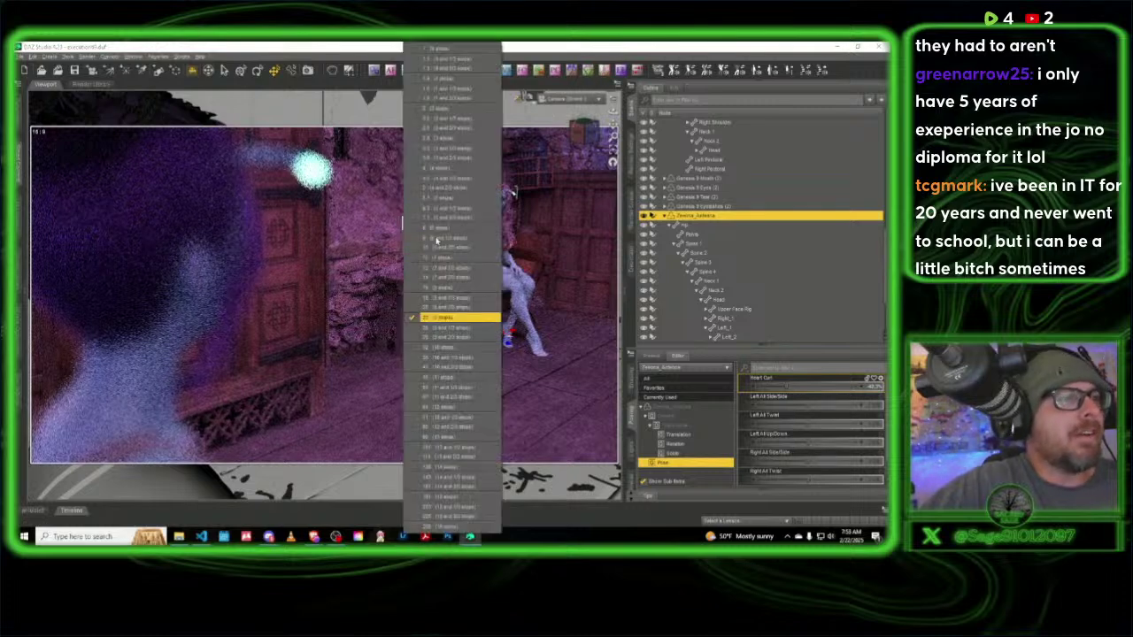
pyautogui.click(453, 377)
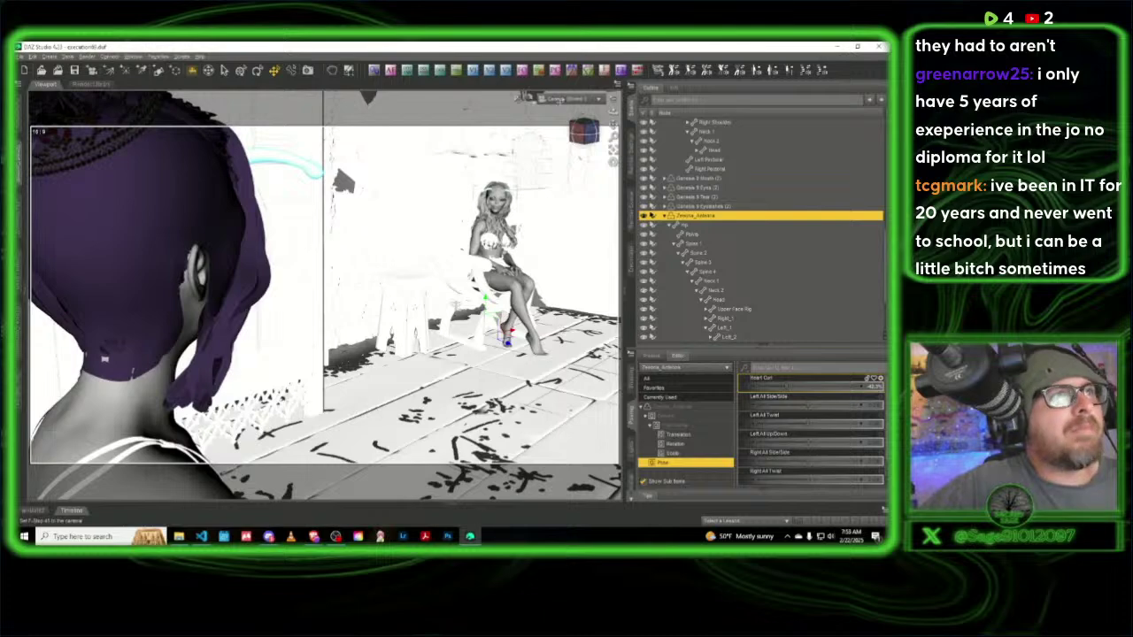
pyautogui.click(526, 97)
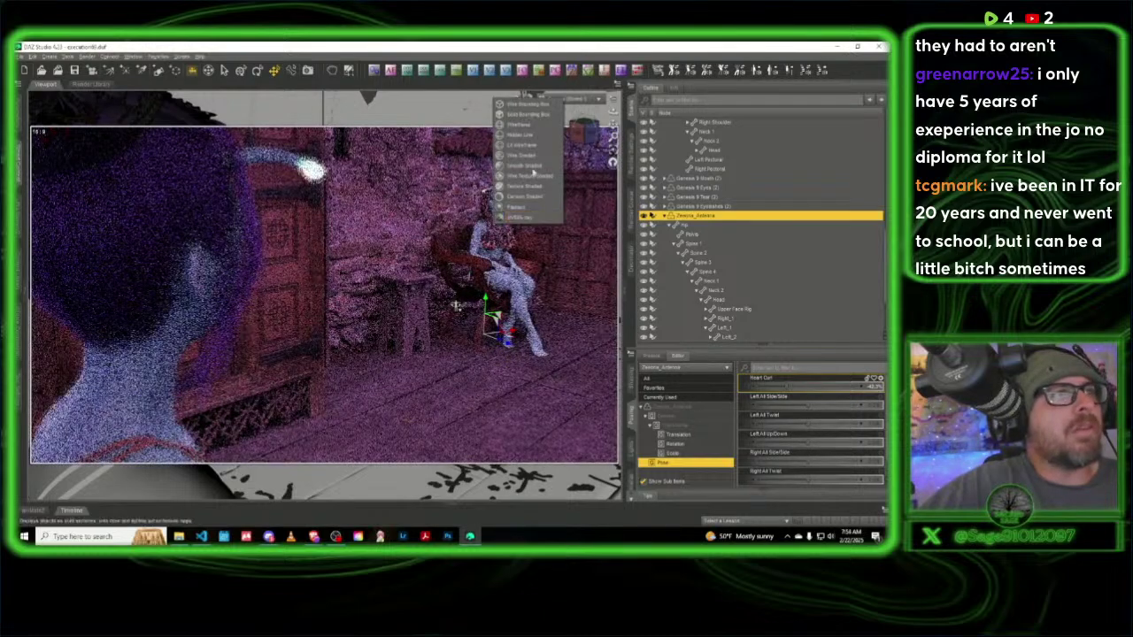
pyautogui.click(529, 186)
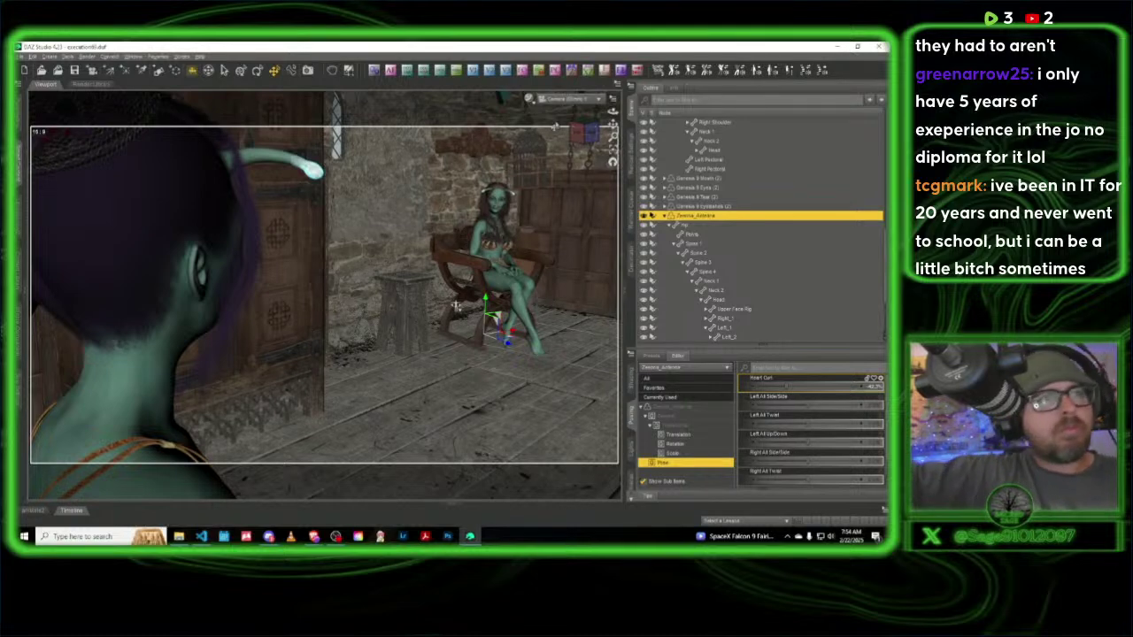
# Step: Select the second sphere light near the bed in the perspective view and bring it over to the seated woman
pyautogui.click(568, 99)
pyautogui.click(562, 180)
pyautogui.moveTo(584, 133); pyautogui.dragTo(586, 137)
pyautogui.click(89, 186)
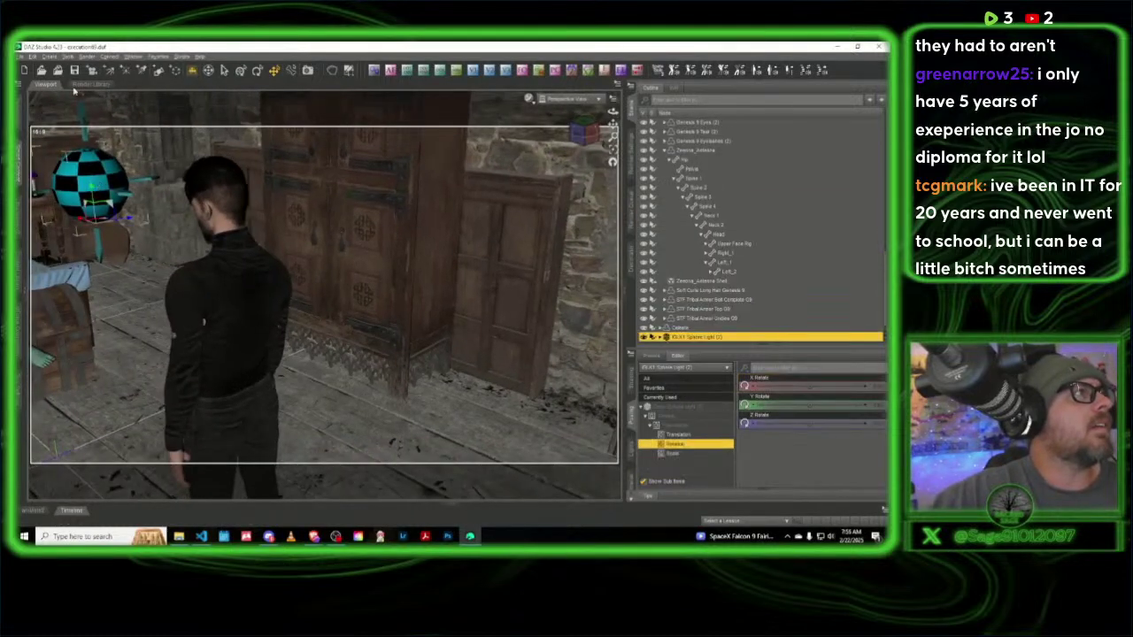
pyautogui.click(33, 55)
pyautogui.moveTo(51, 131)
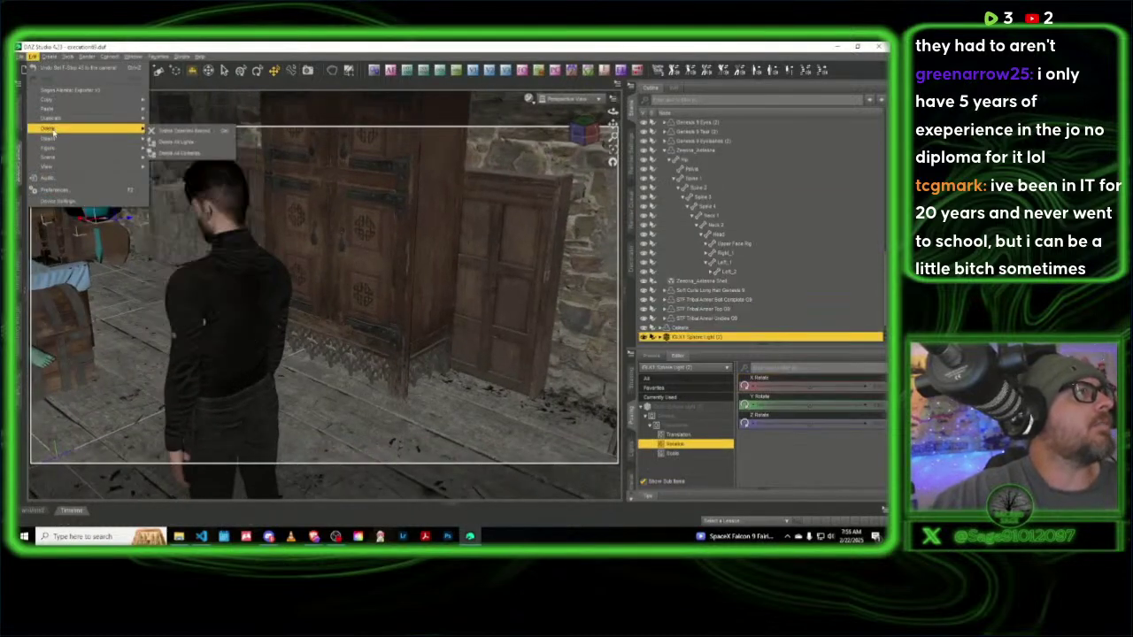
pyautogui.click(193, 133)
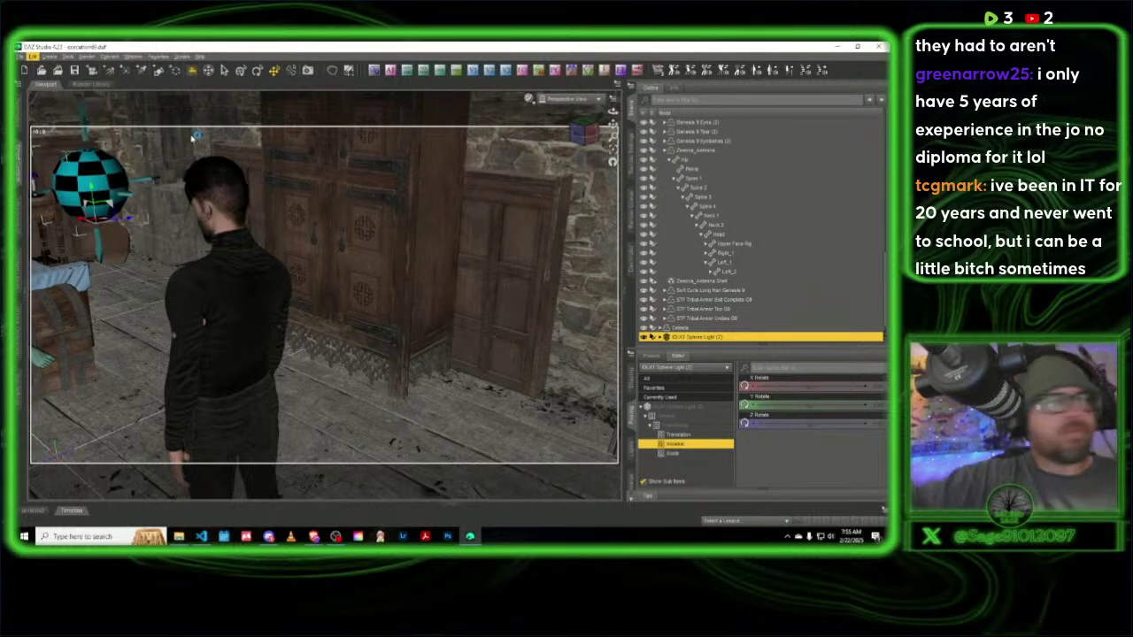
pyautogui.moveTo(106, 221); pyautogui.dragTo(586, 139)
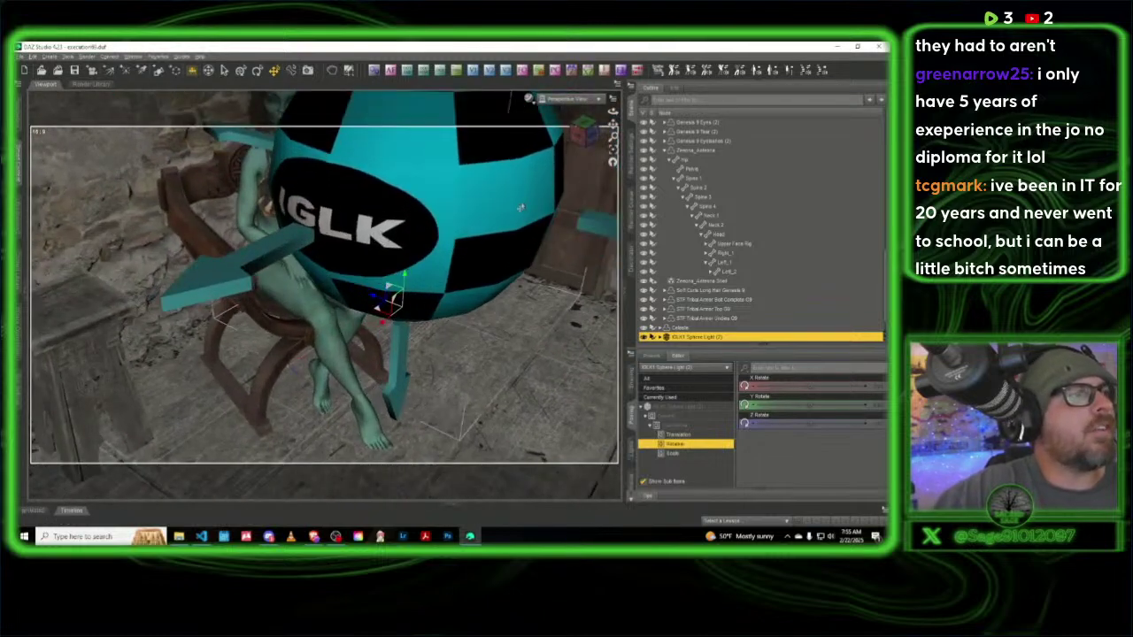
# Step: Place the sphere light beside the seated woman's chair, in front of the wooden door, and lower it slightly
pyautogui.moveTo(391, 300); pyautogui.dragTo(483, 187)
pyautogui.moveTo(483, 187); pyautogui.dragTo(472, 193, button='middle')
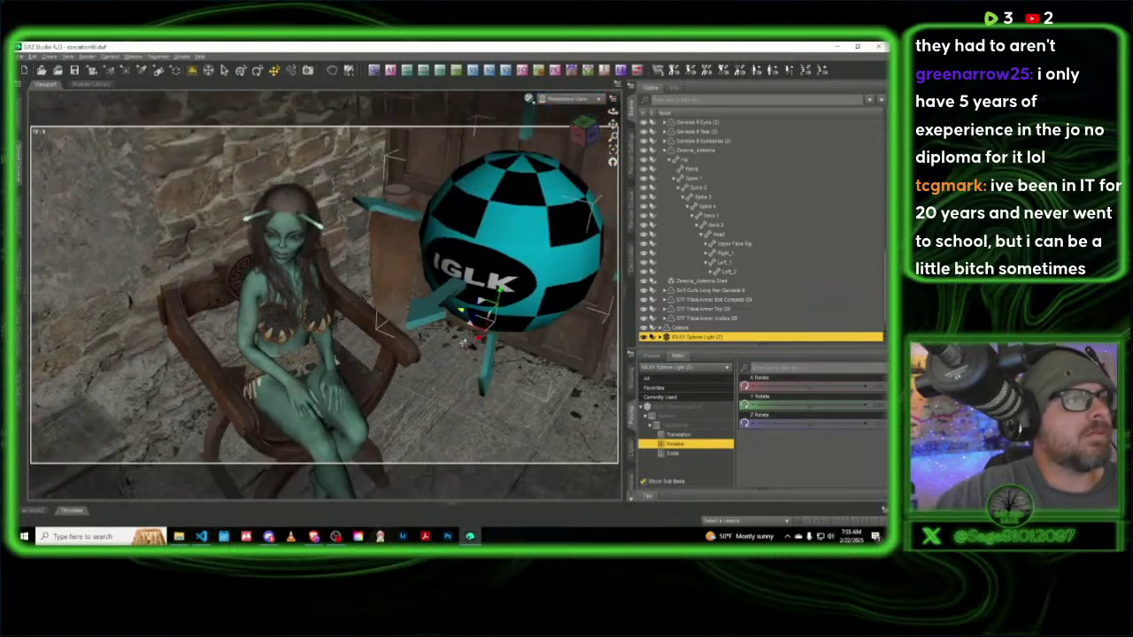
pyautogui.moveTo(469, 330); pyautogui.dragTo(530, 256)
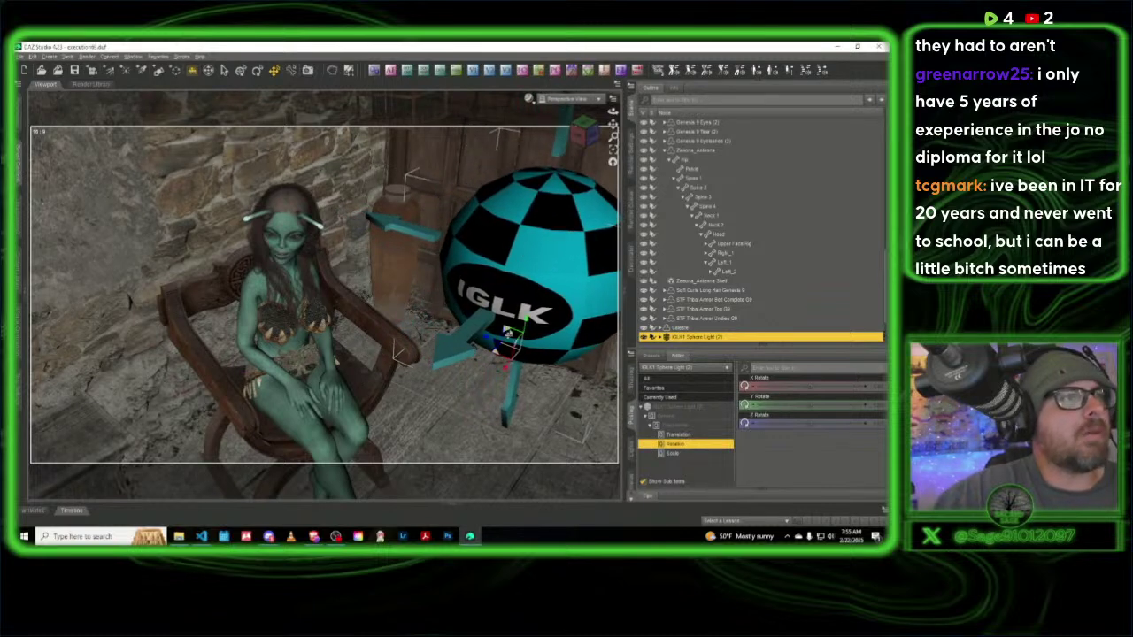
pyautogui.moveTo(524, 324); pyautogui.dragTo(523, 336)
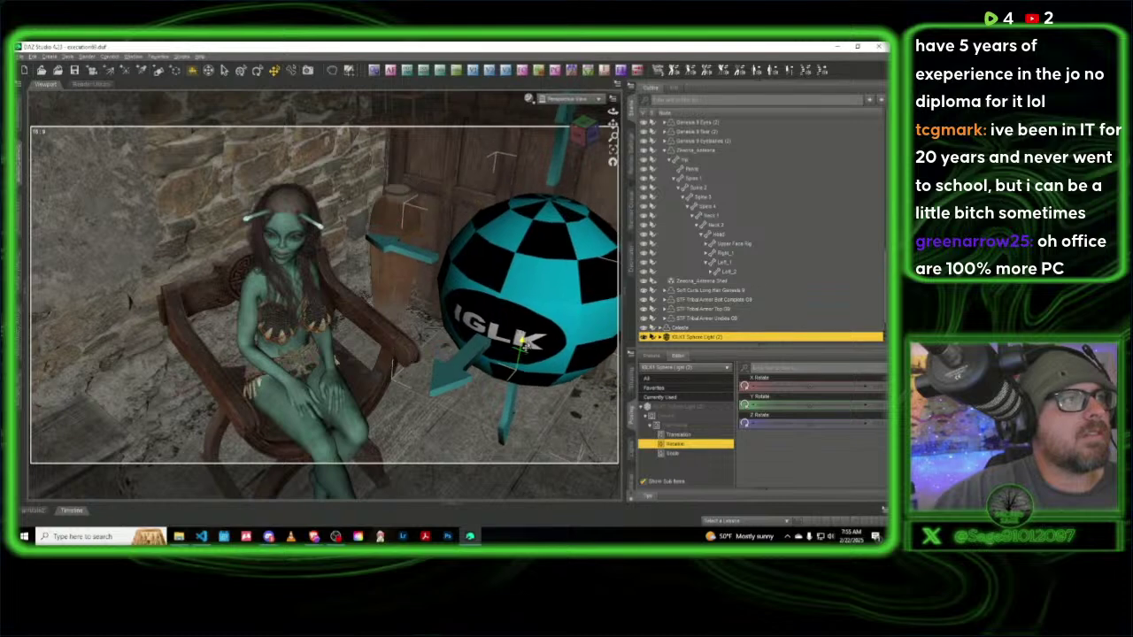
# Step: Preview the new light position in NVIDIA Iray through the 65 mm camera and return to Texture Shaded
pyautogui.click(568, 98)
pyautogui.click(572, 189)
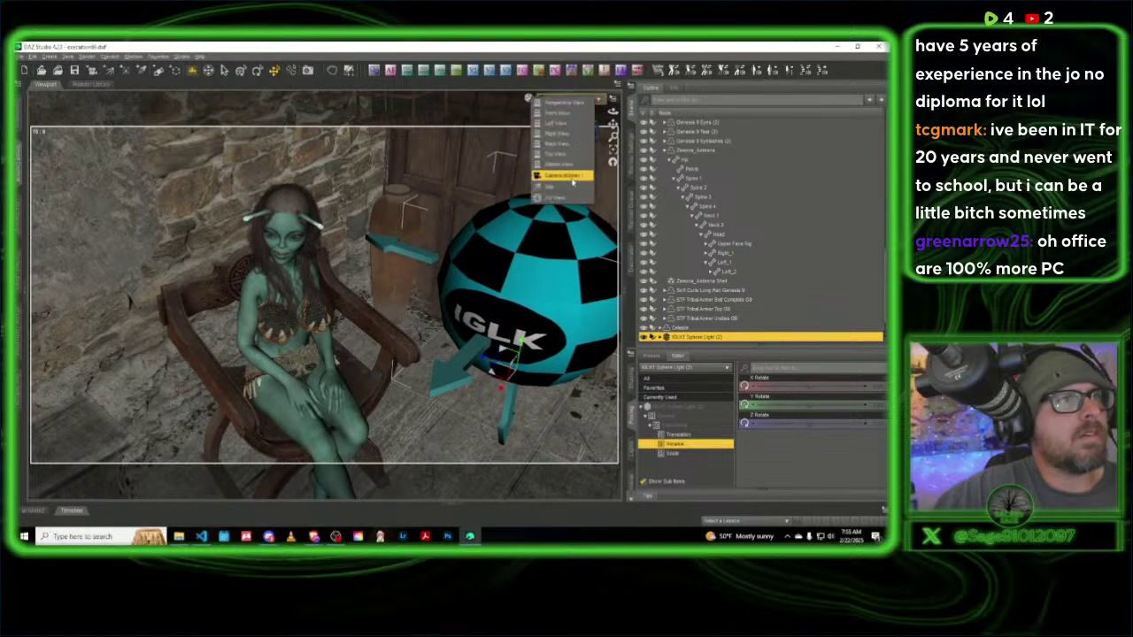
pyautogui.click(528, 98)
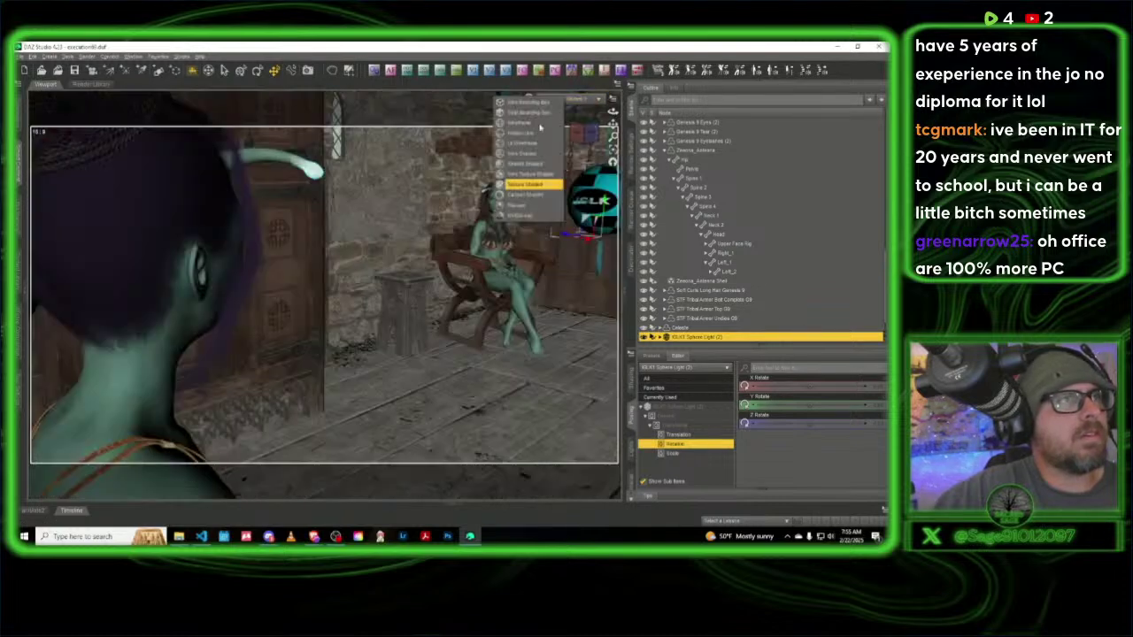
pyautogui.click(528, 215)
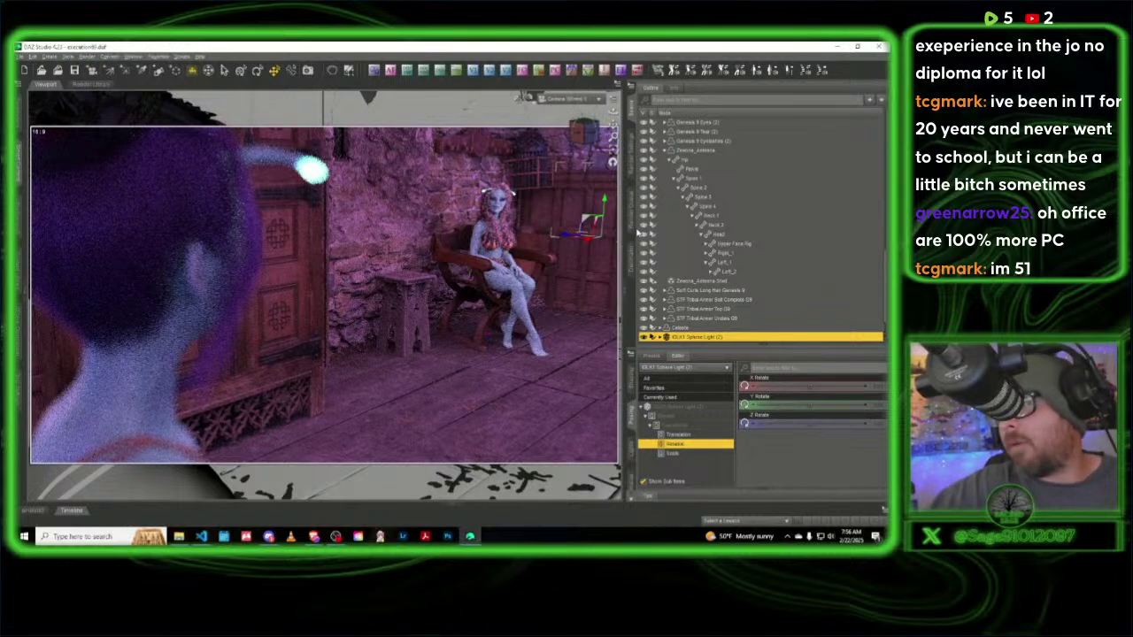
pyautogui.click(532, 102)
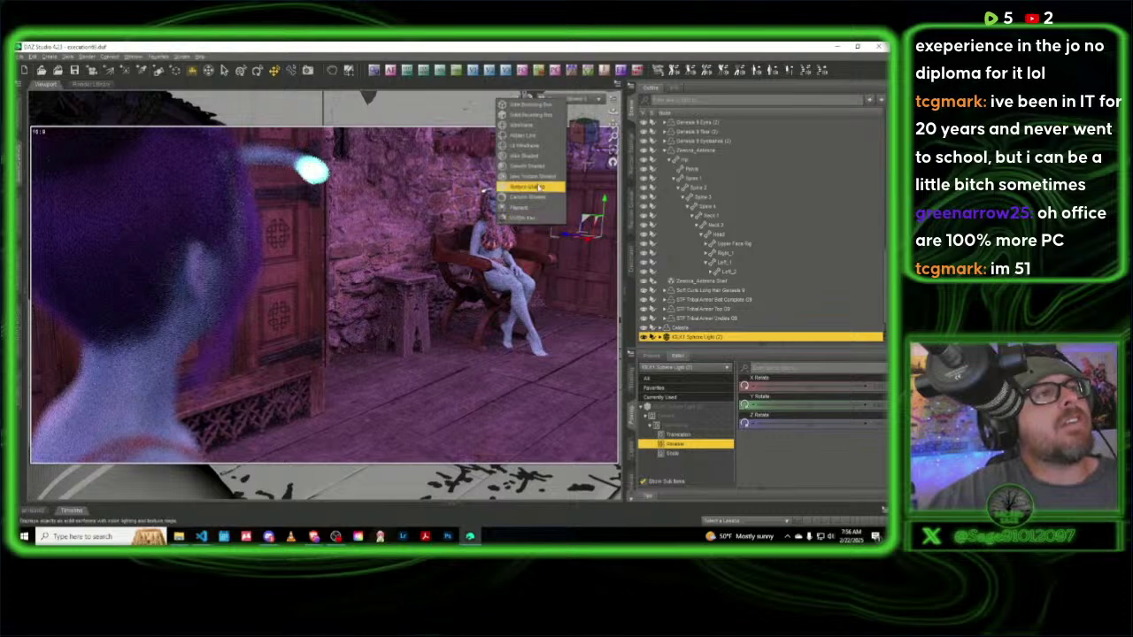
pyautogui.click(538, 188)
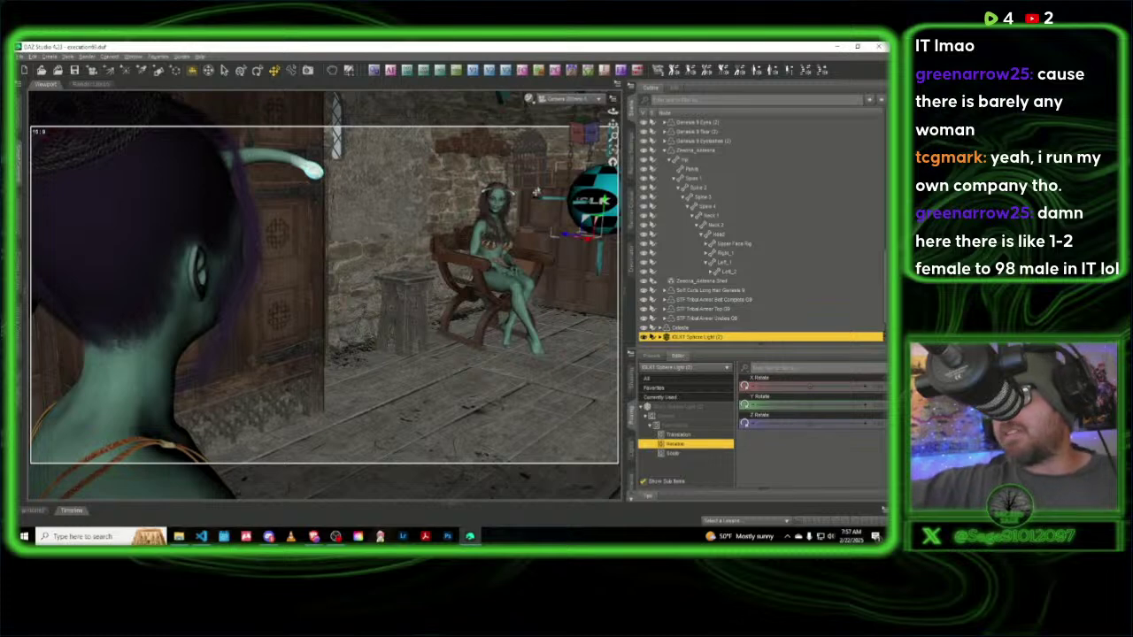
# Step: Check the sphere light's placement beside the seated woman in the Perspective View and return to the shot camera
pyautogui.click(571, 101)
pyautogui.click(572, 107)
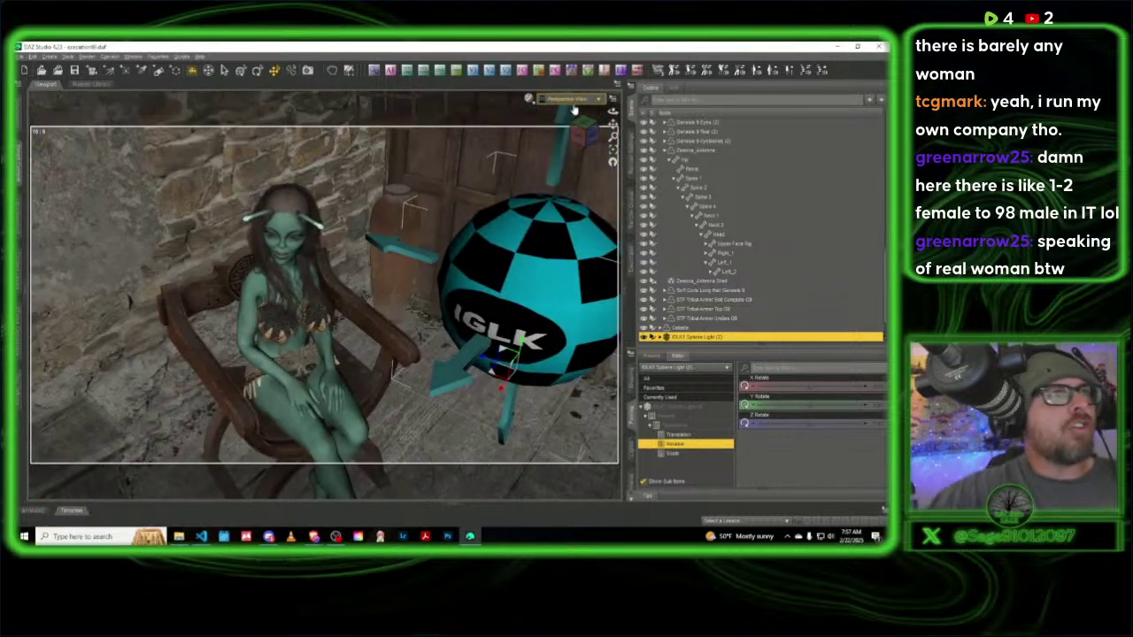
pyautogui.moveTo(584, 135); pyautogui.dragTo(584, 139)
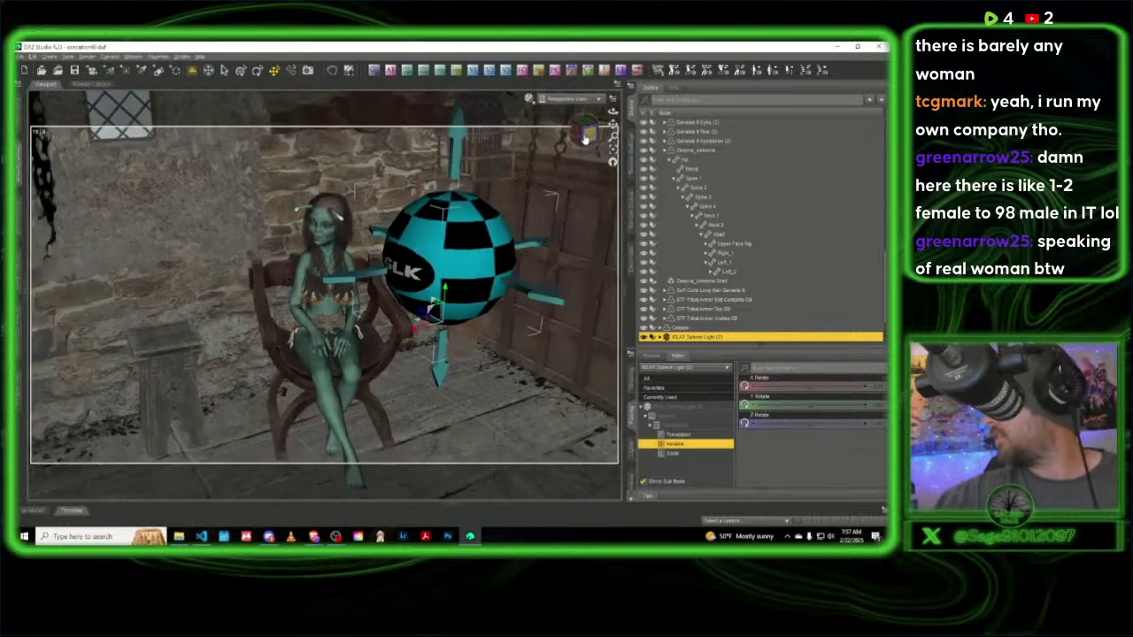
pyautogui.click(574, 99)
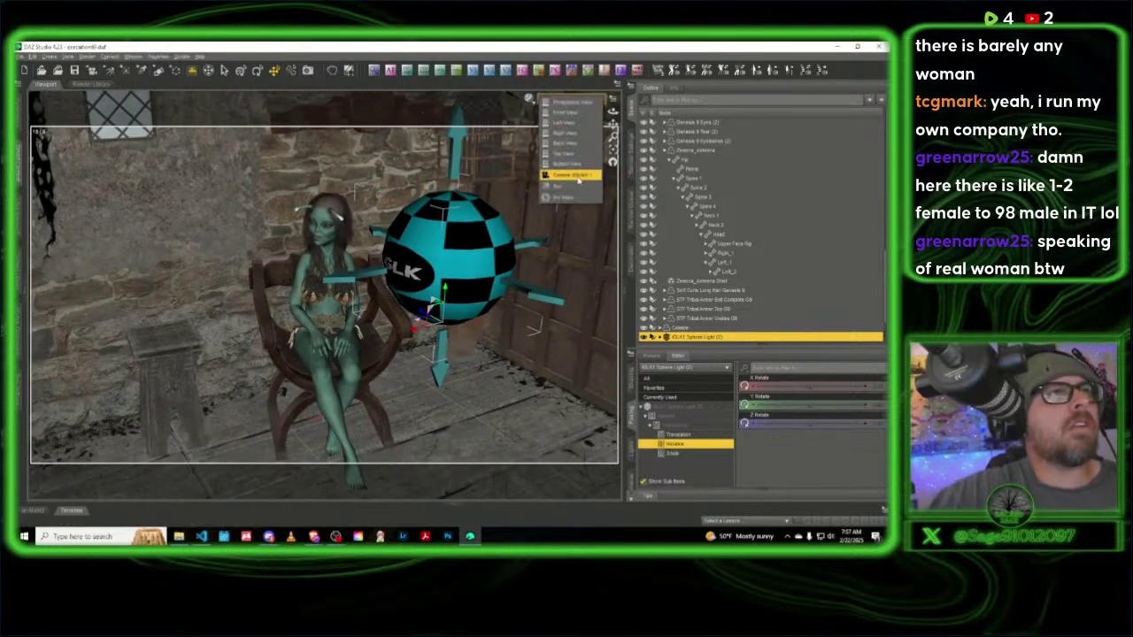
pyautogui.click(577, 176)
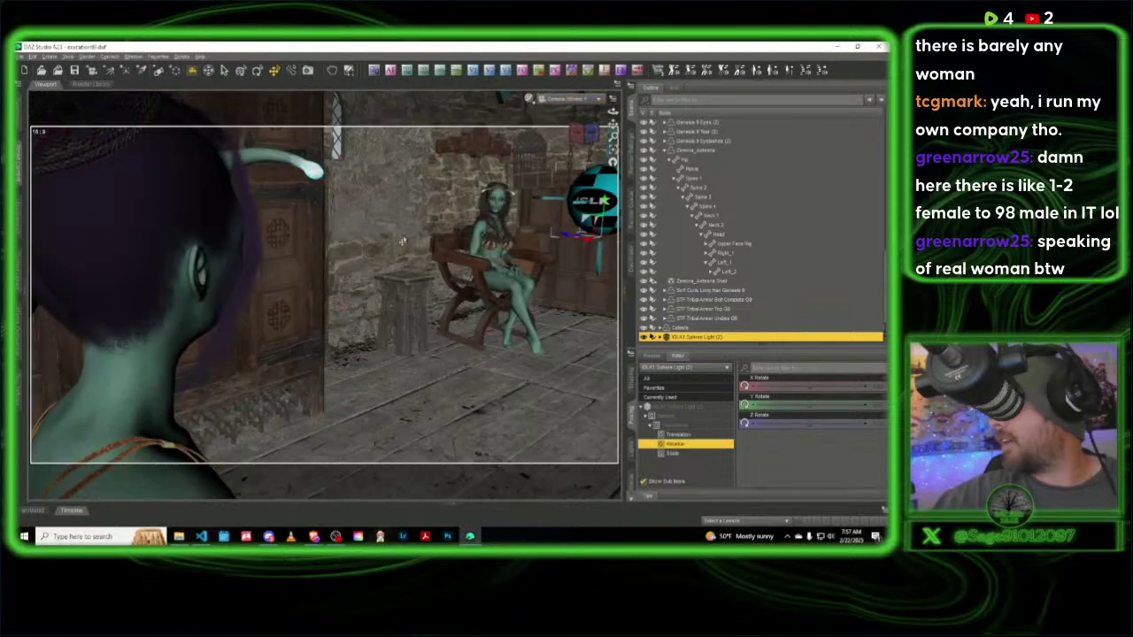
# Step: Save the scene as a new file named execution70 in the execution folder
pyautogui.click(21, 57)
pyautogui.moveTo(53, 119)
pyautogui.click(151, 120)
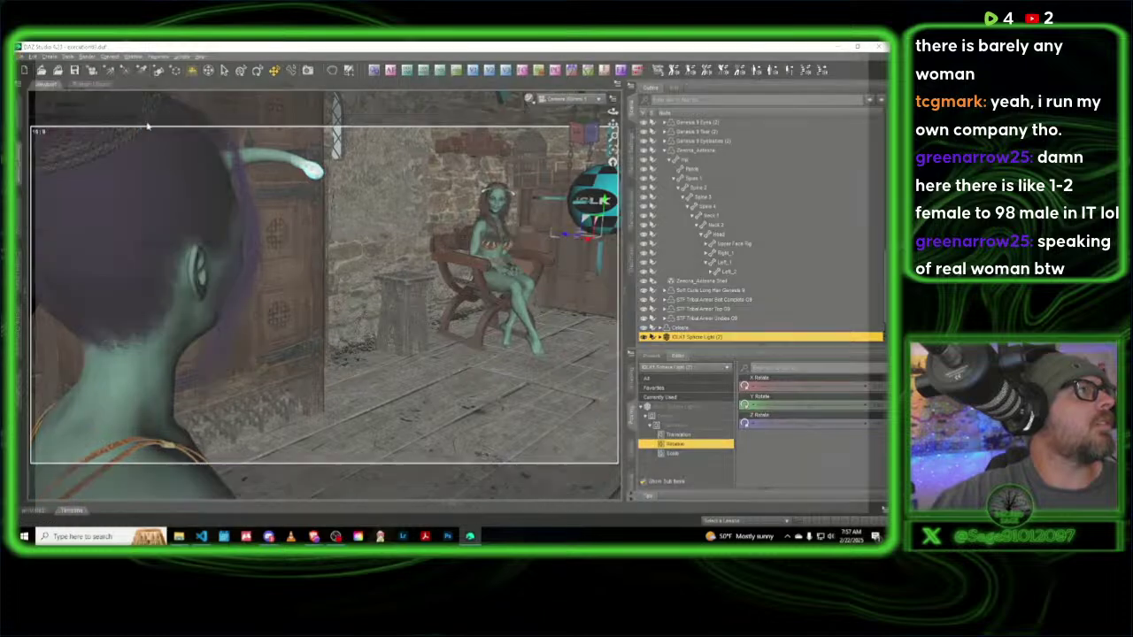
pyautogui.scroll(-10, 298, 381)
pyautogui.click(158, 453)
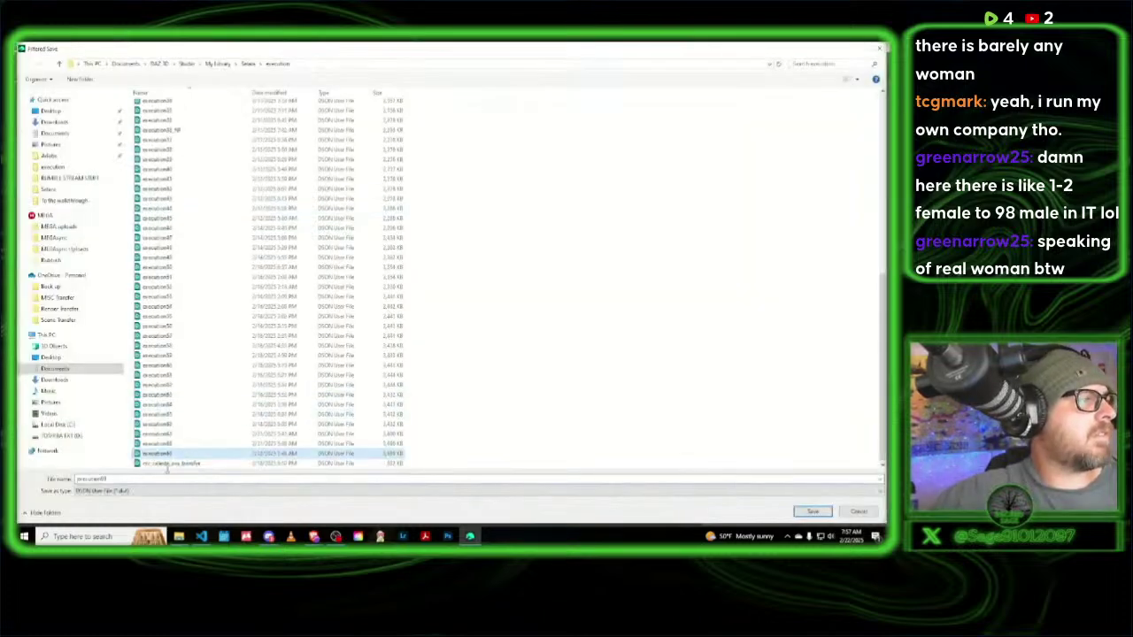
pyautogui.click(135, 478)
pyautogui.press('BackSpace')
pyautogui.press('BackSpace')
pyautogui.write('70')
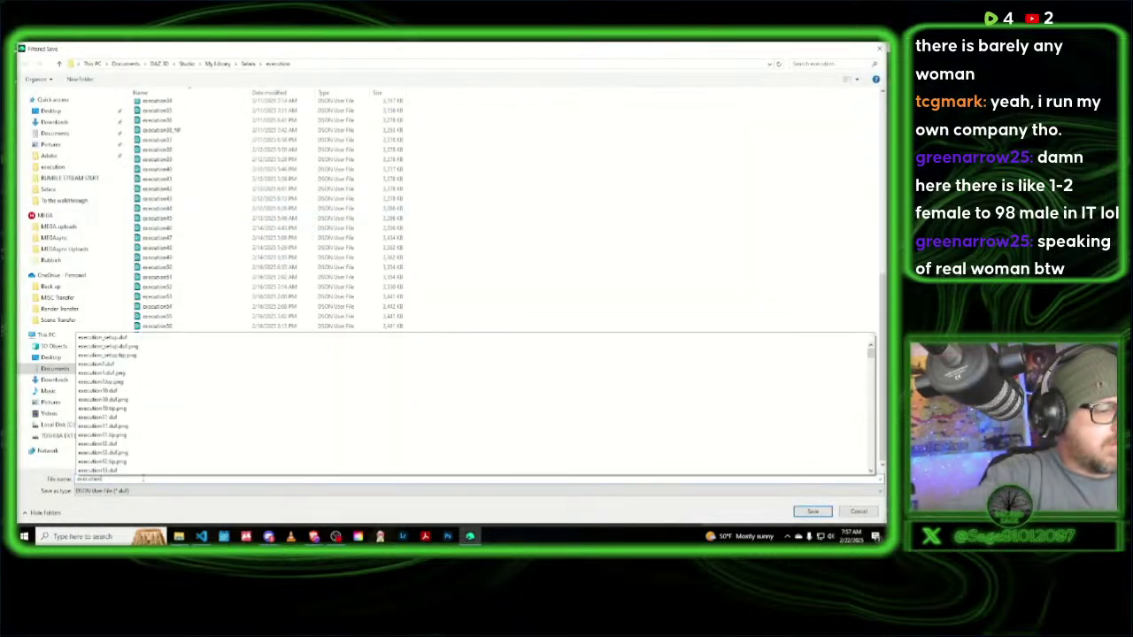
pyautogui.click(812, 511)
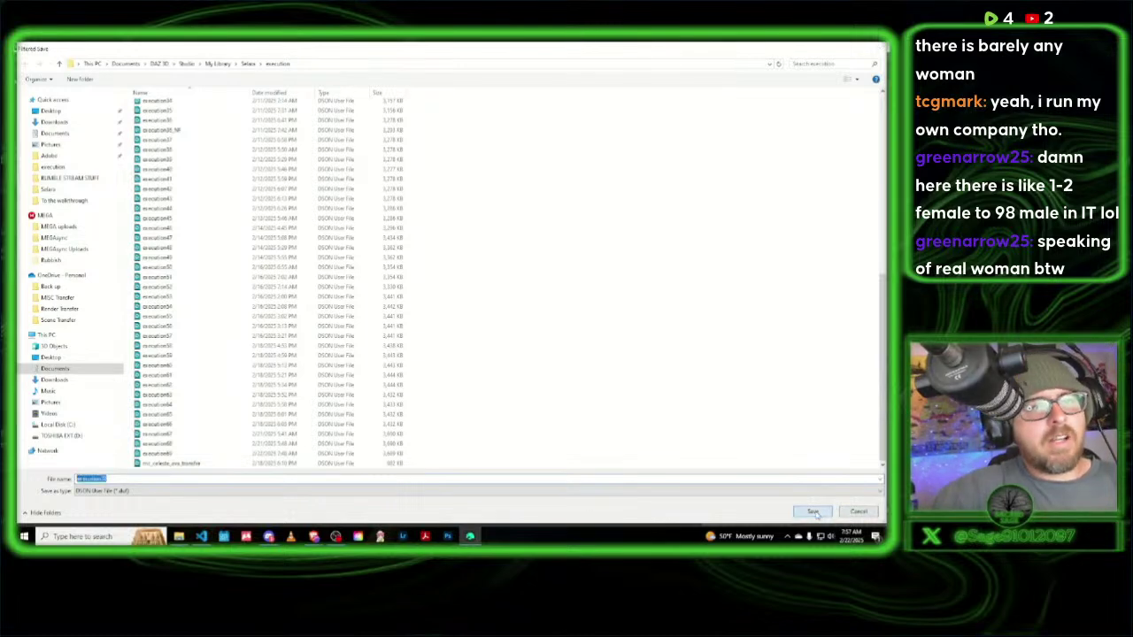
pyautogui.click(337, 277)
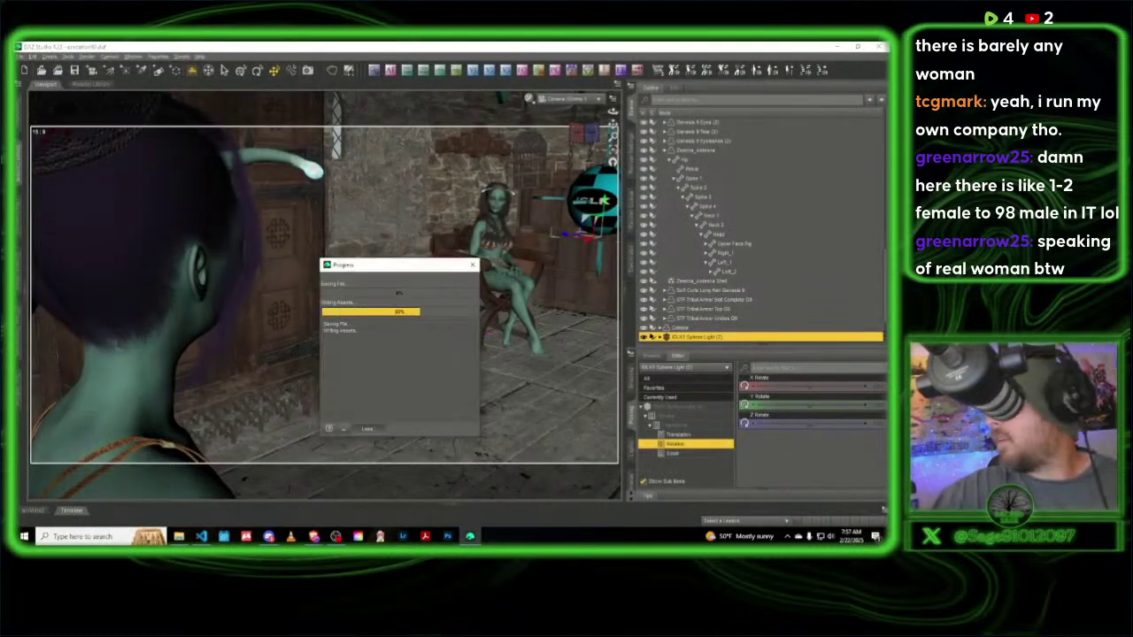
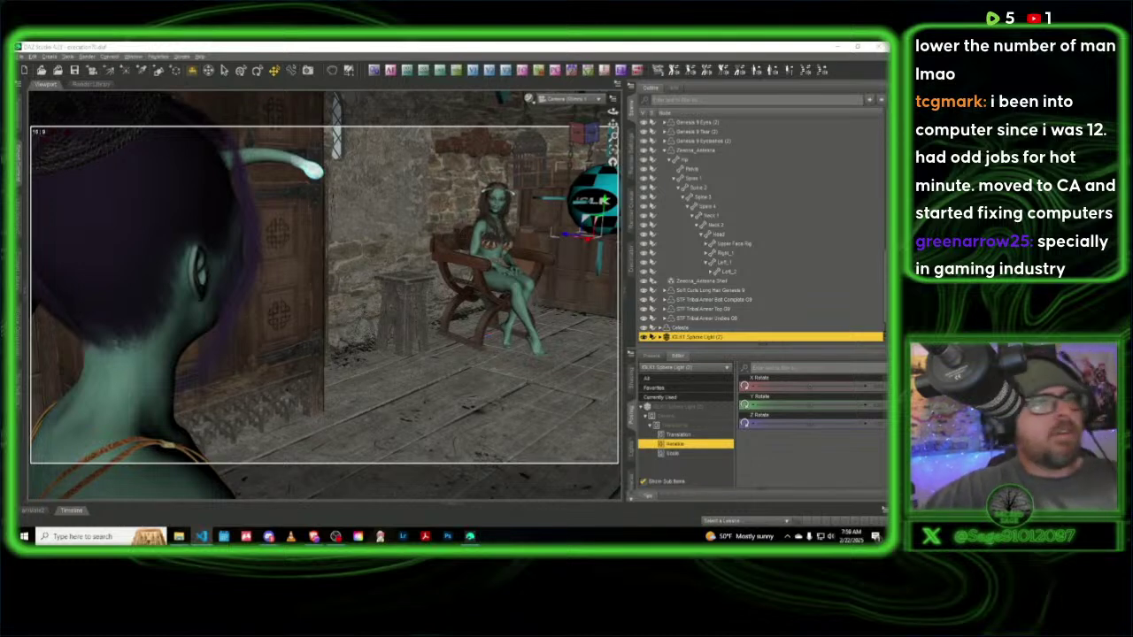
# Step: Select the purple-haired woman in the Perspective View and zero her Sad Crying and Sad Concerned expression dials
pyautogui.click(571, 99)
pyautogui.click(566, 115)
pyautogui.moveTo(589, 134); pyautogui.dragTo(587, 135)
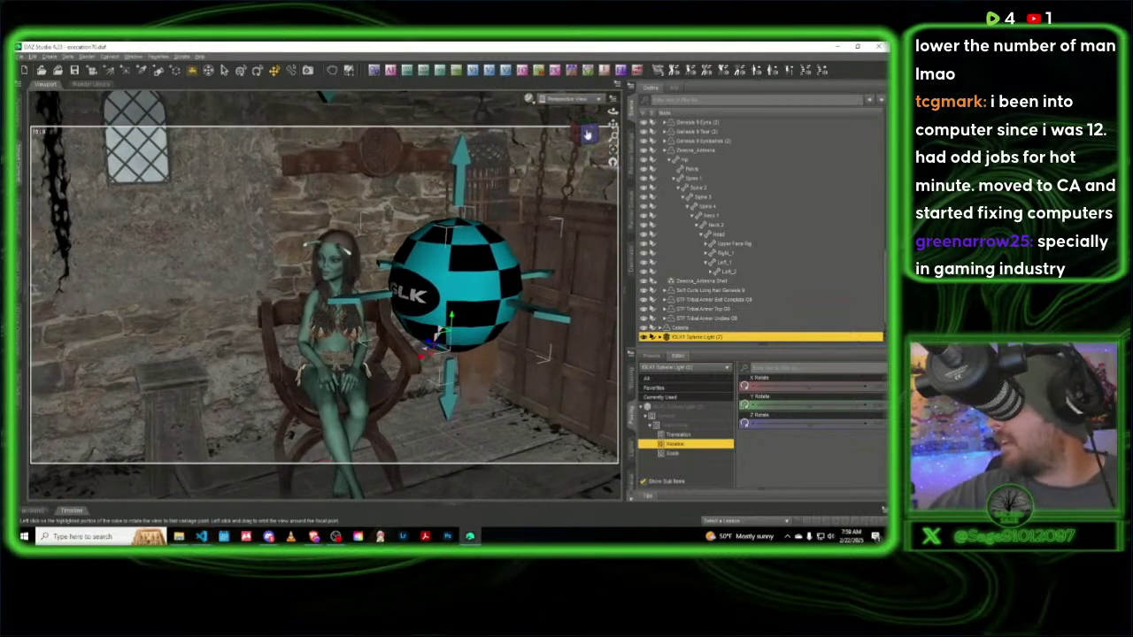
pyautogui.scroll(10, 587, 134)
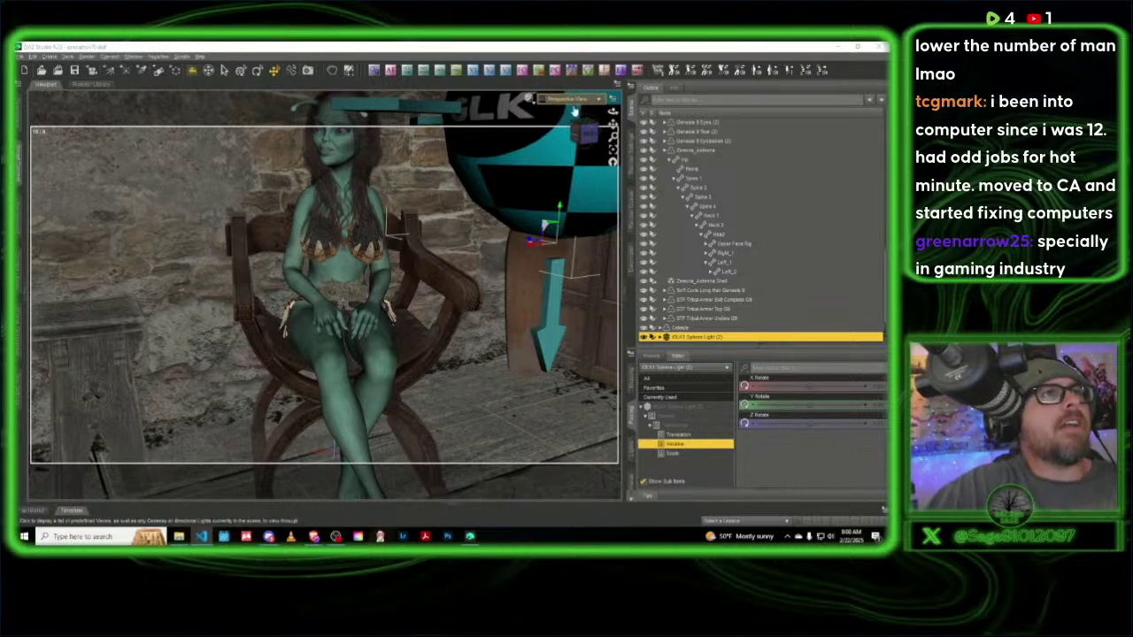
pyautogui.moveTo(586, 135); pyautogui.dragTo(609, 132)
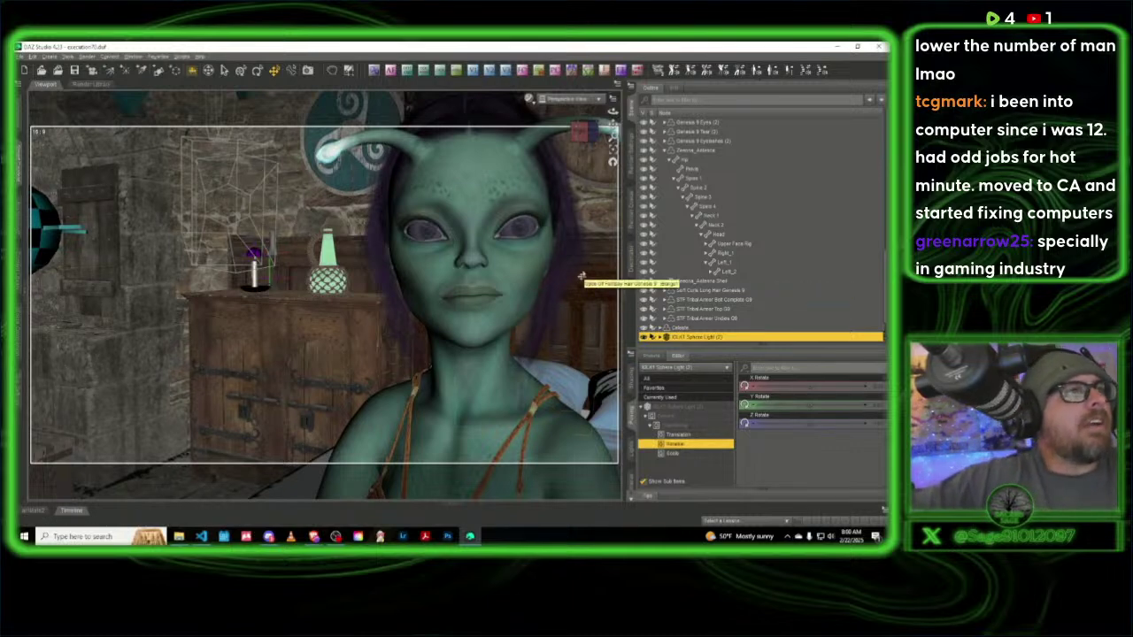
pyautogui.click(478, 270)
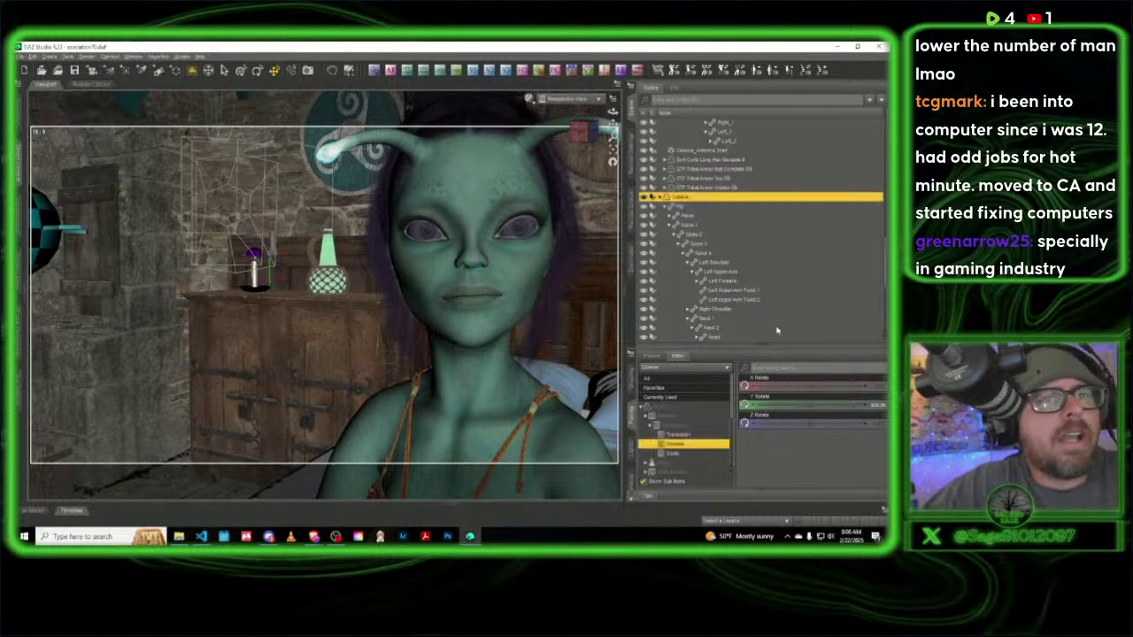
pyautogui.click(669, 397)
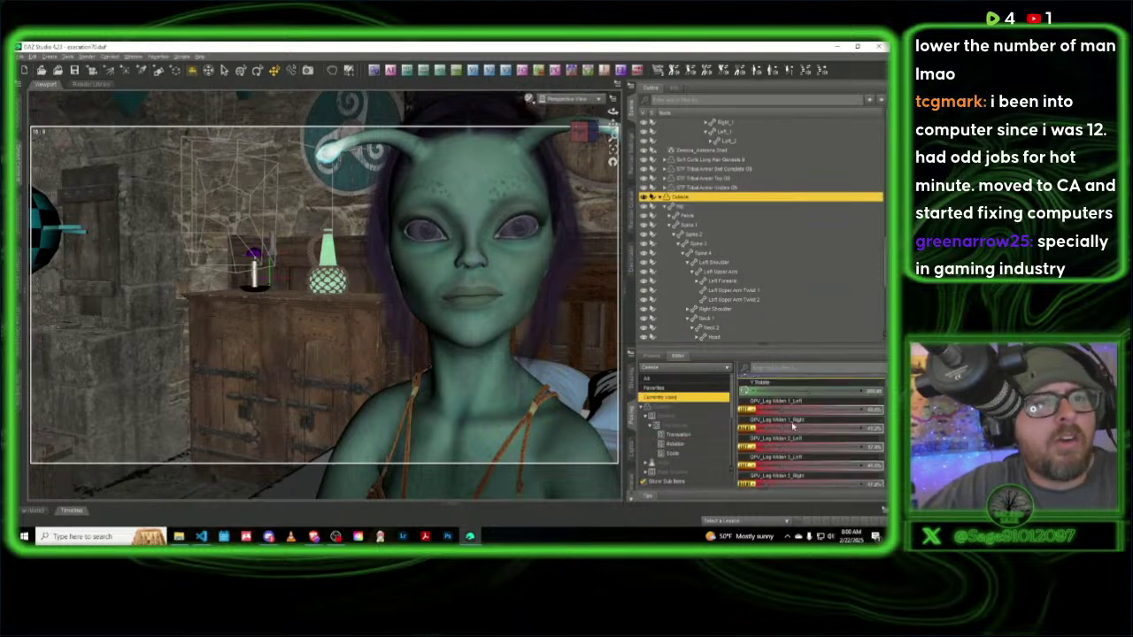
pyautogui.scroll(-8, 794, 425)
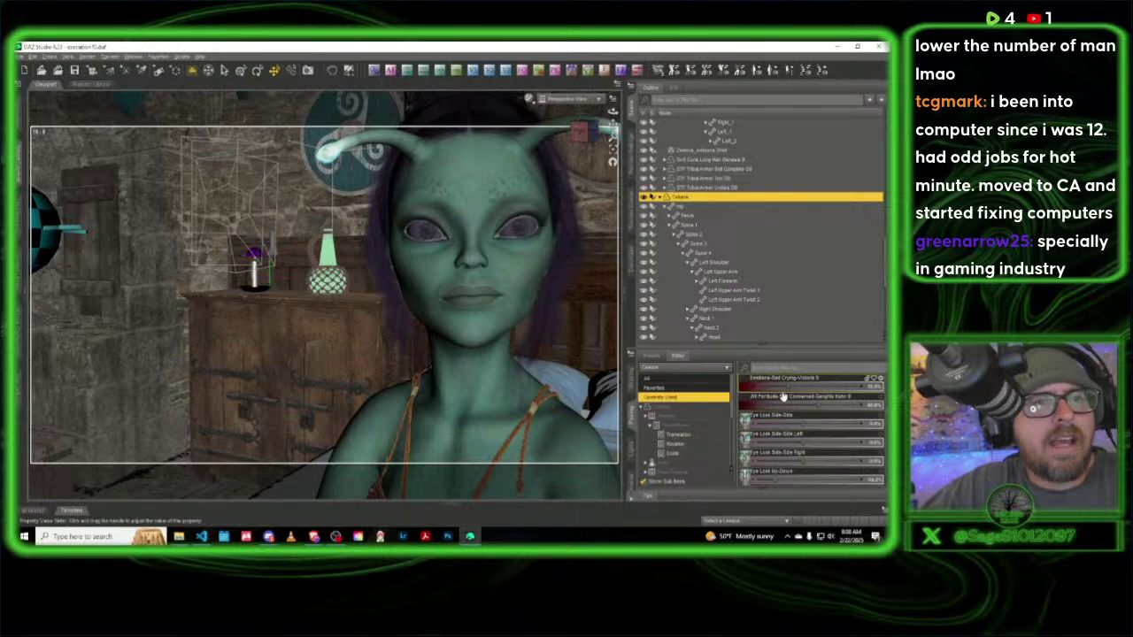
pyautogui.moveTo(819, 405); pyautogui.dragTo(746, 377)
# Step: Filter her Pose Controls for "serious" and dial in the PTF HT Serious and JW Troll Faces Serious expressions
pyautogui.click(761, 368)
pyautogui.write('smile')
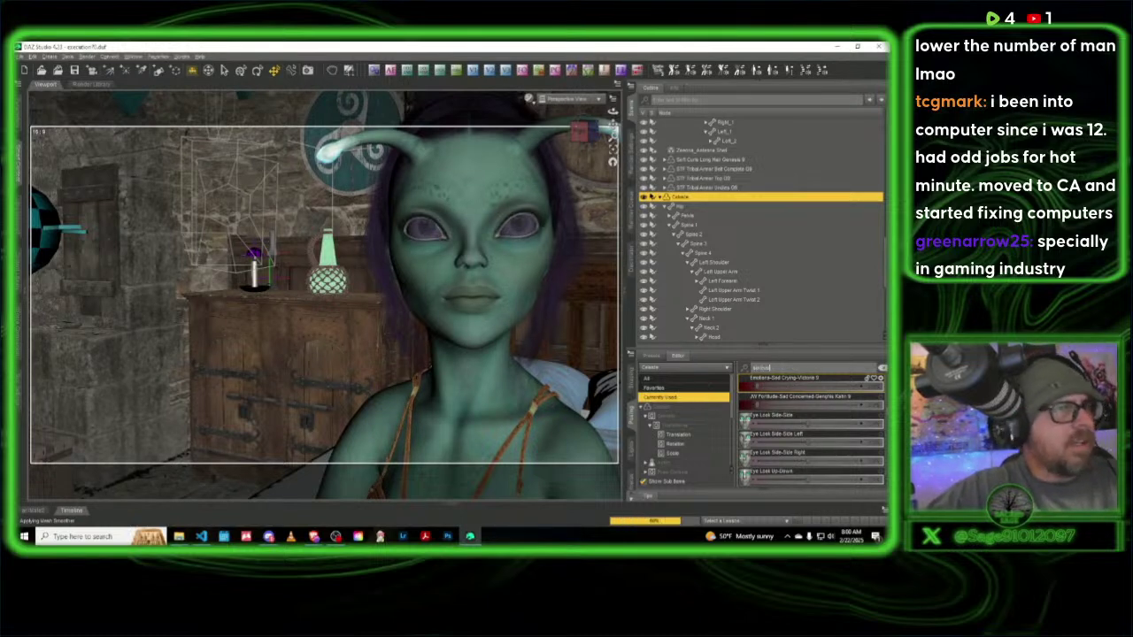
pyautogui.write('oth')
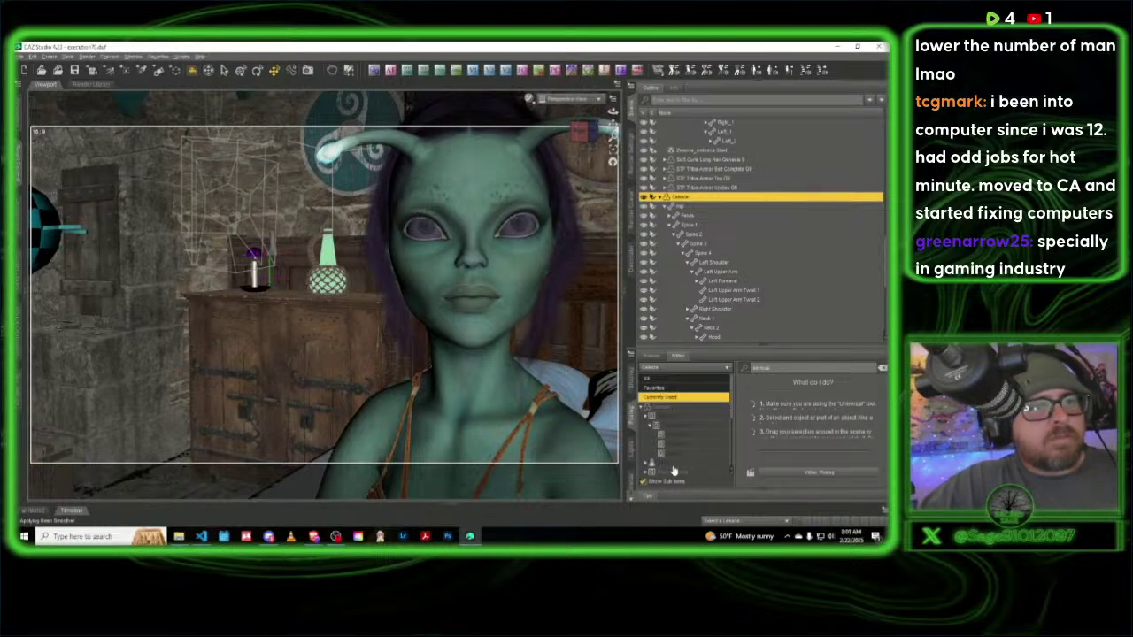
pyautogui.click(674, 472)
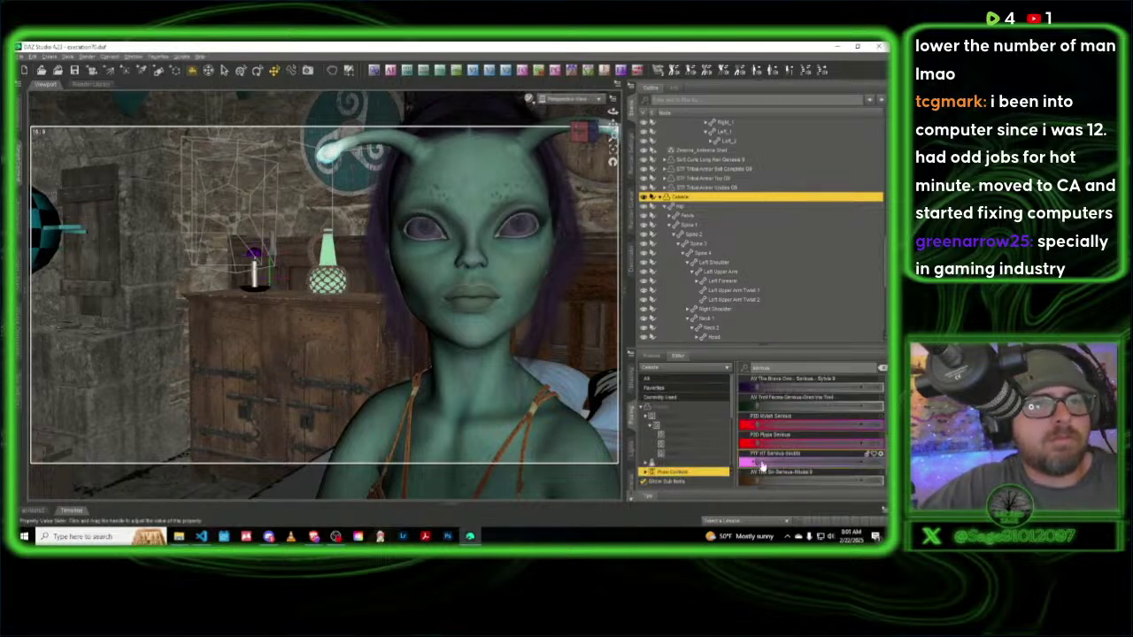
pyautogui.moveTo(761, 461); pyautogui.dragTo(821, 462)
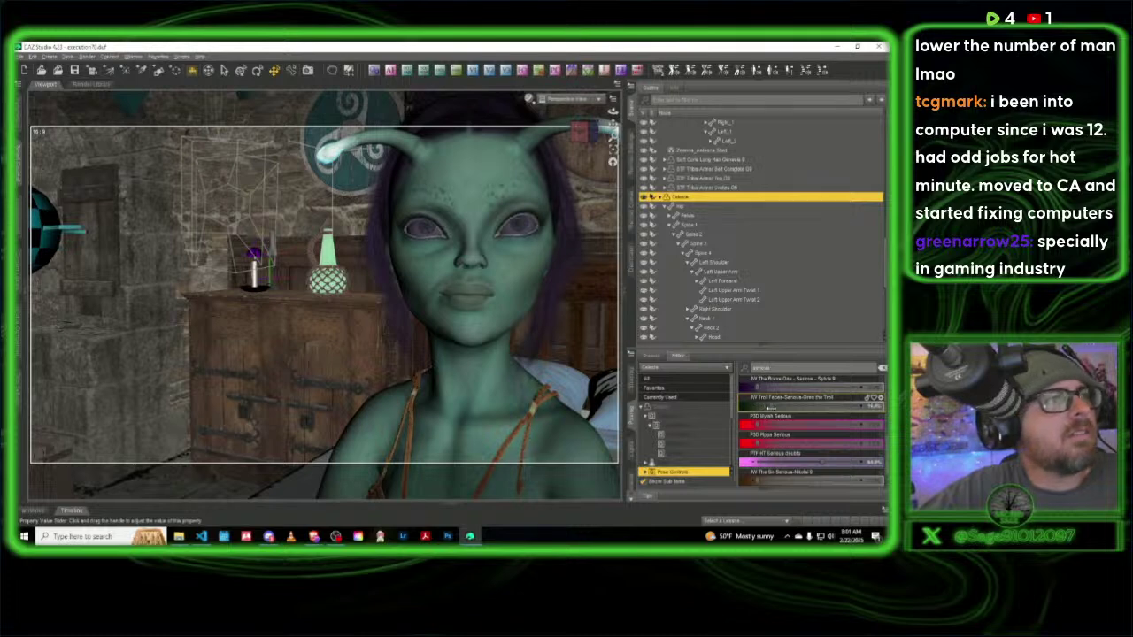
pyautogui.moveTo(770, 408); pyautogui.dragTo(772, 408)
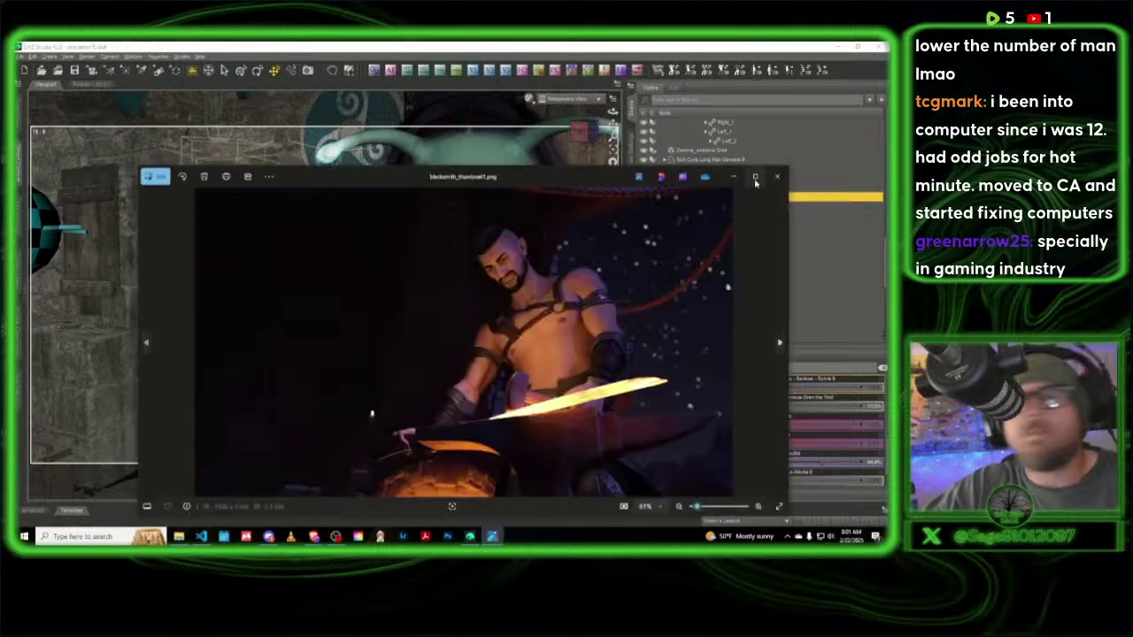
# Step: Review the blacksmith thumbnail renders one after another in the maximized image viewer and close it
pyautogui.click(755, 178)
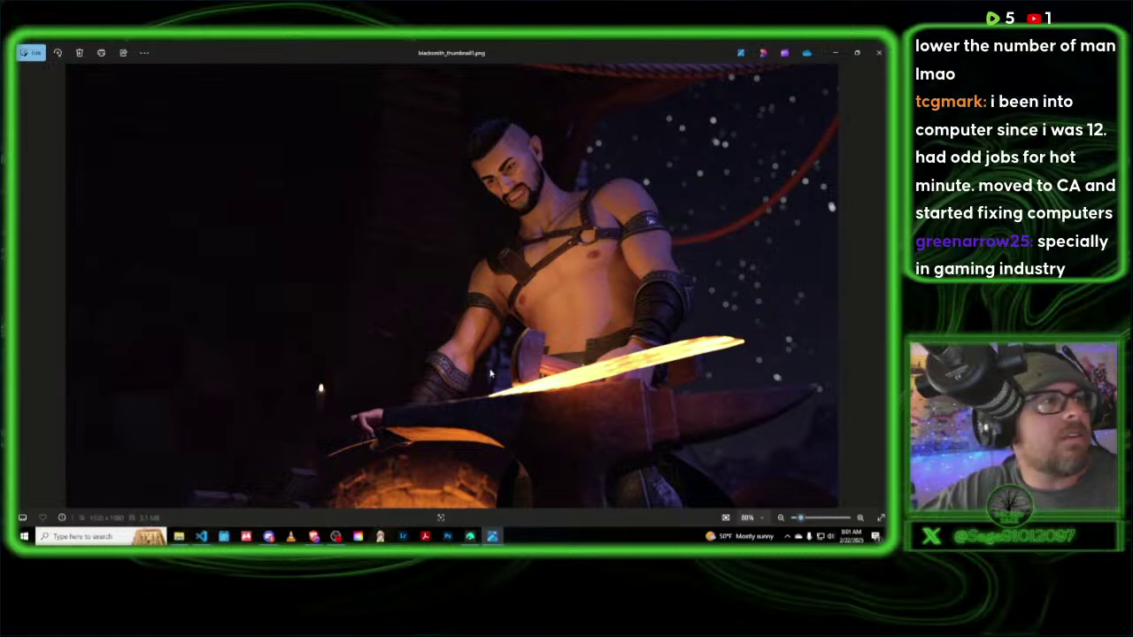
pyautogui.click(882, 288)
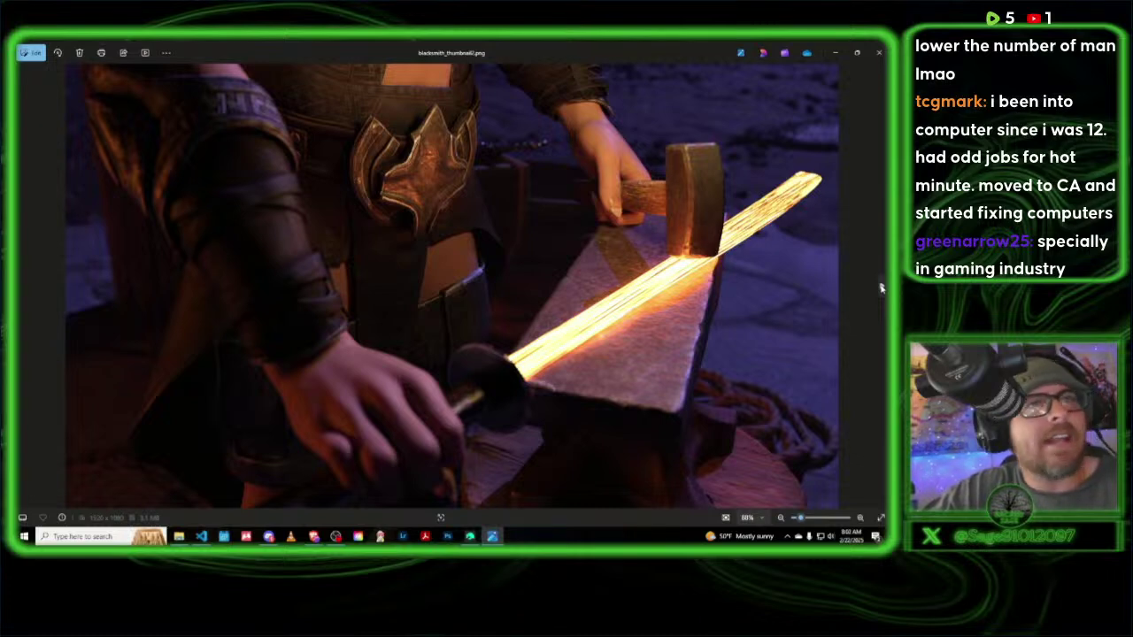
pyautogui.click(836, 509)
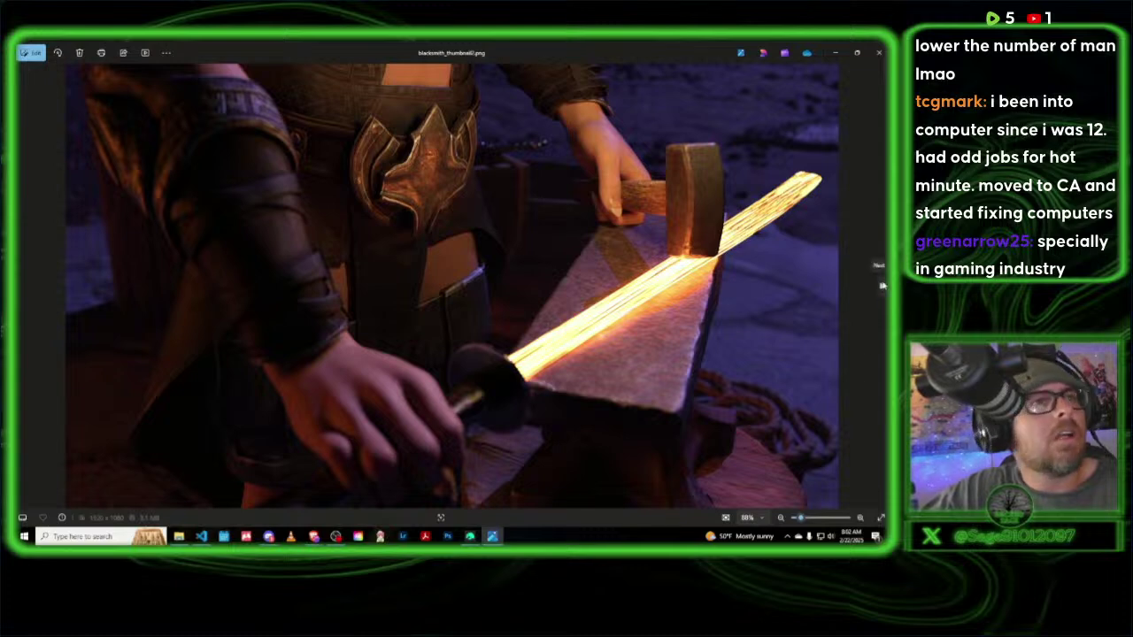
pyautogui.click(882, 285)
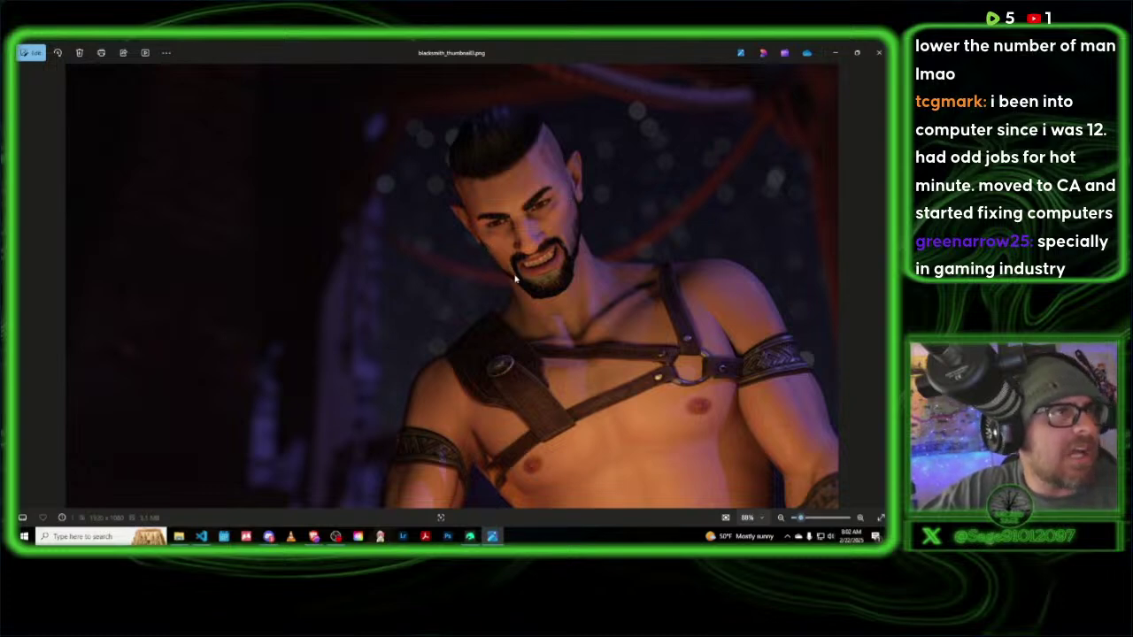
pyautogui.click(881, 288)
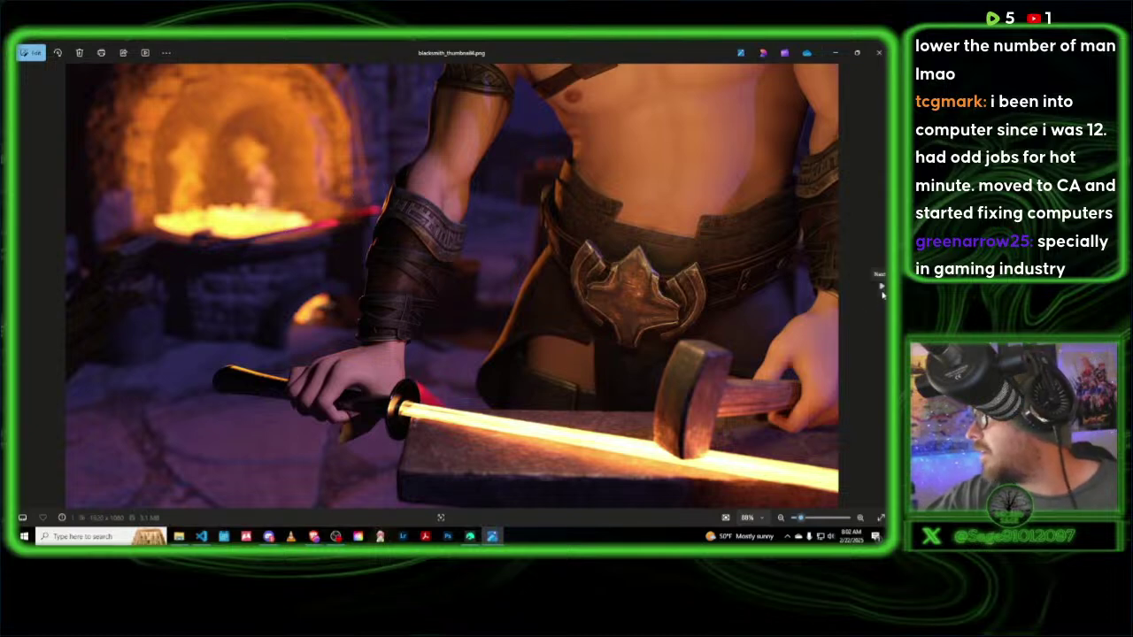
pyautogui.click(881, 290)
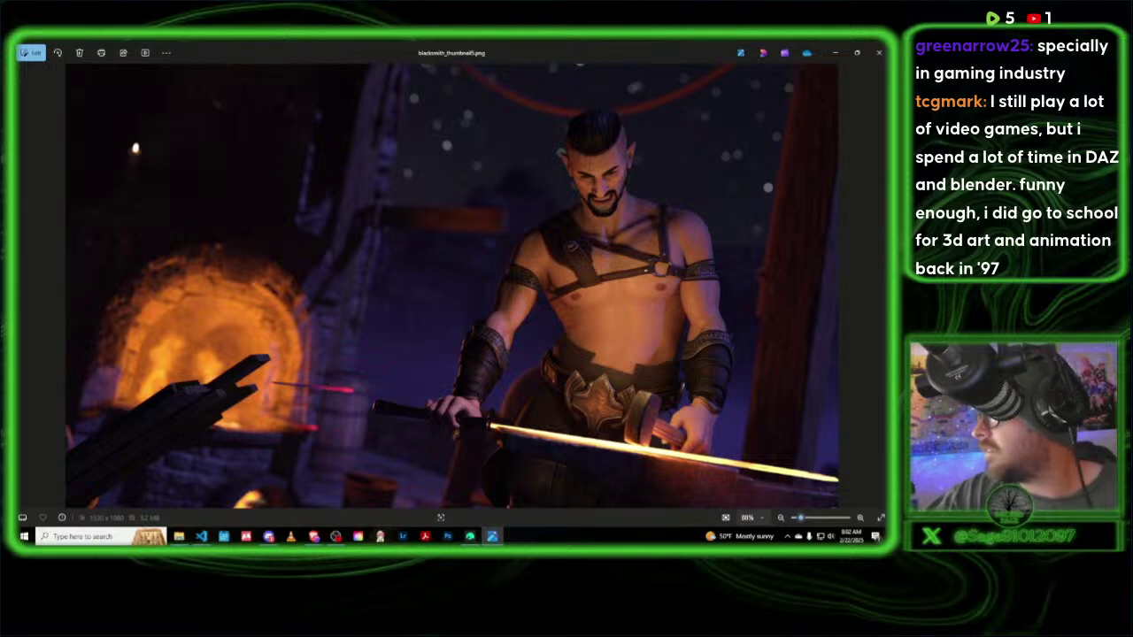
pyautogui.click(882, 291)
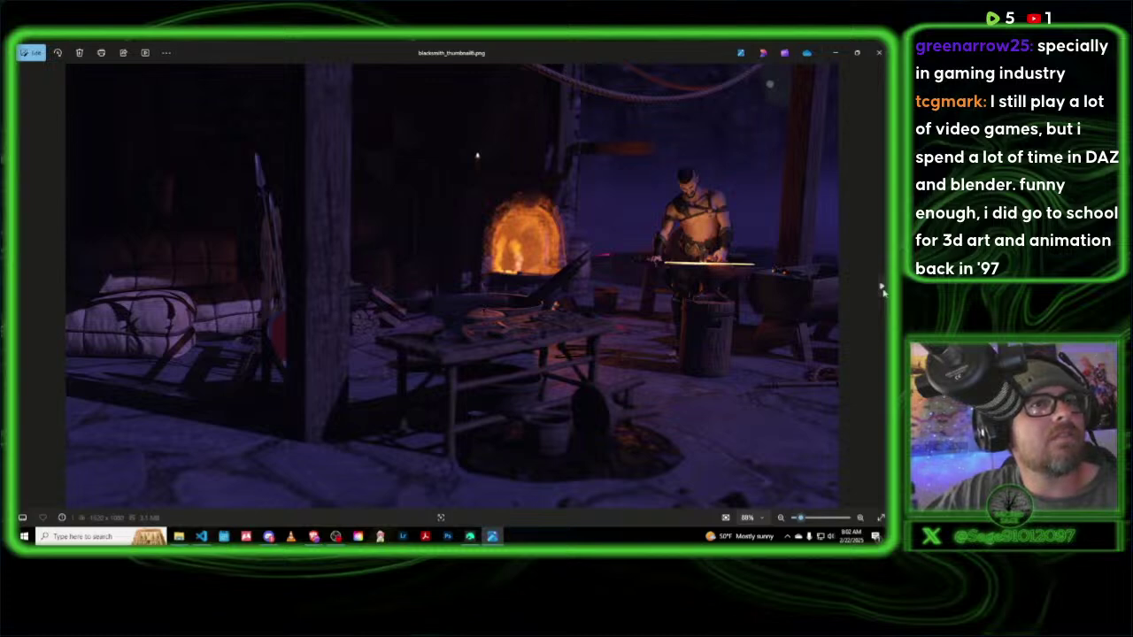
pyautogui.click(882, 290)
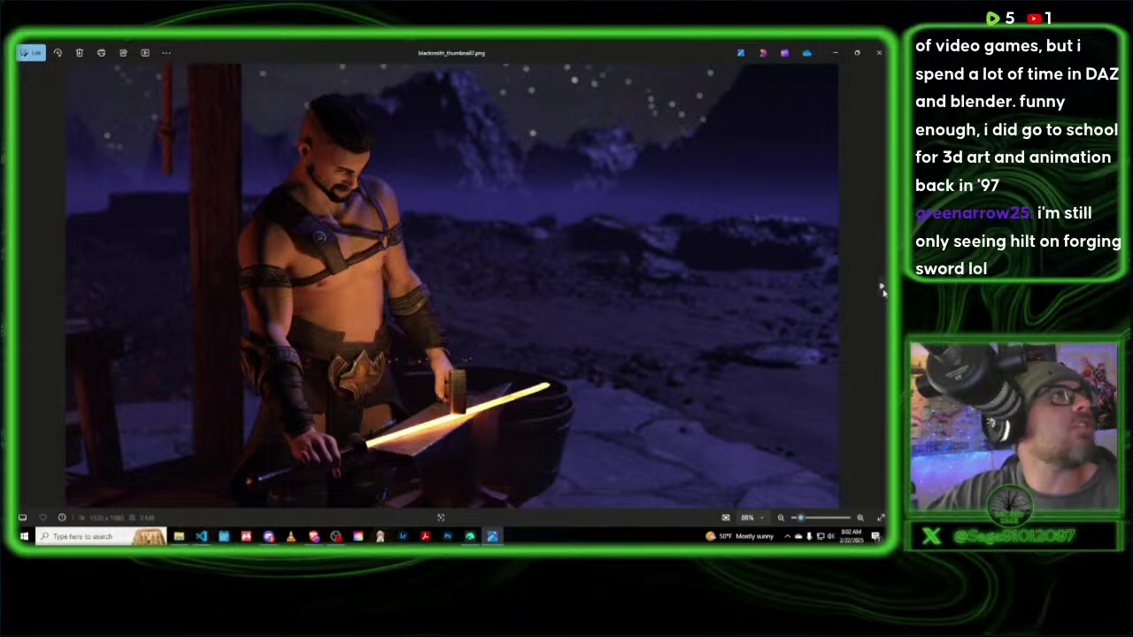
pyautogui.click(883, 290)
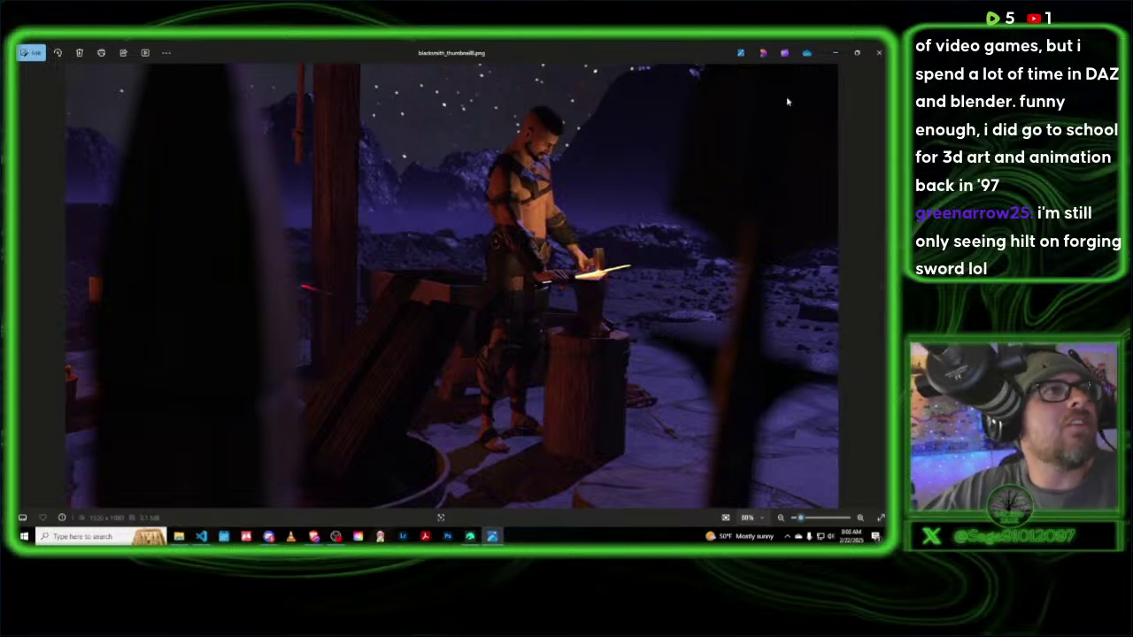
pyautogui.click(879, 52)
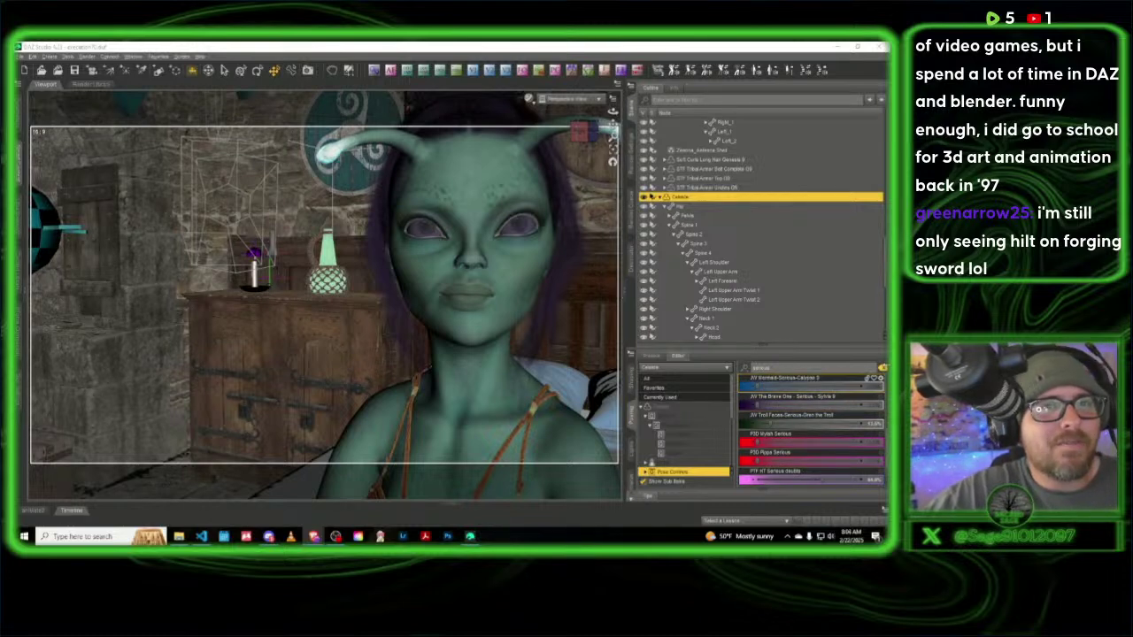
# Step: Clear the "serious" filter and part the purple-haired woman's lips with the Jaw Open dial of the Cheek and Jaw group
pyautogui.click(881, 368)
pyautogui.scroll(-5, 675, 444)
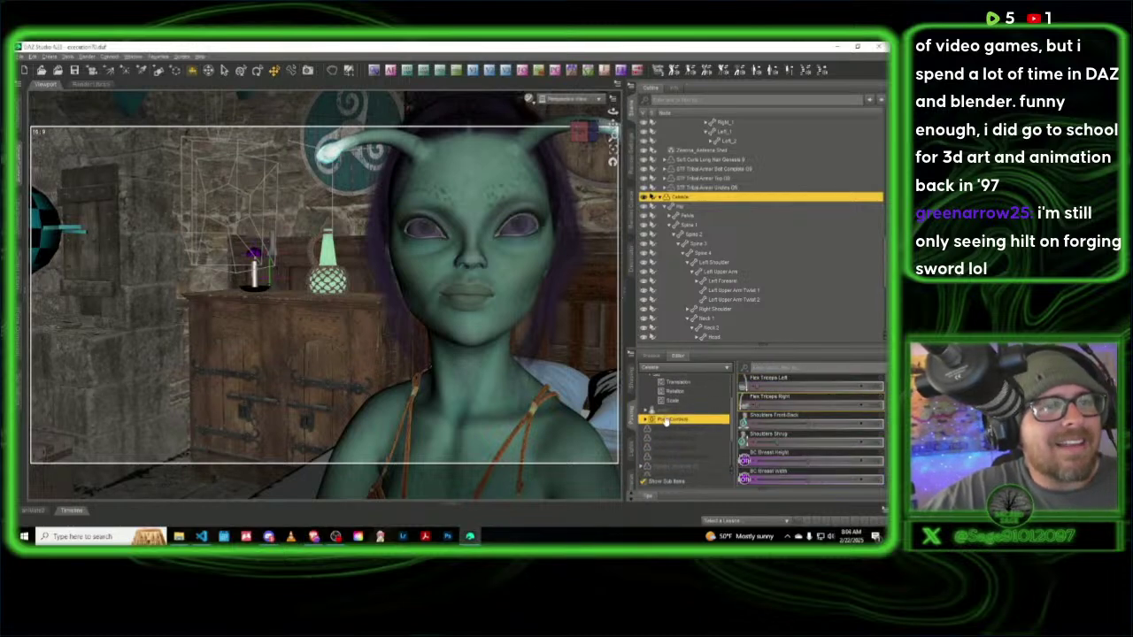
pyautogui.click(666, 411)
pyautogui.doubleClick(666, 413)
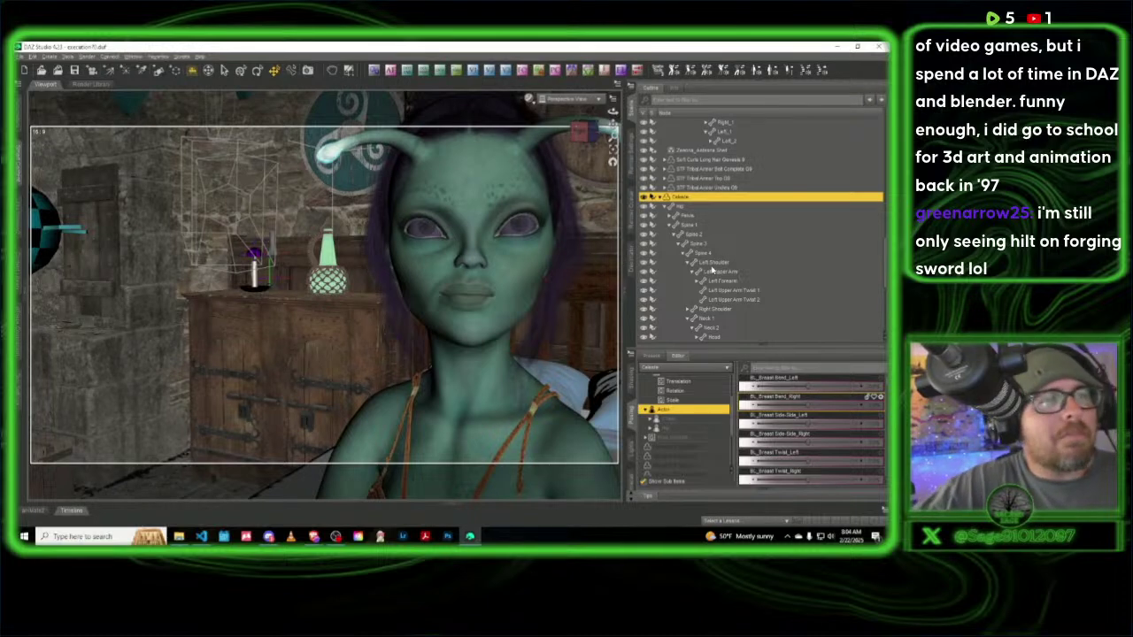
pyautogui.click(664, 439)
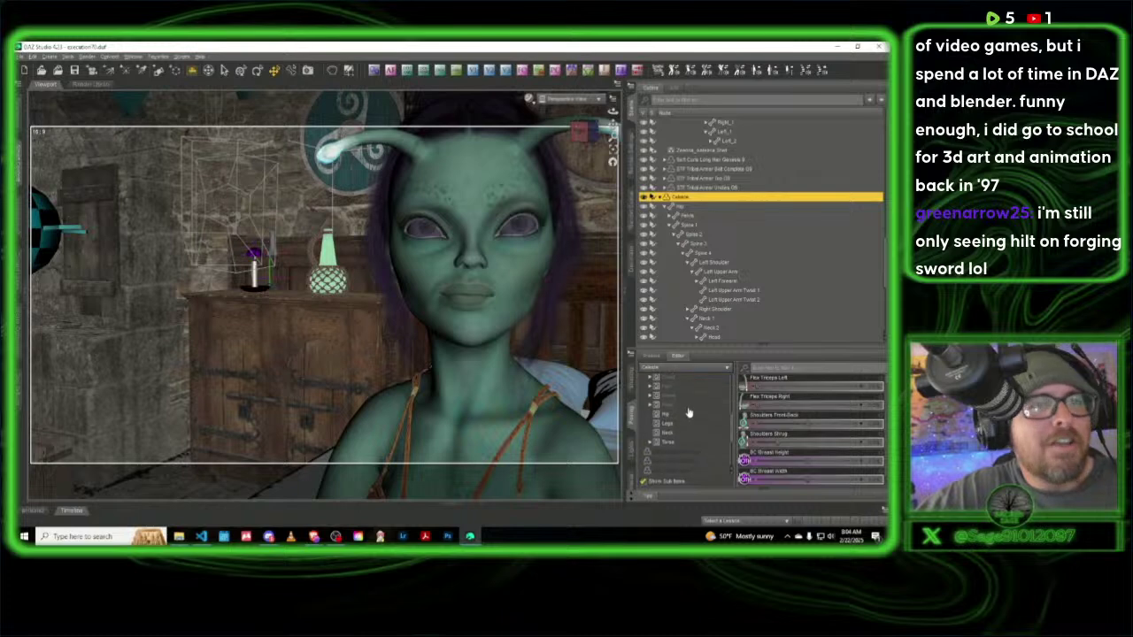
pyautogui.click(687, 403)
pyautogui.click(696, 425)
pyautogui.scroll(-5, 757, 443)
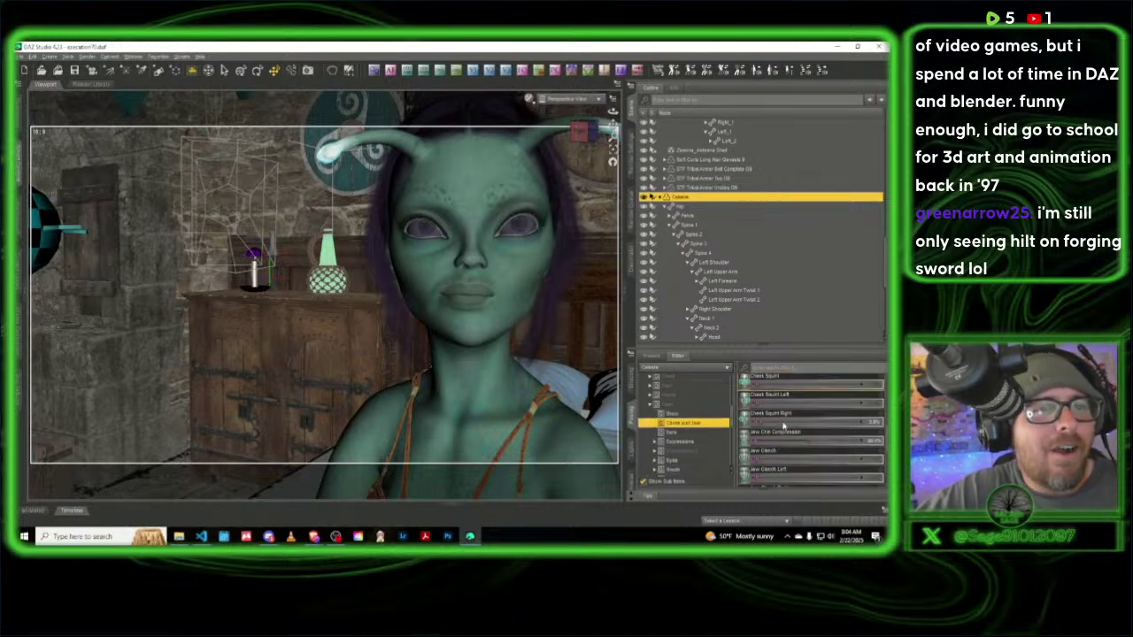
pyautogui.moveTo(756, 461); pyautogui.dragTo(784, 466)
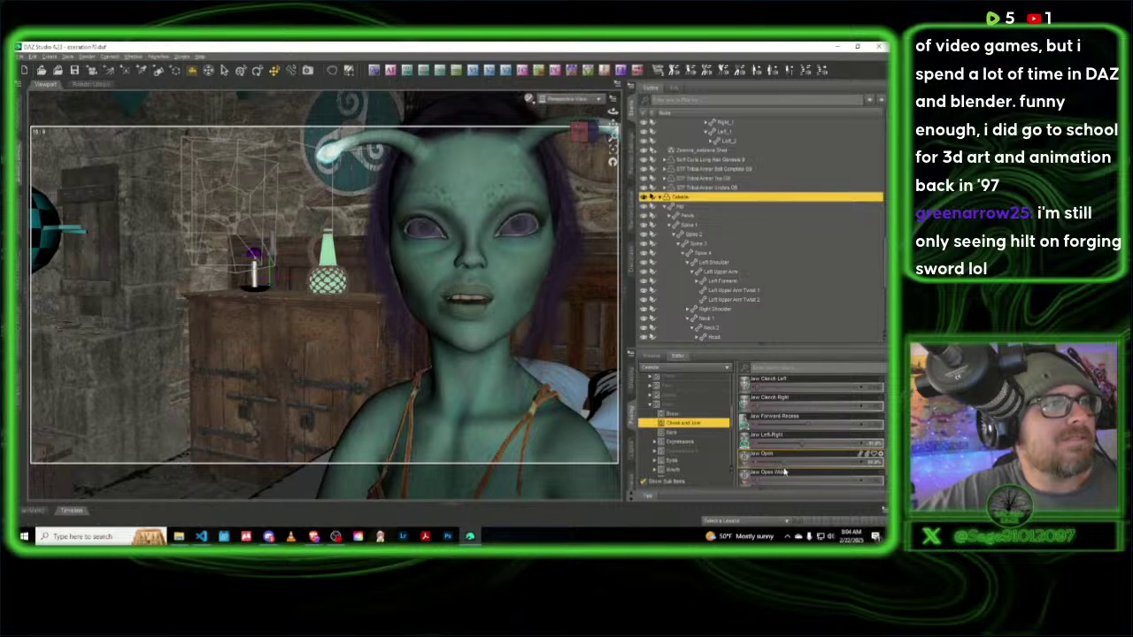
# Step: Delete the existing shot camera and replace it with a new camera matching the current Perspective View
pyautogui.click(565, 99)
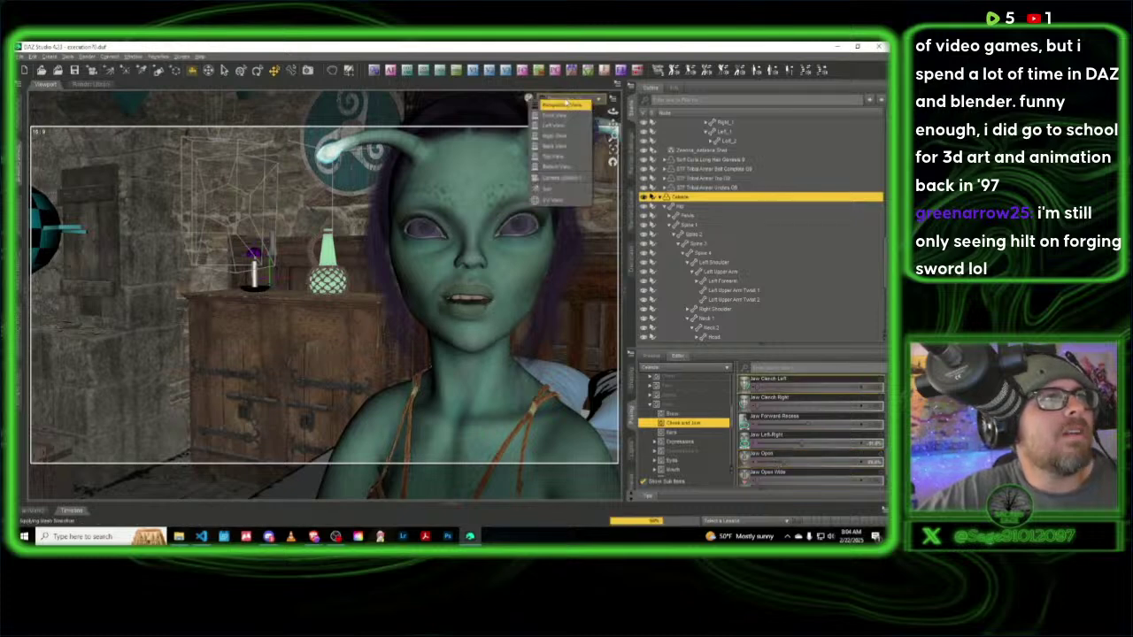
pyautogui.click(555, 178)
pyautogui.click(564, 99)
pyautogui.click(566, 151)
pyautogui.scroll(-5, 708, 225)
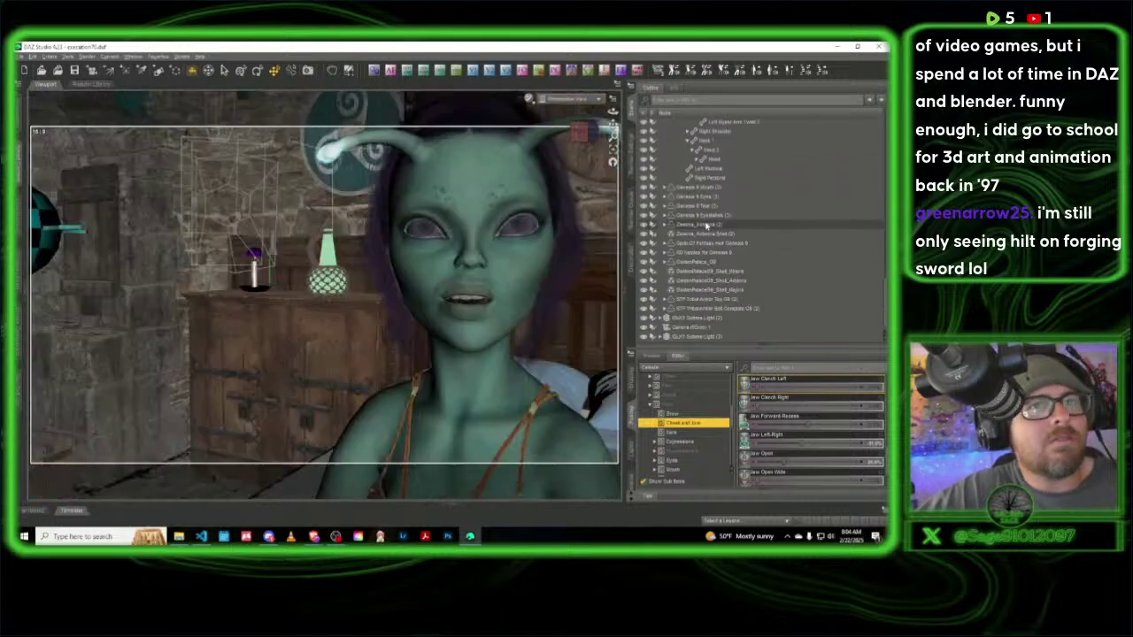
pyautogui.click(700, 328)
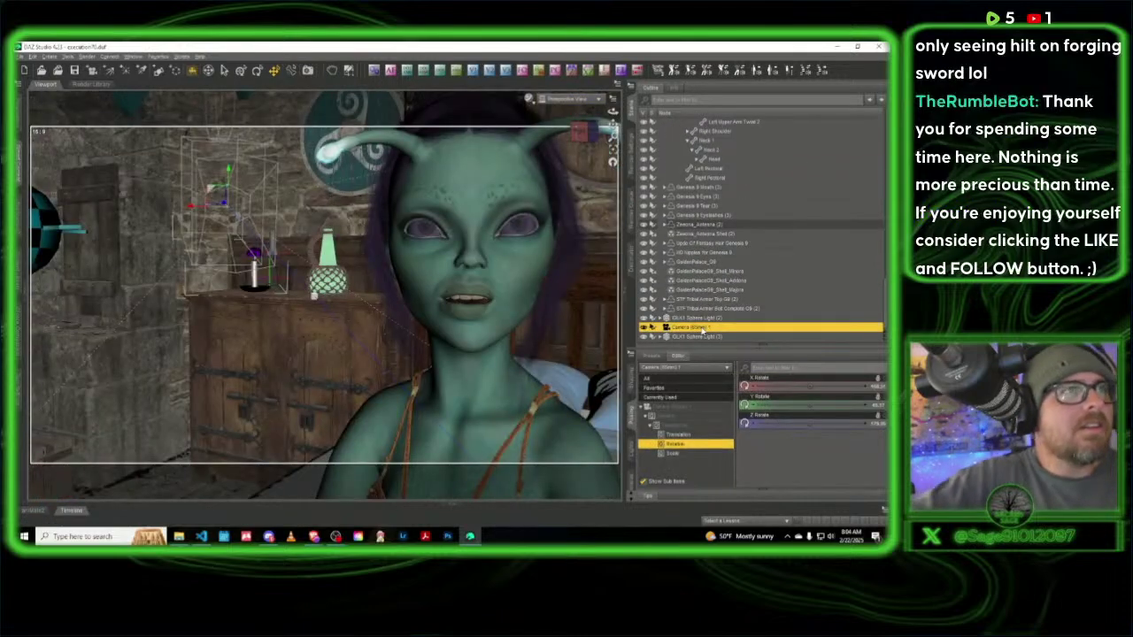
pyautogui.press('Delete')
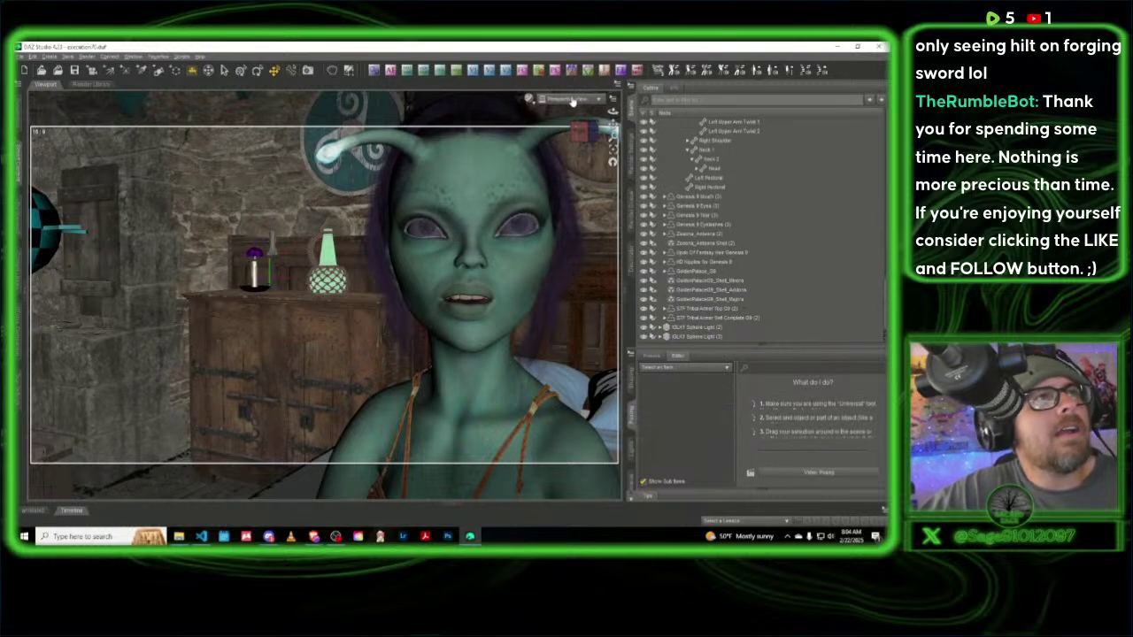
pyautogui.click(573, 100)
pyautogui.click(574, 181)
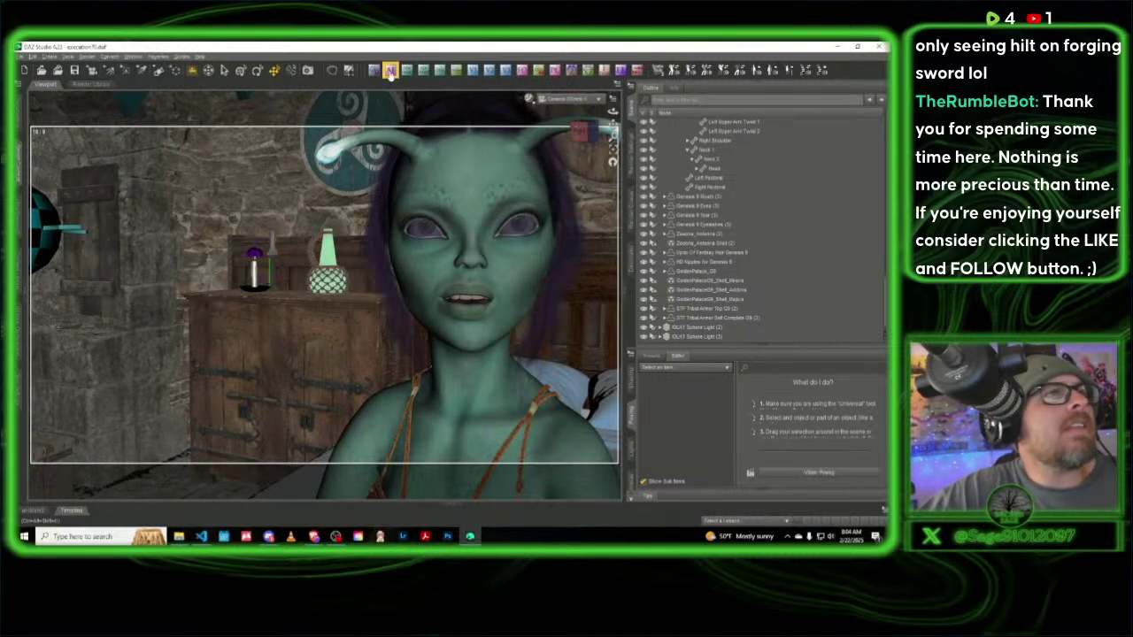
# Step: Select the purple-haired woman's head, set the camera's focus on it and preview the shot in NVIDIA Iray
pyautogui.click(477, 186)
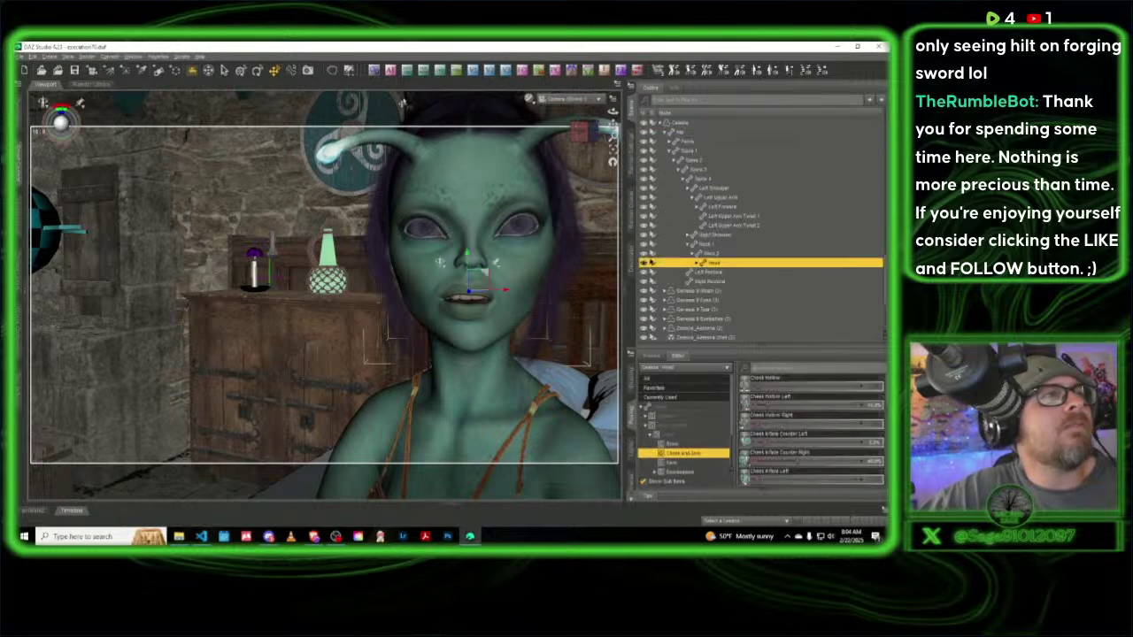
pyautogui.click(374, 70)
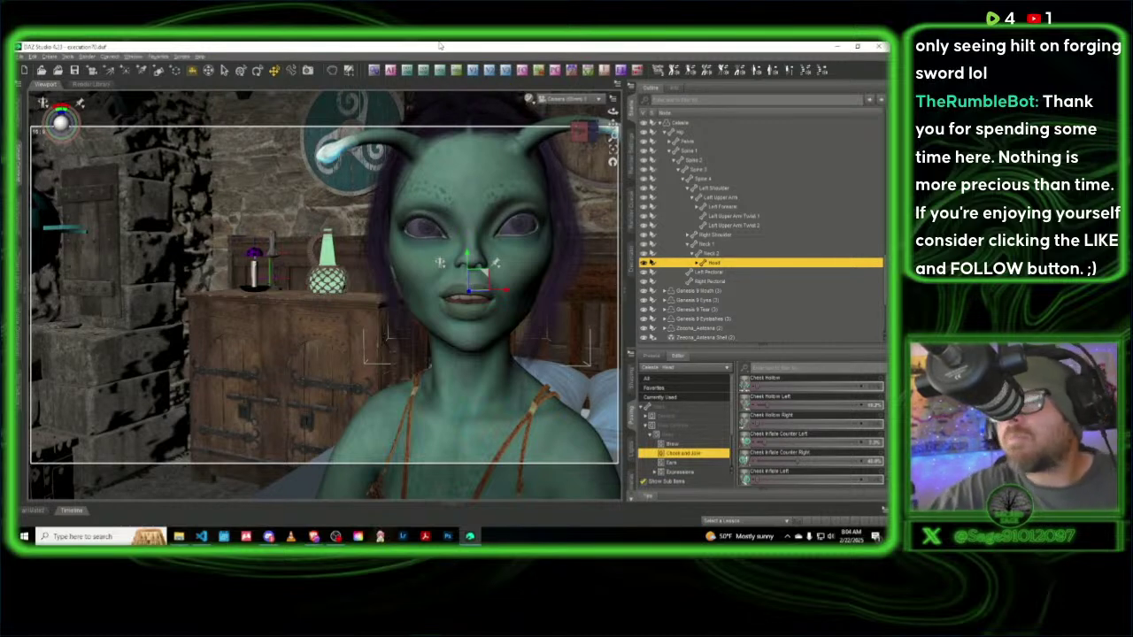
pyautogui.click(528, 101)
pyautogui.click(523, 217)
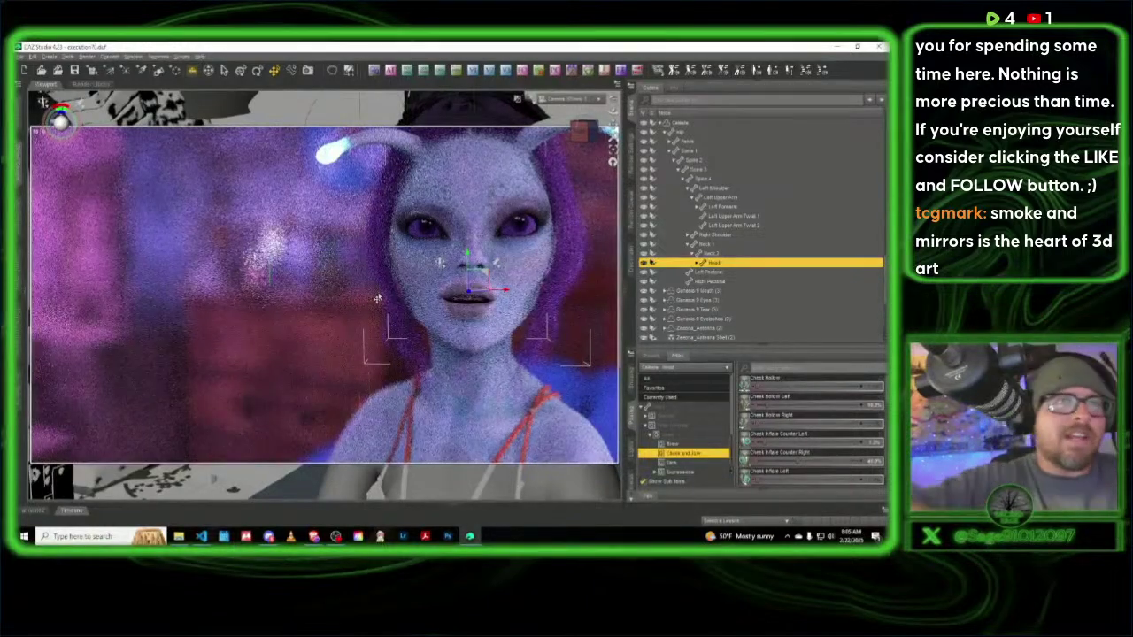
# Step: Set the camera's f-stop to 45, raise it to 57 and return the viewport to Texture Shaded display
pyautogui.click(607, 72)
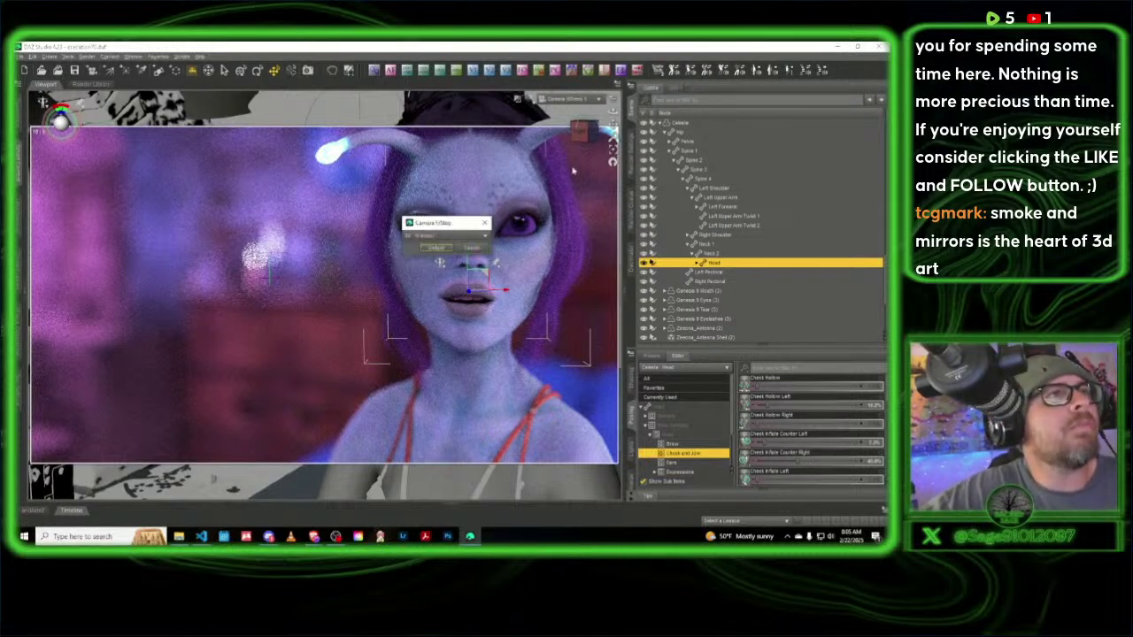
pyautogui.click(453, 238)
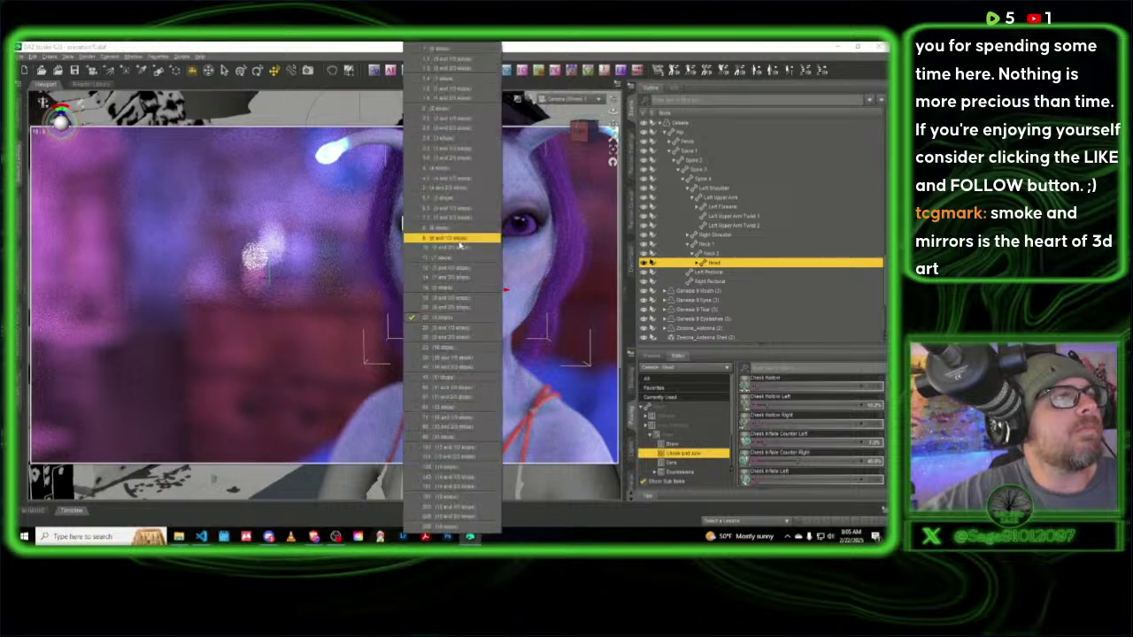
pyautogui.click(455, 381)
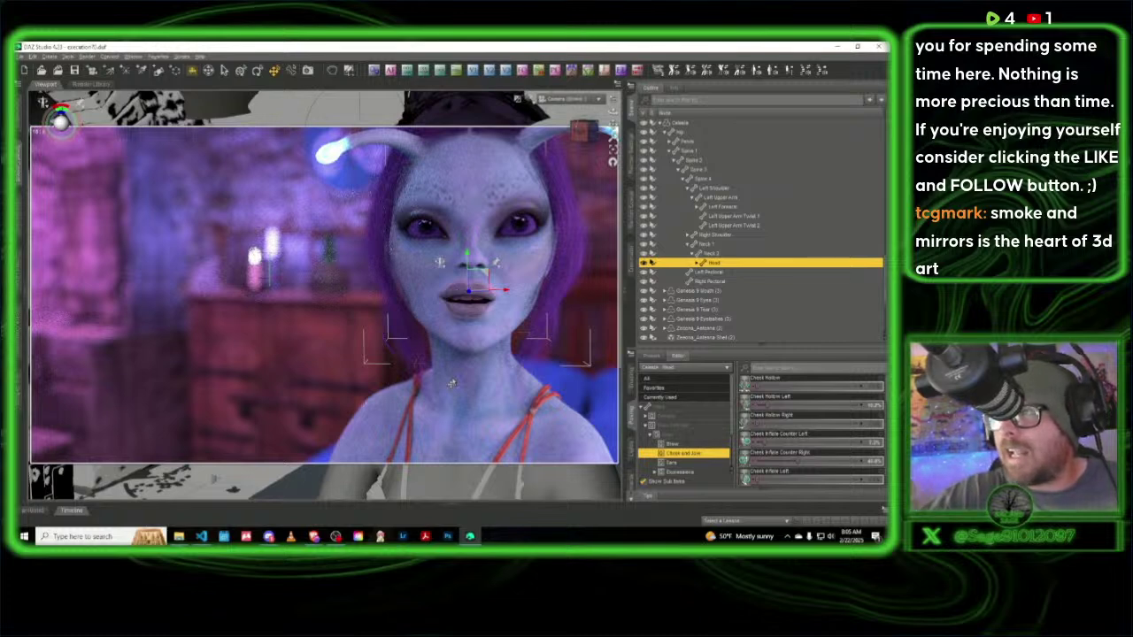
pyautogui.click(440, 262)
pyautogui.click(447, 238)
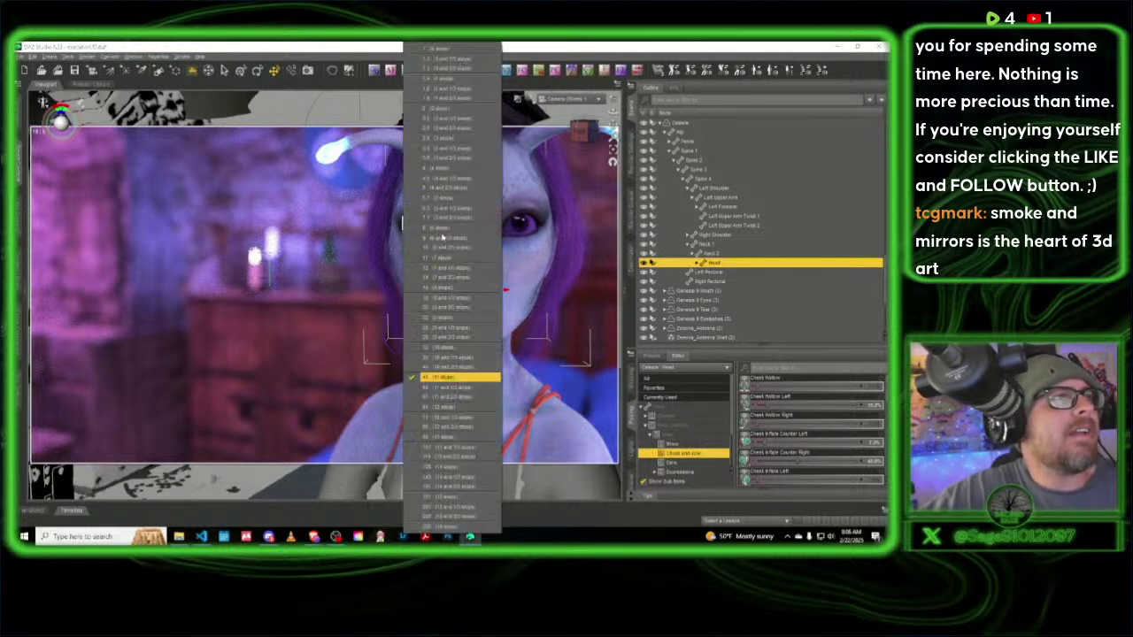
pyautogui.click(452, 399)
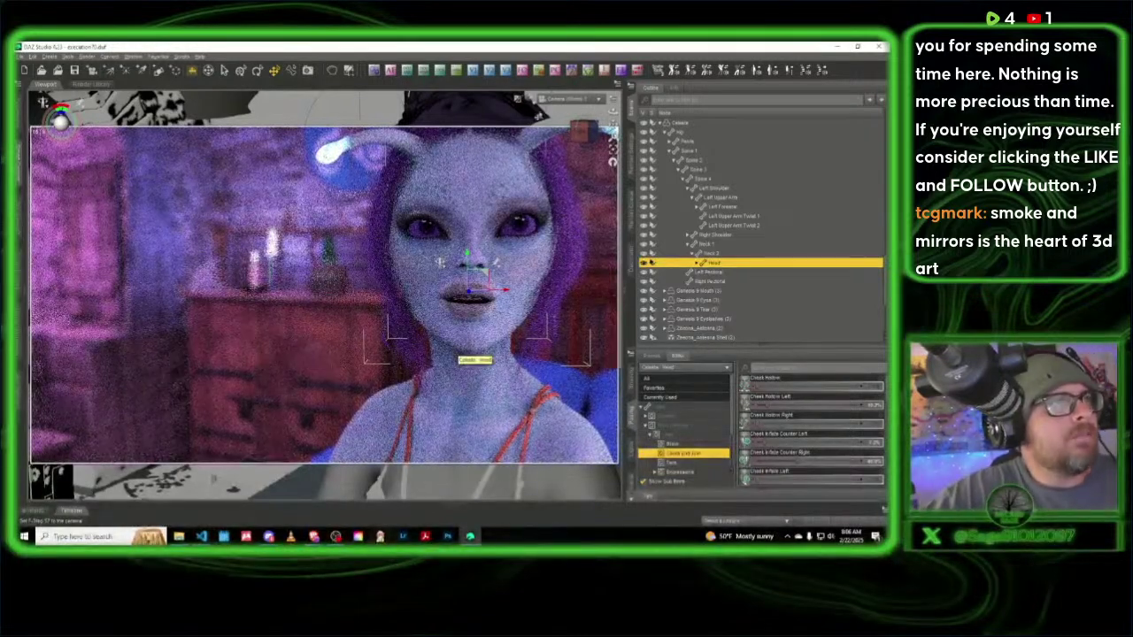
pyautogui.click(534, 100)
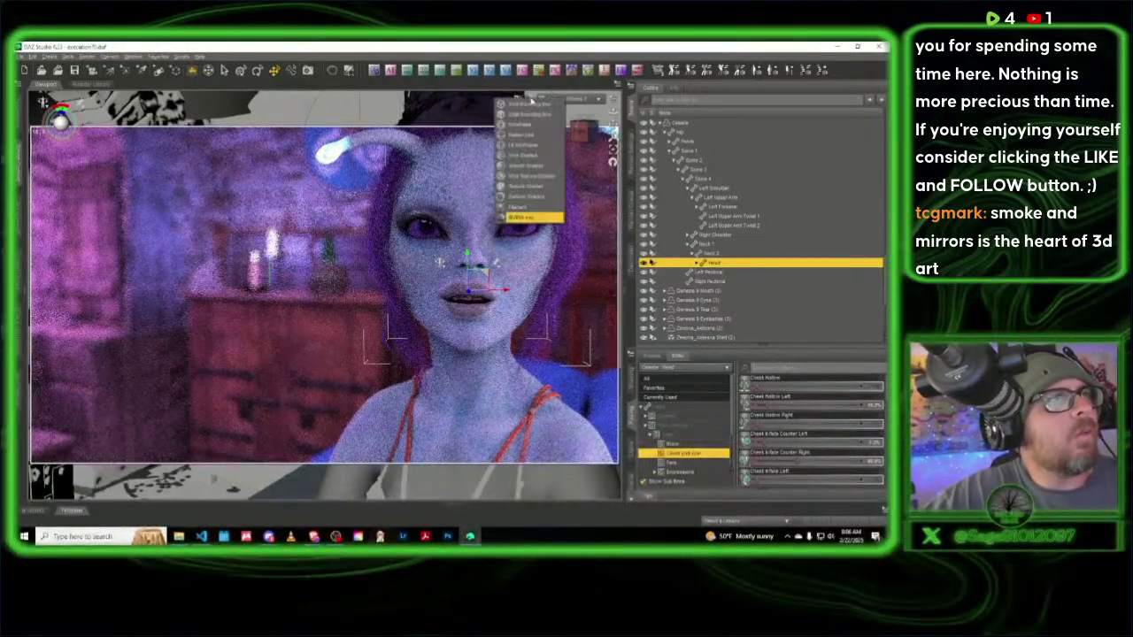
pyautogui.click(526, 187)
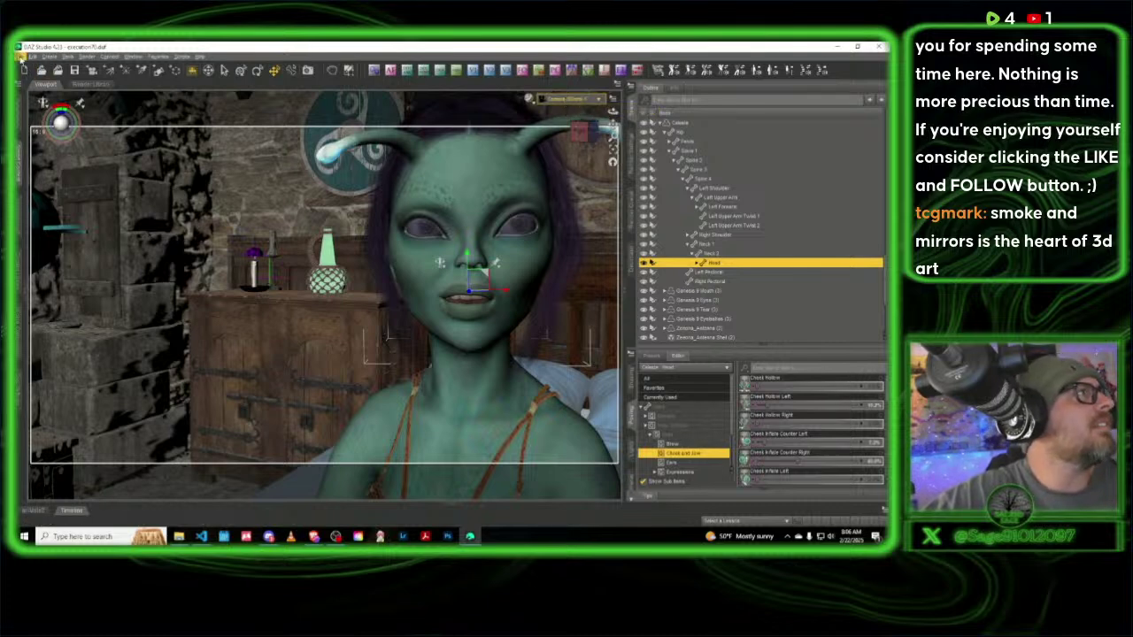
# Step: Save the scene as a new file named execution71 in the execution folder, accepting the scene save options
pyautogui.click(22, 56)
pyautogui.moveTo(31, 133)
pyautogui.click(142, 125)
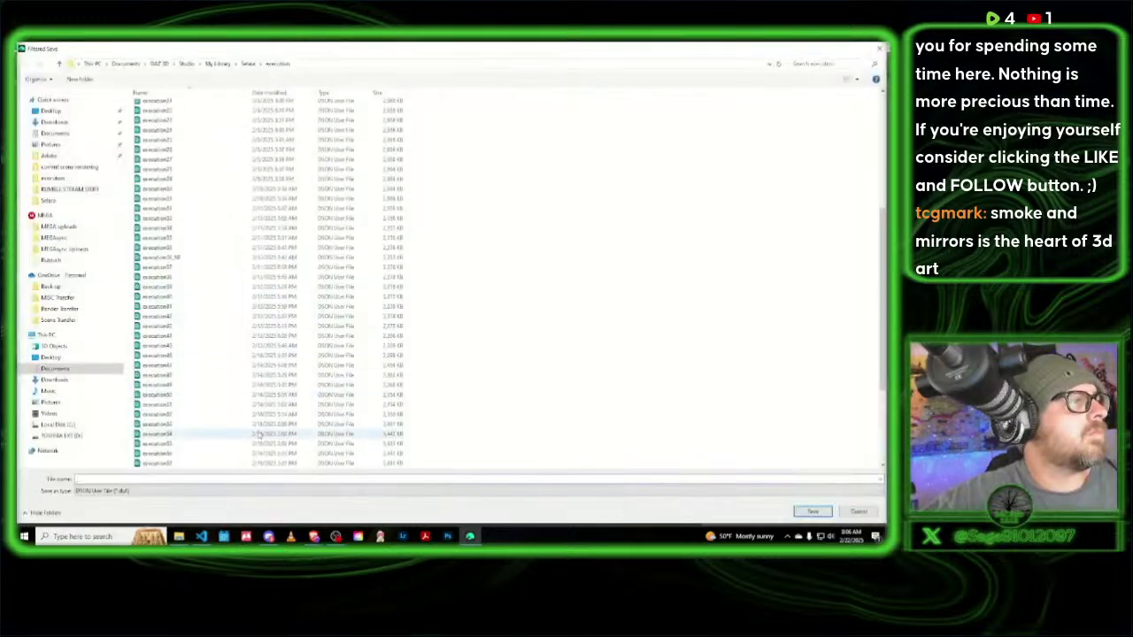
pyautogui.scroll(-5, 259, 434)
pyautogui.click(177, 454)
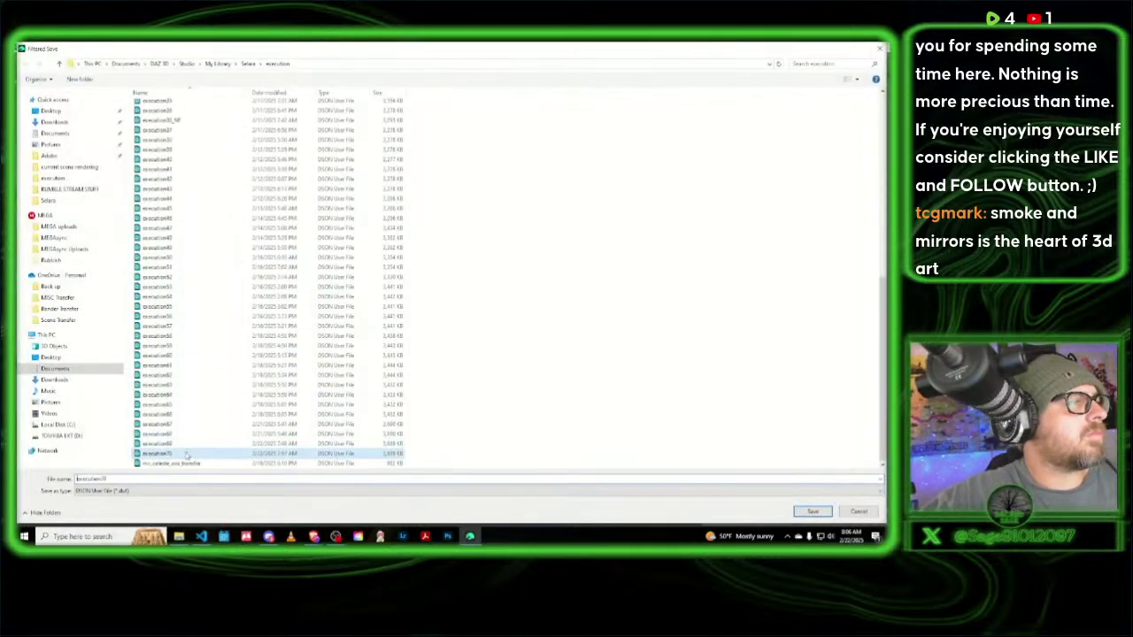
pyautogui.write('execution71')
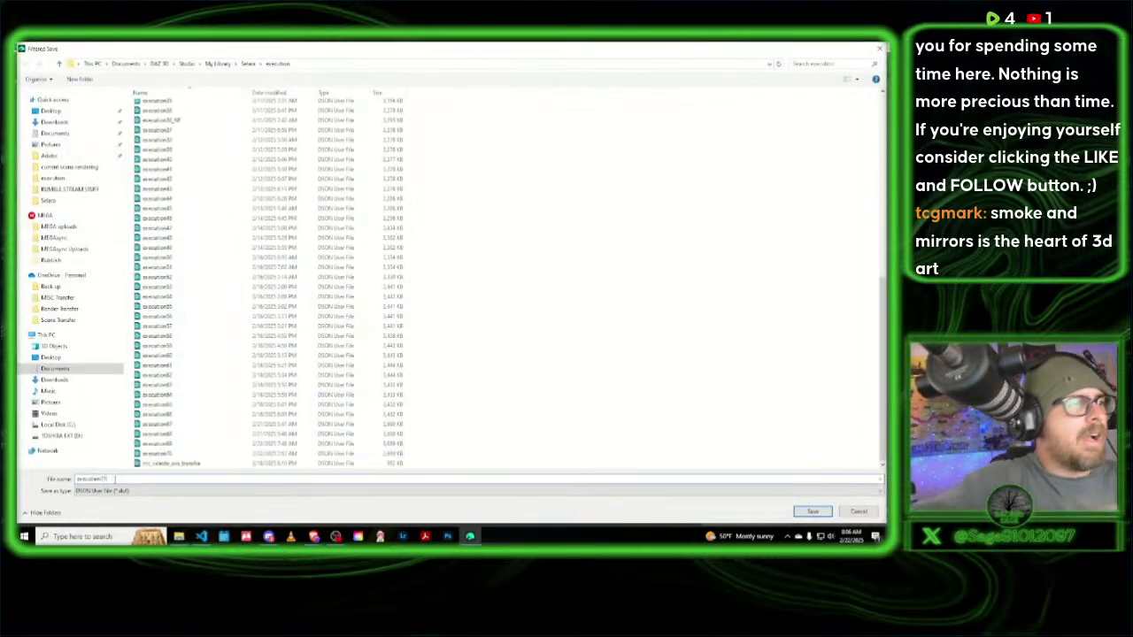
pyautogui.click(812, 511)
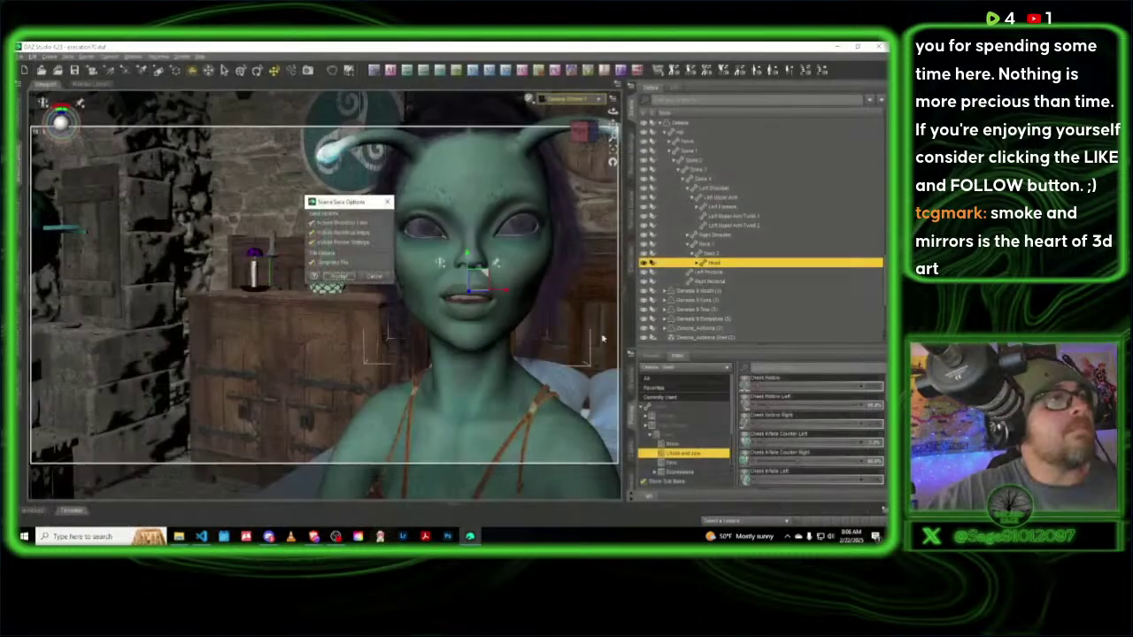
pyautogui.click(337, 277)
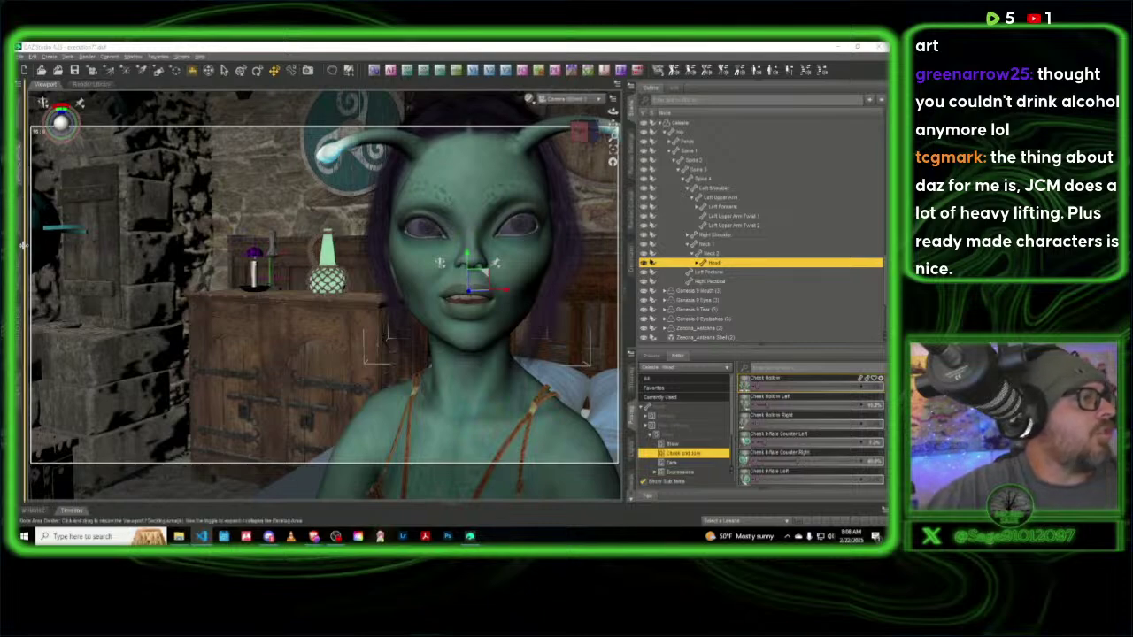
# Step: Select the purple-haired woman and examine the Linear JCM presets in the third-party Genesis 9 poses folder
pyautogui.click(462, 502)
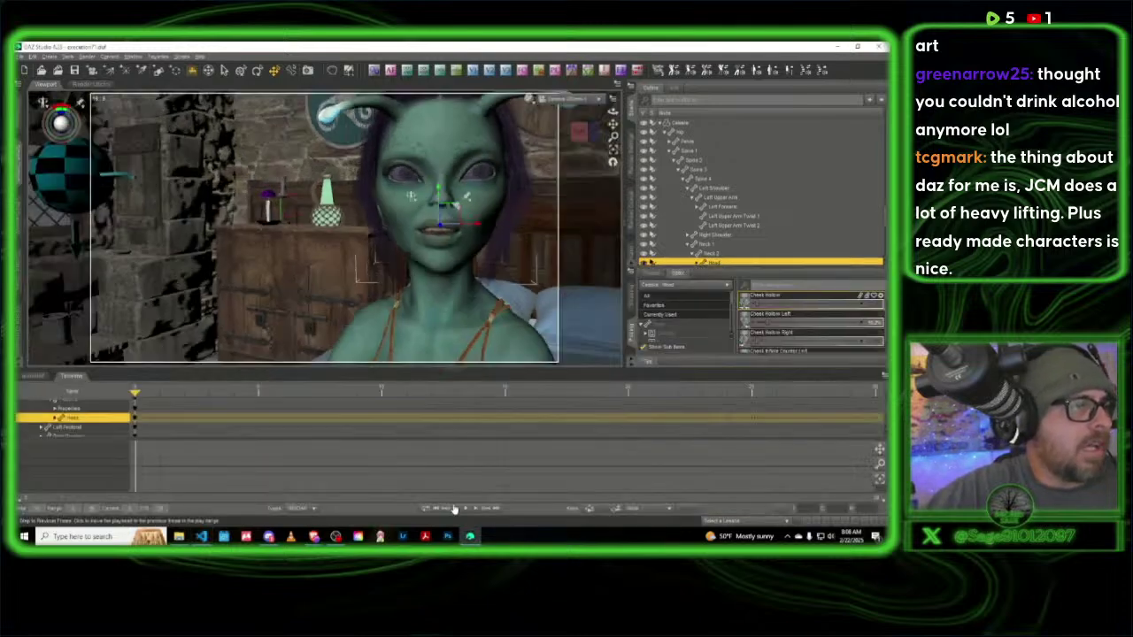
pyautogui.click(447, 284)
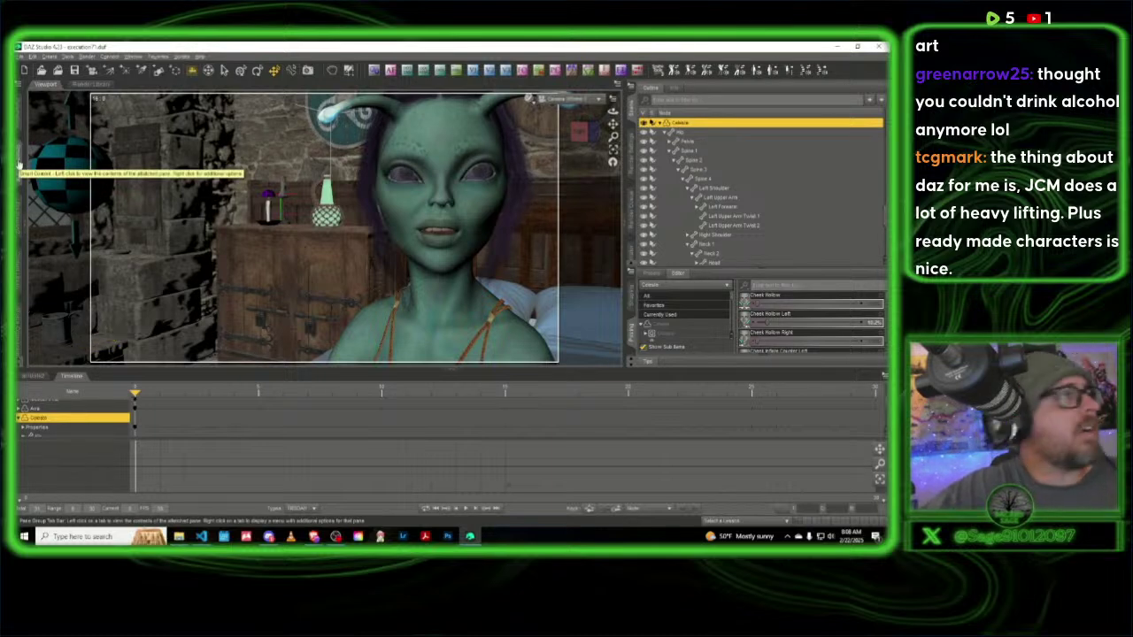
pyautogui.click(19, 274)
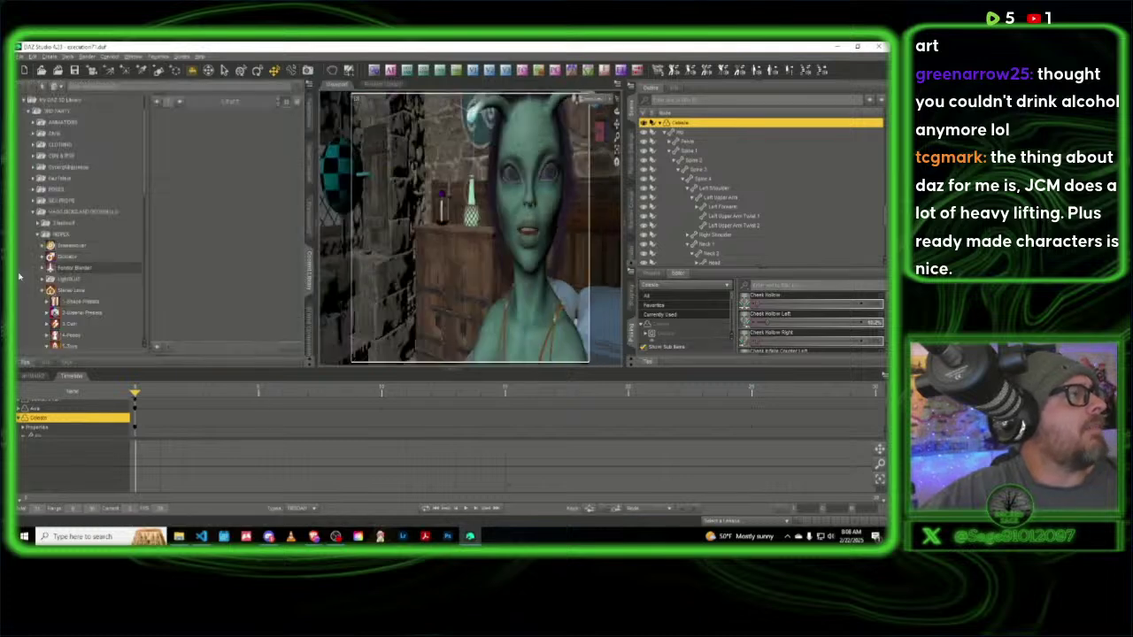
pyautogui.click(38, 236)
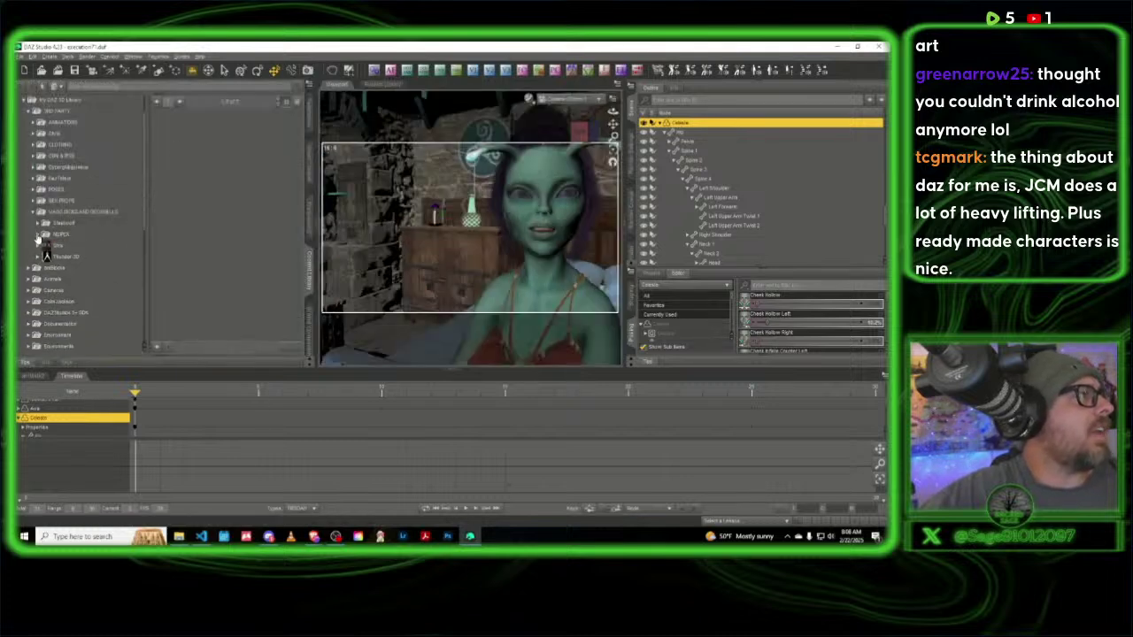
pyautogui.click(62, 178)
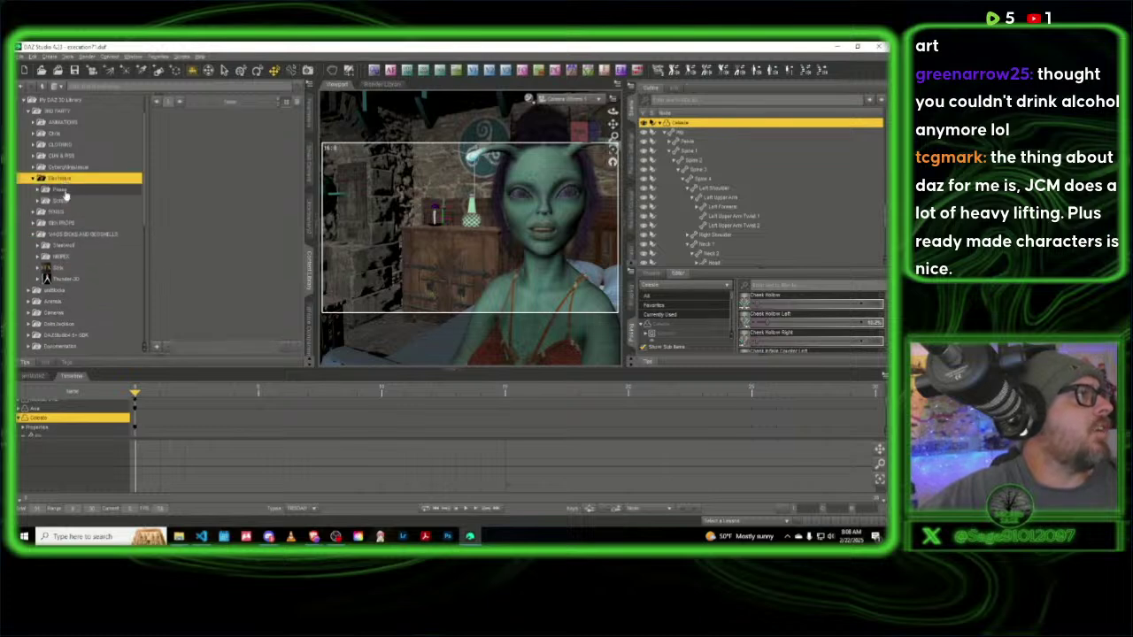
pyautogui.click(64, 189)
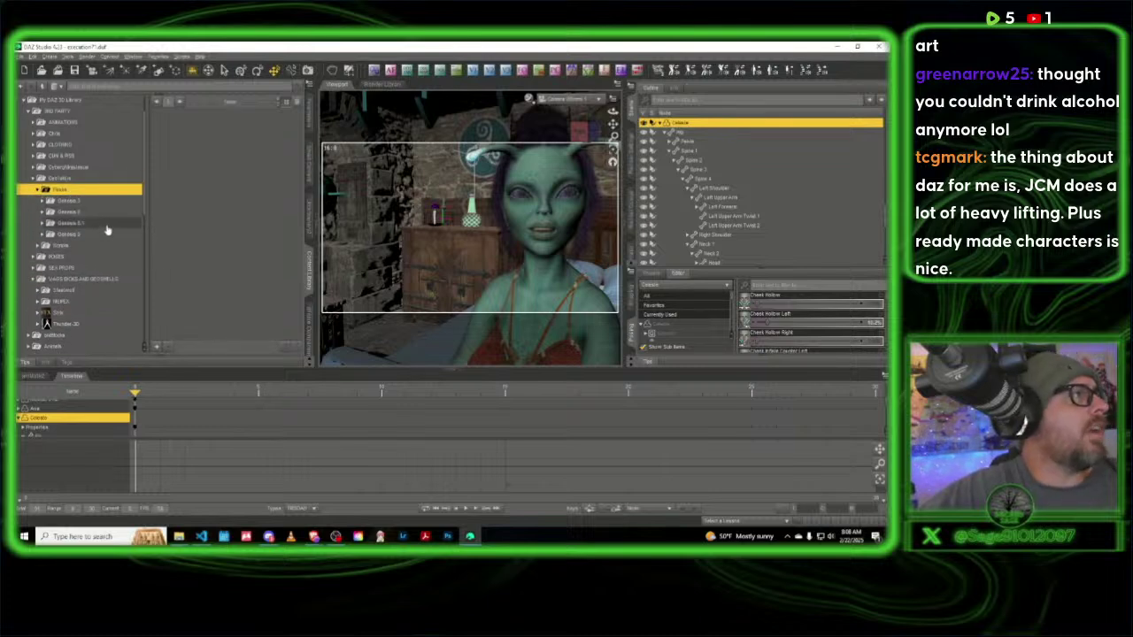
pyautogui.click(78, 235)
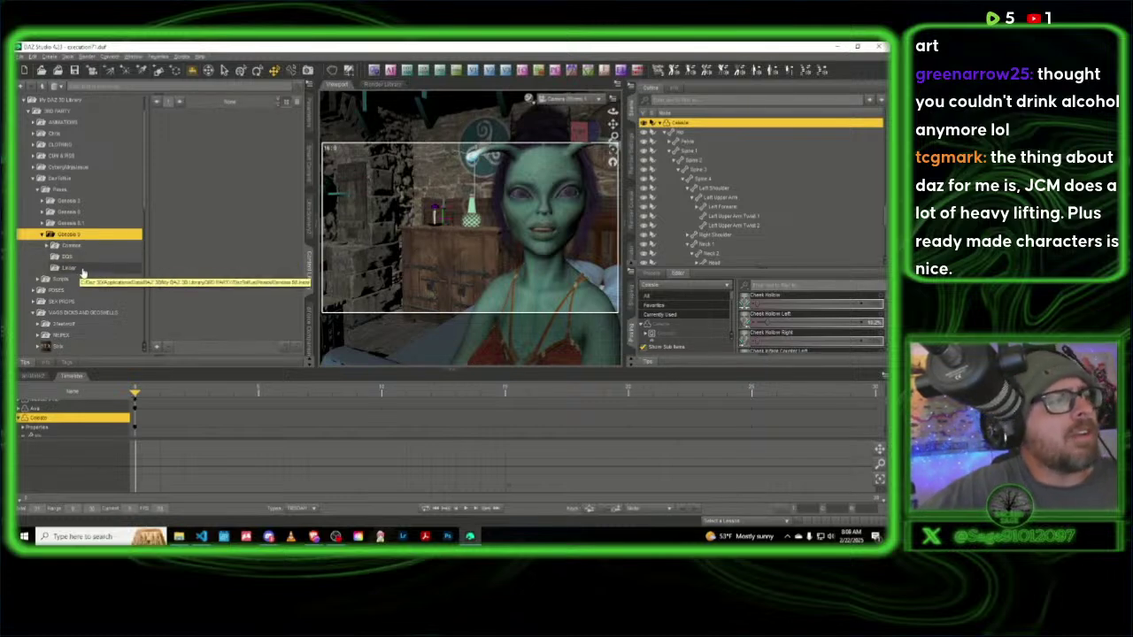
pyautogui.click(81, 256)
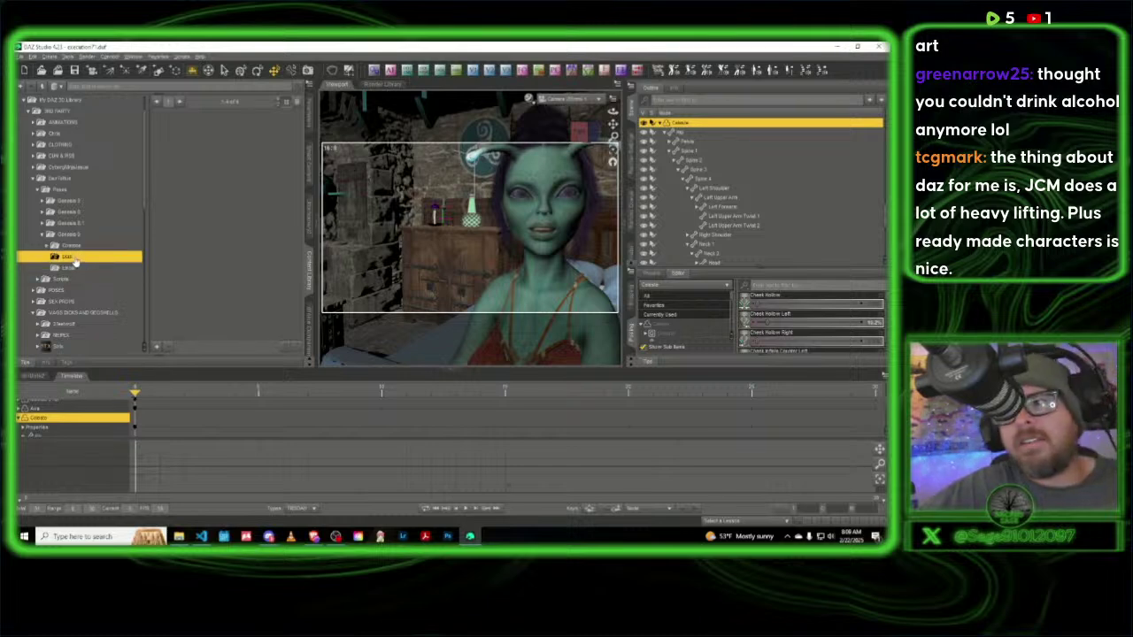
pyautogui.click(76, 267)
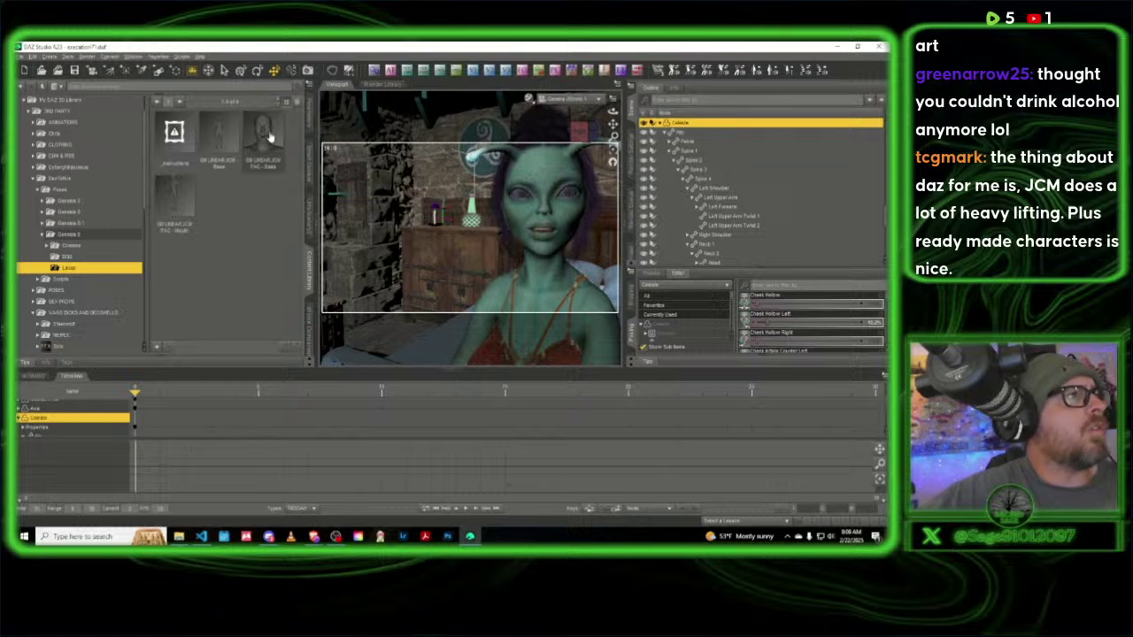
pyautogui.moveTo(268, 135)
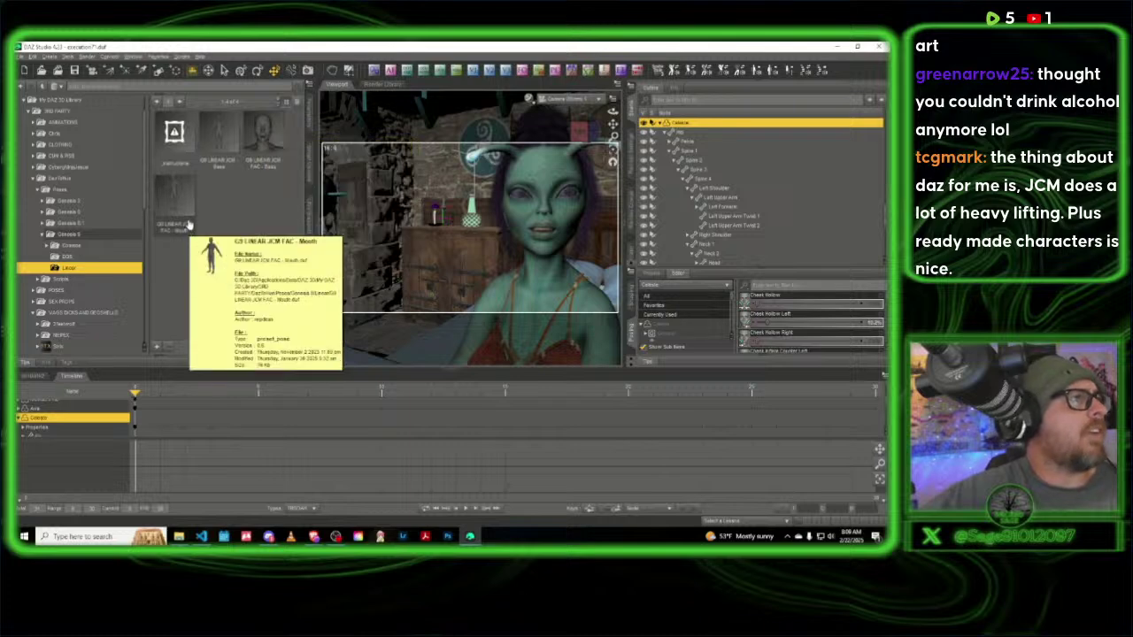
pyautogui.moveTo(178, 198)
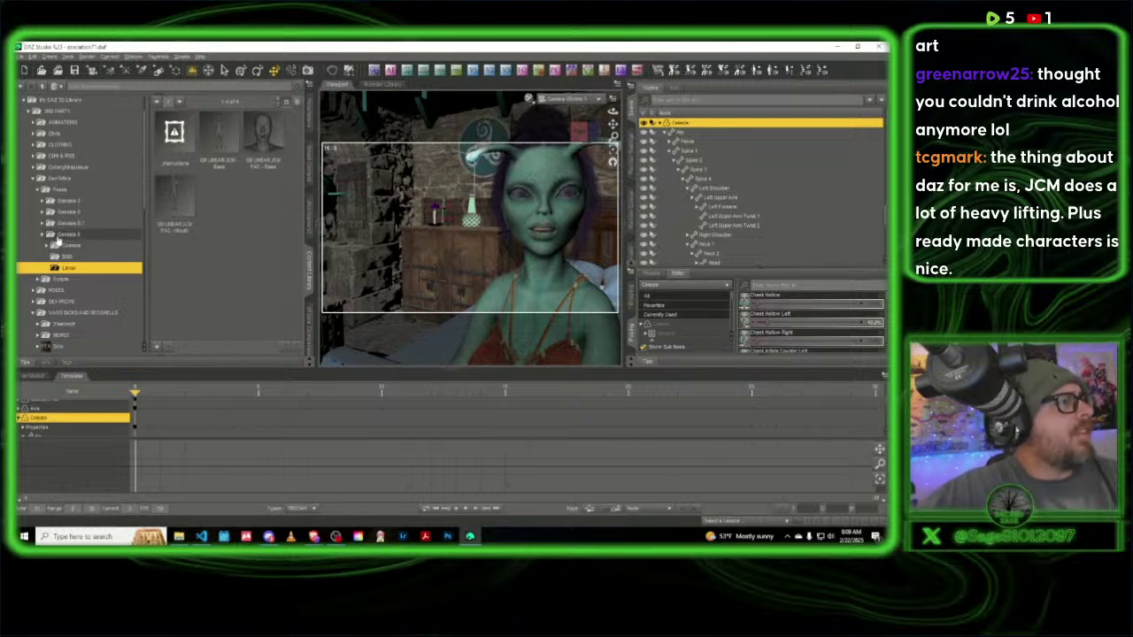
# Step: Look through the other Genesis 9 pose subfolders, collapse the timeline and show the Smart Content products
pyautogui.scroll(-2, 77, 285)
pyautogui.scroll(-2, 78, 285)
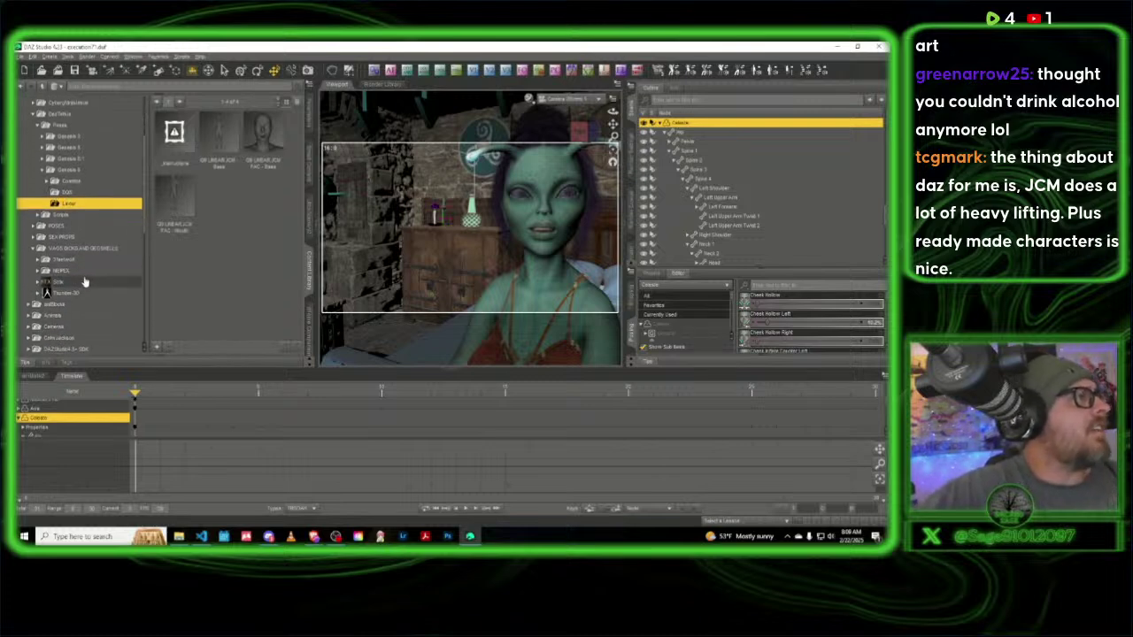
pyautogui.scroll(1, 79, 205)
pyautogui.scroll(3, 80, 204)
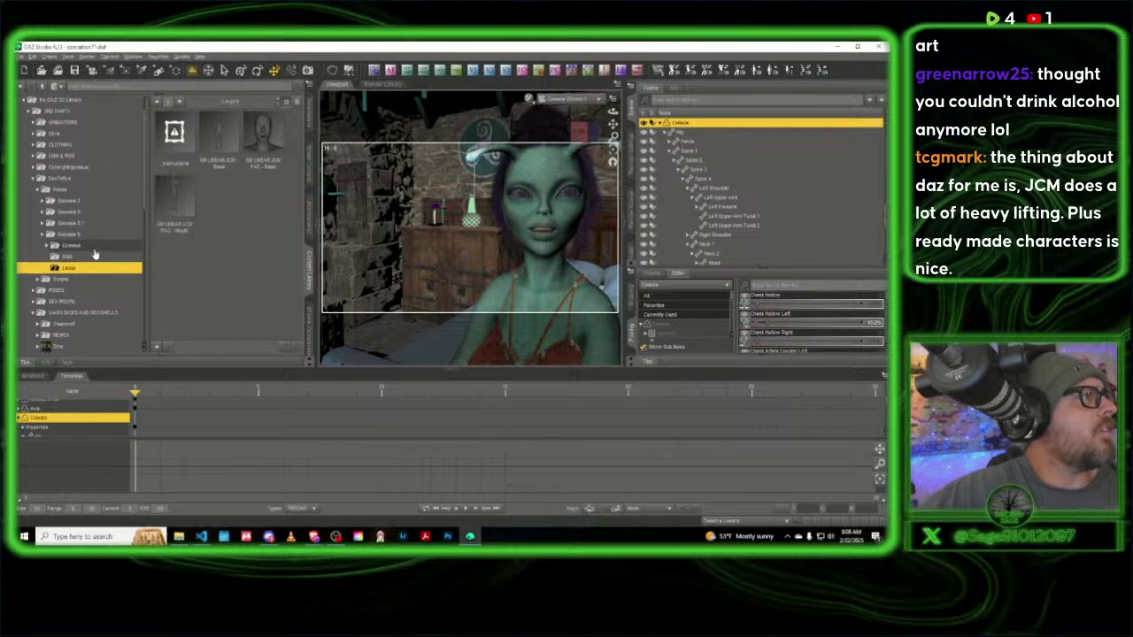
pyautogui.click(49, 246)
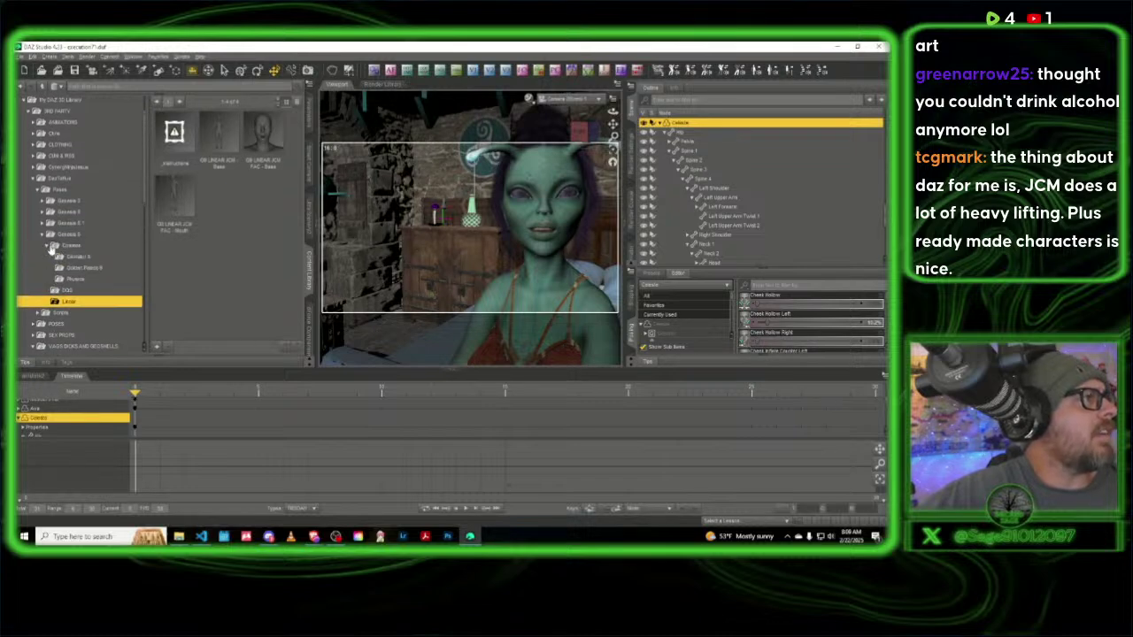
pyautogui.click(76, 255)
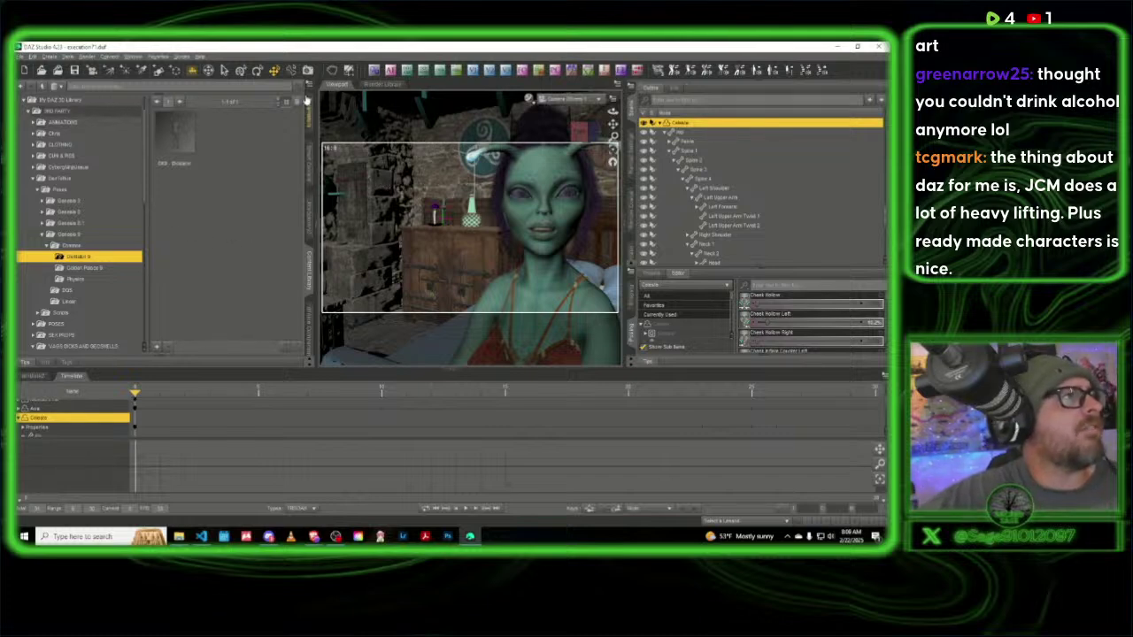
pyautogui.scroll(1, 133, 217)
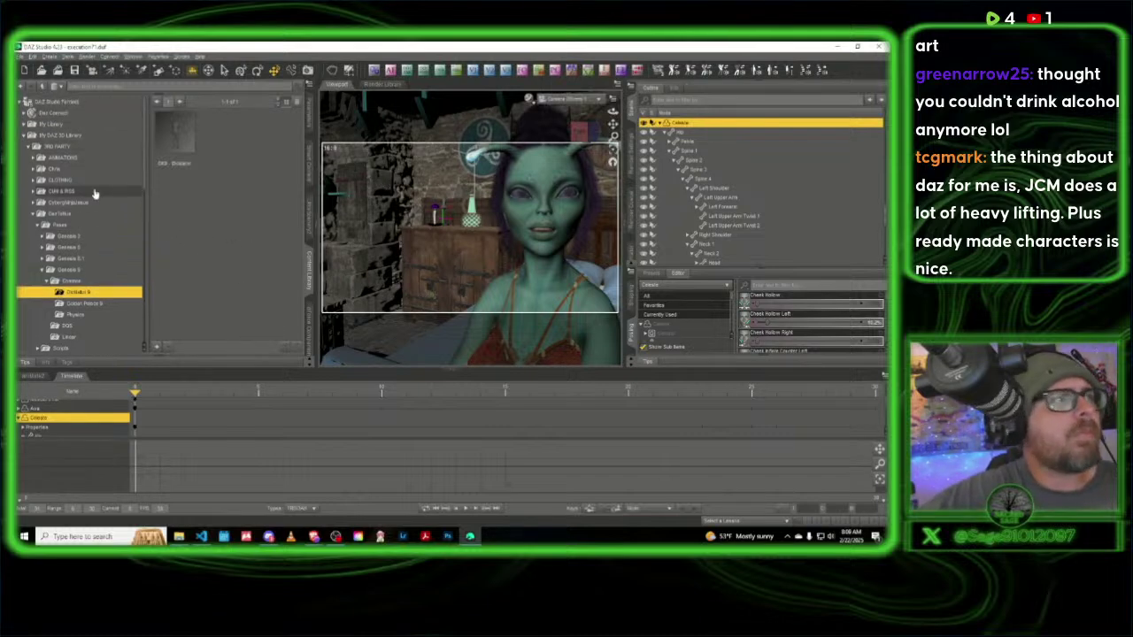
pyautogui.click(453, 375)
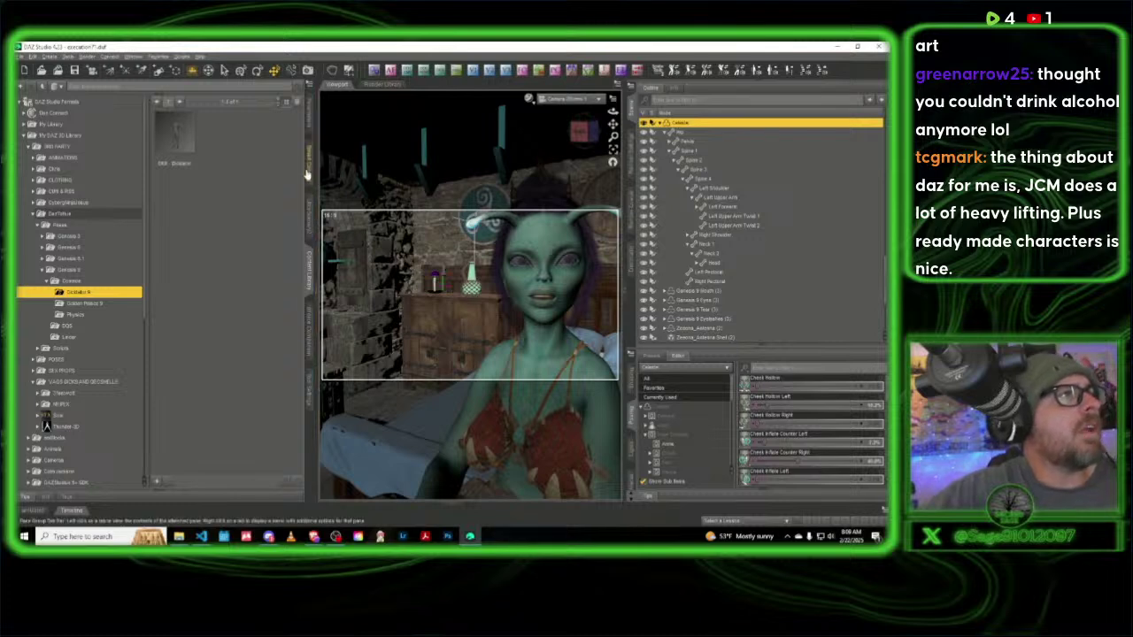
pyautogui.click(311, 173)
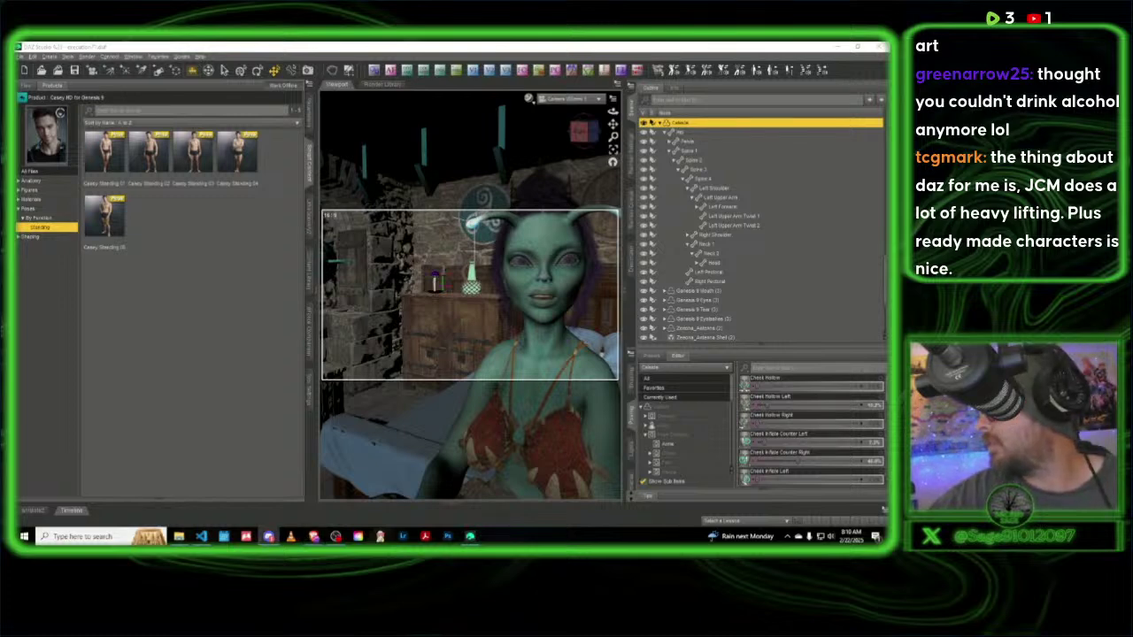
# Step: Switch to the browser, read the BRICS News post on X about the new bat coronavirus and close it
pyautogui.click(314, 537)
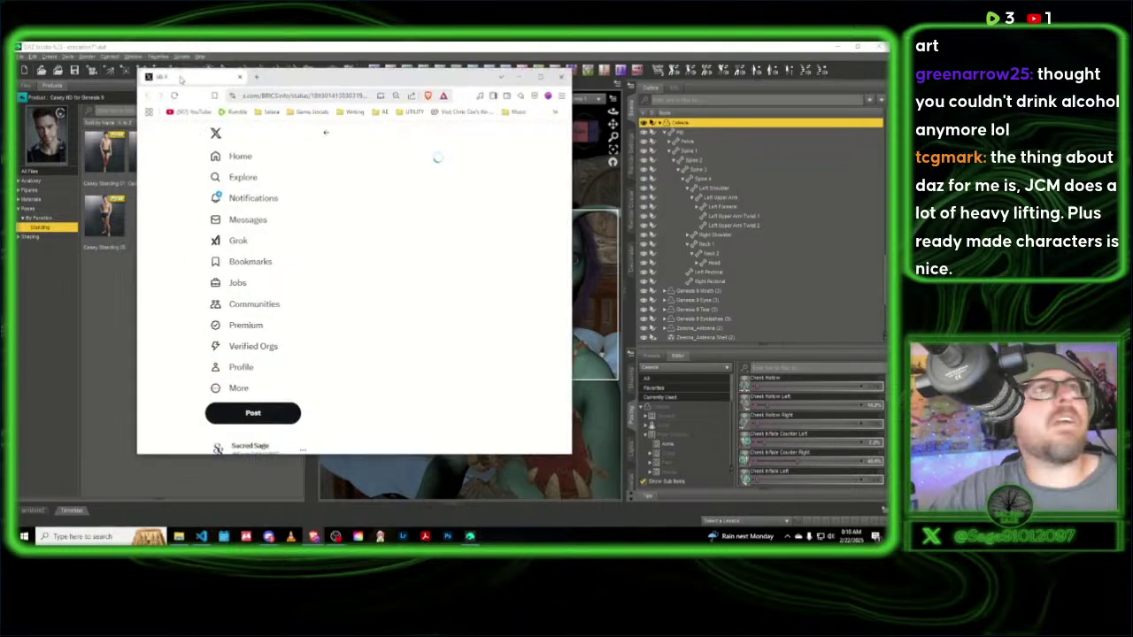
pyautogui.click(589, 69)
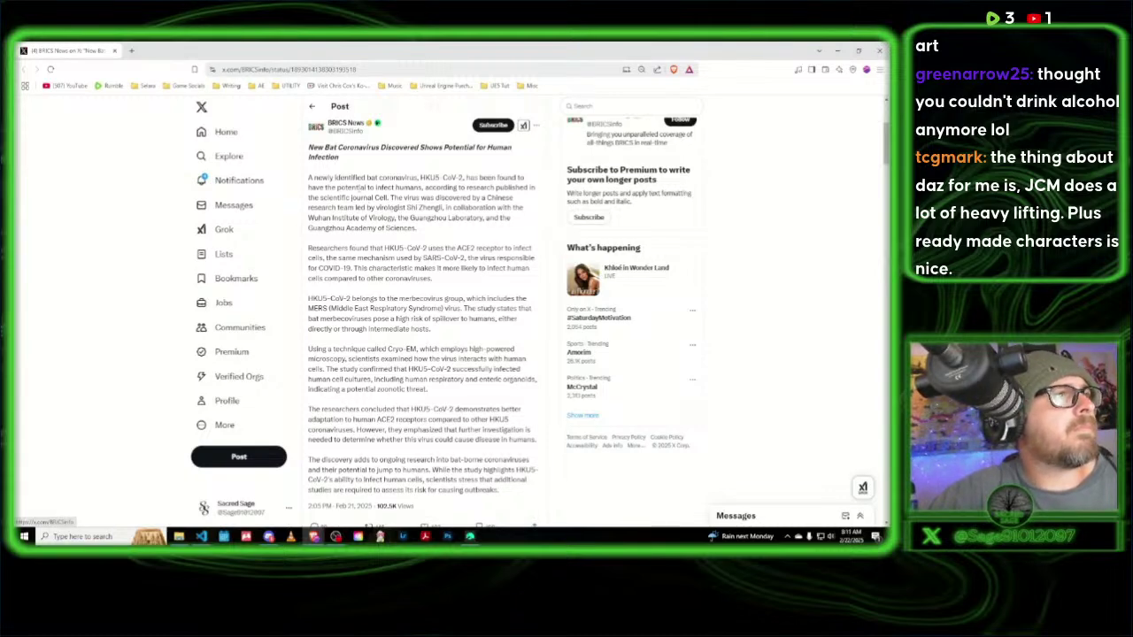
pyautogui.scroll(-1, 365, 205)
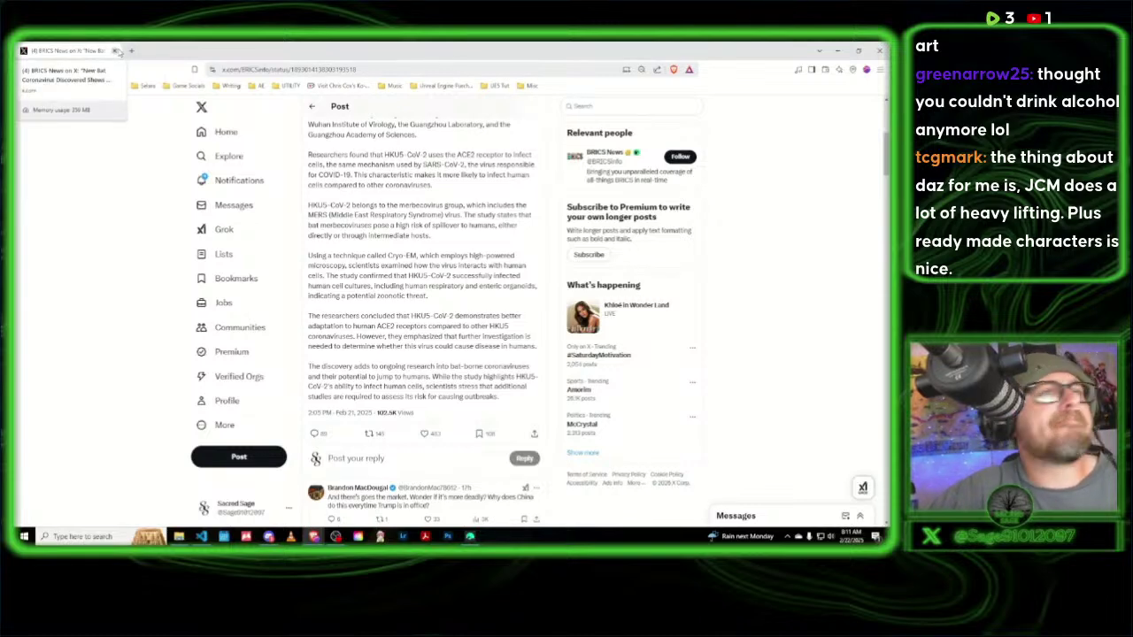
pyautogui.click(115, 50)
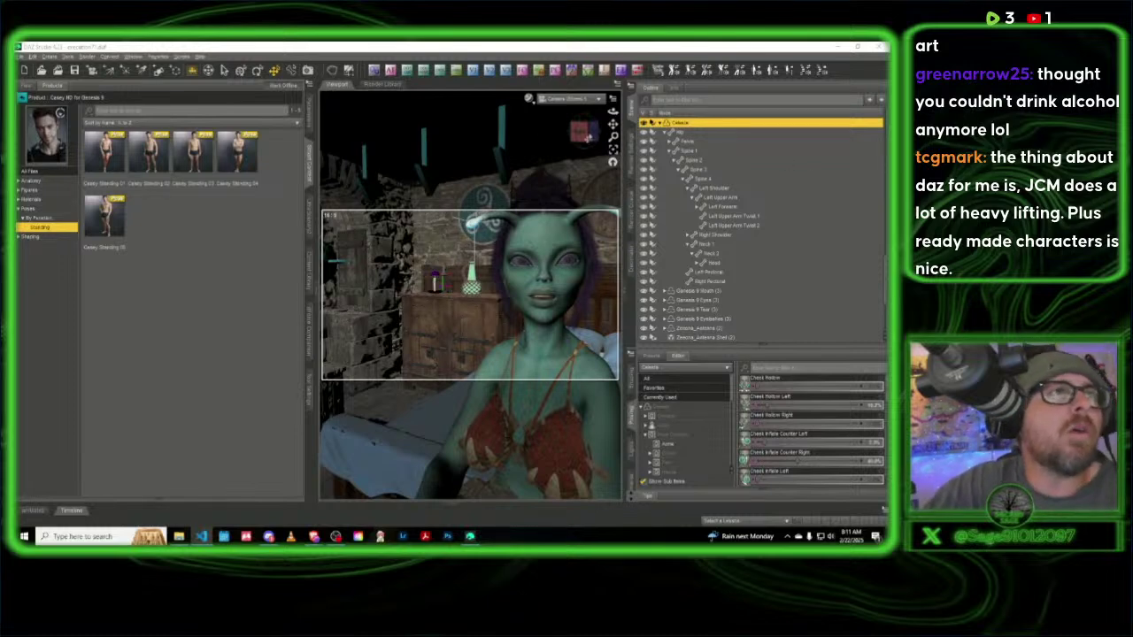
# Step: Switch the viewport to the Perspective View and frame the seated woman from behind with the standing man in black facing her
pyautogui.click(565, 100)
pyautogui.click(565, 107)
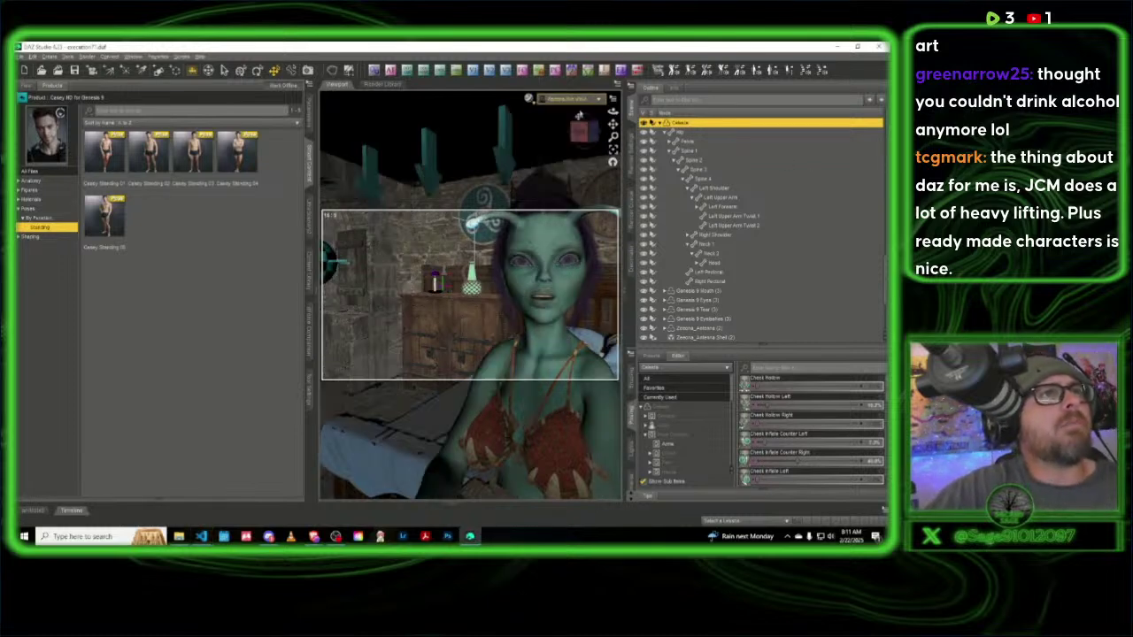
pyautogui.click(661, 124)
pyautogui.moveTo(584, 133)
pyautogui.mouseDown()
pyautogui.moveTo(595, 149)
pyautogui.moveTo(605, 138)
pyautogui.moveTo(588, 133)
pyautogui.moveTo(568, 173)
pyautogui.moveTo(588, 133)
pyautogui.mouseUp()
pyautogui.scroll(-3, 590, 133)
pyautogui.moveTo(588, 131); pyautogui.dragTo(584, 132)
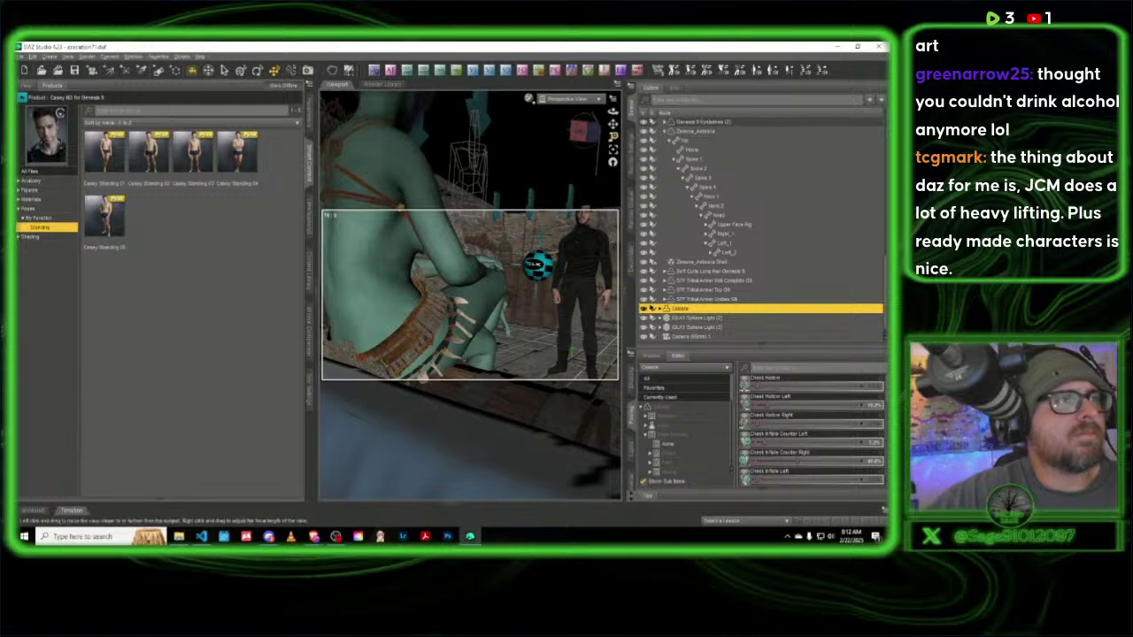
pyautogui.moveTo(613, 137); pyautogui.dragTo(581, 131)
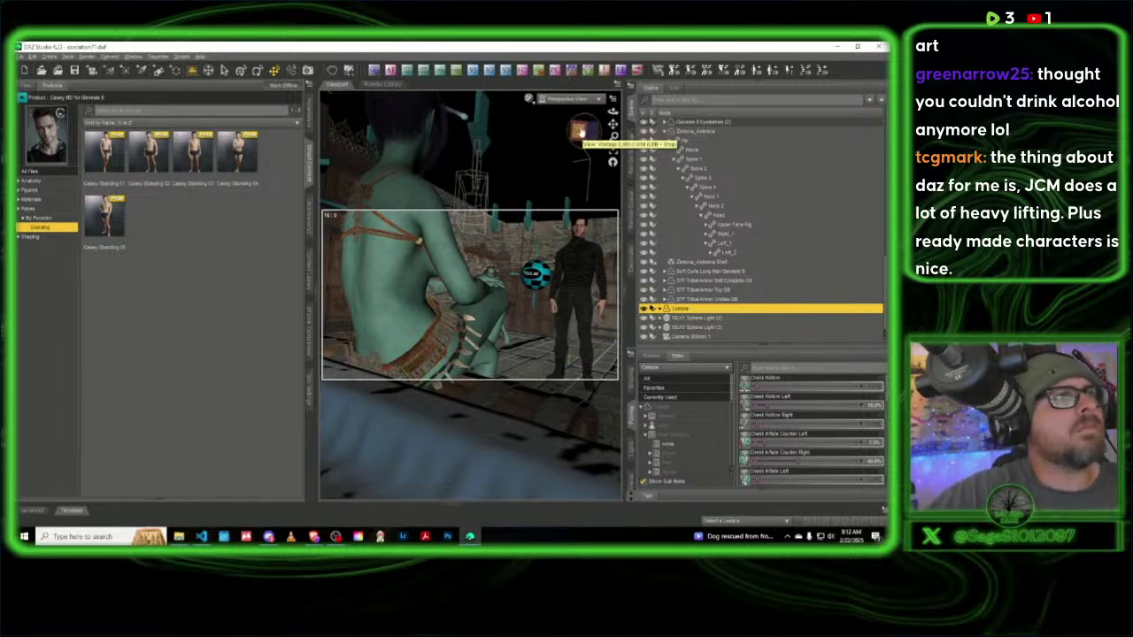
# Step: Preview the over-the-shoulder framing in NVIDIA Iray and return the viewport to Texture Shaded display
pyautogui.click(529, 98)
pyautogui.click(537, 218)
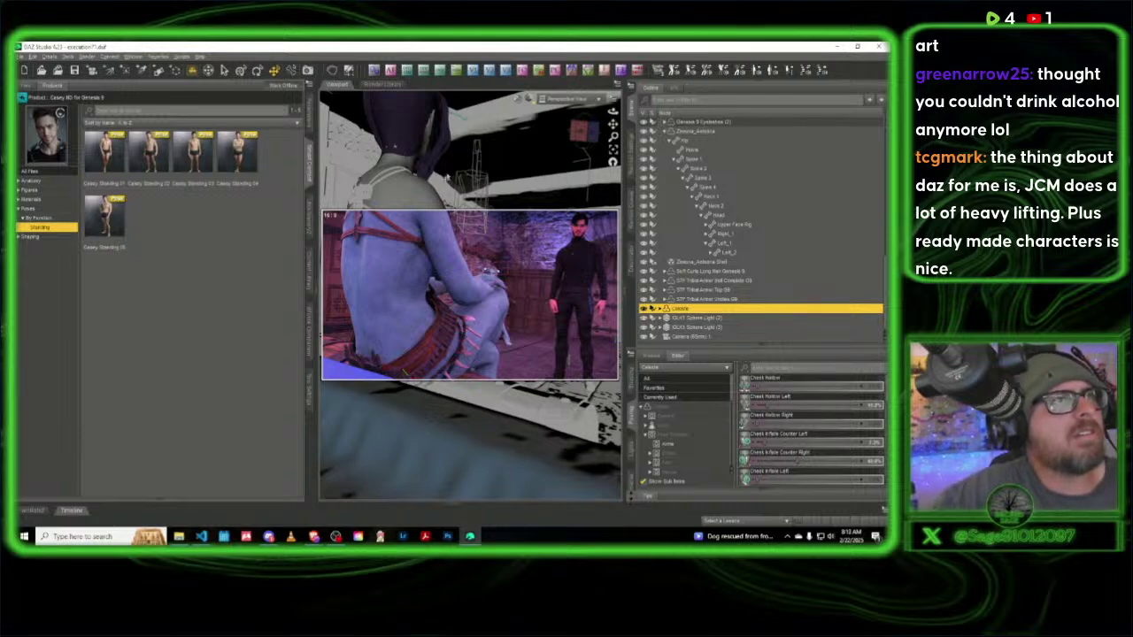
pyautogui.click(533, 102)
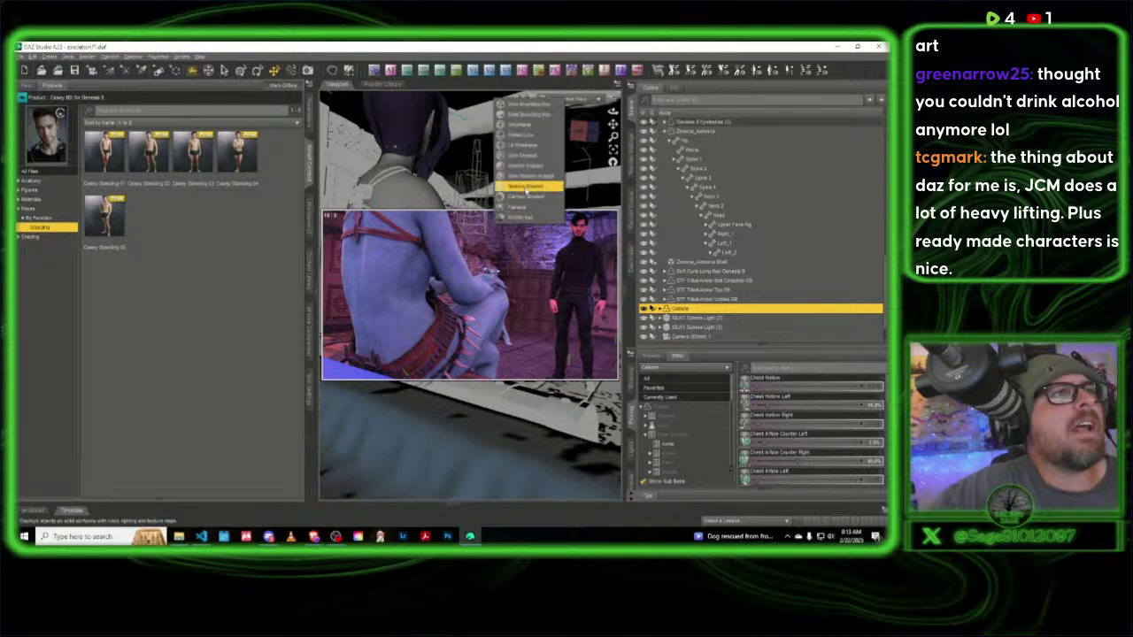
pyautogui.click(527, 186)
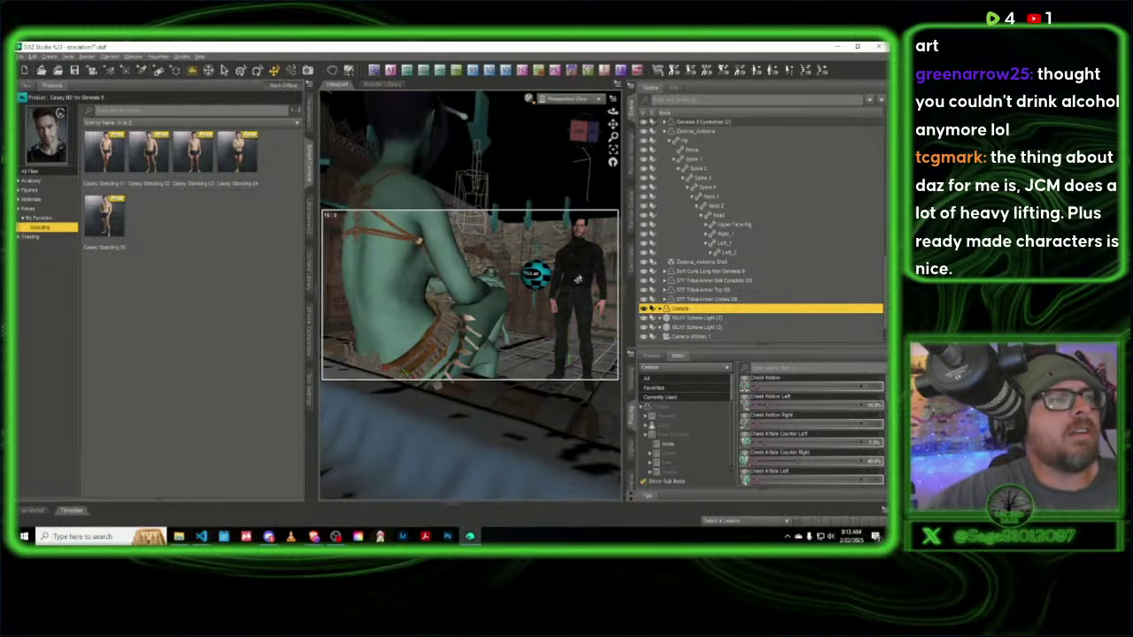
# Step: Add a new camera matching the current Perspective View and delete the old shot camera from the scene
pyautogui.click(581, 280)
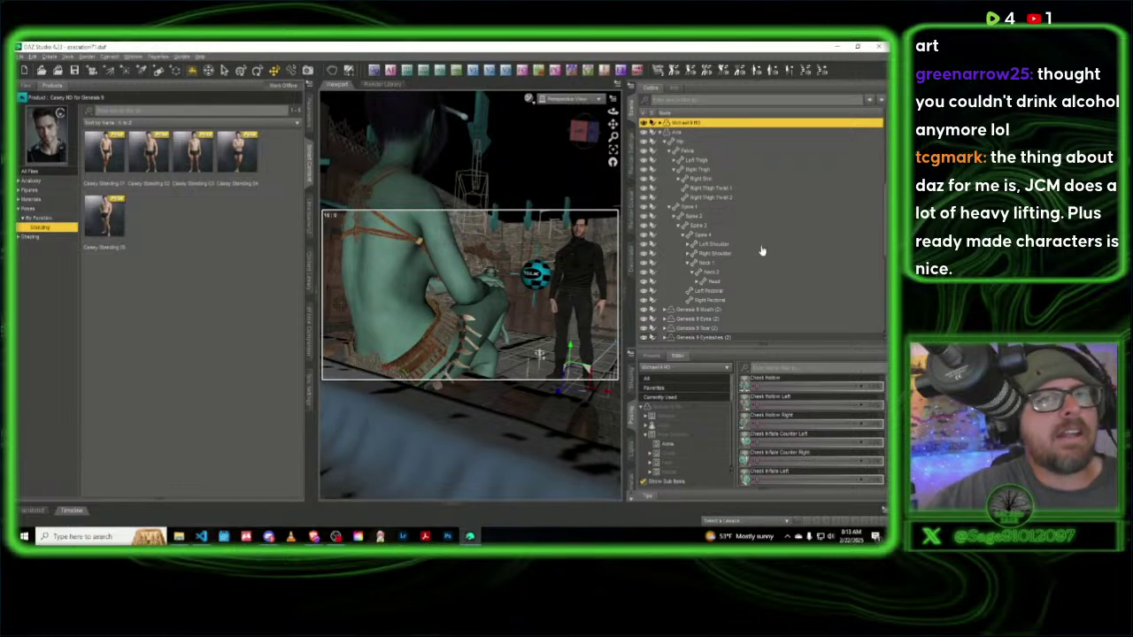
pyautogui.scroll(-5, 763, 249)
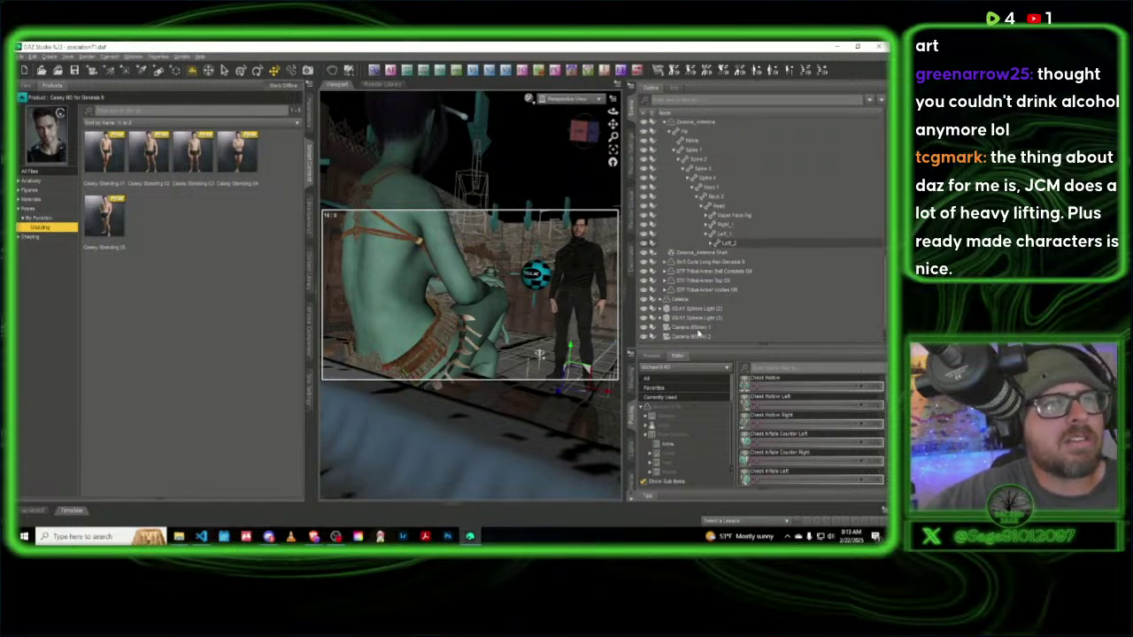
pyautogui.click(697, 329)
pyautogui.press('Delete')
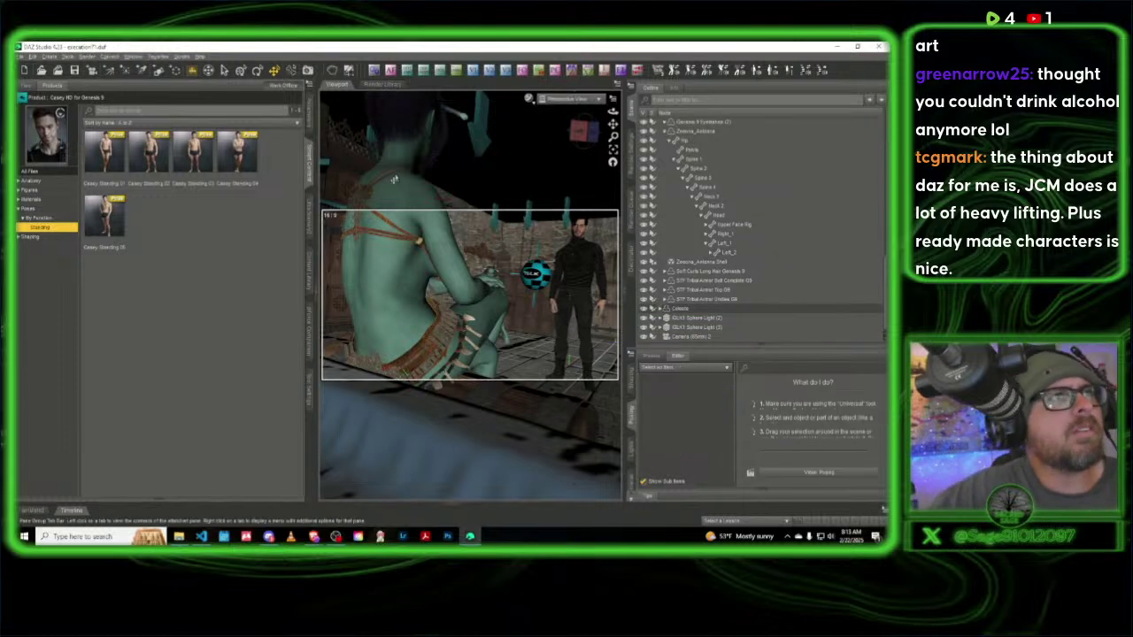
# Step: Look through the new camera, set its focus on the man in black and raise its f-stop
pyautogui.click(567, 125)
pyautogui.click(571, 98)
pyautogui.click(562, 181)
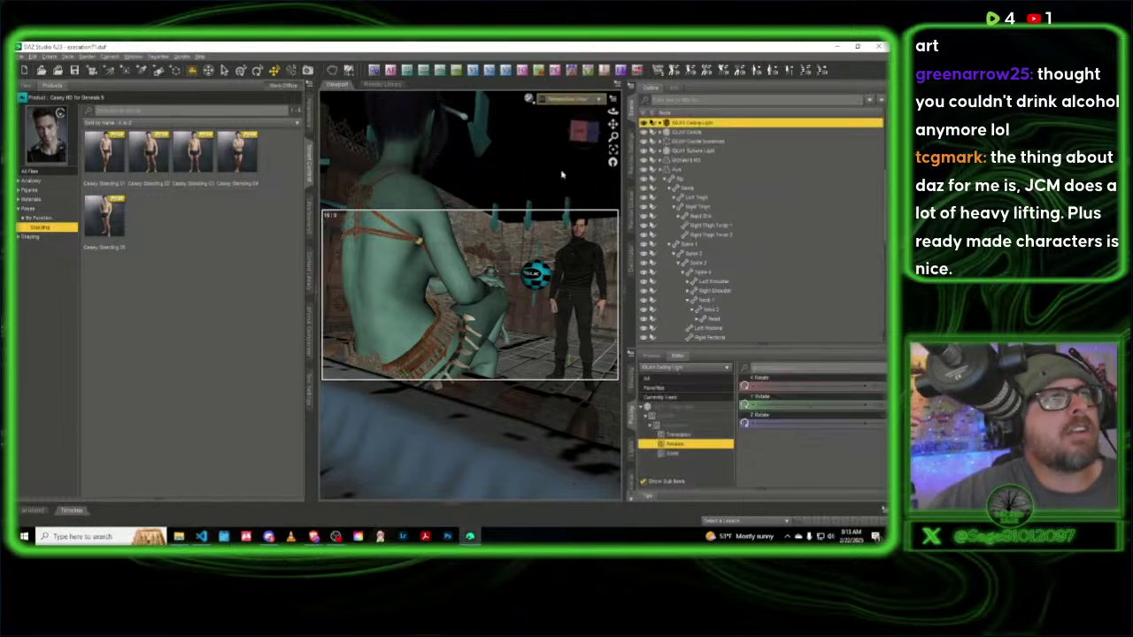
pyautogui.click(572, 274)
pyautogui.click(390, 70)
pyautogui.click(416, 239)
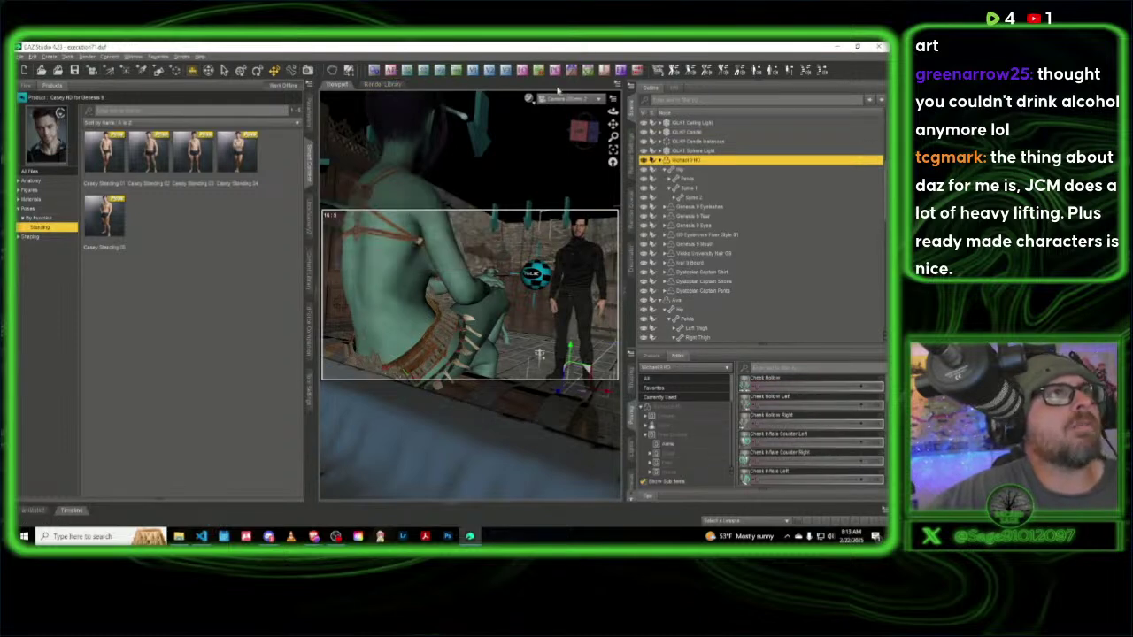
pyautogui.click(447, 239)
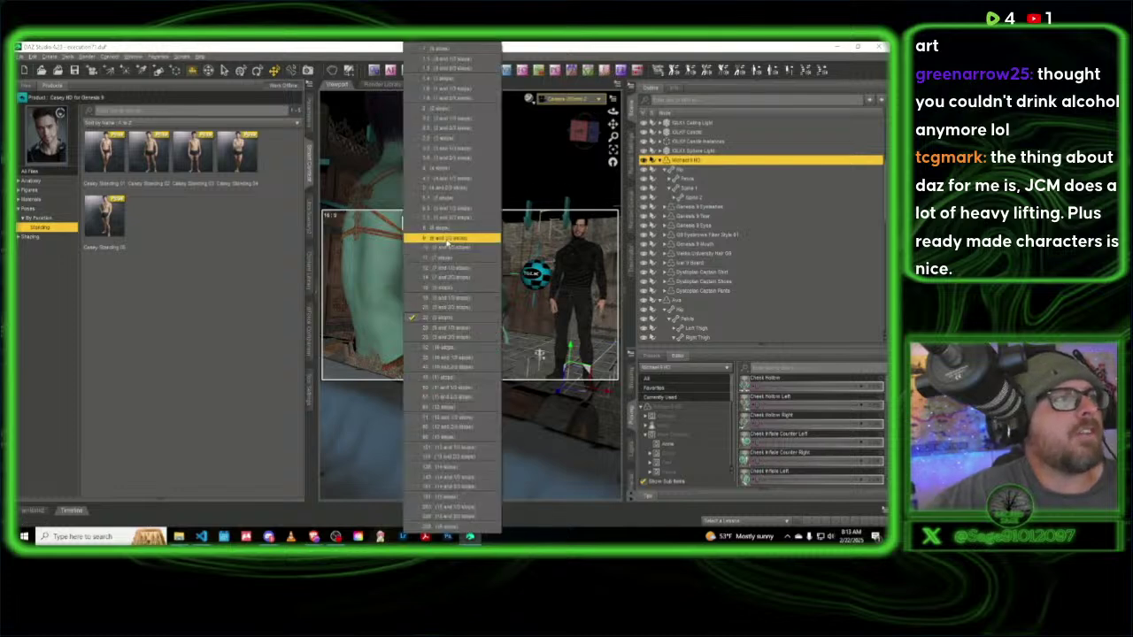
pyautogui.click(445, 354)
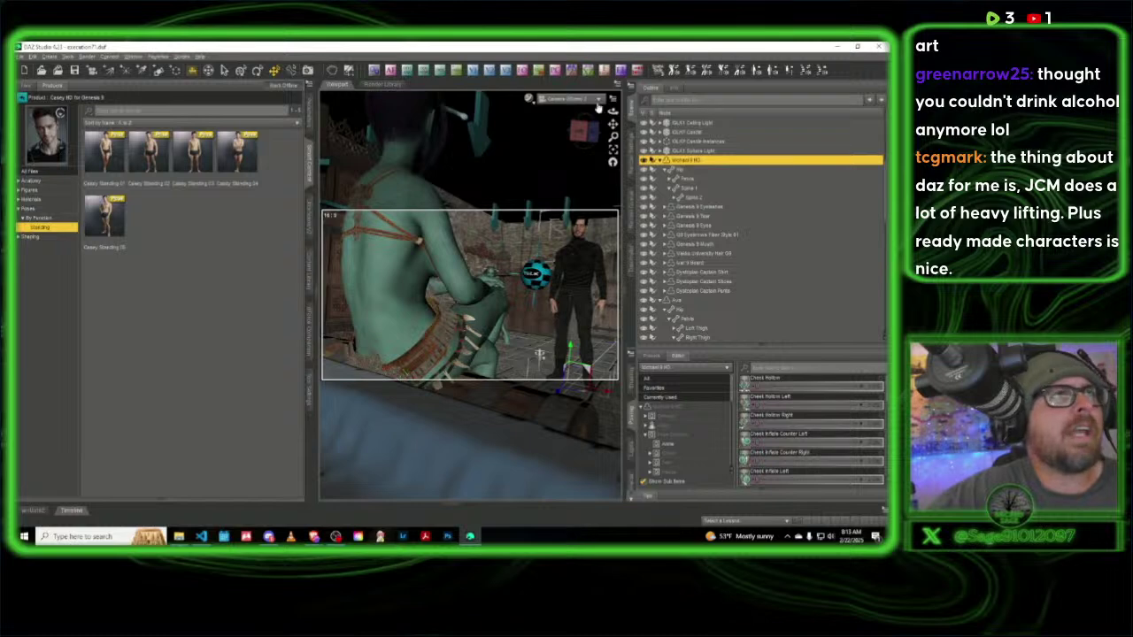
# Step: In the Perspective View, frame the man in black's face and dial out his currently used Empowered Dialogue-Angela 9 expression
pyautogui.click(567, 98)
pyautogui.click(562, 177)
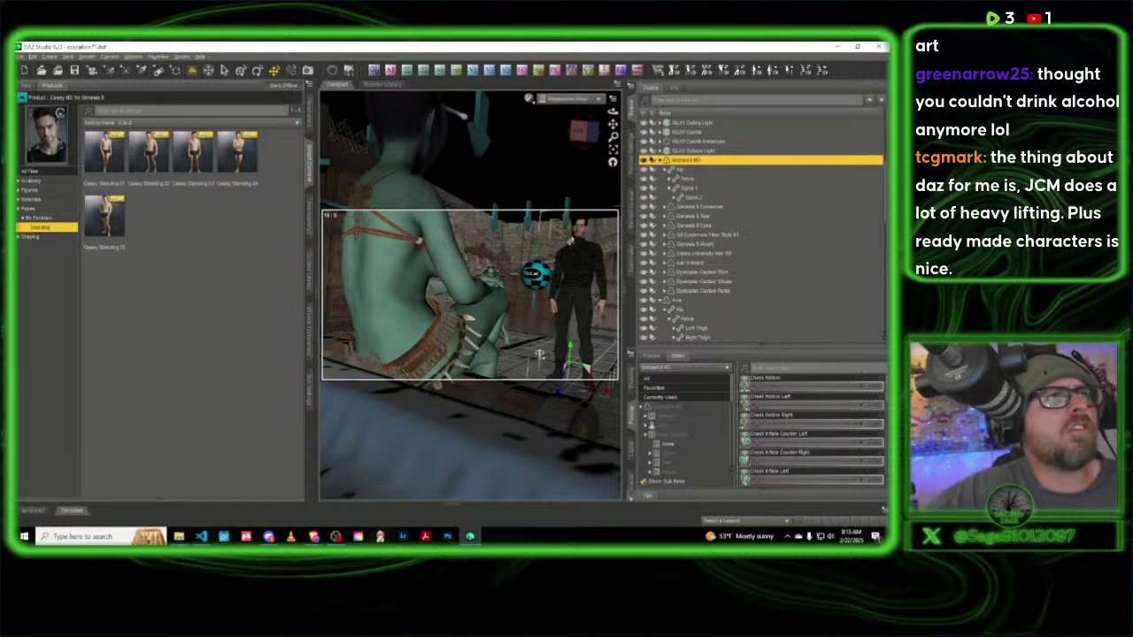
pyautogui.moveTo(612, 125); pyautogui.dragTo(491, 211)
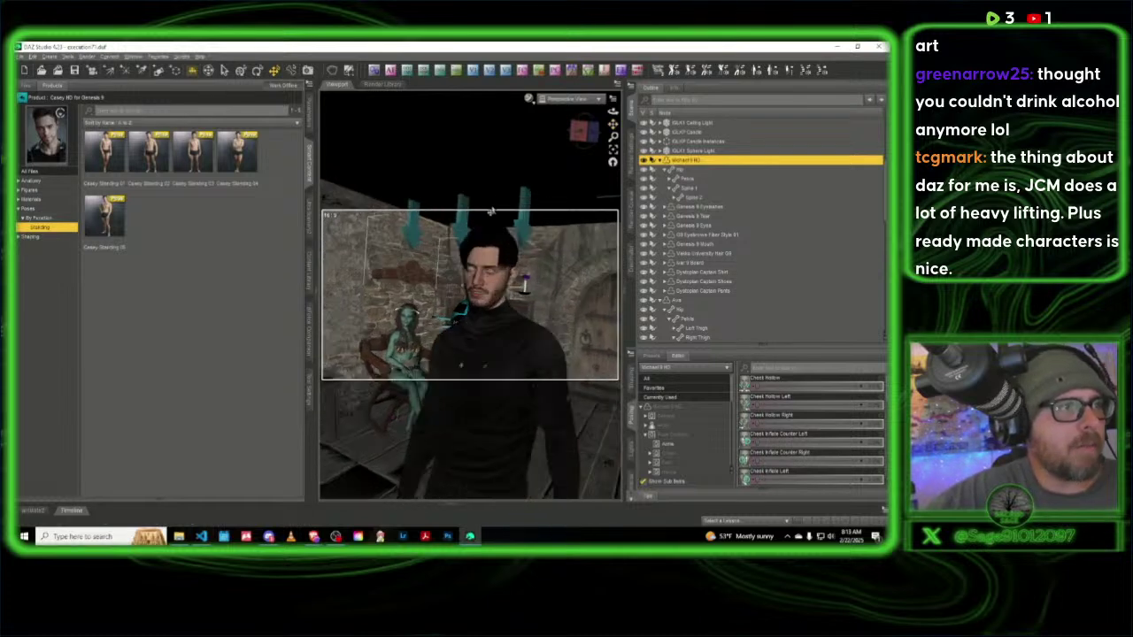
pyautogui.scroll(5, 492, 211)
pyautogui.moveTo(583, 131); pyautogui.dragTo(610, 133)
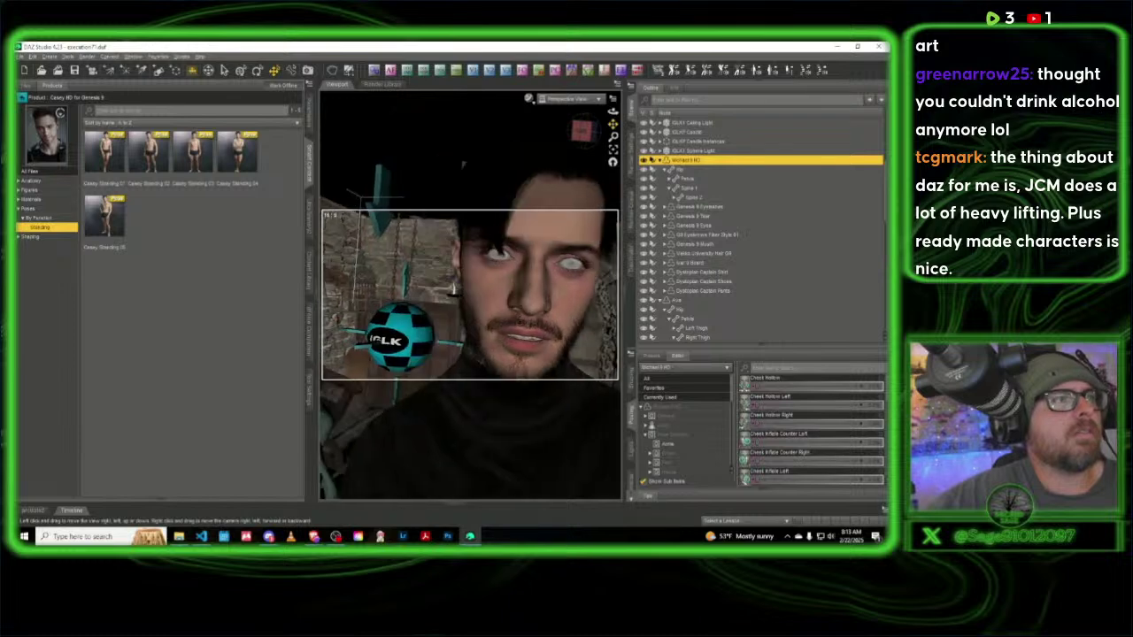
pyautogui.click(560, 300)
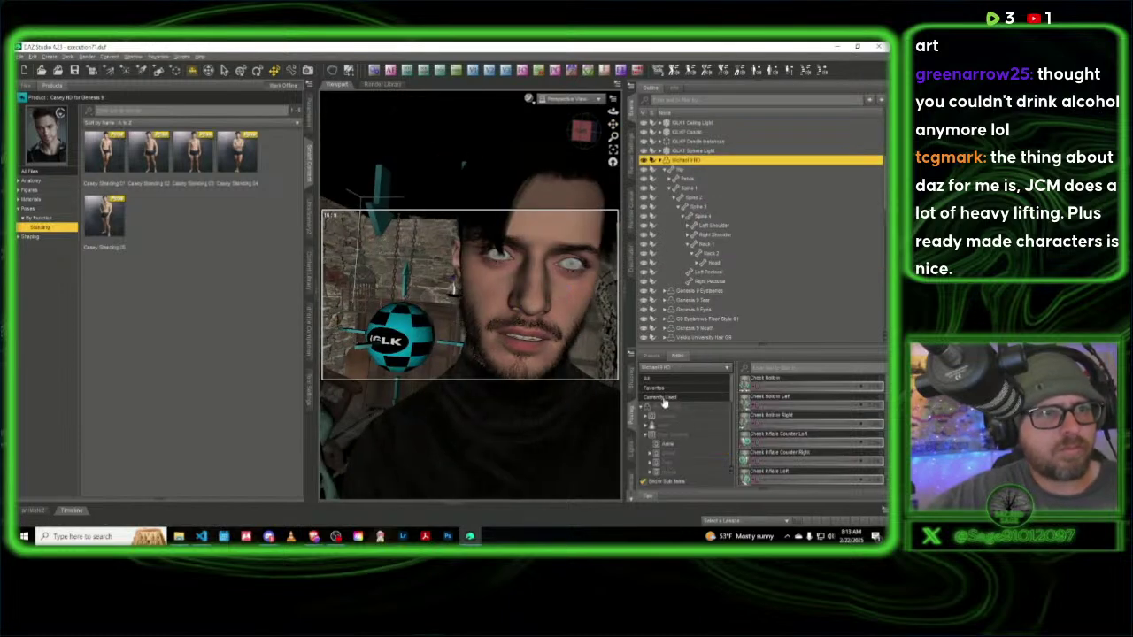
pyautogui.click(666, 398)
pyautogui.scroll(-10, 838, 468)
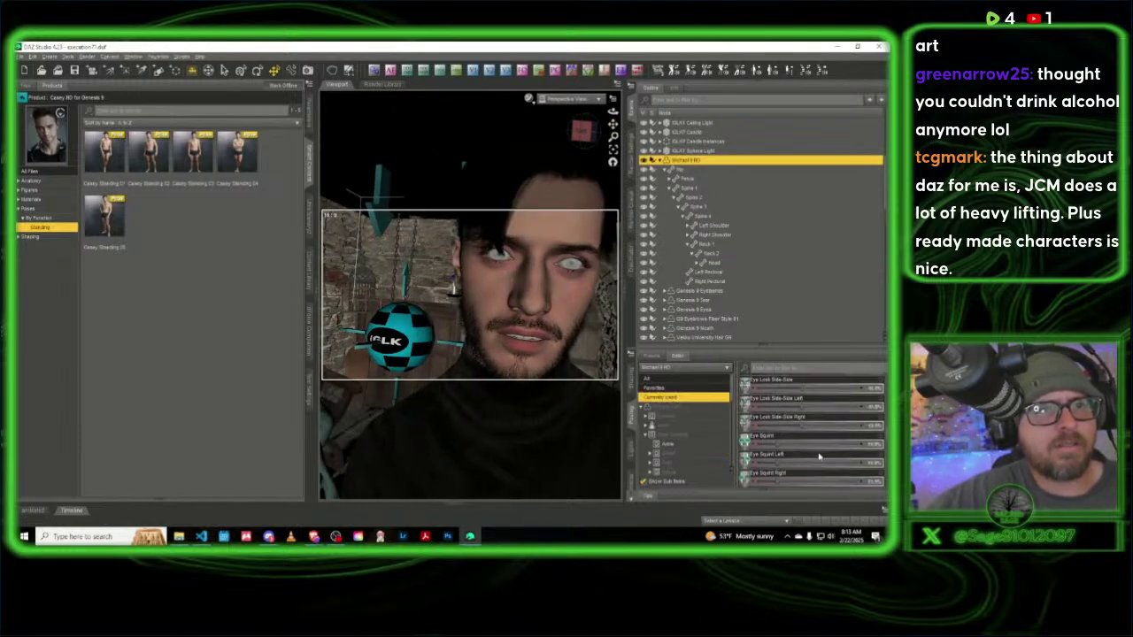
pyautogui.moveTo(751, 440); pyautogui.dragTo(704, 442)
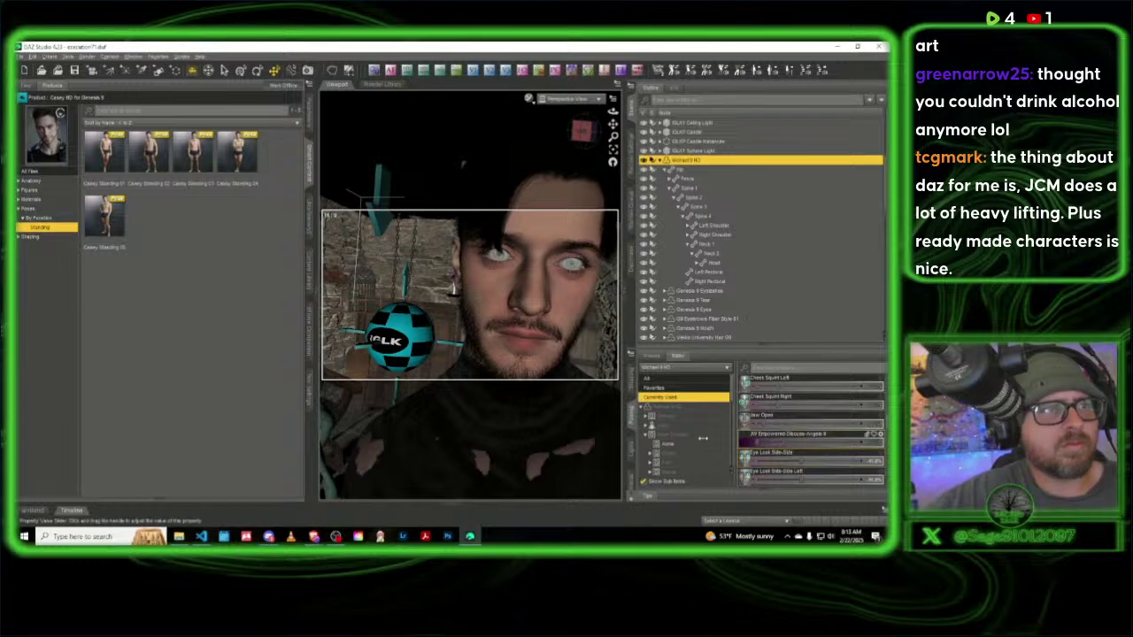
# Step: Filter the man's Pose Controls for explaining expressions and partly apply Emotional-Explaining-Victoria 9 to his face
pyautogui.click(784, 368)
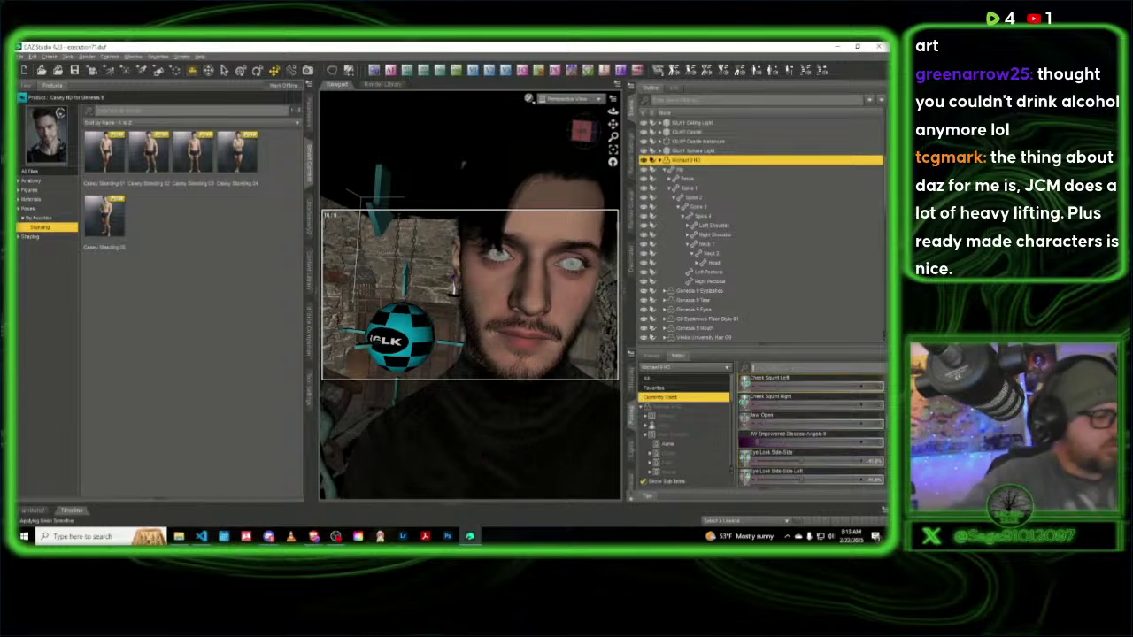
pyautogui.write('sad')
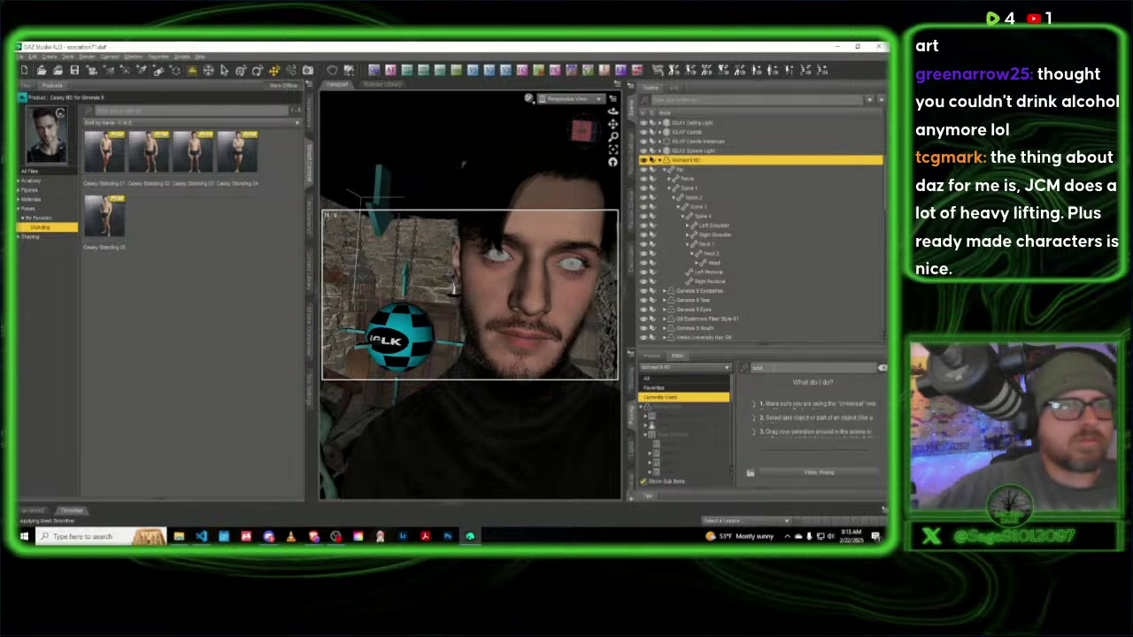
pyautogui.click(672, 435)
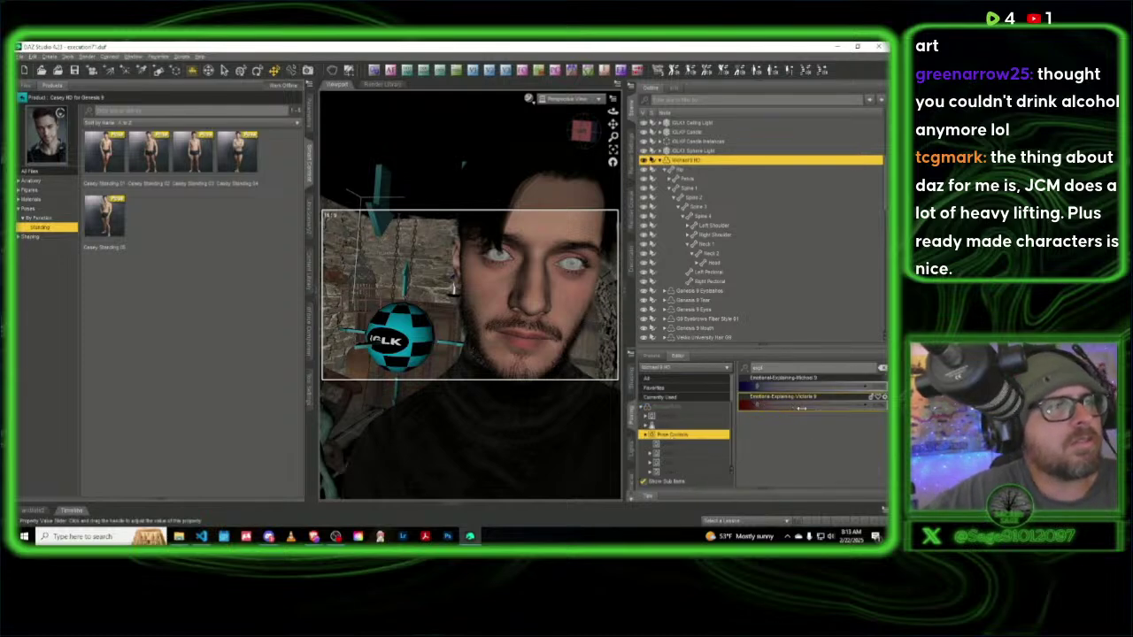
pyautogui.moveTo(801, 409); pyautogui.dragTo(799, 408)
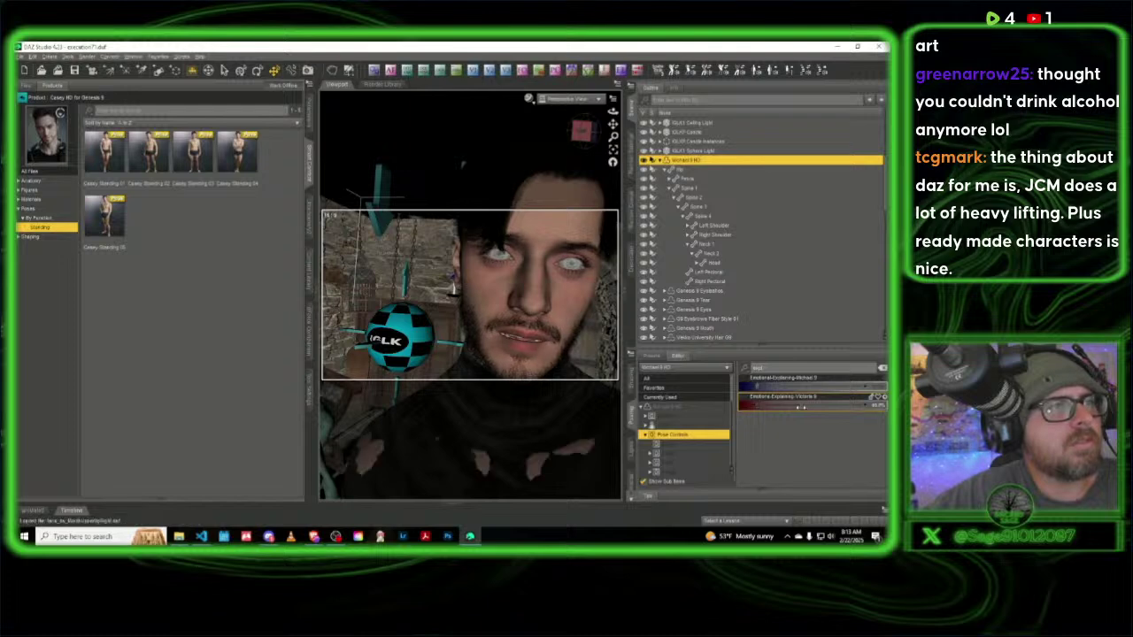
# Step: Preview the shot through the new camera in NVIDIA Iray with an enlarged viewport, and return to Texture Shaded display
pyautogui.click(563, 101)
pyautogui.click(557, 175)
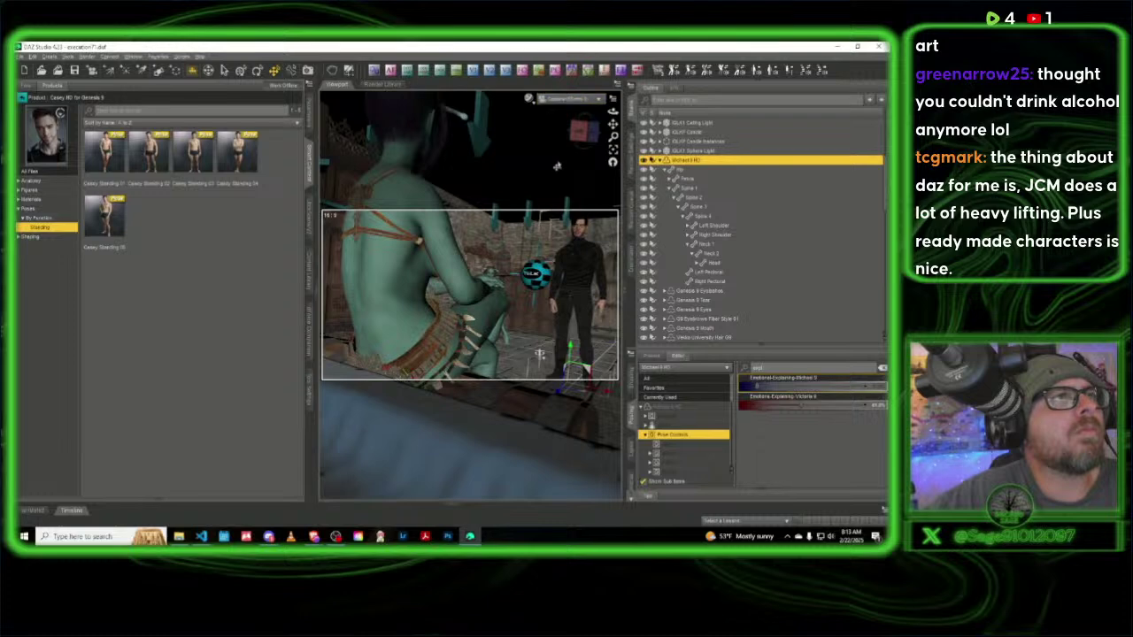
pyautogui.click(309, 160)
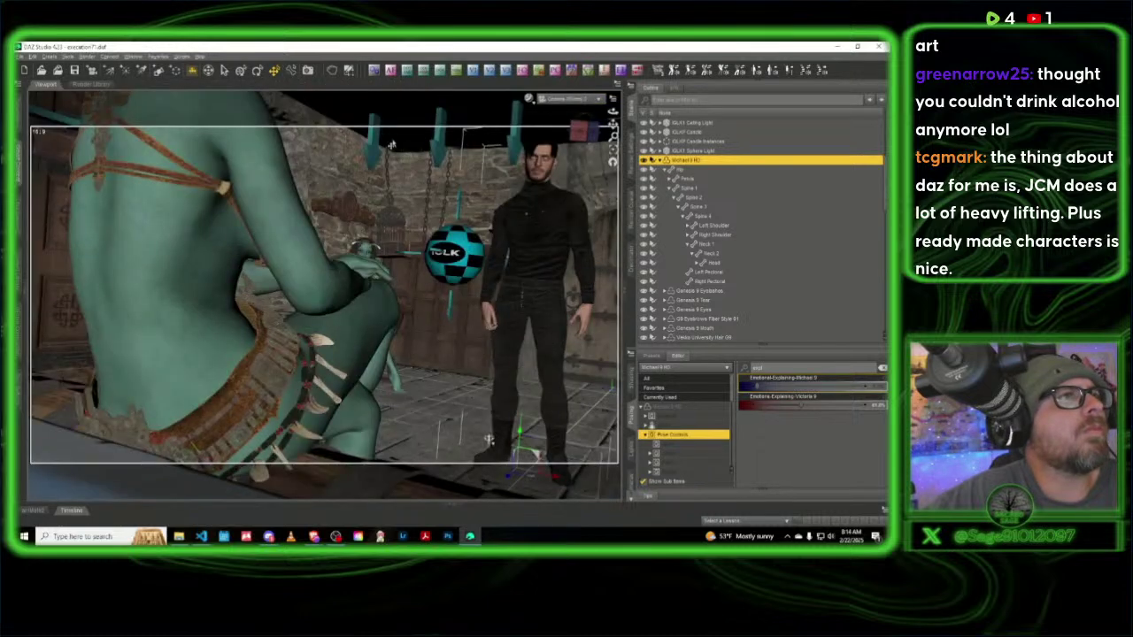
pyautogui.click(529, 100)
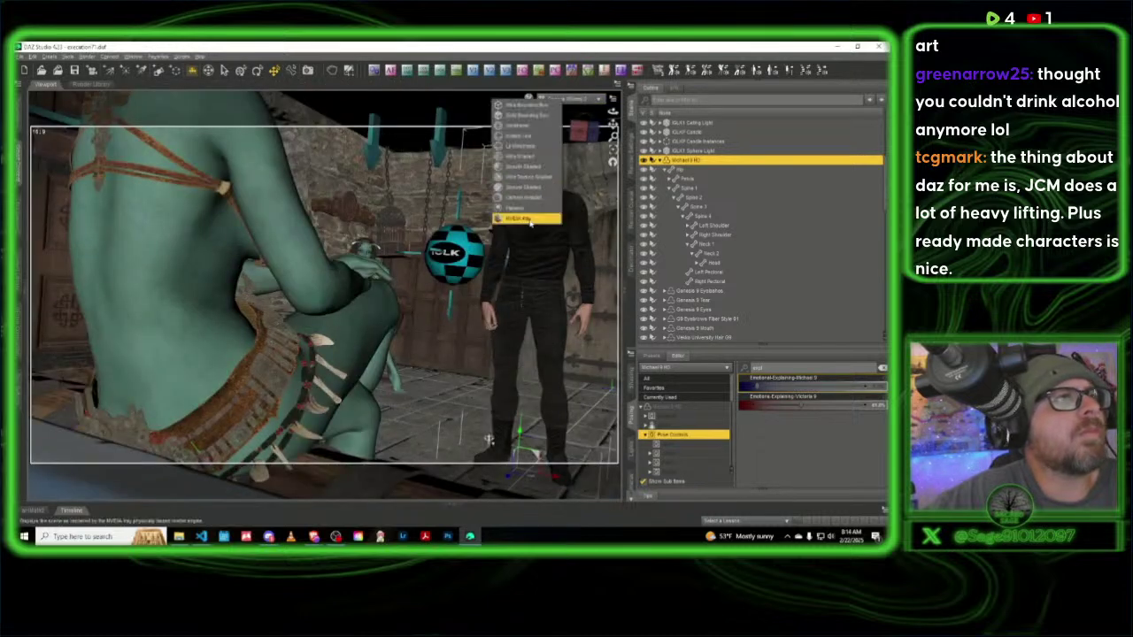
pyautogui.click(529, 219)
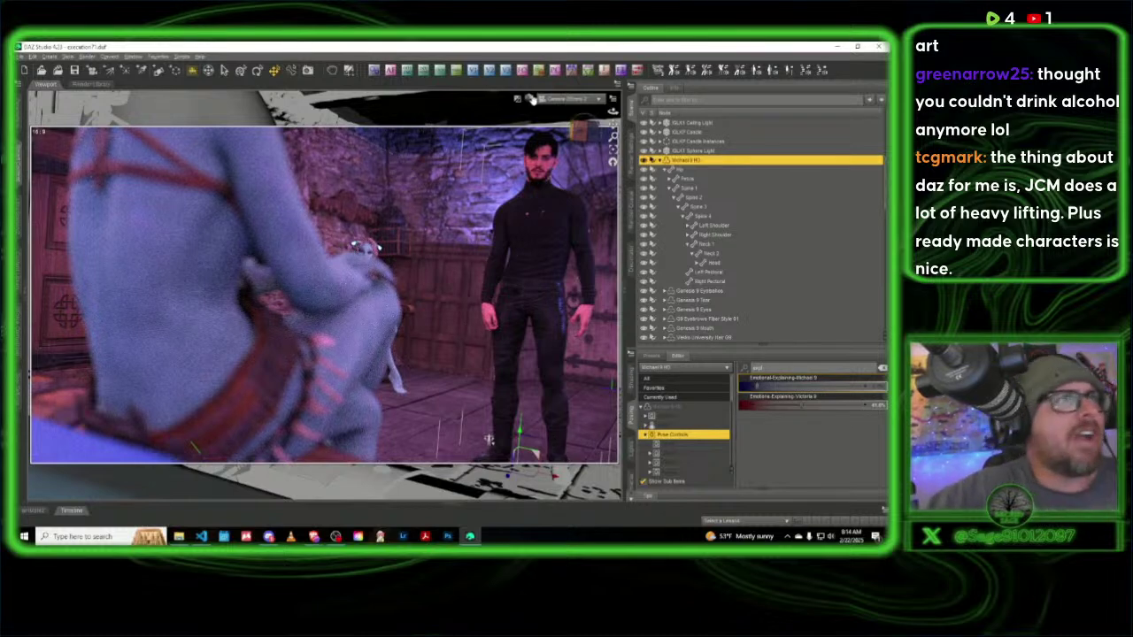
pyautogui.click(530, 99)
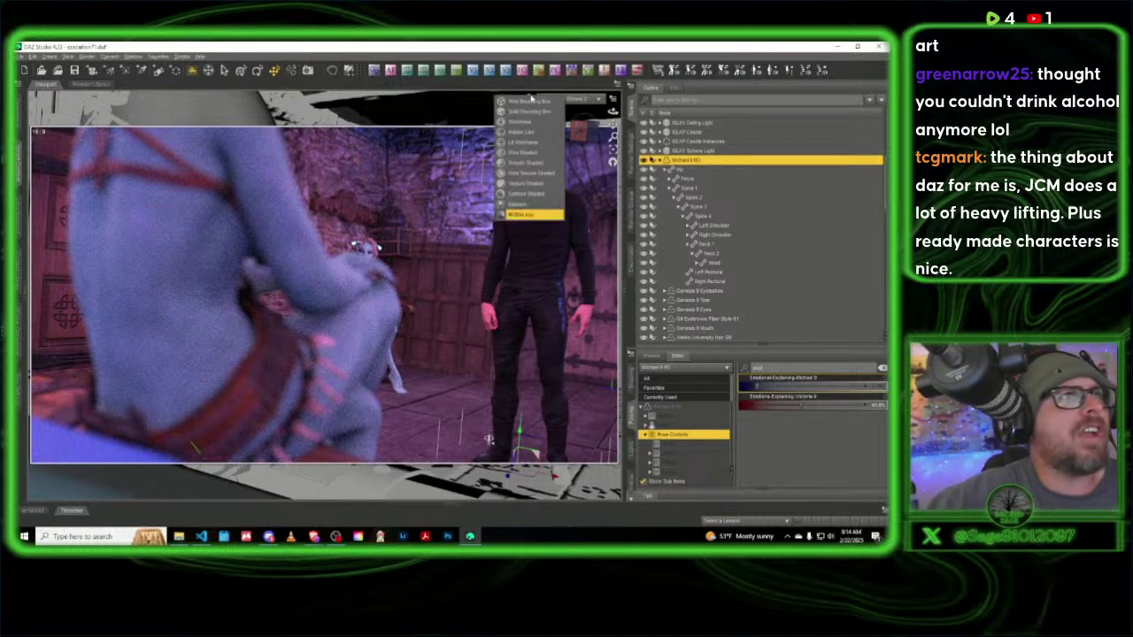
pyautogui.click(525, 183)
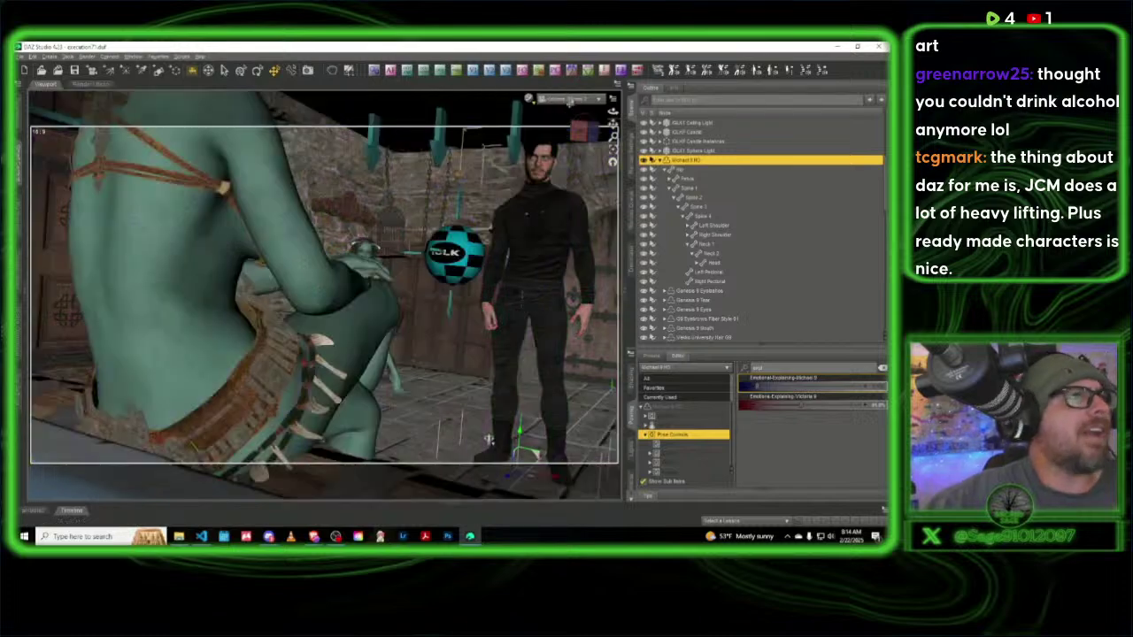
# Step: In the Perspective View, move the sphere light beside the foreground seated woman toward the man in black and raise it higher above the floor
pyautogui.click(579, 102)
pyautogui.click(580, 106)
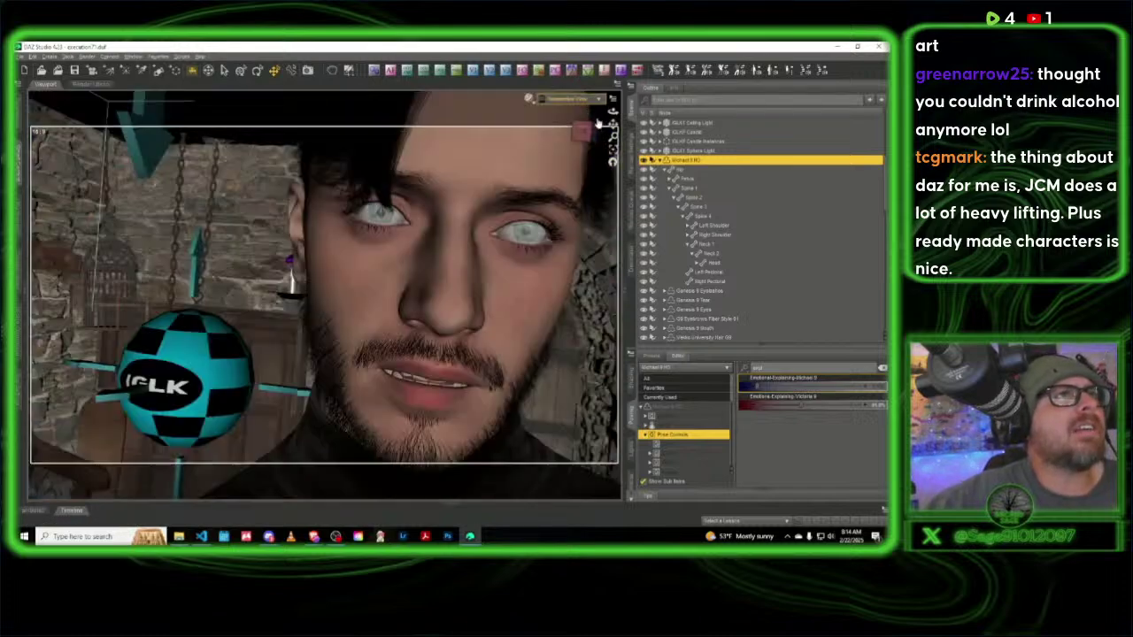
pyautogui.moveTo(587, 131); pyautogui.dragTo(380, 292)
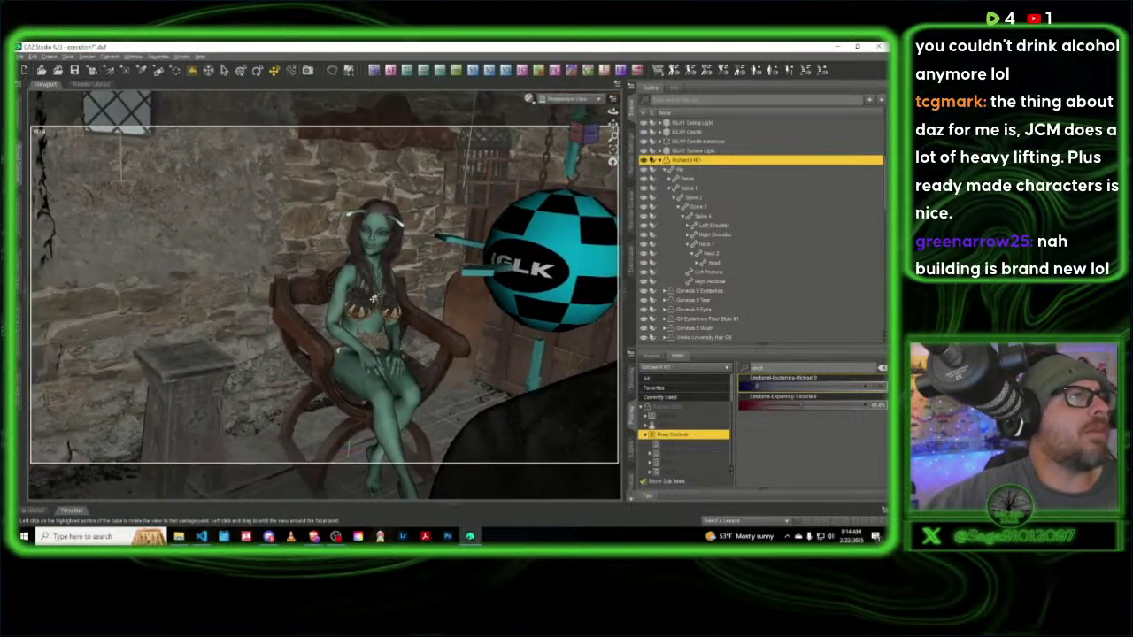
pyautogui.scroll(-5, 380, 292)
pyautogui.scroll(-2, 380, 292)
pyautogui.moveTo(578, 135); pyautogui.dragTo(255, 334)
pyautogui.scroll(-5, 255, 335)
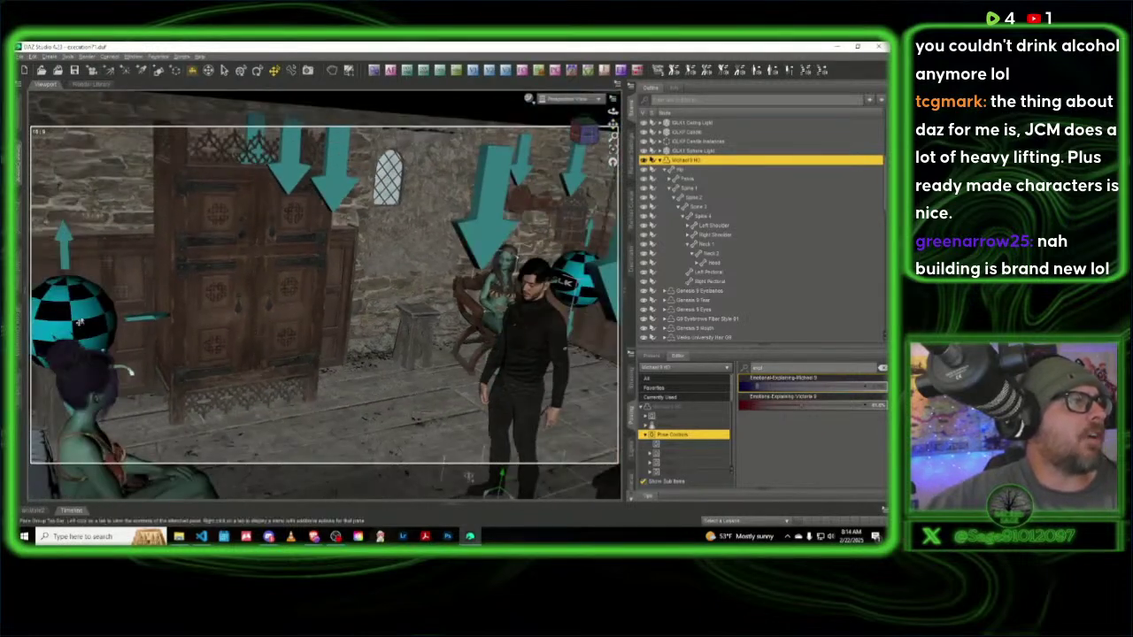
pyautogui.click(84, 335)
pyautogui.moveTo(49, 368); pyautogui.dragTo(376, 359)
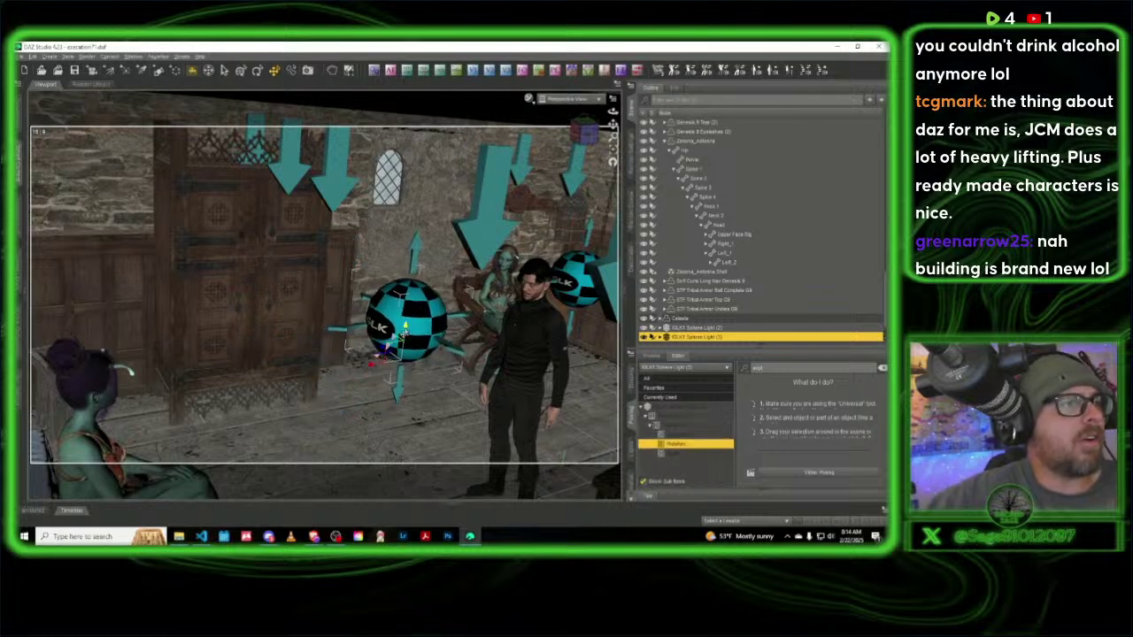
pyautogui.moveTo(398, 340); pyautogui.dragTo(372, 292)
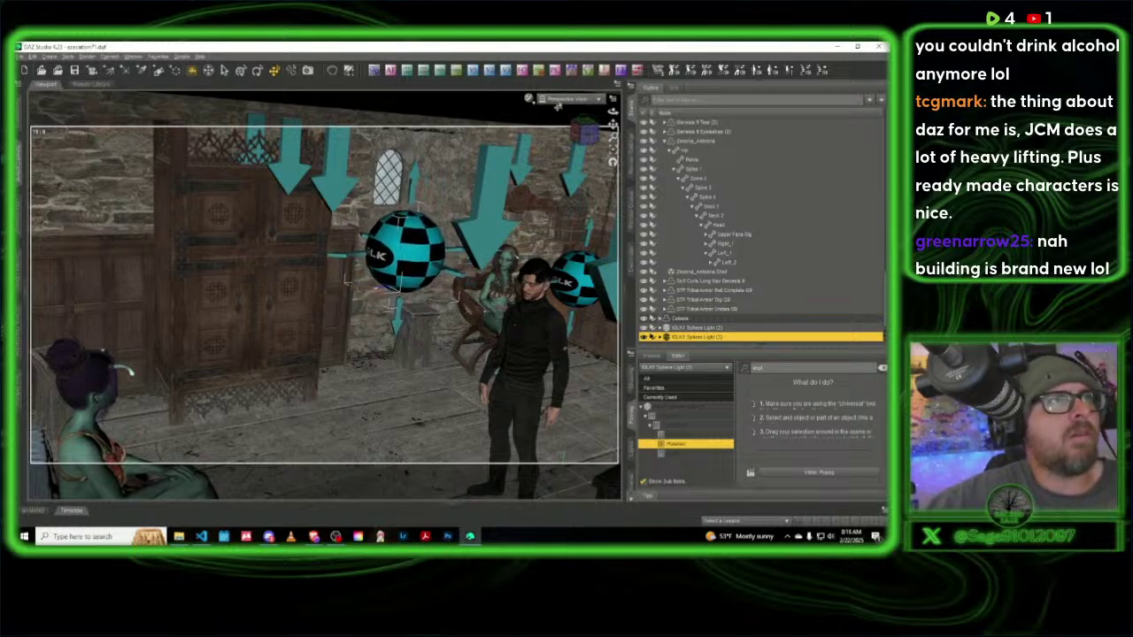
# Step: Check the repositioned sphere light through the shot camera in NVIDIA Iray, and restore Texture Shaded display
pyautogui.click(563, 98)
pyautogui.click(576, 180)
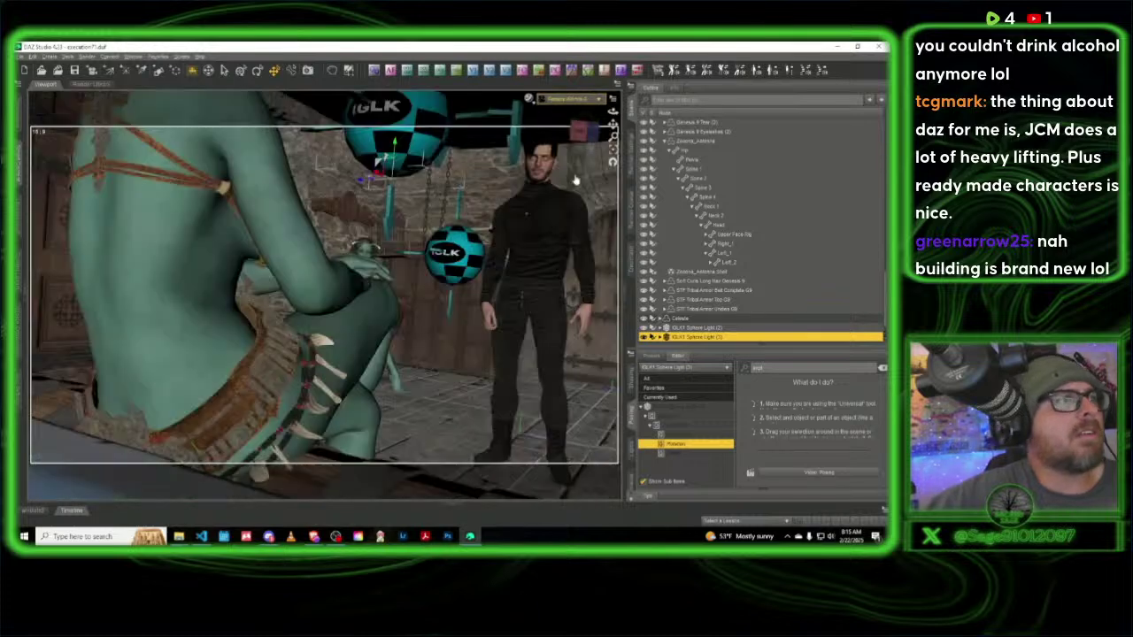
pyautogui.click(530, 99)
pyautogui.click(518, 212)
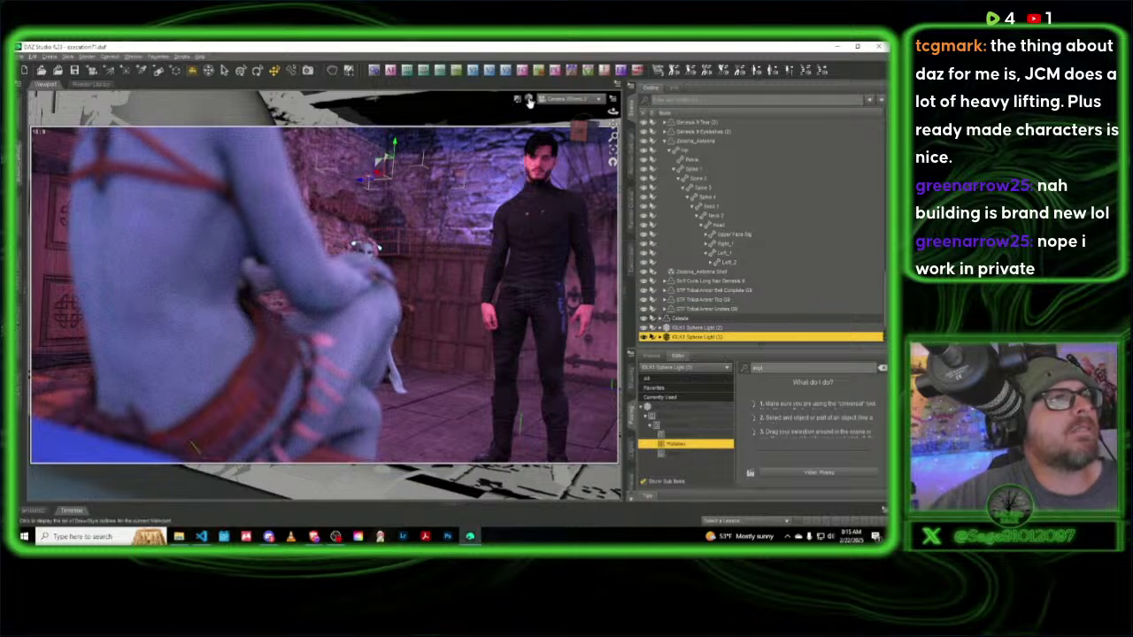
pyautogui.click(529, 100)
pyautogui.click(526, 176)
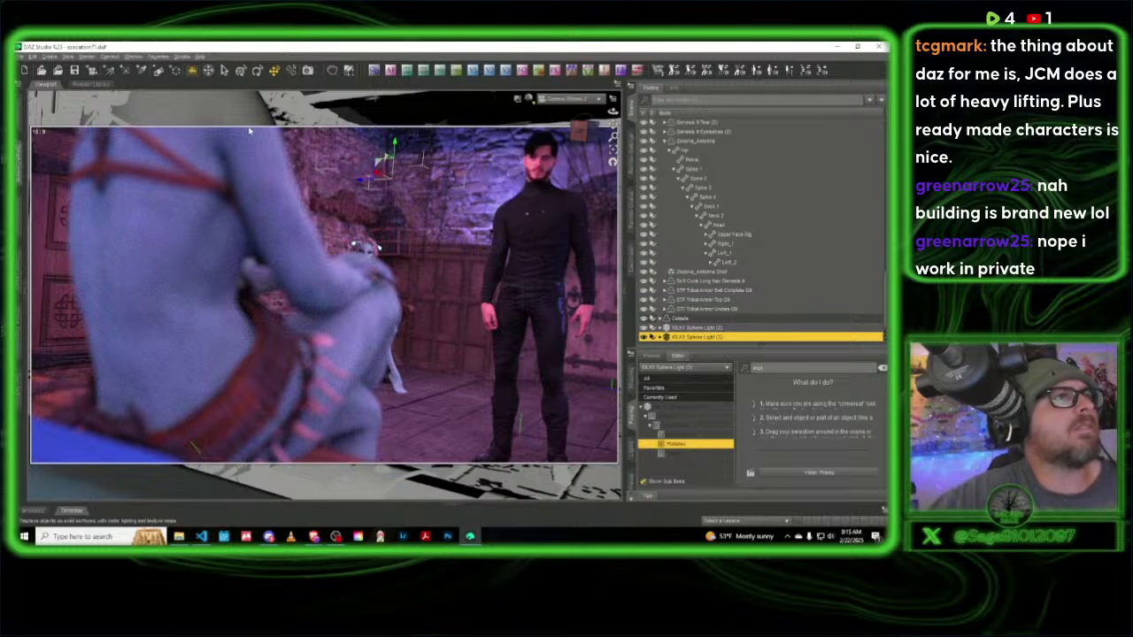
# Step: Save the scene as a new file named execution72 in the execution folder
pyautogui.click(21, 56)
pyautogui.moveTo(53, 121)
pyautogui.click(115, 124)
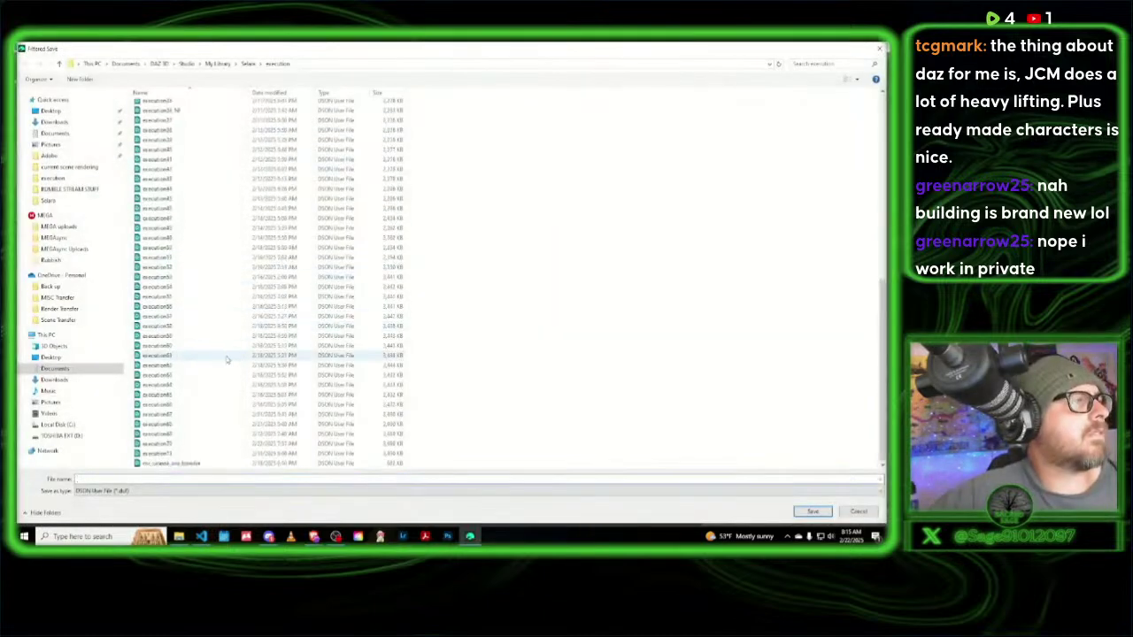
pyautogui.click(160, 454)
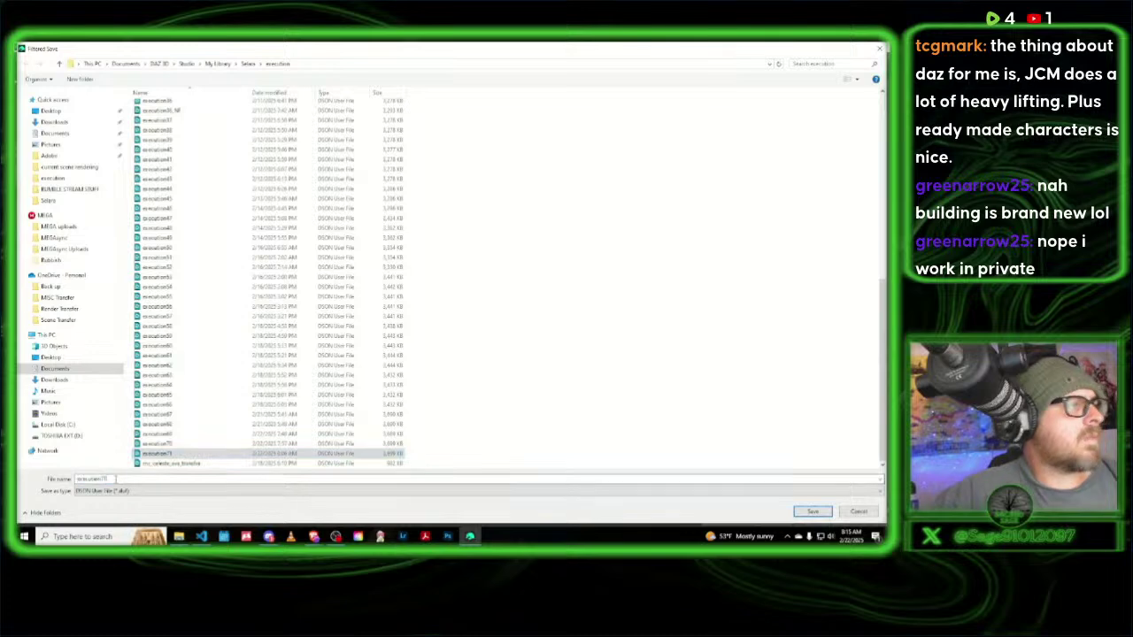
pyautogui.click(136, 479)
pyautogui.press('BackSpace')
pyautogui.write('2')
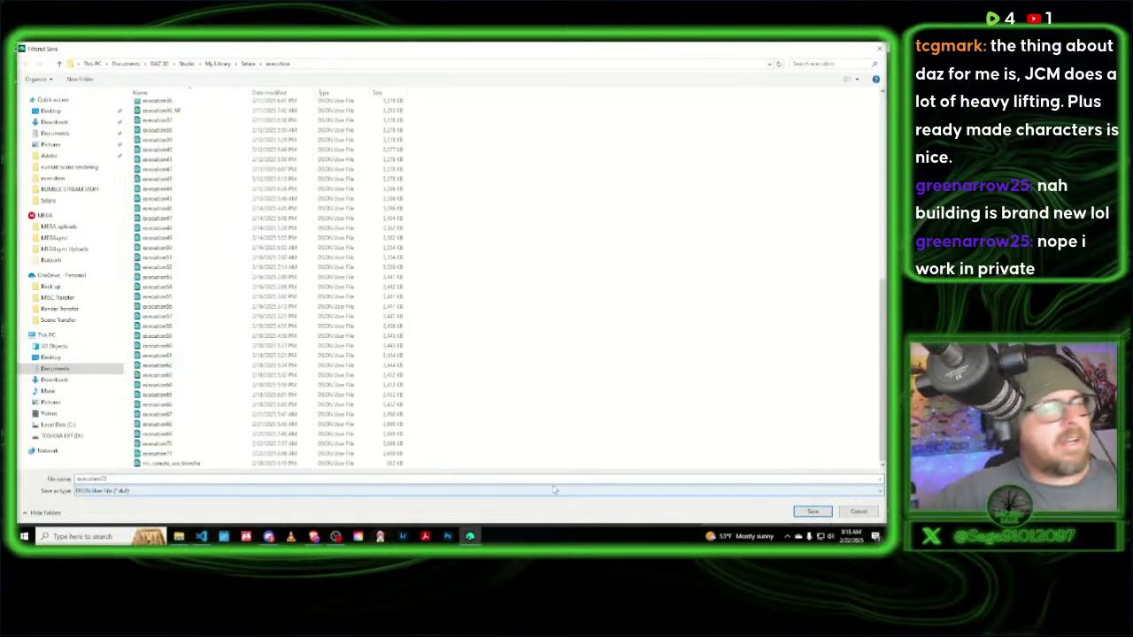
pyautogui.click(813, 512)
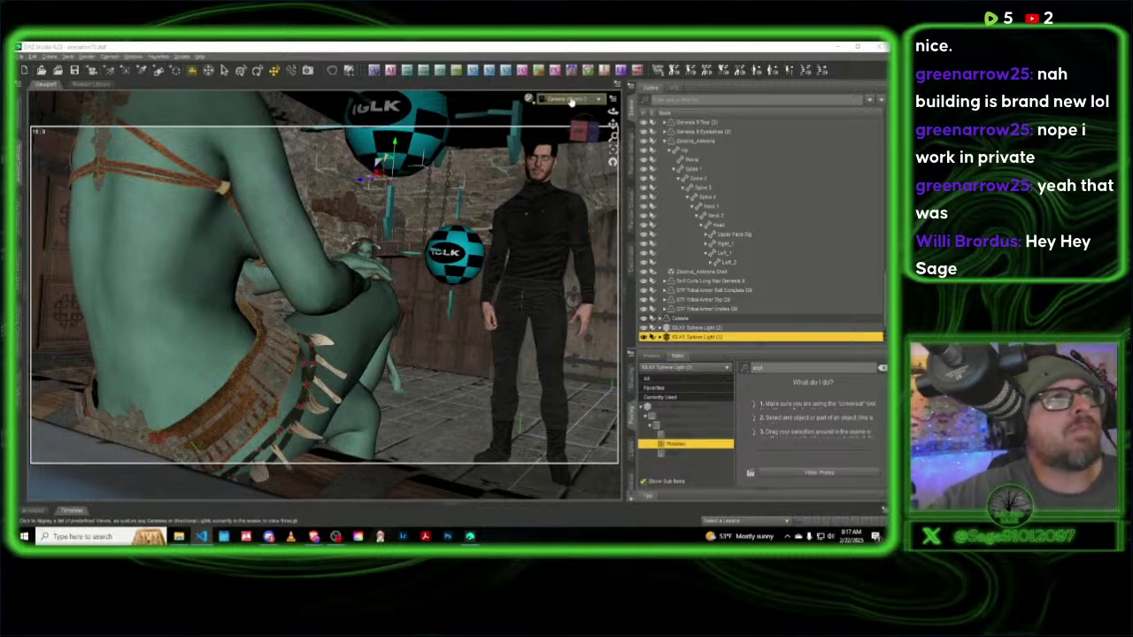
# Step: Return to the Perspective View, frame the woman sitting in the wooden chair and select her figure
pyautogui.click(570, 102)
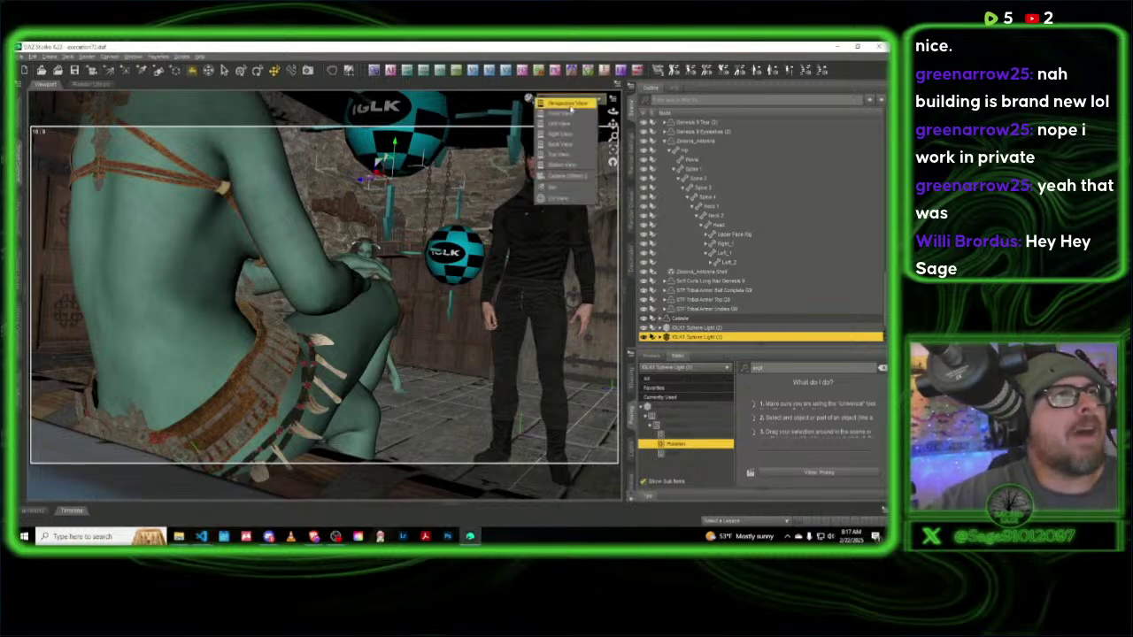
pyautogui.click(569, 107)
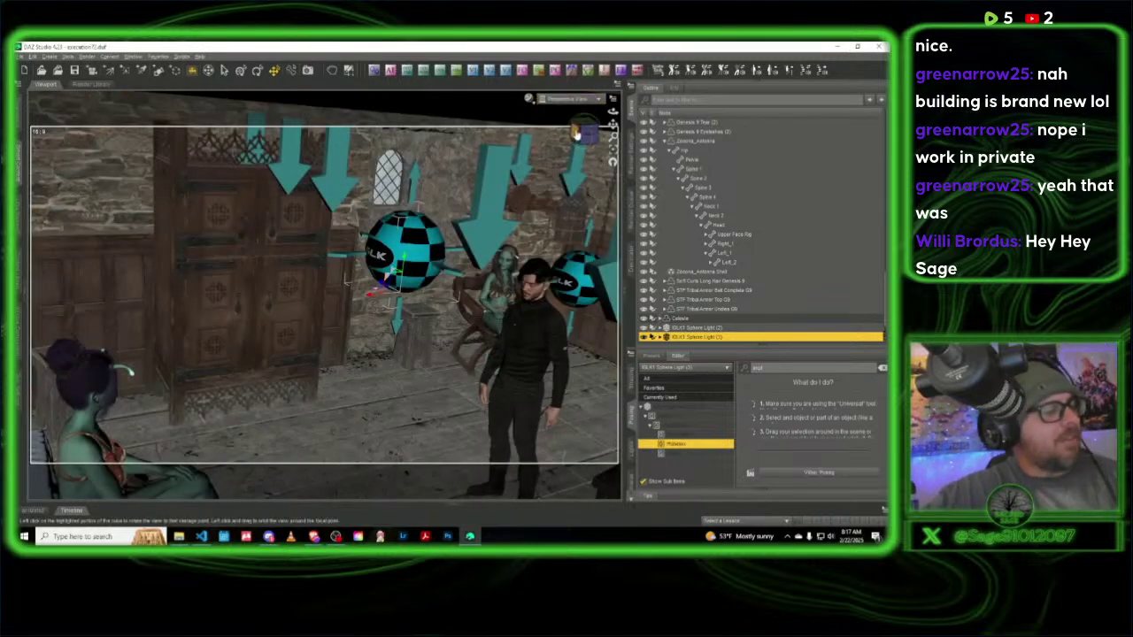
pyautogui.click(582, 134)
pyautogui.moveTo(583, 135); pyautogui.dragTo(581, 133)
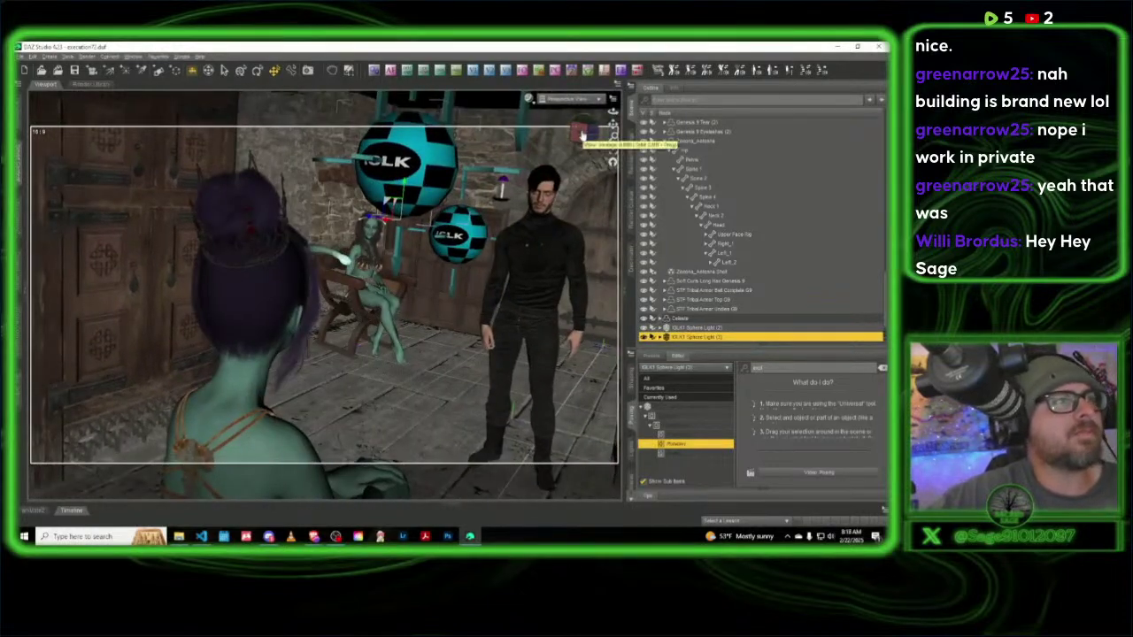
pyautogui.moveTo(581, 133); pyautogui.dragTo(581, 134)
pyautogui.click(404, 301)
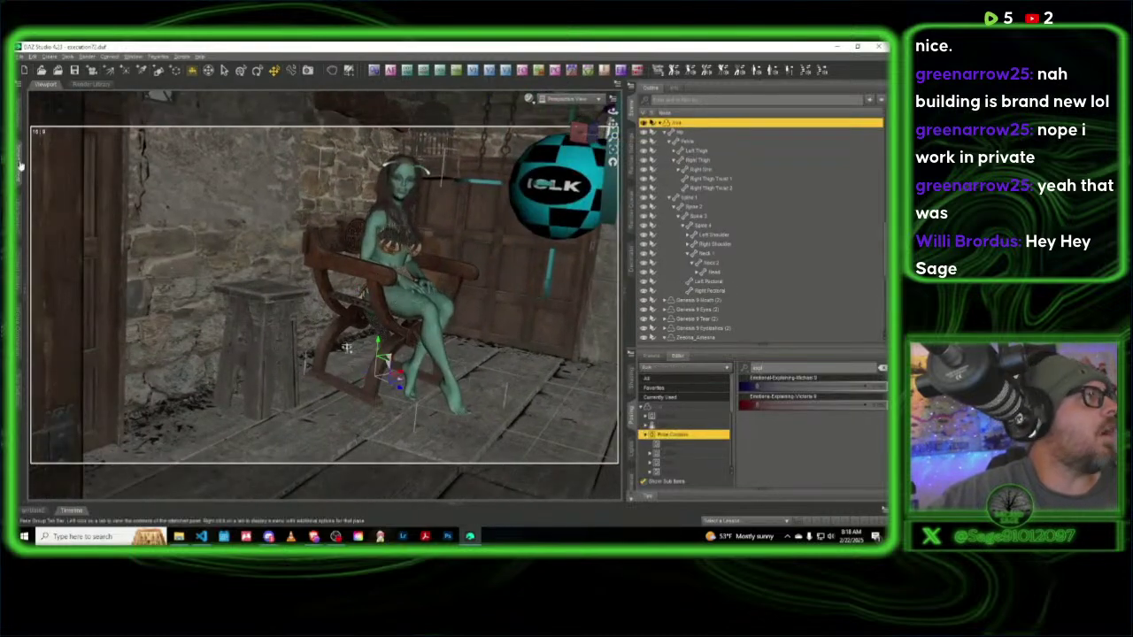
# Step: Bring up the installed Walking poses in the content library and look through the available products
pyautogui.click(21, 165)
pyautogui.click(22, 99)
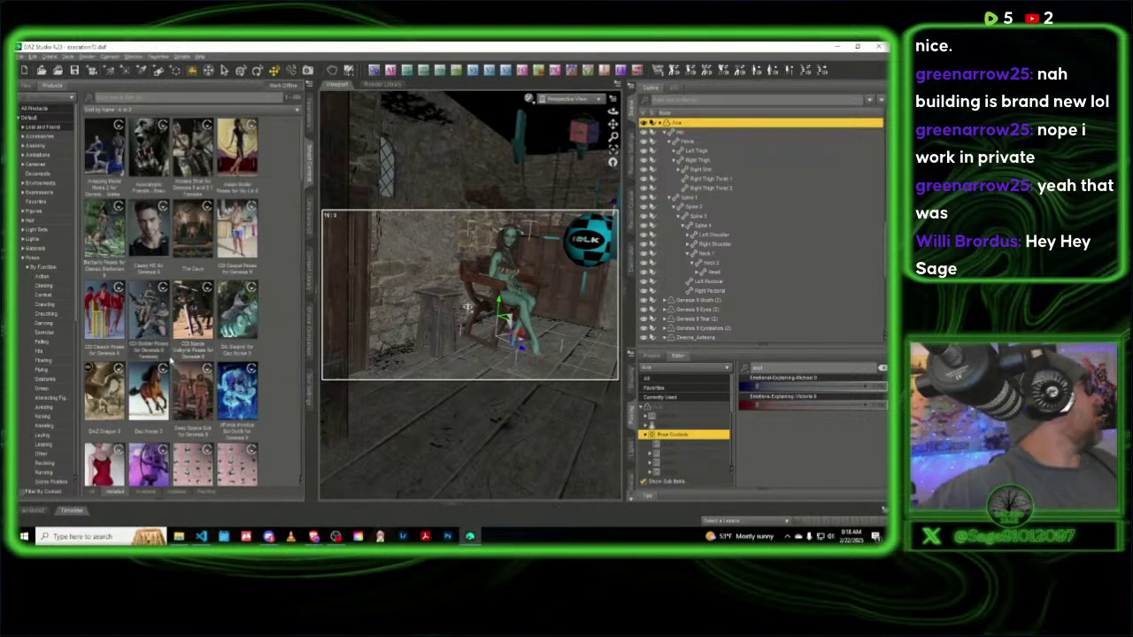
pyautogui.moveTo(172, 359)
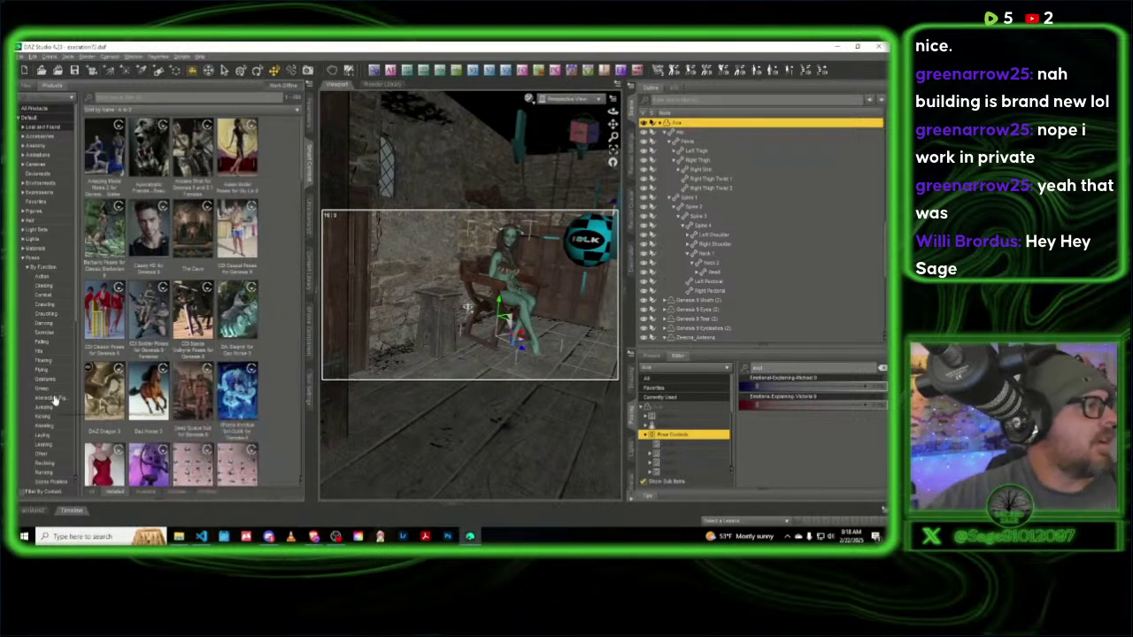
pyautogui.scroll(-3, 51, 403)
pyautogui.scroll(-1, 51, 402)
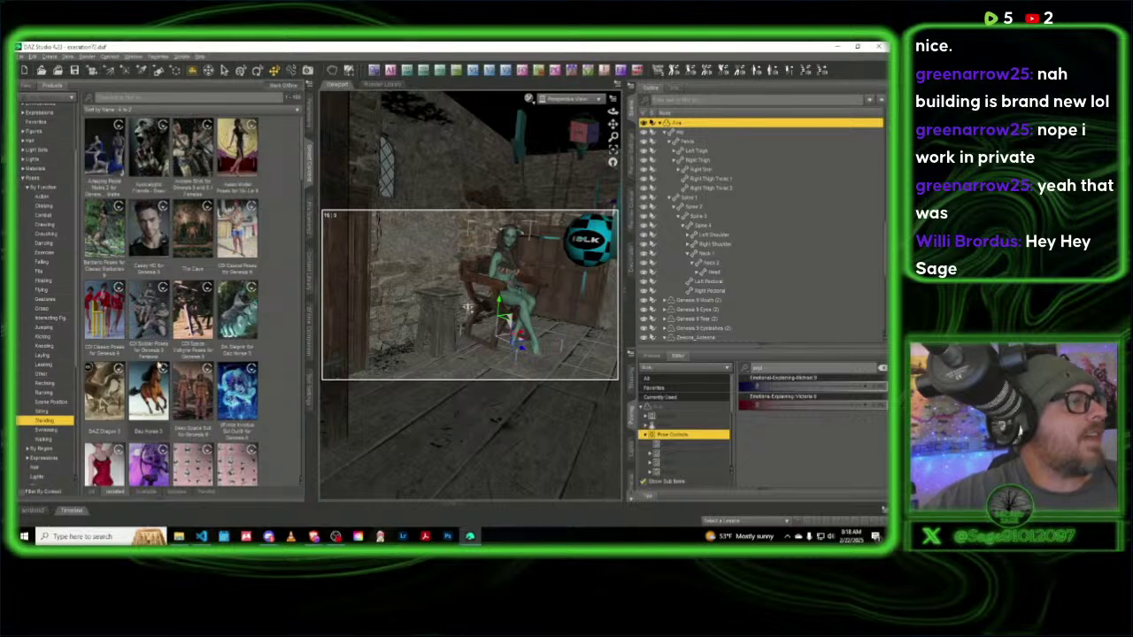
pyautogui.click(51, 438)
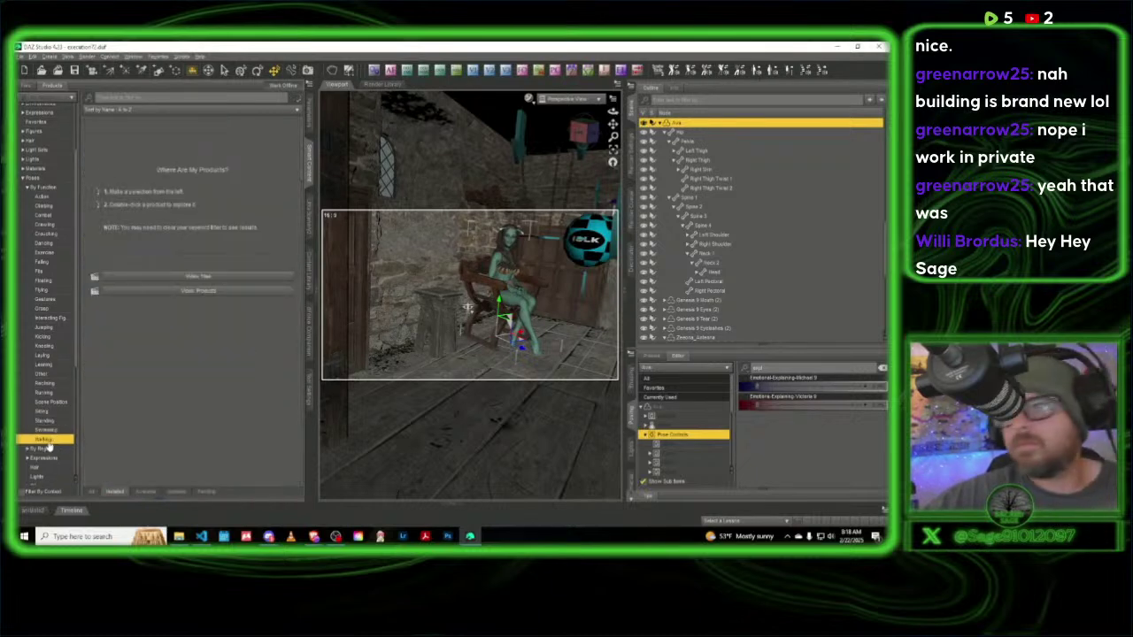
pyautogui.scroll(-3, 151, 345)
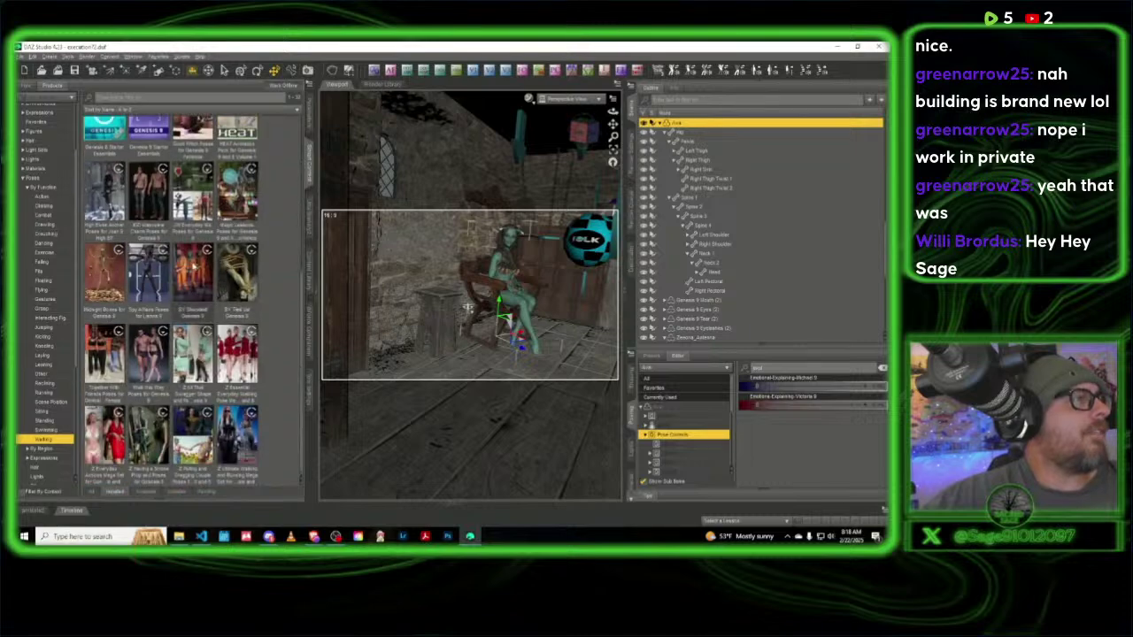
# Step: Examine the walking poses in the Walk this Way Poses for Genesis 9 product, and return to the Walking category
pyautogui.click(142, 358)
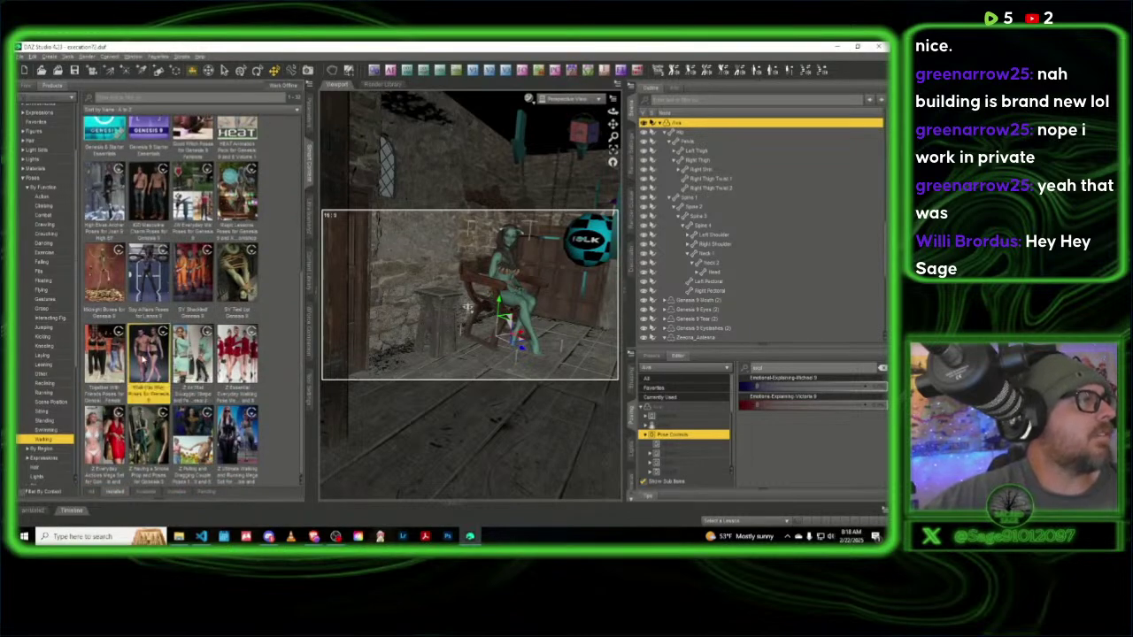
pyautogui.doubleClick(142, 359)
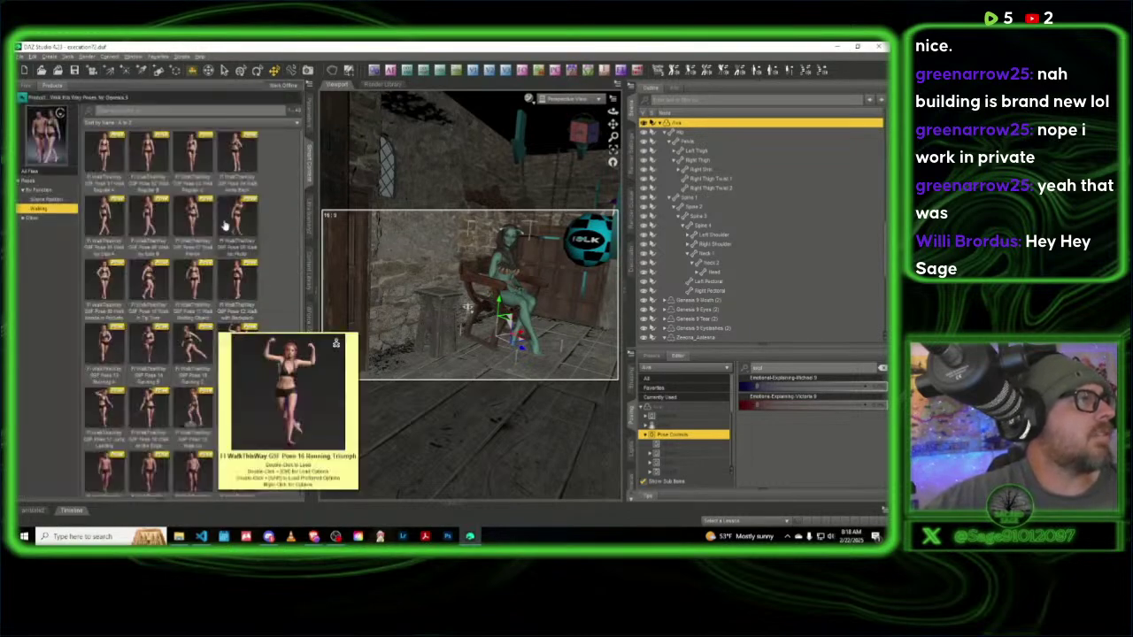
pyautogui.moveTo(239, 216)
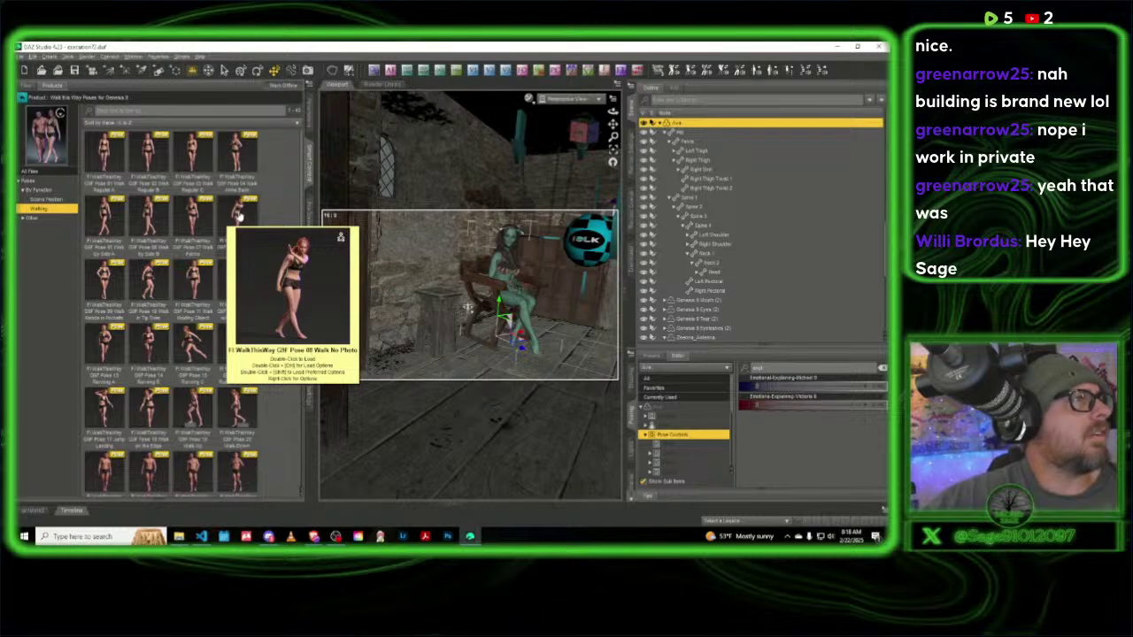
pyautogui.scroll(-8, 212, 265)
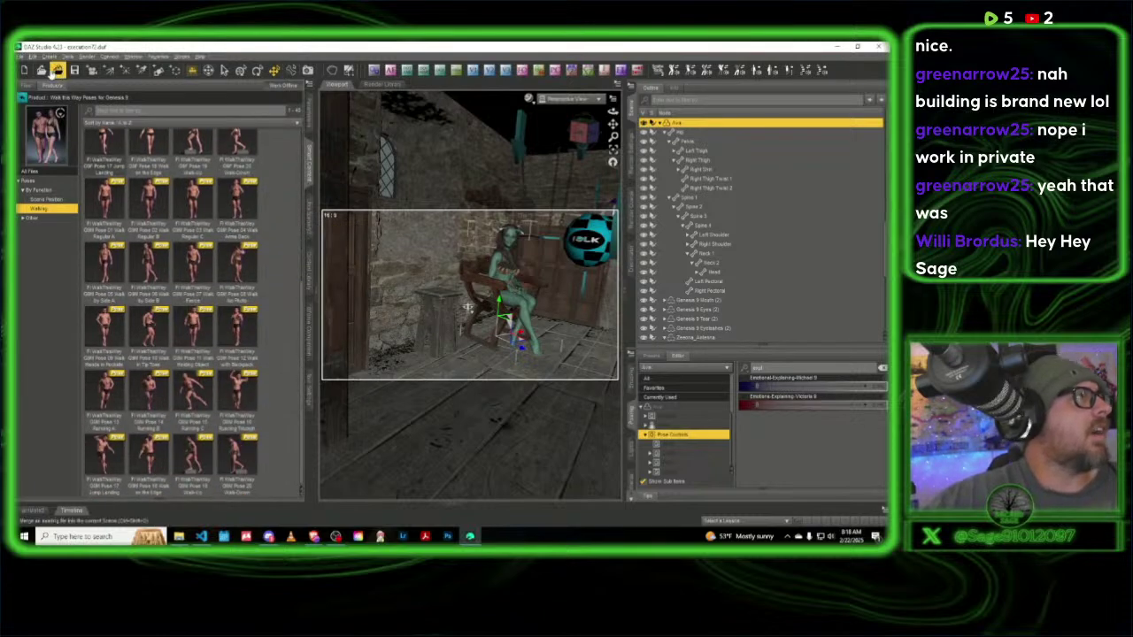
pyautogui.click(57, 71)
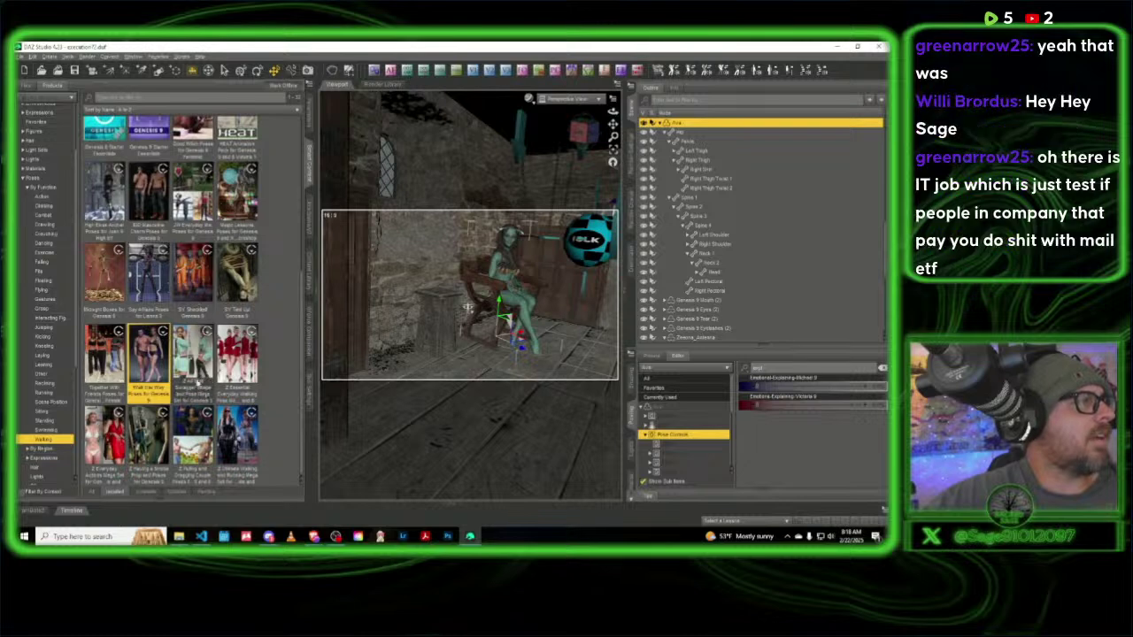
# Step: Apply the G9F Walking Sideways pose from the Z All That Swagger set to the woman and move her out of the chair
pyautogui.doubleClick(200, 370)
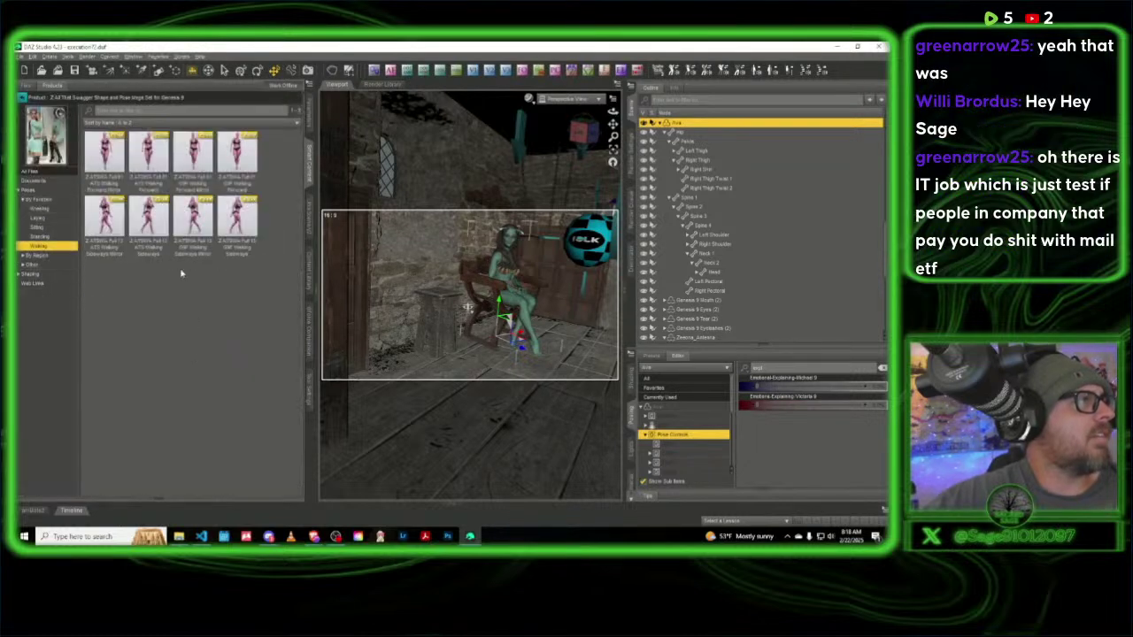
pyautogui.moveTo(235, 221)
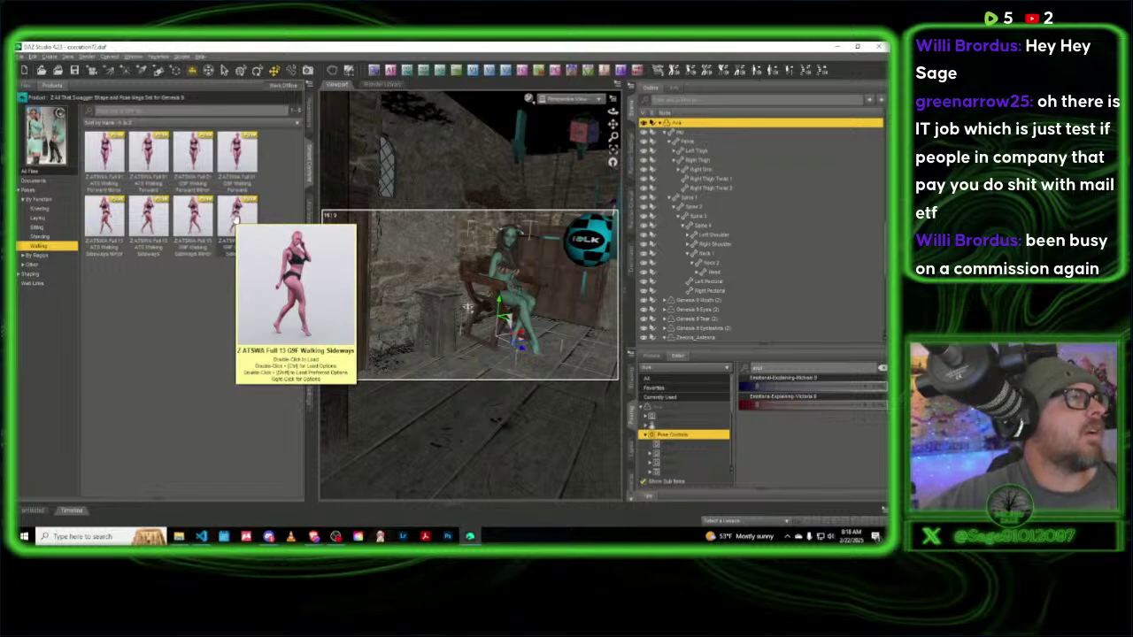
pyautogui.doubleClick(237, 216)
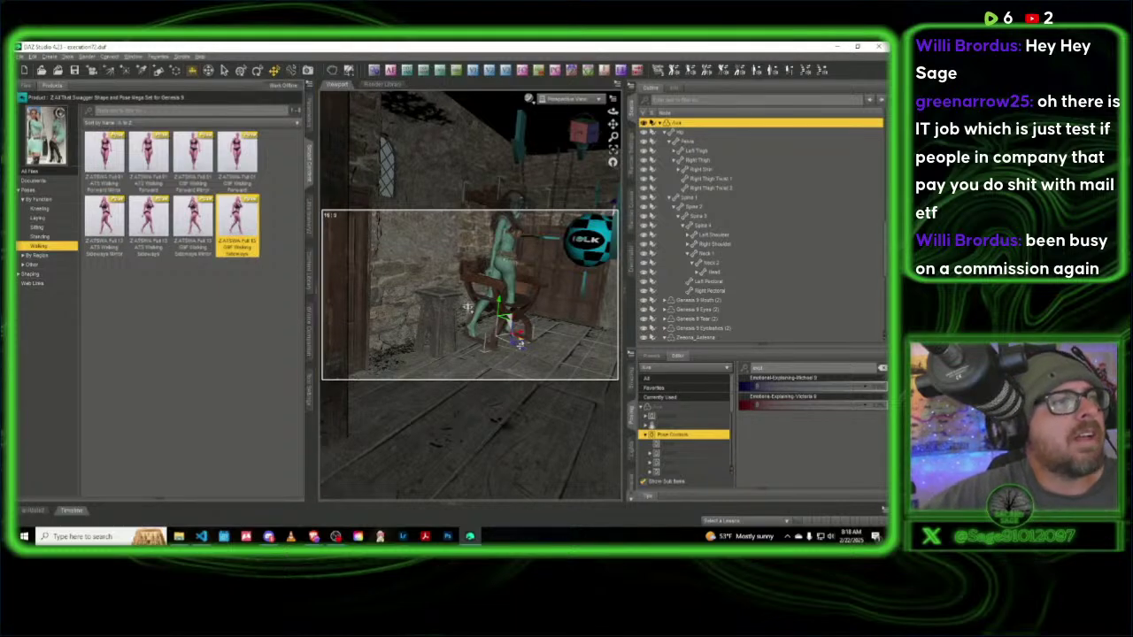
pyautogui.moveTo(519, 345); pyautogui.dragTo(596, 362)
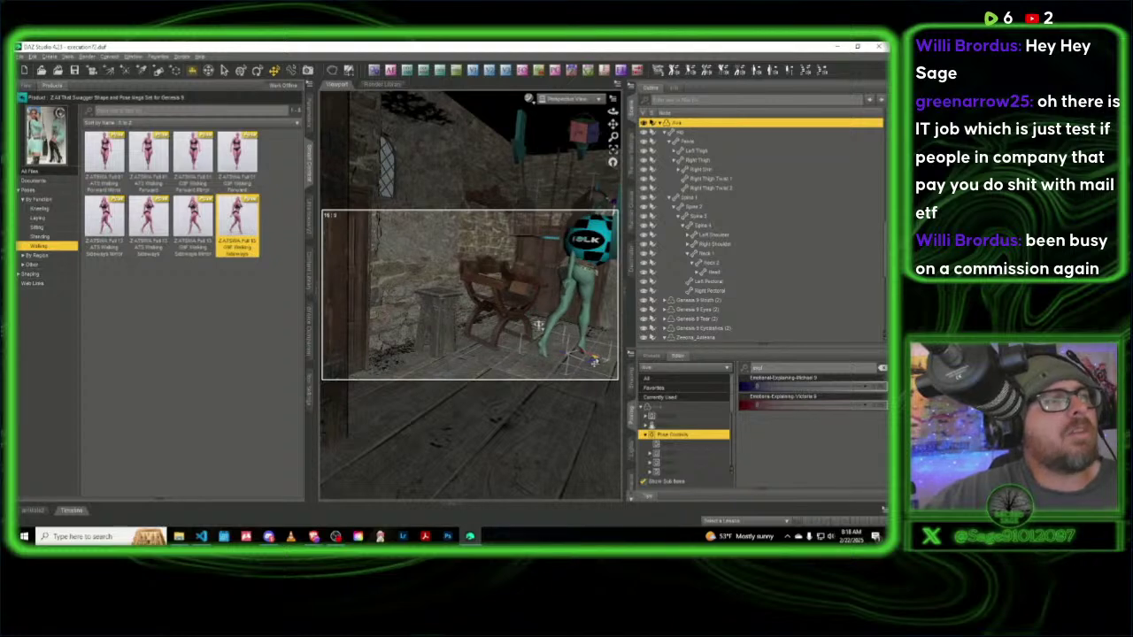
# Step: Apply the Zero Feet G9F pose to the woman, and turn and shift her figure farther from the wooden chair
pyautogui.click(39, 265)
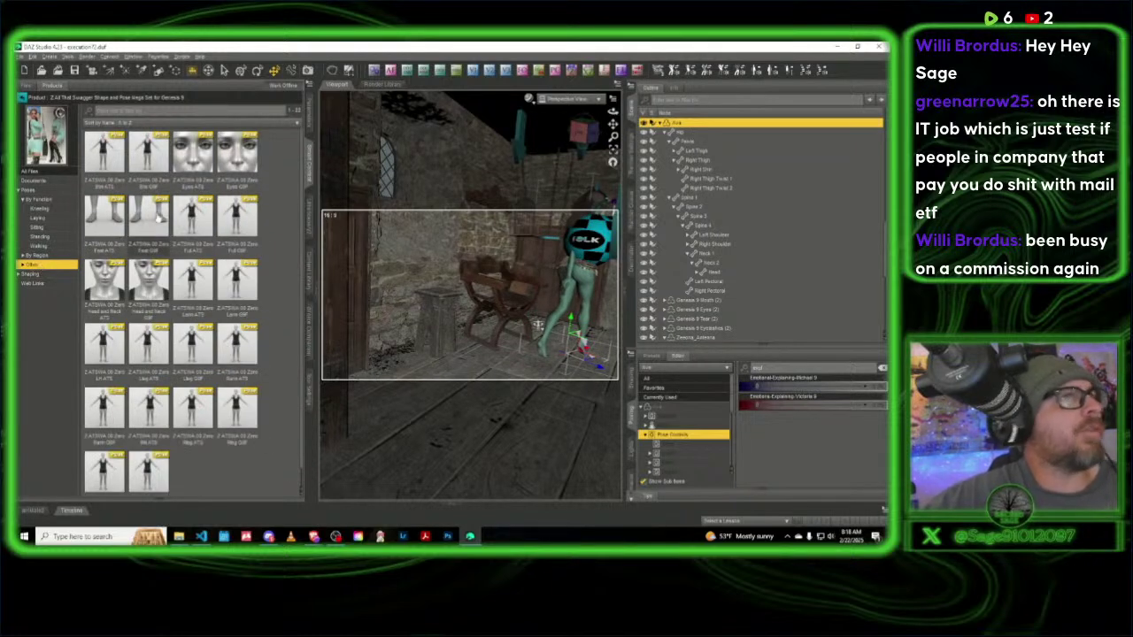
pyautogui.doubleClick(159, 212)
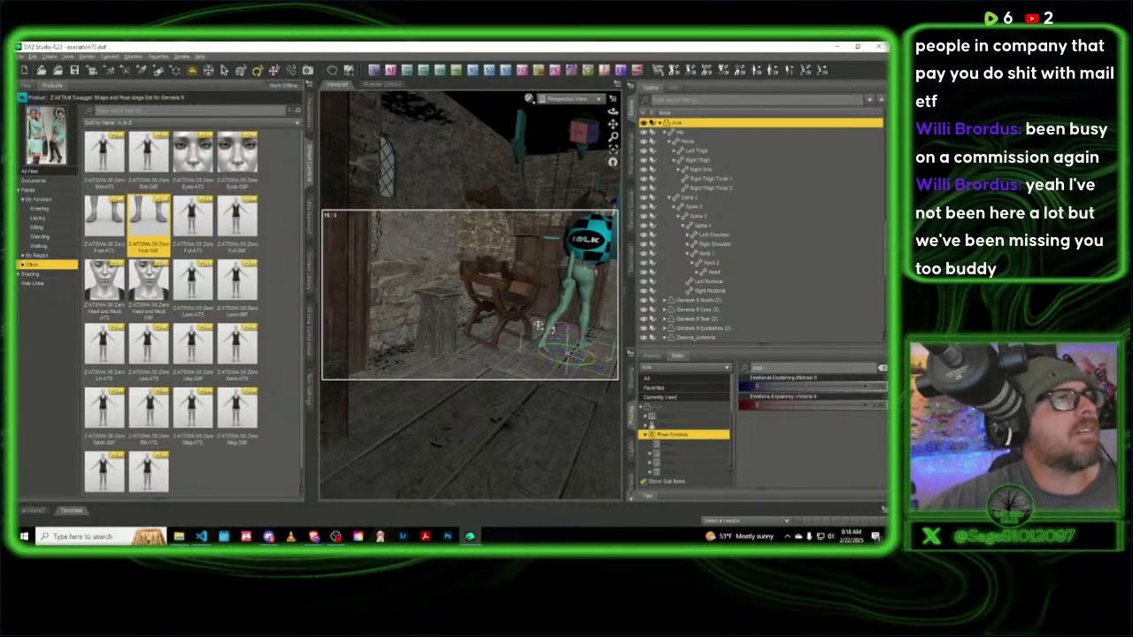
pyautogui.moveTo(580, 371); pyautogui.dragTo(380, 126)
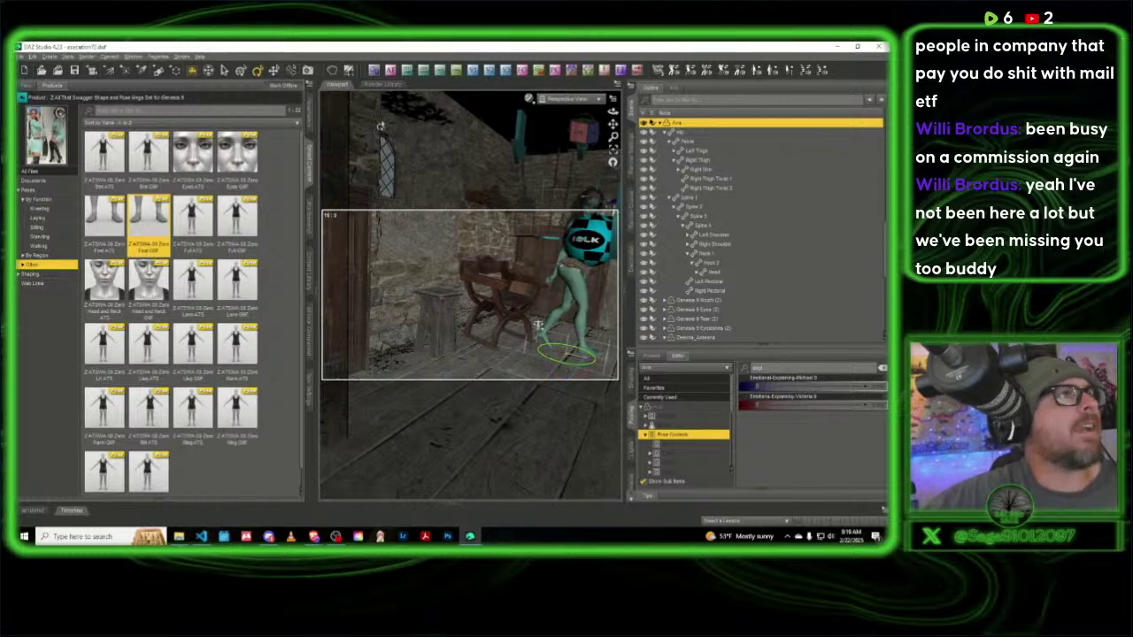
pyautogui.click(275, 71)
pyautogui.moveTo(574, 323); pyautogui.dragTo(575, 331)
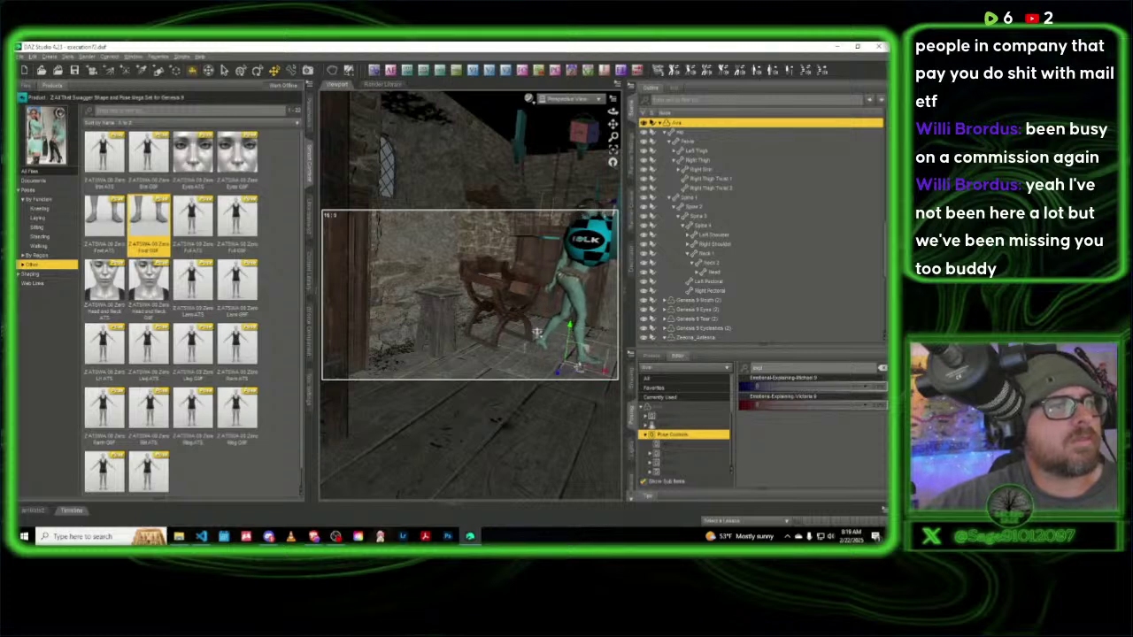
pyautogui.moveTo(606, 379); pyautogui.dragTo(621, 384)
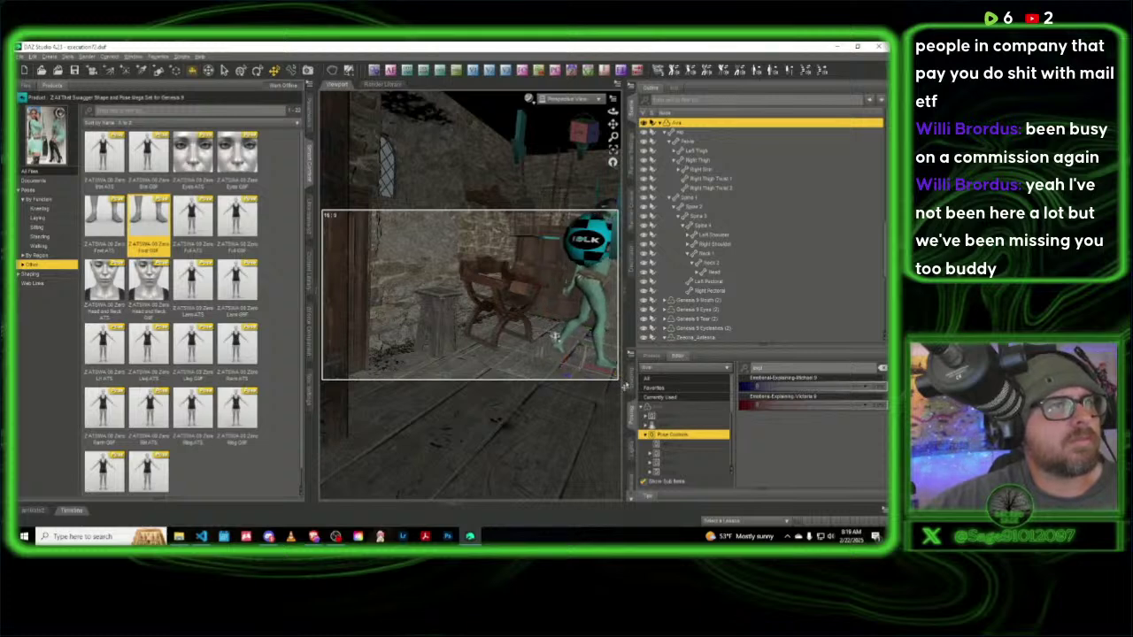
# Step: Move the sphere light overlapping the standing woman away from her body and raise it higher above the floor
pyautogui.moveTo(612, 124); pyautogui.dragTo(607, 129)
pyautogui.moveTo(513, 353); pyautogui.dragTo(470, 400)
pyautogui.scroll(5, 516, 313)
pyautogui.click(515, 314)
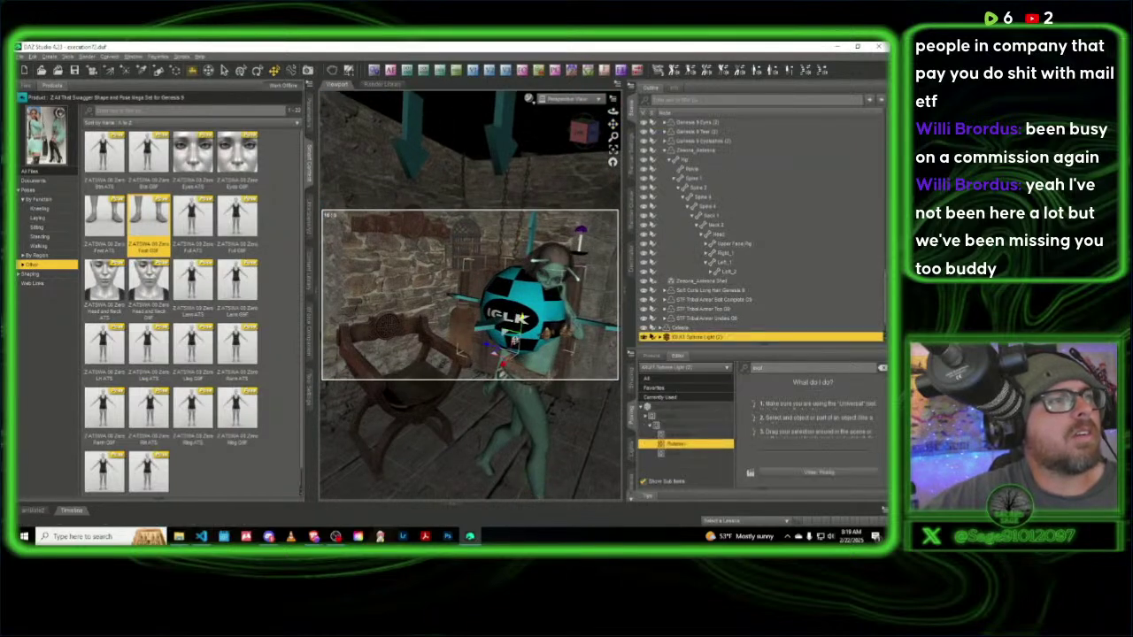
pyautogui.moveTo(497, 357); pyautogui.dragTo(609, 400)
pyautogui.moveTo(582, 133); pyautogui.dragTo(611, 135)
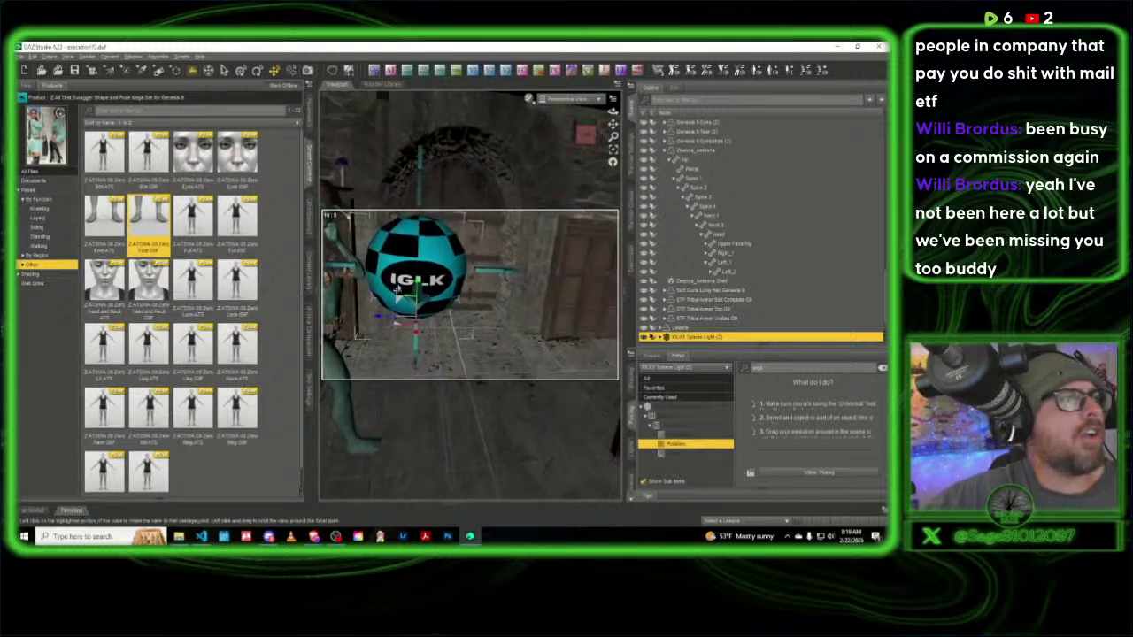
pyautogui.moveTo(398, 305); pyautogui.dragTo(480, 241)
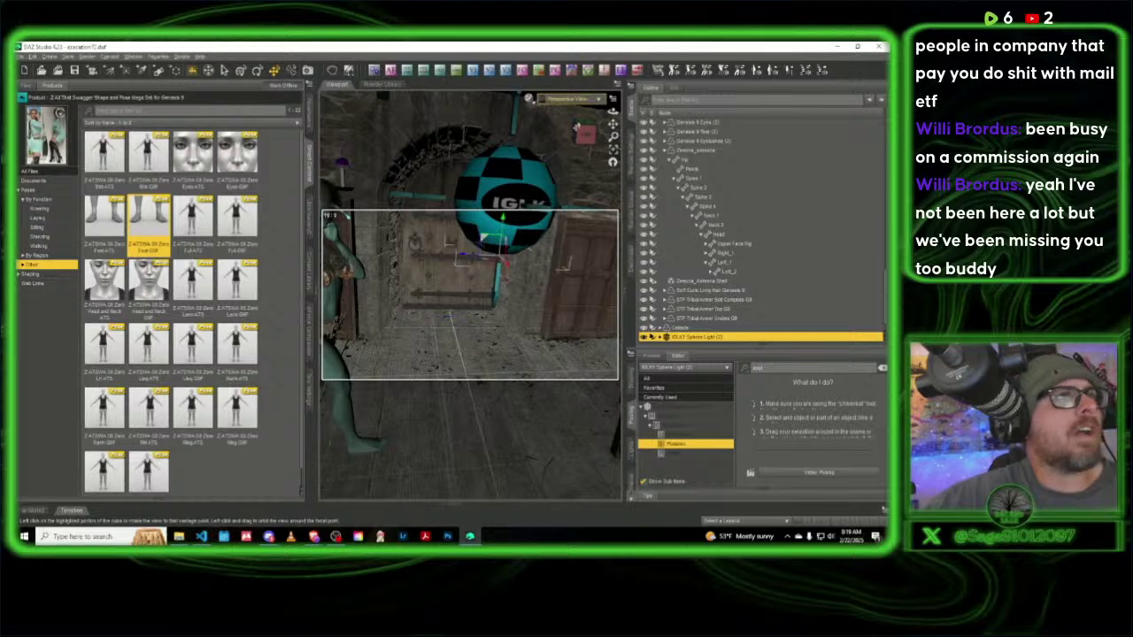
# Step: Frame the standing woman from the thighs up in the enlarged Perspective View, with the arched wooden door beside her
pyautogui.moveTo(584, 133); pyautogui.dragTo(560, 137)
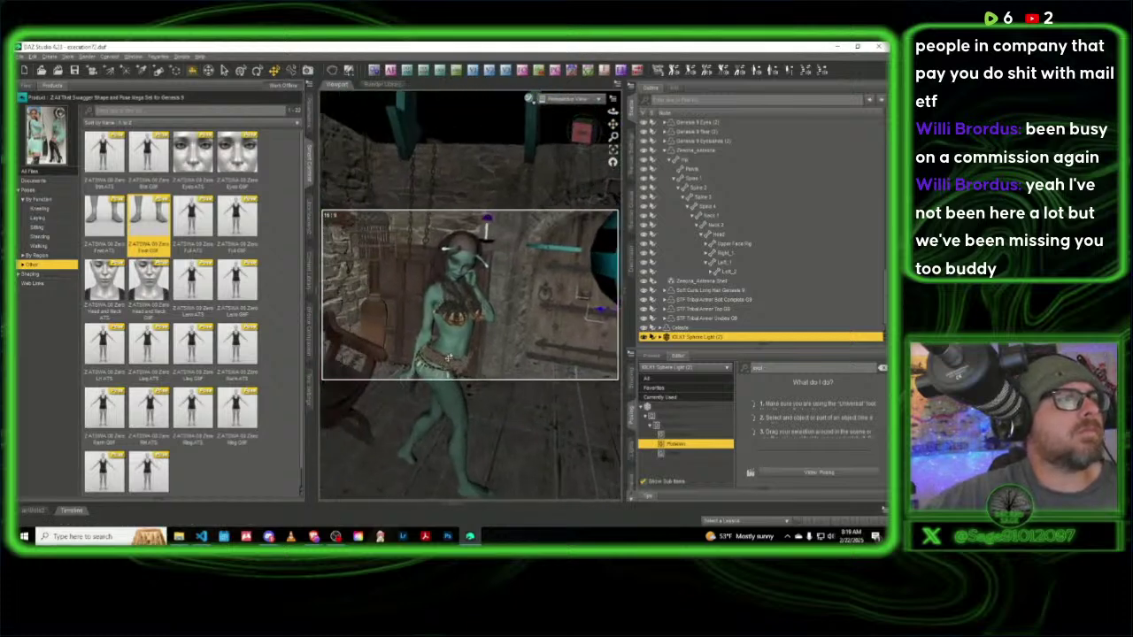
pyautogui.click(308, 168)
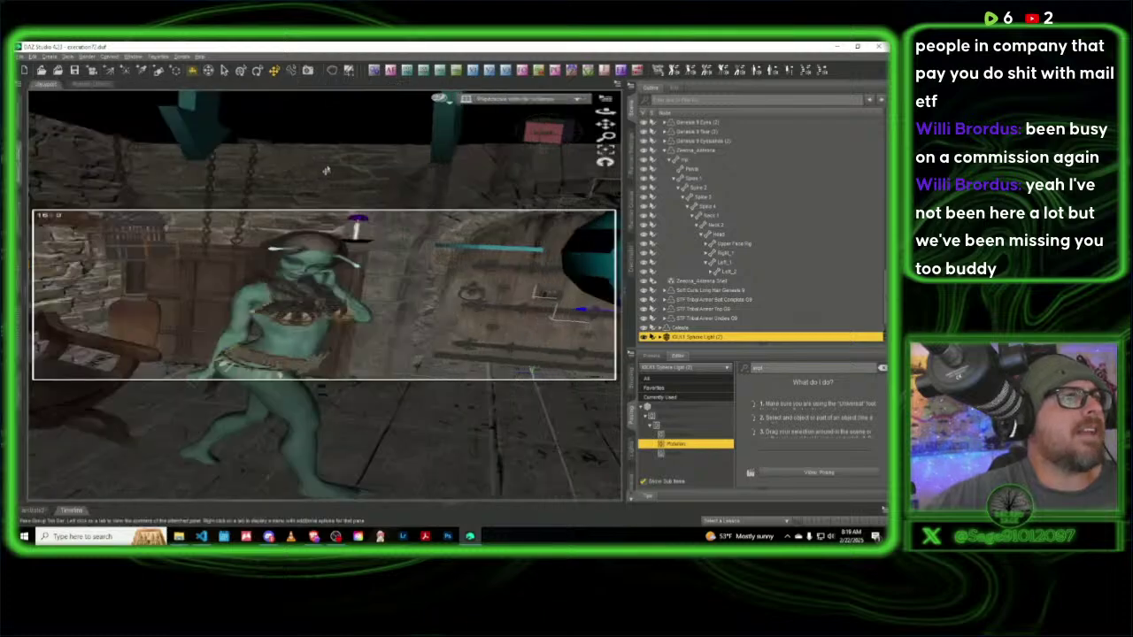
pyautogui.moveTo(584, 131); pyautogui.dragTo(590, 196)
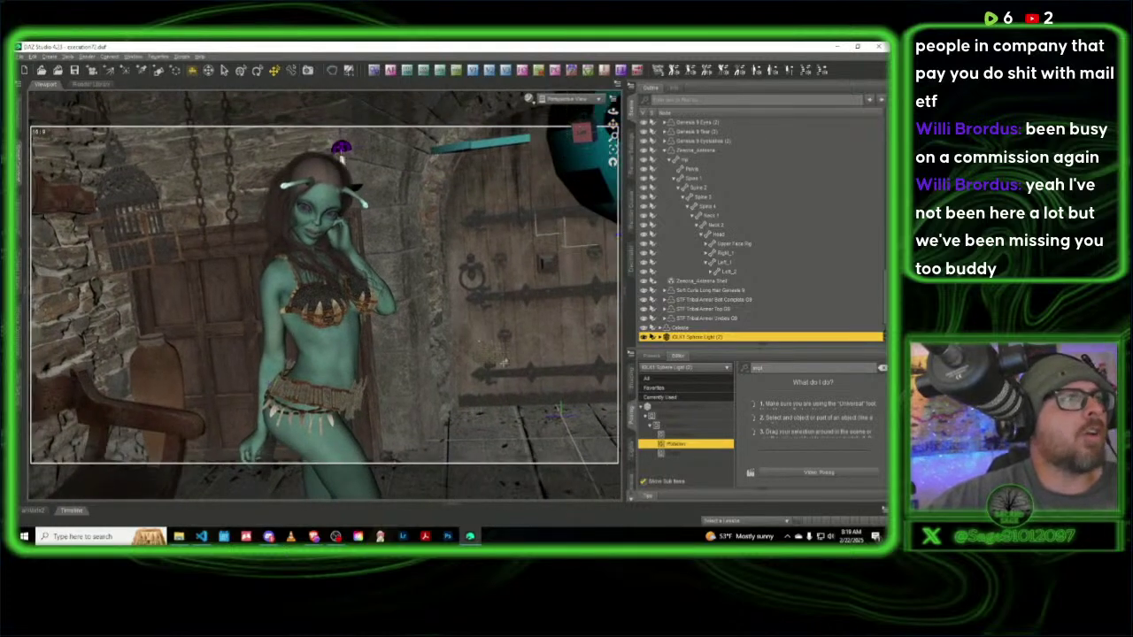
pyautogui.moveTo(613, 126); pyautogui.dragTo(614, 133)
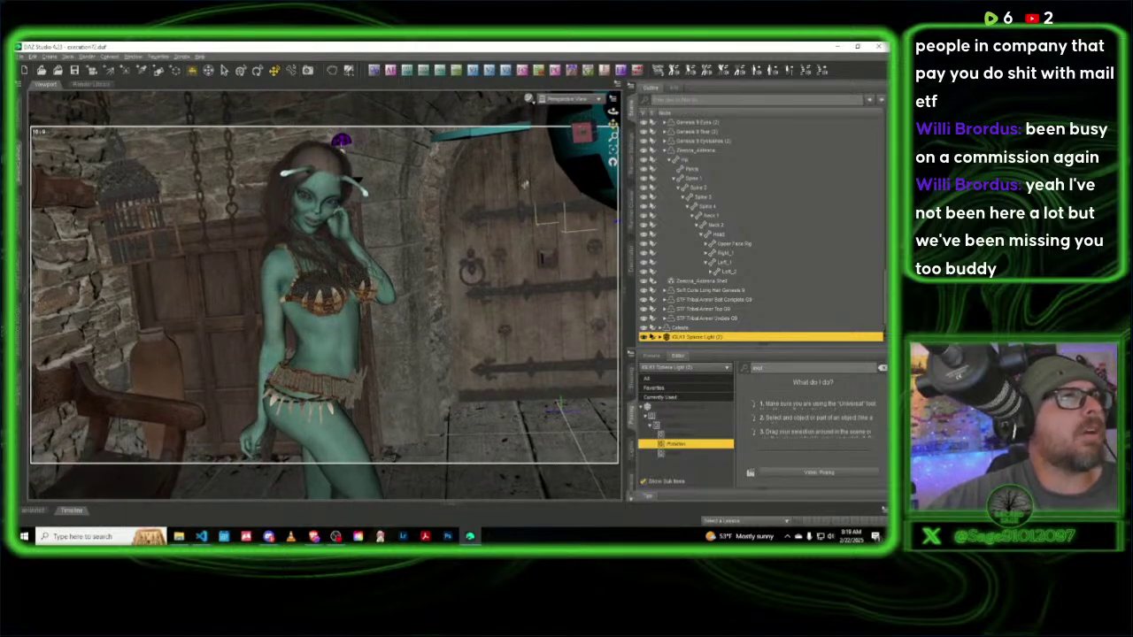
# Step: Create a new camera from the current framing with the focal length script and look through it
pyautogui.click(457, 71)
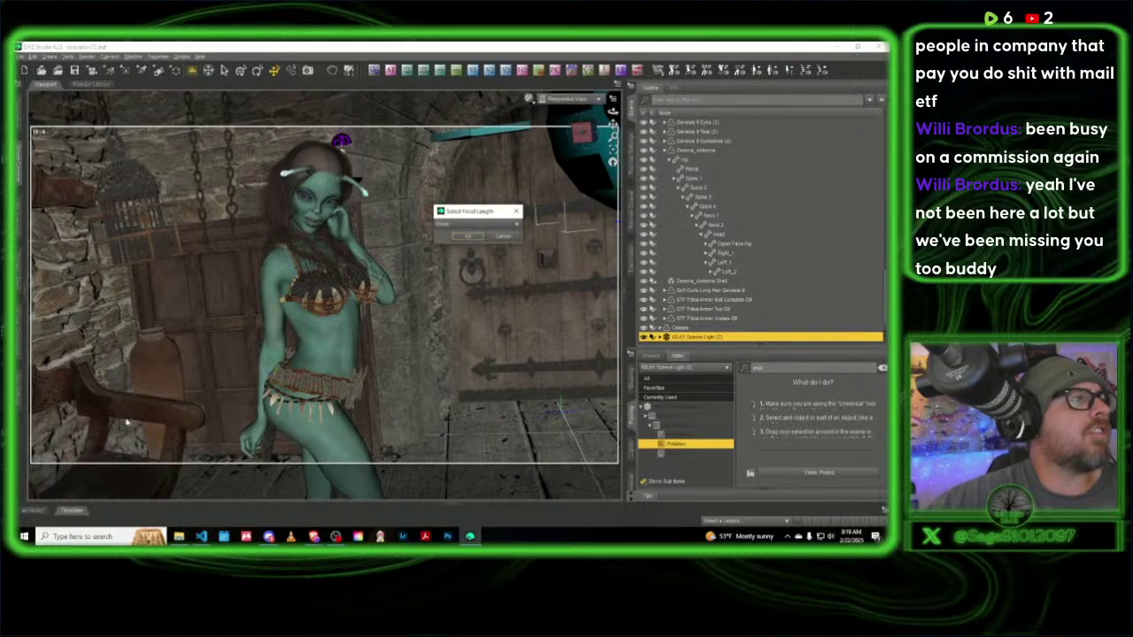
pyautogui.click(467, 236)
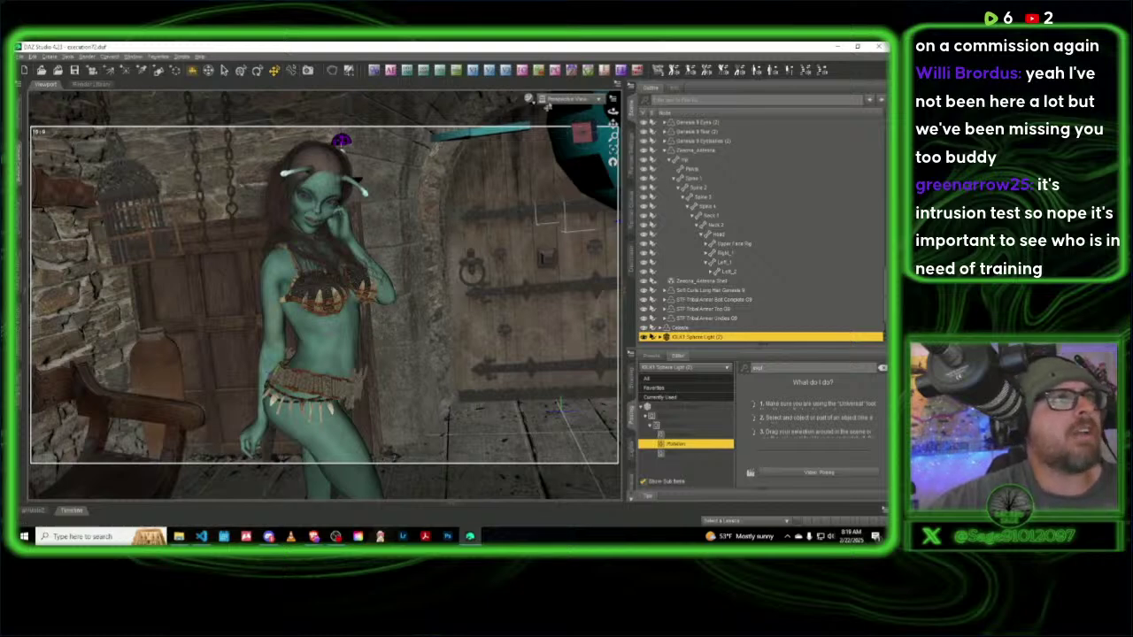
pyautogui.click(565, 100)
pyautogui.click(563, 191)
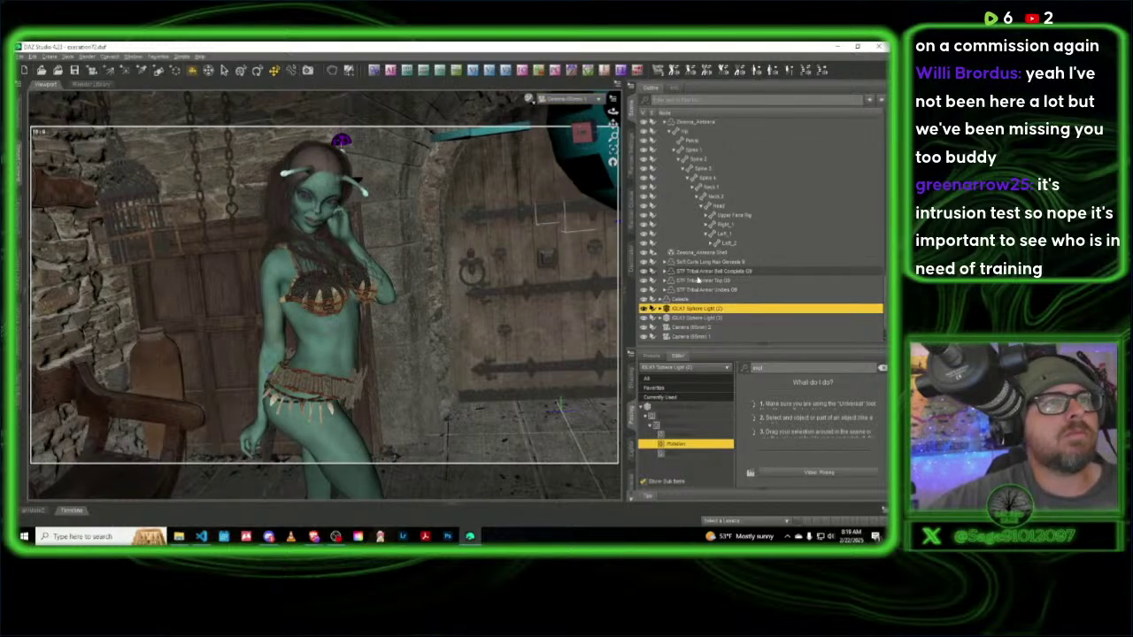
# Step: Delete the older camera numbered 2 from the scene and select the standing woman's figure
pyautogui.click(698, 328)
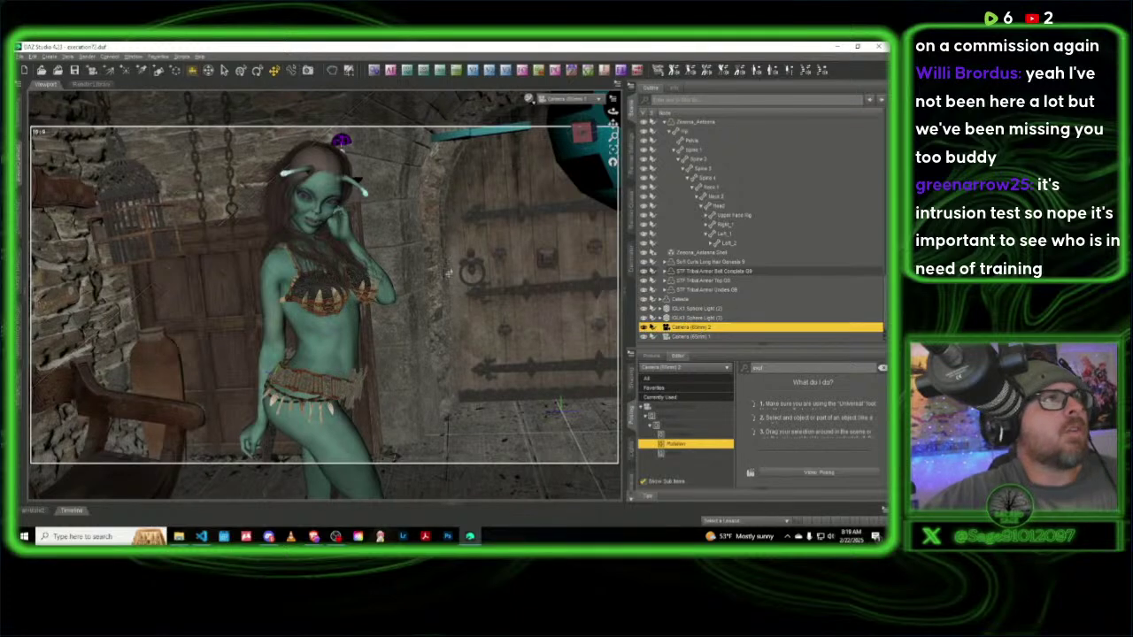
pyautogui.click(305, 354)
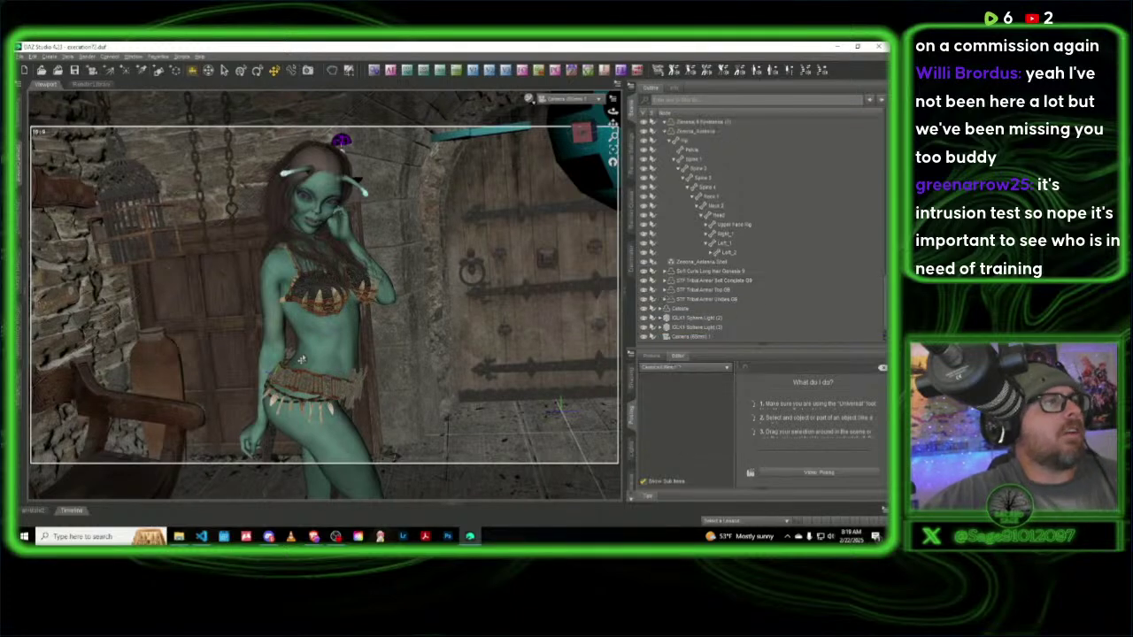
pyautogui.click(390, 71)
pyautogui.click(438, 262)
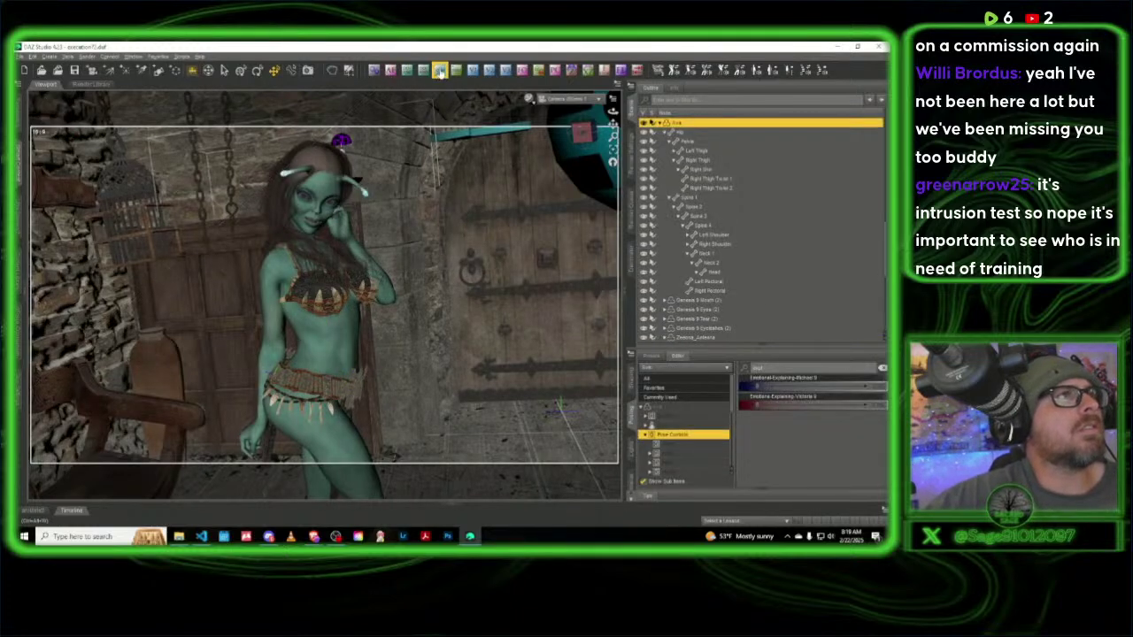
# Step: Preview the standing woman's shot with NVIDIA Iray, and return the viewport to Texture Shaded
pyautogui.click(529, 100)
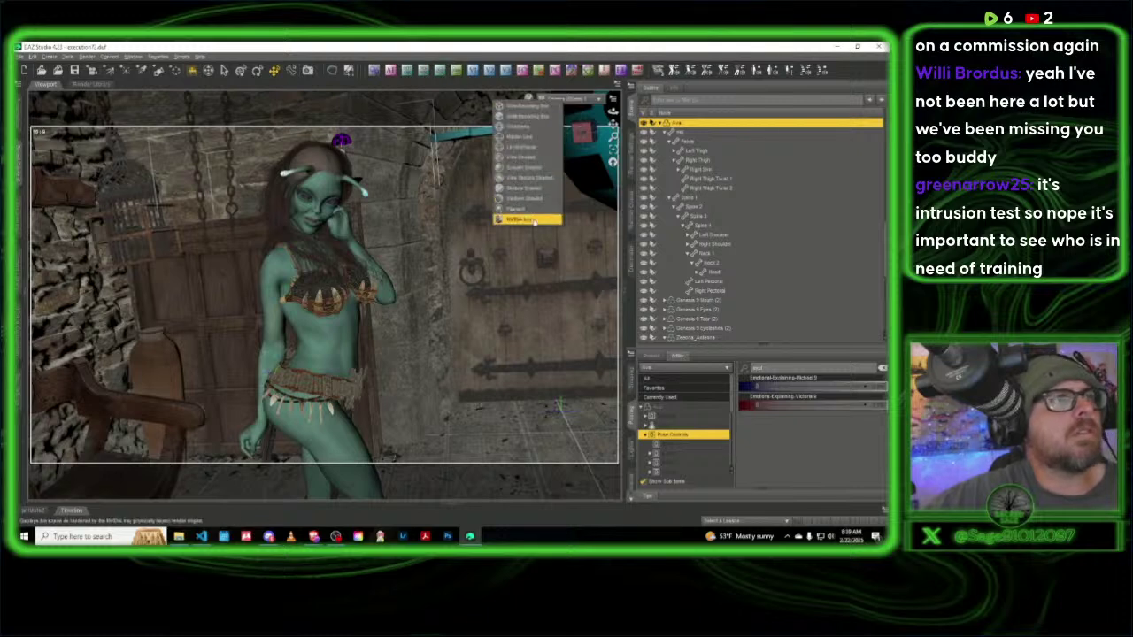
pyautogui.click(531, 219)
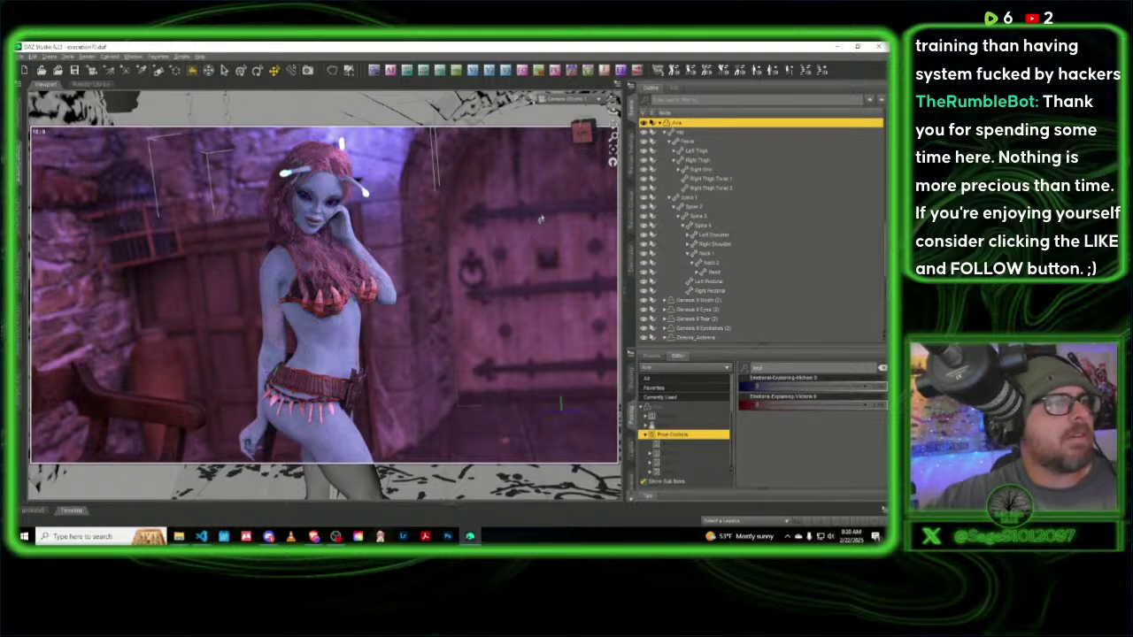
pyautogui.click(531, 100)
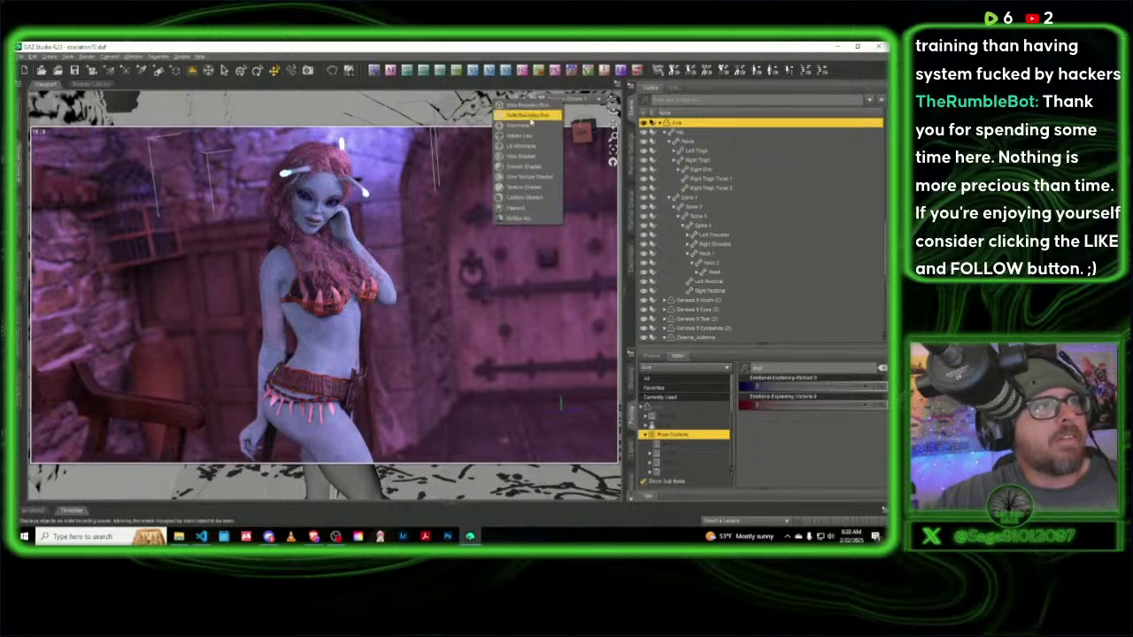
pyautogui.click(544, 188)
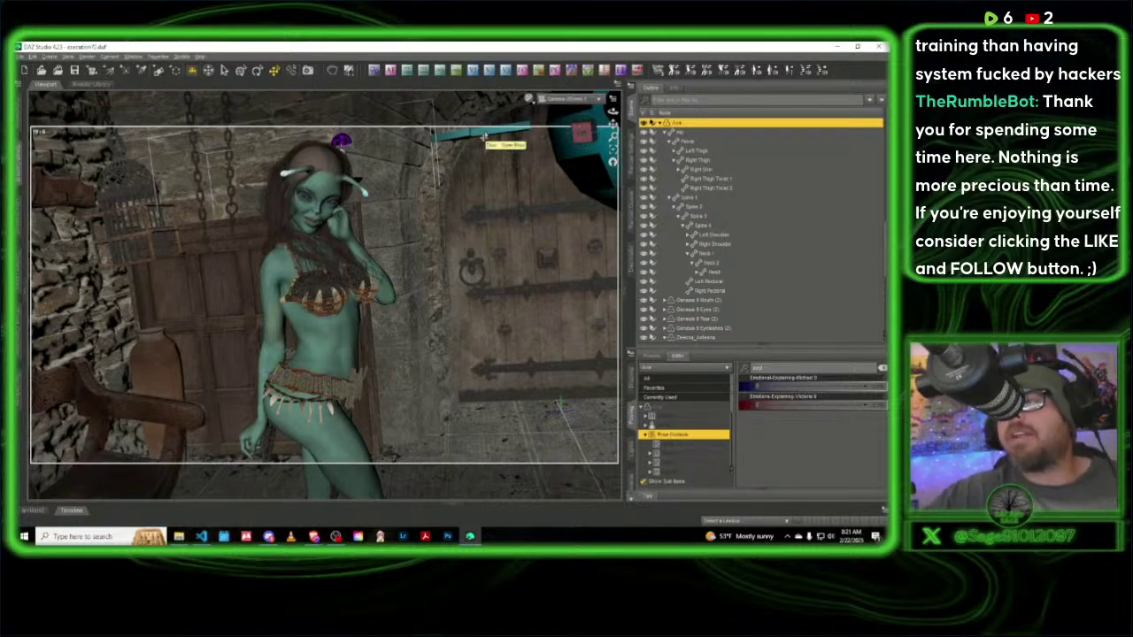
pyautogui.click(20, 56)
pyautogui.moveTo(44, 124)
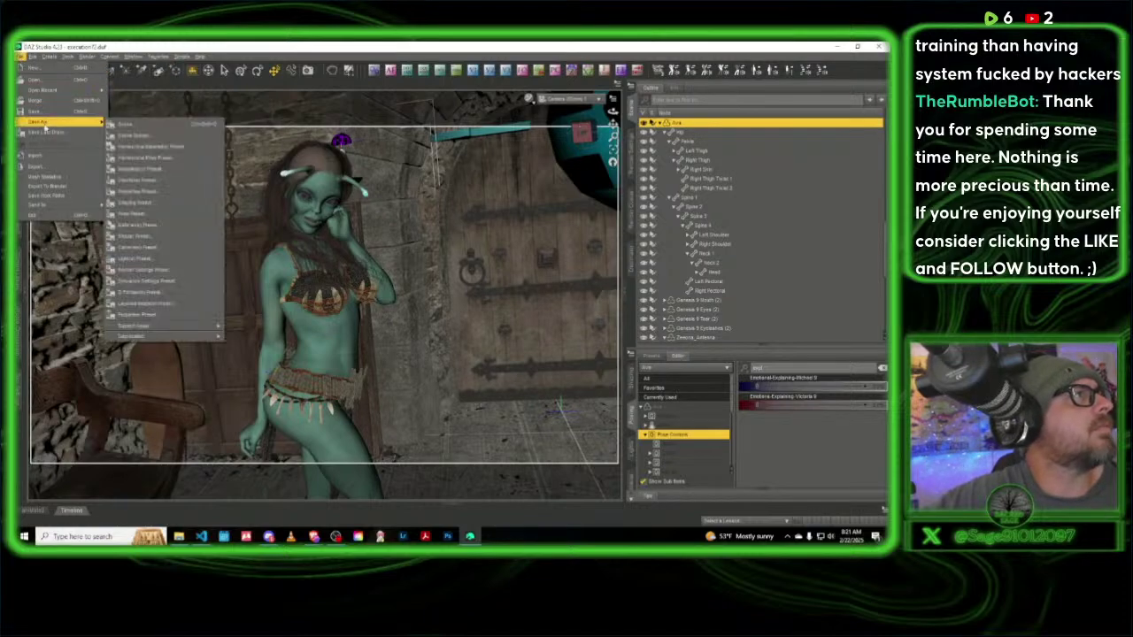
pyautogui.click(133, 124)
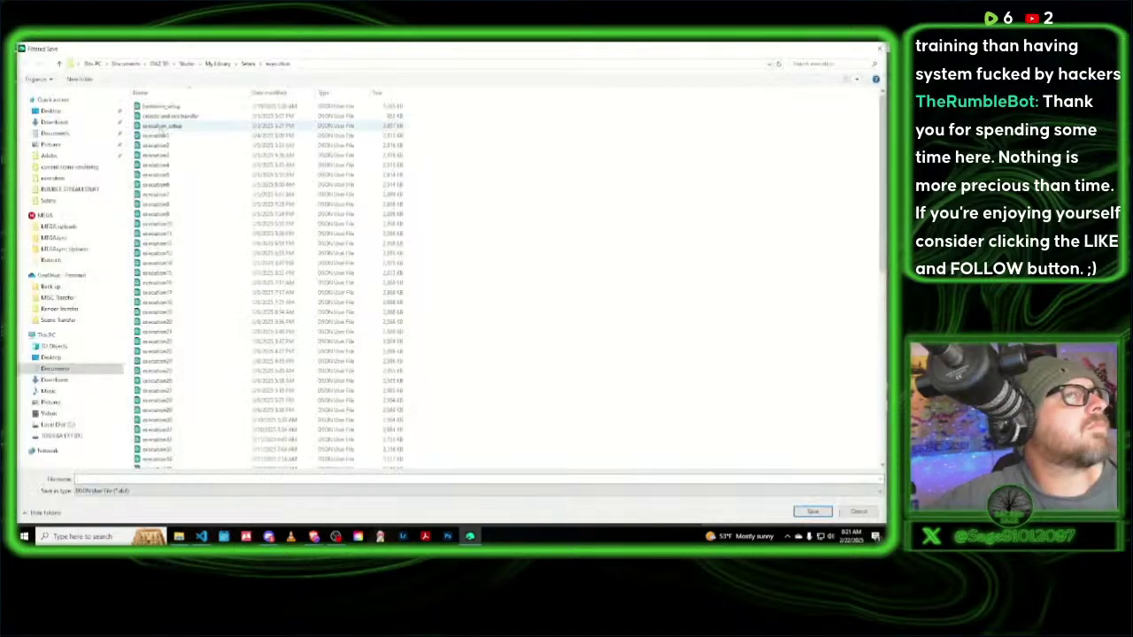
pyautogui.scroll(-5, 239, 420)
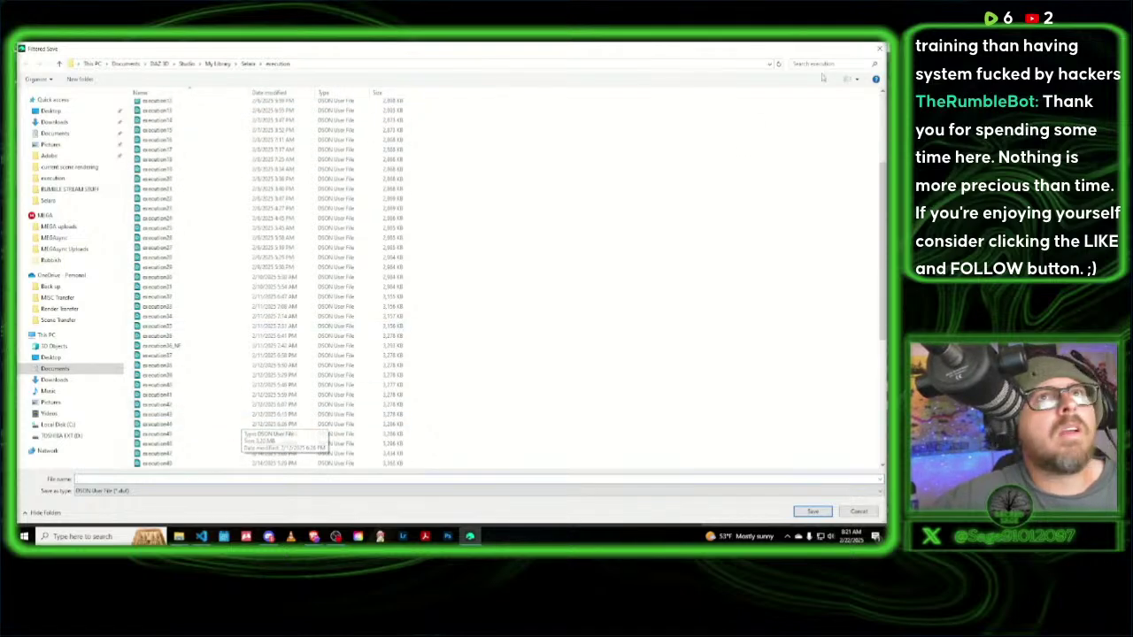
pyautogui.click(879, 48)
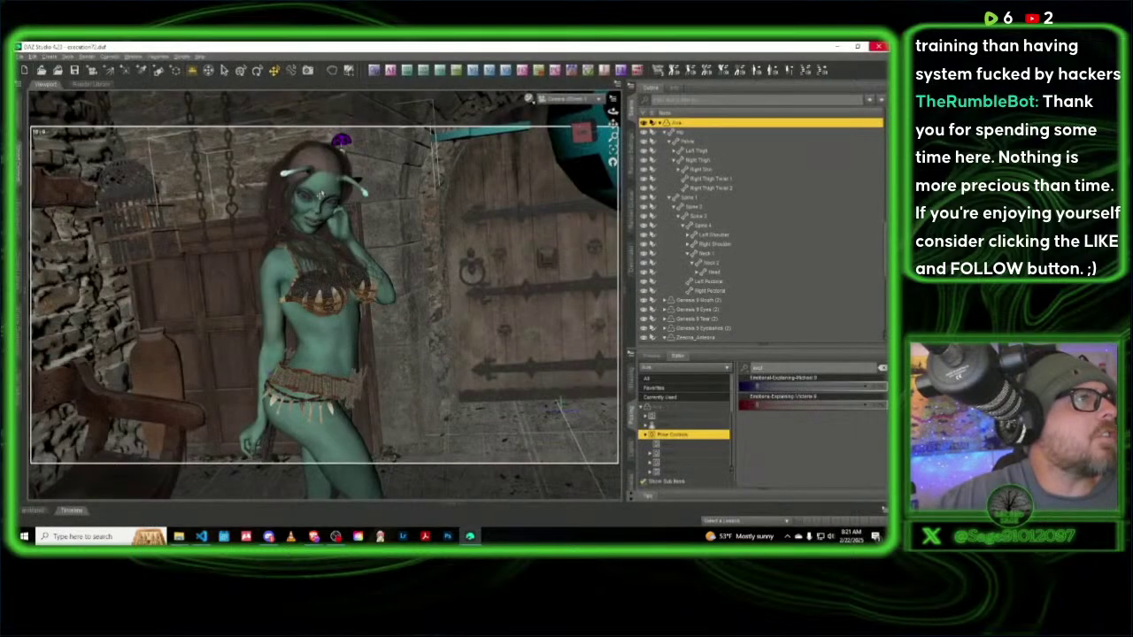
# Step: Filter the woman's pose controls for "happy" and slightly raise her Smile Happy expression for Victoria 9
pyautogui.click(672, 434)
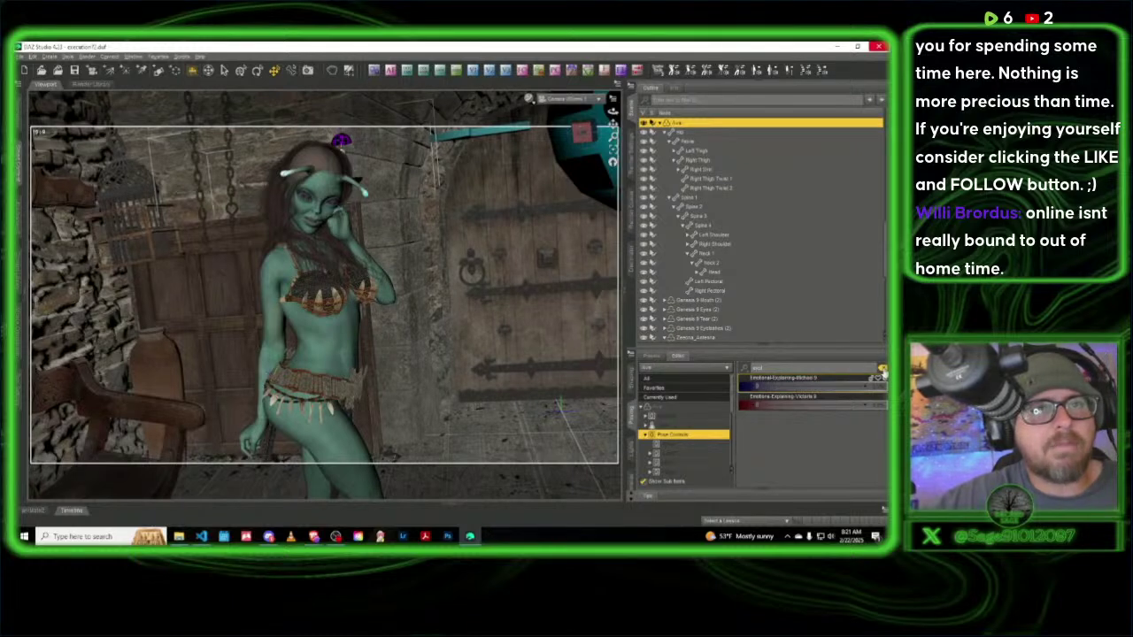
pyautogui.click(677, 396)
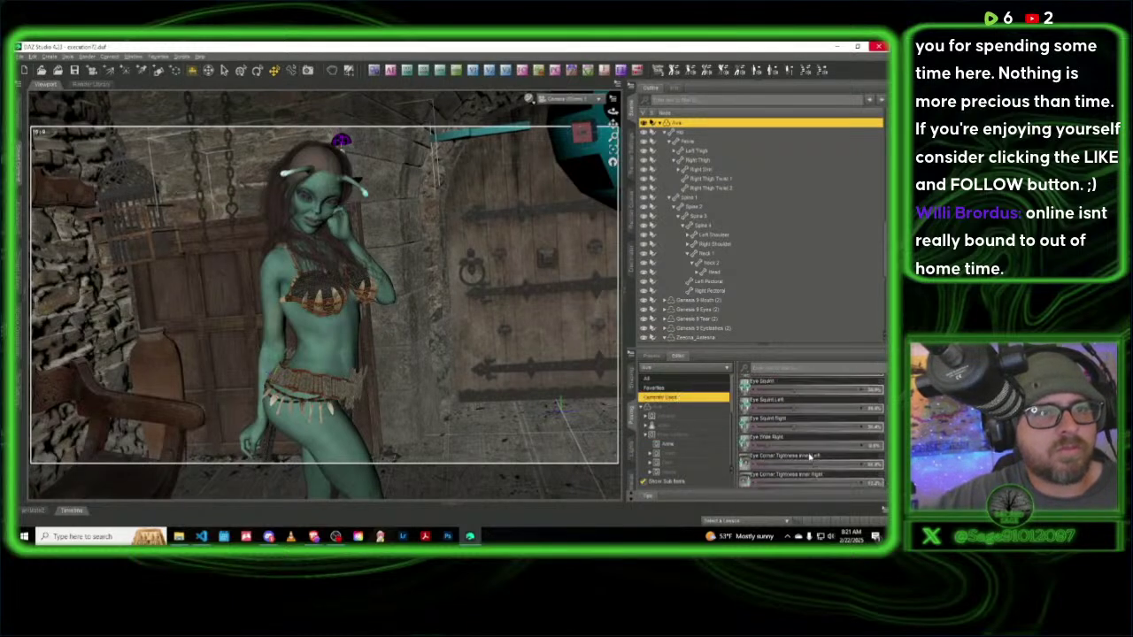
pyautogui.scroll(2, 809, 456)
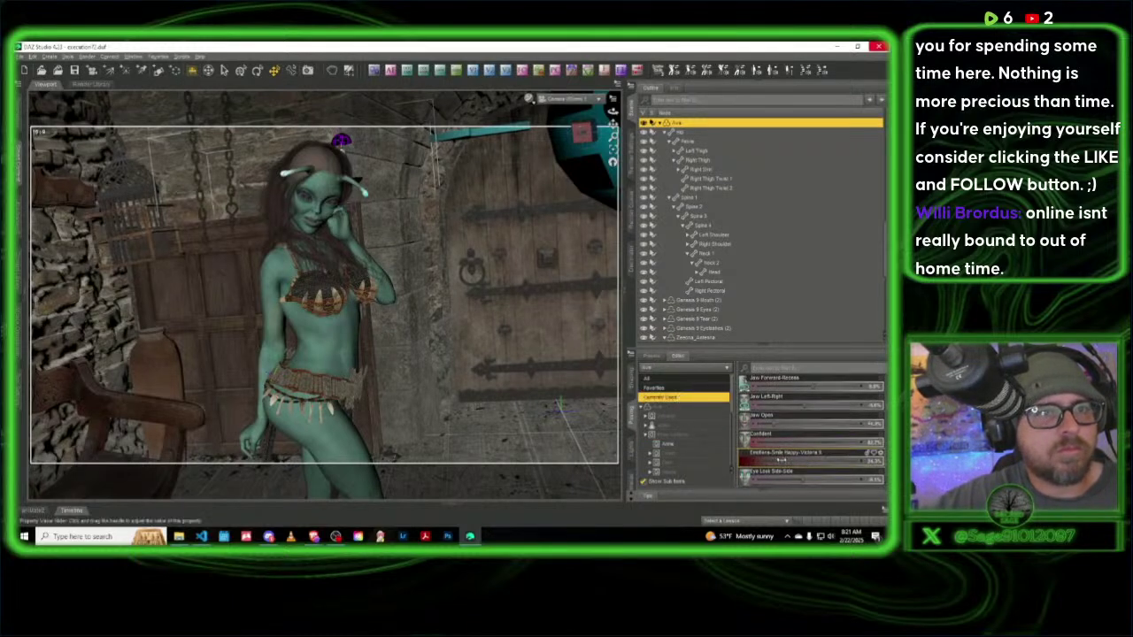
pyautogui.moveTo(742, 460); pyautogui.dragTo(797, 460)
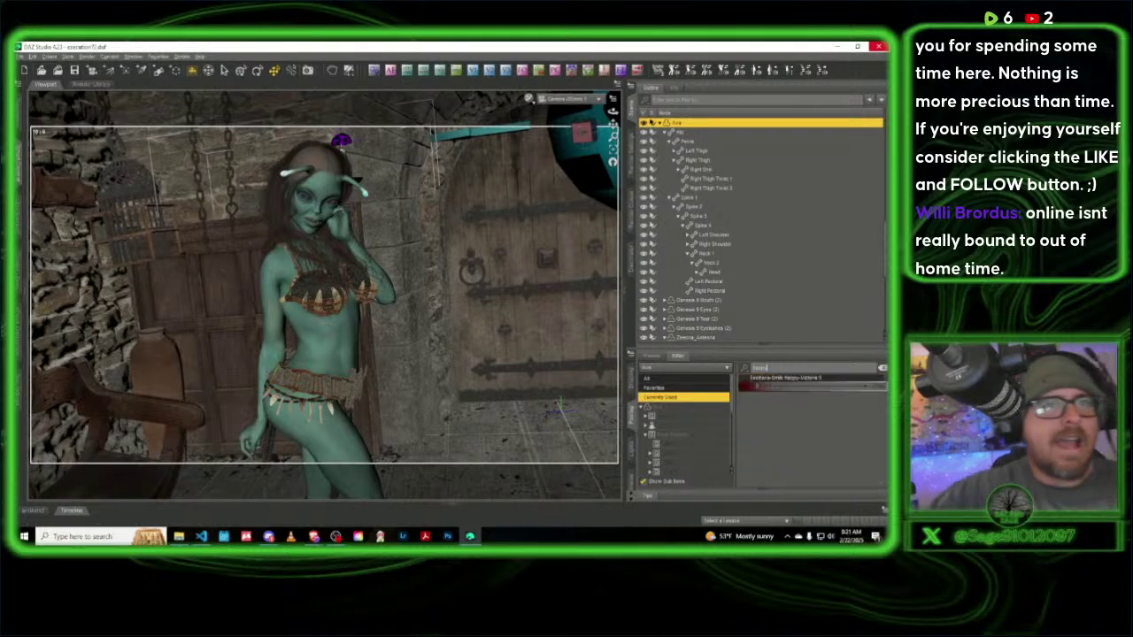
pyautogui.click(670, 436)
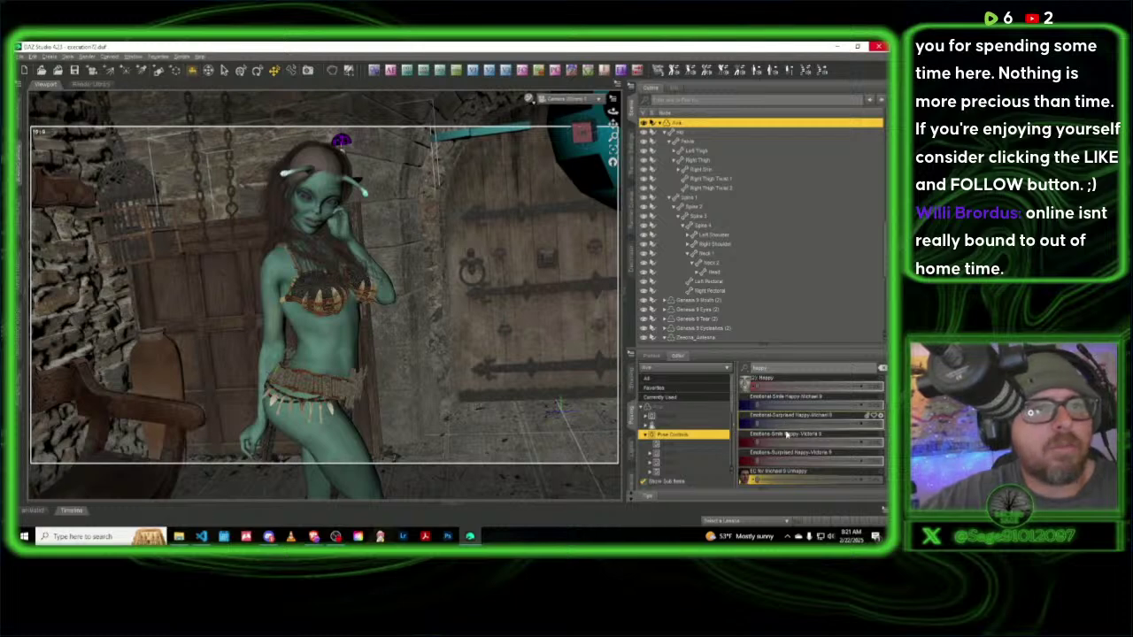
pyautogui.moveTo(756, 459); pyautogui.dragTo(772, 443)
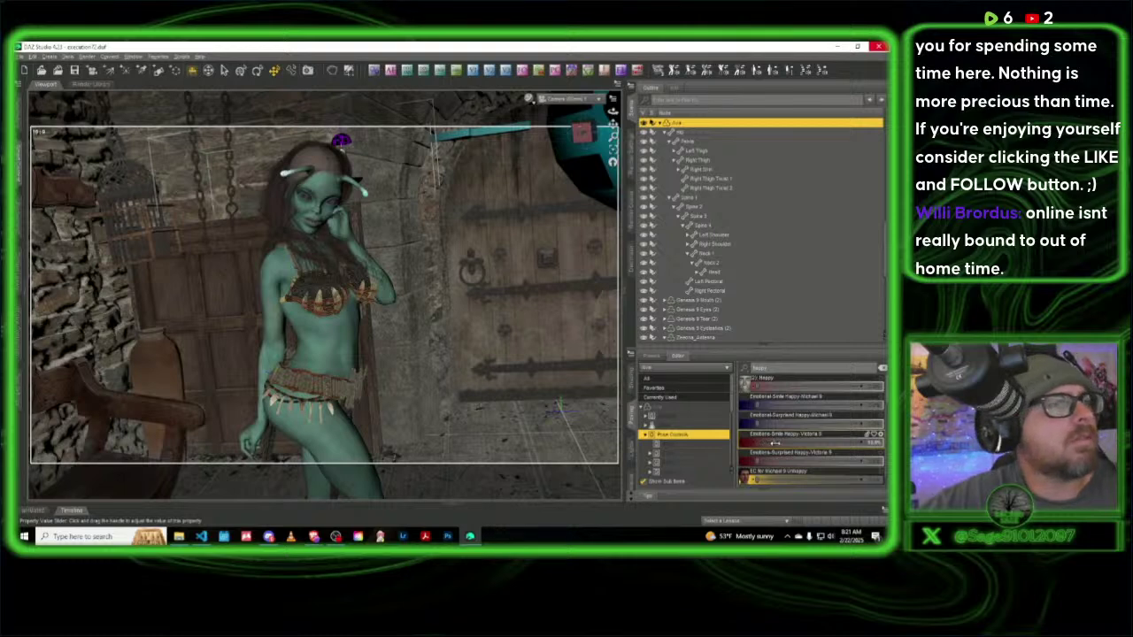
# Step: Save the scene as a new file named execution73 in the execution folder
pyautogui.click(19, 56)
pyautogui.moveTo(45, 121)
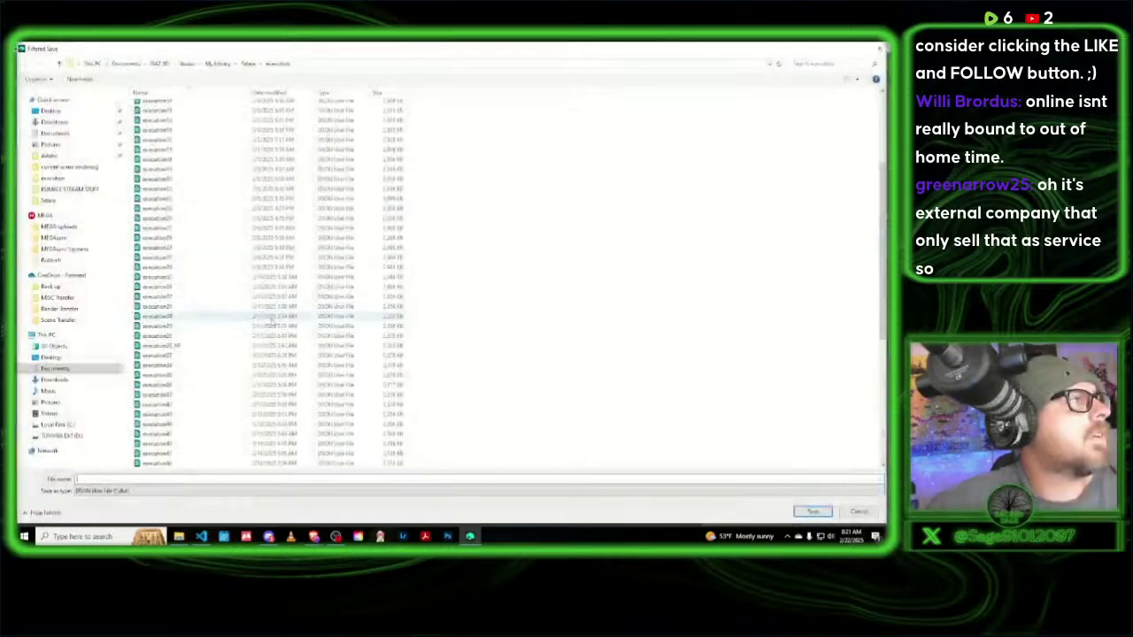
pyautogui.scroll(-10, 272, 322)
pyautogui.click(179, 453)
pyautogui.click(133, 480)
pyautogui.click(123, 480)
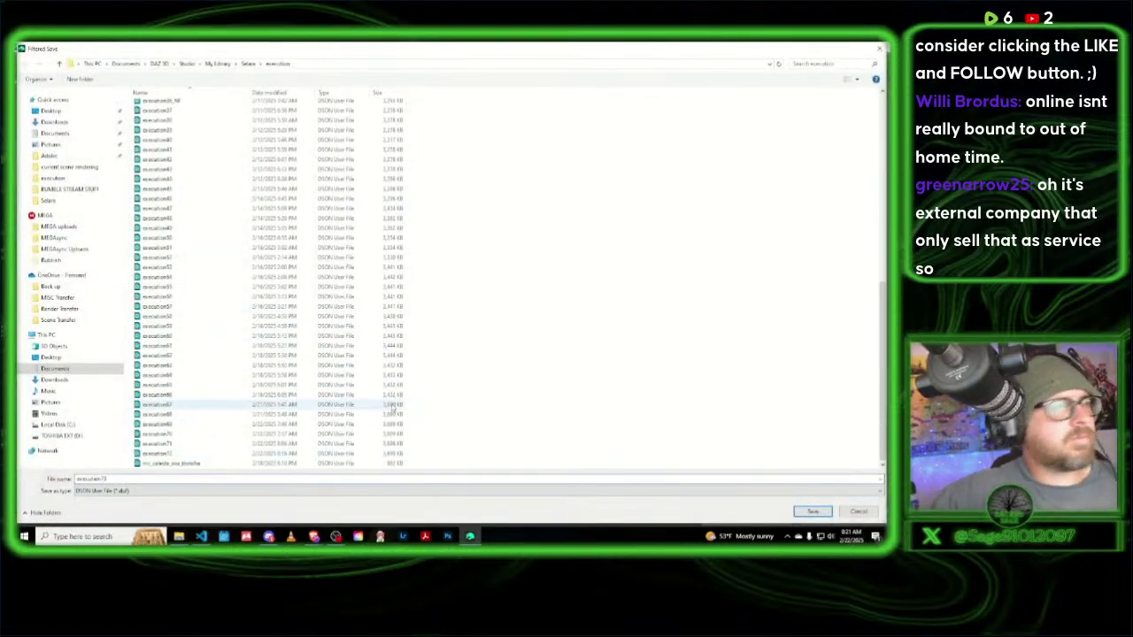
# Step: Save the scene as execution73
pyautogui.click(813, 512)
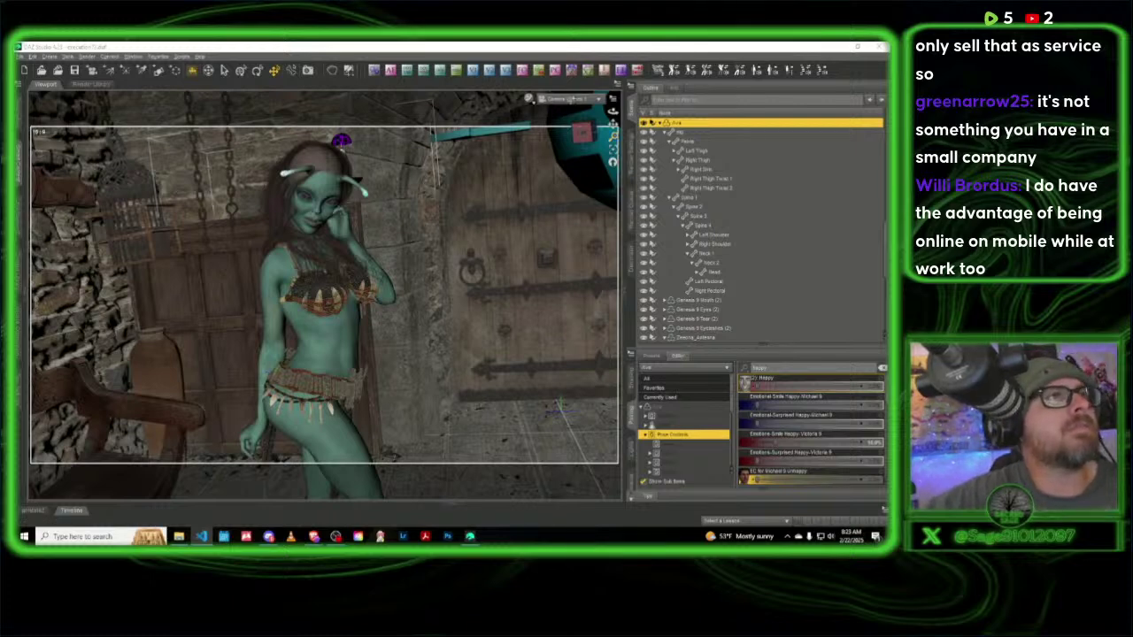
# Step: Compare the scene camera's view with the Perspective View and leave the viewport on Perspective View
pyautogui.click(566, 99)
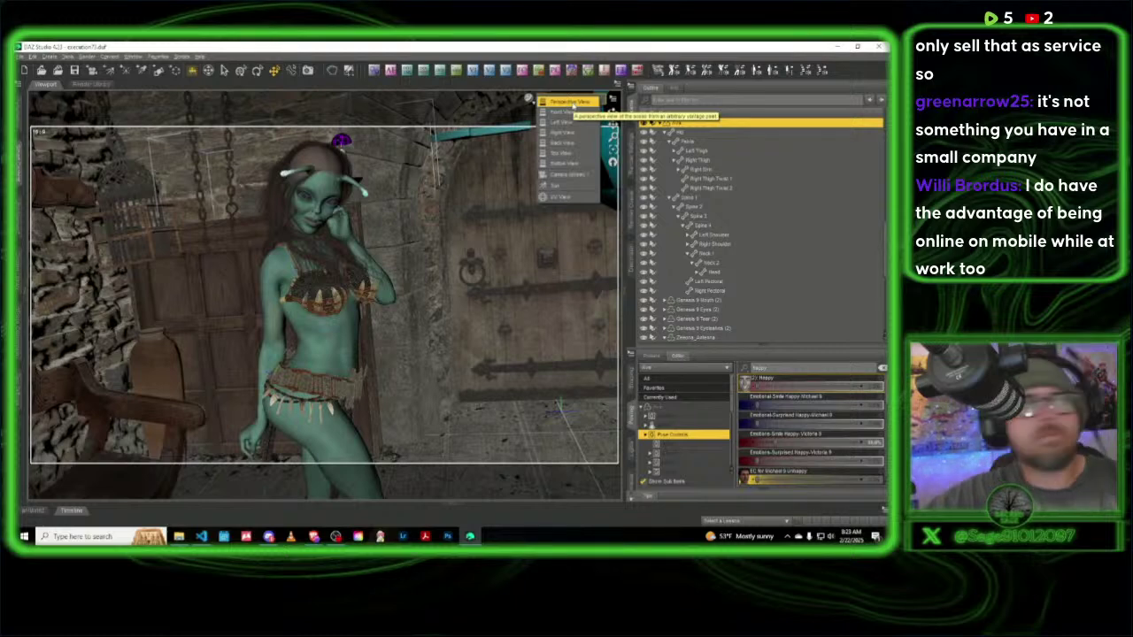
pyautogui.click(573, 103)
pyautogui.click(587, 133)
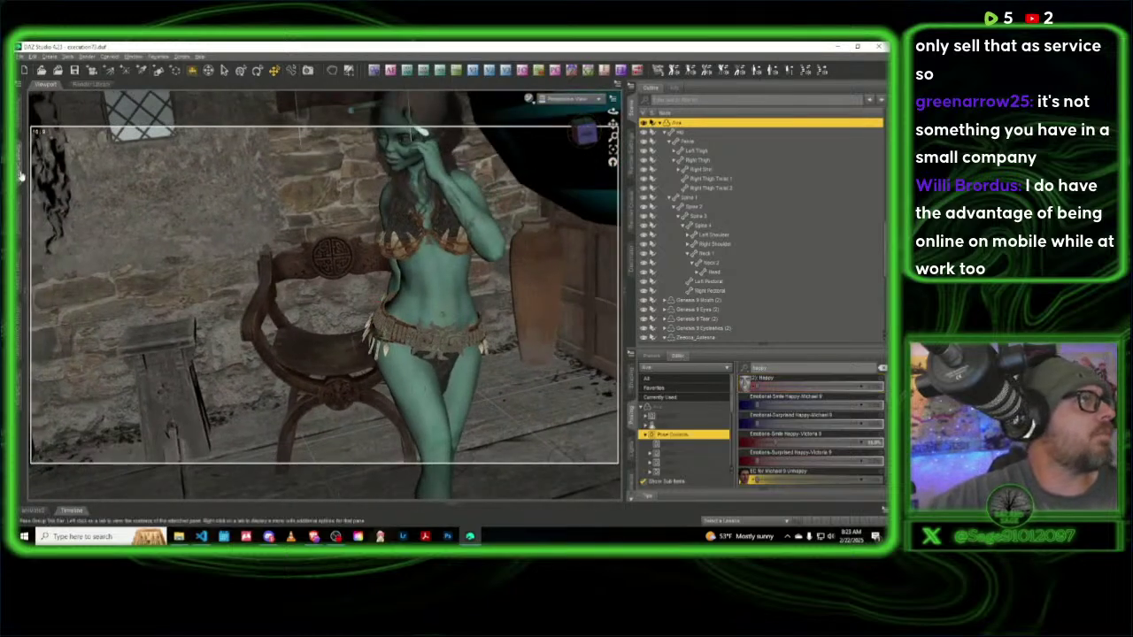
pyautogui.click(566, 98)
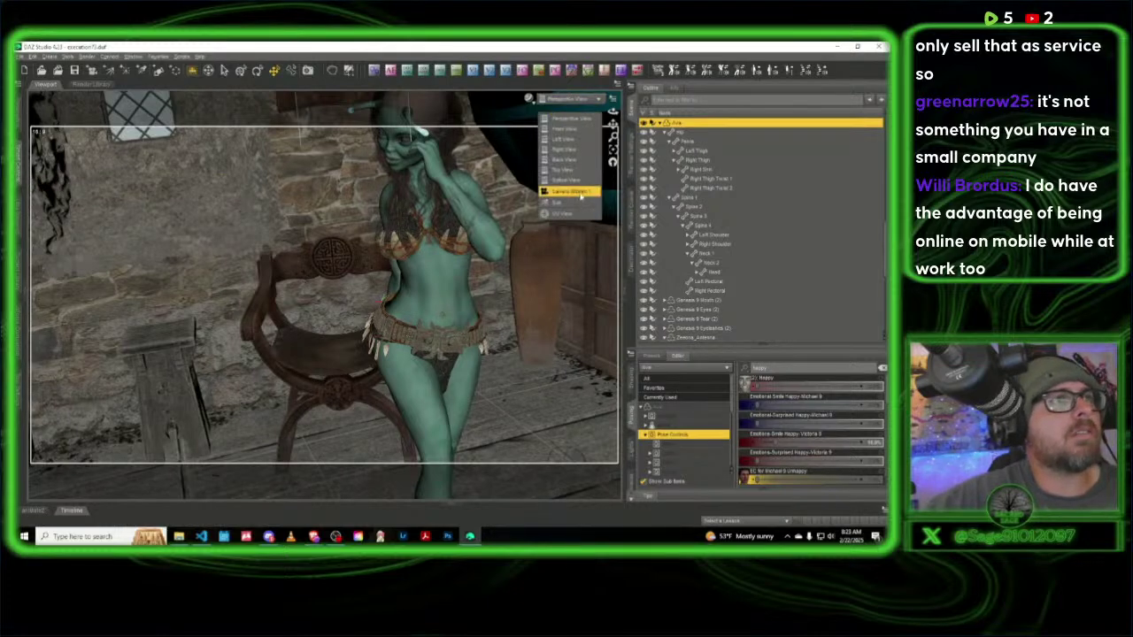
pyautogui.click(571, 191)
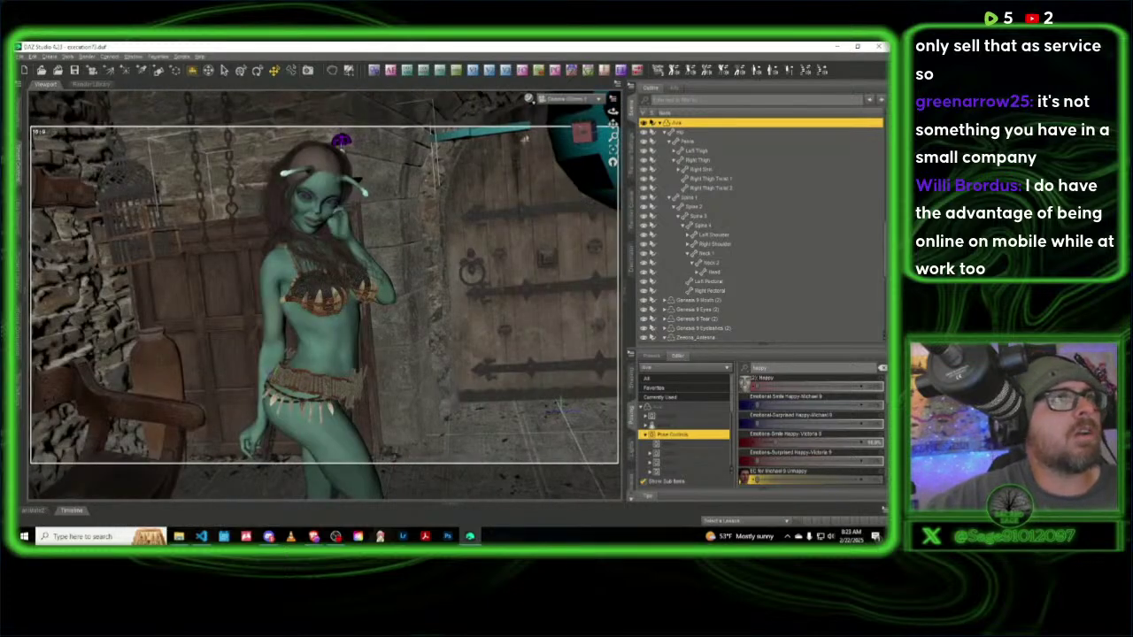
pyautogui.click(566, 99)
pyautogui.click(559, 111)
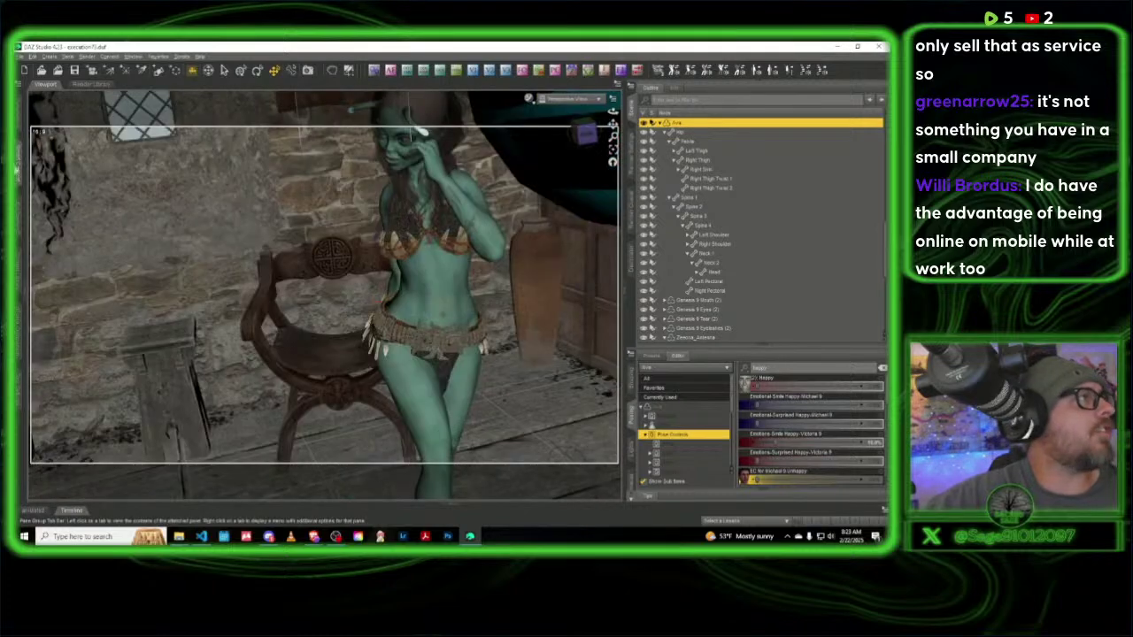
# Step: Apply the Full 03 Standing Playful Front Facing pose from the Z Dollface Pose Mega Set to the selected figure
pyautogui.click(20, 165)
pyautogui.click(23, 98)
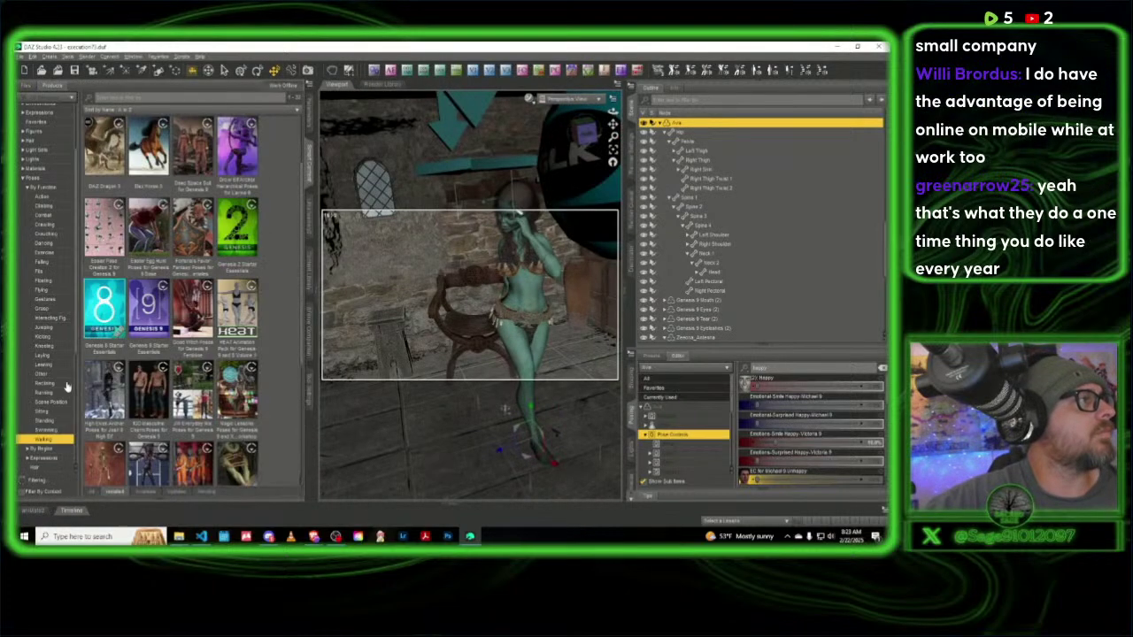
pyautogui.scroll(-1, 44, 407)
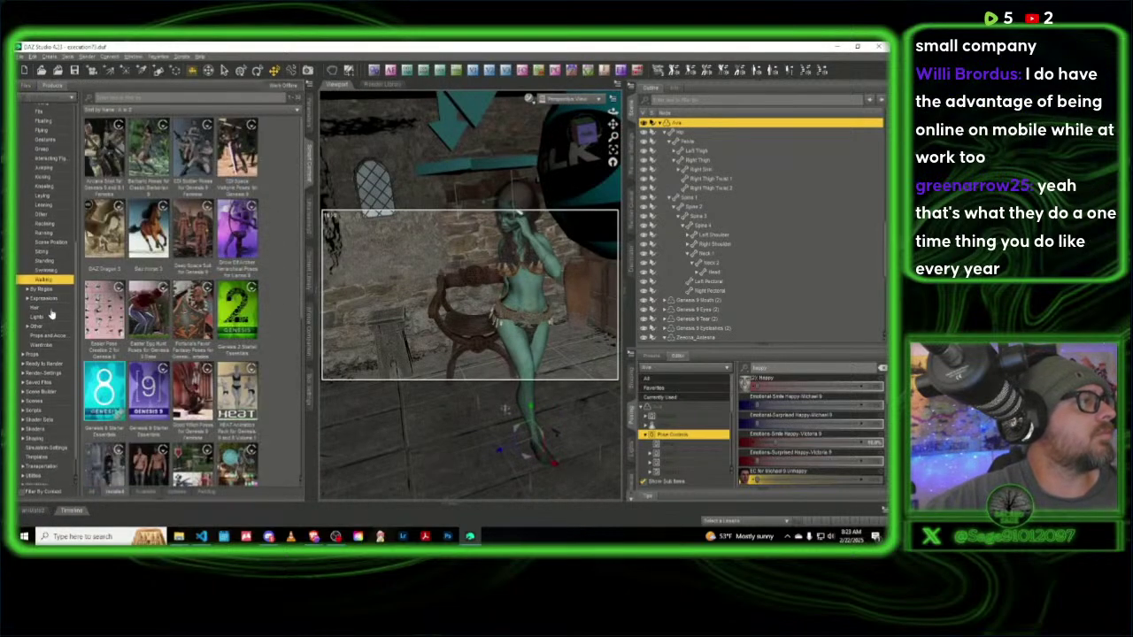
pyautogui.click(48, 261)
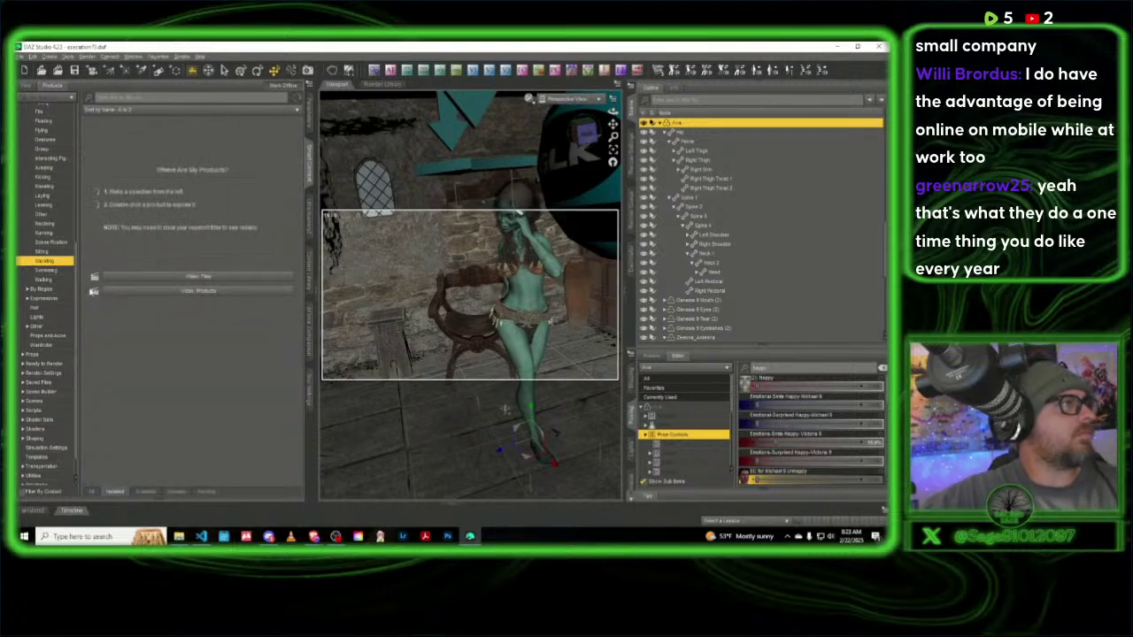
pyautogui.scroll(-1, 162, 306)
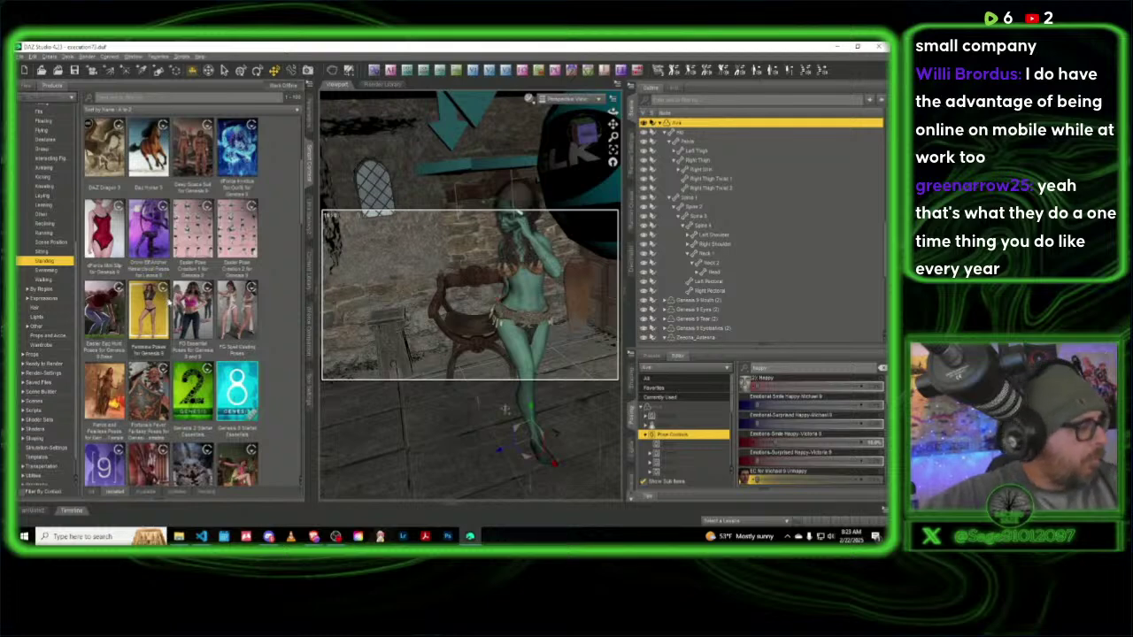
pyautogui.moveTo(168, 301)
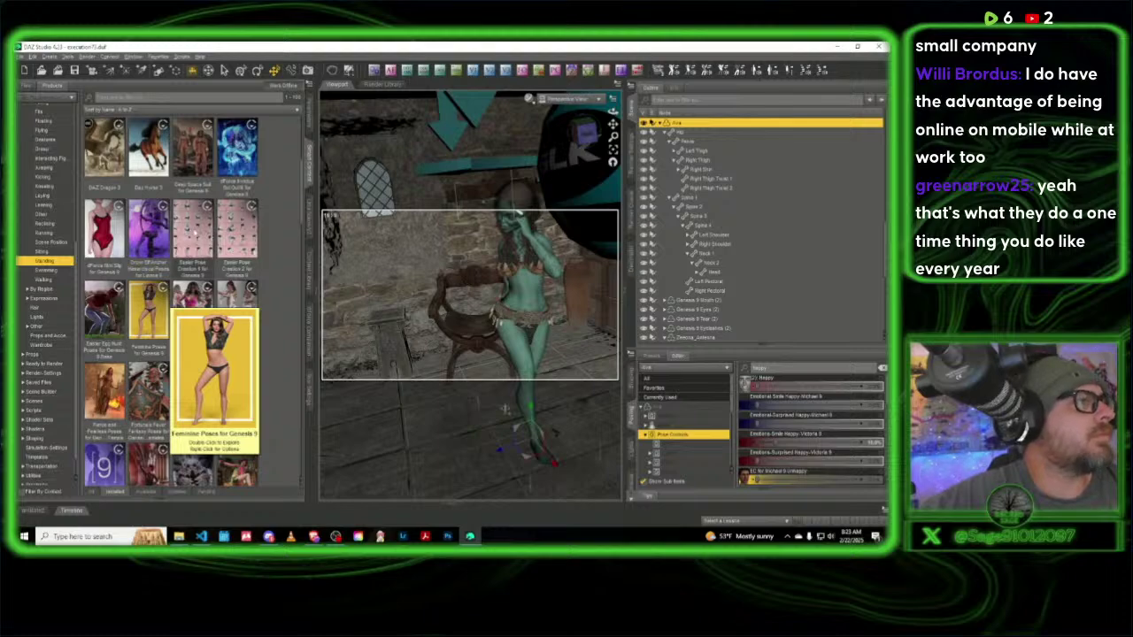
pyautogui.scroll(-10, 190, 232)
pyautogui.scroll(-3, 190, 266)
pyautogui.doubleClick(237, 301)
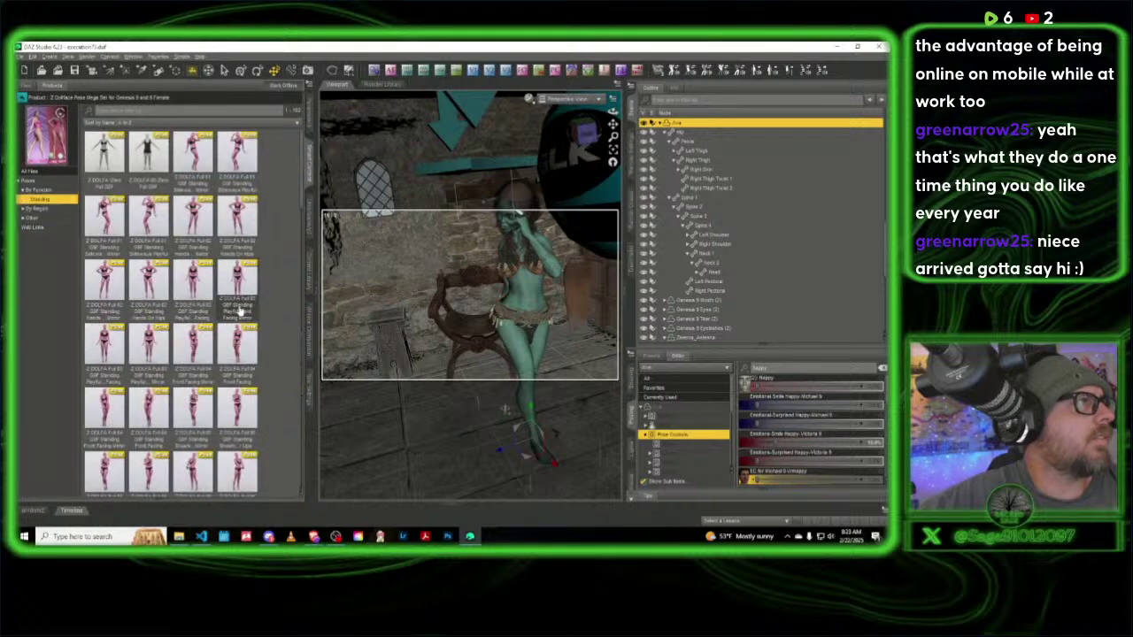
pyautogui.moveTo(237, 303)
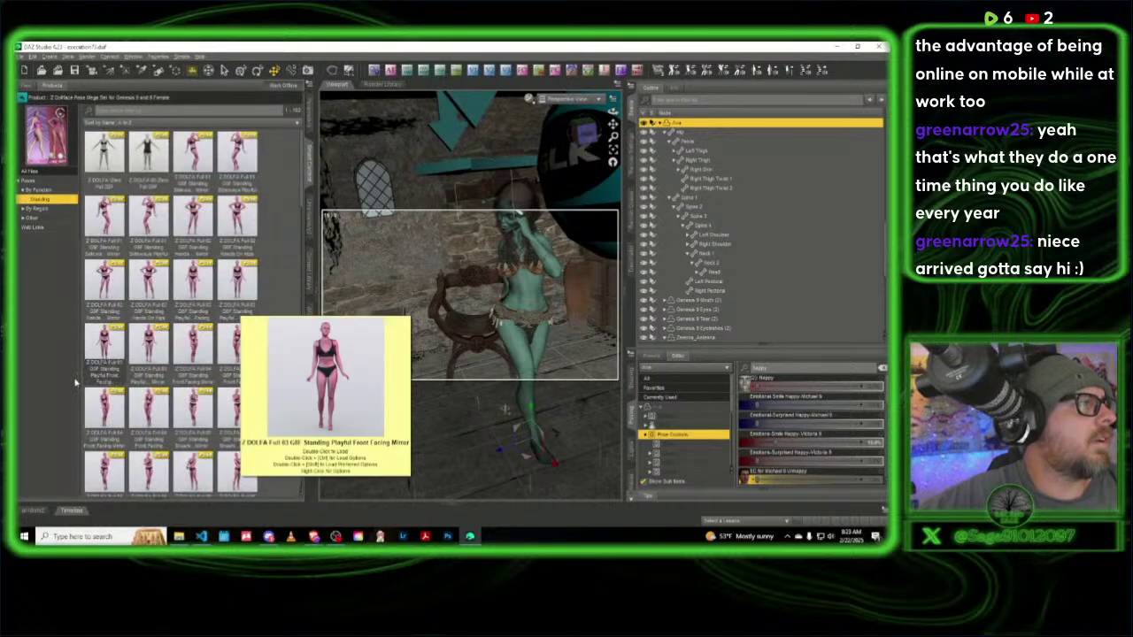
pyautogui.doubleClick(112, 350)
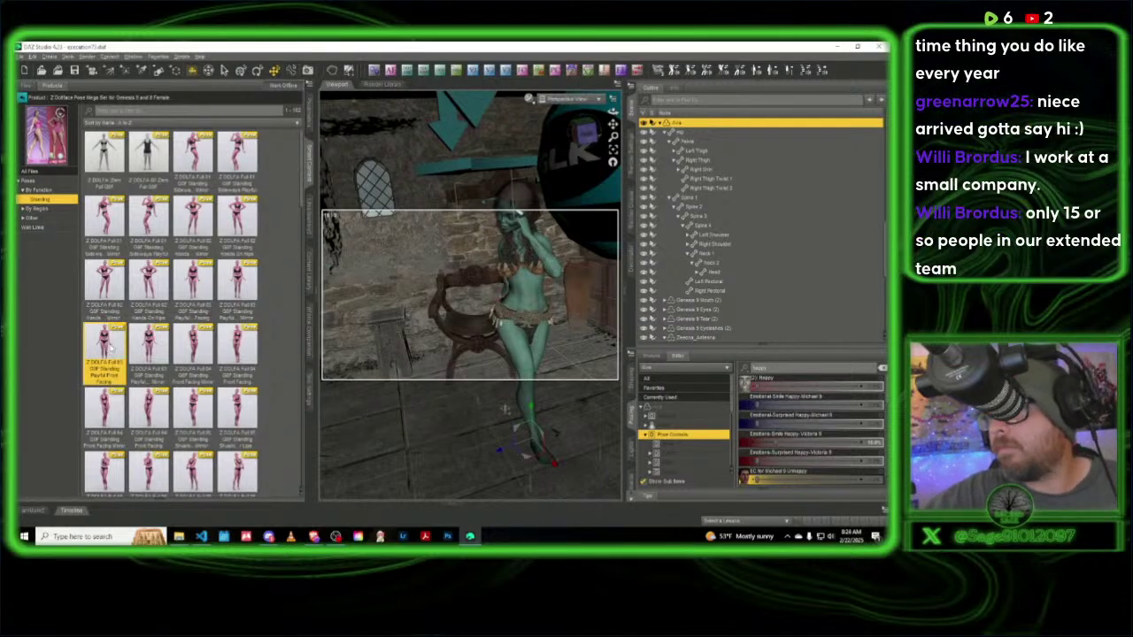
pyautogui.moveTo(114, 347)
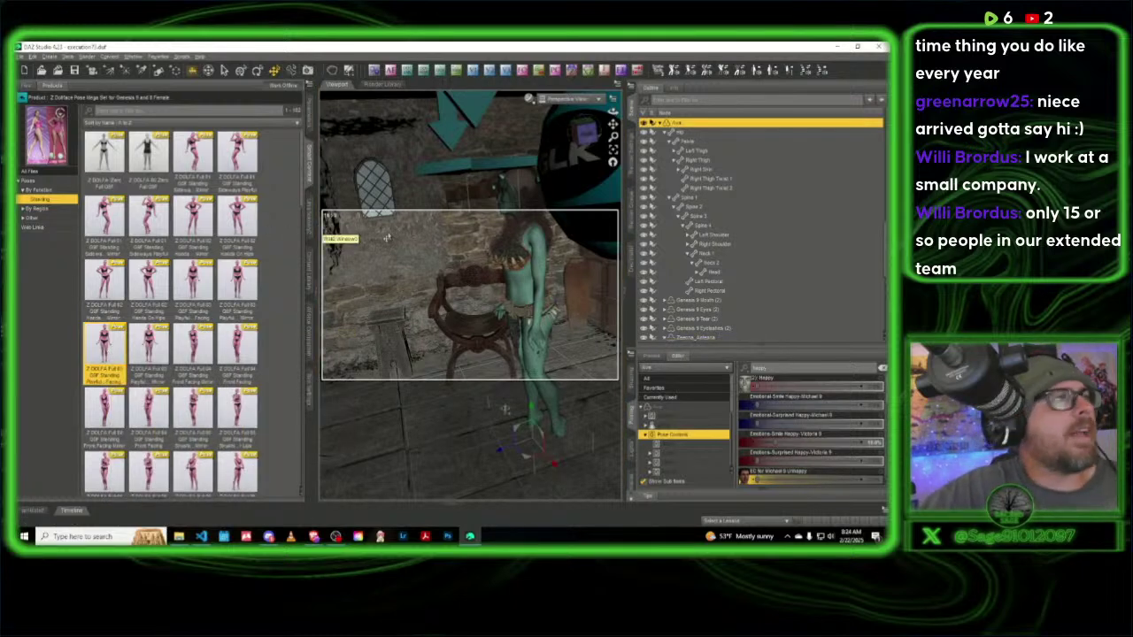
# Step: Apply a Zero Feet pose from the pose set's Other category to the same figure
pyautogui.click(49, 190)
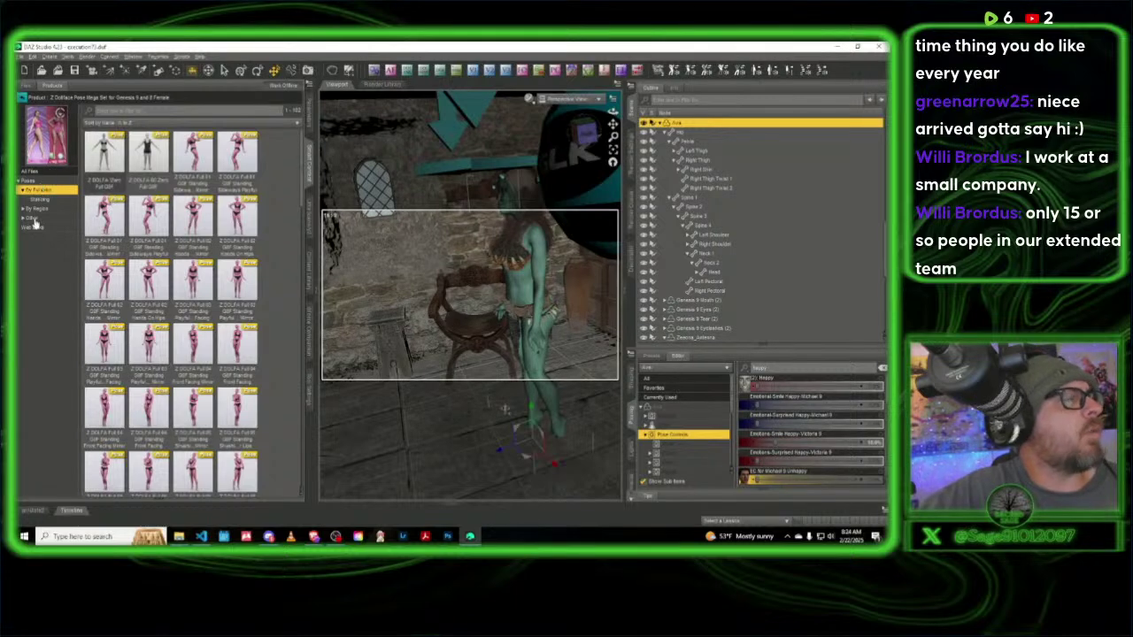
pyautogui.click(34, 219)
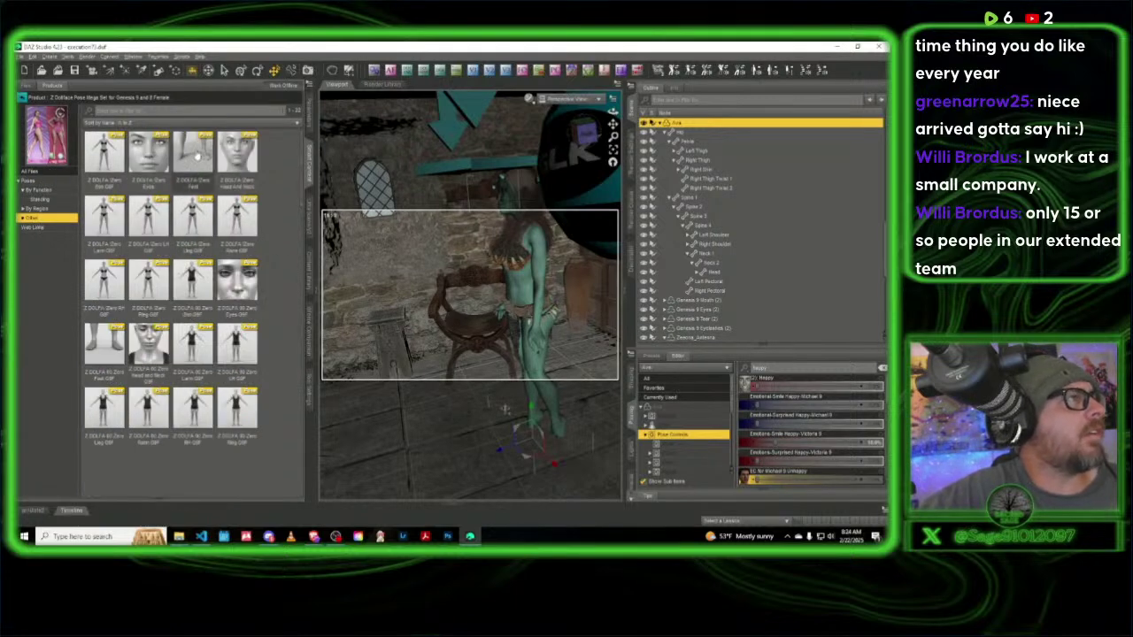
pyautogui.click(197, 155)
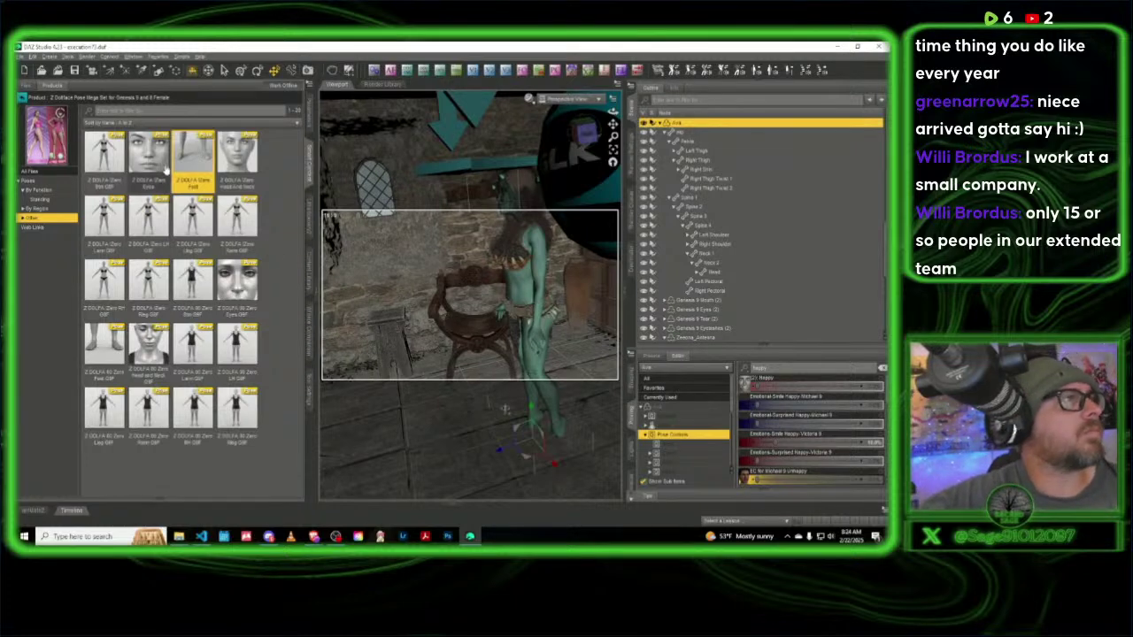
pyautogui.doubleClick(102, 350)
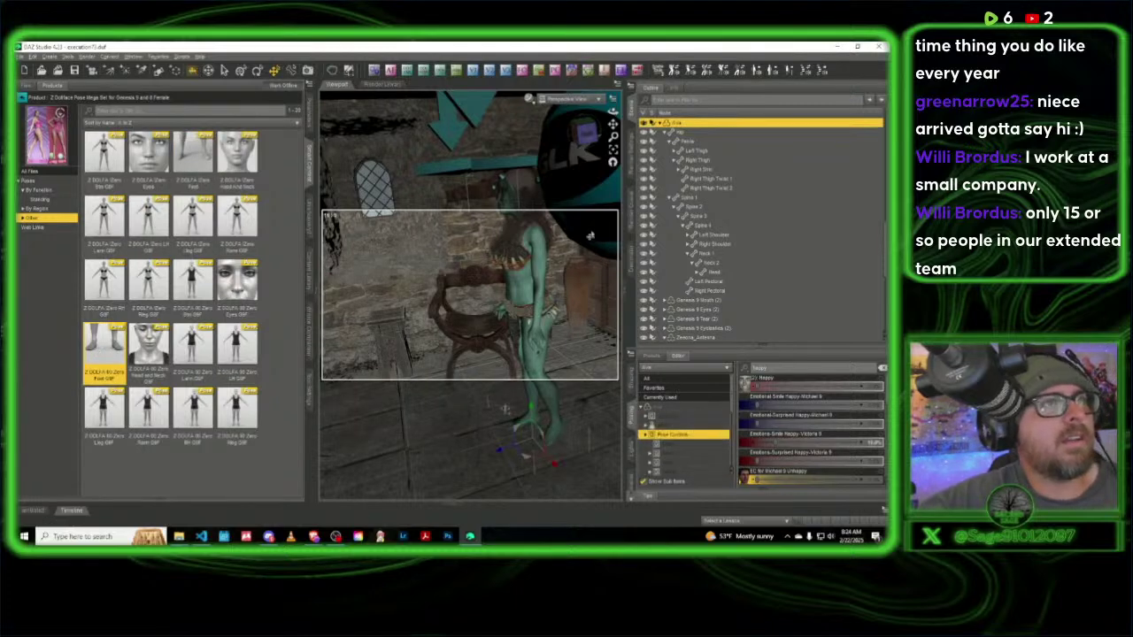
# Step: Move the posed figure across the floor, away from the wooden chair
pyautogui.scroll(-3, 476, 308)
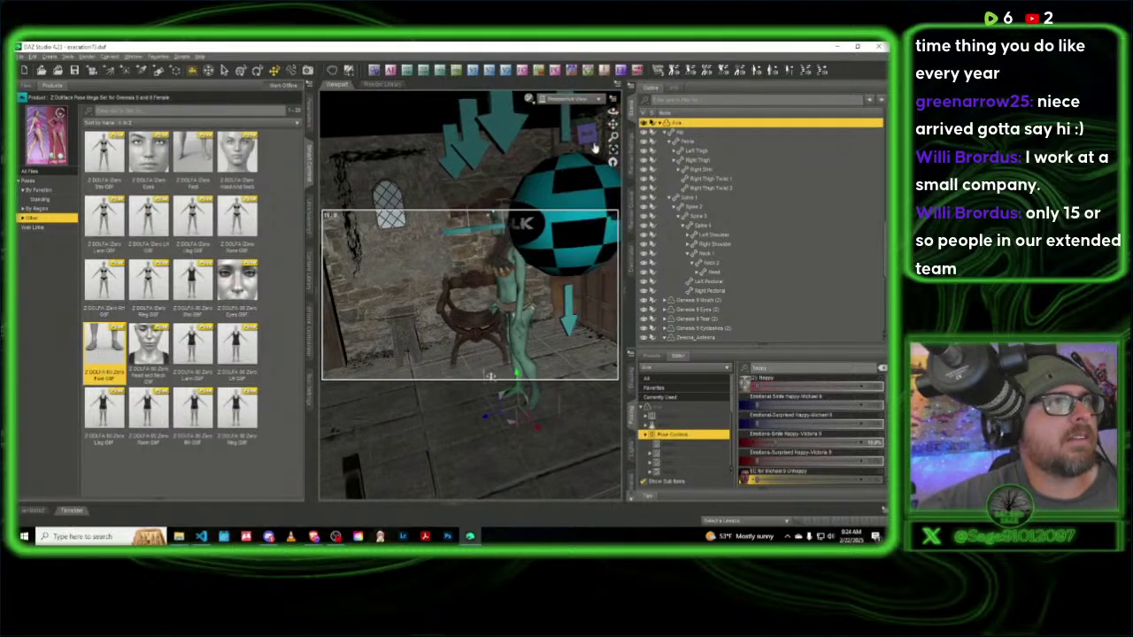
pyautogui.moveTo(493, 383); pyautogui.dragTo(549, 336, button='middle')
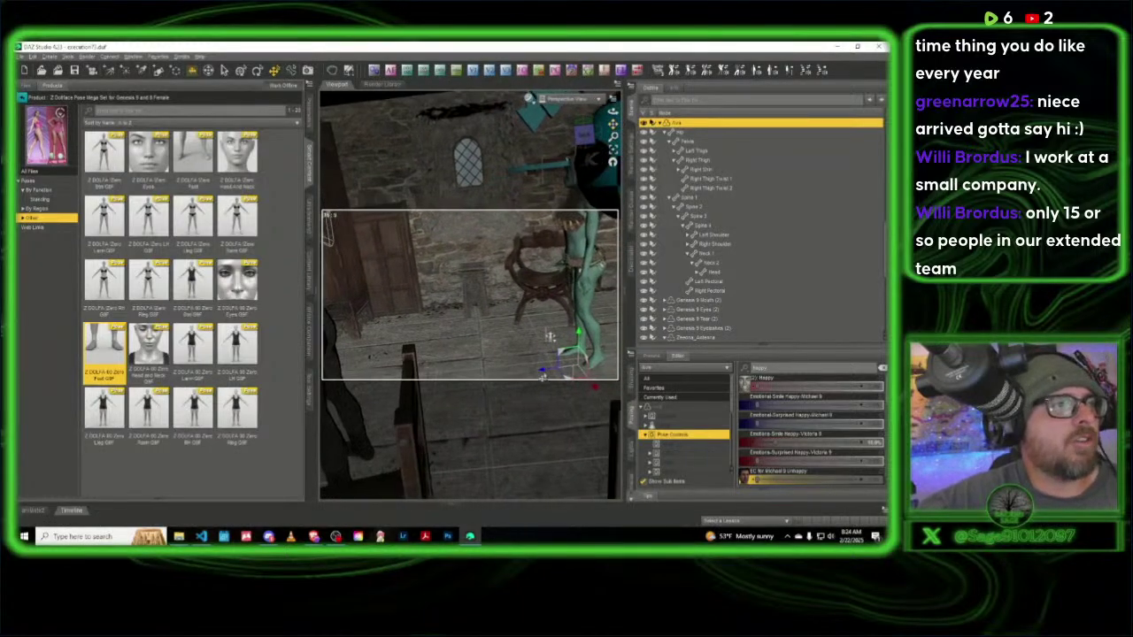
pyautogui.moveTo(548, 336); pyautogui.dragTo(404, 379)
# Step: Select Sphere Light (2) and move it across the room to the area beside the relocated figure
pyautogui.click(598, 193)
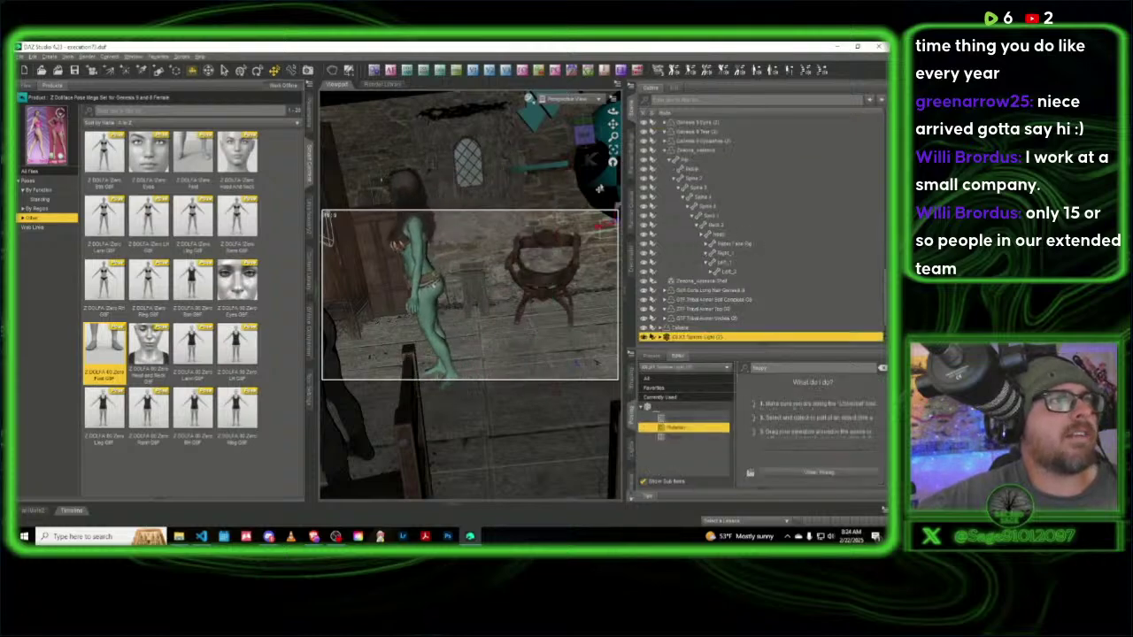
pyautogui.moveTo(584, 134); pyautogui.dragTo(571, 173)
pyautogui.moveTo(547, 241); pyautogui.dragTo(512, 315)
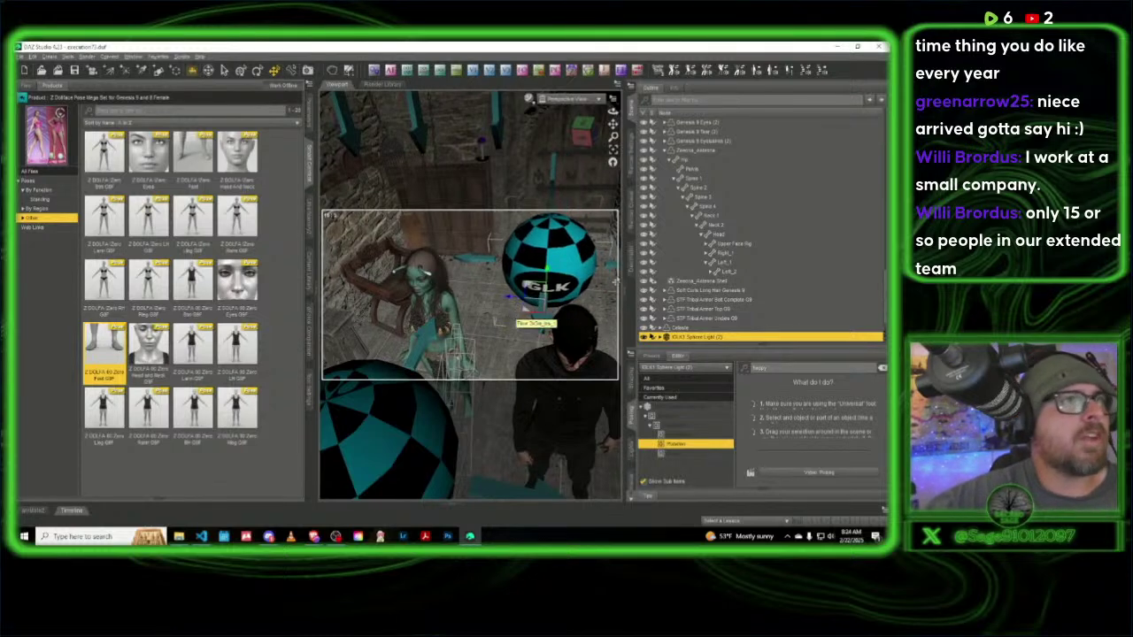
pyautogui.moveTo(591, 131)
pyautogui.mouseDown()
pyautogui.moveTo(584, 138)
pyautogui.moveTo(607, 130)
pyautogui.mouseUp()
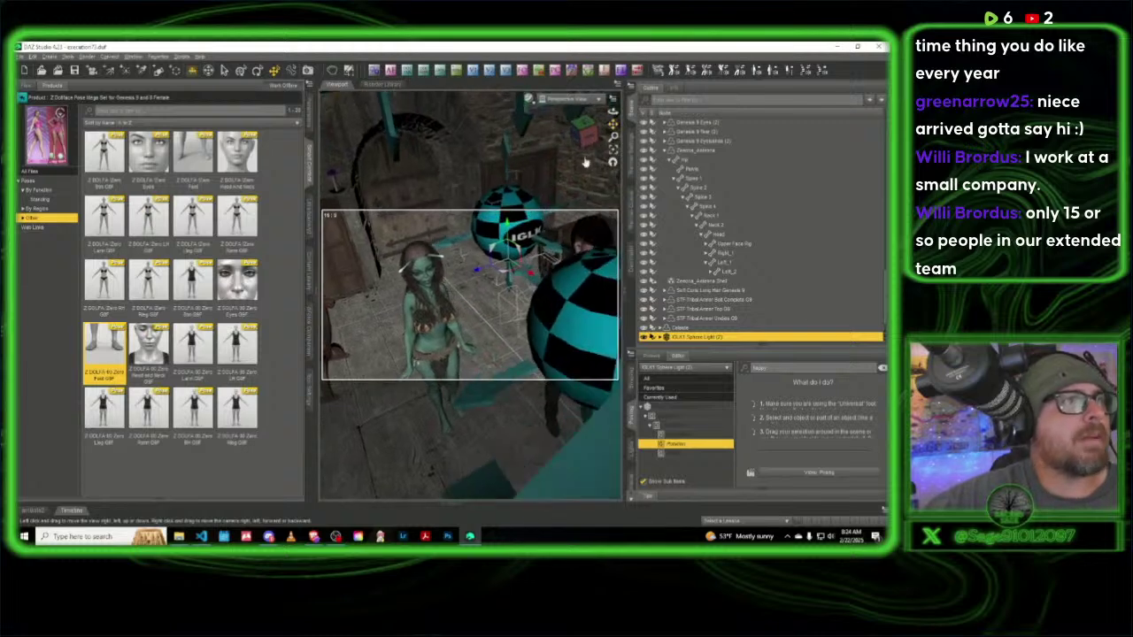
pyautogui.moveTo(476, 308); pyautogui.dragTo(282, 467)
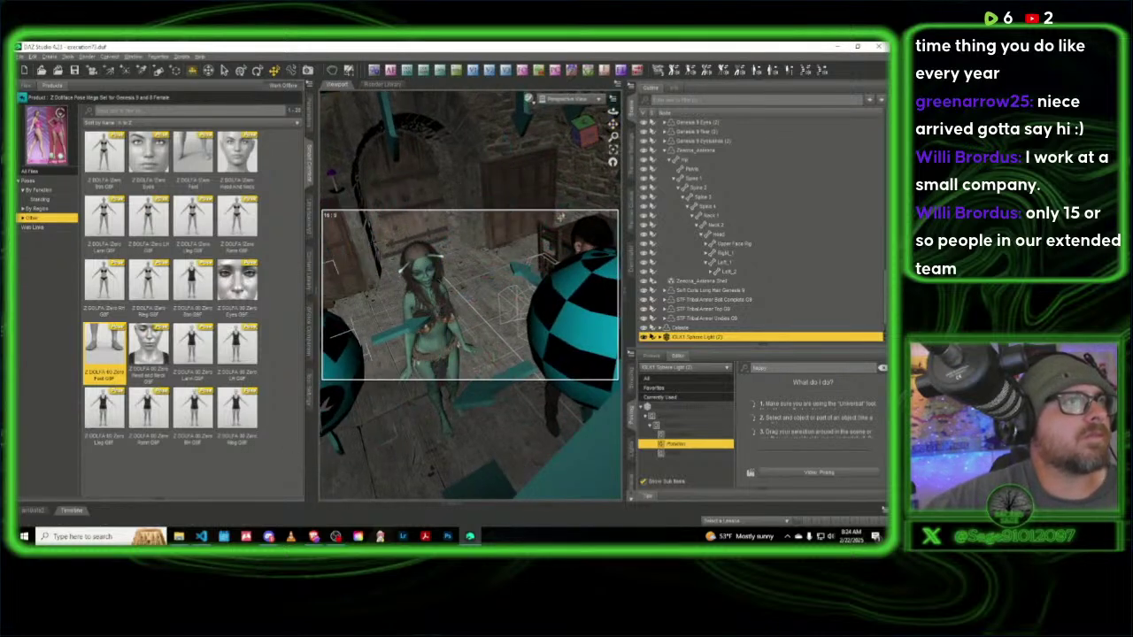
pyautogui.moveTo(590, 125); pyautogui.dragTo(613, 126)
pyautogui.moveTo(392, 261); pyautogui.dragTo(498, 189)
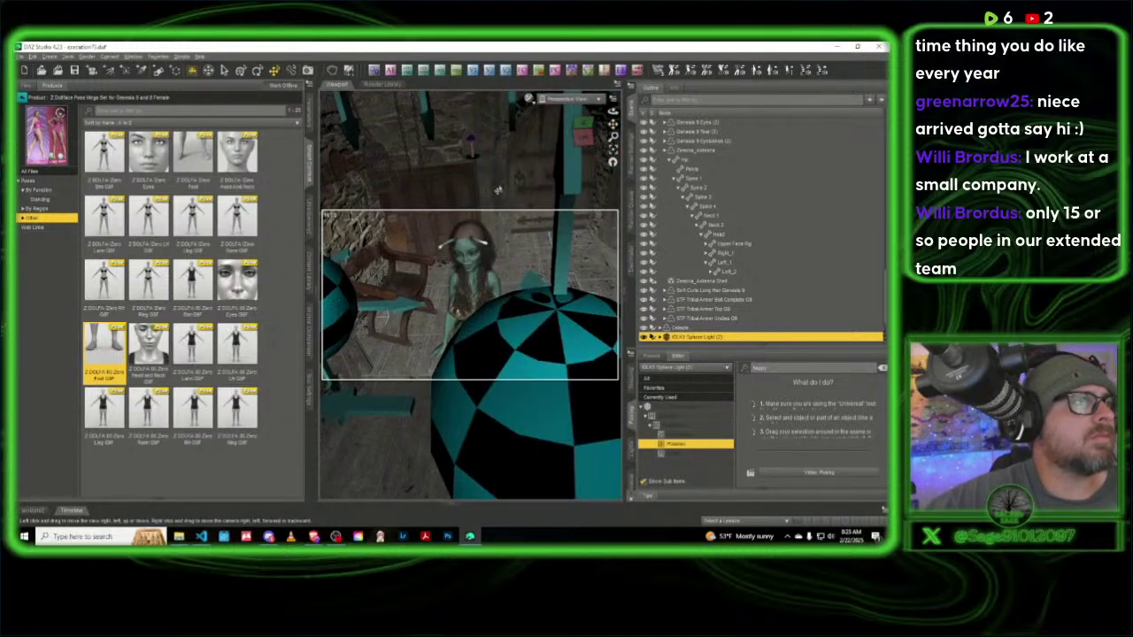
pyautogui.moveTo(583, 133); pyautogui.dragTo(344, 285)
# Step: Look through the existing camera, return to Perspective View and delete that camera from the scene
pyautogui.click(566, 100)
pyautogui.click(577, 175)
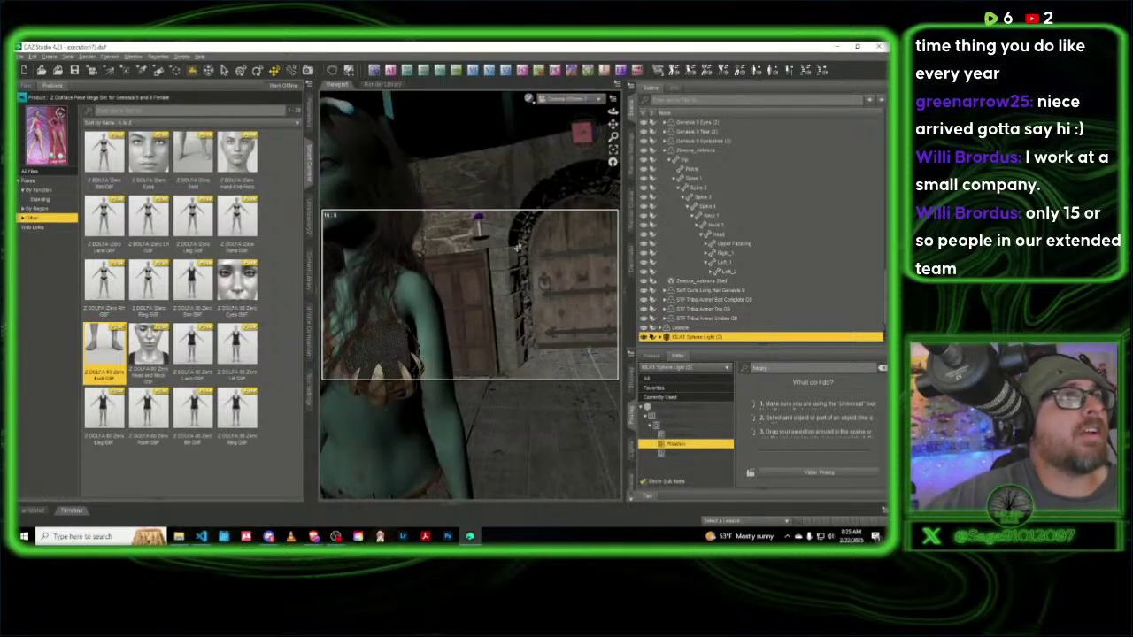
pyautogui.click(575, 107)
pyautogui.scroll(-2, 746, 270)
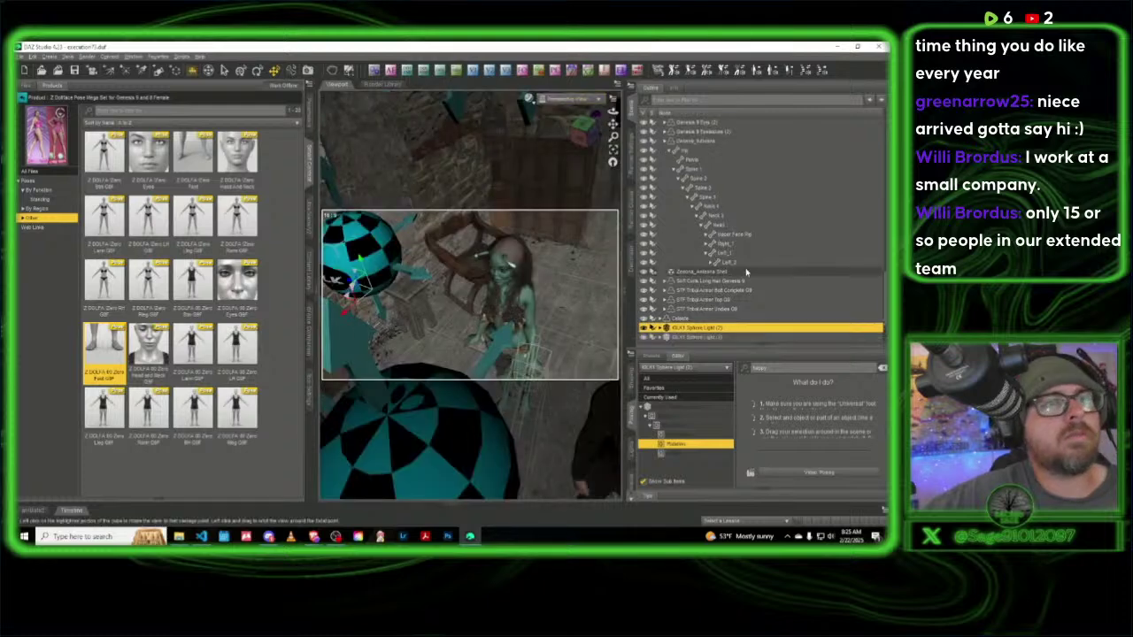
pyautogui.click(709, 340)
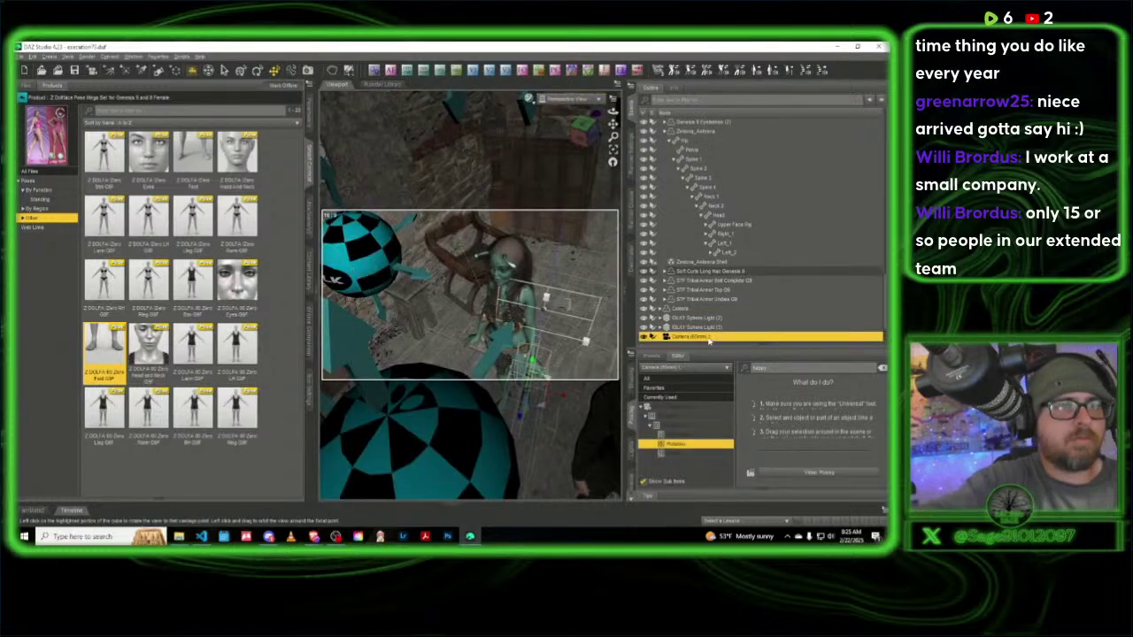
pyautogui.press('Delete')
# Step: Create a new camera framed from behind the two standing figures towards the seated figure, and look through it
pyautogui.moveTo(577, 137); pyautogui.dragTo(581, 120)
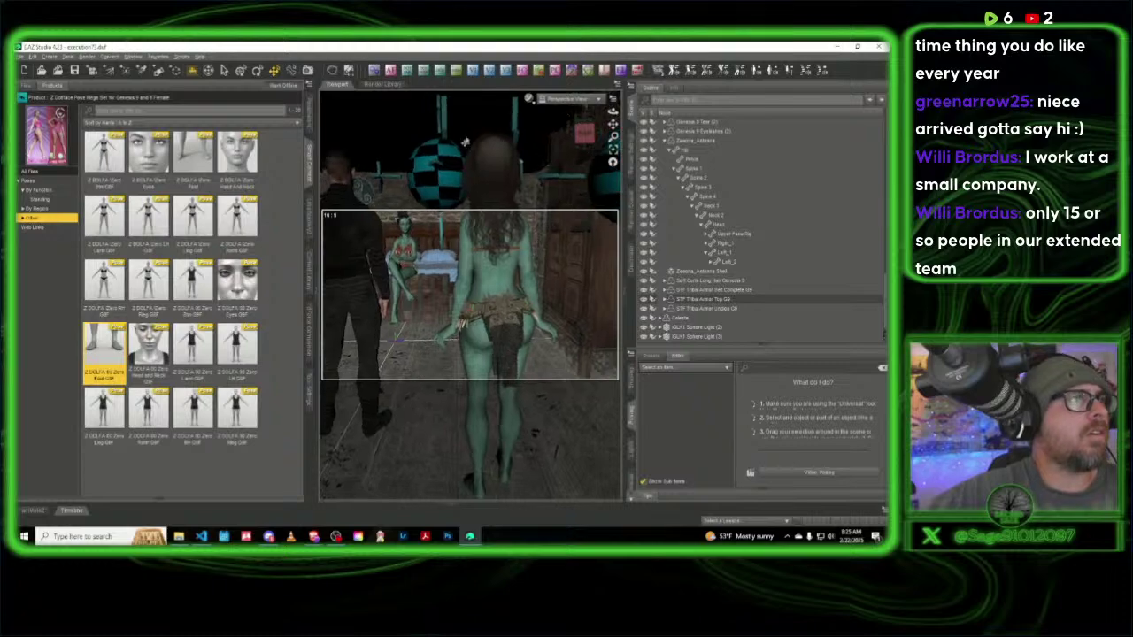
pyautogui.moveTo(448, 135); pyautogui.dragTo(446, 135, button='middle')
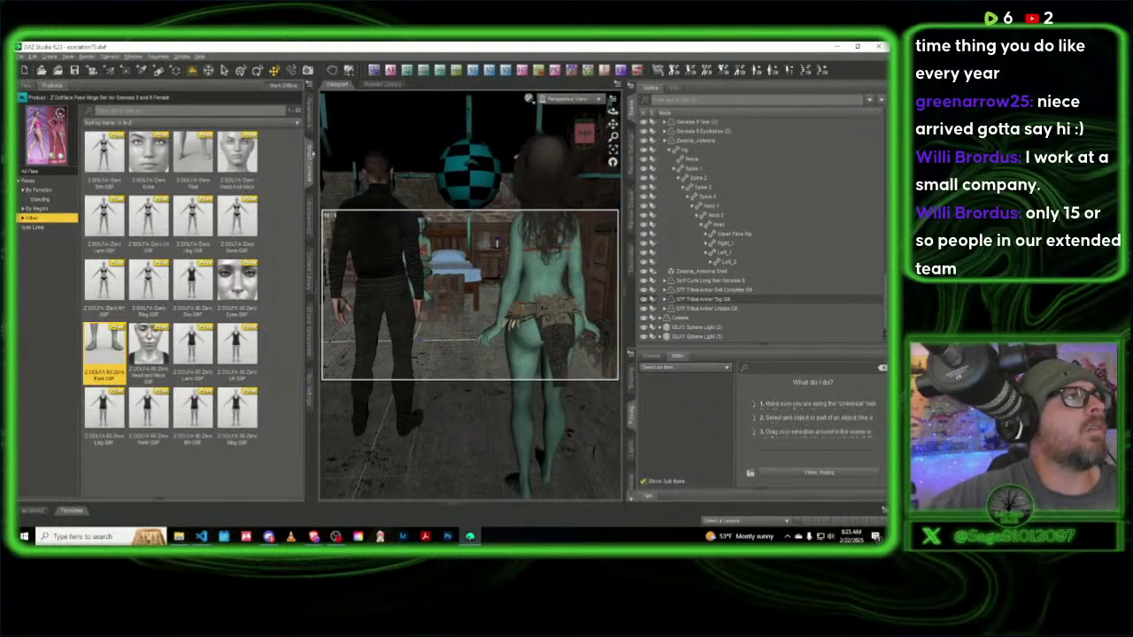
pyautogui.click(311, 157)
pyautogui.moveTo(584, 132); pyautogui.dragTo(613, 126)
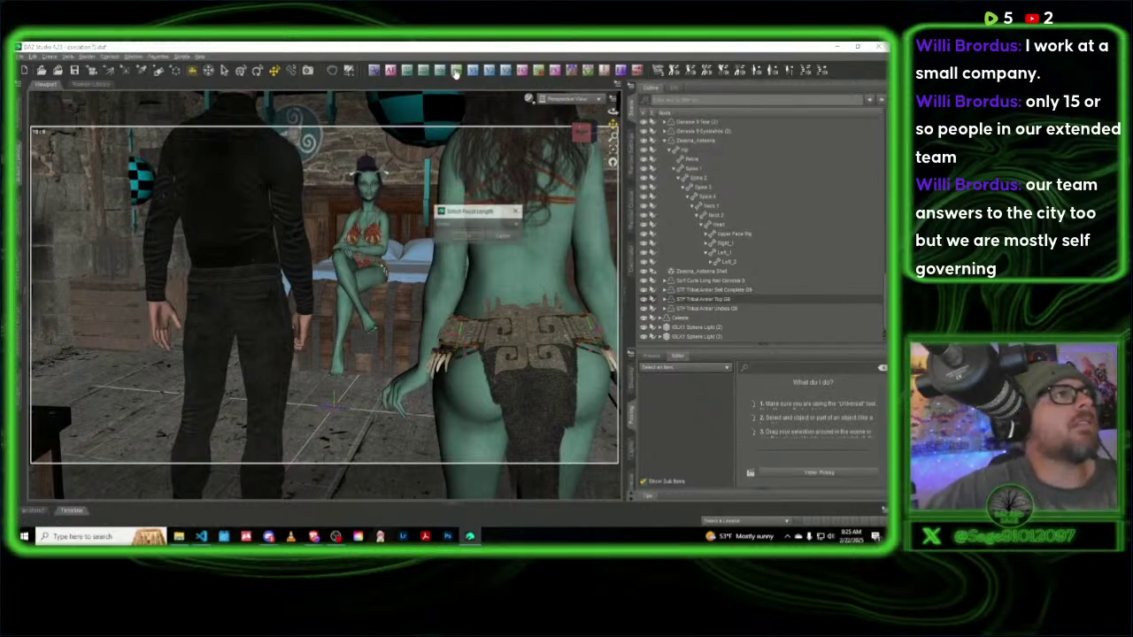
pyautogui.click(566, 98)
pyautogui.click(567, 177)
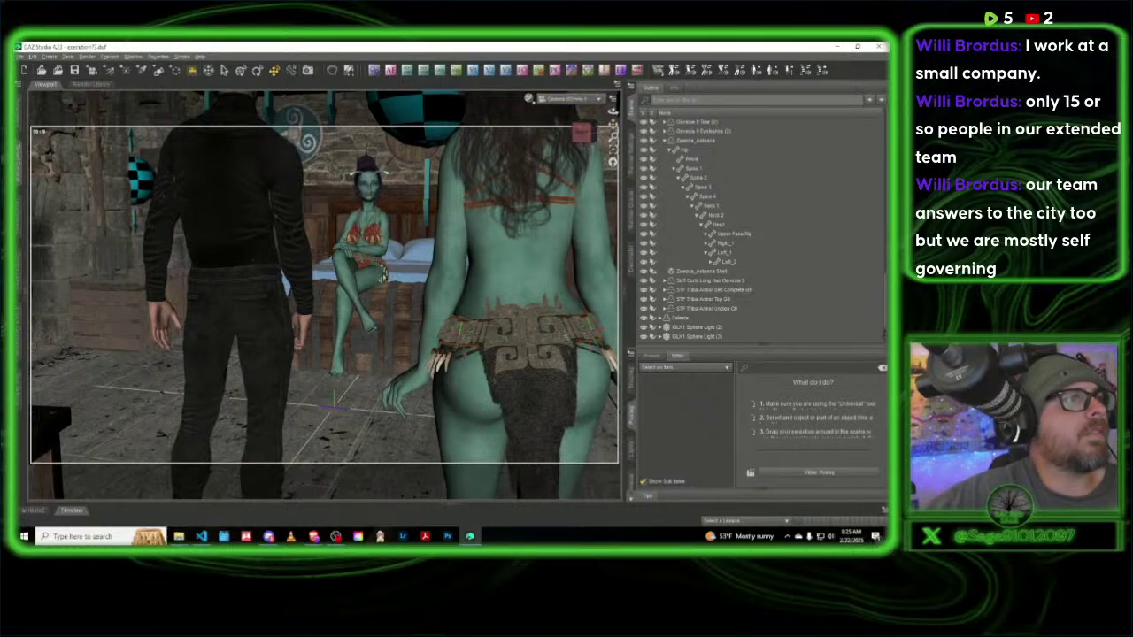
# Step: Set the new camera's auto focus on the figure seated on the bed
pyautogui.click(379, 276)
pyautogui.click(390, 70)
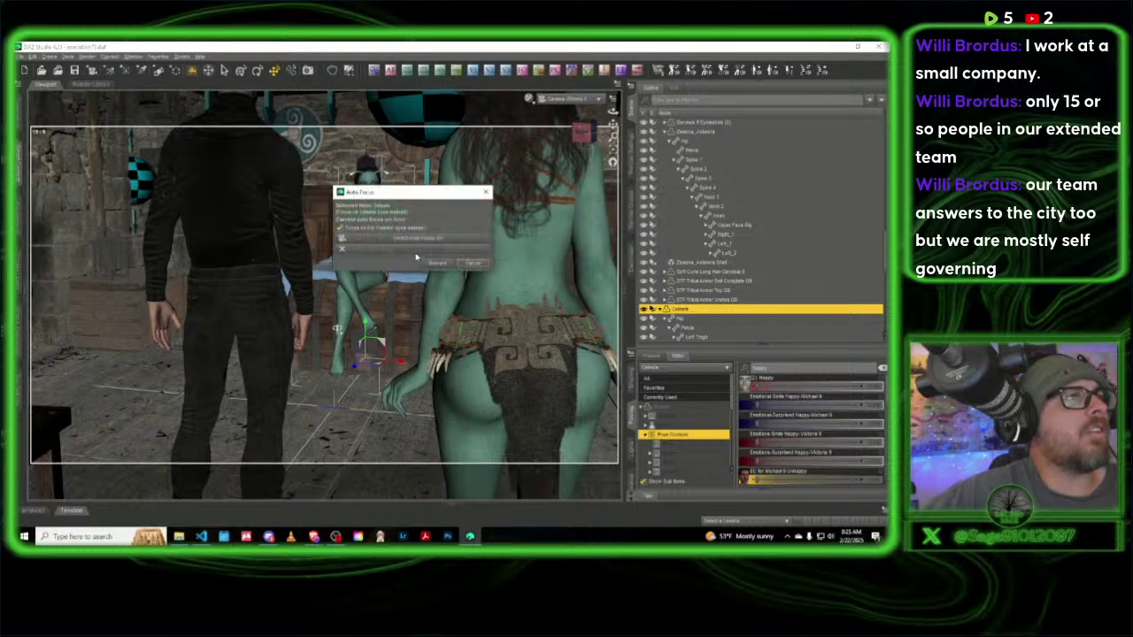
pyautogui.click(413, 242)
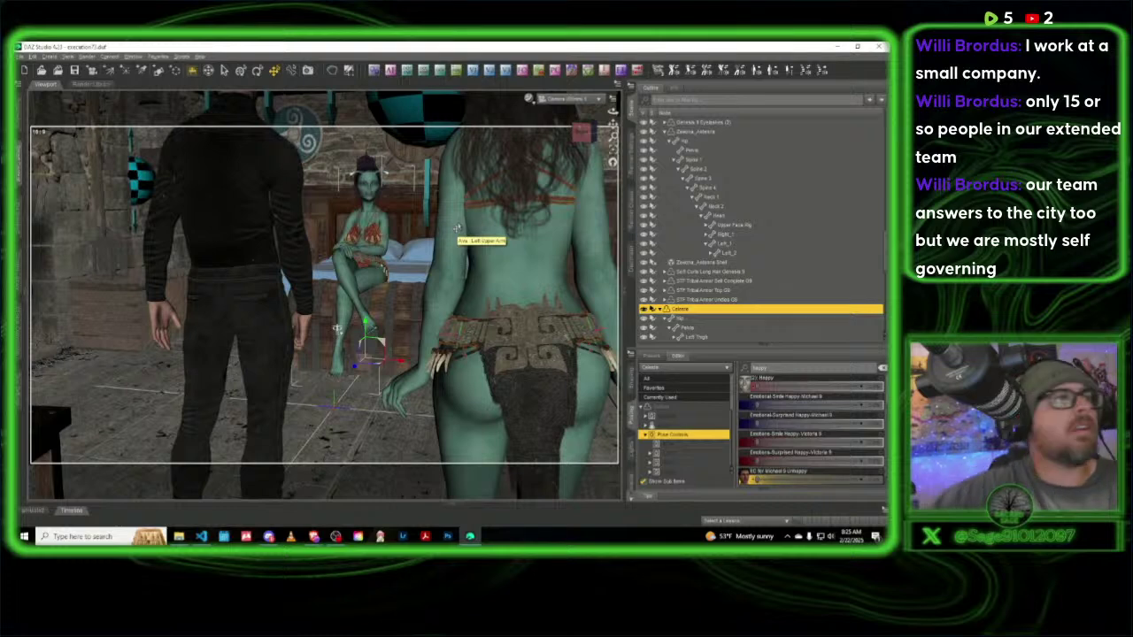
# Step: Return to Perspective View and adjust the bend and twist of the seated figure's left forearm to lift it off the lap
pyautogui.click(573, 99)
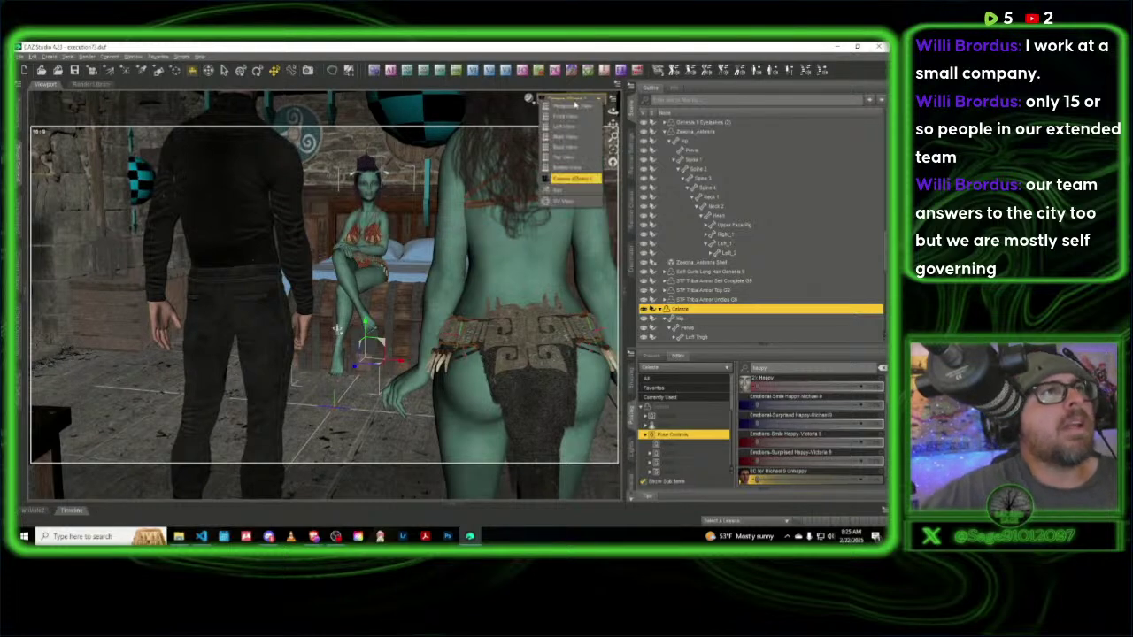
pyautogui.click(575, 105)
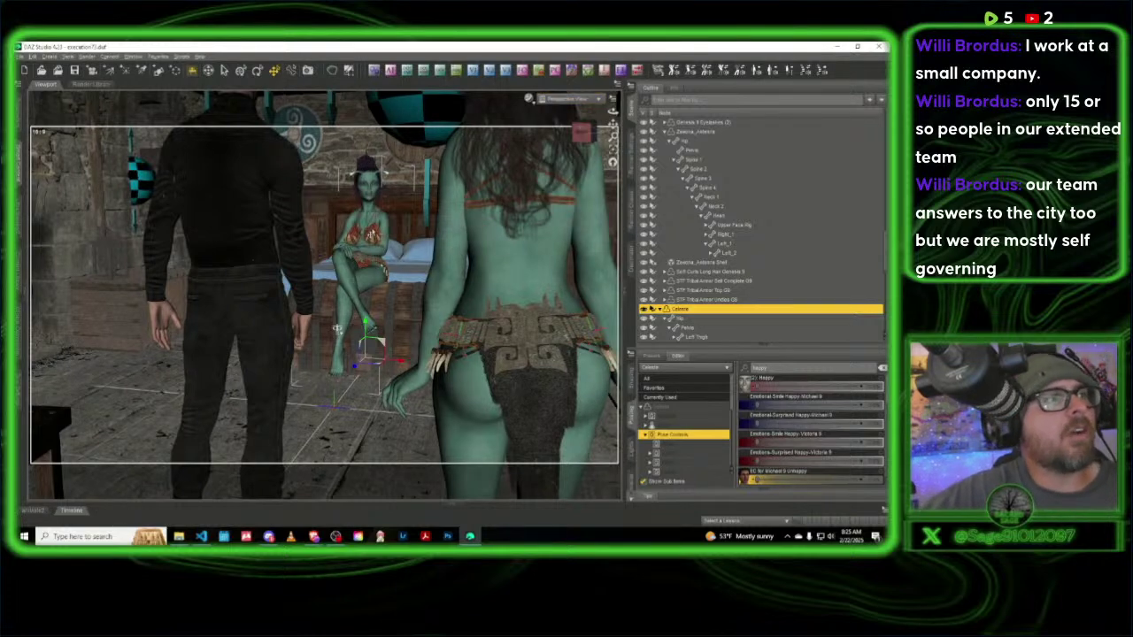
pyautogui.scroll(8, 440, 235)
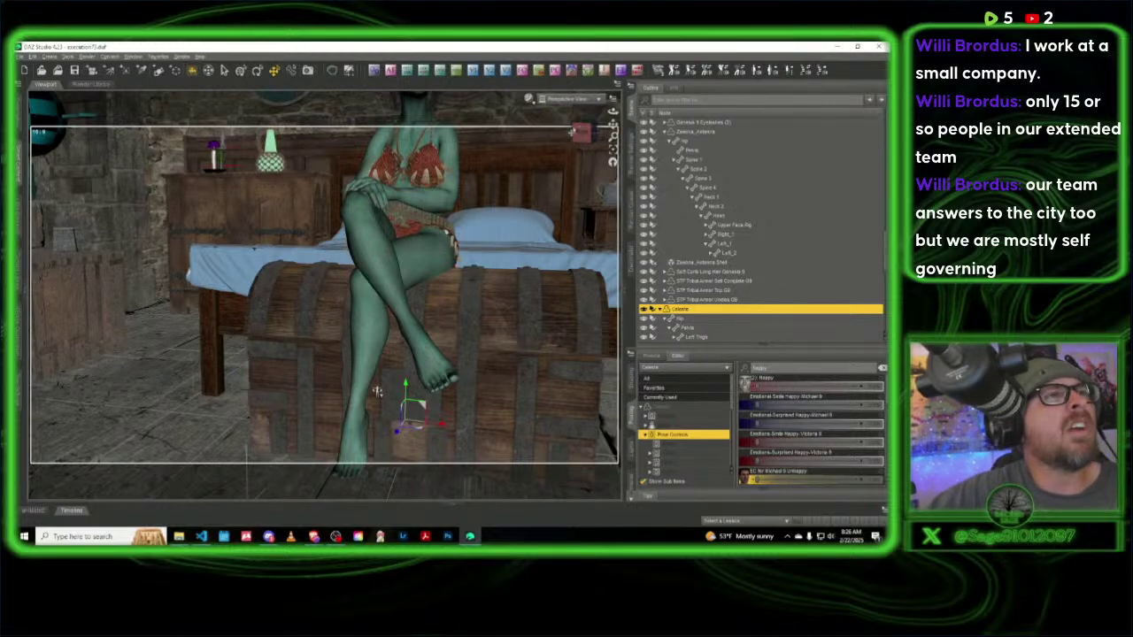
pyautogui.moveTo(612, 124); pyautogui.dragTo(620, 228)
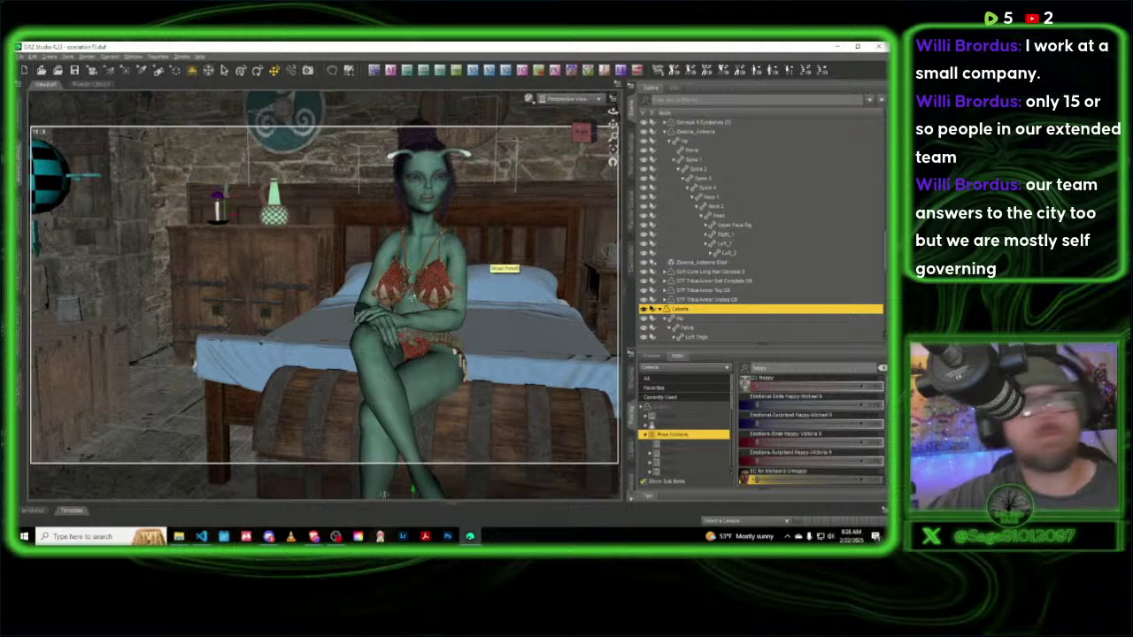
pyautogui.click(426, 321)
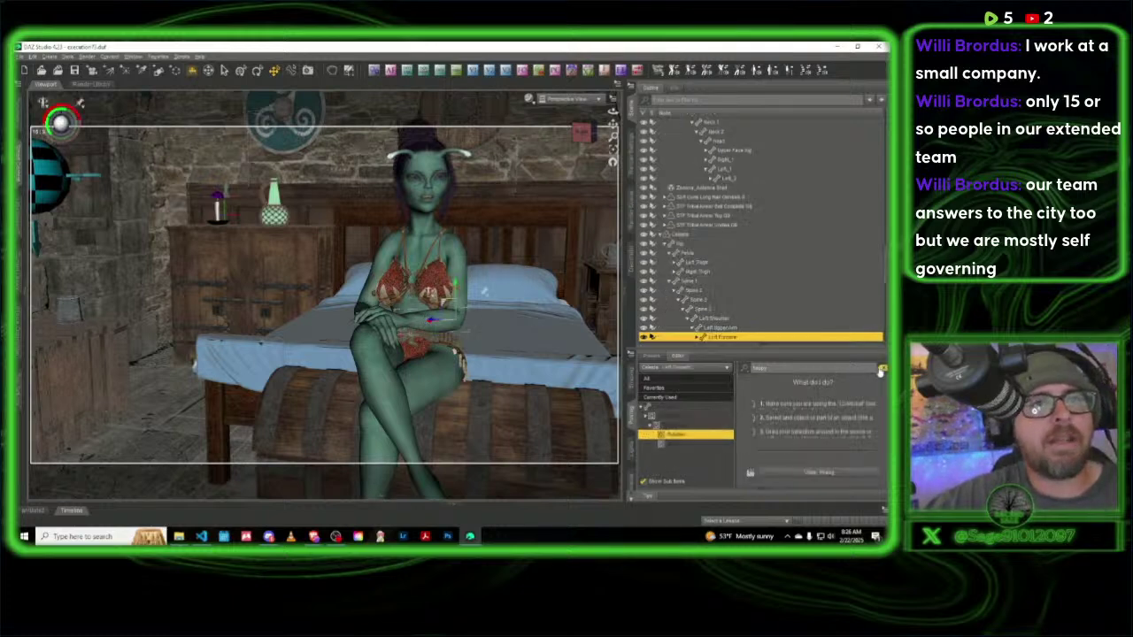
pyautogui.moveTo(802, 405); pyautogui.dragTo(777, 405)
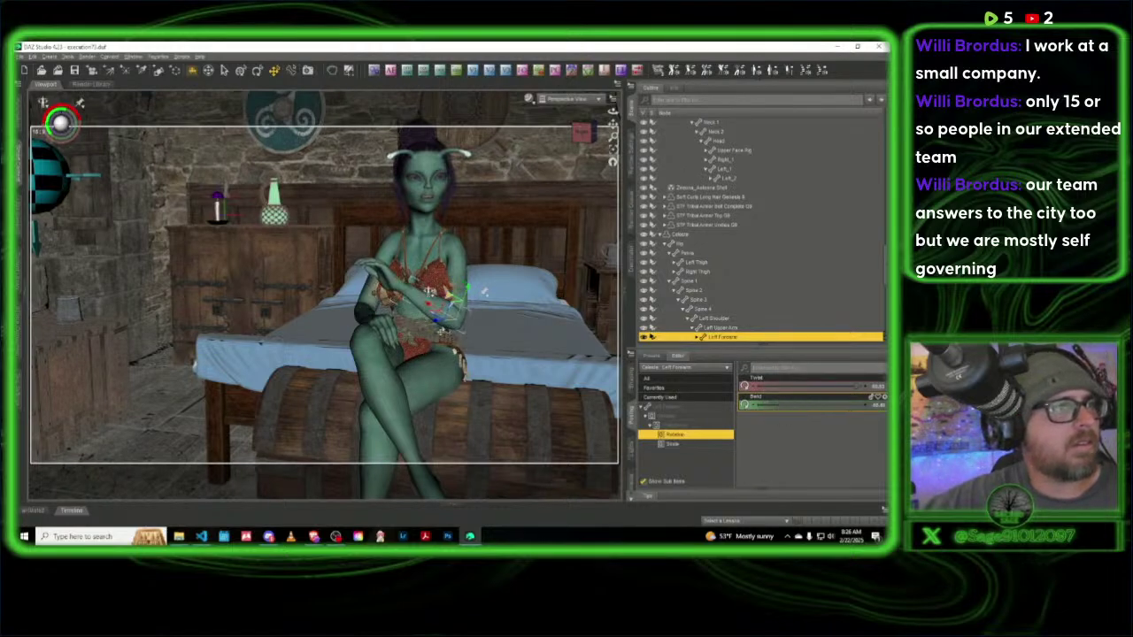
pyautogui.moveTo(855, 390); pyautogui.dragTo(823, 390)
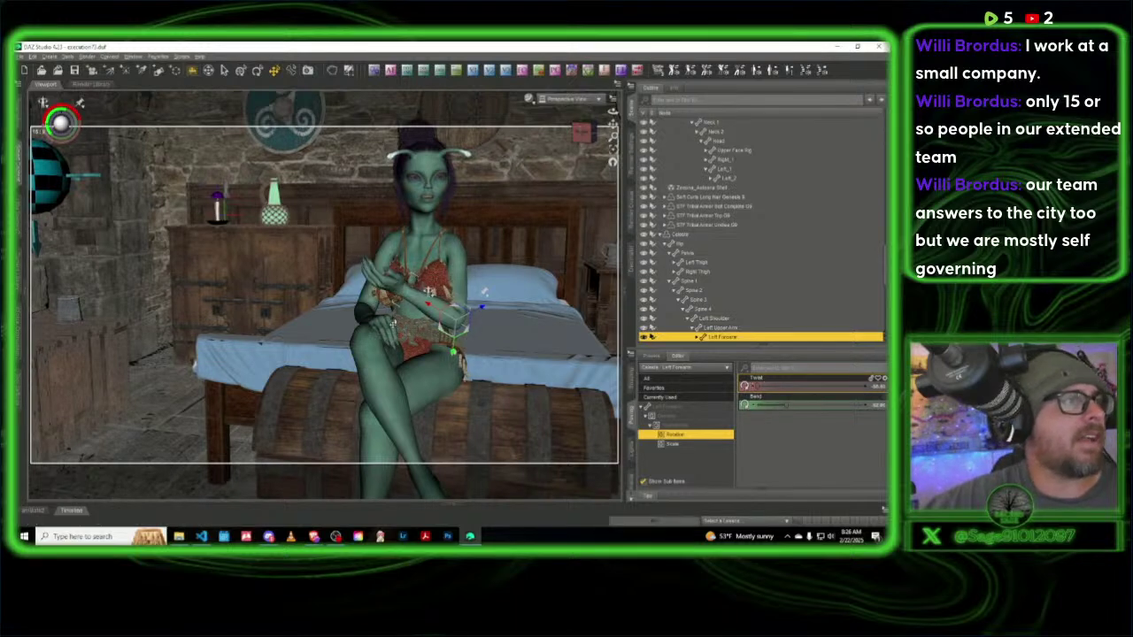
# Step: Adjust the twist of the seated figure's right forearm and the bend of its right hand
pyautogui.click(363, 319)
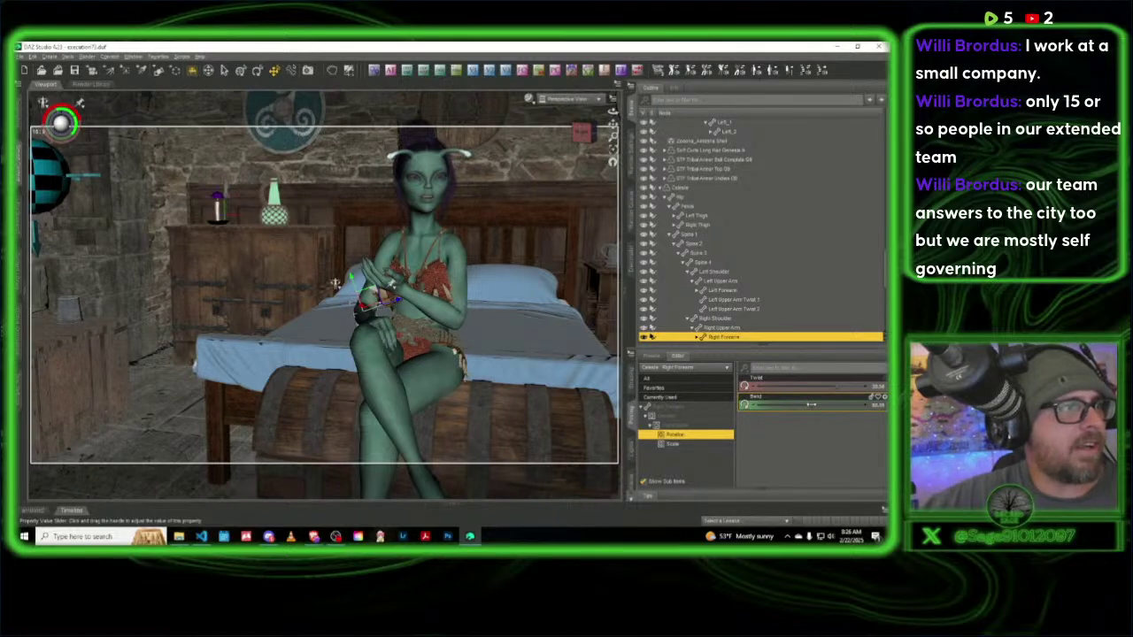
pyautogui.moveTo(845, 387); pyautogui.dragTo(856, 387)
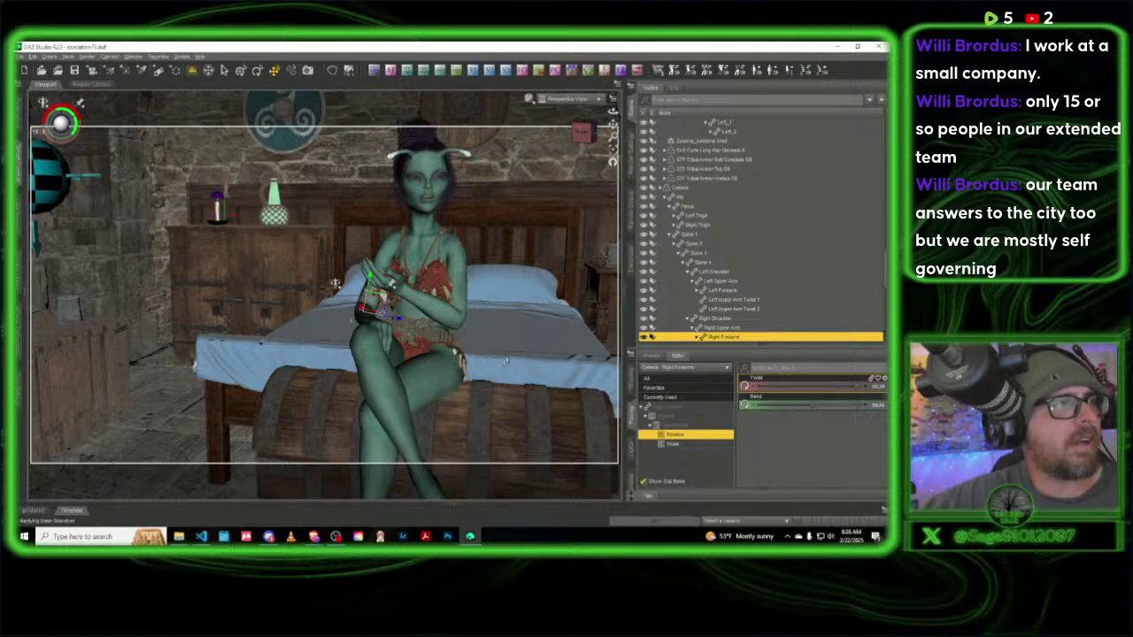
pyautogui.click(372, 324)
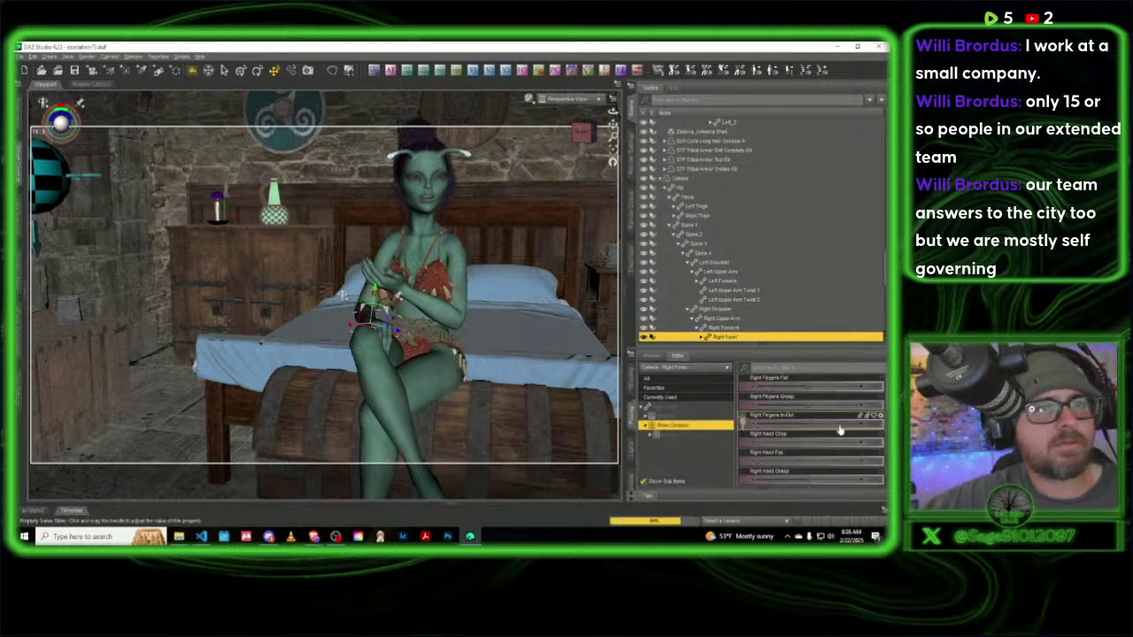
pyautogui.click(693, 408)
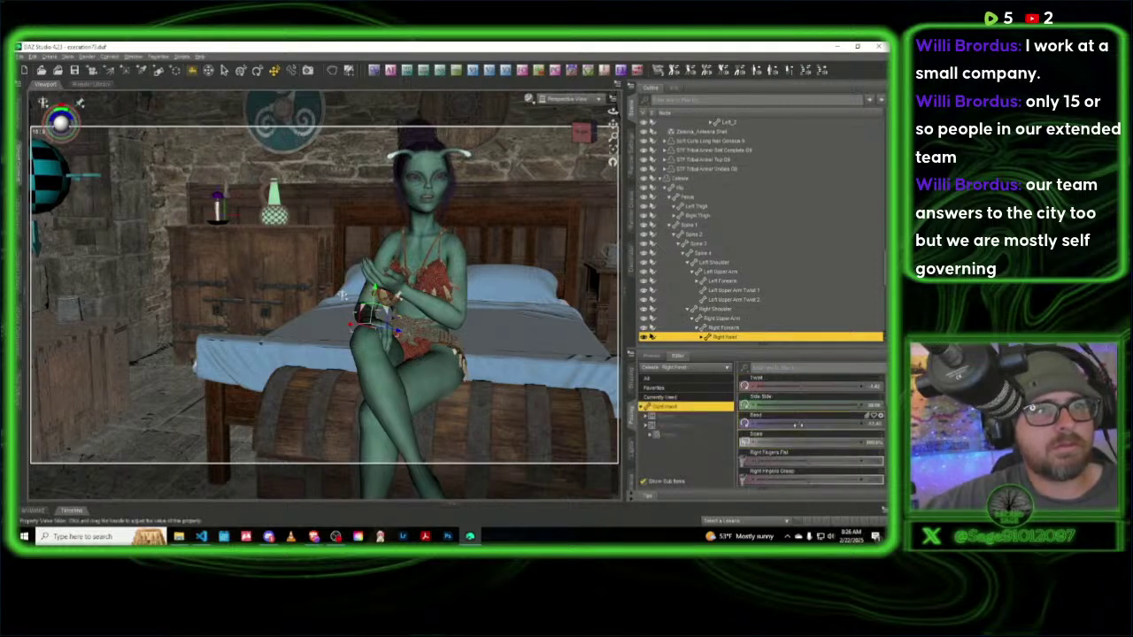
pyautogui.moveTo(793, 424); pyautogui.dragTo(790, 424)
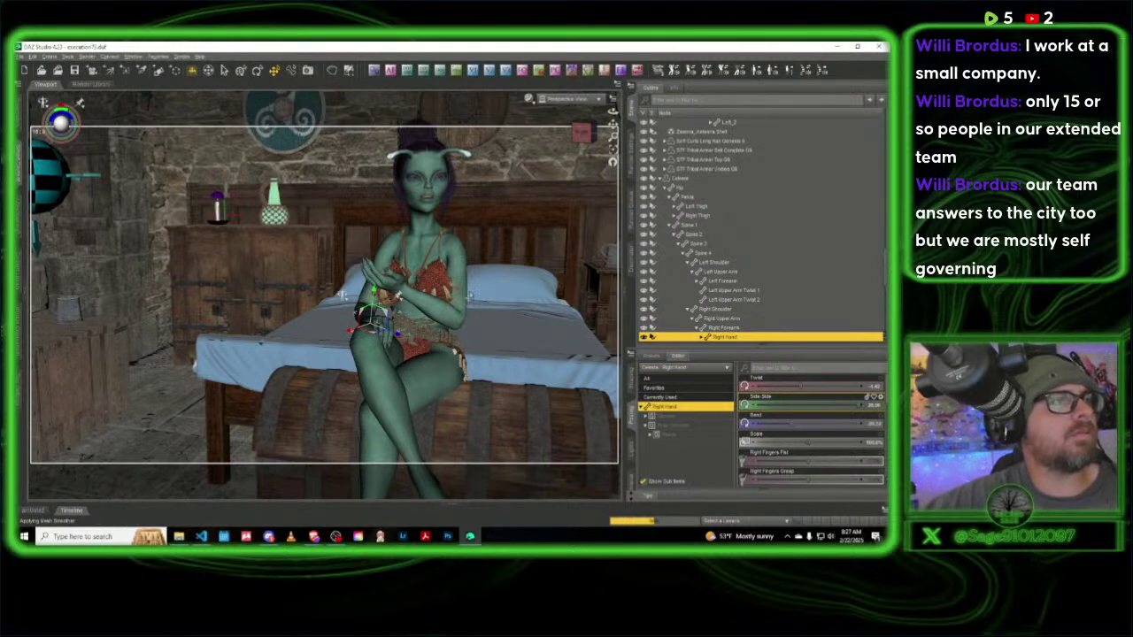
# Step: Rotate the seated figure's left upper arm to raise the left hand in front of the chest
pyautogui.click(455, 298)
pyautogui.moveTo(824, 387); pyautogui.dragTo(811, 387)
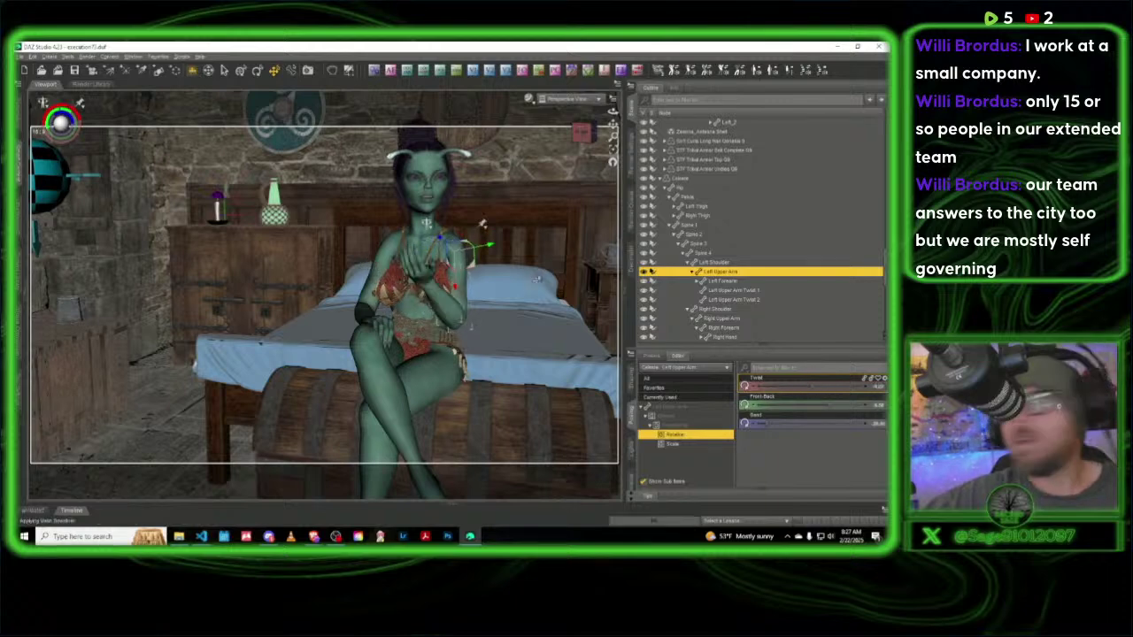
# Step: Zero the JM Troll Faces Serious and Serious doubts expression morphs among the seated figure's currently used parameters
pyautogui.scroll(5, 493, 189)
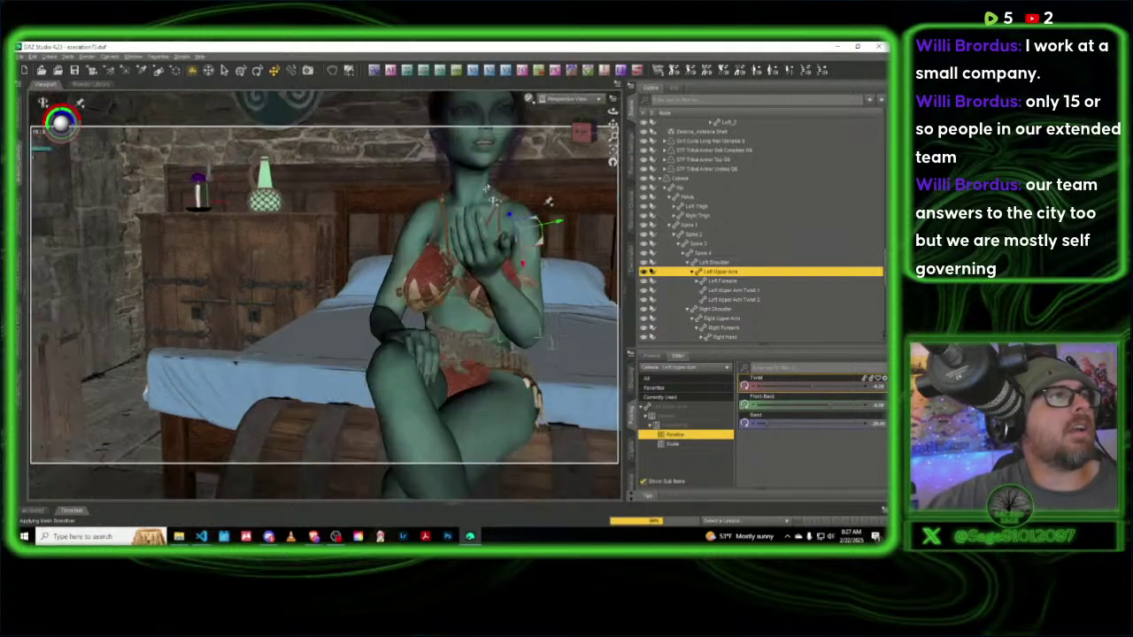
pyautogui.moveTo(612, 113); pyautogui.dragTo(407, 249)
pyautogui.click(404, 247)
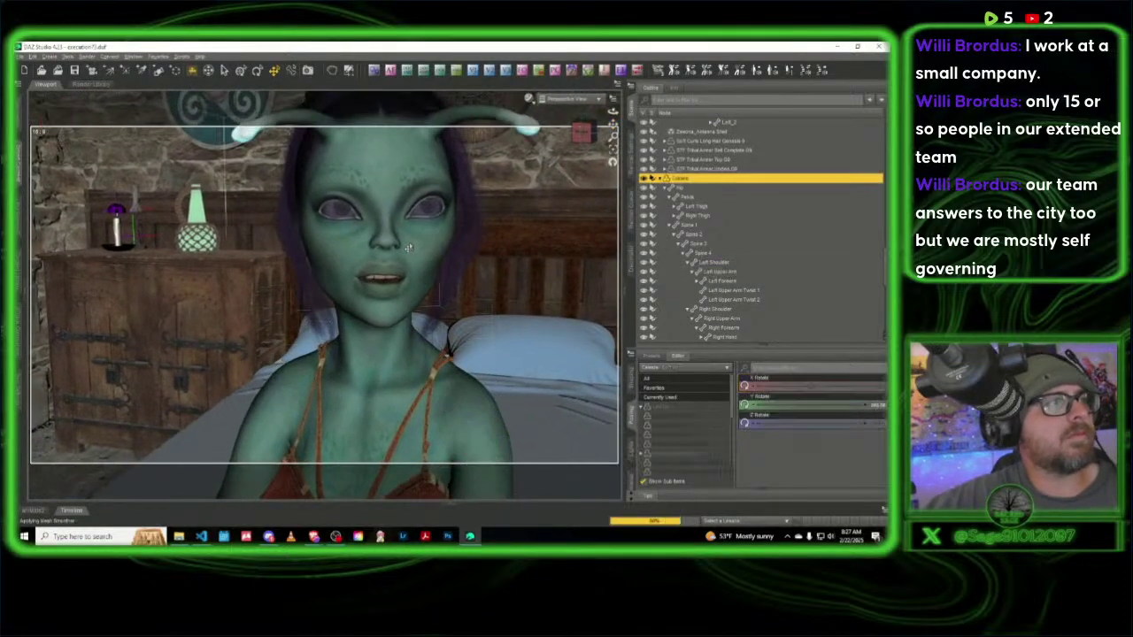
pyautogui.click(679, 398)
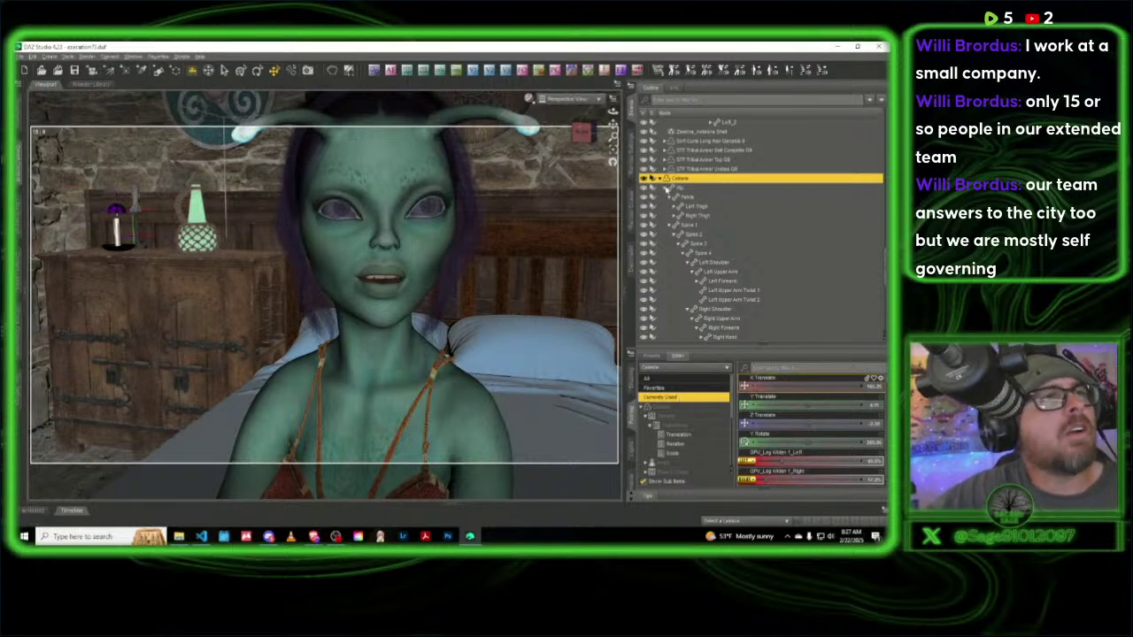
pyautogui.click(666, 188)
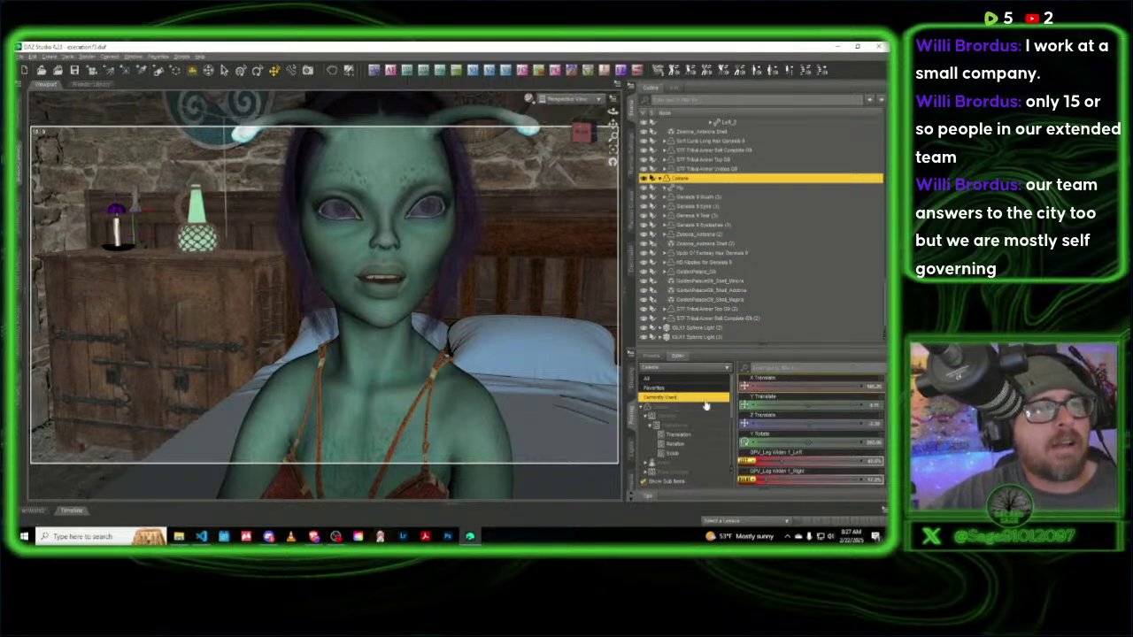
pyautogui.scroll(-5, 806, 446)
pyautogui.scroll(-8, 806, 446)
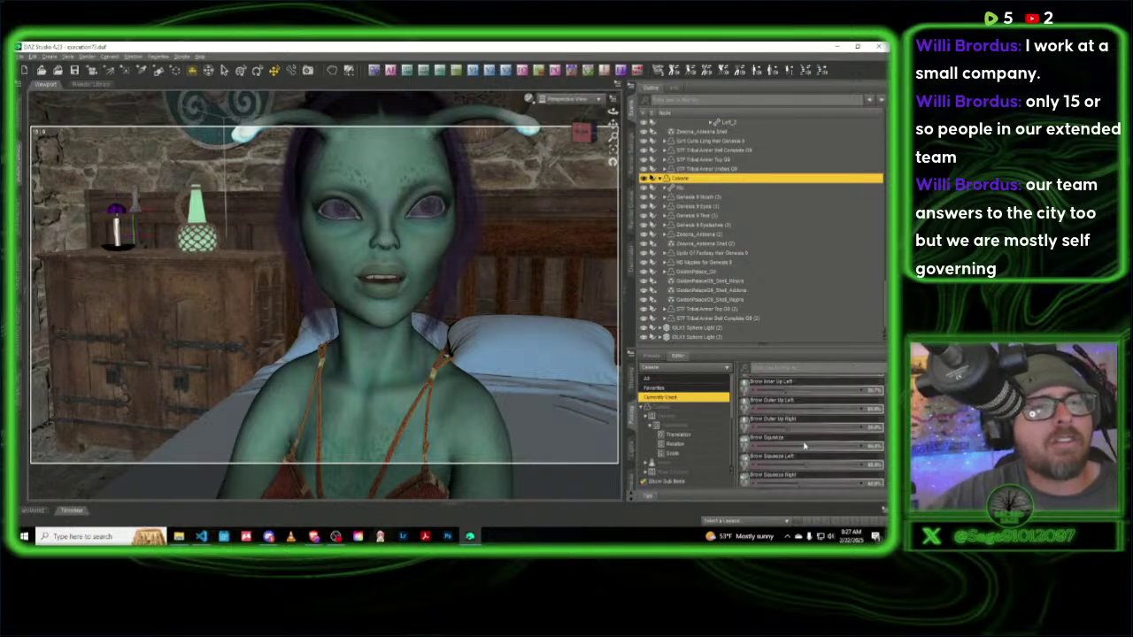
pyautogui.scroll(-2, 801, 442)
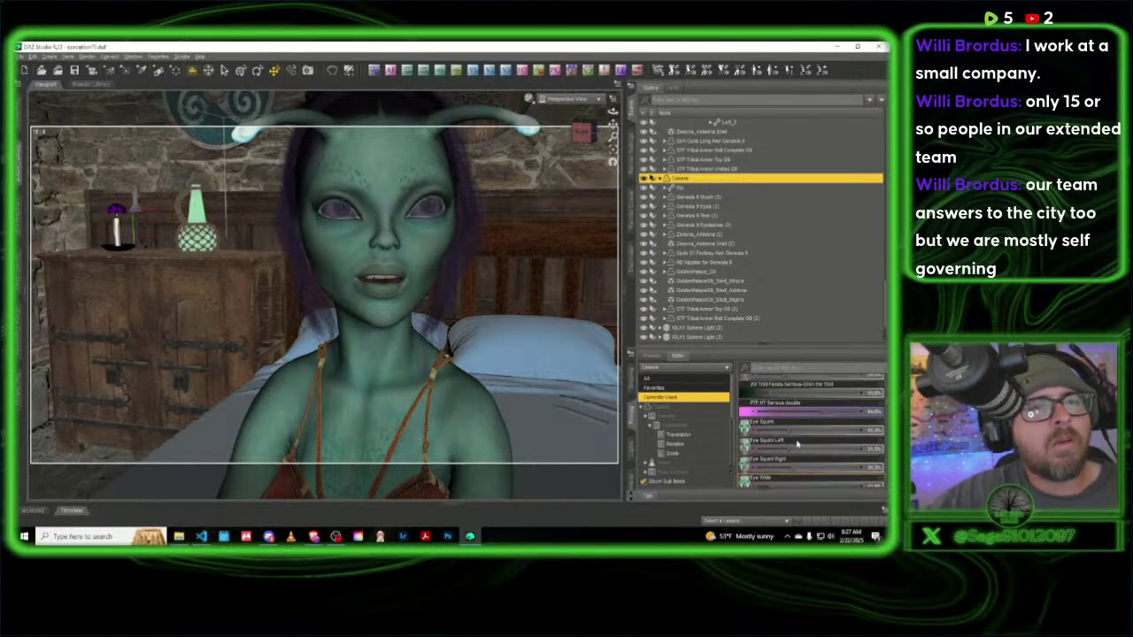
pyautogui.moveTo(752, 423); pyautogui.dragTo(767, 402)
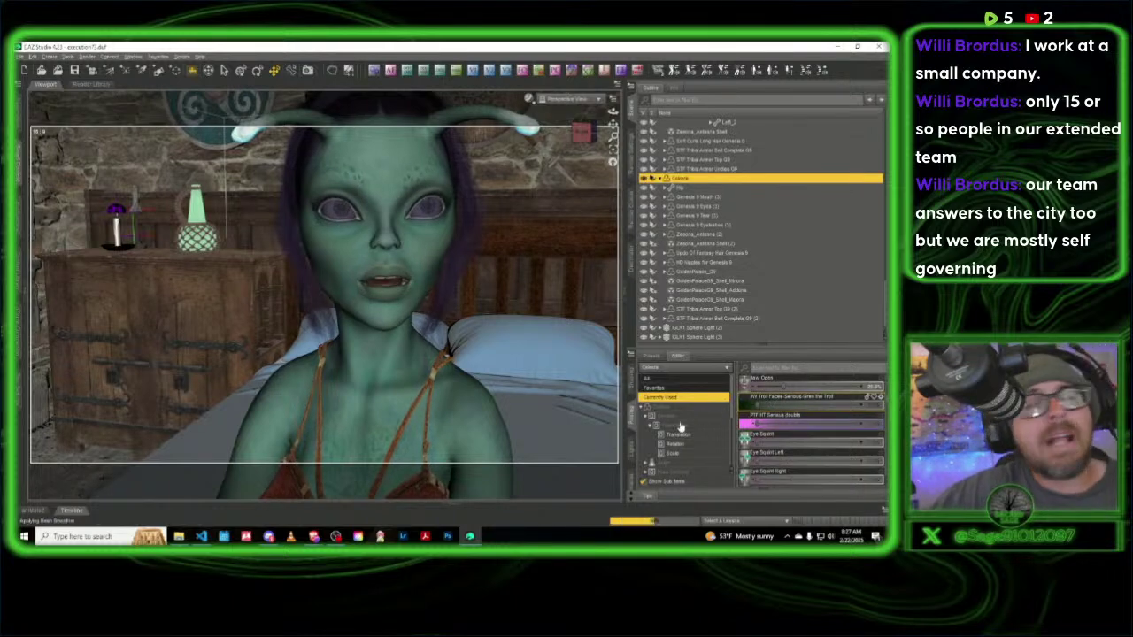
# Step: Apply the Sarcastic expression to the seated figure from the Expressions group of its head pose controls
pyautogui.scroll(-2, 679, 432)
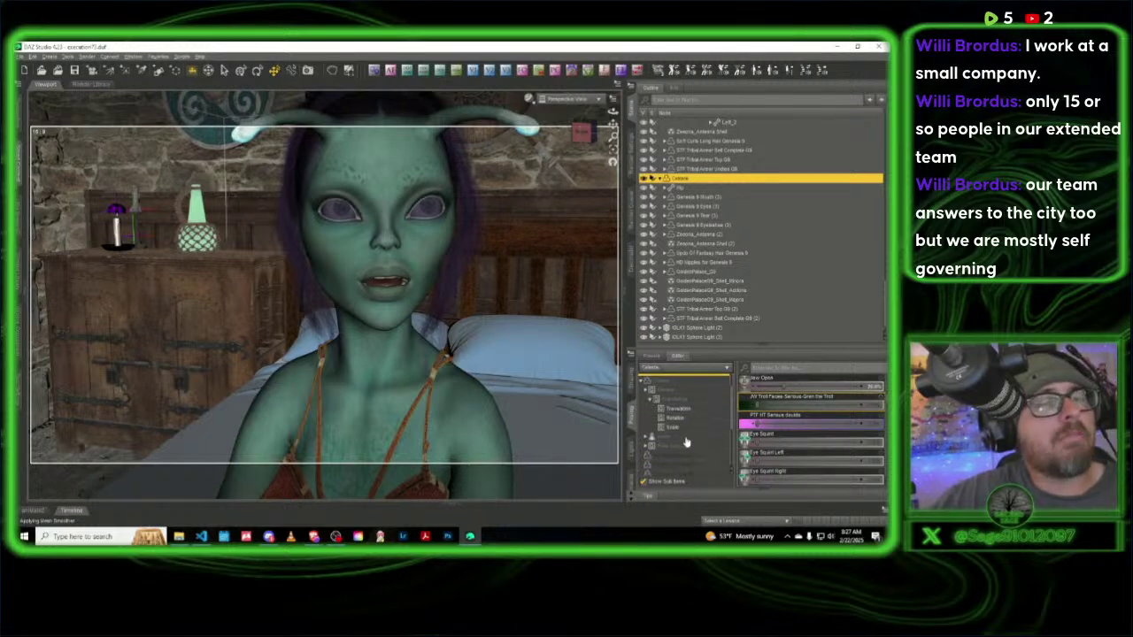
pyautogui.click(675, 446)
pyautogui.doubleClick(675, 448)
pyautogui.scroll(-3, 684, 433)
pyautogui.click(682, 415)
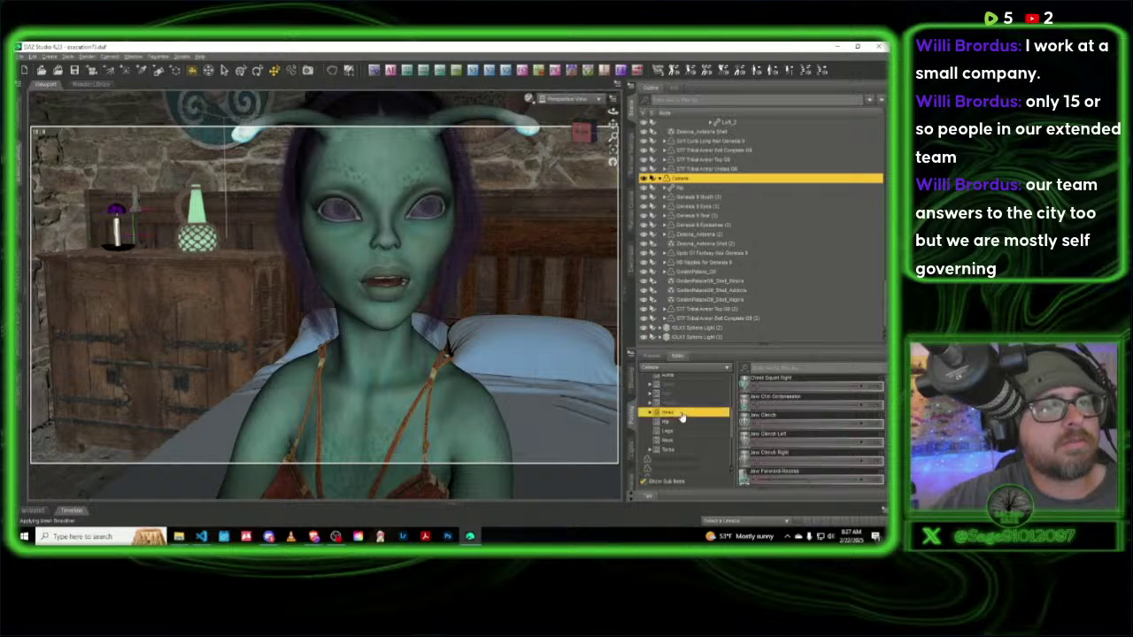
pyautogui.doubleClick(680, 414)
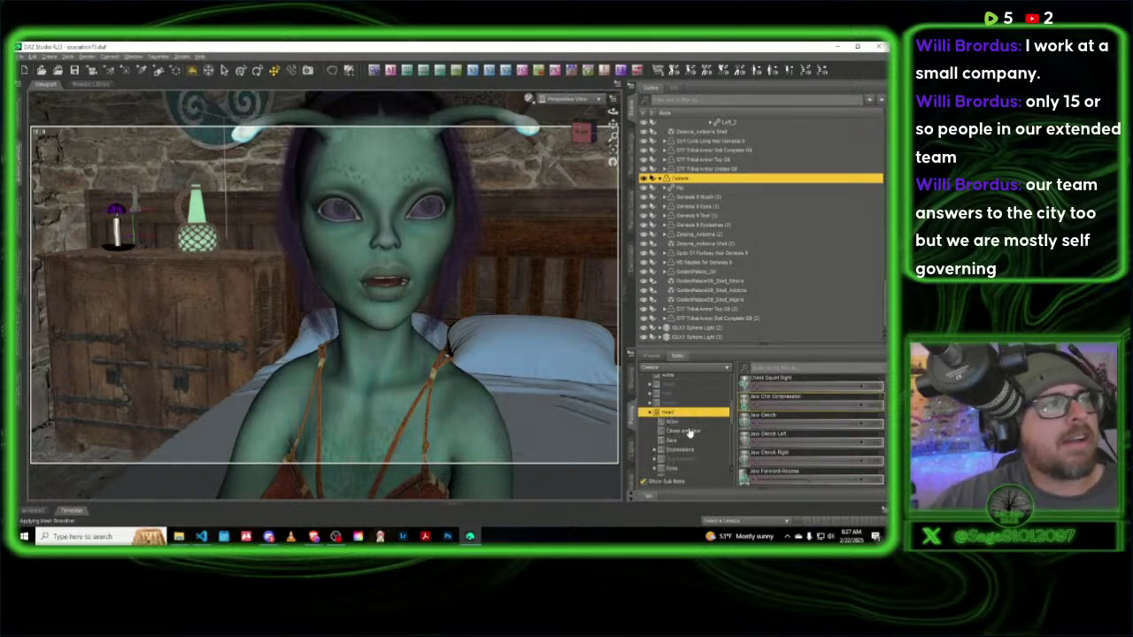
pyautogui.scroll(3, 699, 423)
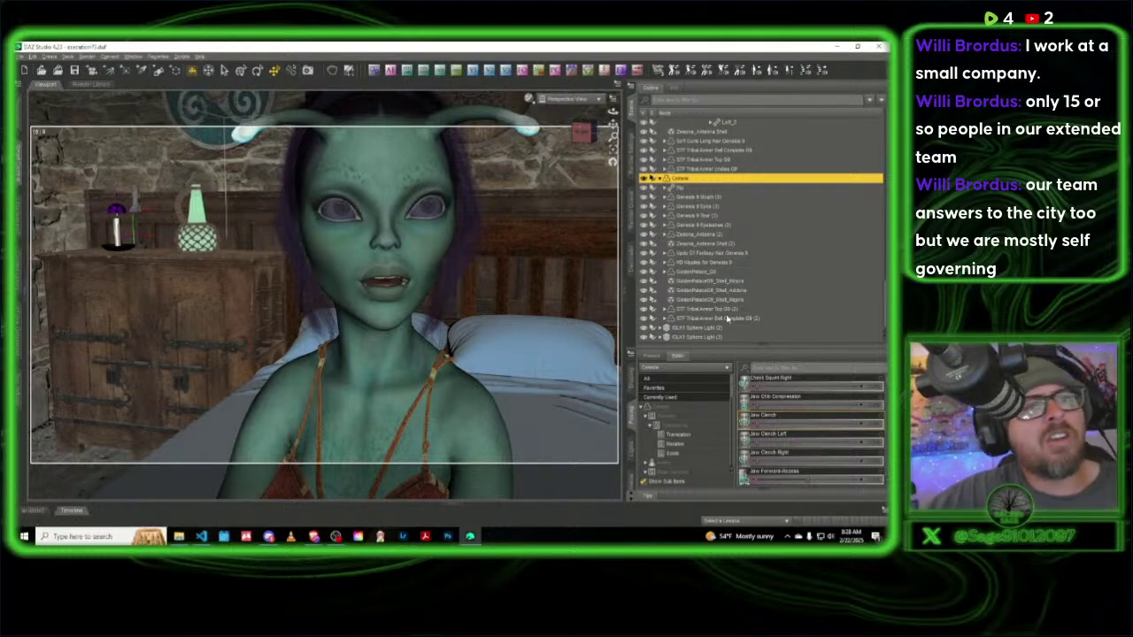
pyautogui.scroll(-1, 722, 280)
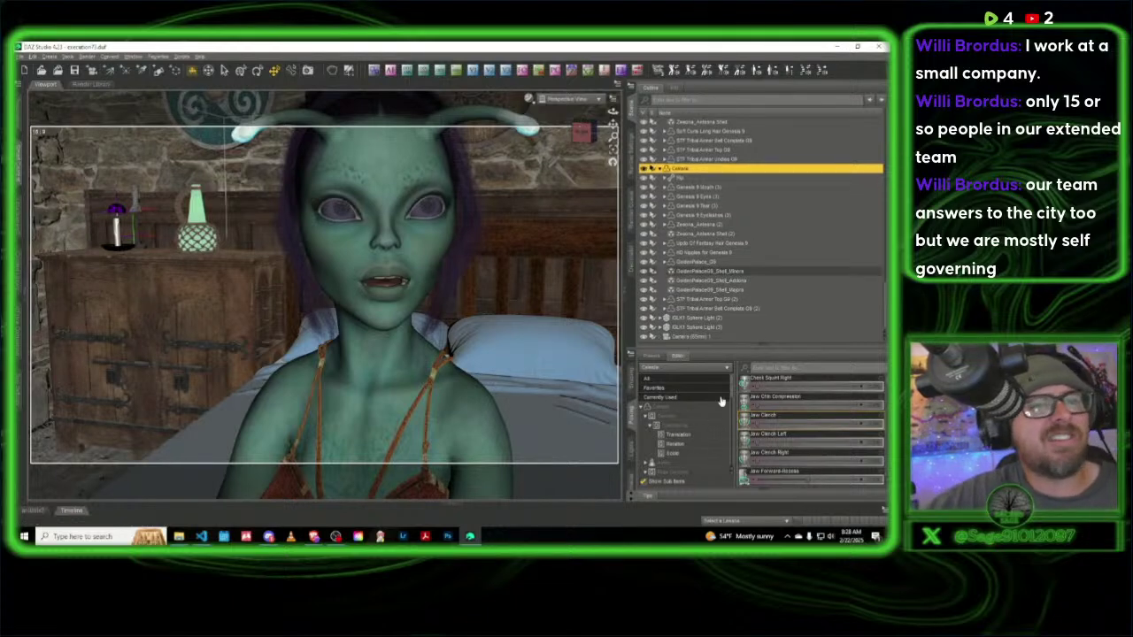
pyautogui.scroll(-2, 694, 419)
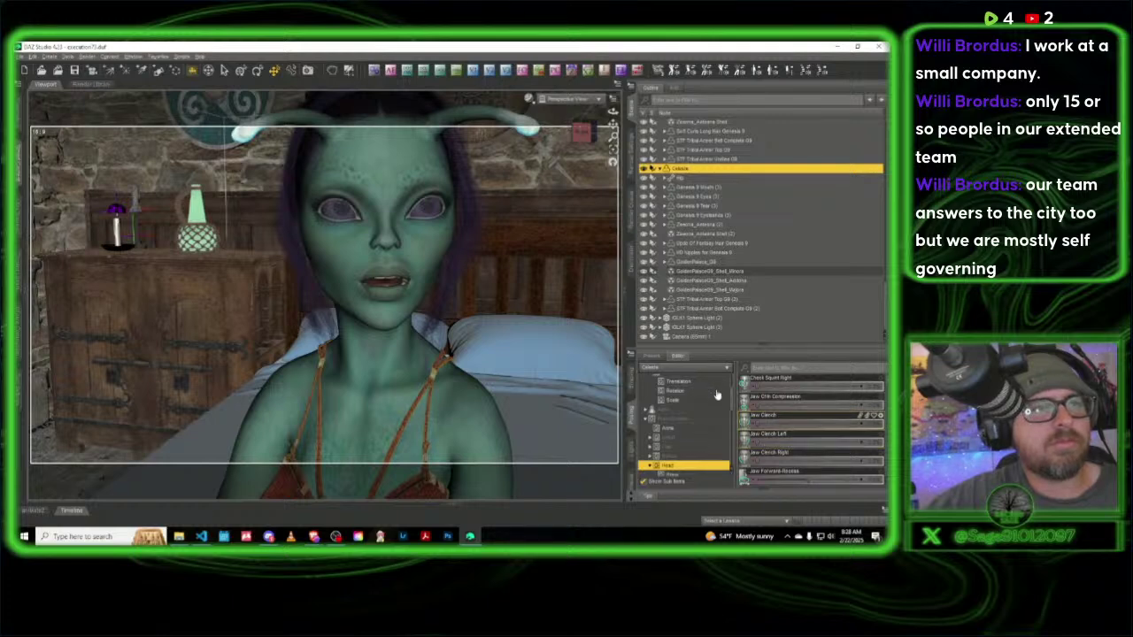
pyautogui.doubleClick(670, 465)
pyautogui.click(691, 450)
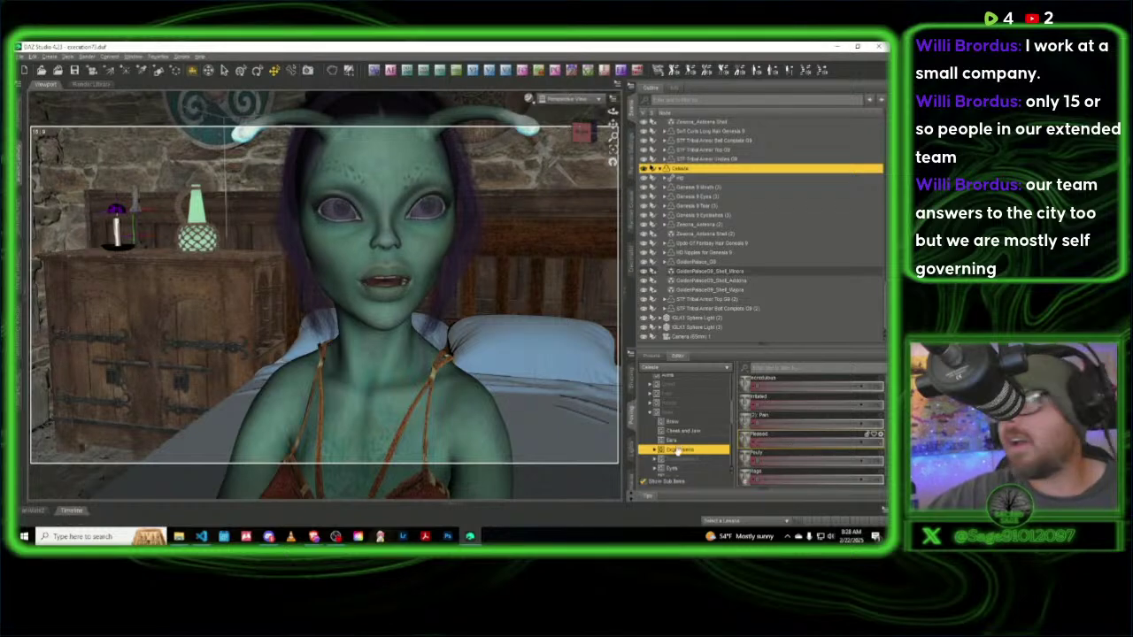
pyautogui.scroll(-3, 771, 468)
pyautogui.scroll(-1, 774, 451)
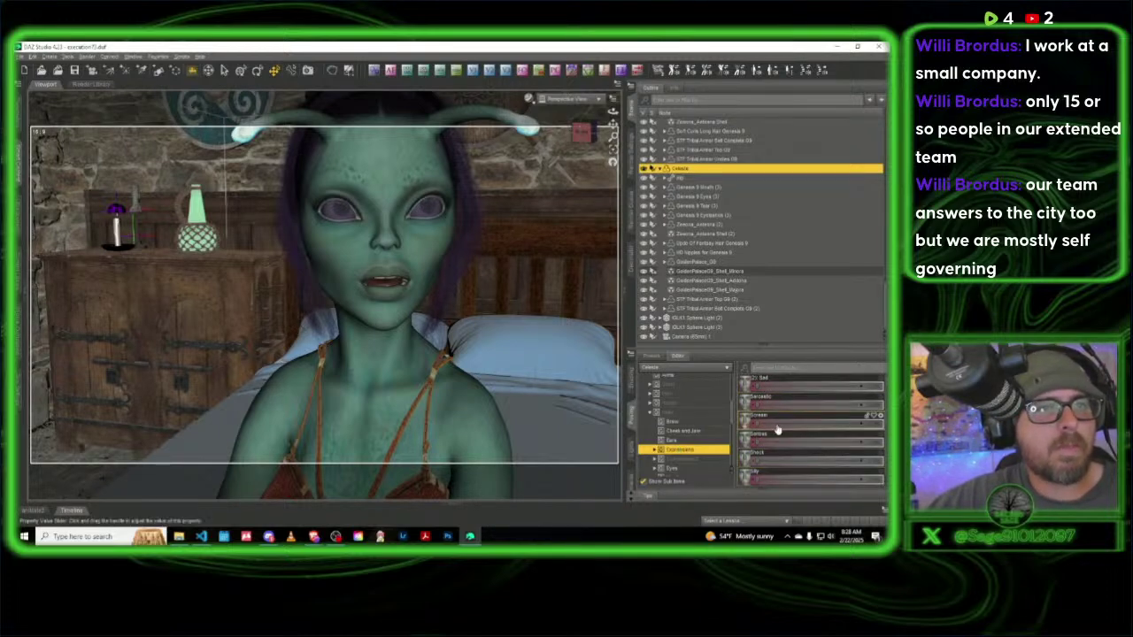
pyautogui.moveTo(758, 404); pyautogui.dragTo(803, 408)
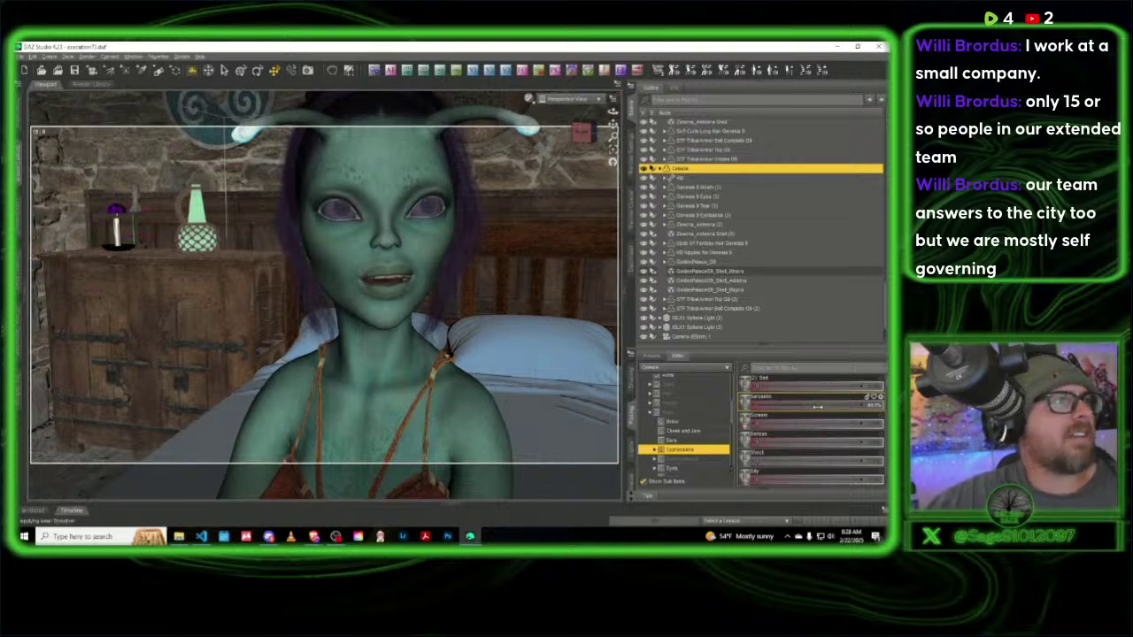
# Step: Check the new pose through the scene camera and return to Perspective View
pyautogui.click(571, 103)
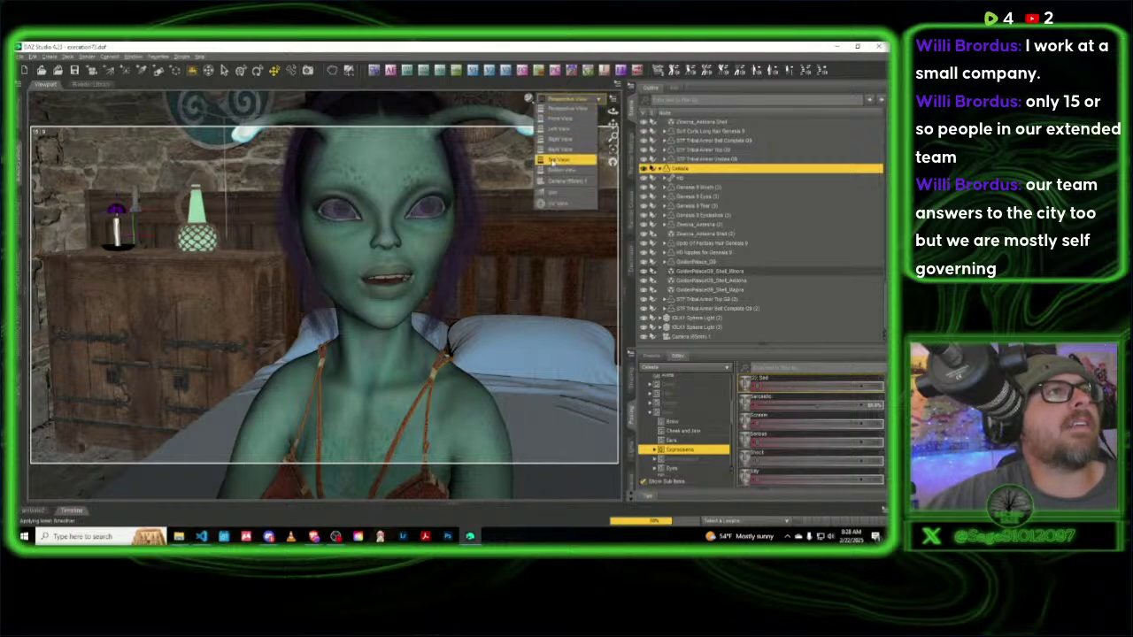
pyautogui.click(560, 183)
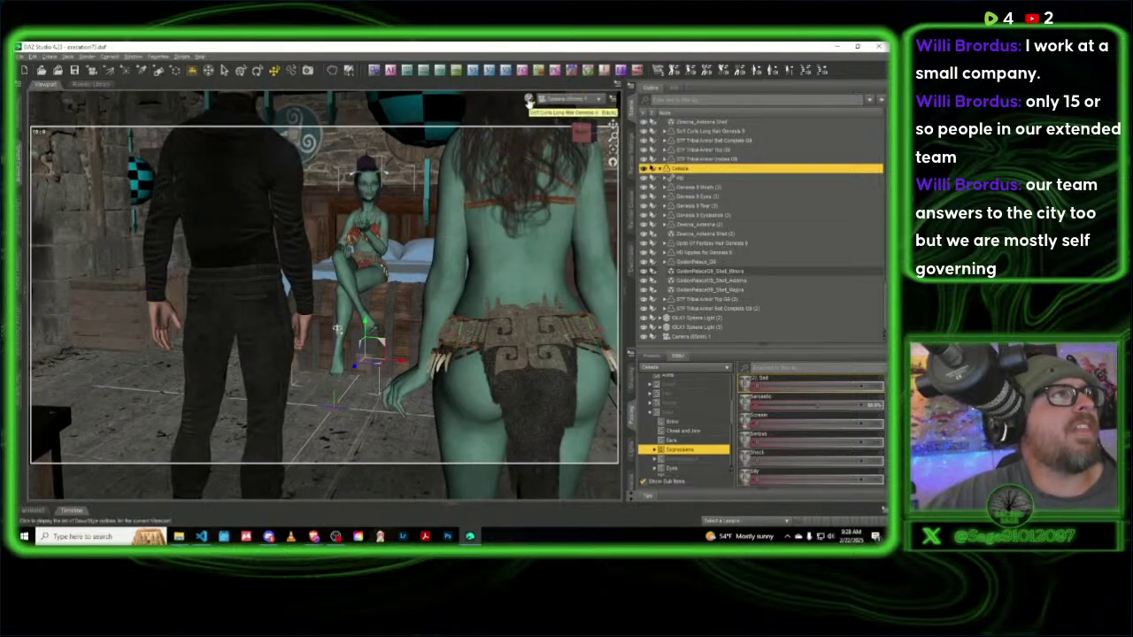
pyautogui.click(560, 104)
pyautogui.click(561, 116)
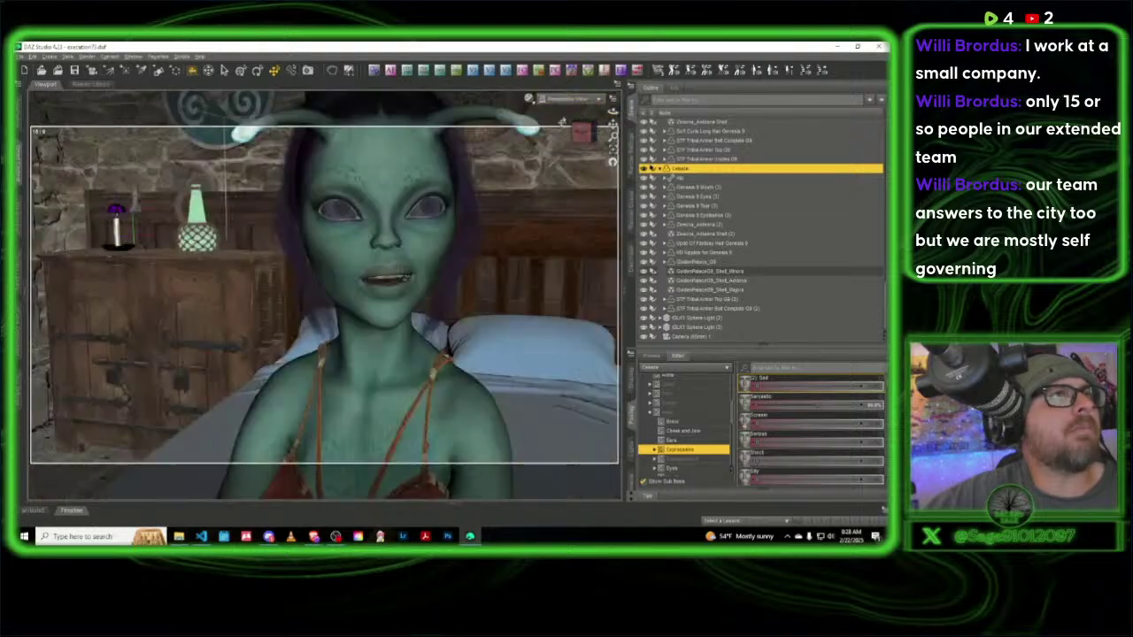
# Step: Select Sphere Light (3) and move it down beside the figure seated at the foot of the bed
pyautogui.scroll(-4, 592, 139)
pyautogui.scroll(-1, 593, 139)
pyautogui.moveTo(589, 138); pyautogui.dragTo(587, 135)
pyautogui.scroll(-4, 588, 136)
pyautogui.scroll(-5, 588, 135)
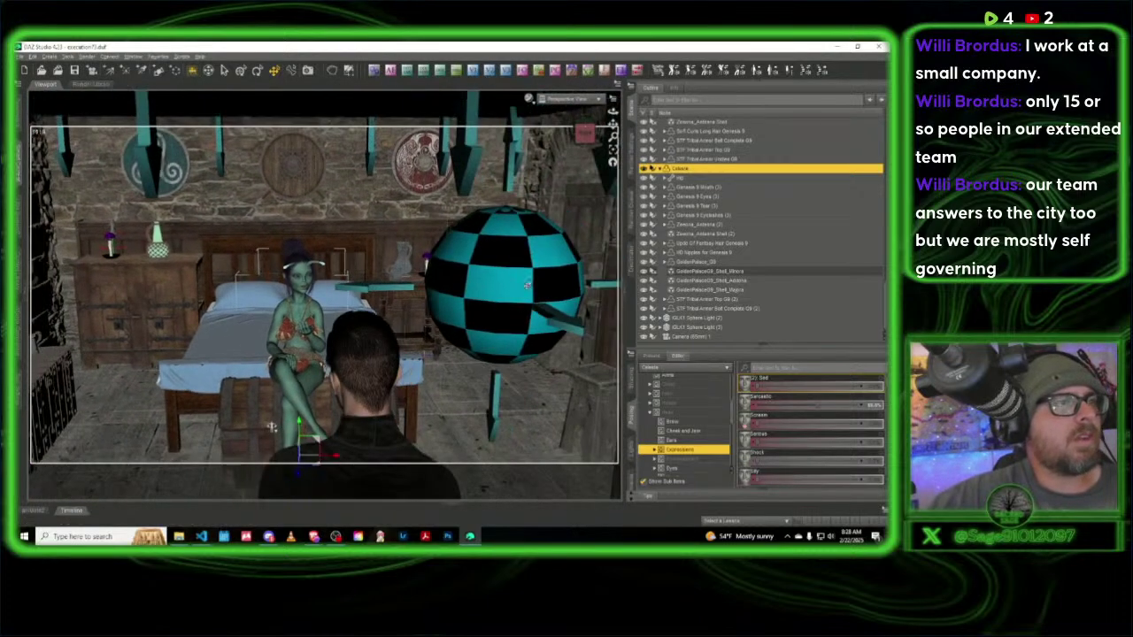
pyautogui.click(502, 357)
pyautogui.moveTo(501, 356); pyautogui.dragTo(428, 280)
pyautogui.moveTo(587, 137); pyautogui.dragTo(571, 146)
pyautogui.click(613, 149)
pyautogui.scroll(-5, 505, 173)
pyautogui.scroll(2, 505, 173)
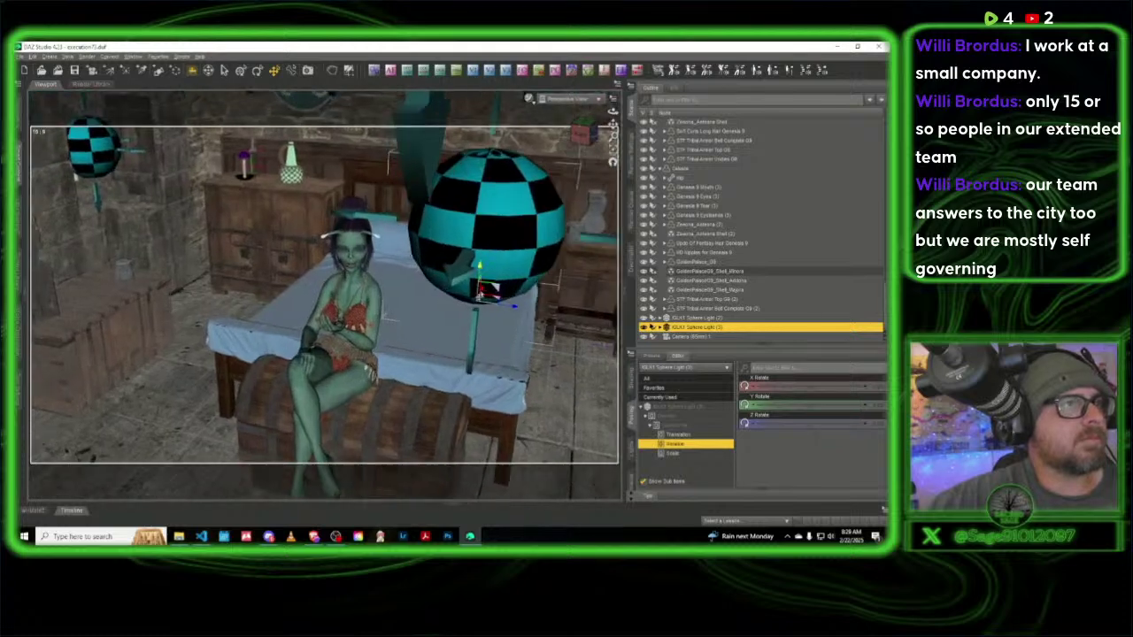
pyautogui.moveTo(478, 268); pyautogui.dragTo(511, 344)
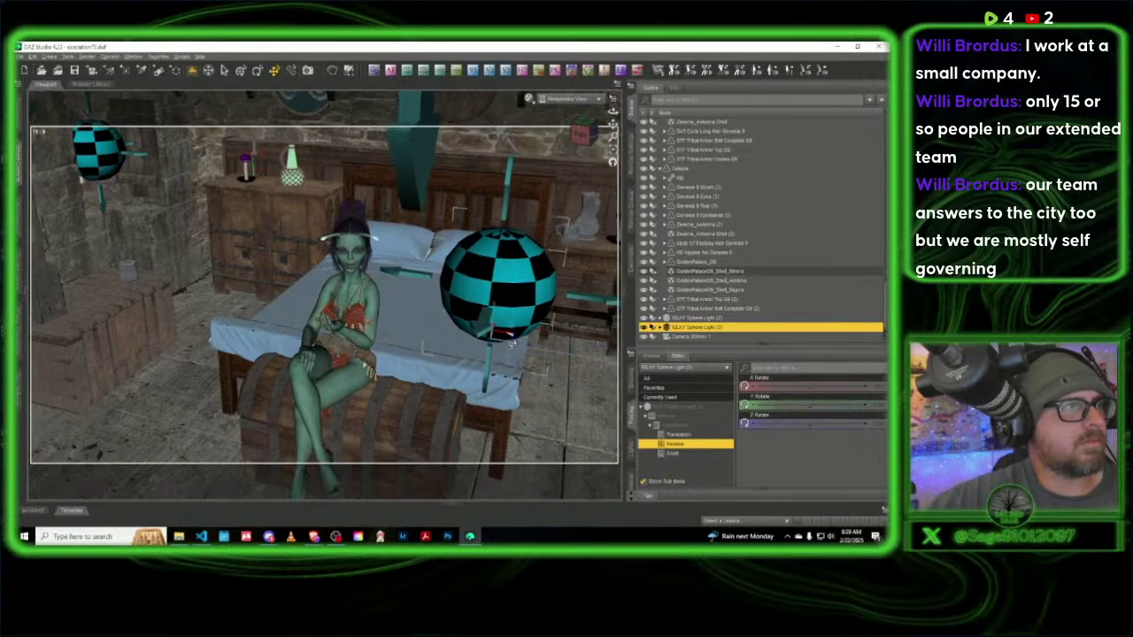
# Step: Select Sphere Light (2) near the doors and move it behind the two standing figures
pyautogui.scroll(-4, 512, 344)
pyautogui.moveTo(512, 343); pyautogui.dragTo(521, 239, button='middle')
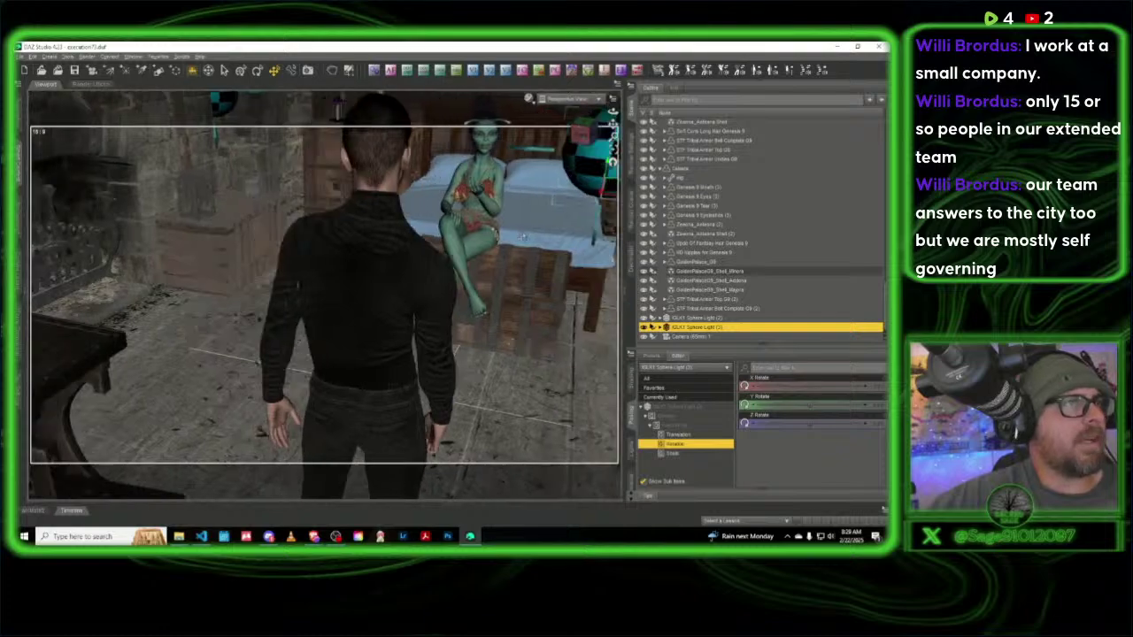
pyautogui.moveTo(583, 133); pyautogui.dragTo(708, 132)
pyautogui.moveTo(454, 231); pyautogui.dragTo(453, 337, button='middle')
pyautogui.click(454, 231)
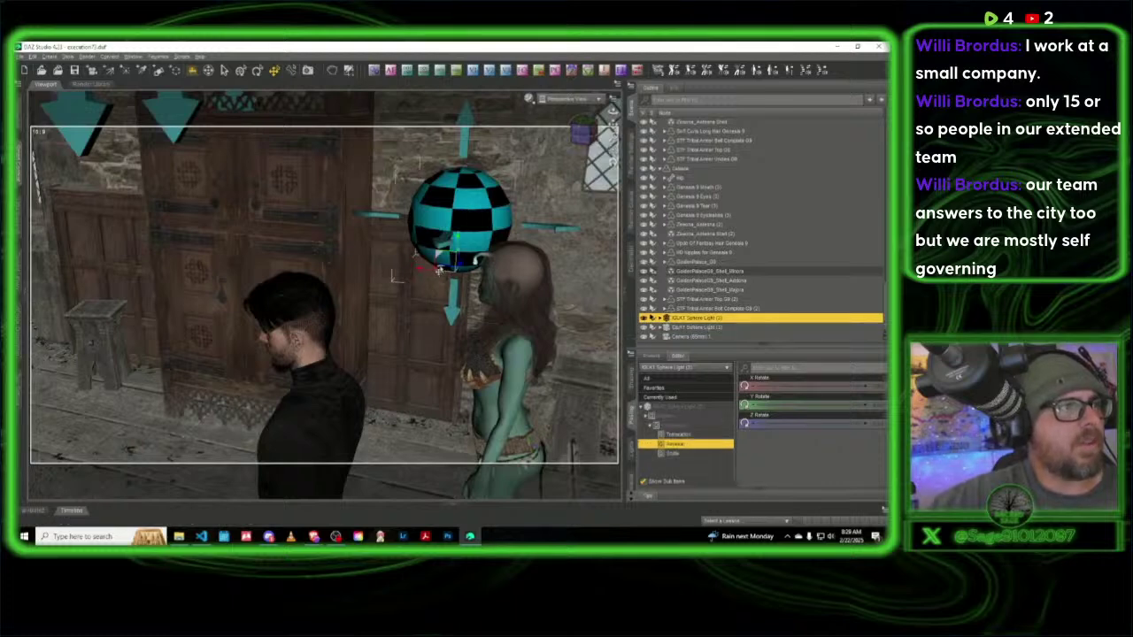
pyautogui.moveTo(484, 352); pyautogui.dragTo(590, 483)
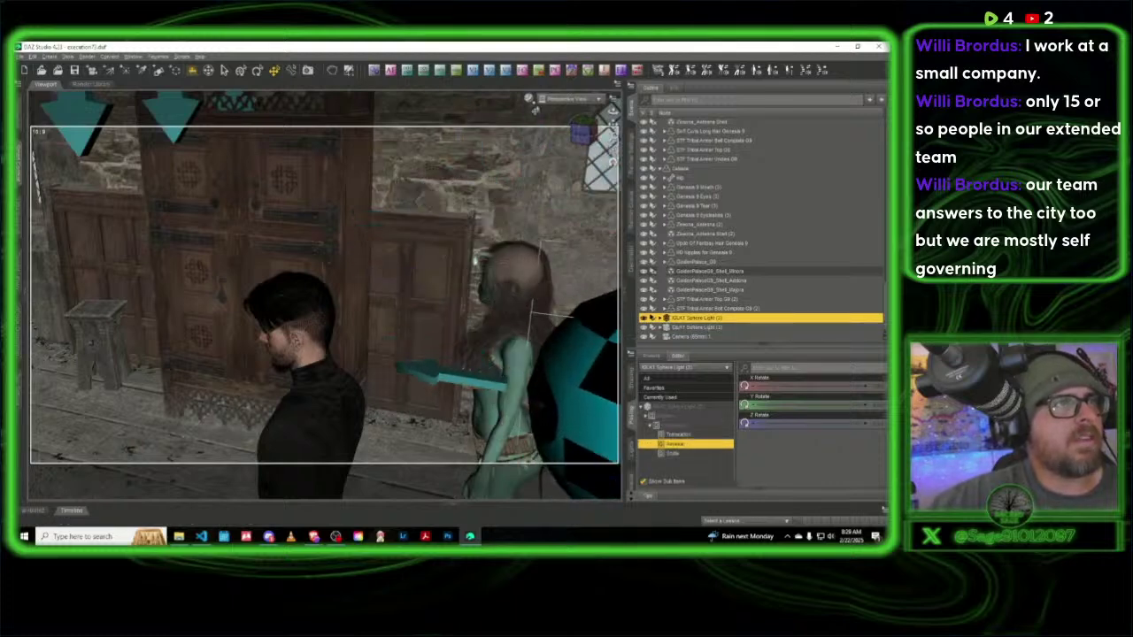
pyautogui.moveTo(593, 137); pyautogui.dragTo(593, 137)
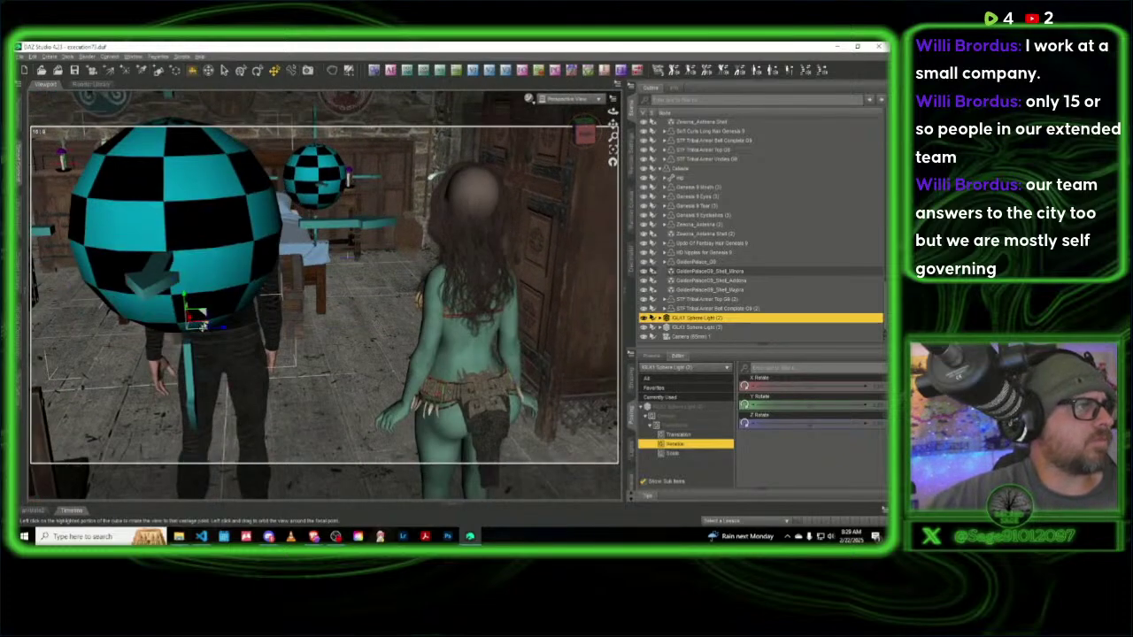
pyautogui.moveTo(206, 285); pyautogui.dragTo(271, 329)
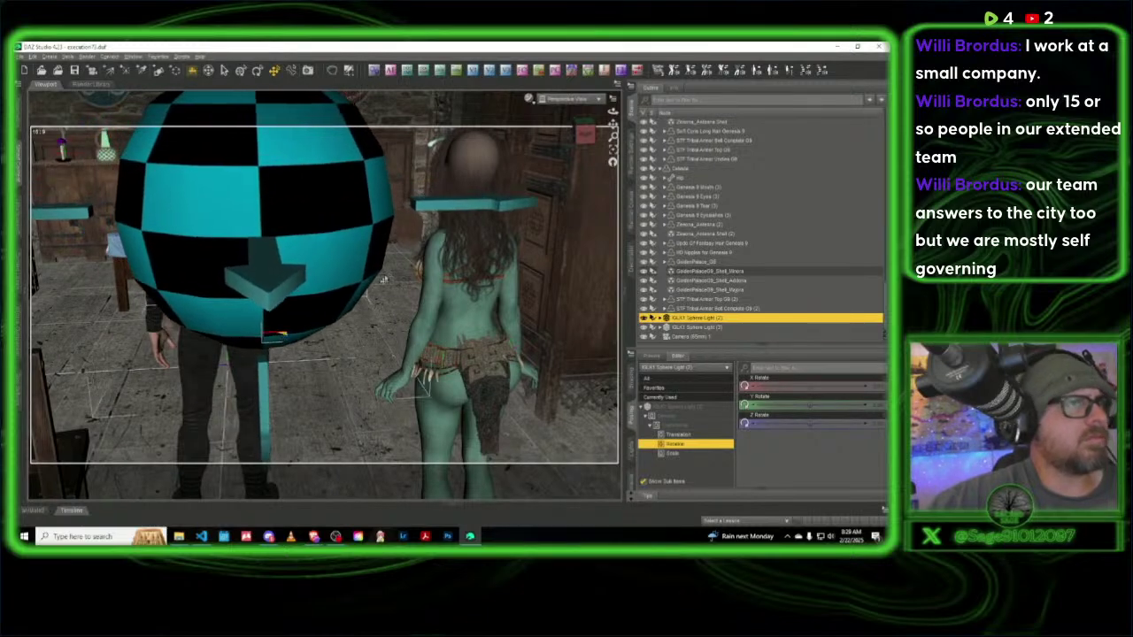
# Step: Preview the scene through the 65mm camera in NVIDIA Iray and return the viewport to Texture Shaded
pyautogui.click(577, 103)
pyautogui.click(570, 179)
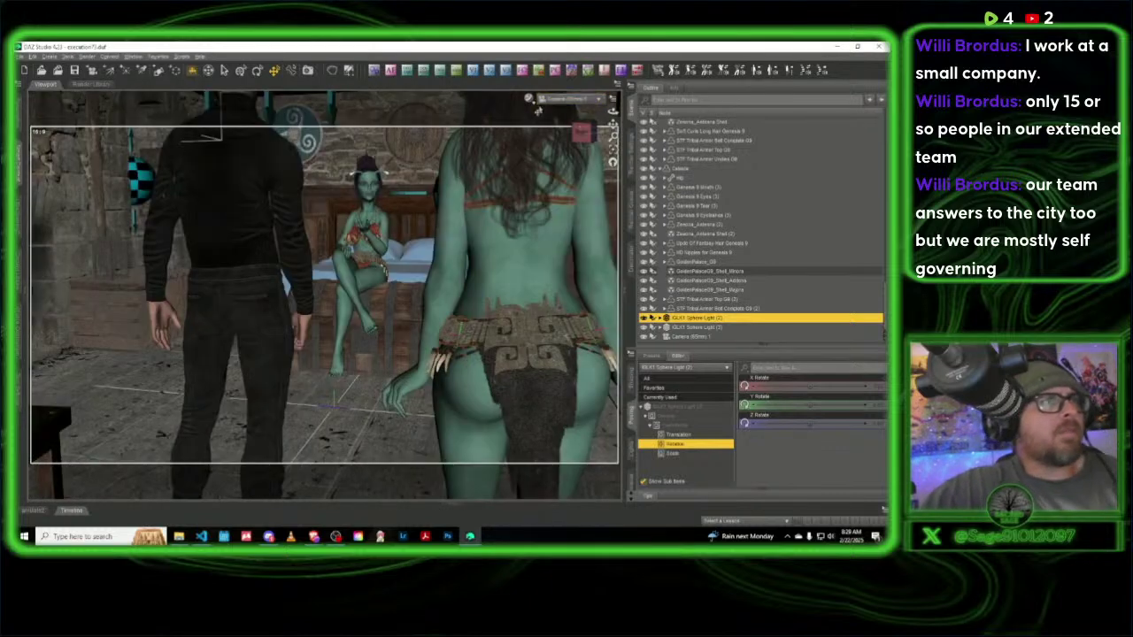
pyautogui.click(528, 103)
pyautogui.click(535, 220)
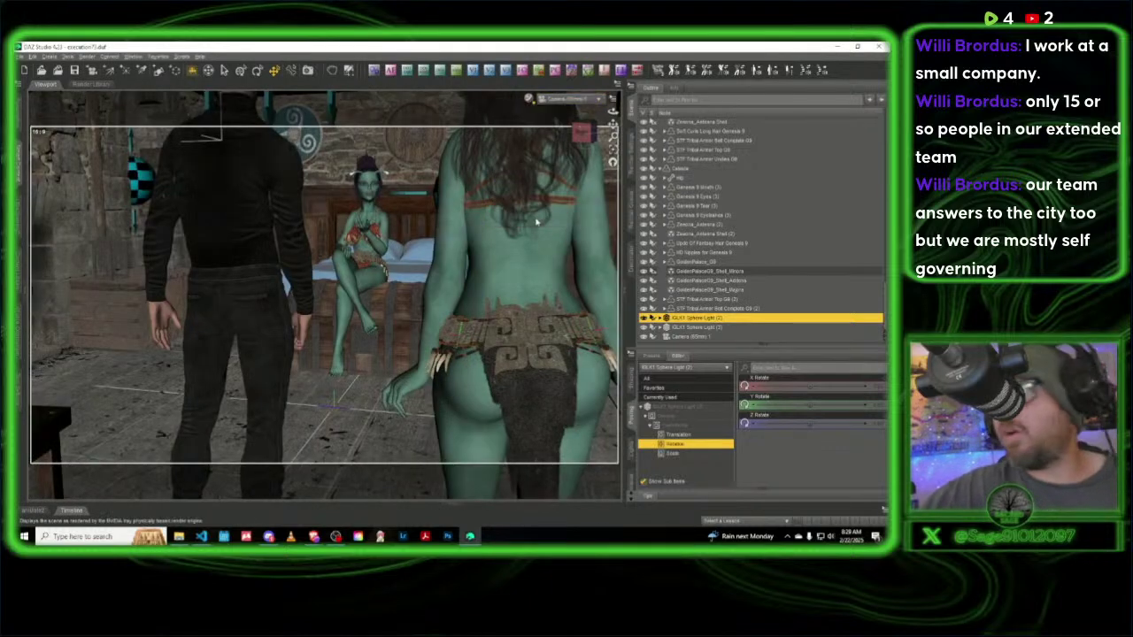
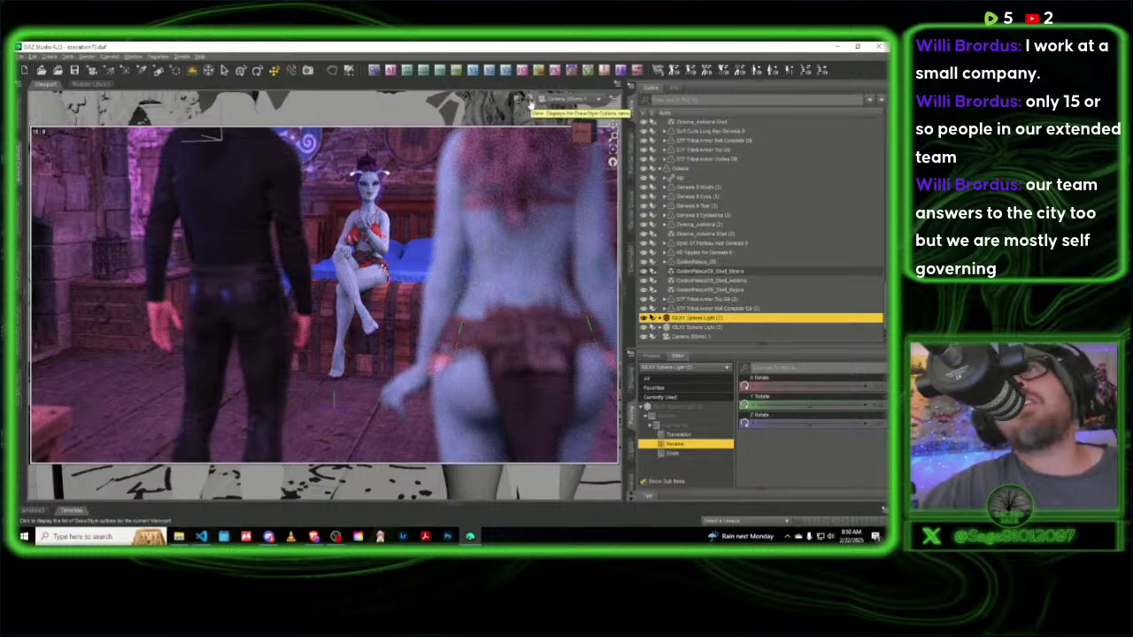
pyautogui.click(532, 104)
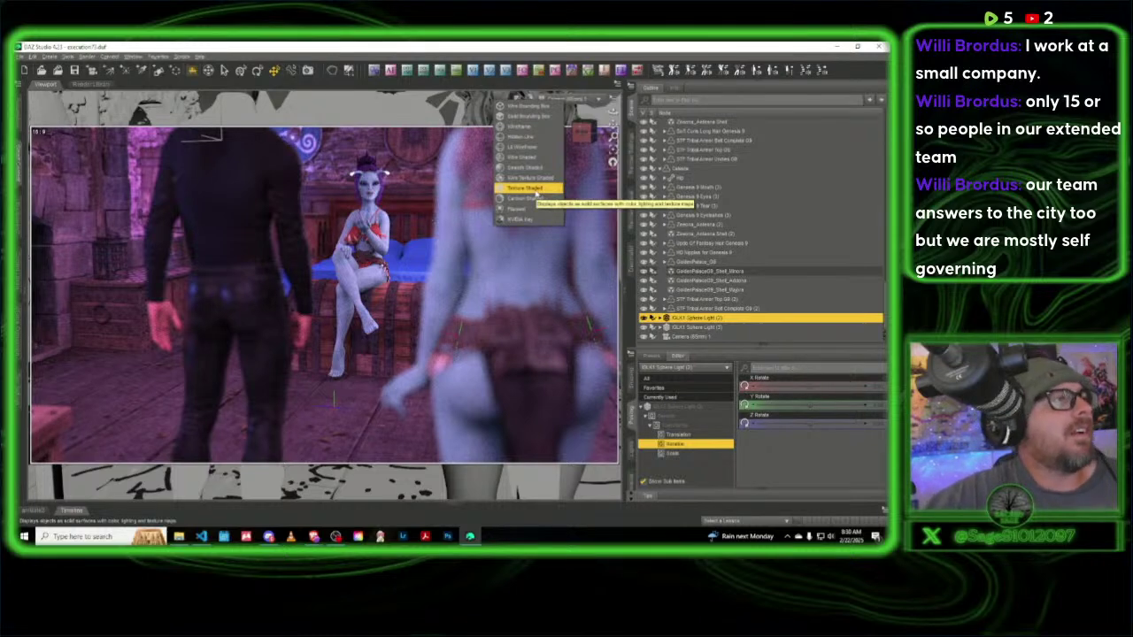
pyautogui.click(534, 189)
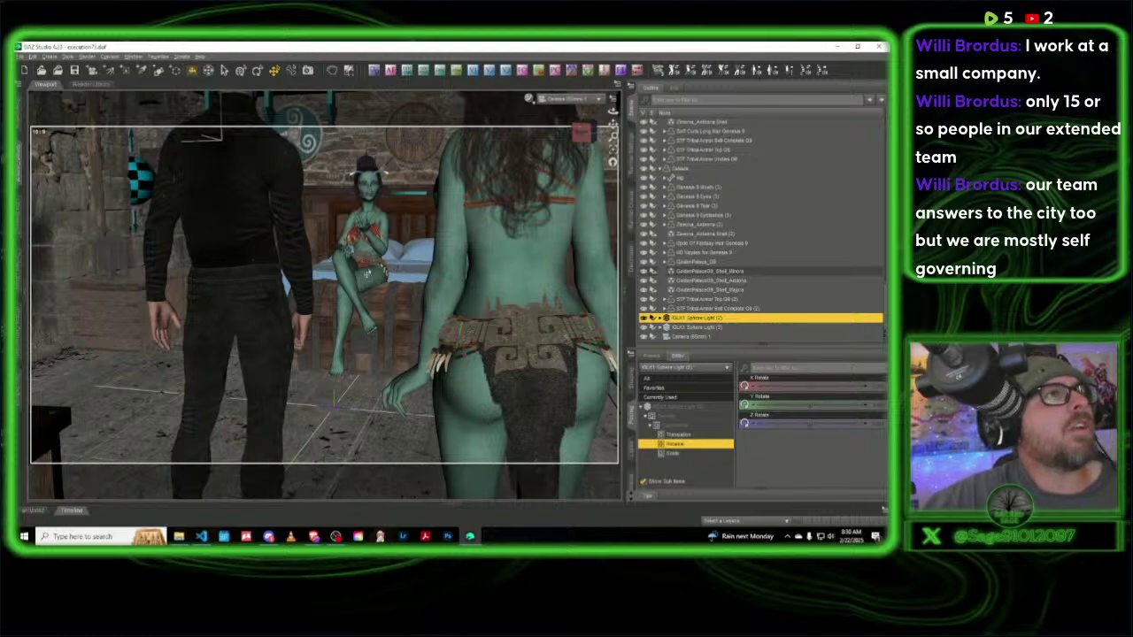
# Step: Save the scene as a new file named execution74 in the execution folder
pyautogui.click(32, 56)
pyautogui.moveTo(53, 122)
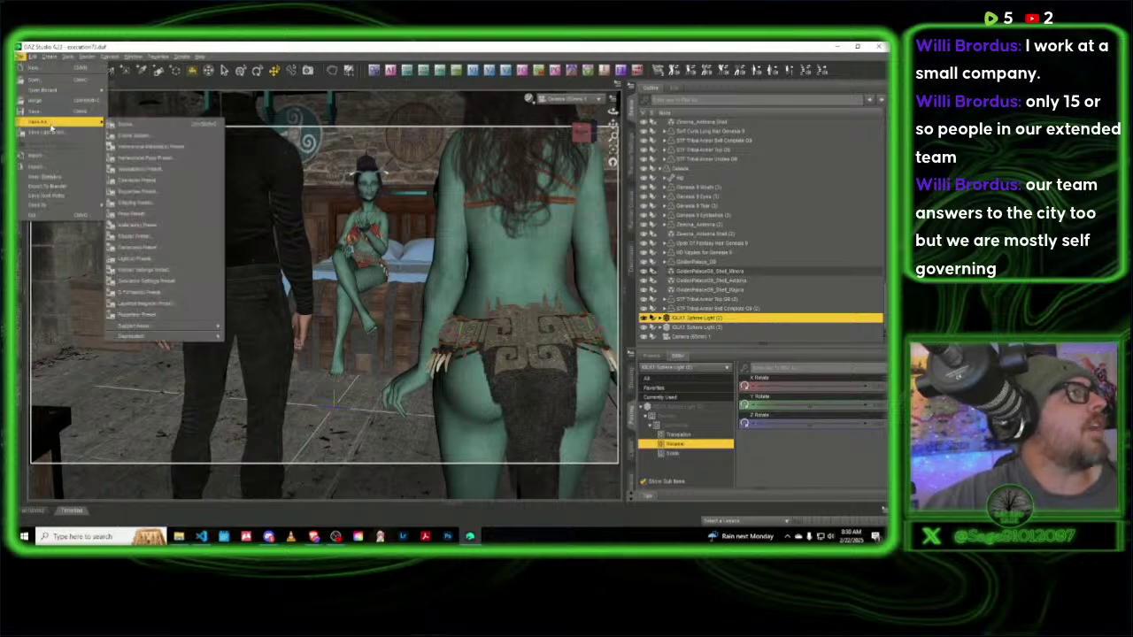
pyautogui.click(142, 127)
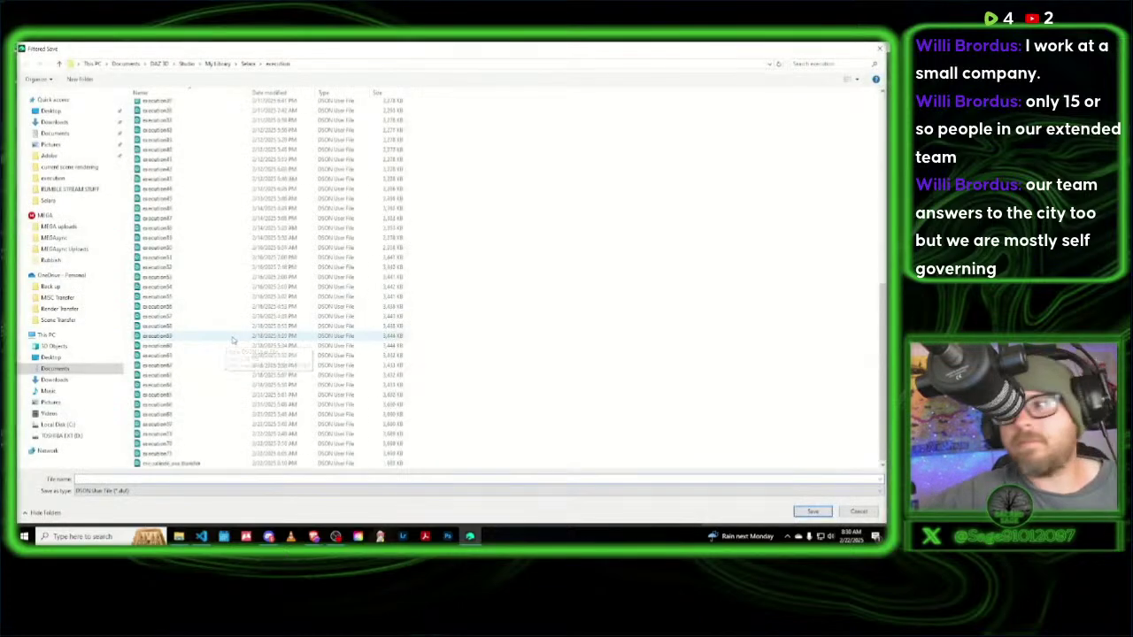
pyautogui.click(177, 453)
pyautogui.click(113, 478)
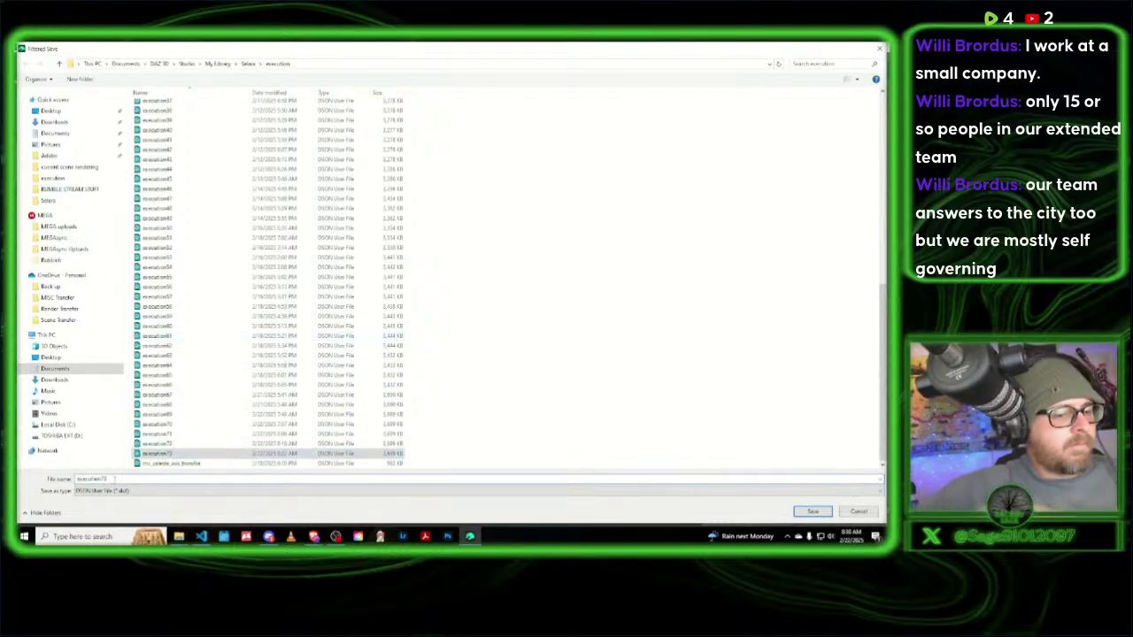
pyautogui.press('BackSpace')
pyautogui.write('4')
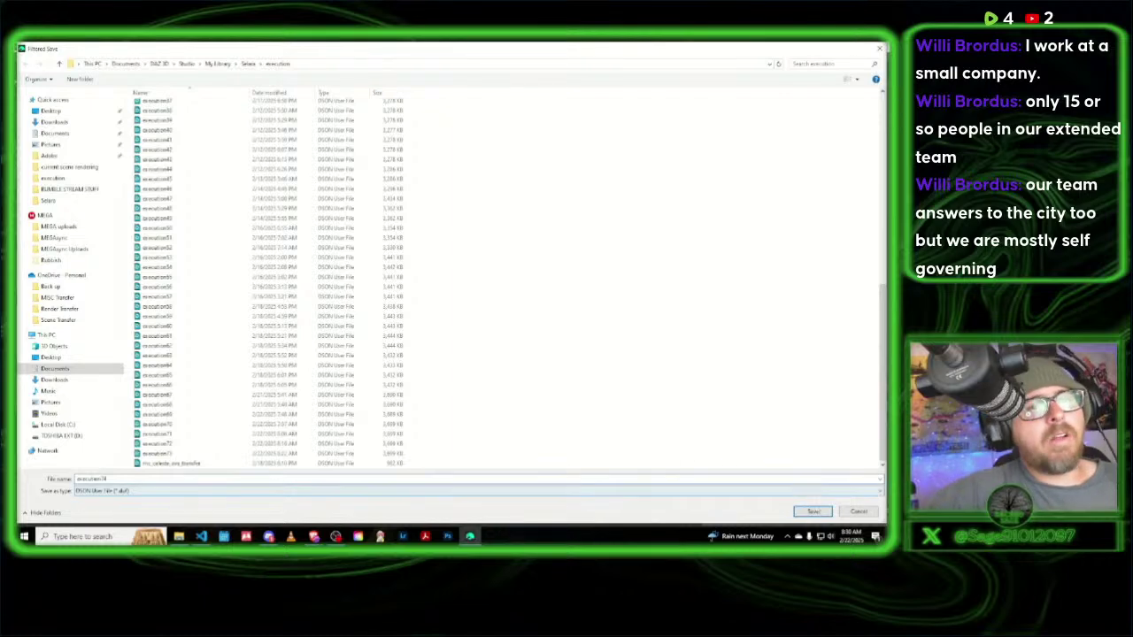
pyautogui.click(812, 511)
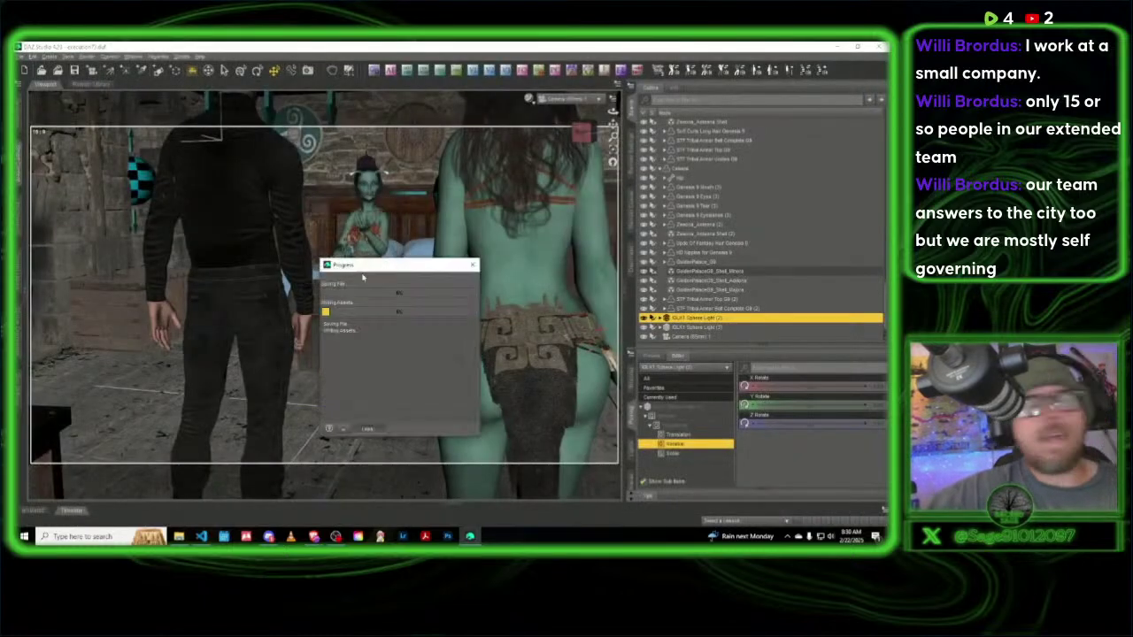
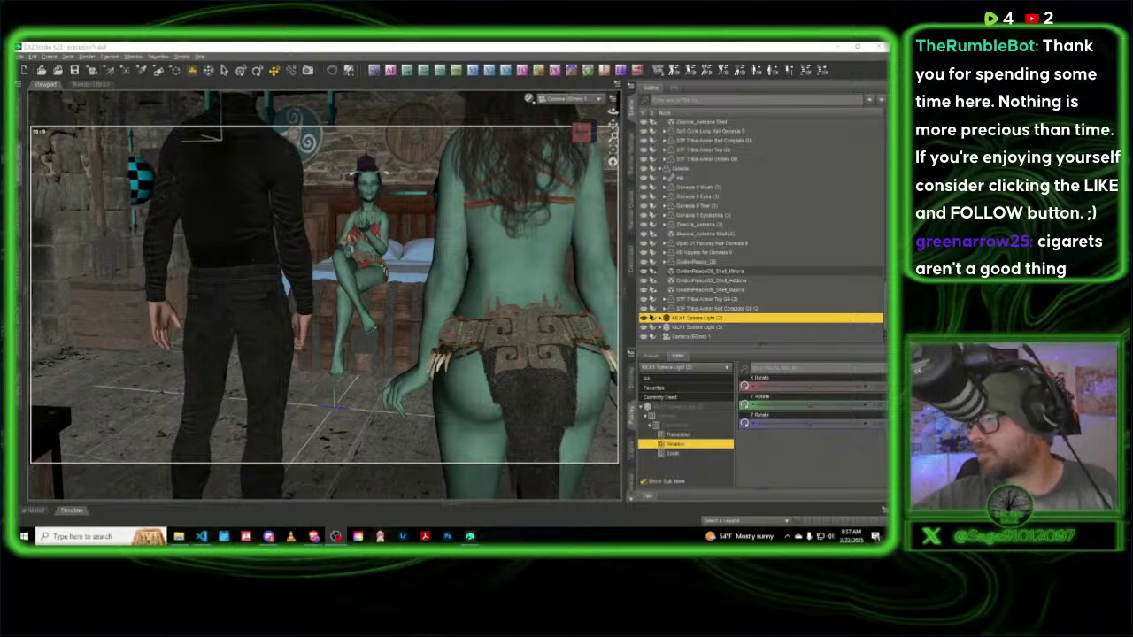
# Step: Return to Perspective View, bring the figure seated on the chest into close view and select the whole figure
pyautogui.hotkey('alt', 'Tab')
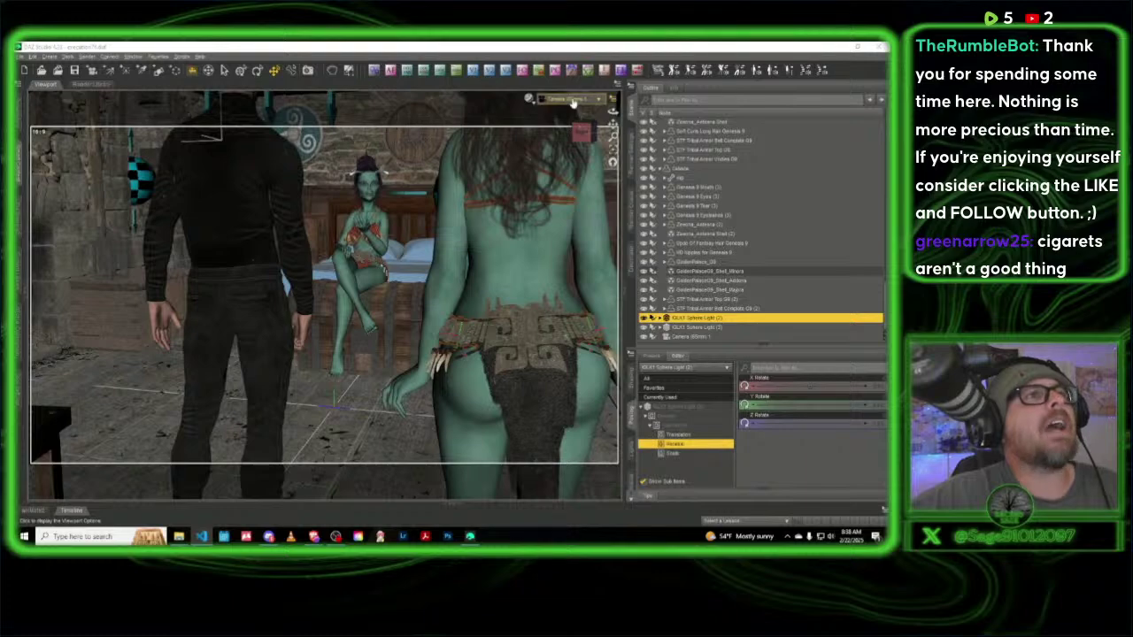
pyautogui.click(582, 134)
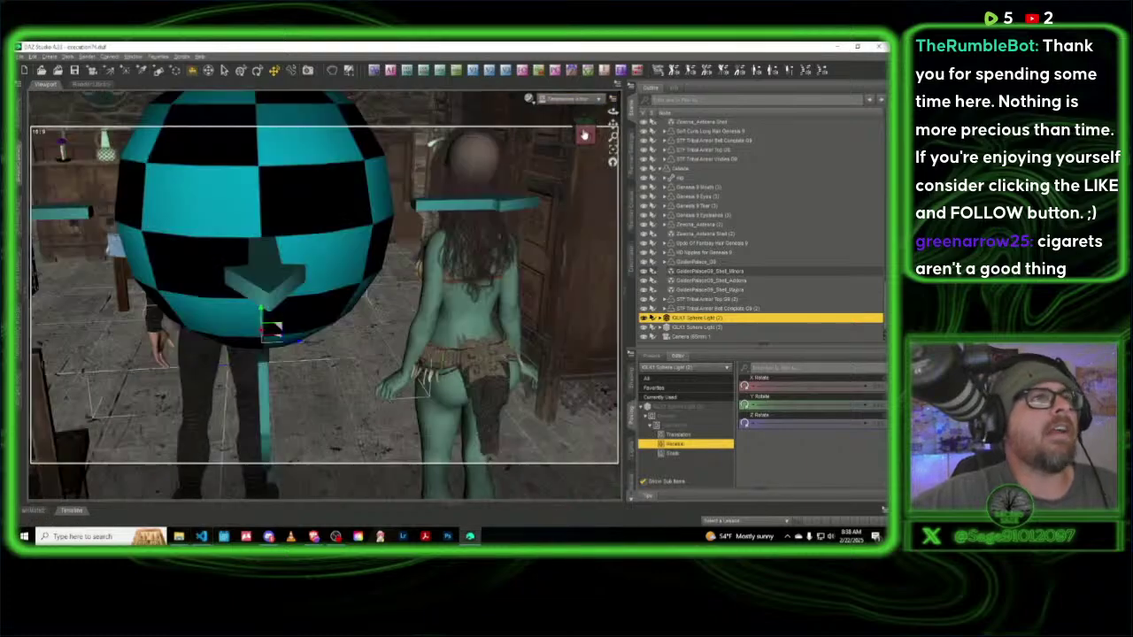
pyautogui.click(584, 140)
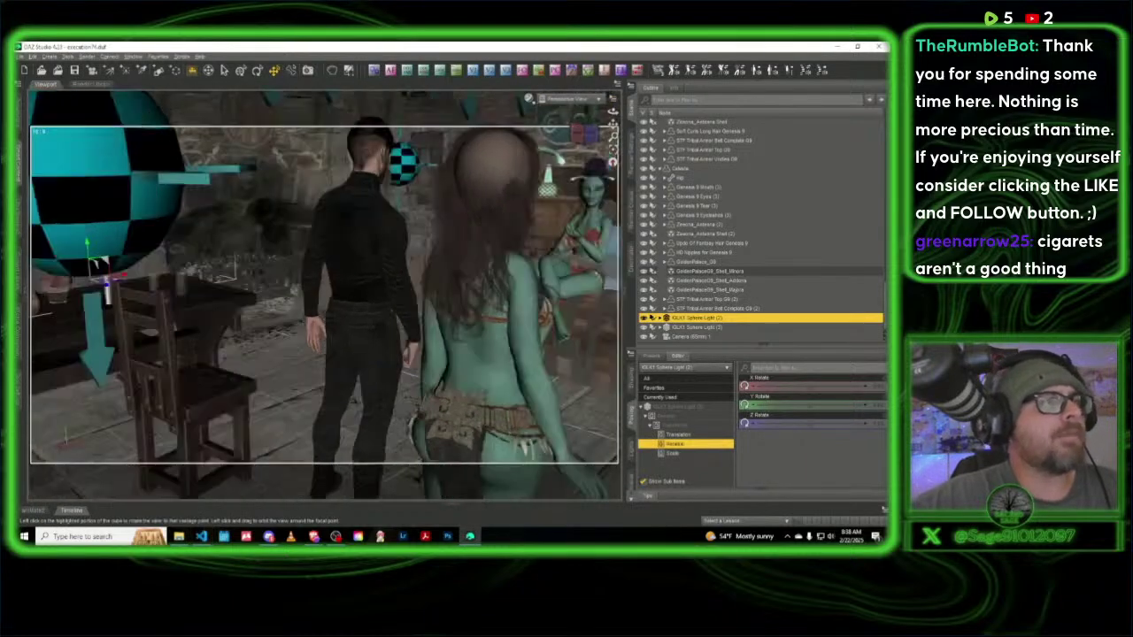
pyautogui.click(584, 141)
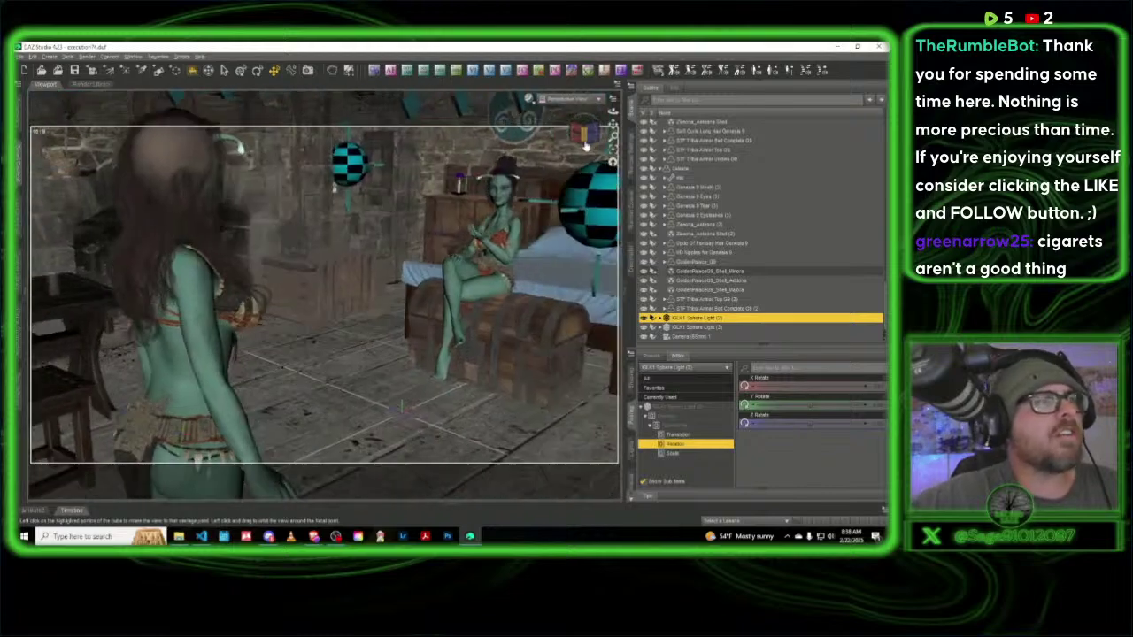
pyautogui.click(584, 144)
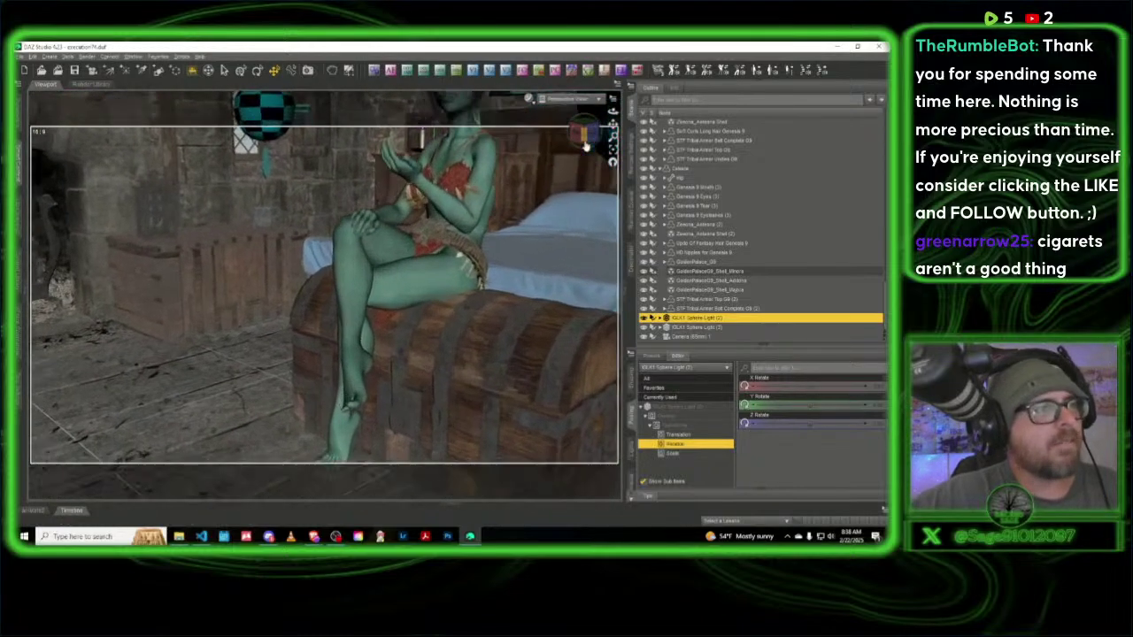
pyautogui.moveTo(585, 145); pyautogui.dragTo(585, 146)
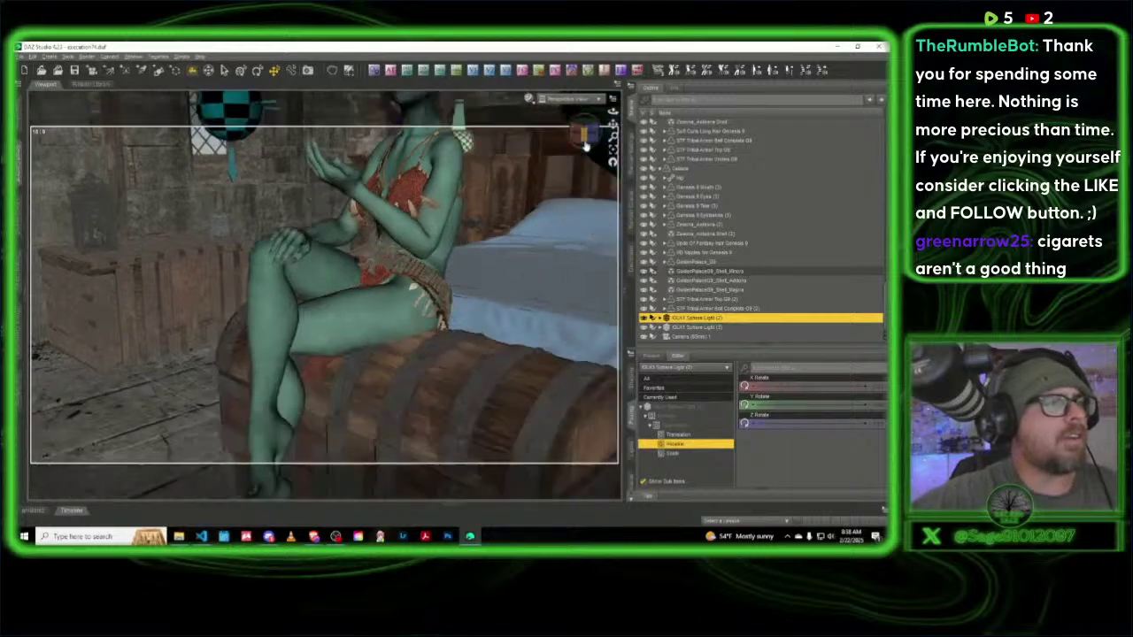
pyautogui.moveTo(520, 201); pyautogui.dragTo(453, 372, button='middle')
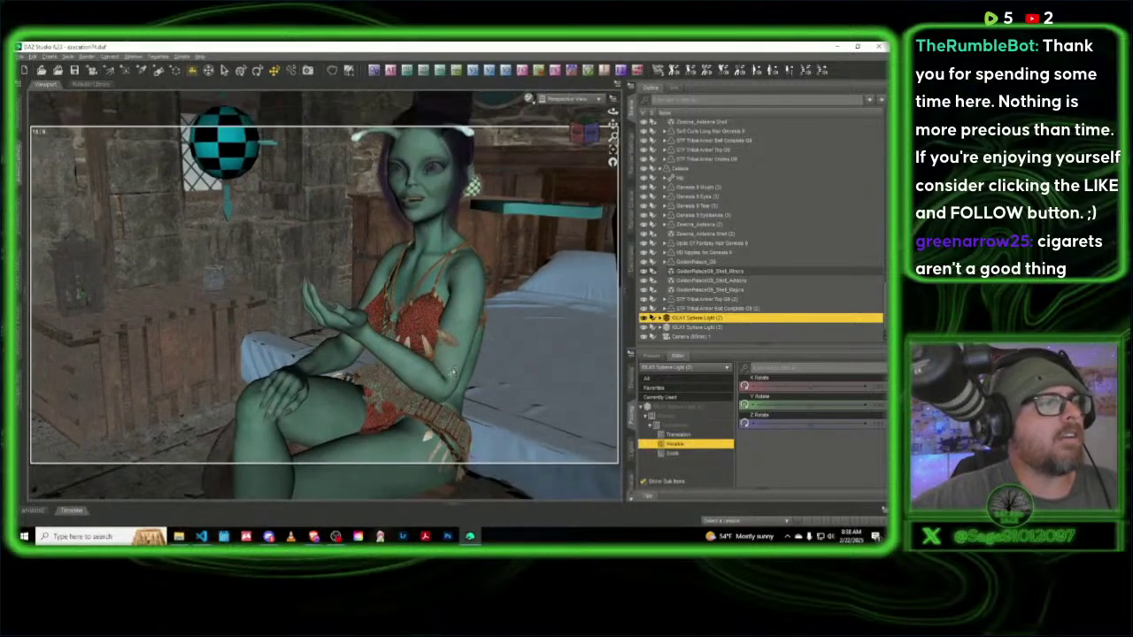
pyautogui.click(442, 377)
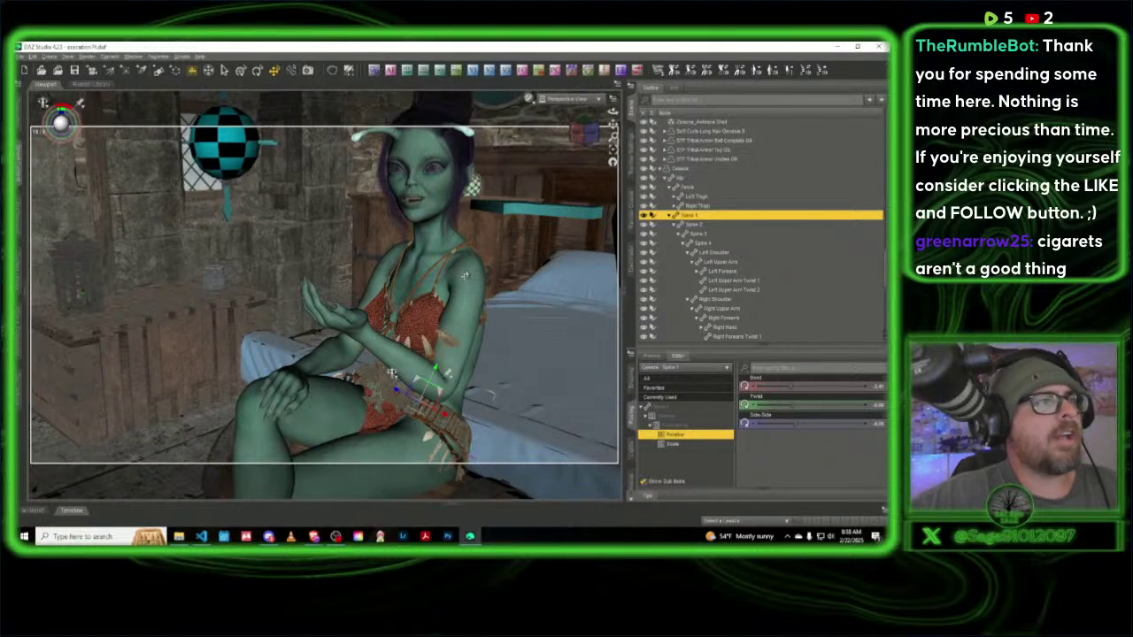
pyautogui.click(464, 276)
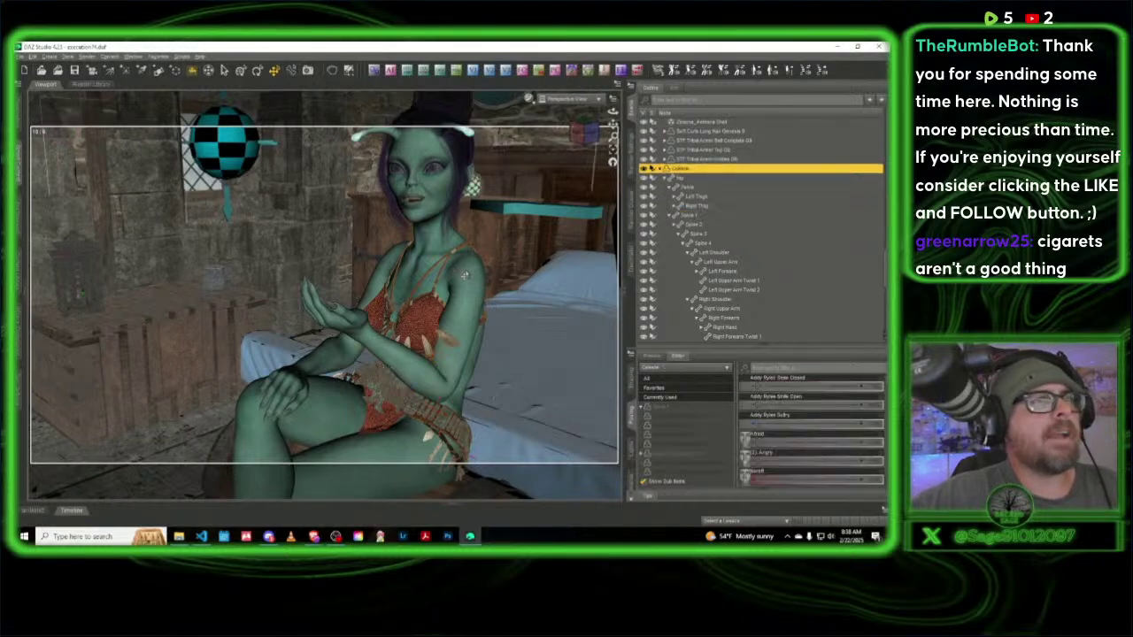
# Step: Browse the Standing pose products in the content library and examine the Easier Pose Creation 1 for Genesis 9 poses
pyautogui.click(19, 161)
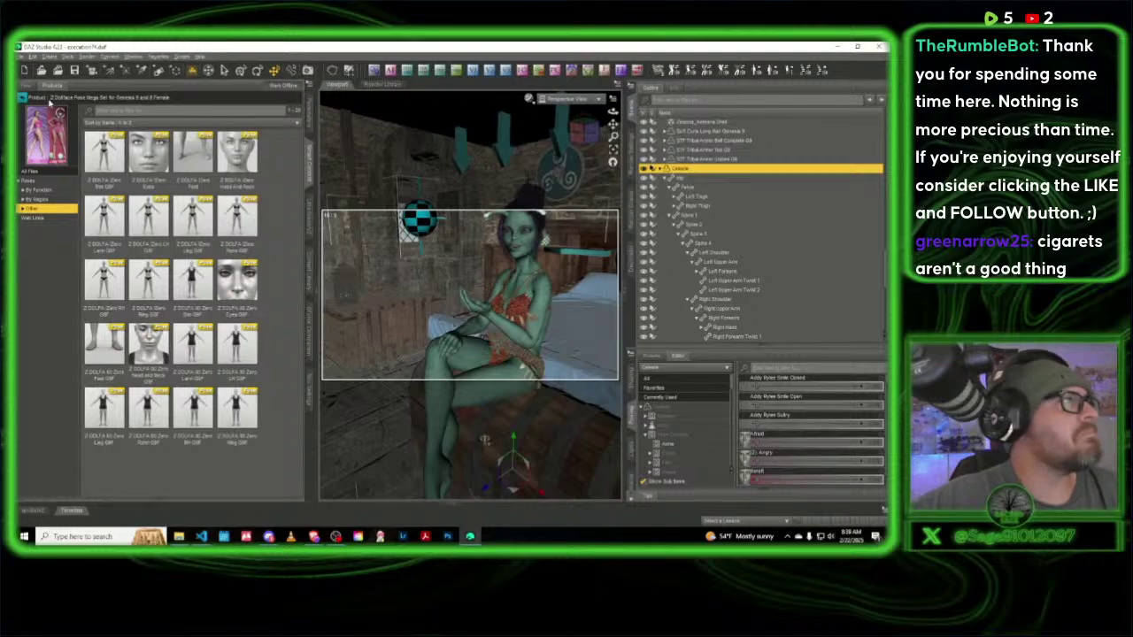
pyautogui.click(22, 104)
pyautogui.click(22, 103)
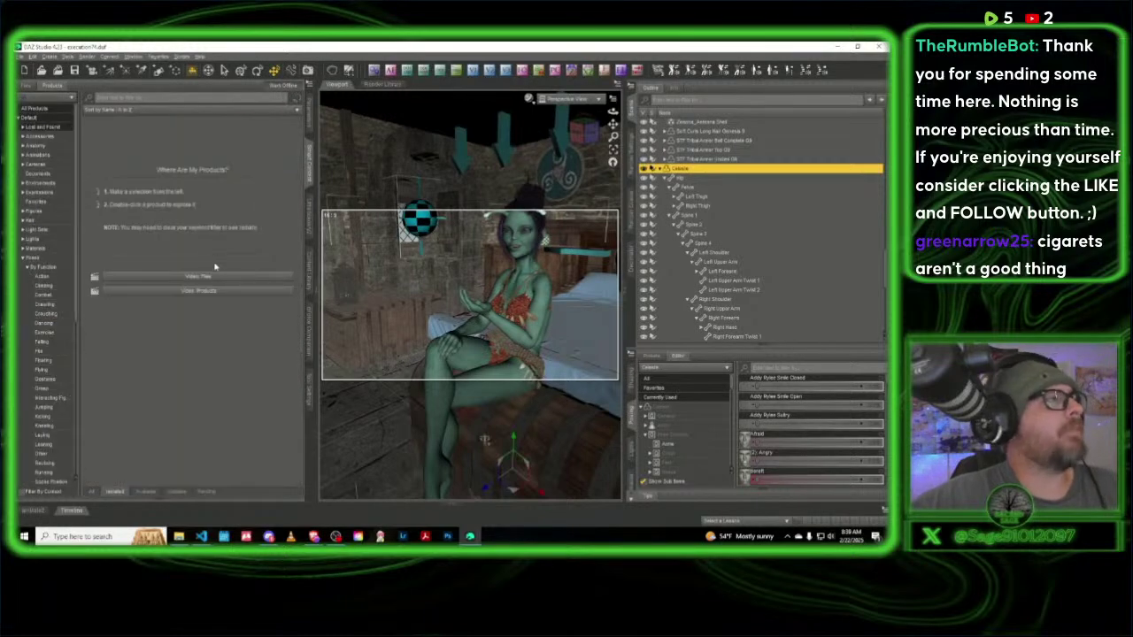
pyautogui.scroll(-7, 62, 292)
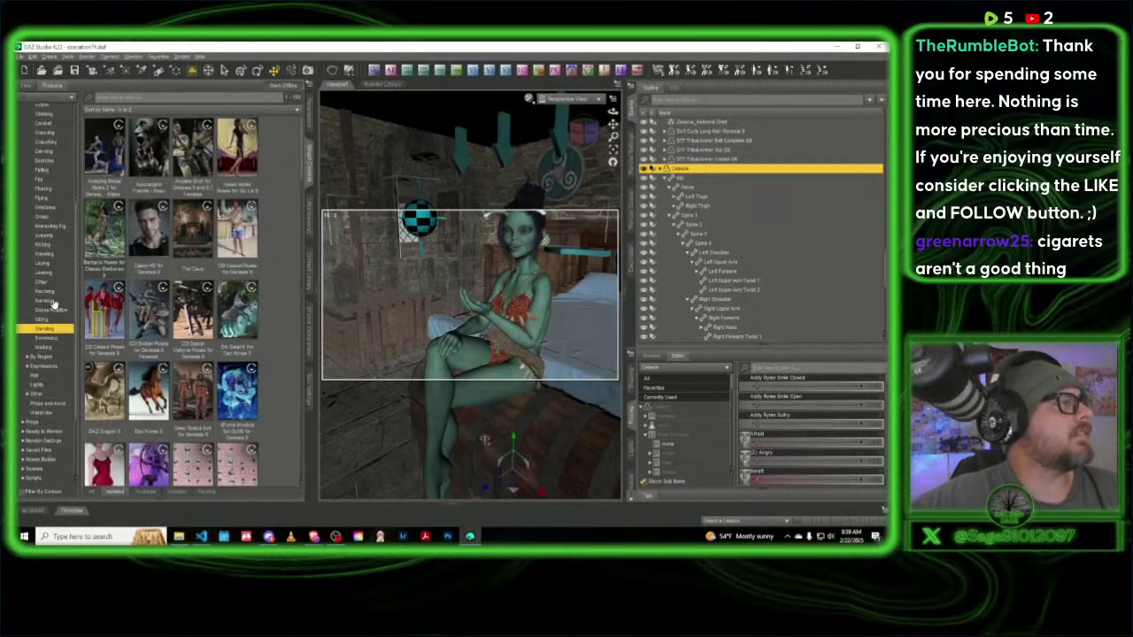
pyautogui.click(44, 314)
pyautogui.scroll(-5, 246, 285)
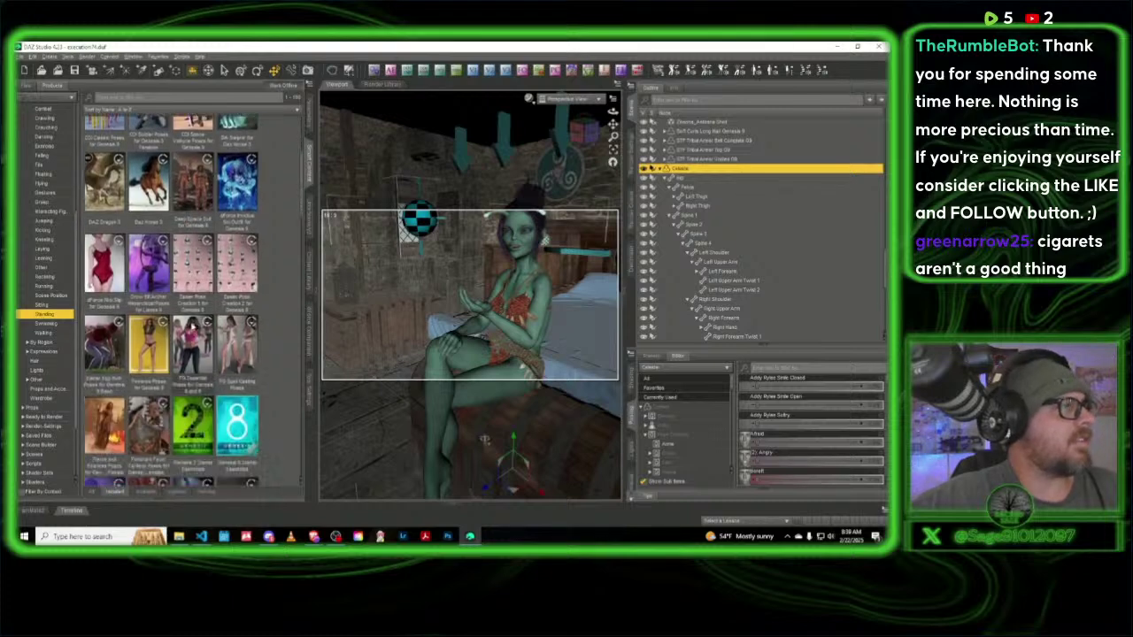
pyautogui.doubleClick(195, 226)
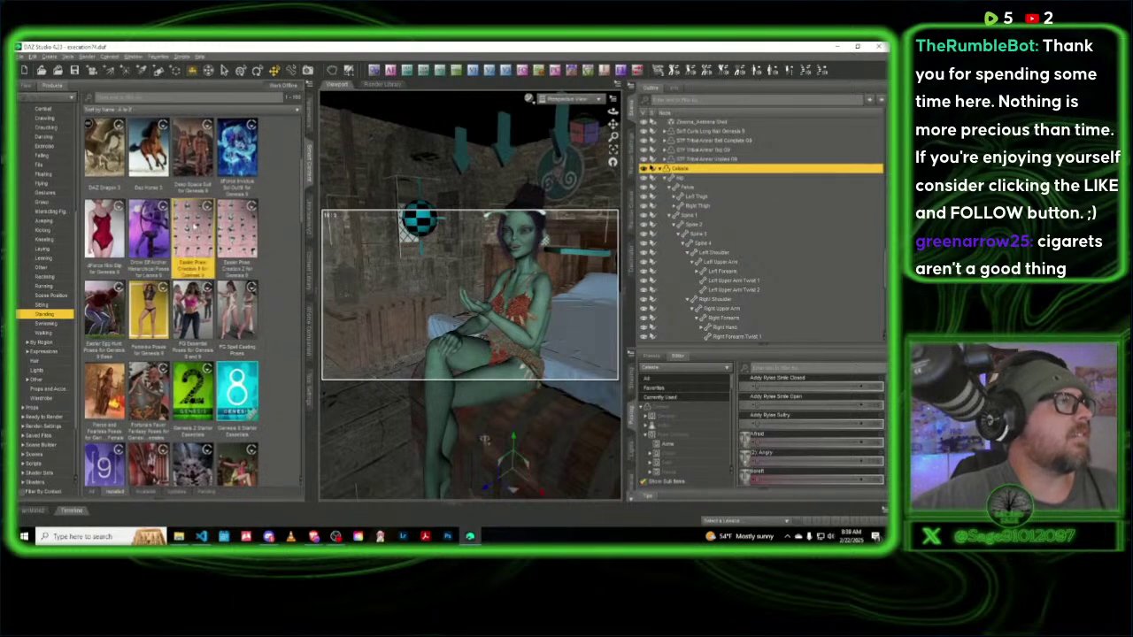
pyautogui.scroll(-5, 230, 264)
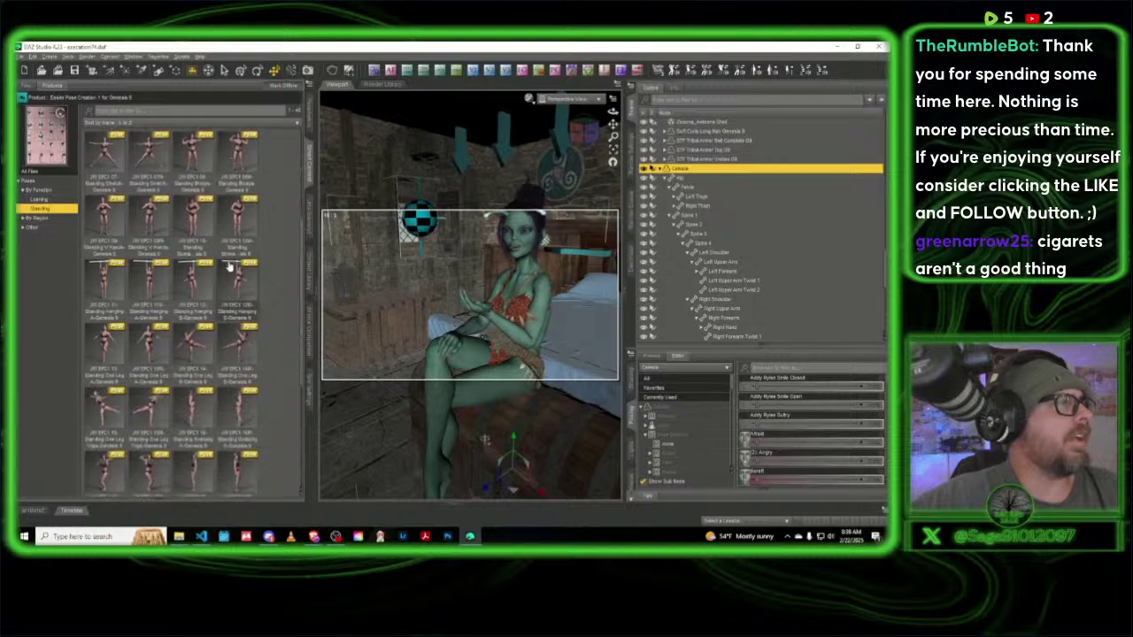
# Step: Apply the mirrored Full 03 BBB Standing Wide Hip pose from the Z Bombshell Beauty Shape and Pose Mega Set to the seated figure
pyautogui.click(23, 98)
pyautogui.scroll(-1, 236, 292)
pyautogui.scroll(-2, 237, 292)
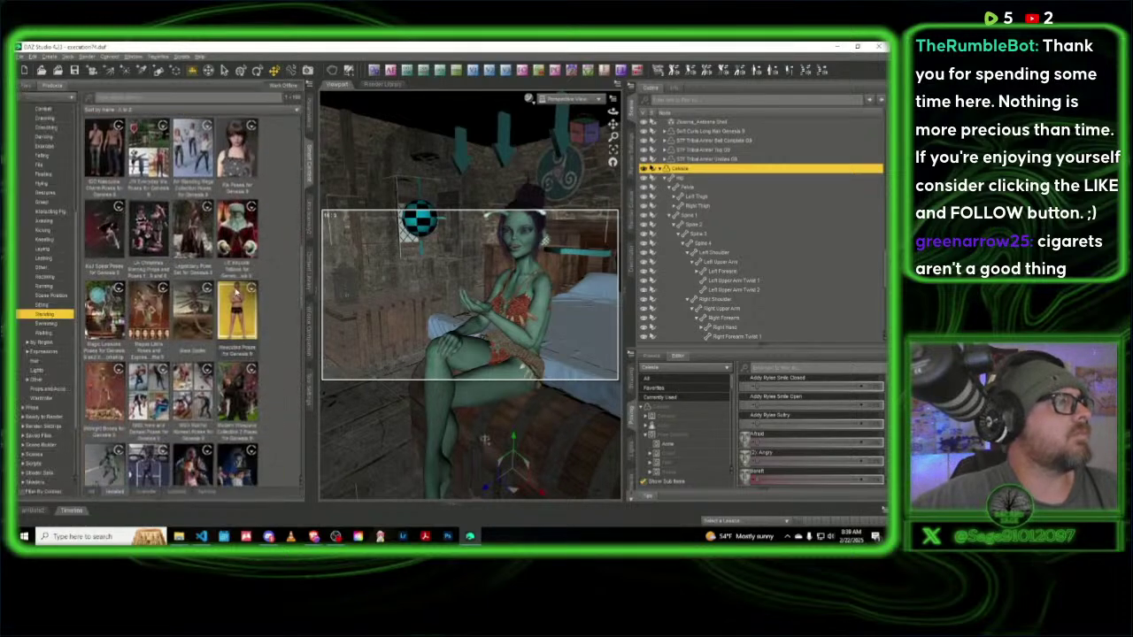
pyautogui.scroll(-4, 237, 256)
pyautogui.scroll(-2, 237, 258)
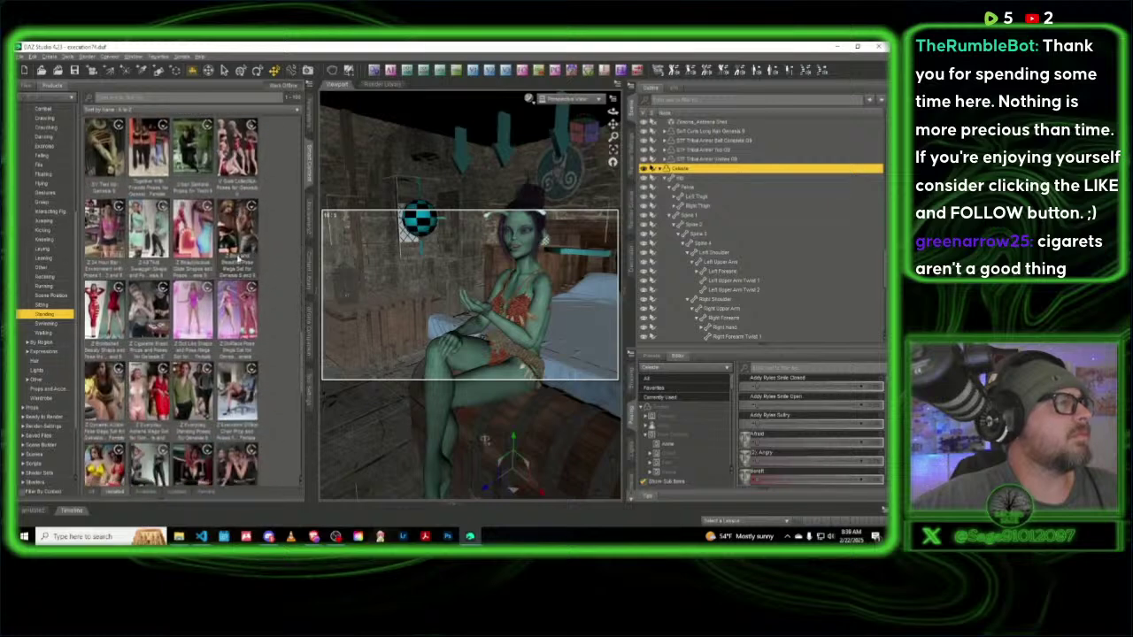
pyautogui.click(111, 319)
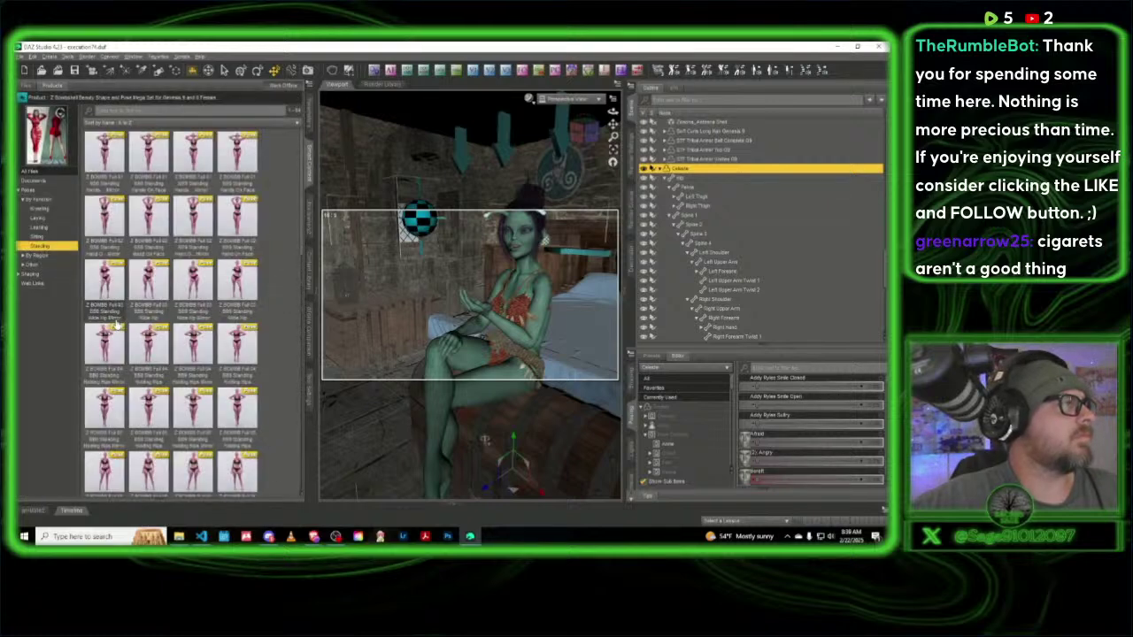
pyautogui.moveTo(161, 274)
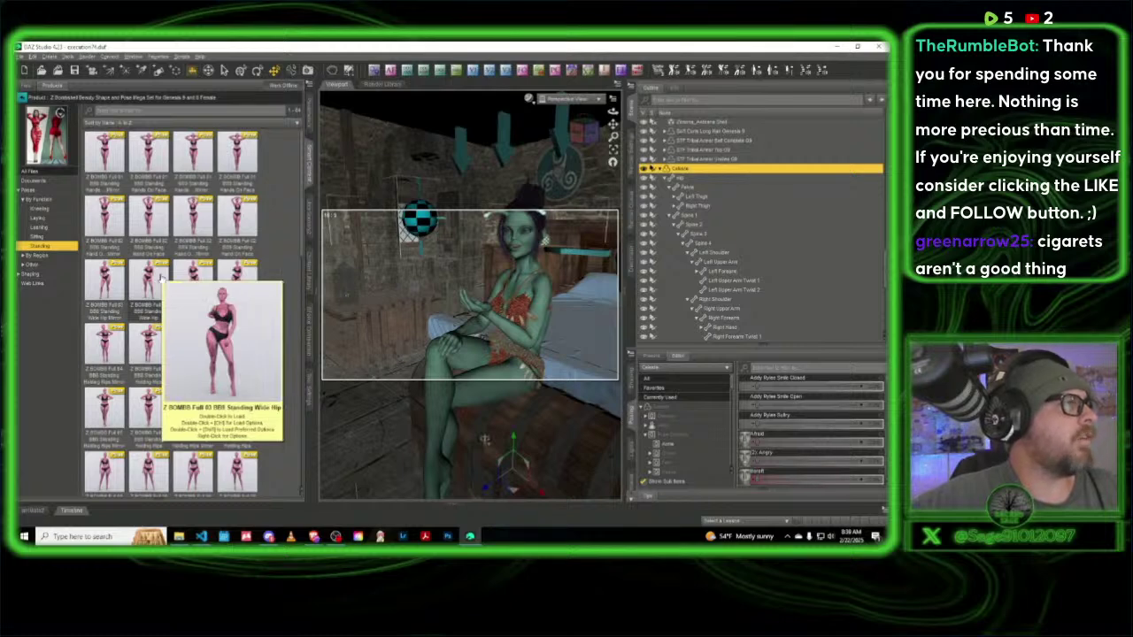
pyautogui.doubleClick(202, 285)
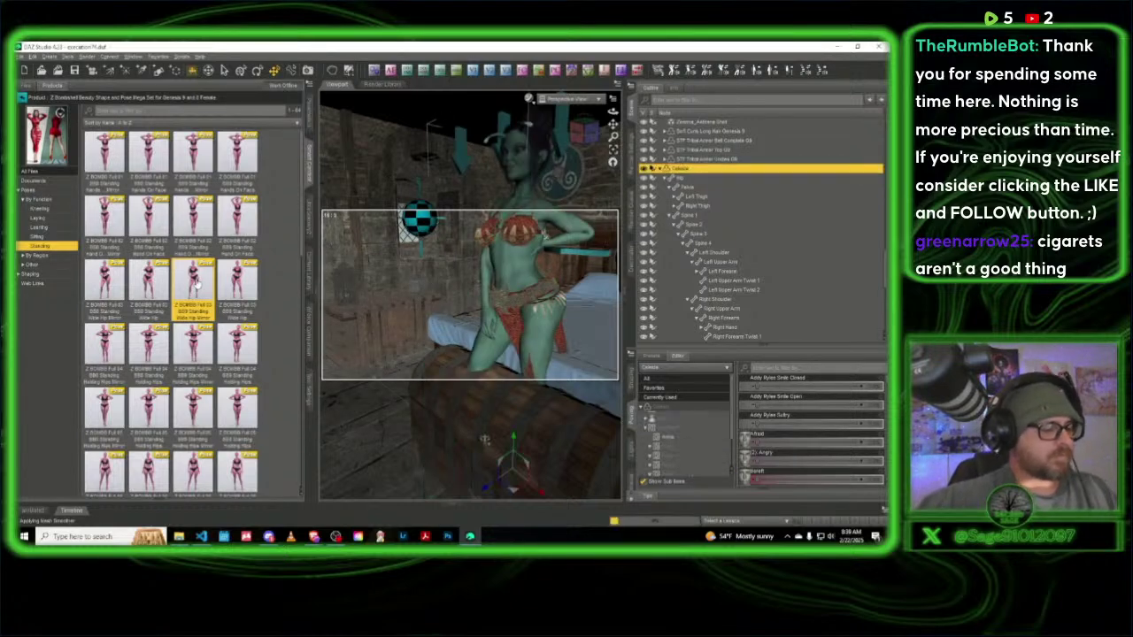
pyautogui.moveTo(197, 285)
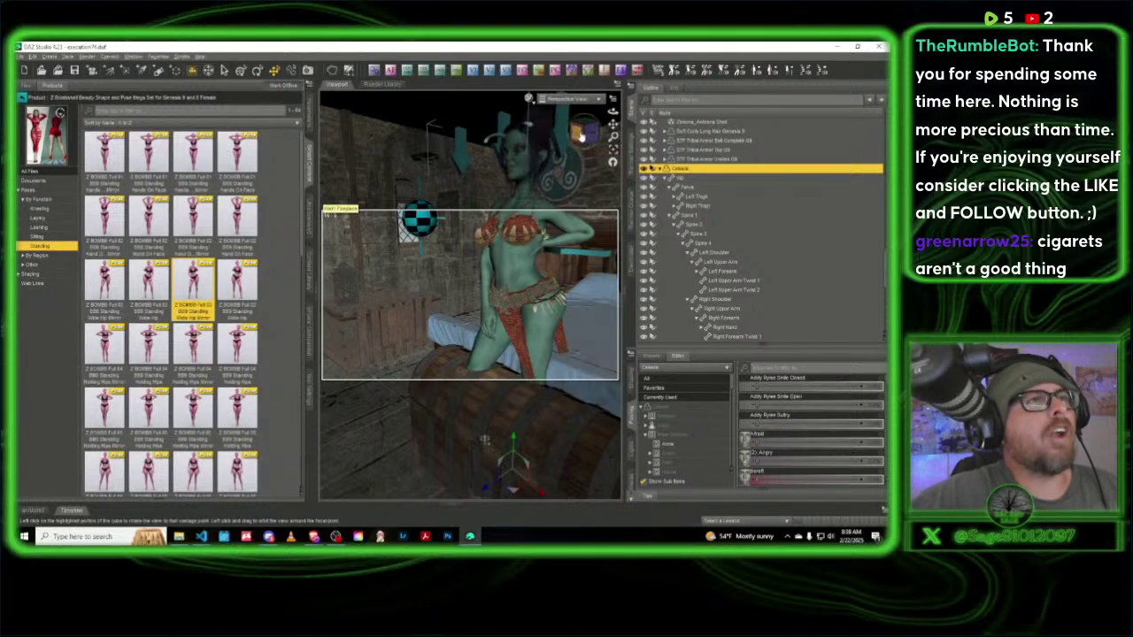
# Step: Move the newly posed figure forward and down so it stands on the floor in front of the chest
pyautogui.click(581, 133)
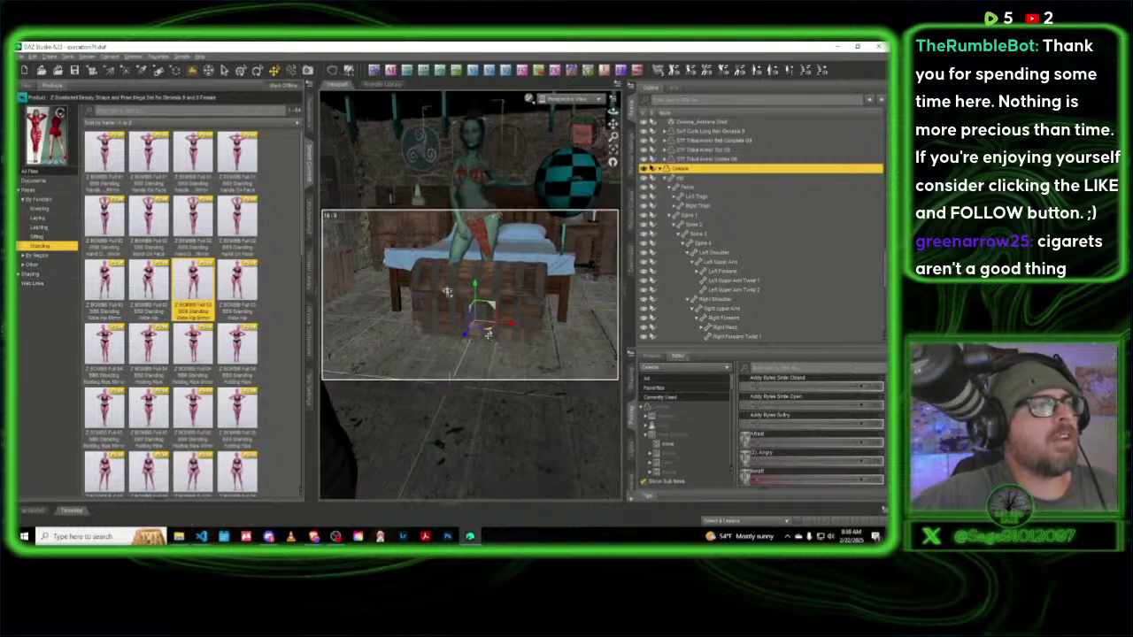
pyautogui.moveTo(488, 334); pyautogui.dragTo(496, 362)
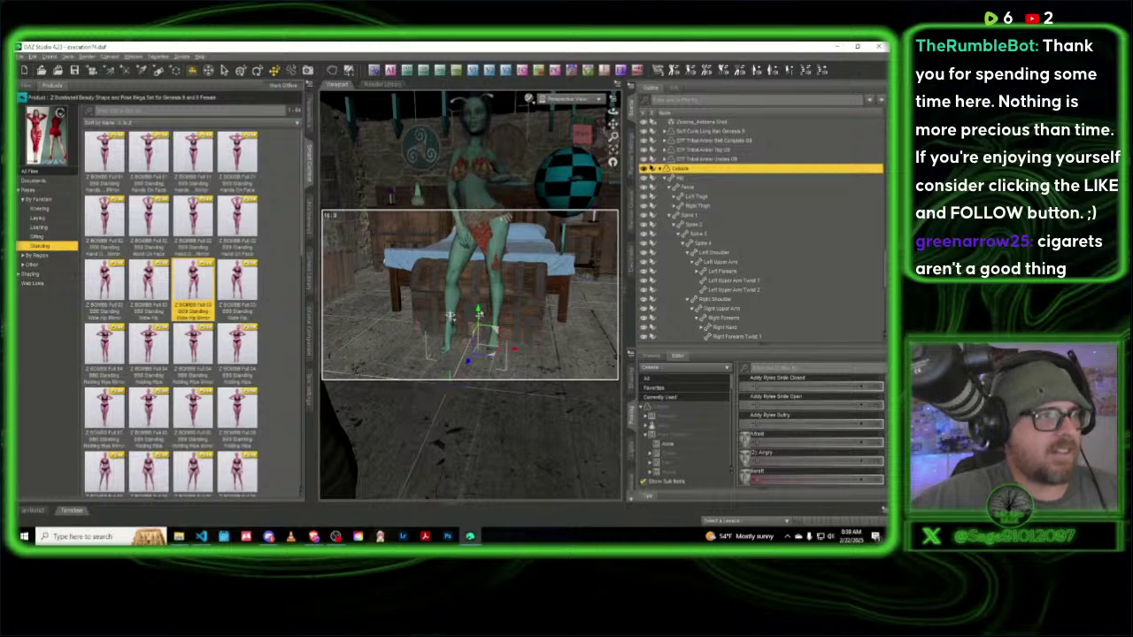
pyautogui.moveTo(478, 313)
pyautogui.mouseDown()
pyautogui.moveTo(476, 324)
pyautogui.moveTo(477, 315)
pyautogui.mouseUp()
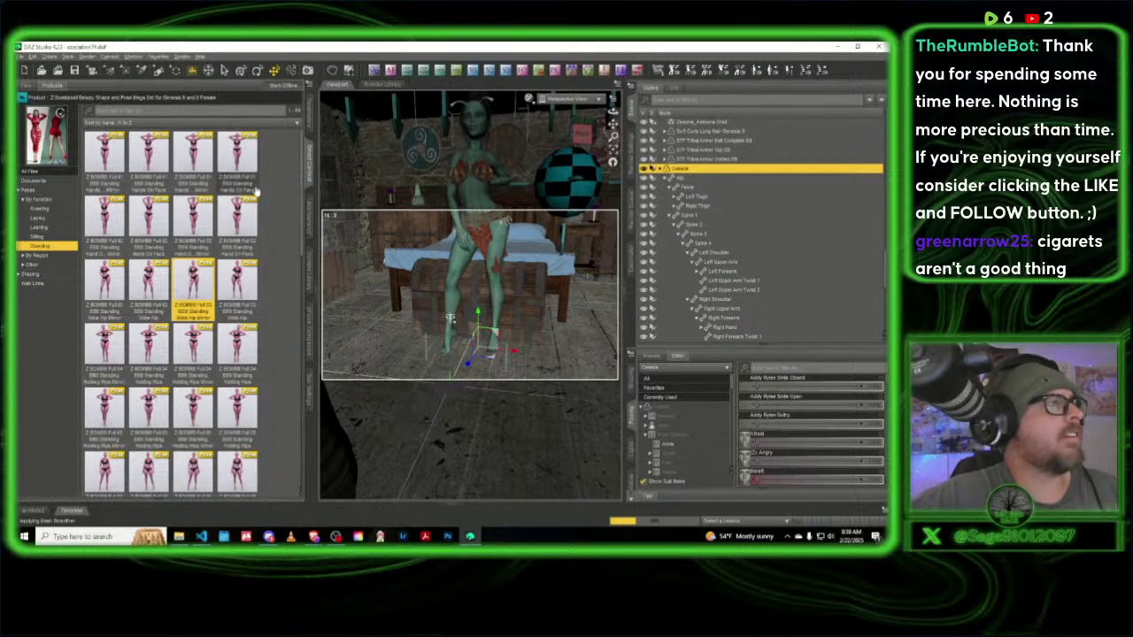
pyautogui.scroll(-10, 187, 327)
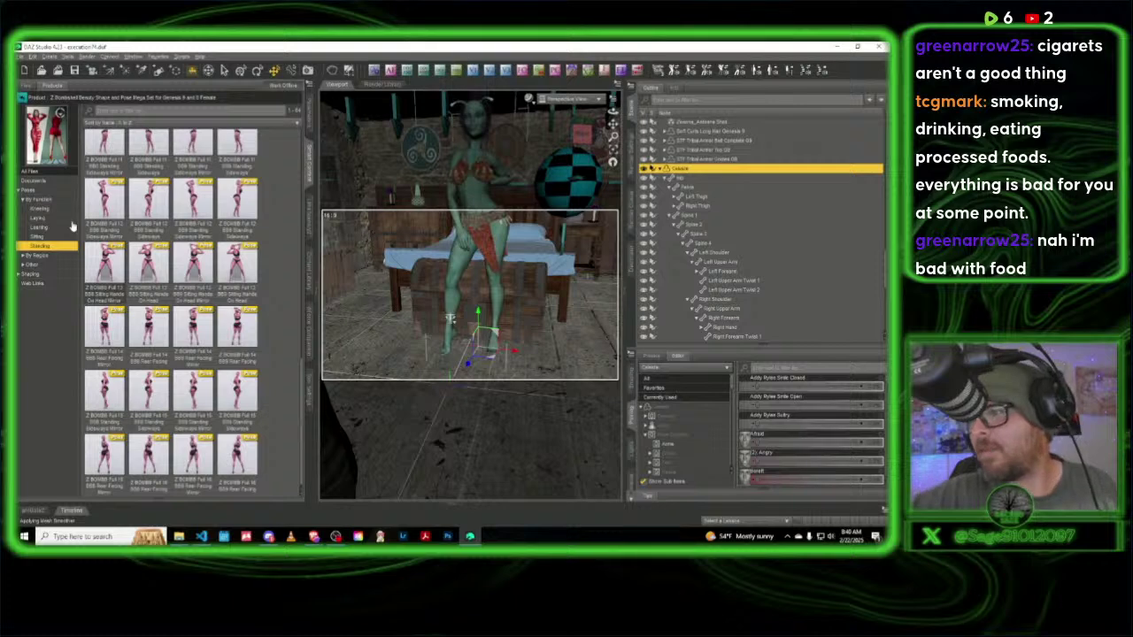
pyautogui.moveTo(229, 140)
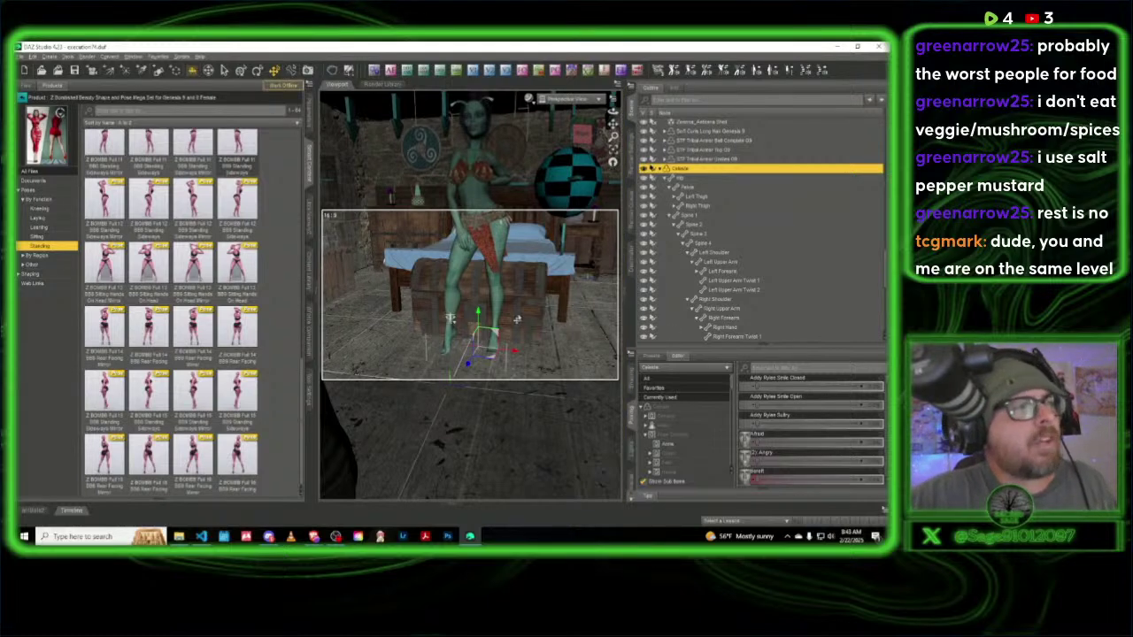
pyautogui.moveTo(478, 315); pyautogui.dragTo(478, 318)
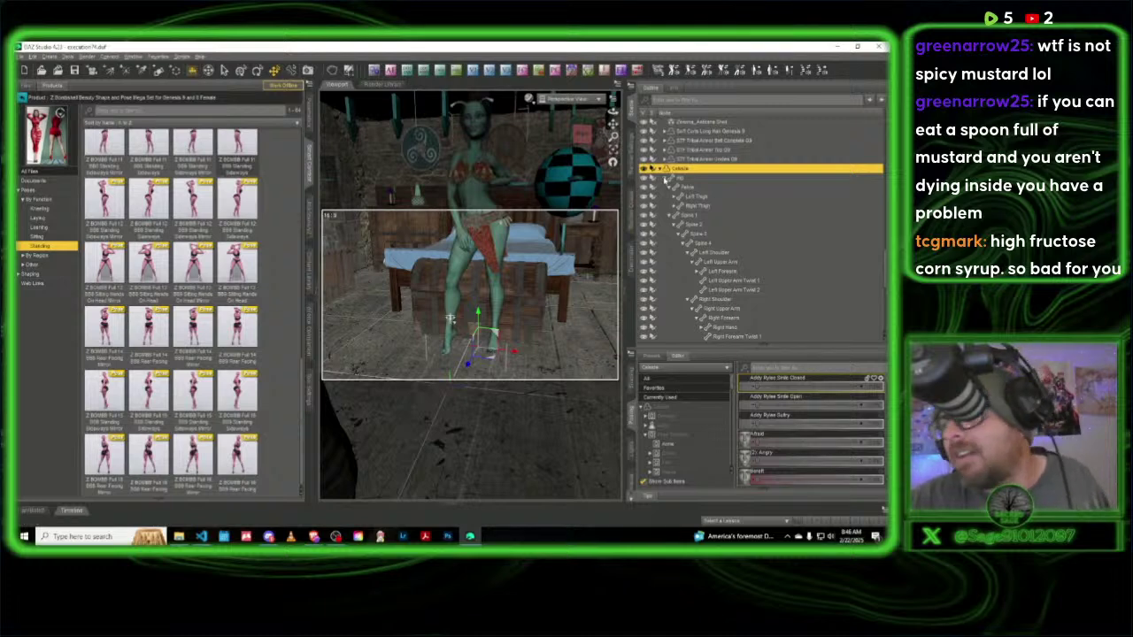
# Step: Rotate the Front Fabric bone of the standing figure's tribal belt on Y and Z so the cloth hangs between the legs
pyautogui.click(665, 178)
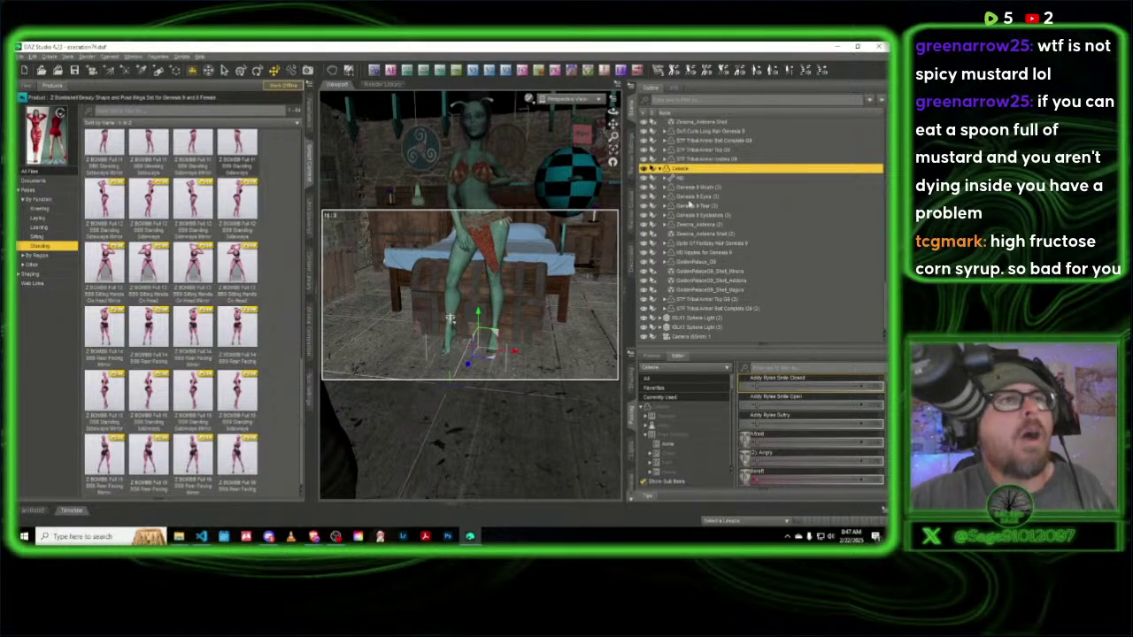
pyautogui.click(486, 248)
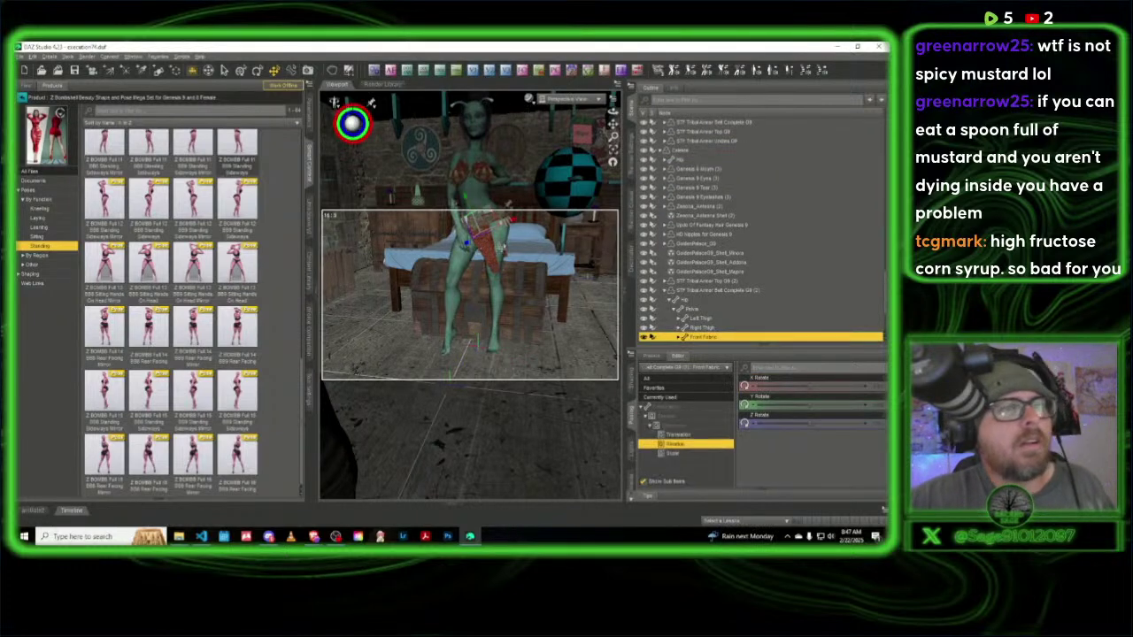
pyautogui.moveTo(810, 424); pyautogui.dragTo(804, 408)
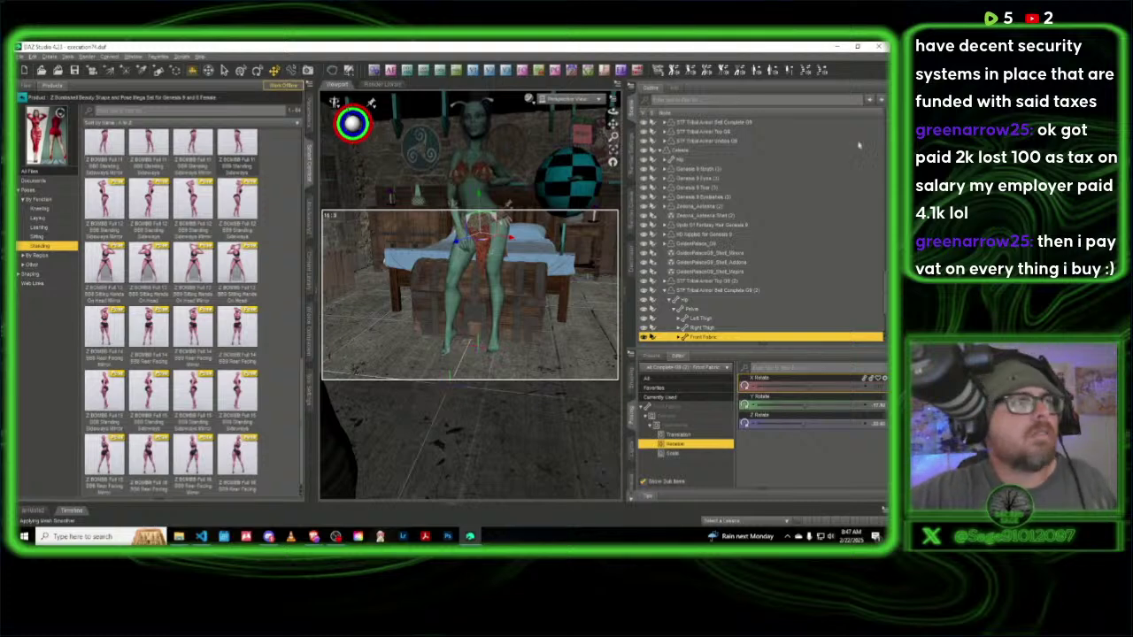
# Step: Enlarge the viewport and frame the standing figure in Perspective View over the long-haired figure's shoulder
pyautogui.click(314, 155)
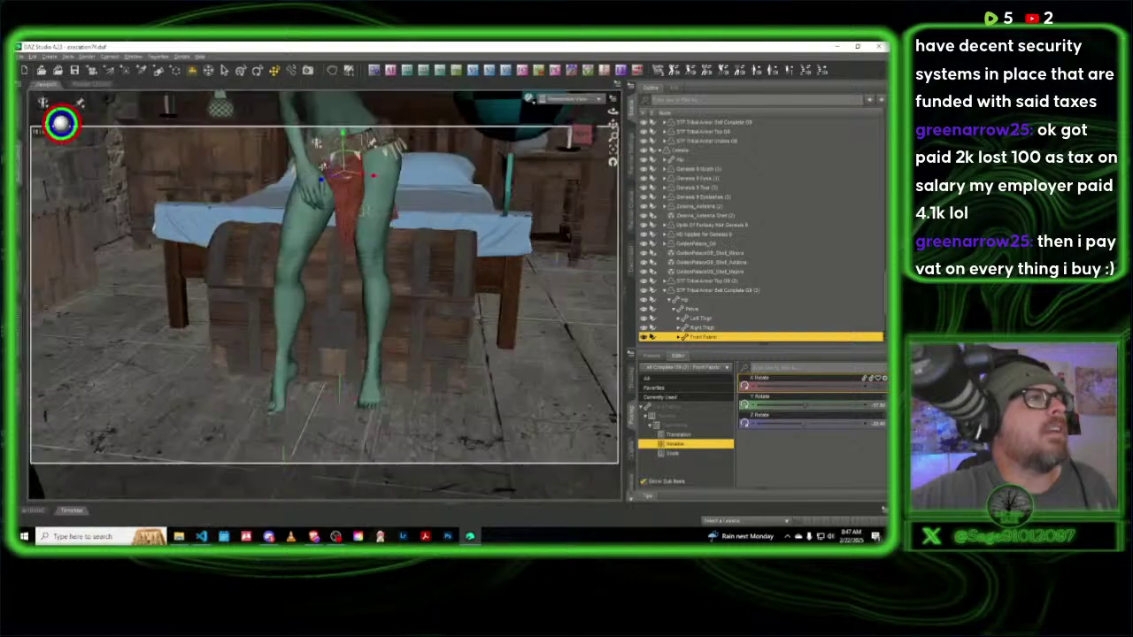
pyautogui.moveTo(611, 148)
pyautogui.mouseDown(button='right')
pyautogui.moveTo(612, 132)
pyautogui.moveTo(606, 154)
pyautogui.moveTo(589, 128)
pyautogui.moveTo(611, 143)
pyautogui.mouseUp(button='right')
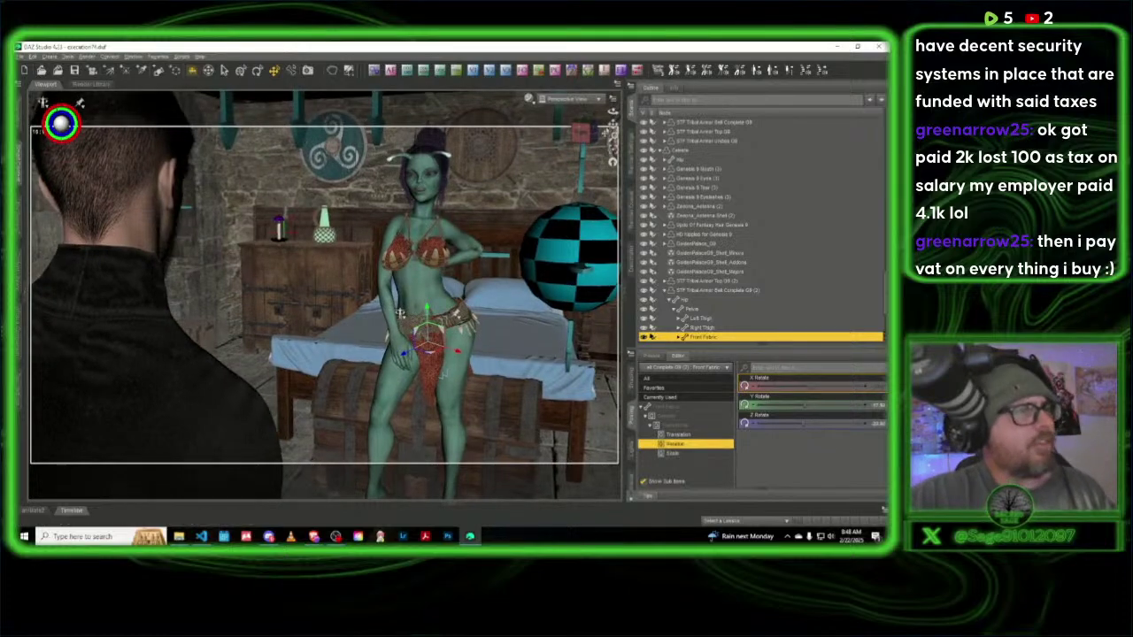
pyautogui.moveTo(400, 312); pyautogui.dragTo(270, 265, button='right')
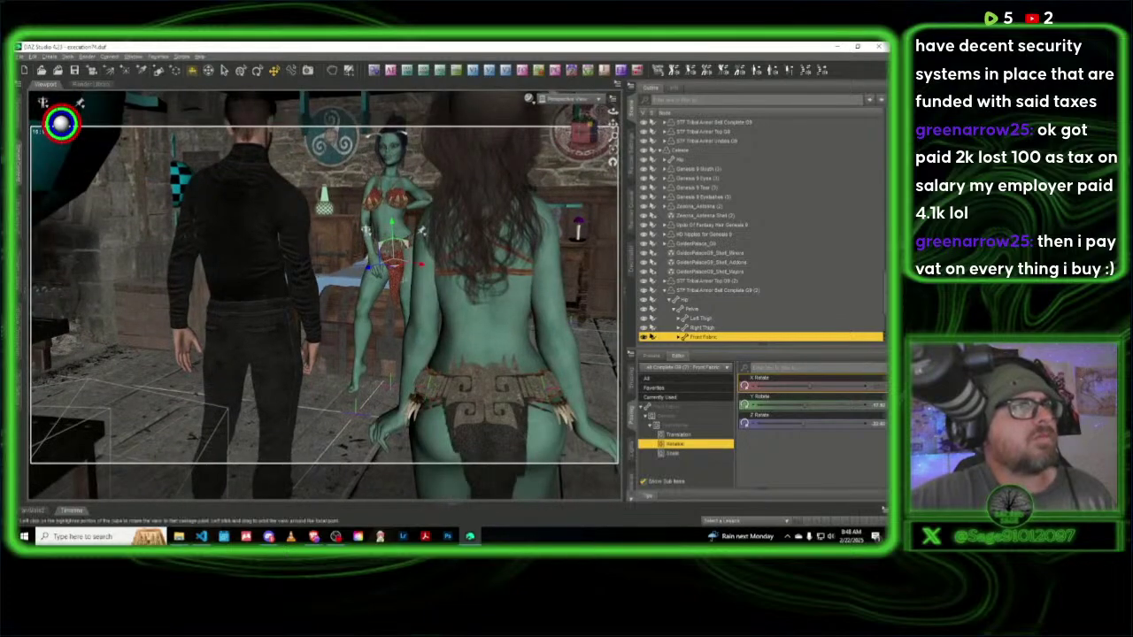
pyautogui.moveTo(582, 133); pyautogui.dragTo(586, 131)
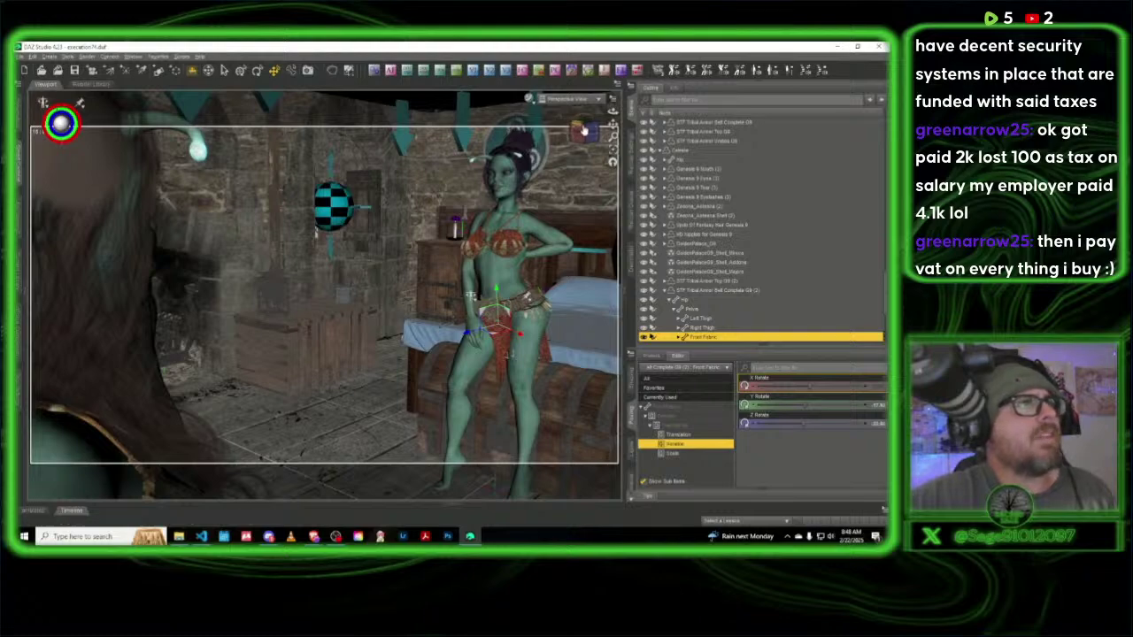
pyautogui.moveTo(582, 131); pyautogui.dragTo(581, 131)
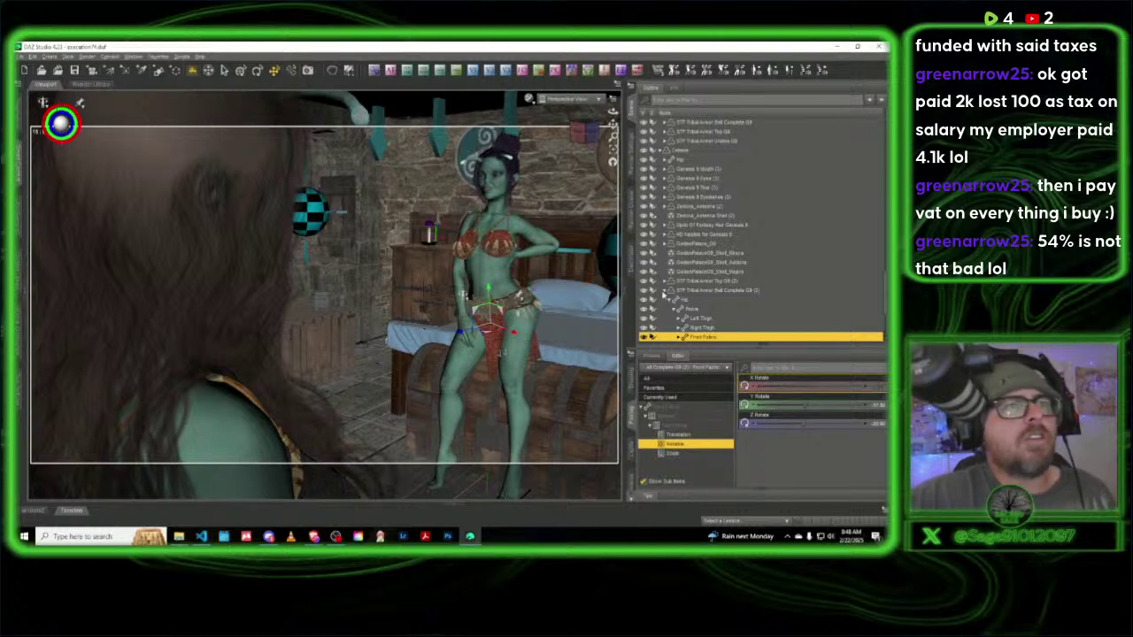
# Step: Collapse the expanded belt, antenna and figure hierarchies in the scene list so each figure shows as a single entry
pyautogui.click(664, 291)
pyautogui.scroll(8, 692, 242)
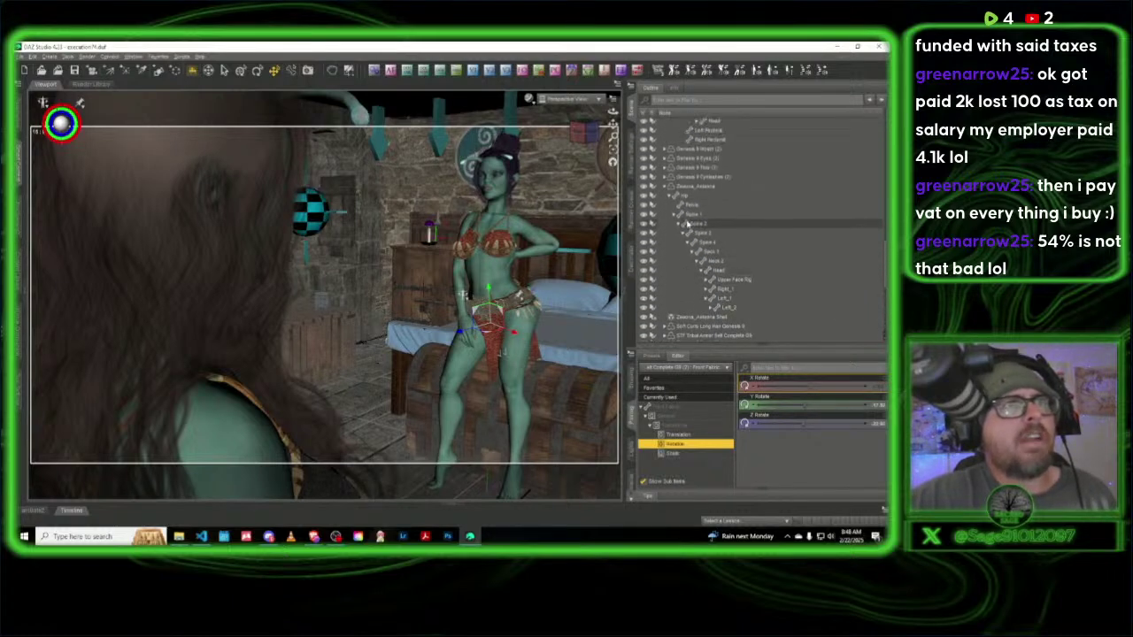
pyautogui.scroll(1, 688, 223)
pyautogui.click(666, 205)
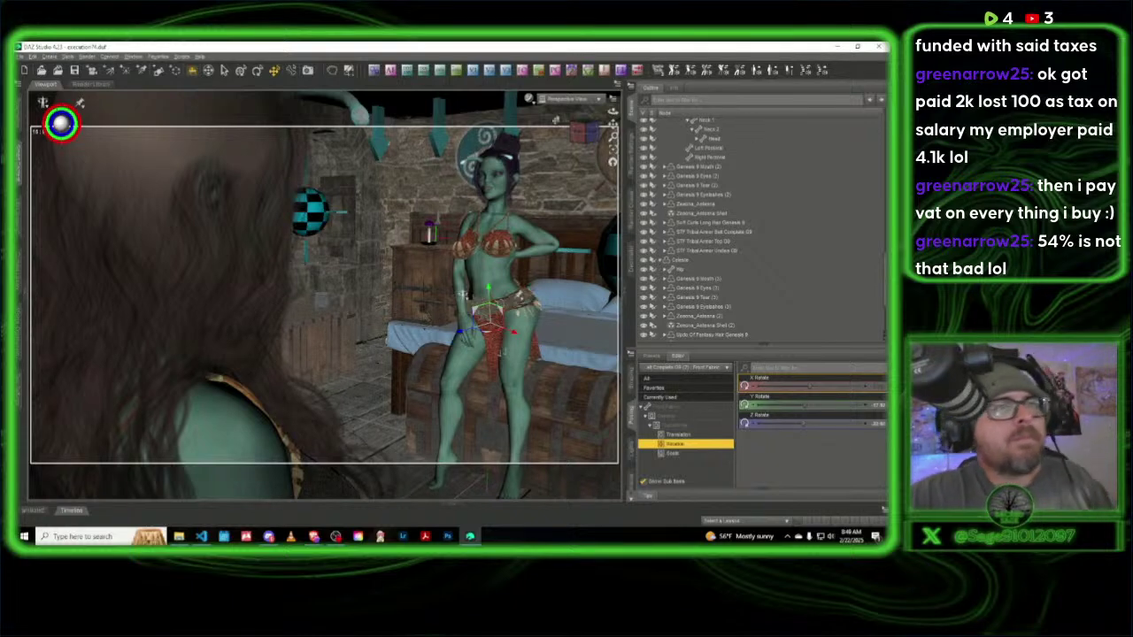
pyautogui.scroll(7, 733, 221)
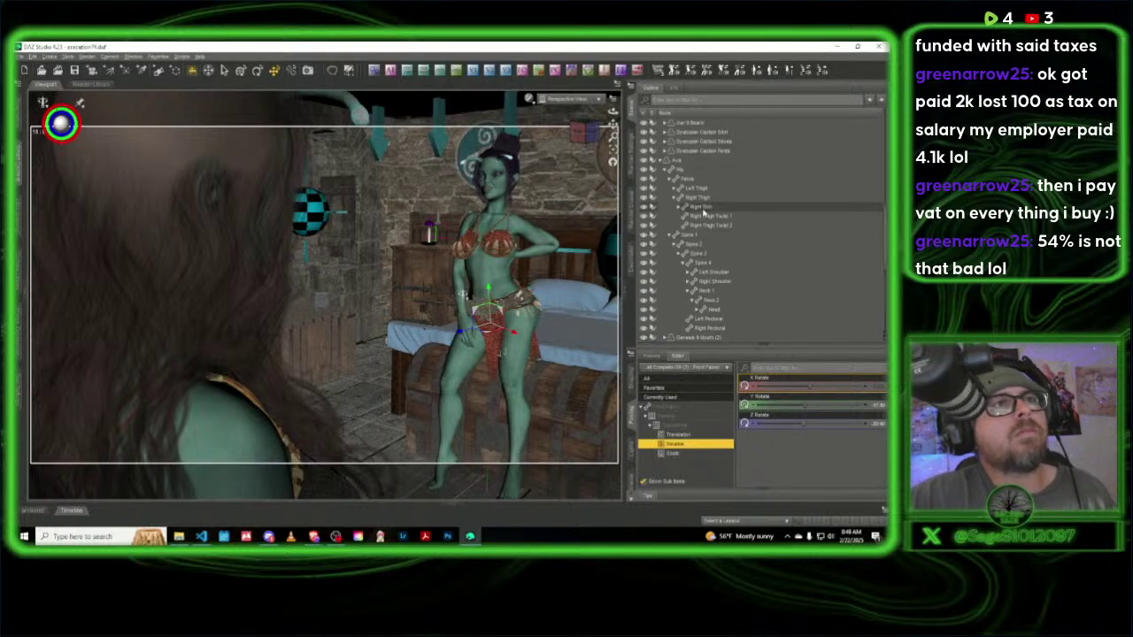
pyautogui.click(660, 183)
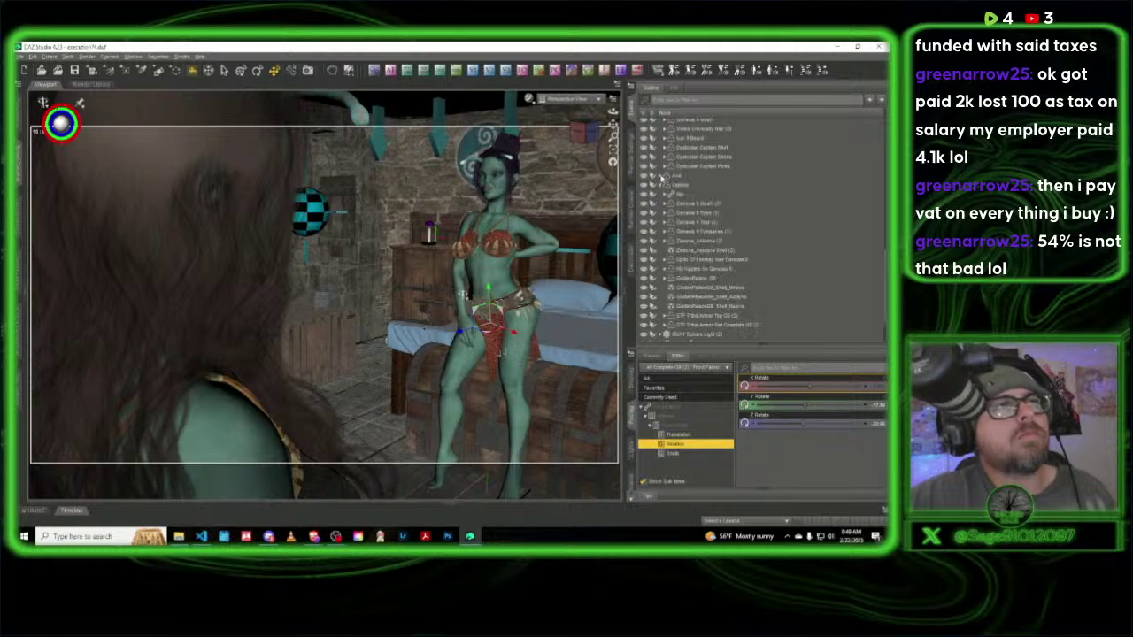
pyautogui.click(661, 186)
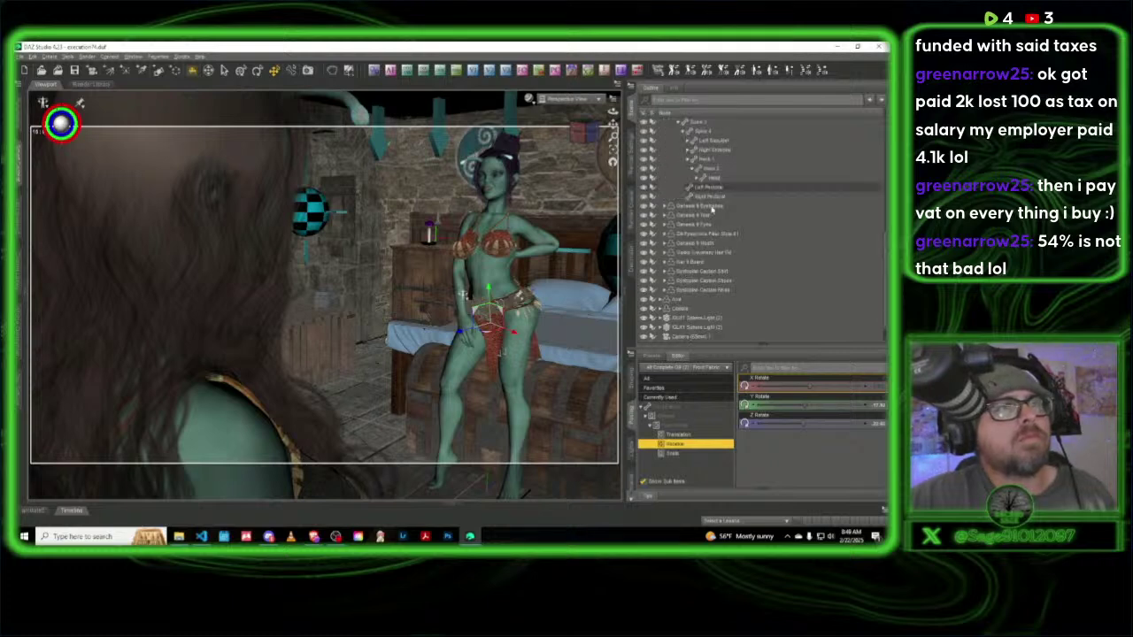
pyautogui.scroll(2, 709, 210)
pyautogui.scroll(2, 699, 210)
pyautogui.click(661, 209)
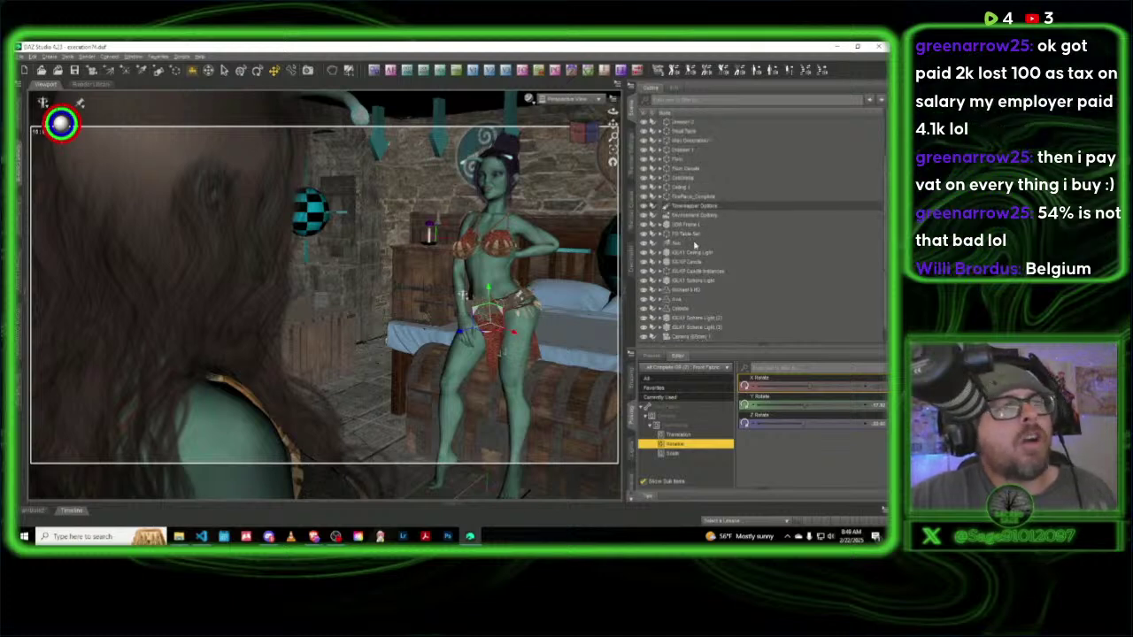
# Step: Select both green-skinned figures and apply the Look at Each Other II script with its default eye and head settings
pyautogui.click(684, 302)
pyautogui.keyDown('ctrl'); pyautogui.click(687, 309); pyautogui.keyUp('ctrl')
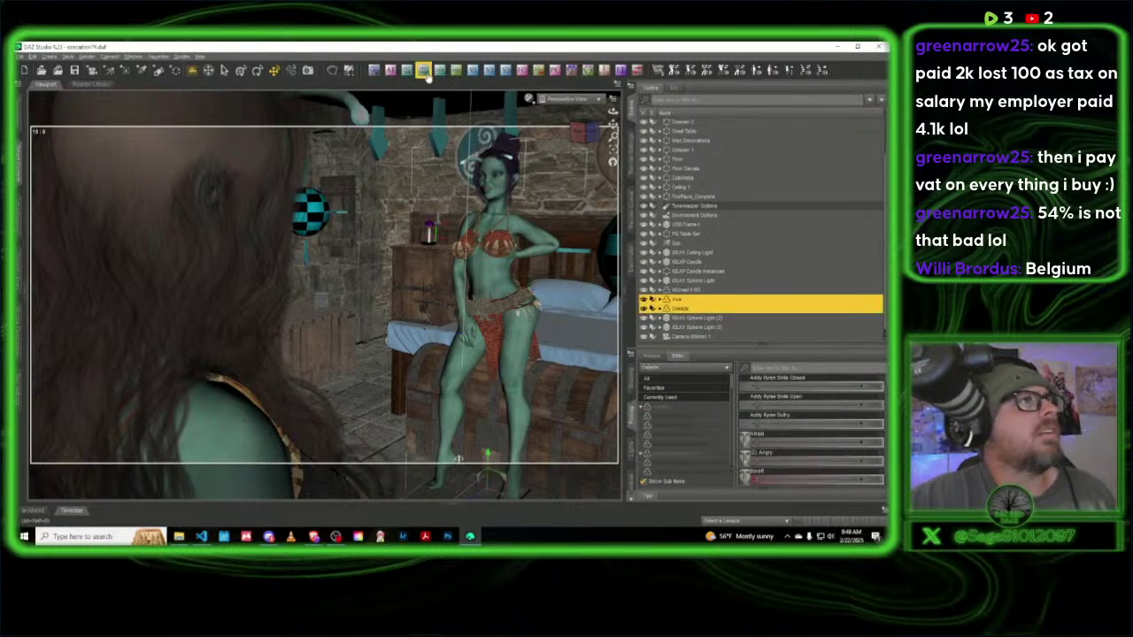
pyautogui.click(182, 57)
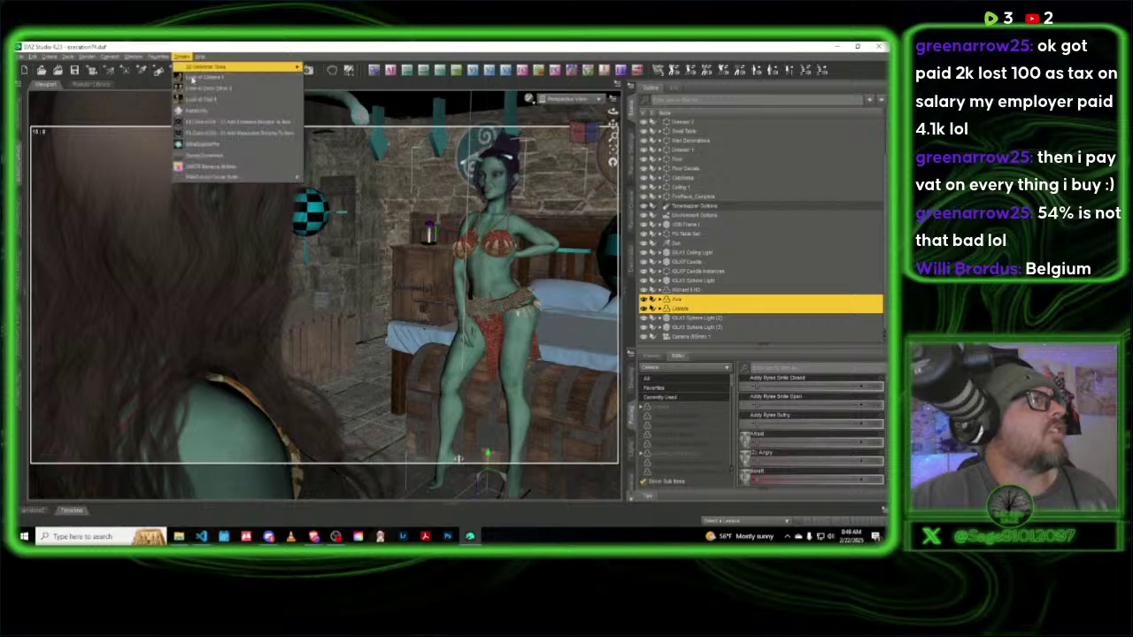
pyautogui.click(230, 85)
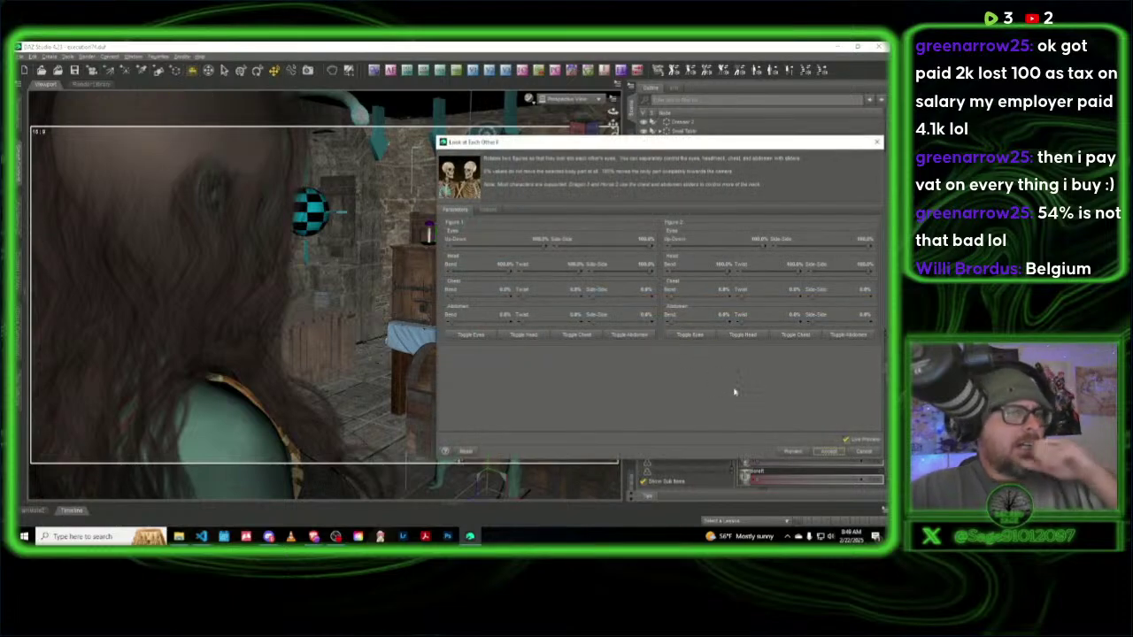
pyautogui.click(826, 452)
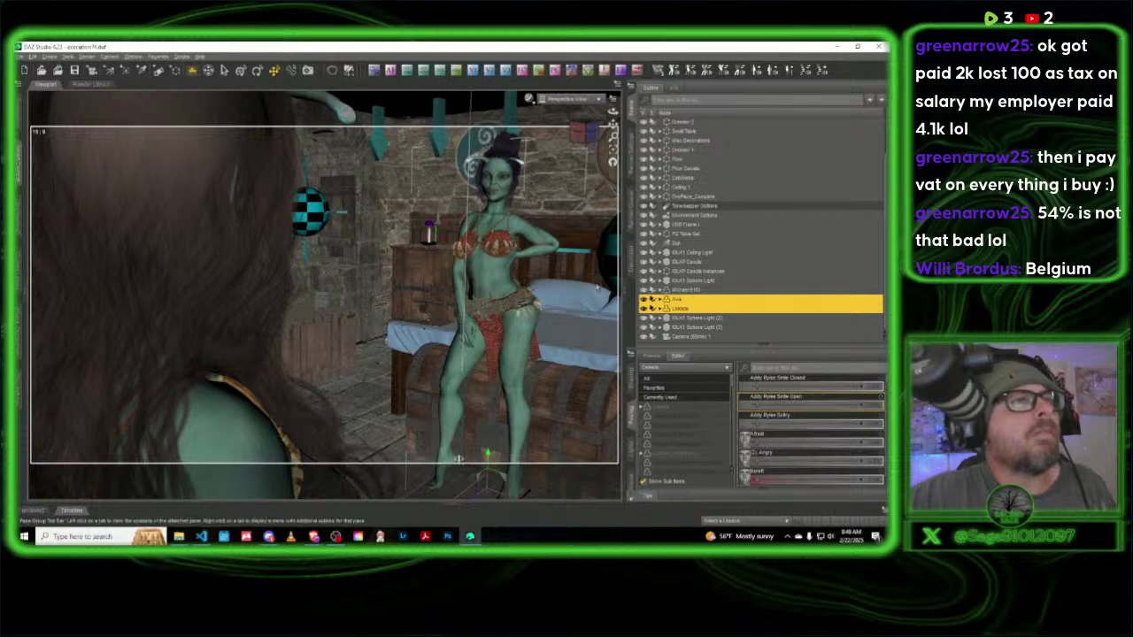
# Step: Create a second 65mm camera from the current over-the-shoulder view, and view the scene through Camera (65mm) 1
pyautogui.click(684, 254)
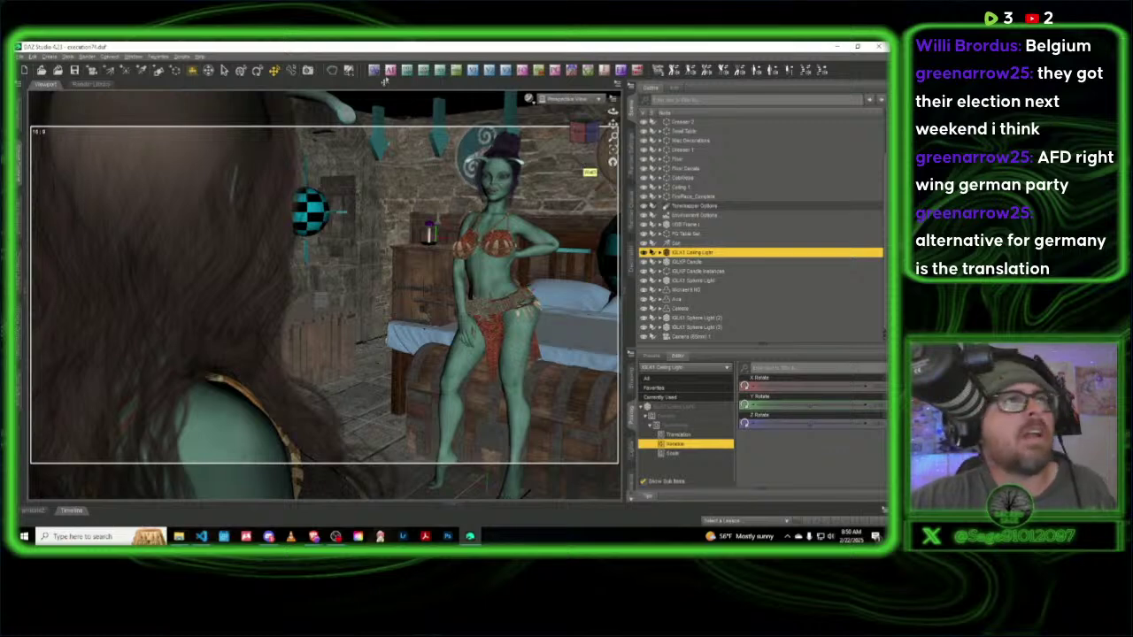
pyautogui.click(455, 71)
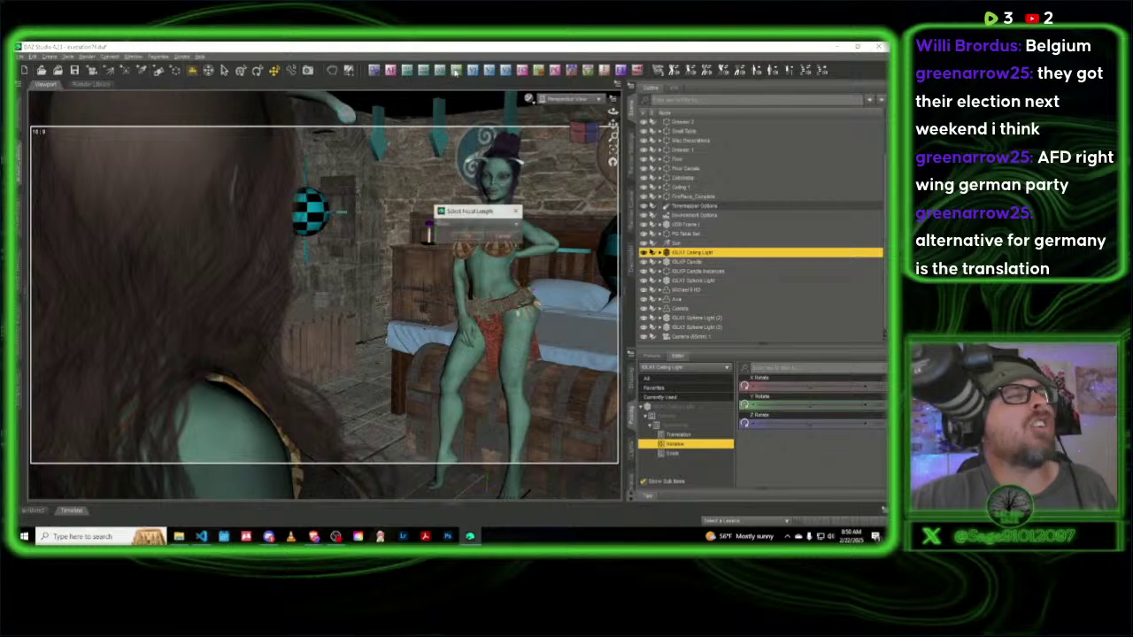
pyautogui.click(467, 241)
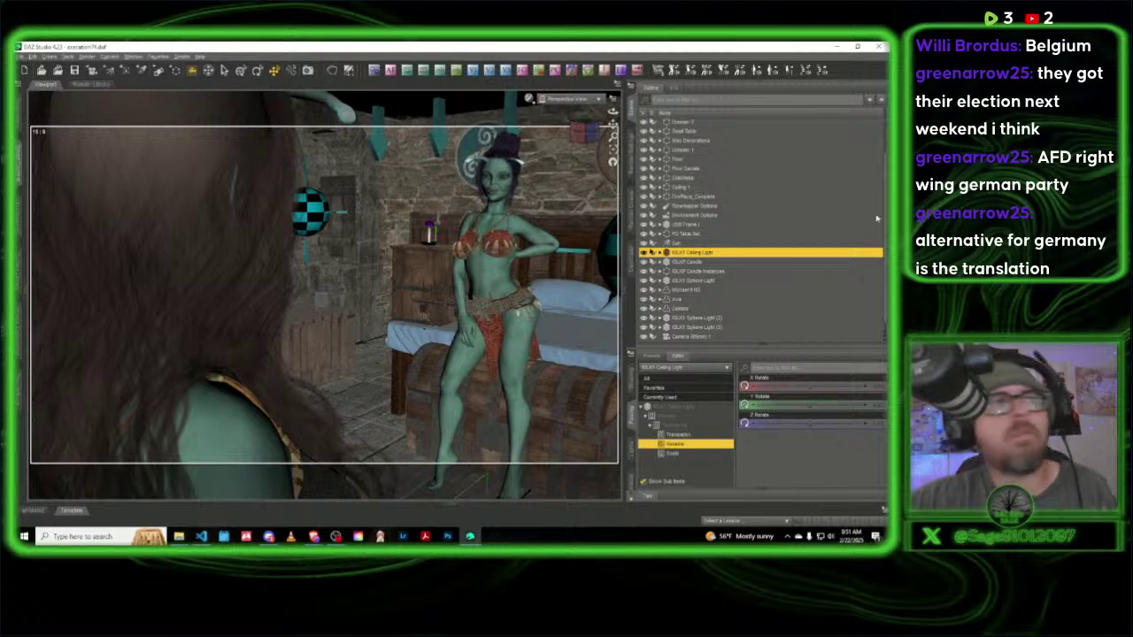
pyautogui.click(571, 102)
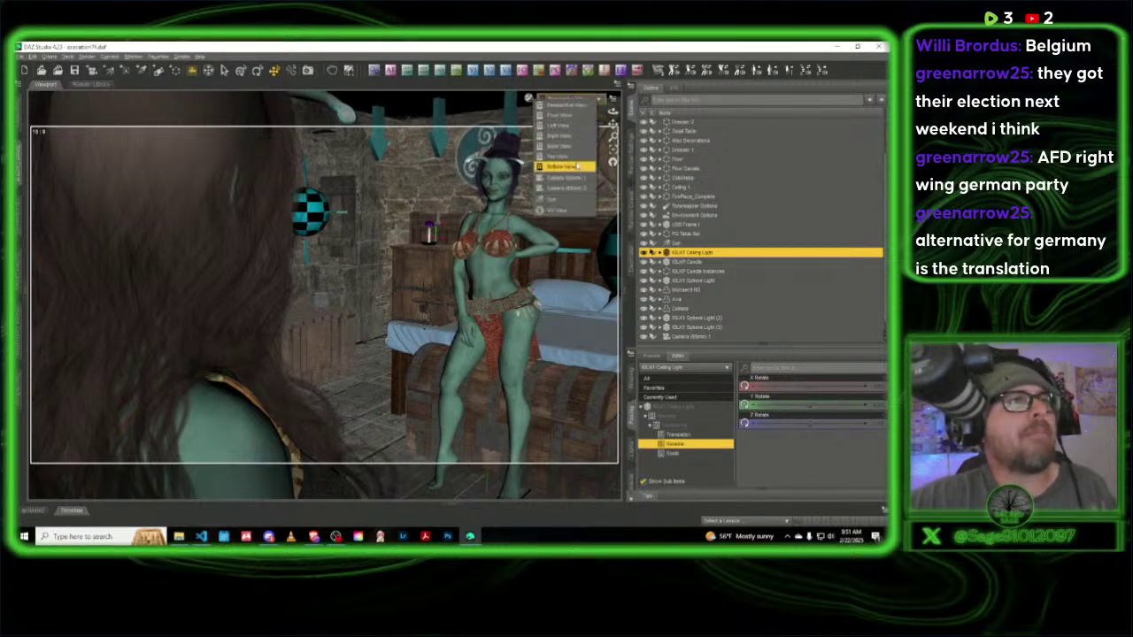
pyautogui.click(564, 177)
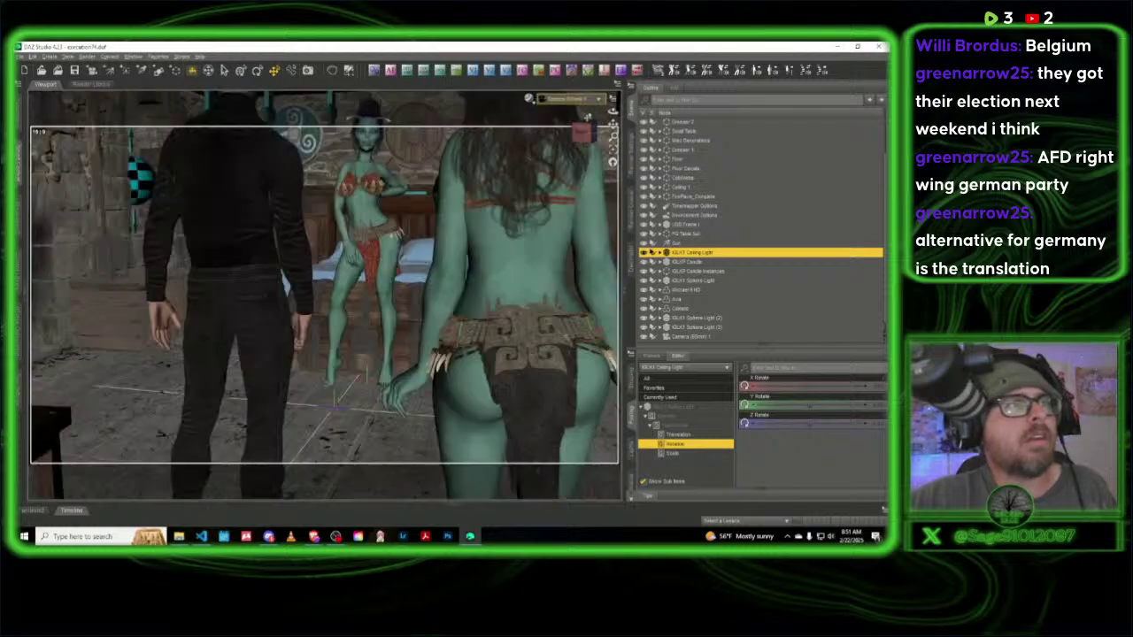
# Step: View the scene through Camera (65mm) 2 and delete Camera (65mm) 1 from the scene
pyautogui.click(571, 100)
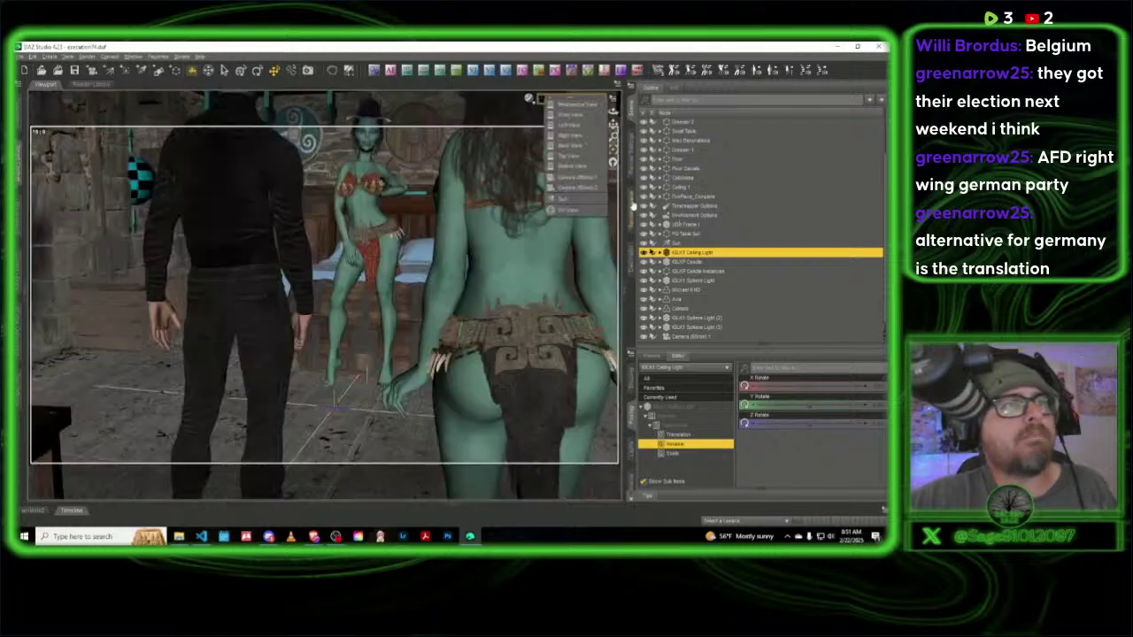
pyautogui.click(579, 196)
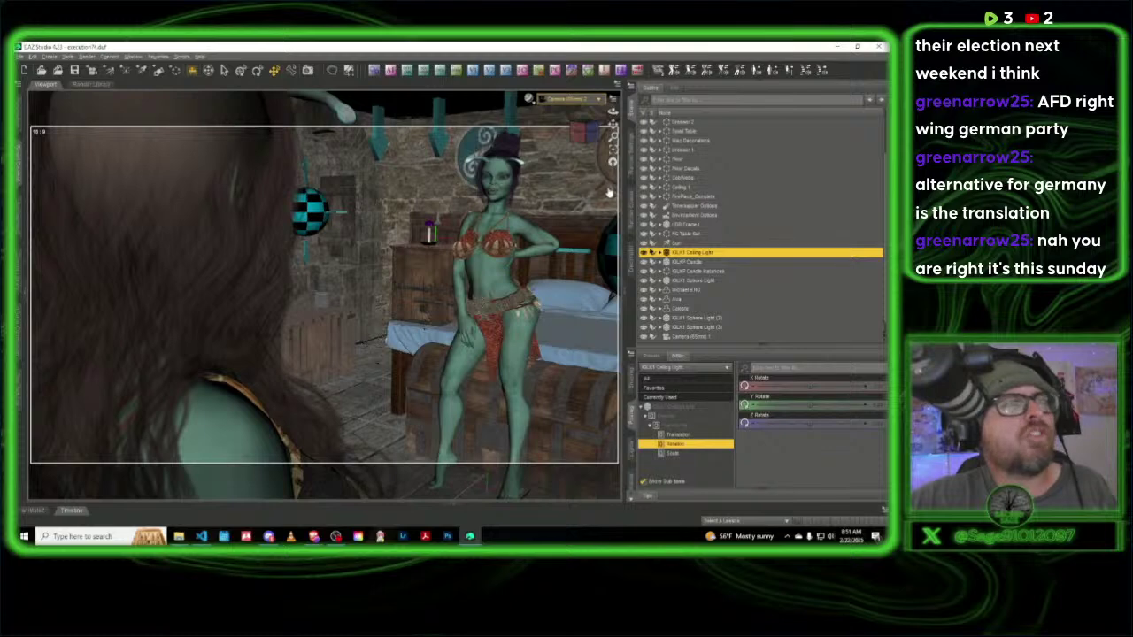
pyautogui.scroll(-1, 715, 232)
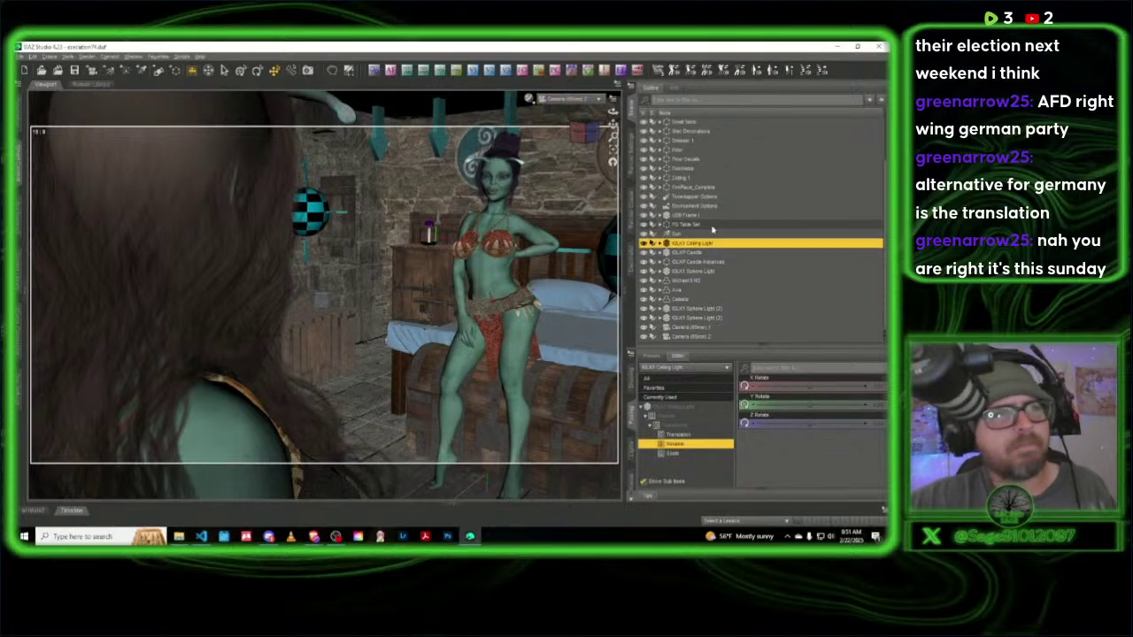
pyautogui.click(696, 328)
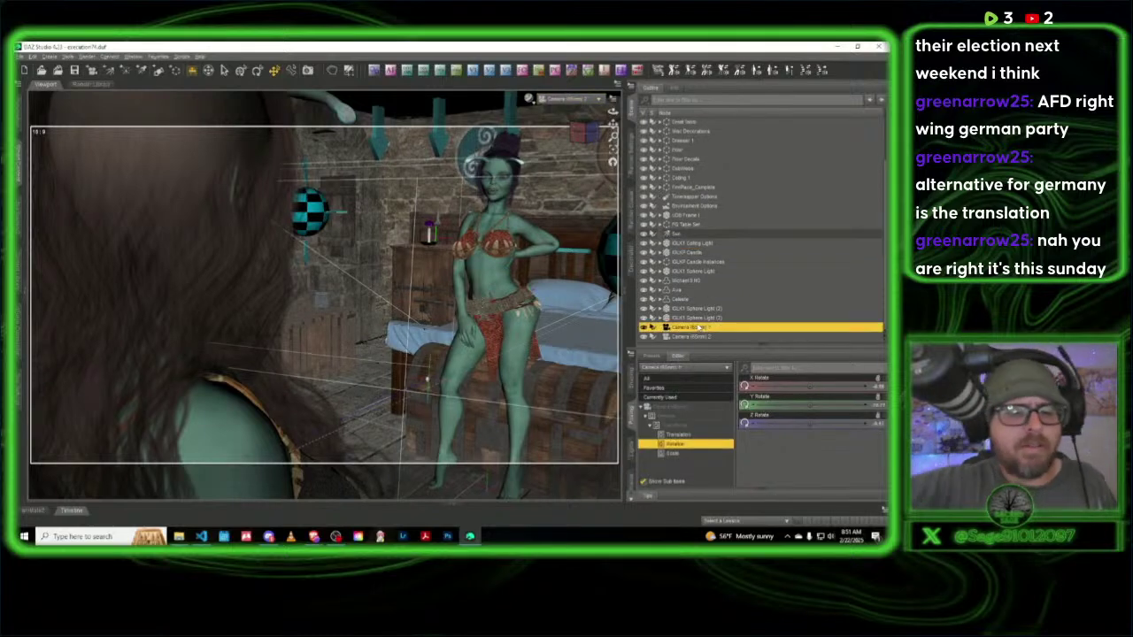
pyautogui.press('Delete')
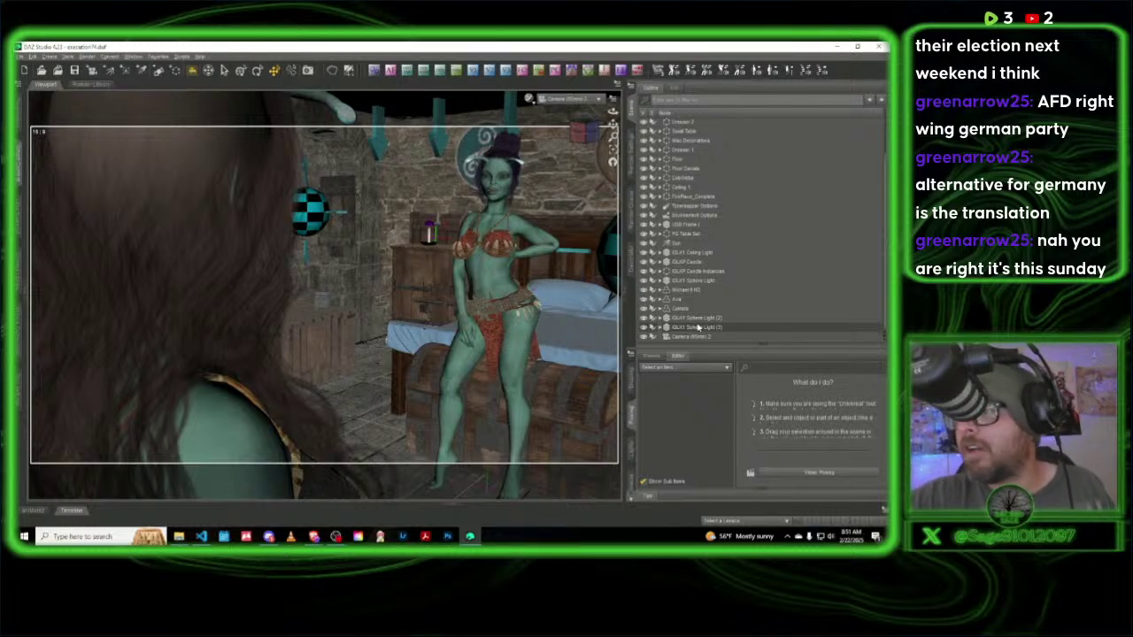
# Step: Switch to Perspective View and frame a close-up of the standing figure's face
pyautogui.click(574, 102)
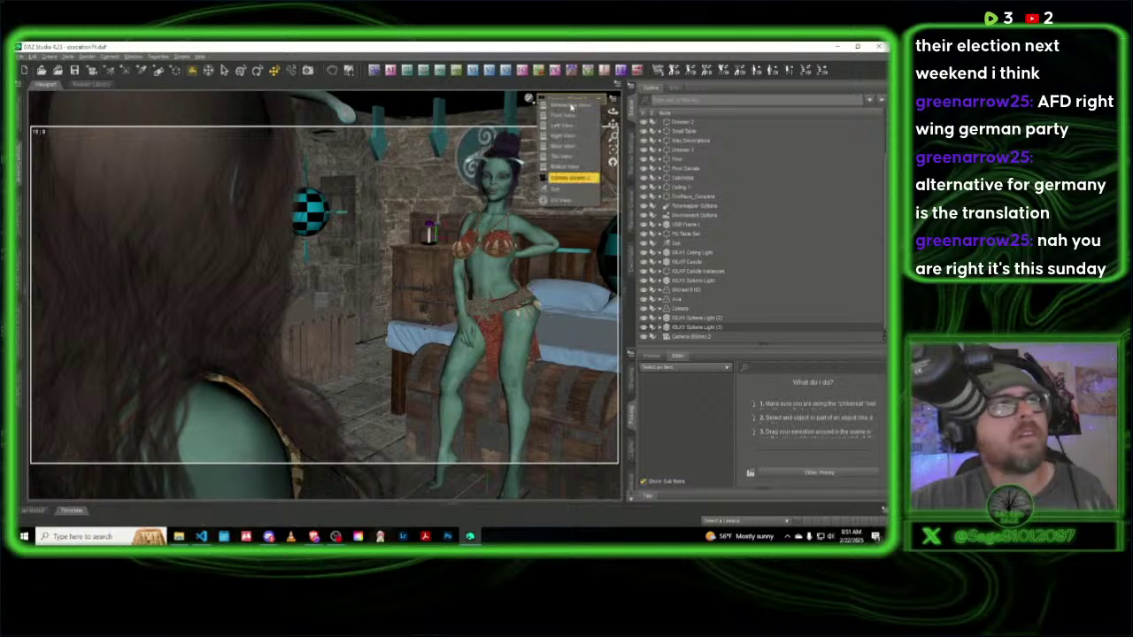
pyautogui.click(571, 112)
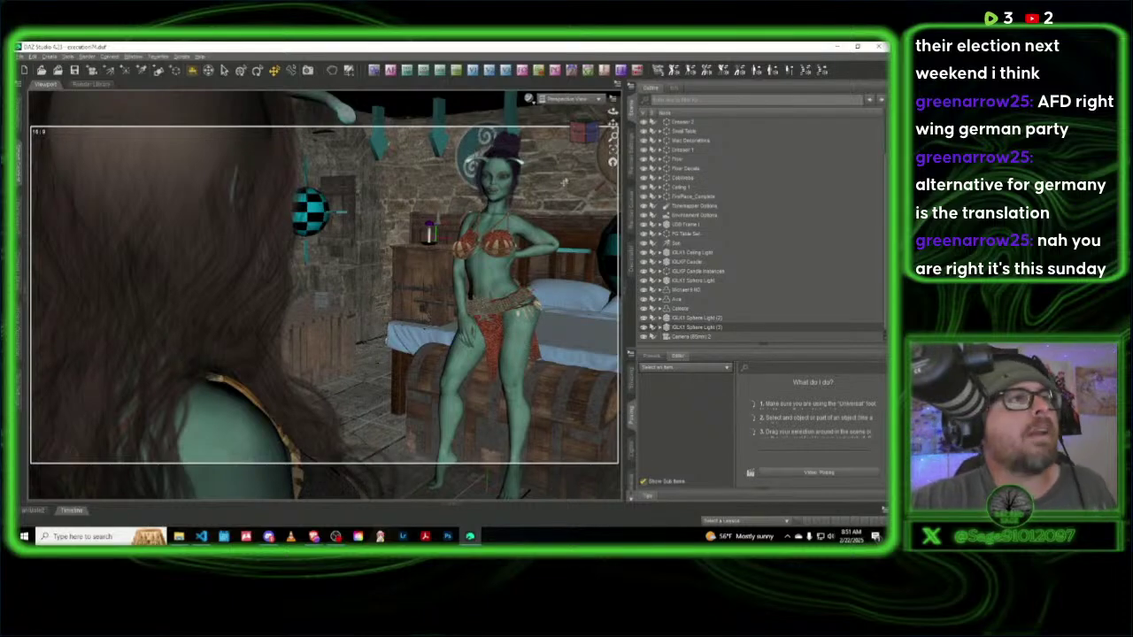
pyautogui.keyDown('alt'); pyautogui.moveTo(565, 182); pyautogui.dragTo(563, 182); pyautogui.keyUp('alt')
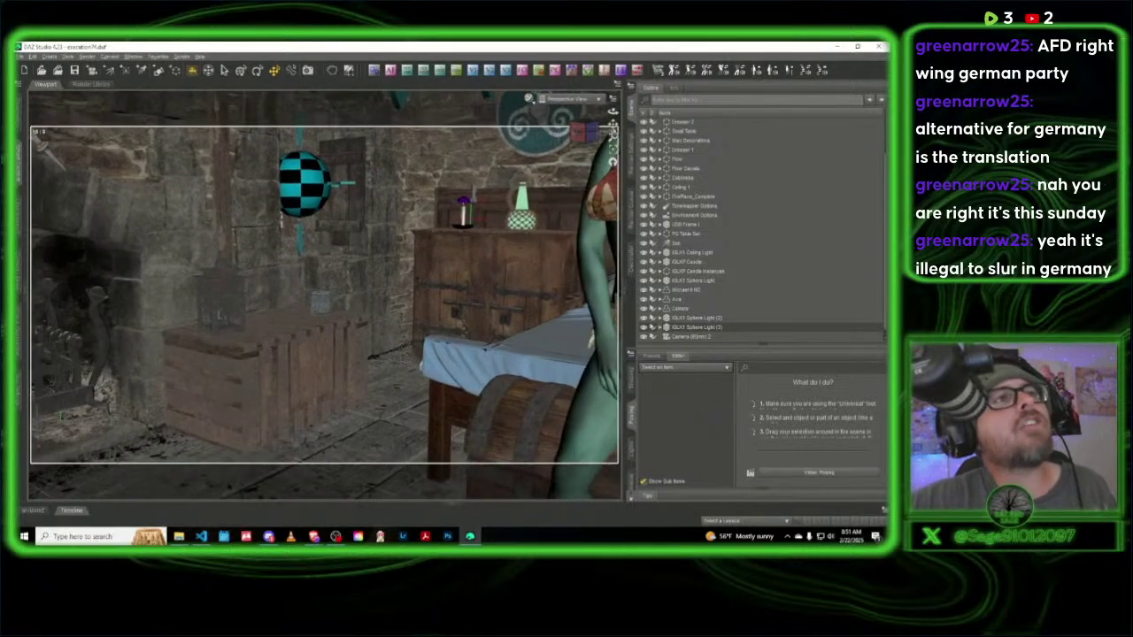
pyautogui.moveTo(613, 131); pyautogui.dragTo(212, 260)
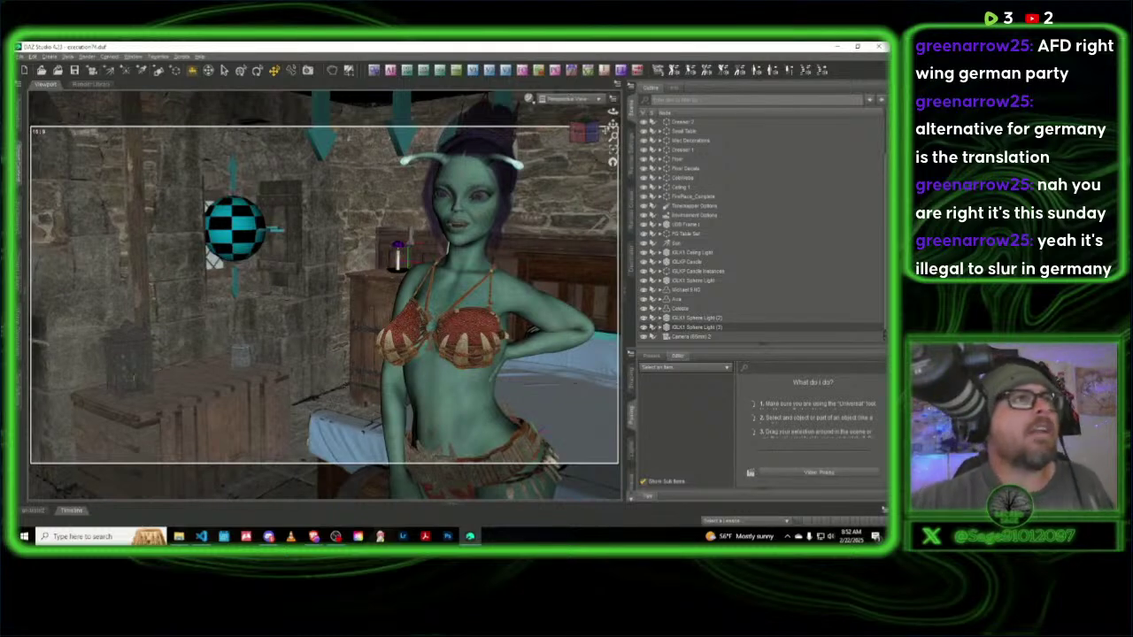
pyautogui.moveTo(586, 135); pyautogui.dragTo(585, 135)
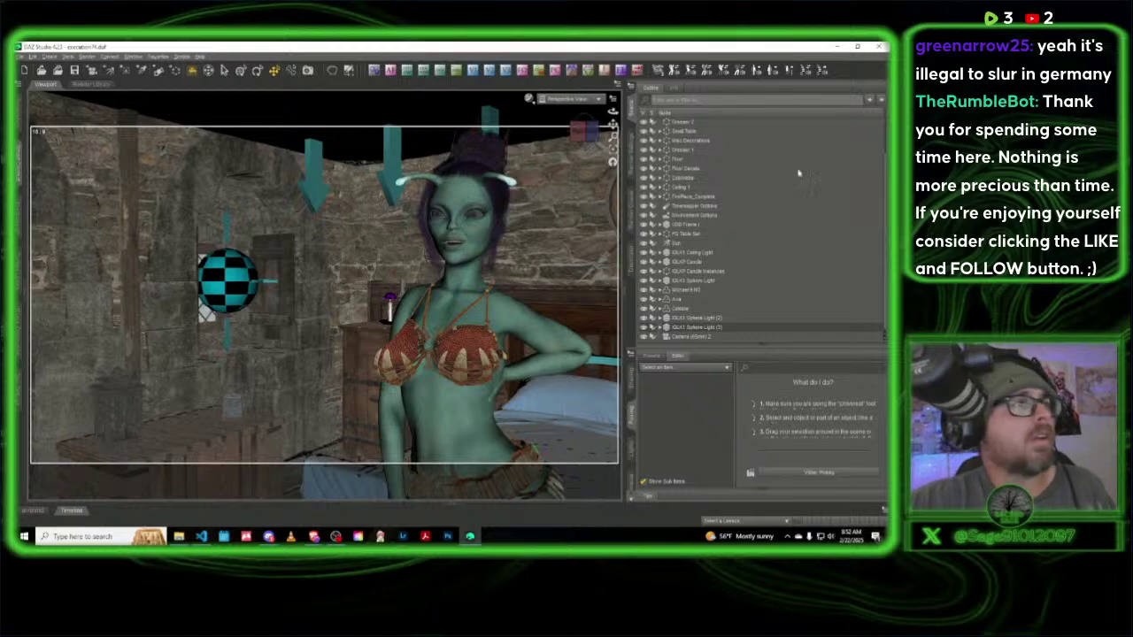
pyautogui.scroll(4, 538, 182)
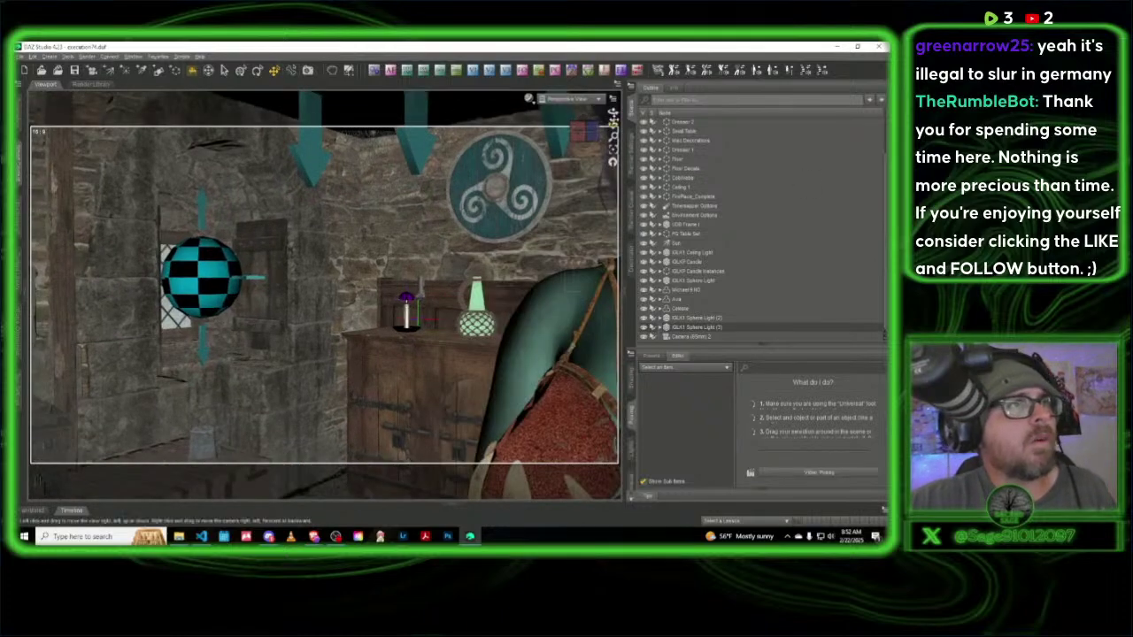
pyautogui.moveTo(614, 121); pyautogui.dragTo(487, 308)
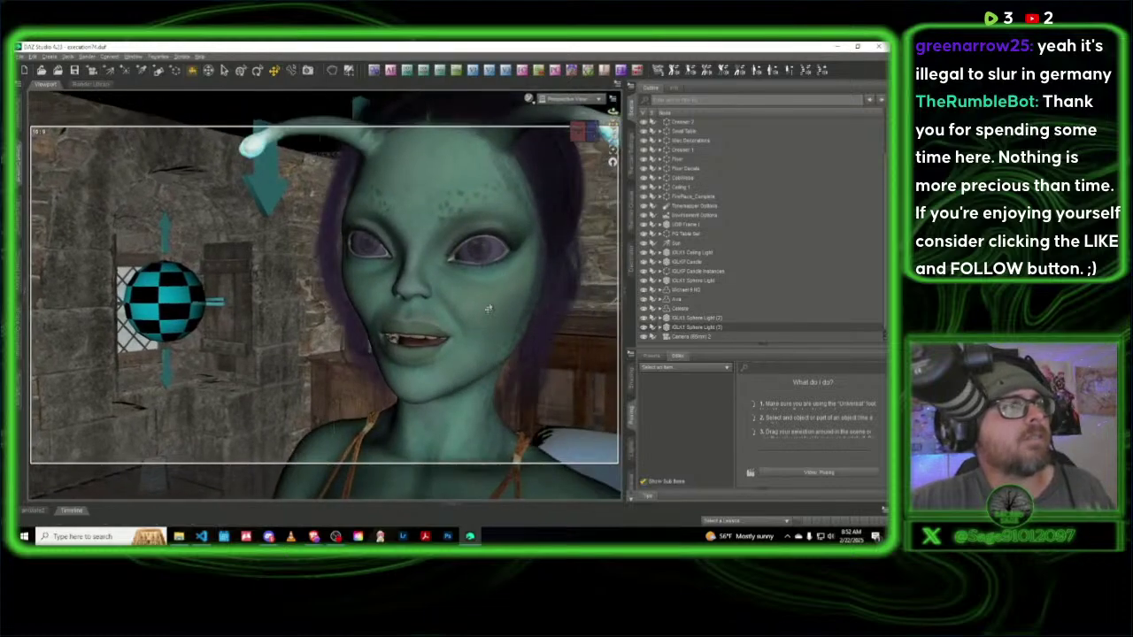
# Step: Remove the Sarcastic expression from the standing figure and fully close her jaw using the currently used parameters
pyautogui.click(465, 299)
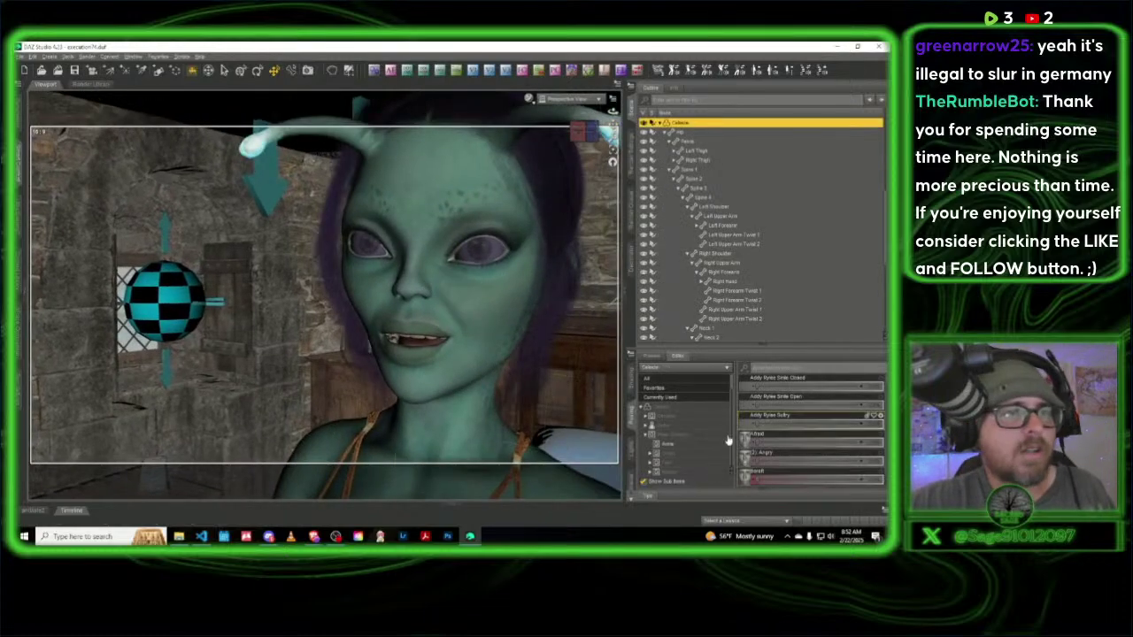
pyautogui.click(670, 399)
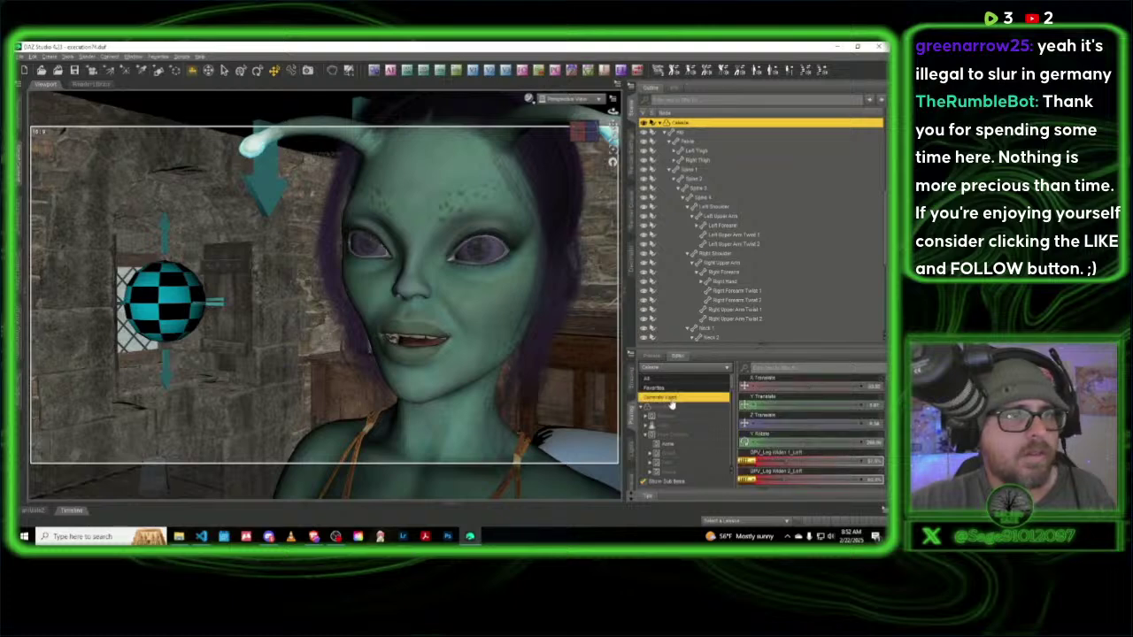
pyautogui.scroll(-5, 781, 426)
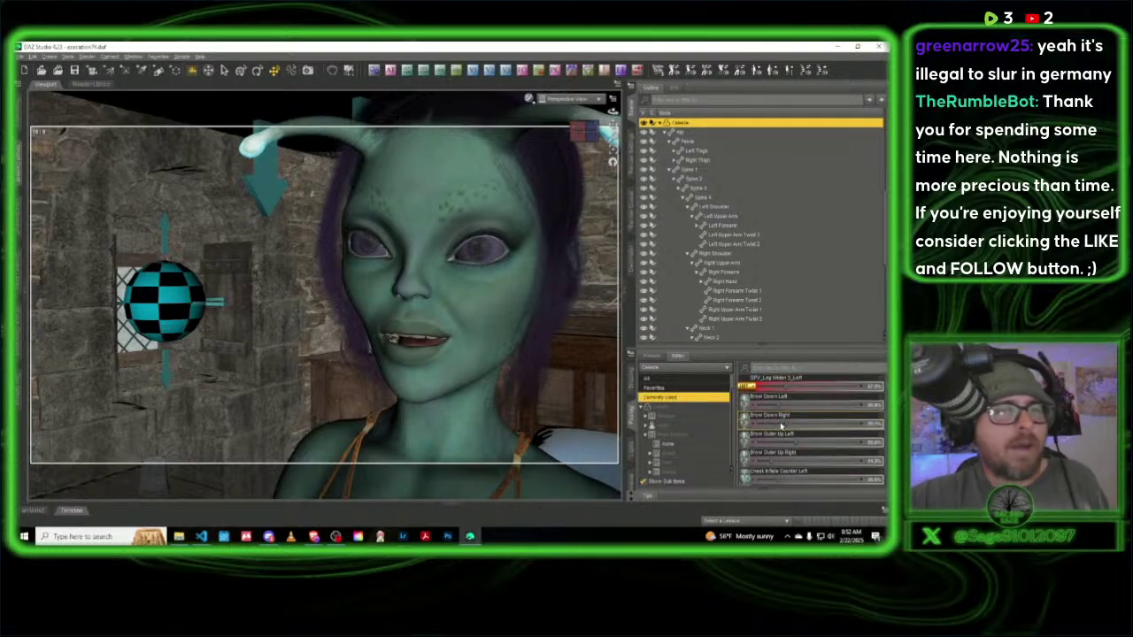
pyautogui.scroll(-5, 786, 427)
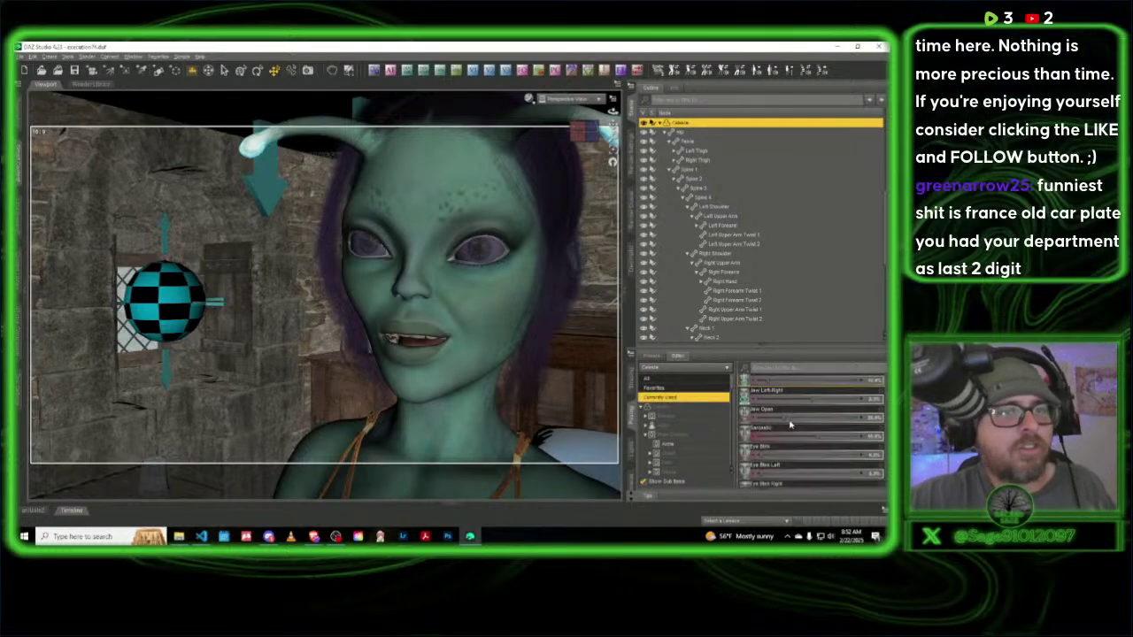
pyautogui.scroll(-1, 790, 426)
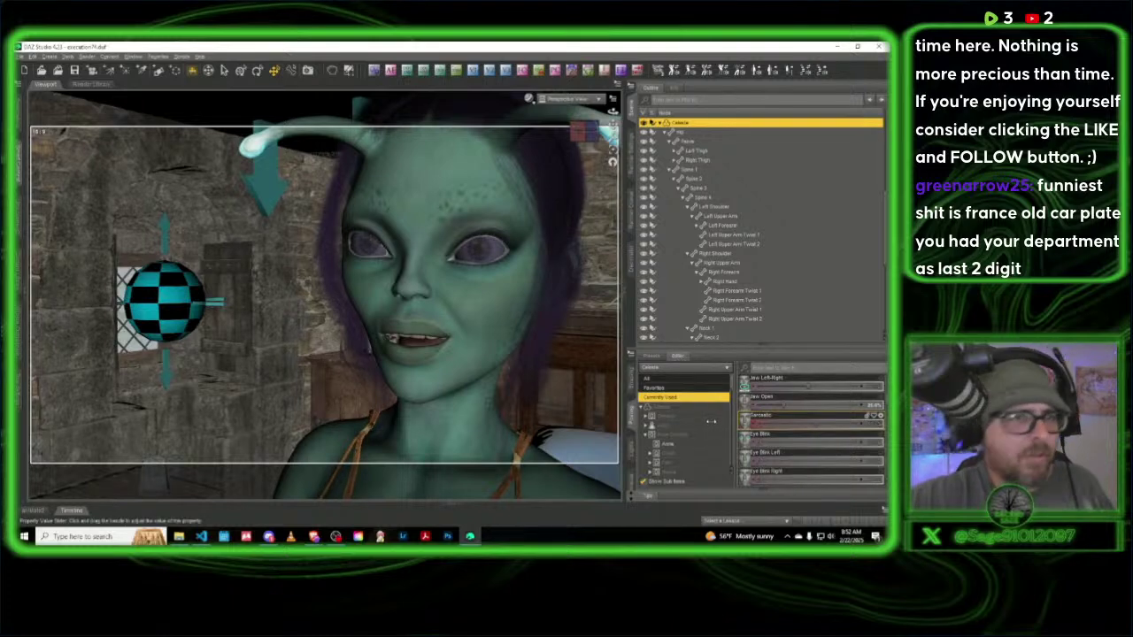
pyautogui.moveTo(711, 421); pyautogui.dragTo(712, 423)
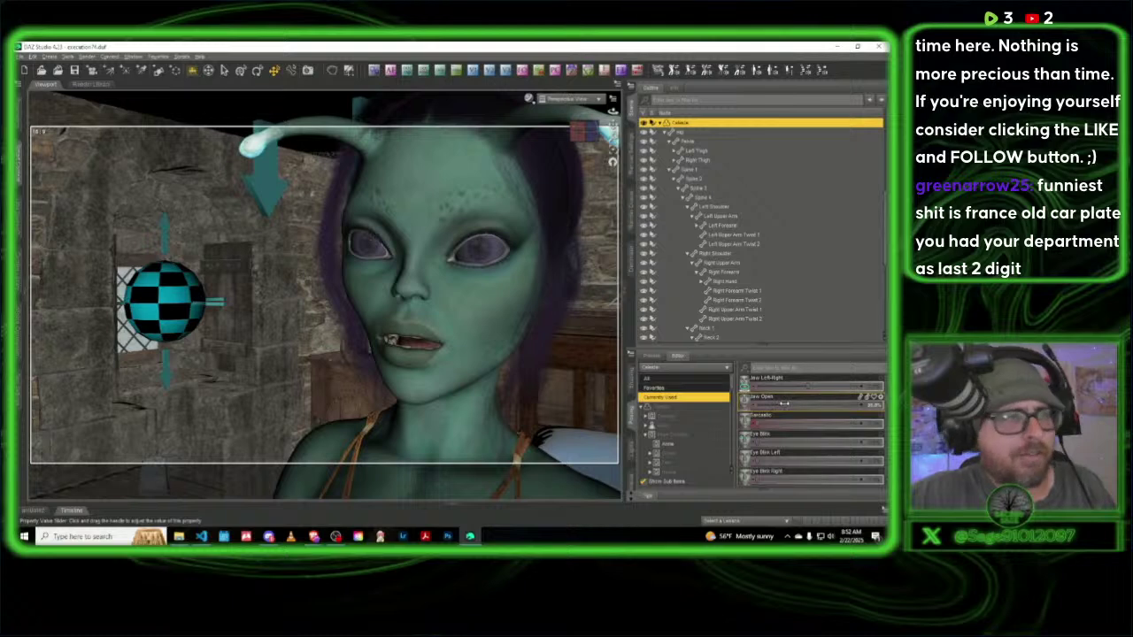
pyautogui.moveTo(783, 403); pyautogui.dragTo(767, 405)
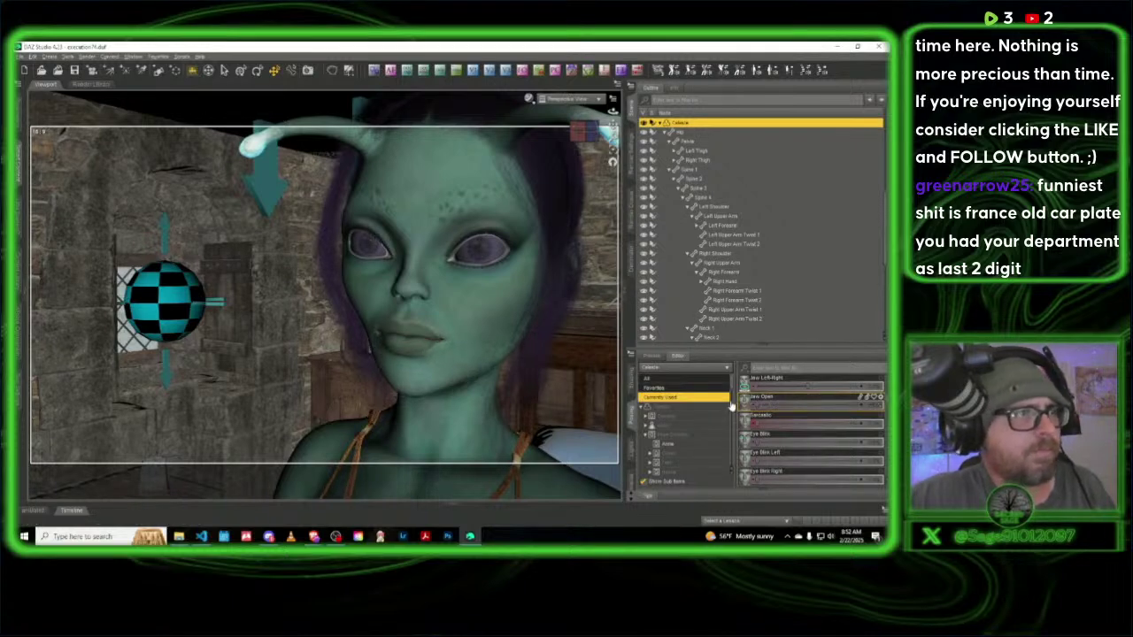
# Step: Try the Superiority and Talking Happy expressions from the JW Fortitude set on the standing figure's face
pyautogui.scroll(-5, 699, 424)
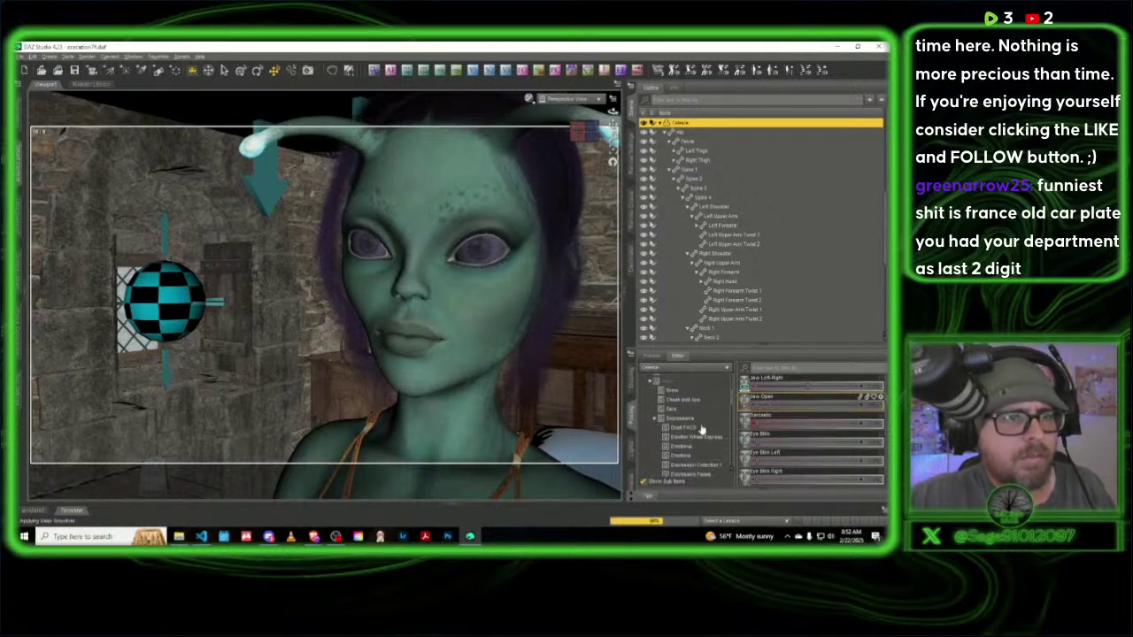
pyautogui.scroll(-4, 702, 429)
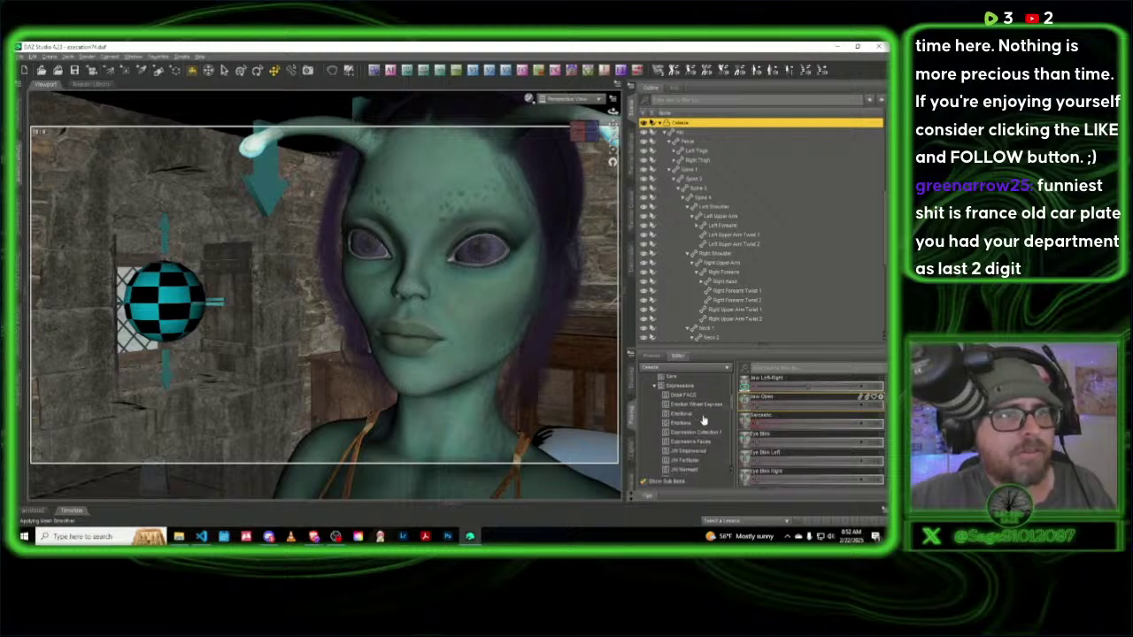
pyautogui.scroll(-3, 705, 421)
pyautogui.click(700, 434)
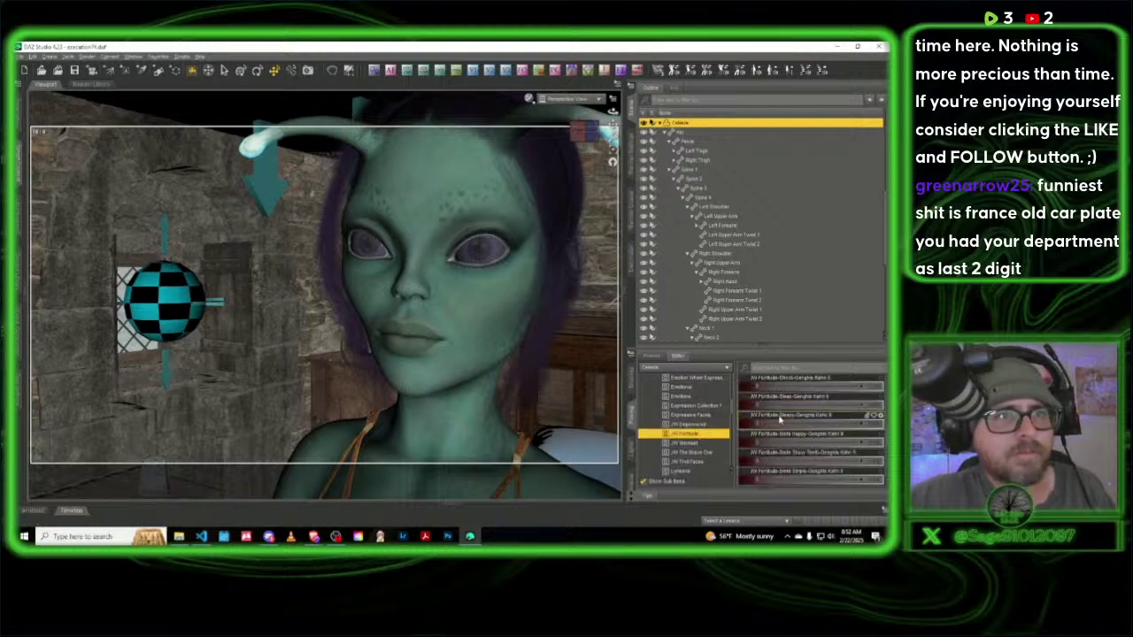
pyautogui.scroll(-3, 799, 421)
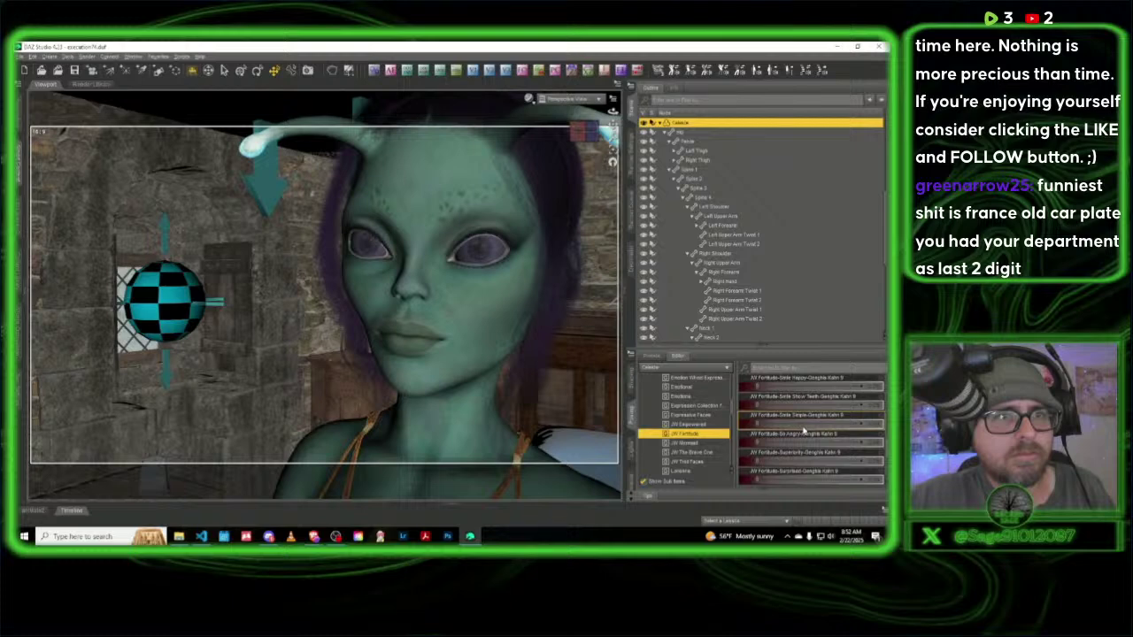
pyautogui.scroll(-3, 801, 432)
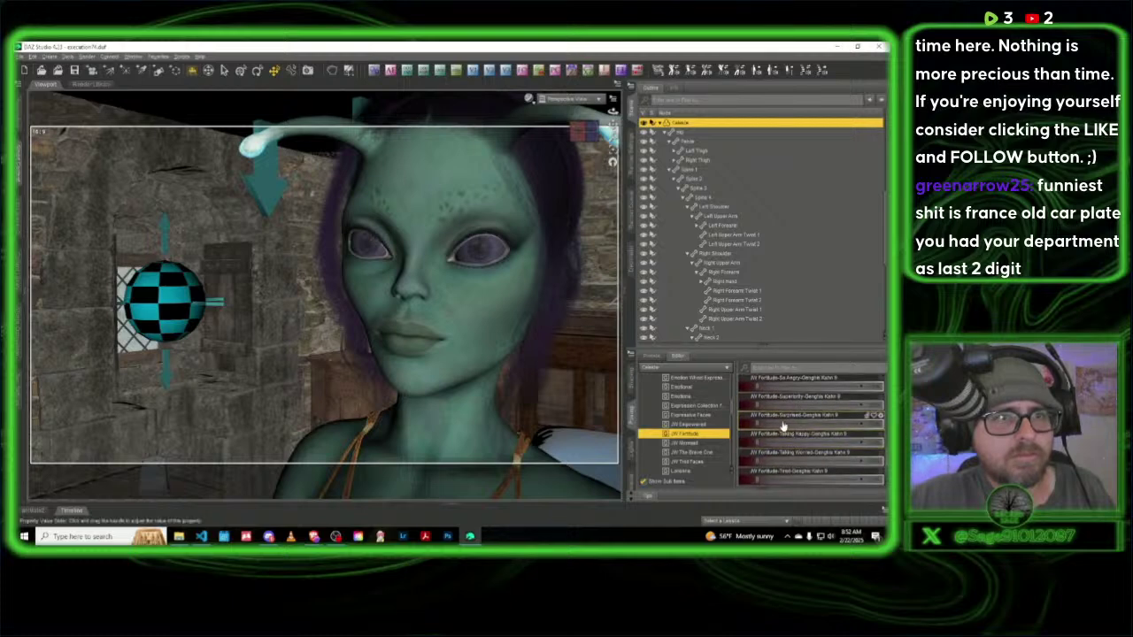
pyautogui.moveTo(757, 405)
pyautogui.mouseDown()
pyautogui.moveTo(787, 404)
pyautogui.moveTo(745, 405)
pyautogui.mouseUp()
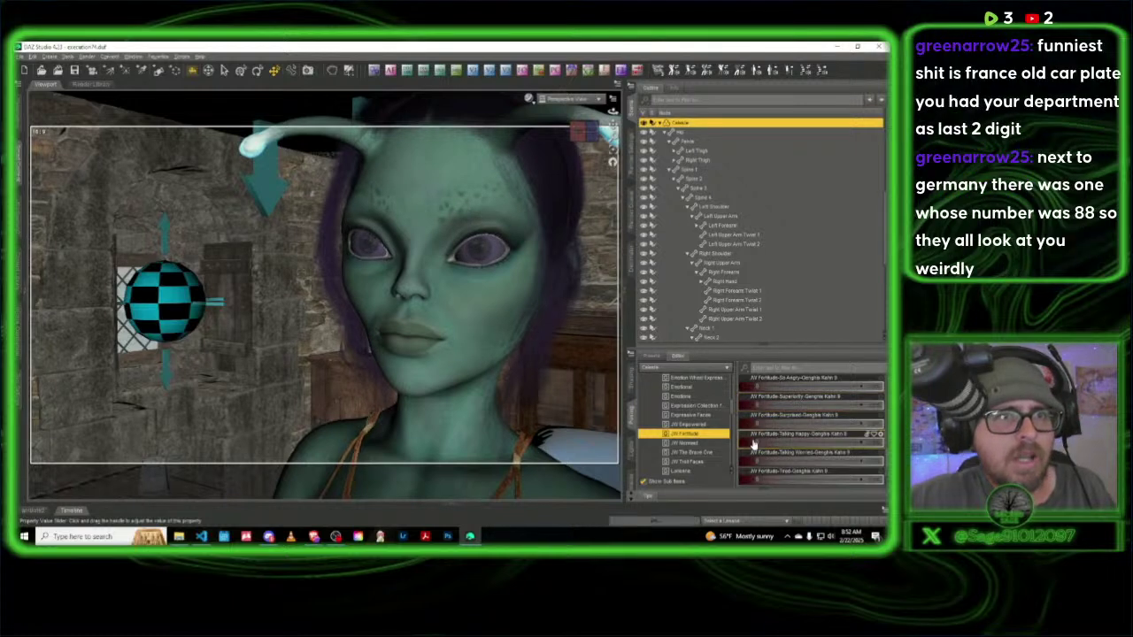
pyautogui.moveTo(753, 445)
pyautogui.mouseDown()
pyautogui.moveTo(788, 442)
pyautogui.moveTo(753, 442)
pyautogui.mouseUp()
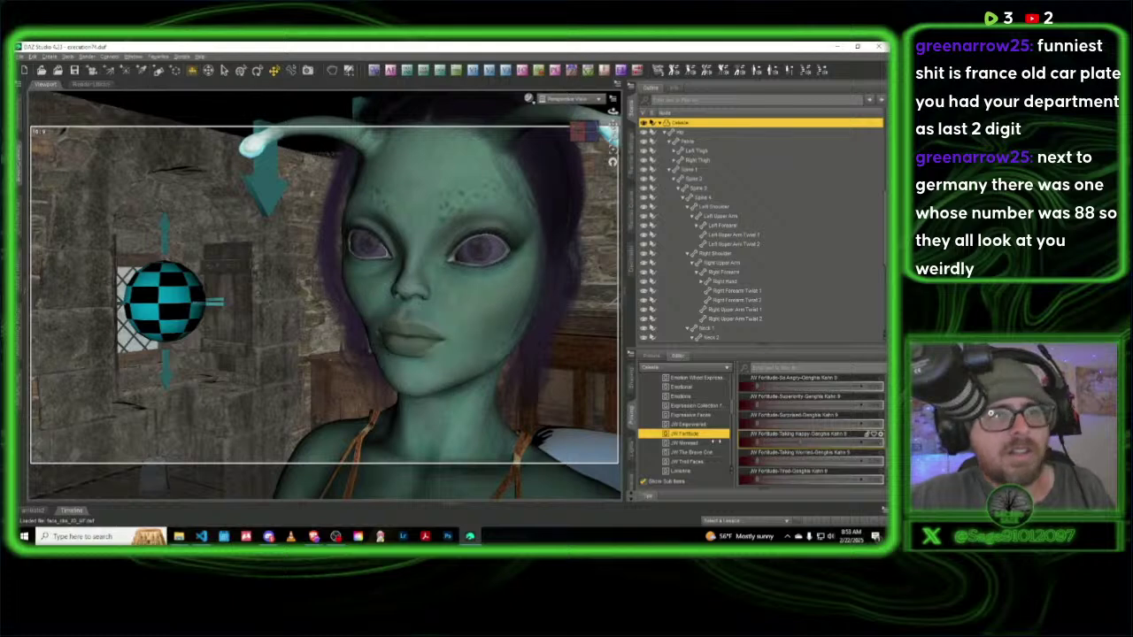
pyautogui.scroll(-2, 794, 466)
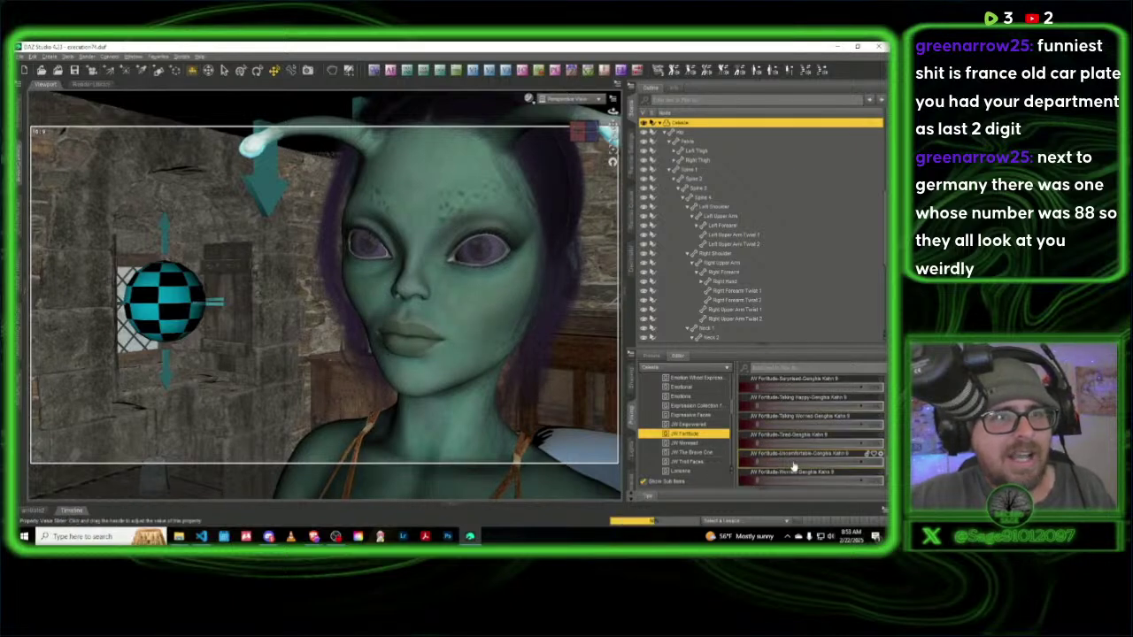
# Step: Partially apply the JW Mermaid Sweet expression to the standing figure and open her jaw slightly
pyautogui.click(706, 443)
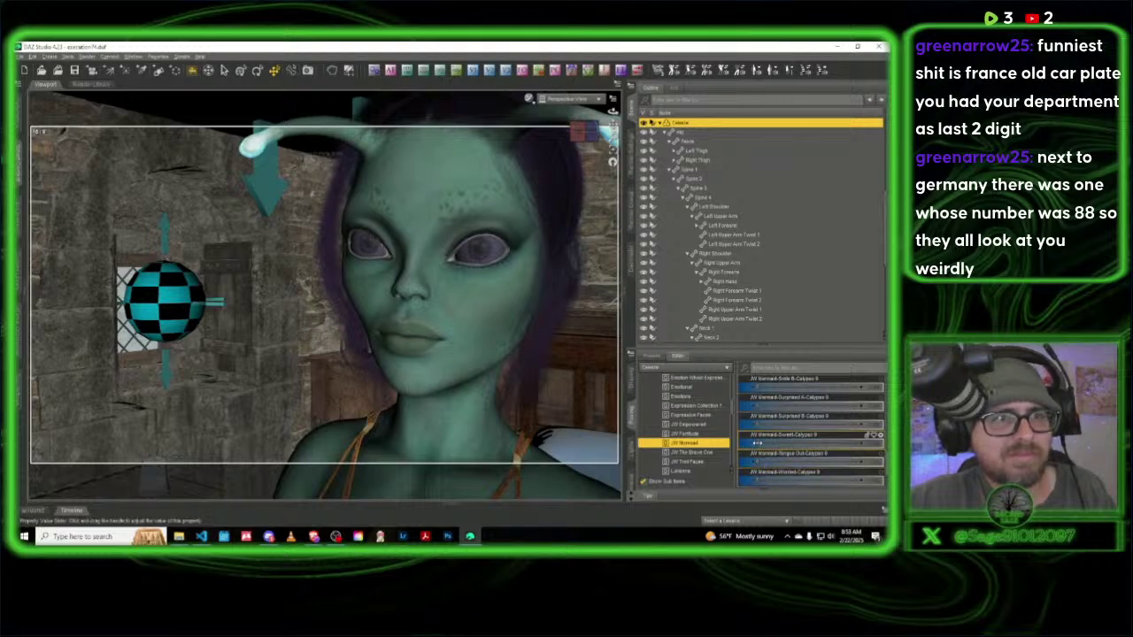
pyautogui.moveTo(759, 443); pyautogui.dragTo(803, 443)
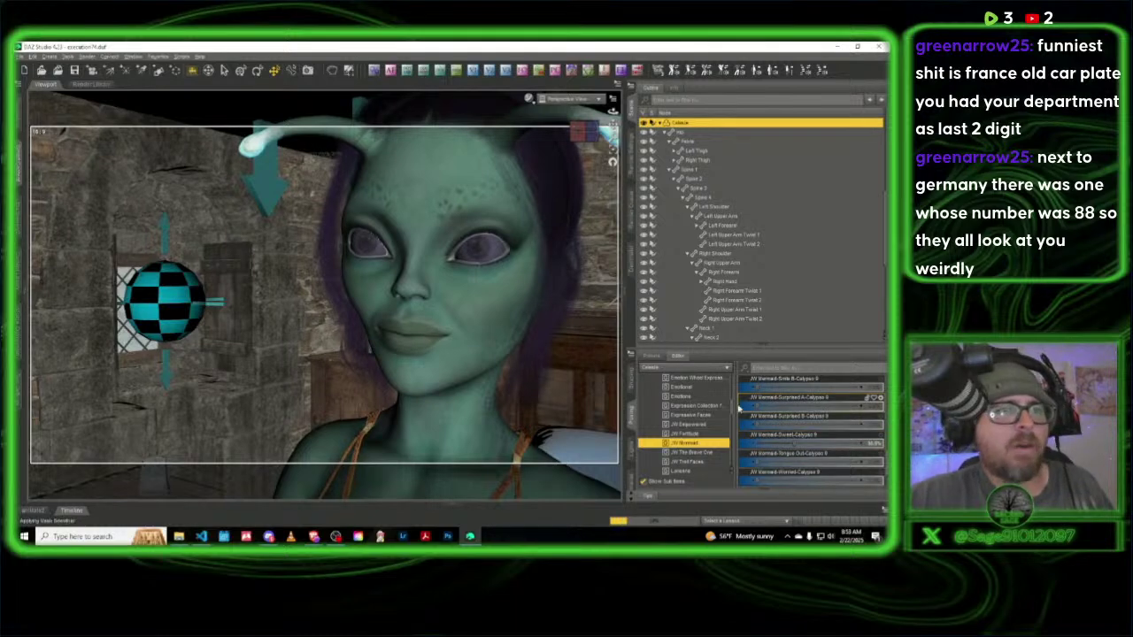
pyautogui.scroll(4, 703, 427)
pyautogui.scroll(1, 703, 427)
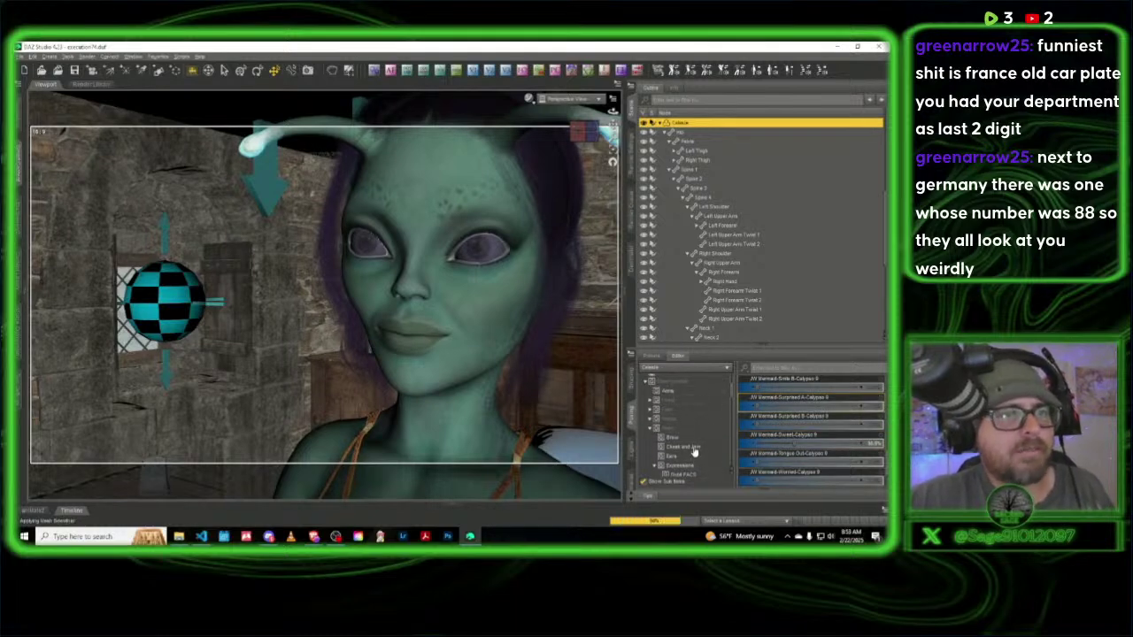
pyautogui.click(693, 447)
pyautogui.moveTo(763, 456); pyautogui.dragTo(773, 462)
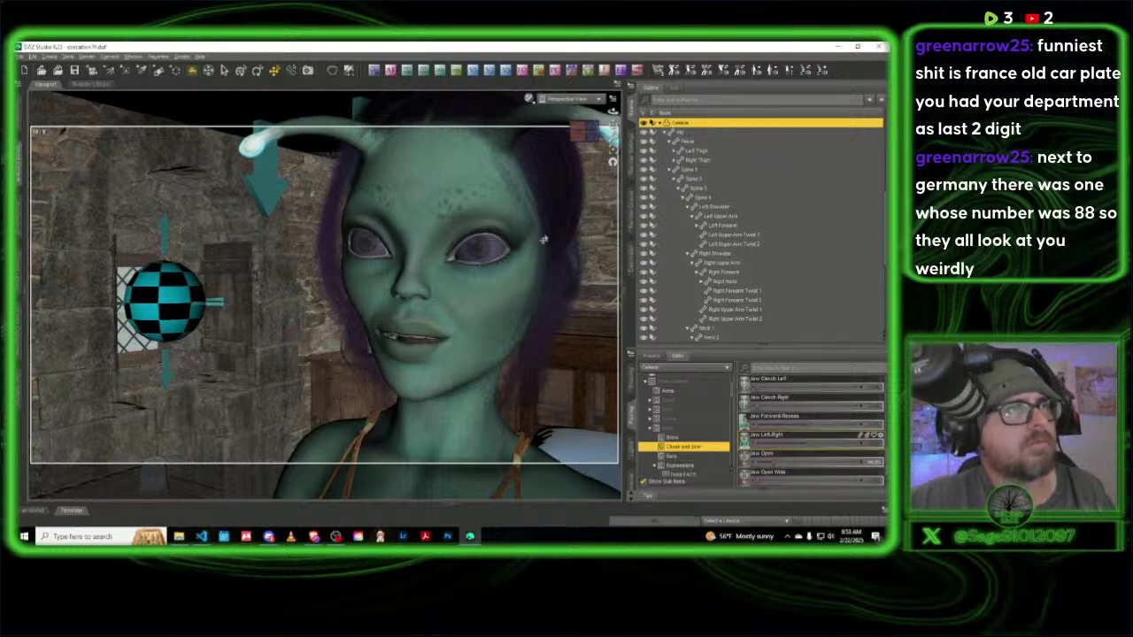
# Step: Switch to the over-the-shoulder scene camera and auto-focus it on the standing figure by the bed
pyautogui.click(566, 99)
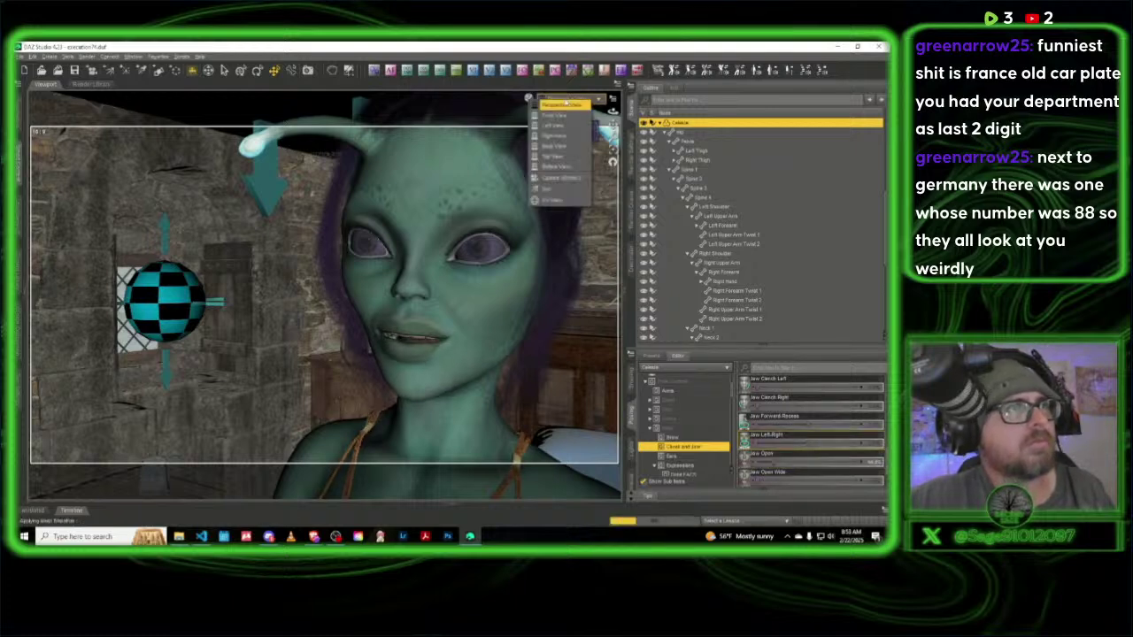
pyautogui.click(572, 175)
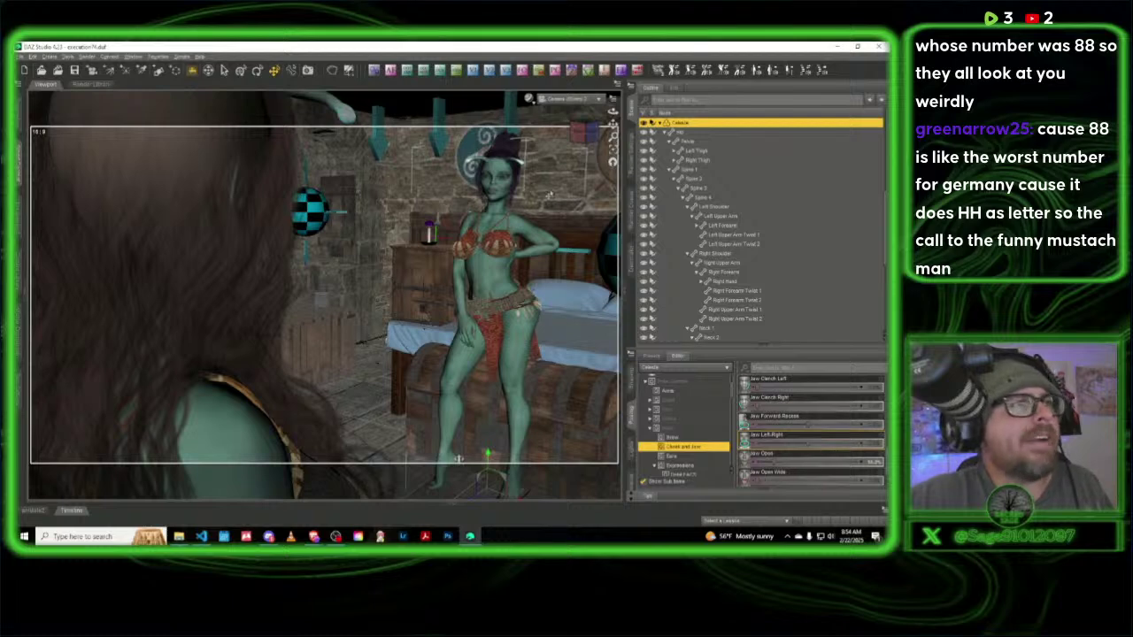
pyautogui.click(666, 132)
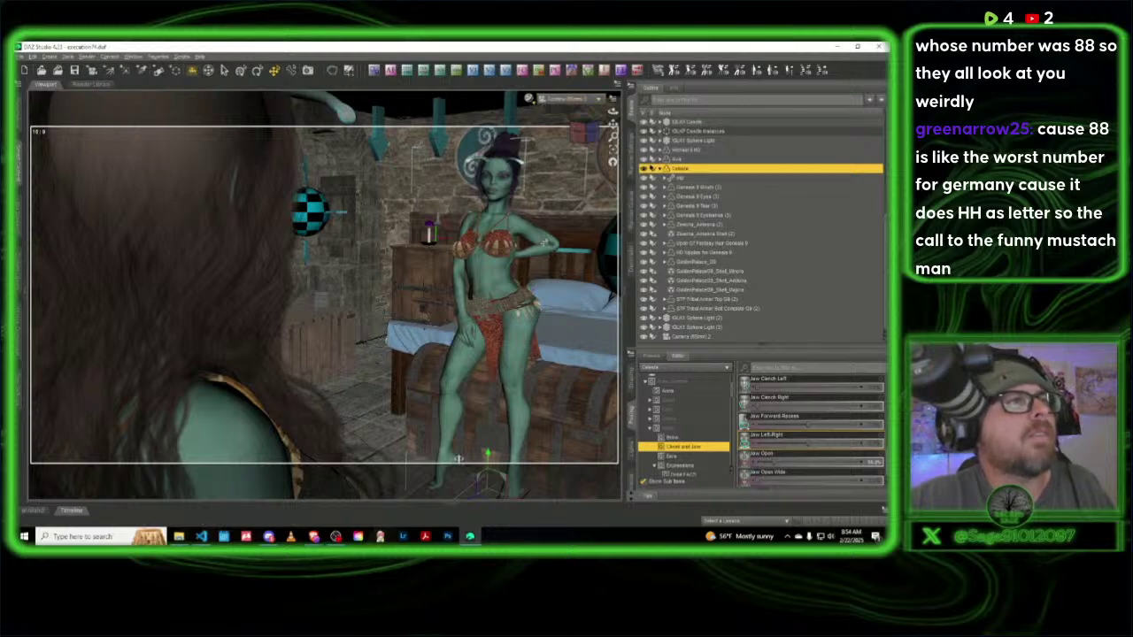
pyautogui.click(542, 239)
pyautogui.click(391, 71)
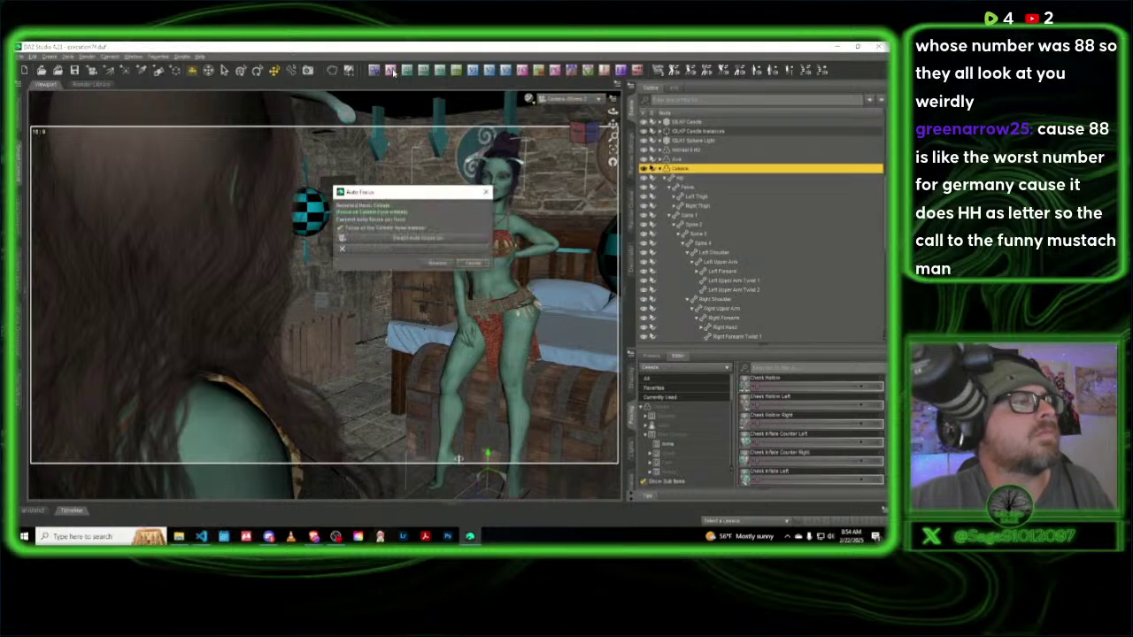
pyautogui.click(427, 240)
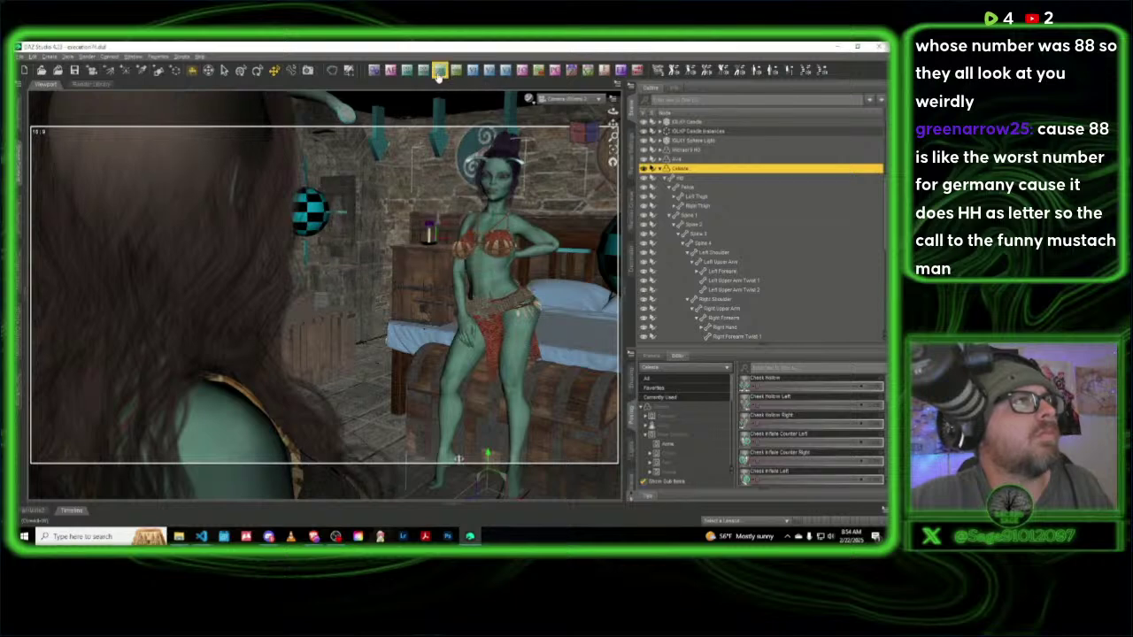
# Step: Preview the refocused camera shot in NVIDIA Iray, and return the viewport to Texture Shaded
pyautogui.click(531, 99)
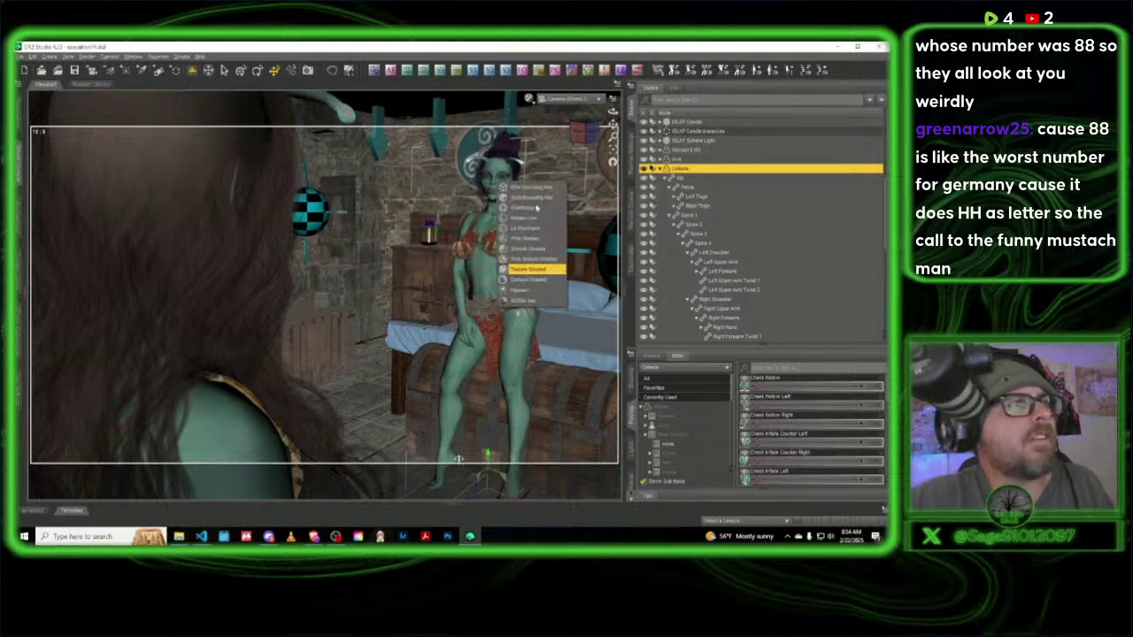
pyautogui.click(548, 304)
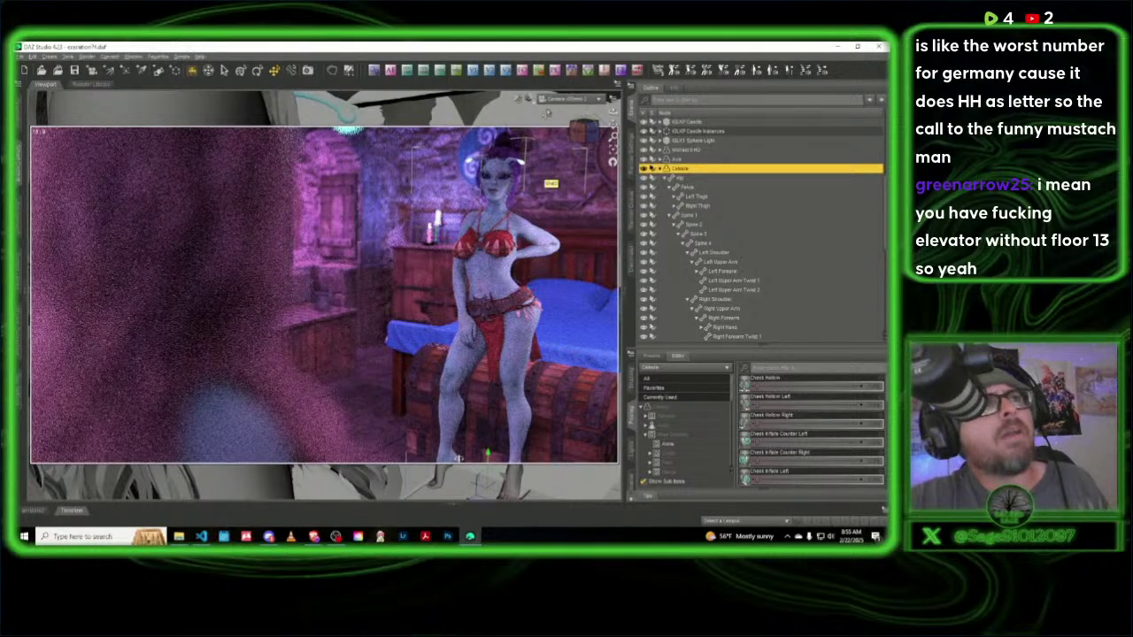
pyautogui.click(532, 102)
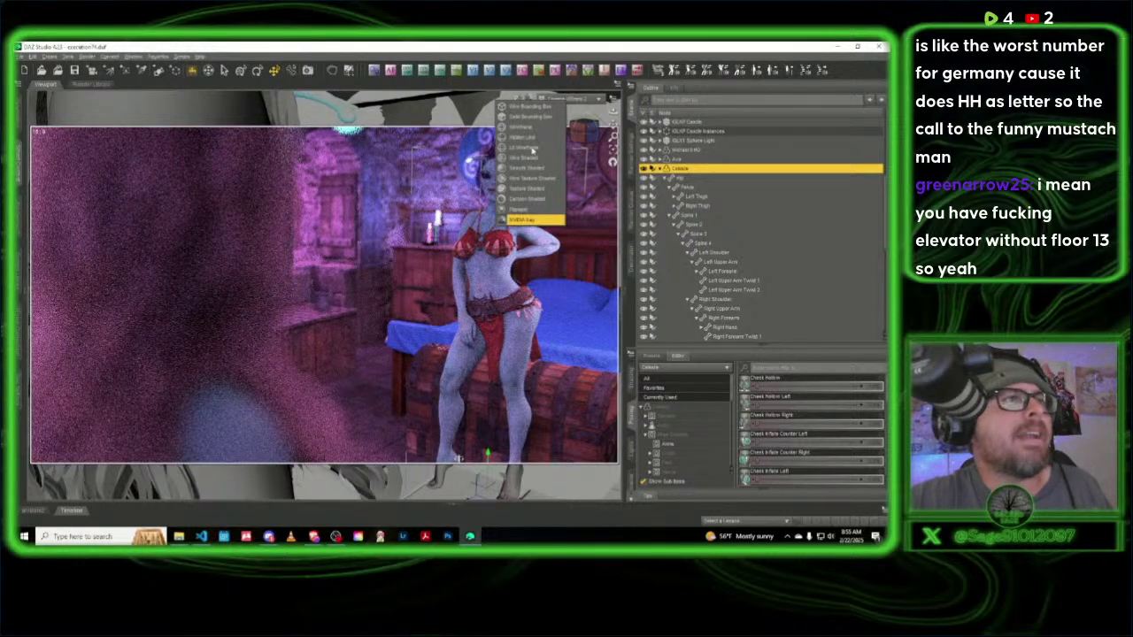
pyautogui.click(531, 190)
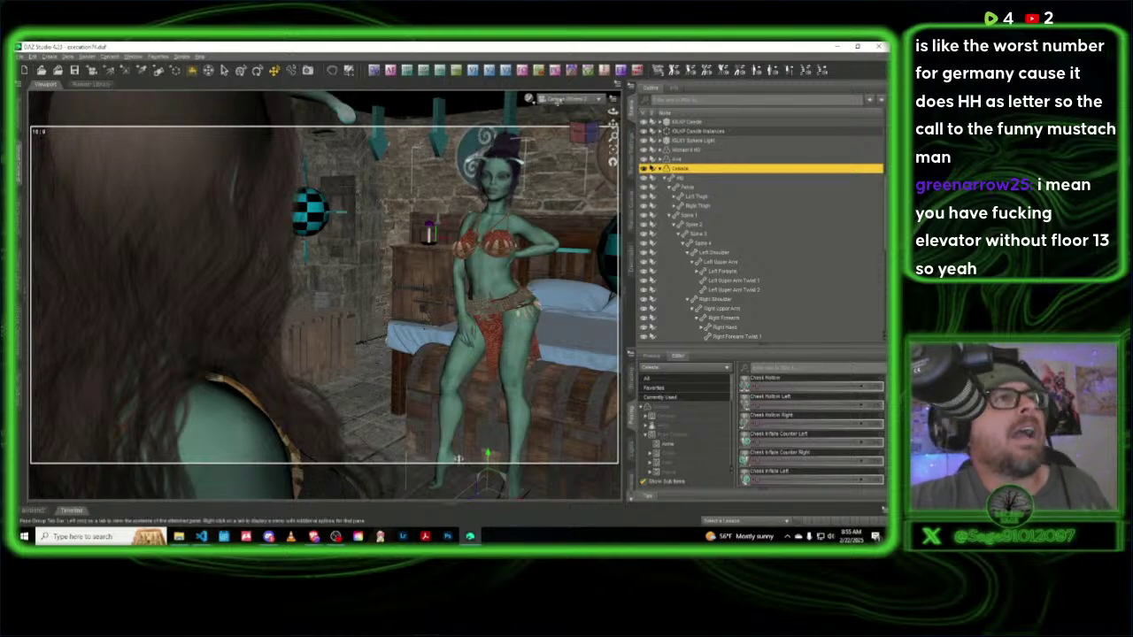
# Step: In Perspective View, select the sphere light beside the standing figure and raise it above her head height
pyautogui.click(571, 99)
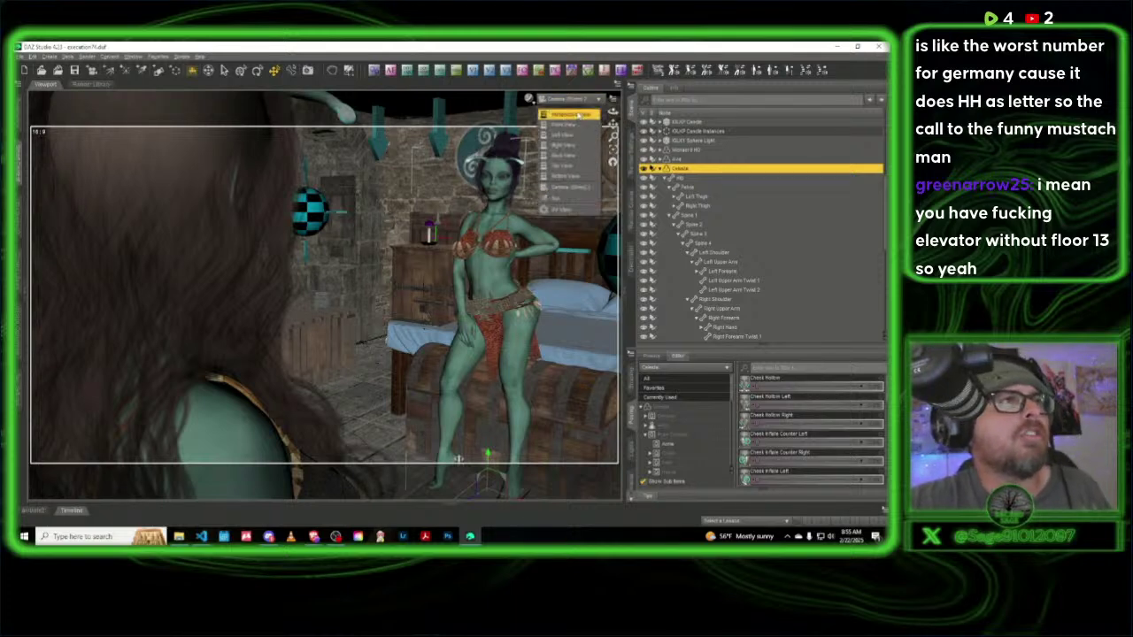
pyautogui.click(574, 113)
pyautogui.click(584, 134)
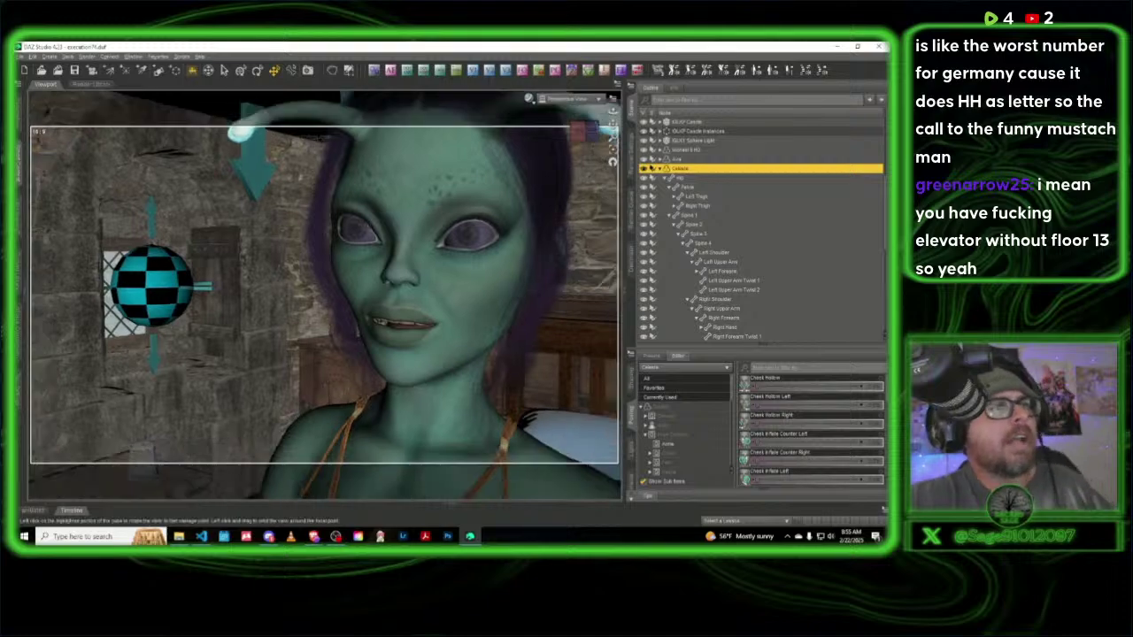
pyautogui.click(584, 135)
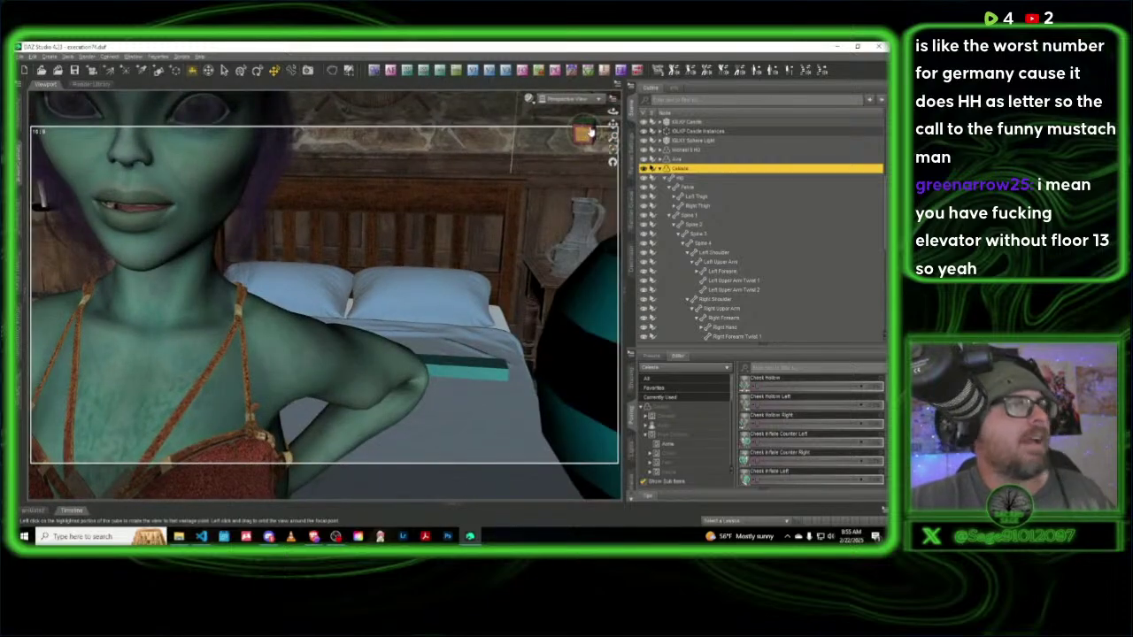
pyautogui.moveTo(585, 135); pyautogui.dragTo(587, 141)
pyautogui.scroll(-3, 571, 168)
pyautogui.click(406, 290)
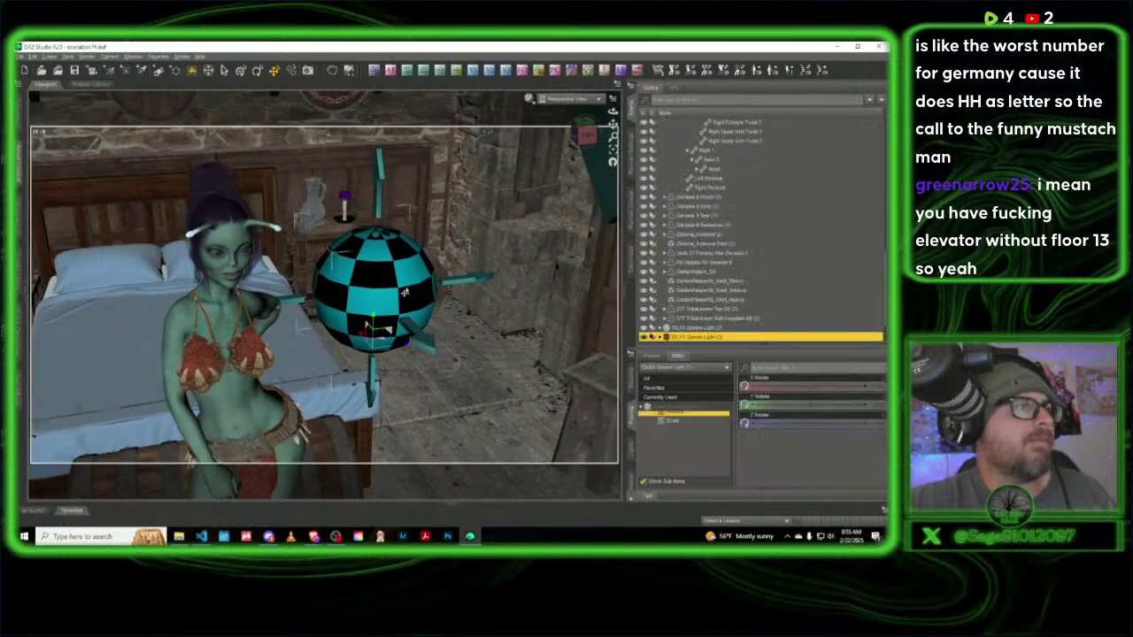
pyautogui.moveTo(371, 318); pyautogui.dragTo(387, 274)
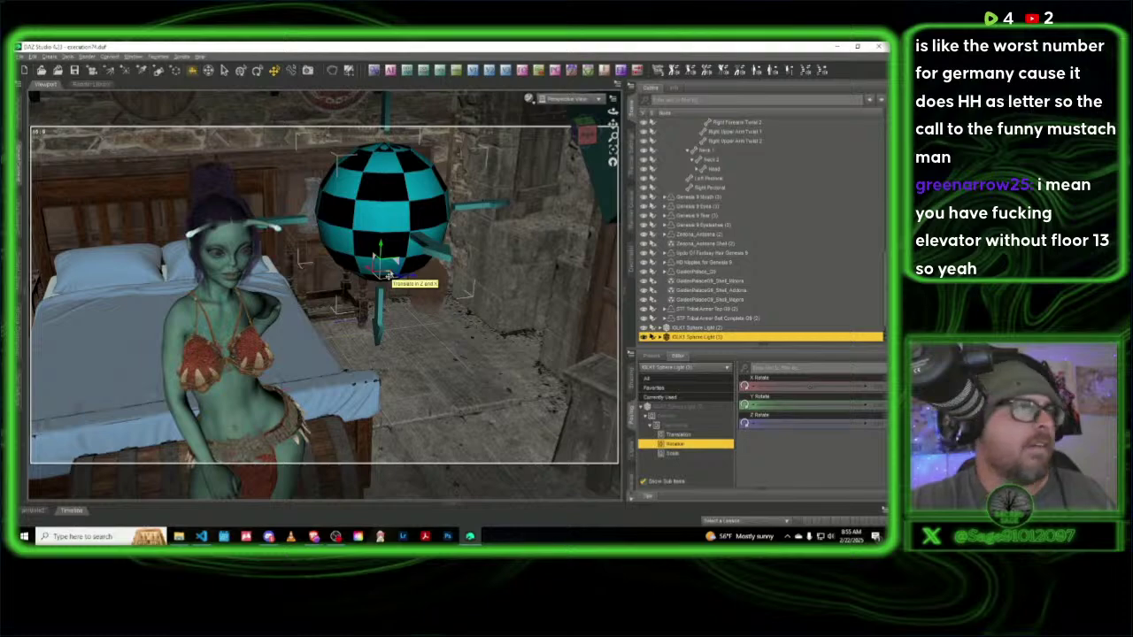
# Step: Move the raised sphere light closer to the standing figure, in front of the bed's pillows
pyautogui.moveTo(586, 137)
pyautogui.mouseDown()
pyautogui.moveTo(620, 136)
pyautogui.moveTo(586, 136)
pyautogui.mouseUp()
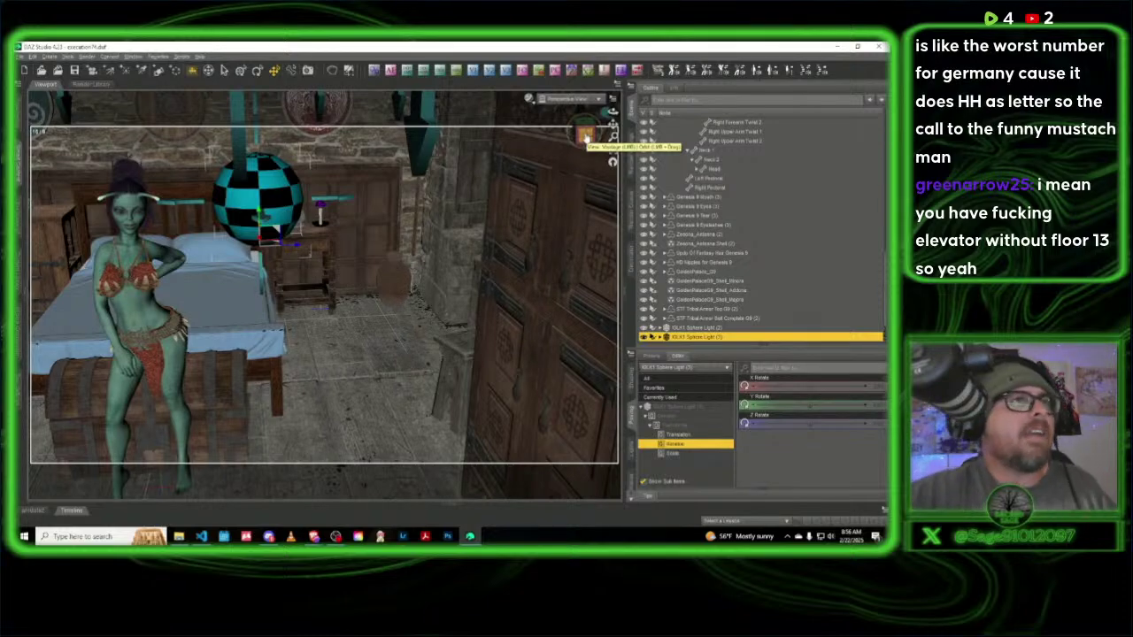
pyautogui.moveTo(587, 138); pyautogui.dragTo(361, 242)
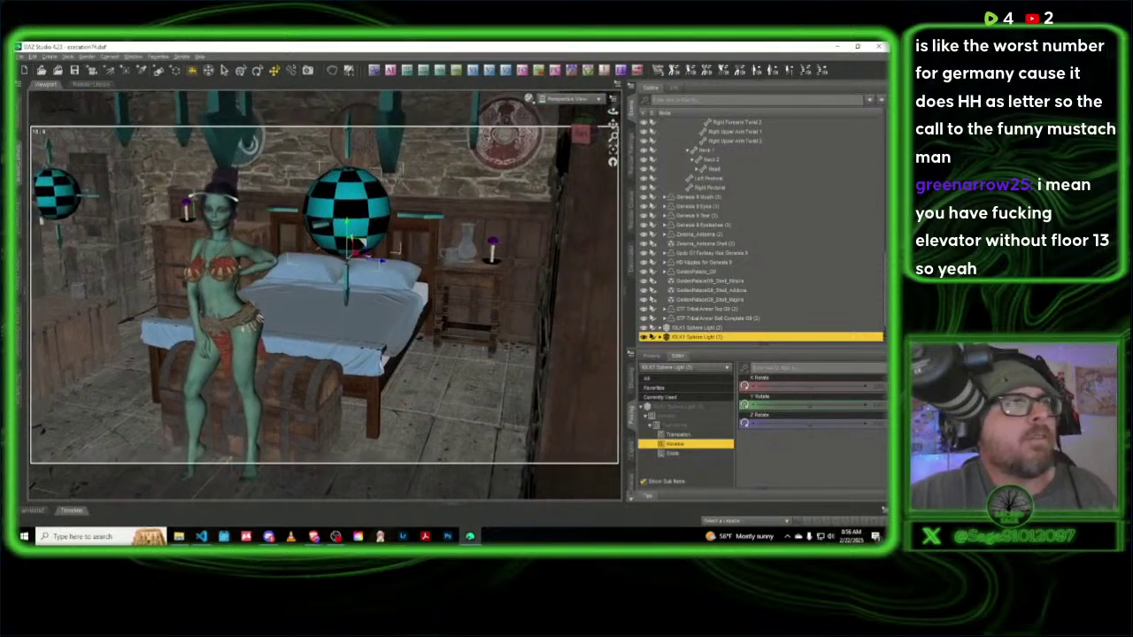
pyautogui.moveTo(586, 138); pyautogui.dragTo(584, 131)
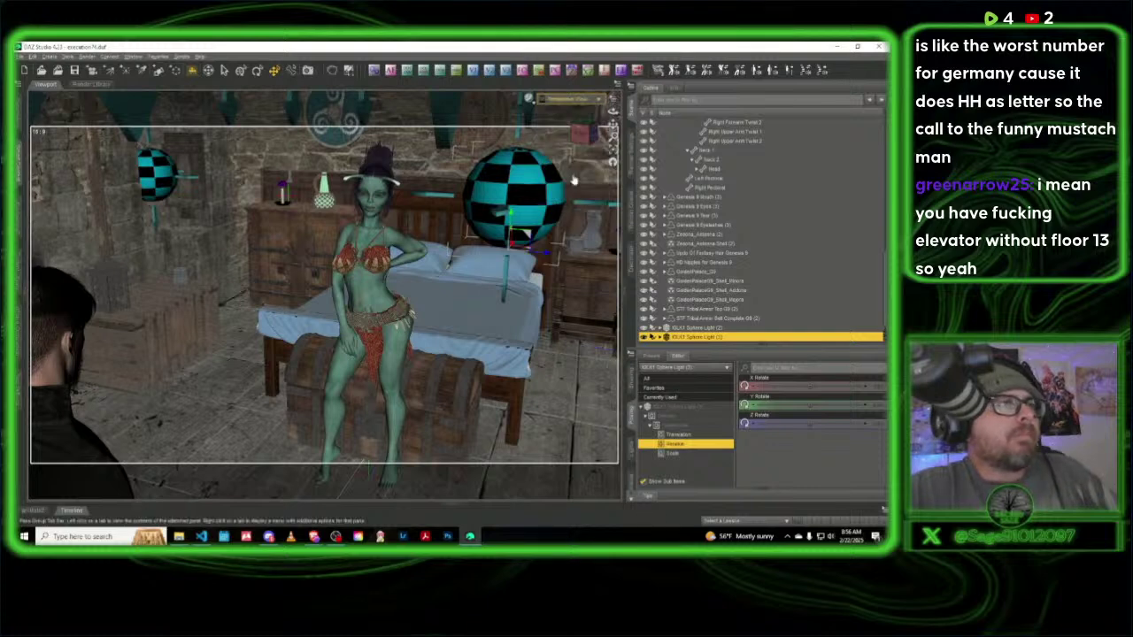
pyautogui.moveTo(526, 251); pyautogui.dragTo(500, 260)
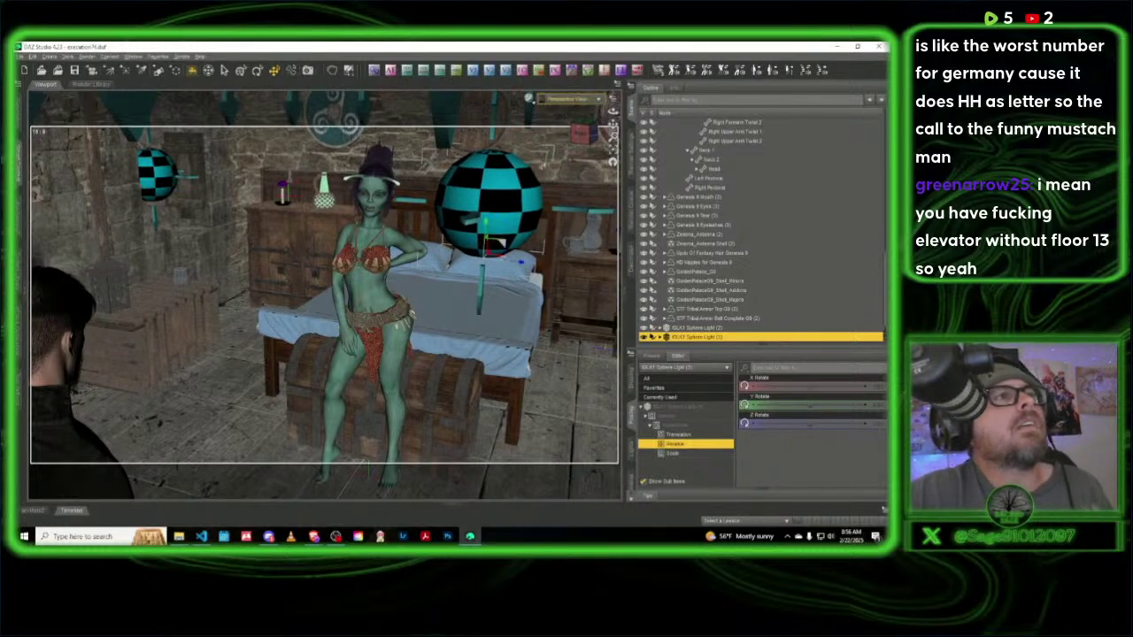
# Step: Check the moved bedside light through the scene camera in NVIDIA Iray, and return to Texture Shaded
pyautogui.click(566, 99)
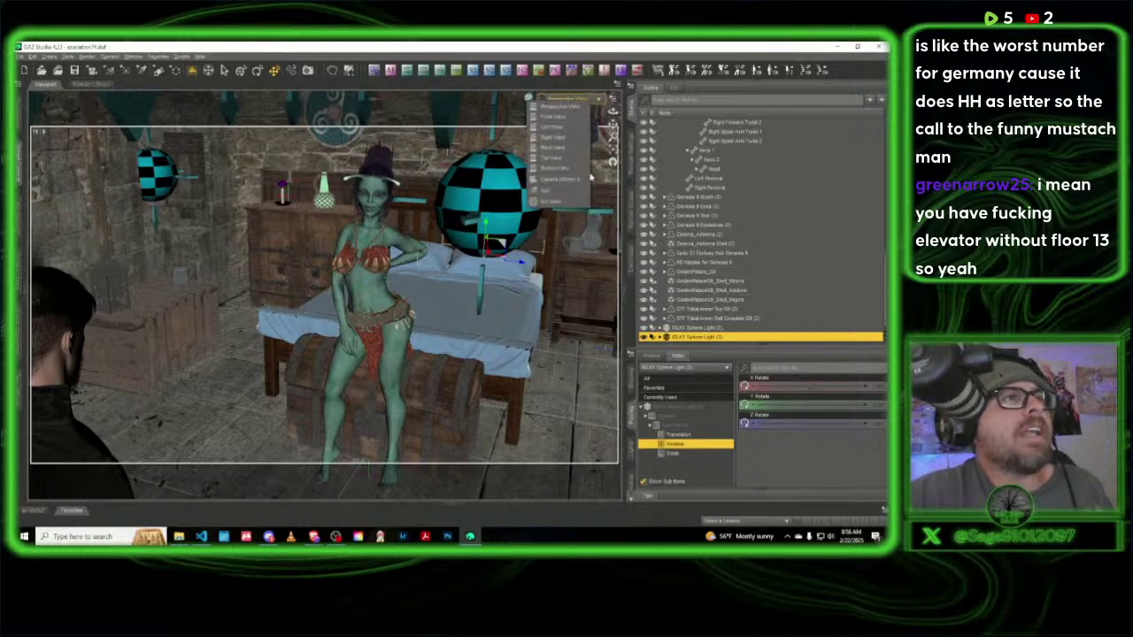
pyautogui.click(561, 179)
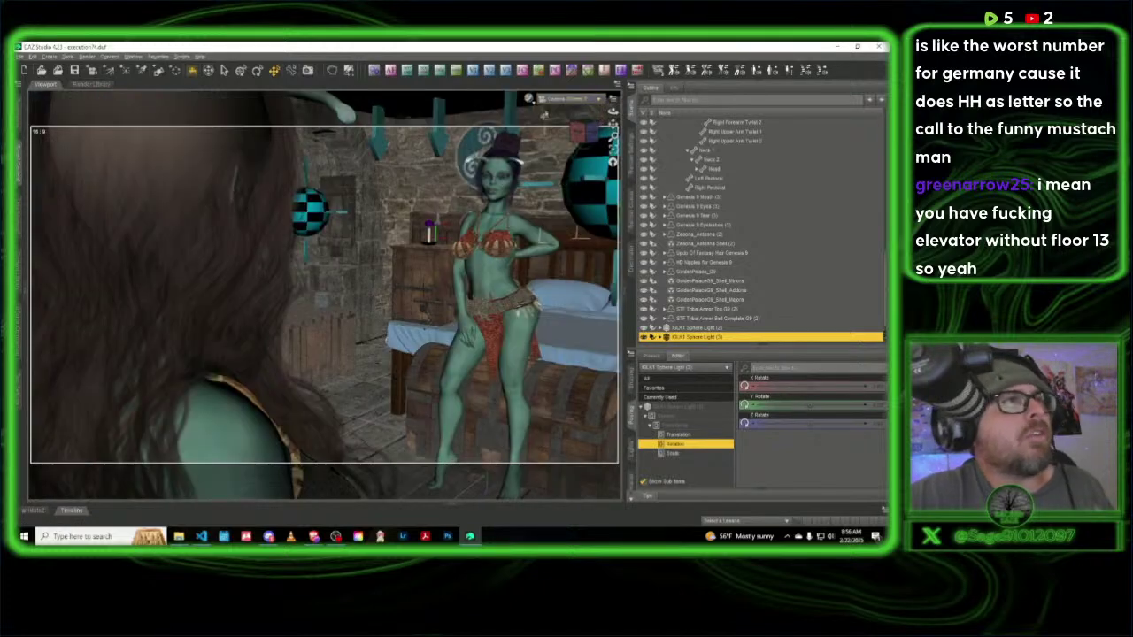
pyautogui.click(528, 100)
pyautogui.click(529, 219)
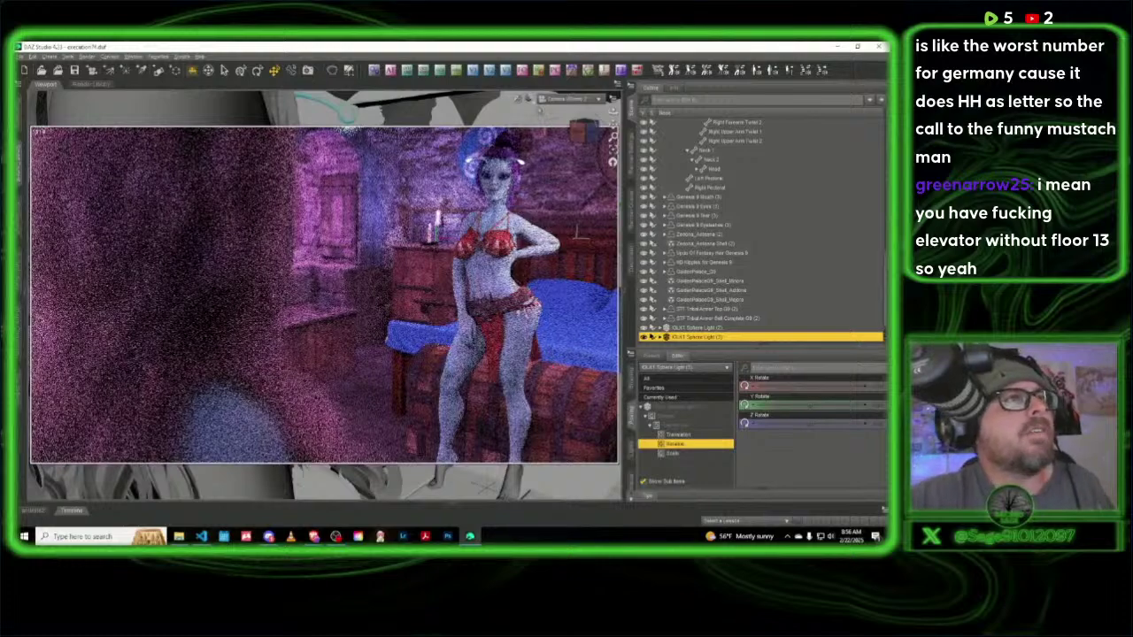
pyautogui.click(534, 104)
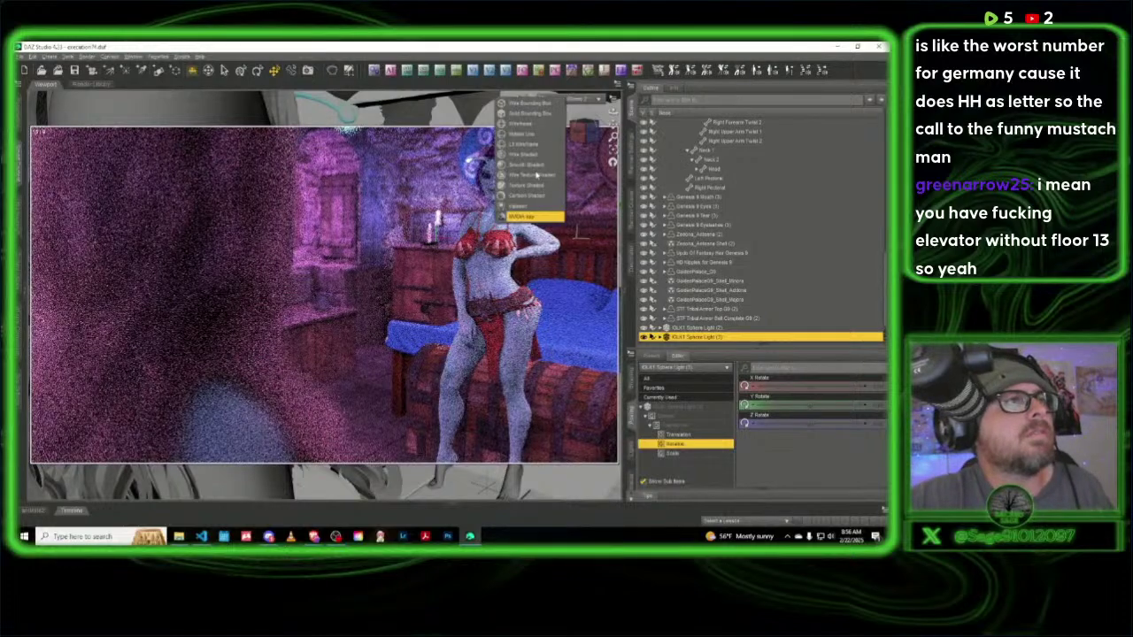
pyautogui.click(536, 185)
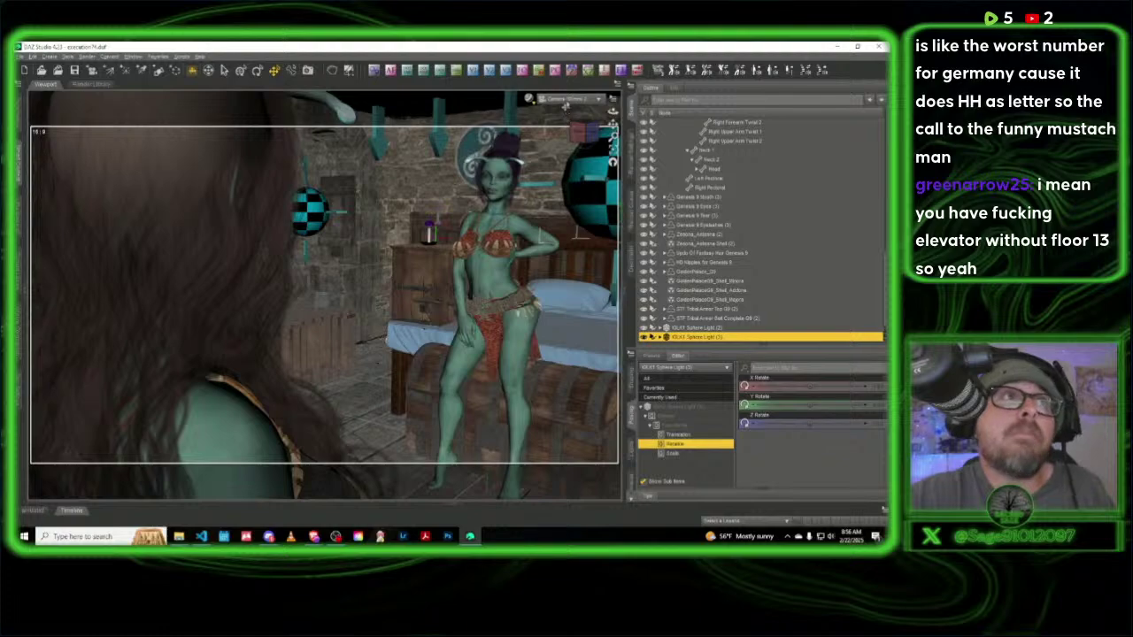
# Step: In Perspective View, shift the bedside sphere light sideways, farther away from the standing figure and the bed
pyautogui.click(565, 101)
pyautogui.click(579, 133)
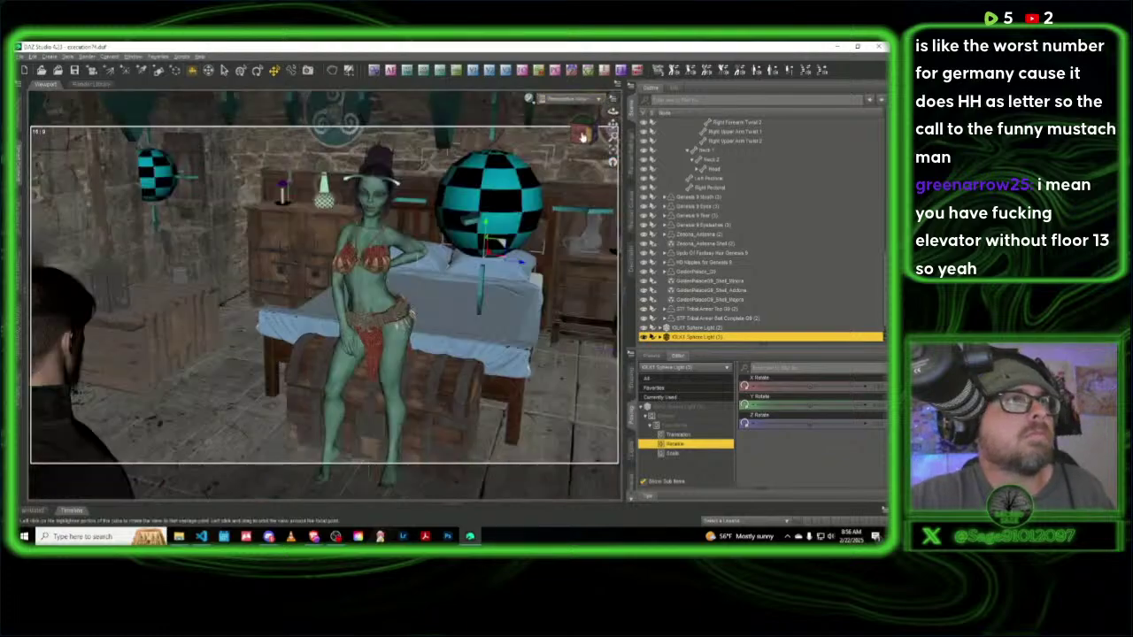
pyautogui.moveTo(582, 136); pyautogui.dragTo(531, 134)
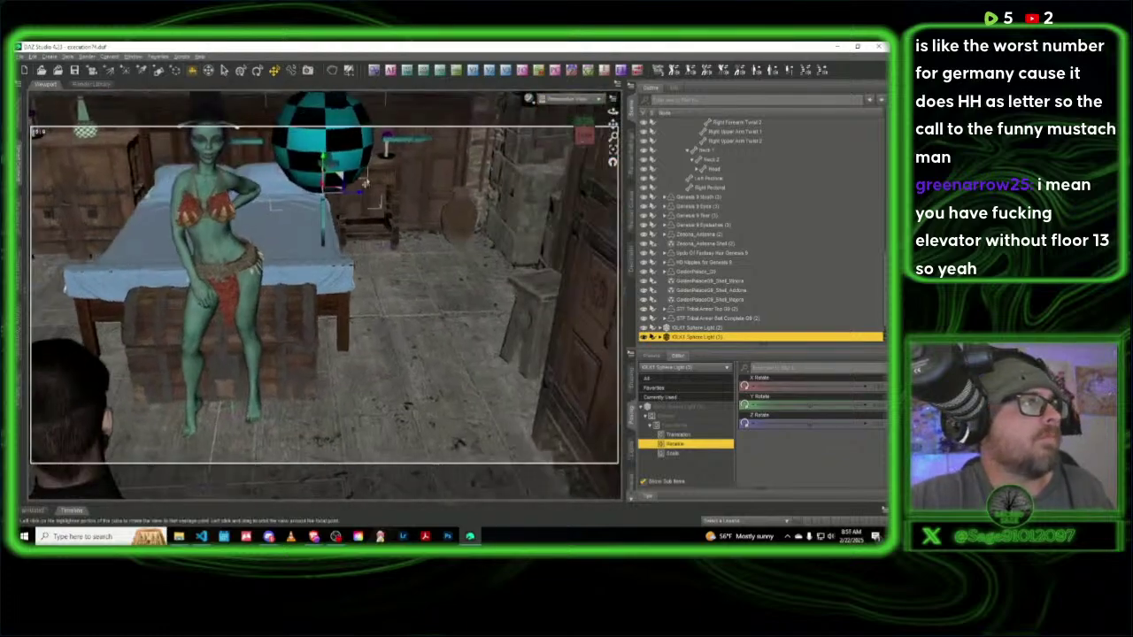
pyautogui.moveTo(339, 191); pyautogui.dragTo(421, 196)
pyautogui.scroll(3, 464, 304)
pyautogui.scroll(-2, 464, 304)
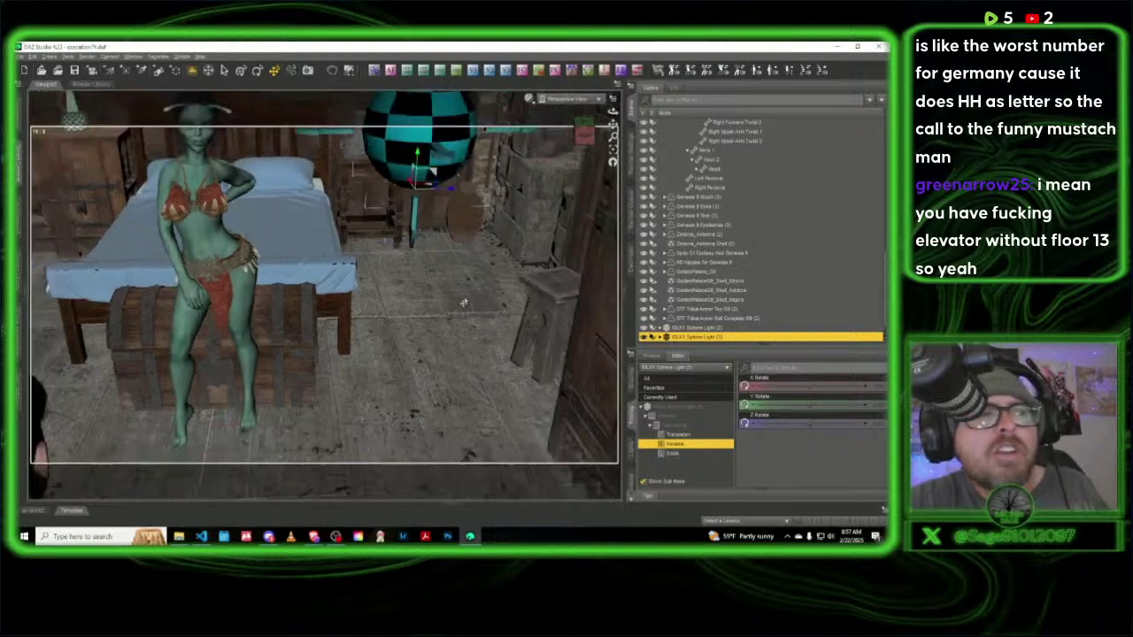
# Step: Move the sphere light behind the man in black across to the far side of the long-haired foreground figure
pyautogui.scroll(4, 464, 303)
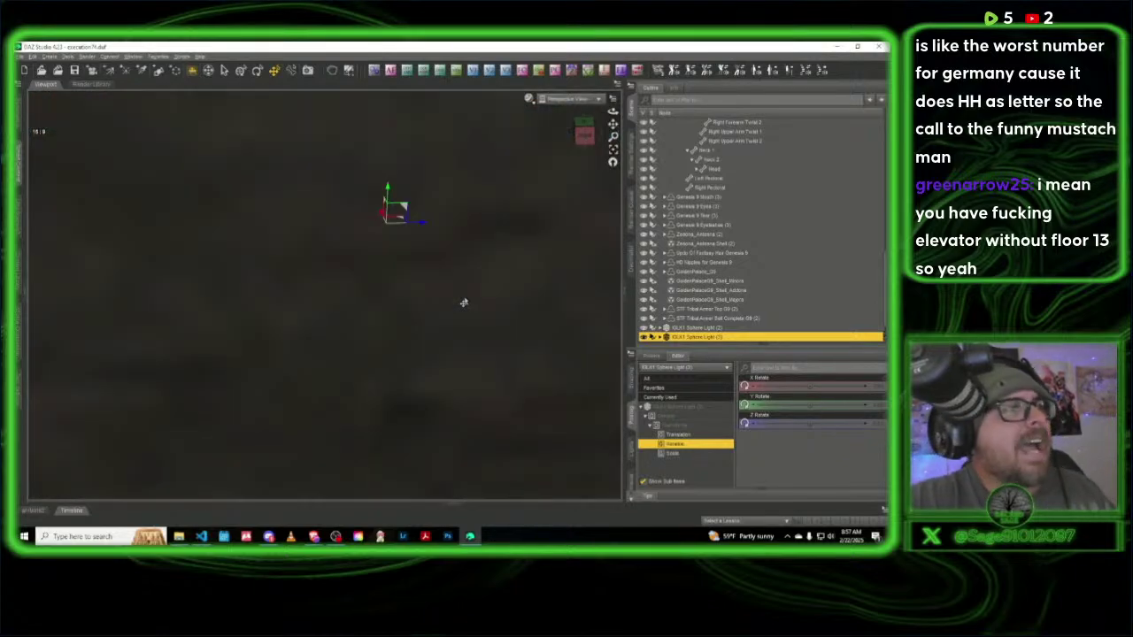
pyautogui.scroll(-5, 463, 303)
pyautogui.moveTo(464, 302); pyautogui.dragTo(275, 252, button='middle')
pyautogui.scroll(-2, 344, 267)
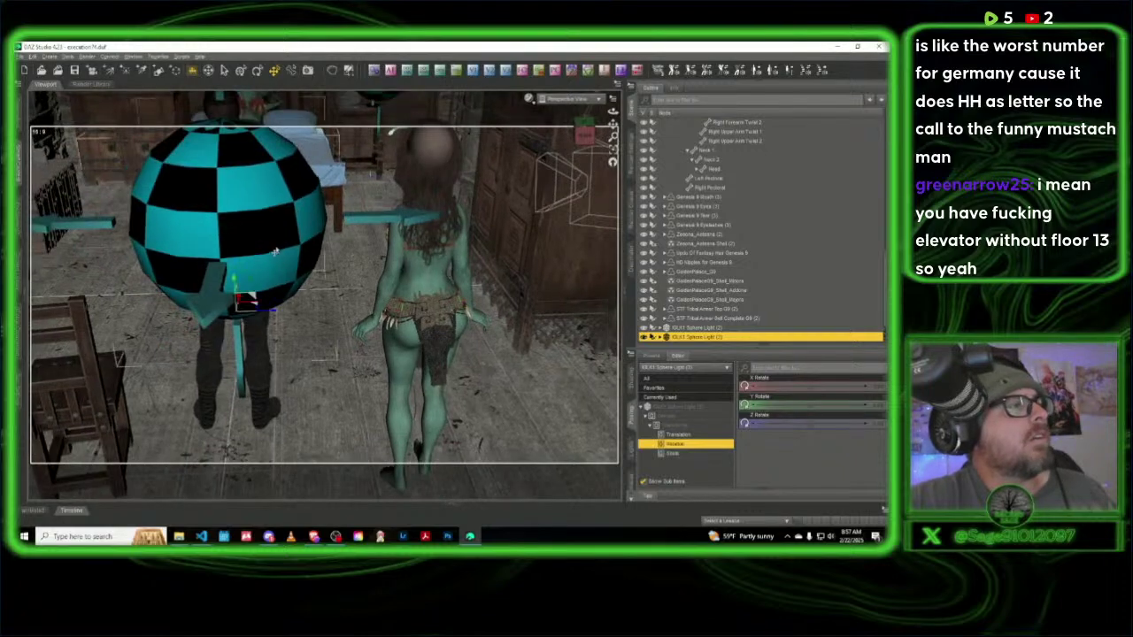
pyautogui.click(249, 305)
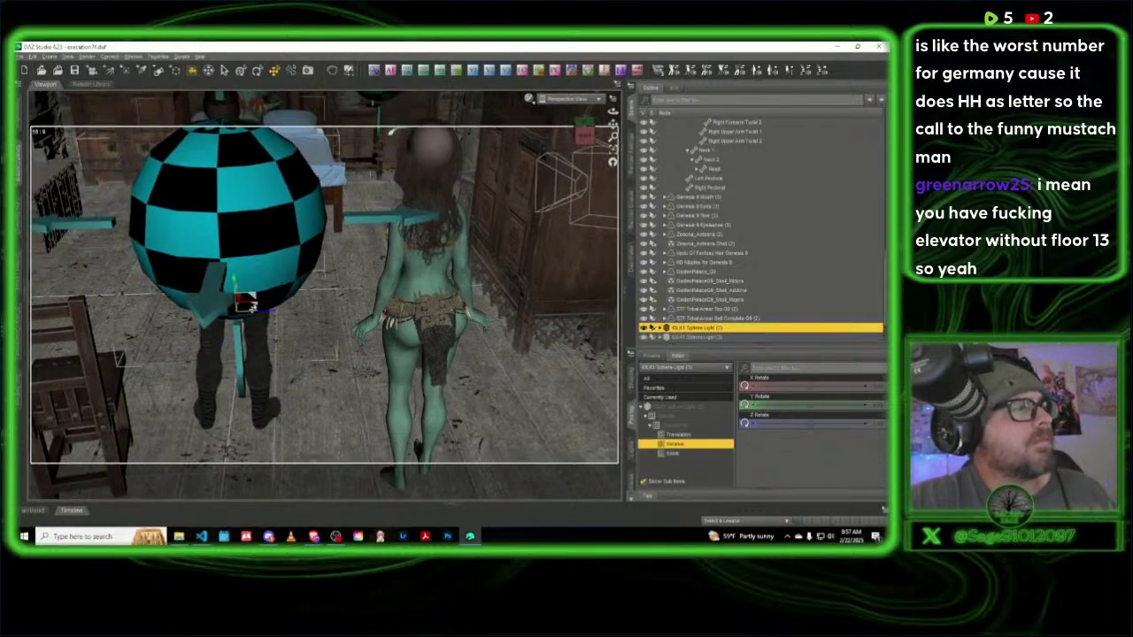
pyautogui.moveTo(248, 305); pyautogui.dragTo(662, 261)
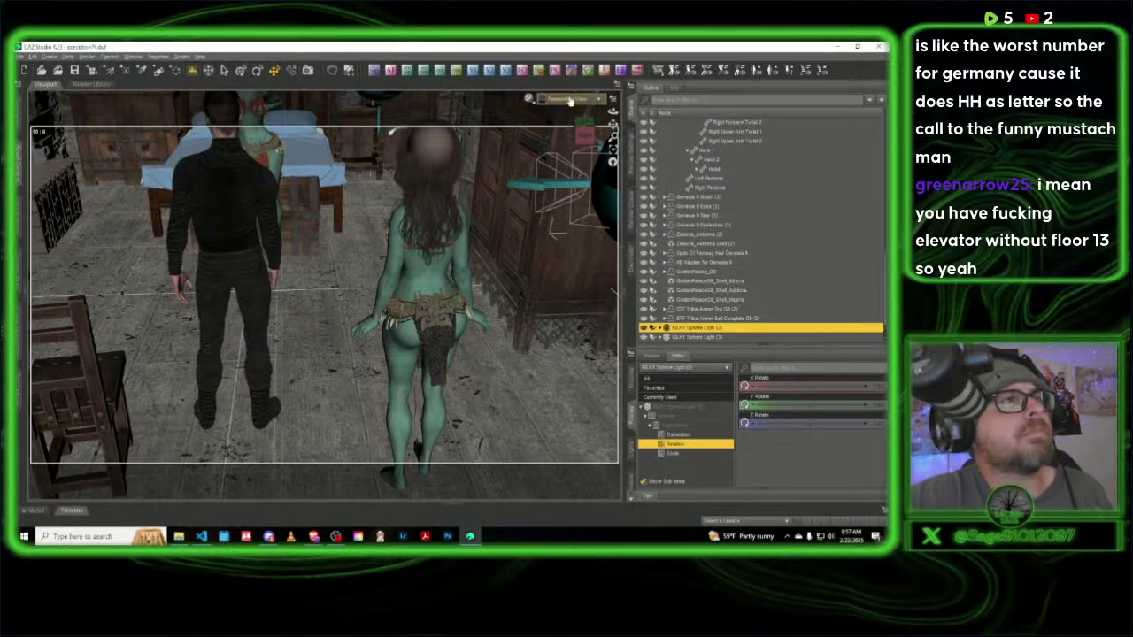
# Step: Preview the new position of the foreground light through the scene camera in NVIDIA Iray
pyautogui.click(570, 100)
pyautogui.click(572, 178)
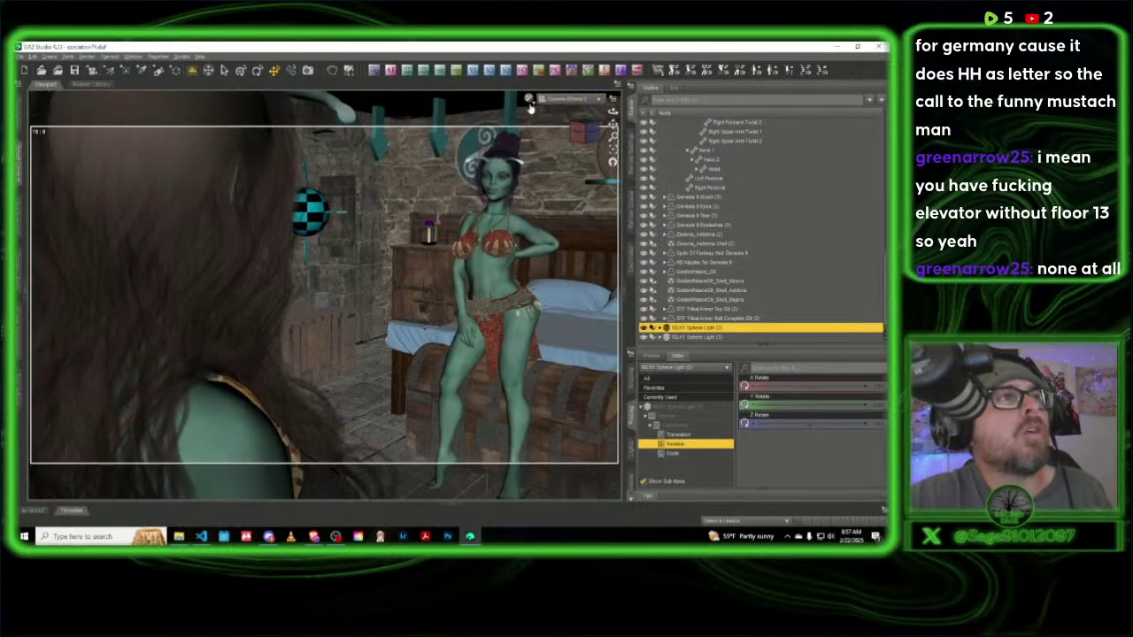
pyautogui.click(528, 99)
pyautogui.click(538, 226)
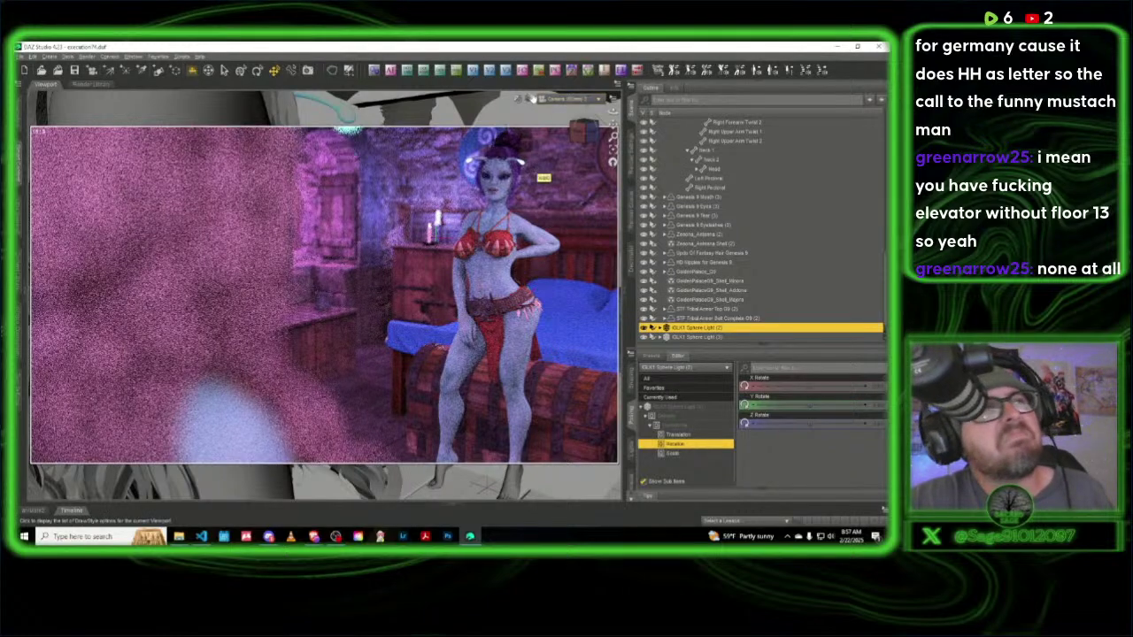
# Step: Set the camera's F/Stop to 45 (11 stops) to reduce the foreground blur
pyautogui.click(605, 74)
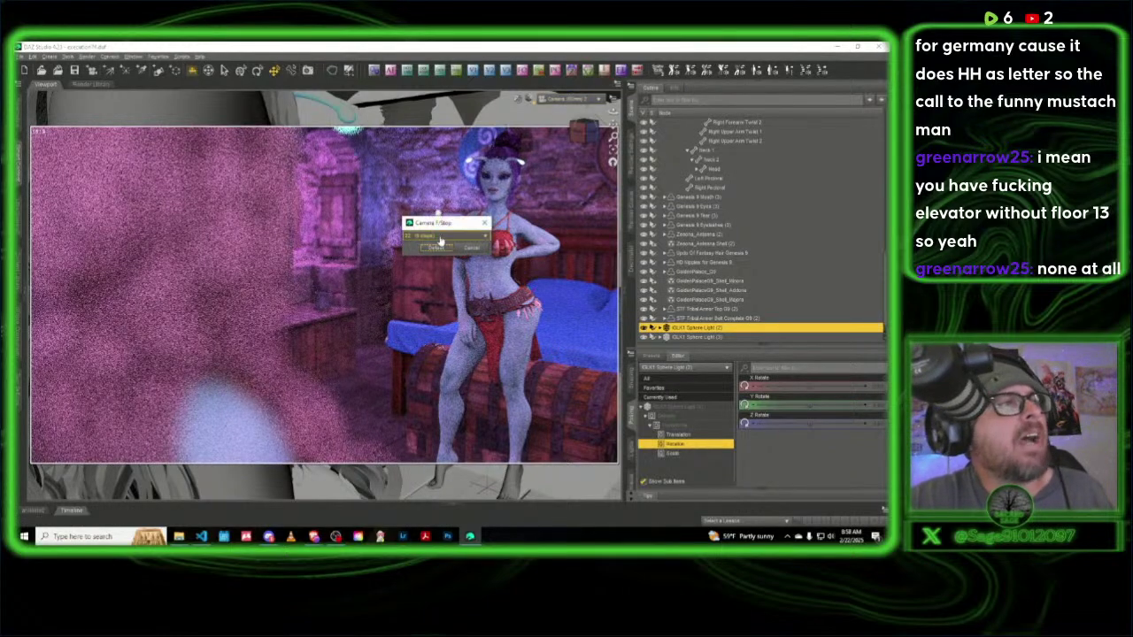
pyautogui.click(441, 240)
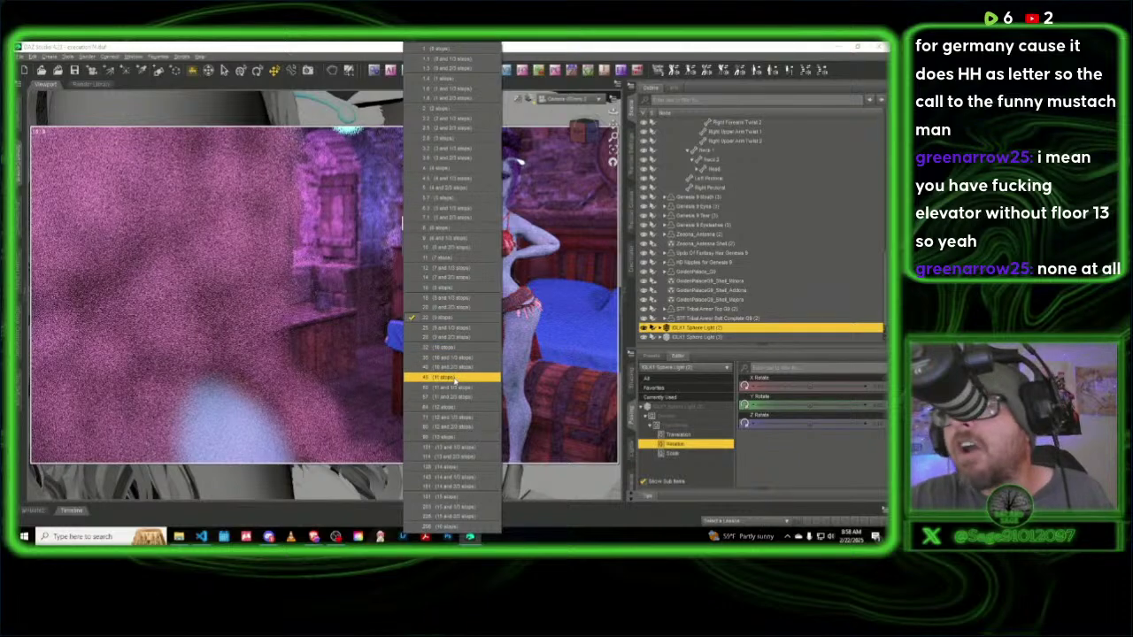
pyautogui.click(454, 379)
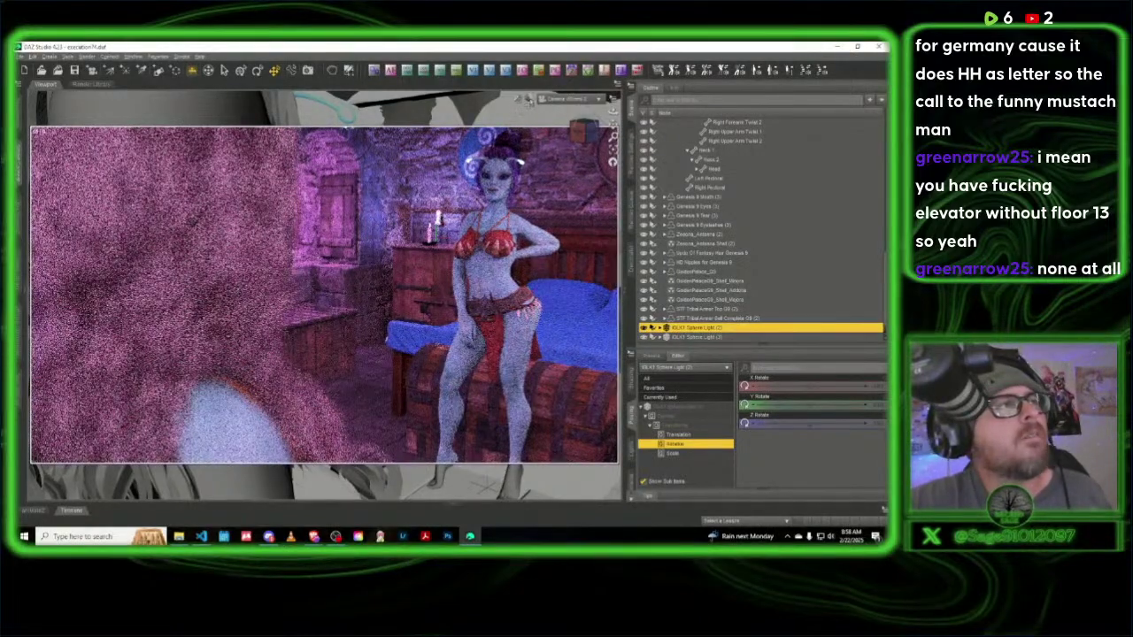
# Step: Leave the NVIDIA Iray preview and save the scene under the new file name execution75 with the default save options
pyautogui.click(530, 101)
pyautogui.click(542, 189)
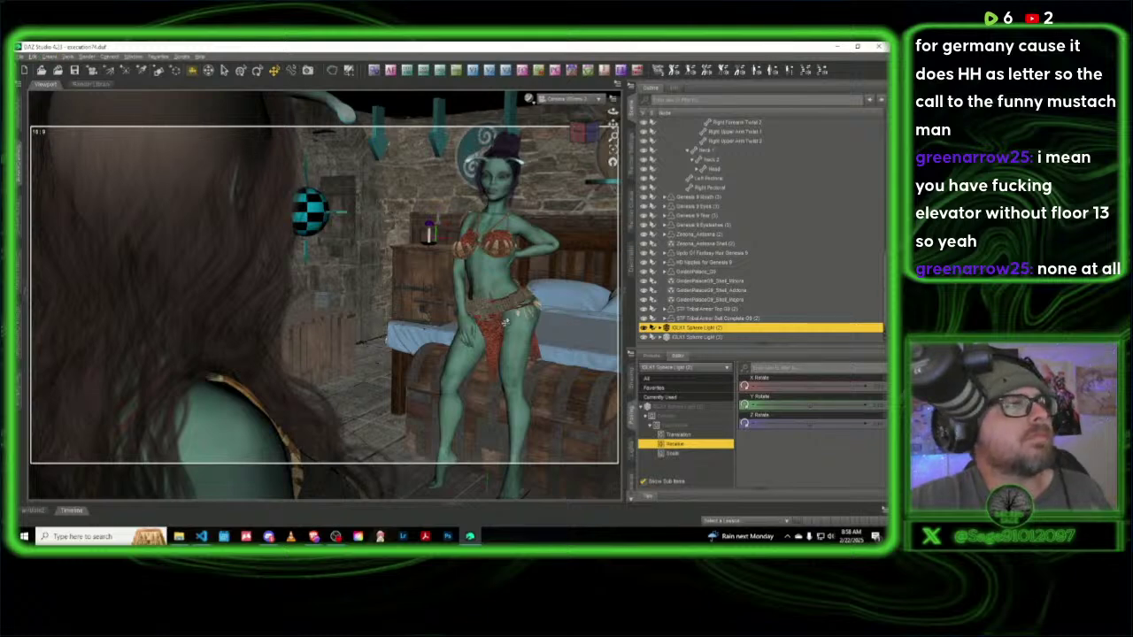
pyautogui.click(19, 56)
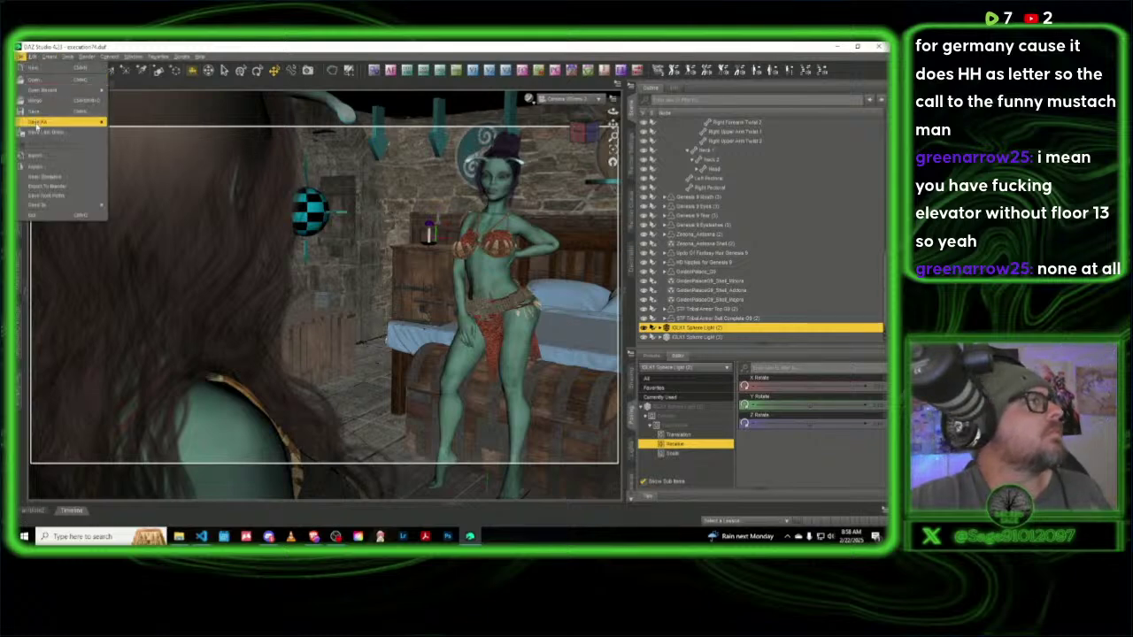
pyautogui.moveTo(54, 122)
pyautogui.click(128, 124)
pyautogui.scroll(-10, 222, 354)
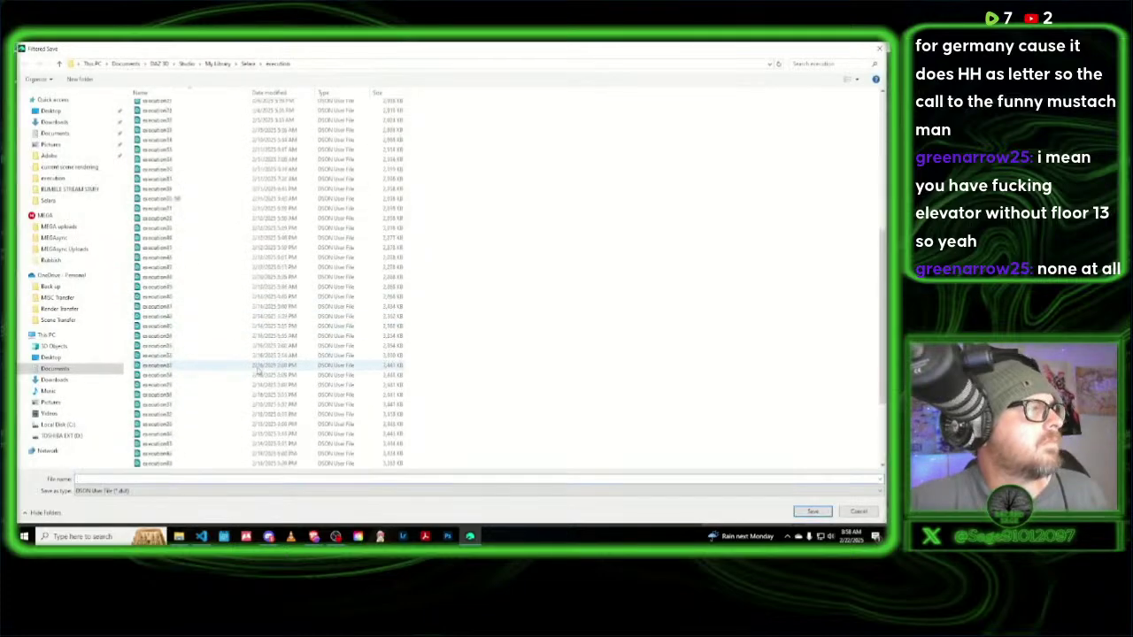
pyautogui.click(158, 454)
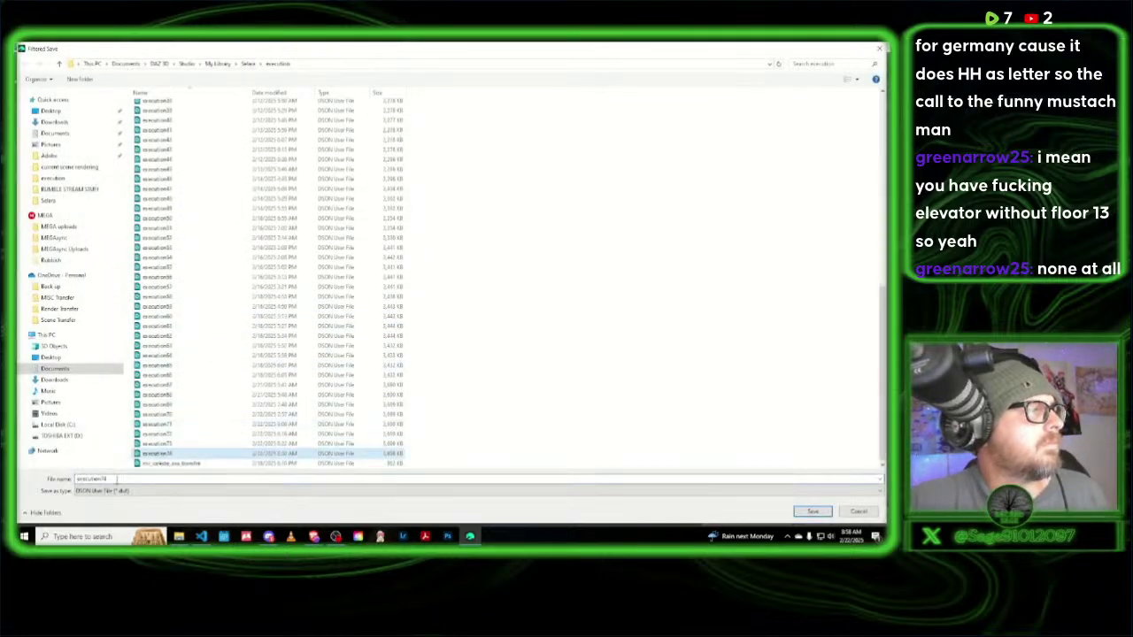
pyautogui.click(125, 478)
pyautogui.press('BackSpace')
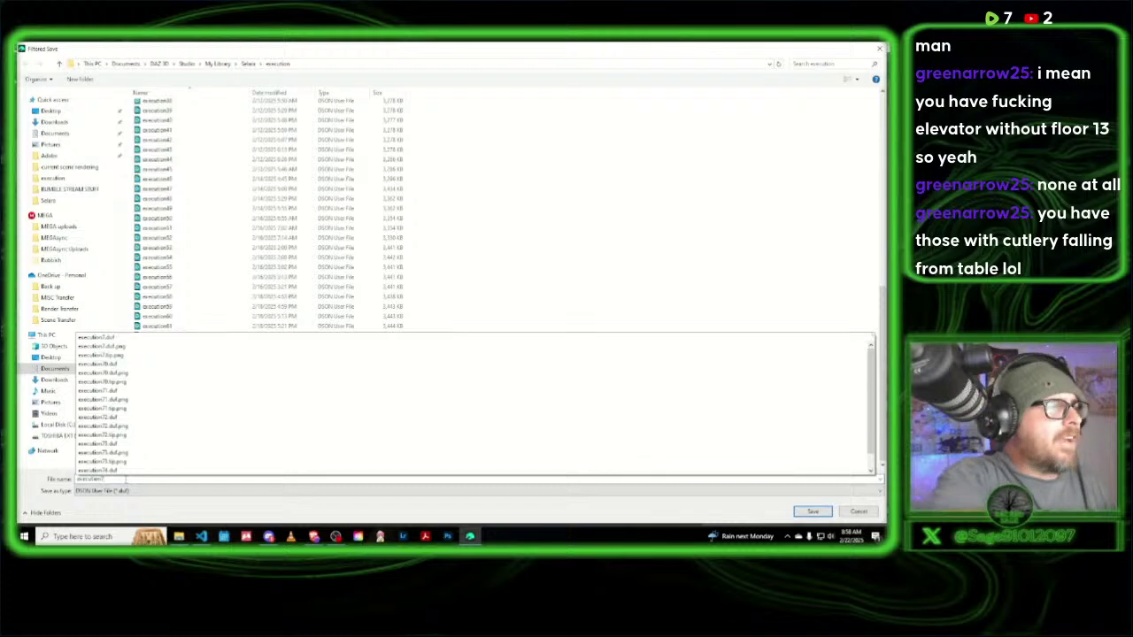
pyautogui.write('5')
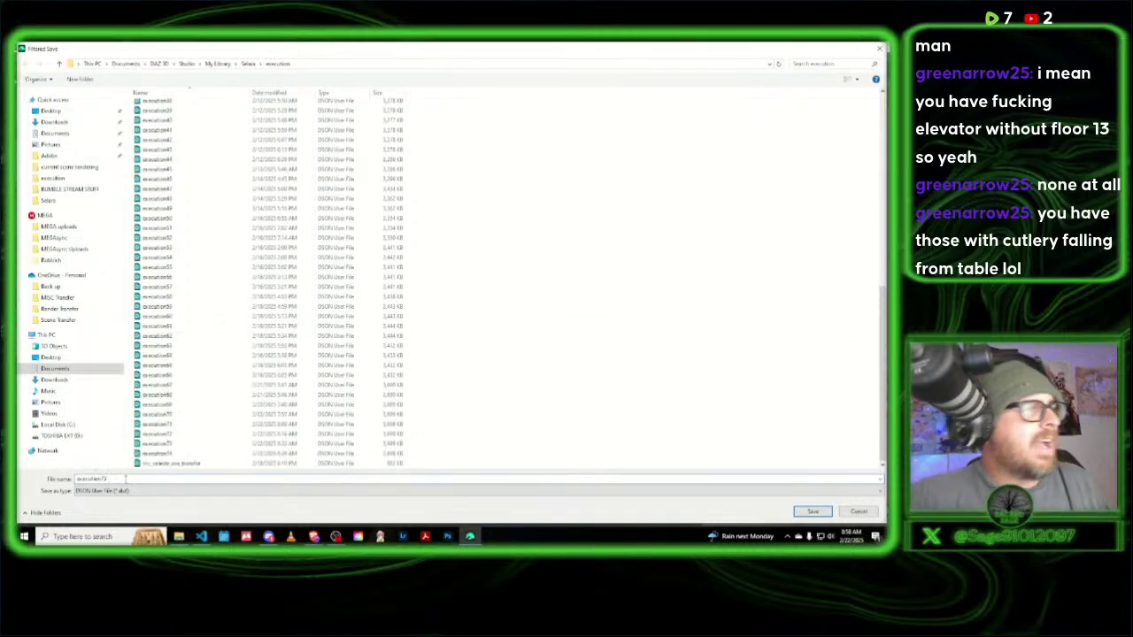
pyautogui.click(813, 510)
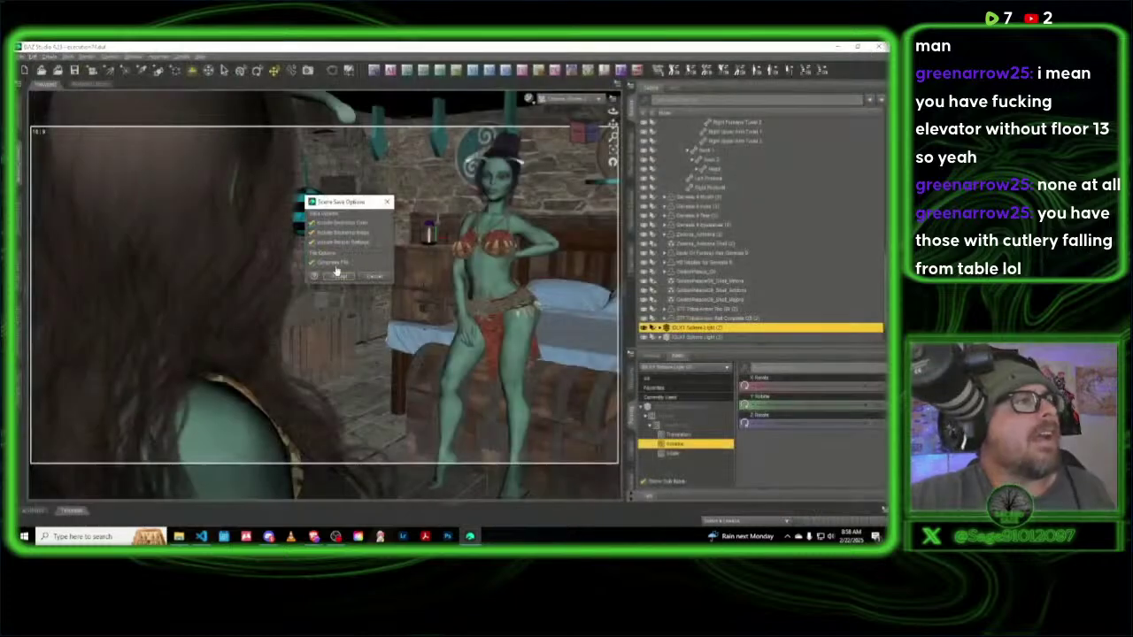
pyautogui.click(338, 275)
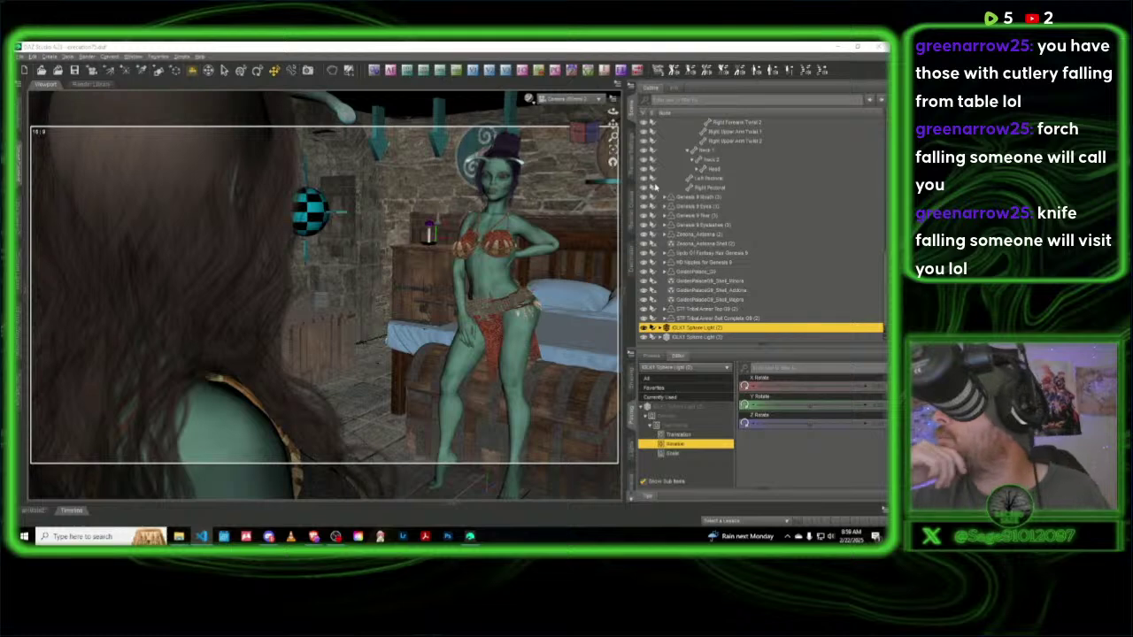
# Step: In Perspective View, turn to the front of the long-haired foreground figure and select the figure
pyautogui.click(559, 99)
pyautogui.click(553, 107)
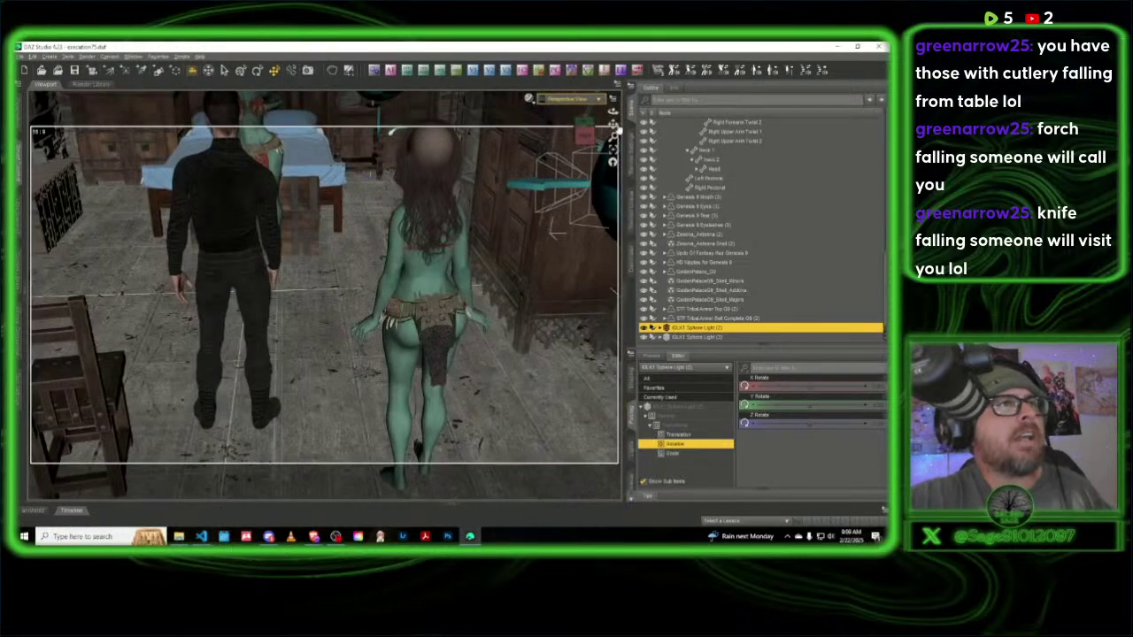
pyautogui.moveTo(600, 134); pyautogui.dragTo(576, 142)
pyautogui.moveTo(443, 376); pyautogui.dragTo(441, 333, button='middle')
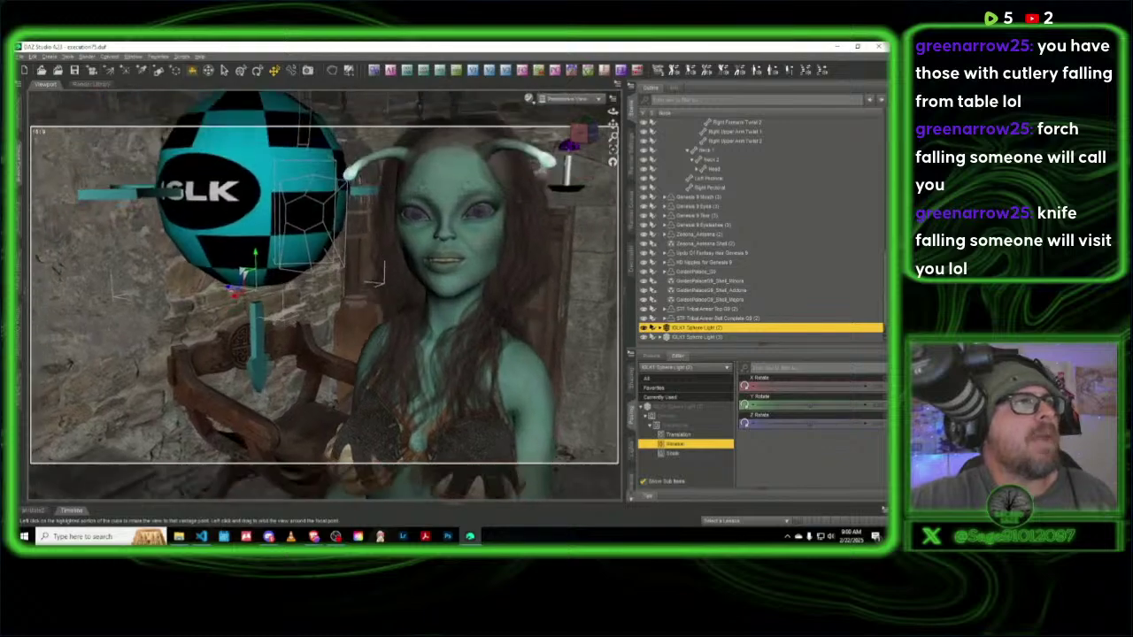
pyautogui.scroll(-3, 439, 332)
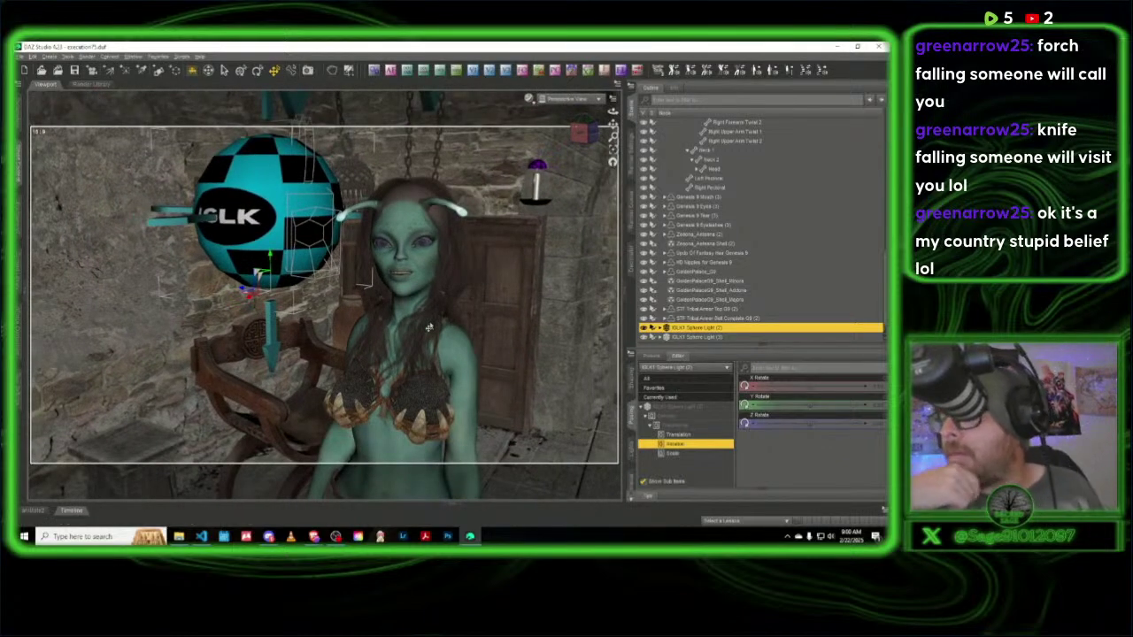
pyautogui.click(469, 368)
# Step: Look through the standing poses of the Z Bombshell Beauty set for one that suits the long-haired figure
pyautogui.click(19, 166)
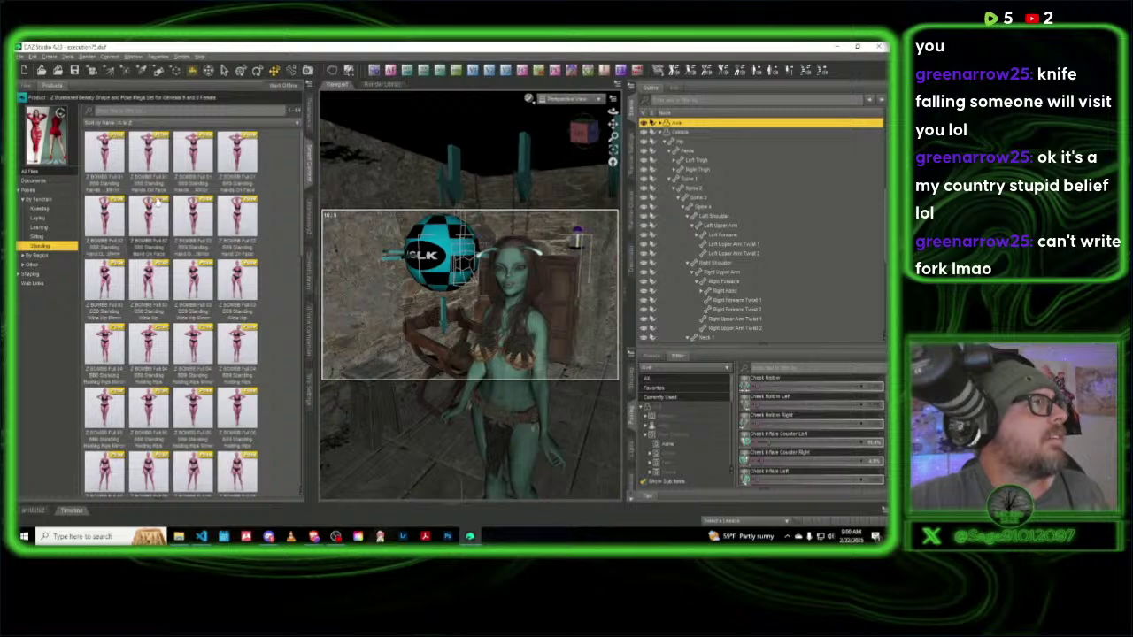
pyautogui.scroll(-5, 228, 415)
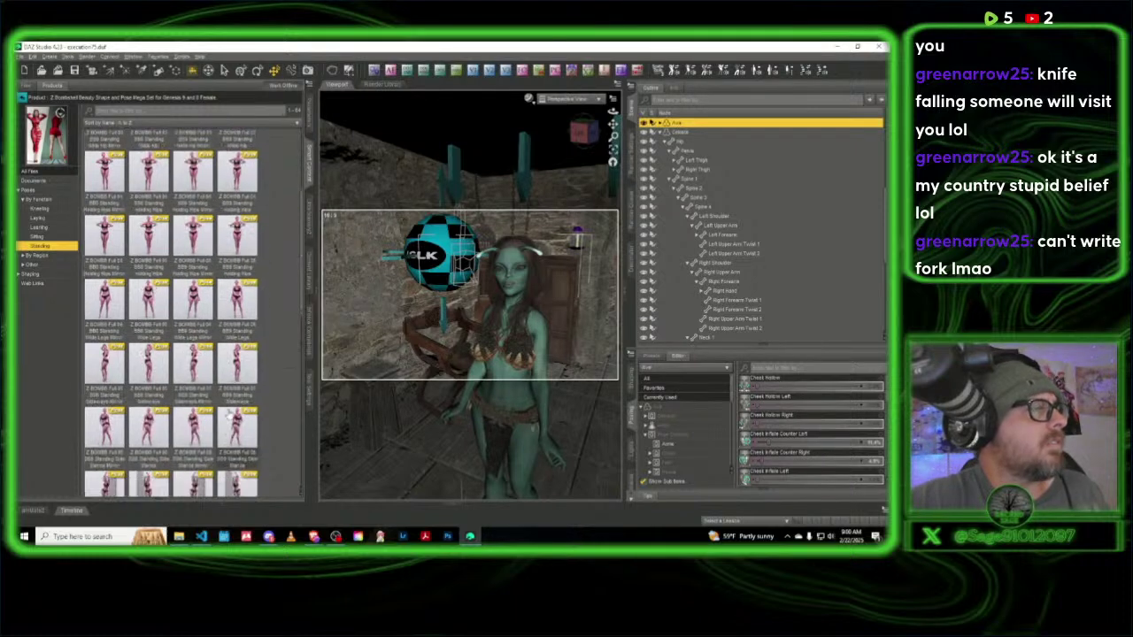
pyautogui.scroll(-4, 229, 415)
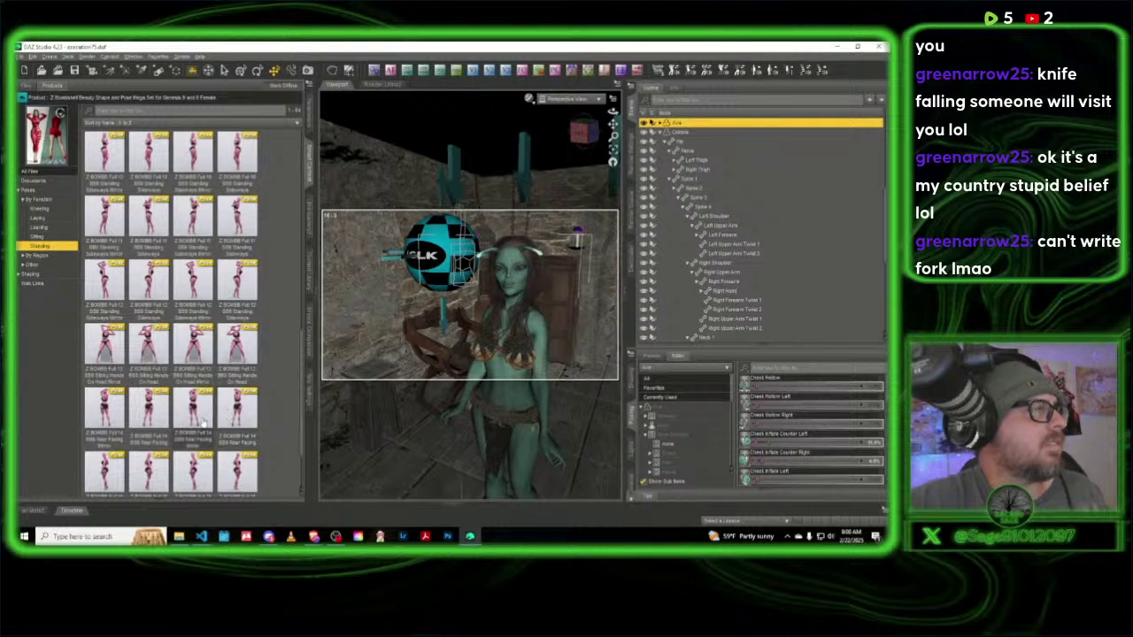
pyautogui.moveTo(203, 421)
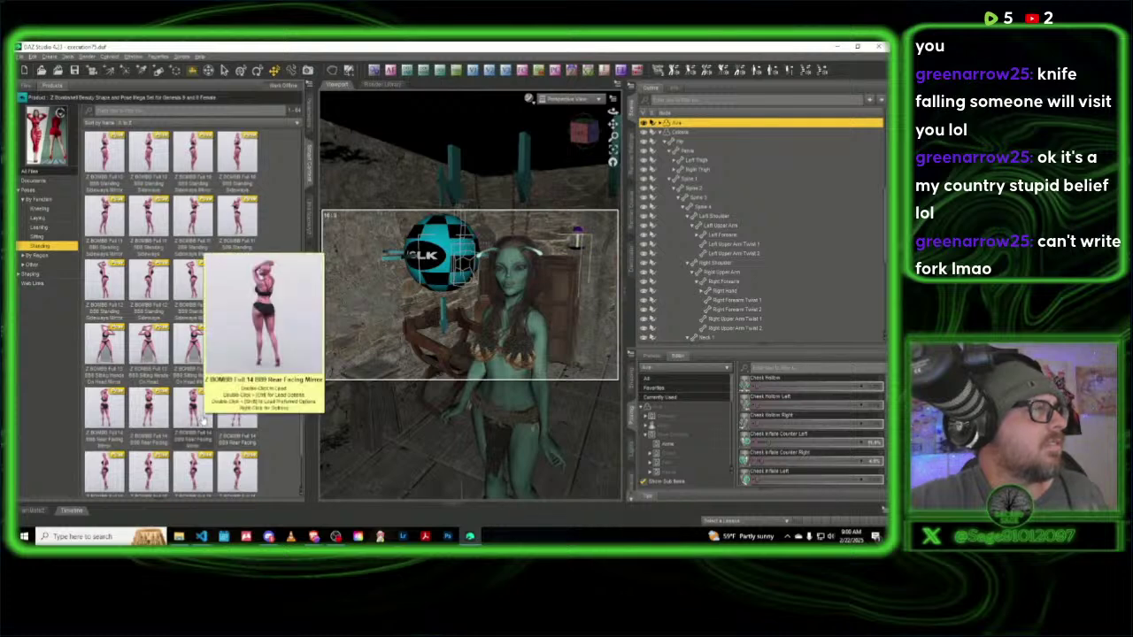
pyautogui.scroll(-1, 203, 420)
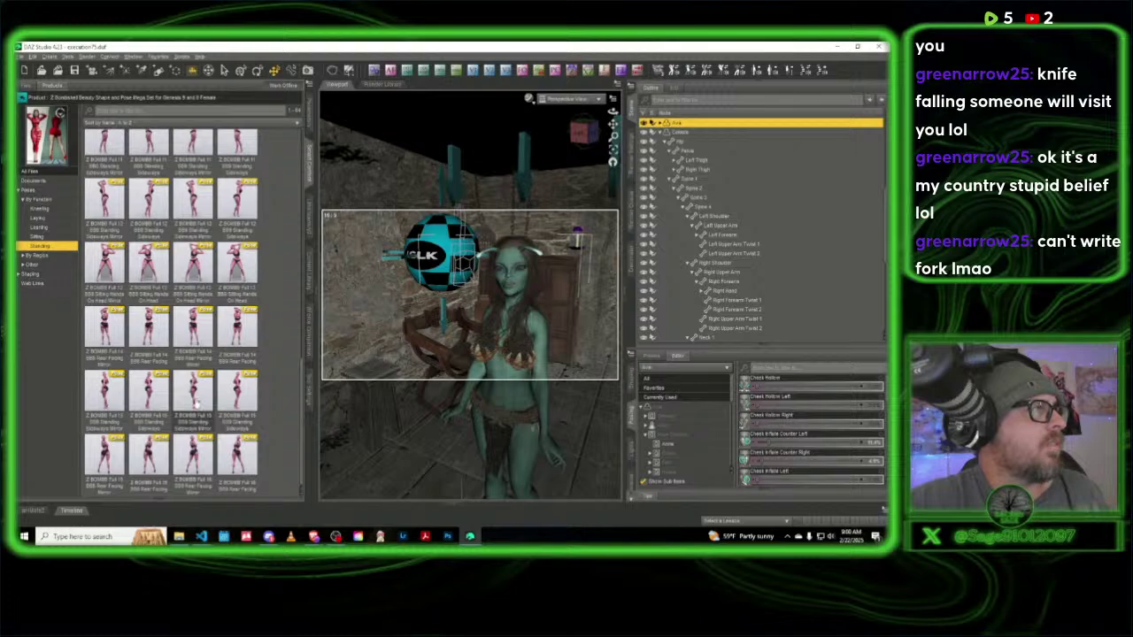
pyautogui.scroll(10, 202, 420)
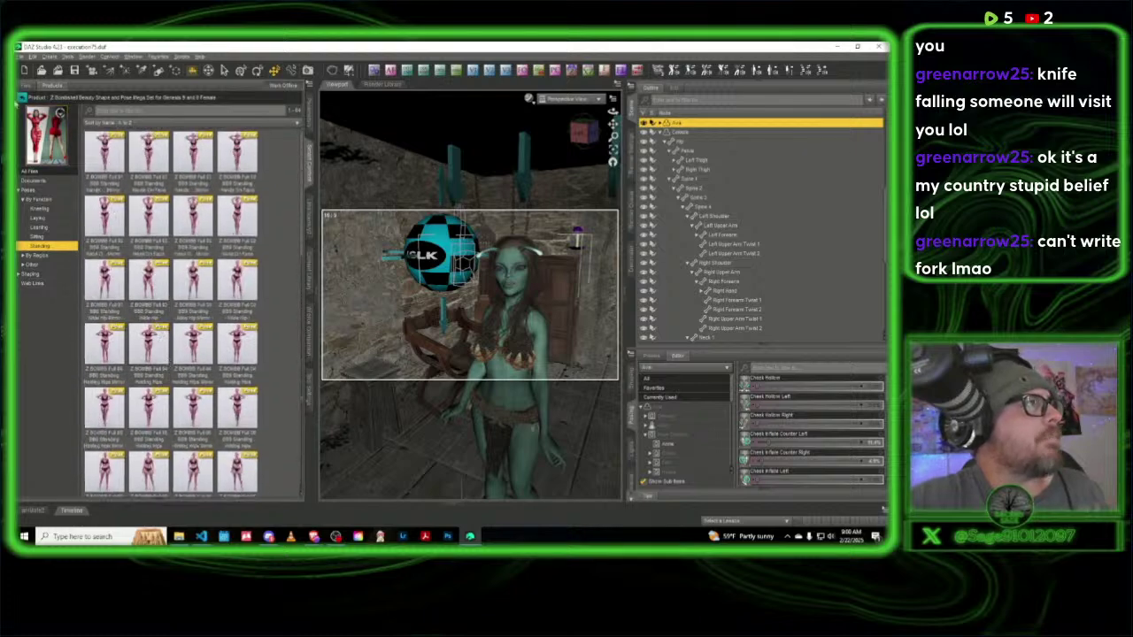
# Step: Apply the mirrored Standing Hands On Head pose, Full 05, from the Z Standing Idle Pose Mega Set to the long-haired figure
pyautogui.click(21, 98)
pyautogui.doubleClick(193, 241)
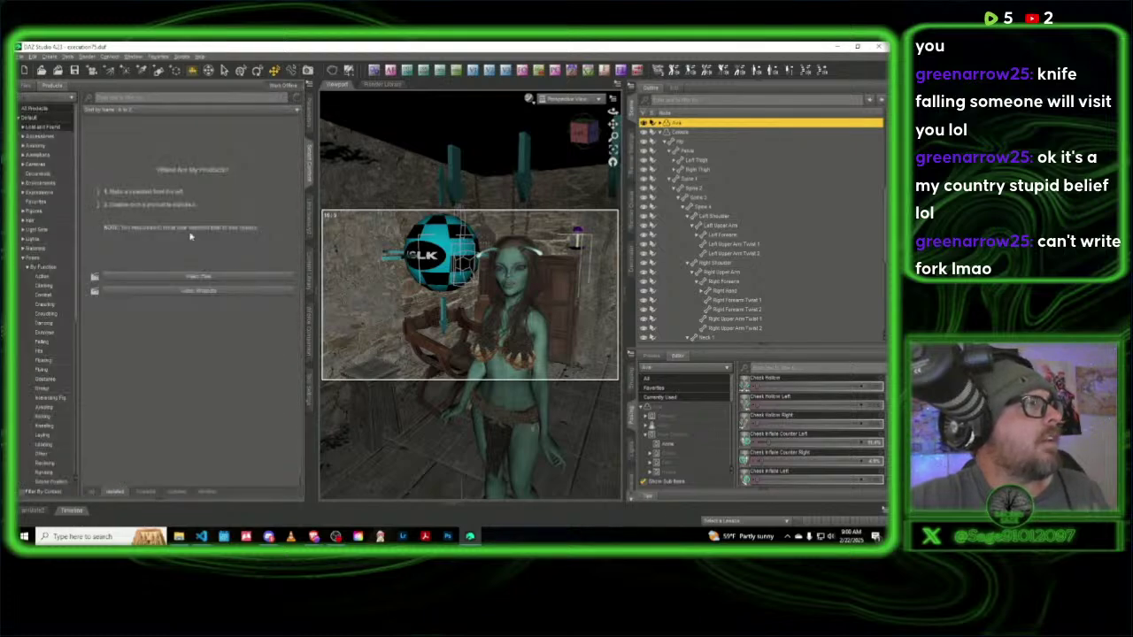
pyautogui.scroll(-5, 252, 335)
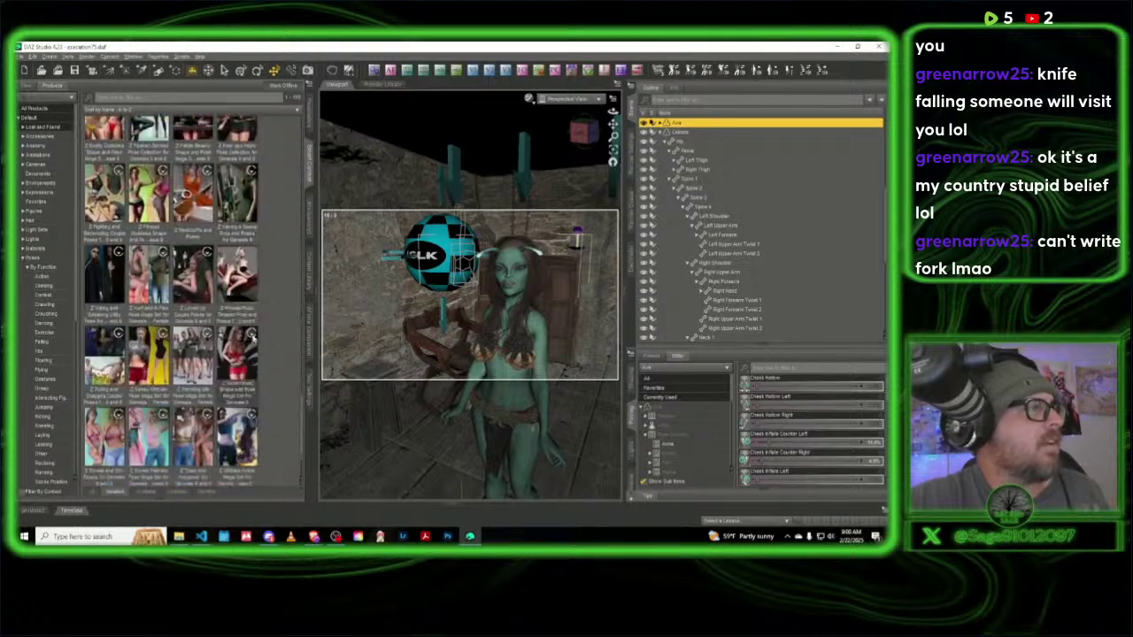
pyautogui.moveTo(252, 331)
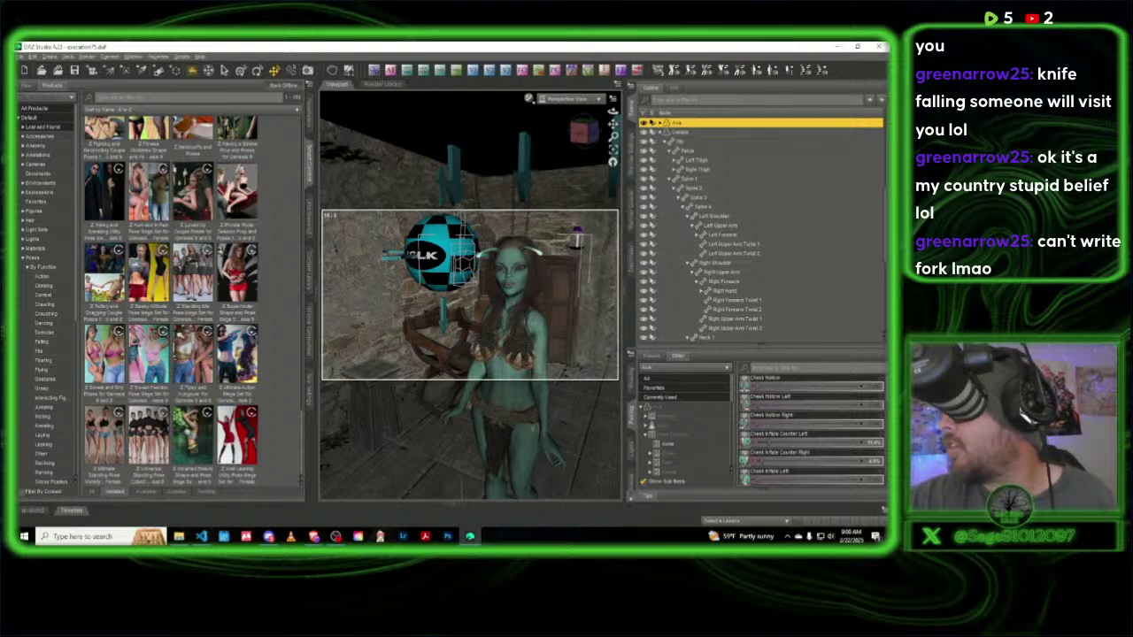
pyautogui.doubleClick(194, 266)
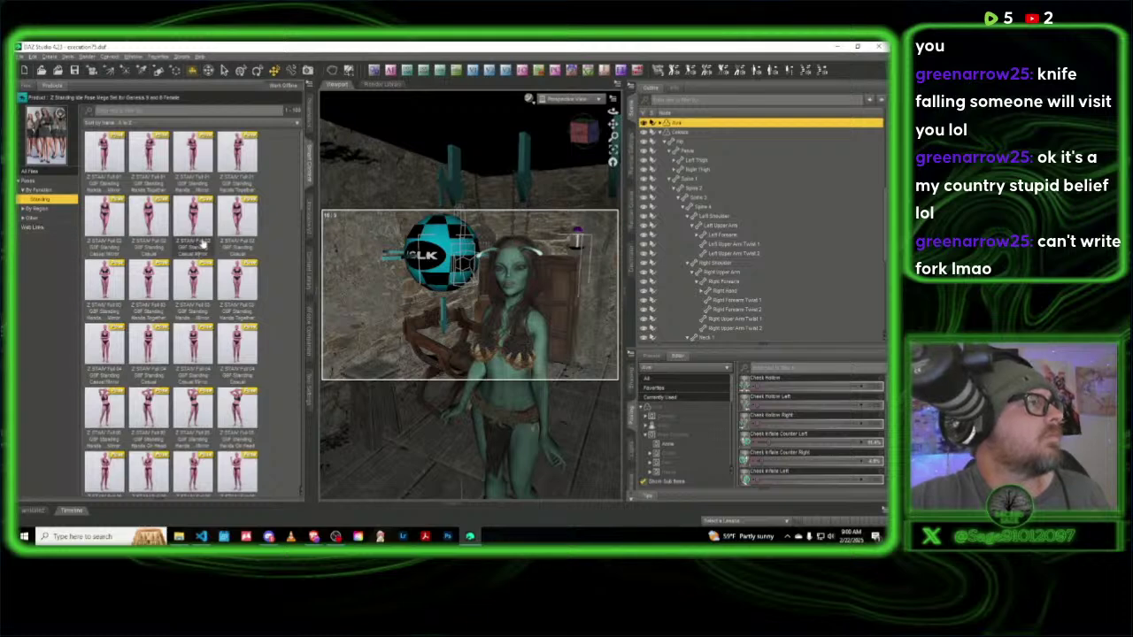
pyautogui.scroll(-3, 202, 240)
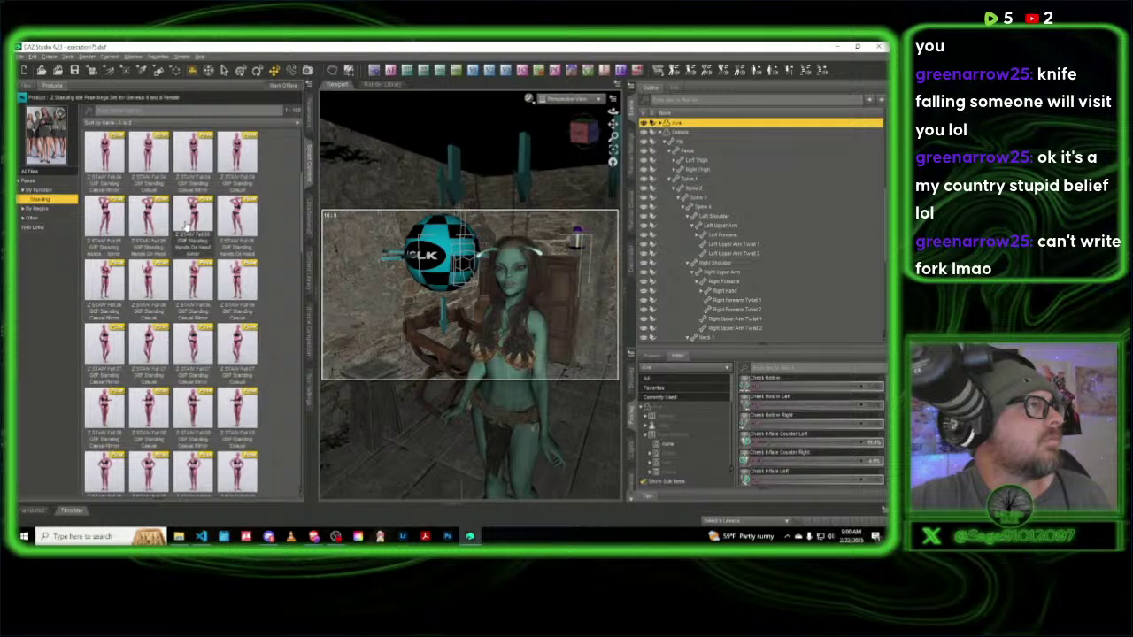
pyautogui.moveTo(187, 223)
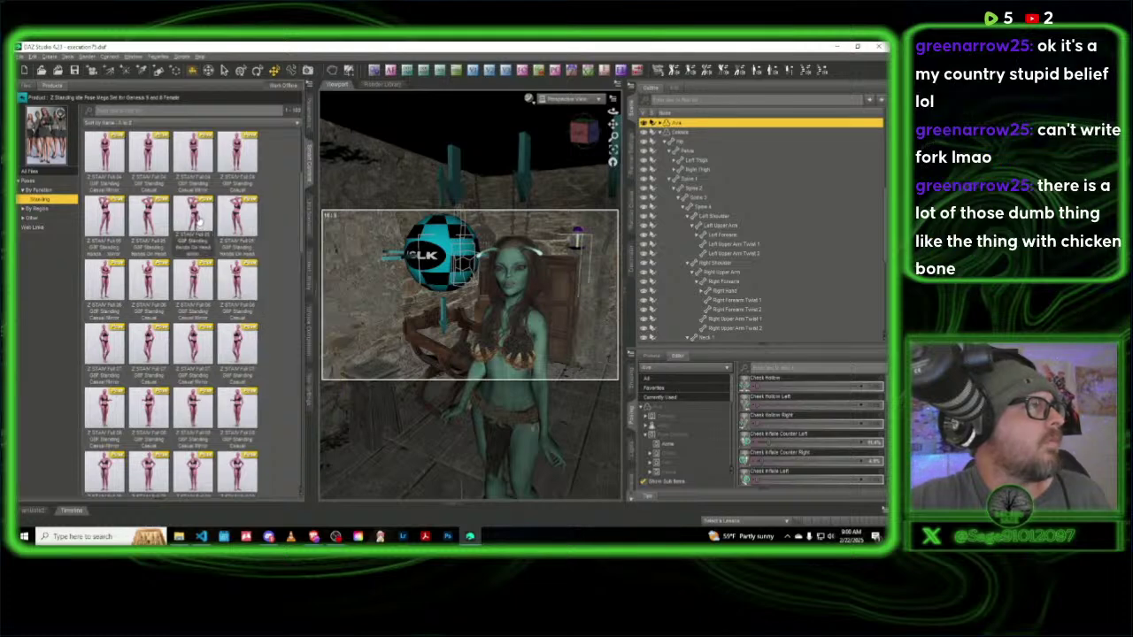
pyautogui.click(199, 219)
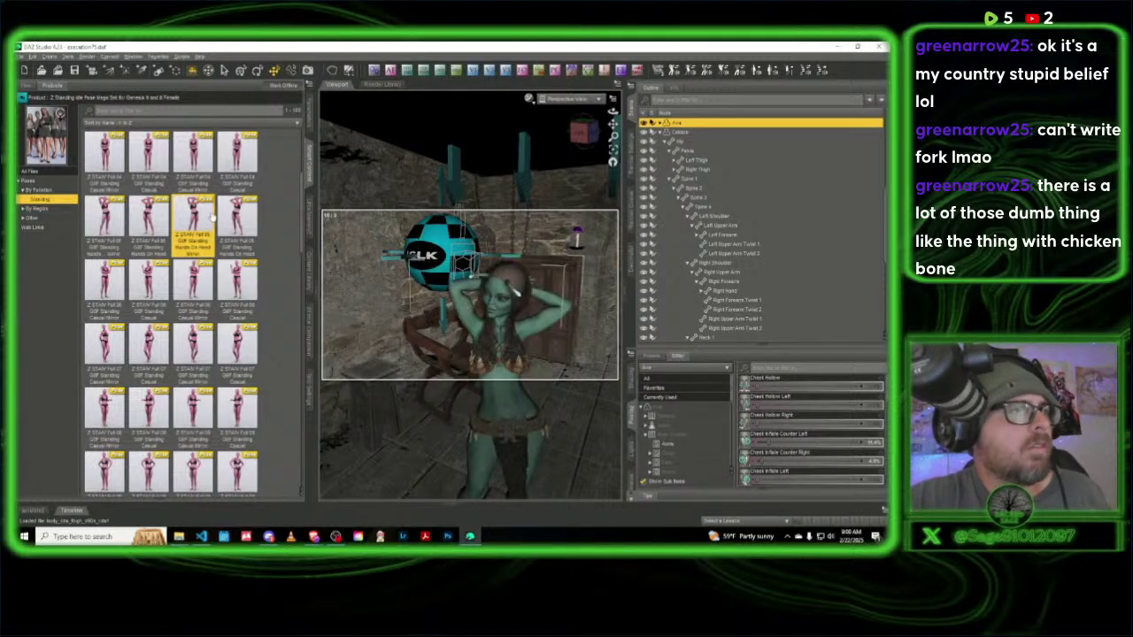
# Step: Raise the newly posed figure vertically so its feet rest on the wooden floor
pyautogui.moveTo(580, 140); pyautogui.dragTo(580, 135)
pyautogui.click(581, 132)
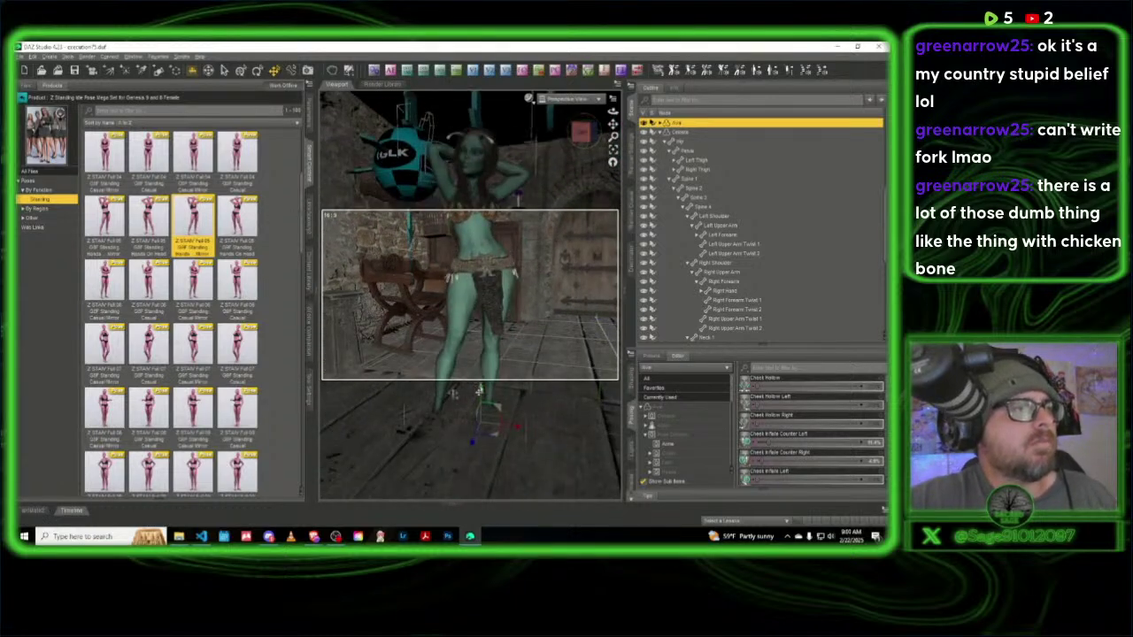
pyautogui.moveTo(477, 390); pyautogui.dragTo(479, 377)
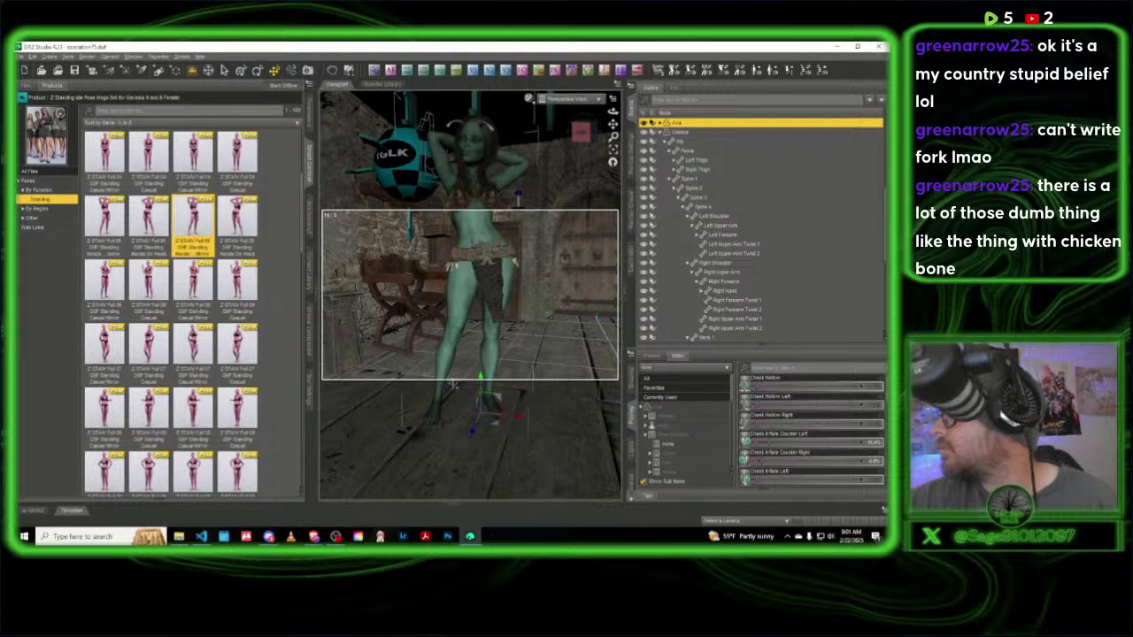
# Step: Rotate the front fabric of the figure's tribal belt so it drapes along the thigh in the new pose
pyautogui.hotkey('alt', 'Tab')
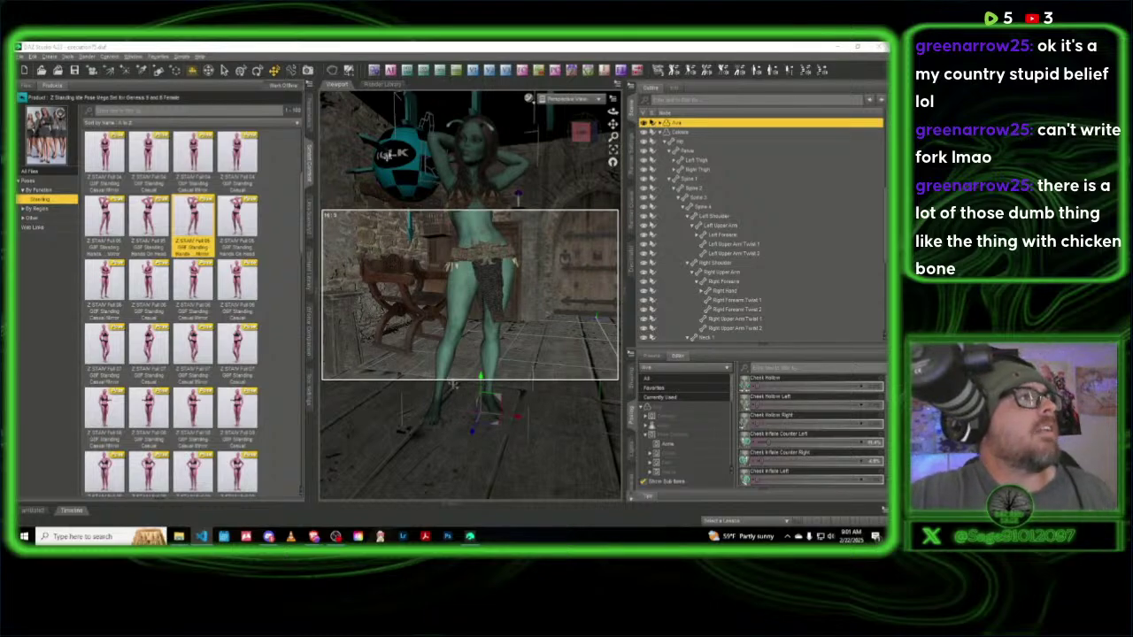
pyautogui.hotkey('ctrl', 'shift', 't')
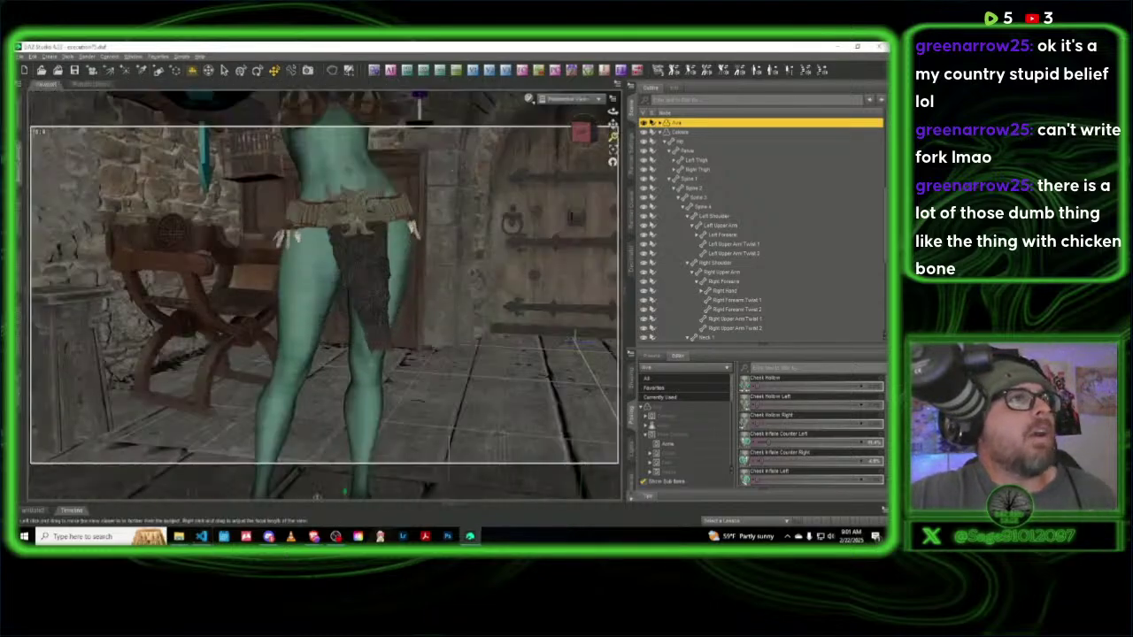
pyautogui.moveTo(576, 134)
pyautogui.mouseDown()
pyautogui.moveTo(579, 146)
pyautogui.moveTo(581, 132)
pyautogui.mouseUp()
pyautogui.moveTo(579, 413); pyautogui.dragTo(559, 399)
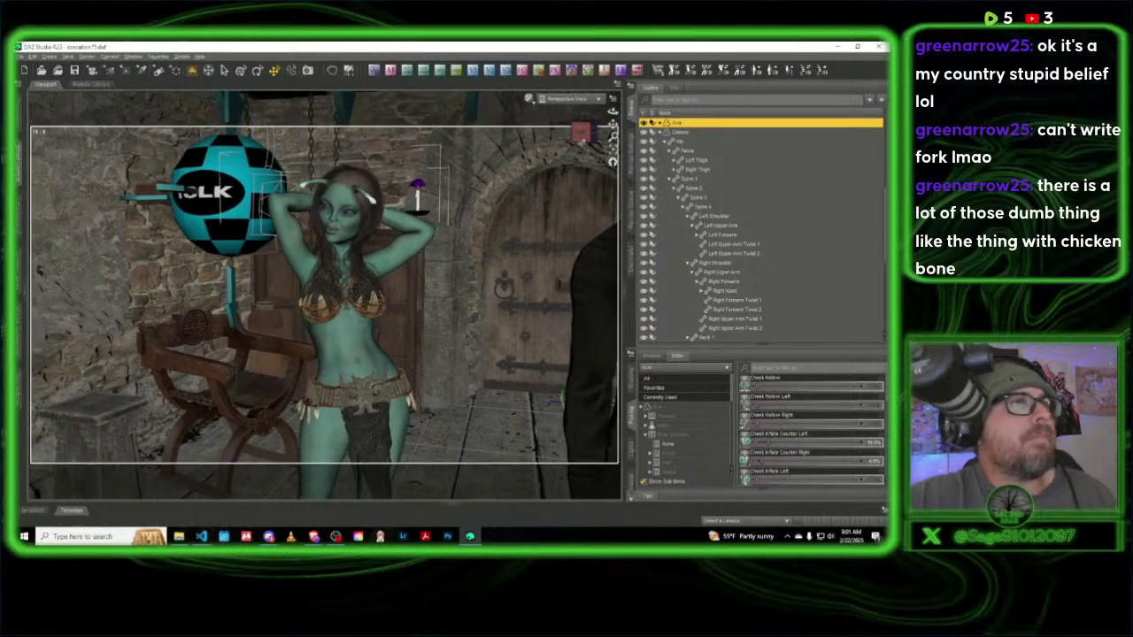
pyautogui.moveTo(613, 126); pyautogui.dragTo(612, 104)
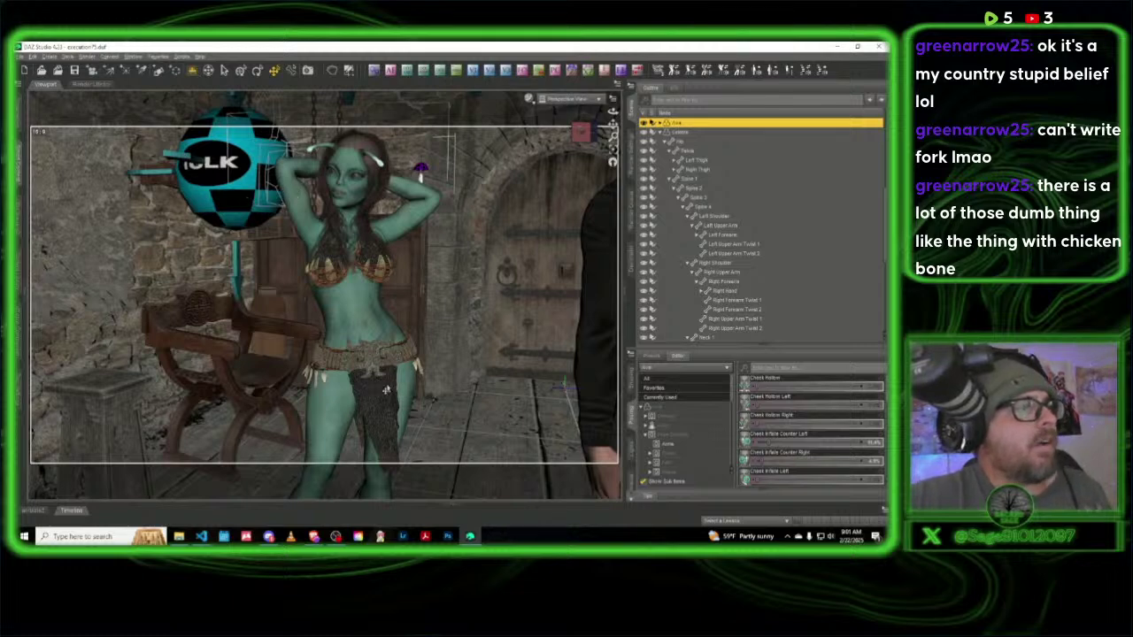
pyautogui.click(386, 405)
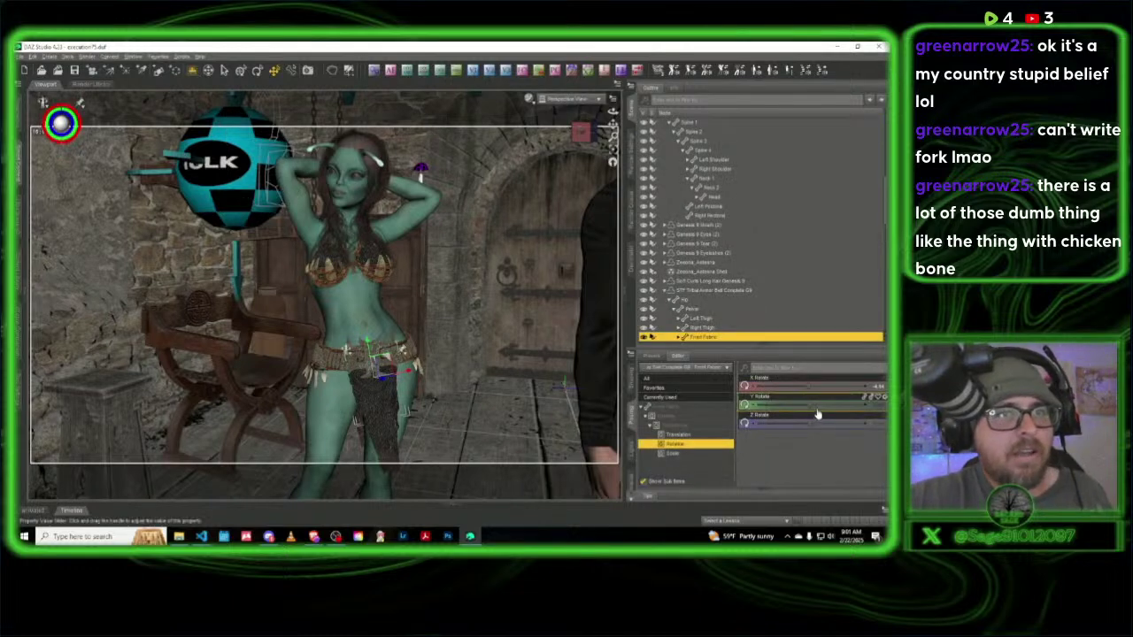
pyautogui.moveTo(803, 405)
pyautogui.mouseDown()
pyautogui.moveTo(816, 405)
pyautogui.moveTo(802, 423)
pyautogui.mouseUp()
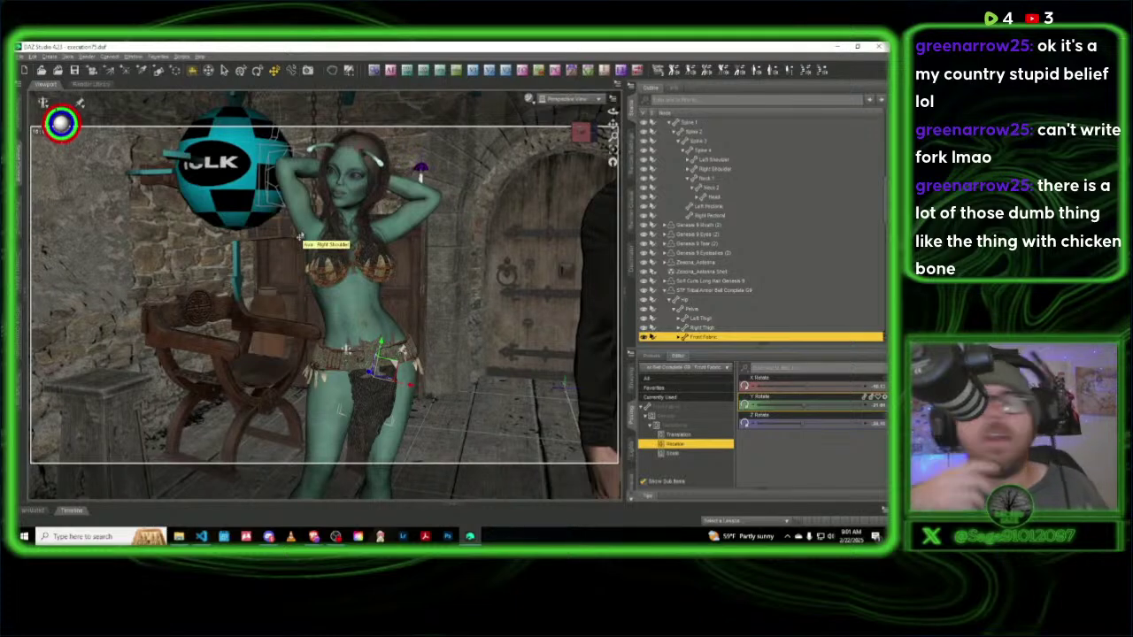
# Step: Select the long-haired figure's right shoulder and show its transform parameters
pyautogui.click(309, 234)
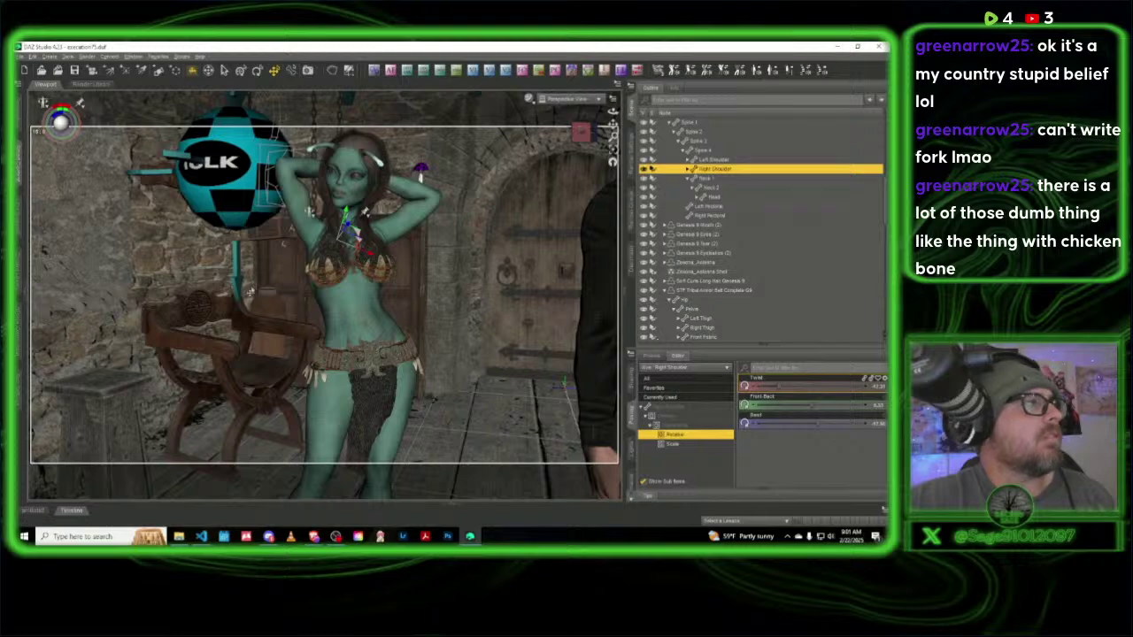
pyautogui.click(18, 113)
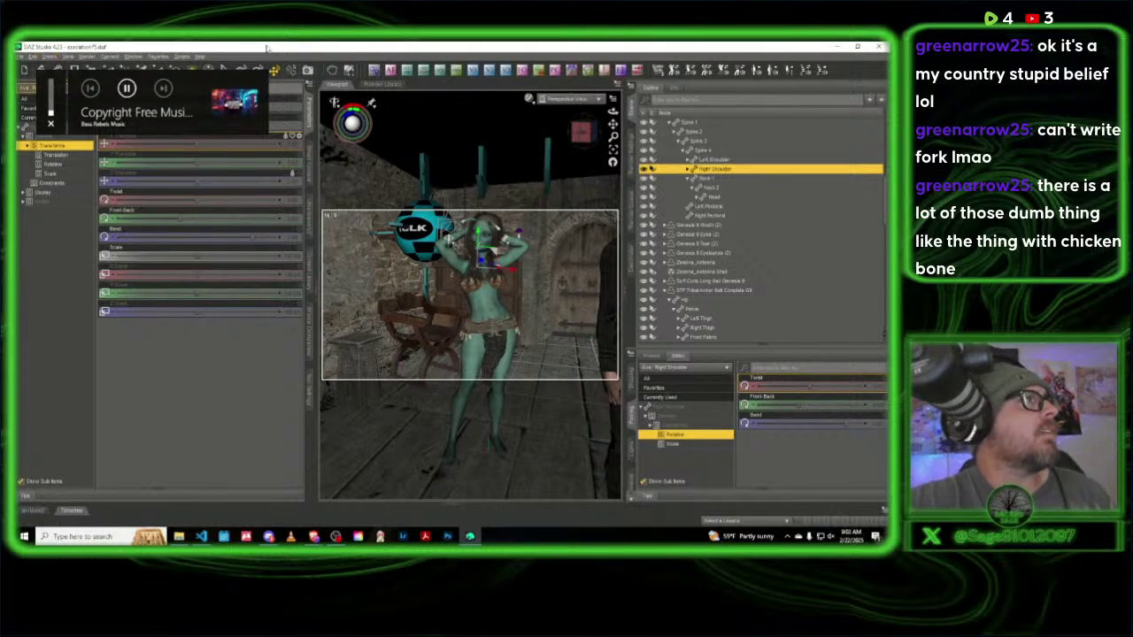
# Step: Adjust the playback and volume of the background music
pyautogui.click(126, 88)
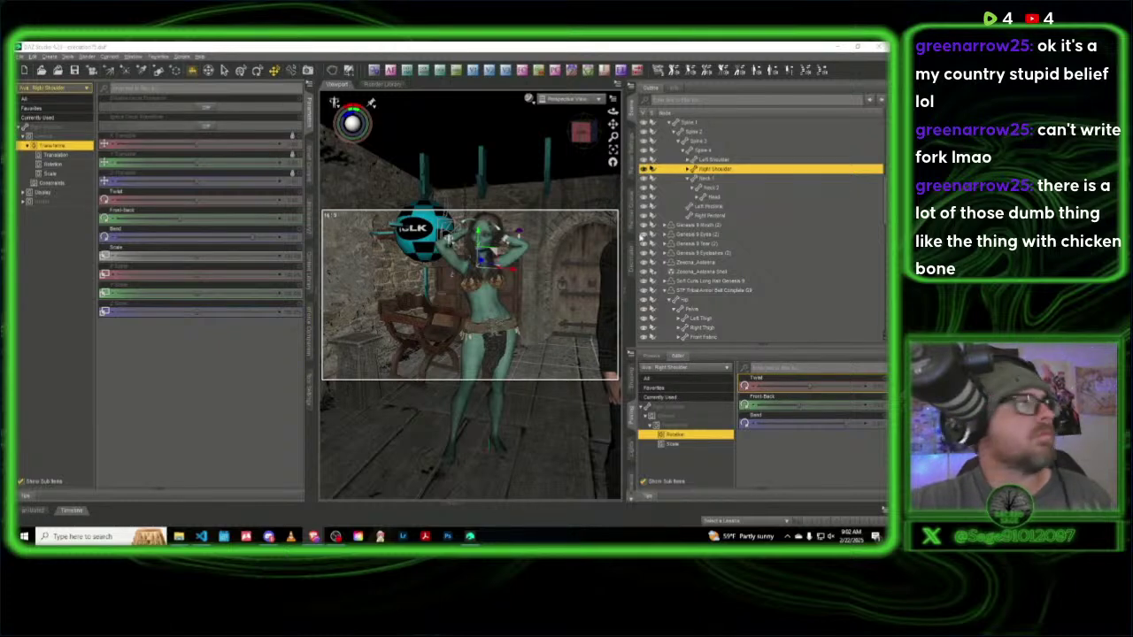
pyautogui.click(24, 536)
pyautogui.click(252, 44)
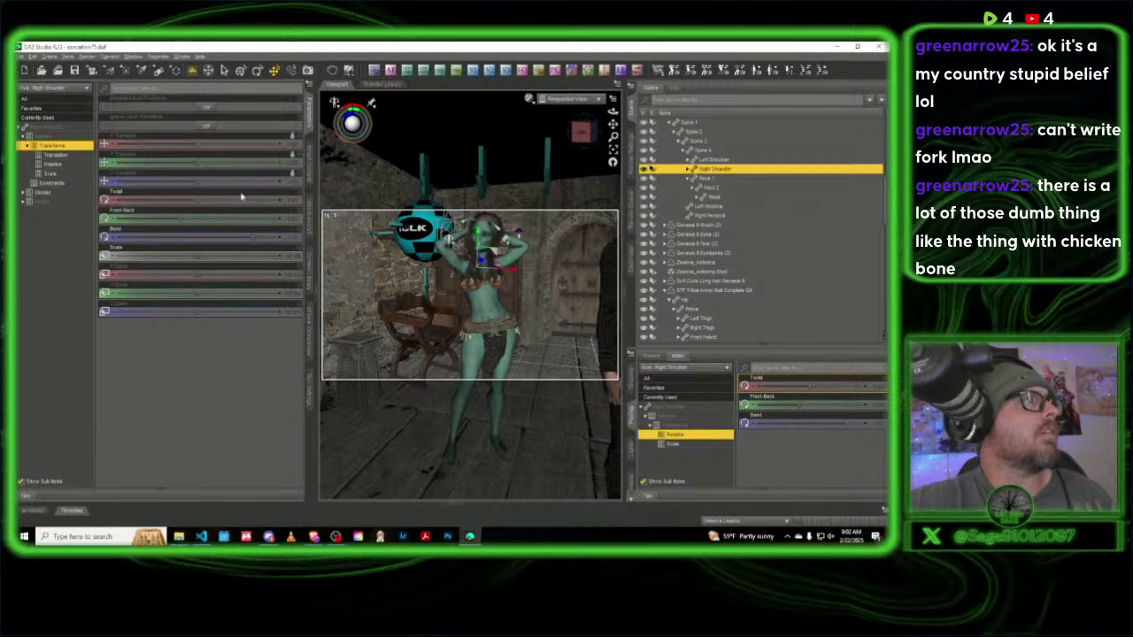
pyautogui.press('XF86AudioPlay')
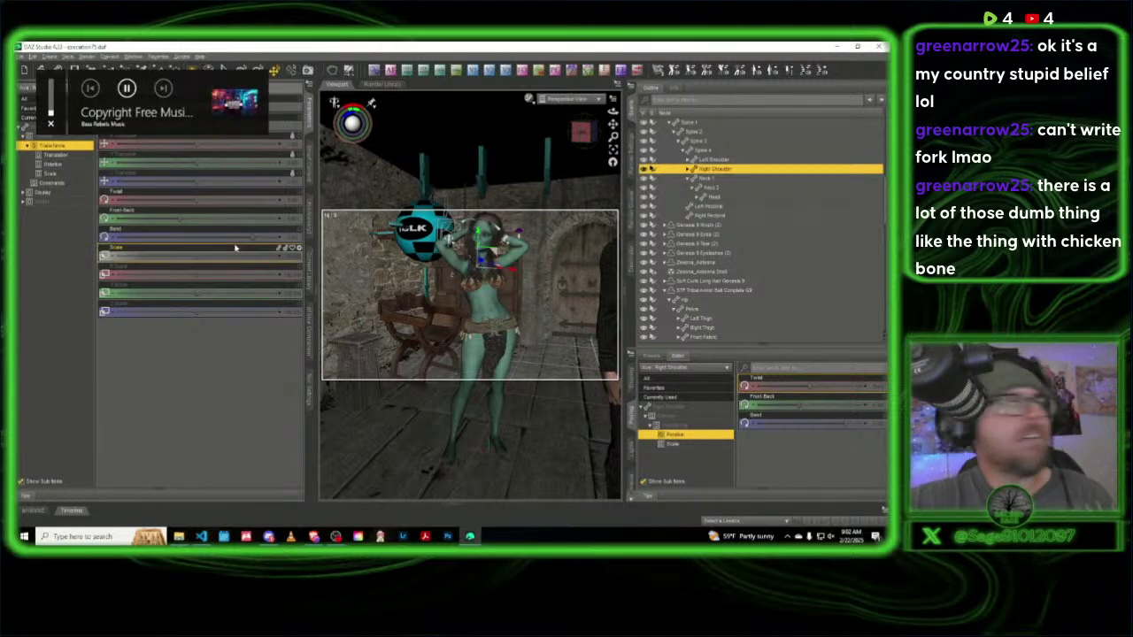
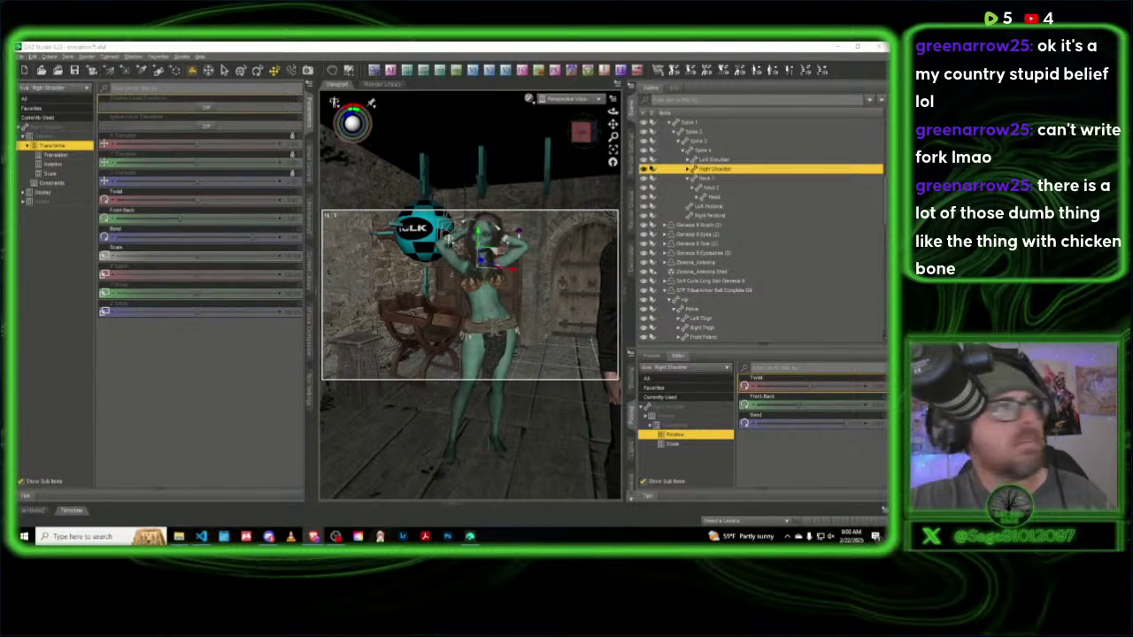
pyautogui.press('XF86AudioPlay')
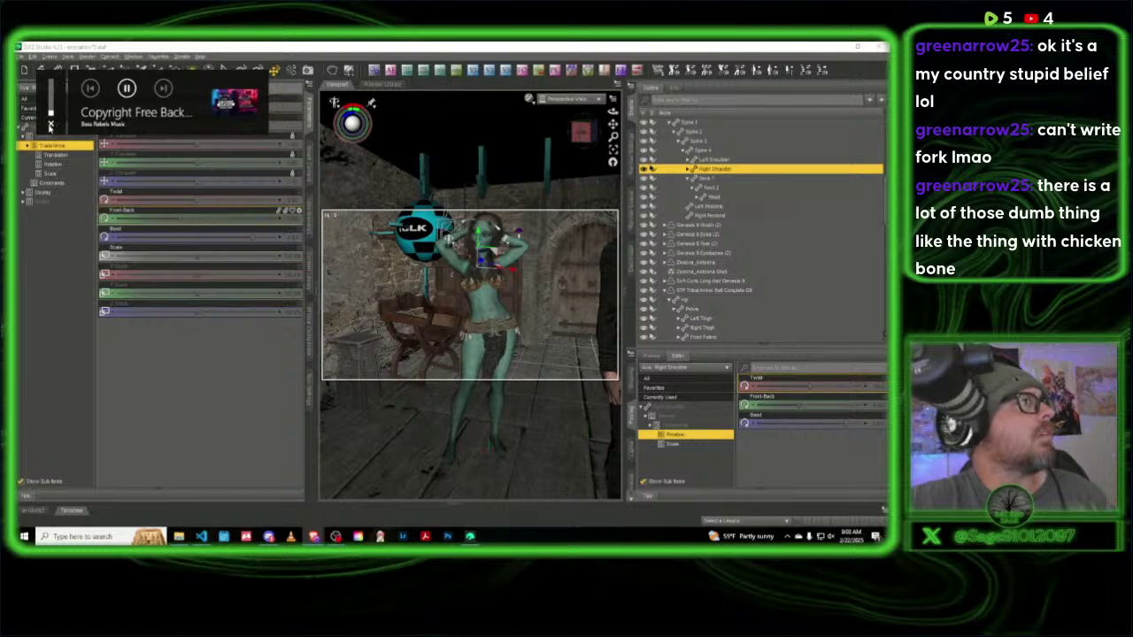
pyautogui.click(51, 105)
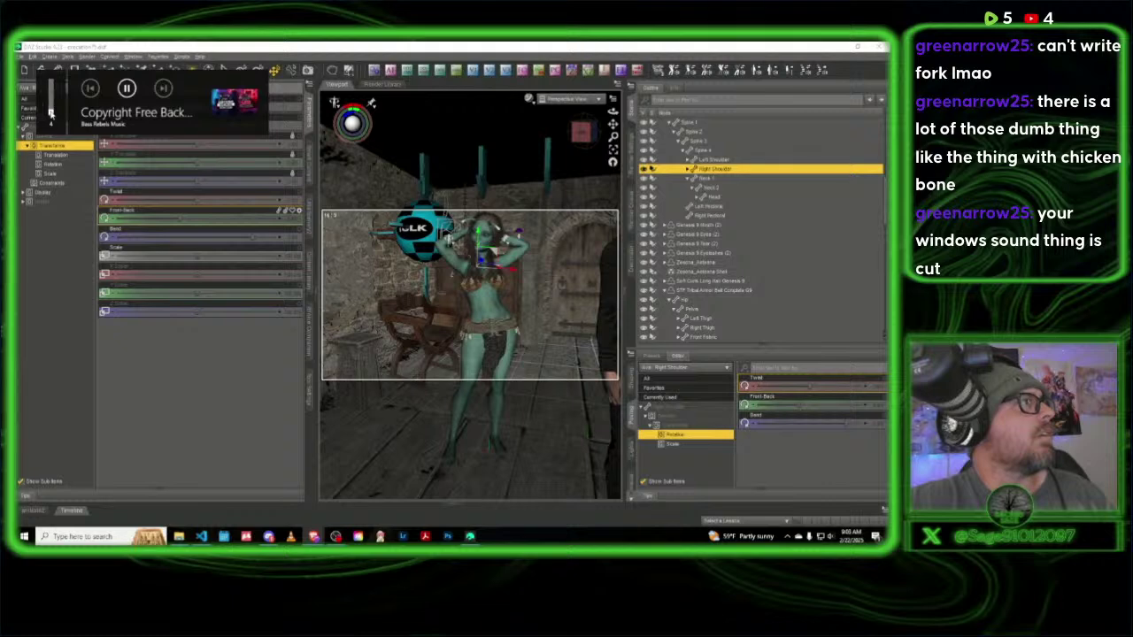
pyautogui.scroll(4, 50, 111)
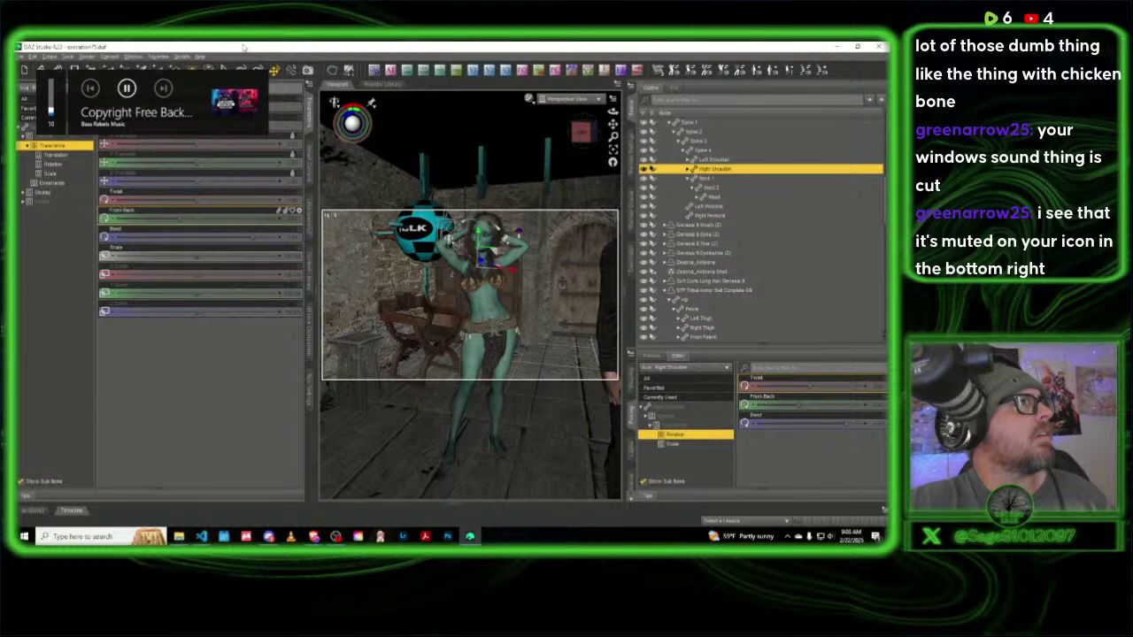
pyautogui.click(493, 313)
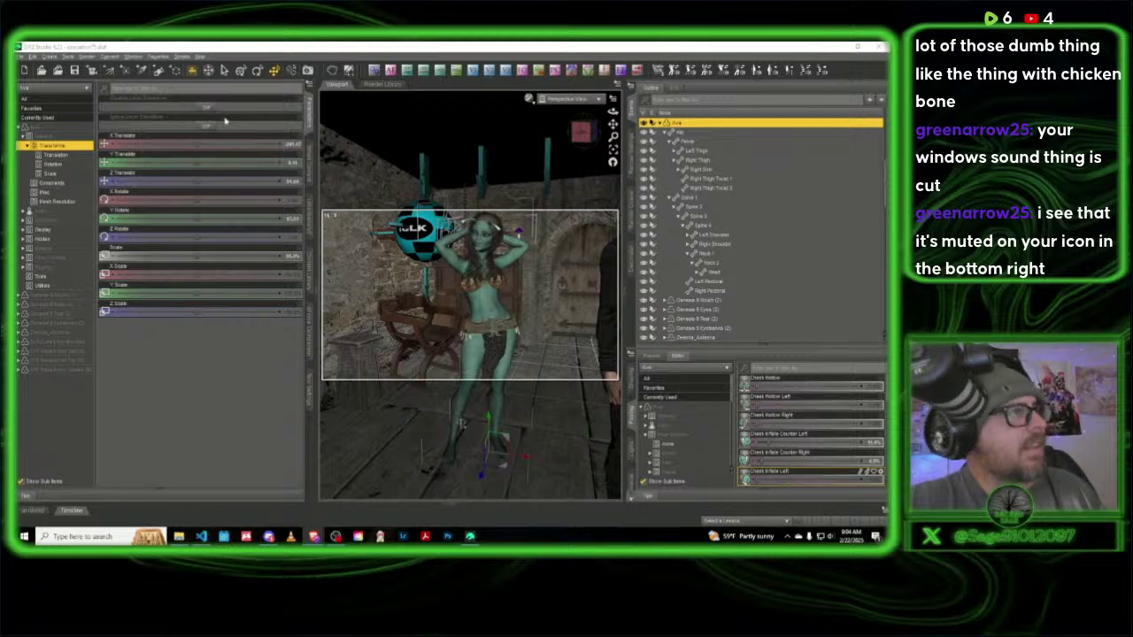
pyautogui.press('XF86AudioRaiseVolume')
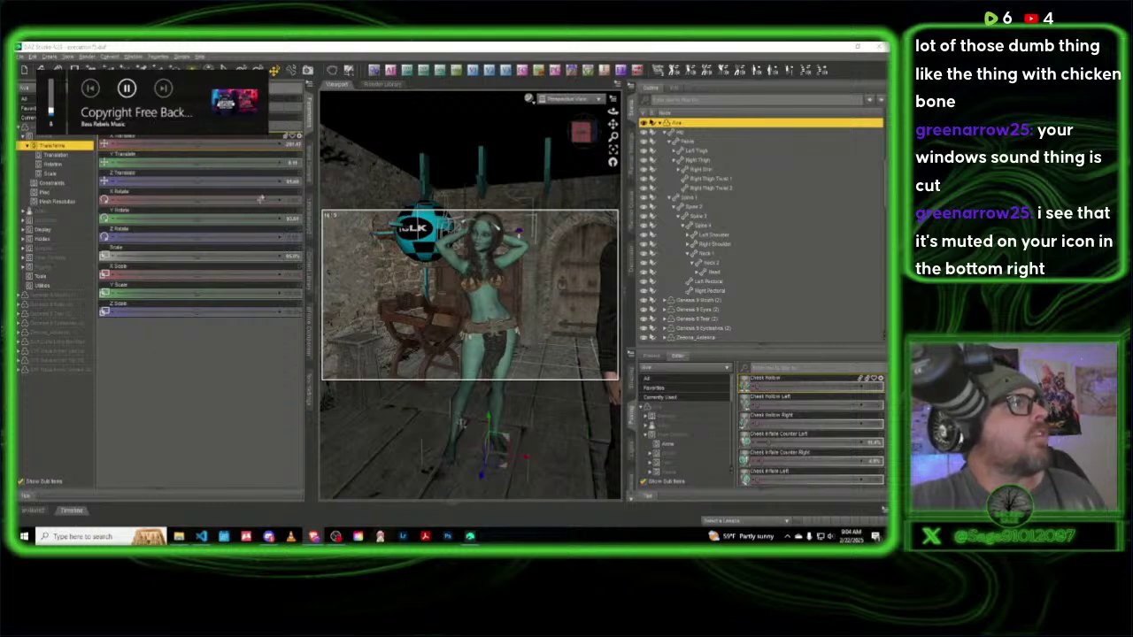
pyautogui.click(431, 48)
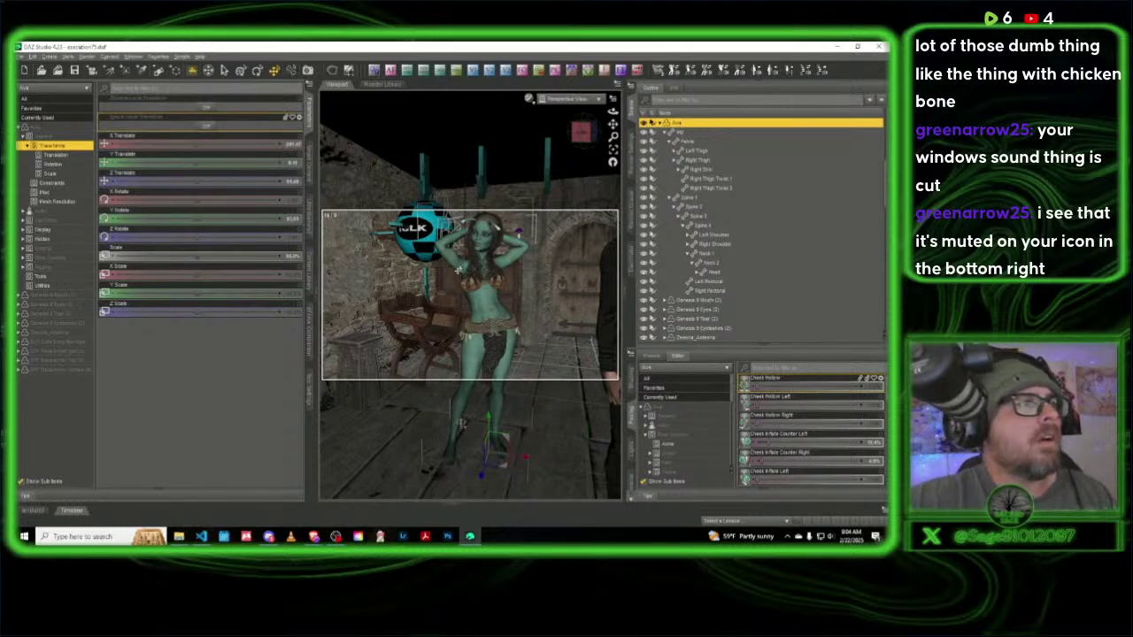
# Step: Reset the Twist, Front-Back and Bend rotations of the figure's right upper arm to their defaults
pyautogui.click(458, 269)
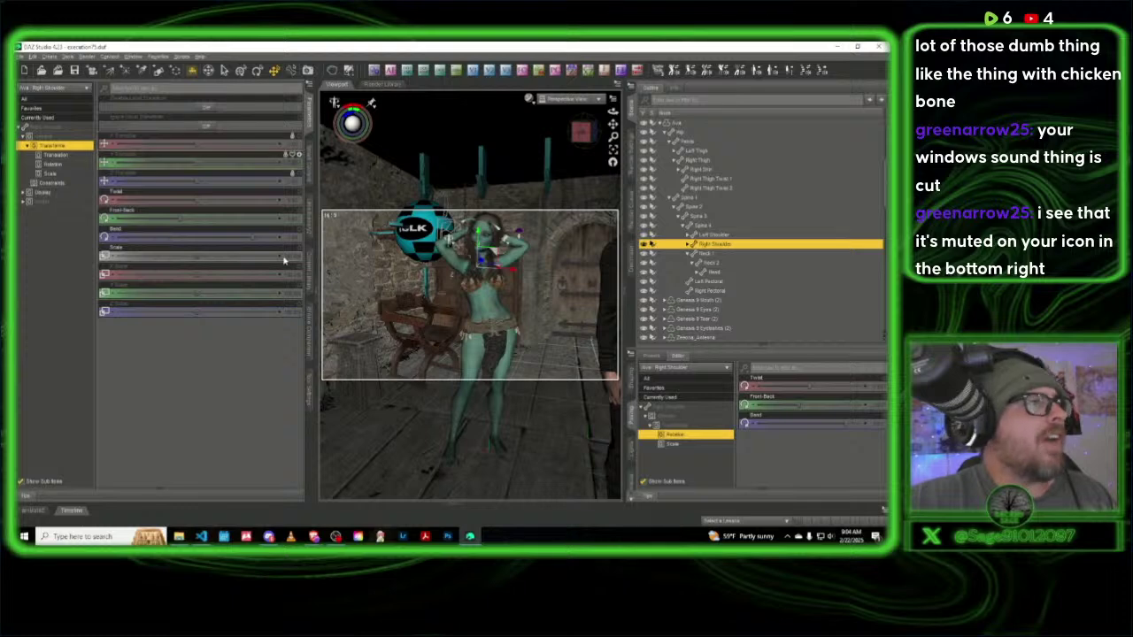
pyautogui.click(450, 261)
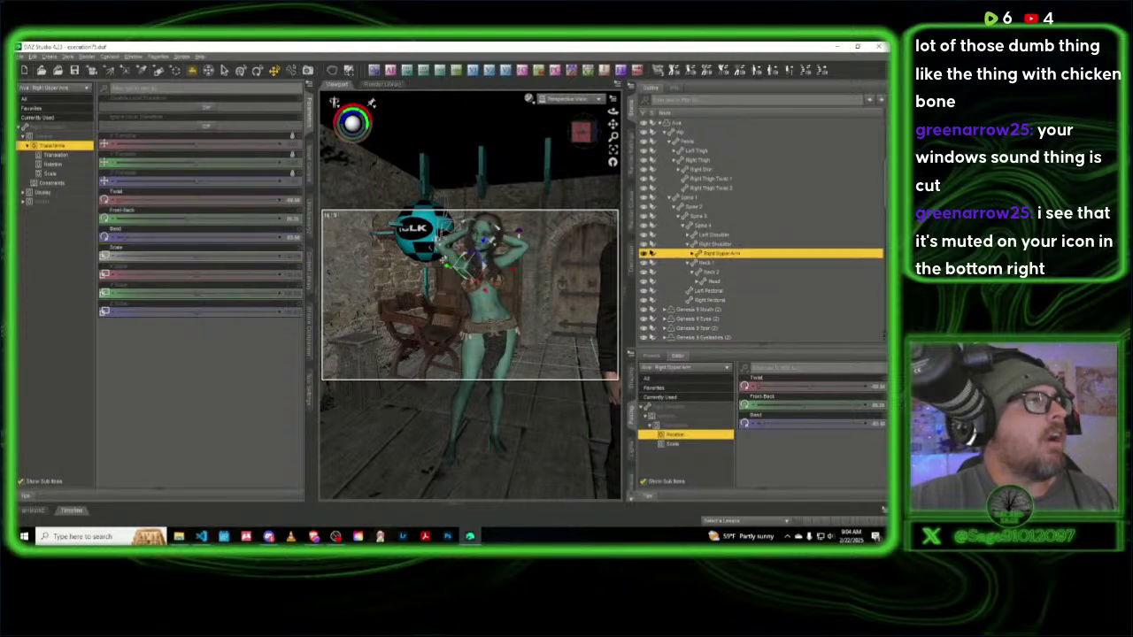
pyautogui.press('XF86AudioLowerVolume')
pyautogui.keyDown('alt'); pyautogui.click(293, 202); pyautogui.keyUp('alt')
pyautogui.keyDown('alt'); pyautogui.click(299, 222); pyautogui.keyUp('alt')
pyautogui.keyDown('alt'); pyautogui.click(297, 239); pyautogui.keyUp('alt')
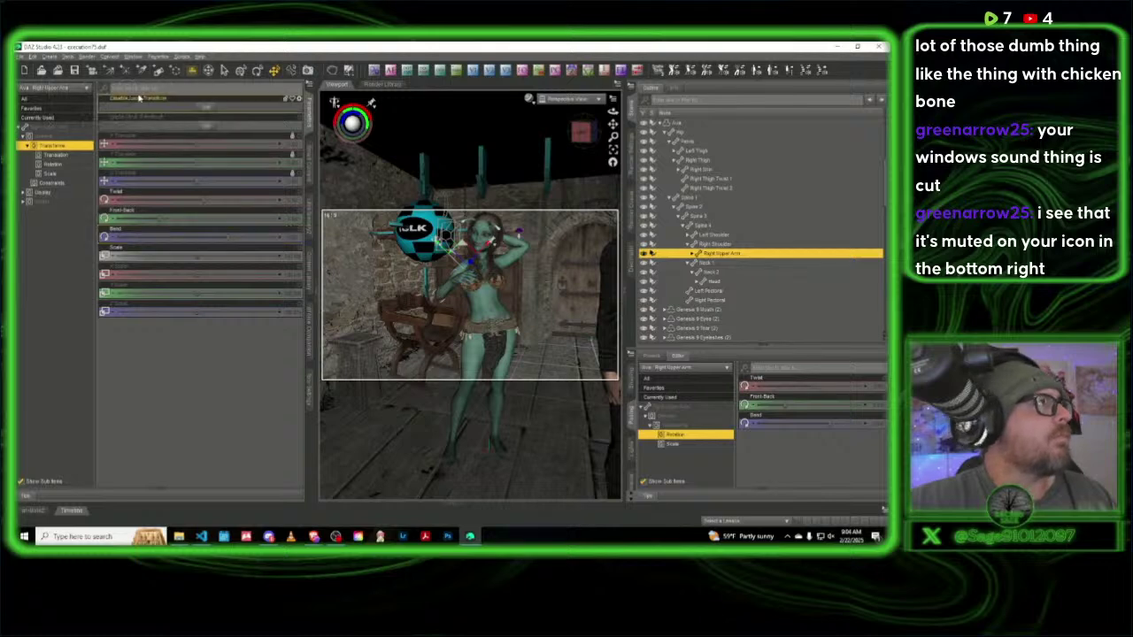
pyautogui.press('XF86AudioLowerVolume')
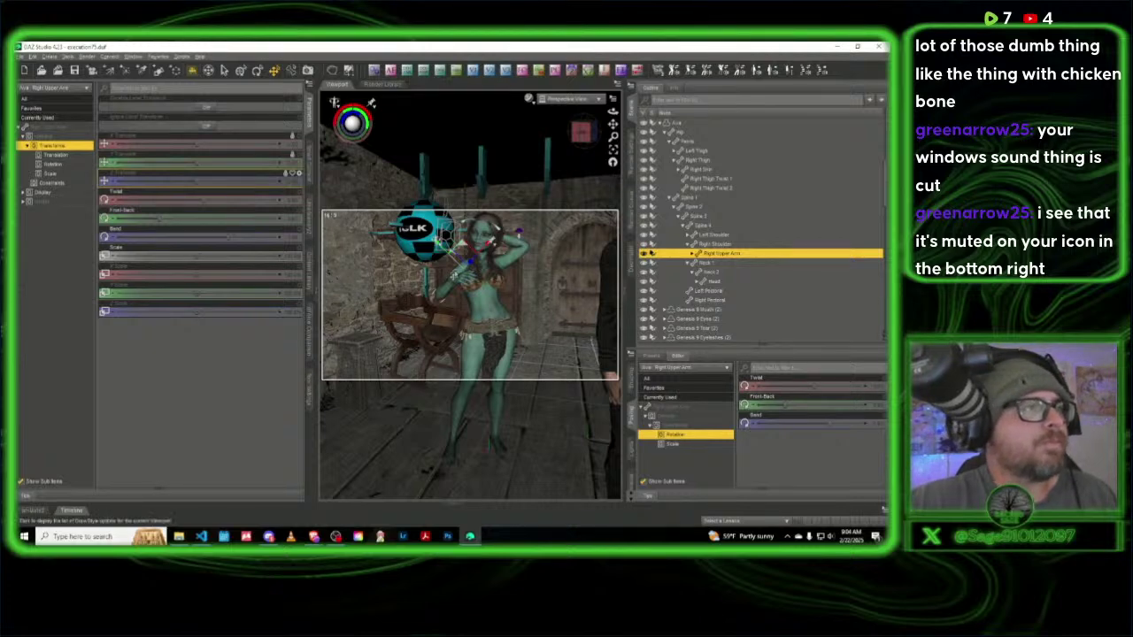
# Step: Reduce the bend of the right forearm so the hand lowers from the chest to the belt
pyautogui.moveTo(589, 138); pyautogui.dragTo(583, 131)
pyautogui.click(476, 335)
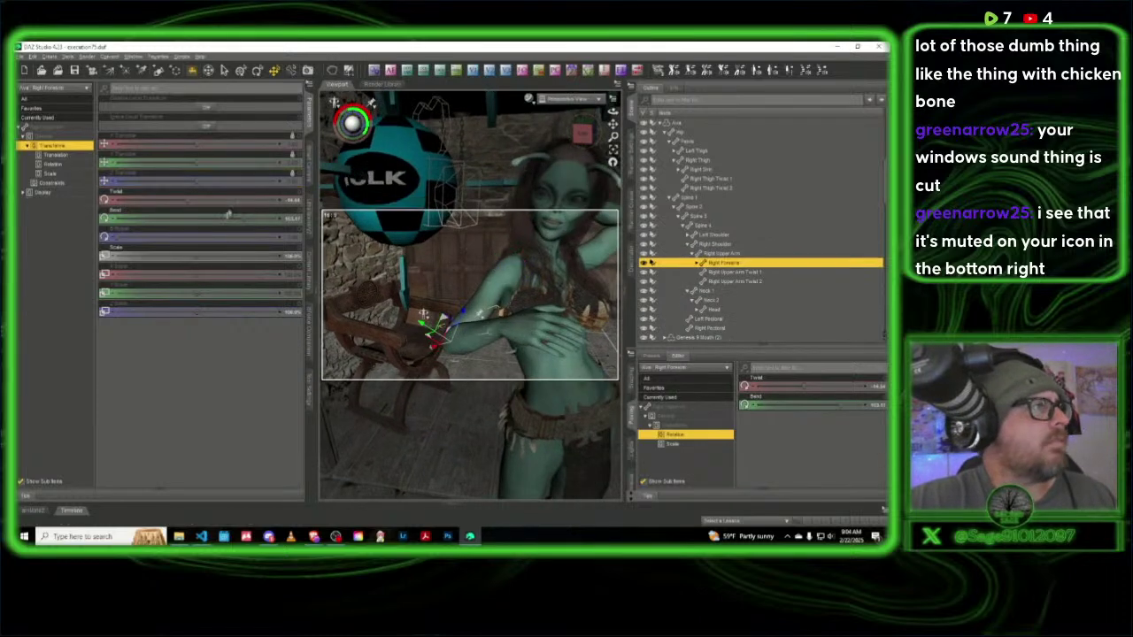
pyautogui.moveTo(232, 222); pyautogui.dragTo(213, 228)
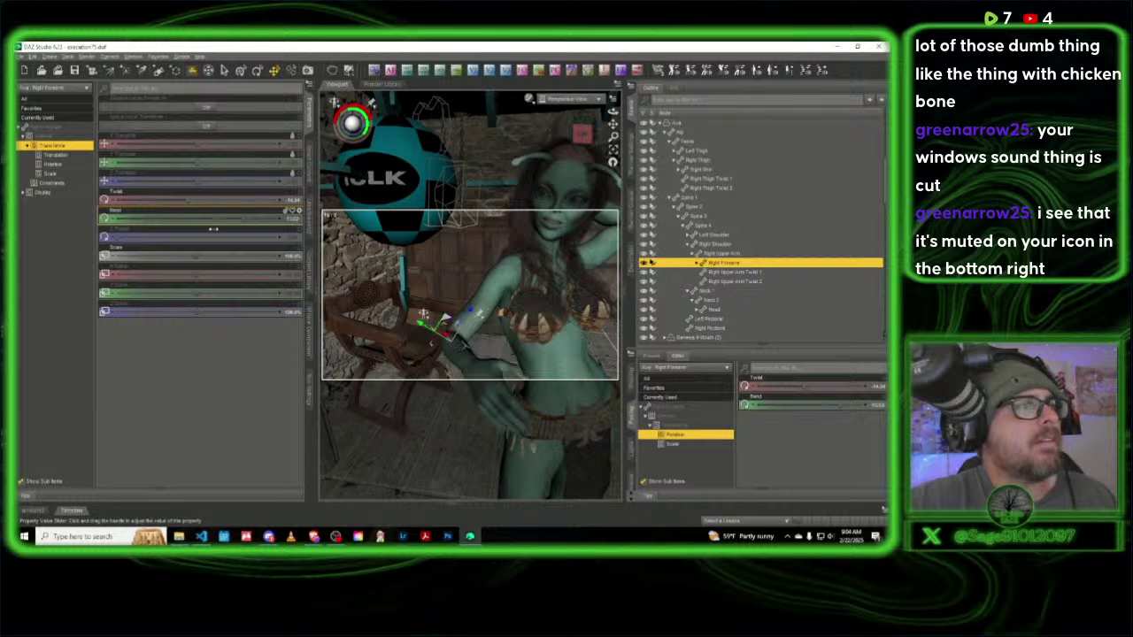
# Step: Increase the bend and twist of the right upper arm so it hangs close to the torso with the elbow lowered
pyautogui.hotkey('ctrl', 'z')
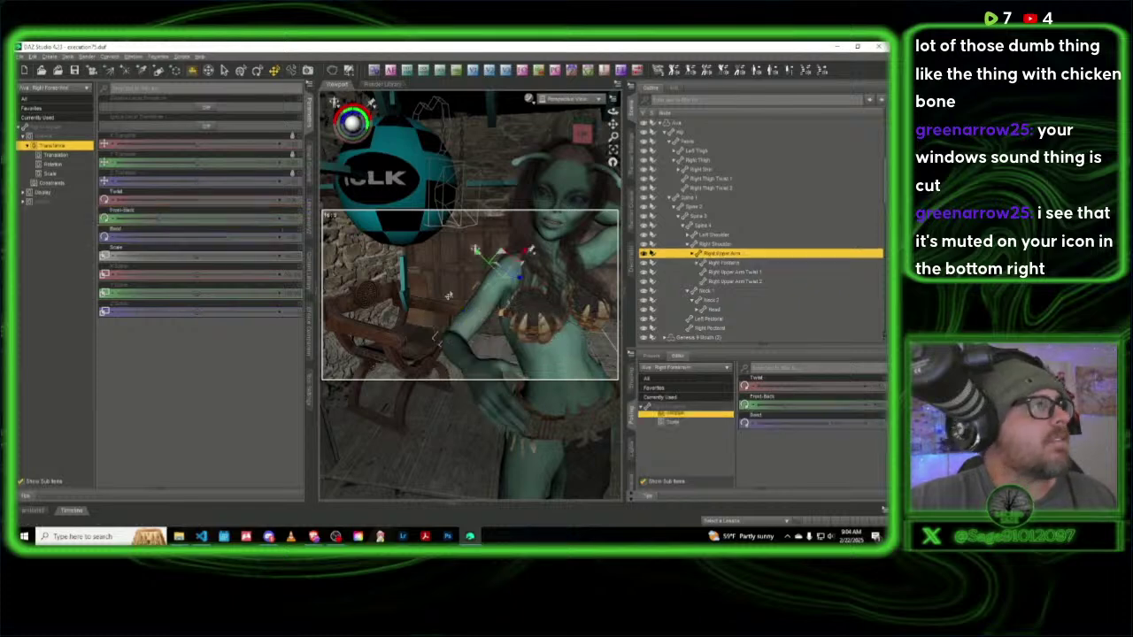
pyautogui.hotkey('ctrl', 'z')
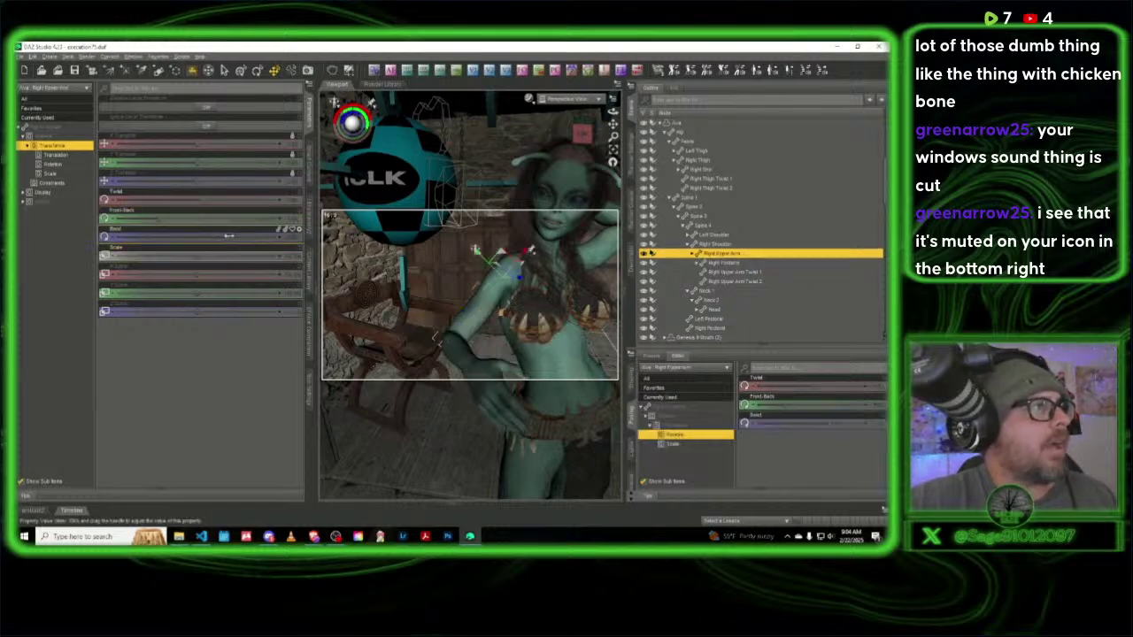
pyautogui.moveTo(233, 236); pyautogui.dragTo(263, 245)
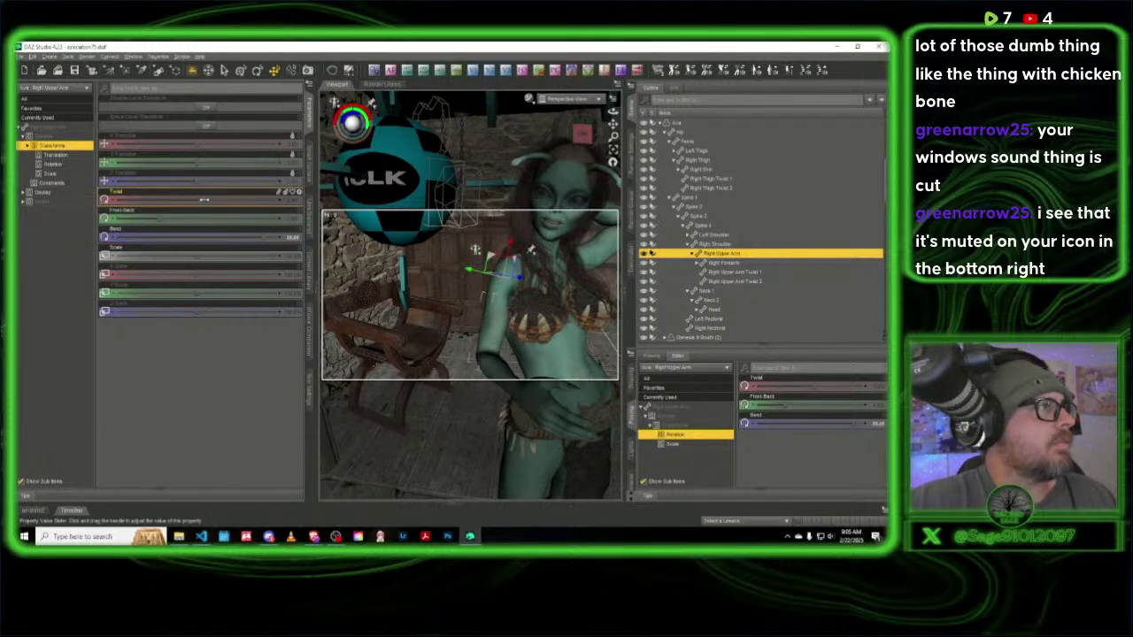
pyautogui.moveTo(203, 200); pyautogui.dragTo(260, 227)
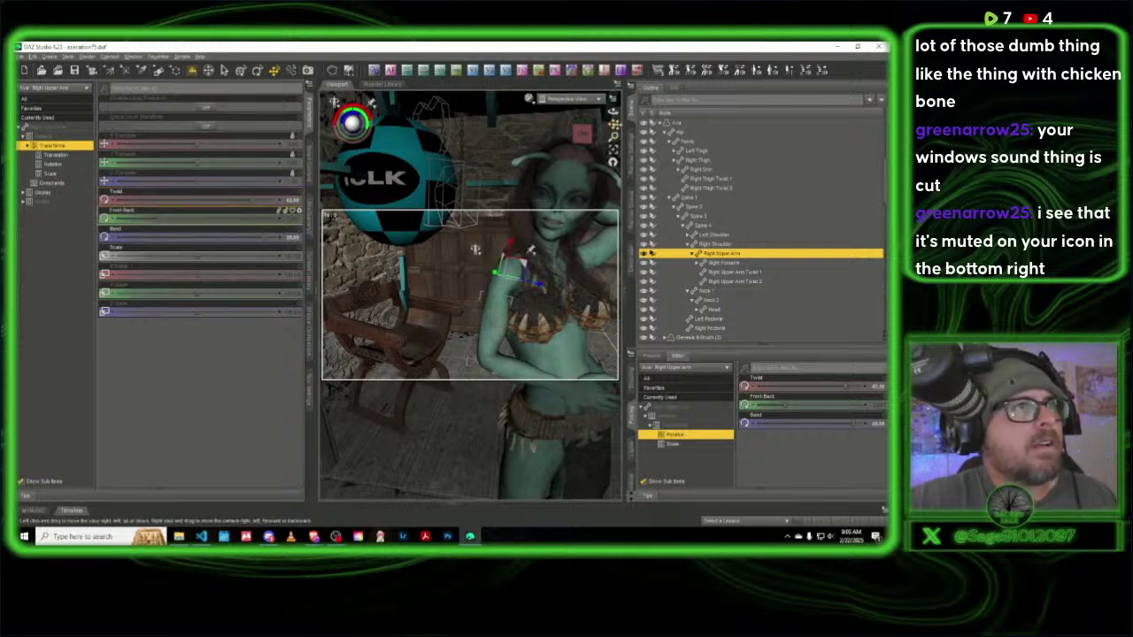
# Step: Straighten the right forearm and adjust its twist so the hand hangs over the front of the belt
pyautogui.moveTo(612, 125); pyautogui.dragTo(597, 99)
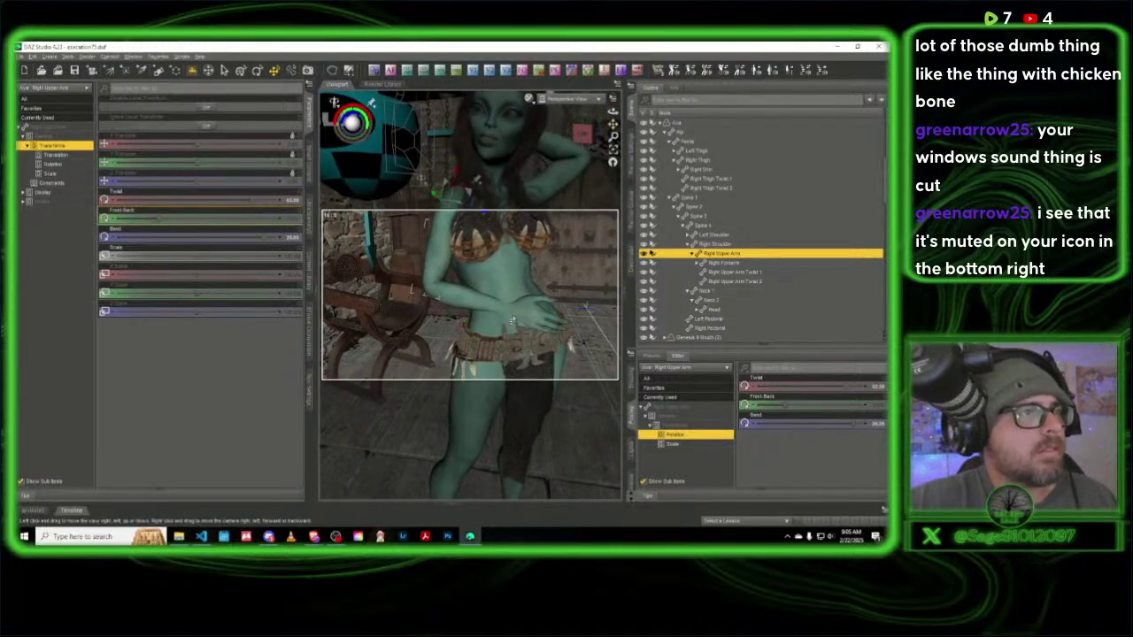
pyautogui.click(447, 292)
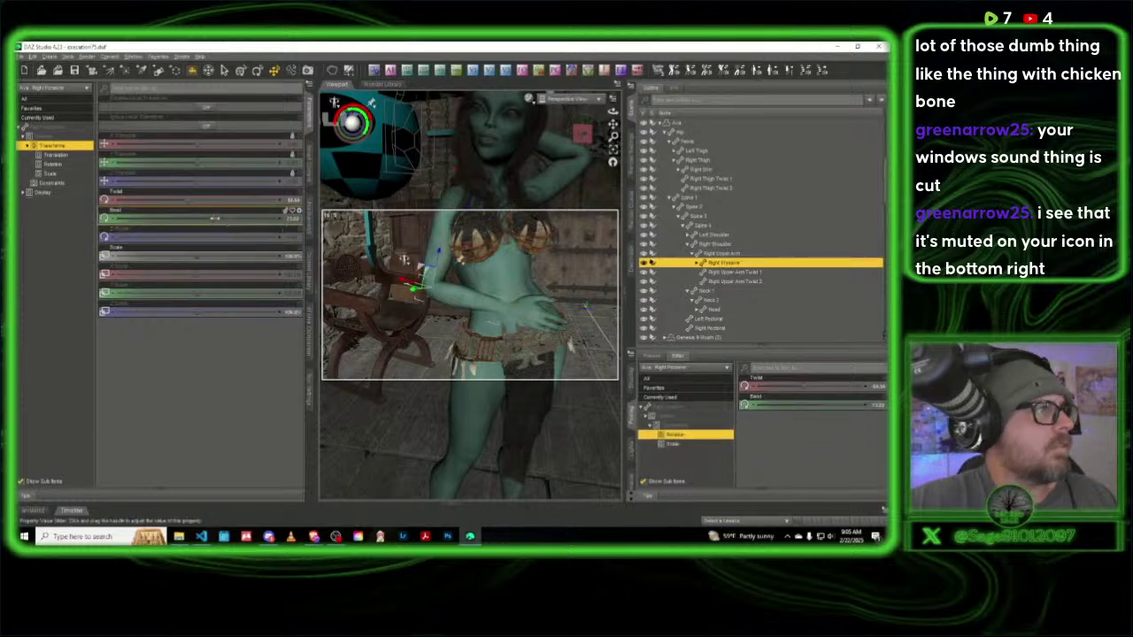
pyautogui.moveTo(222, 225); pyautogui.dragTo(184, 245)
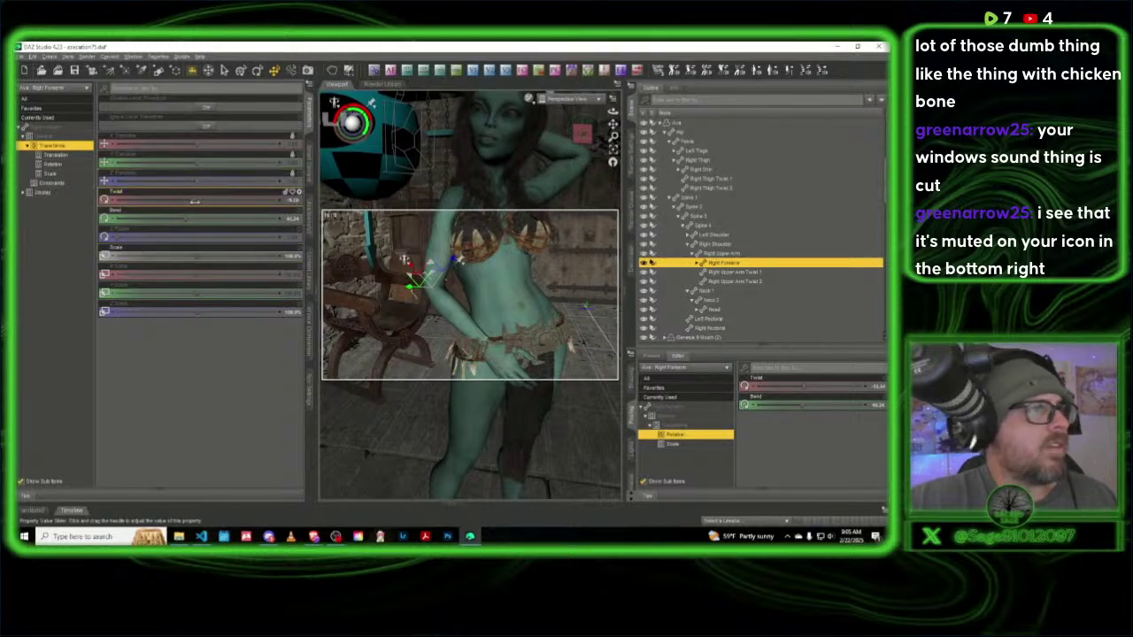
pyautogui.moveTo(194, 202); pyautogui.dragTo(216, 203)
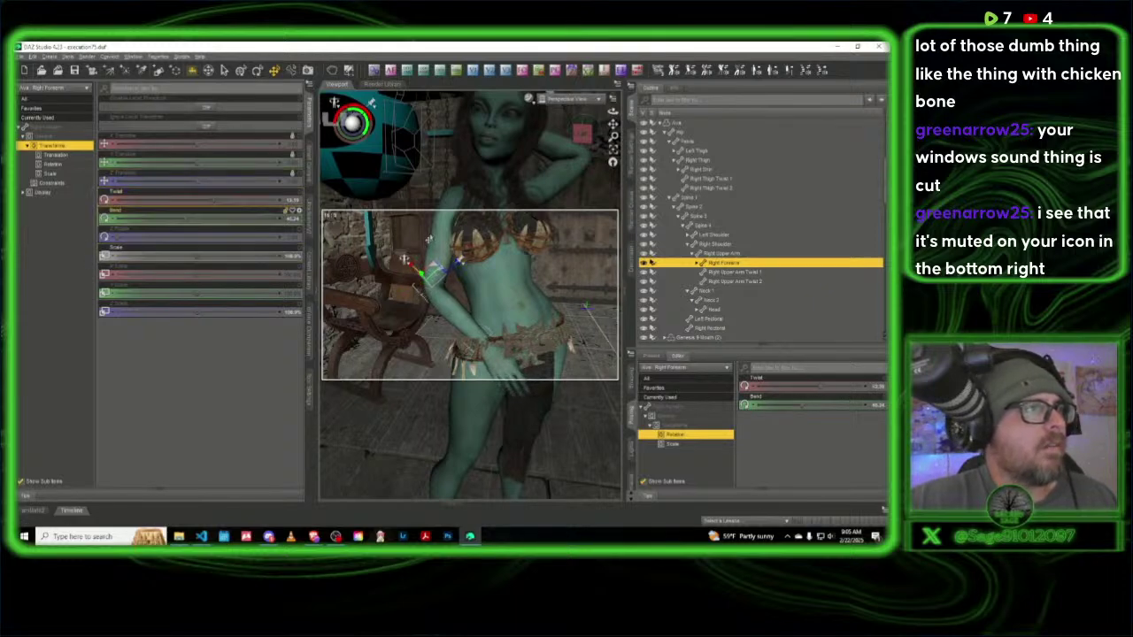
# Step: Fine-tune the right upper arm's Front-Back and Twist rotations to place the hand in front of the hip
pyautogui.click(436, 252)
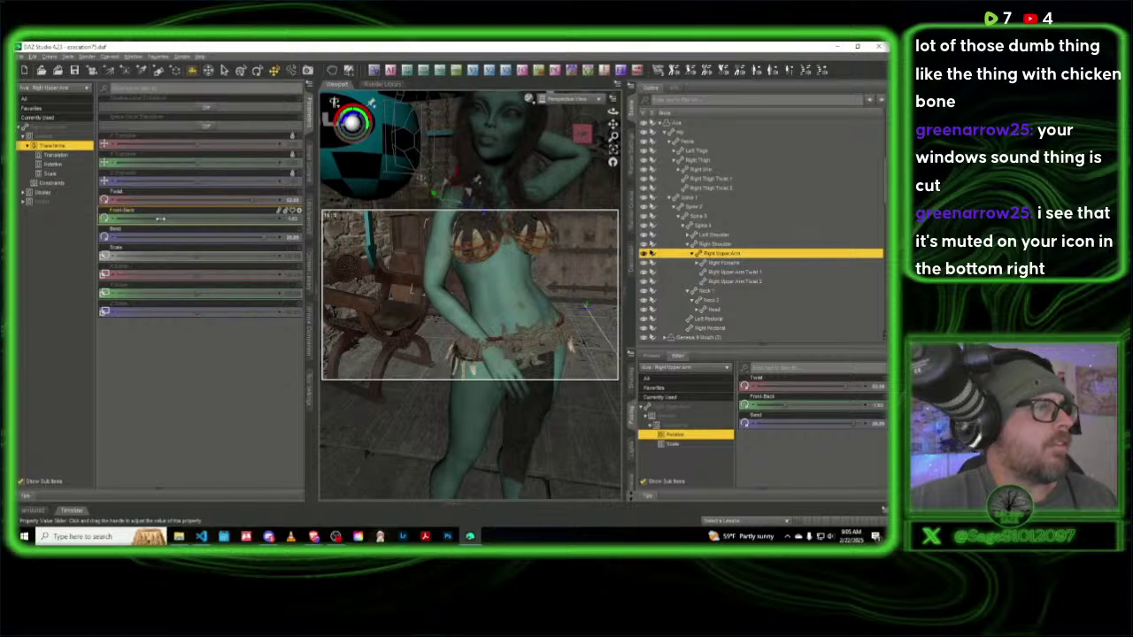
pyautogui.moveTo(159, 218); pyautogui.dragTo(166, 219)
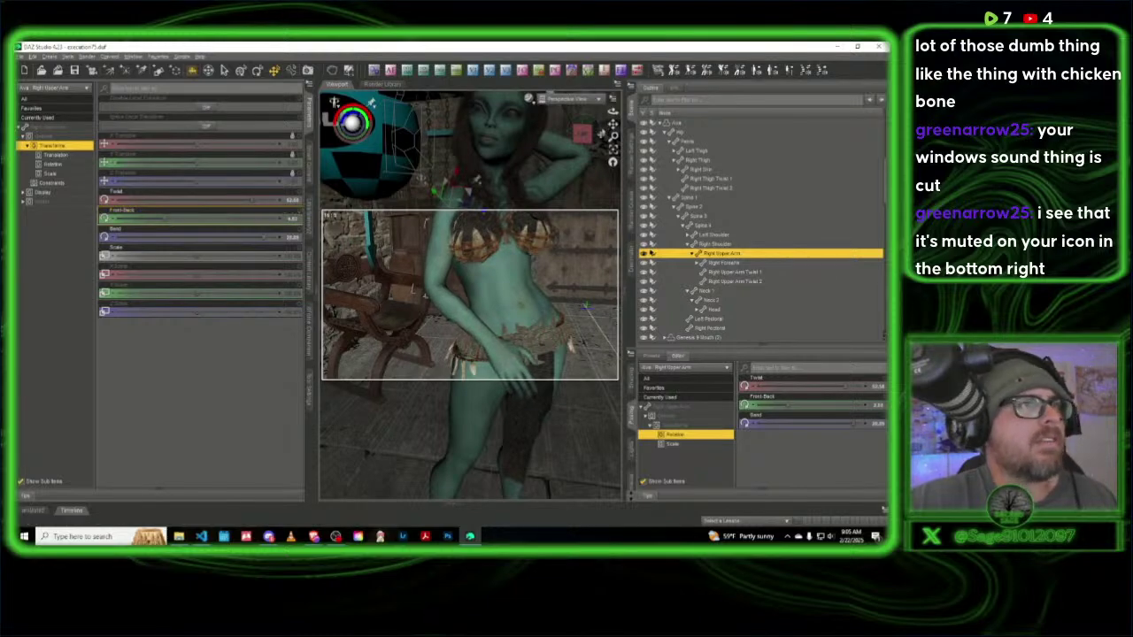
pyautogui.moveTo(613, 125)
pyautogui.mouseDown()
pyautogui.moveTo(531, 124)
pyautogui.moveTo(561, 169)
pyautogui.moveTo(612, 125)
pyautogui.moveTo(593, 141)
pyautogui.moveTo(584, 129)
pyautogui.moveTo(614, 125)
pyautogui.mouseUp()
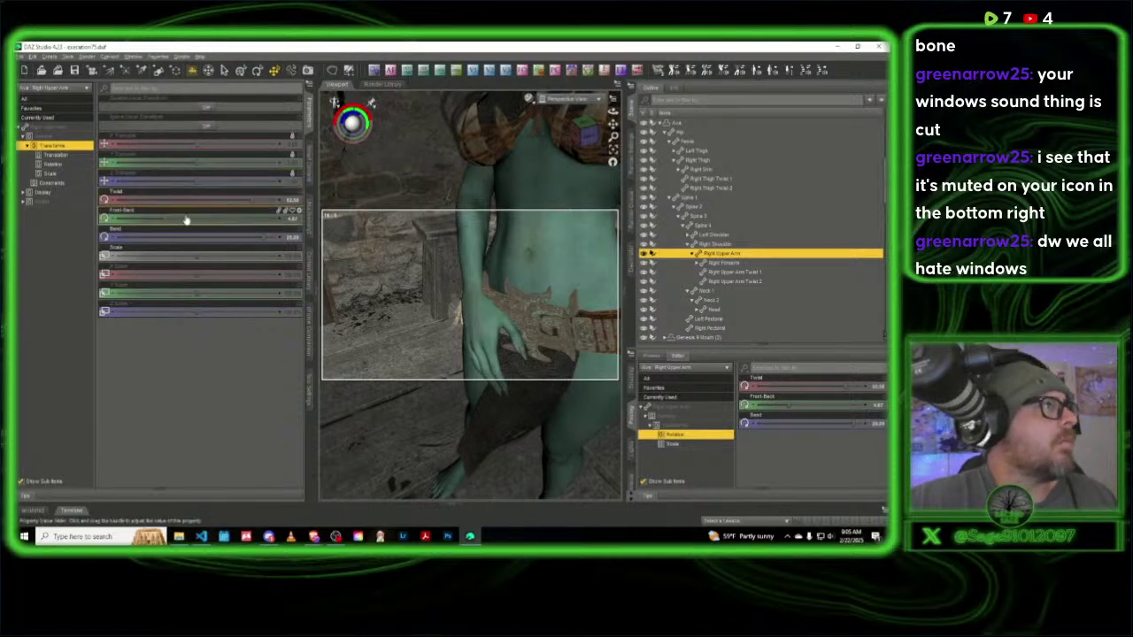
pyautogui.moveTo(166, 218); pyautogui.dragTo(235, 220)
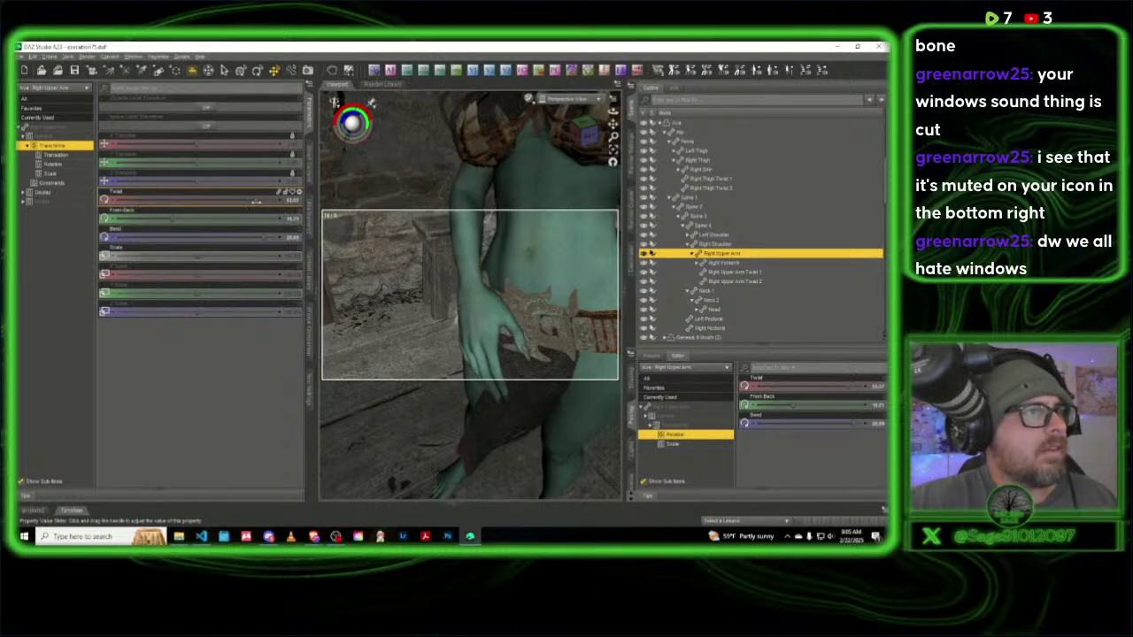
pyautogui.moveTo(255, 202); pyautogui.dragTo(256, 206)
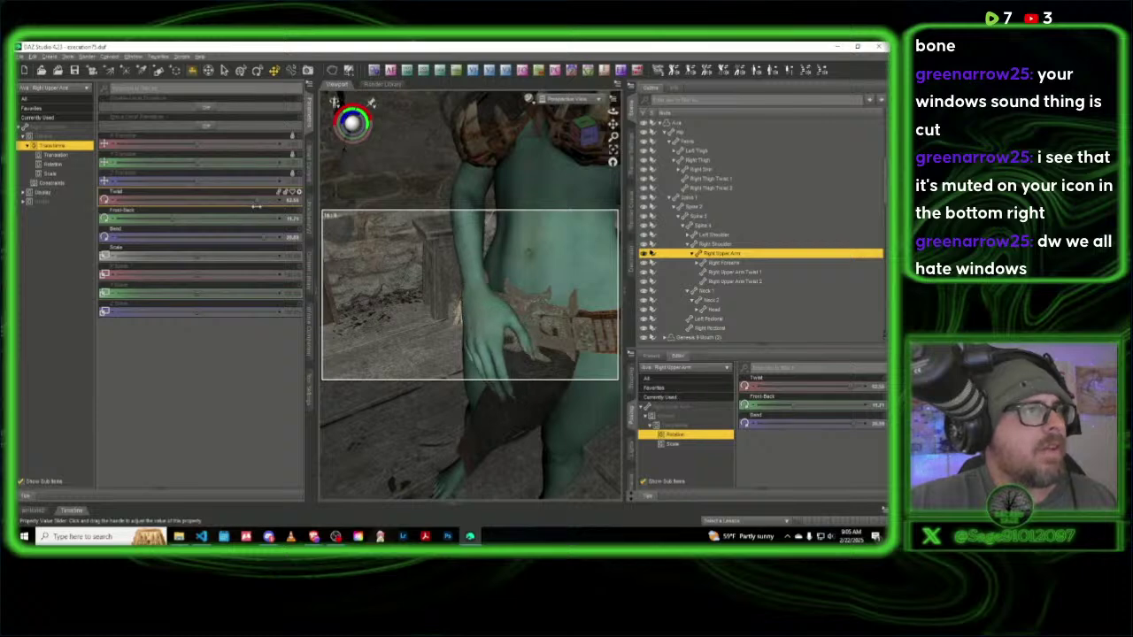
# Step: Bend the right hand inward at the wrist toward the belt's front fabric and check the whole pose
pyautogui.moveTo(580, 130); pyautogui.dragTo(576, 96)
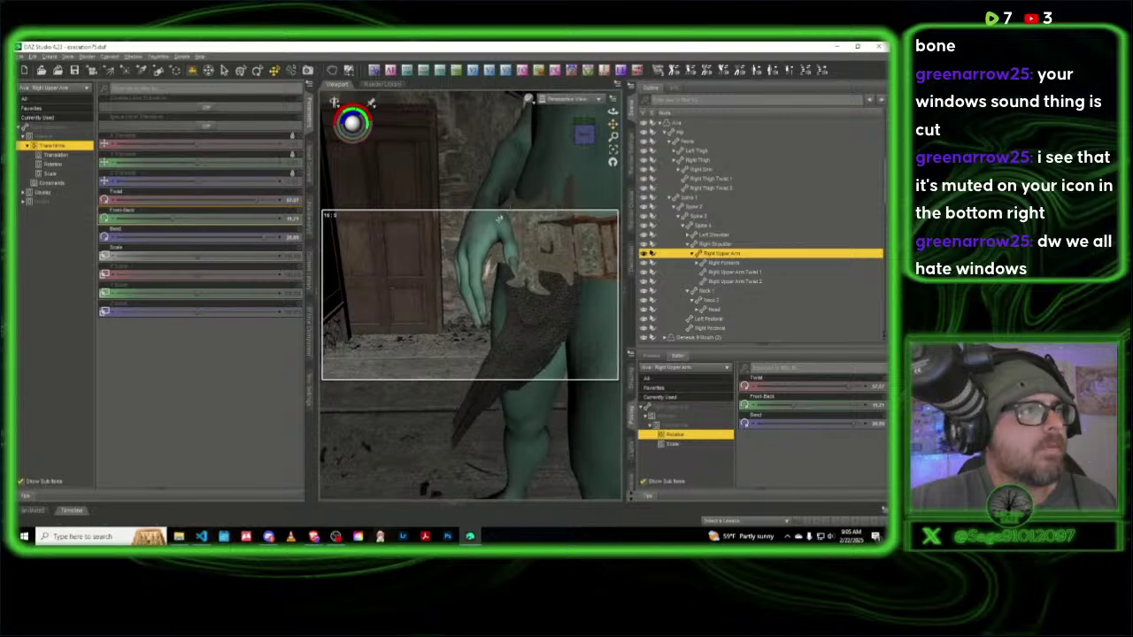
pyautogui.click(462, 242)
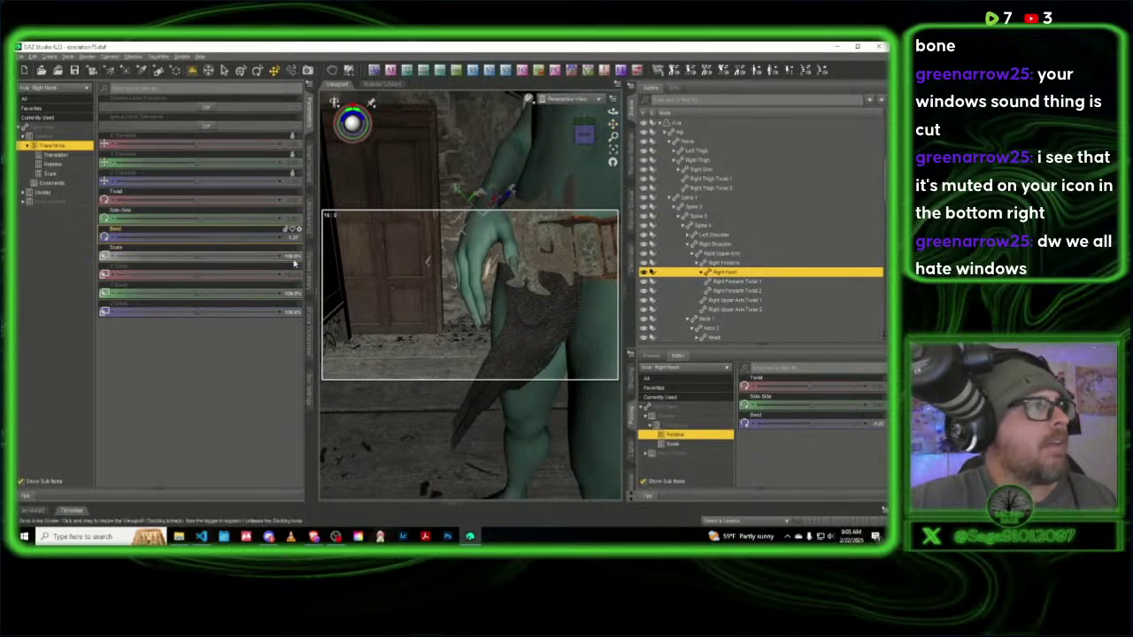
pyautogui.moveTo(200, 239); pyautogui.dragTo(217, 237)
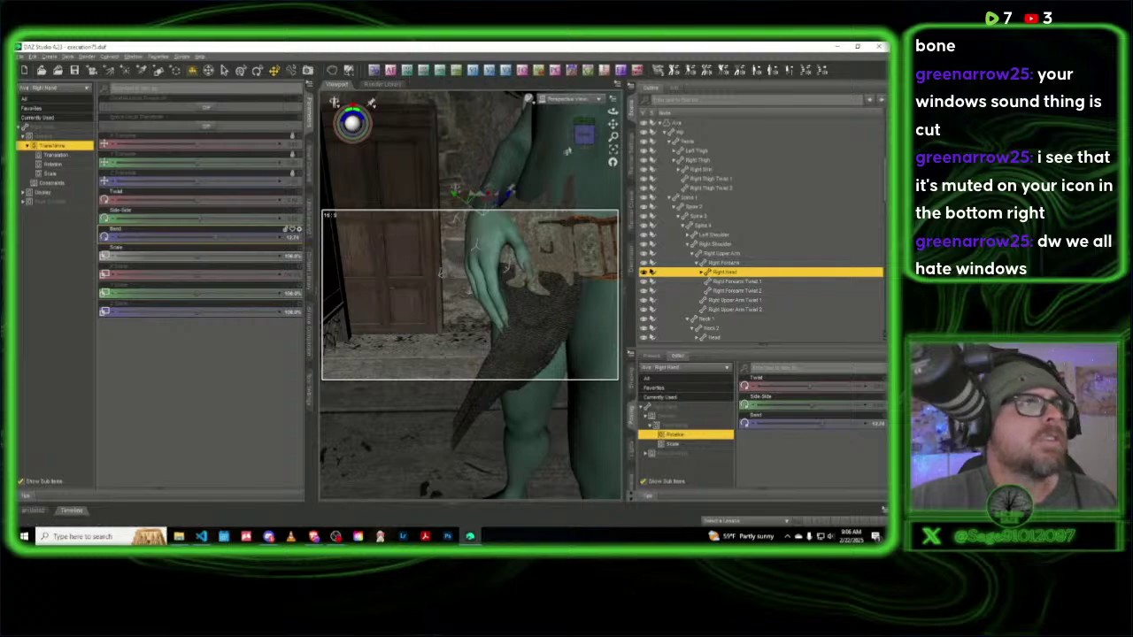
pyautogui.click(584, 135)
pyautogui.moveTo(366, 272); pyautogui.dragTo(496, 252)
pyautogui.moveTo(496, 252); pyautogui.dragTo(514, 264, button='middle')
pyautogui.scroll(-5, 515, 262)
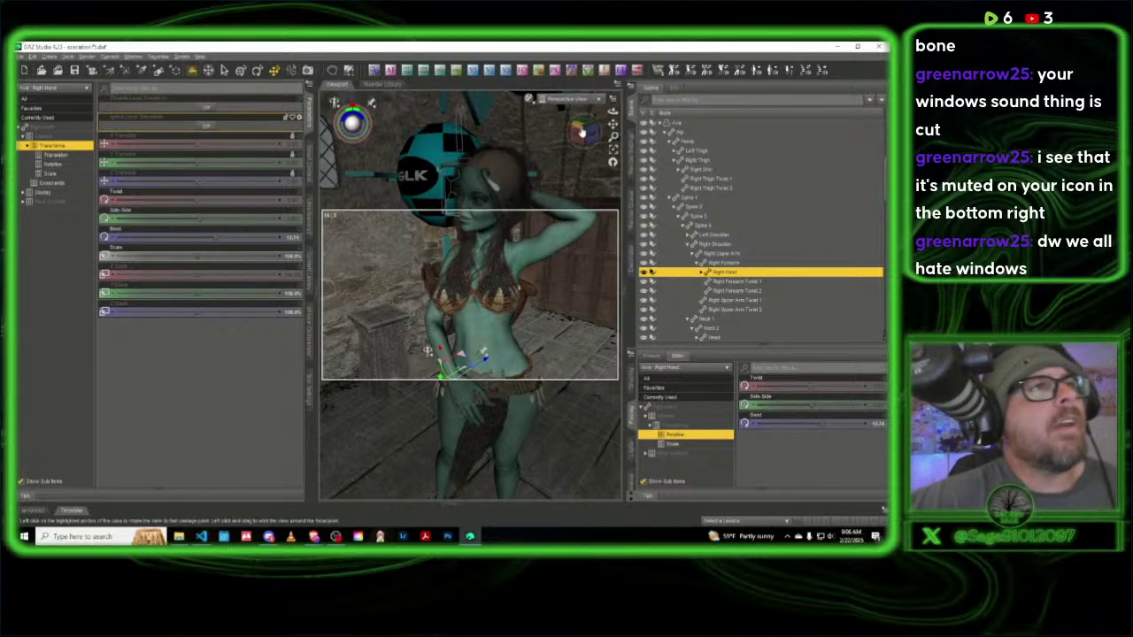
# Step: Collapse the parameters pane beside the viewport and frame the green figure from the front at a wider distance
pyautogui.moveTo(581, 135); pyautogui.dragTo(639, 139)
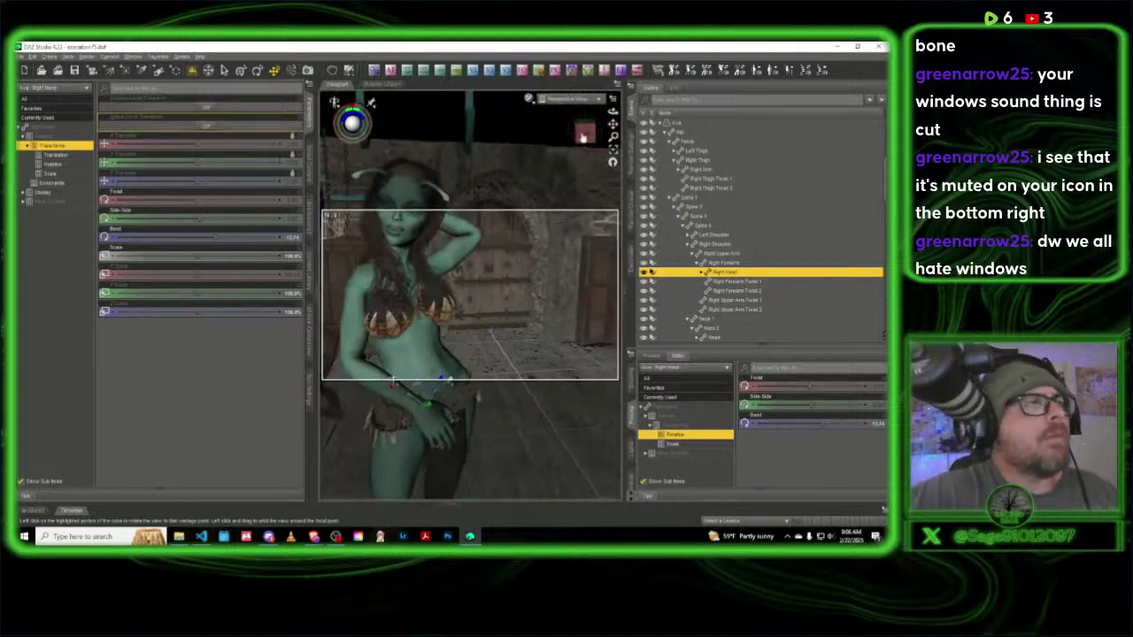
pyautogui.scroll(-4, 581, 136)
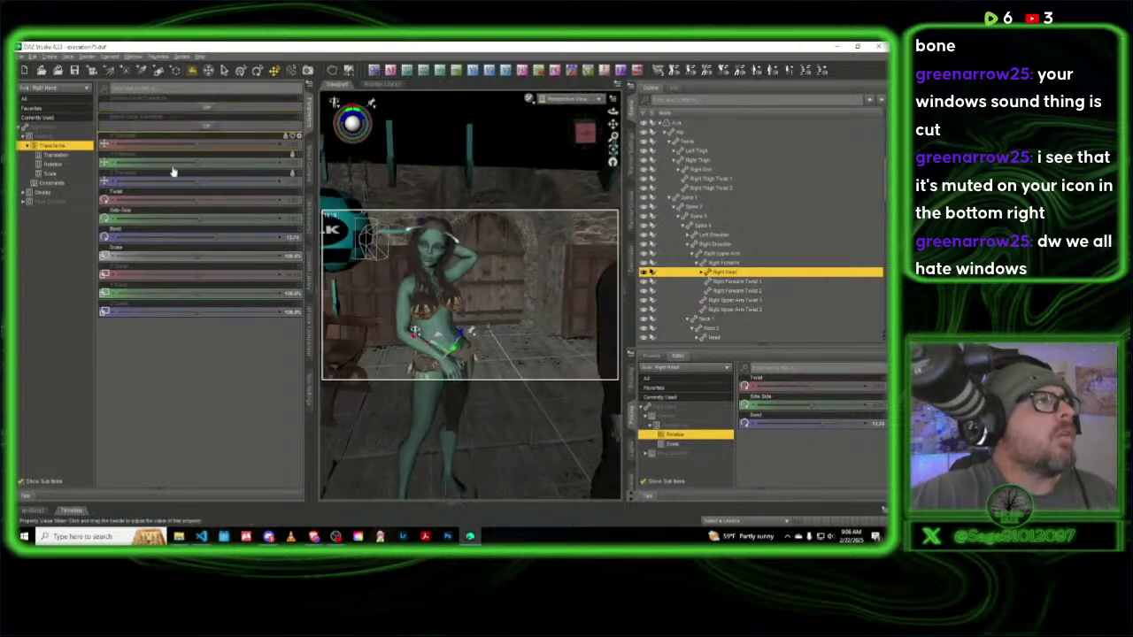
pyautogui.click(315, 130)
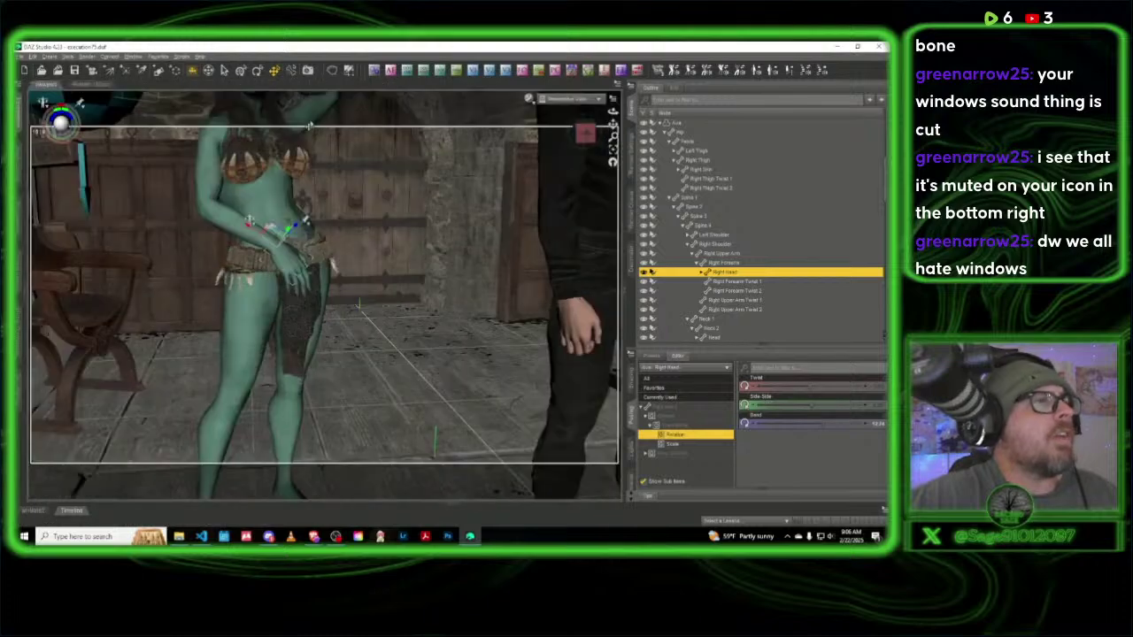
pyautogui.scroll(-1, 510, 152)
pyautogui.moveTo(587, 137); pyautogui.dragTo(614, 122)
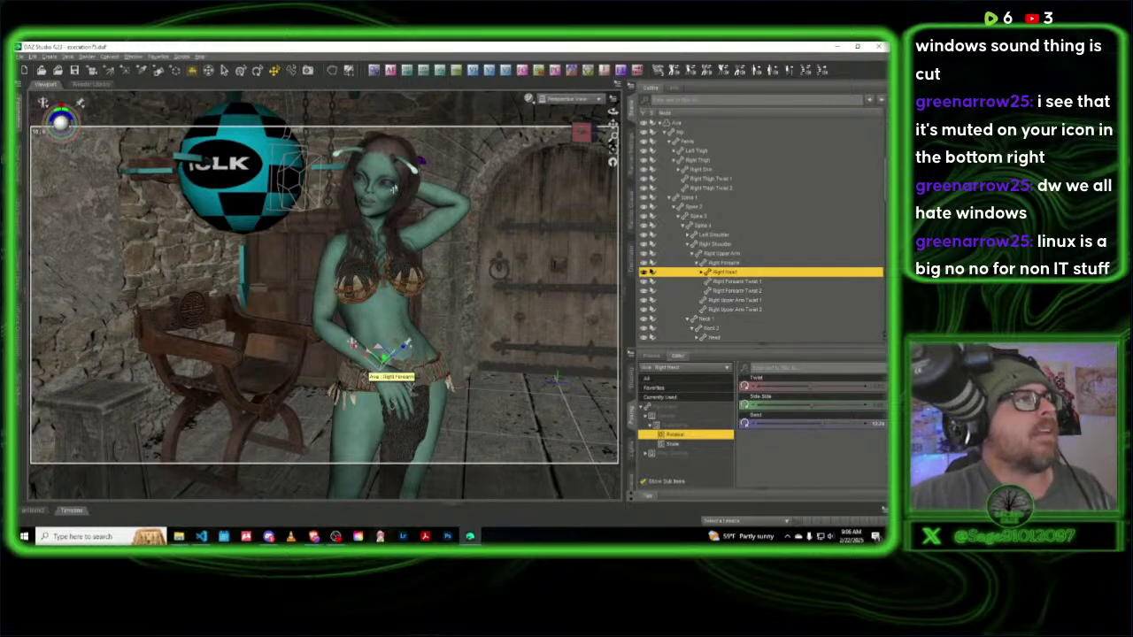
# Step: Select the whole green figure, show its currently used parameters, and zero the Confident and Smile Happy expressions
pyautogui.doubleClick(380, 199)
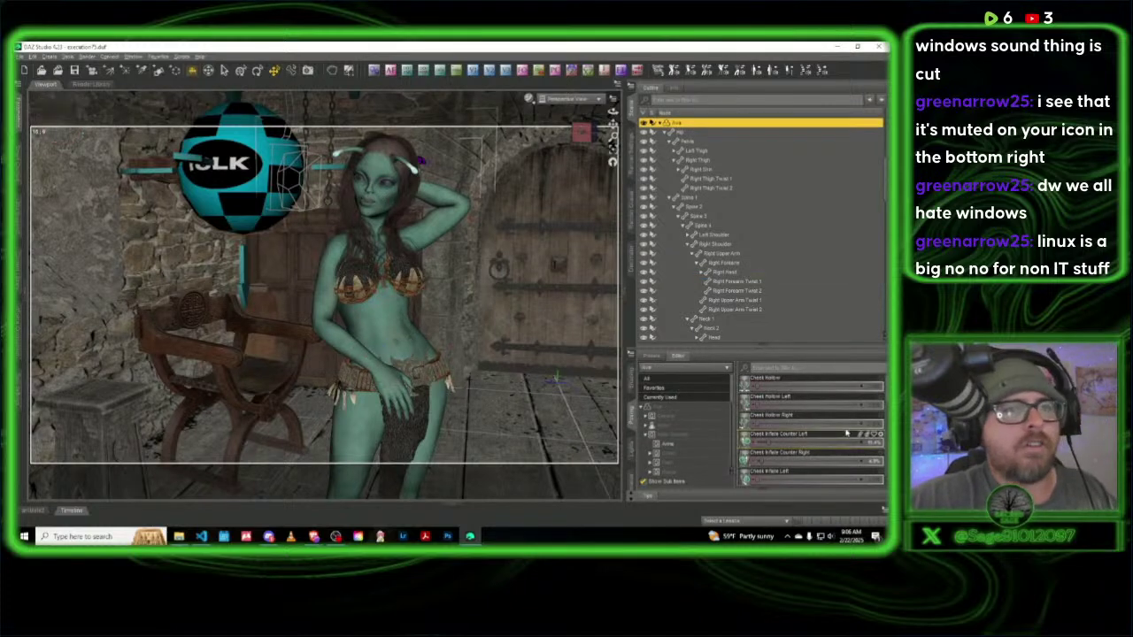
pyautogui.click(680, 399)
pyautogui.scroll(-5, 806, 454)
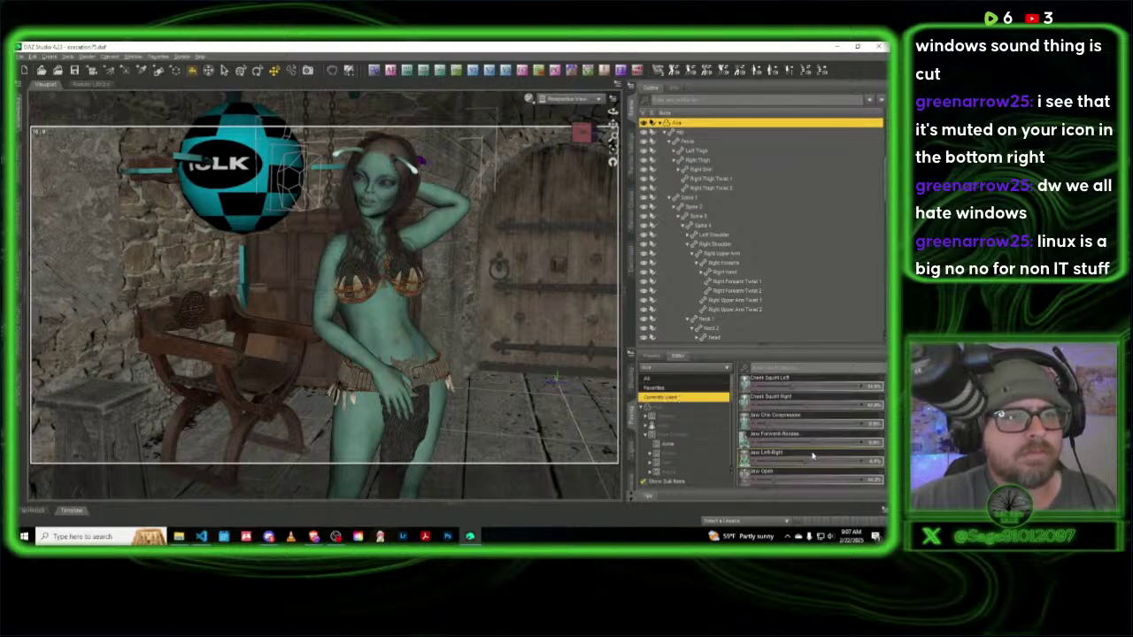
pyautogui.scroll(5, 805, 454)
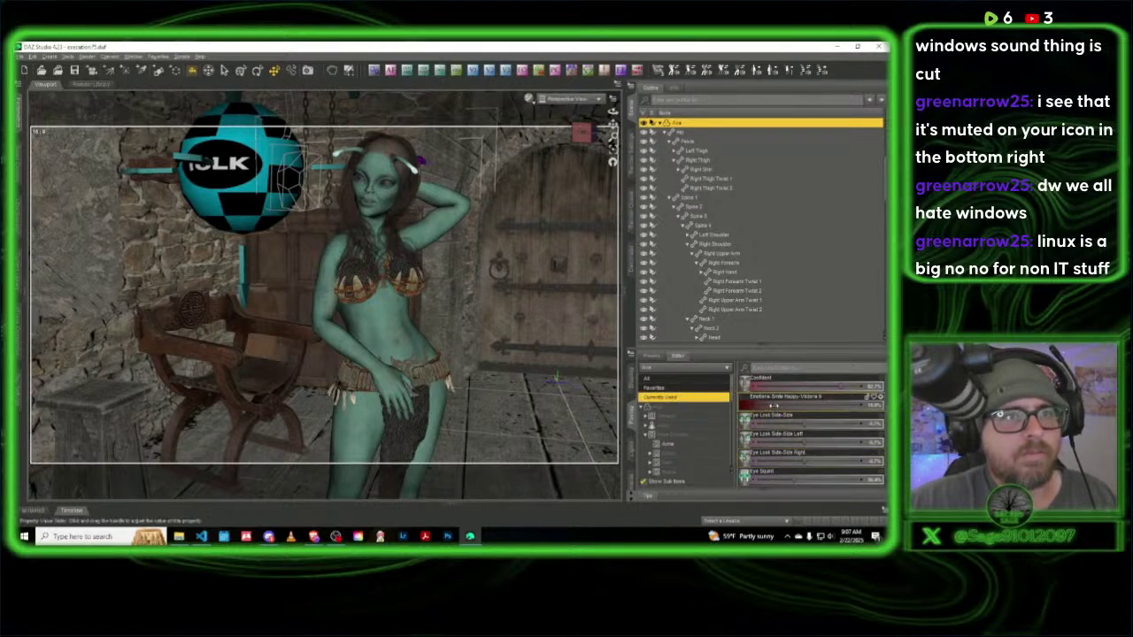
pyautogui.scroll(3, 827, 452)
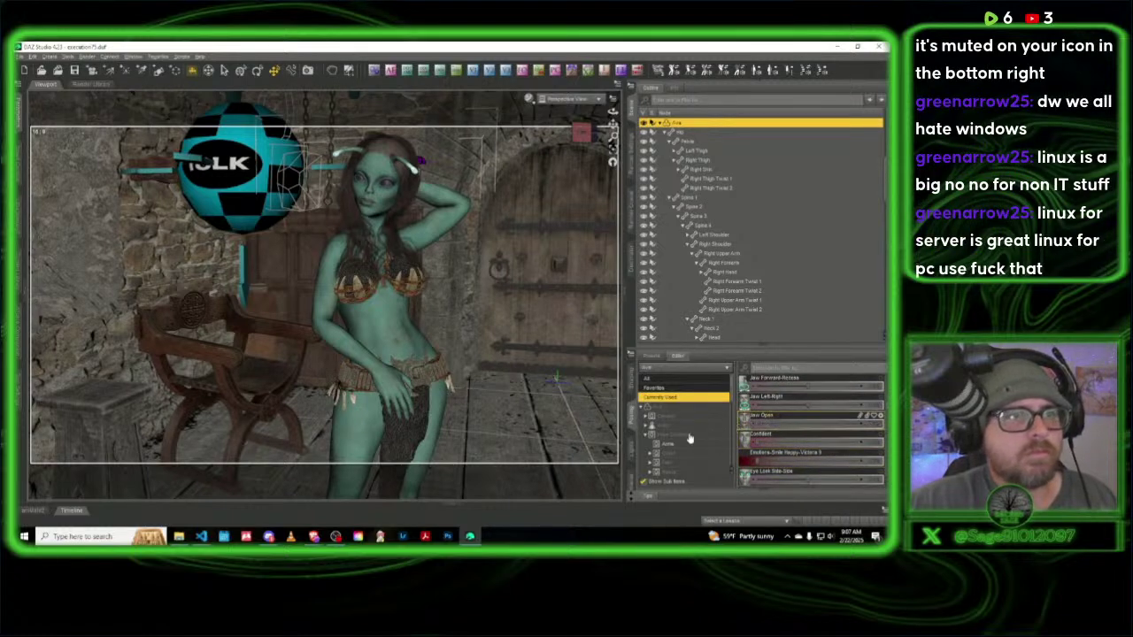
pyautogui.scroll(-1, 686, 441)
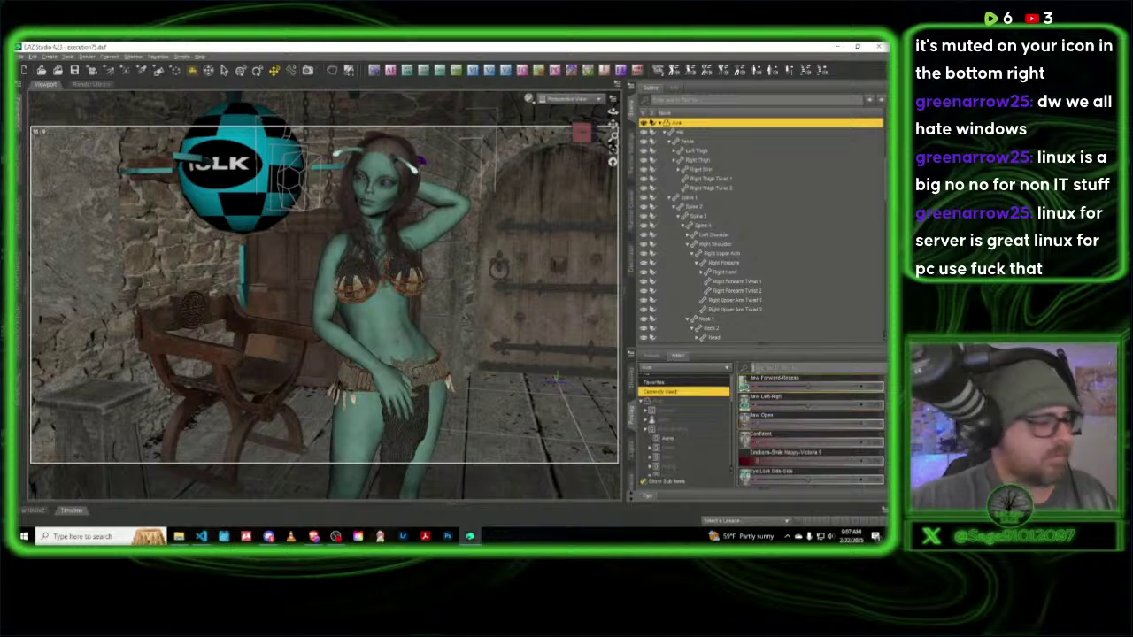
# Step: Filter the green figure's pose controls and raise the Extasy expression dial
pyautogui.click(759, 367)
pyautogui.write('exp')
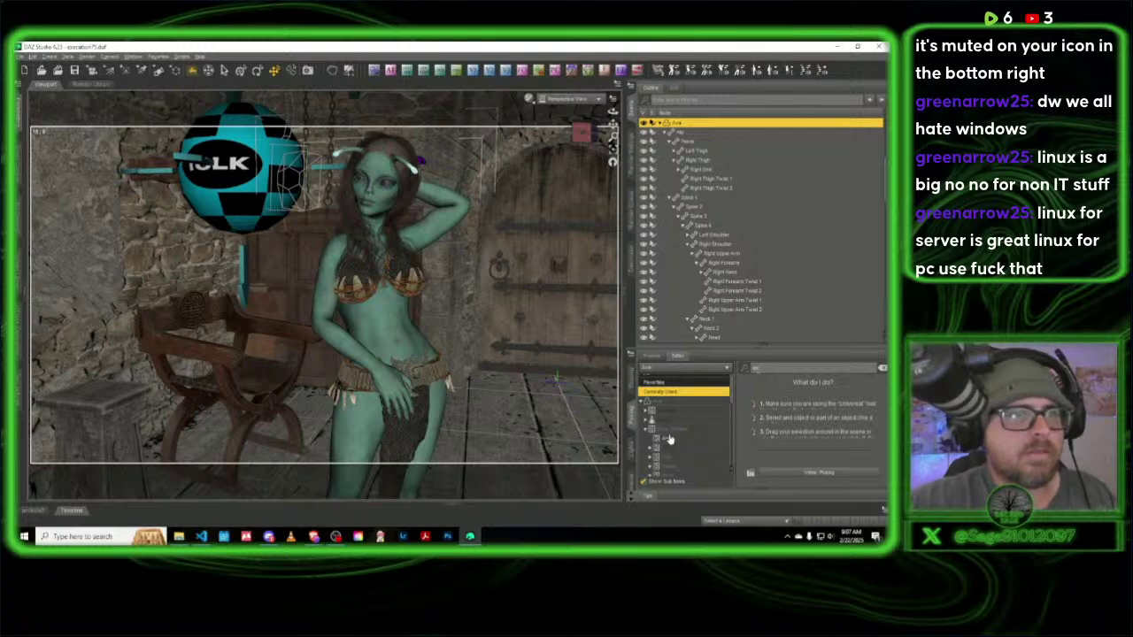
pyautogui.click(670, 429)
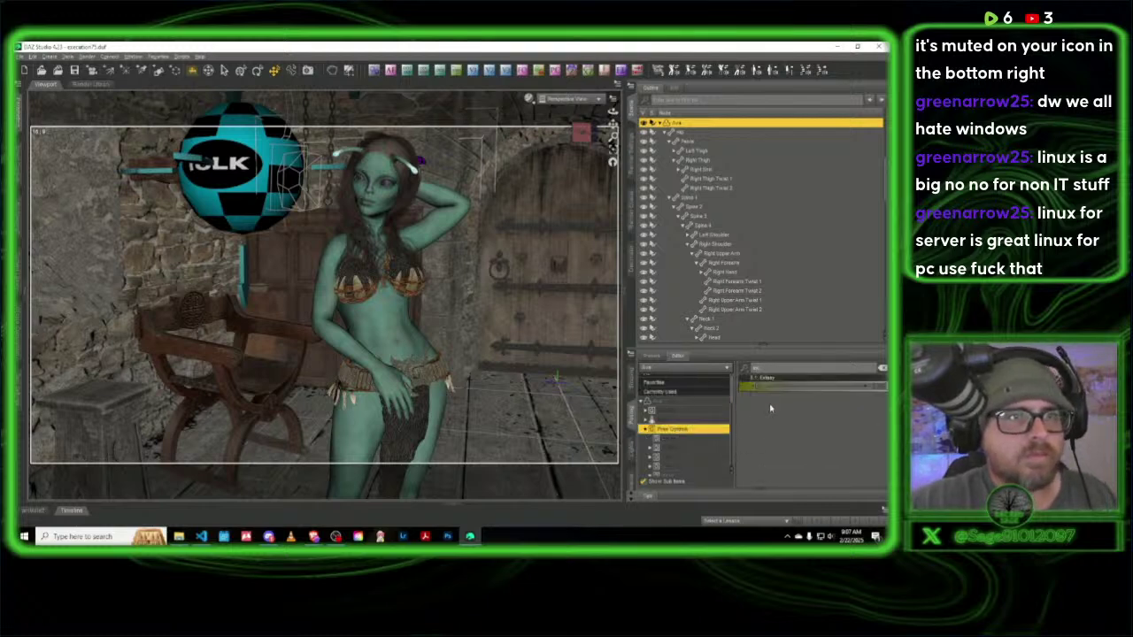
pyautogui.moveTo(762, 387); pyautogui.dragTo(773, 386)
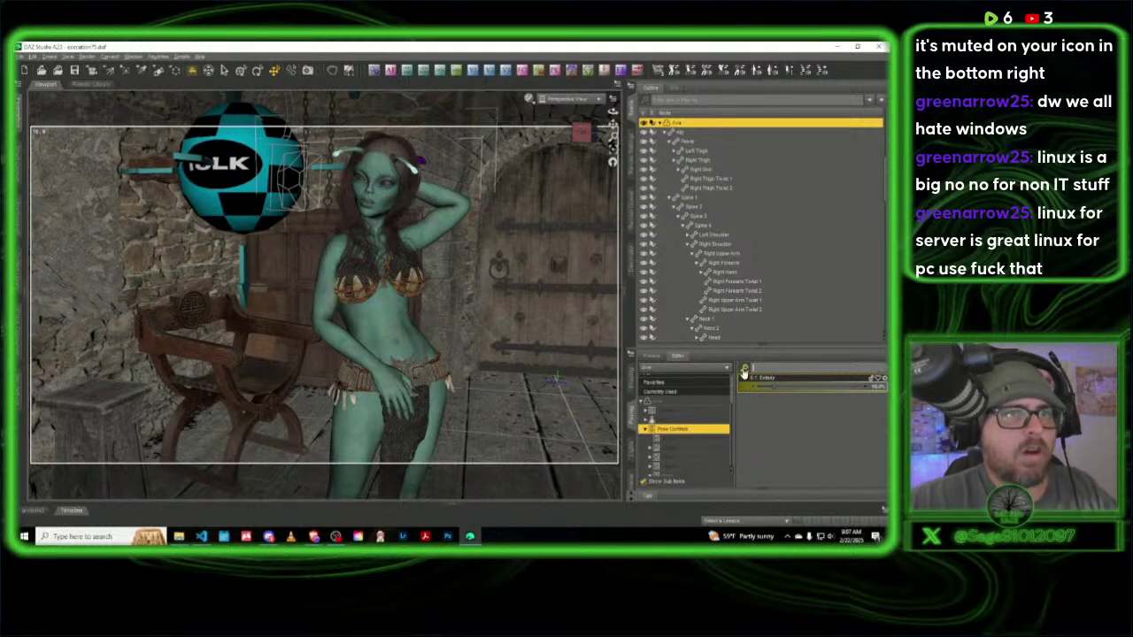
# Step: Filter the green figure's pose controls for "happy" and raise The So Happy expression to about 30%
pyautogui.click(744, 369)
pyautogui.scroll(-5, 758, 379)
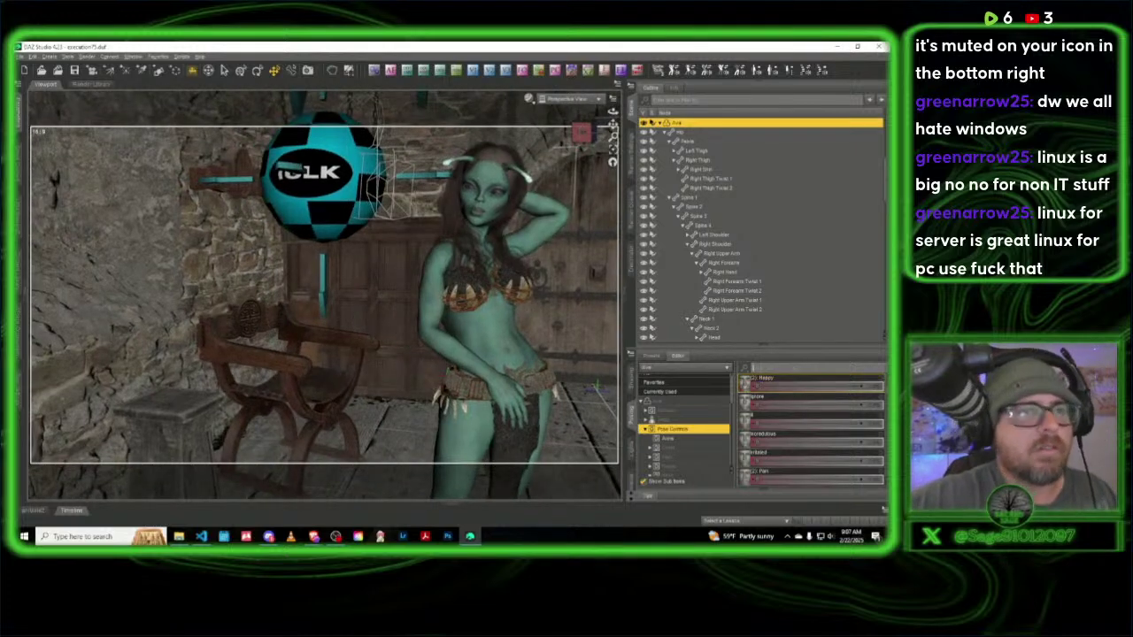
pyautogui.write('happy')
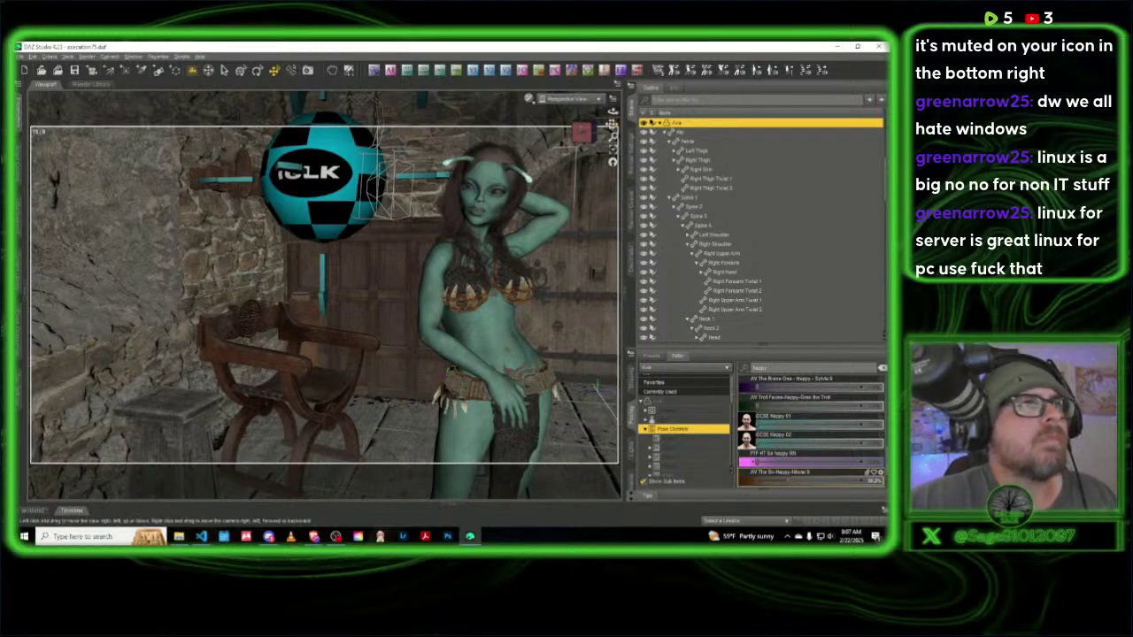
# Step: Select the Michael figure together with the green figure and open the Look at Each Other II script for them
pyautogui.moveTo(612, 124); pyautogui.dragTo(503, 112)
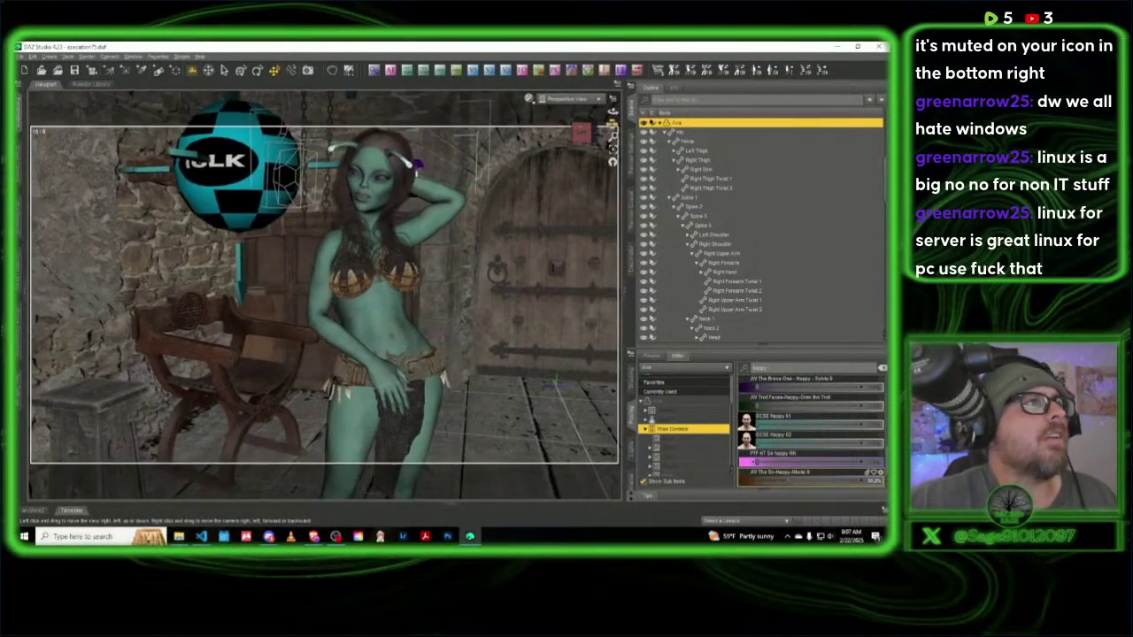
pyautogui.moveTo(610, 132); pyautogui.dragTo(570, 122)
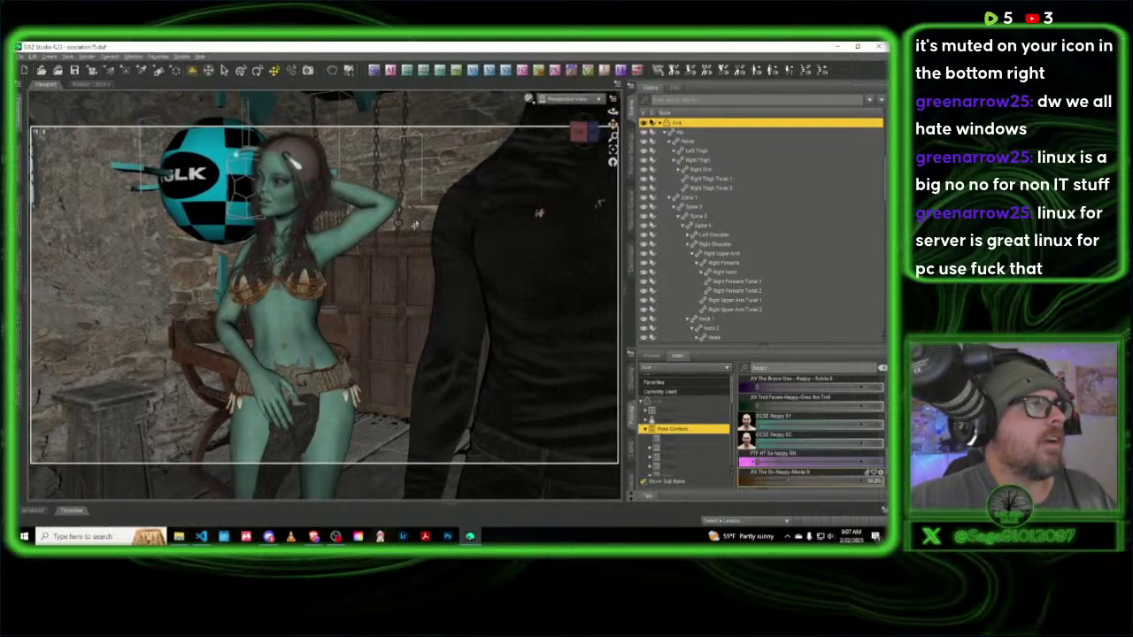
pyautogui.click(660, 124)
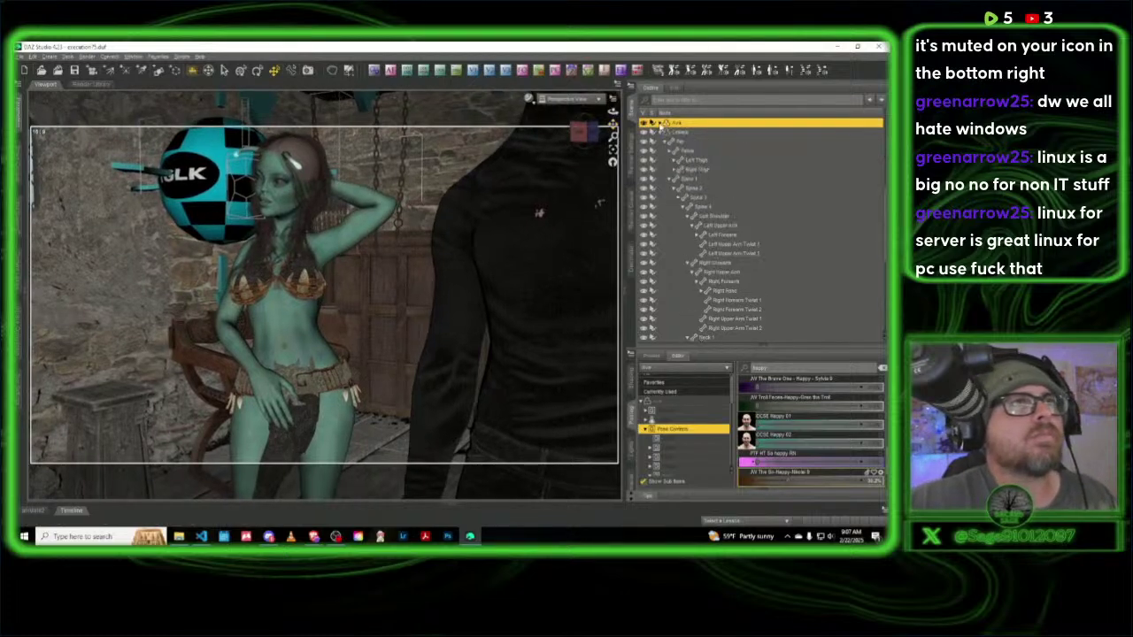
pyautogui.click(659, 133)
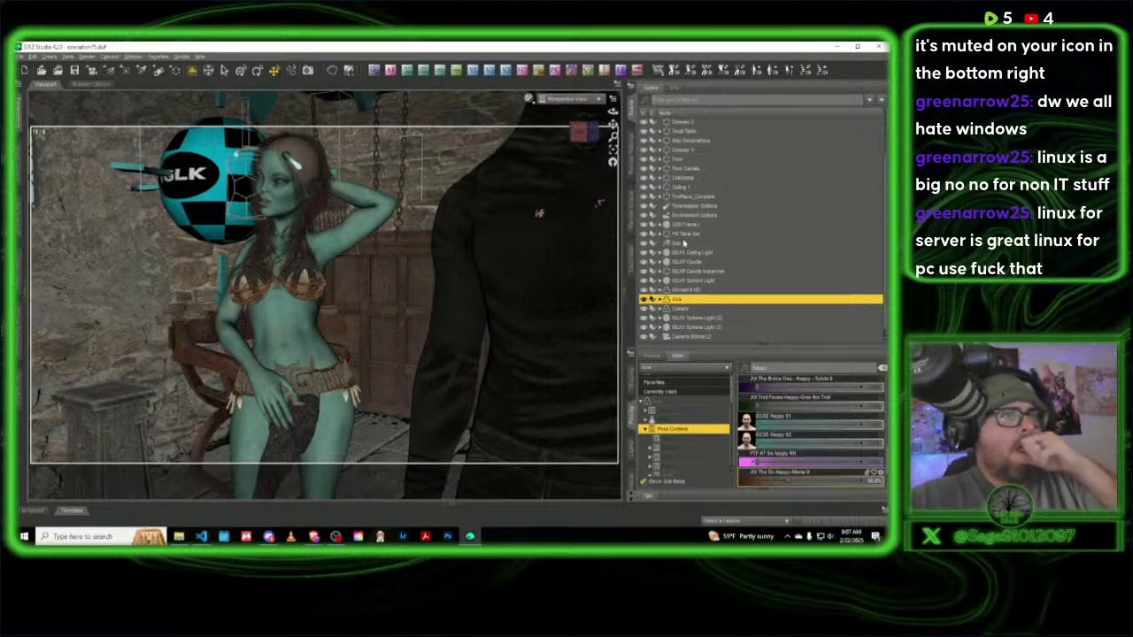
pyautogui.click(687, 290)
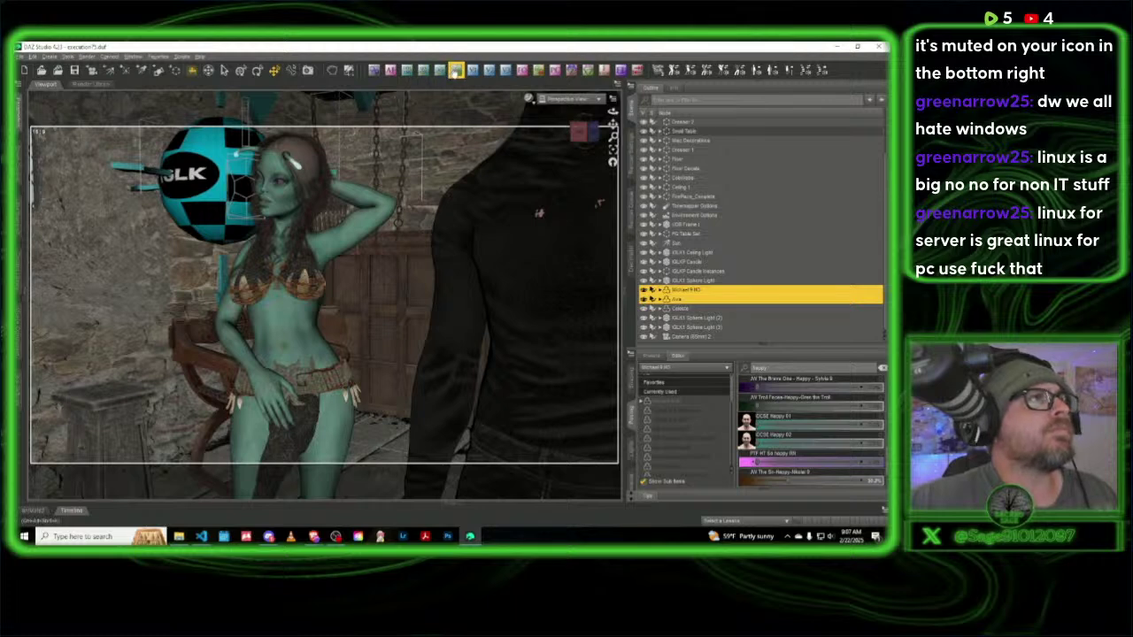
pyautogui.click(180, 55)
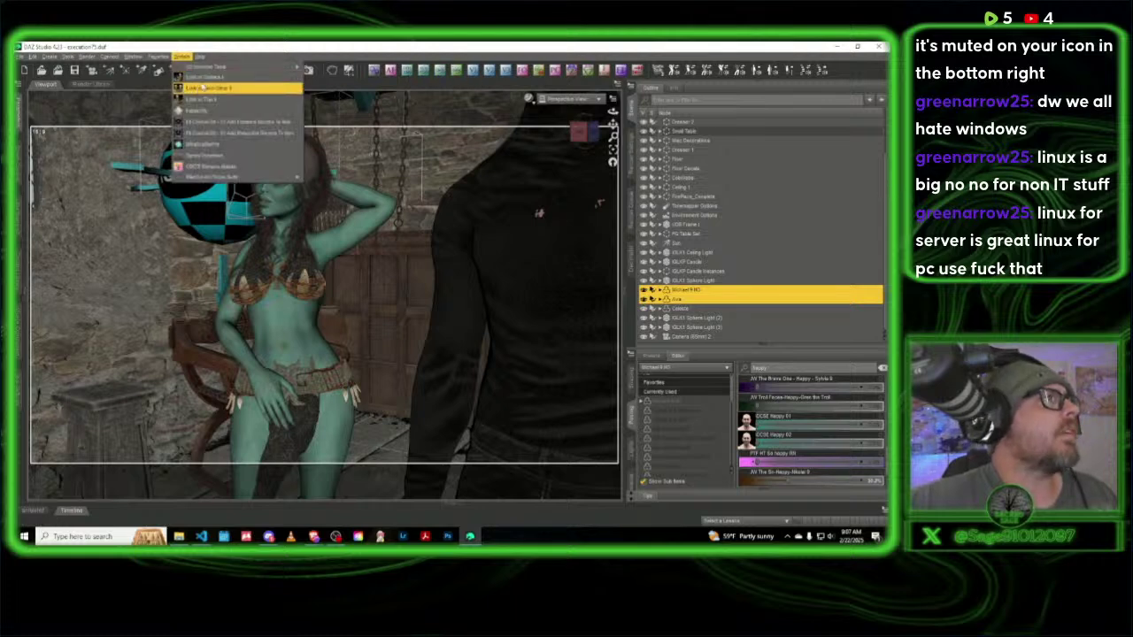
pyautogui.click(212, 89)
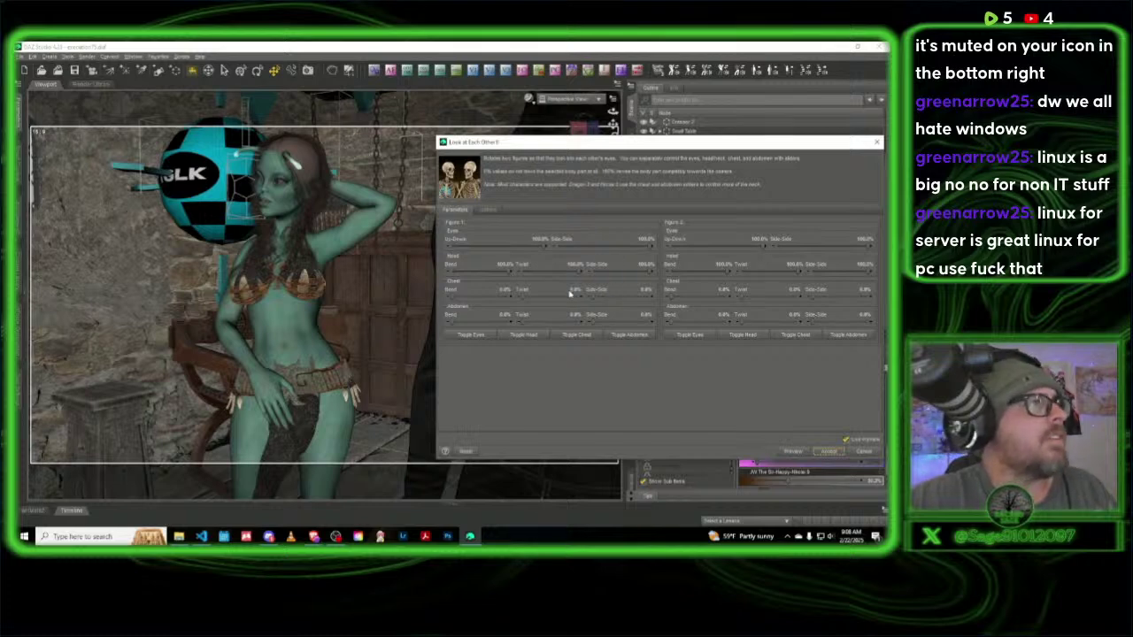
# Step: Turn only Figure 1's head and eyes toward the other figure, disabling head and eye rotation for Figure 2, and apply it
pyautogui.click(530, 338)
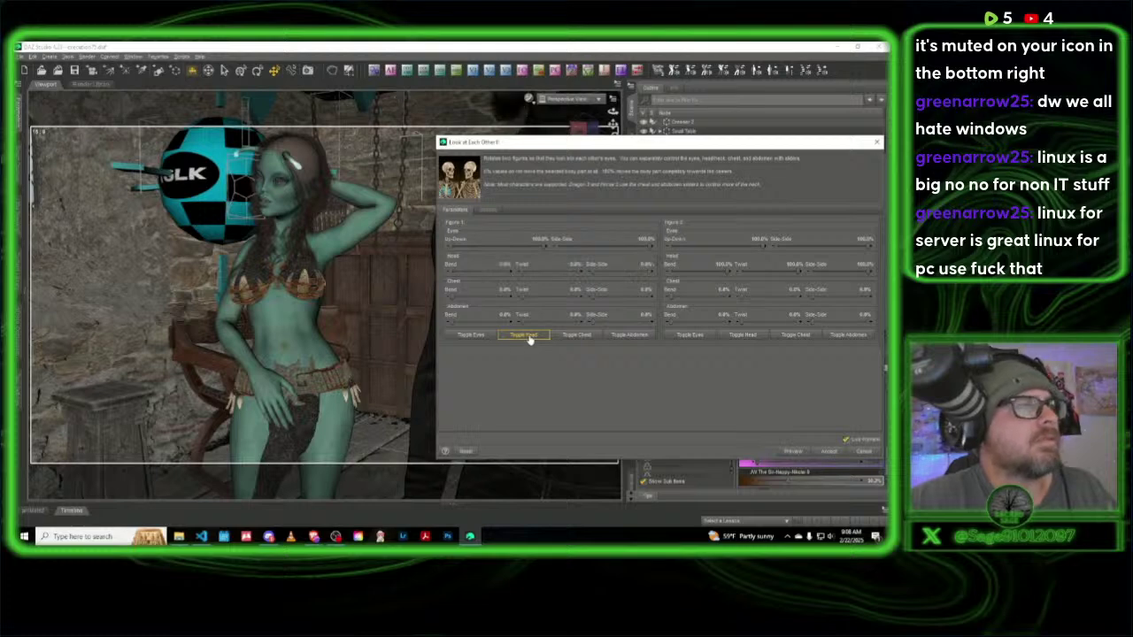
pyautogui.click(534, 337)
pyautogui.click(748, 338)
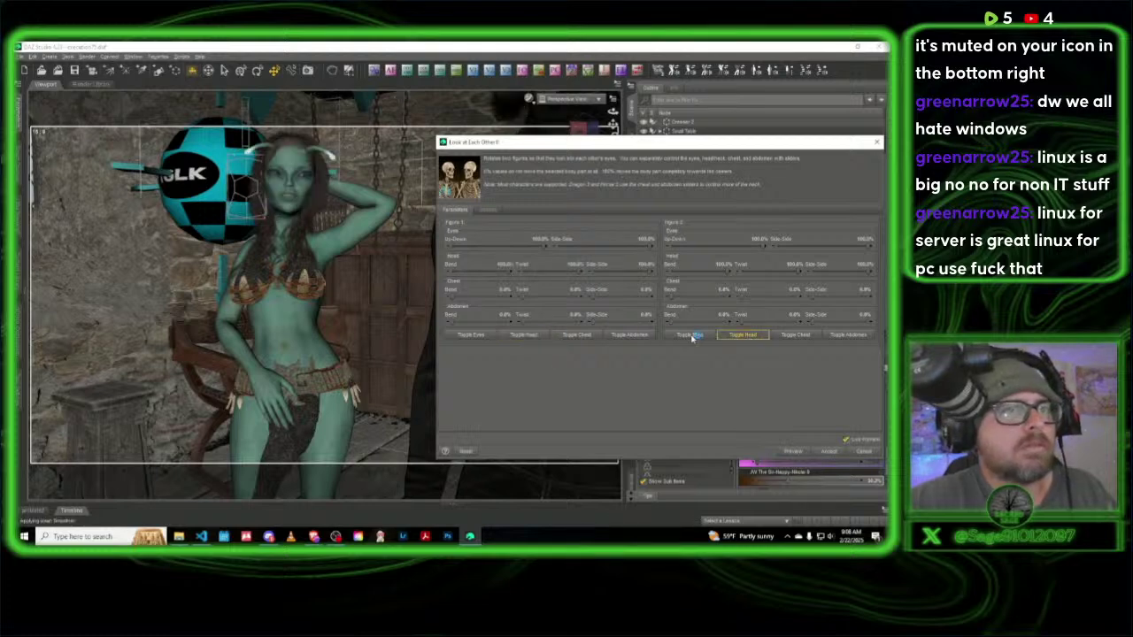
pyautogui.click(690, 337)
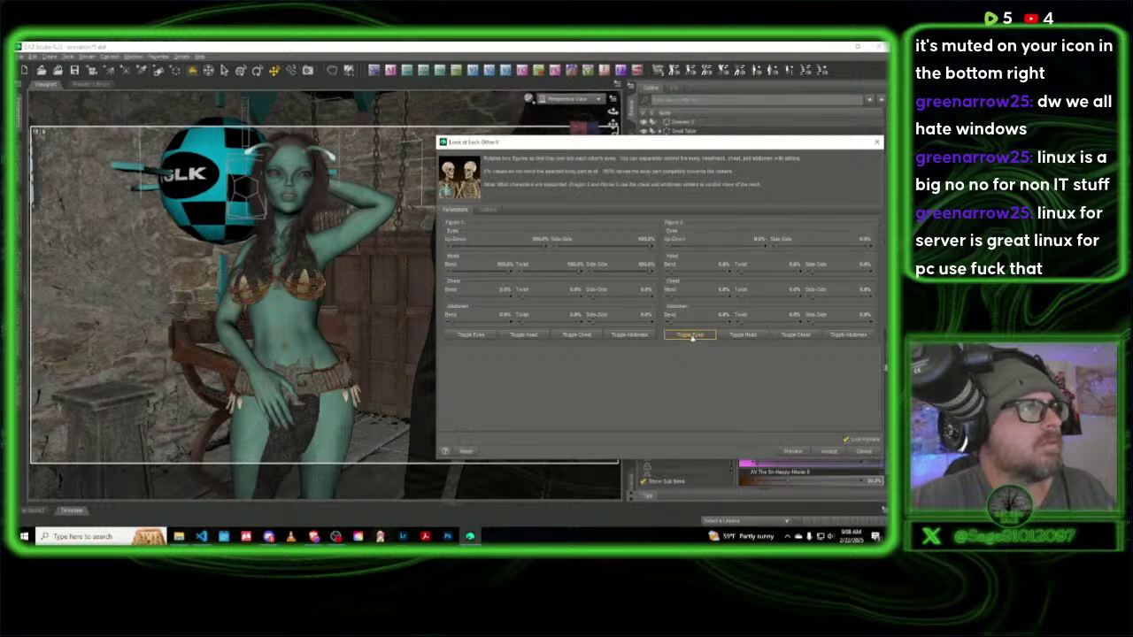
pyautogui.click(831, 453)
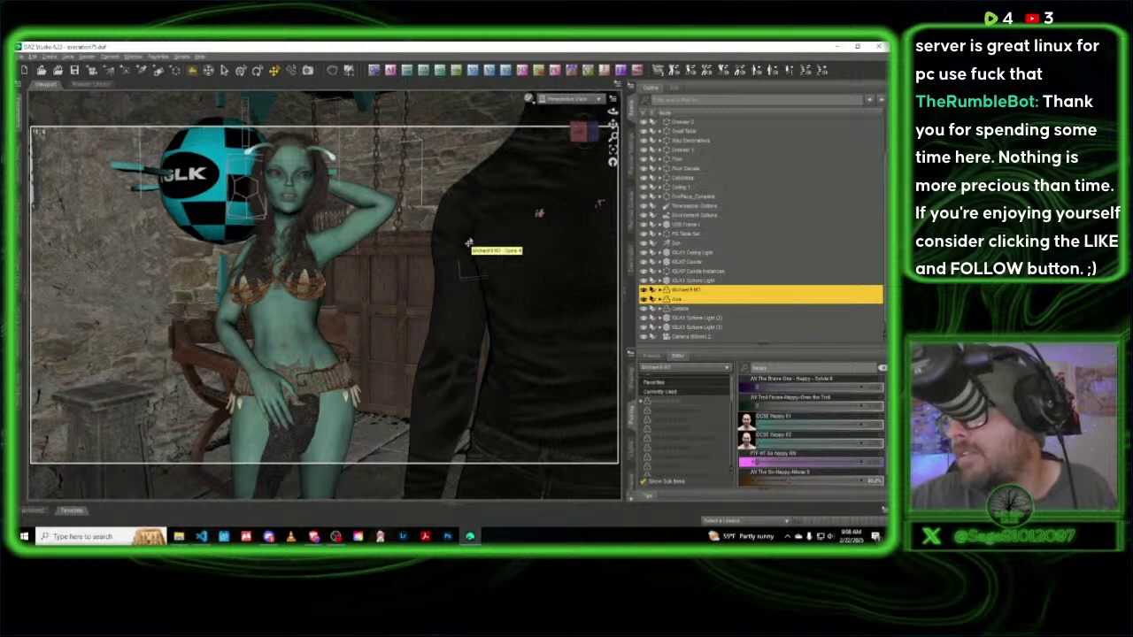
# Step: Delete Camera 2 from the scene and look through Camera 1
pyautogui.scroll(-1, 739, 241)
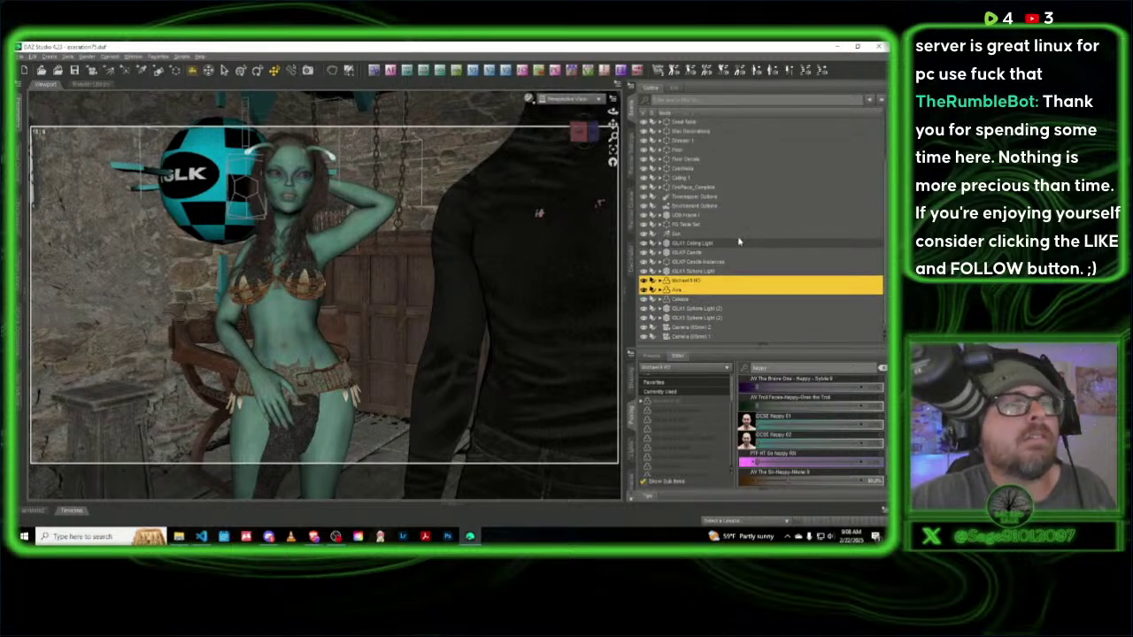
pyautogui.click(702, 328)
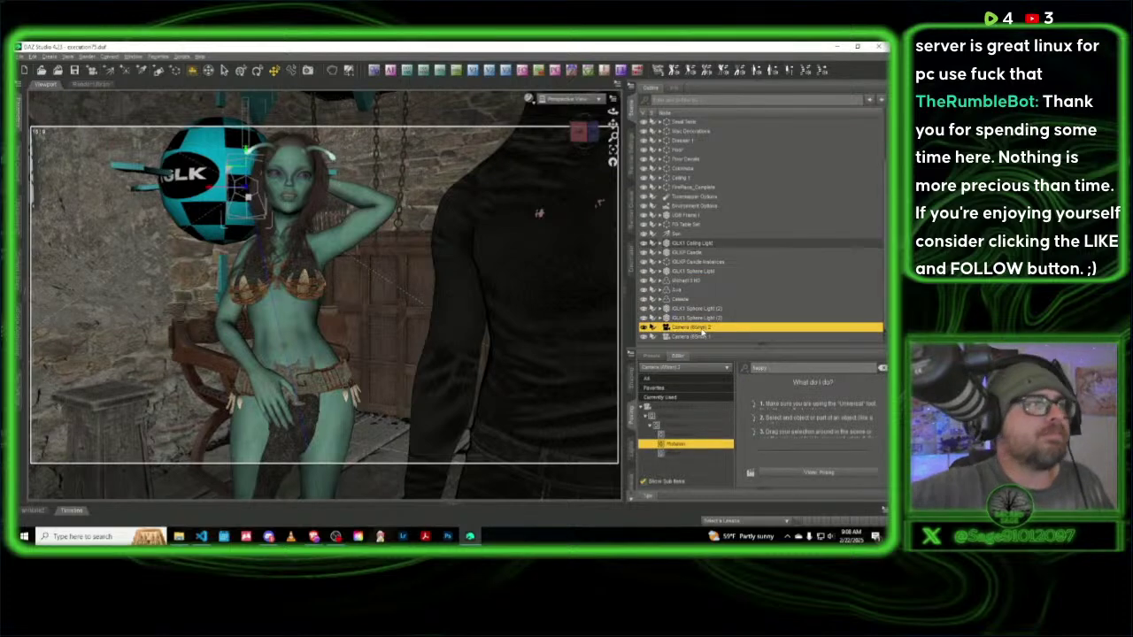
pyautogui.press('Delete')
pyautogui.click(566, 98)
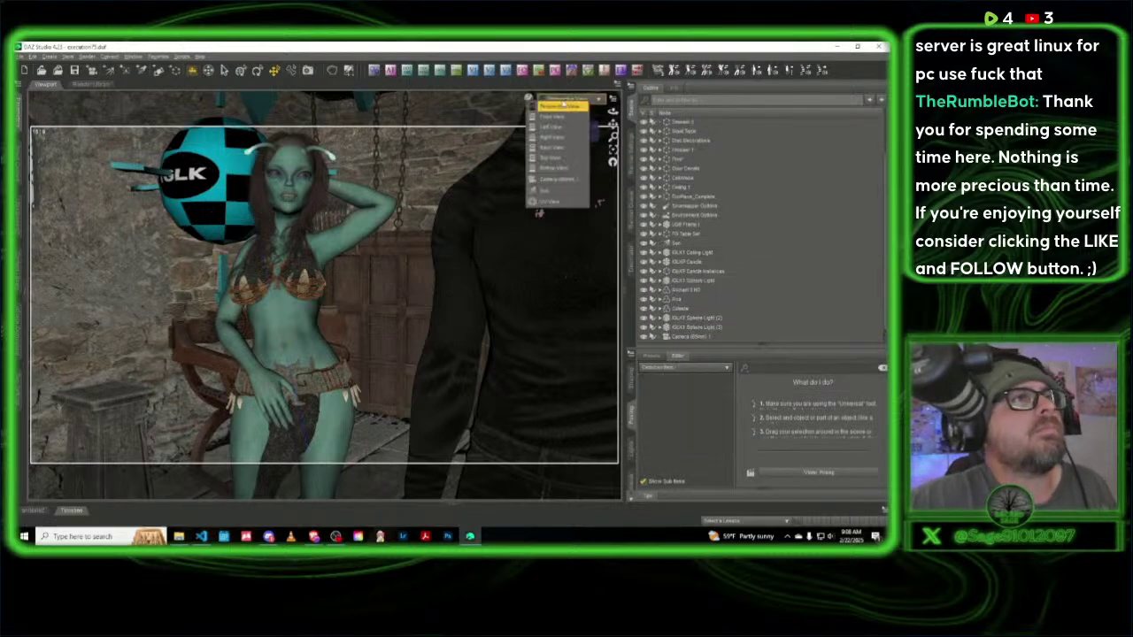
pyautogui.click(557, 190)
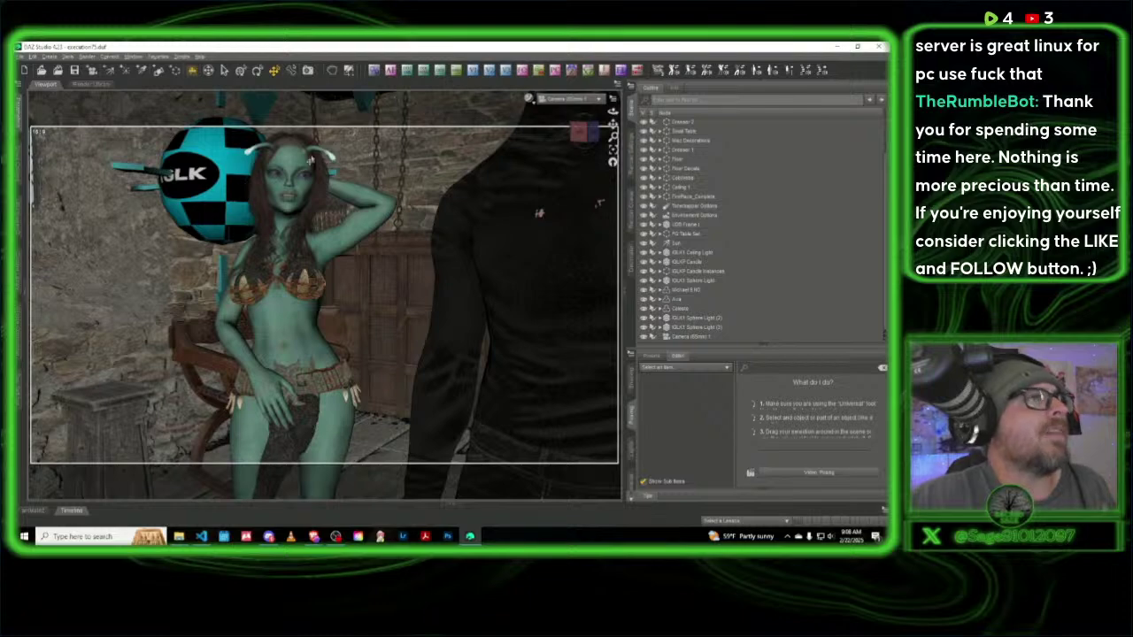
# Step: Move Sphere Light (2) away from the green figure and out of the shot using the Perspective View, and return to Camera 1
pyautogui.click(566, 98)
pyautogui.click(566, 106)
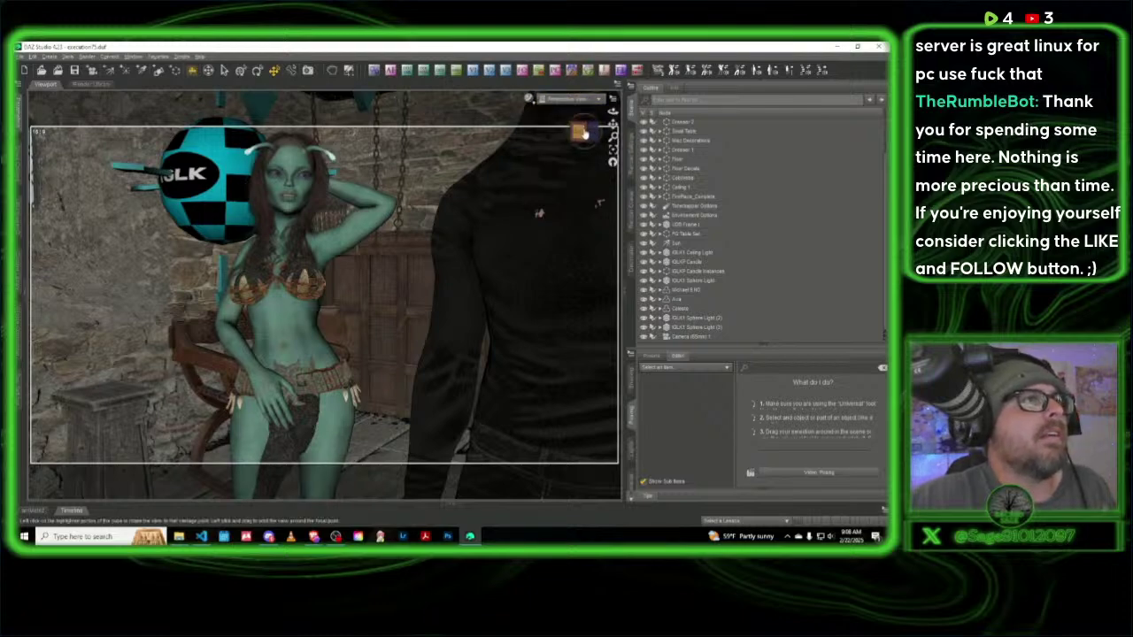
pyautogui.moveTo(582, 131); pyautogui.dragTo(301, 211)
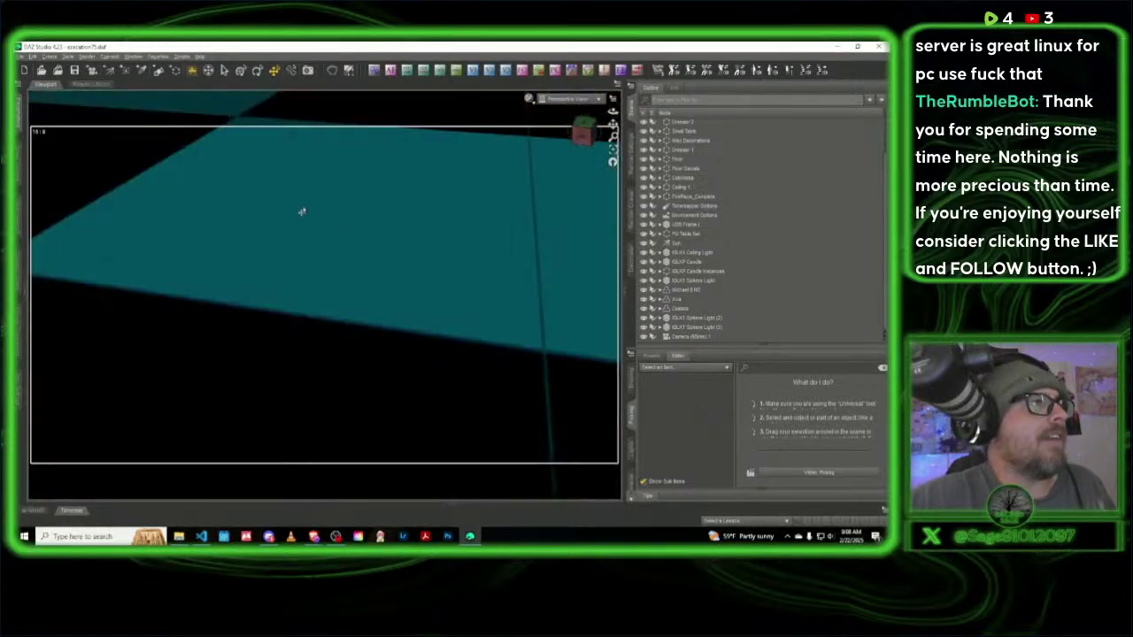
pyautogui.scroll(-1, 316, 222)
pyautogui.scroll(2, 316, 222)
pyautogui.scroll(2, 302, 215)
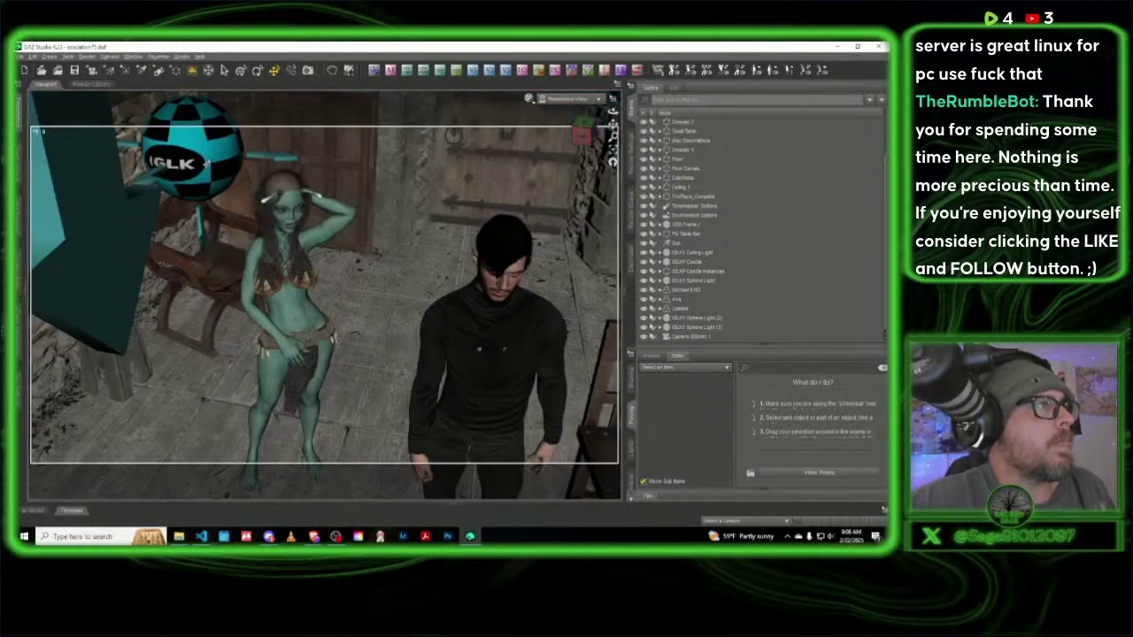
pyautogui.click(179, 207)
pyautogui.moveTo(170, 209); pyautogui.dragTo(66, 341)
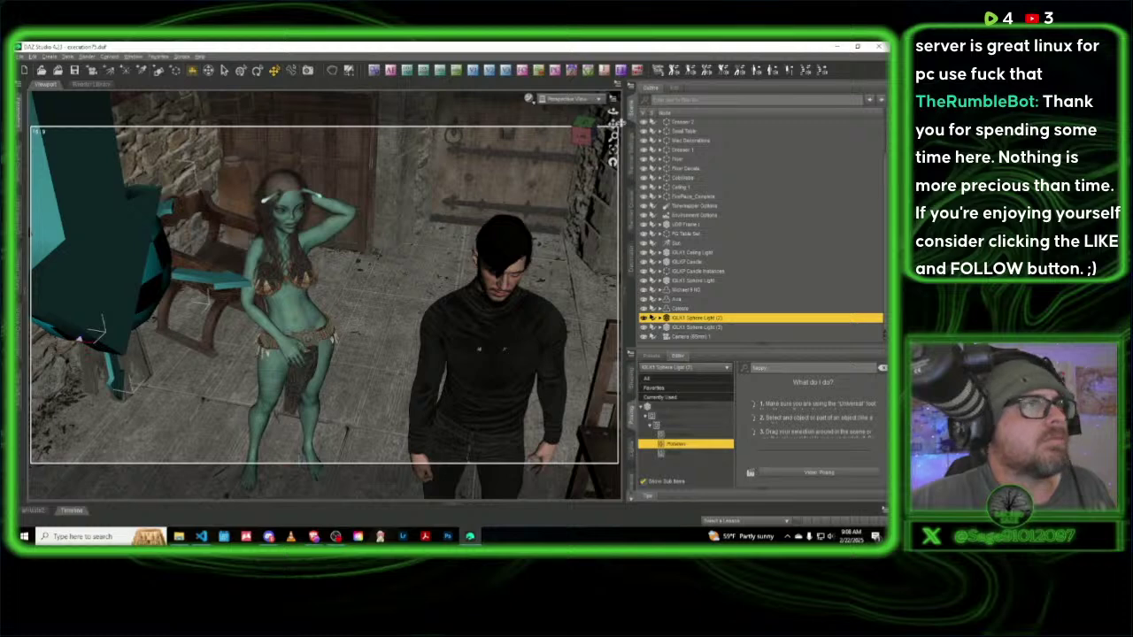
pyautogui.click(566, 100)
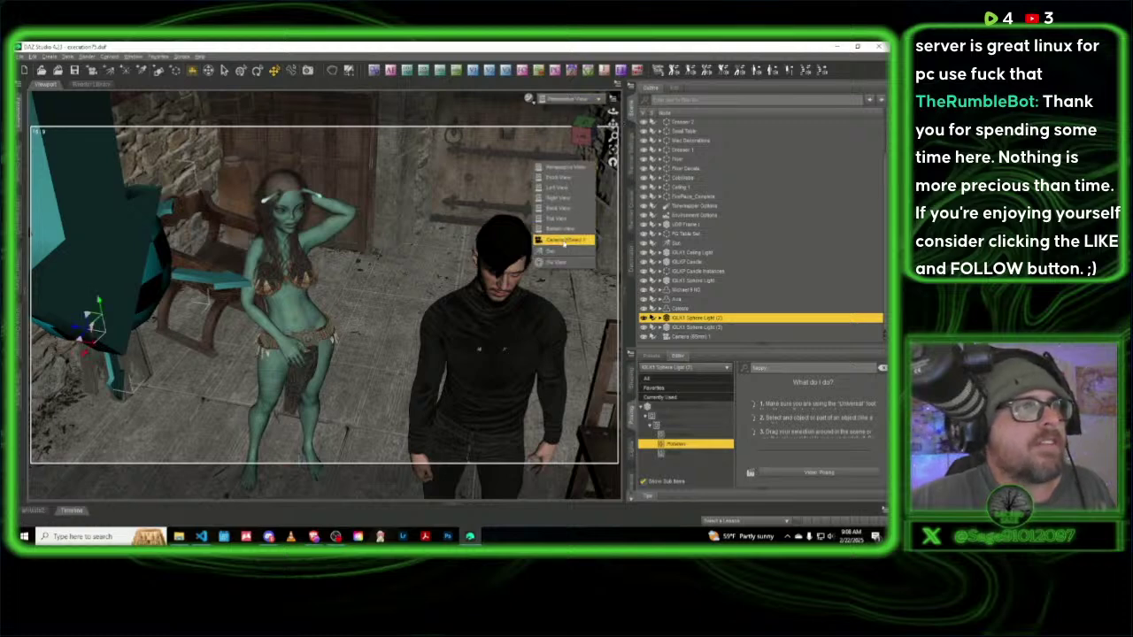
pyautogui.click(565, 241)
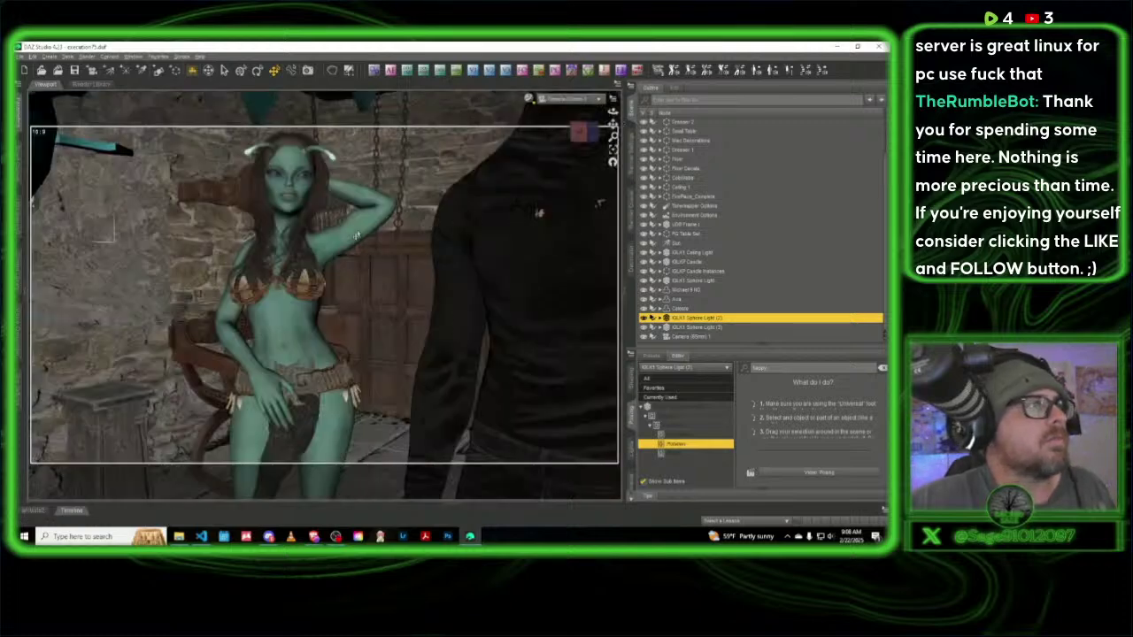
# Step: Focus Camera 1 on the green figure and choose an f/stop for it with the camera f/stop script
pyautogui.click(356, 234)
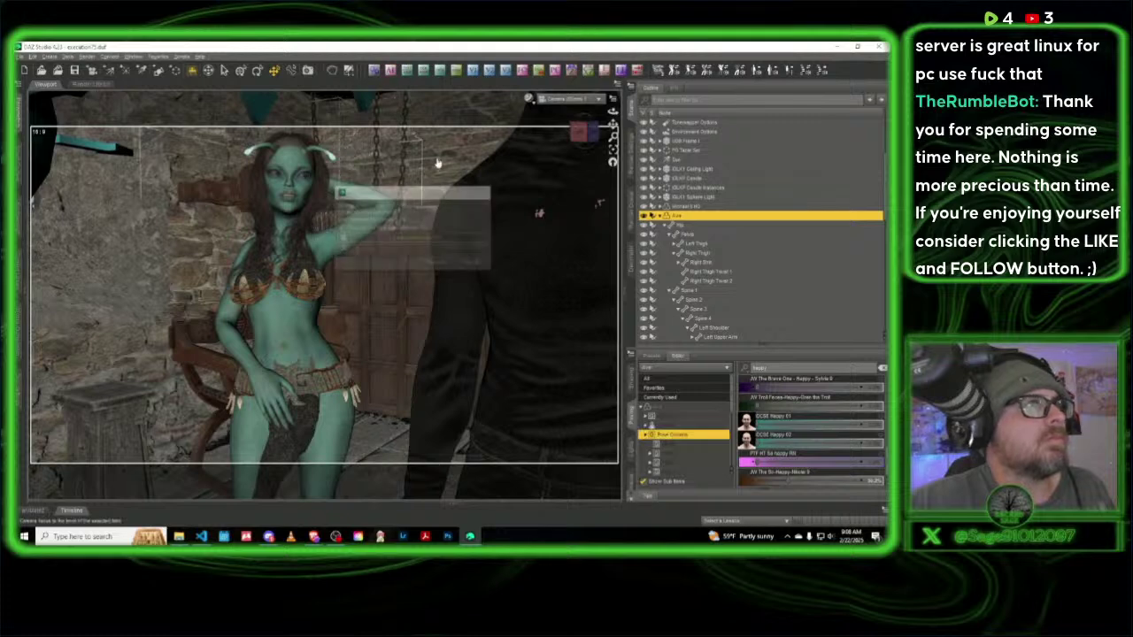
pyautogui.click(602, 71)
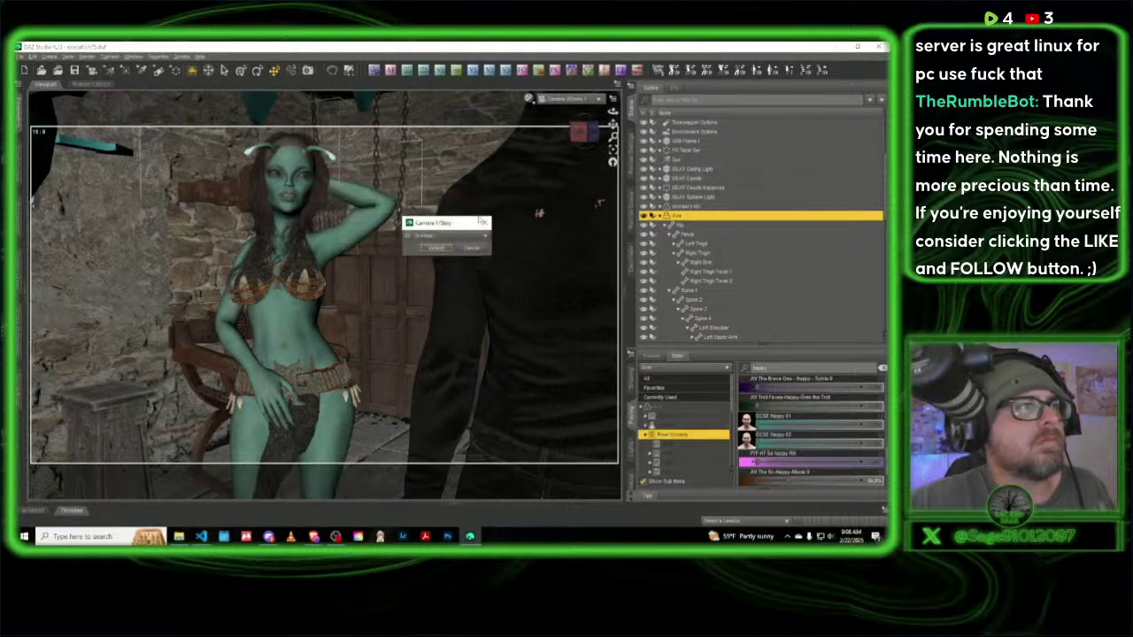
pyautogui.click(447, 239)
pyautogui.click(451, 378)
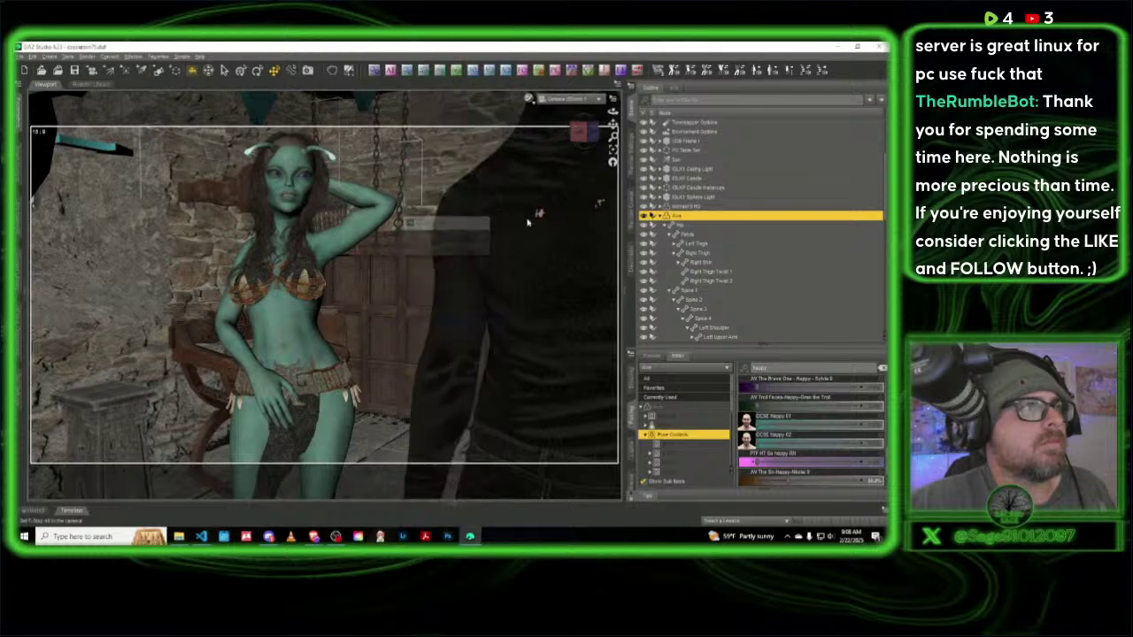
# Step: Preview the Camera 1 shot in the NVIDIA Iray draw style and return the viewport to Texture Shaded
pyautogui.click(528, 97)
pyautogui.click(526, 221)
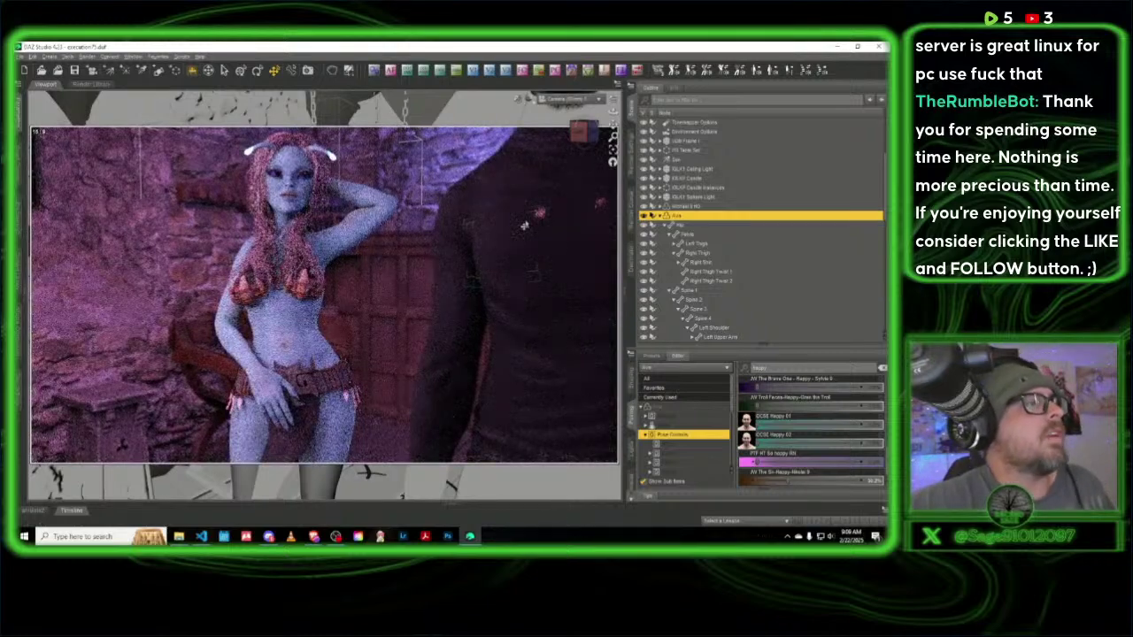
pyautogui.click(528, 99)
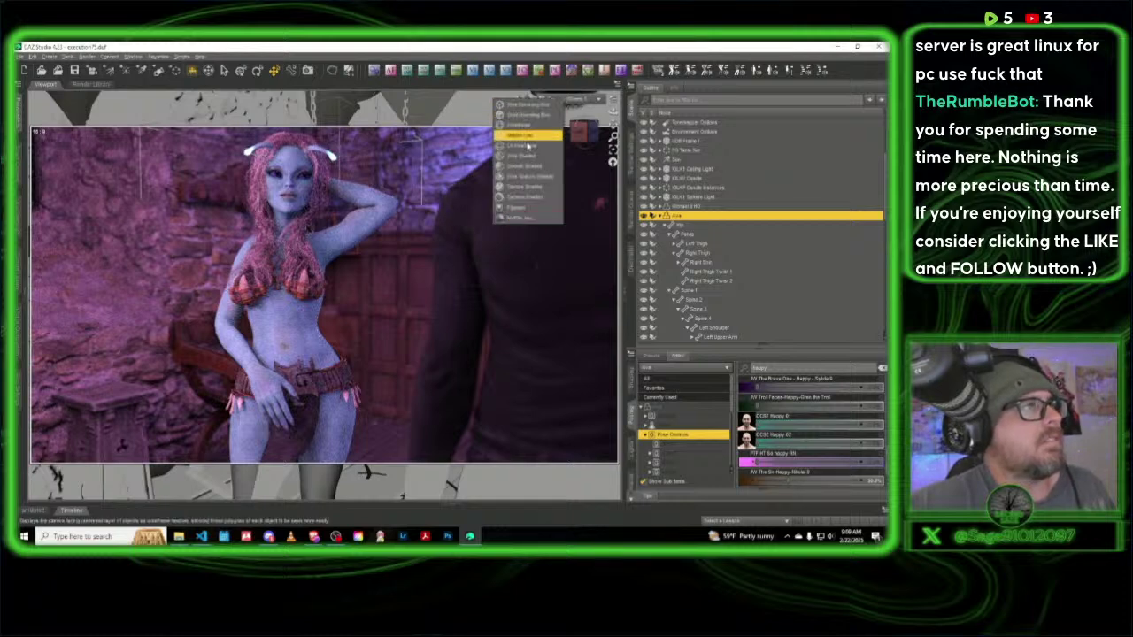
pyautogui.click(519, 188)
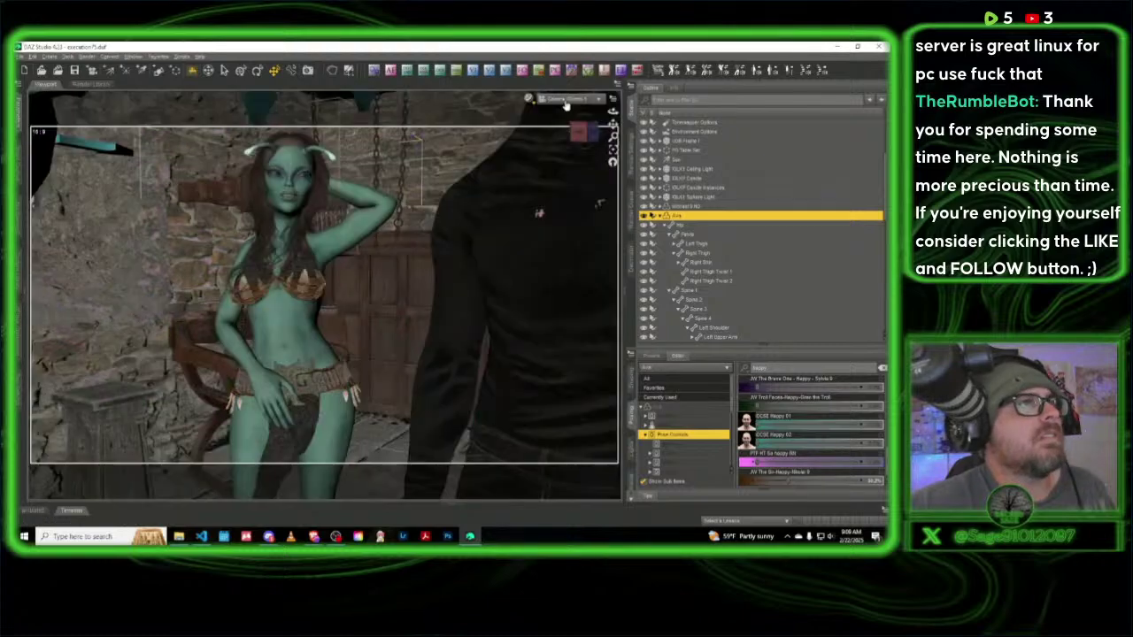
# Step: Move Sphere Light (2) farther away from the green figure using the Perspective View, and return to Camera 1
pyautogui.click(566, 102)
pyautogui.click(568, 109)
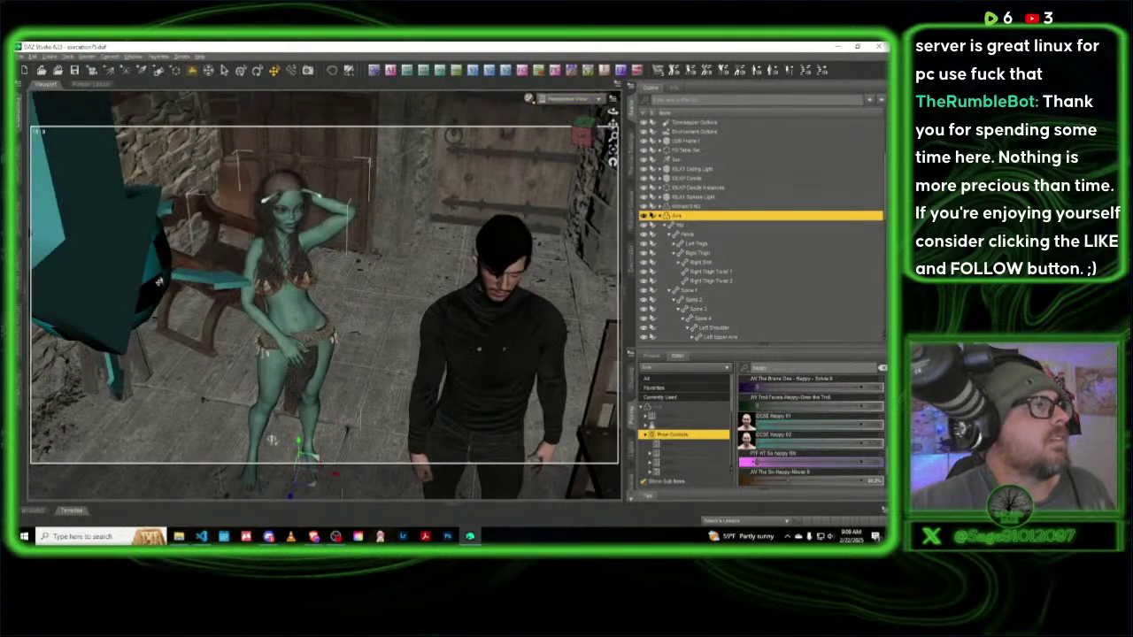
pyautogui.click(78, 330)
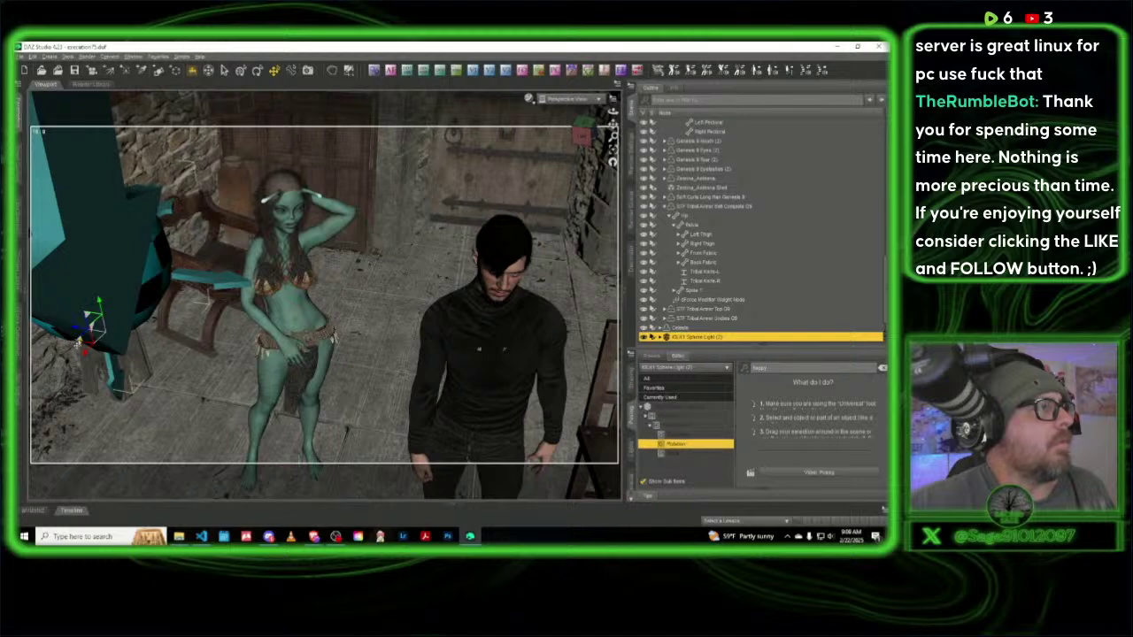
pyautogui.moveTo(78, 346); pyautogui.dragTo(50, 382)
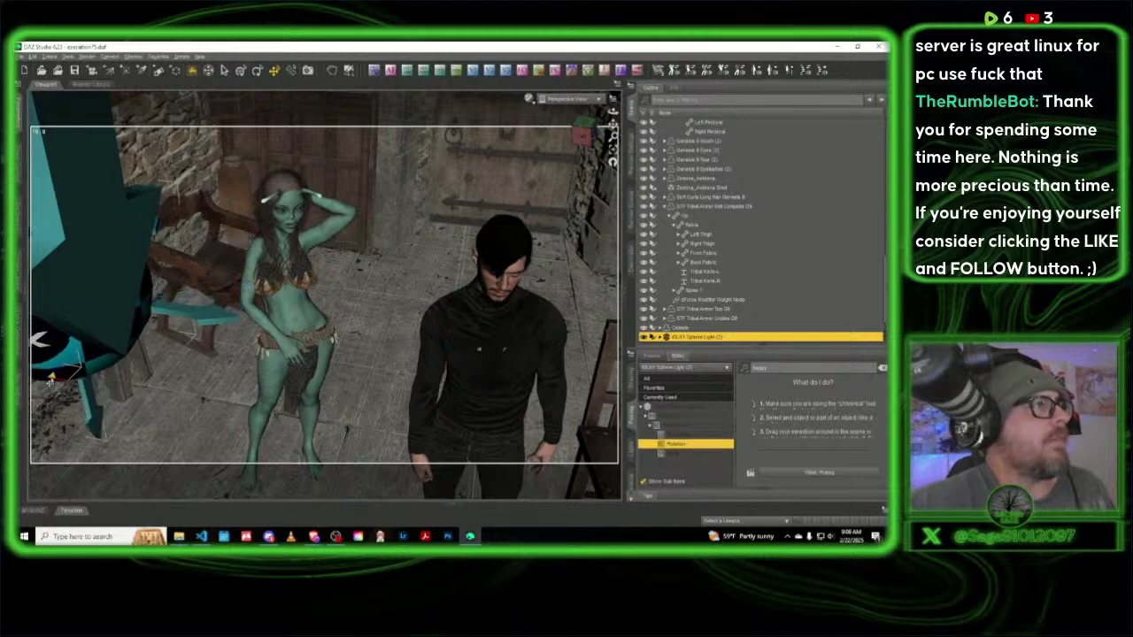
pyautogui.click(567, 98)
pyautogui.click(583, 181)
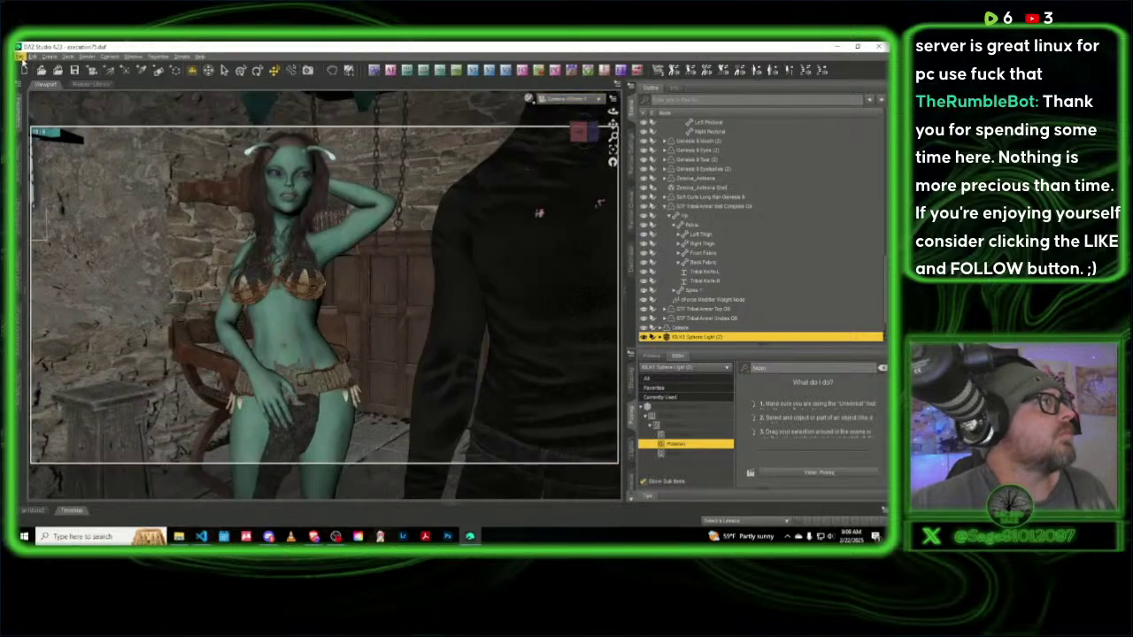
# Step: Save the scene as a new file named execution76 in the execution folder
pyautogui.click(21, 57)
pyautogui.moveTo(40, 123)
pyautogui.click(142, 119)
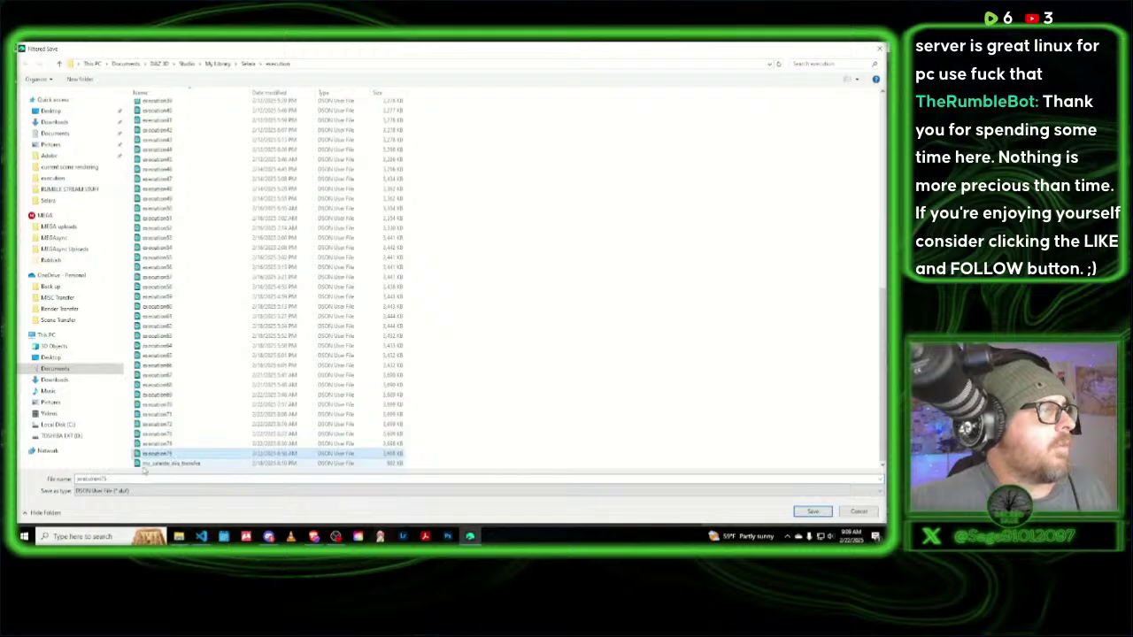
pyautogui.click(159, 453)
pyautogui.click(115, 479)
pyautogui.press('BackSpace')
pyautogui.write('6')
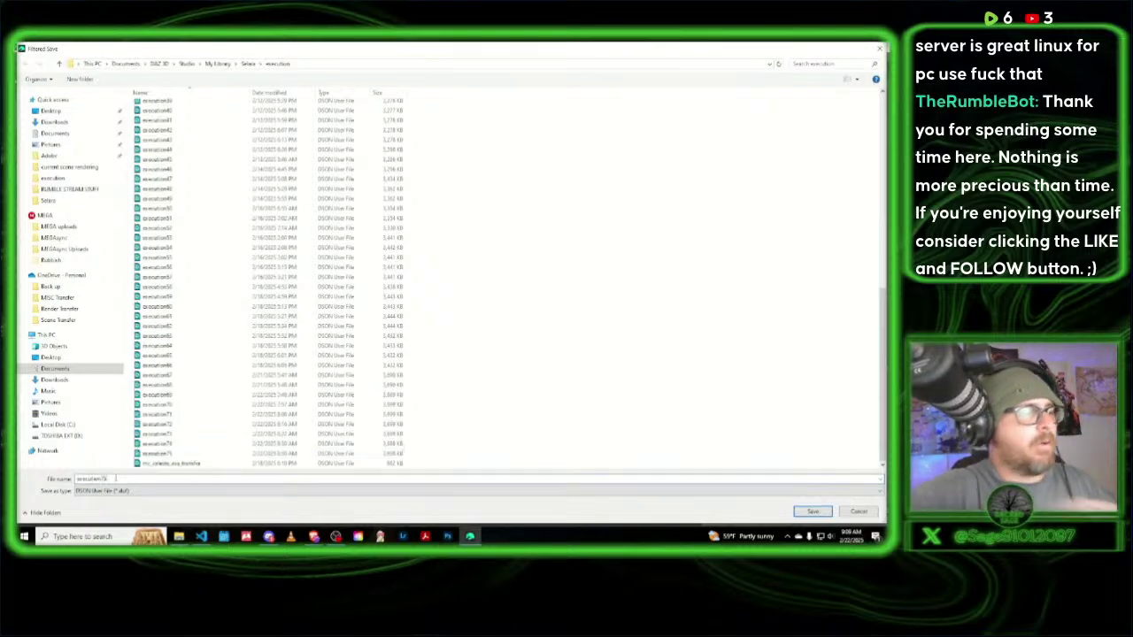
pyautogui.click(812, 512)
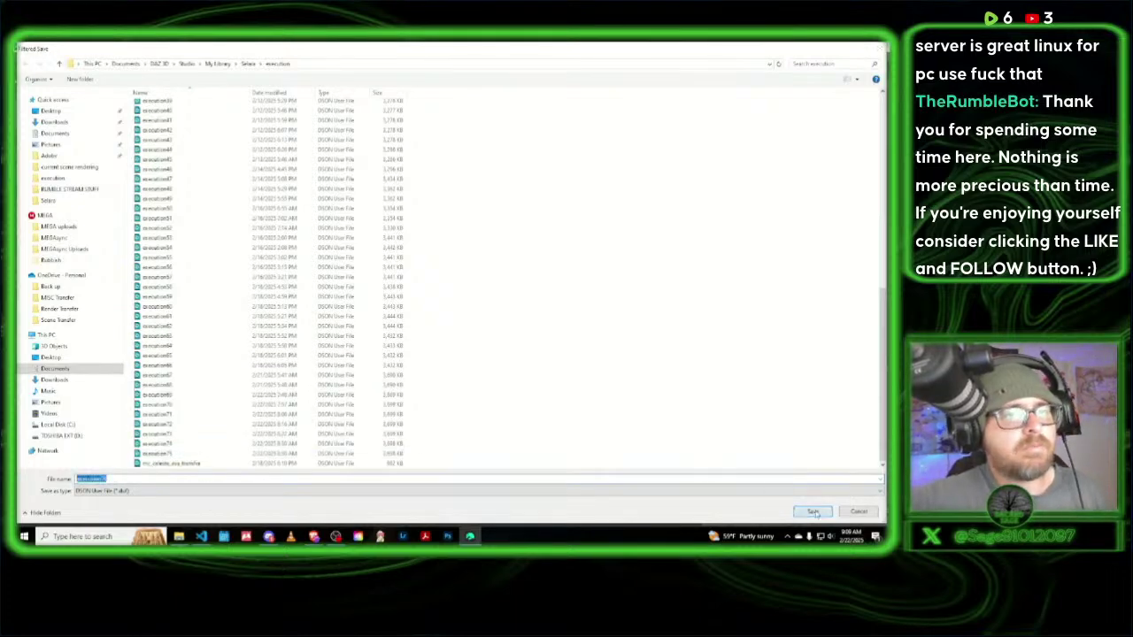
pyautogui.click(341, 277)
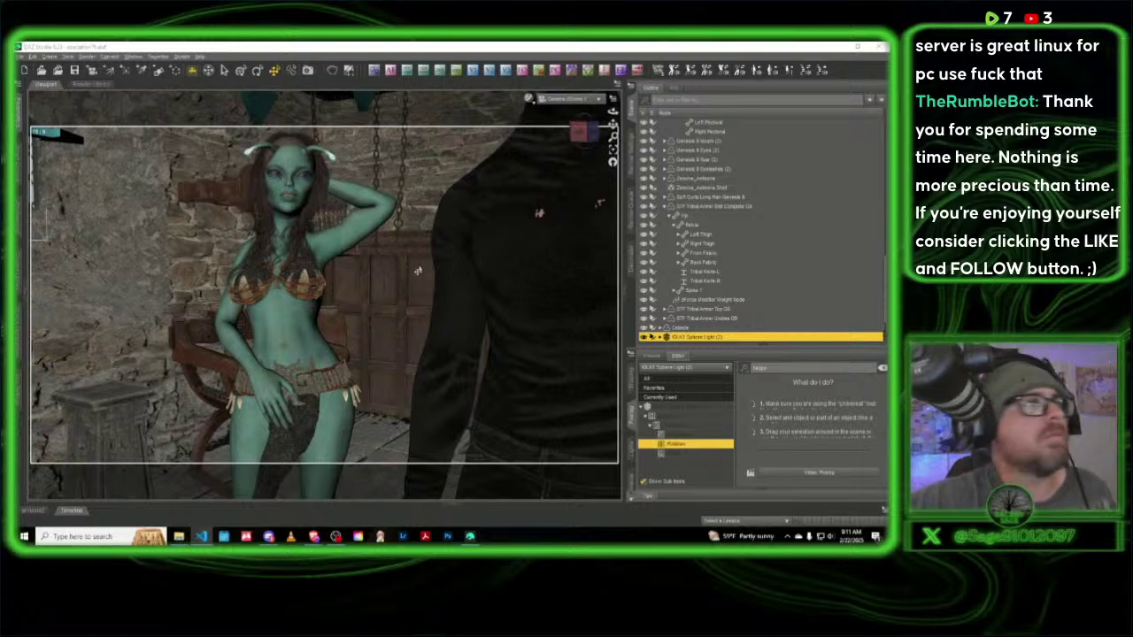
# Step: Frame a close-up of the green figure's head and shoulders in the Perspective View
pyautogui.click(558, 99)
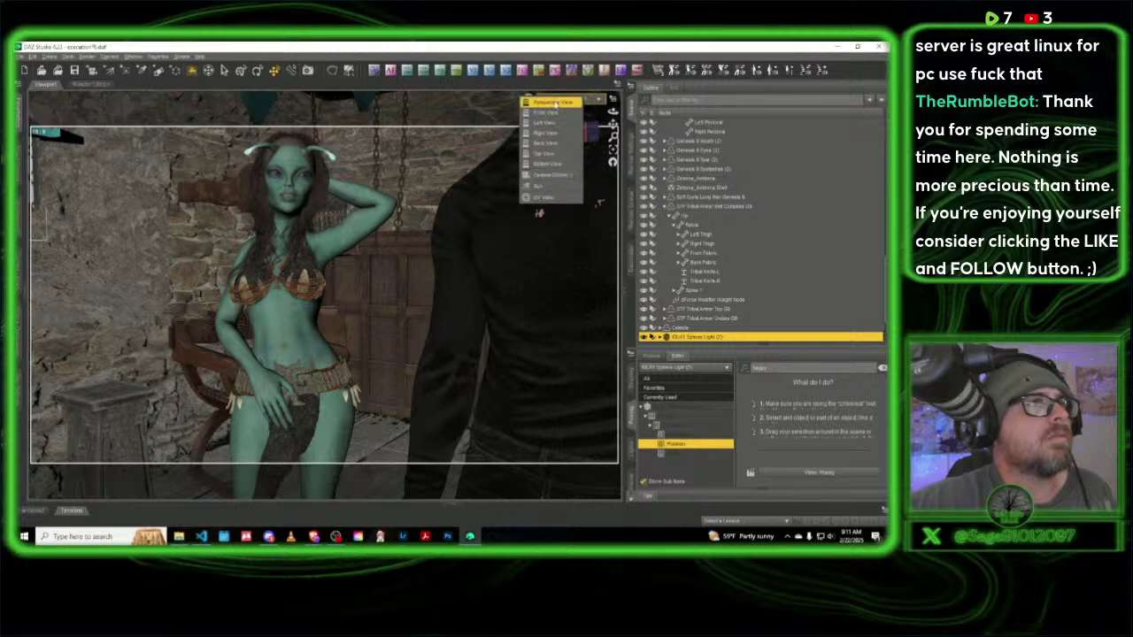
pyautogui.click(554, 104)
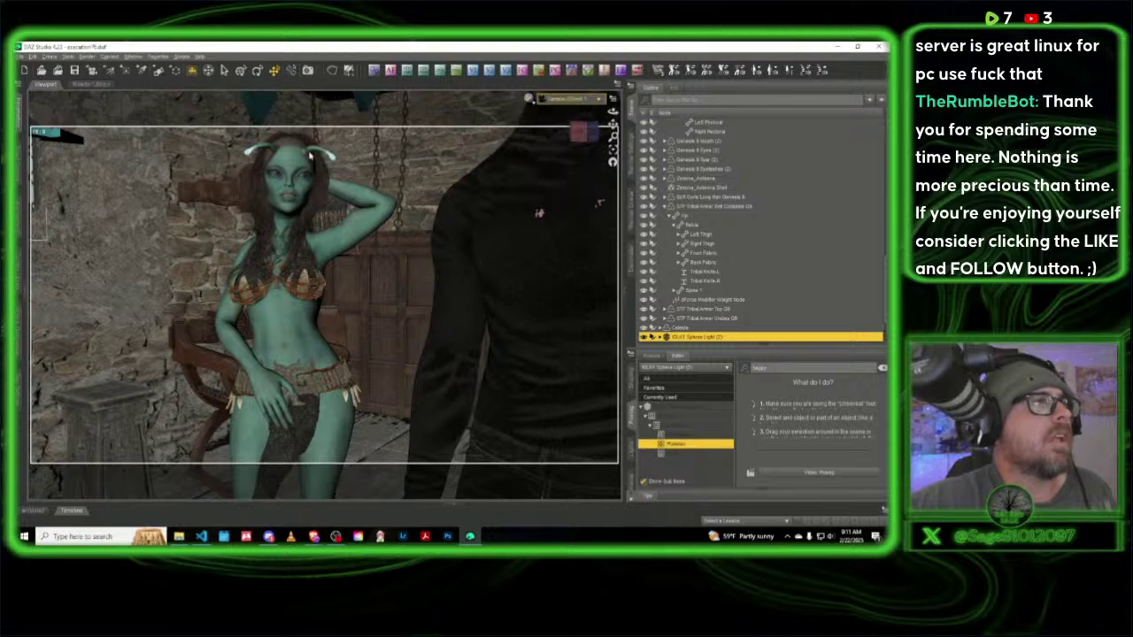
pyautogui.scroll(3, 549, 373)
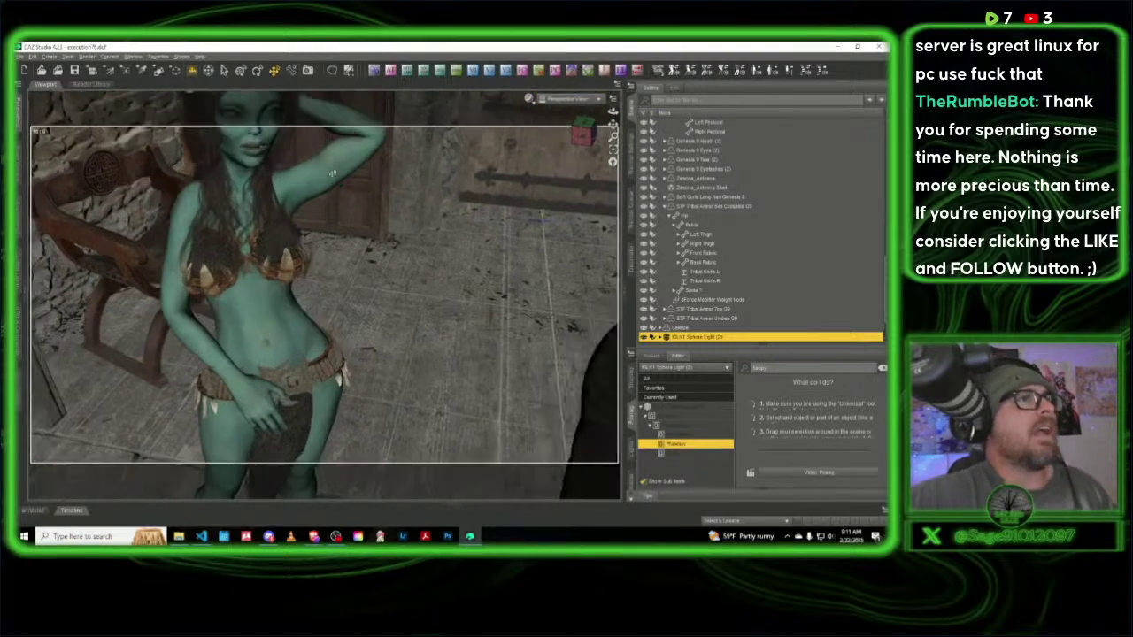
pyautogui.moveTo(580, 134); pyautogui.dragTo(414, 438)
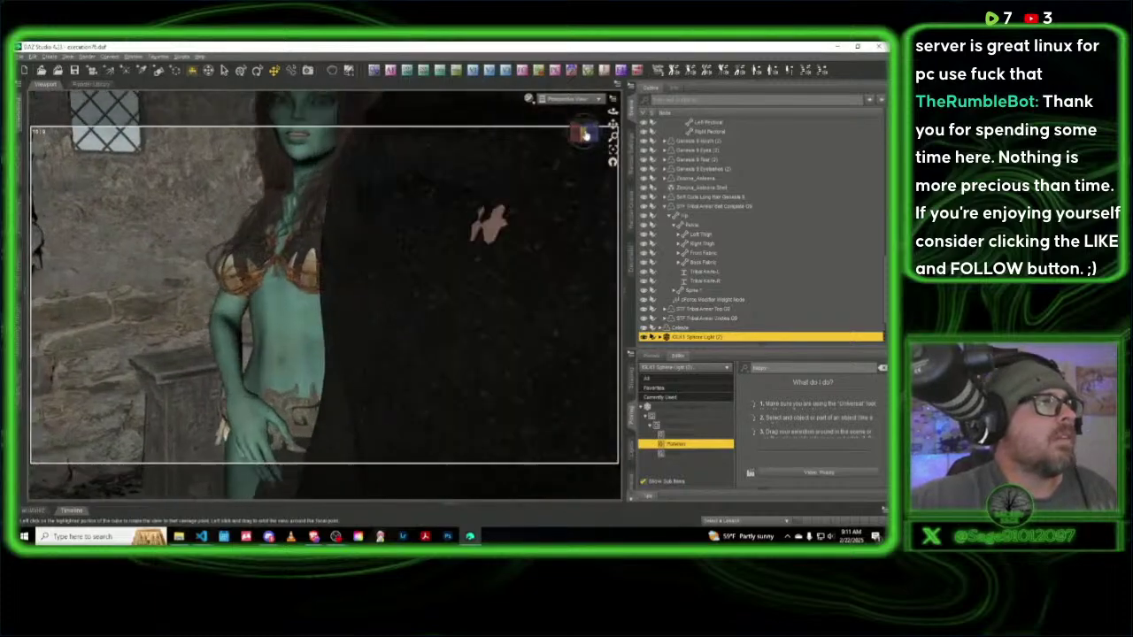
pyautogui.moveTo(614, 126)
pyautogui.mouseDown()
pyautogui.moveTo(614, 157)
pyautogui.moveTo(587, 130)
pyautogui.moveTo(612, 125)
pyautogui.mouseUp()
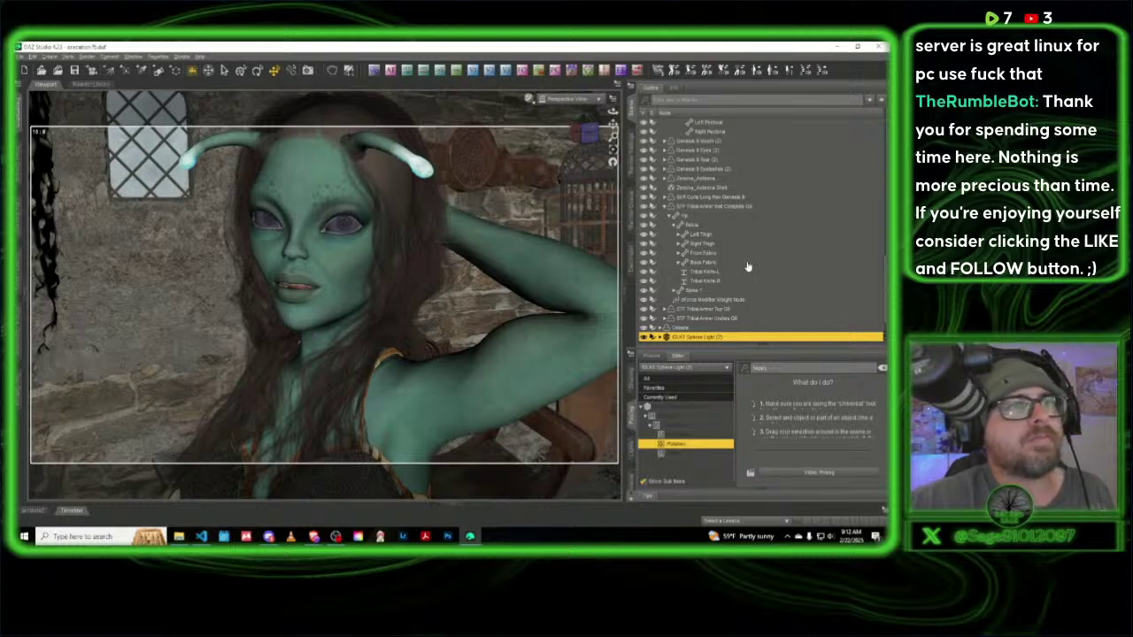
# Step: Delete Camera 1 from the scene and look through Camera 2
pyautogui.scroll(-1, 748, 266)
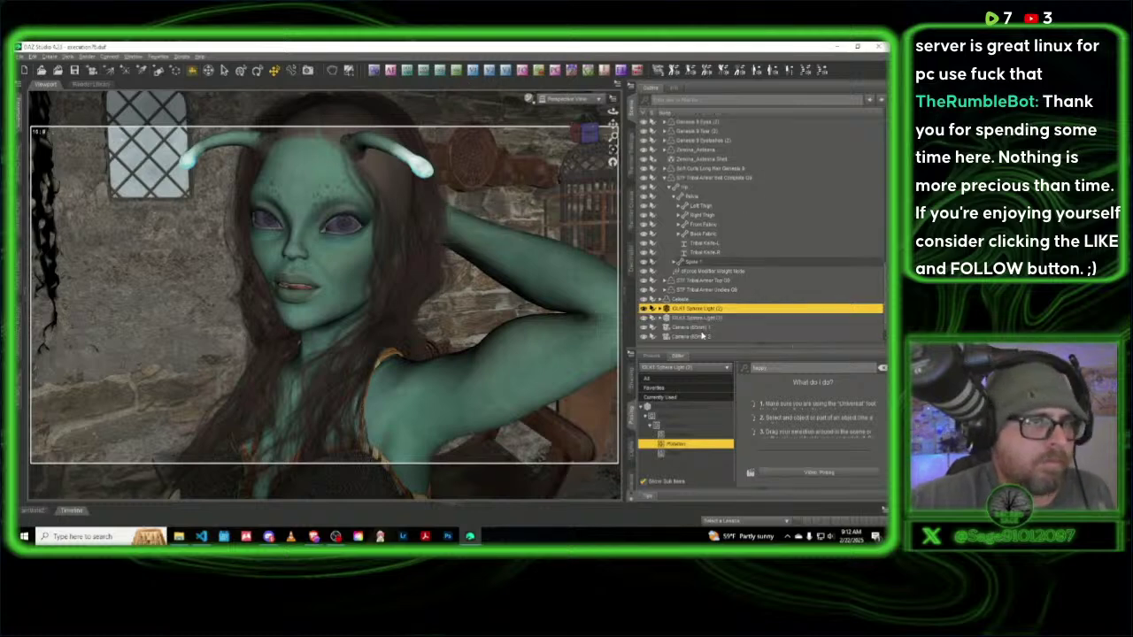
pyautogui.click(702, 328)
pyautogui.press('Delete')
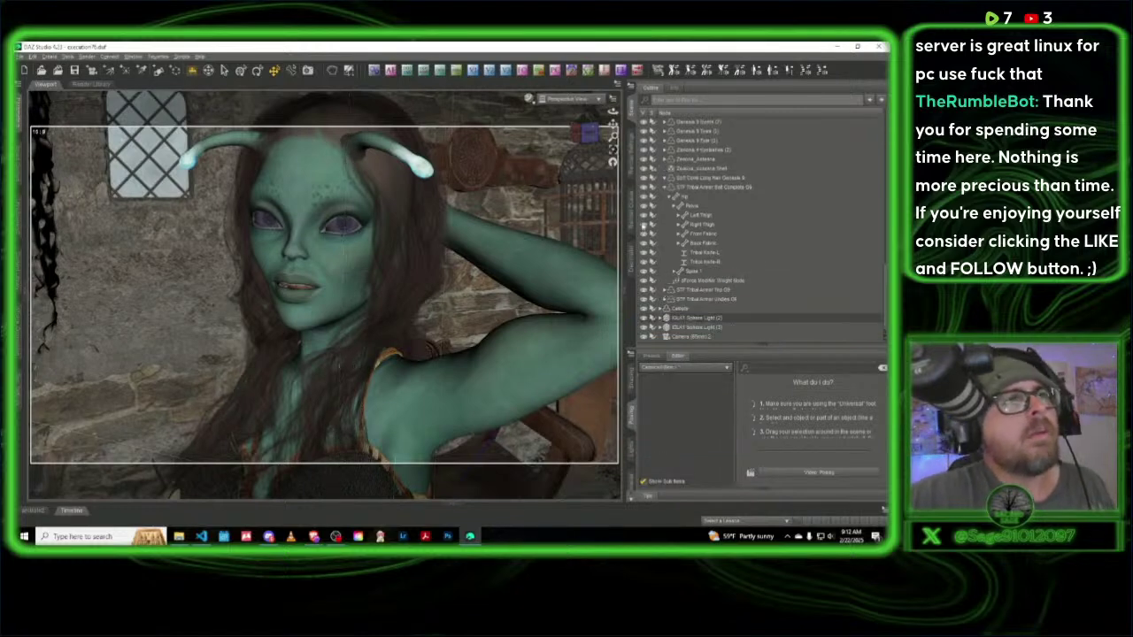
pyautogui.click(567, 99)
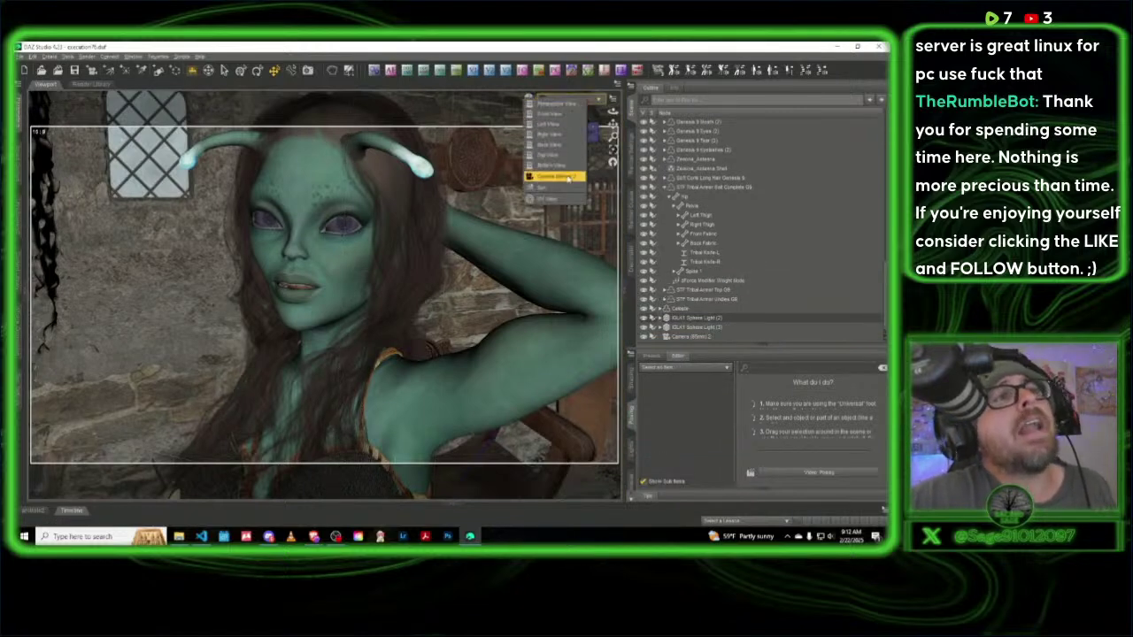
pyautogui.click(568, 175)
# Step: Select the green figure in the Camera 2 view and run the script on it
pyautogui.click(303, 197)
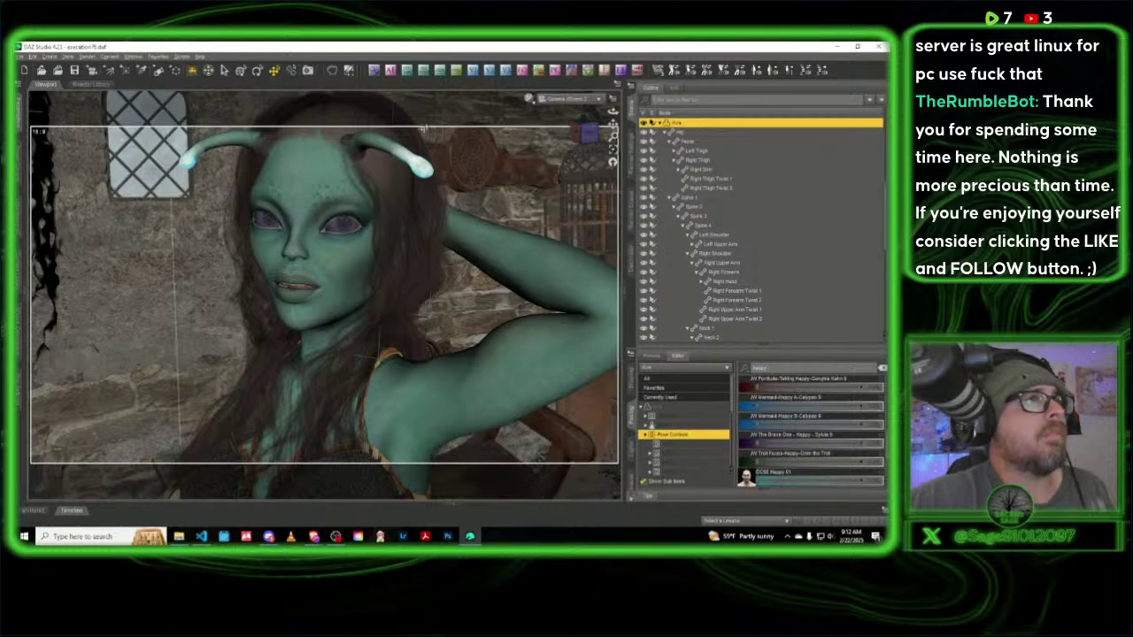
pyautogui.click(391, 70)
pyautogui.click(411, 239)
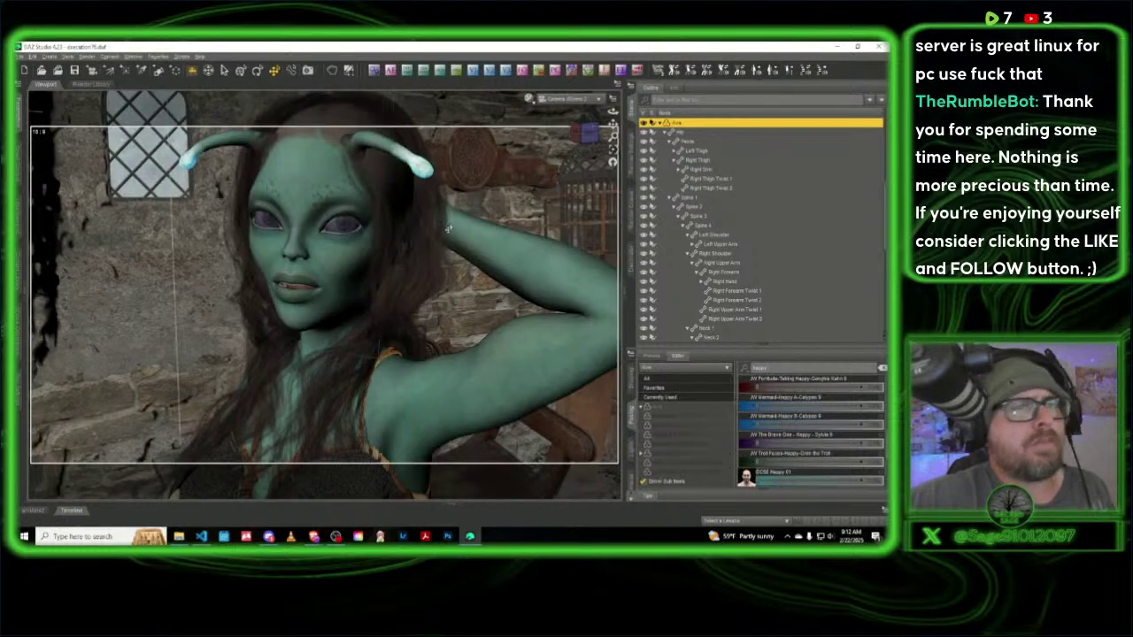
# Step: Clear the parameter filter and reduce the S.1. Extasy expression to zero among the green figure's currently used parameters
pyautogui.scroll(1, 876, 398)
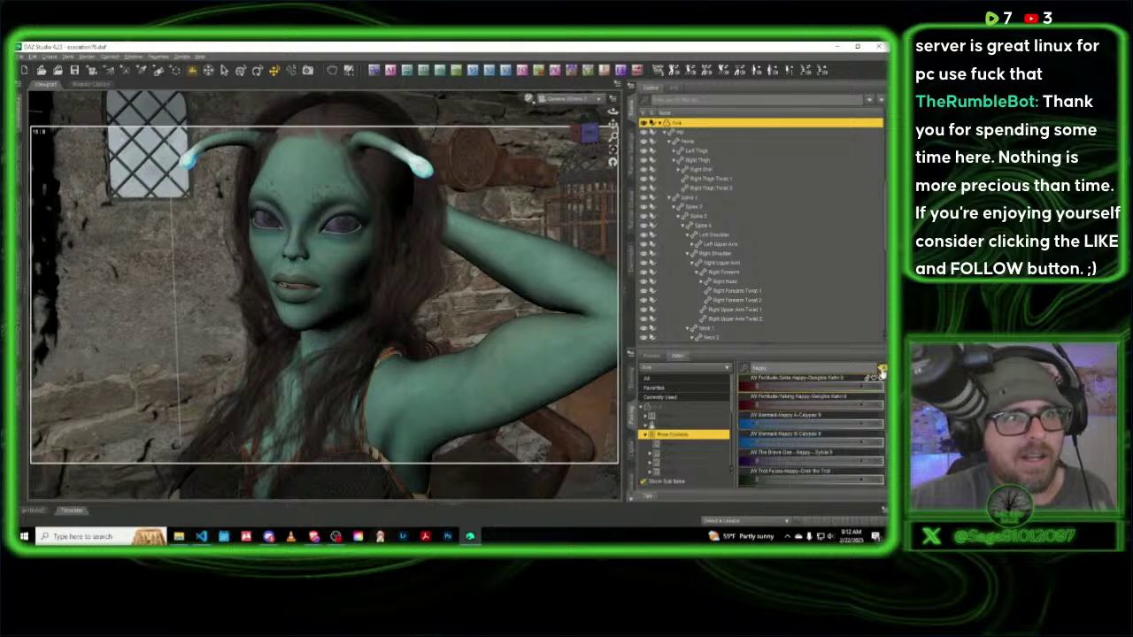
pyautogui.click(882, 369)
pyautogui.click(669, 396)
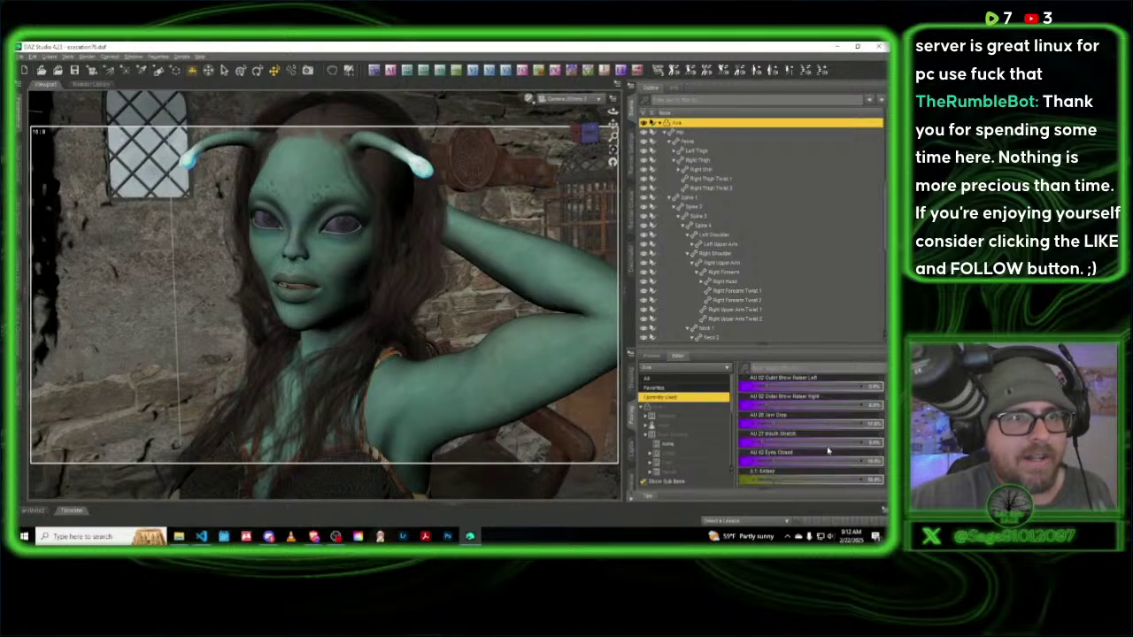
pyautogui.scroll(-2, 816, 442)
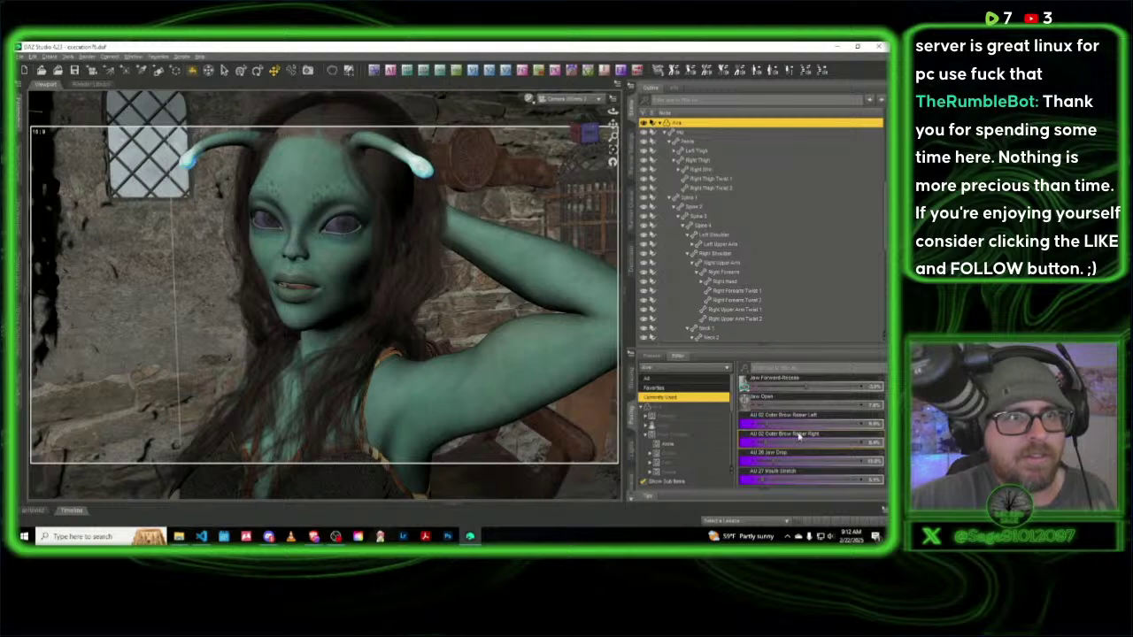
pyautogui.scroll(-2, 798, 436)
pyautogui.moveTo(771, 405); pyautogui.dragTo(719, 404)
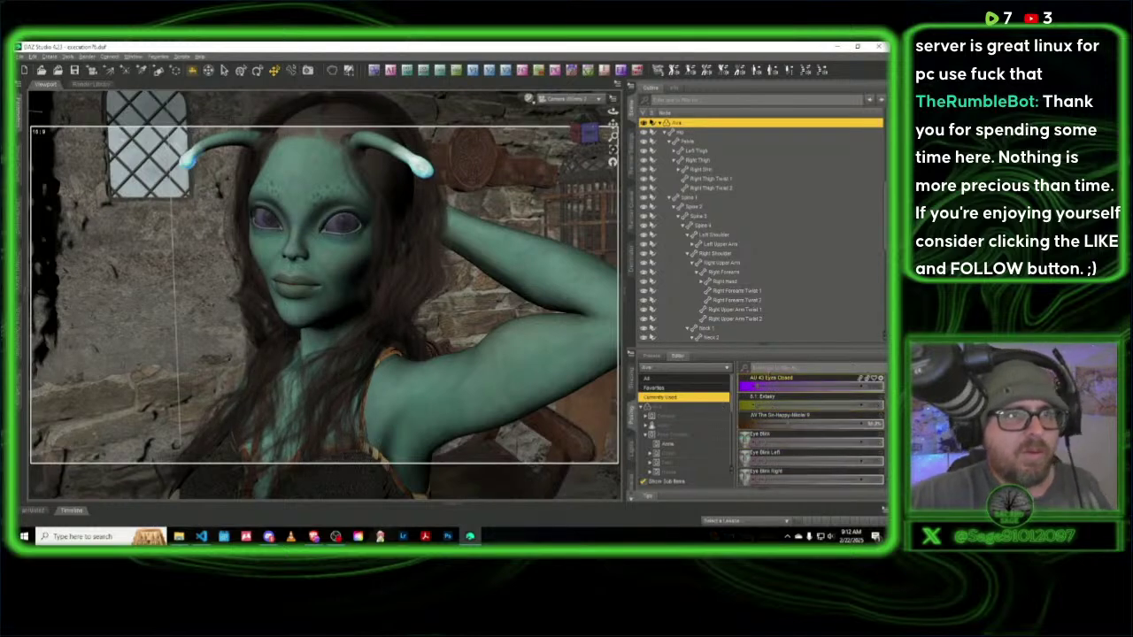
# Step: Filter the green figure's pose controls for smirk and raise the smirk expression to about 33%
pyautogui.write('wink')
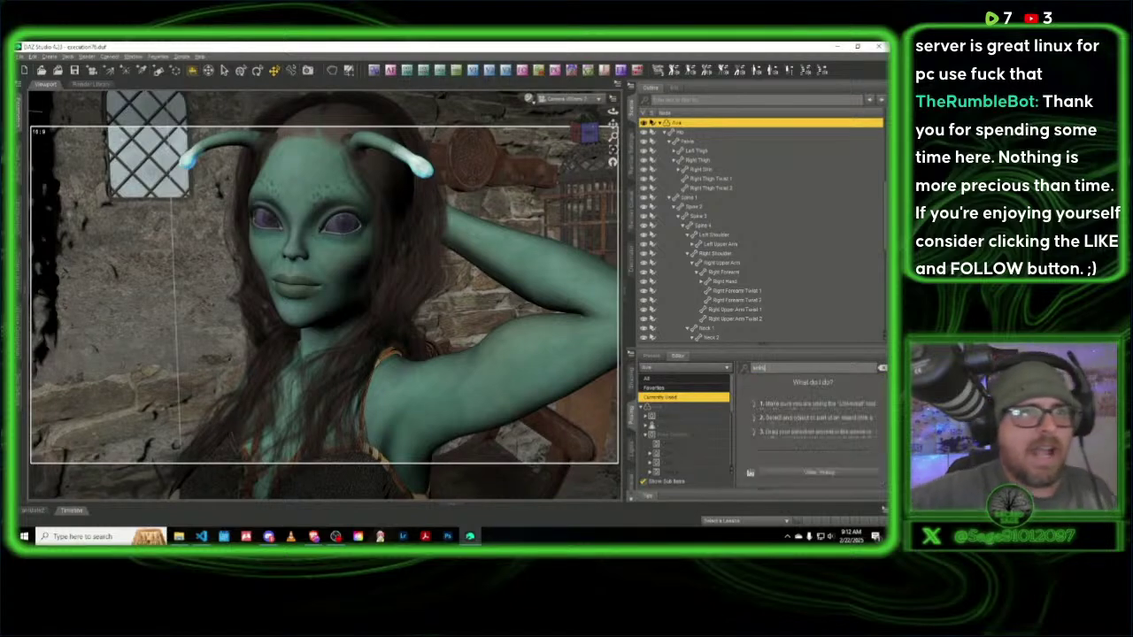
pyautogui.click(688, 435)
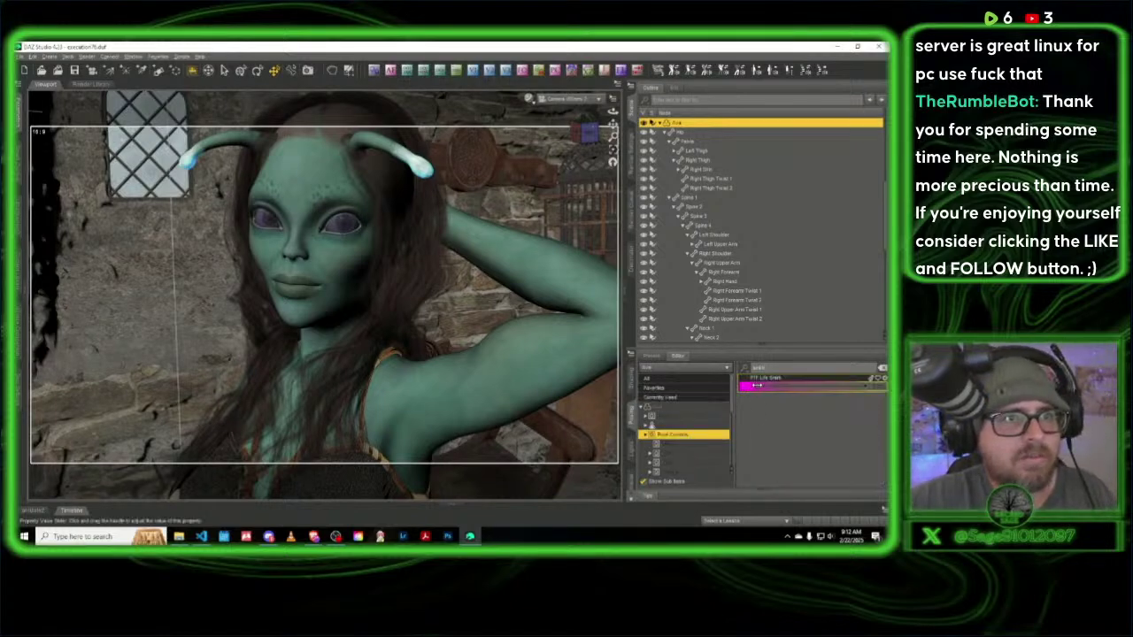
pyautogui.moveTo(772, 386); pyautogui.dragTo(792, 386)
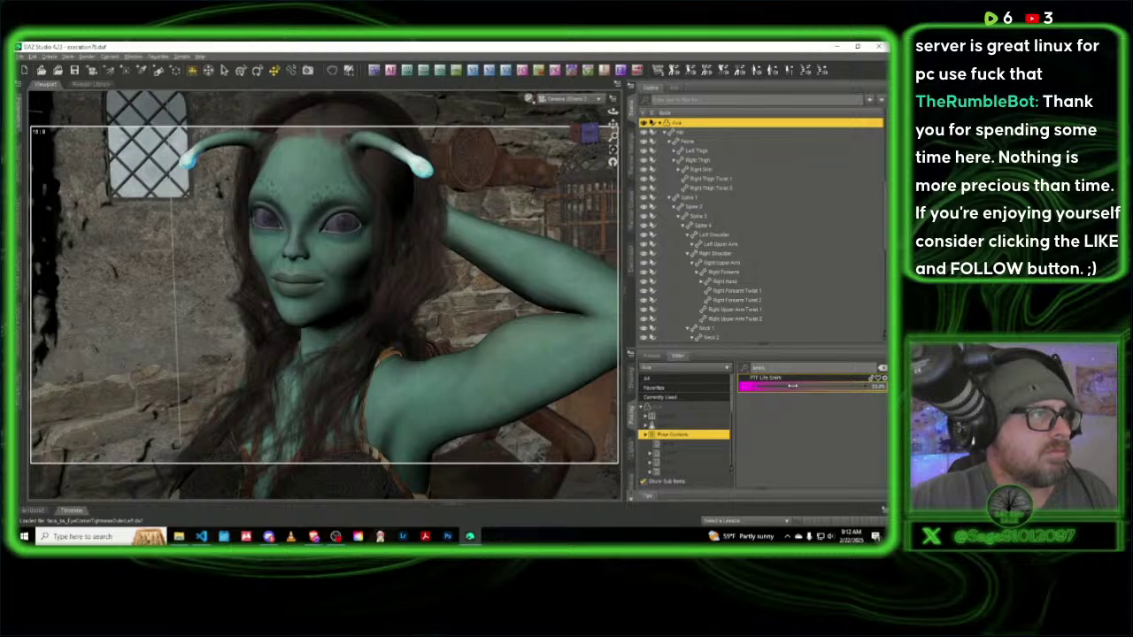
pyautogui.moveTo(793, 386)
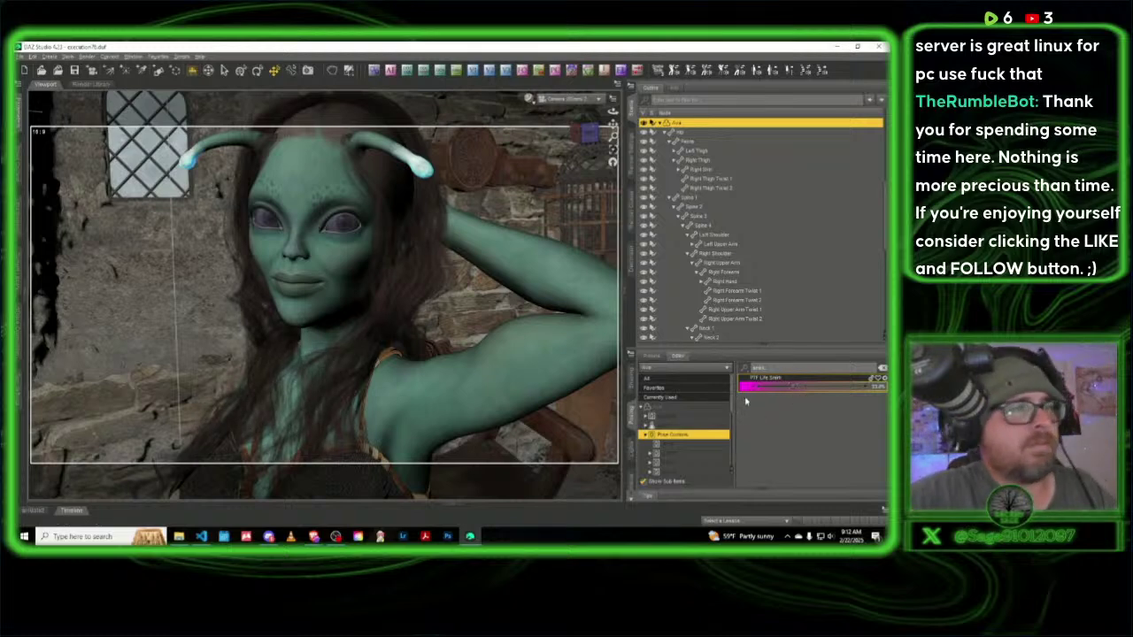
# Step: Clear the parameter filter and open the green figure's jaw slightly using the Jaw Open control among the cheek and jaw pose controls
pyautogui.click(882, 368)
pyautogui.scroll(-3, 683, 460)
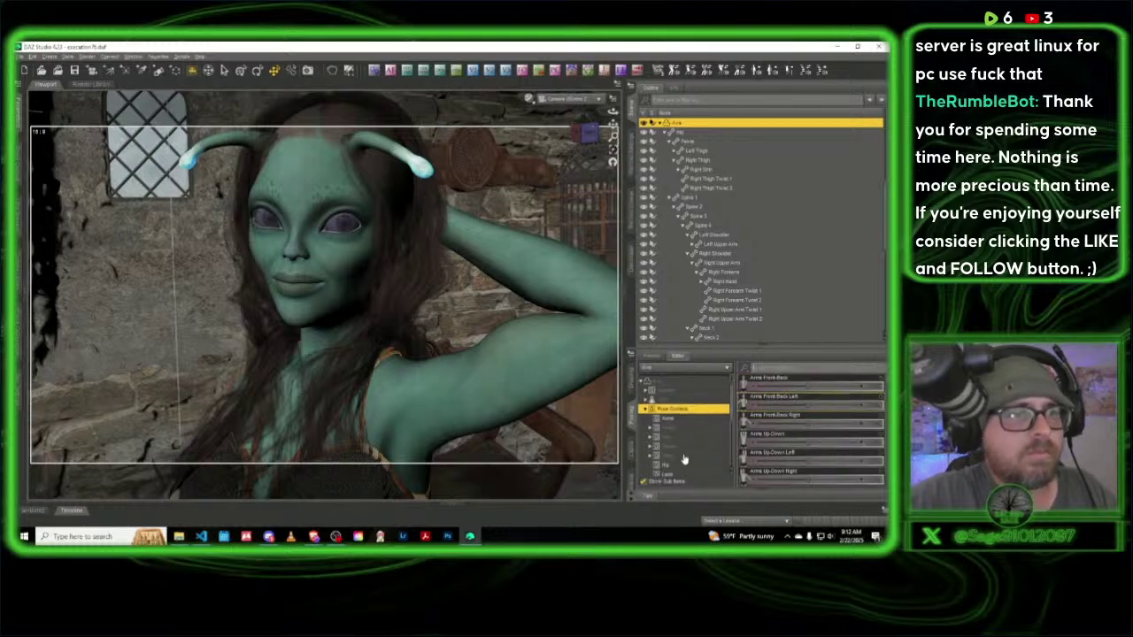
pyautogui.doubleClick(680, 431)
pyautogui.scroll(-3, 689, 432)
pyautogui.click(697, 422)
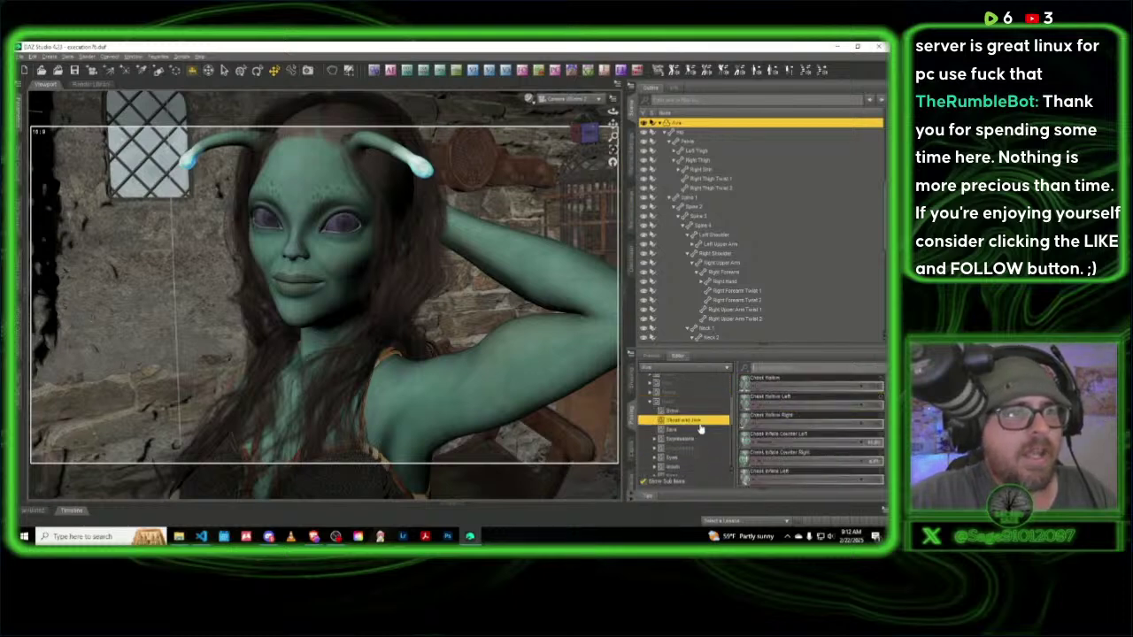
pyautogui.scroll(-3, 779, 440)
pyautogui.scroll(-5, 779, 447)
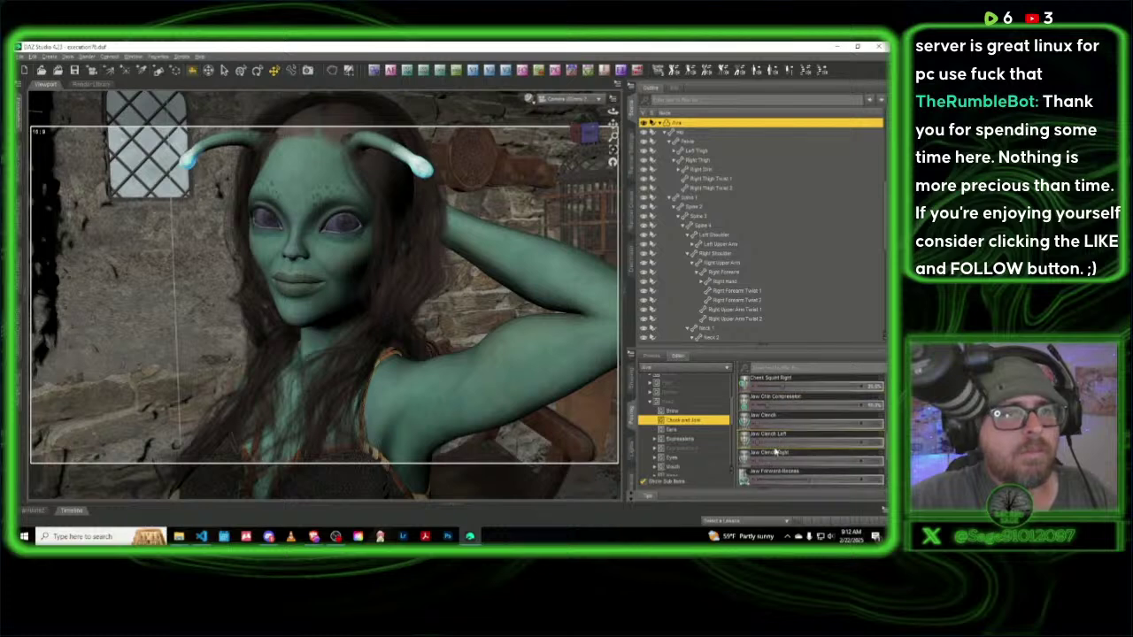
pyautogui.moveTo(776, 456); pyautogui.dragTo(774, 459)
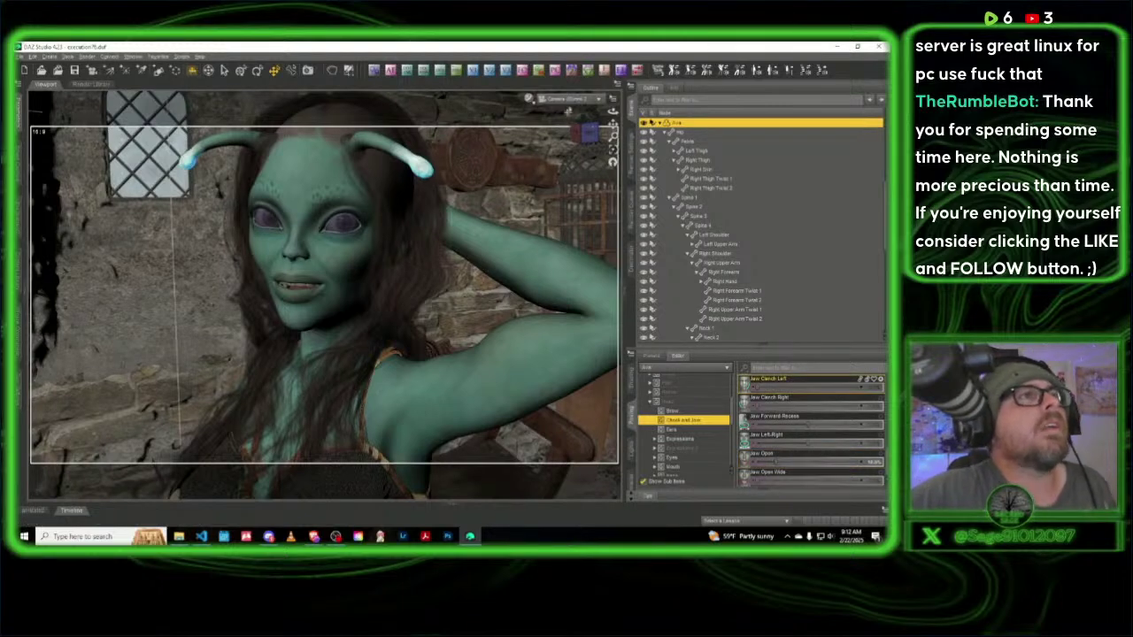
# Step: Preview the green figure's close-up in the viewport with the Iray draw style, and return to textured shading
pyautogui.click(530, 98)
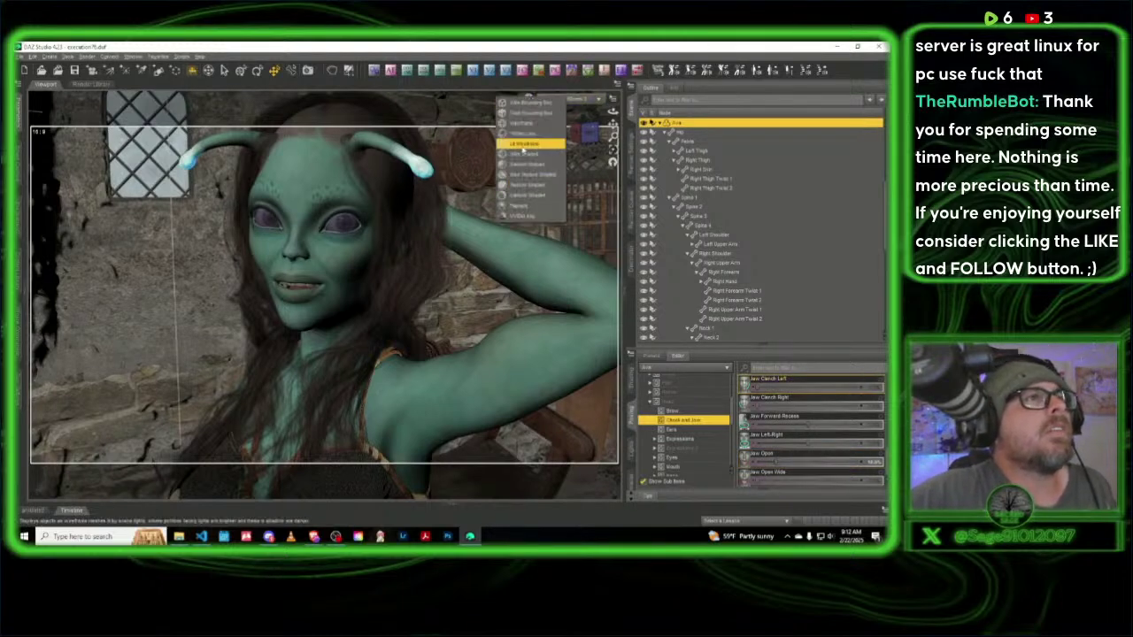
pyautogui.click(516, 216)
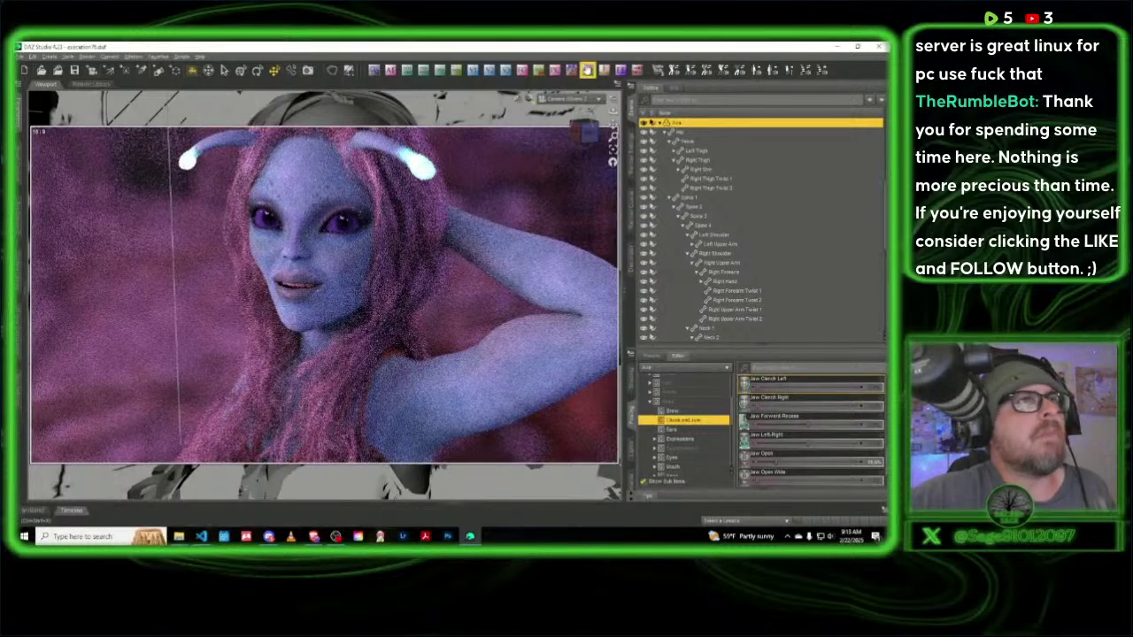
pyautogui.click(604, 70)
pyautogui.click(447, 241)
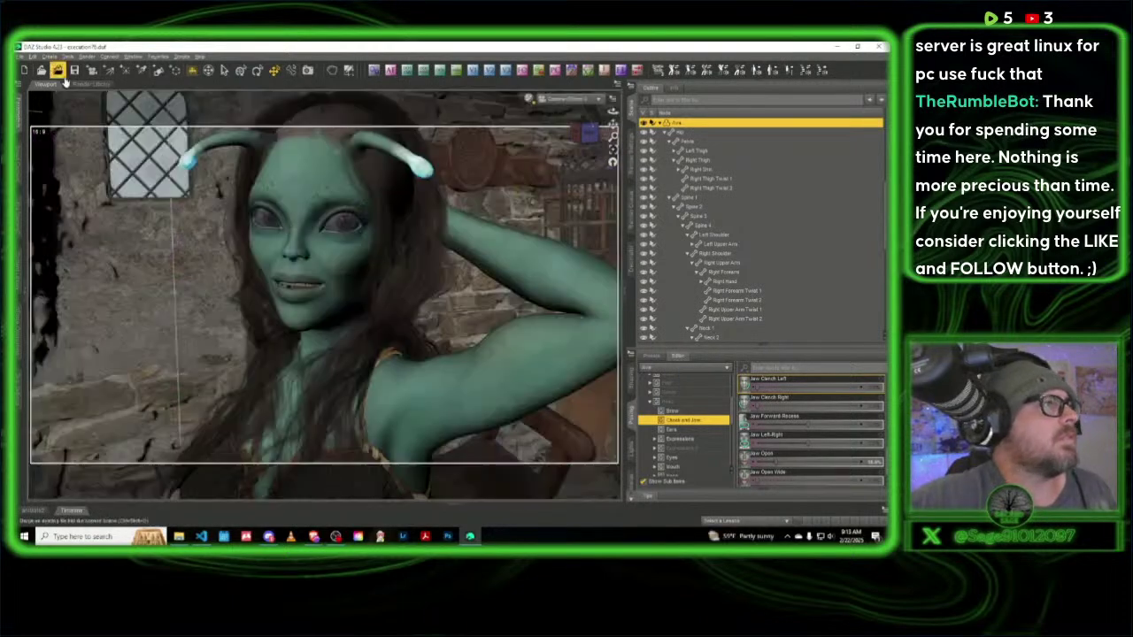
# Step: Save the scene as a new file named execution77 in the execution folder
pyautogui.click(19, 55)
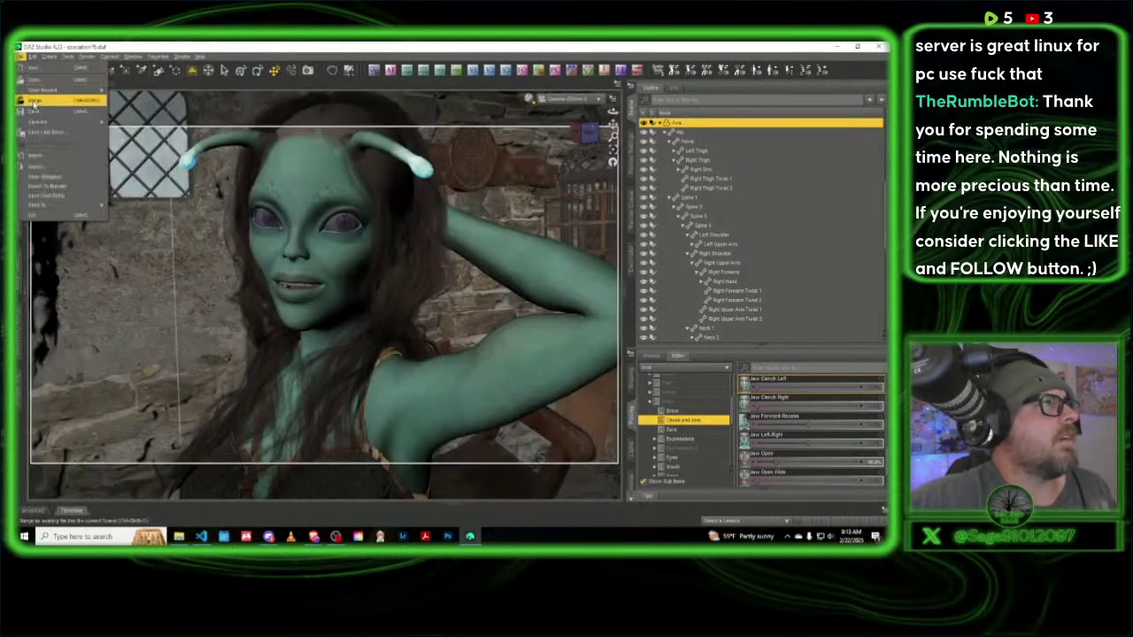
pyautogui.click(280, 49)
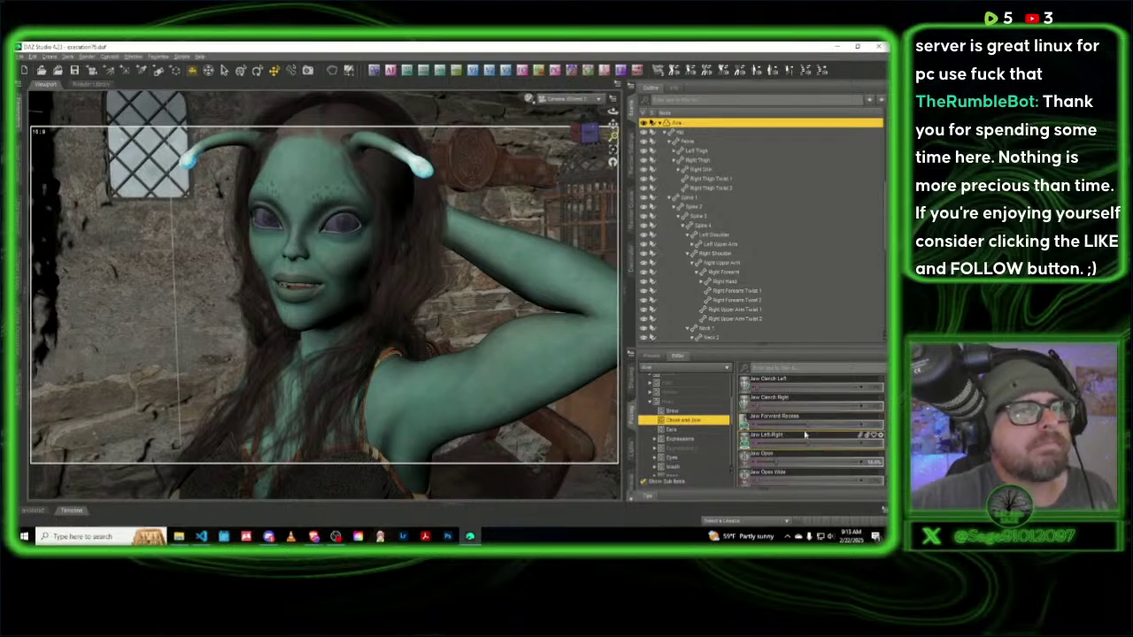
pyautogui.click(632, 483)
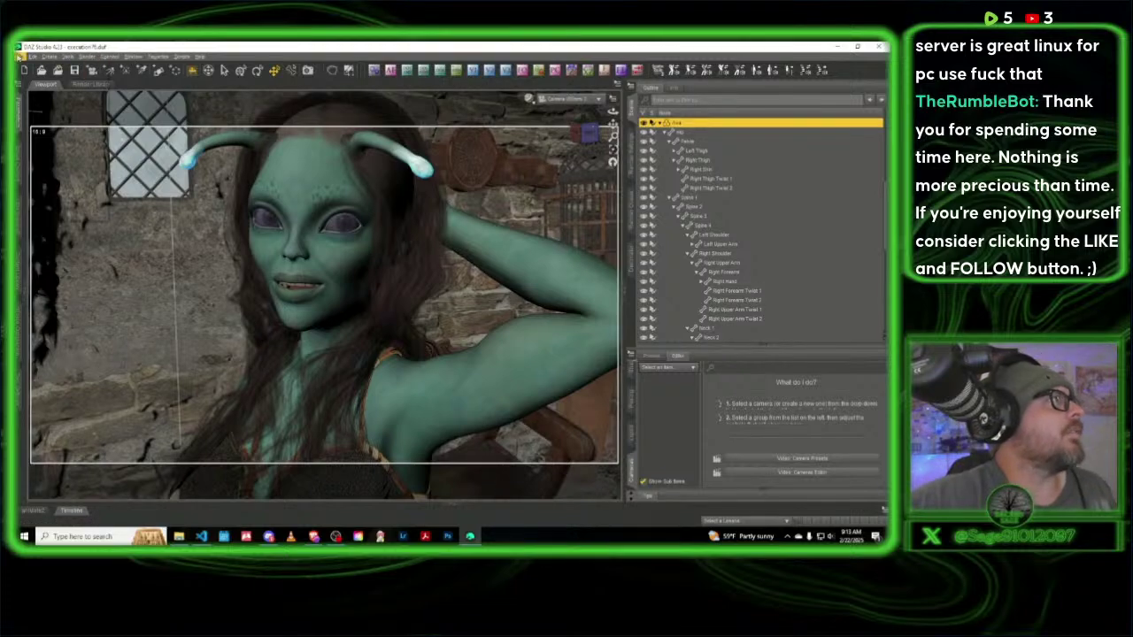
pyautogui.click(33, 56)
pyautogui.moveTo(88, 121)
pyautogui.click(137, 126)
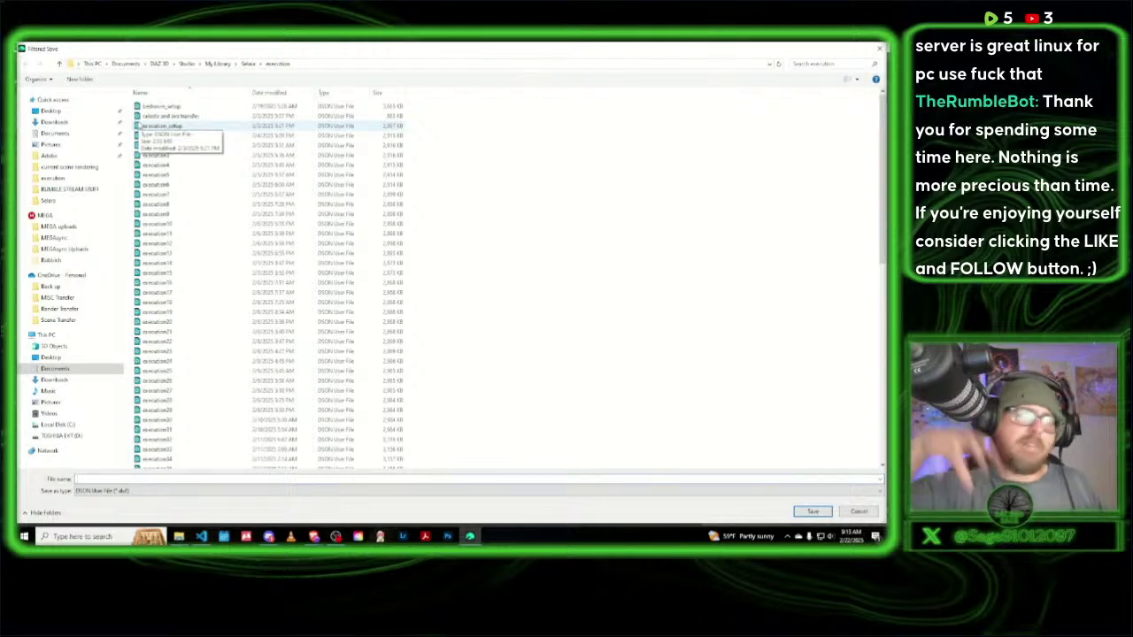
pyautogui.scroll(-10, 151, 363)
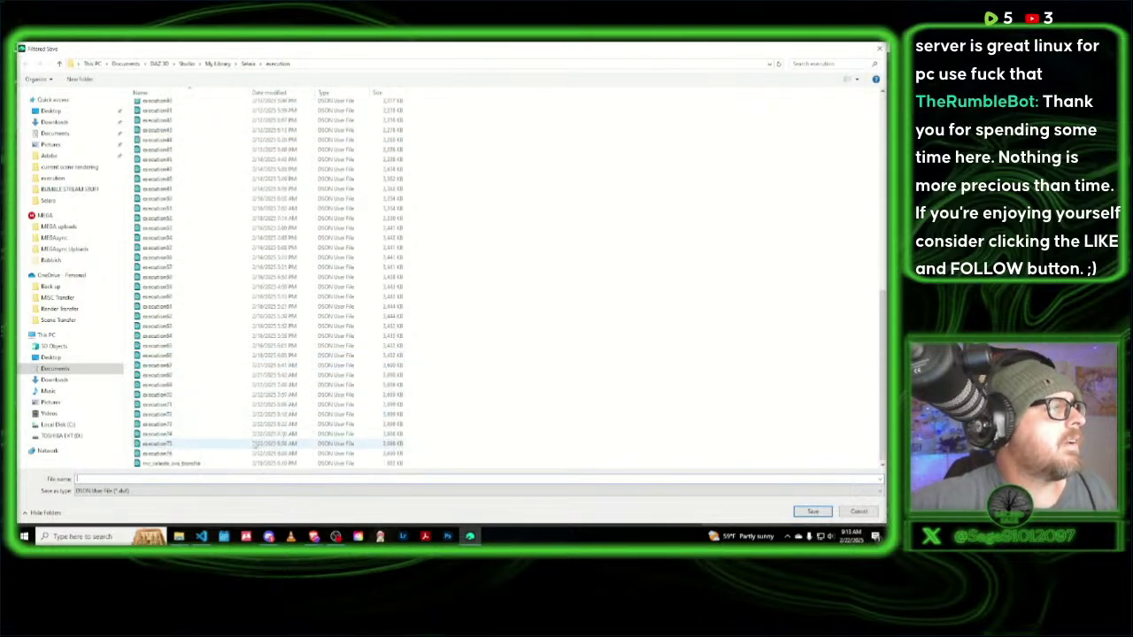
pyautogui.click(155, 453)
pyautogui.click(117, 479)
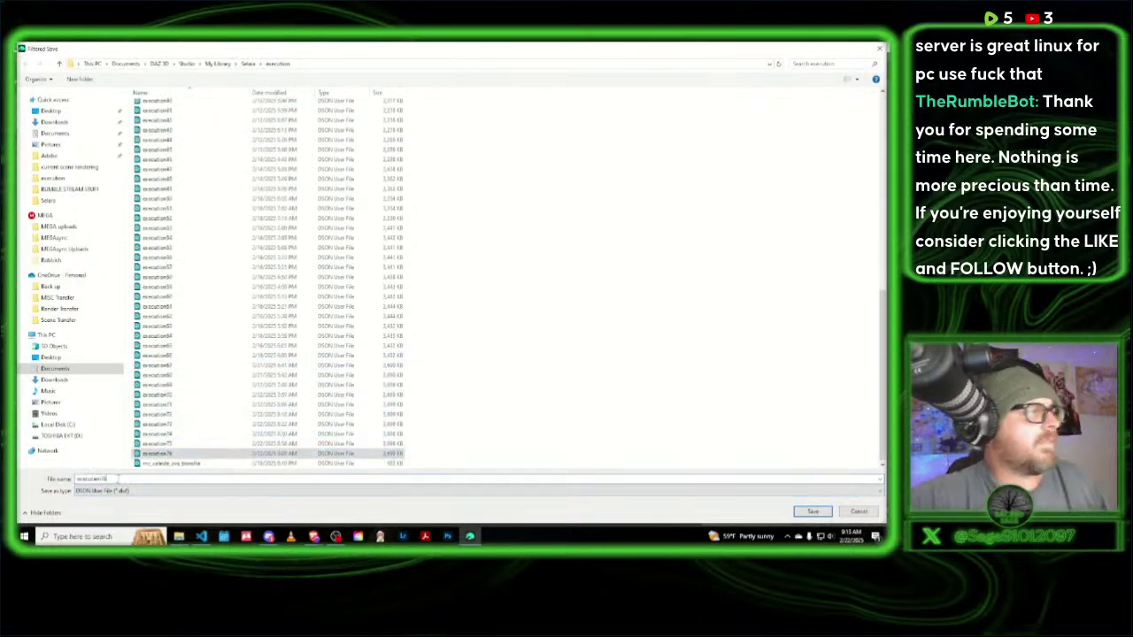
pyautogui.press('BackSpace')
pyautogui.write('7')
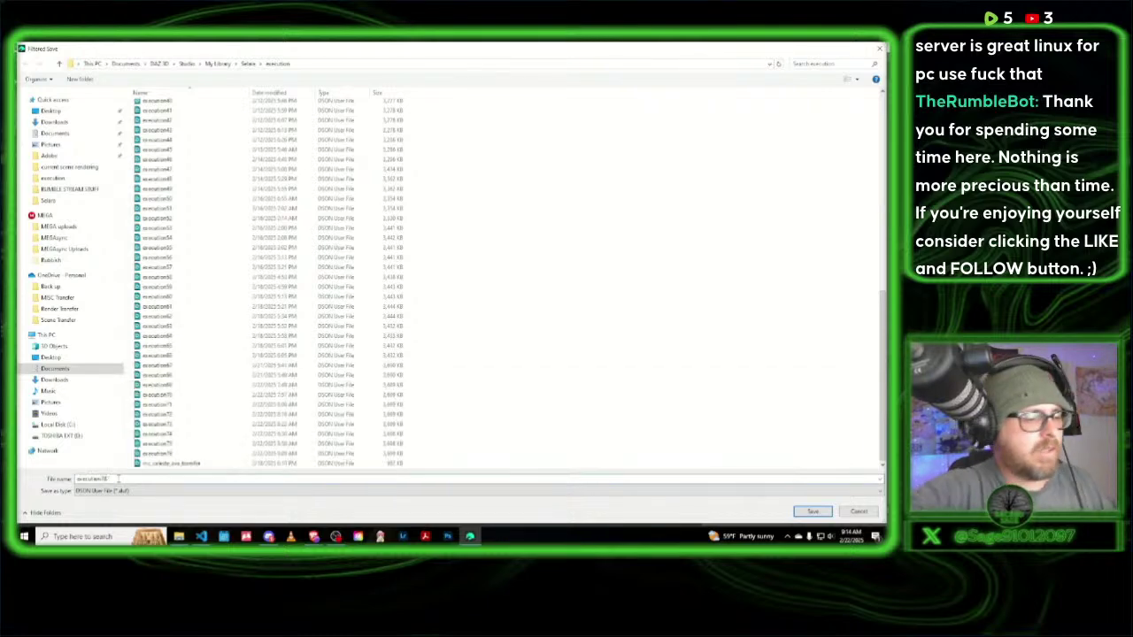
pyautogui.click(814, 511)
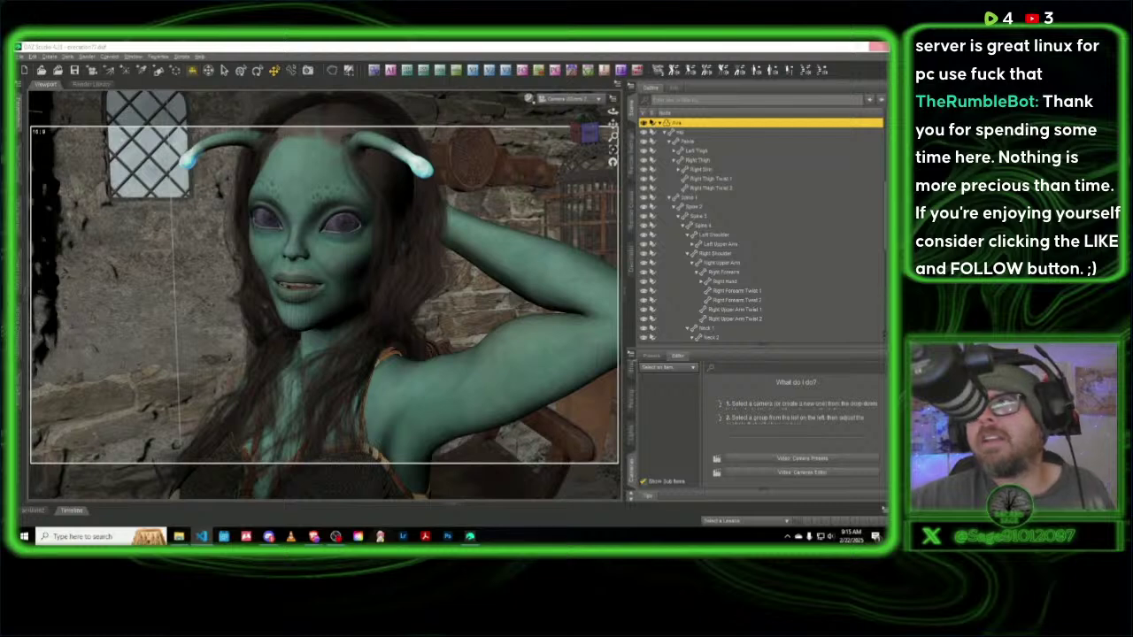
# Step: Switch from Camera 2 to the perspective view and select the green figure standing near the fireplace, framing her feet
pyautogui.click(278, 104)
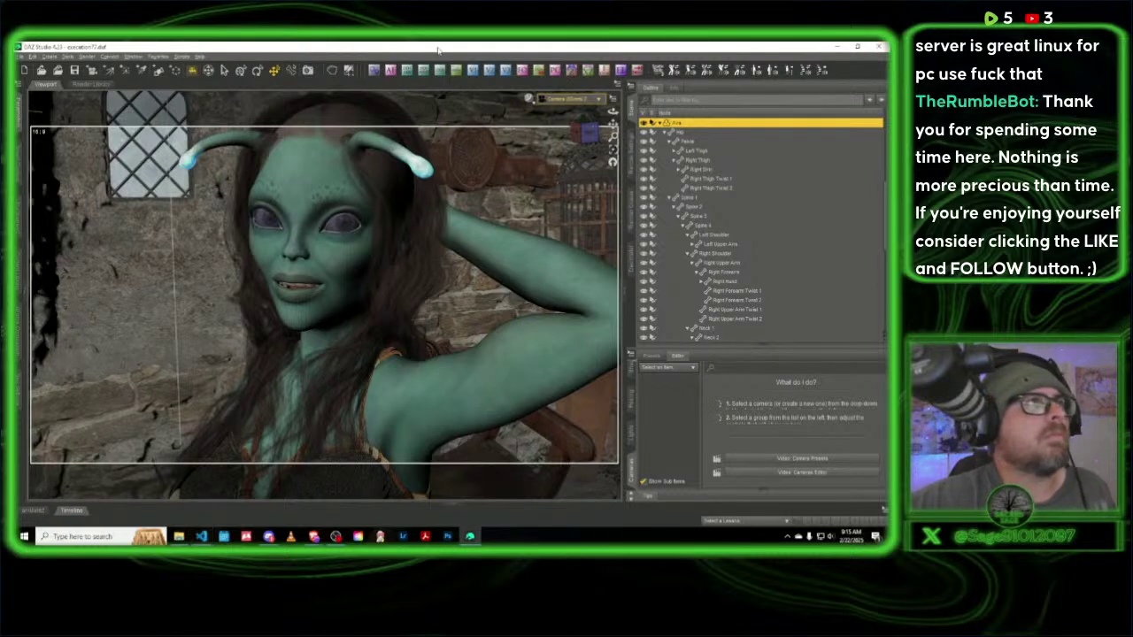
pyautogui.click(548, 103)
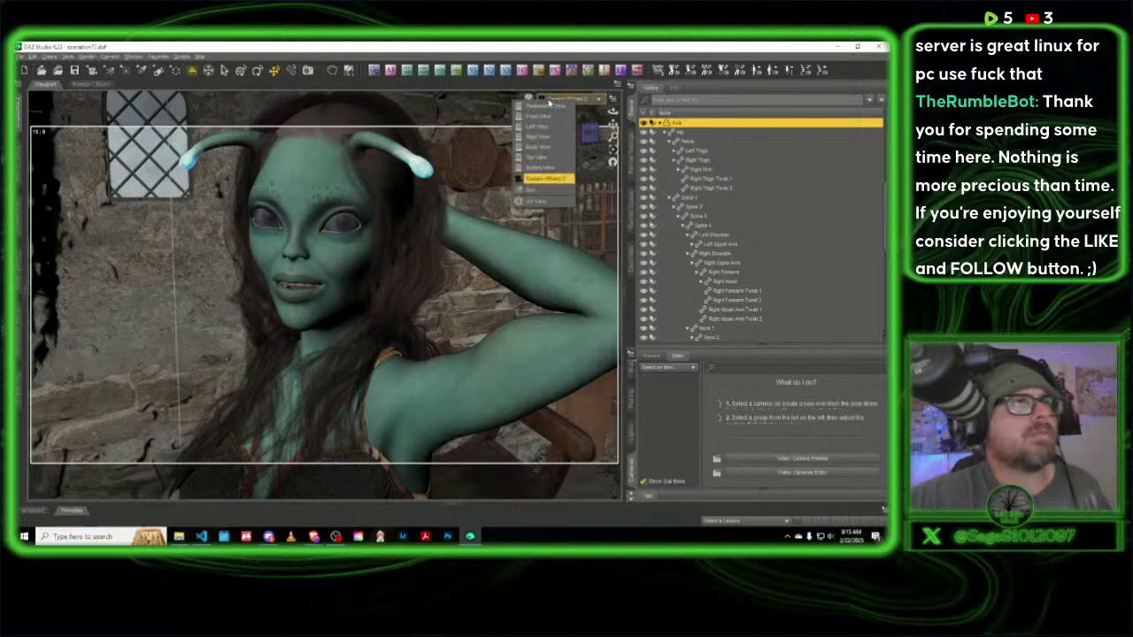
pyautogui.click(544, 120)
pyautogui.moveTo(587, 131); pyautogui.dragTo(564, 241)
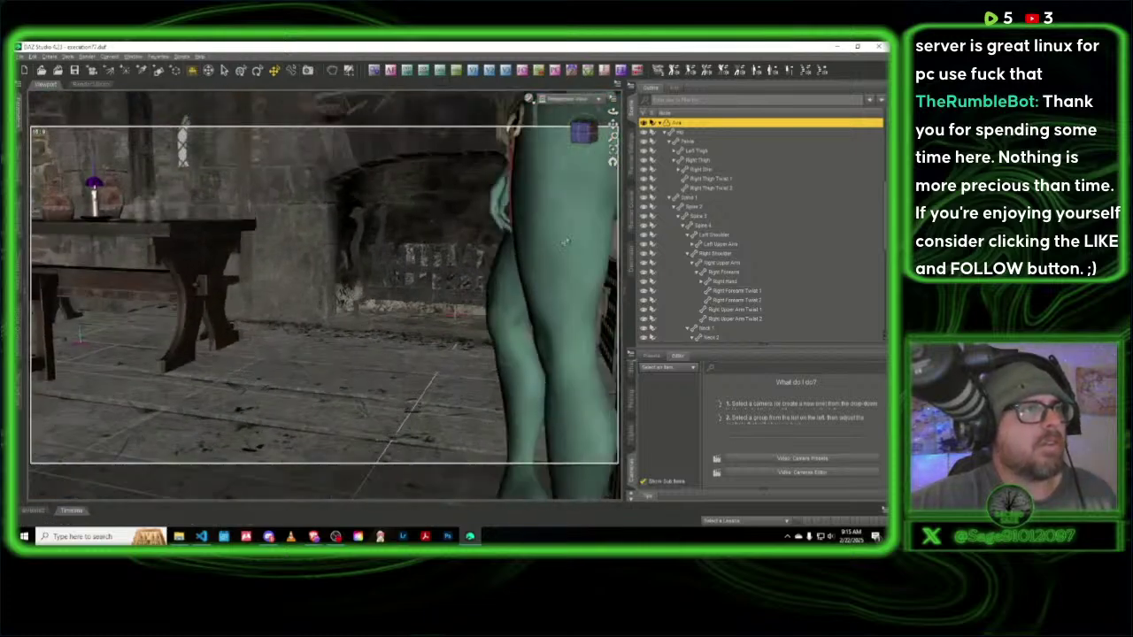
pyautogui.click(567, 254)
pyautogui.moveTo(506, 478); pyautogui.dragTo(468, 349, button='middle')
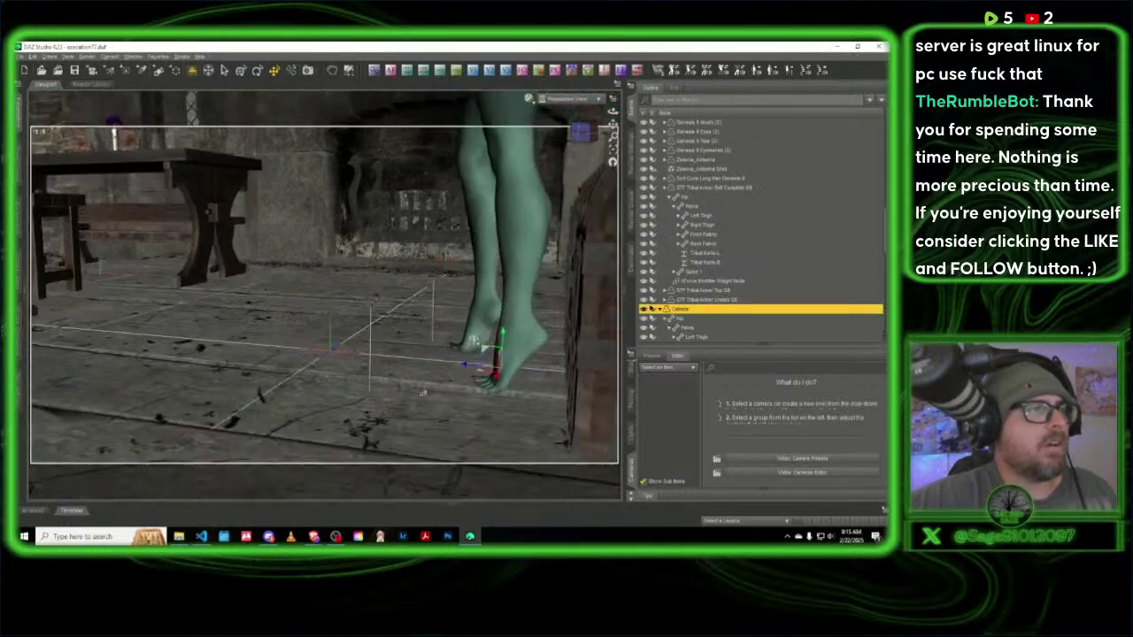
# Step: Try to move the selected green figure across the floor, and undo the recent changes
pyautogui.moveTo(473, 339); pyautogui.dragTo(77, 303)
pyautogui.hotkey('ctrl', 'z')
pyautogui.hotkey('ctrl', 'z')
pyautogui.hotkey('ctrl', 'z')
pyautogui.hotkey('ctrl', 'z')
pyautogui.hotkey('ctrl', 'z')
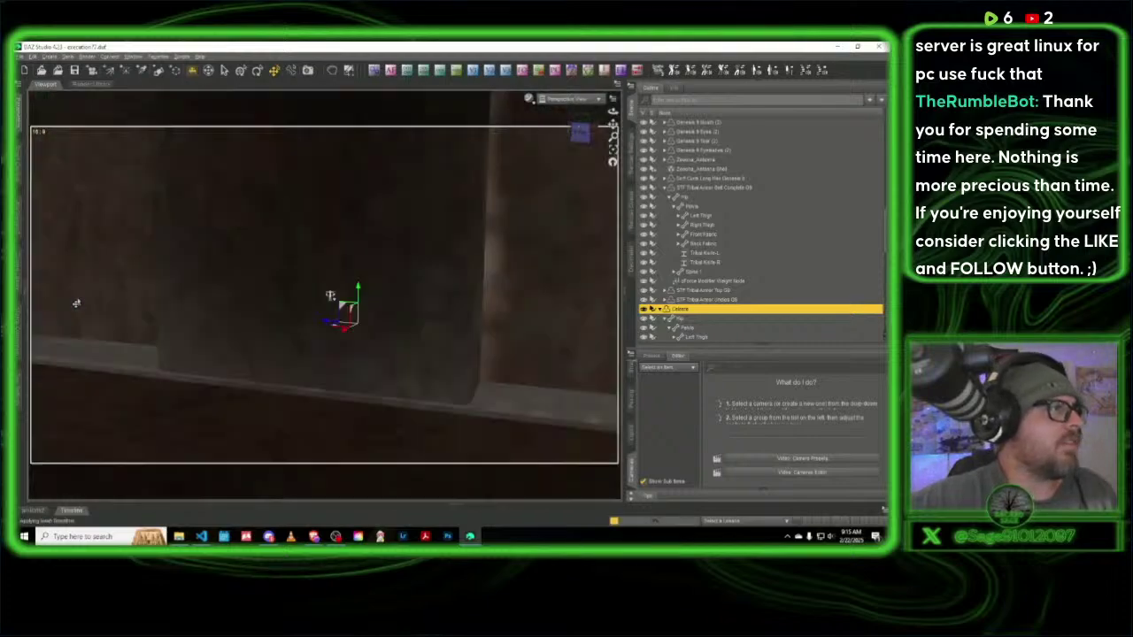
pyautogui.hotkey('ctrl', 'z')
pyautogui.hotkey('ctrl', 'z')
pyautogui.hotkey('ctrl', 'z')
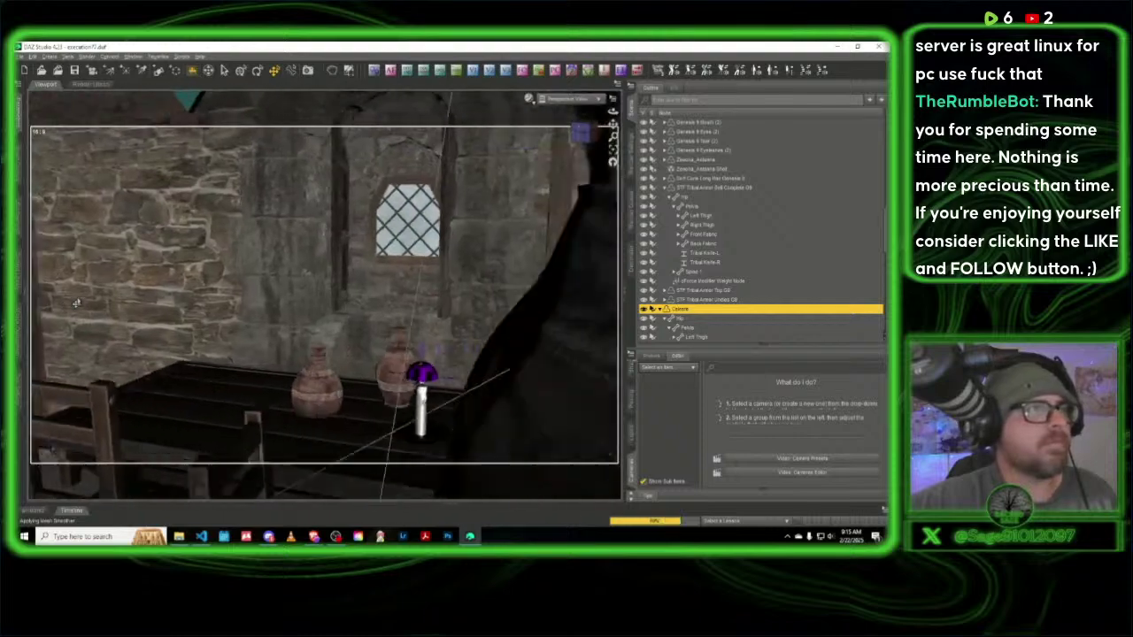
# Step: Select the whole purple-haired green figure beside the man and lower her so that her feet rest on the floor
pyautogui.moveTo(591, 134); pyautogui.dragTo(531, 138)
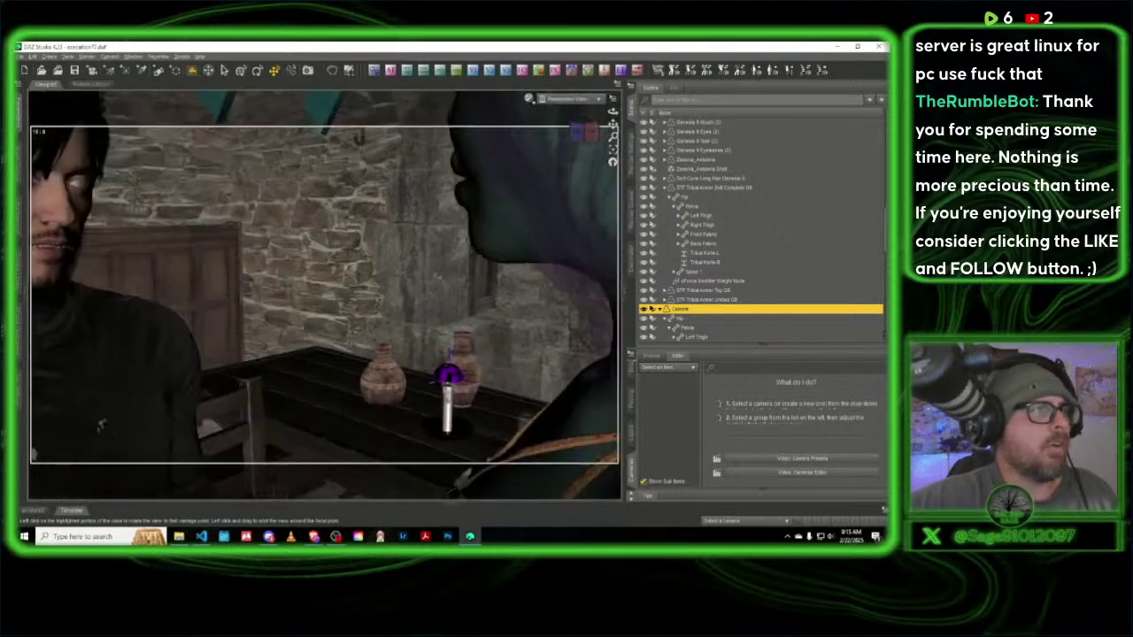
pyautogui.scroll(-5, 488, 241)
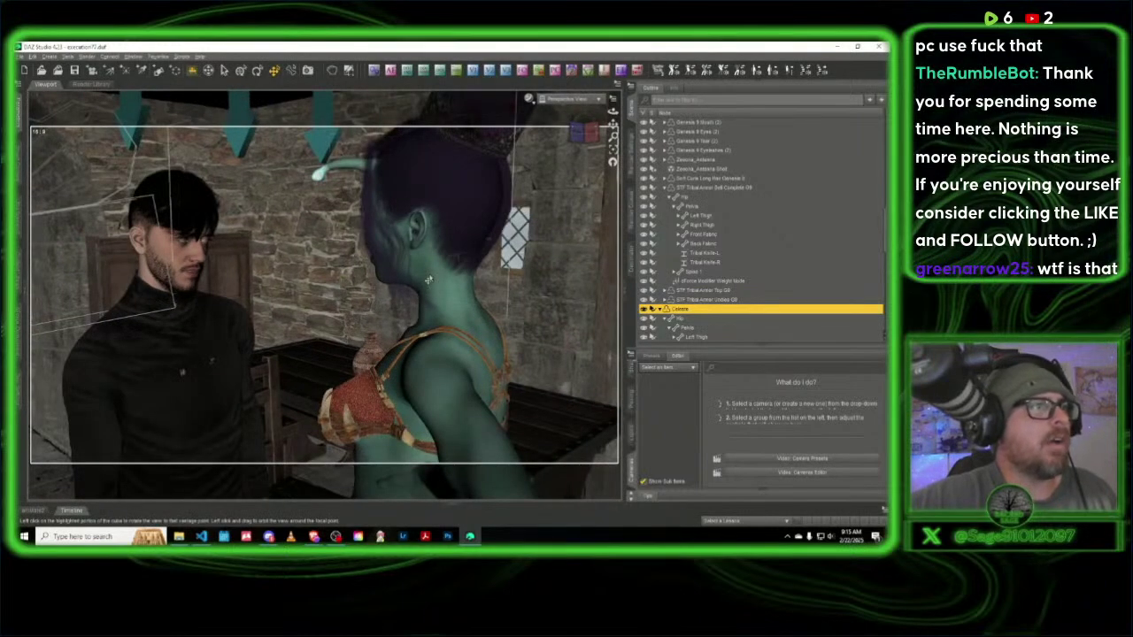
pyautogui.click(428, 280)
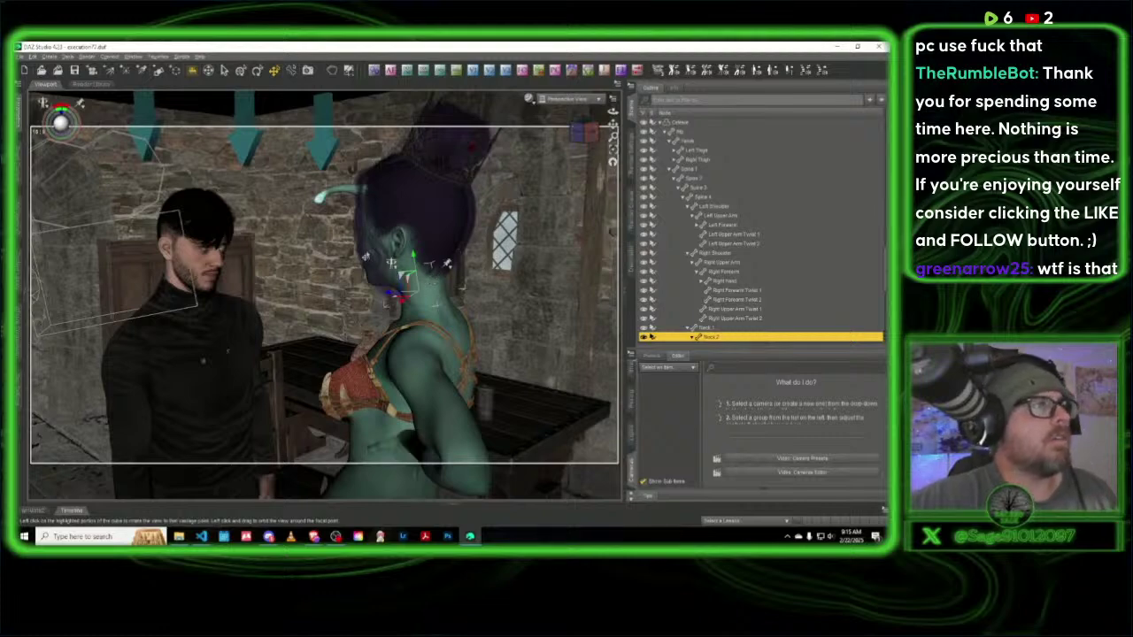
pyautogui.click(453, 325)
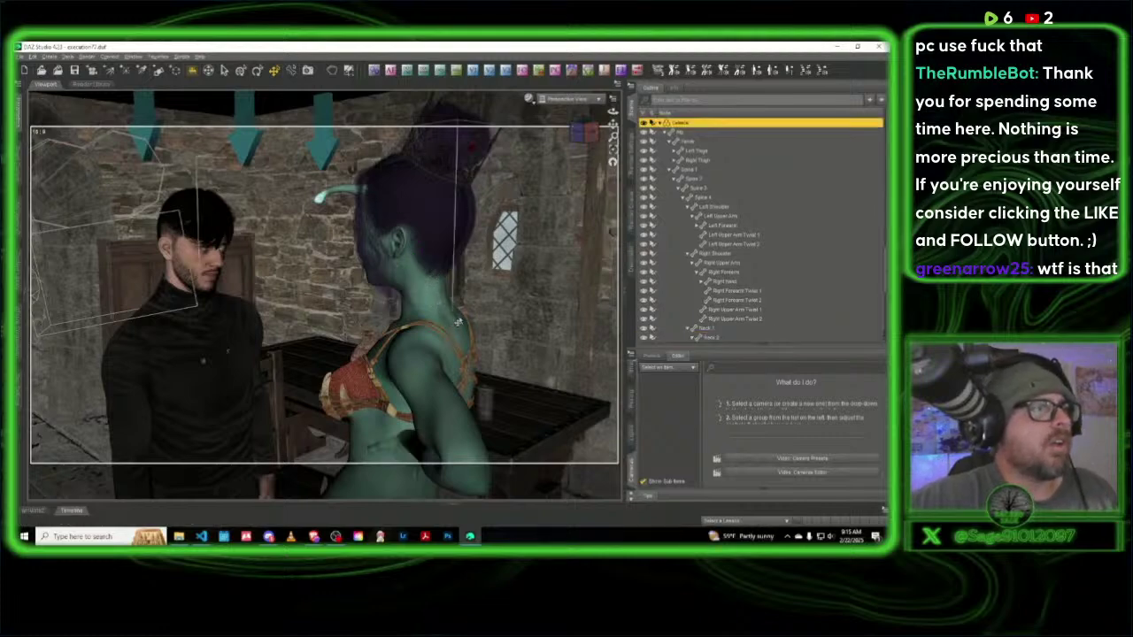
pyautogui.moveTo(458, 322); pyautogui.dragTo(459, 322, button='middle')
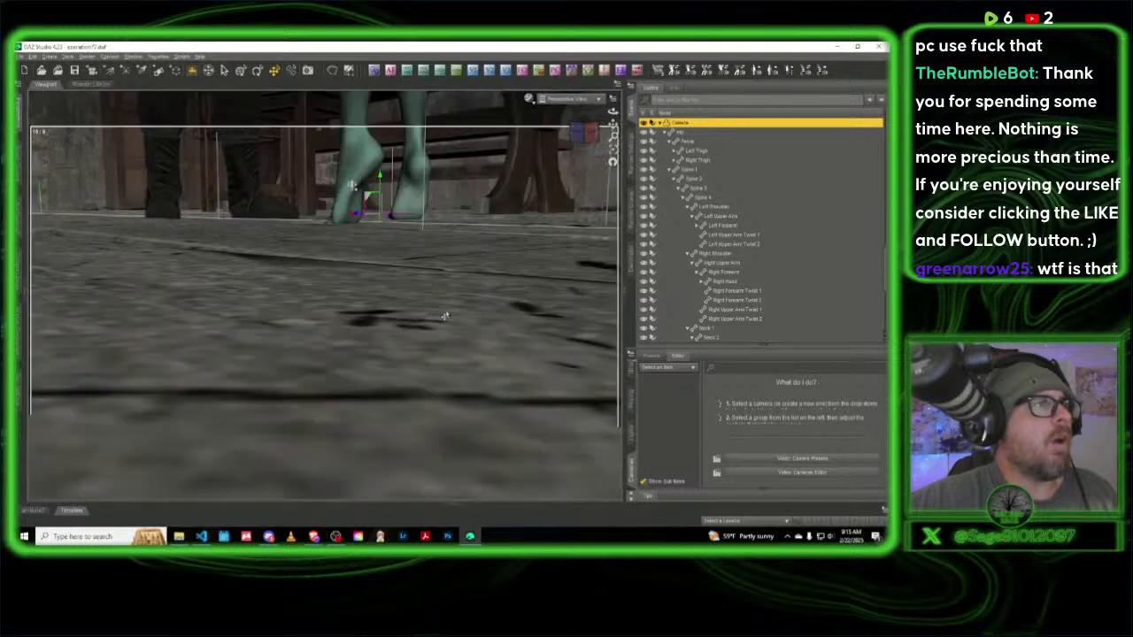
pyautogui.moveTo(351, 186); pyautogui.dragTo(351, 218)
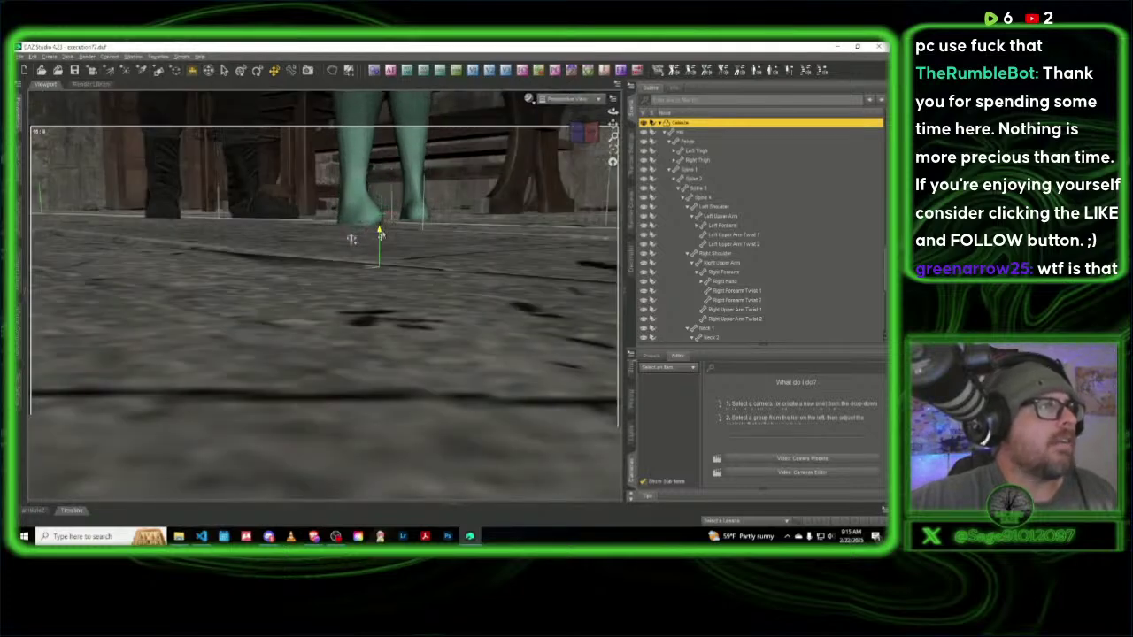
pyautogui.moveTo(381, 234); pyautogui.dragTo(382, 236, button='middle')
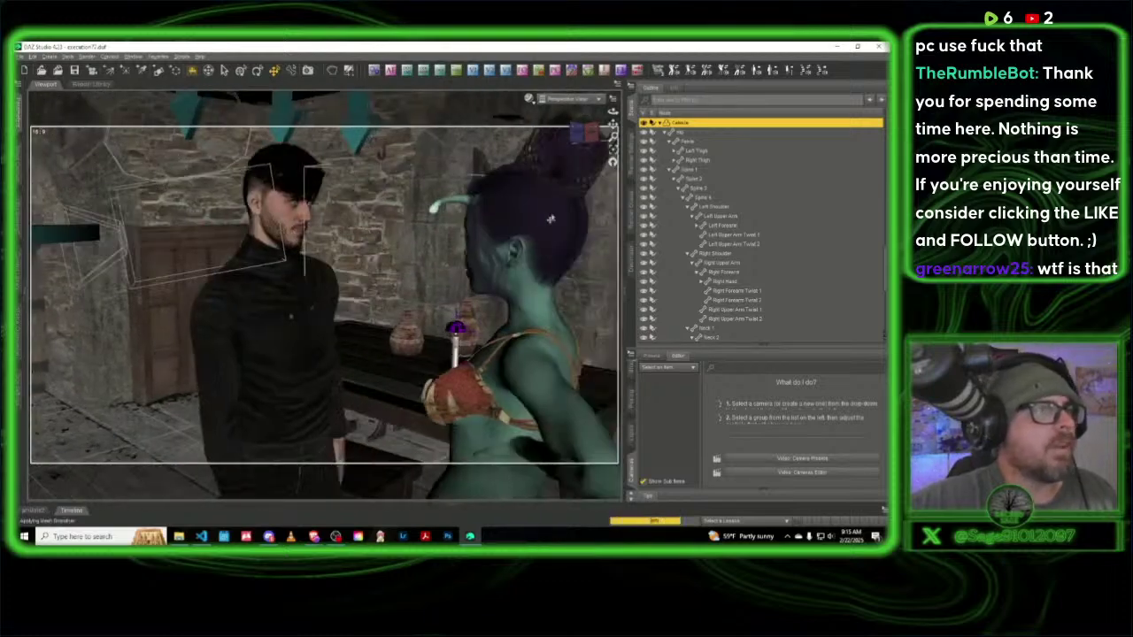
# Step: Select the purple-haired green figure's right forearm and open its transform parameters
pyautogui.moveTo(587, 135); pyautogui.dragTo(585, 133)
pyautogui.click(611, 155)
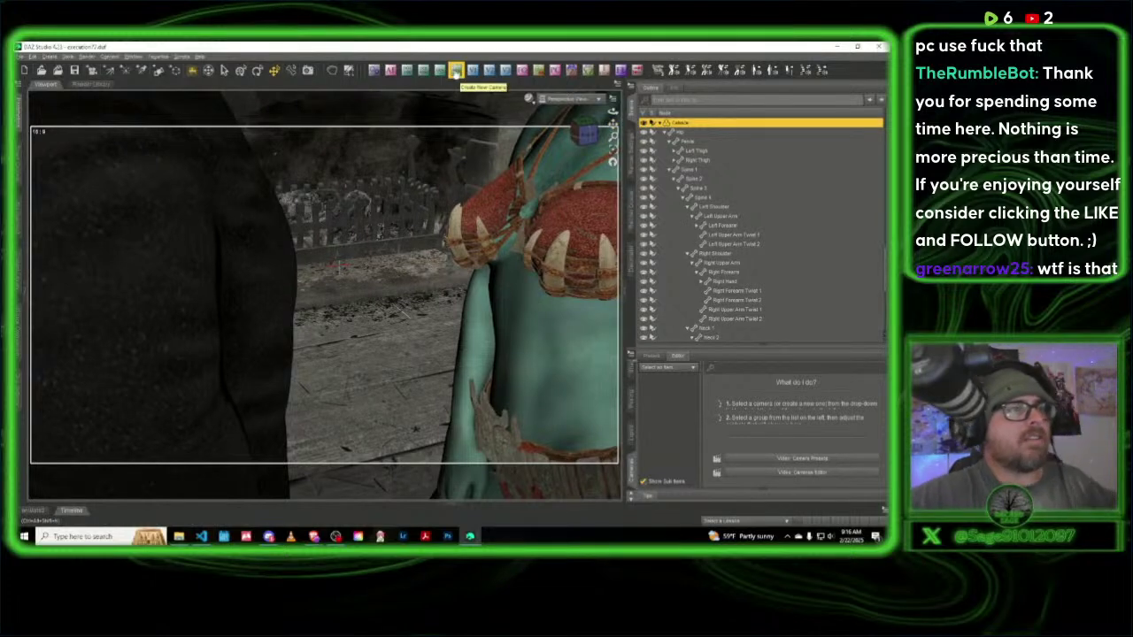
pyautogui.click(472, 317)
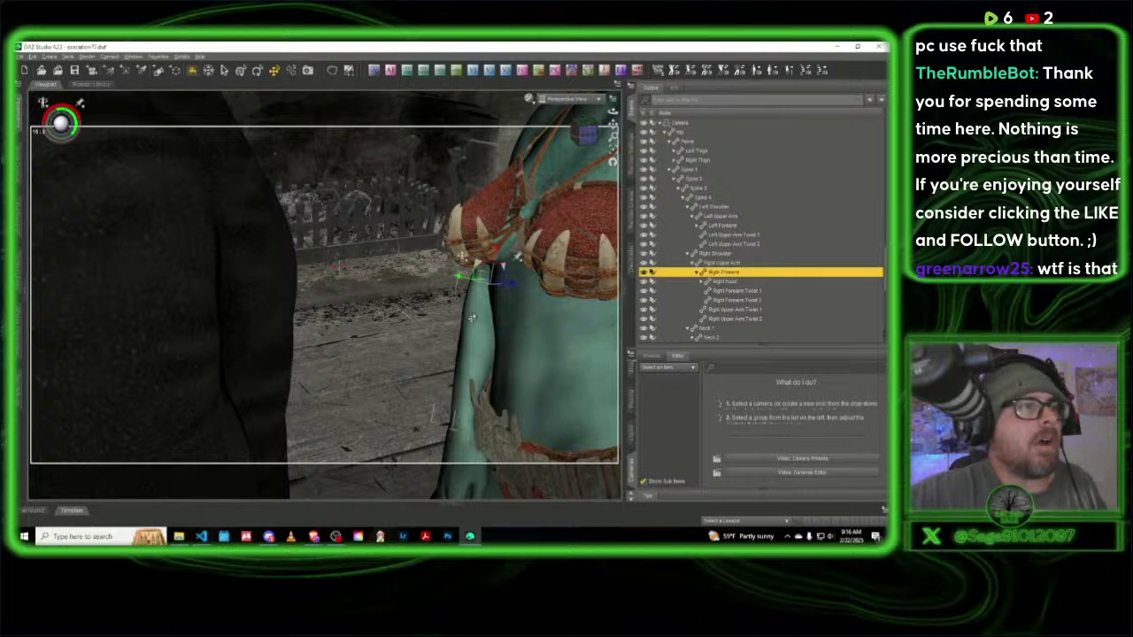
pyautogui.click(23, 117)
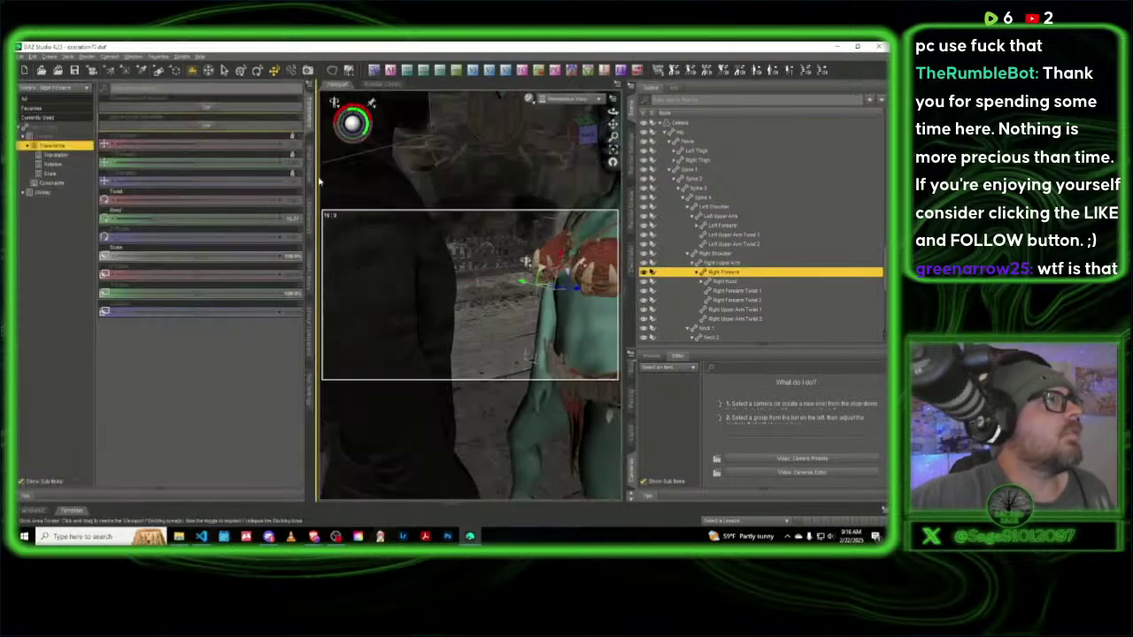
# Step: Swing the green figure's right arm away from her body by adjusting the bend of the right forearm and right upper arm
pyautogui.moveTo(150, 222); pyautogui.dragTo(192, 218)
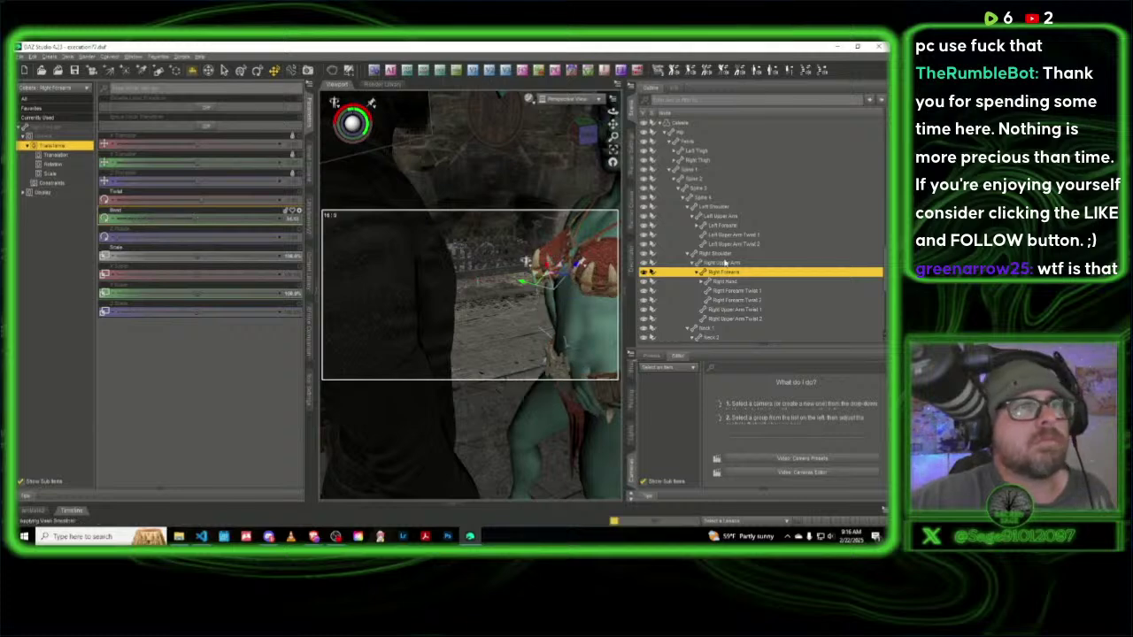
pyautogui.click(728, 262)
pyautogui.moveTo(165, 220); pyautogui.dragTo(201, 215)
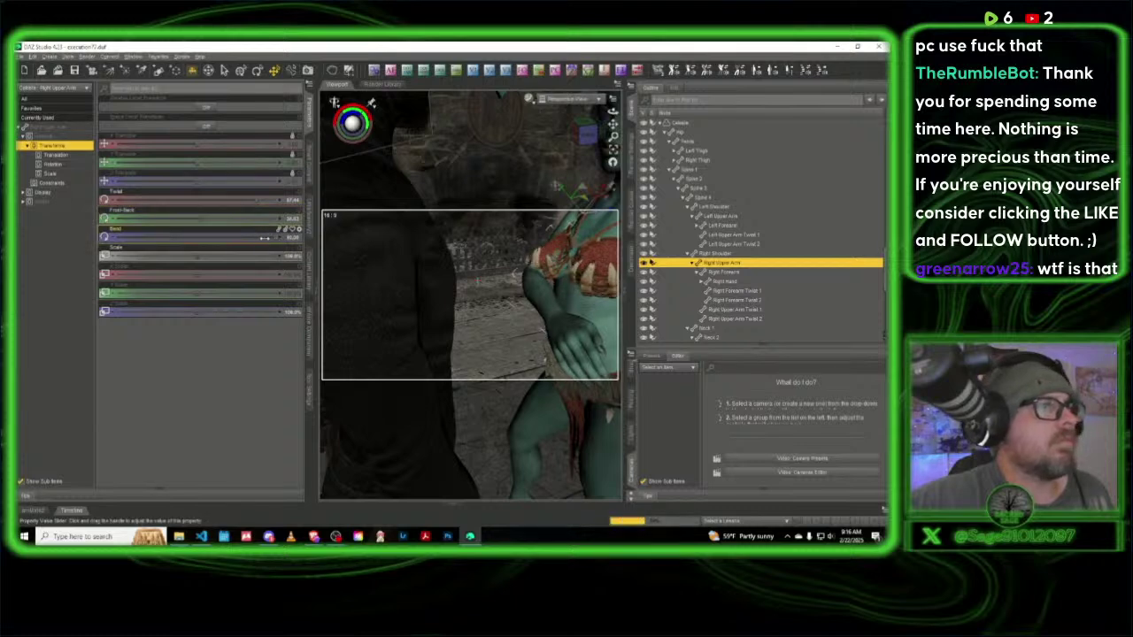
pyautogui.moveTo(247, 240); pyautogui.dragTo(241, 240)
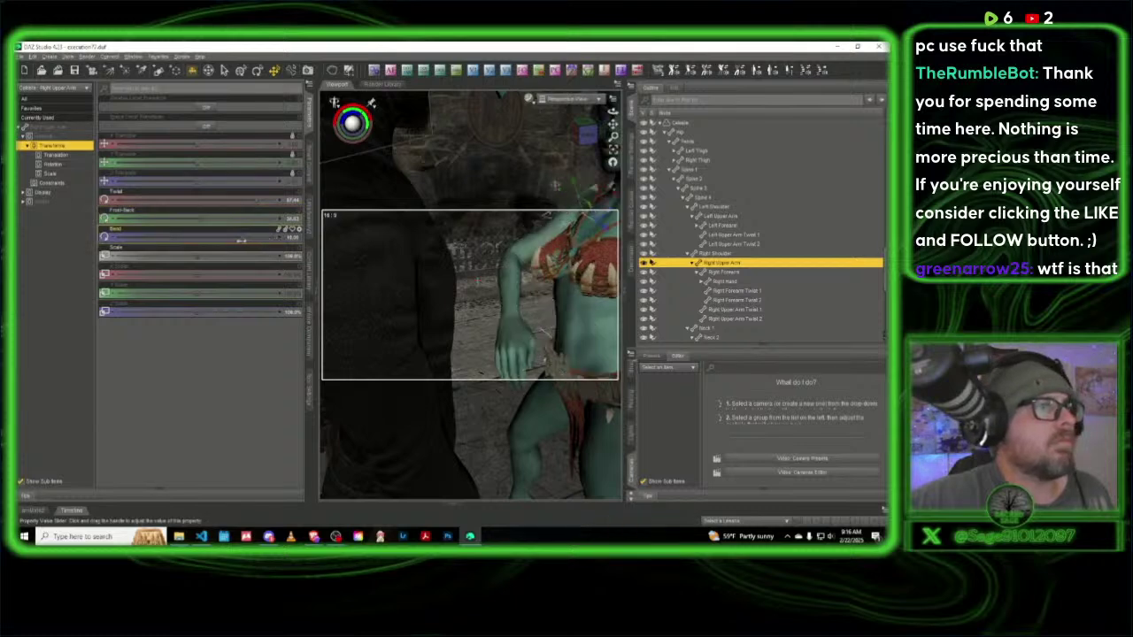
pyautogui.click(512, 290)
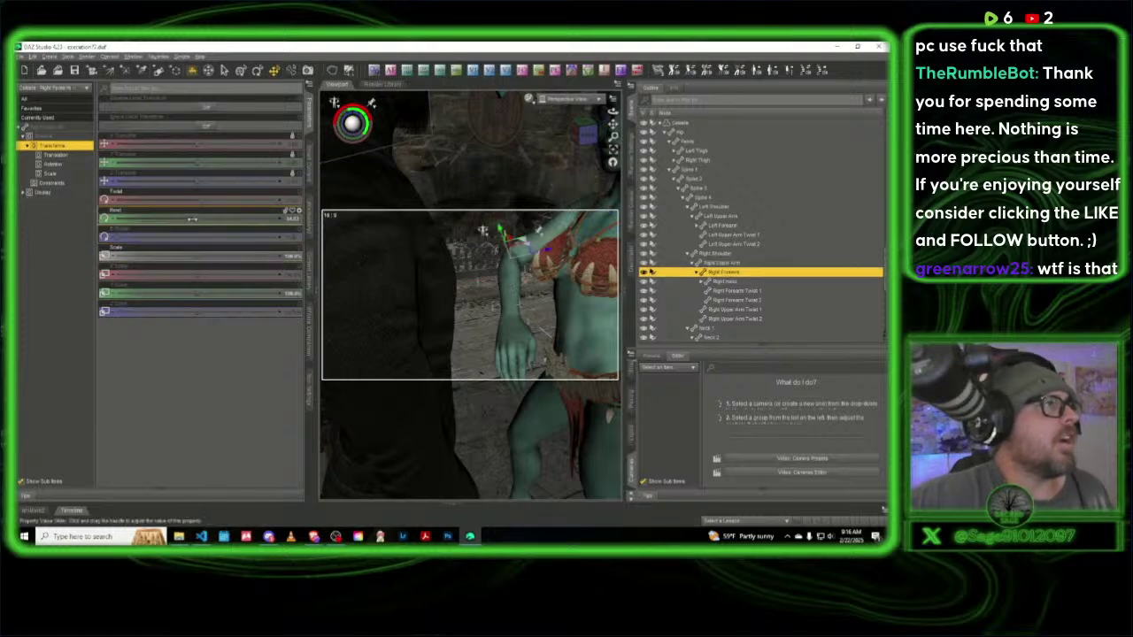
pyautogui.moveTo(180, 217); pyautogui.dragTo(161, 222)
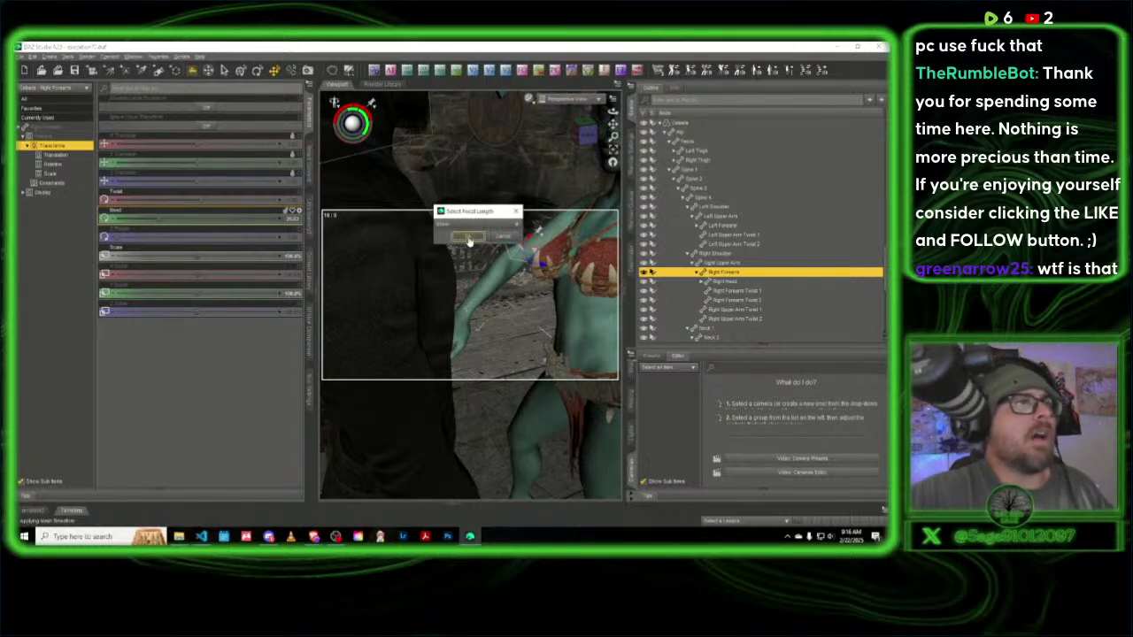
# Step: Raise the figure's right arm toward the man by adjusting the right upper arm's bend and the right shoulder's twist
pyautogui.moveTo(587, 134); pyautogui.dragTo(555, 174)
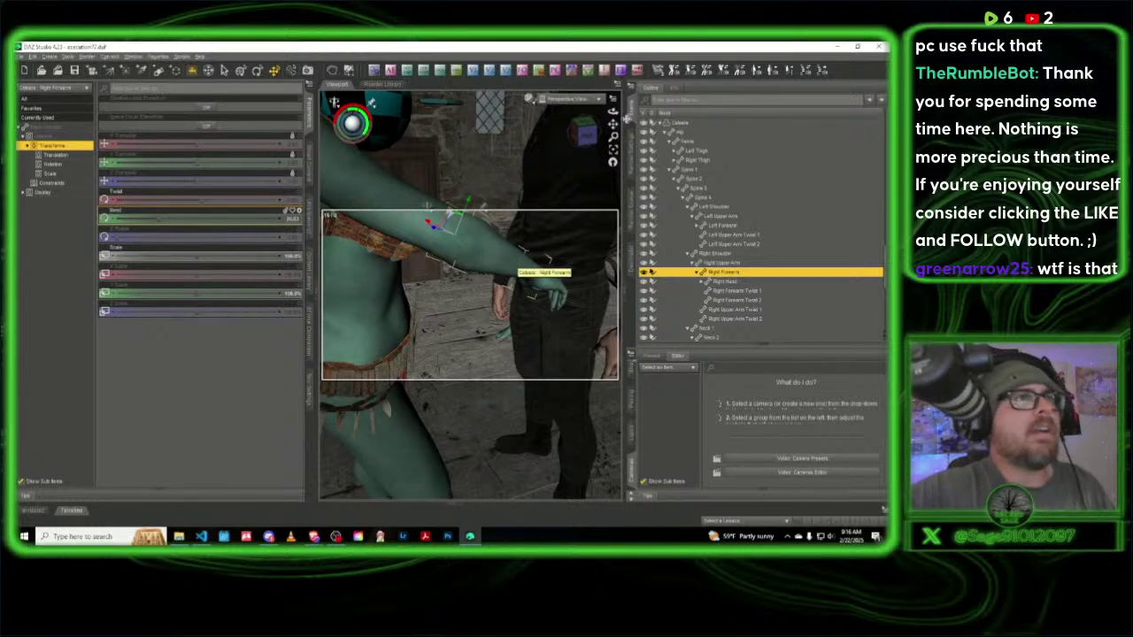
pyautogui.moveTo(588, 133); pyautogui.dragTo(373, 193)
pyautogui.click(378, 262)
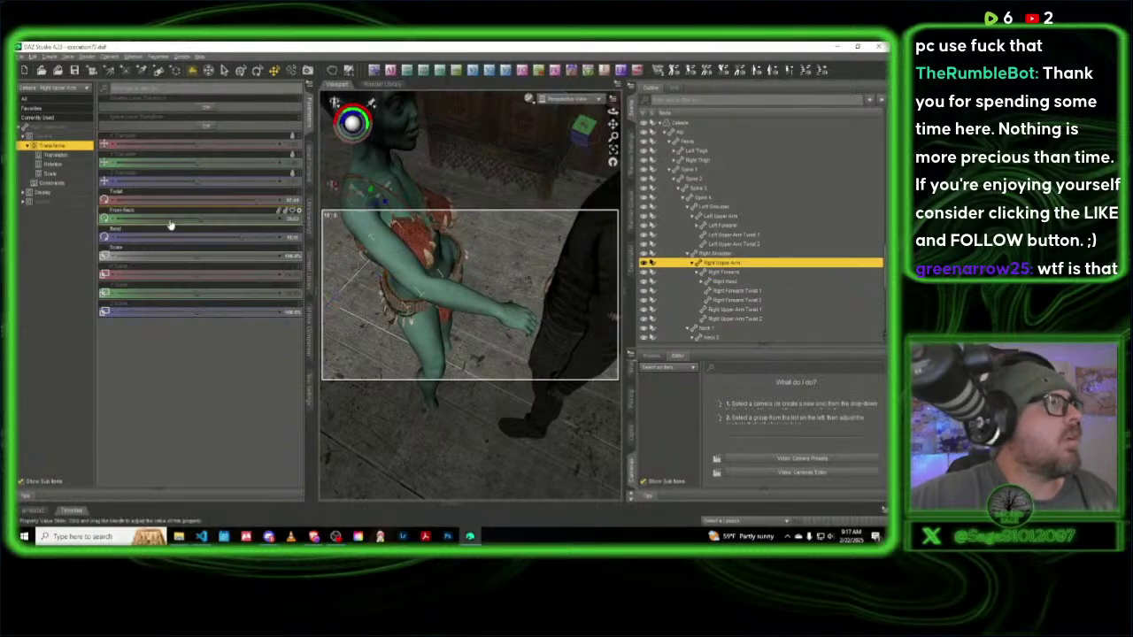
pyautogui.moveTo(246, 236); pyautogui.dragTo(272, 234)
pyautogui.click(730, 254)
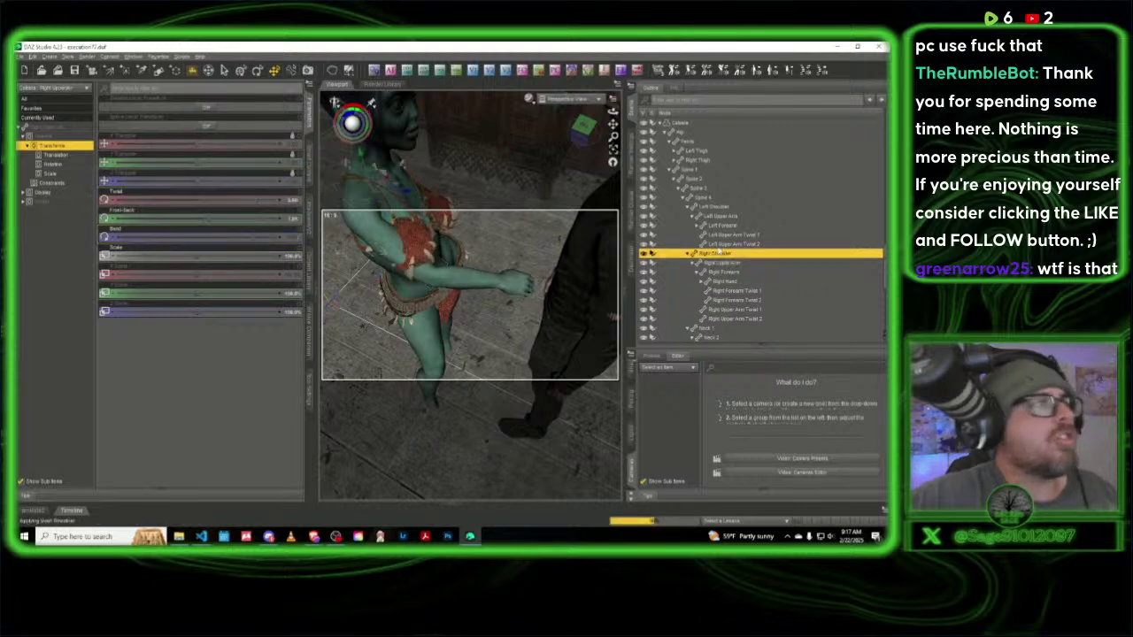
pyautogui.moveTo(195, 198); pyautogui.dragTo(142, 205)
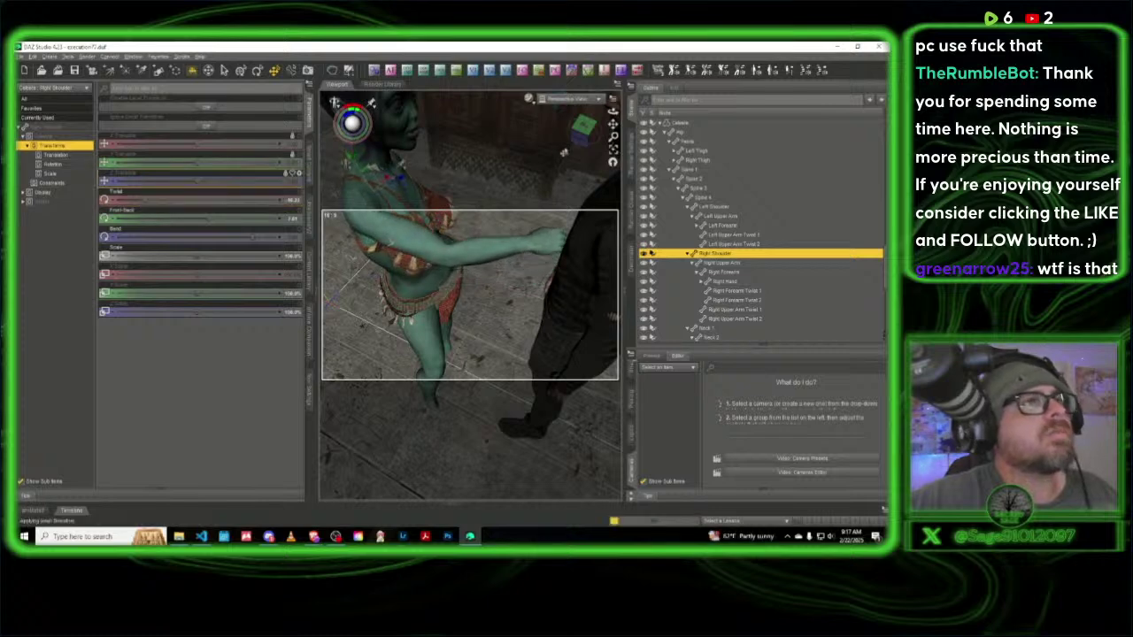
# Step: Select the whole green figure and shift it slightly across the floor in front of the man
pyautogui.moveTo(579, 137); pyautogui.dragTo(581, 137)
pyautogui.click(437, 389)
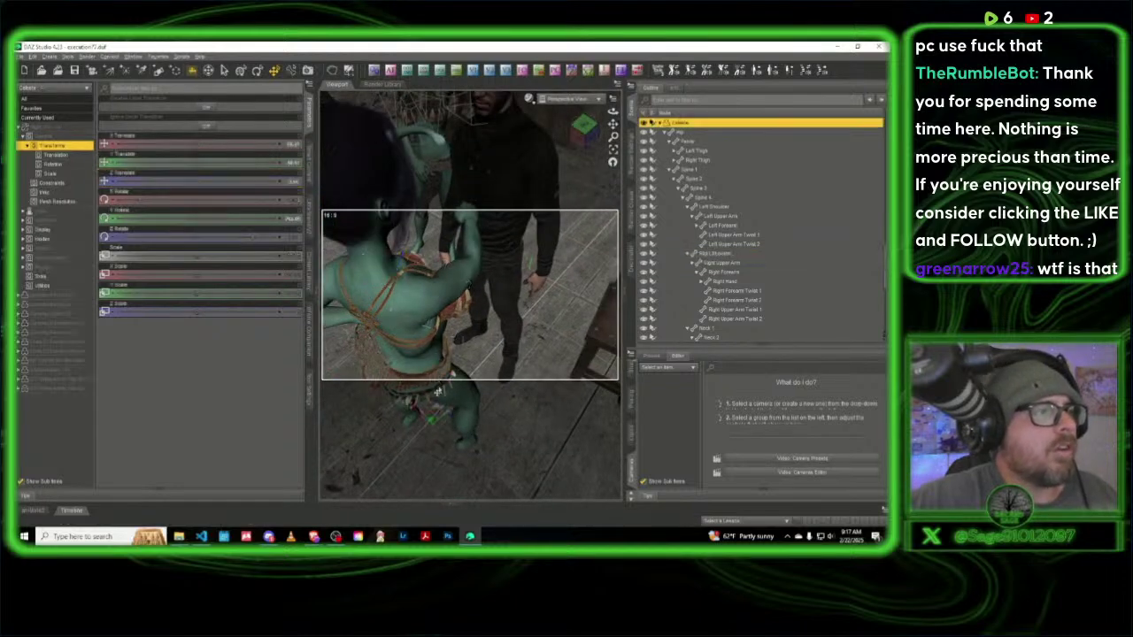
pyautogui.moveTo(460, 410); pyautogui.dragTo(469, 406)
pyautogui.scroll(2, 483, 286)
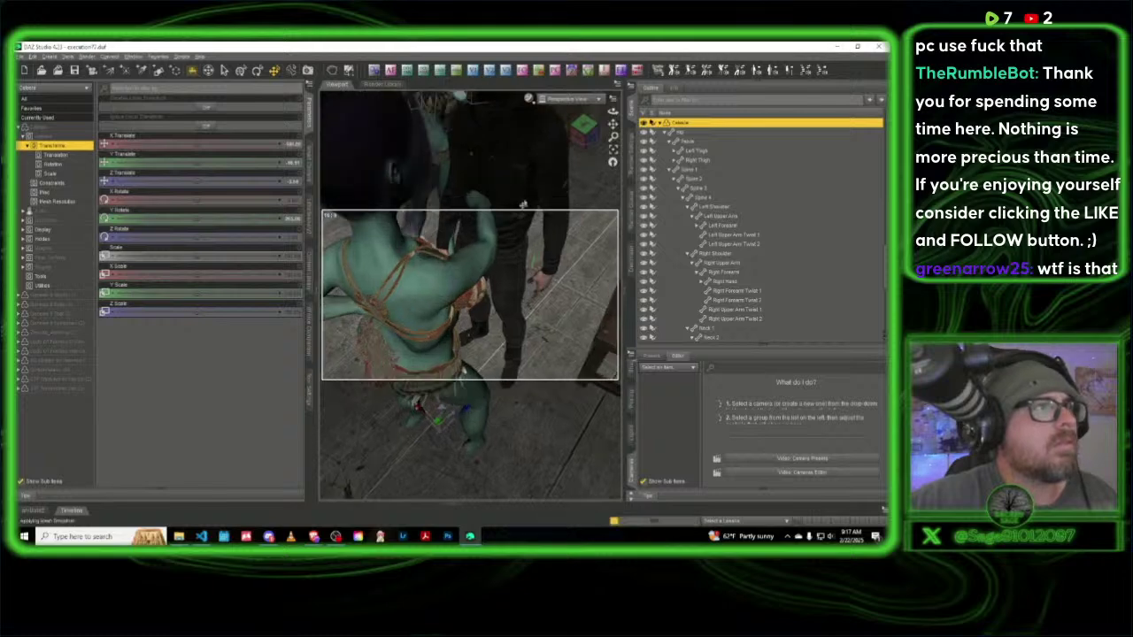
# Step: Bend the figure's right hand back at the wrist and twist the right forearm to turn the palm toward the man's chest
pyautogui.moveTo(496, 235); pyautogui.dragTo(510, 302, button='middle')
pyautogui.scroll(2, 479, 304)
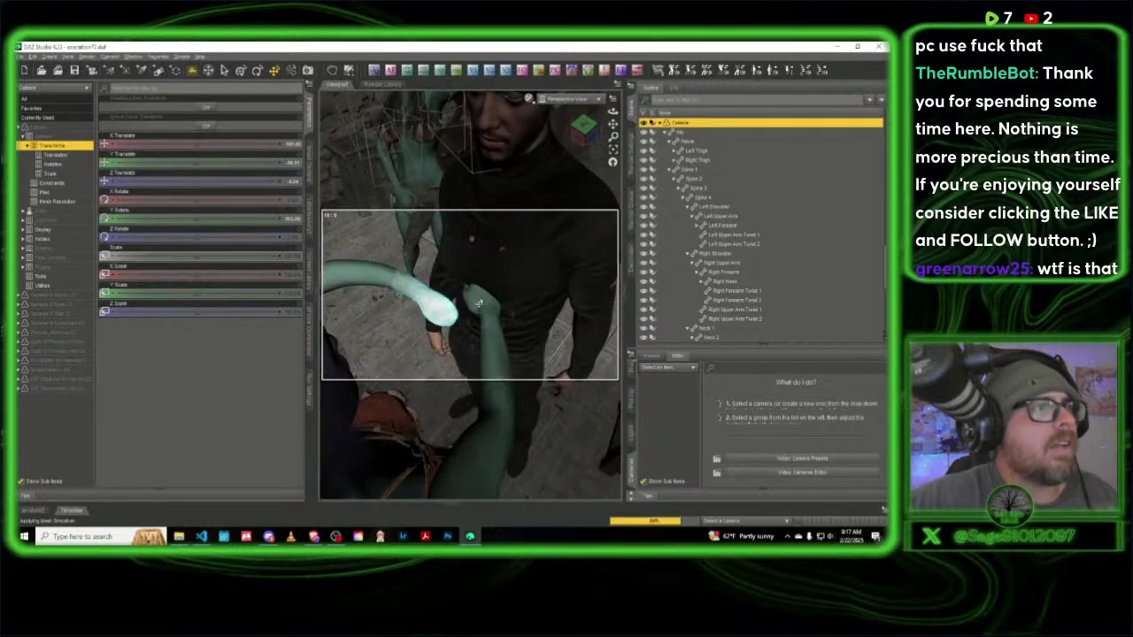
pyautogui.click(476, 297)
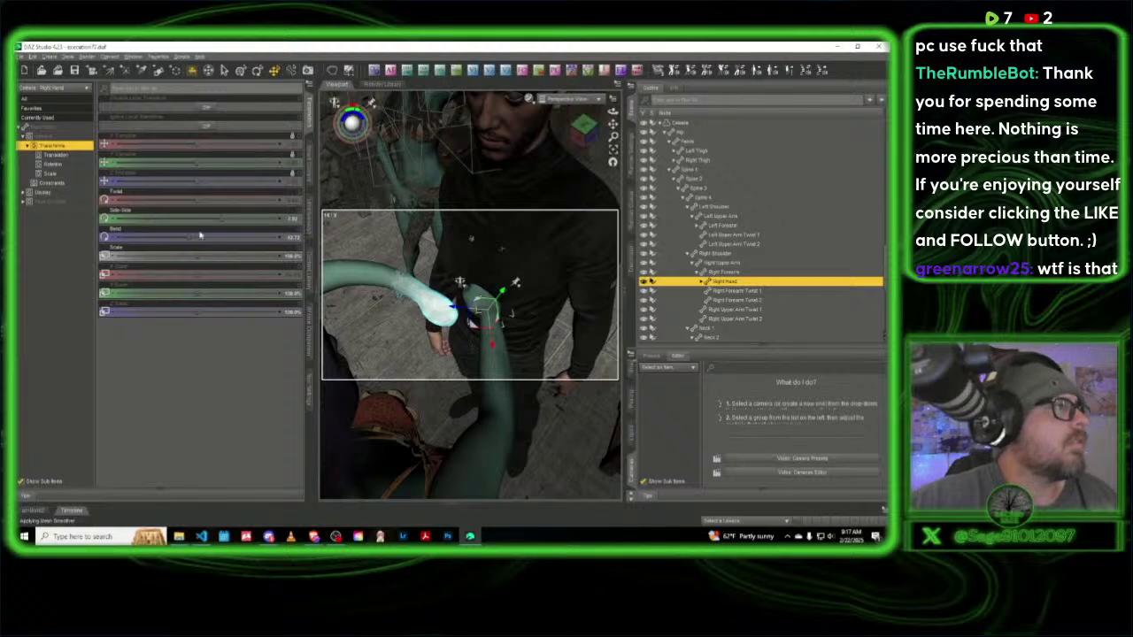
pyautogui.moveTo(170, 239); pyautogui.dragTo(121, 239)
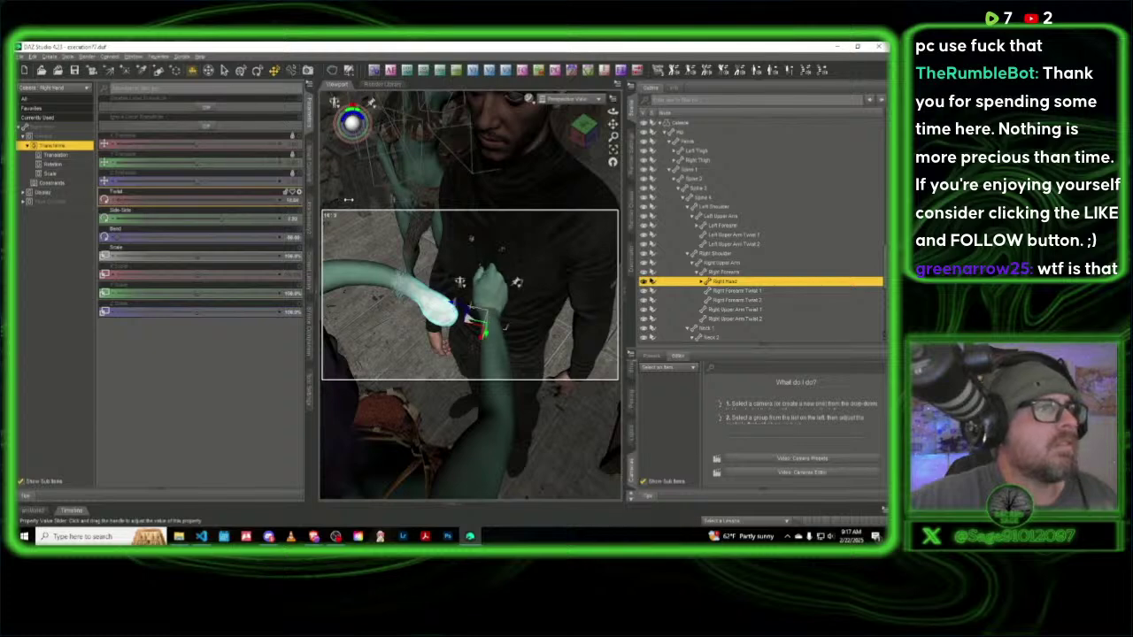
pyautogui.click(459, 282)
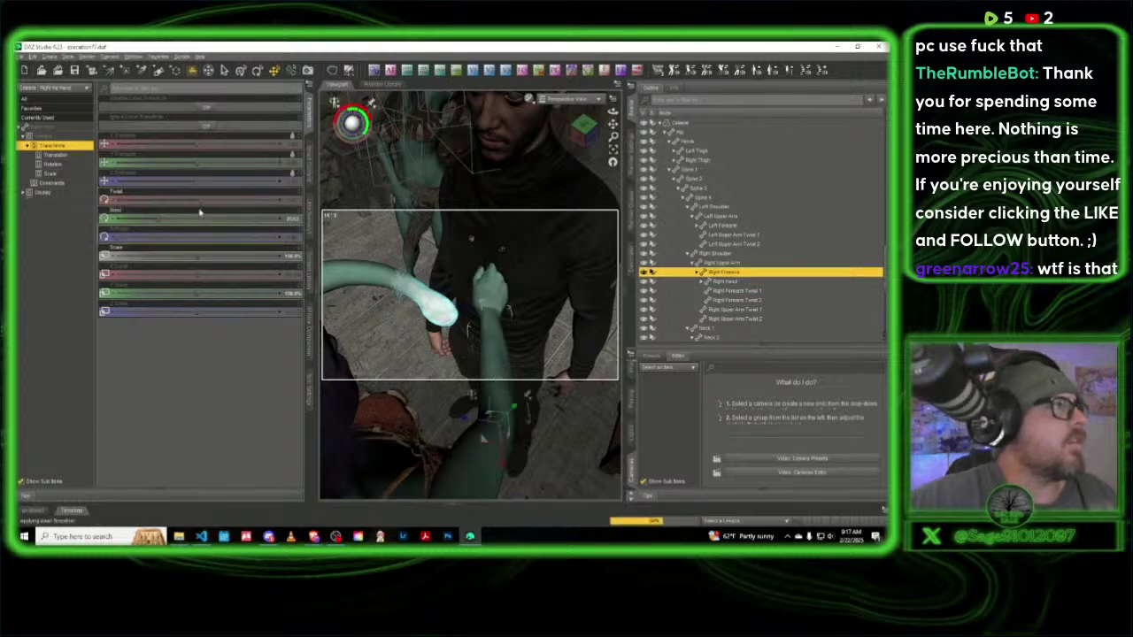
pyautogui.moveTo(182, 199); pyautogui.dragTo(236, 202)
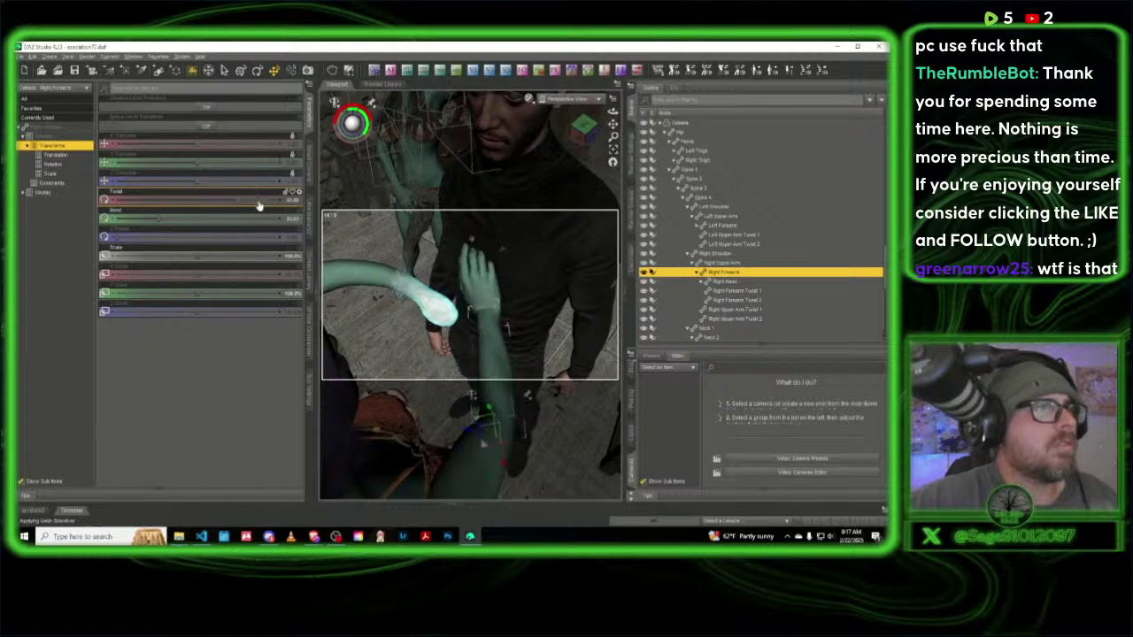
# Step: Move the figure's right hand higher on the man's chest, toward his left side
pyautogui.moveTo(584, 131); pyautogui.dragTo(564, 139)
pyautogui.scroll(3, 564, 139)
pyautogui.moveTo(474, 122); pyautogui.dragTo(473, 180, button='middle')
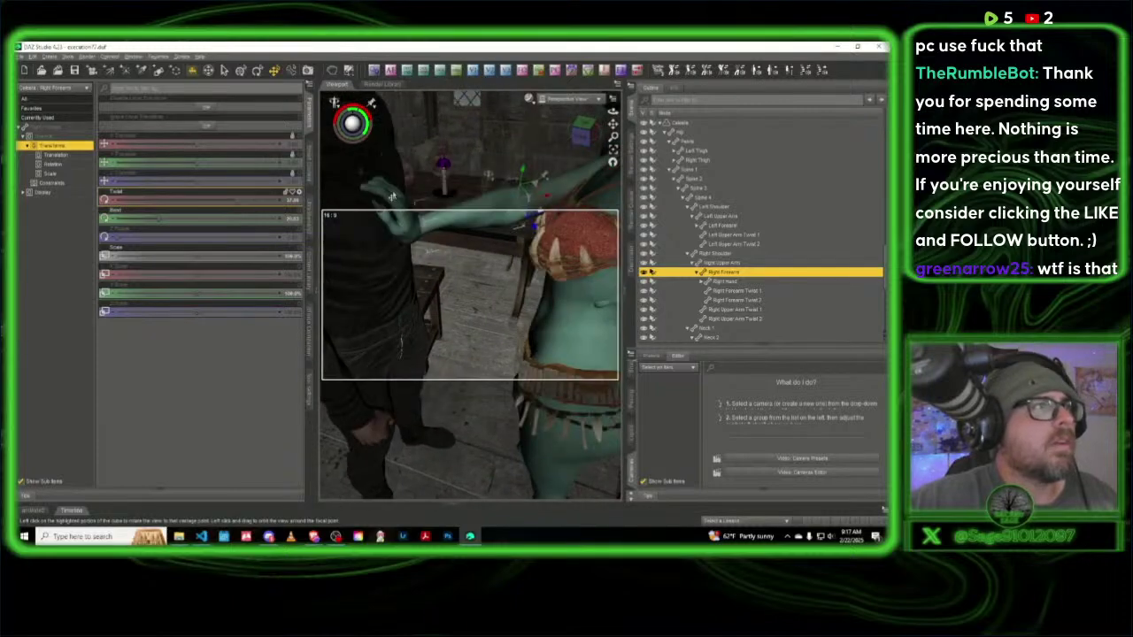
pyautogui.moveTo(580, 131); pyautogui.dragTo(600, 137)
pyautogui.scroll(-3, 546, 358)
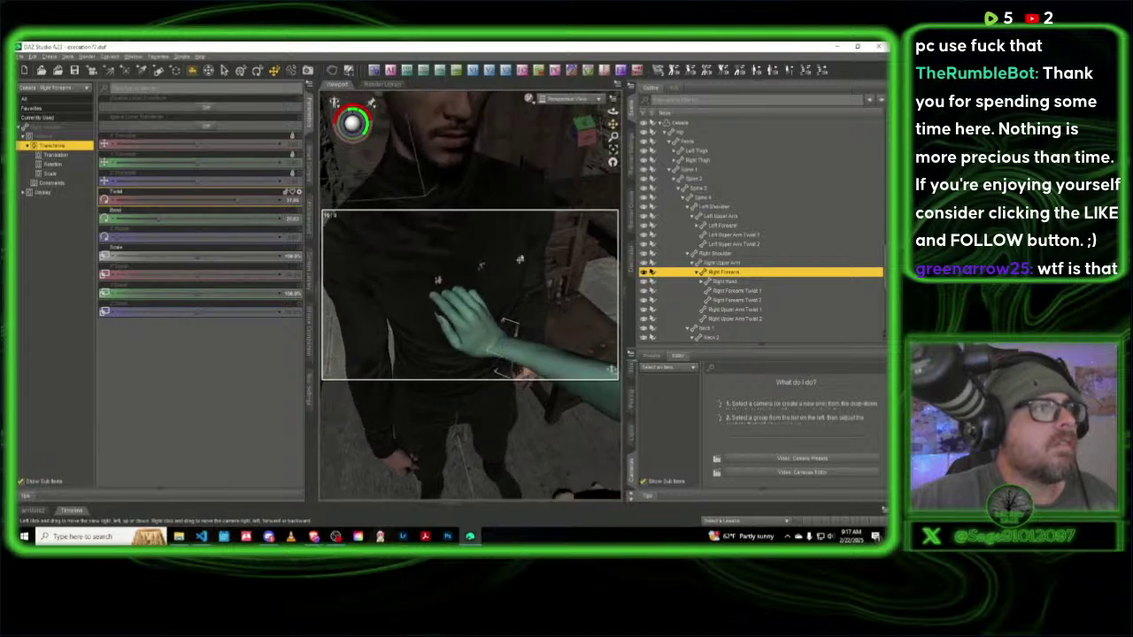
pyautogui.click(475, 341)
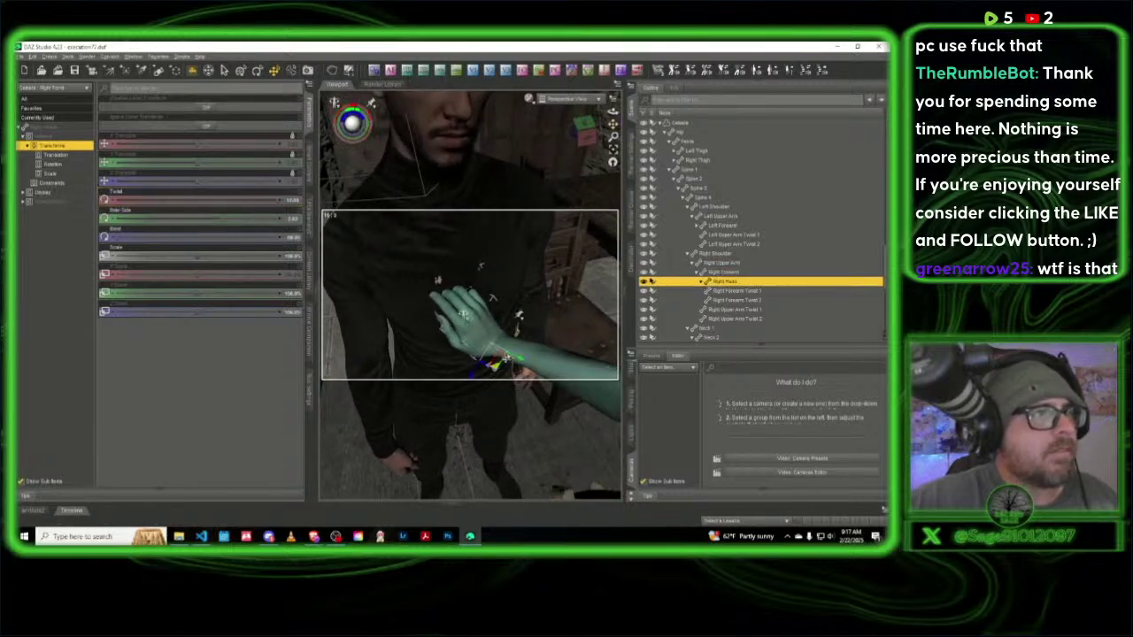
pyautogui.moveTo(501, 361); pyautogui.dragTo(542, 330)
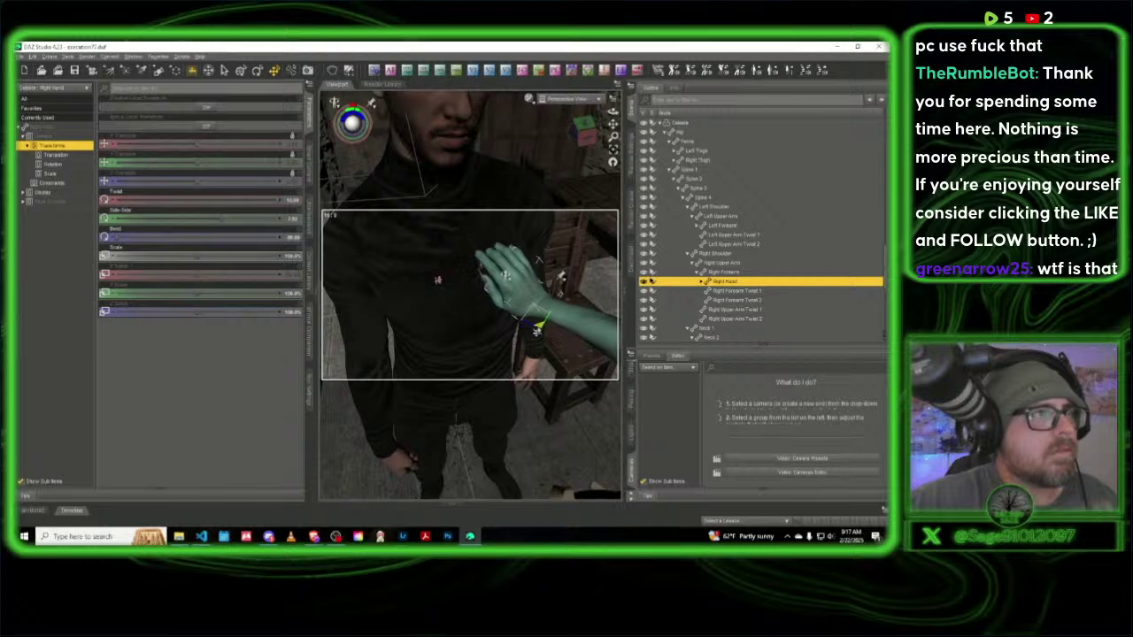
# Step: Check the pose through both scene cameras, and delete the two cameras from the scene
pyautogui.moveTo(593, 133); pyautogui.dragTo(544, 139)
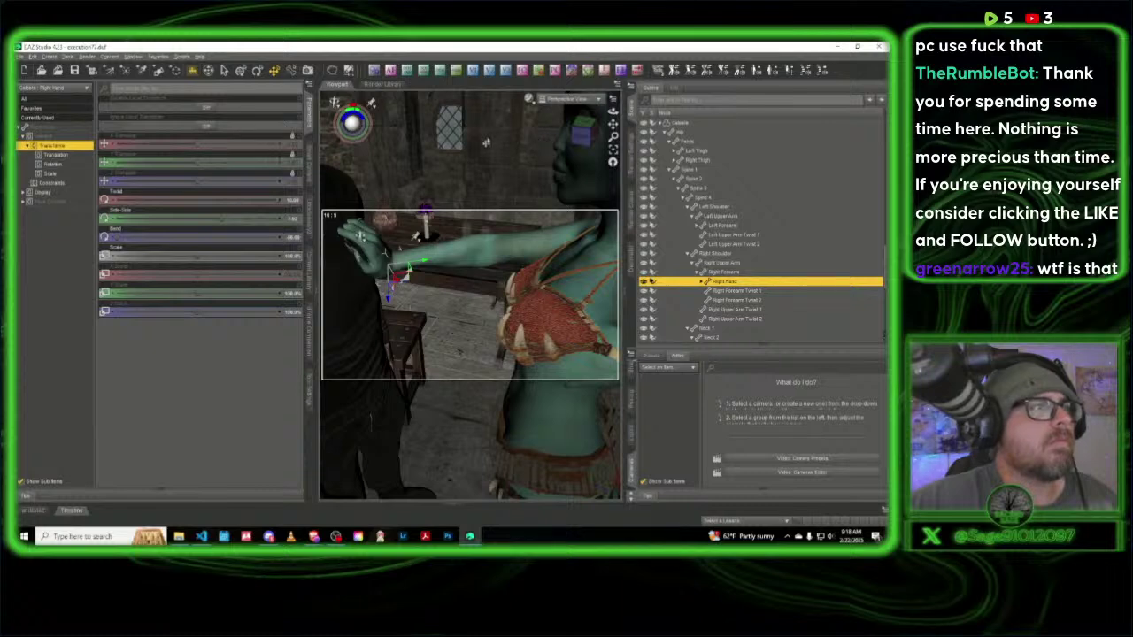
pyautogui.click(566, 100)
pyautogui.click(564, 182)
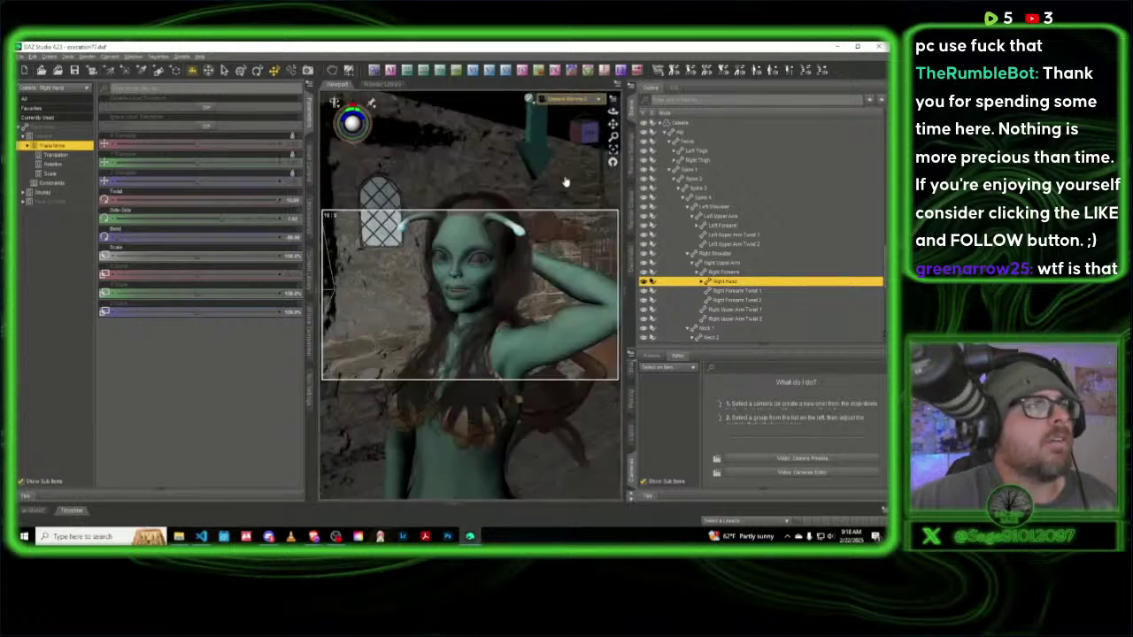
pyautogui.click(566, 99)
pyautogui.click(567, 189)
pyautogui.scroll(-3, 740, 292)
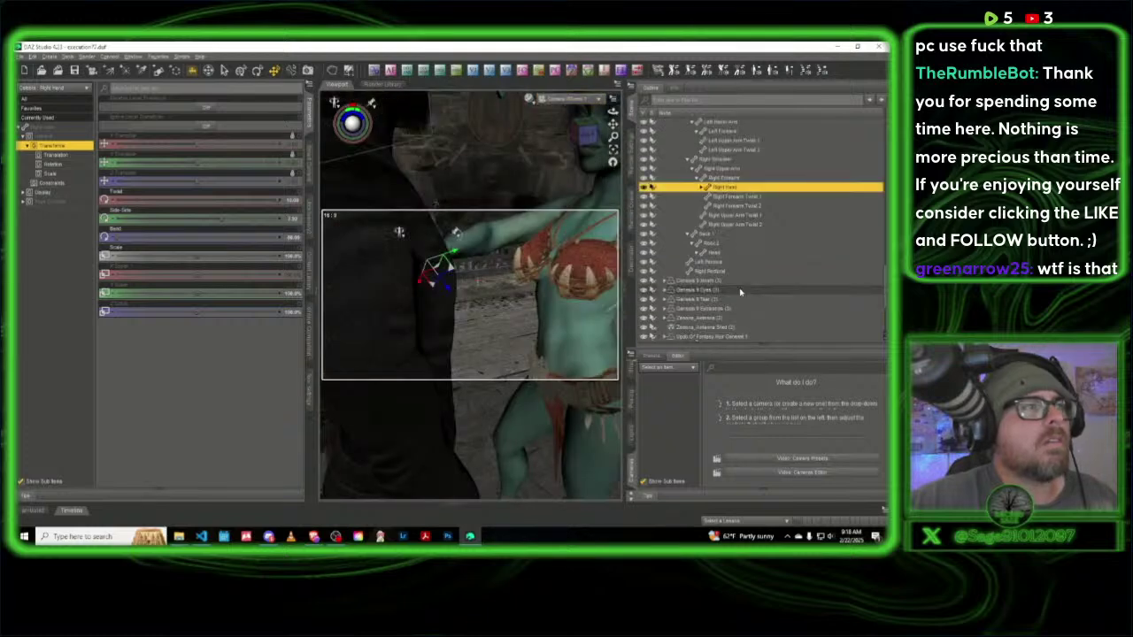
pyautogui.scroll(-3, 739, 292)
pyautogui.click(711, 337)
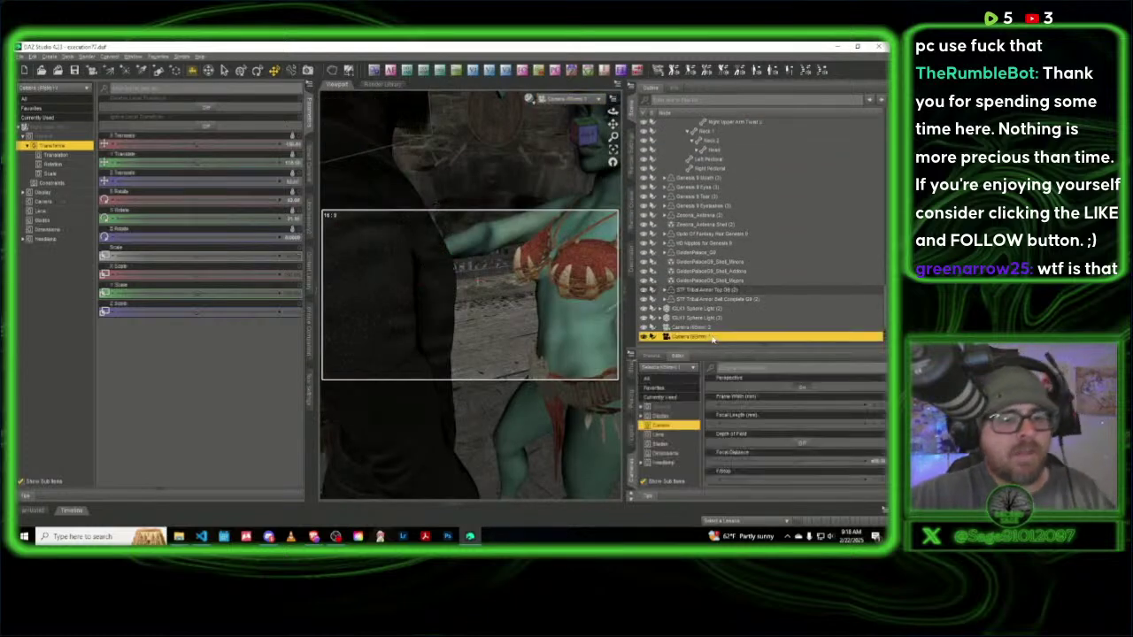
pyautogui.press('Delete')
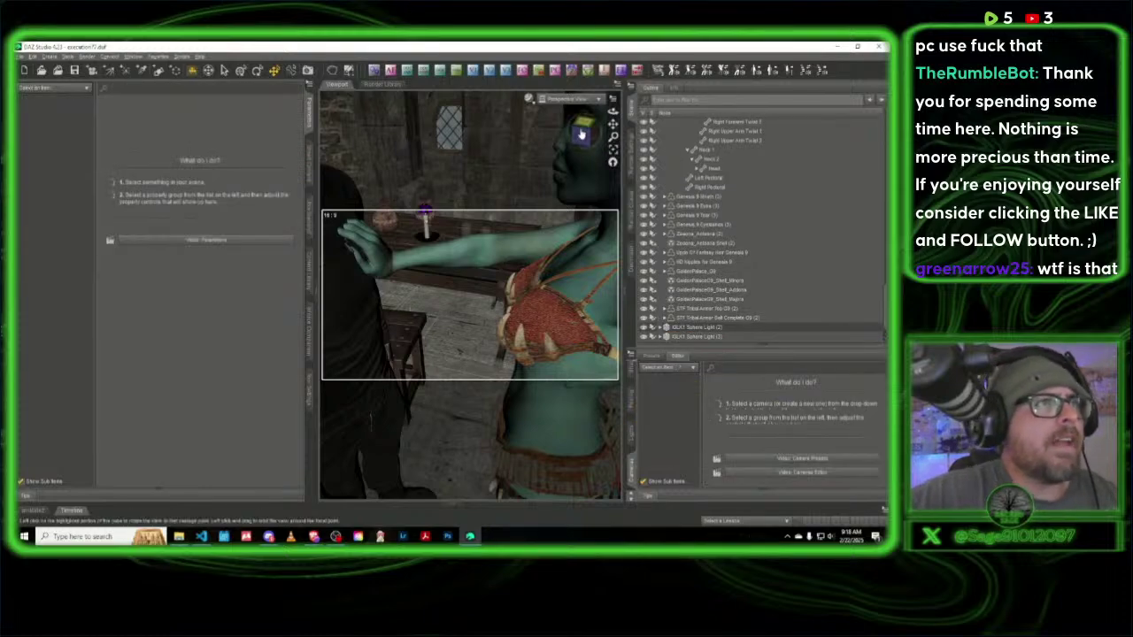
# Step: Adjust the bend of the right index finger's first joint and the right middle finger's second joint against the man's chest
pyautogui.moveTo(579, 131); pyautogui.dragTo(467, 329)
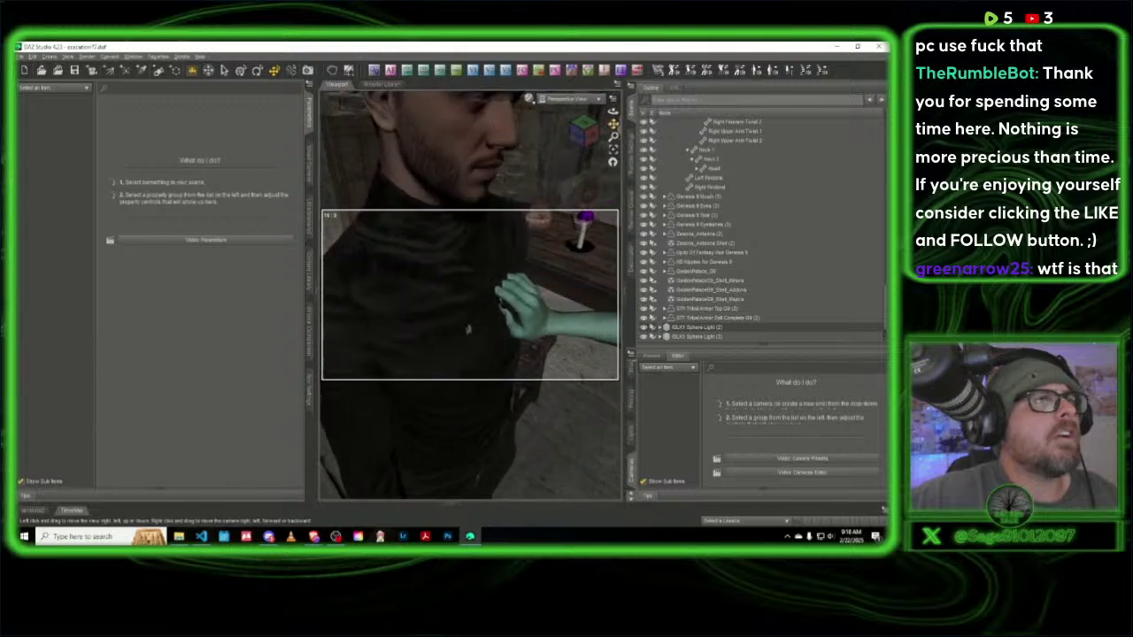
pyautogui.click(518, 307)
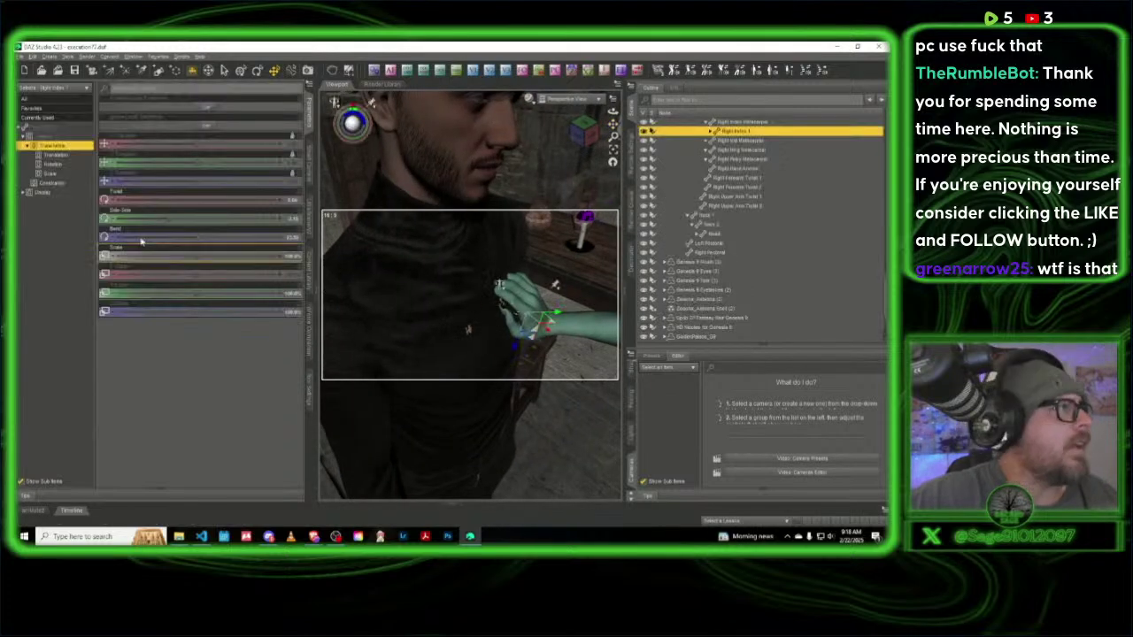
pyautogui.moveTo(193, 236); pyautogui.dragTo(188, 235)
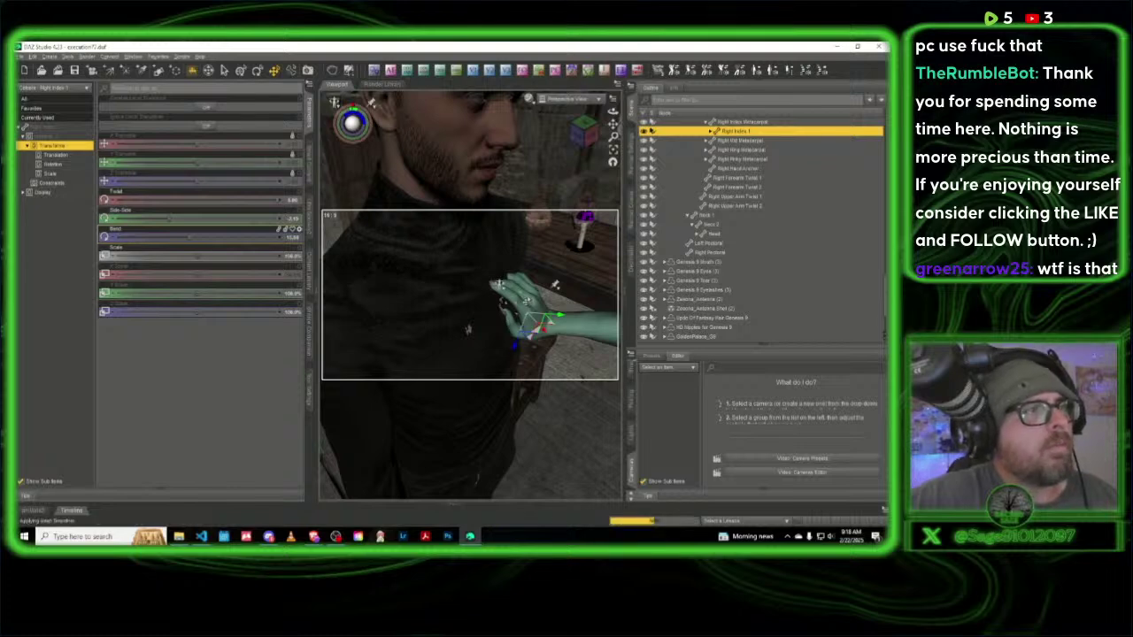
pyautogui.click(498, 283)
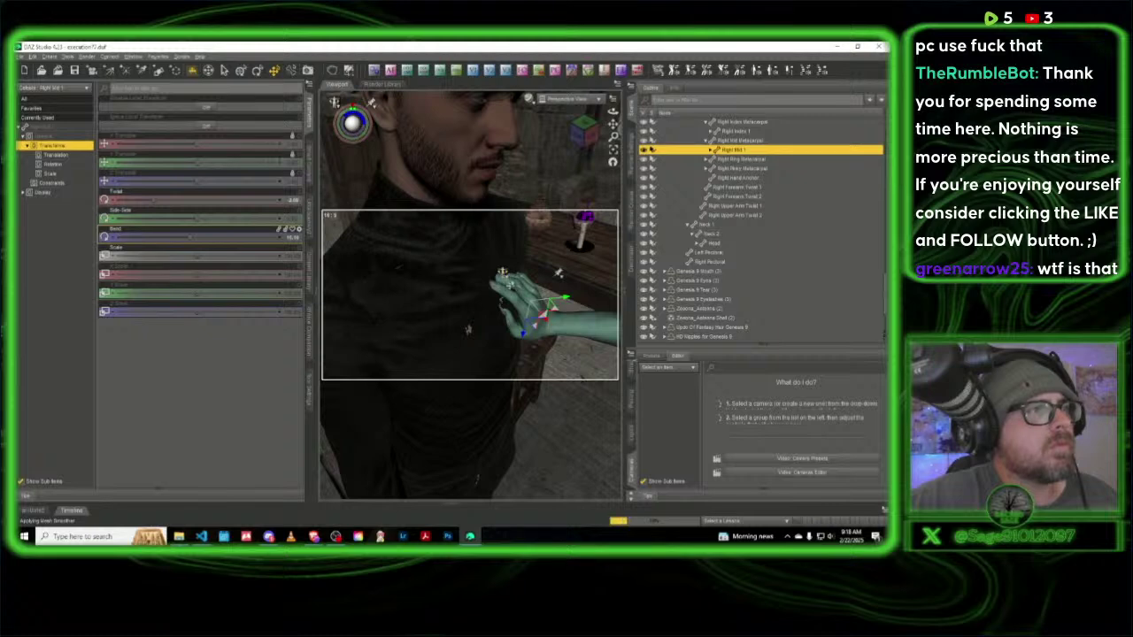
pyautogui.click(506, 280)
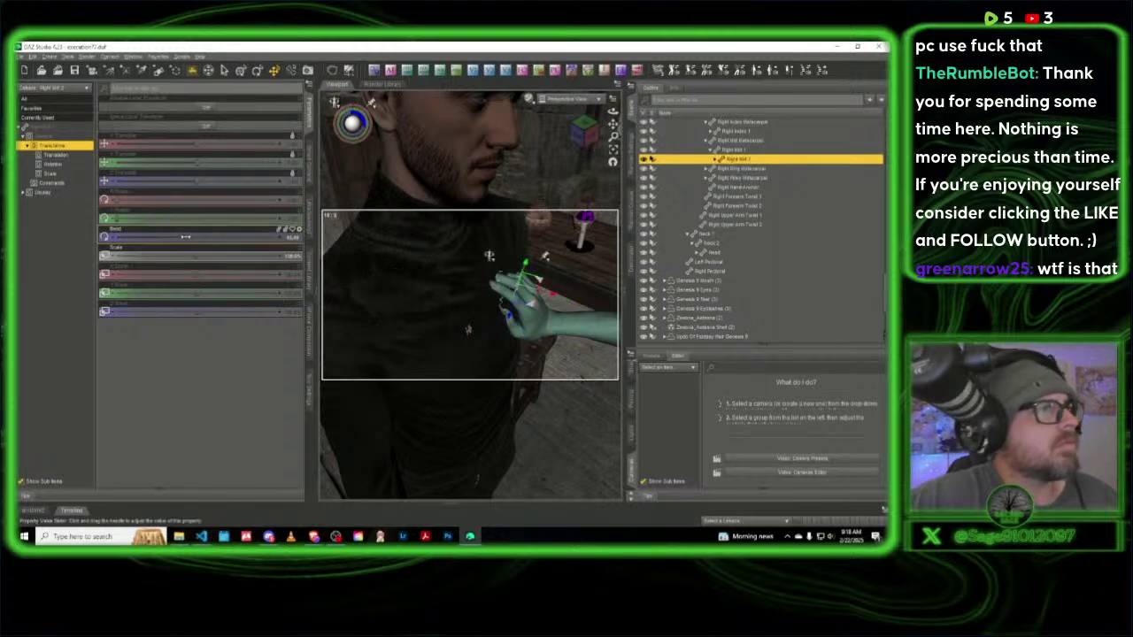
pyautogui.moveTo(177, 237); pyautogui.dragTo(168, 239)
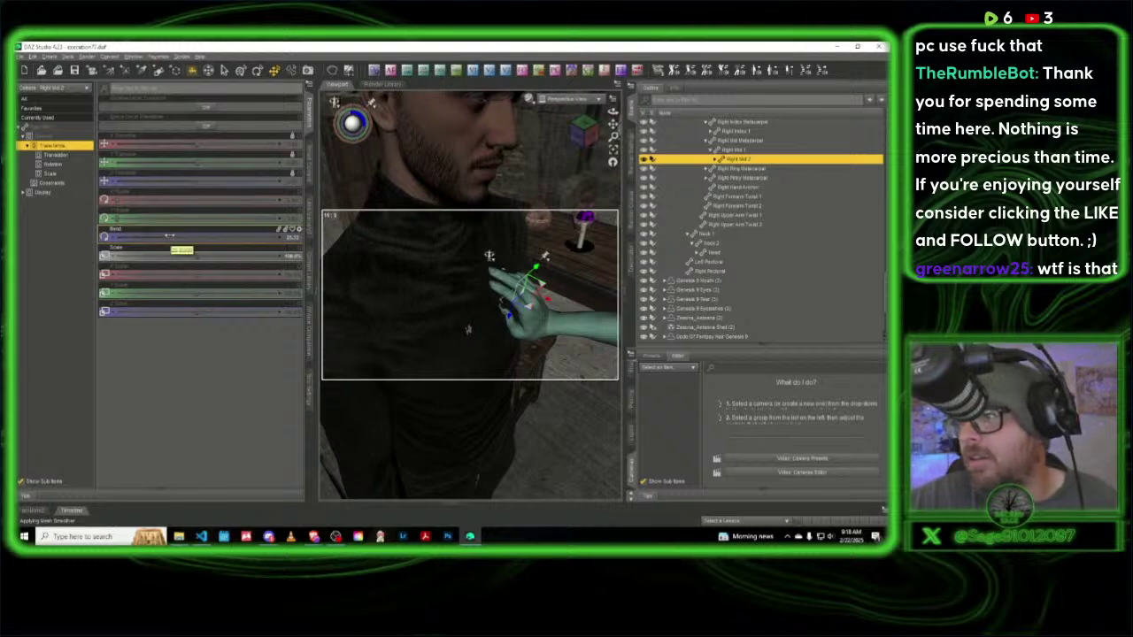
# Step: Straighten the bend at the base joints of the figure's right ring finger and right pinky against the man's chest
pyautogui.moveTo(612, 112); pyautogui.dragTo(602, 125)
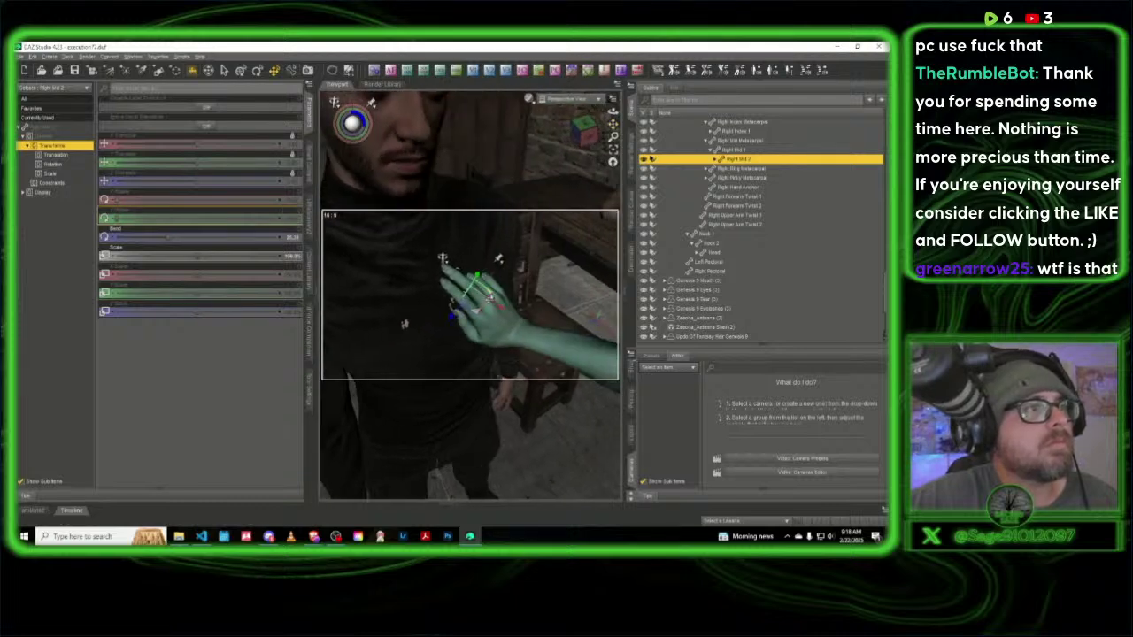
pyautogui.click(486, 288)
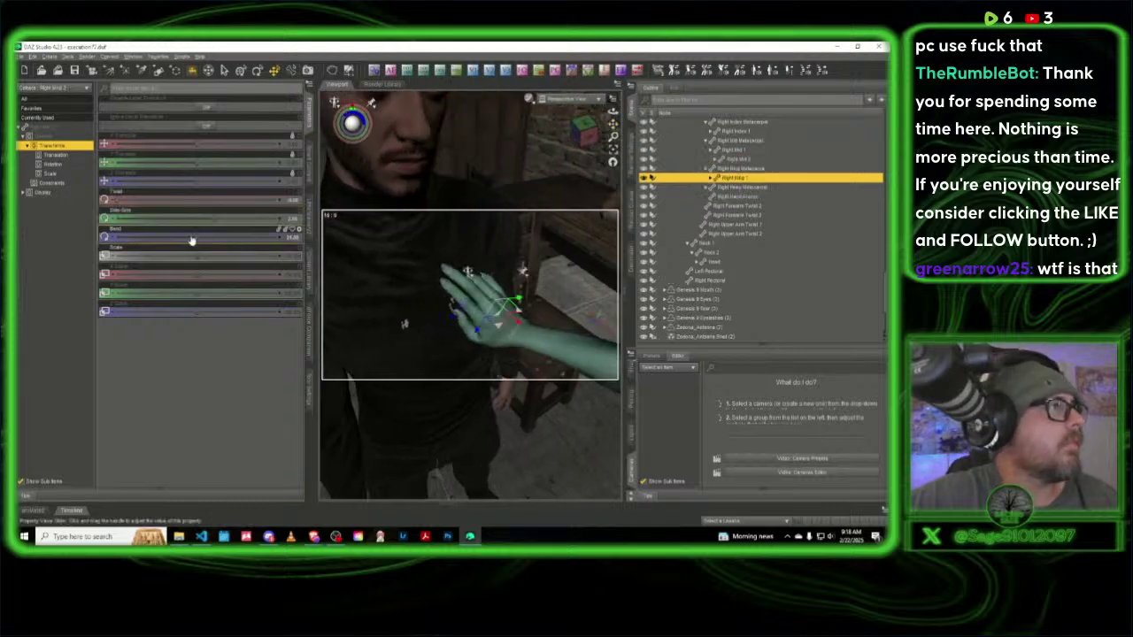
pyautogui.moveTo(195, 238); pyautogui.dragTo(175, 238)
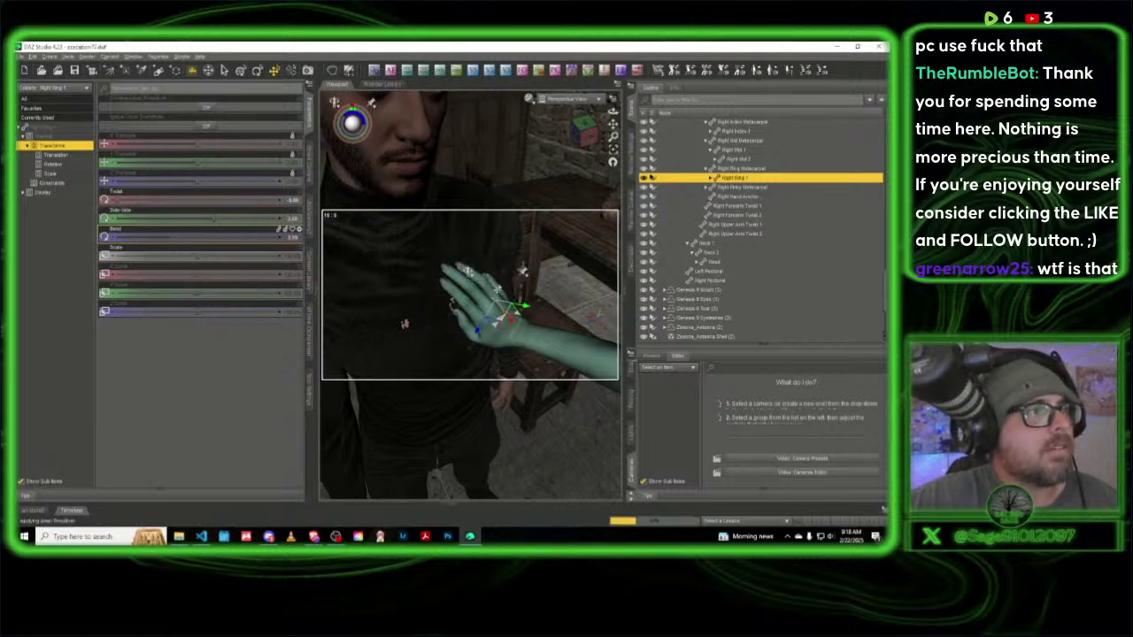
pyautogui.click(466, 270)
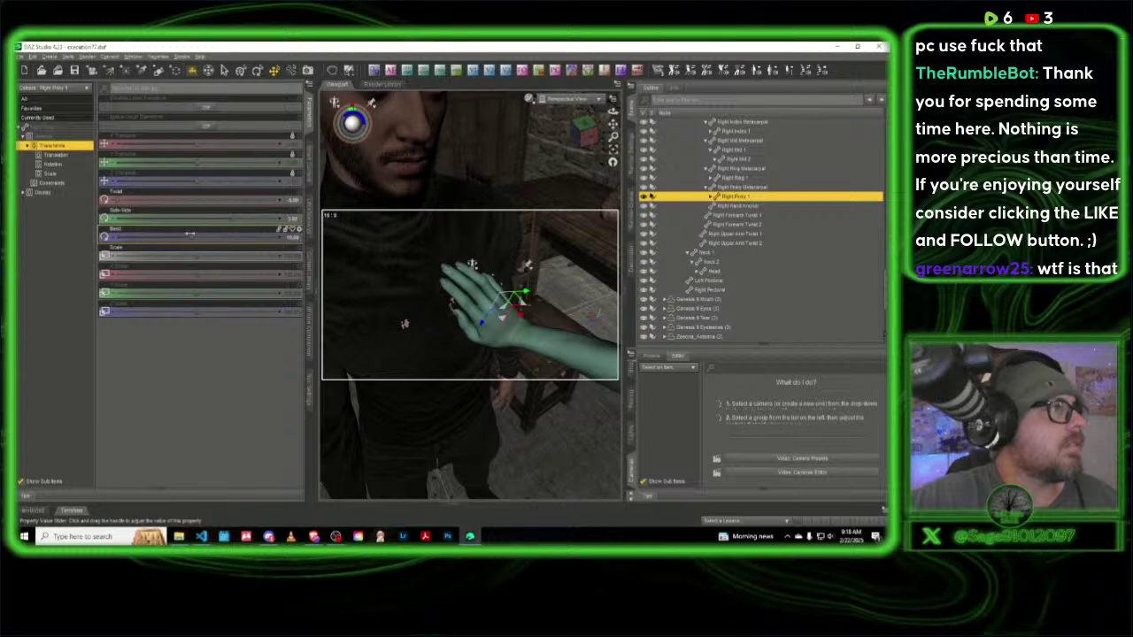
pyautogui.moveTo(180, 237); pyautogui.dragTo(169, 241)
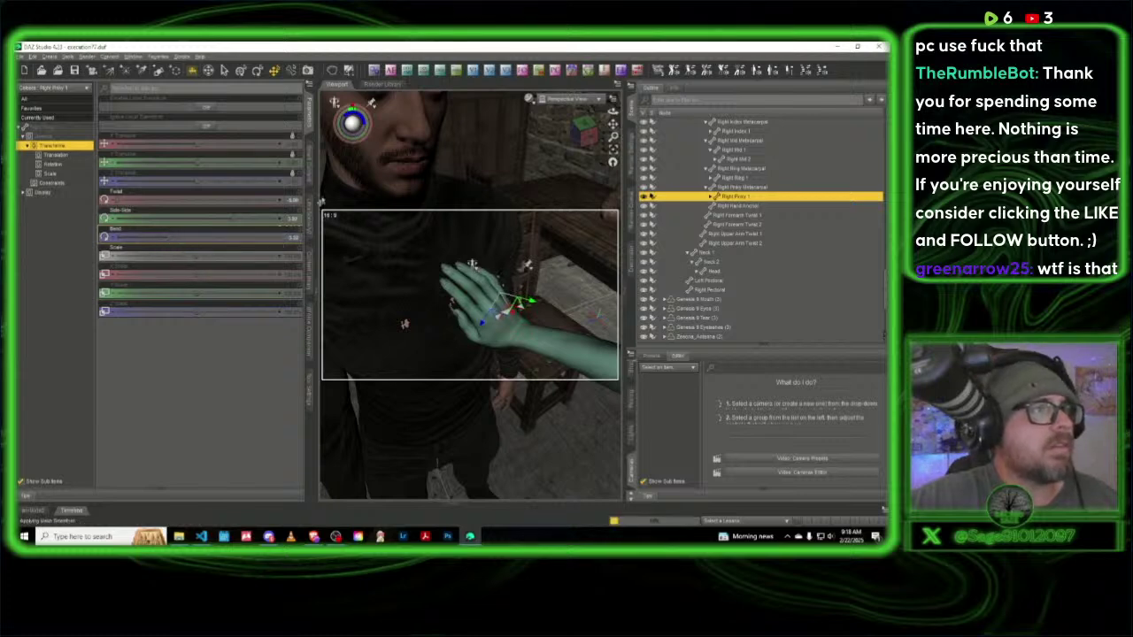
# Step: Frame a close-up of the green hand on the man's chest and create a new camera from that view
pyautogui.click(308, 116)
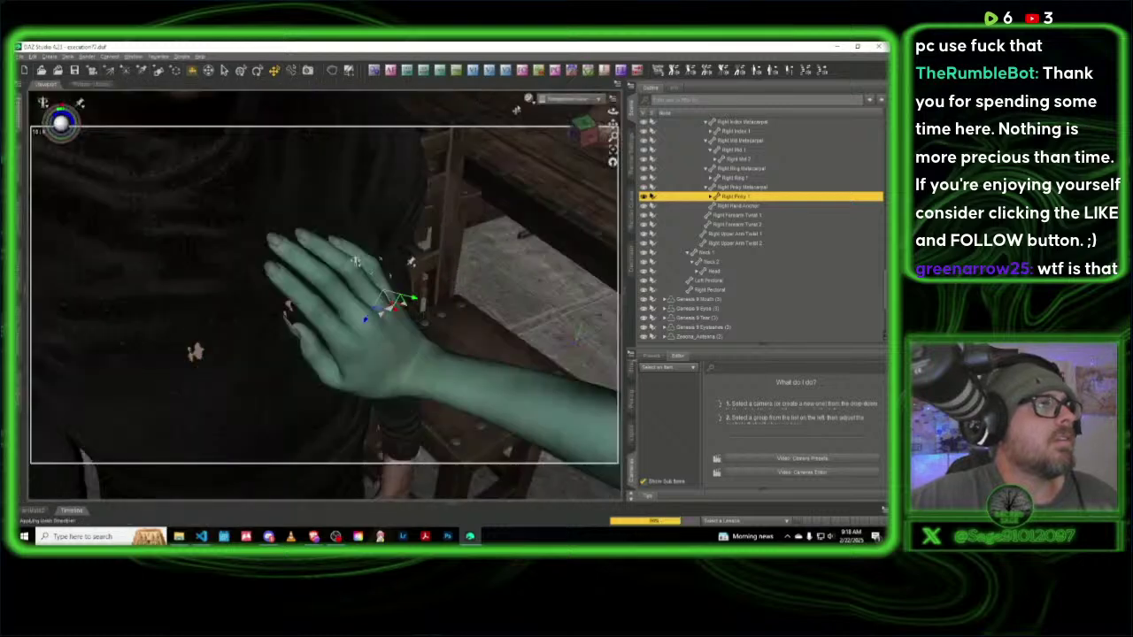
pyautogui.moveTo(587, 137); pyautogui.dragTo(613, 137)
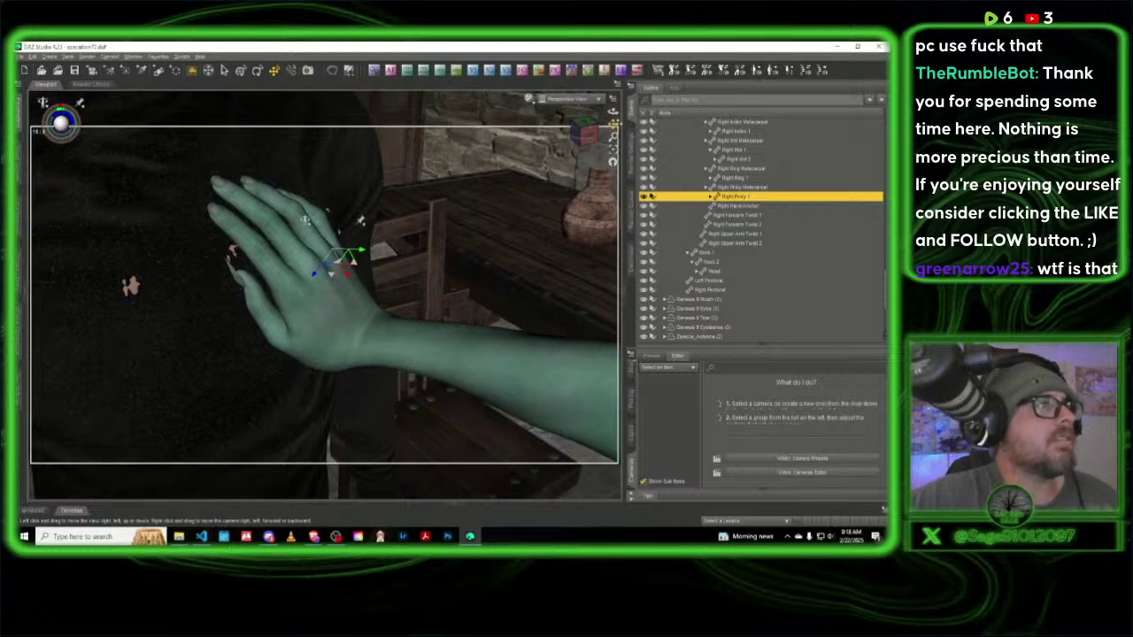
pyautogui.click(456, 70)
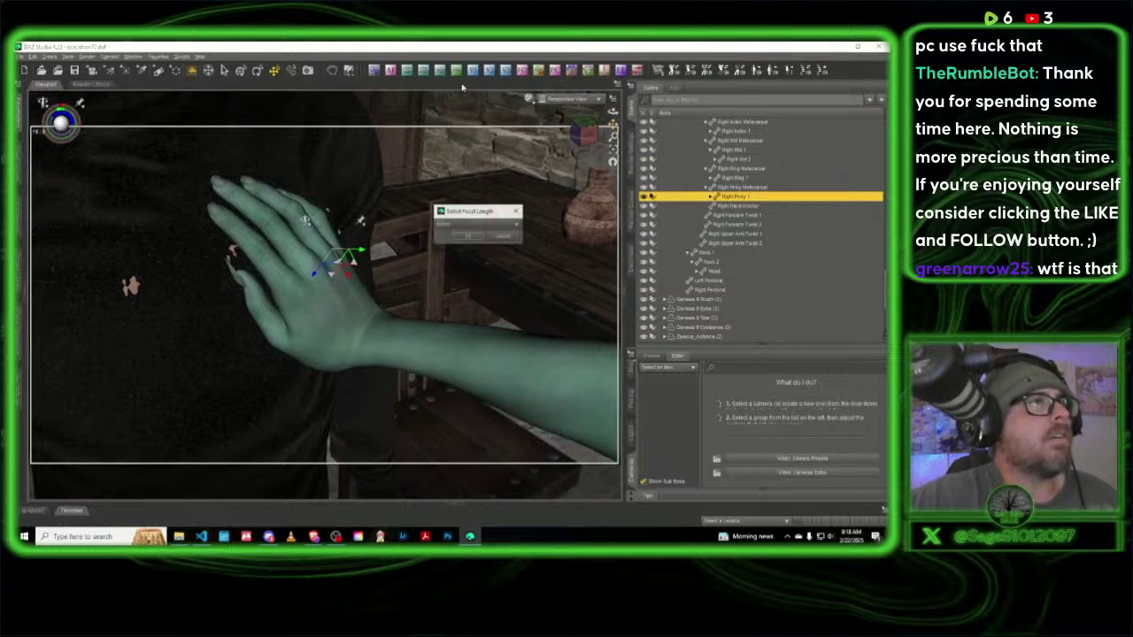
pyautogui.click(469, 241)
# Step: Examine the arm and hand pose from other angles in the perspective view and compare it with the new camera's framing
pyautogui.click(580, 133)
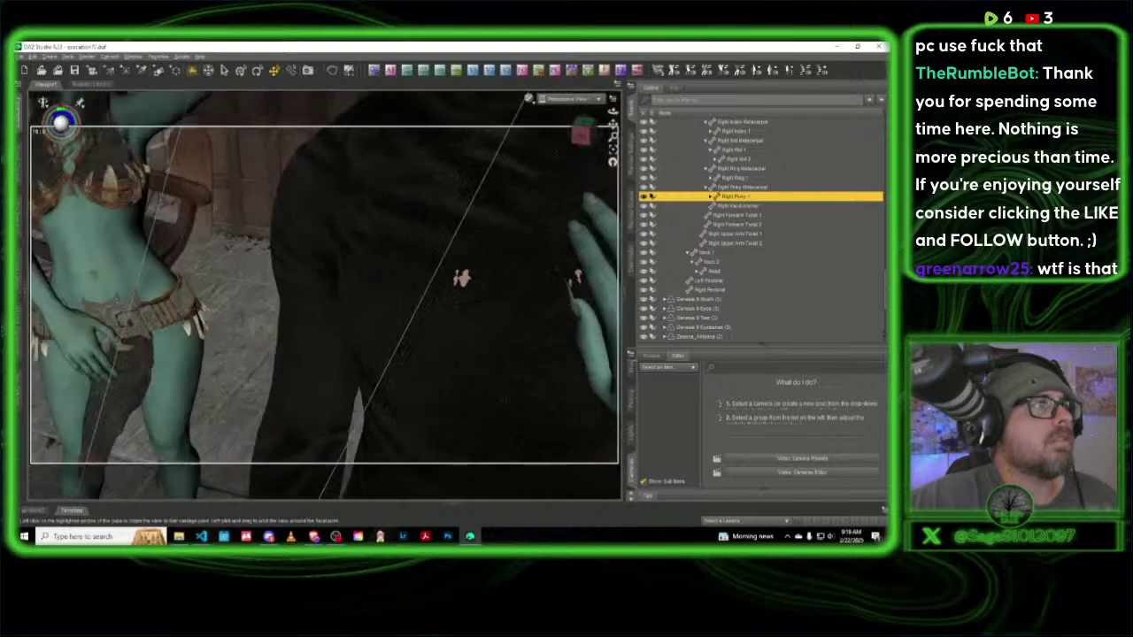
pyautogui.moveTo(581, 134)
pyautogui.mouseDown()
pyautogui.moveTo(613, 126)
pyautogui.moveTo(580, 133)
pyautogui.mouseUp()
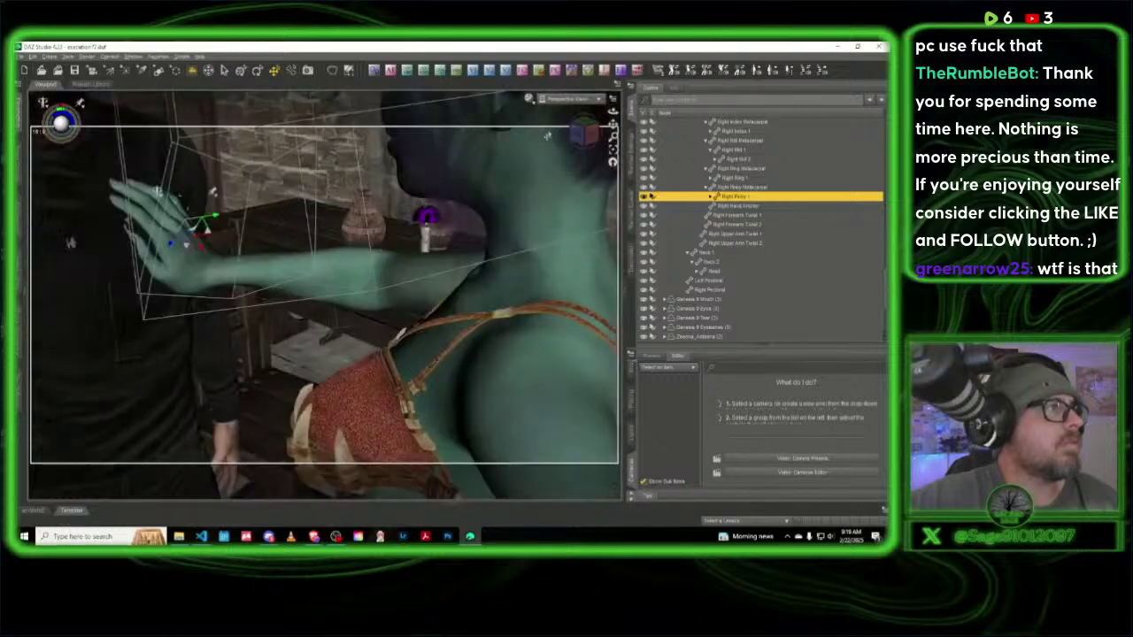
pyautogui.moveTo(611, 124); pyautogui.dragTo(613, 126)
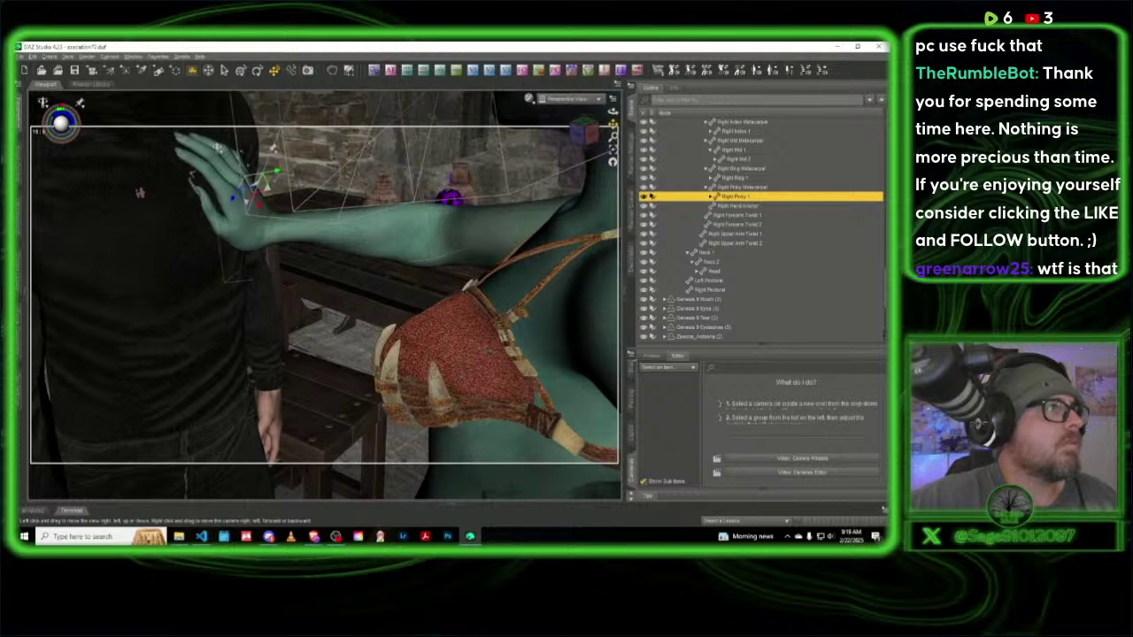
pyautogui.click(566, 98)
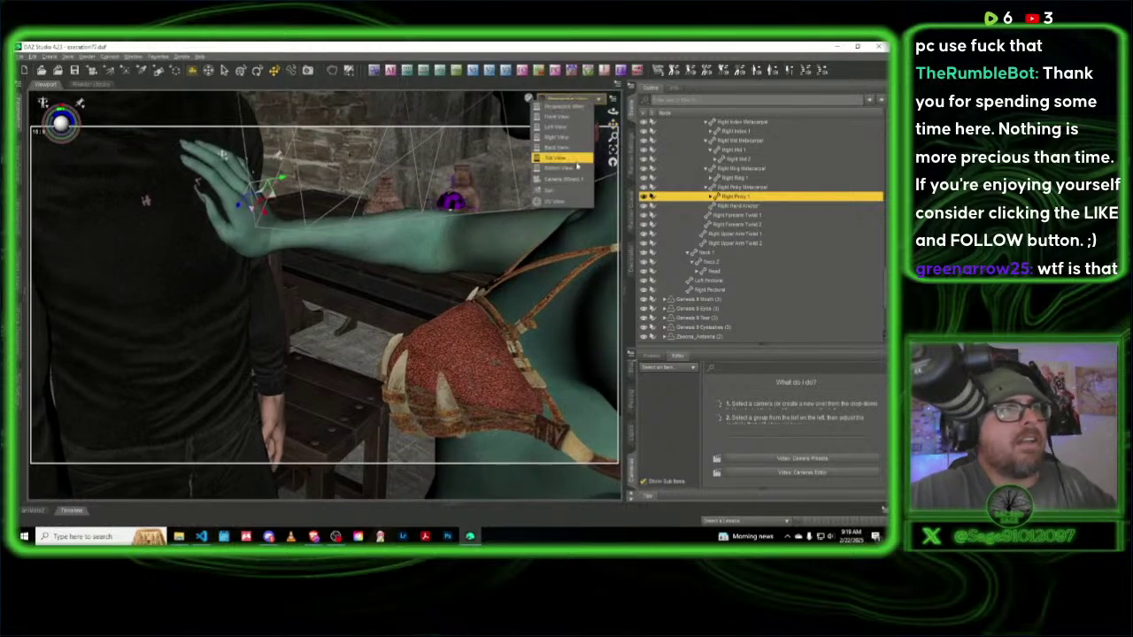
pyautogui.click(575, 180)
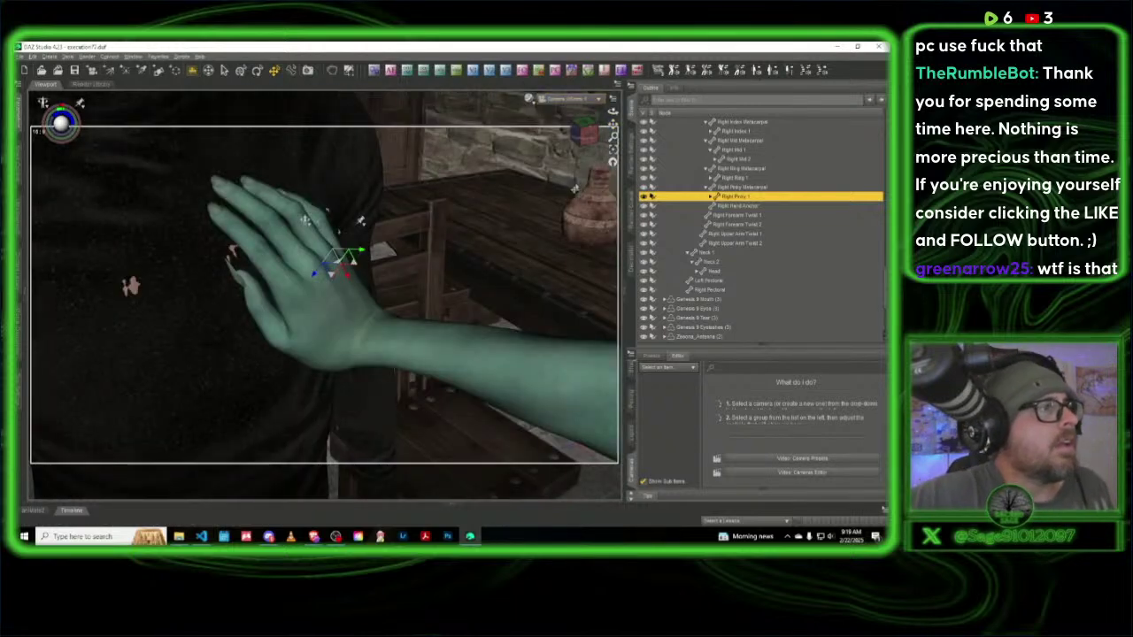
pyautogui.click(567, 98)
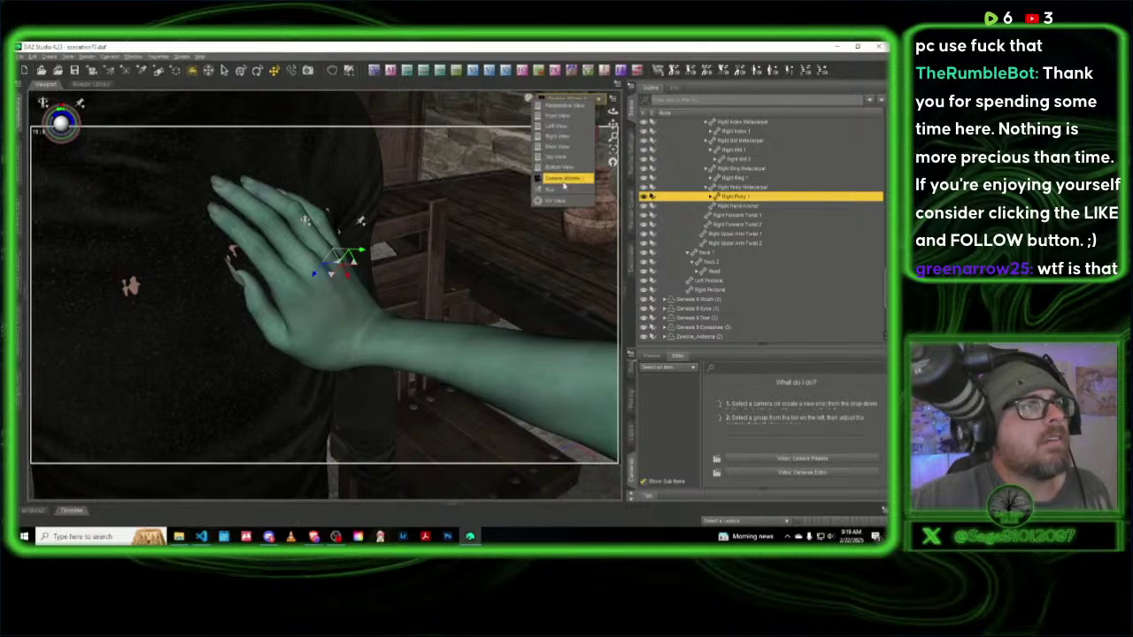
pyautogui.click(566, 107)
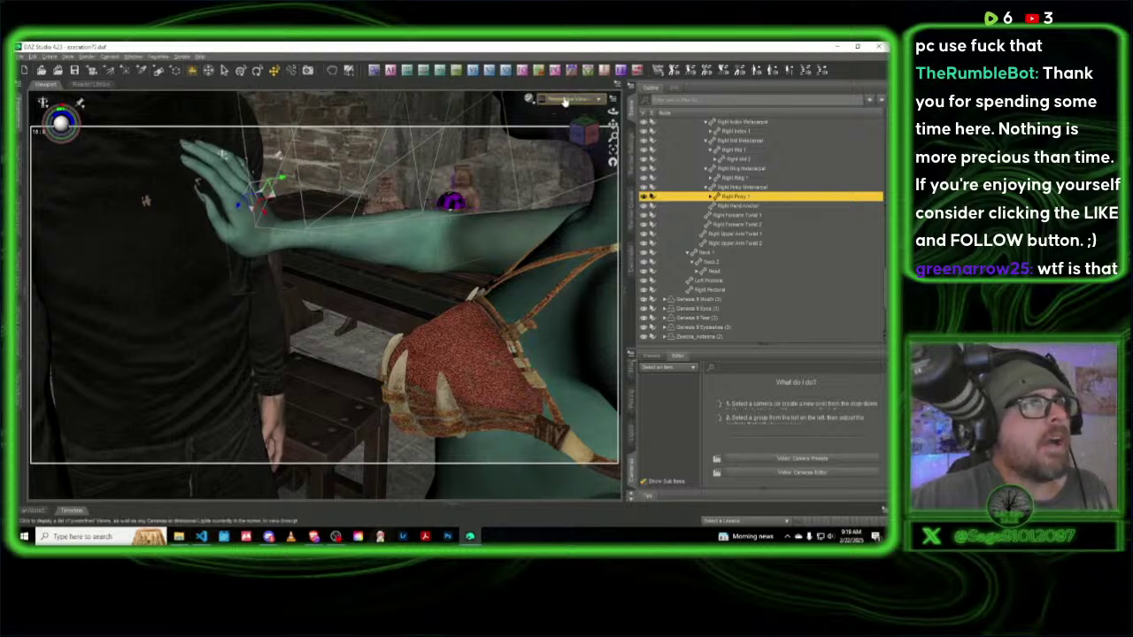
pyautogui.click(563, 99)
pyautogui.click(569, 179)
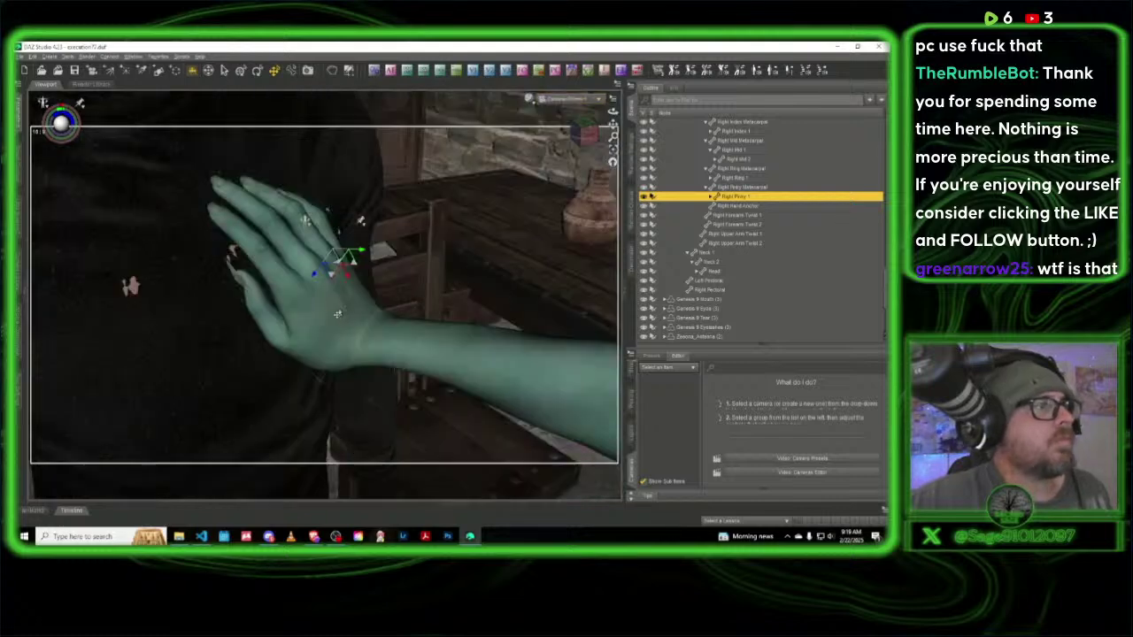
# Step: Switch on auto focus for the new camera on the figure's right hand, with focusing on the eyes disabled
pyautogui.click(333, 311)
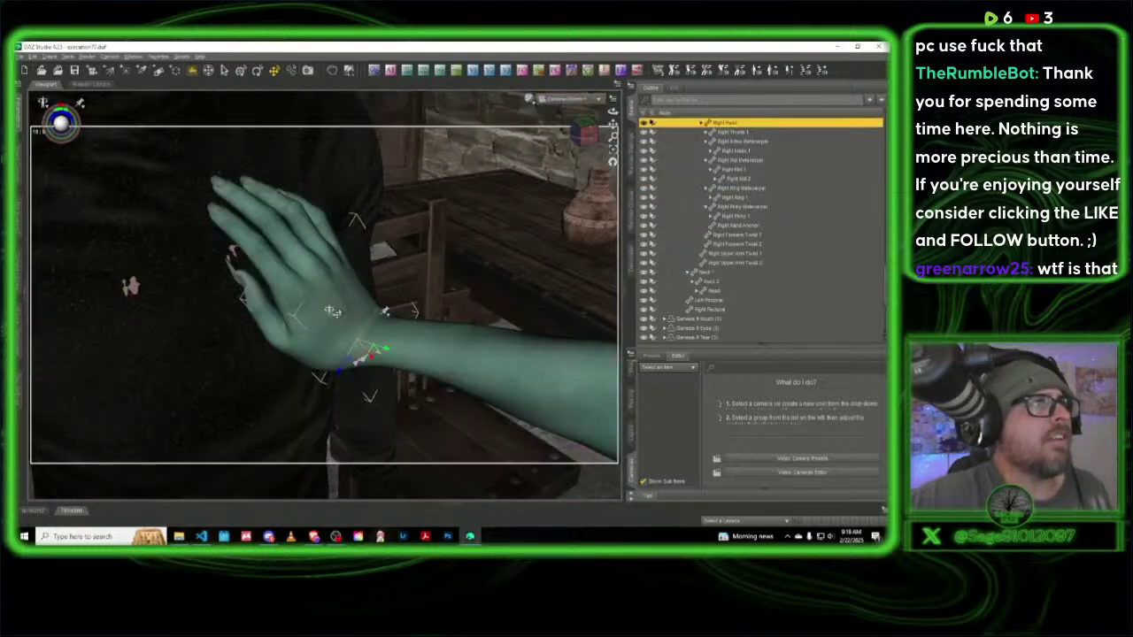
pyautogui.click(394, 70)
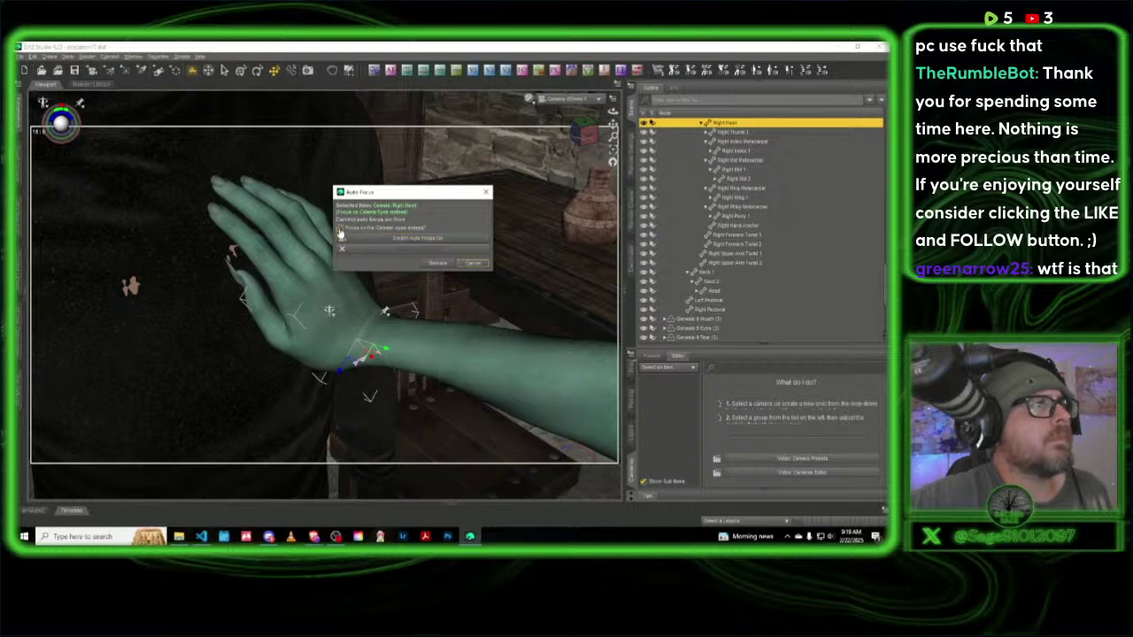
pyautogui.click(382, 228)
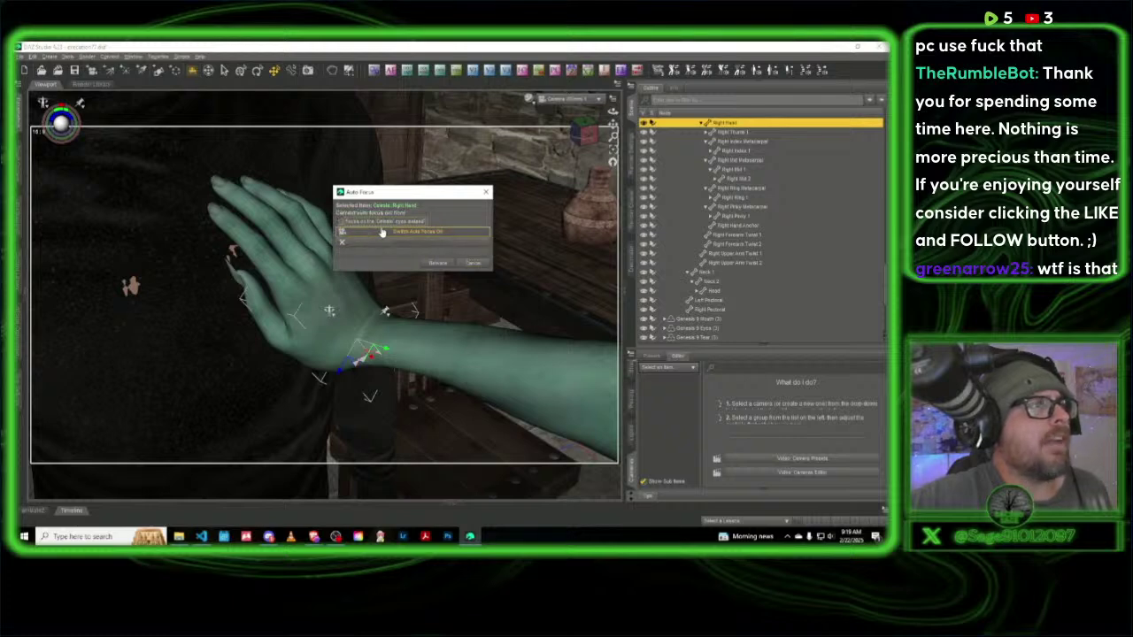
pyautogui.click(422, 235)
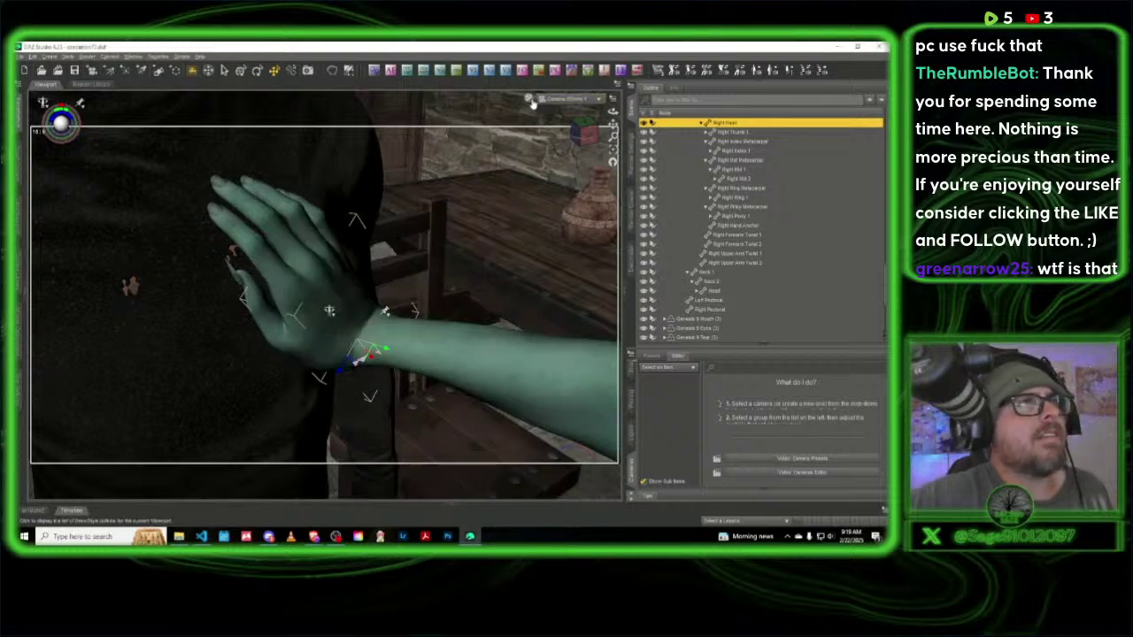
# Step: Choose a higher F/Stop value for the new hand close-up camera
pyautogui.click(603, 75)
pyautogui.click(460, 237)
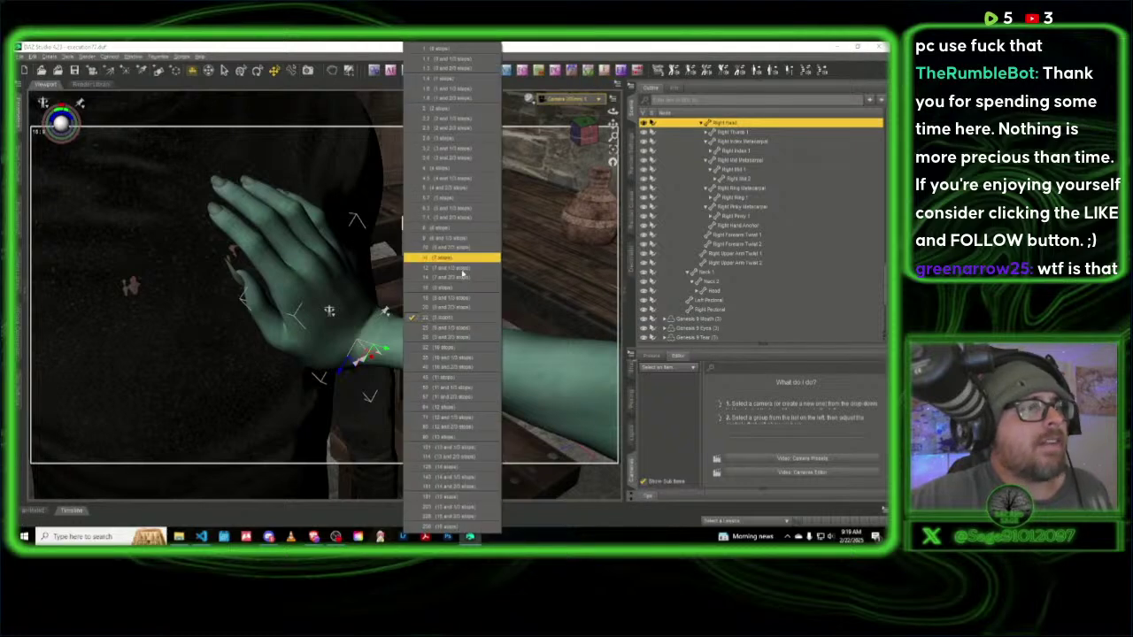
pyautogui.click(468, 412)
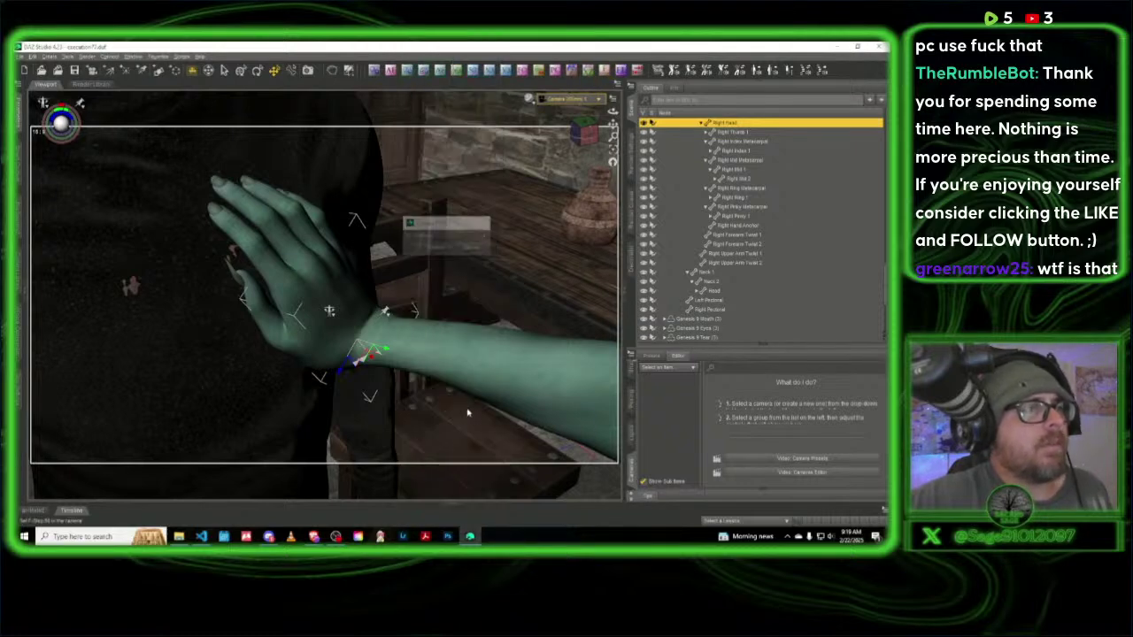
# Step: Preview the hand close-up in the rendered Iray draw style, and return the viewport to Texture Shaded
pyautogui.click(528, 98)
pyautogui.click(522, 219)
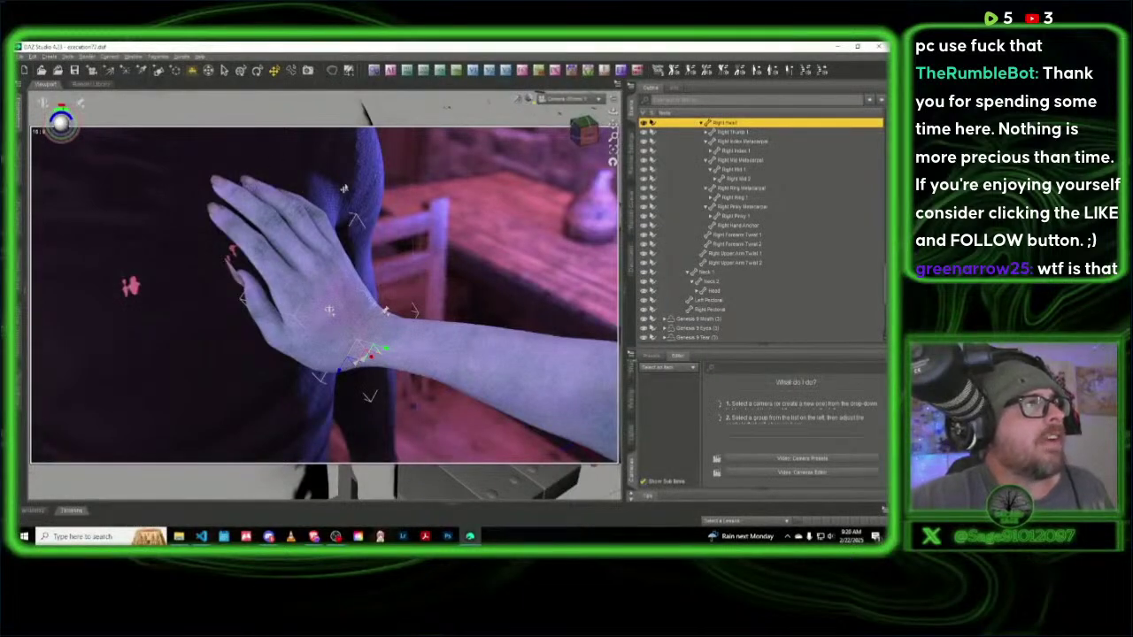
pyautogui.click(529, 103)
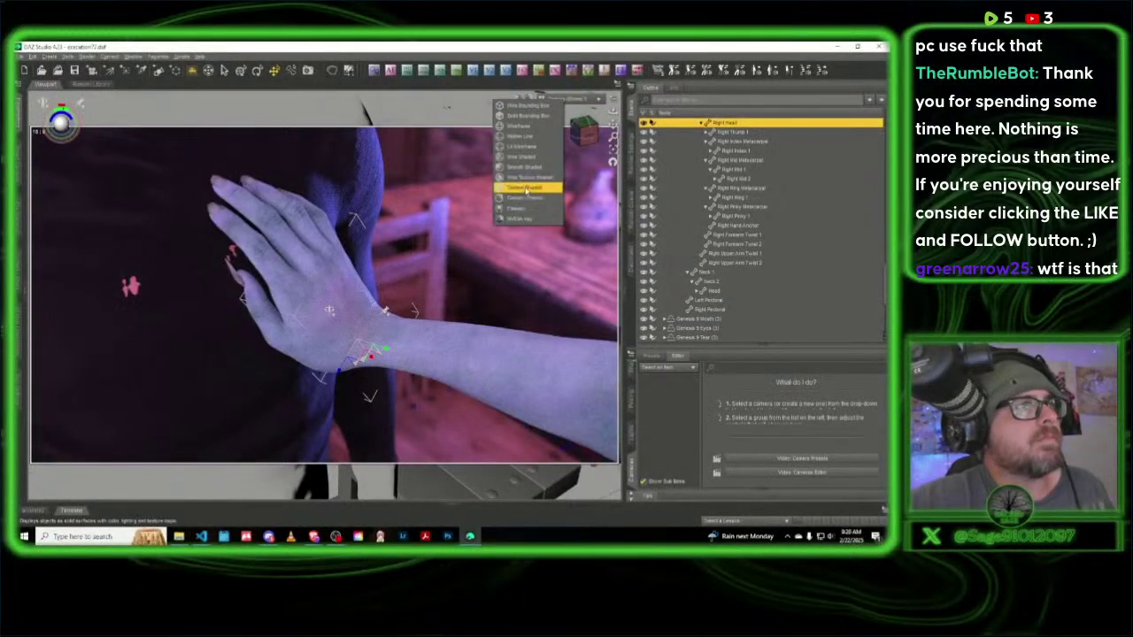
pyautogui.click(522, 188)
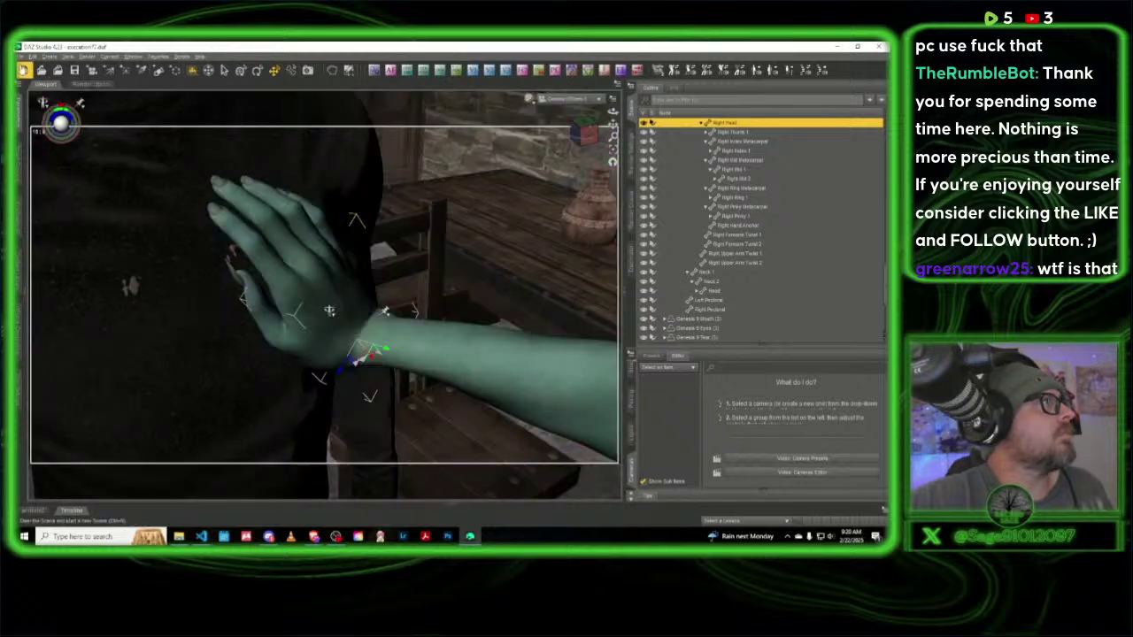
# Step: Save the scene as a new file named execution78 in the execution folder
pyautogui.click(23, 55)
pyautogui.moveTo(55, 122)
pyautogui.click(119, 124)
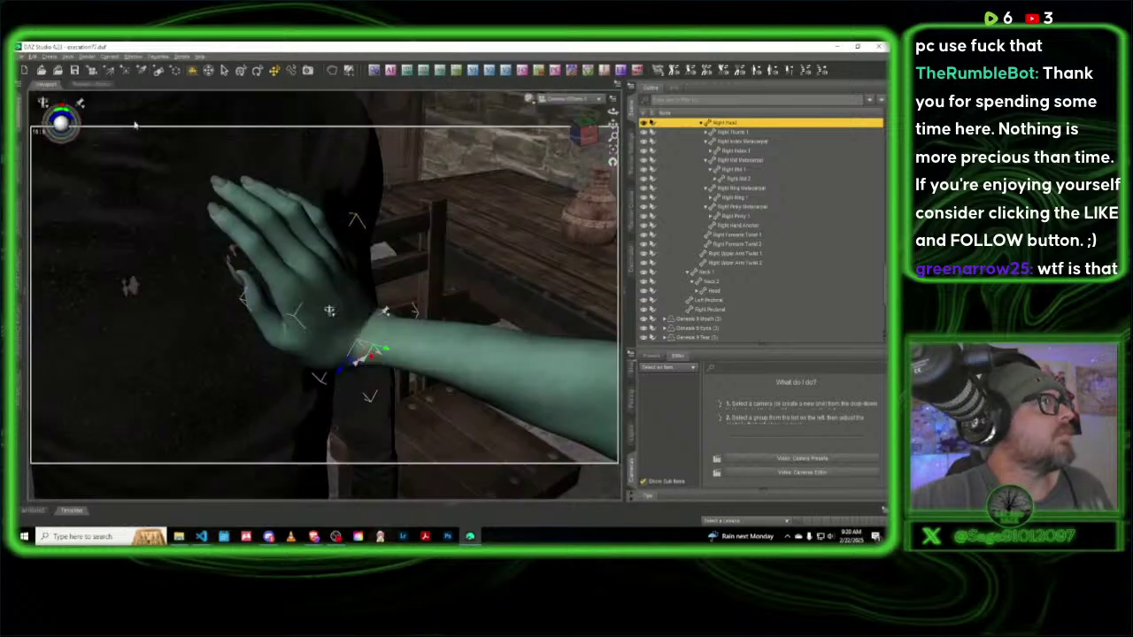
pyautogui.scroll(-12, 269, 299)
pyautogui.scroll(-3, 255, 362)
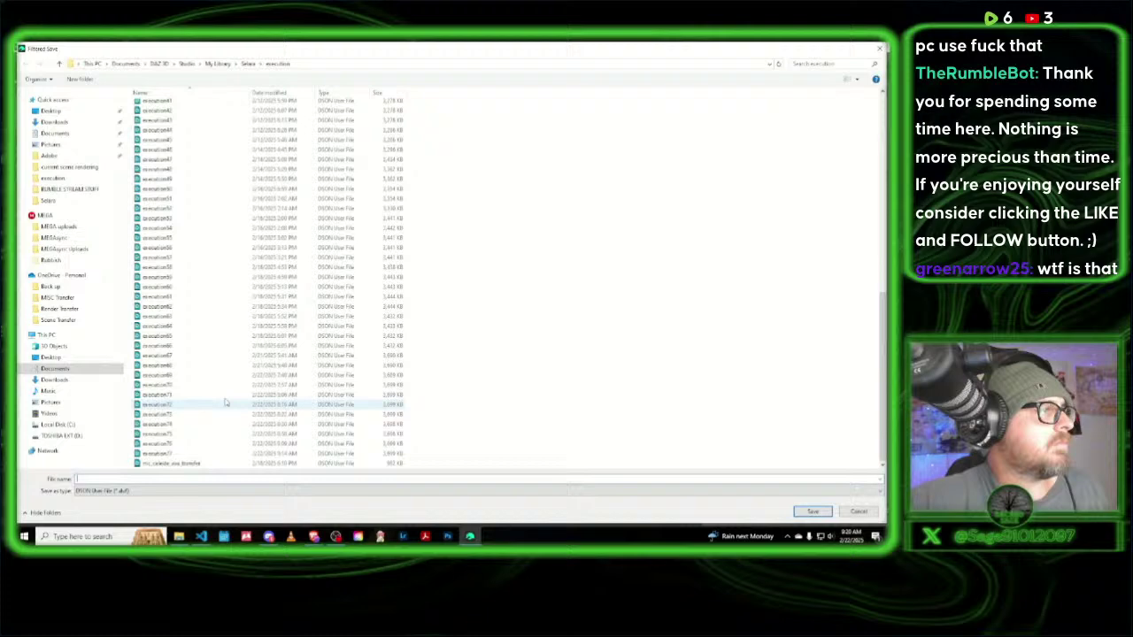
pyautogui.click(196, 454)
pyautogui.click(120, 479)
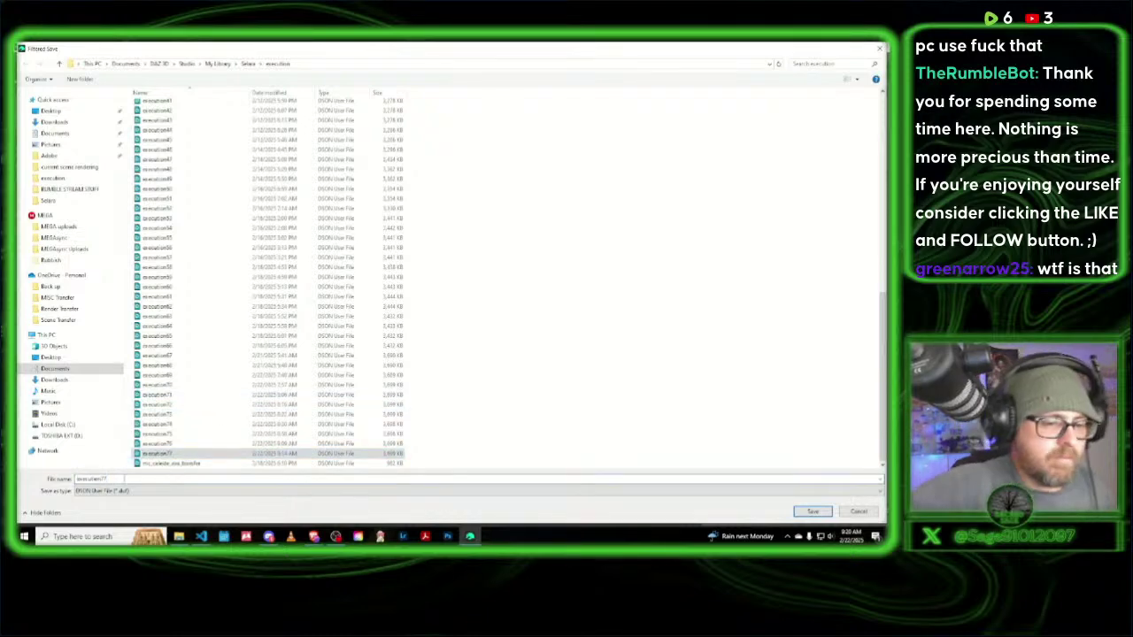
pyautogui.press('BackSpace')
pyautogui.write('8')
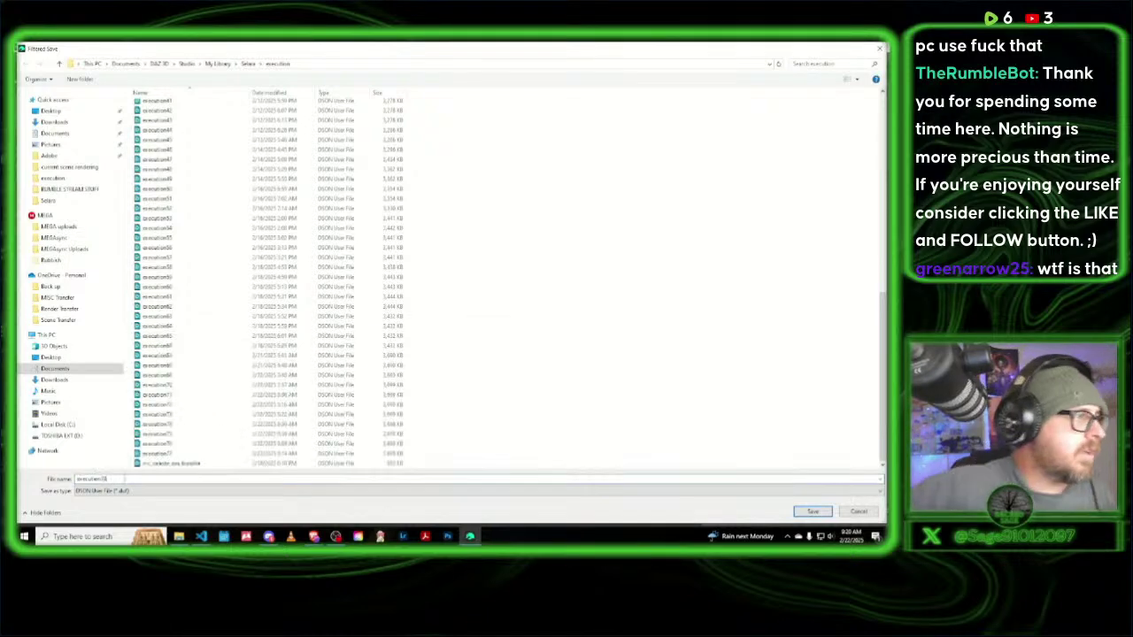
pyautogui.click(813, 512)
pyautogui.click(342, 277)
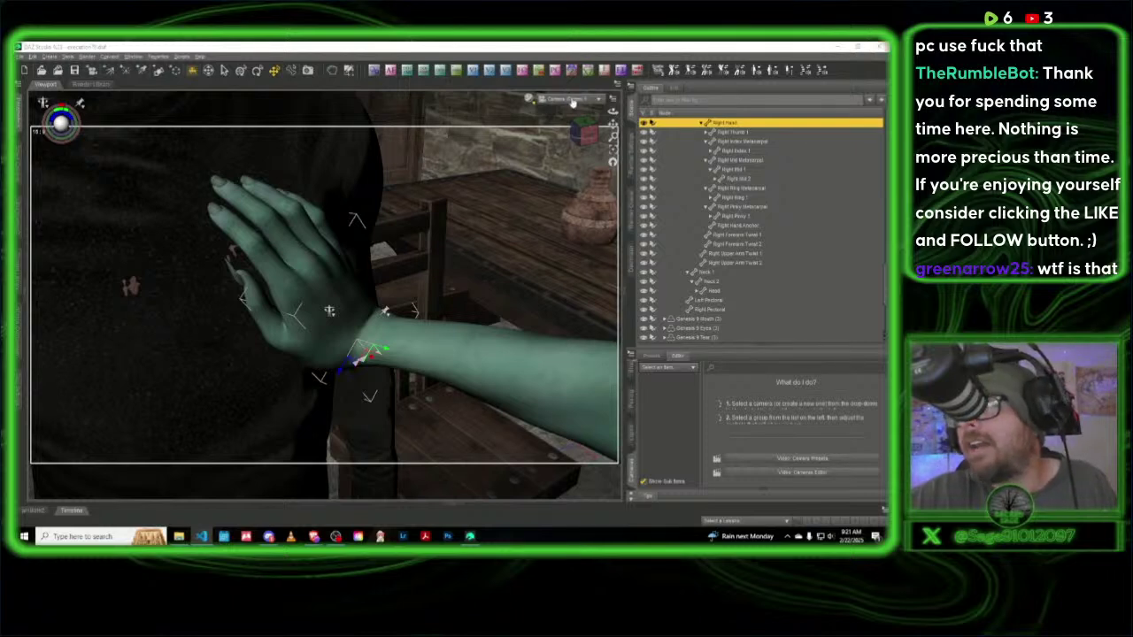
# Step: Switch the viewport to Perspective View and frame a close-up of the green female figure's mouth
pyautogui.click(569, 99)
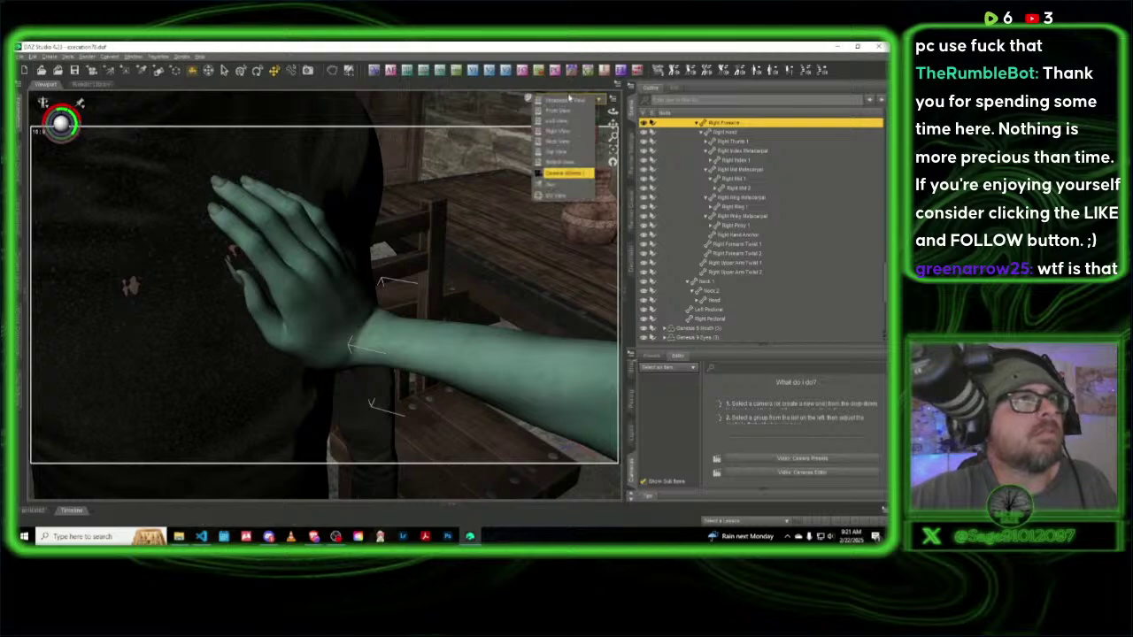
pyautogui.click(567, 101)
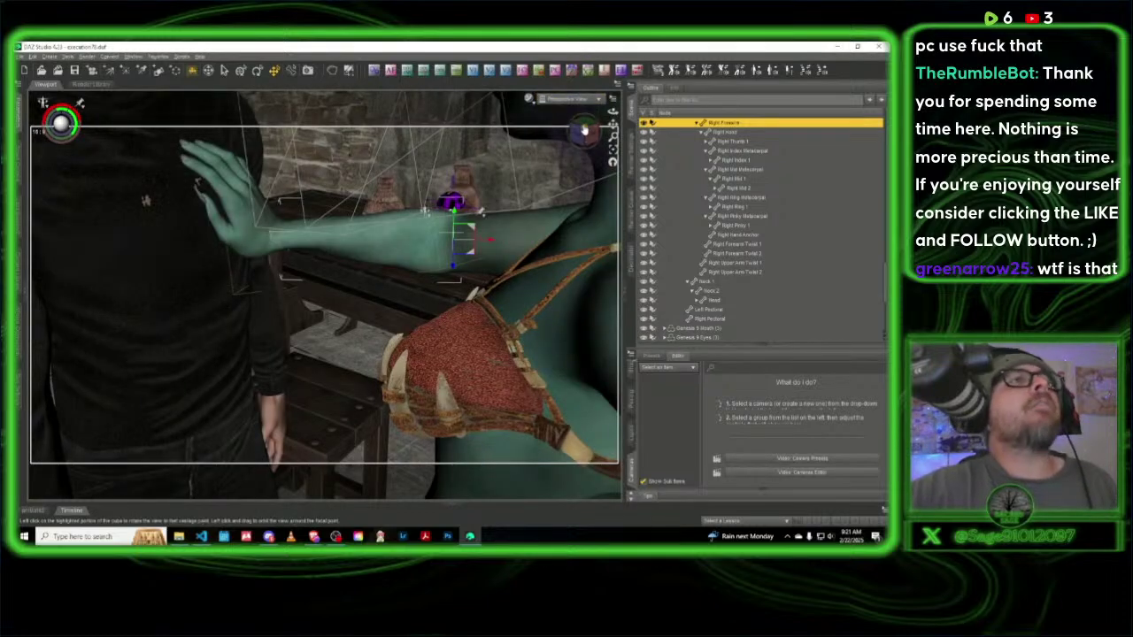
pyautogui.moveTo(583, 136); pyautogui.dragTo(584, 135)
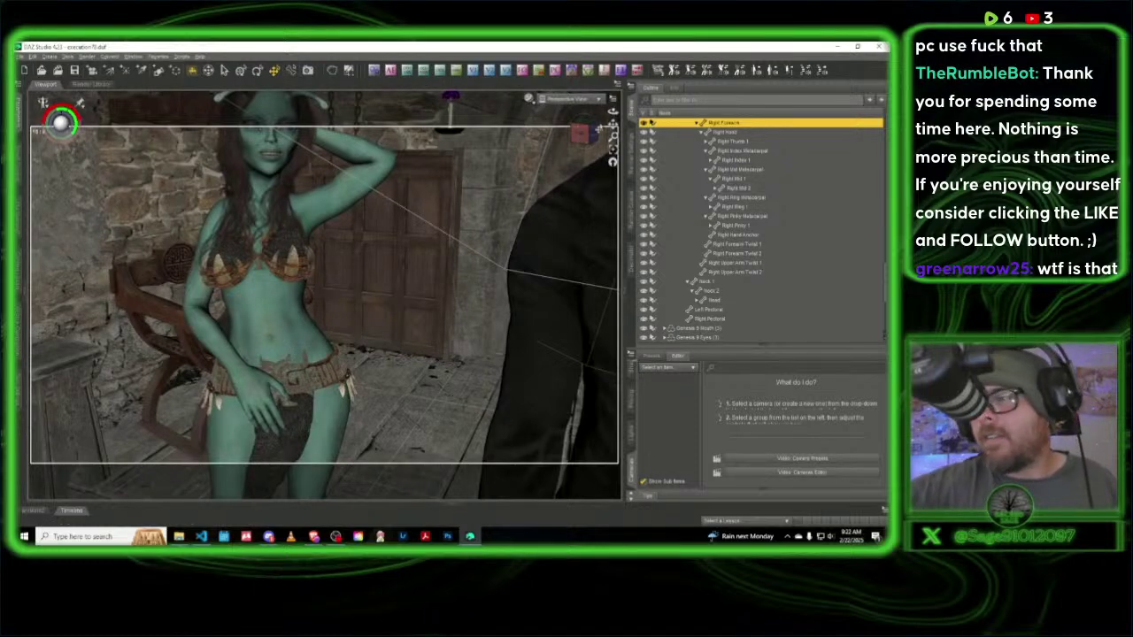
pyautogui.moveTo(584, 135); pyautogui.dragTo(596, 131)
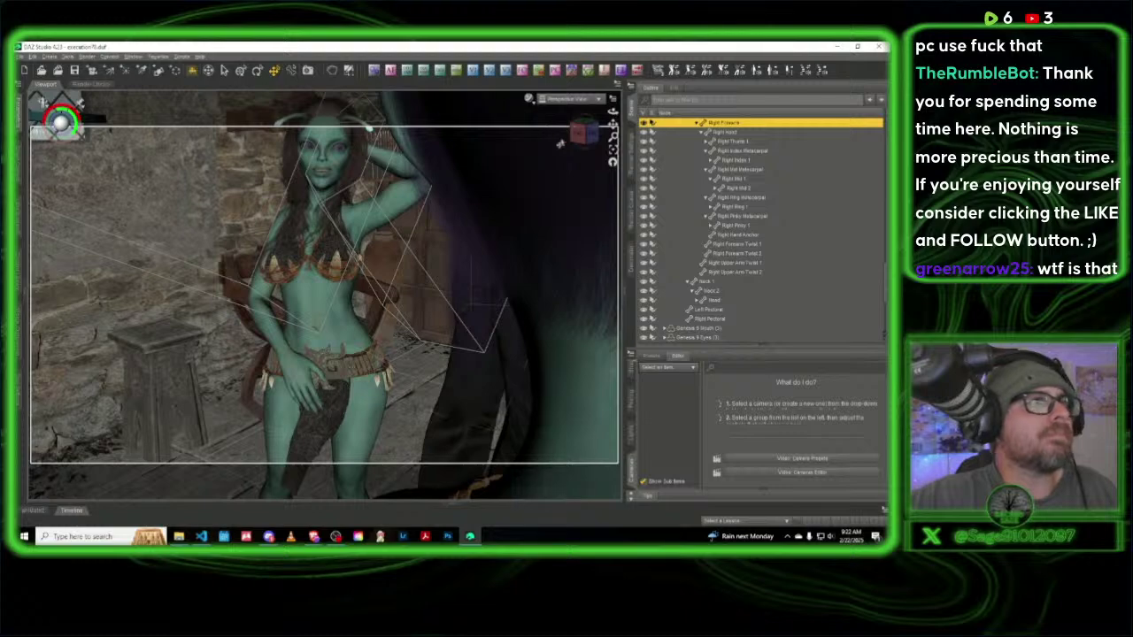
pyautogui.click(582, 134)
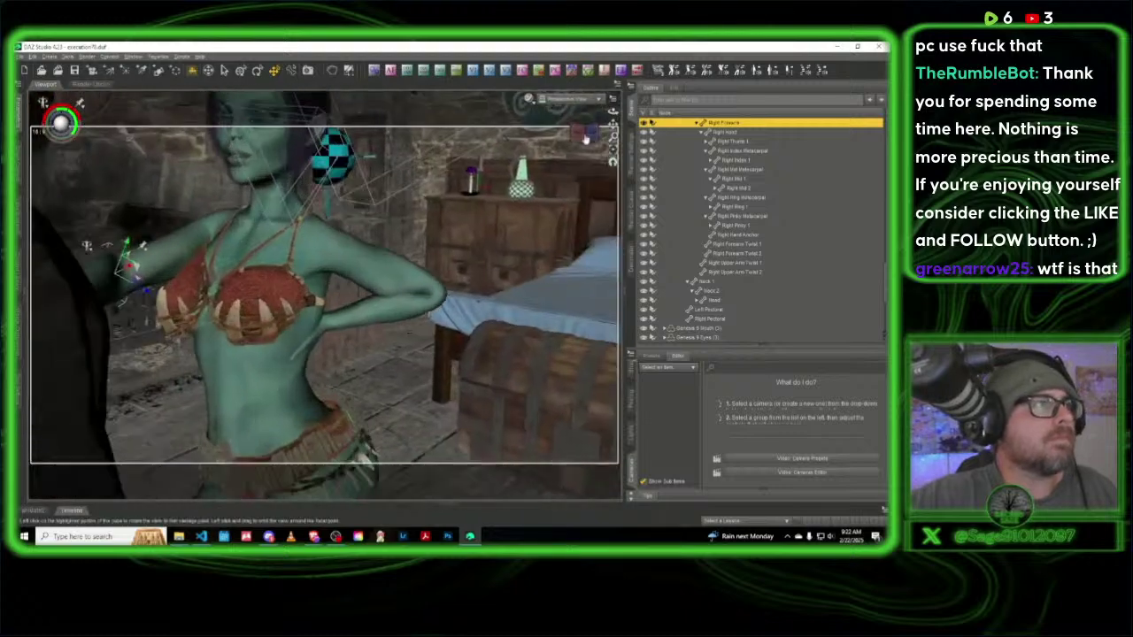
pyautogui.moveTo(584, 137); pyautogui.dragTo(614, 125)
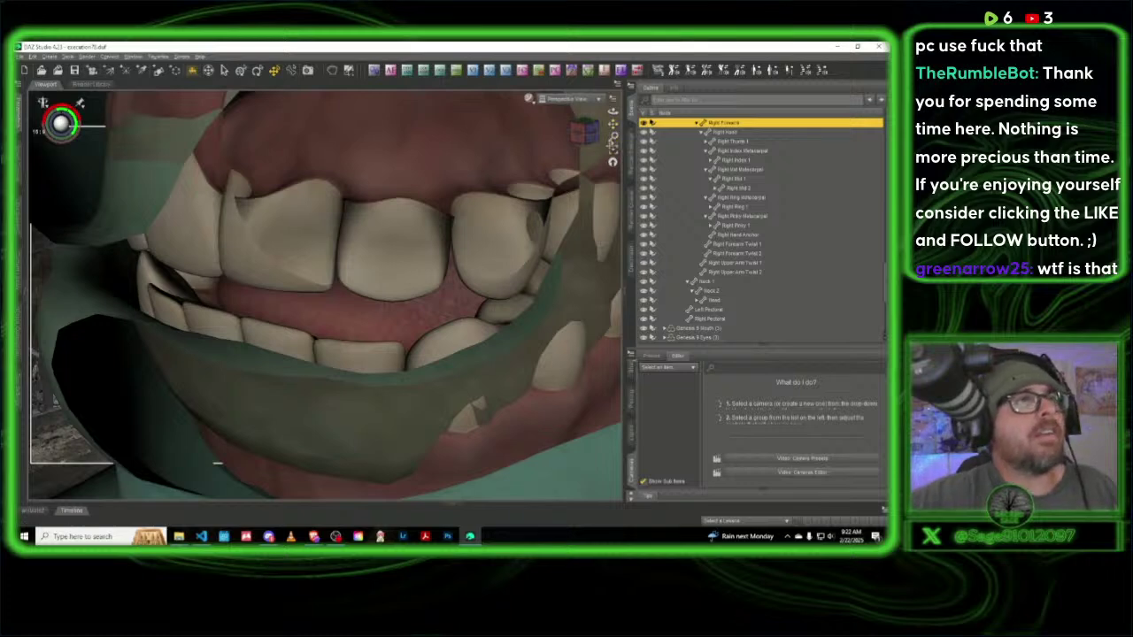
pyautogui.moveTo(613, 137); pyautogui.dragTo(613, 184)
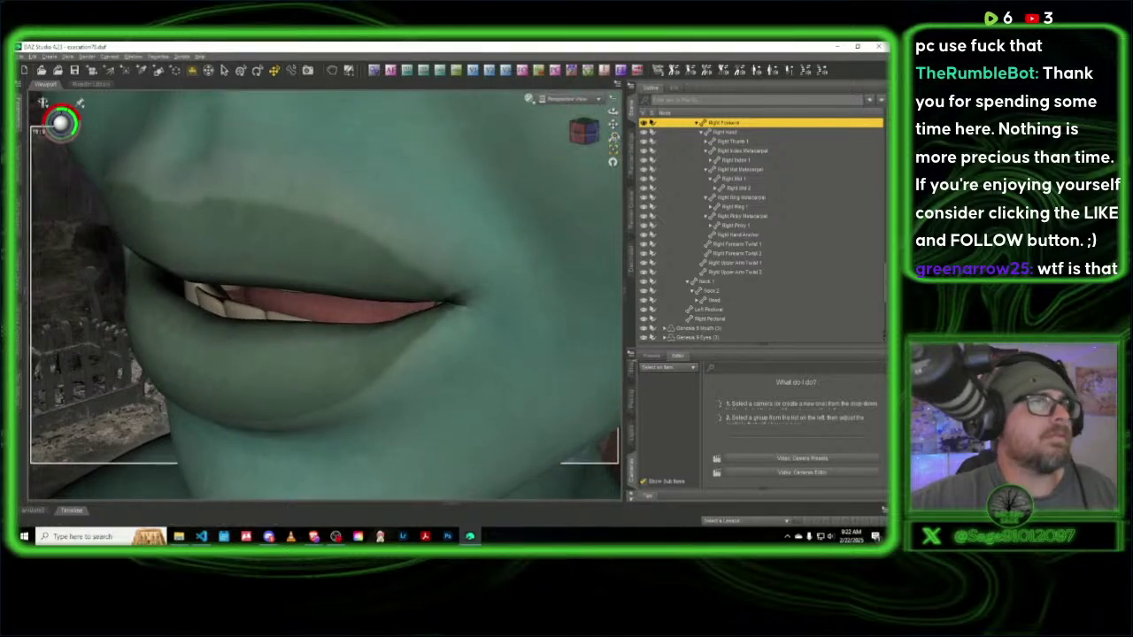
pyautogui.moveTo(615, 126); pyautogui.dragTo(622, 127)
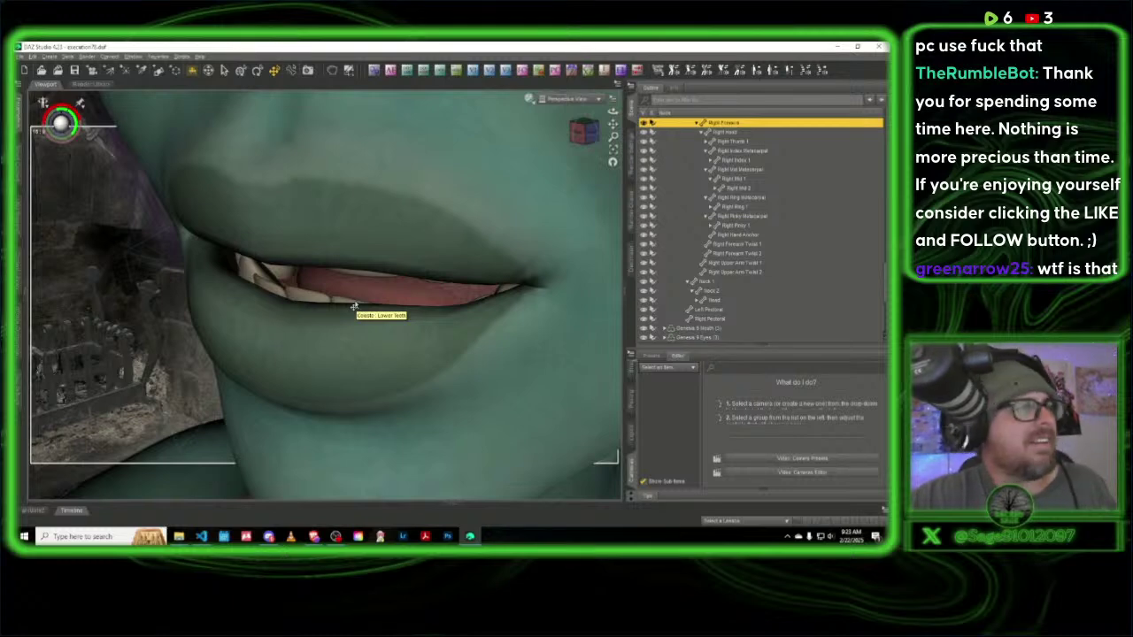
# Step: Adjust the female figure's Jaw Open among the Cheek and Jaw parameters so her lips part and the lower teeth show
pyautogui.click(631, 401)
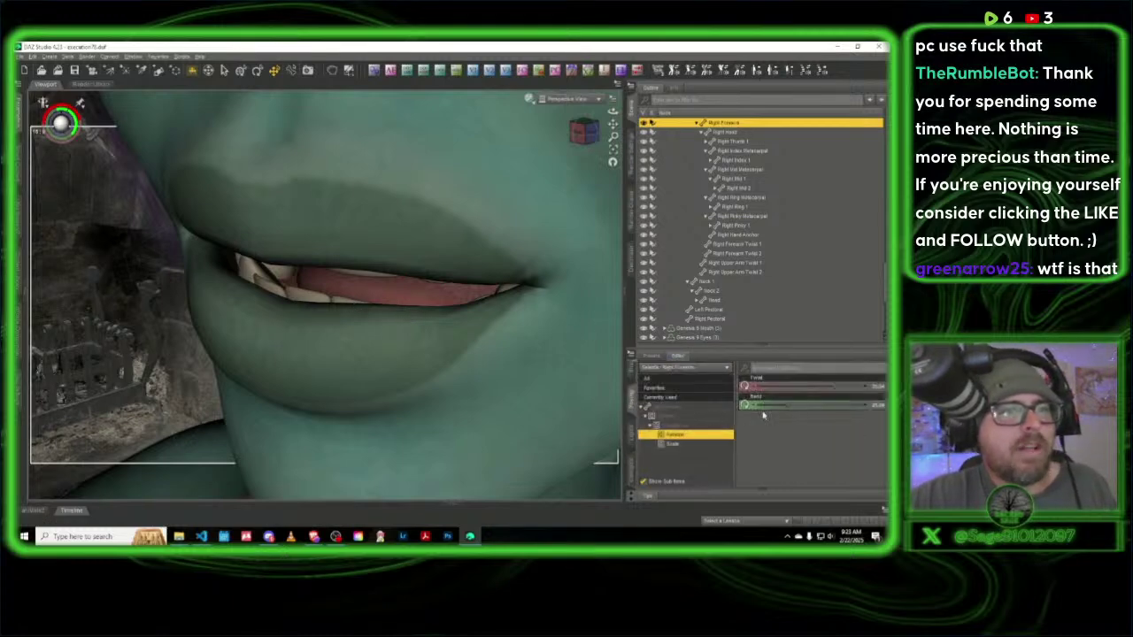
pyautogui.click(453, 230)
pyautogui.click(453, 230)
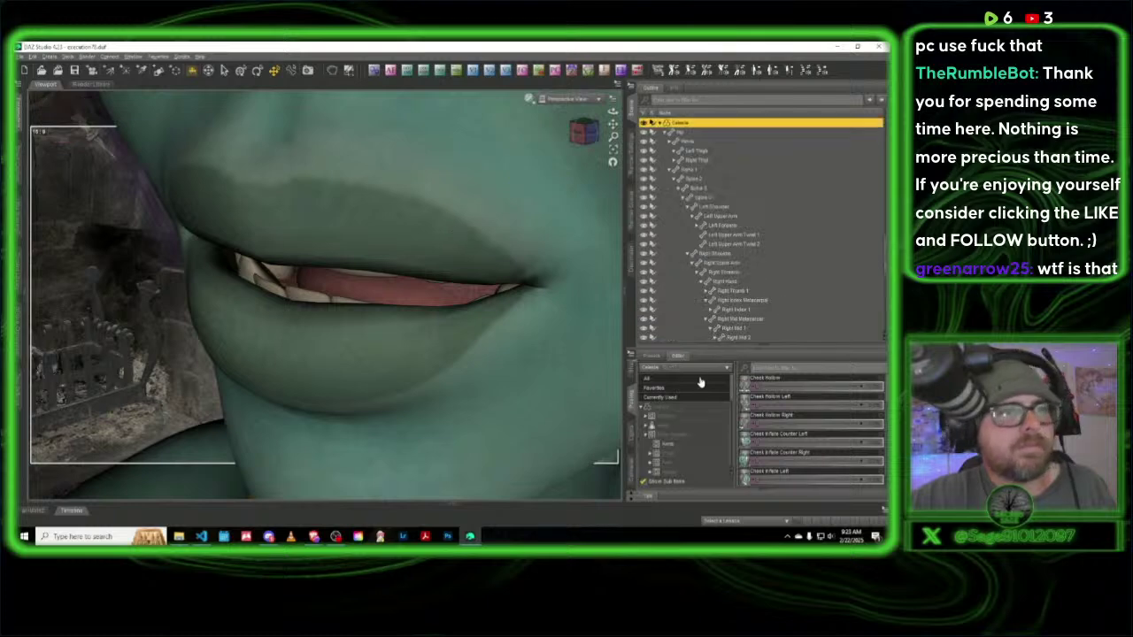
pyautogui.scroll(-4, 703, 440)
pyautogui.scroll(-5, 774, 453)
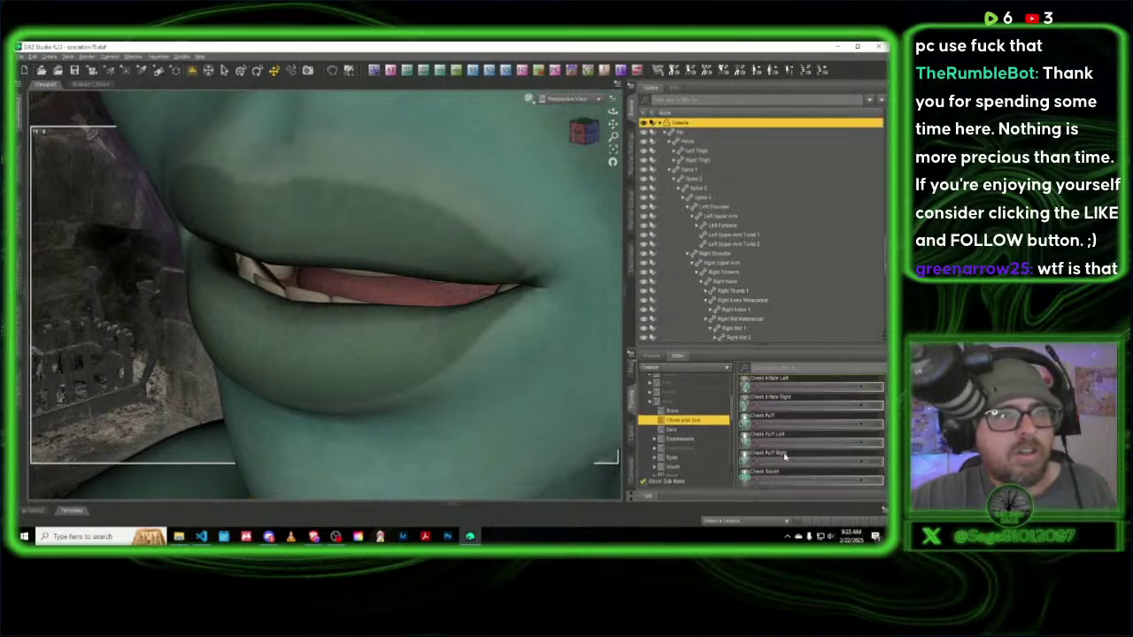
pyautogui.scroll(-2, 783, 455)
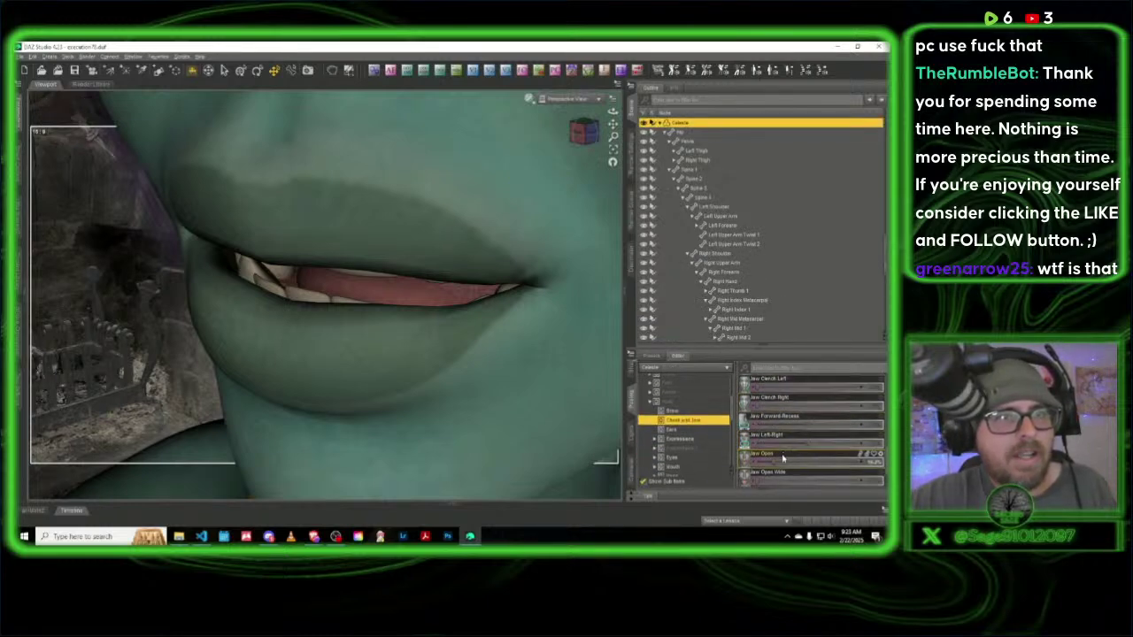
pyautogui.moveTo(784, 457); pyautogui.dragTo(737, 461)
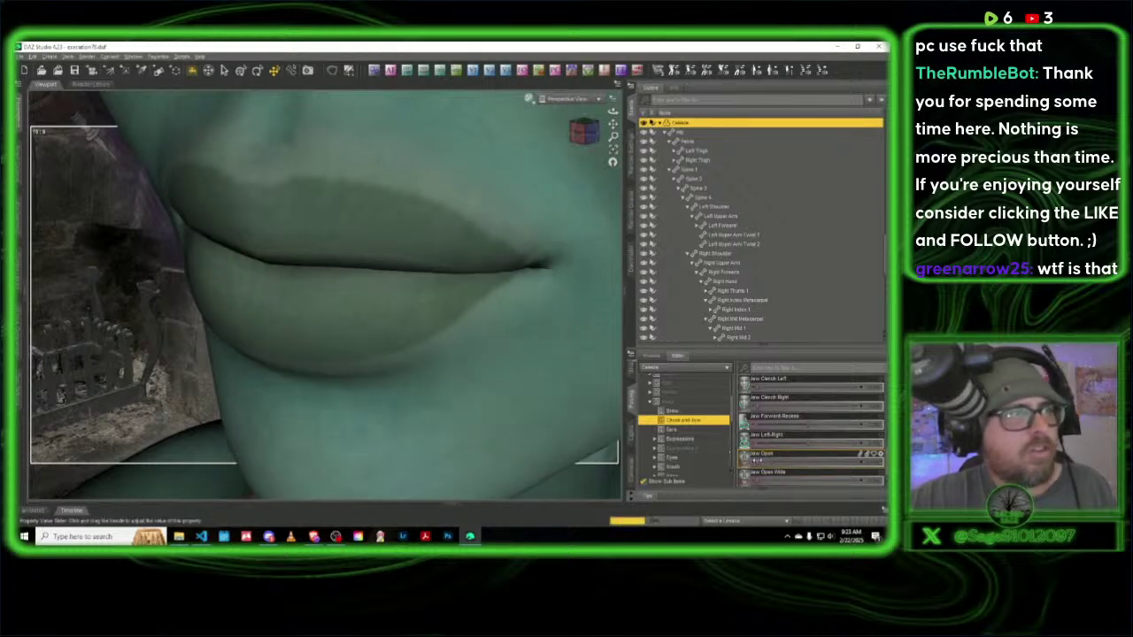
pyautogui.moveTo(755, 461); pyautogui.dragTo(755, 460)
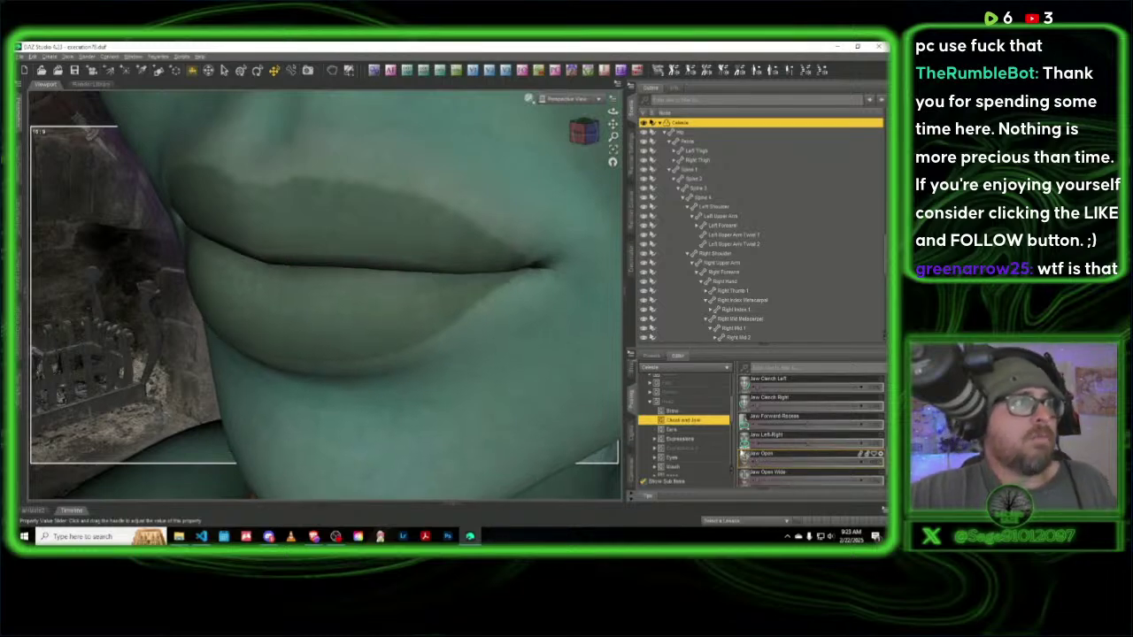
pyautogui.moveTo(585, 133); pyautogui.dragTo(609, 124)
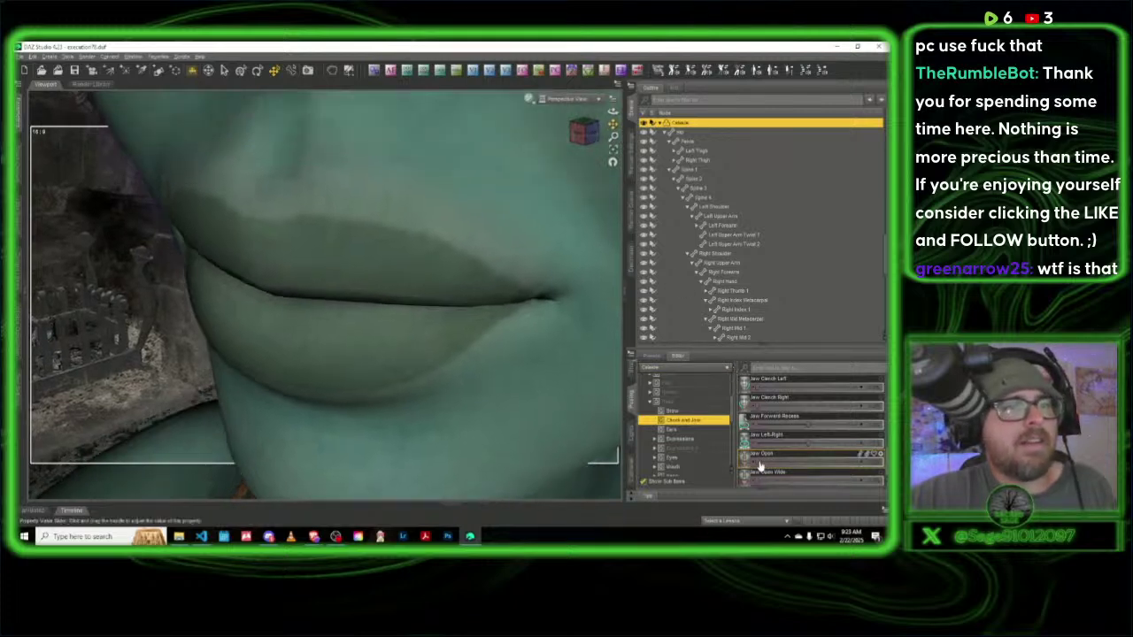
pyautogui.moveTo(755, 462); pyautogui.dragTo(759, 463)
pyautogui.moveTo(761, 462); pyautogui.dragTo(766, 462)
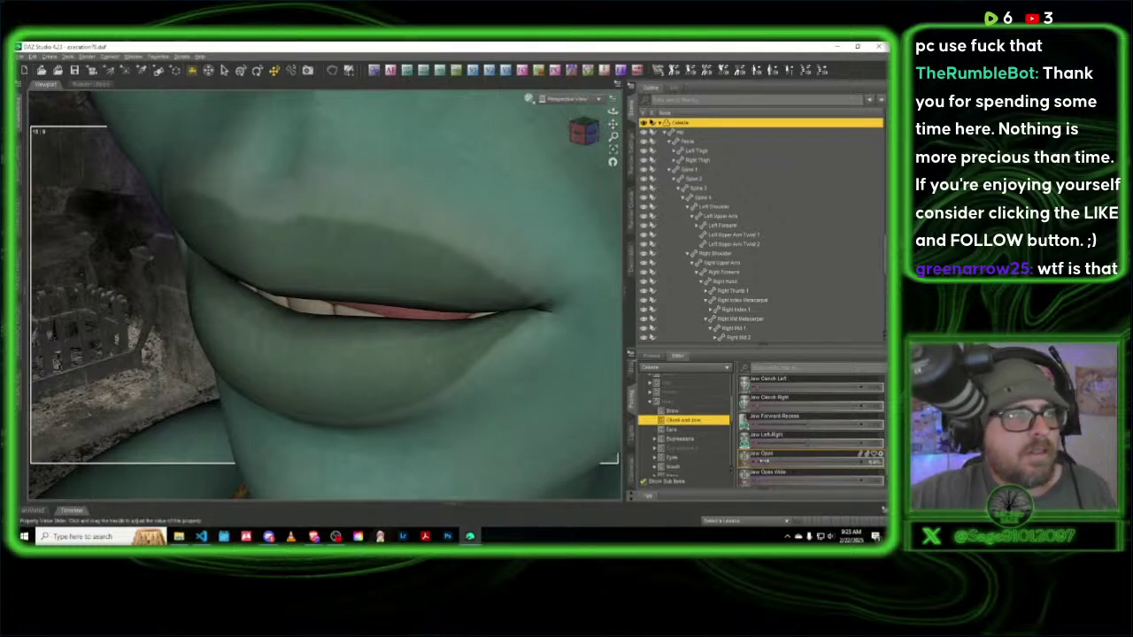
pyautogui.moveTo(762, 461)
pyautogui.mouseDown()
pyautogui.moveTo(748, 459)
pyautogui.moveTo(776, 454)
pyautogui.mouseUp()
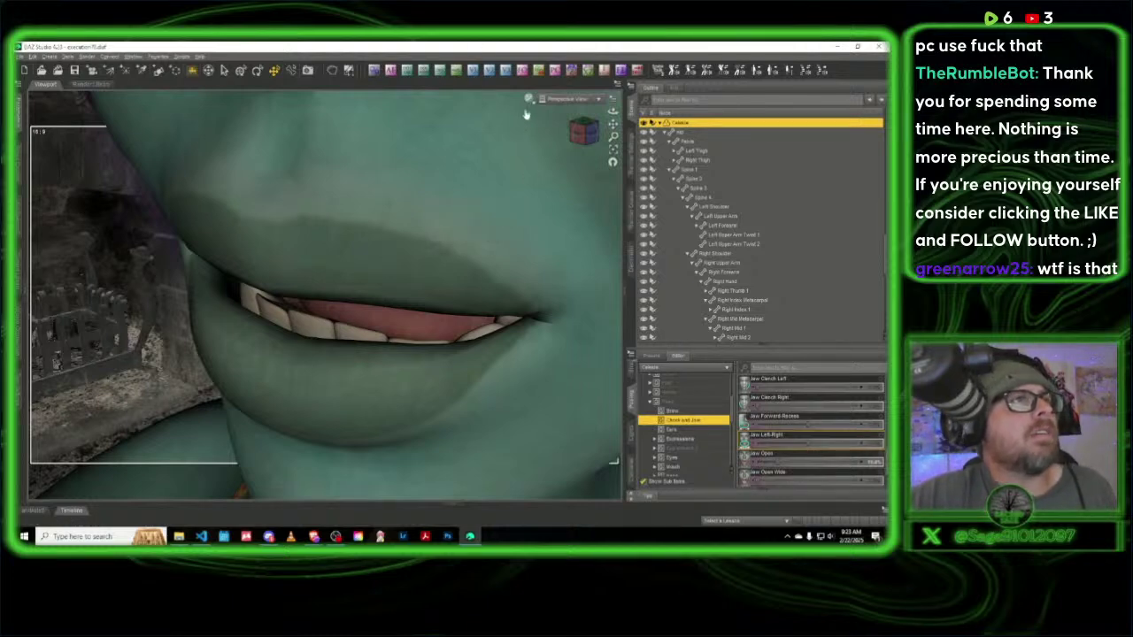
# Step: Look through Camera (65mm) 2 at the mouth close-up and delete the old hand camera, Camera (65mm) 1
pyautogui.click(555, 100)
pyautogui.click(549, 186)
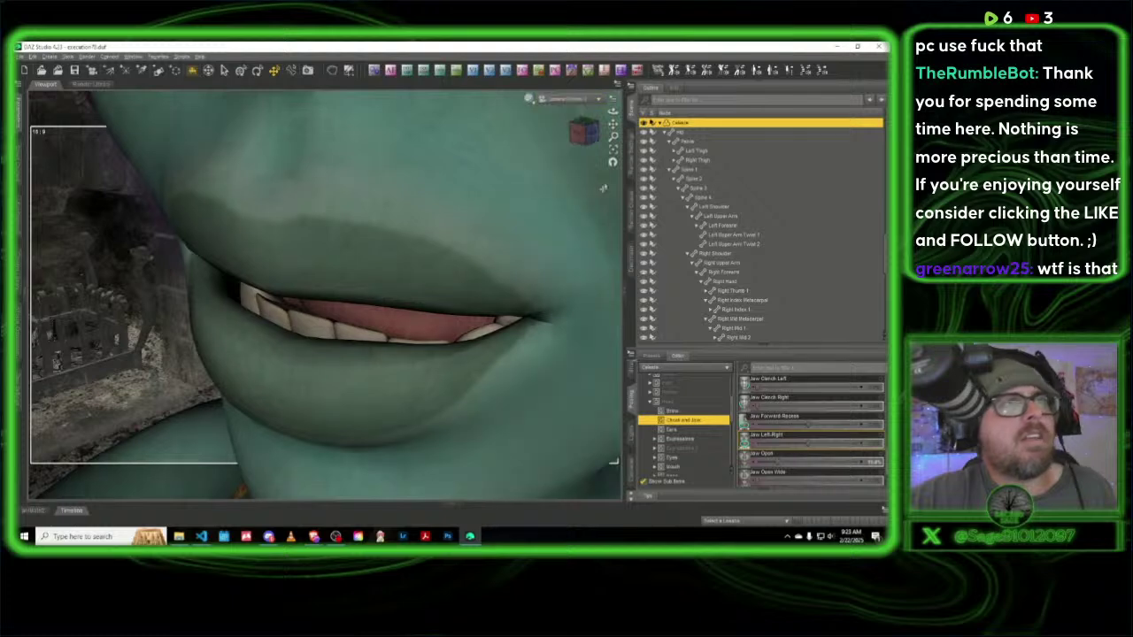
pyautogui.scroll(-4, 758, 268)
pyautogui.scroll(-5, 759, 268)
pyautogui.click(708, 327)
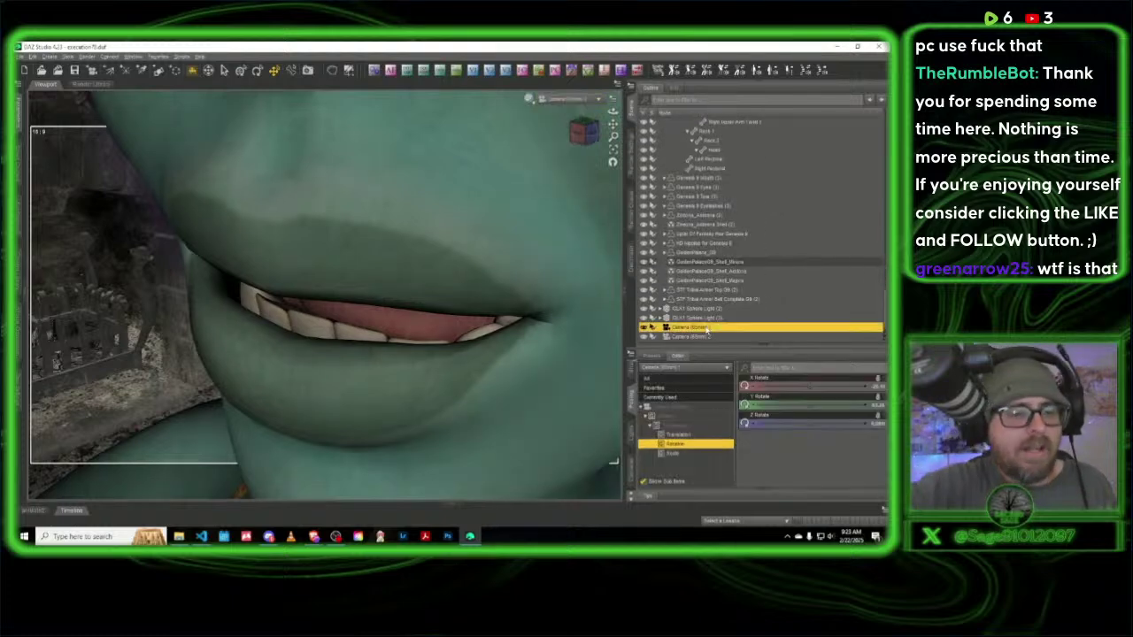
pyautogui.press('Delete')
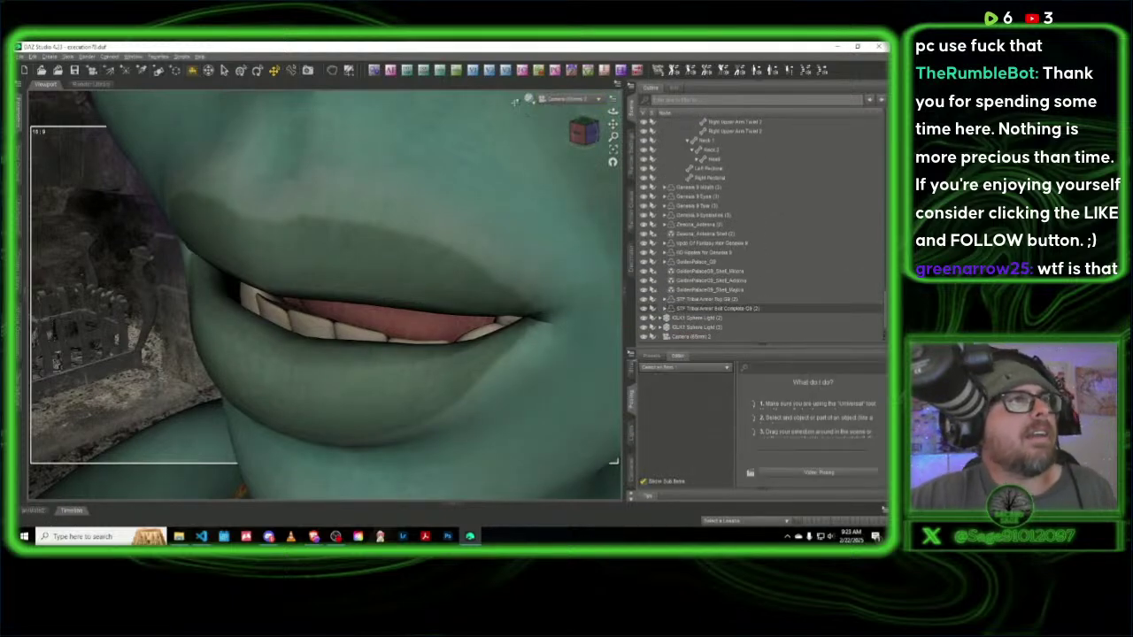
# Step: Switch on auto focus for the mouth close-up camera on the female figure, with focusing on the eyes enabled
pyautogui.click(530, 100)
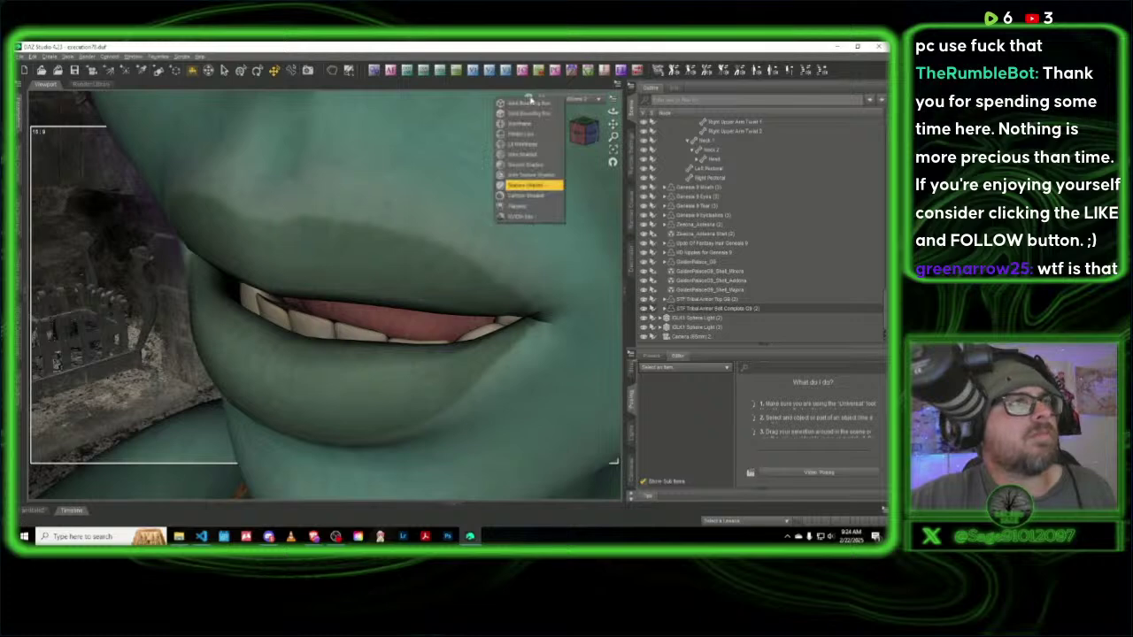
pyautogui.click(541, 48)
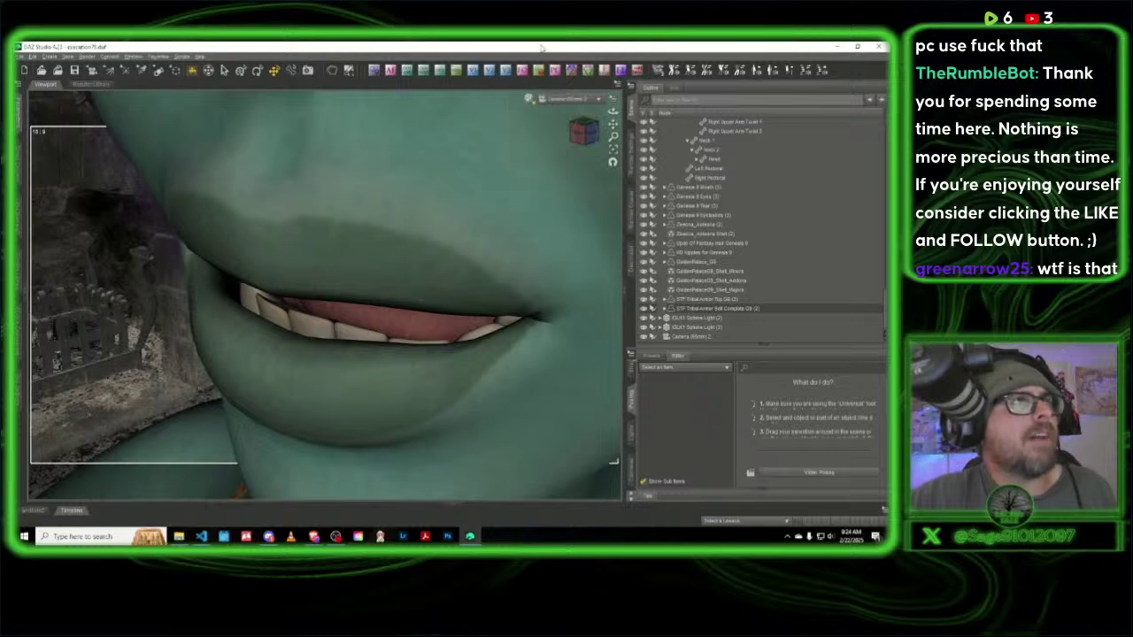
pyautogui.click(443, 206)
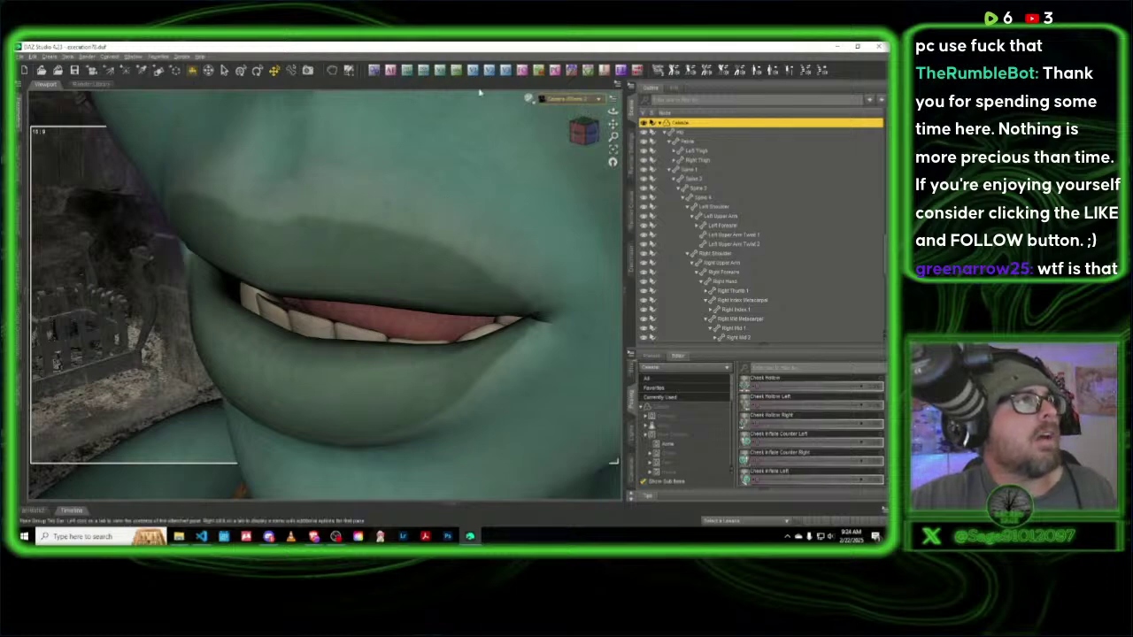
pyautogui.click(390, 71)
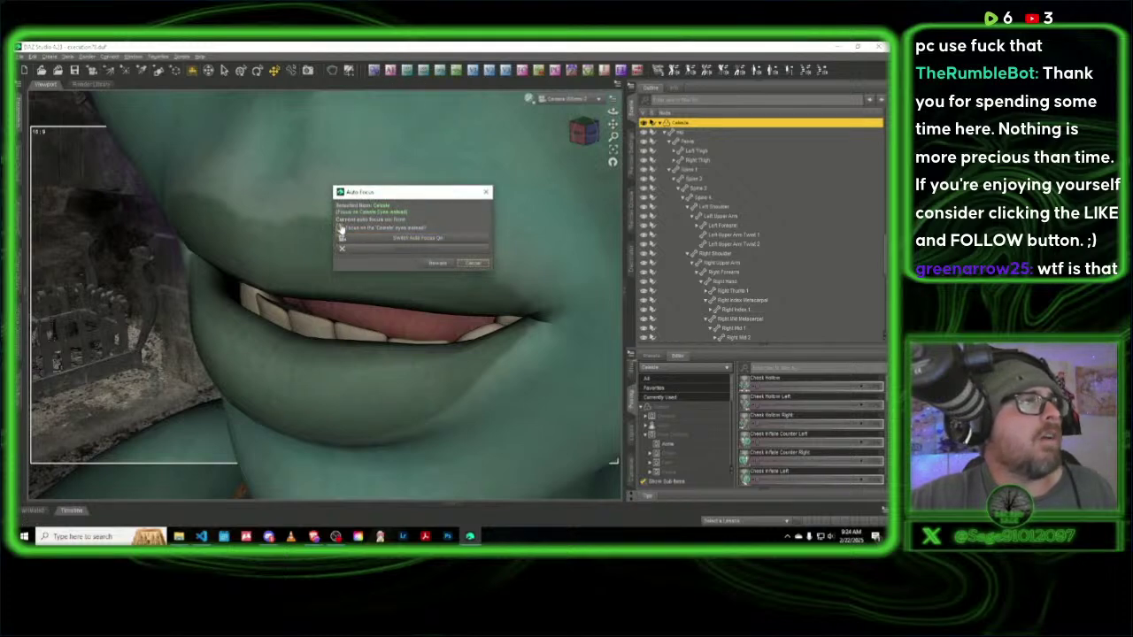
pyautogui.click(341, 228)
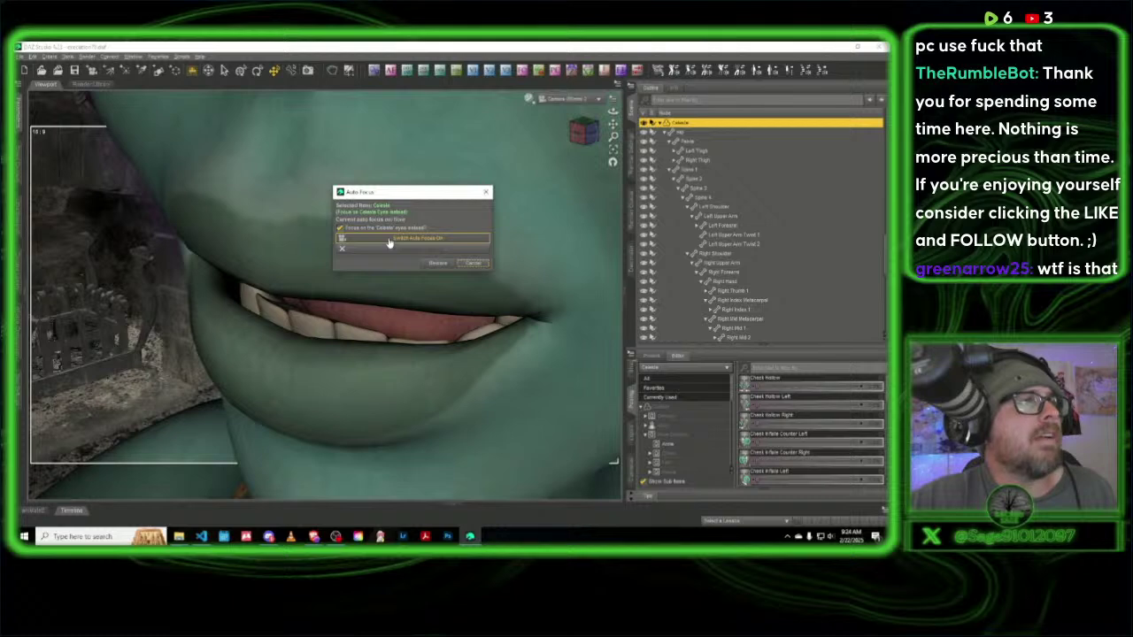
pyautogui.click(389, 241)
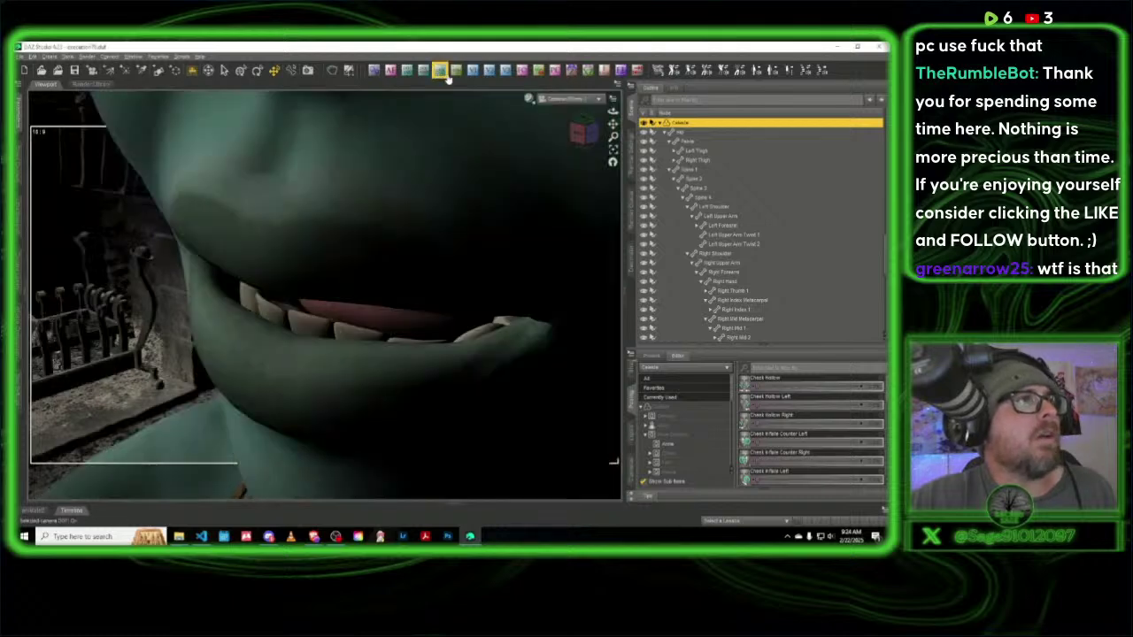
# Step: Return the viewport to Perspective View and frame the female figure's face in profile with the camera's focus planes in view
pyautogui.click(551, 106)
pyautogui.click(549, 106)
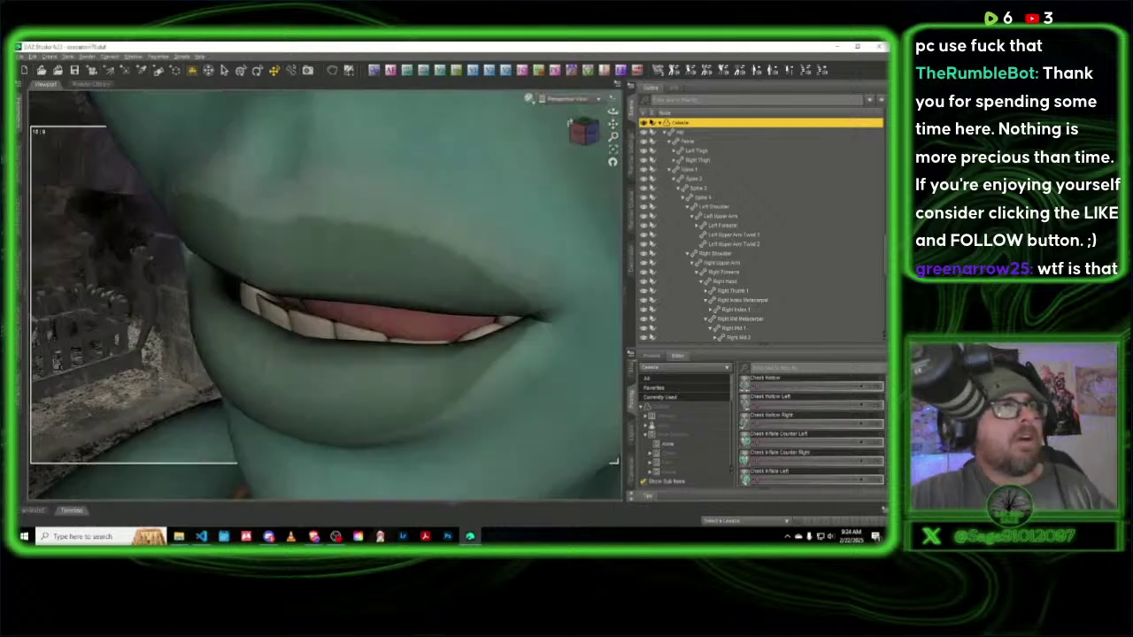
pyautogui.click(579, 133)
pyautogui.scroll(-5, 582, 133)
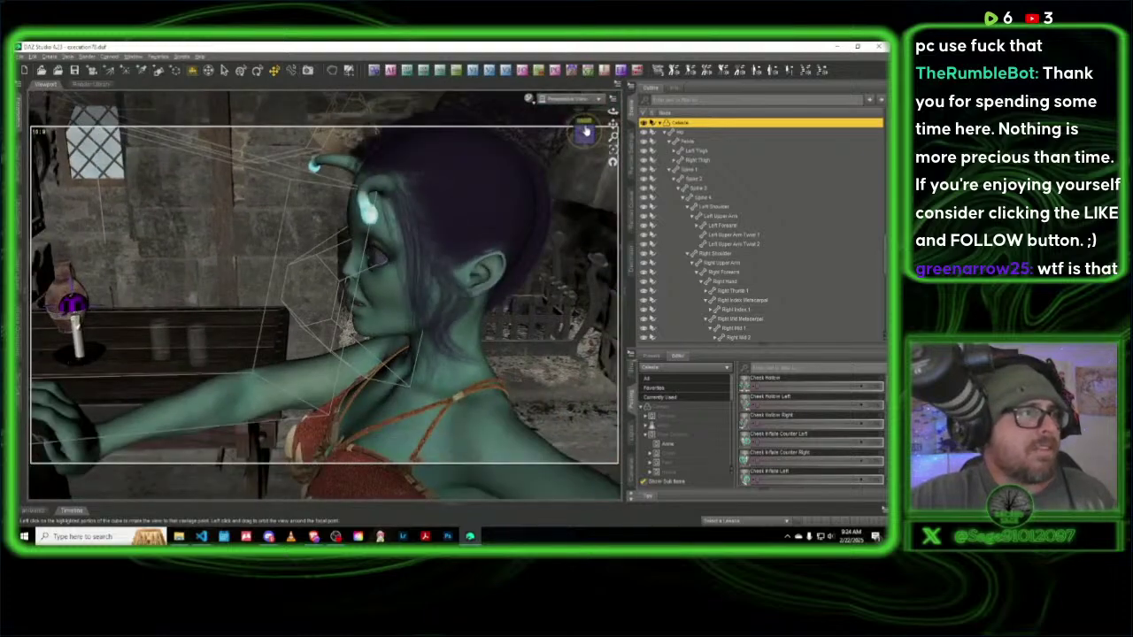
pyautogui.scroll(3, 565, 169)
pyautogui.scroll(3, 564, 169)
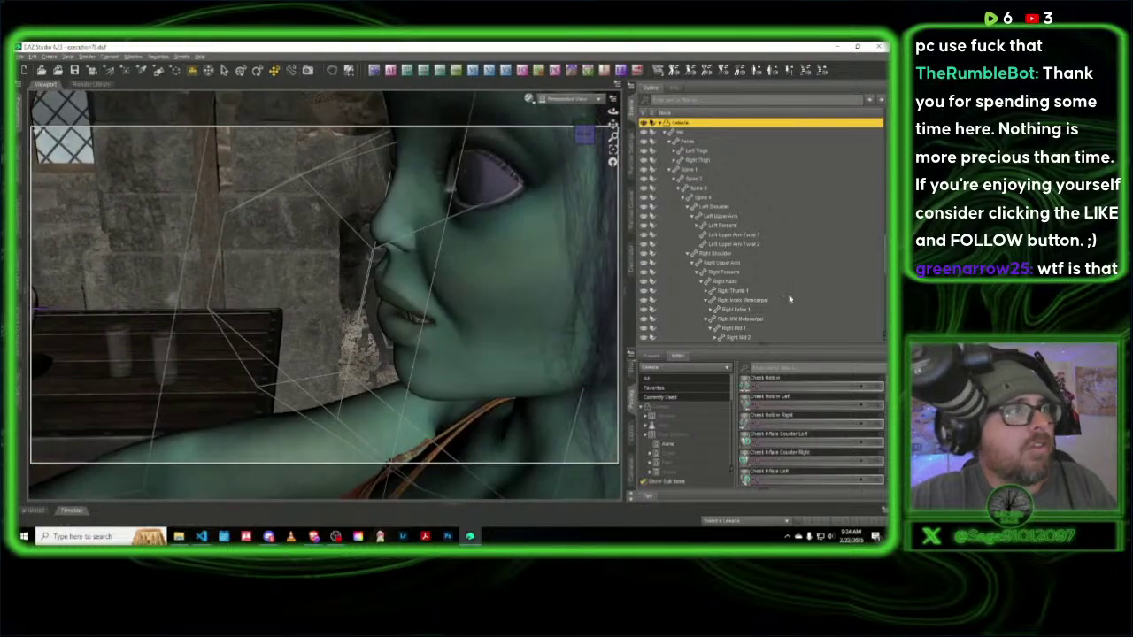
# Step: Shorten the Focal Distance of Camera (65mm) 2 so its focus range sits closer around the figure's lips
pyautogui.scroll(-5, 804, 433)
pyautogui.scroll(-5, 688, 440)
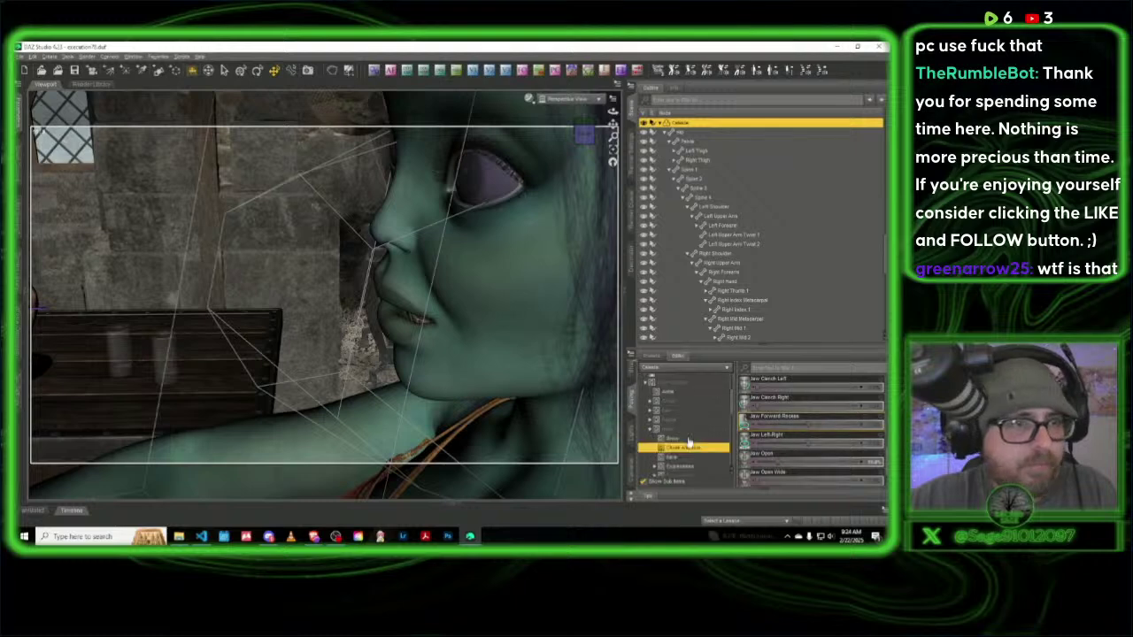
pyautogui.scroll(-10, 756, 221)
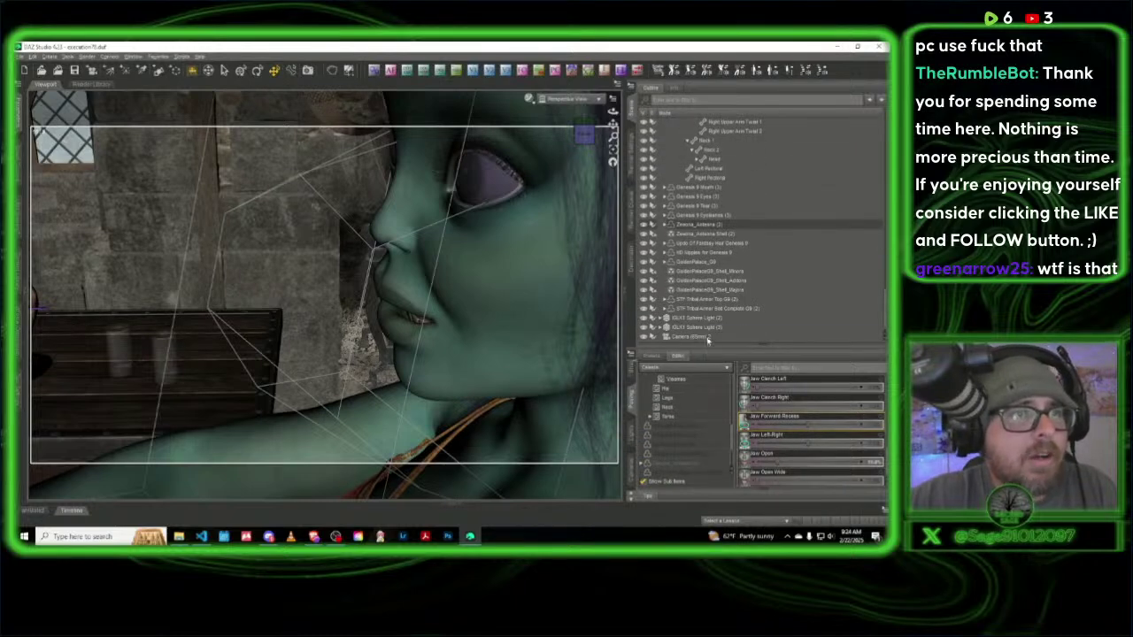
pyautogui.click(699, 337)
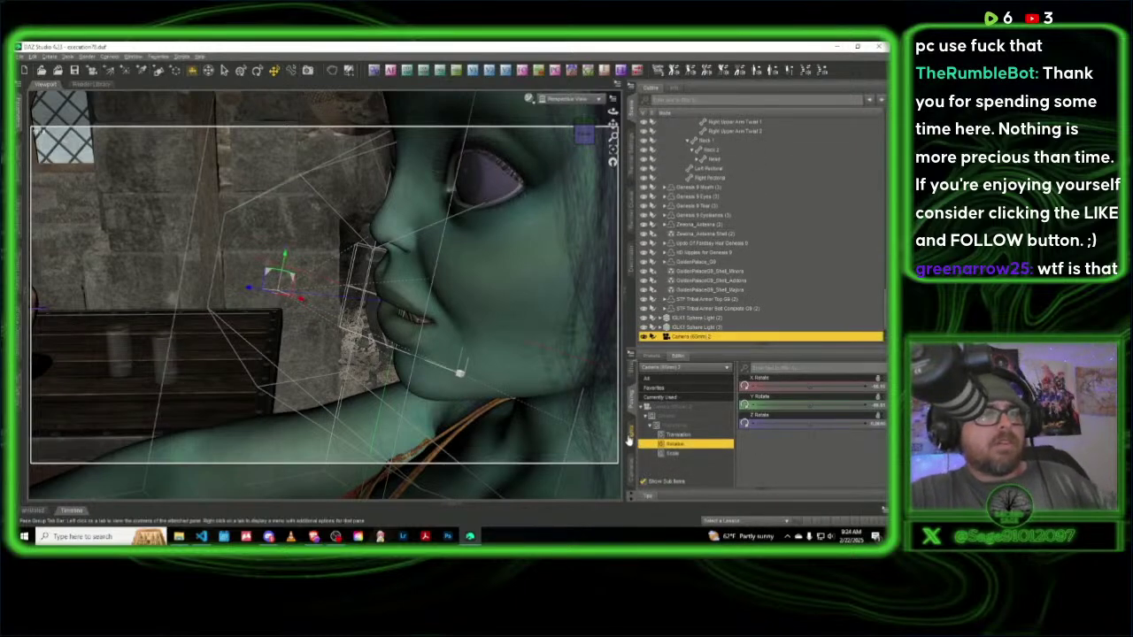
pyautogui.click(631, 469)
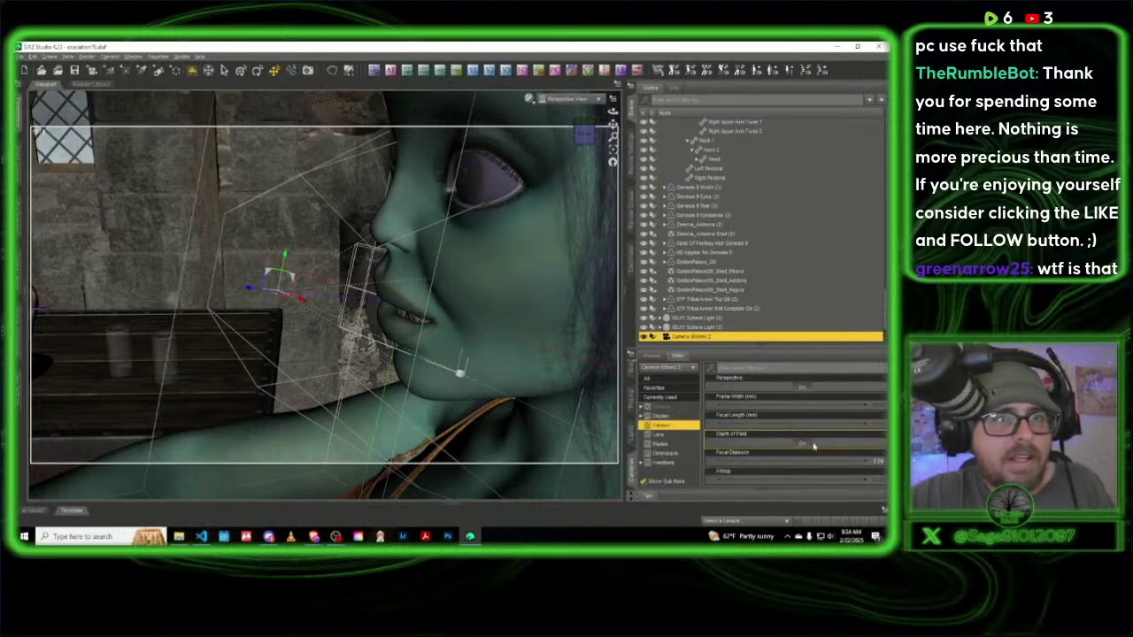
pyautogui.moveTo(792, 459)
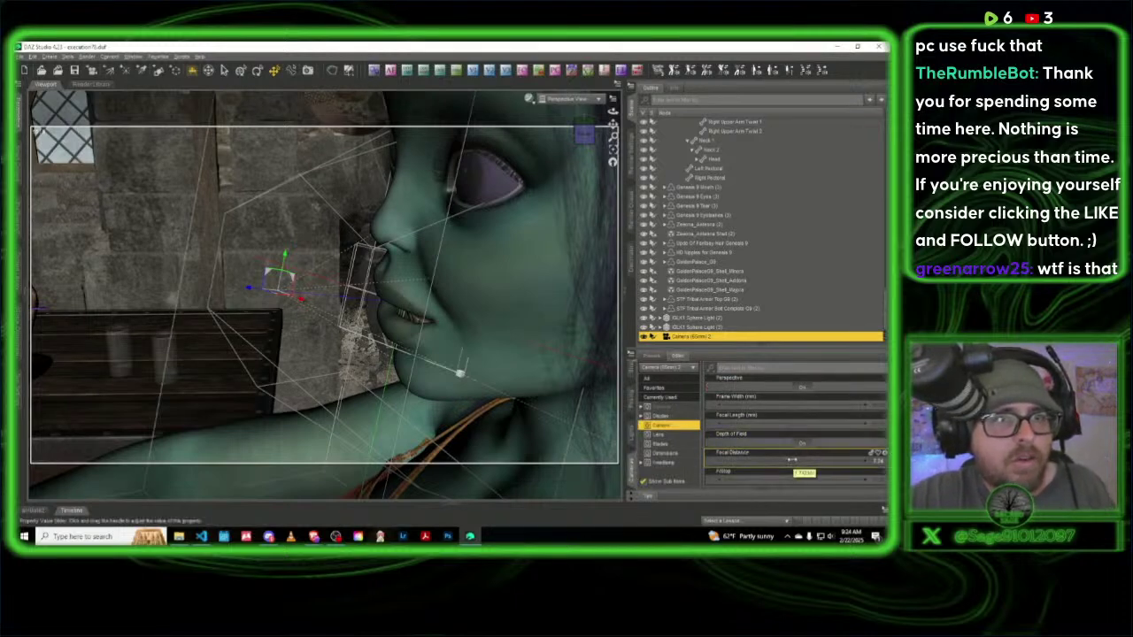
pyautogui.moveTo(792, 459); pyautogui.dragTo(806, 459)
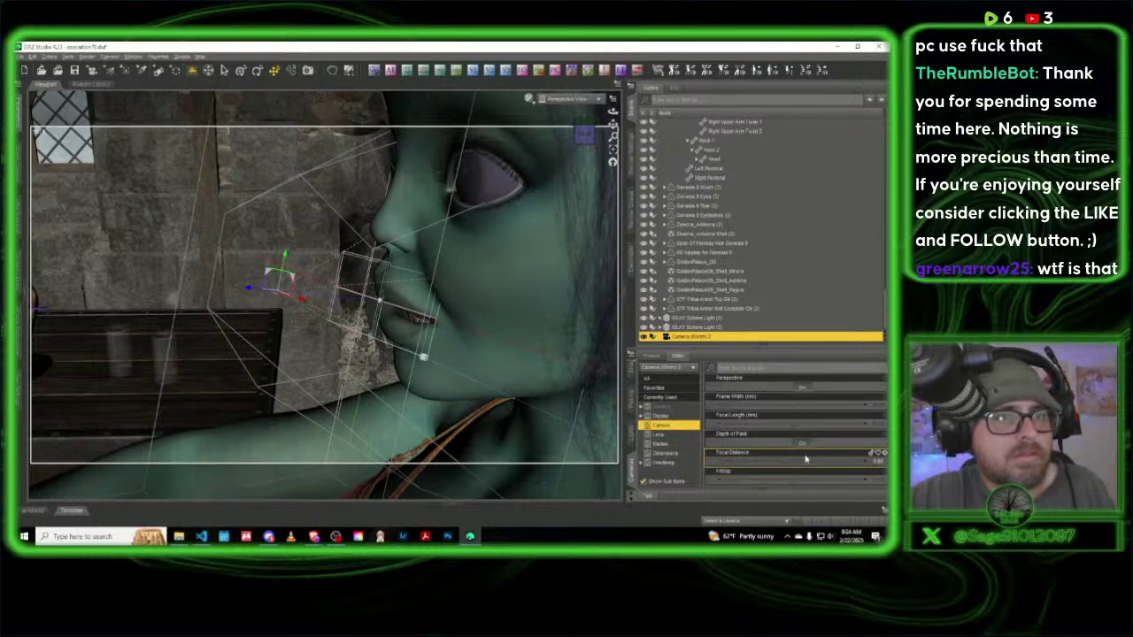
# Step: Look through Camera (65mm) 2 and preview the mouth close-up with NVIDIA Iray shading
pyautogui.moveTo(584, 133); pyautogui.dragTo(600, 130)
pyautogui.click(580, 103)
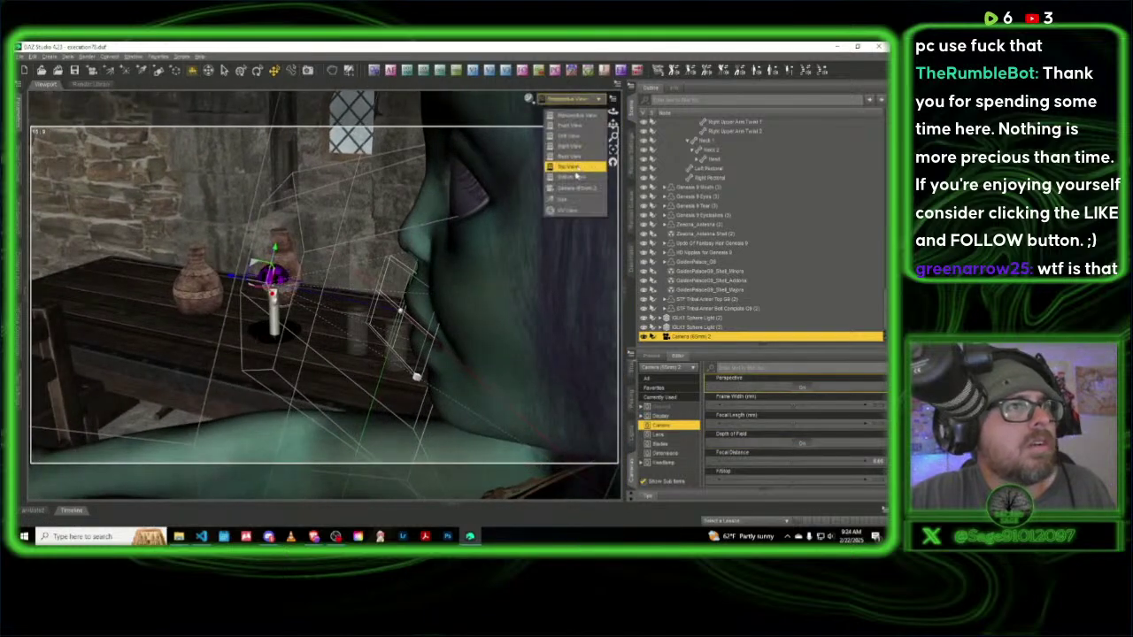
pyautogui.click(573, 188)
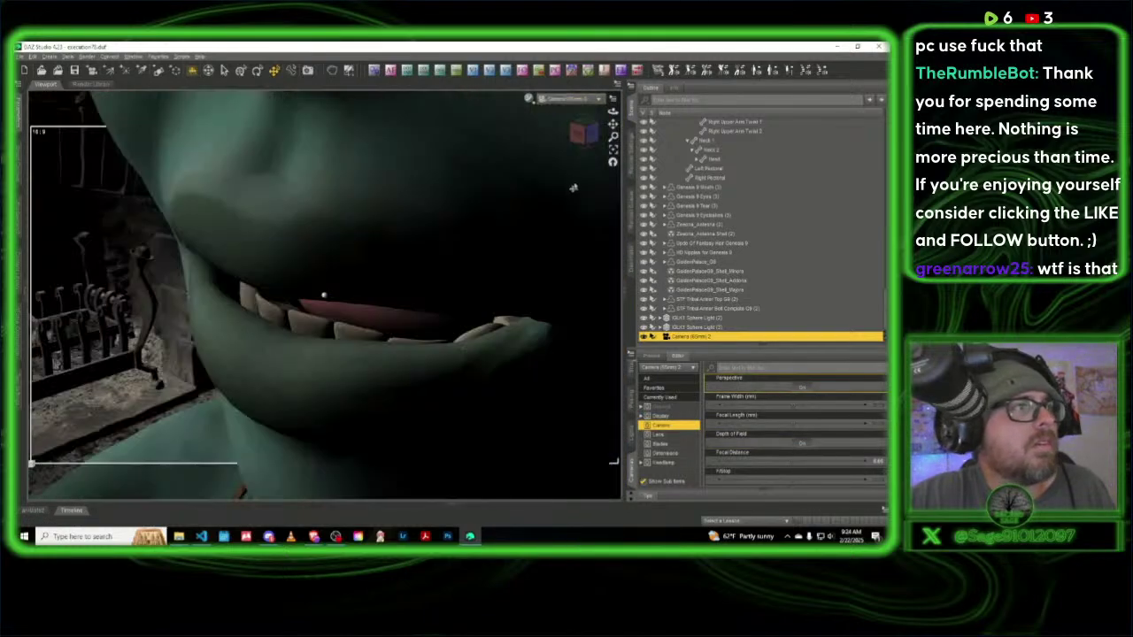
pyautogui.click(530, 102)
pyautogui.click(533, 218)
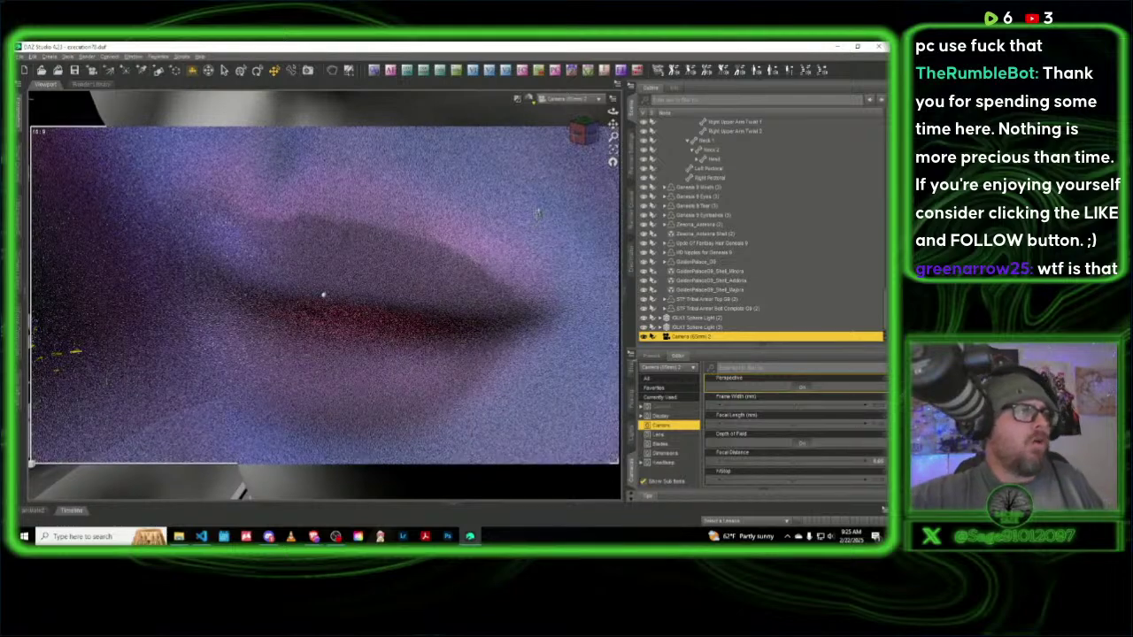
# Step: Set the F/Stop of Camera (65mm) 2 to 181 for a deeper focus range on the lips
pyautogui.click(602, 71)
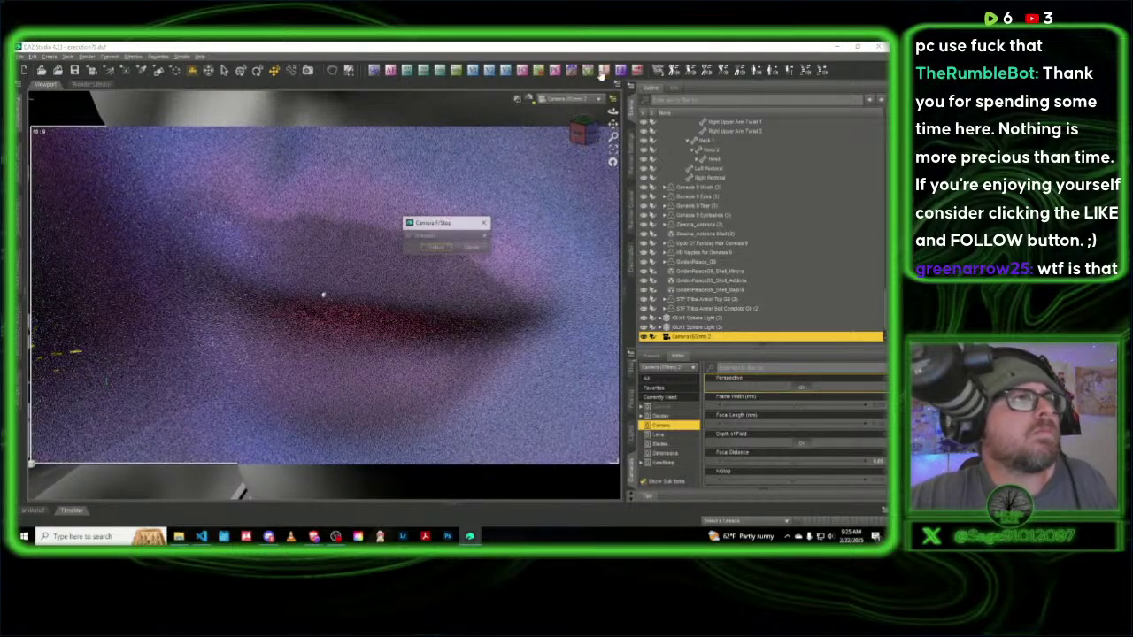
pyautogui.click(440, 236)
pyautogui.click(432, 497)
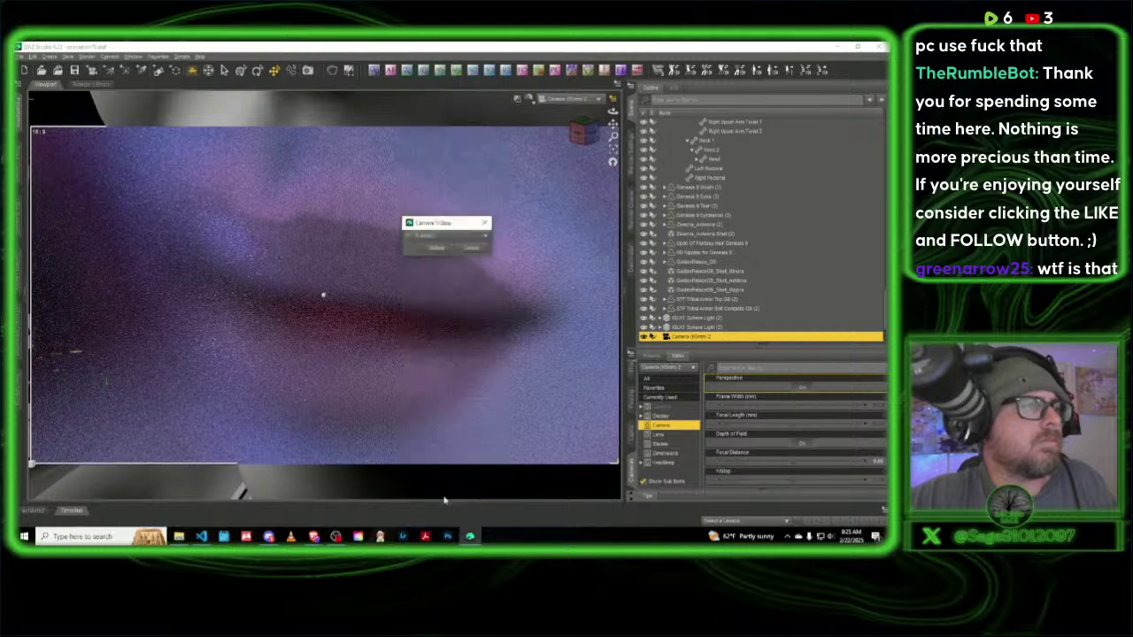
pyautogui.click(447, 500)
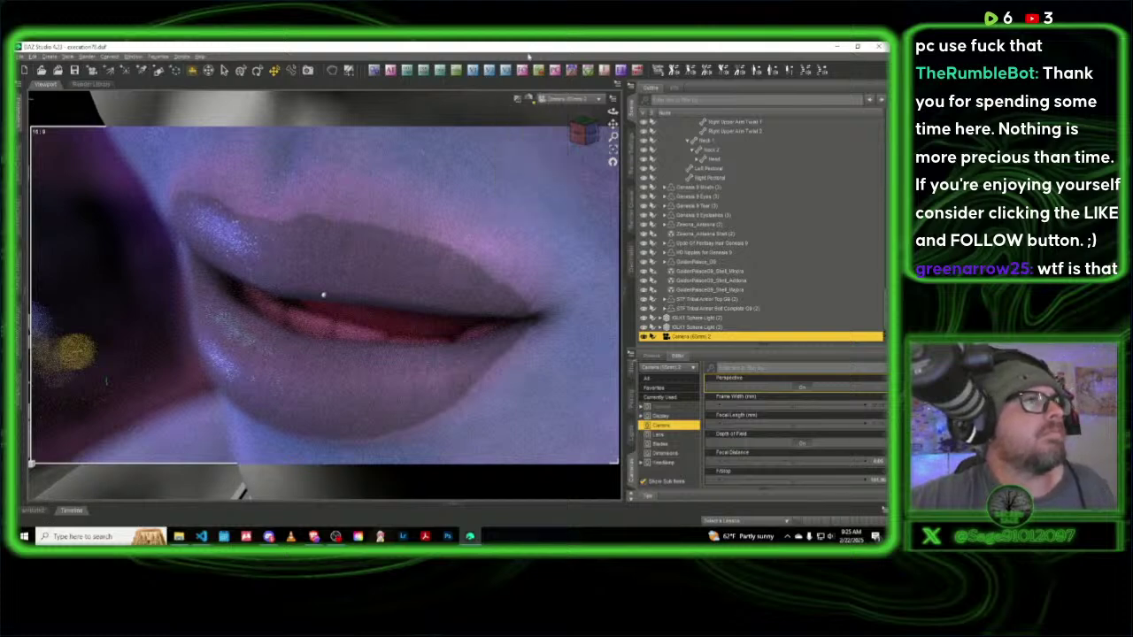
# Step: Return to Texture Shaded display in Perspective View and reframe the female figure's lower face from the front
pyautogui.click(530, 99)
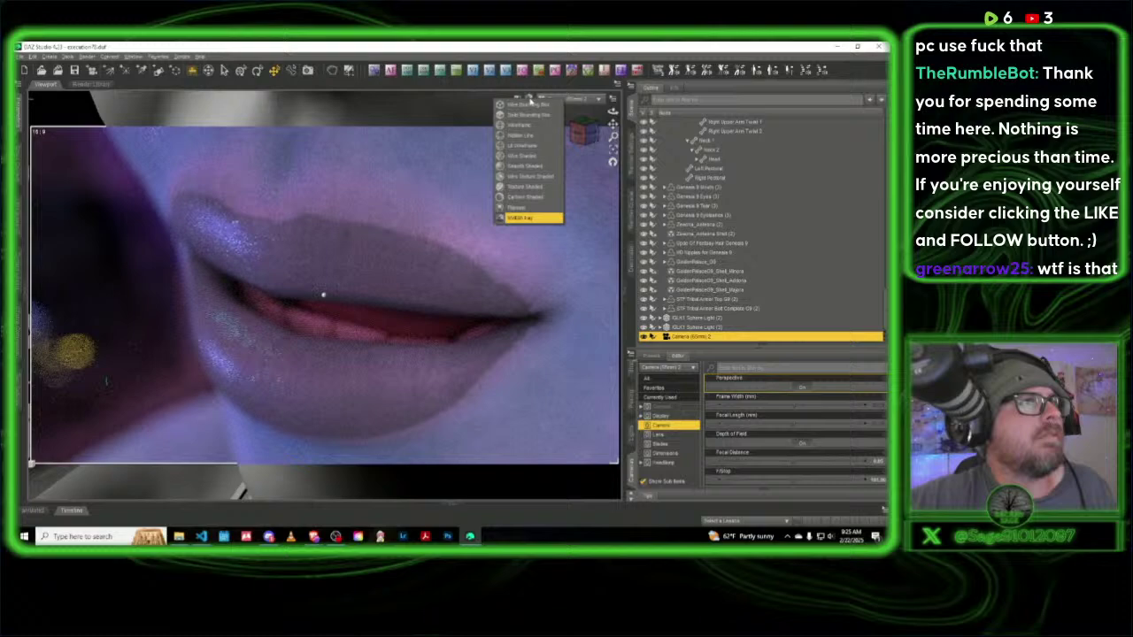
pyautogui.click(512, 188)
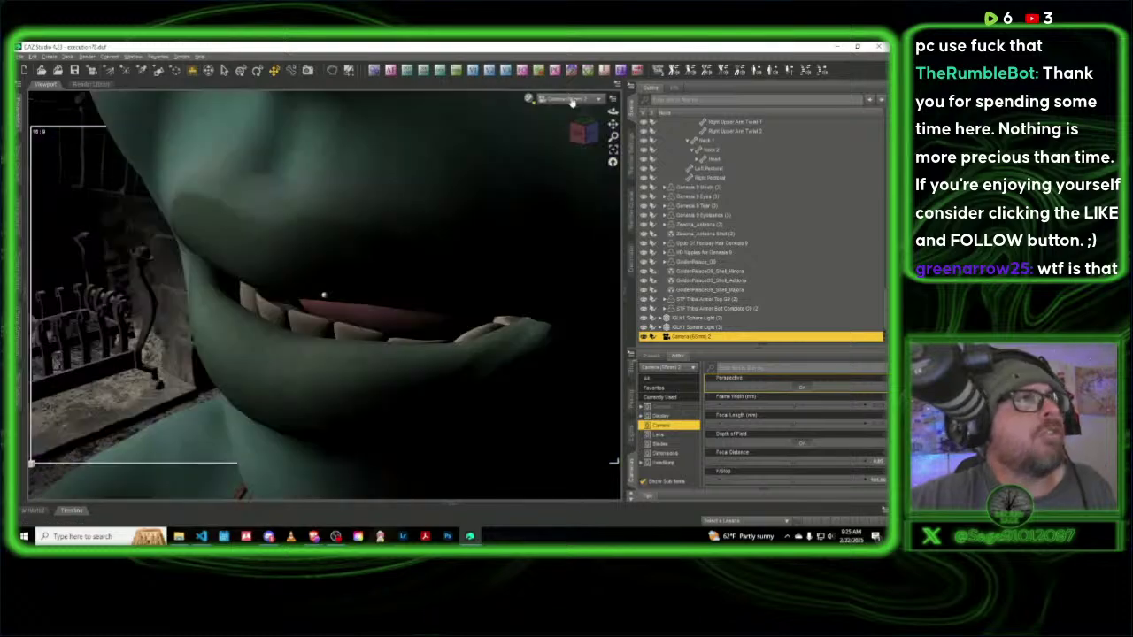
pyautogui.click(572, 101)
pyautogui.click(575, 106)
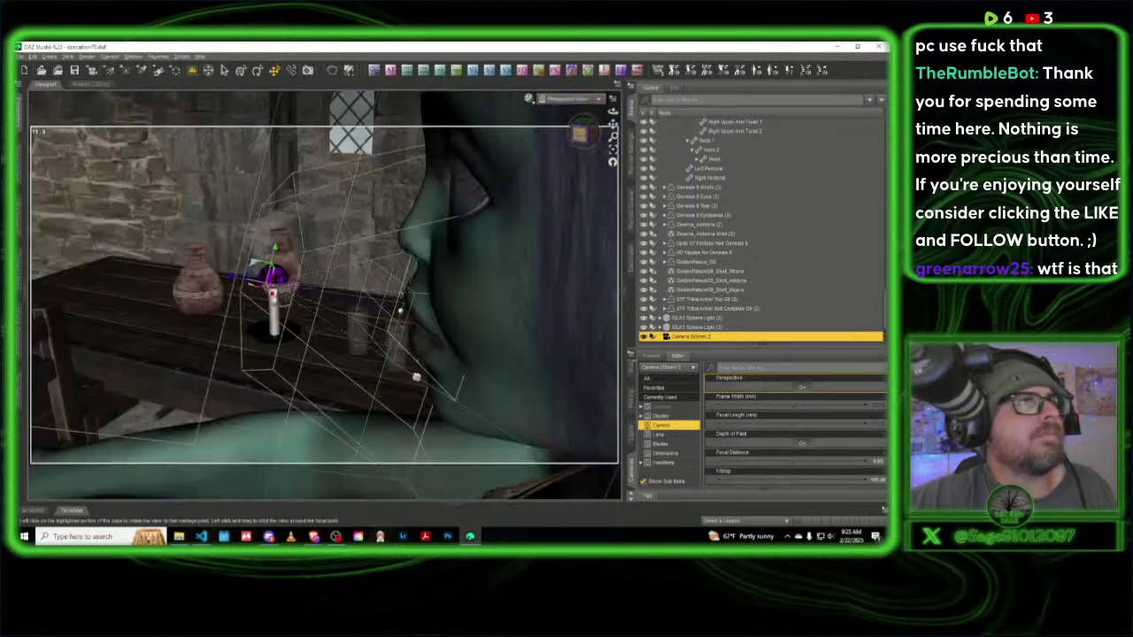
pyautogui.click(582, 133)
pyautogui.scroll(5, 425, 185)
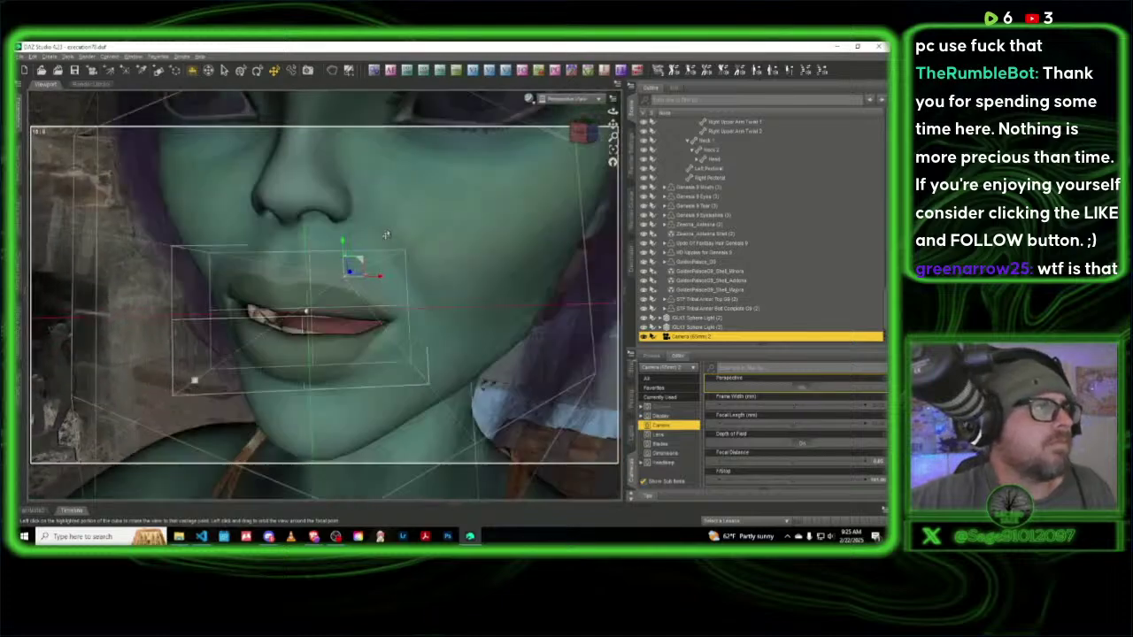
pyautogui.scroll(-4, 390, 221)
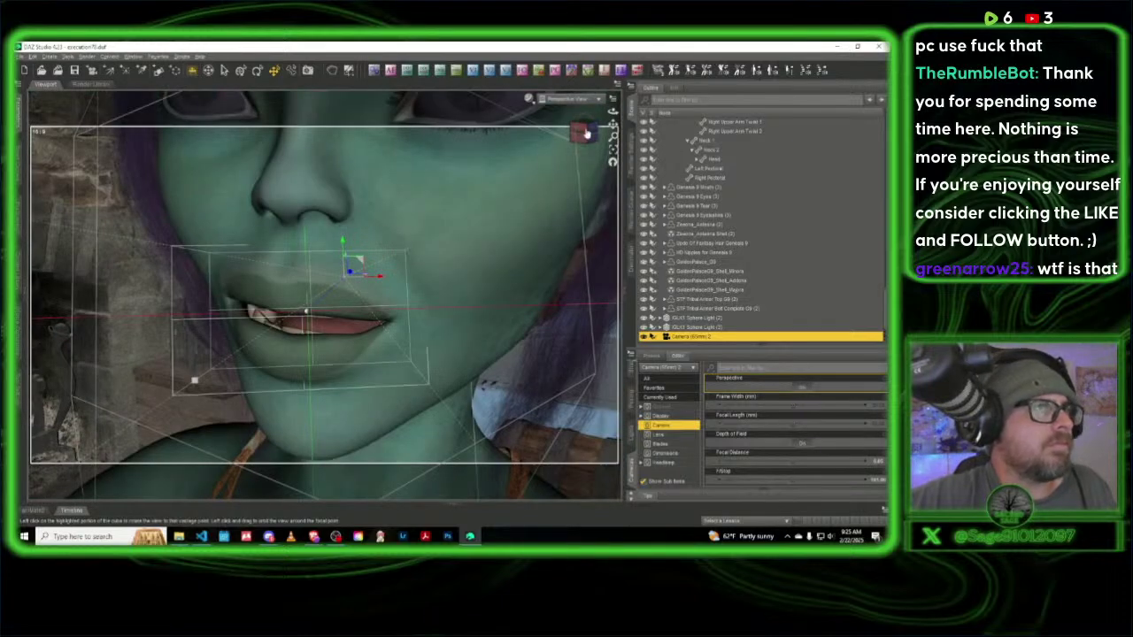
pyautogui.moveTo(613, 124); pyautogui.dragTo(688, 74)
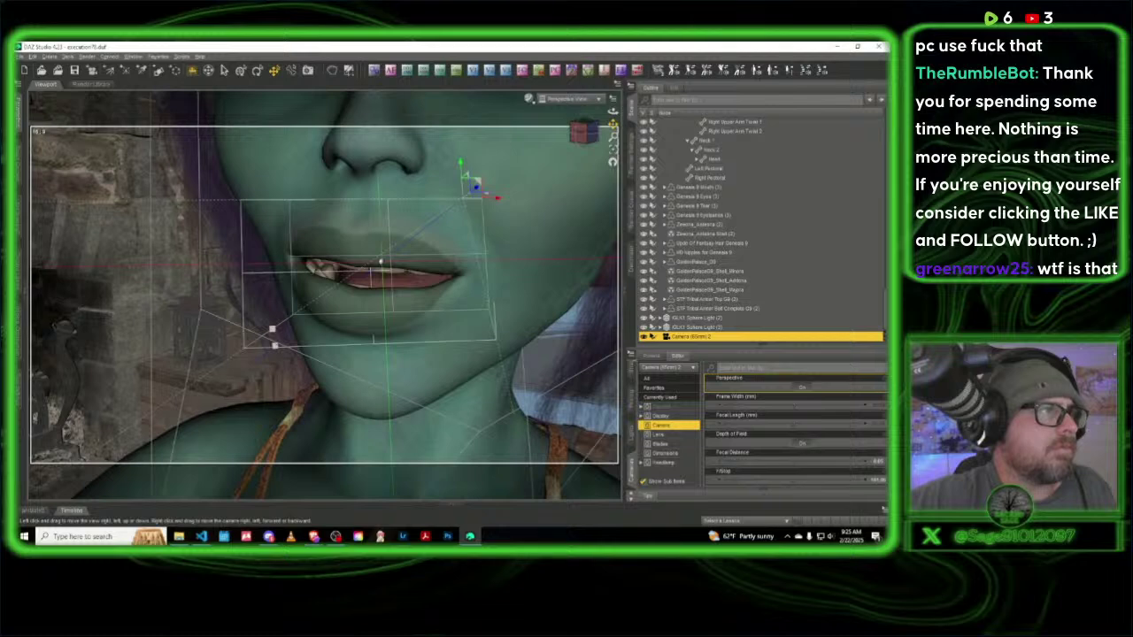
pyautogui.moveTo(612, 124)
pyautogui.mouseDown()
pyautogui.moveTo(606, 133)
pyautogui.moveTo(613, 125)
pyautogui.mouseUp()
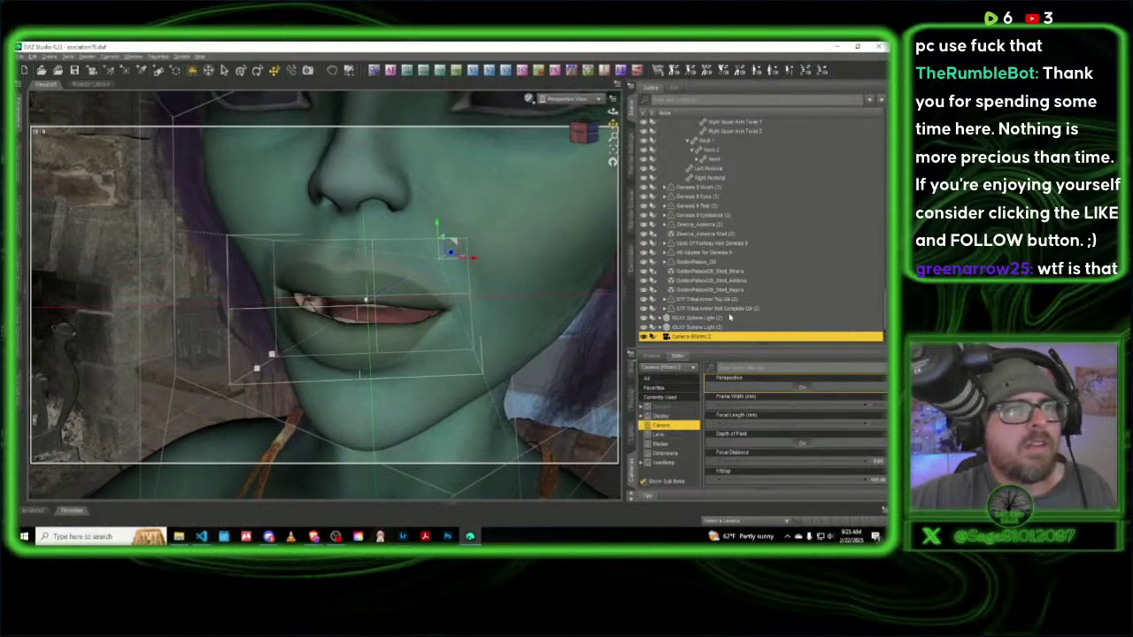
# Step: Delete the mouth close-up camera, Camera (65mm) 2, from the scene
pyautogui.click(708, 328)
pyautogui.click(703, 338)
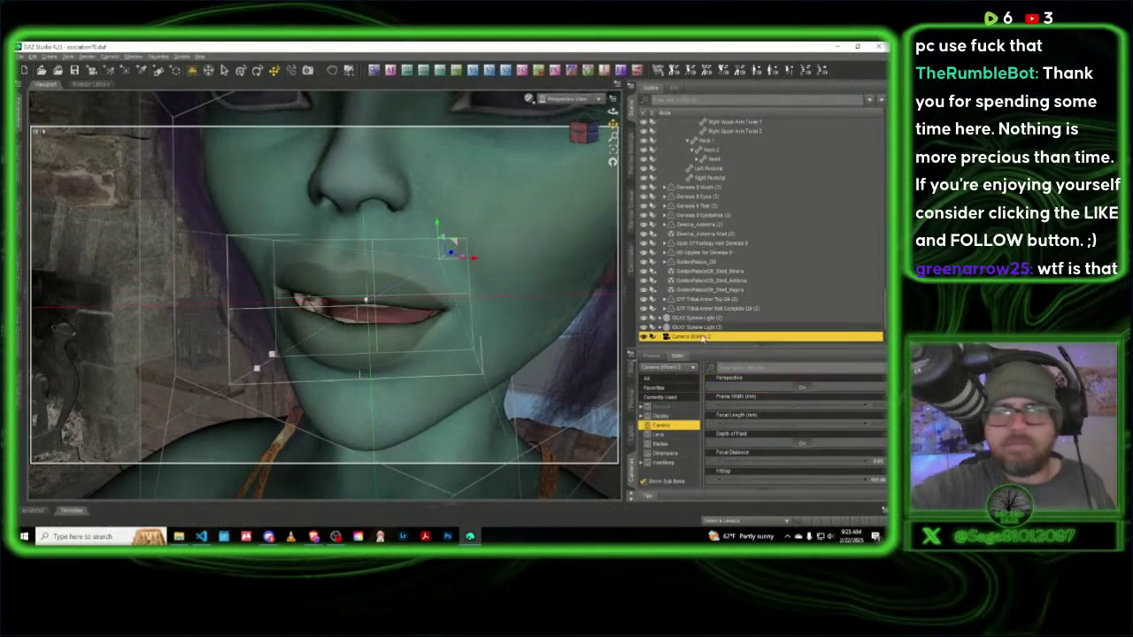
pyautogui.press('Delete')
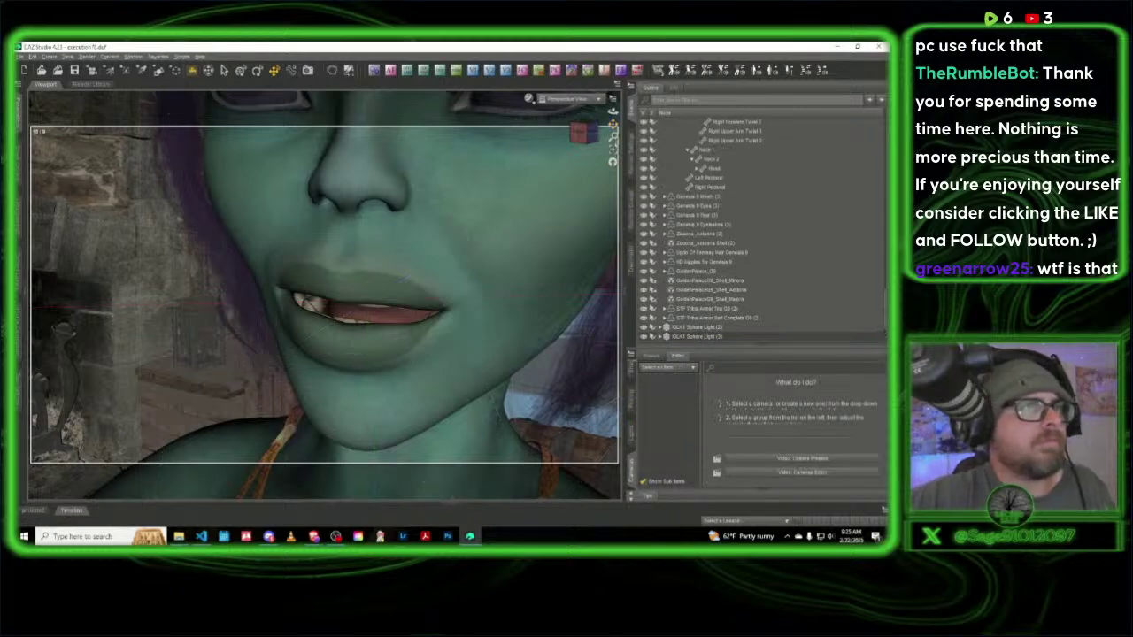
# Step: Frame a wider close-up of the figure's mouth and chin and look through the new Camera (65mm) 1
pyautogui.moveTo(612, 137); pyautogui.dragTo(575, 132)
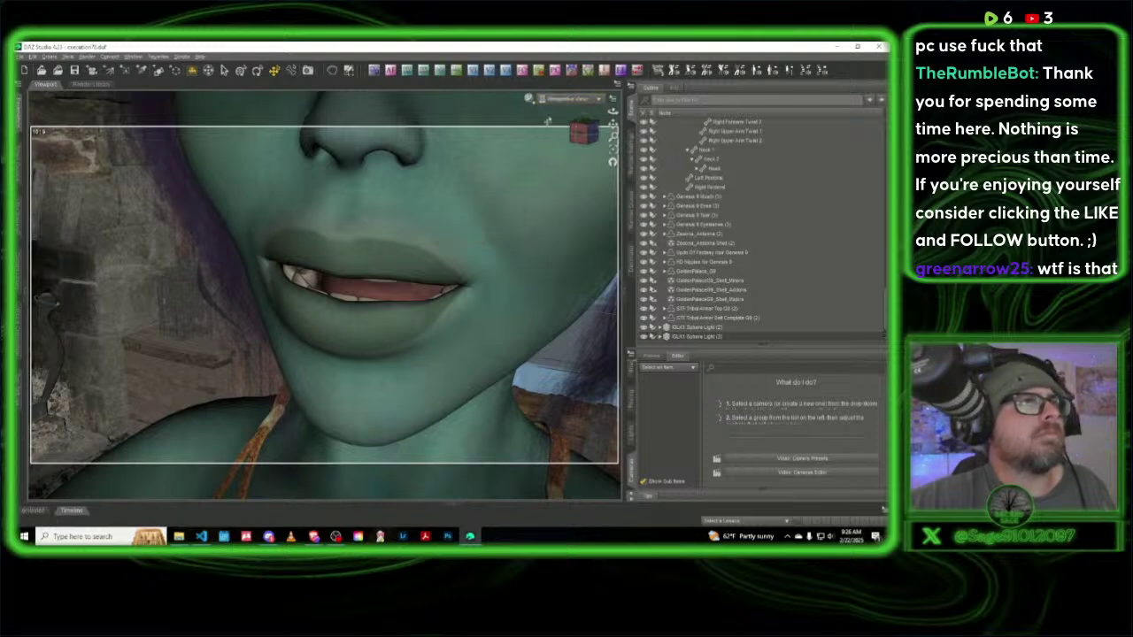
pyautogui.click(558, 99)
pyautogui.click(558, 177)
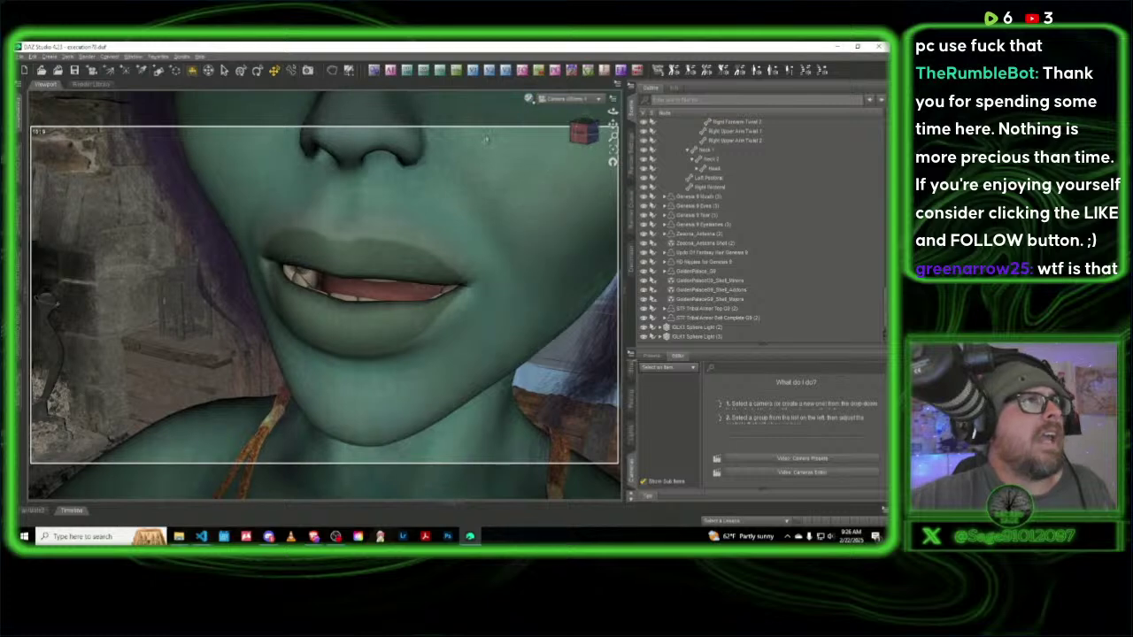
pyautogui.click(529, 214)
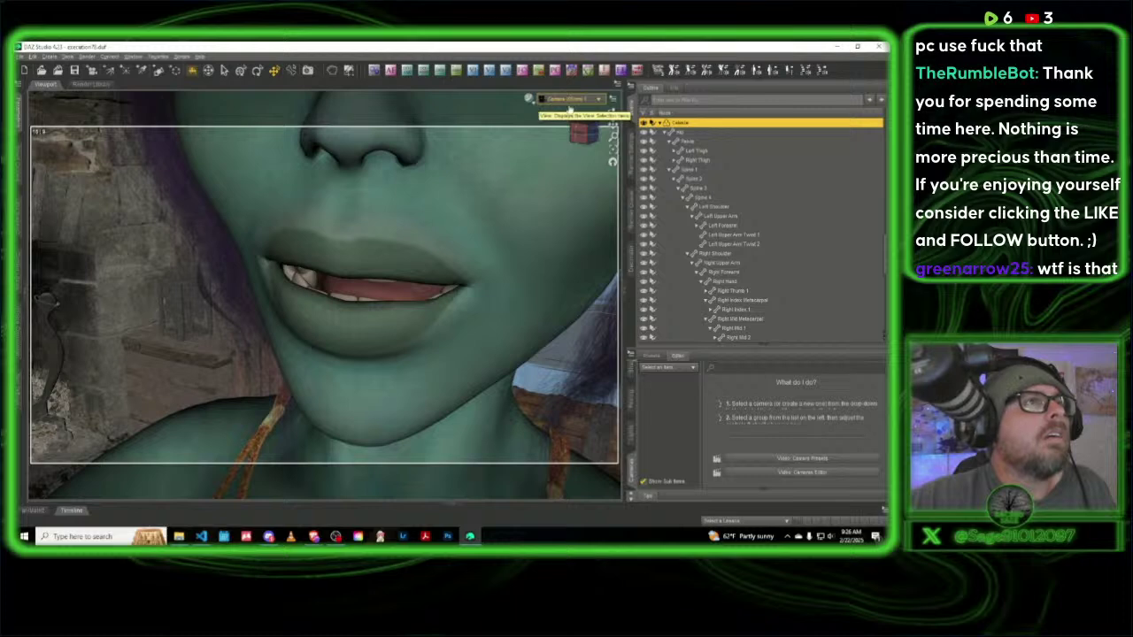
pyautogui.scroll(-4, 733, 254)
pyautogui.scroll(-5, 733, 254)
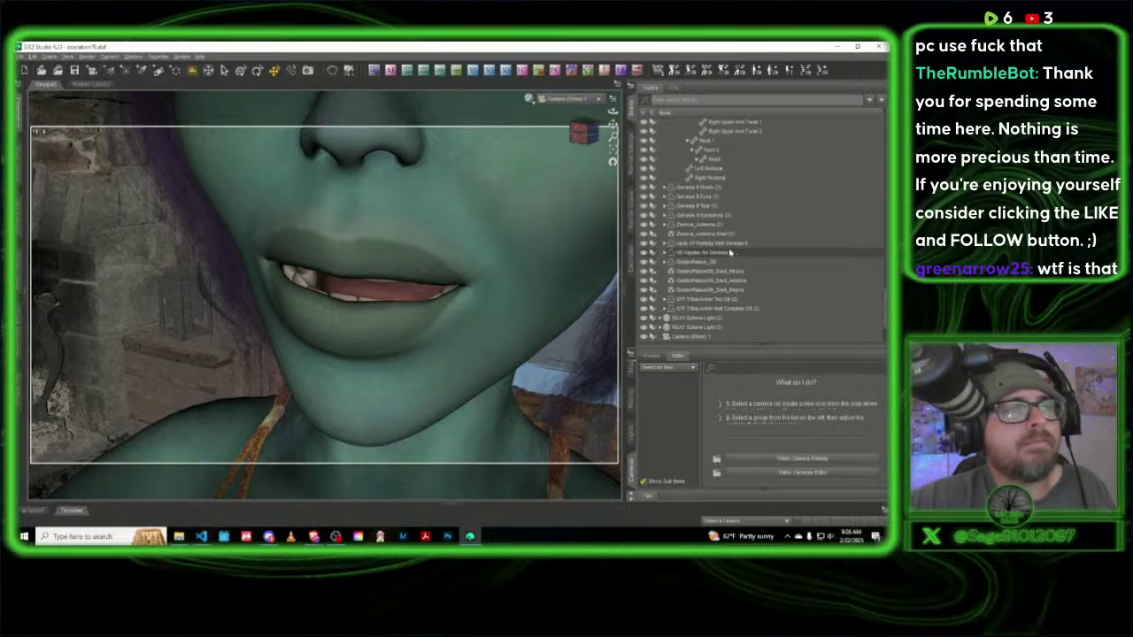
pyautogui.click(32, 56)
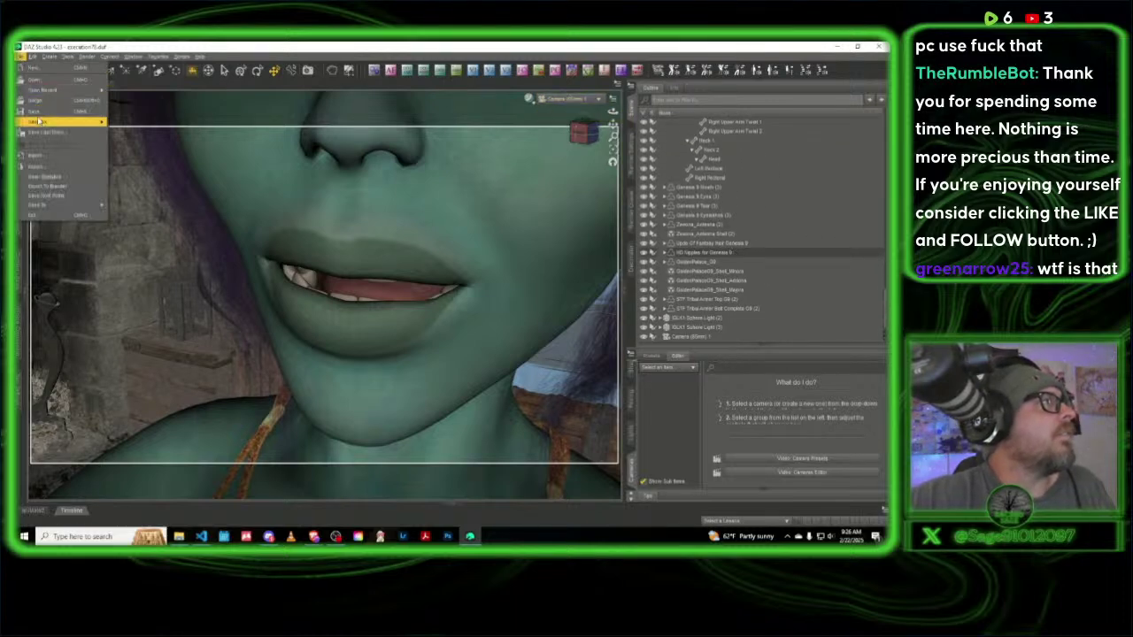
pyautogui.moveTo(38, 122)
pyautogui.click(131, 129)
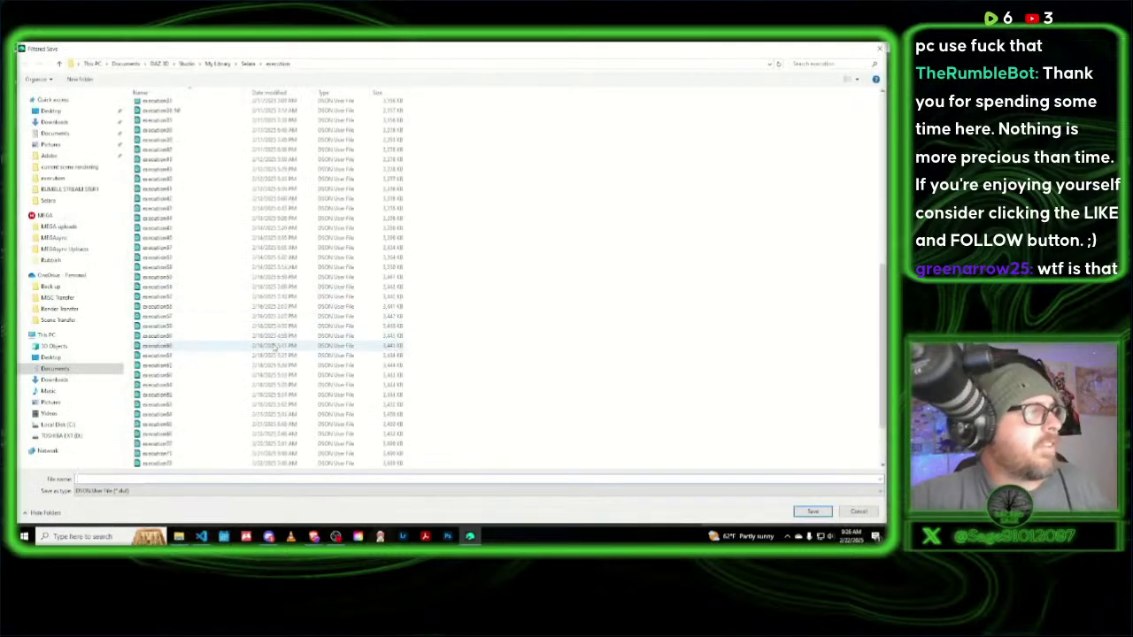
pyautogui.scroll(-3, 272, 372)
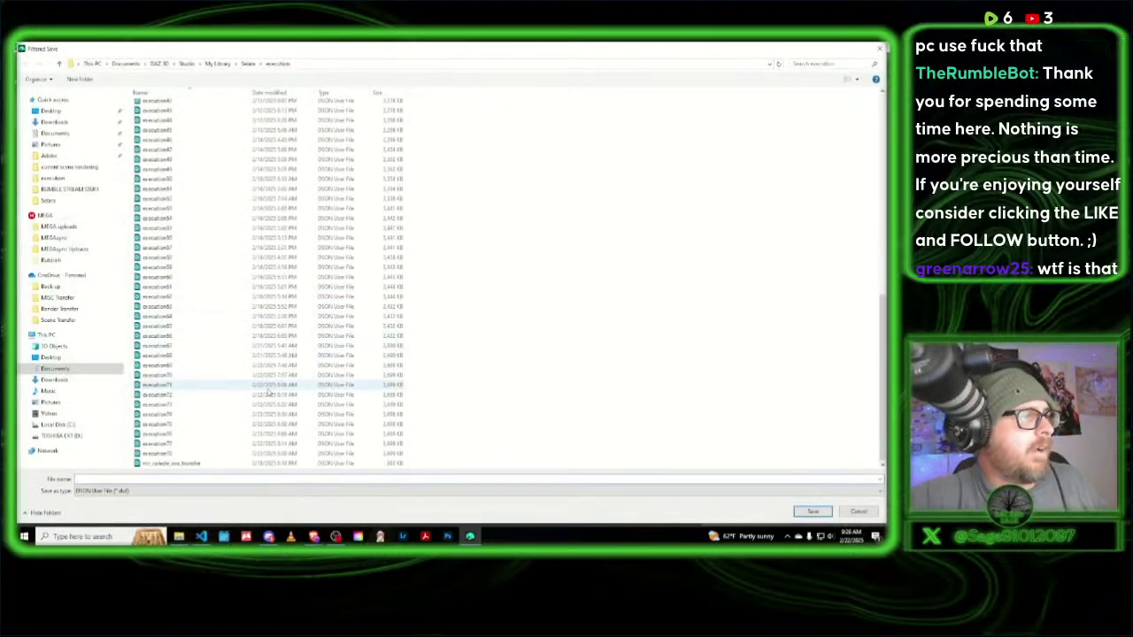
pyautogui.click(858, 513)
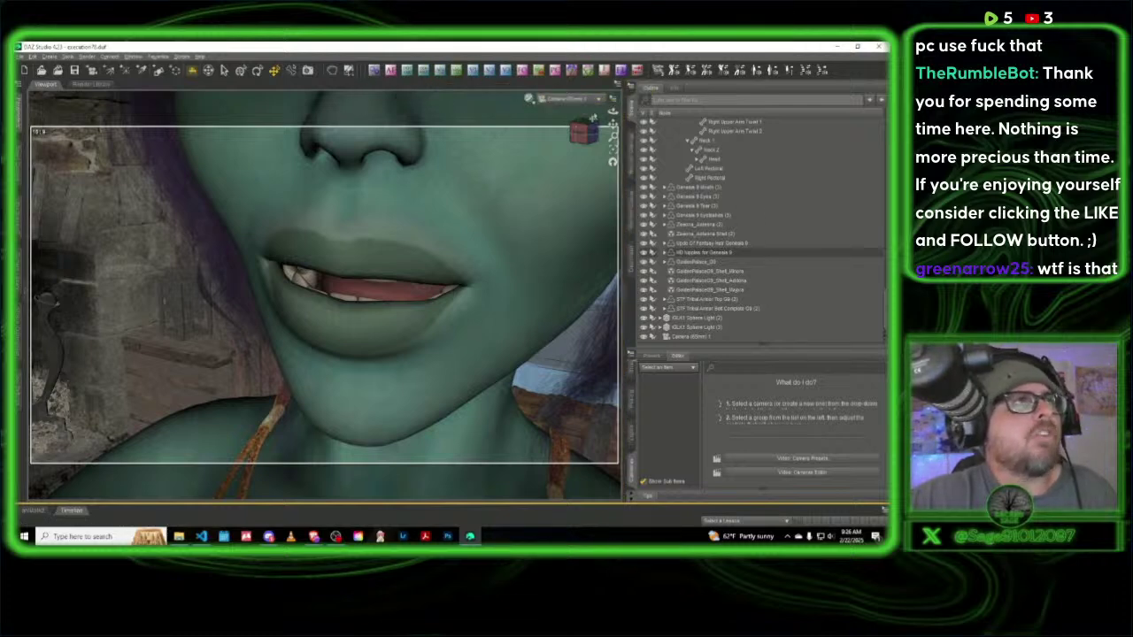
# Step: Select the figure's head and show her face from the side in Perspective View
pyautogui.click(715, 160)
pyautogui.click(580, 100)
pyautogui.click(580, 107)
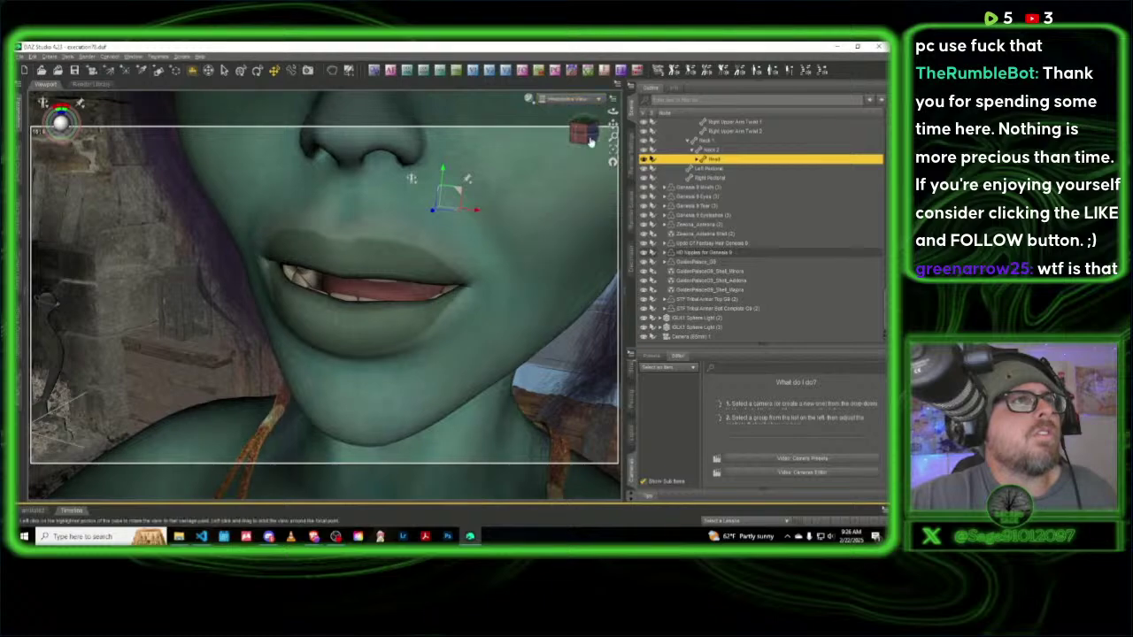
pyautogui.moveTo(592, 138); pyautogui.dragTo(615, 166)
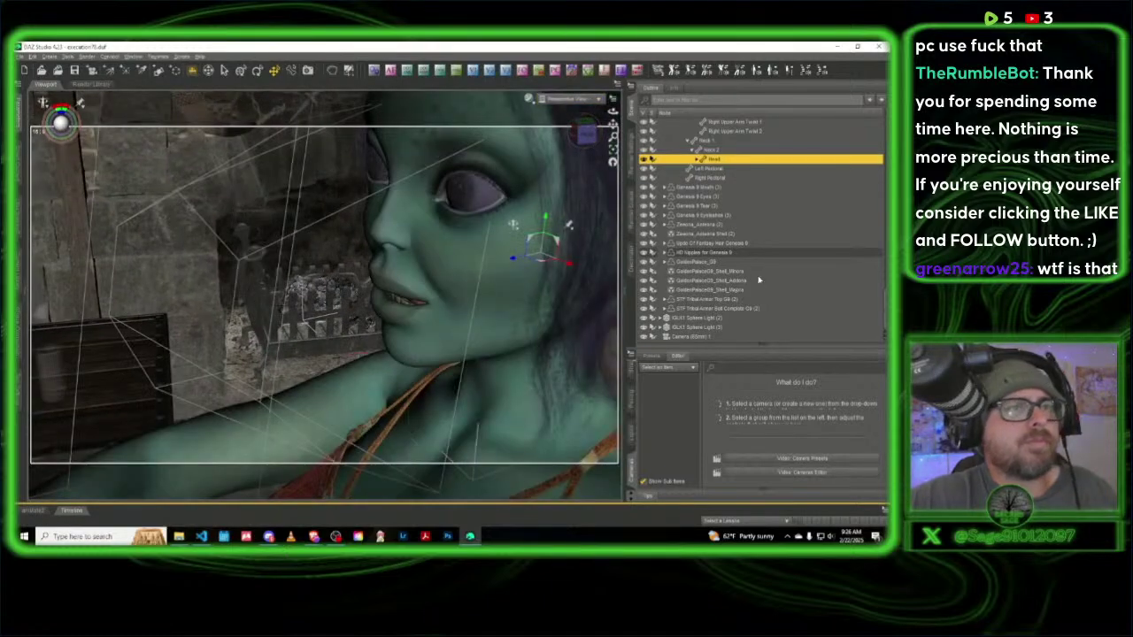
# Step: Shorten the Focal Distance of Camera (65mm) 1 so its focus range sits around the figure's lips
pyautogui.click(699, 337)
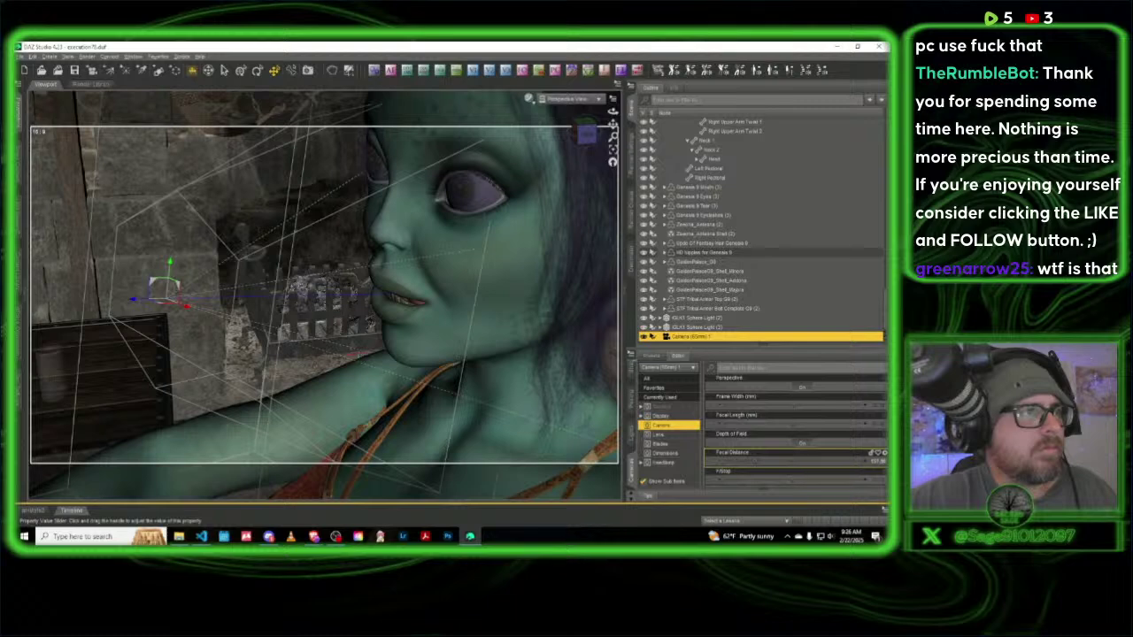
pyautogui.moveTo(755, 461); pyautogui.dragTo(742, 461)
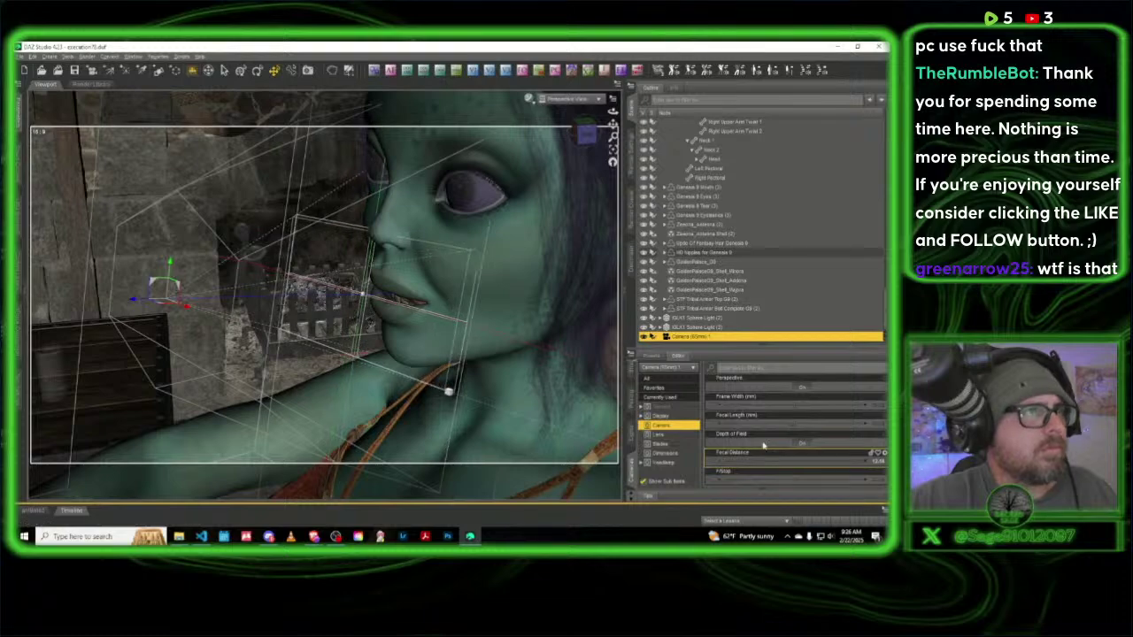
pyautogui.moveTo(587, 135); pyautogui.dragTo(549, 139)
pyautogui.moveTo(795, 463); pyautogui.dragTo(802, 463)
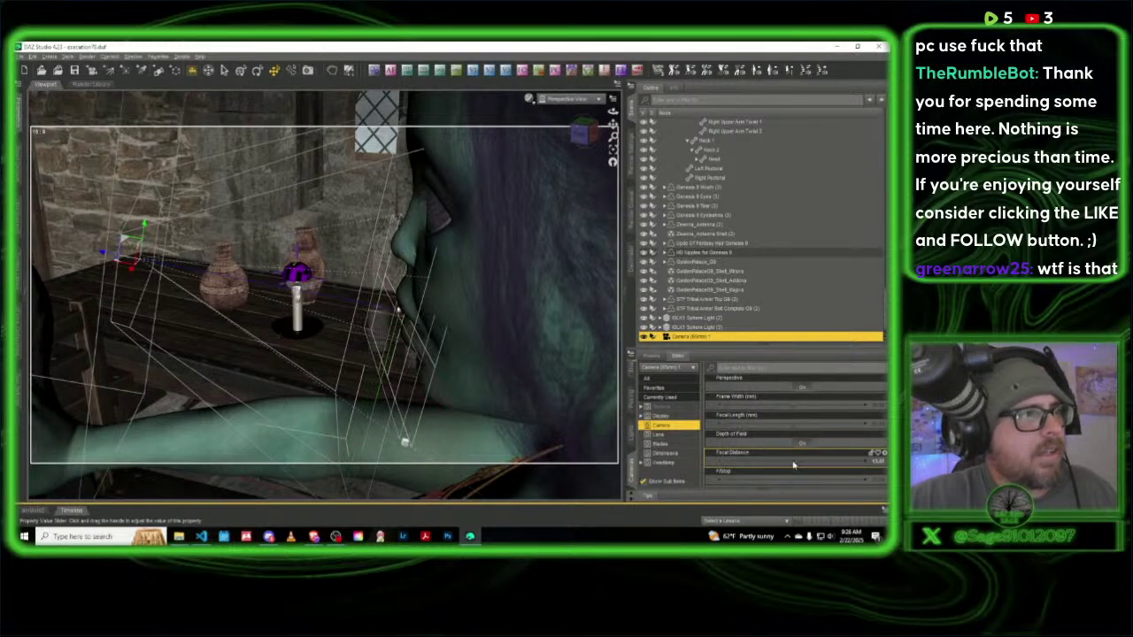
# Step: Look through Camera (65mm) 1 and preview the new mouth framing with NVIDIA Iray shading
pyautogui.click(567, 98)
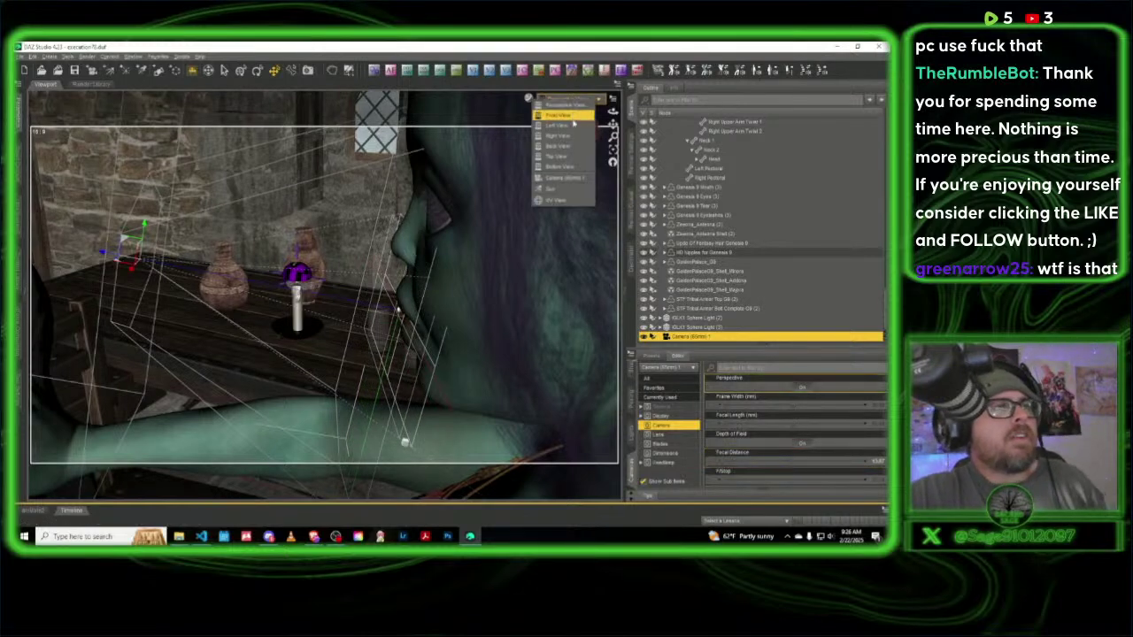
pyautogui.click(579, 181)
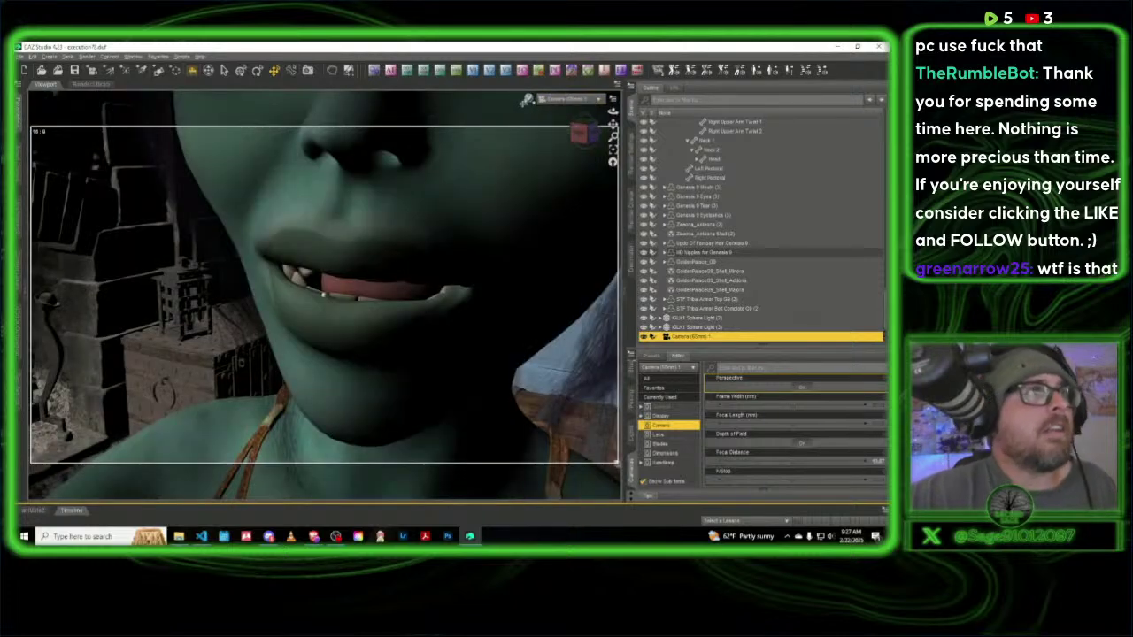
pyautogui.click(528, 99)
pyautogui.click(539, 218)
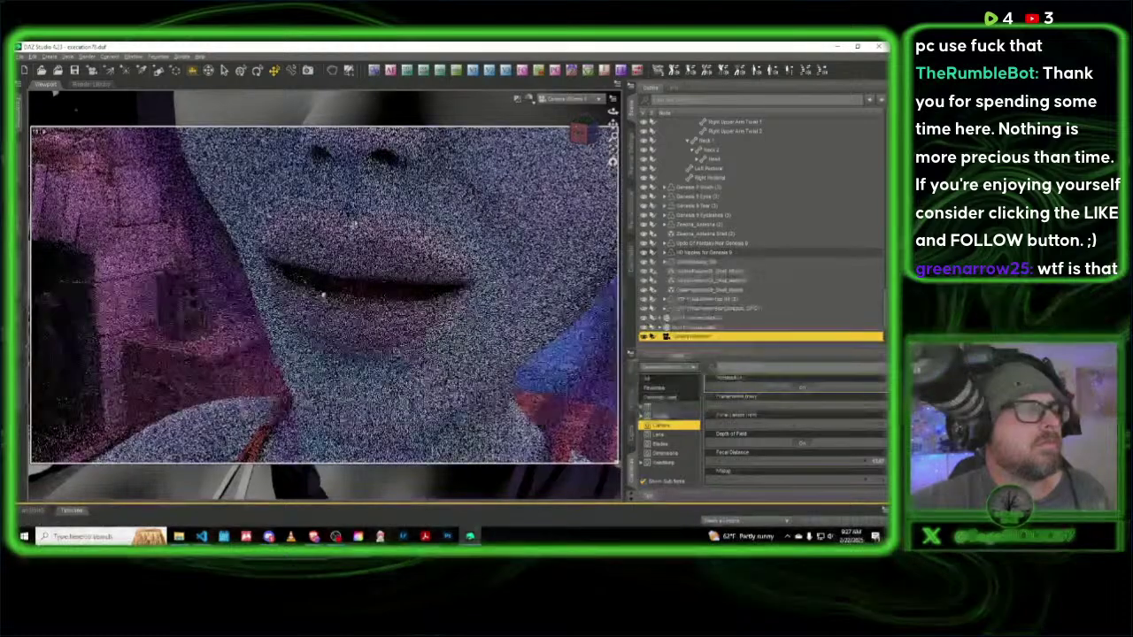
# Step: Set the F/Stop of Camera (65mm) 1 to 128
pyautogui.click(606, 72)
pyautogui.click(442, 235)
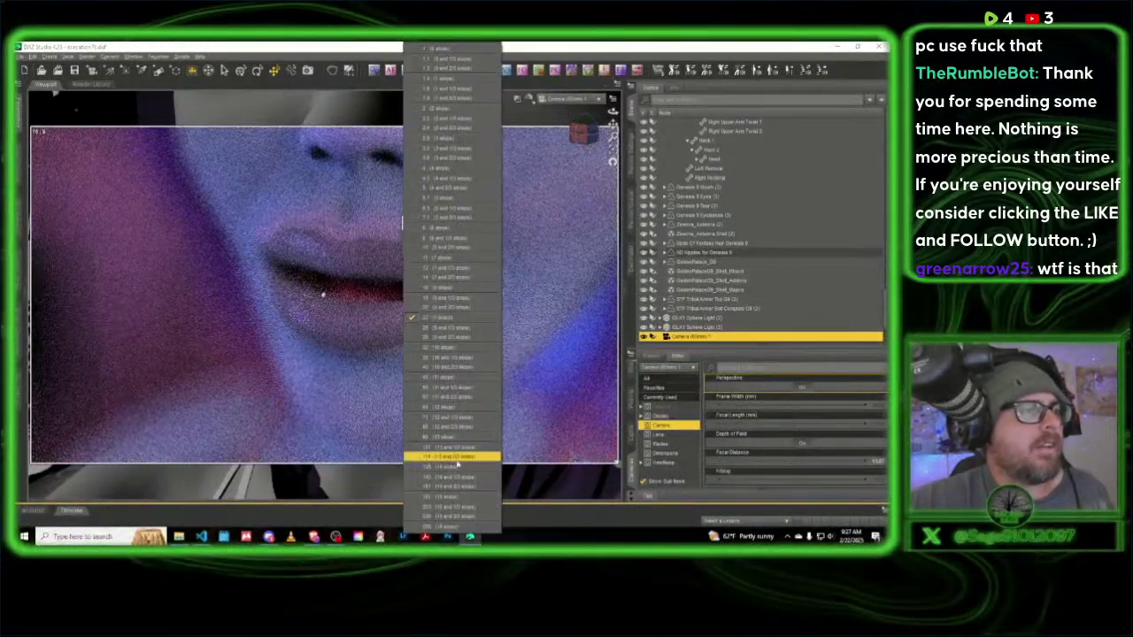
pyautogui.click(453, 467)
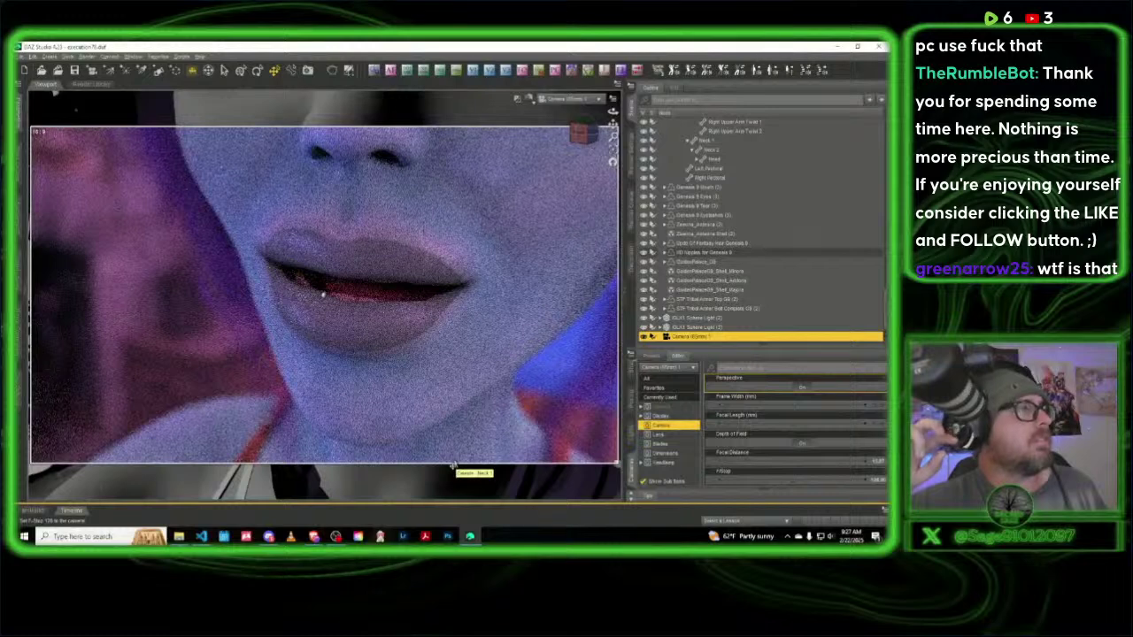
# Step: Raise the F/Stop of Camera (65mm) 1 to 181
pyautogui.click(603, 71)
pyautogui.click(436, 246)
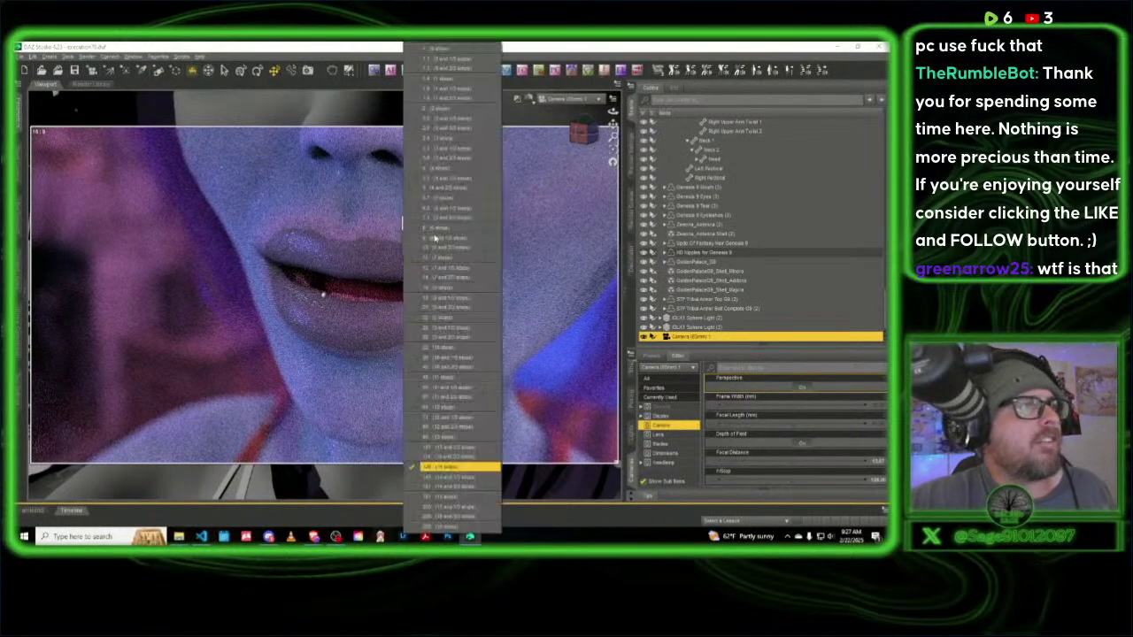
pyautogui.click(455, 496)
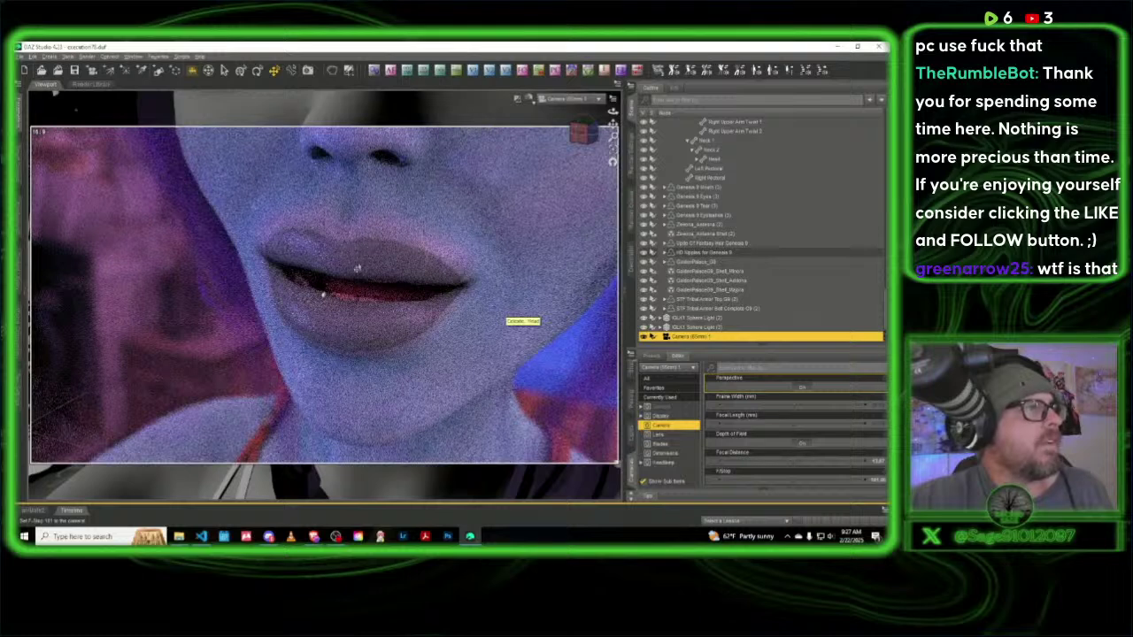
# Step: Return the viewport from Iray preview to textured shading and save the scene as execution79 with the default save options
pyautogui.click(529, 100)
pyautogui.click(525, 189)
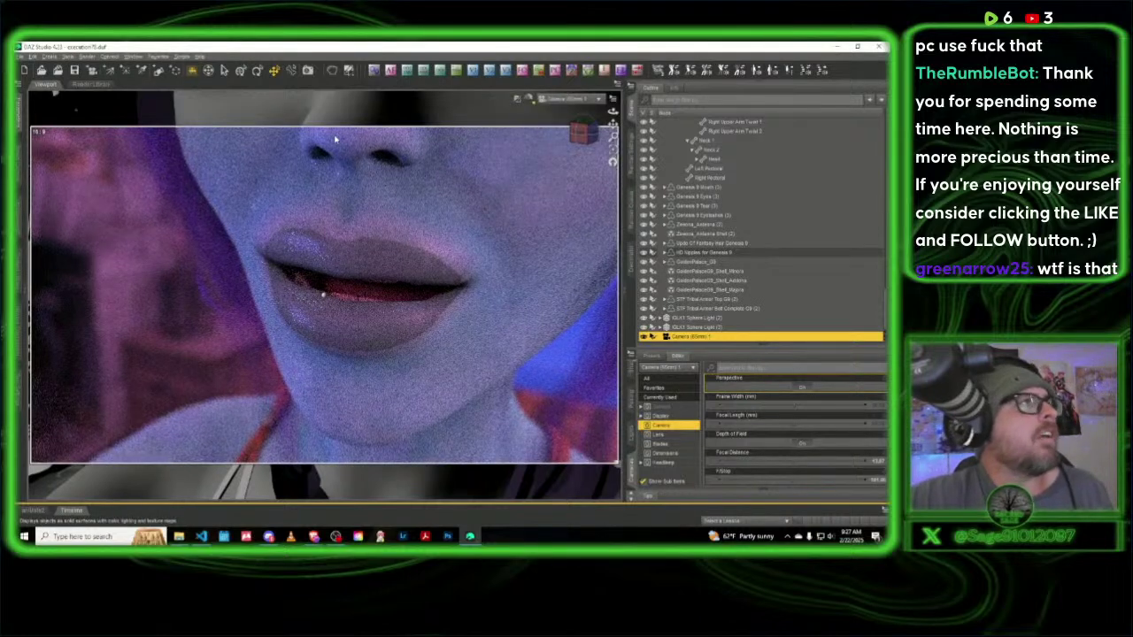
pyautogui.click(21, 57)
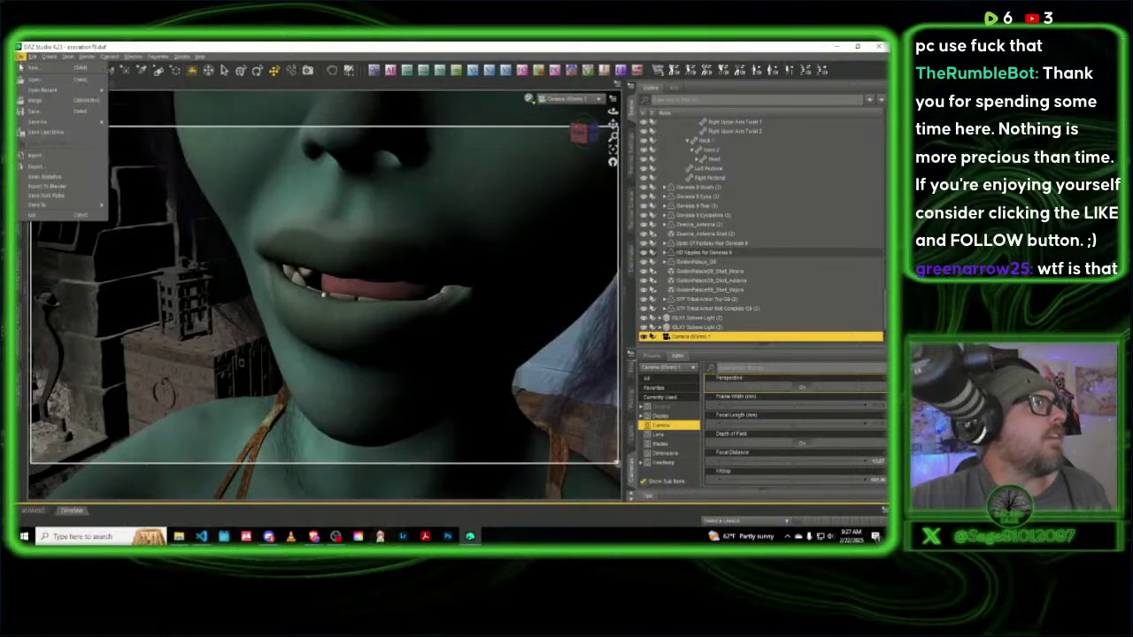
pyautogui.moveTo(39, 125)
pyautogui.click(154, 125)
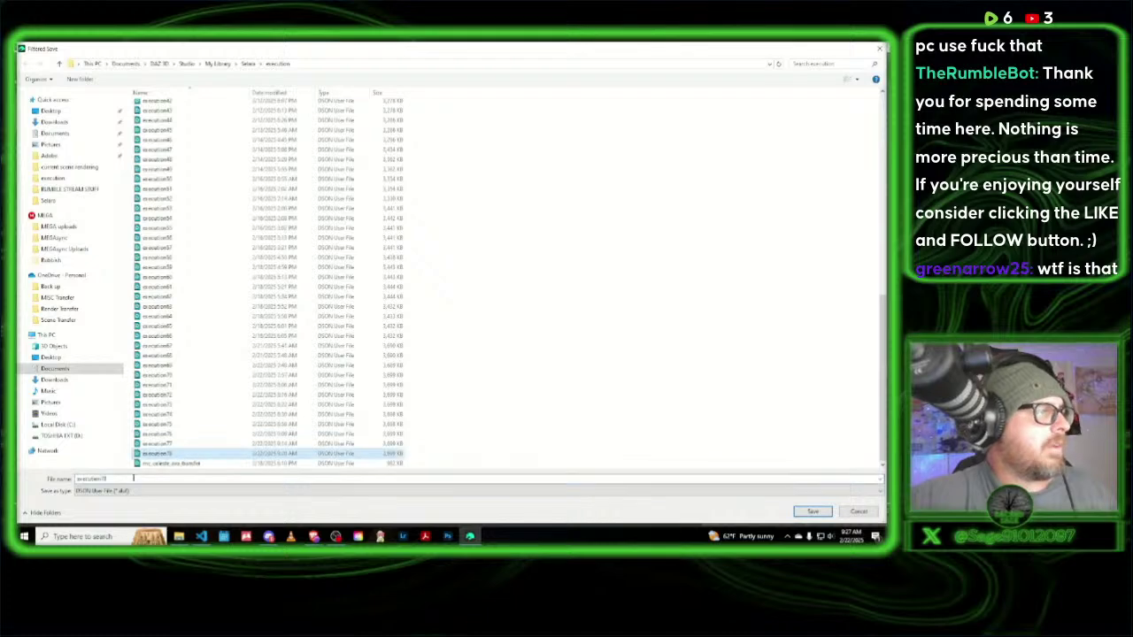
pyautogui.click(132, 479)
pyautogui.click(113, 478)
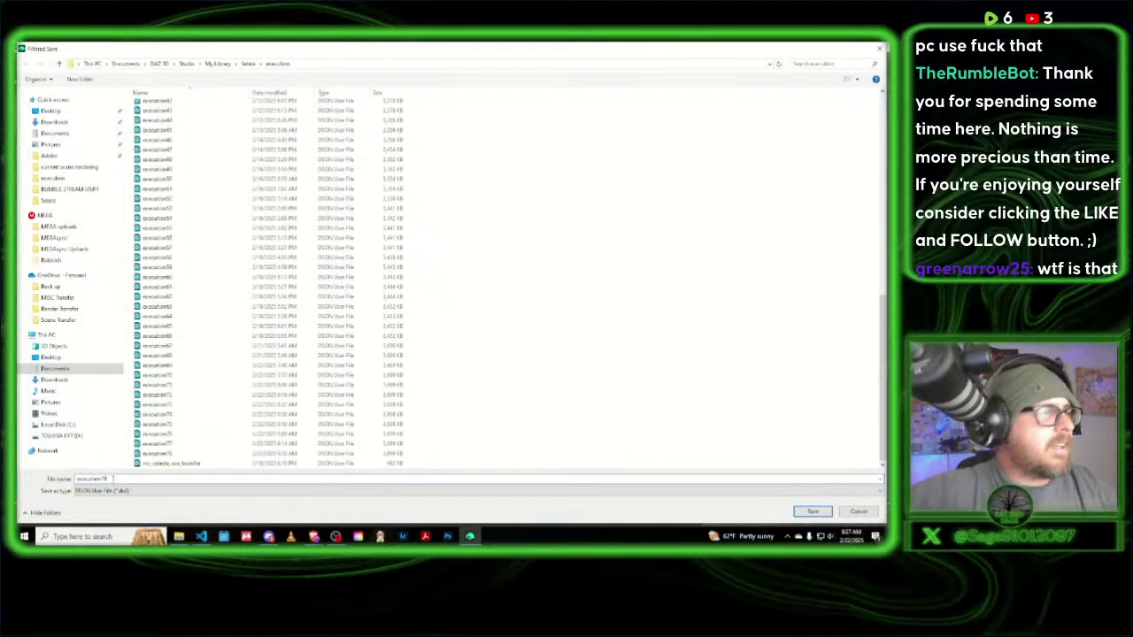
pyautogui.click(812, 512)
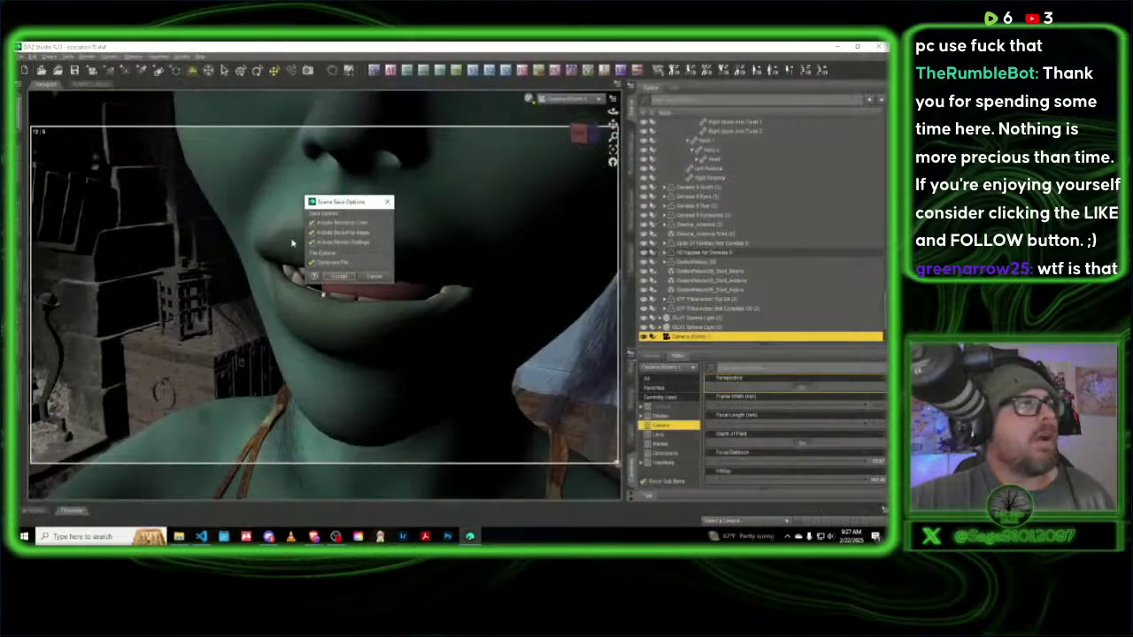
pyautogui.click(339, 277)
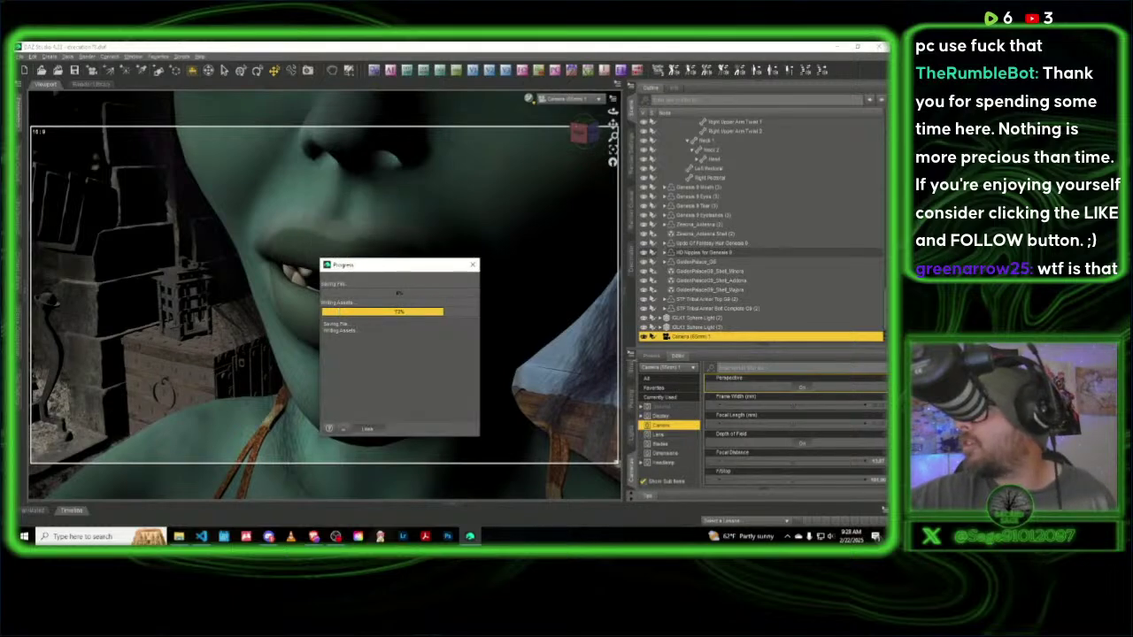
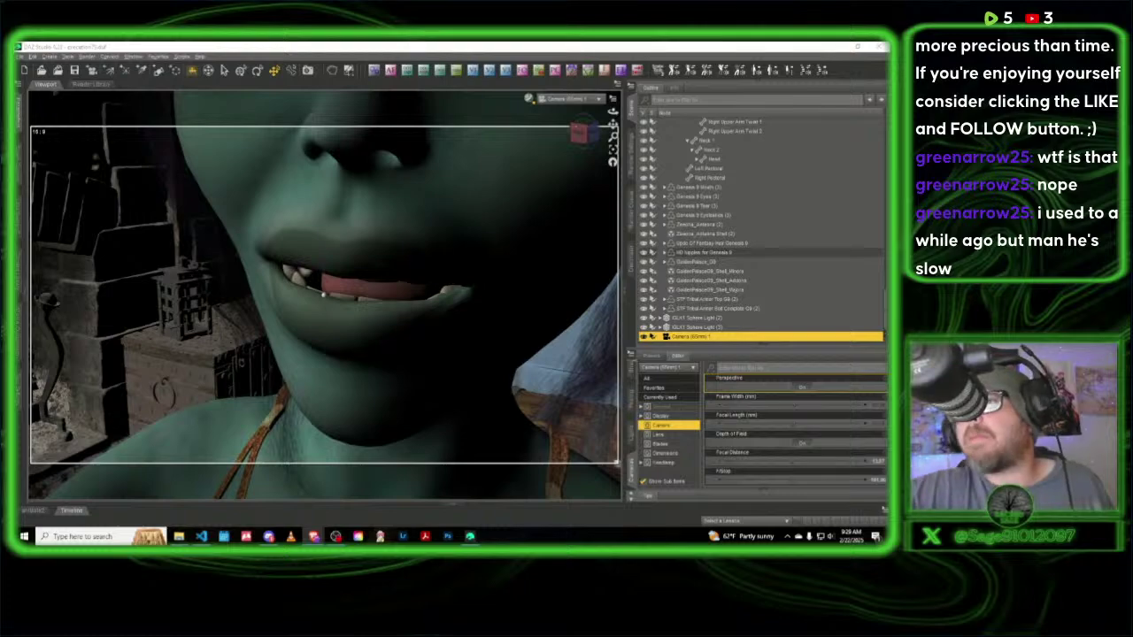
# Step: Switch to the browser, look through the latest posts in the X home feed, and put the browser away
pyautogui.moveTo(837, 132); pyautogui.dragTo(380, 77)
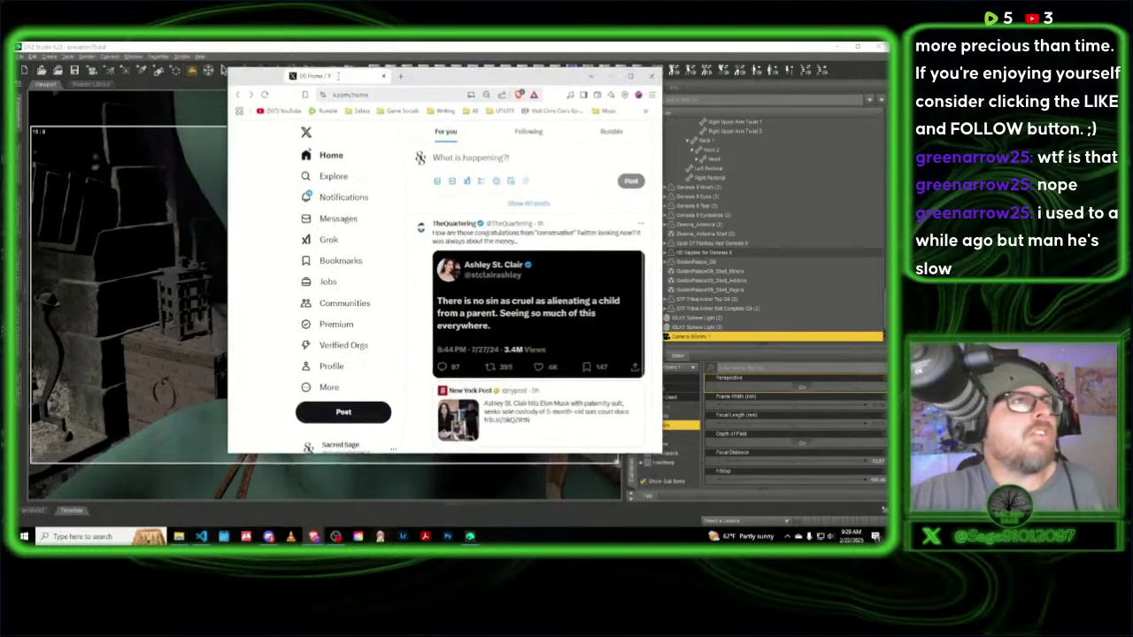
pyautogui.click(631, 77)
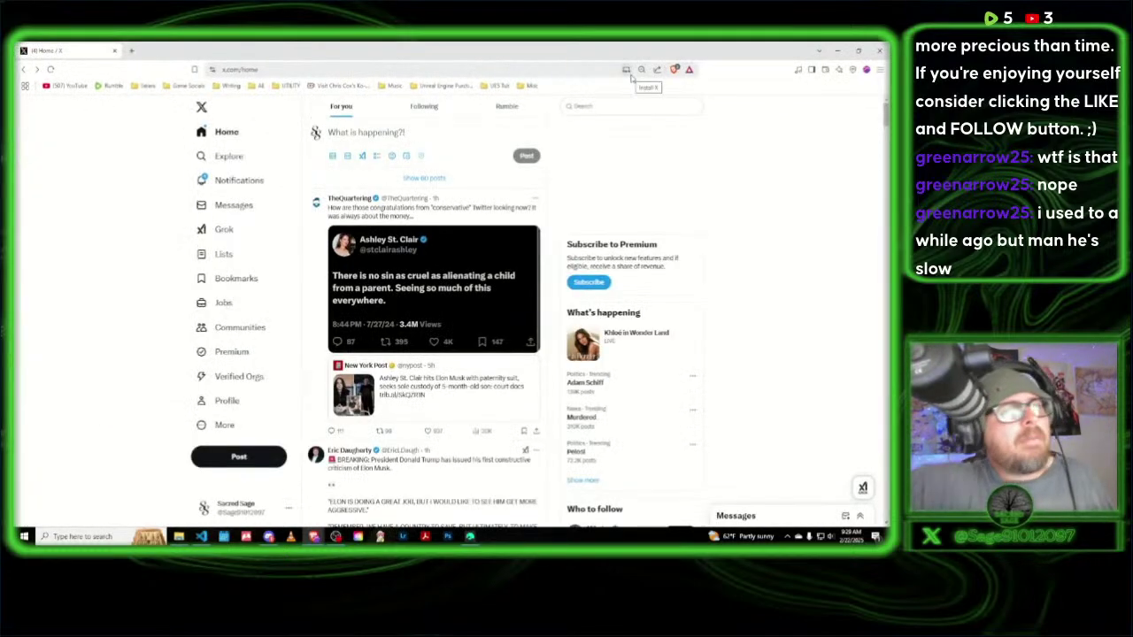
pyautogui.click(535, 199)
pyautogui.click(751, 157)
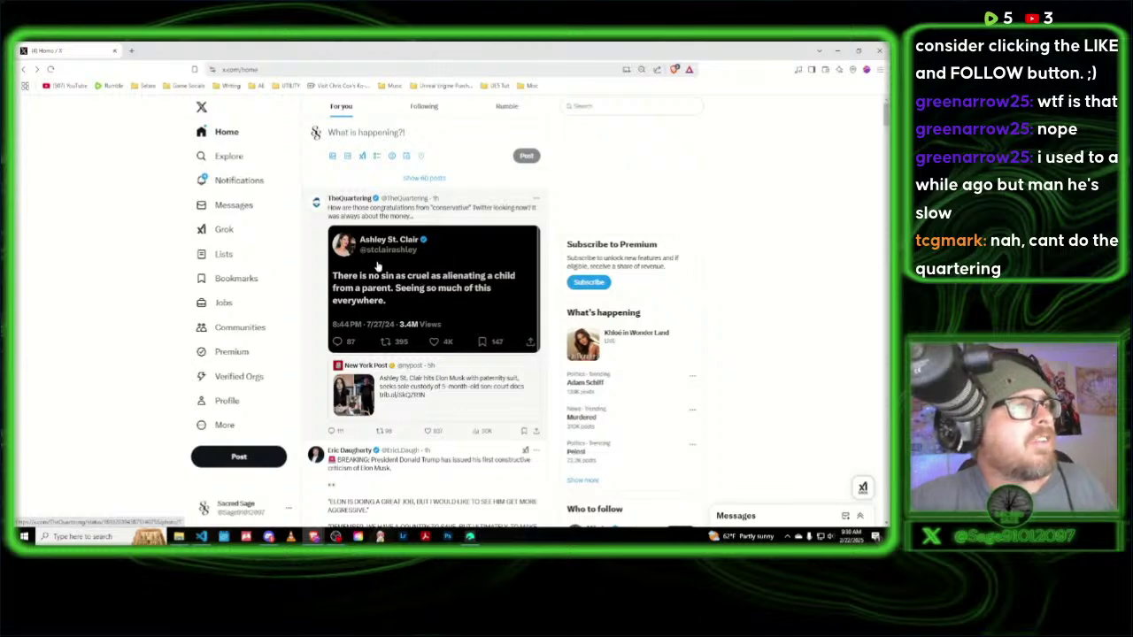
pyautogui.scroll(-1, 413, 277)
pyautogui.scroll(-6, 413, 277)
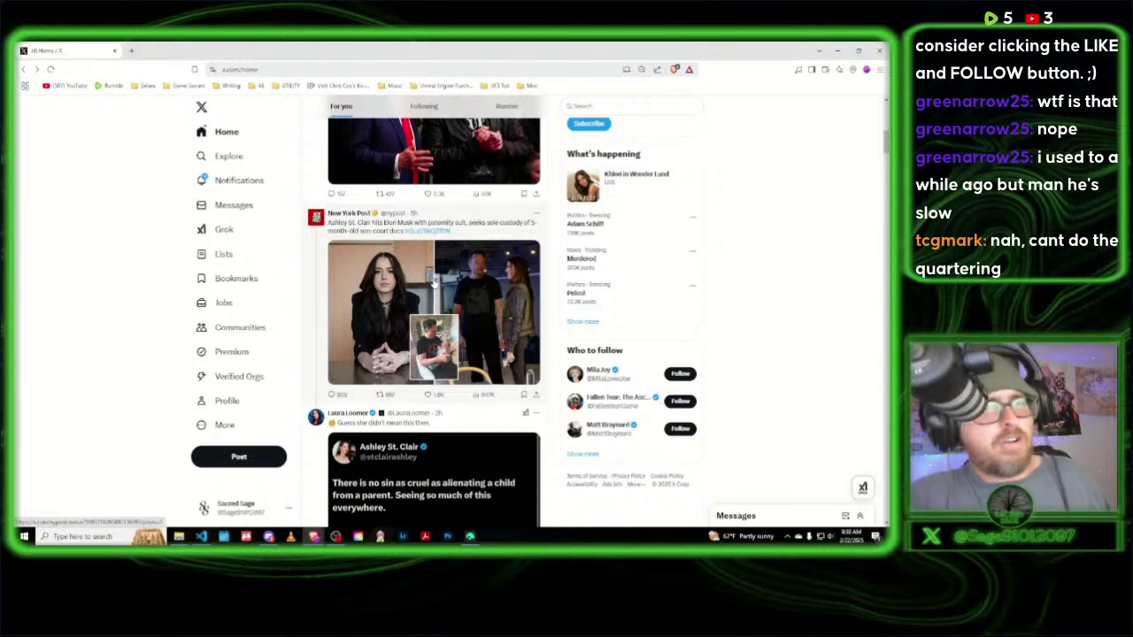
pyautogui.scroll(2, 476, 295)
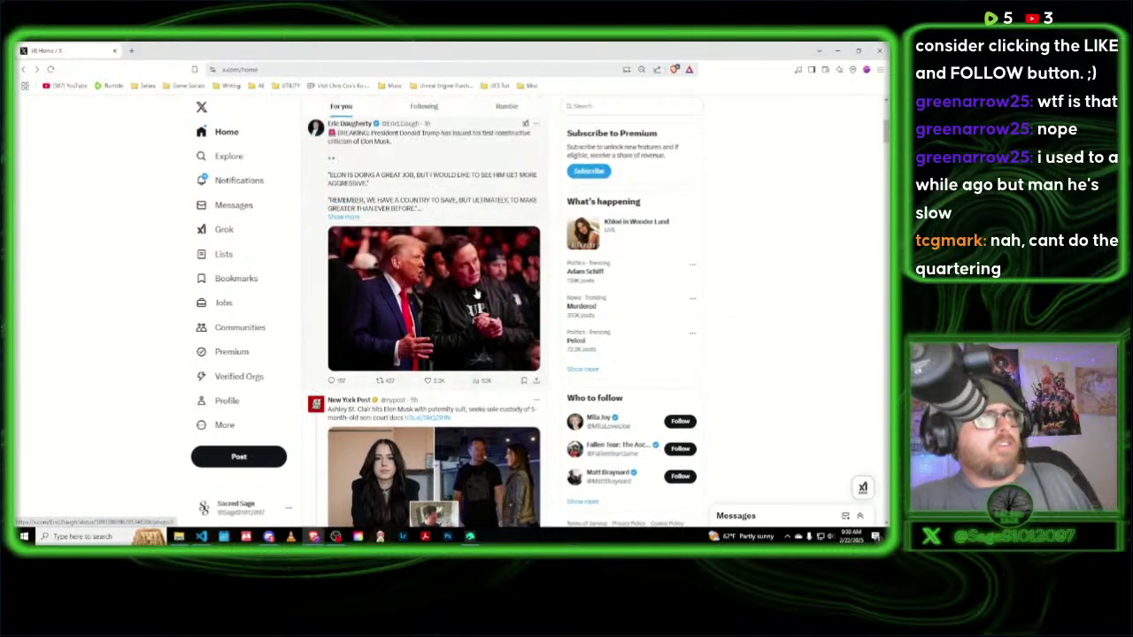
pyautogui.scroll(2, 476, 295)
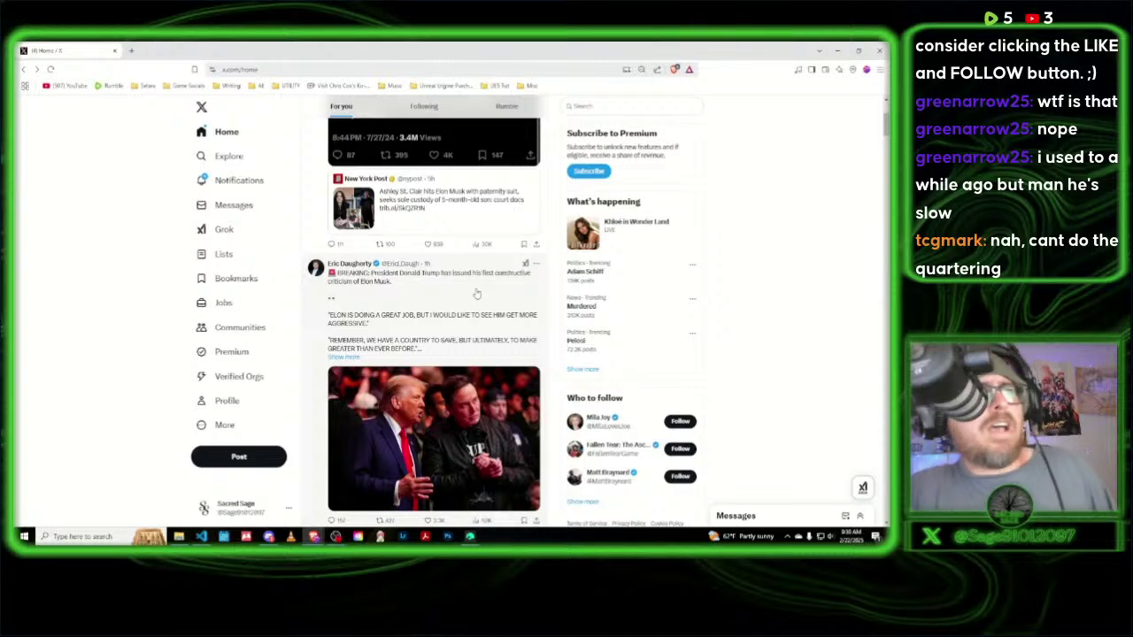
pyautogui.scroll(3, 477, 294)
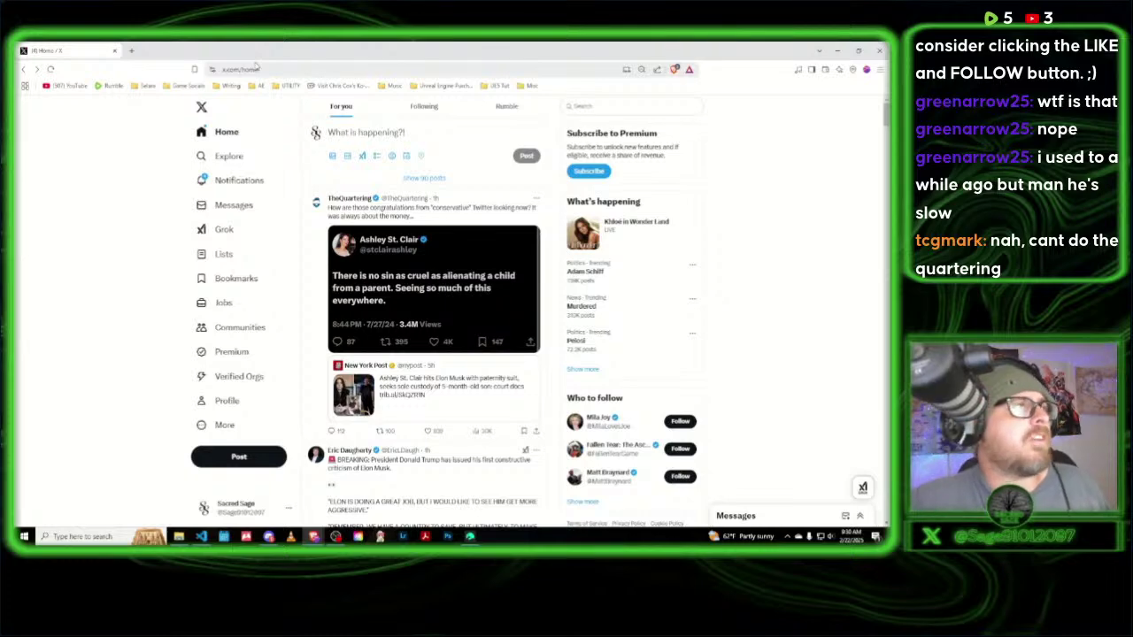
pyautogui.press('super+Down')
pyautogui.press('super+Down')
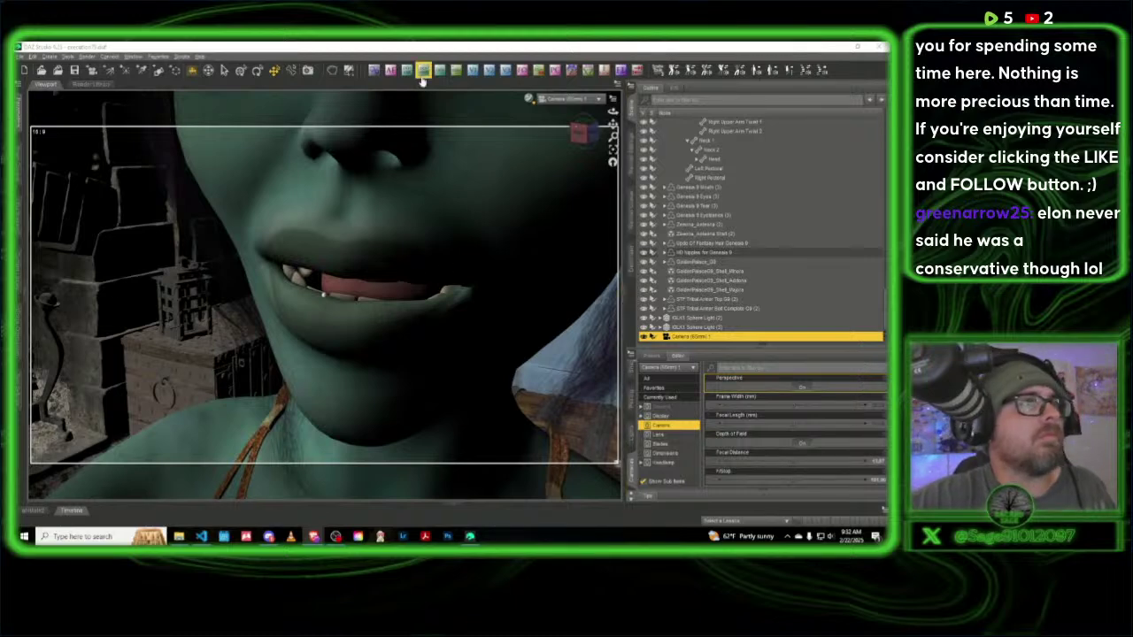
# Step: In the Perspective View facing the standing green female figure, create a new 65 mm camera and delete Camera (65mm) 1
pyautogui.click(564, 98)
pyautogui.click(563, 107)
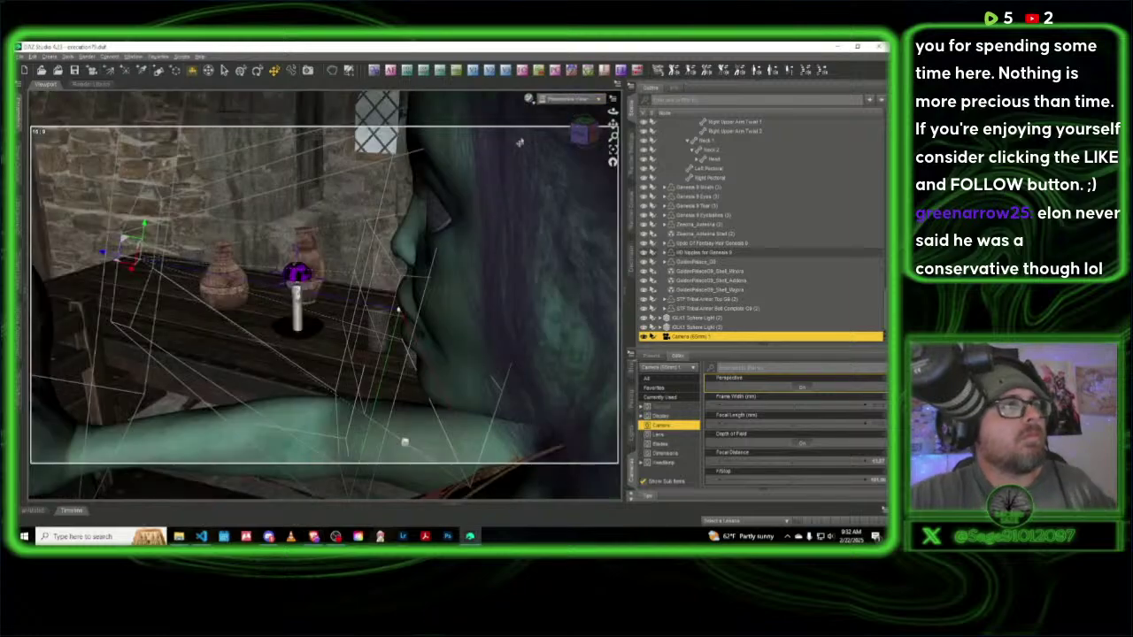
pyautogui.moveTo(586, 142); pyautogui.dragTo(662, 143)
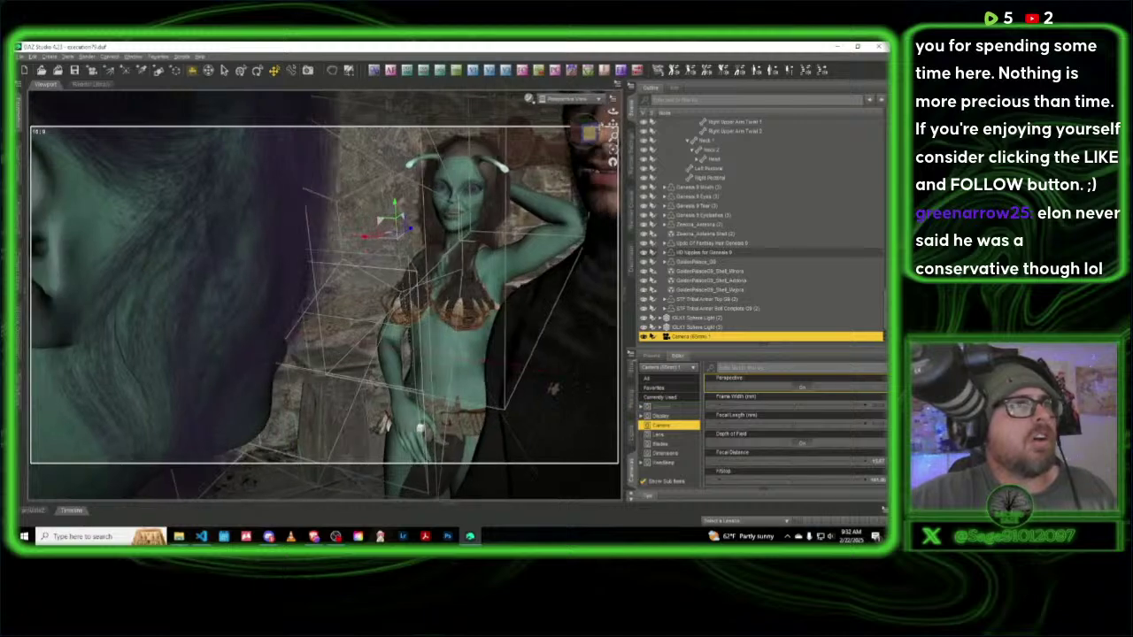
pyautogui.moveTo(612, 124)
pyautogui.mouseDown()
pyautogui.moveTo(550, 121)
pyautogui.moveTo(547, 108)
pyautogui.moveTo(507, 99)
pyautogui.moveTo(593, 128)
pyautogui.mouseUp()
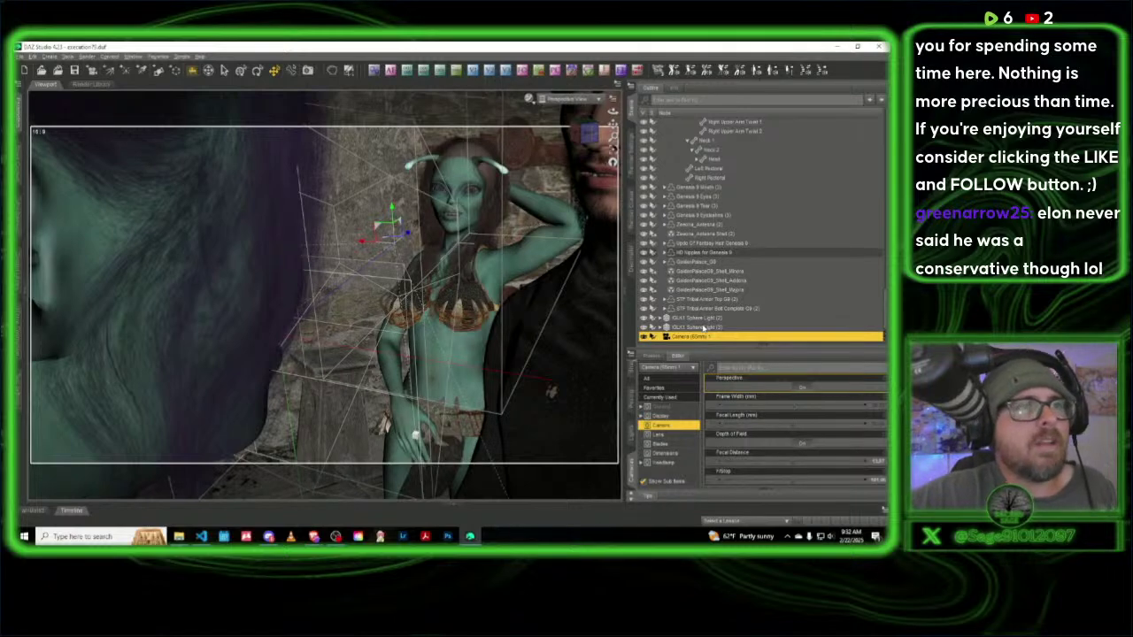
pyautogui.click(456, 70)
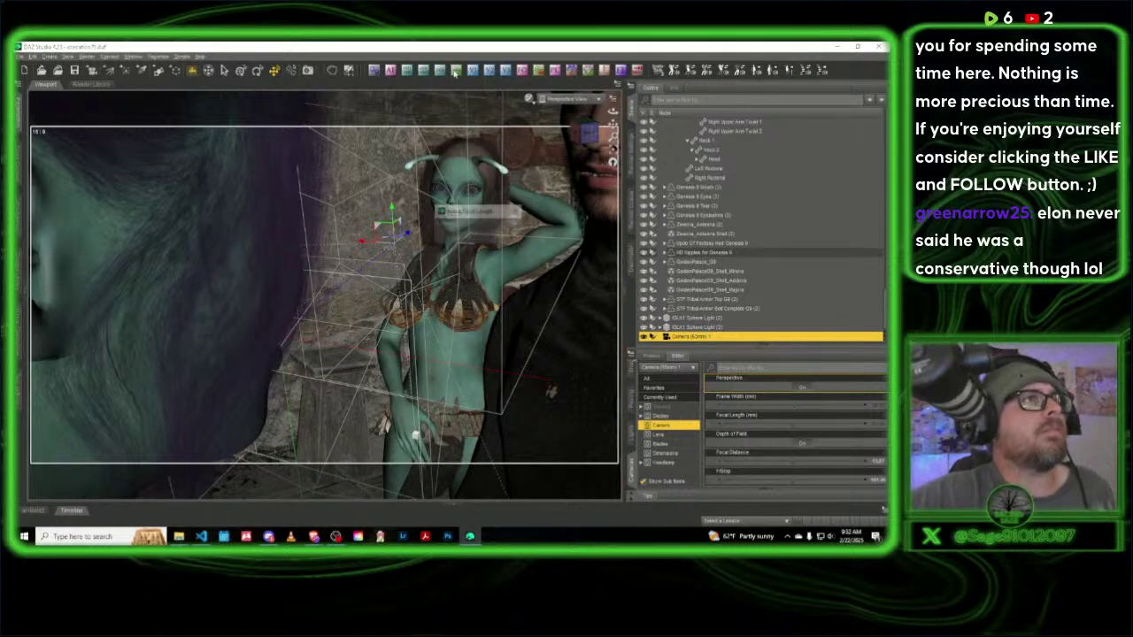
pyautogui.click(473, 237)
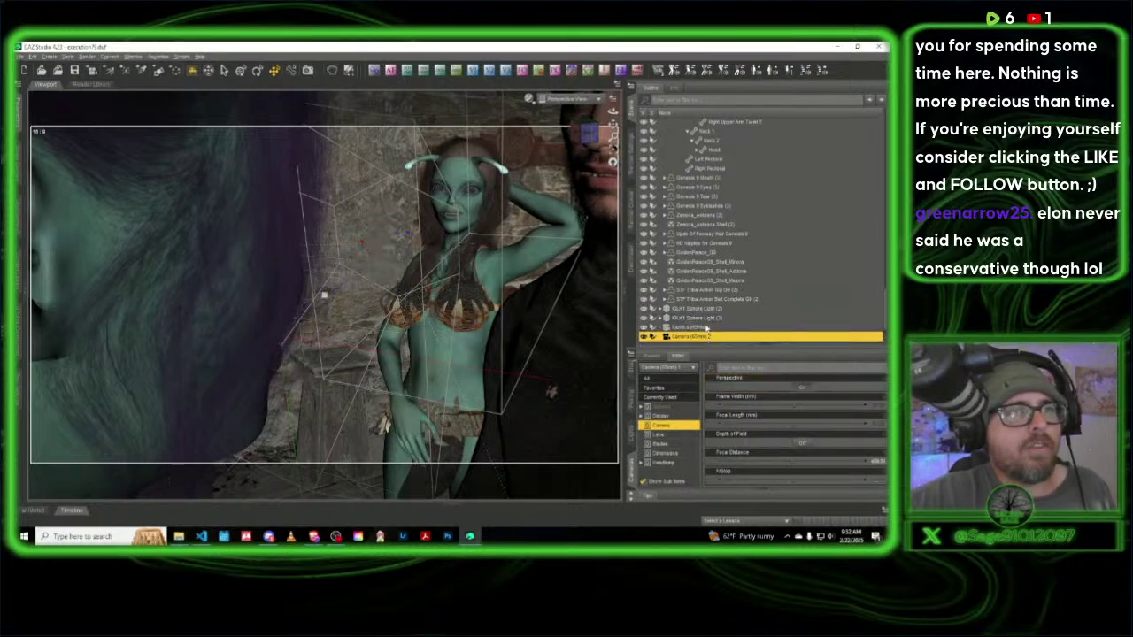
pyautogui.press('Delete')
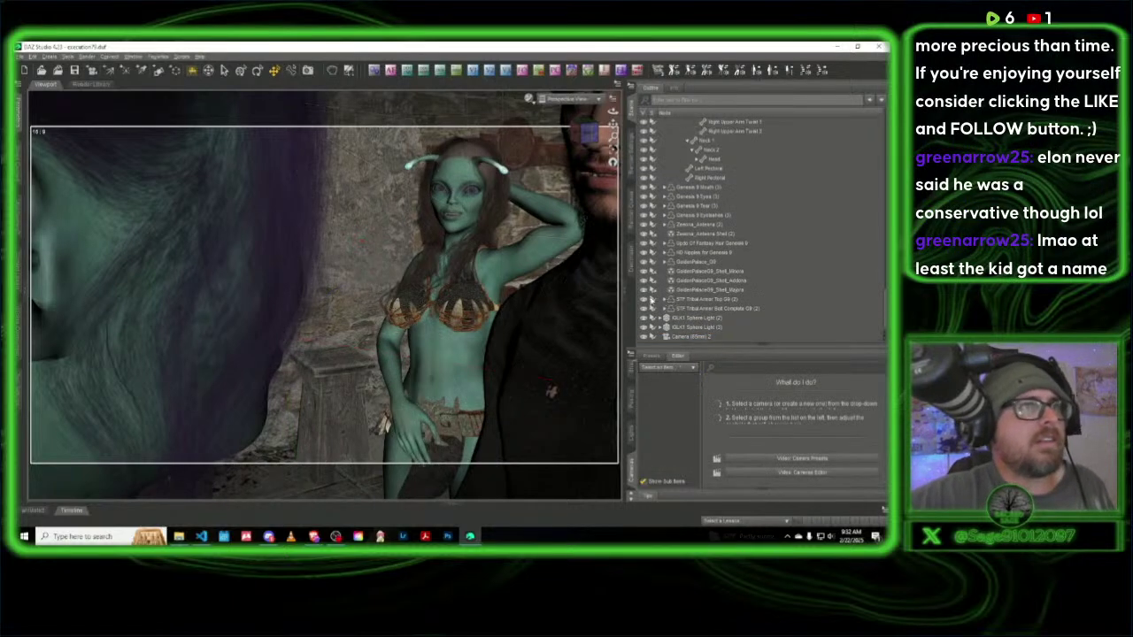
# Step: Select the male figure in black, display his currently used parameters and reduce Jaw Open
pyautogui.click(598, 188)
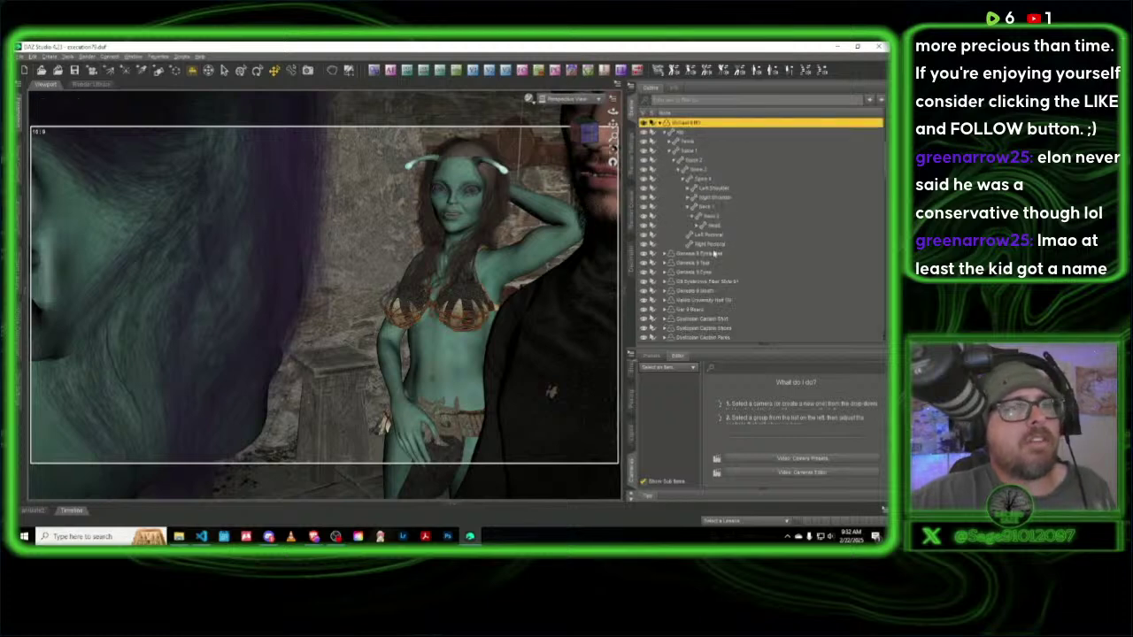
pyautogui.click(632, 400)
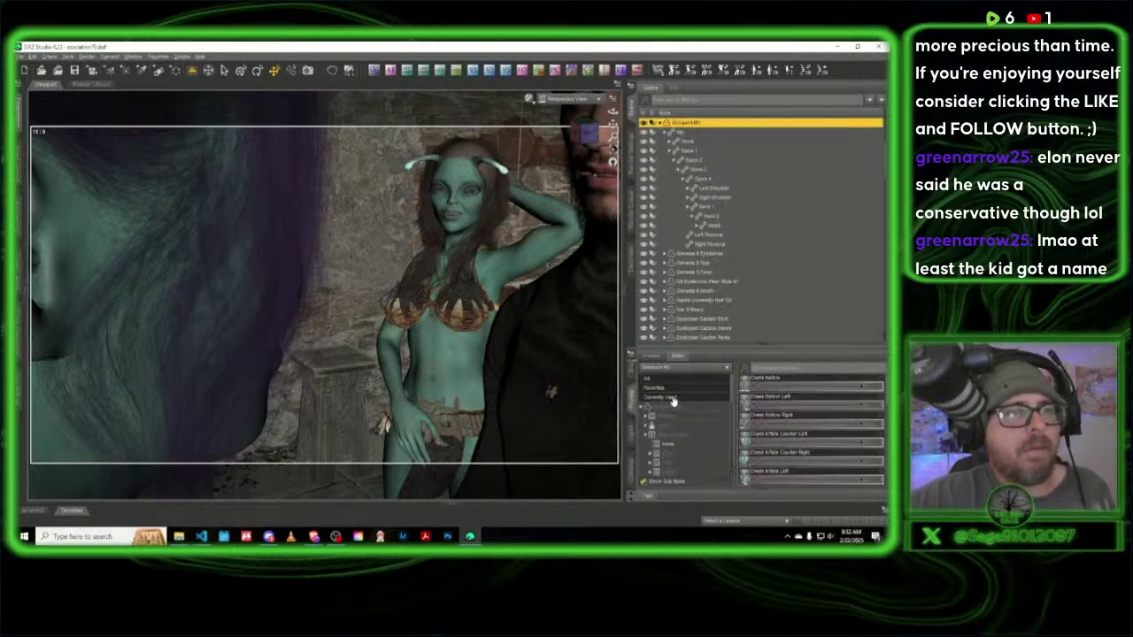
pyautogui.click(675, 398)
pyautogui.scroll(-10, 782, 437)
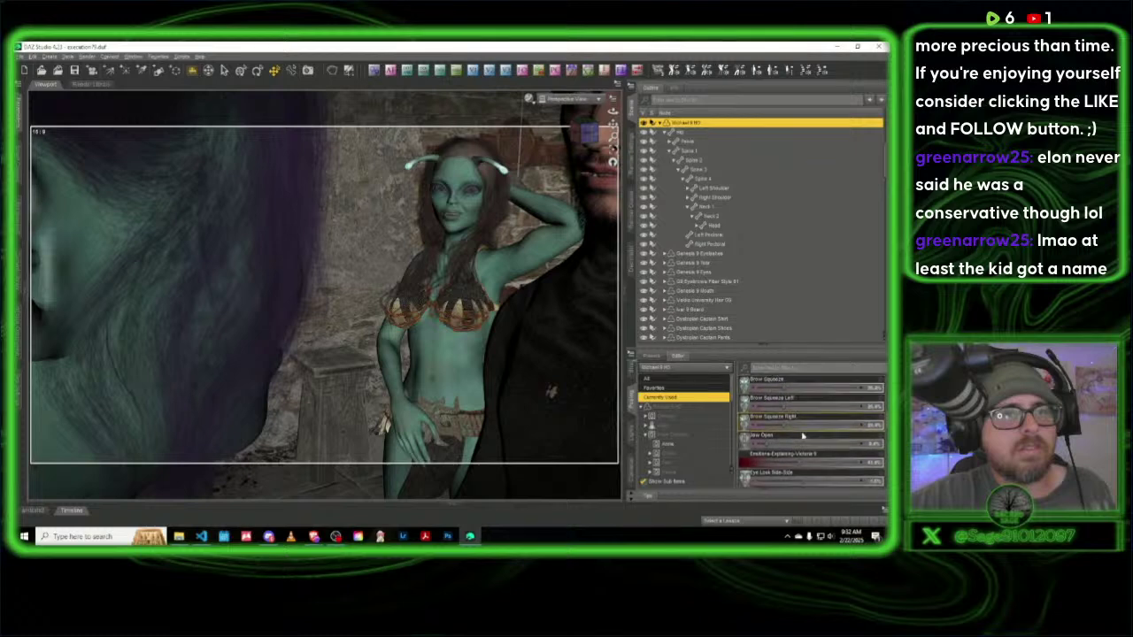
pyautogui.scroll(-6, 788, 447)
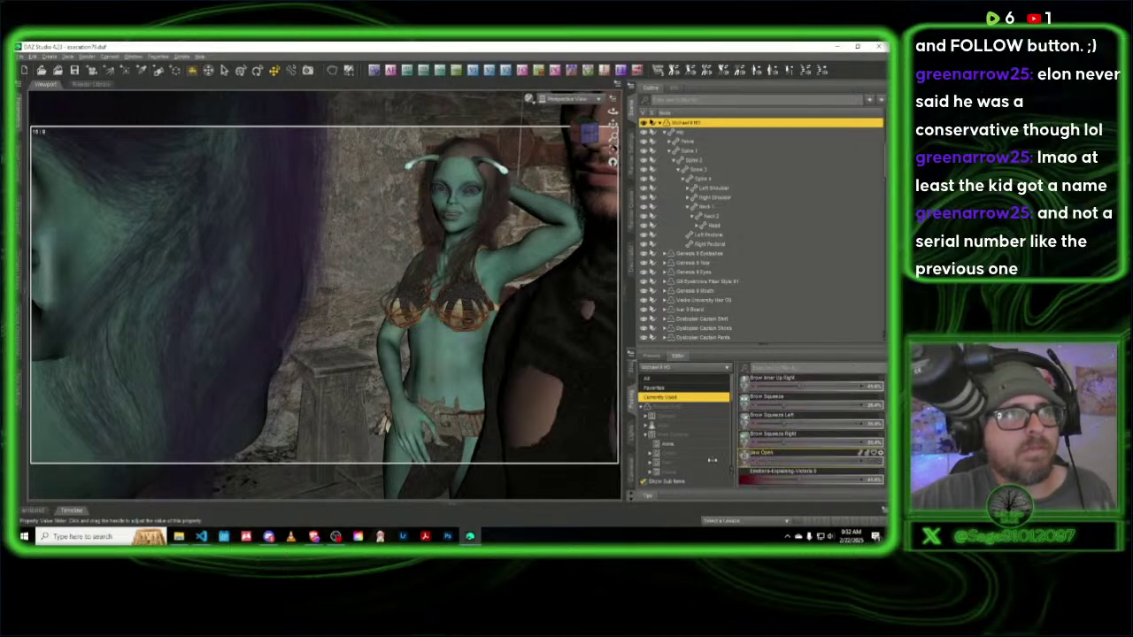
# Step: Select the standing green female figure and list the content library's pose products for the Standing function
pyautogui.click(455, 367)
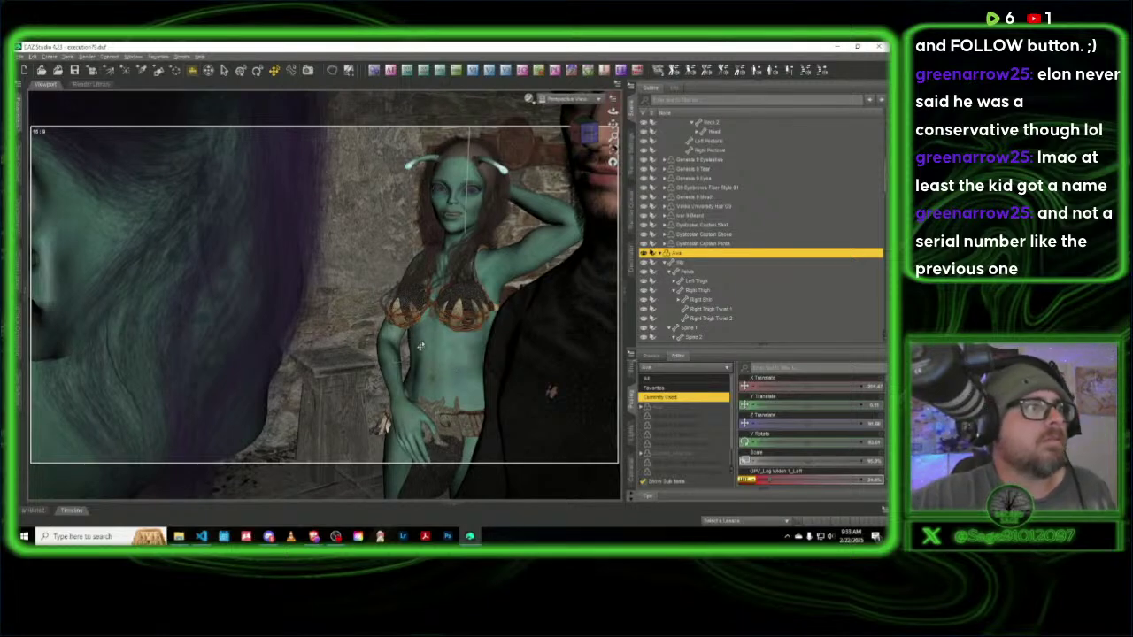
pyautogui.click(20, 152)
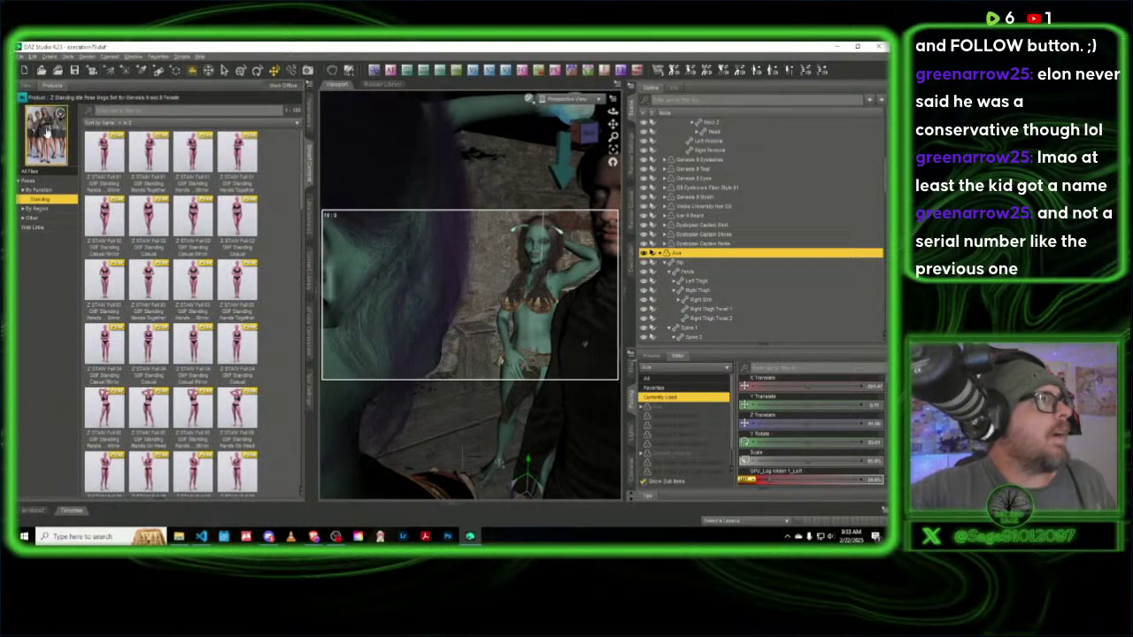
pyautogui.click(26, 104)
pyautogui.click(32, 108)
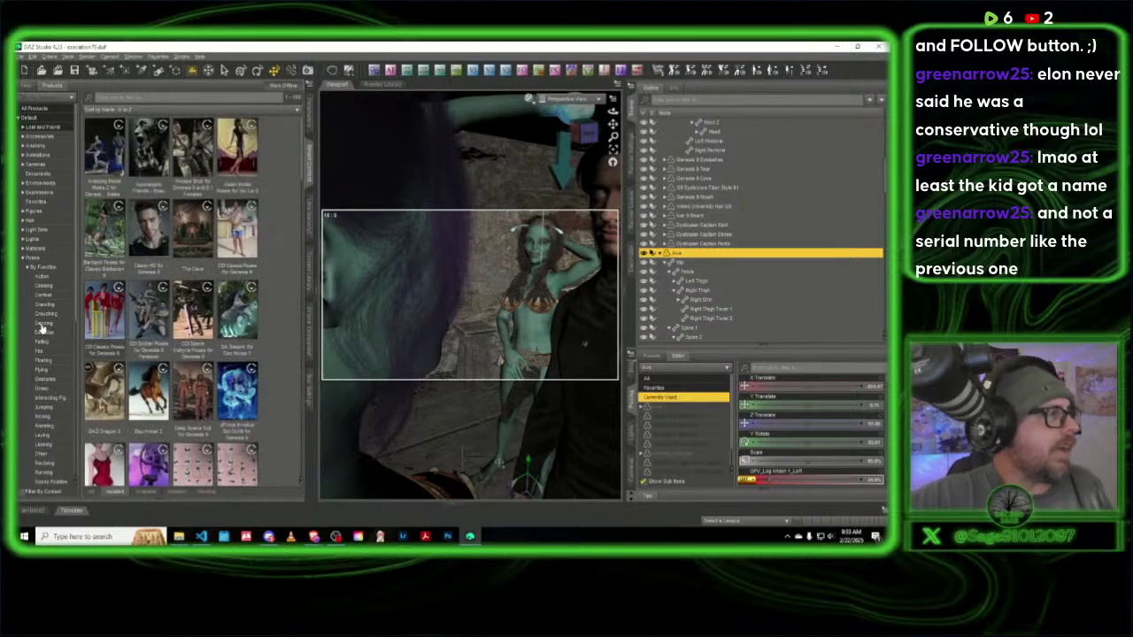
pyautogui.scroll(-2, 40, 324)
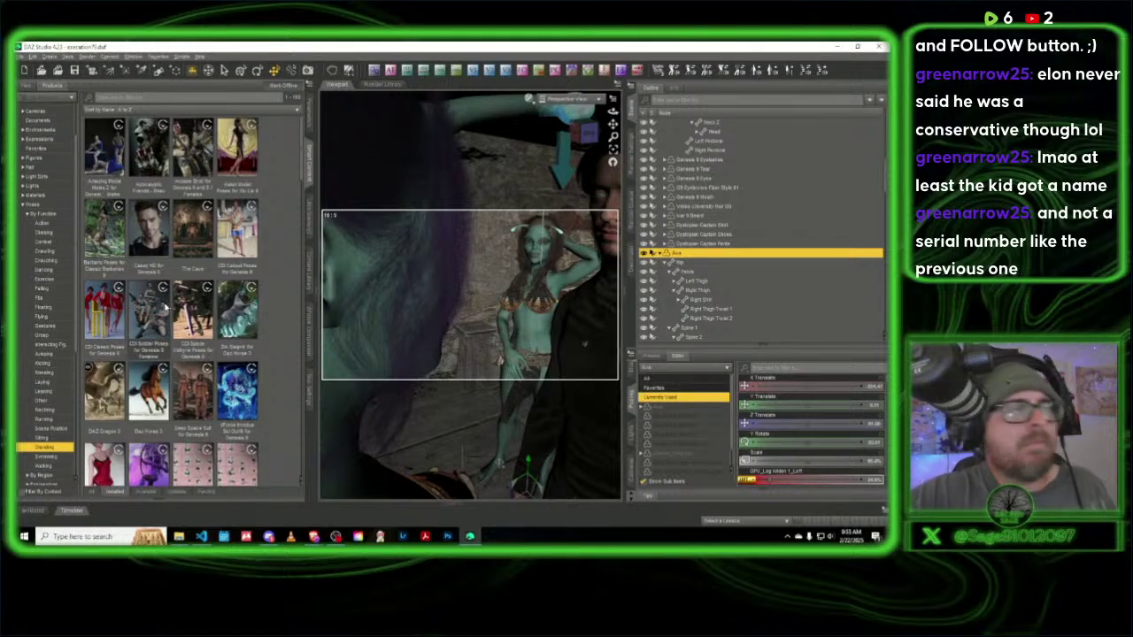
# Step: Look through the standing pose products and the standing poses of Easier Pose Creation 2 for Genesis 9
pyautogui.moveTo(162, 306)
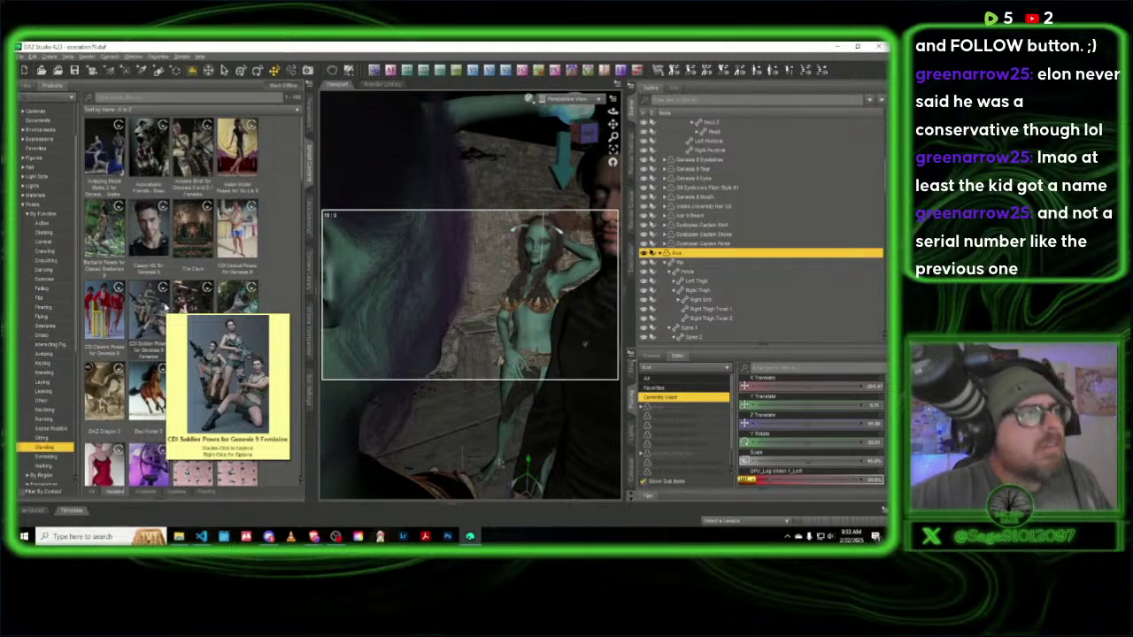
pyautogui.scroll(-10, 181, 285)
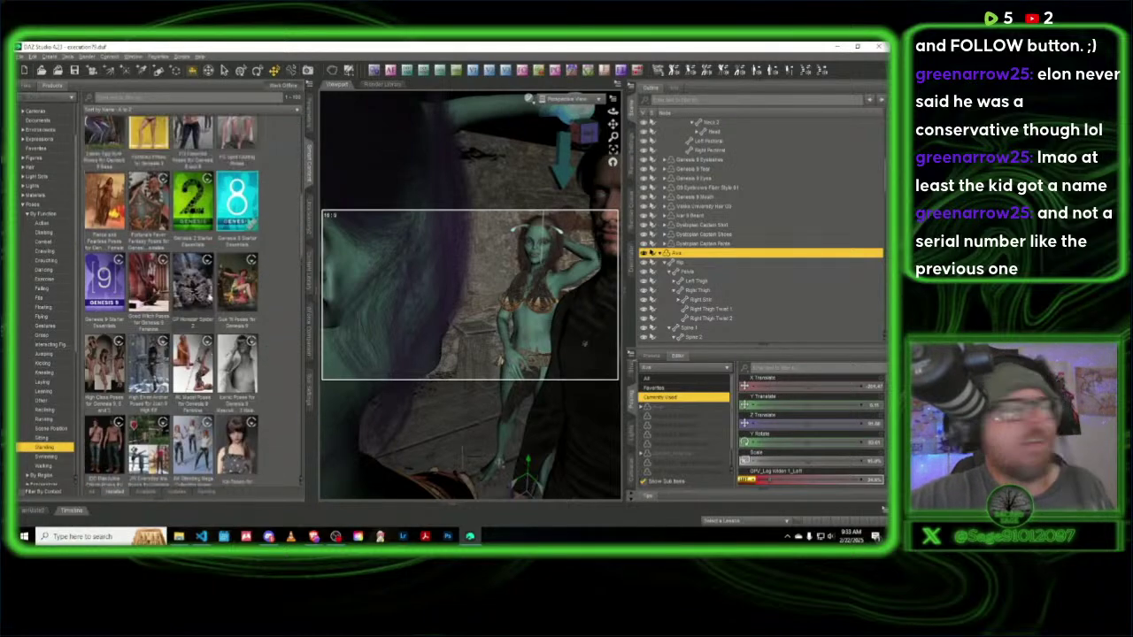
pyautogui.scroll(3, 171, 301)
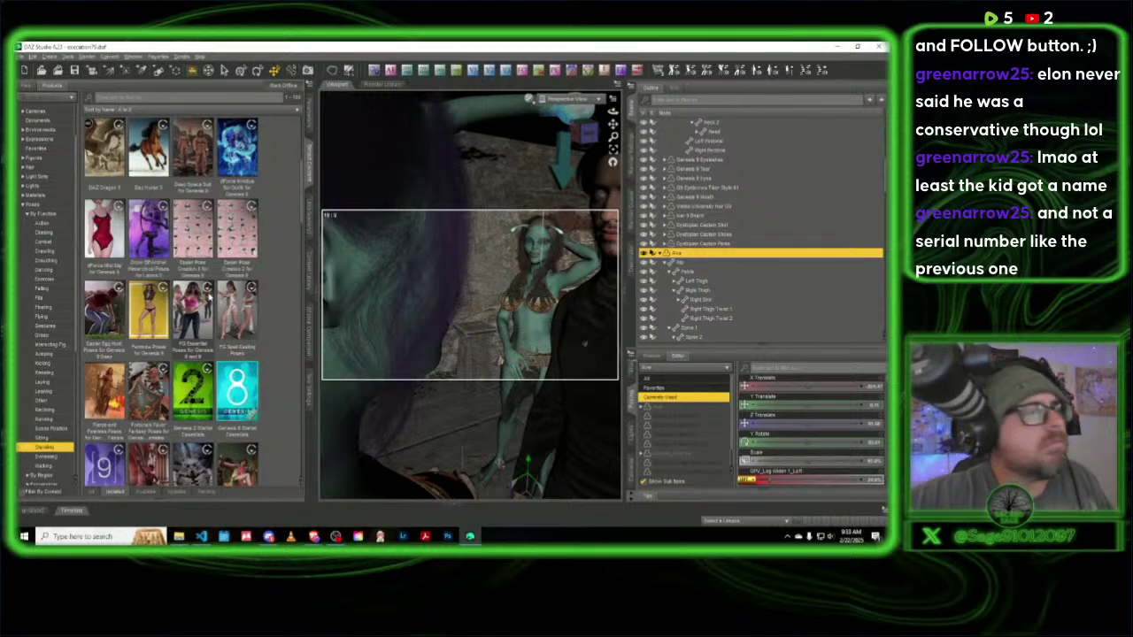
pyautogui.moveTo(164, 254)
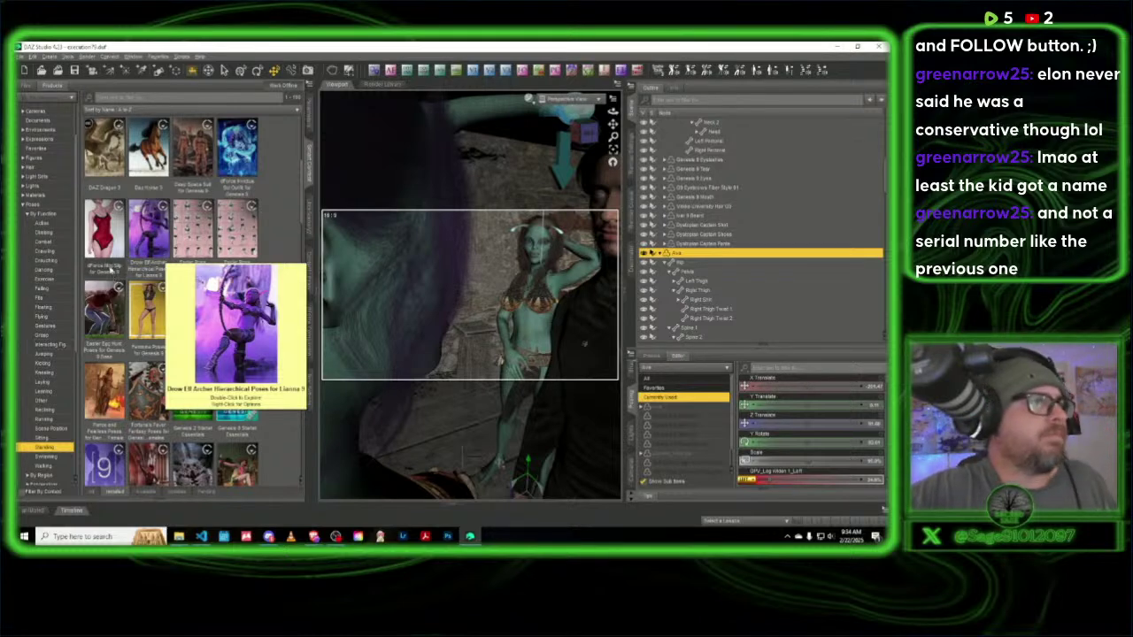
pyautogui.doubleClick(193, 229)
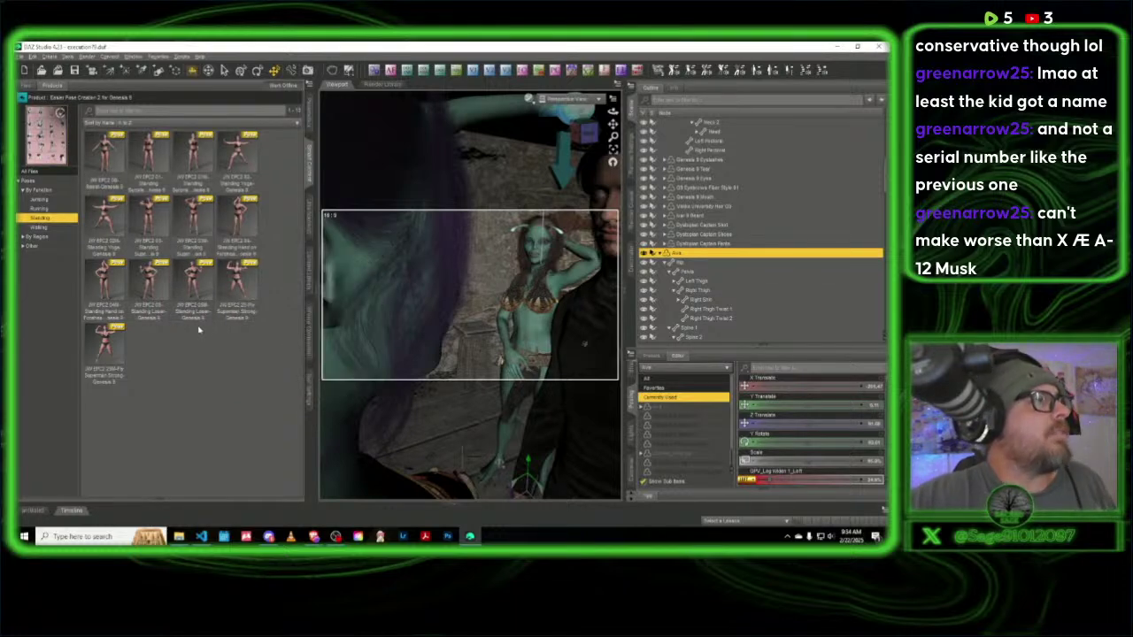
pyautogui.click(22, 101)
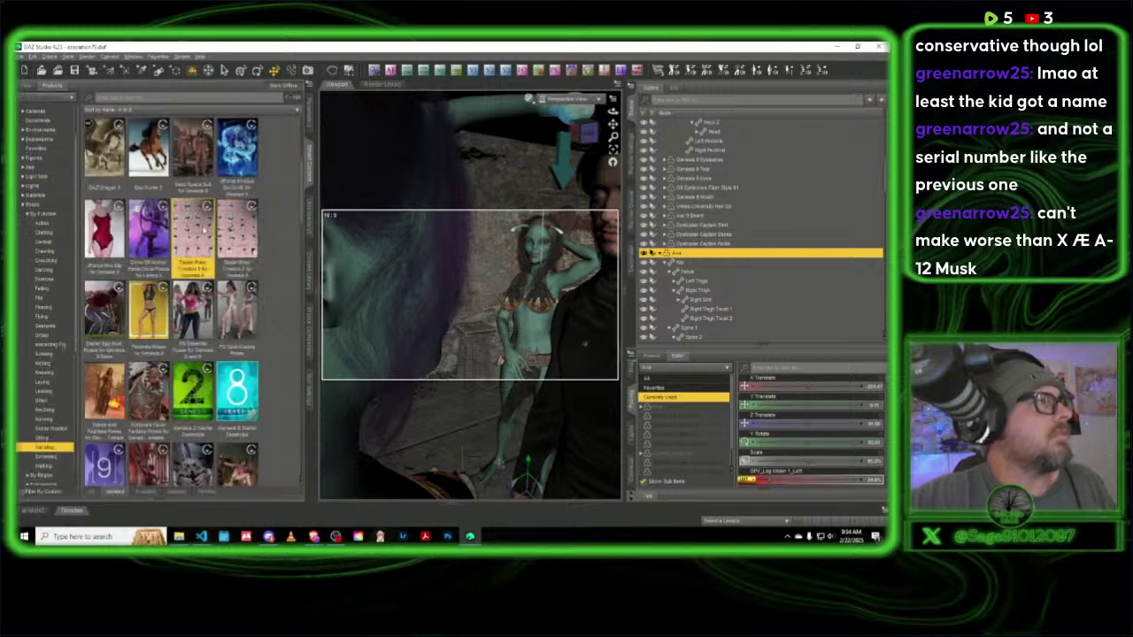
# Step: Apply the JW EPC1 04 Standing on Alert pose from Easier Pose Creation 1 for Genesis 9 to the standing green figure
pyautogui.click(198, 228)
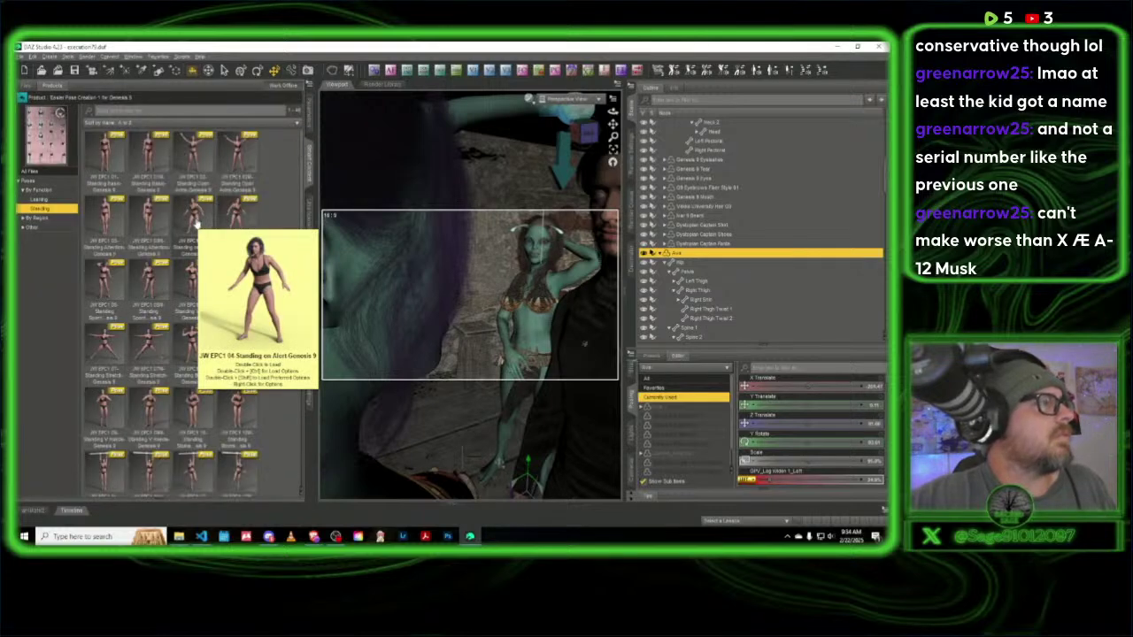
pyautogui.scroll(-3, 198, 225)
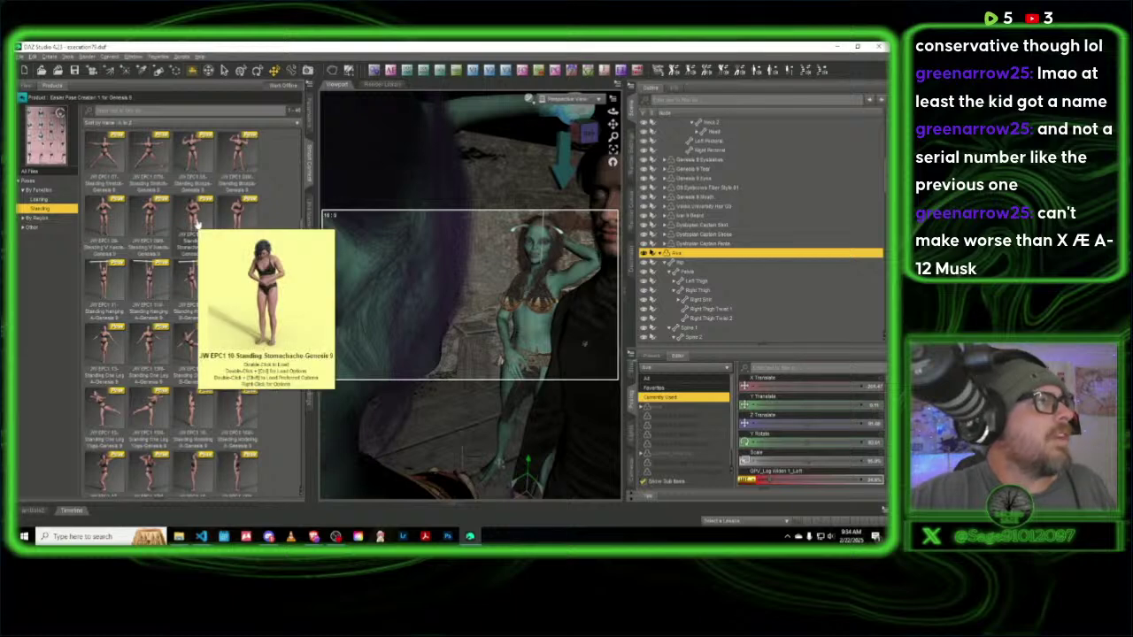
pyautogui.scroll(-3, 198, 225)
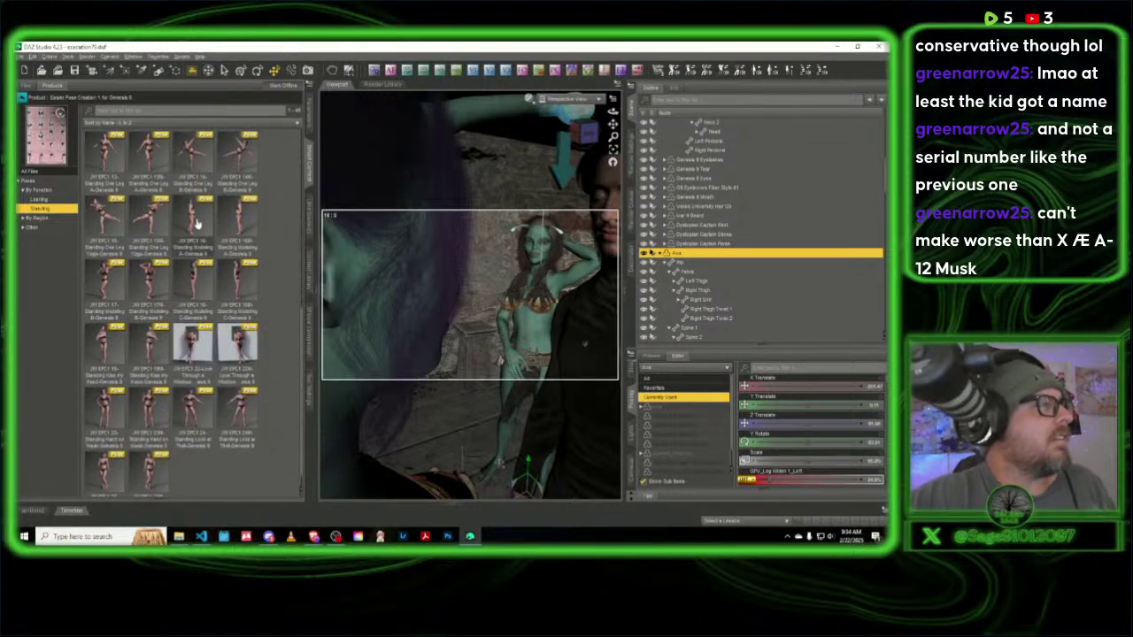
pyautogui.scroll(-6, 198, 225)
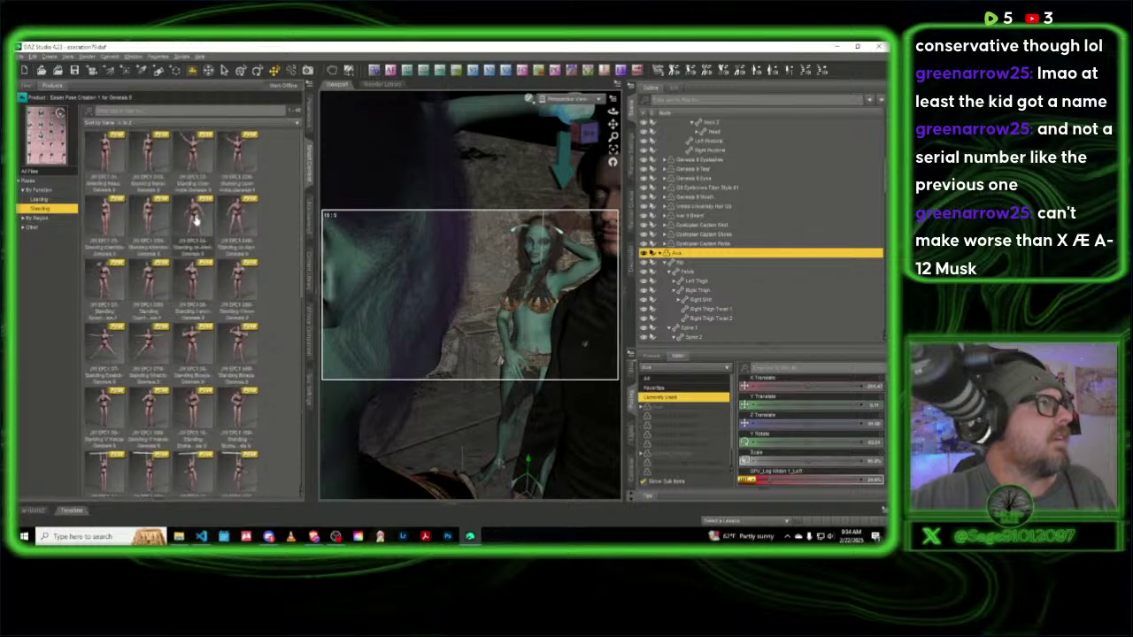
pyautogui.doubleClick(194, 222)
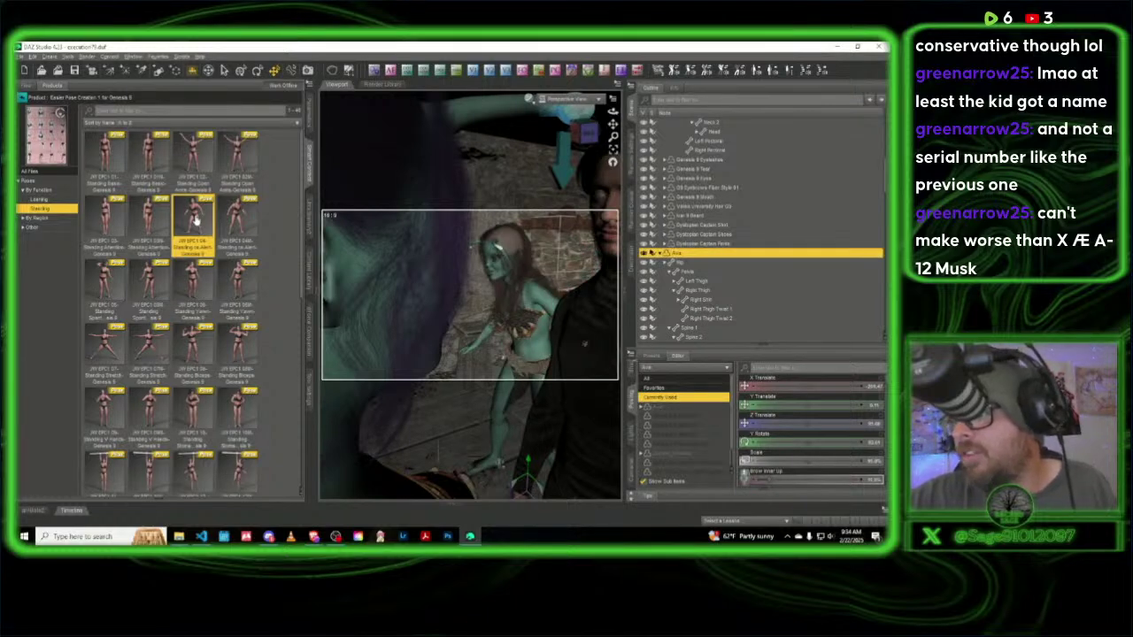
pyautogui.click(526, 503)
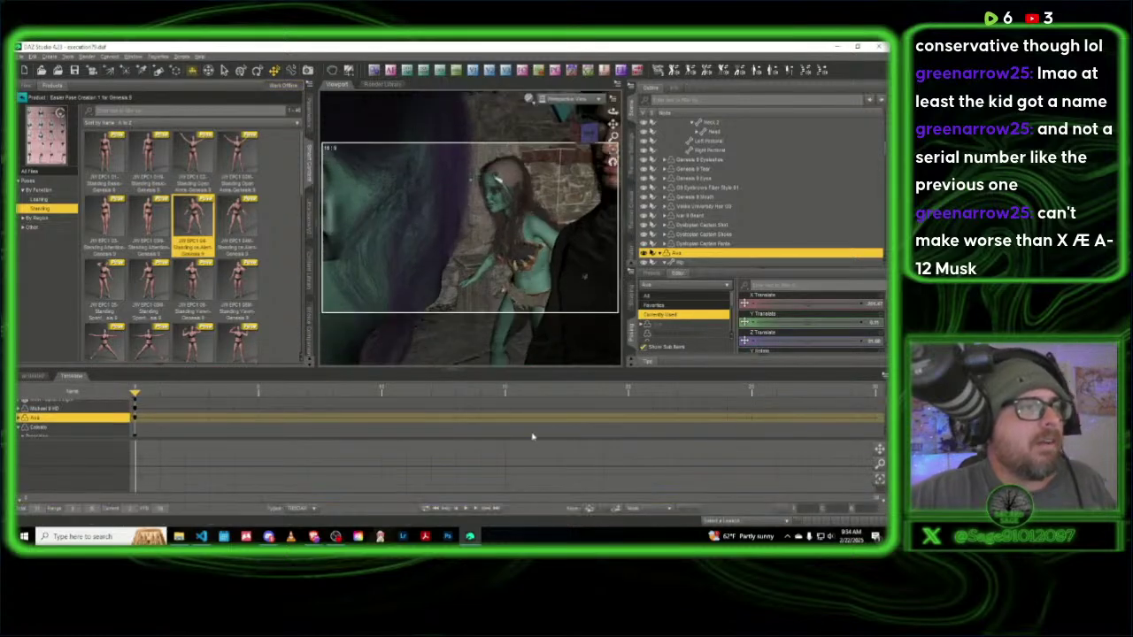
pyautogui.click(469, 371)
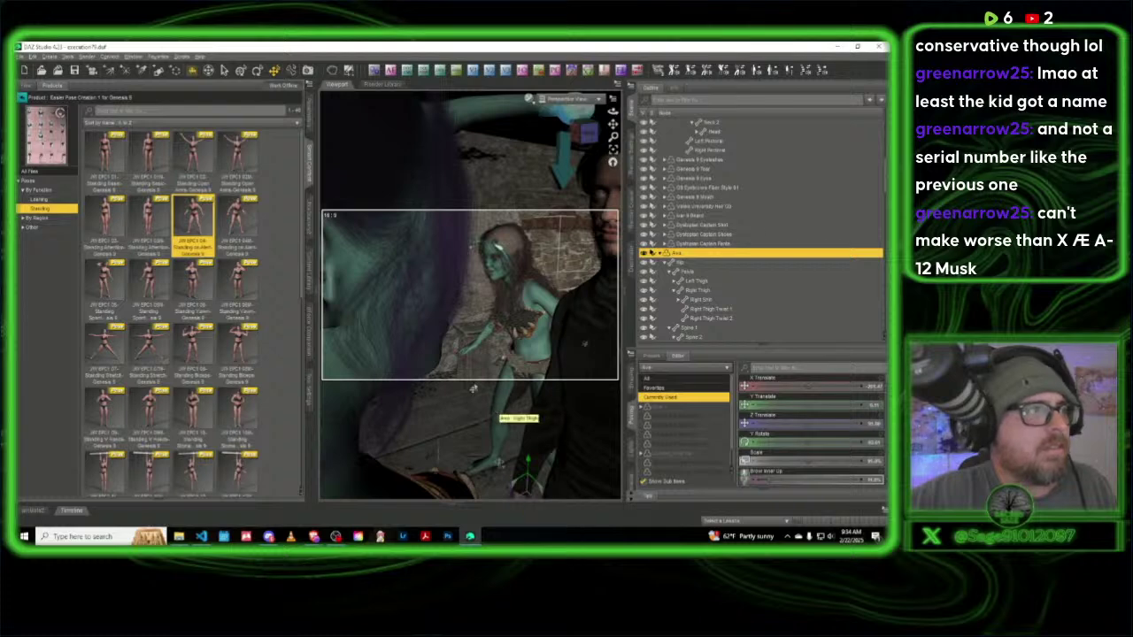
# Step: Reduce the standing green figure's Z Translate and increase its Y Rotate so that it faces the view
pyautogui.click(309, 114)
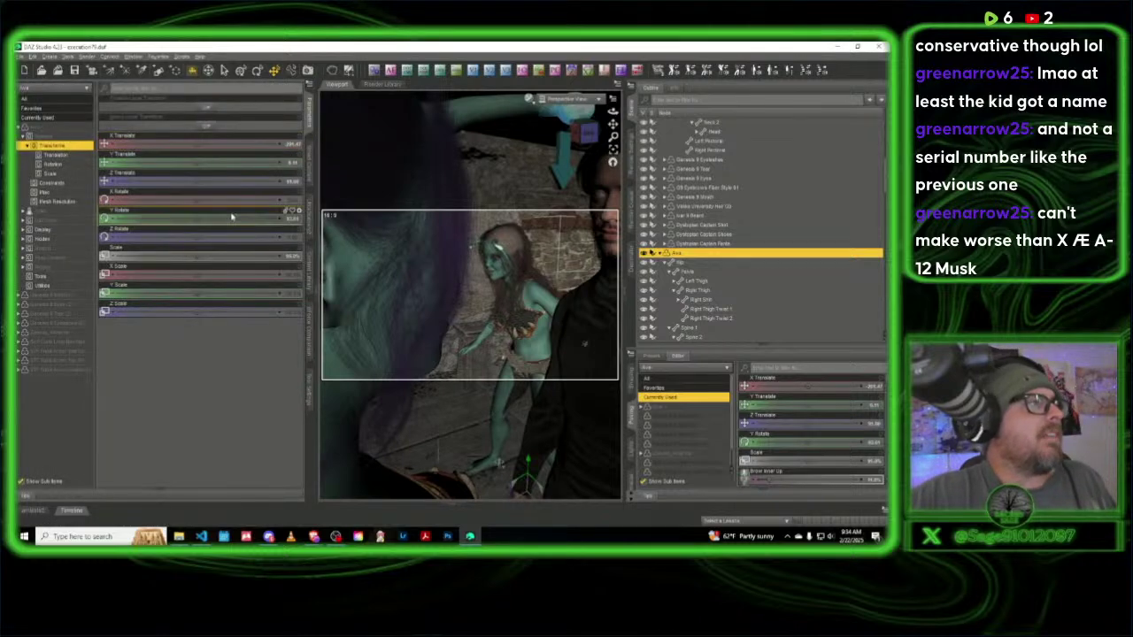
pyautogui.moveTo(197, 180); pyautogui.dragTo(170, 180)
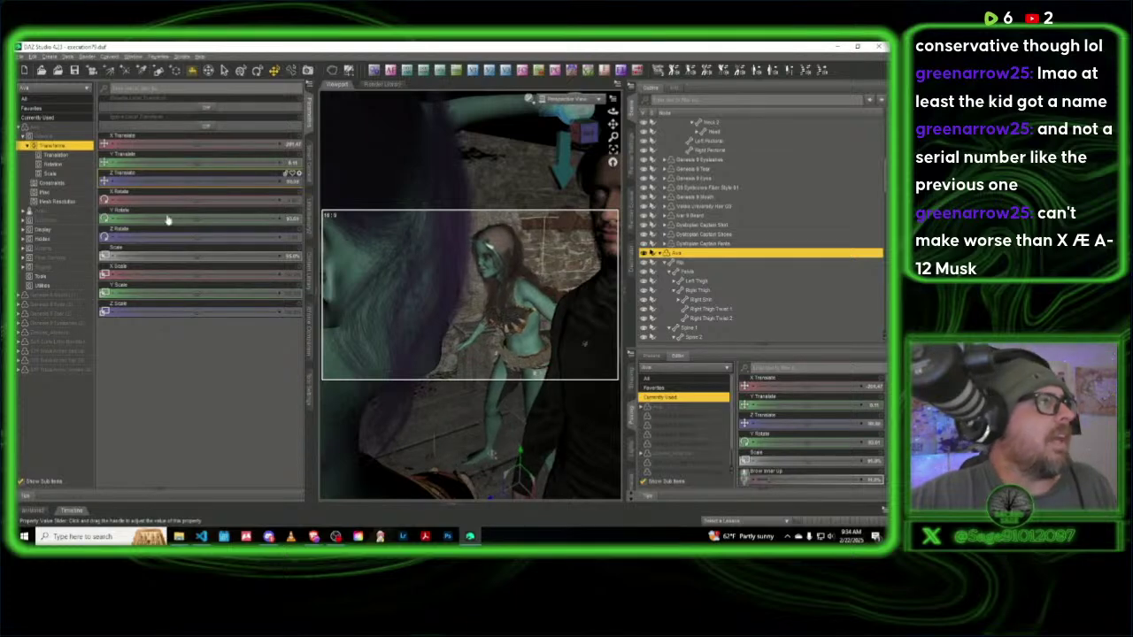
pyautogui.moveTo(203, 217); pyautogui.dragTo(237, 217)
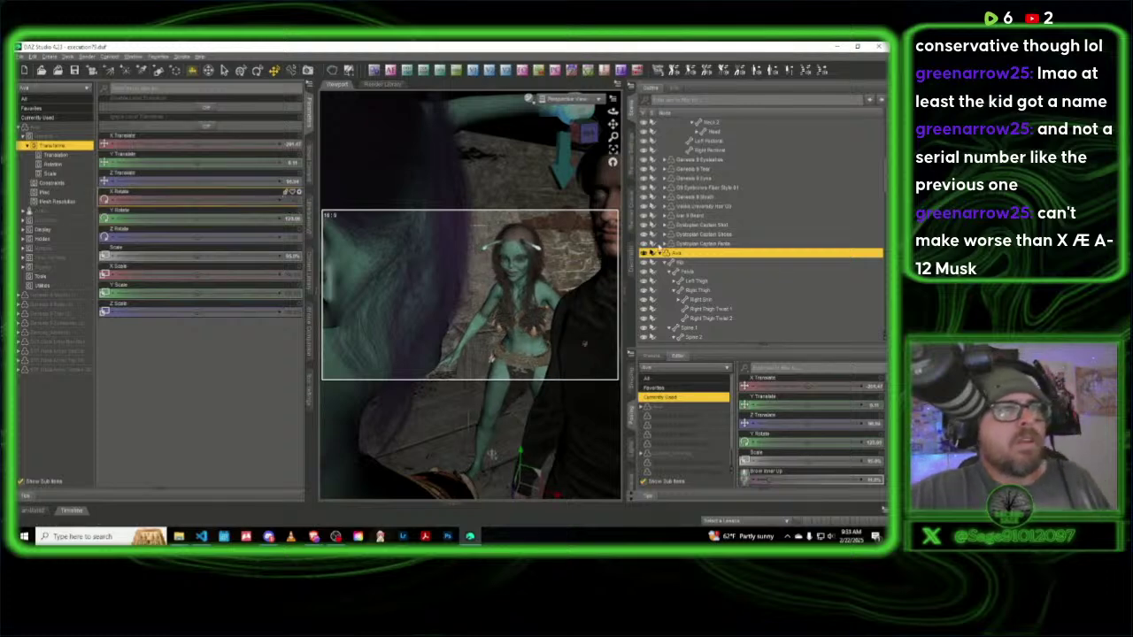
# Step: Select both green female figures and run the Look at Each Other script on them
pyautogui.click(660, 253)
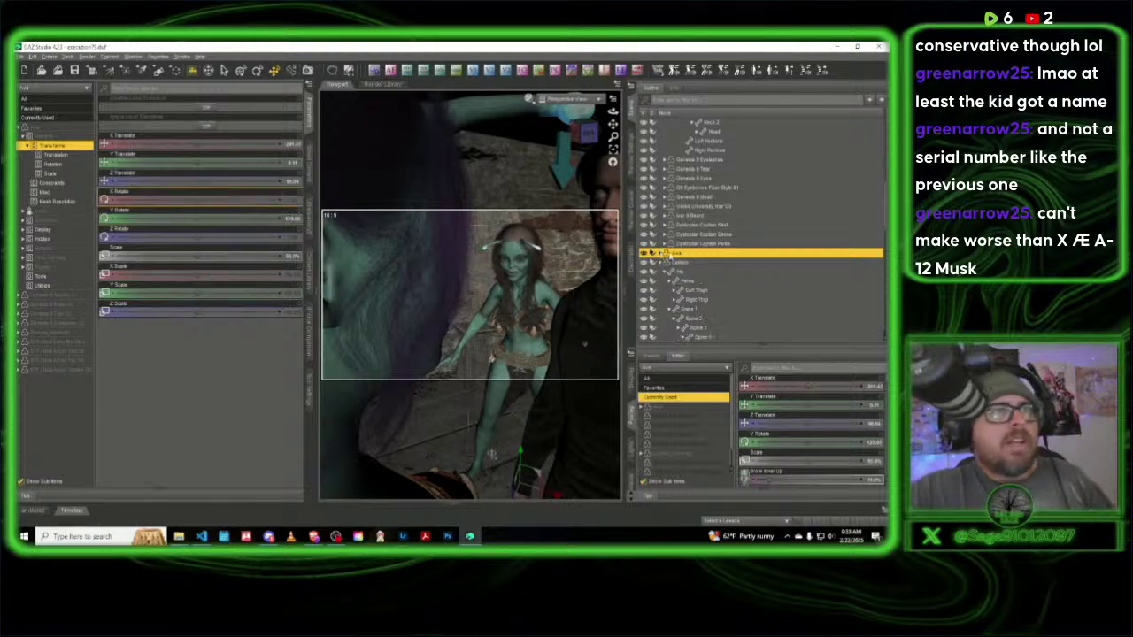
pyautogui.click(682, 263)
pyautogui.click(180, 55)
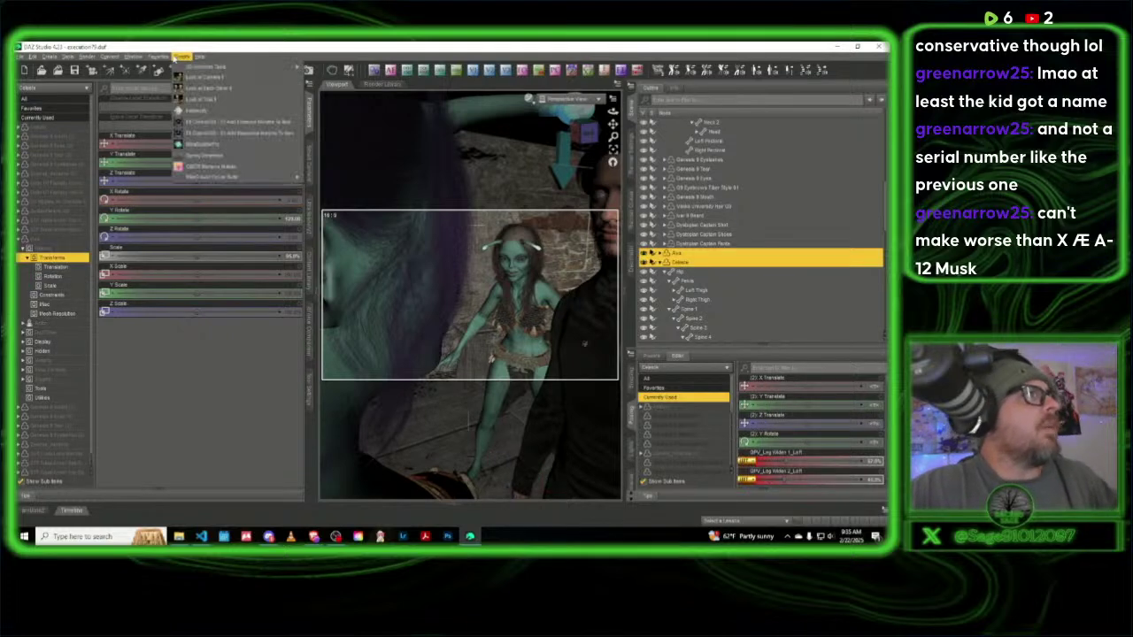
pyautogui.click(213, 89)
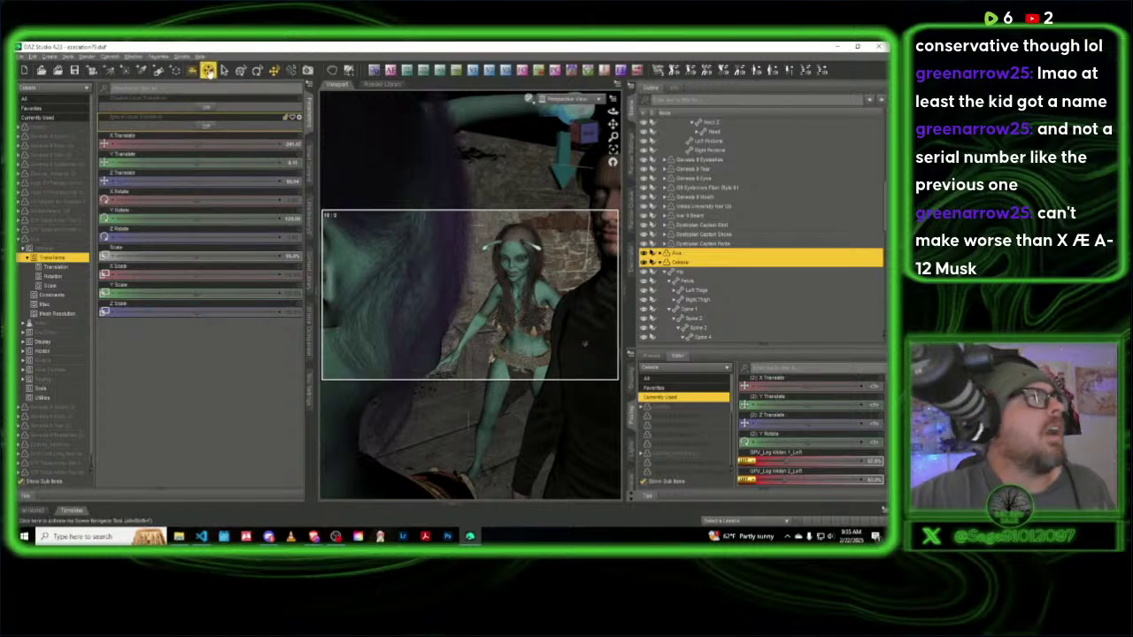
pyautogui.click(180, 56)
pyautogui.click(209, 90)
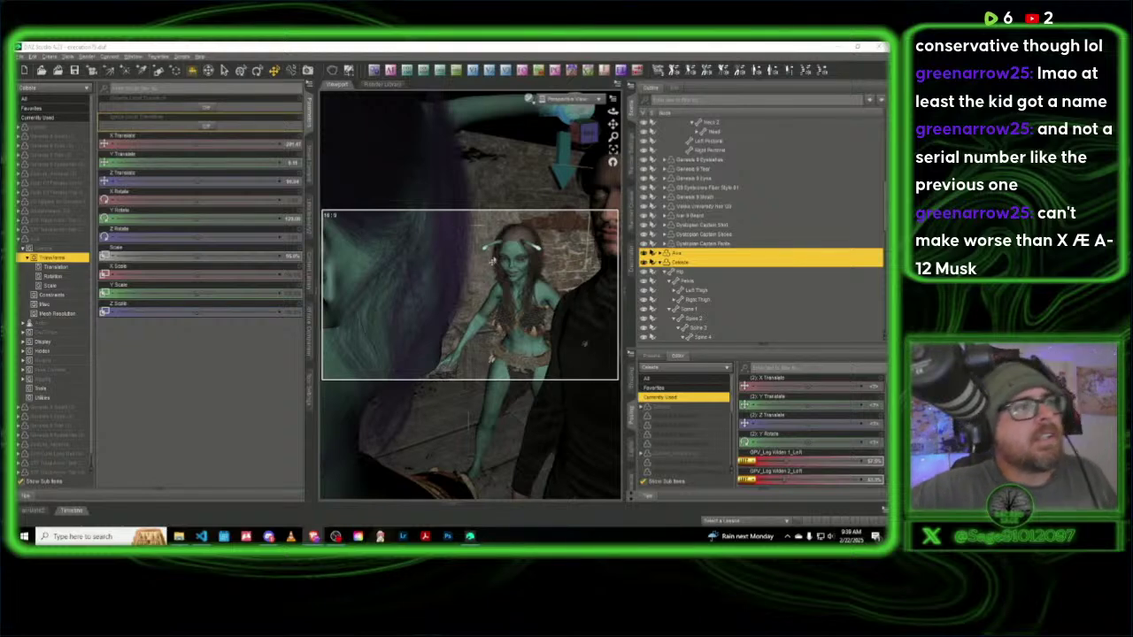
# Step: Filter the standing green figure's parameters for surprised expressions and increase JW The Brave One - Surprised - Sylvia 9
pyautogui.click(763, 254)
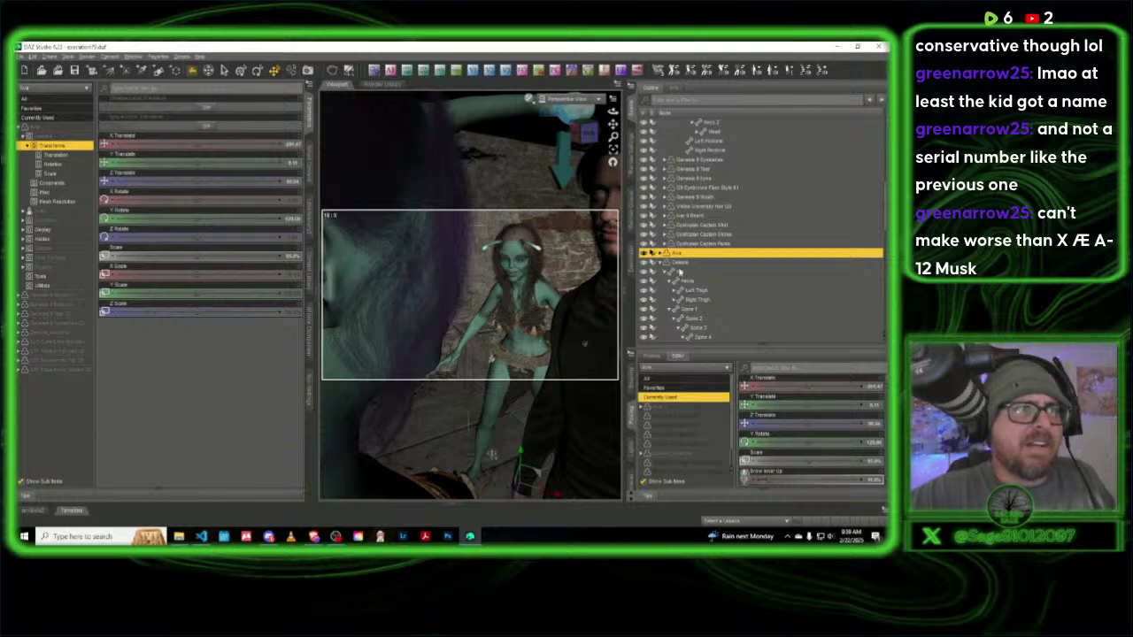
pyautogui.scroll(-3, 710, 301)
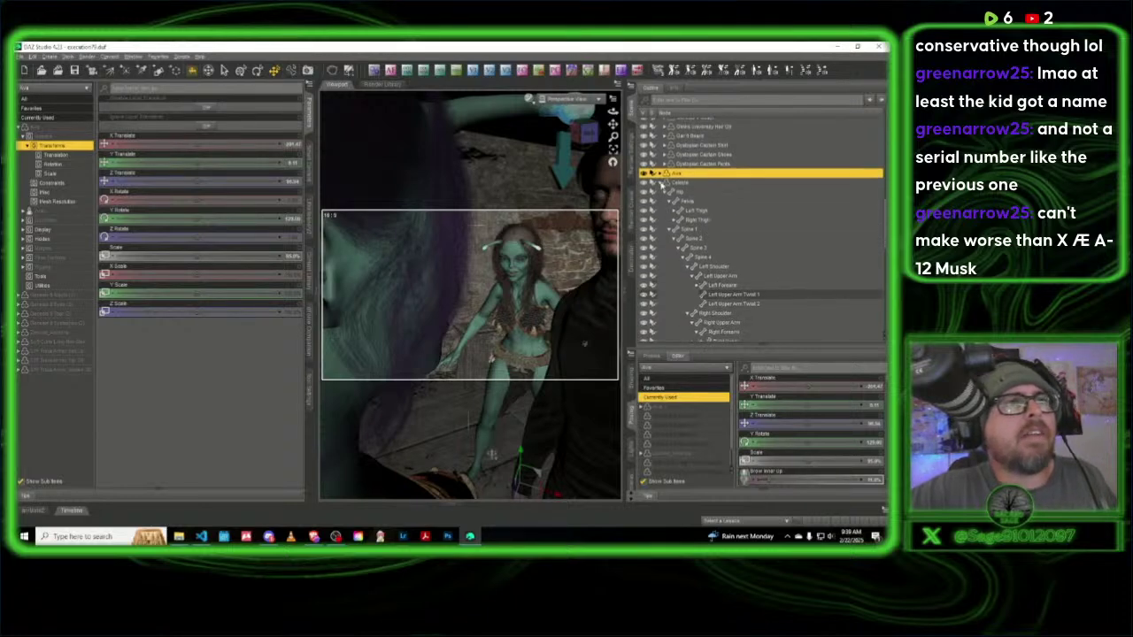
pyautogui.click(661, 182)
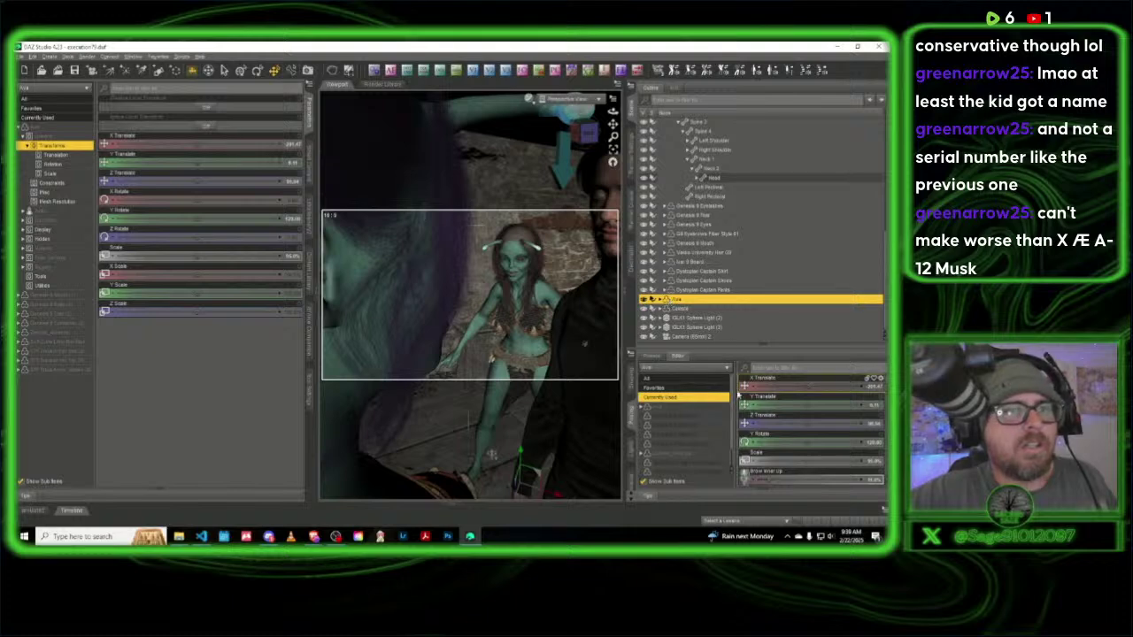
pyautogui.scroll(-10, 770, 412)
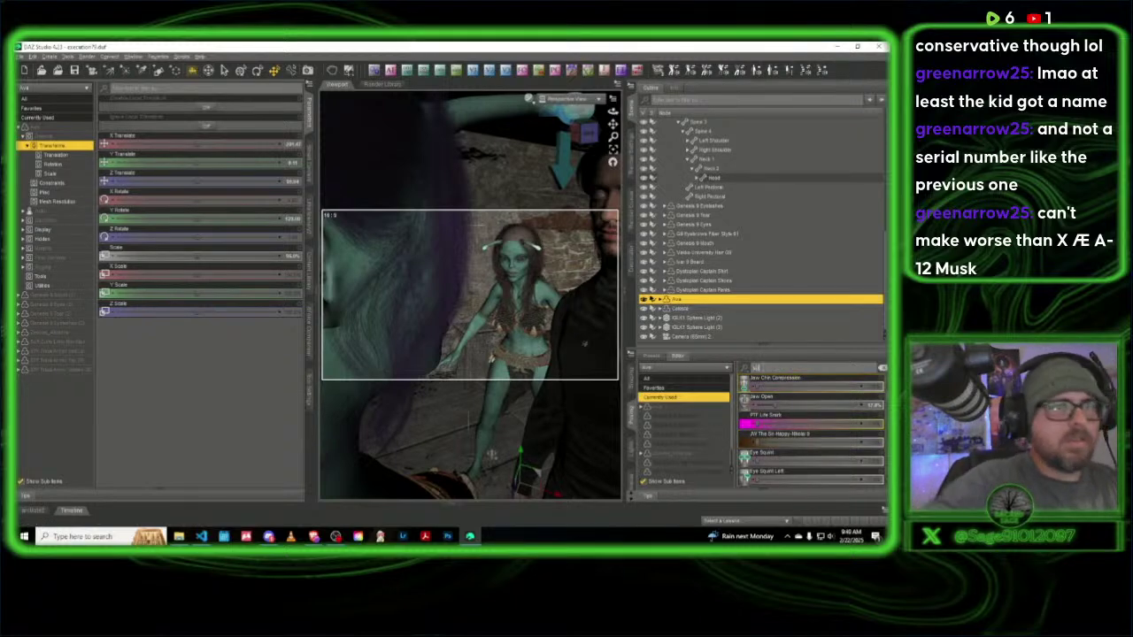
pyautogui.write('su')
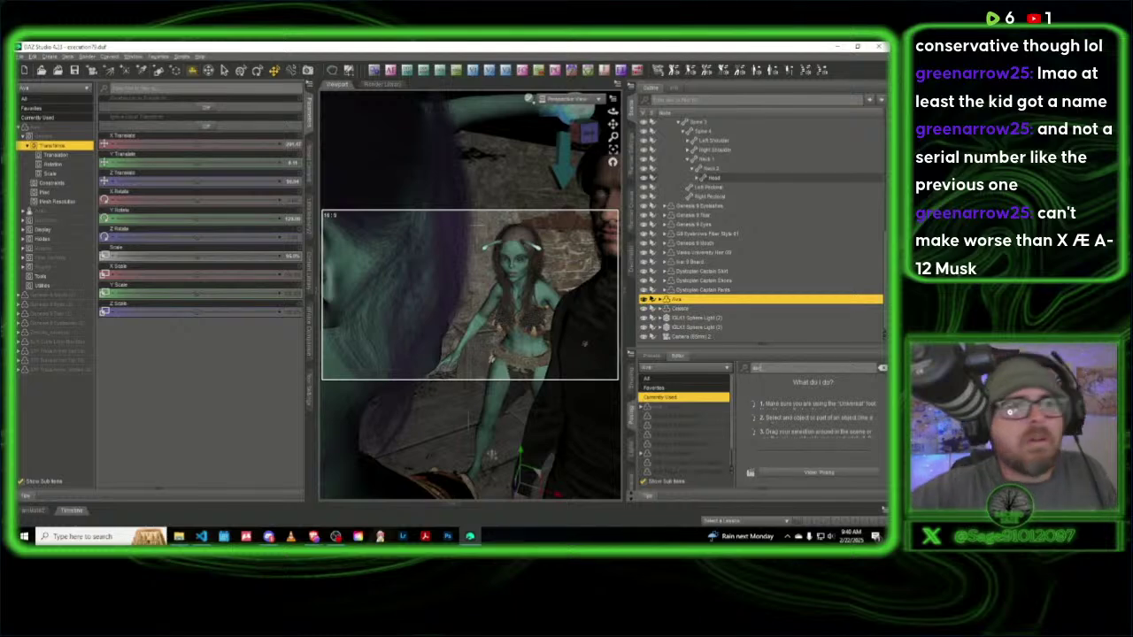
pyautogui.click(666, 408)
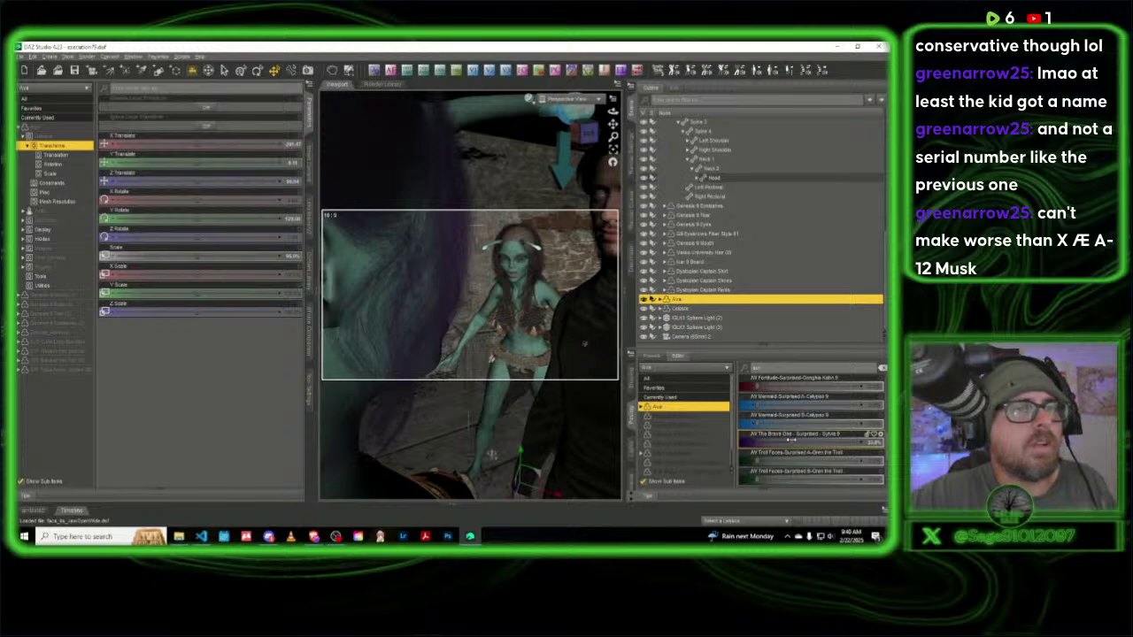
# Step: Add the other green female figure to the selection so both are selected together
pyautogui.keyDown('ctrl'); pyautogui.click(683, 309); pyautogui.keyUp('ctrl')
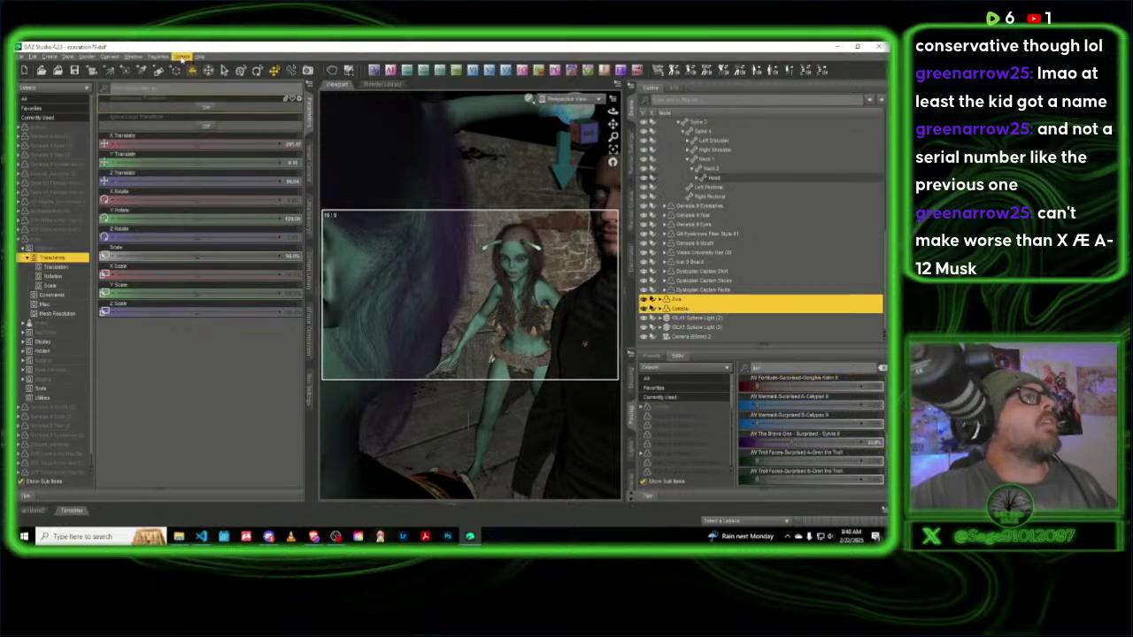
pyautogui.click(182, 56)
pyautogui.press('Escape')
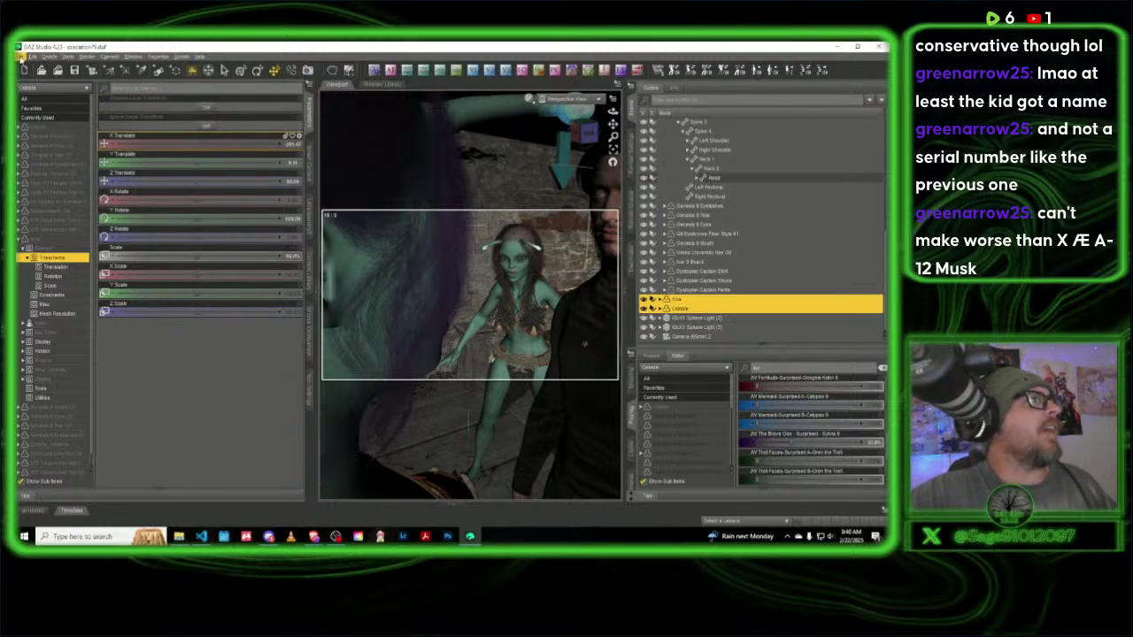
# Step: Save the scene under the new file name execution80 in the execution folder, accepting the scene save options
pyautogui.click(33, 57)
pyautogui.moveTo(80, 107)
pyautogui.click(127, 128)
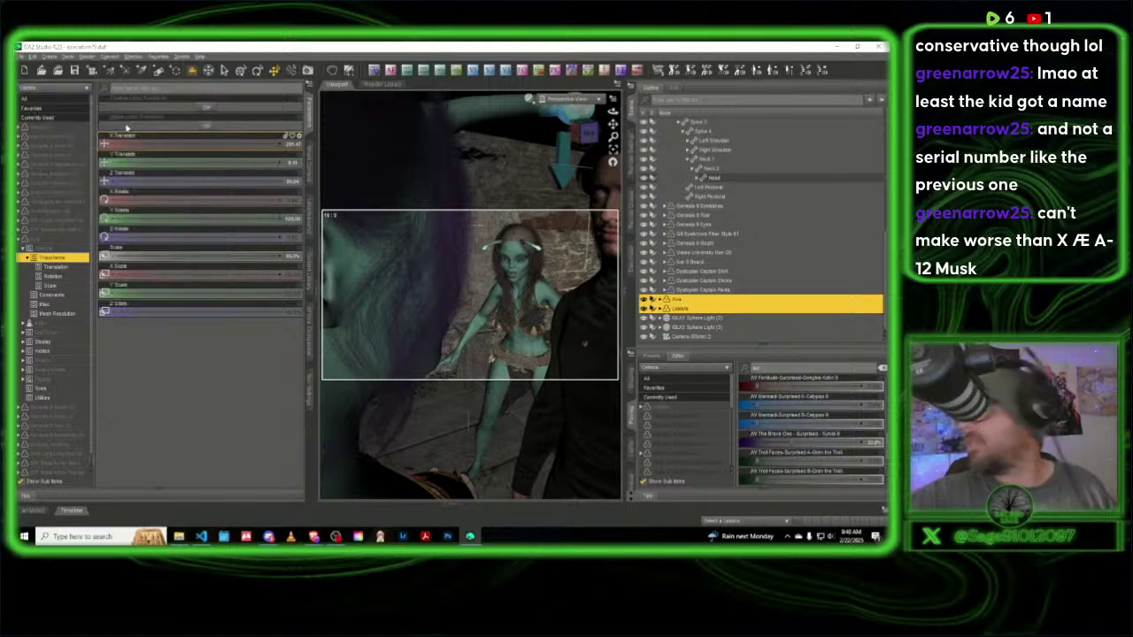
pyautogui.scroll(-10, 265, 354)
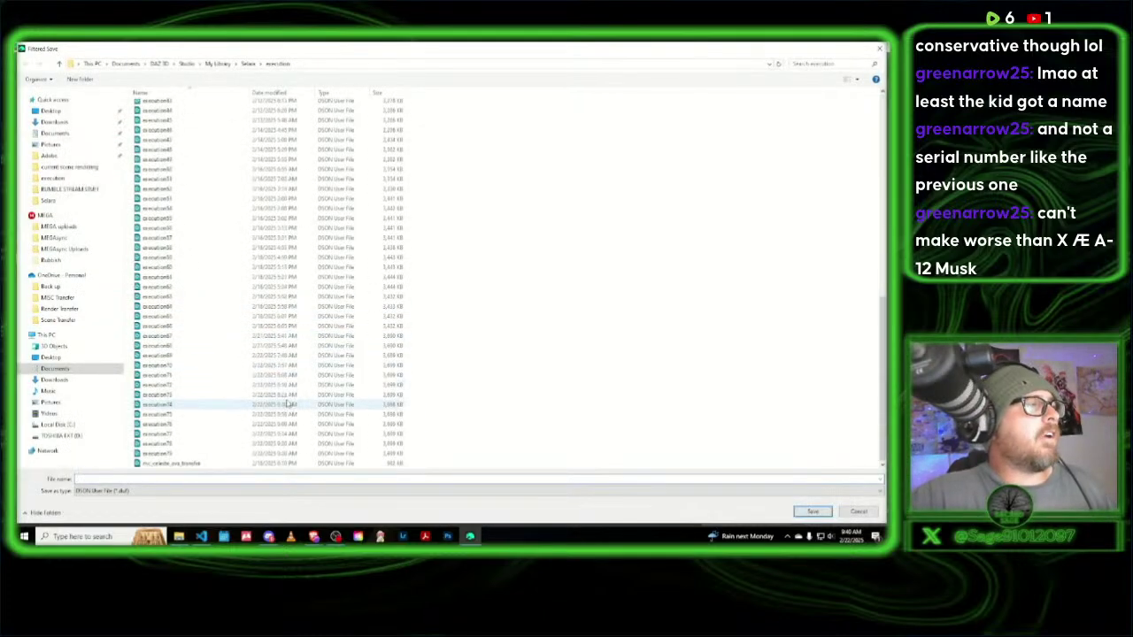
pyautogui.click(164, 454)
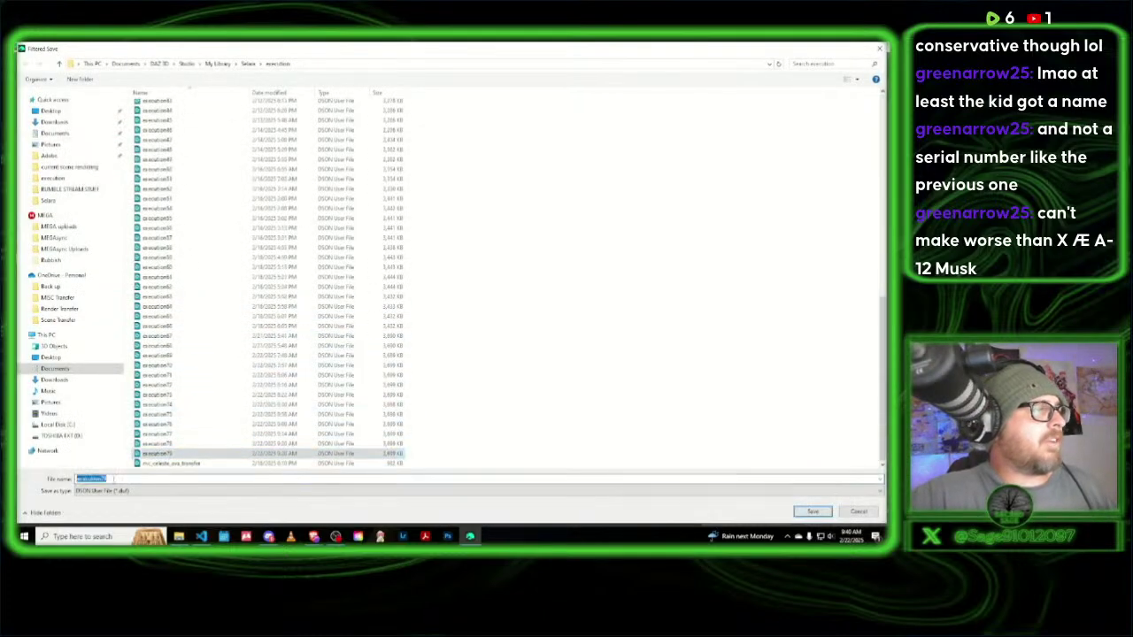
pyautogui.click(112, 478)
pyautogui.press('BackSpace')
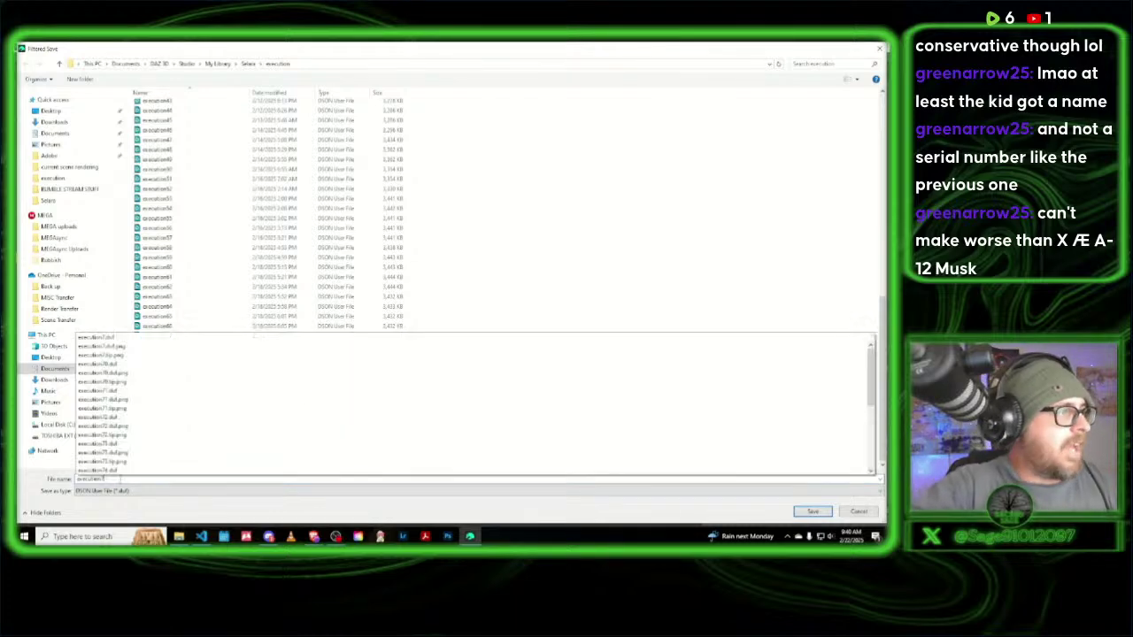
pyautogui.press('BackSpace')
pyautogui.write('80')
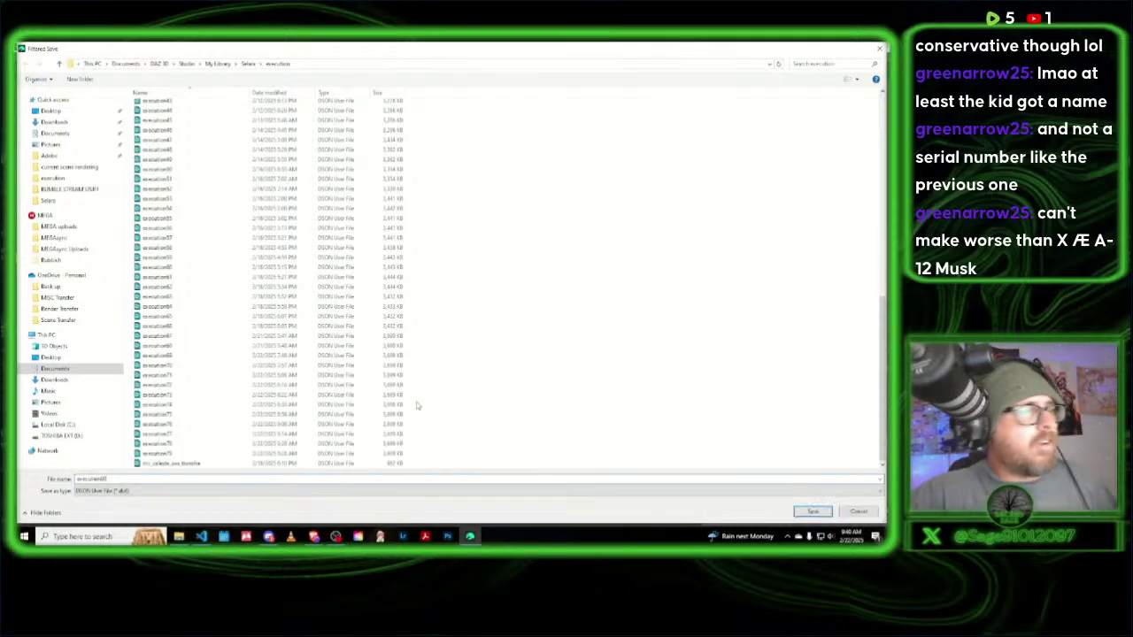
pyautogui.click(809, 511)
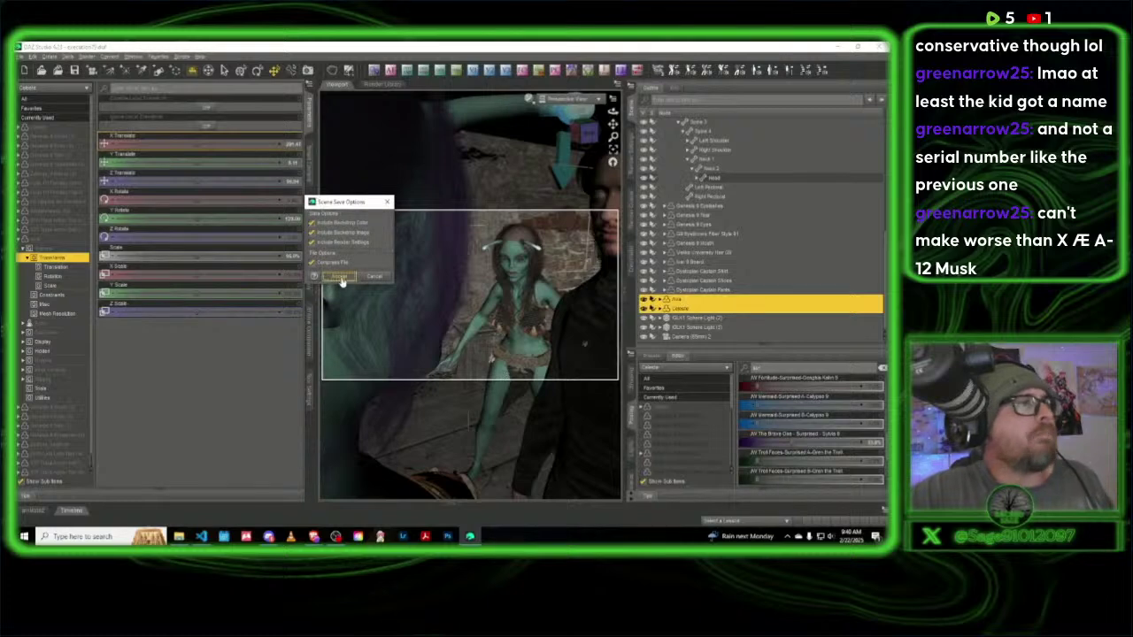
pyautogui.click(341, 278)
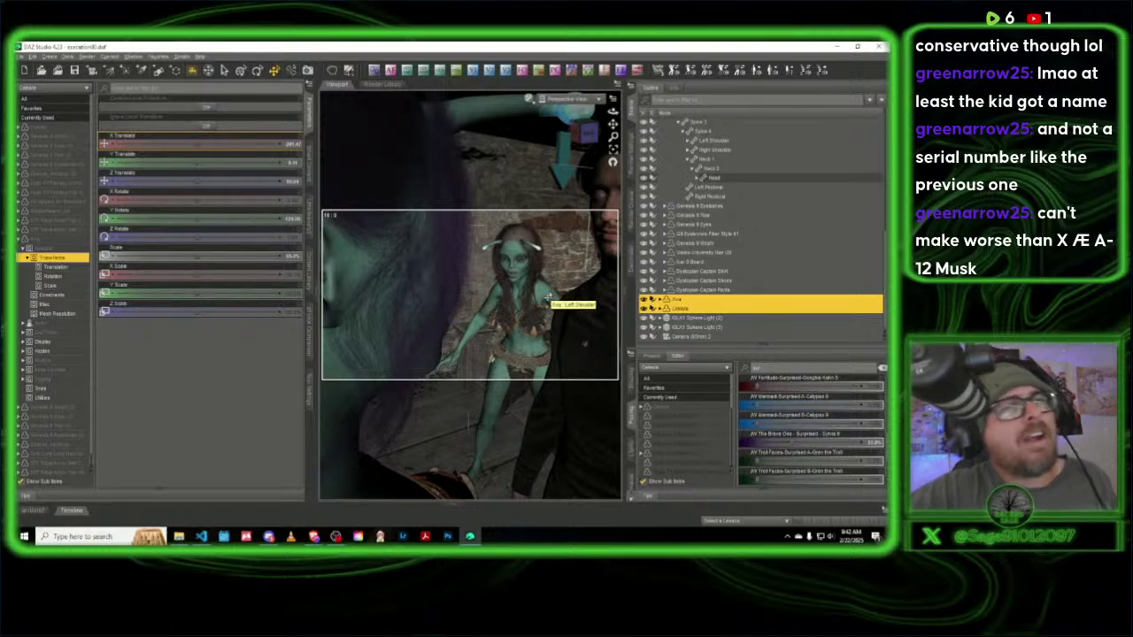
# Step: Select only the green figure listed directly below Ava in the scene
pyautogui.click(699, 319)
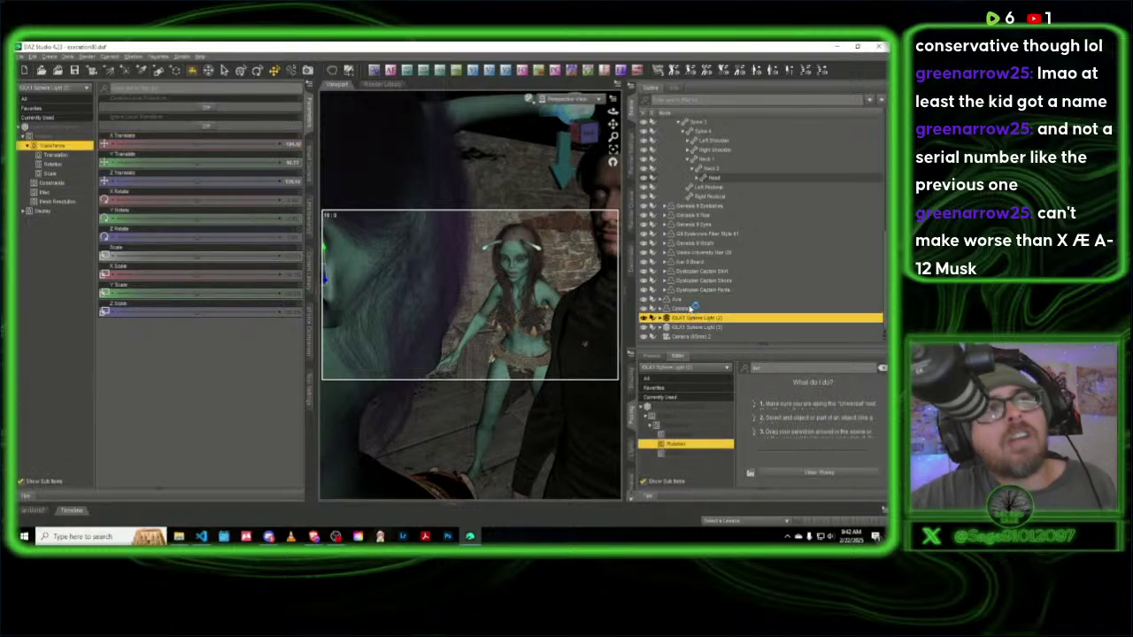
pyautogui.click(695, 308)
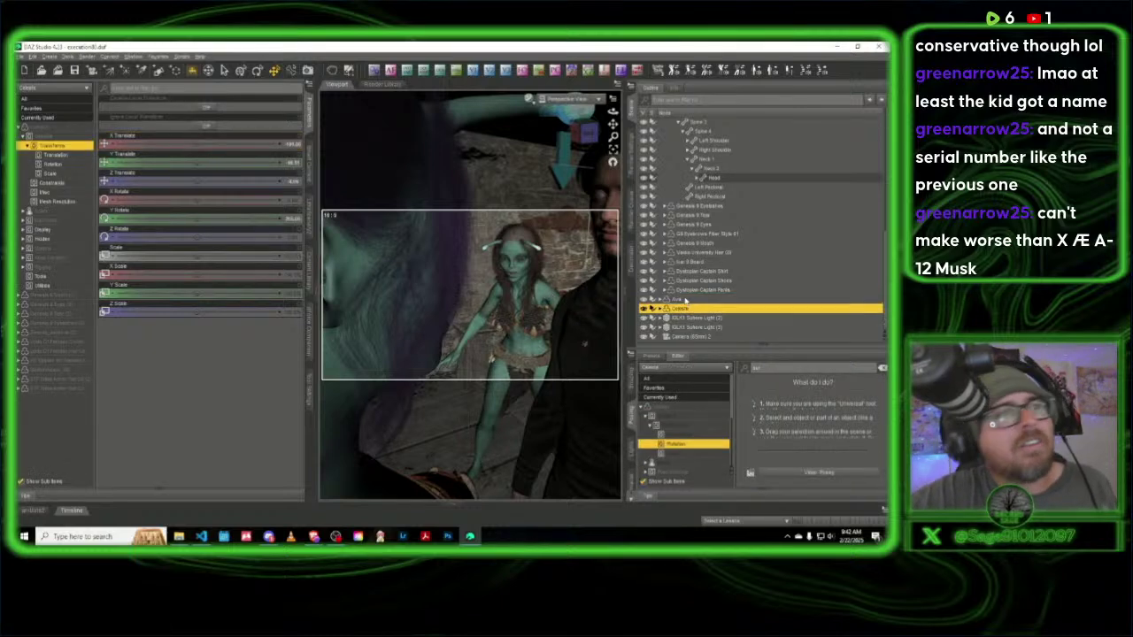
pyautogui.click(823, 69)
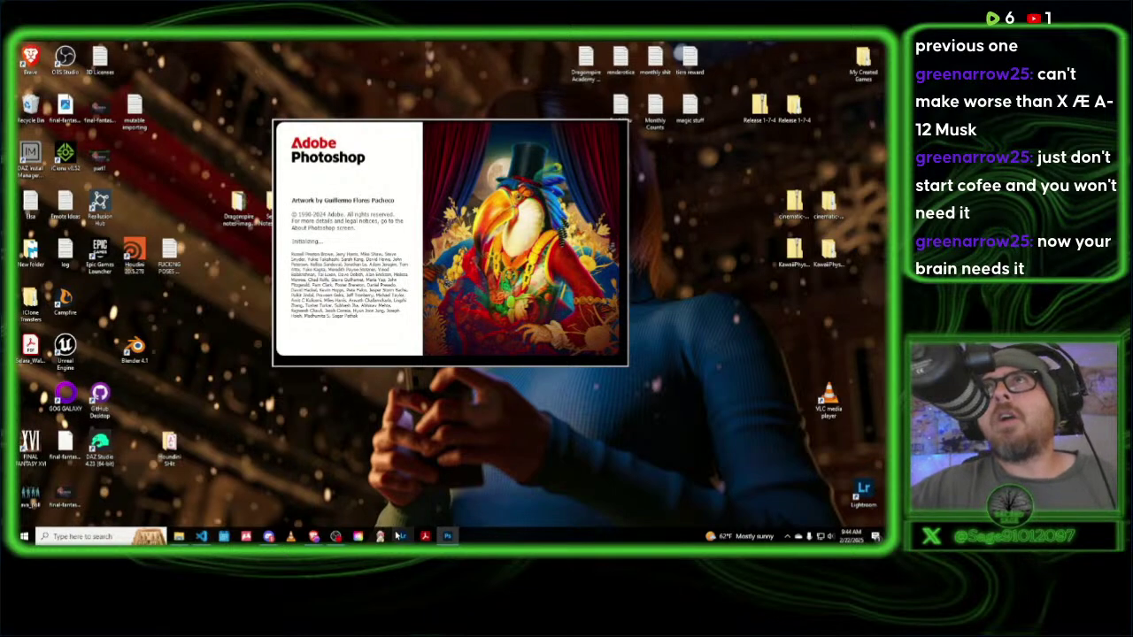
# Step: Launch Lightroom, bring its window onto this screen maximized, and minimize it to return to Photoshop
pyautogui.click(399, 537)
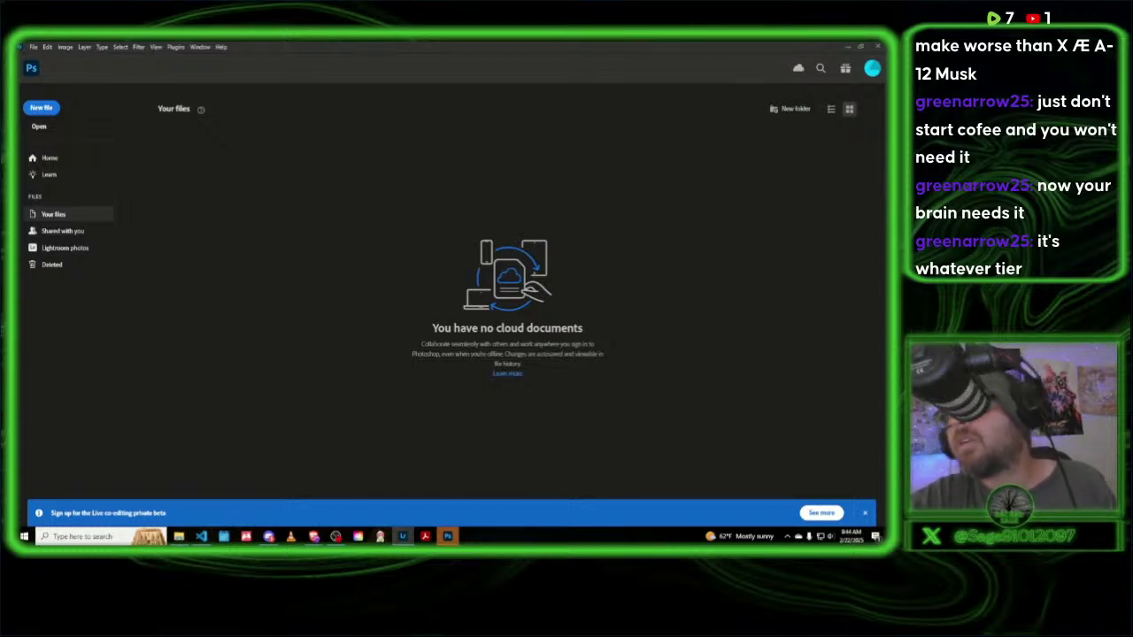
pyautogui.click(403, 537)
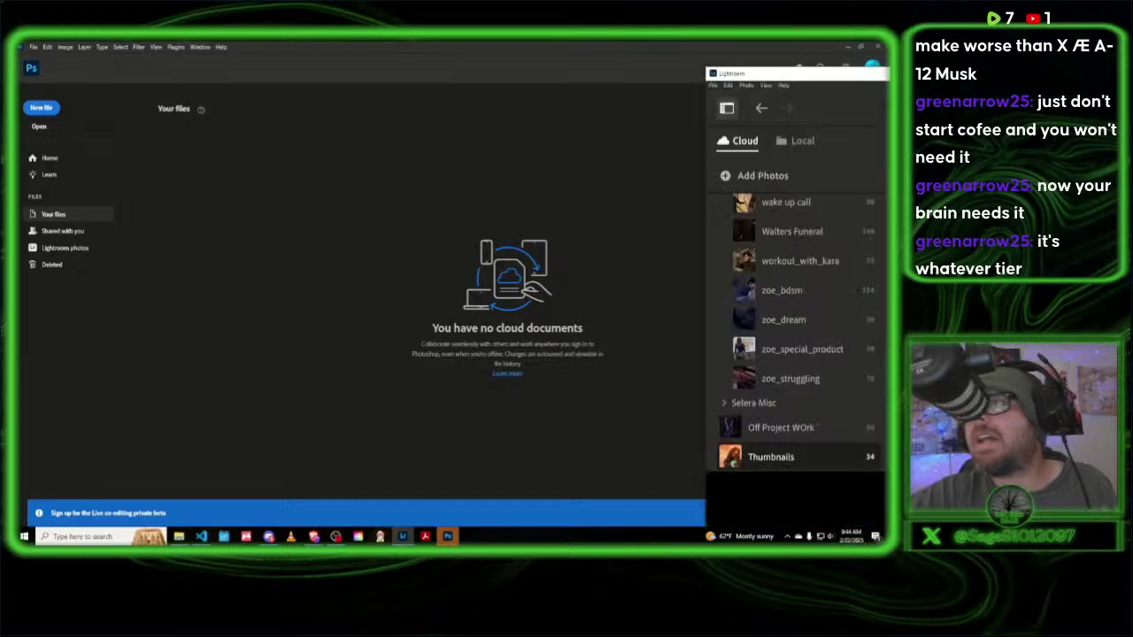
pyautogui.moveTo(693, 65); pyautogui.dragTo(679, 53)
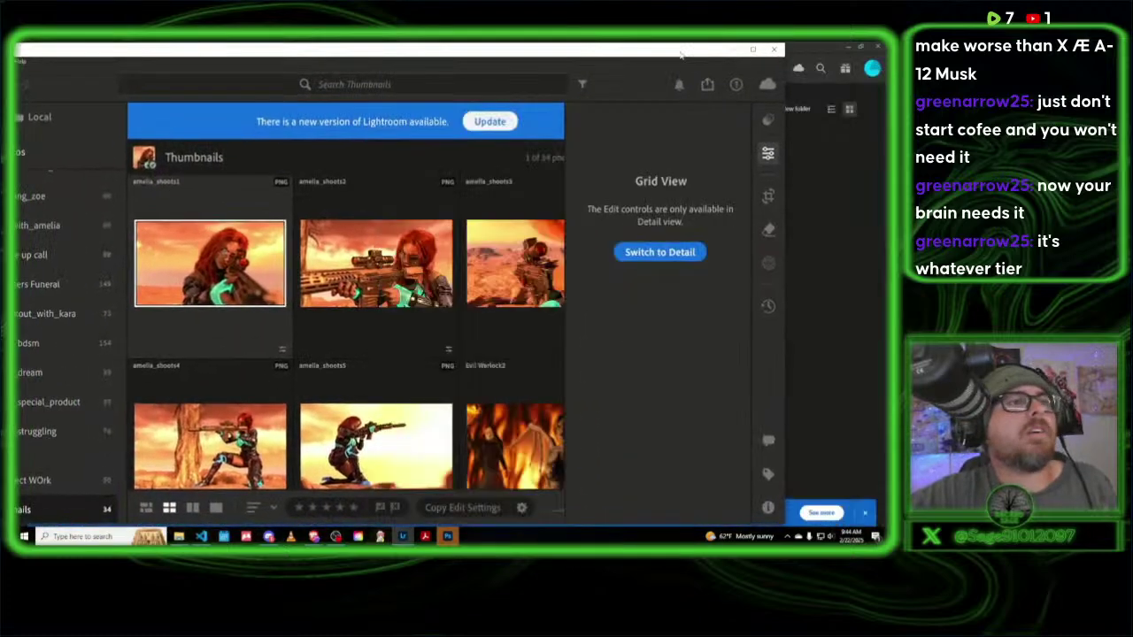
pyautogui.click(753, 50)
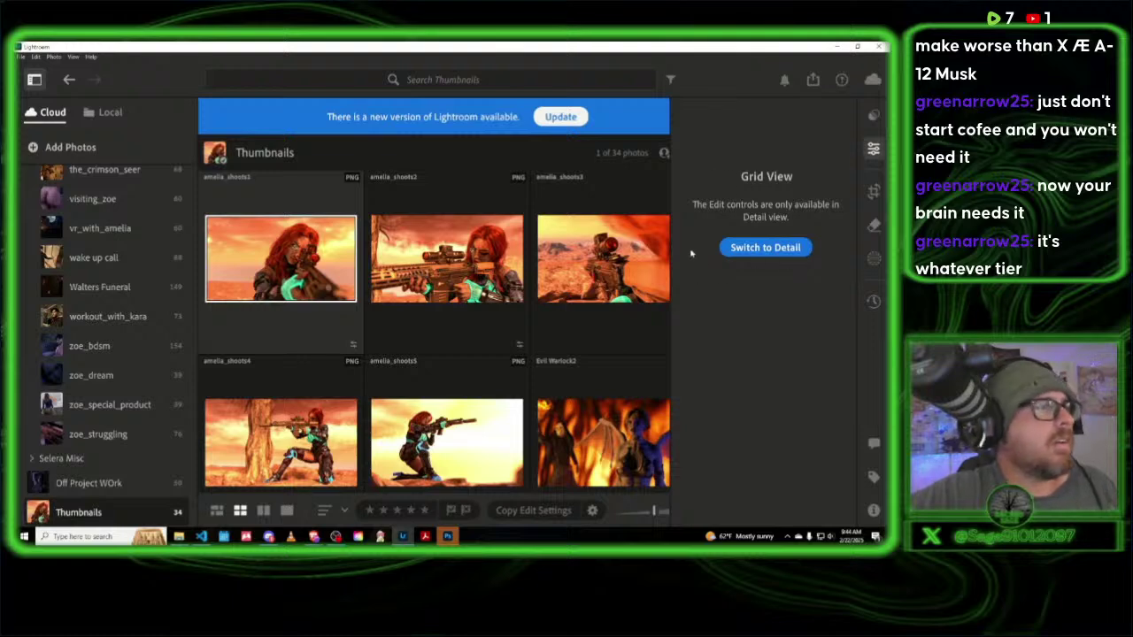
pyautogui.click(837, 46)
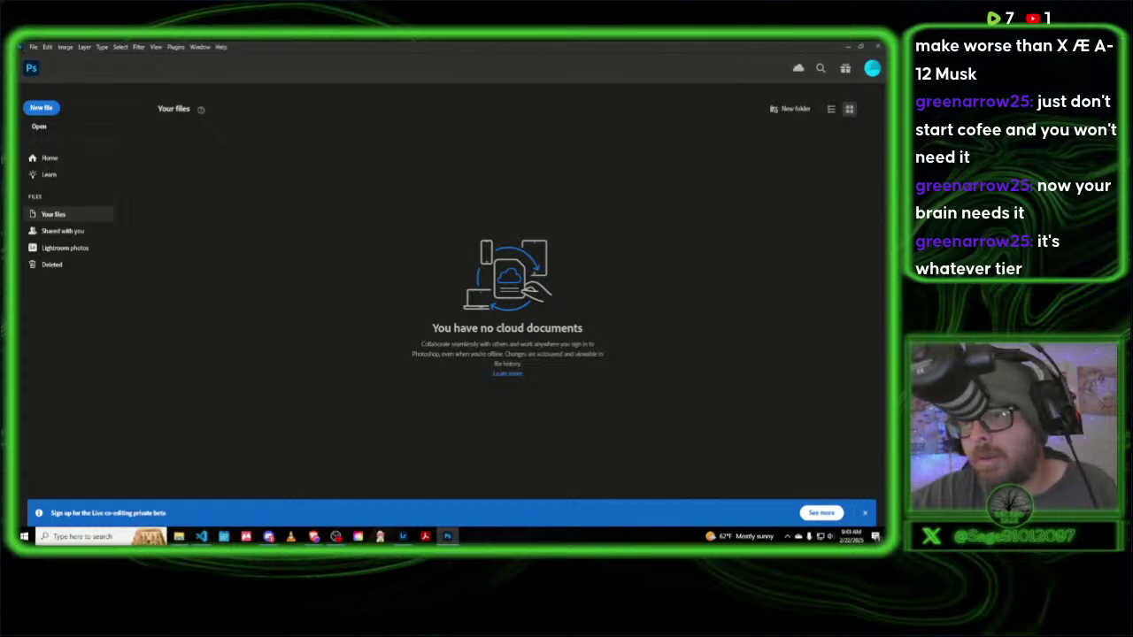
# Step: Open blacksmith_thumbnail1.png in Photoshop and retouch the flaws on the blacksmith's scalp and face with the Spot Healing Brush and Clone Stamp
pyautogui.click(178, 535)
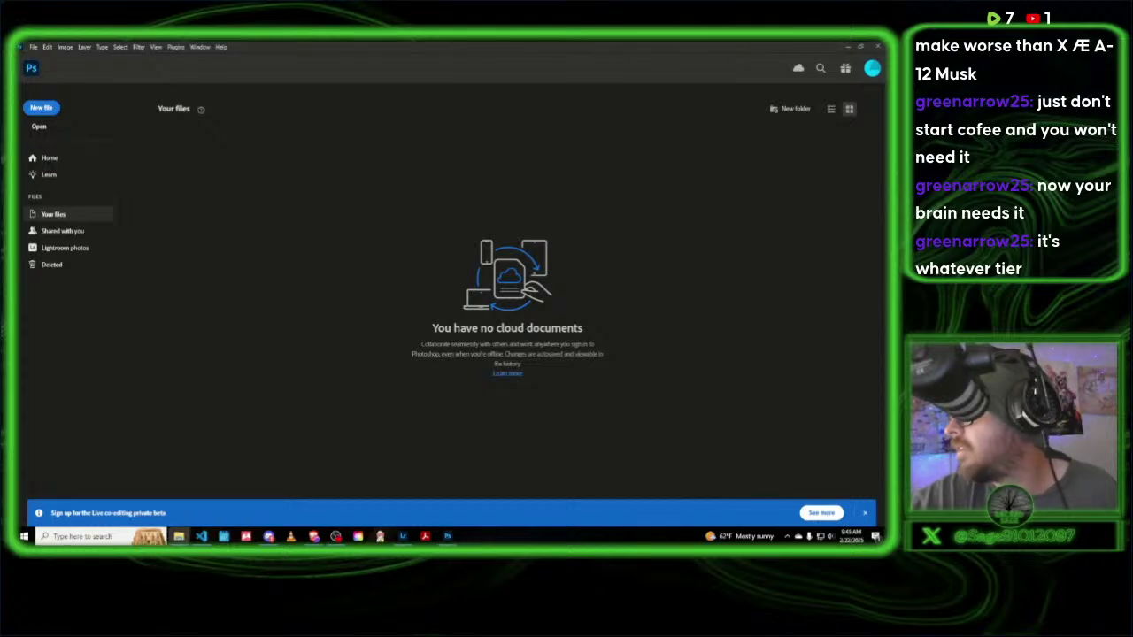
pyautogui.moveTo(736, 239); pyautogui.dragTo(552, 253)
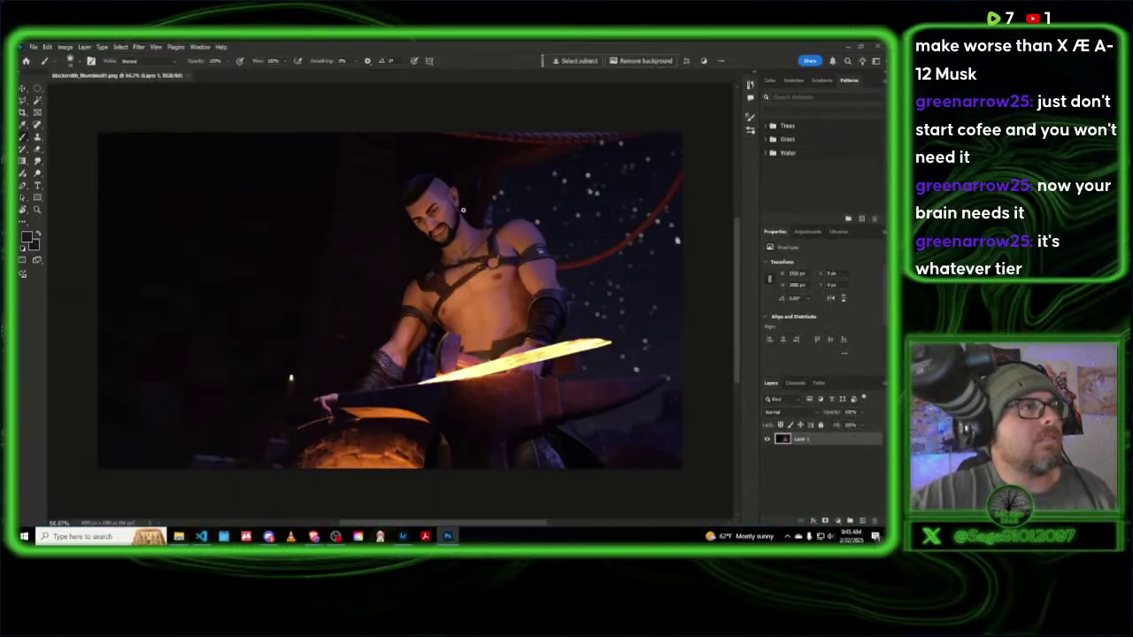
pyautogui.press('z')
pyautogui.click(422, 191)
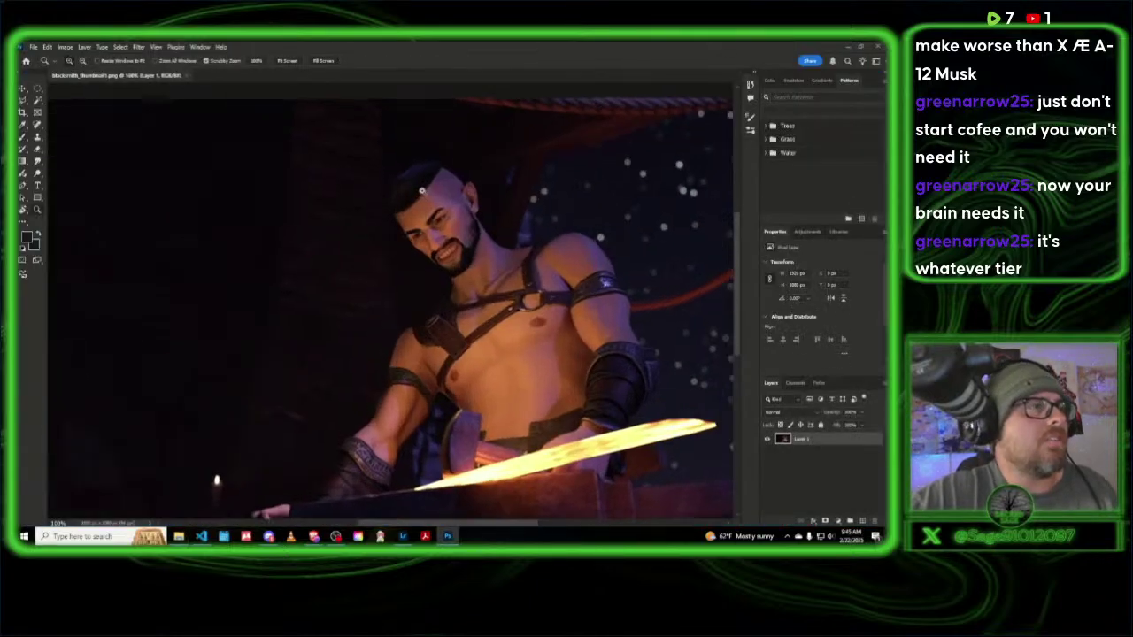
pyautogui.click(422, 191)
pyautogui.click(429, 173)
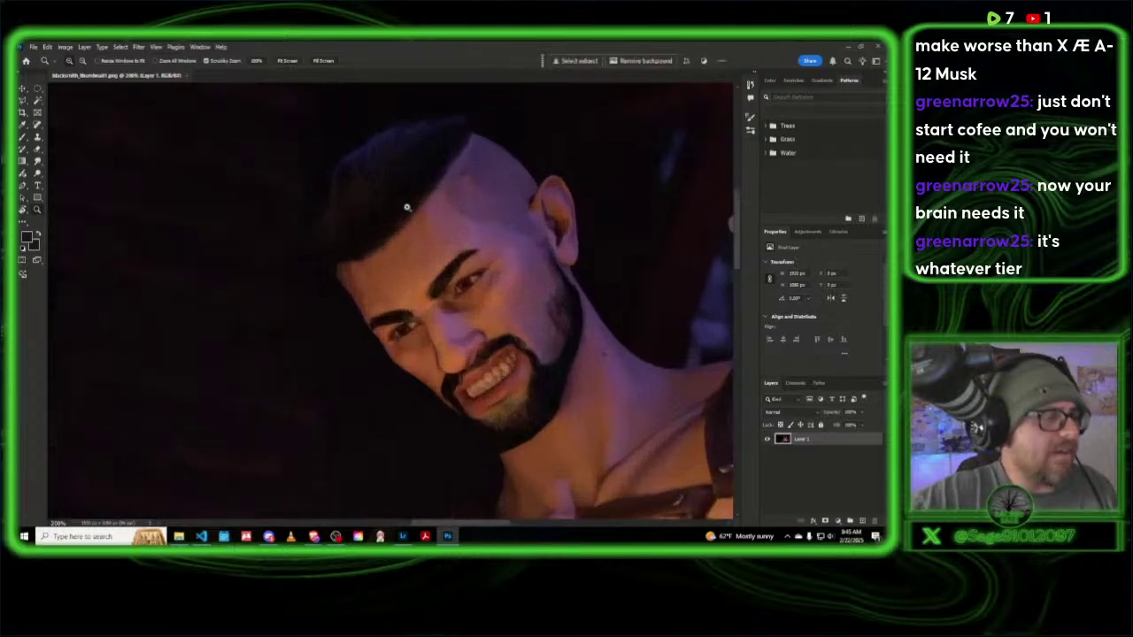
pyautogui.press('j')
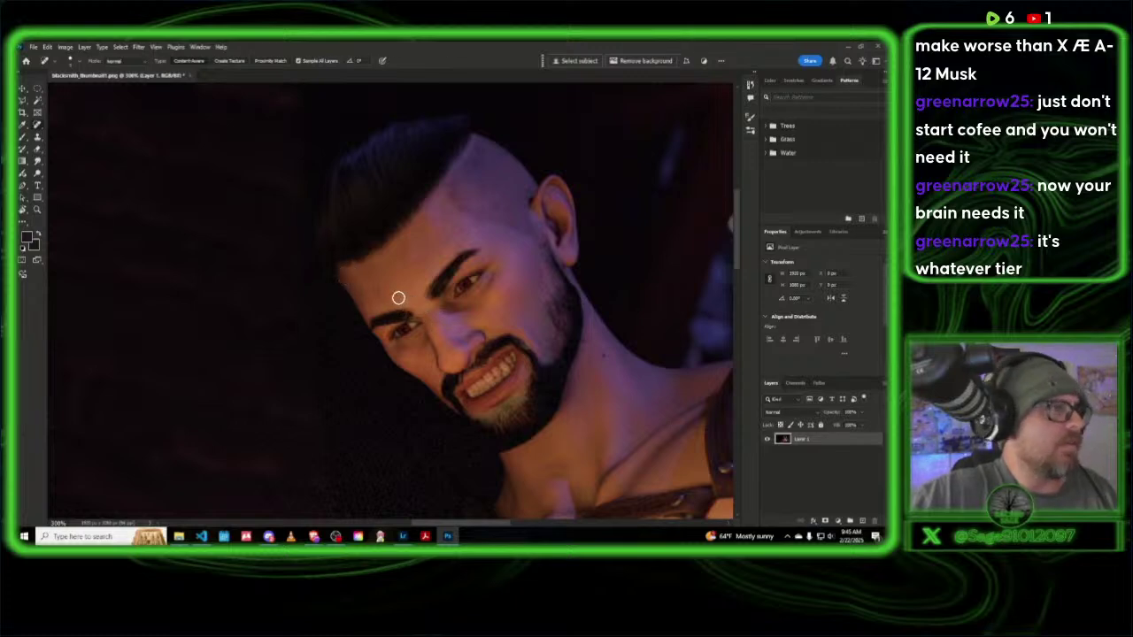
pyautogui.press('s')
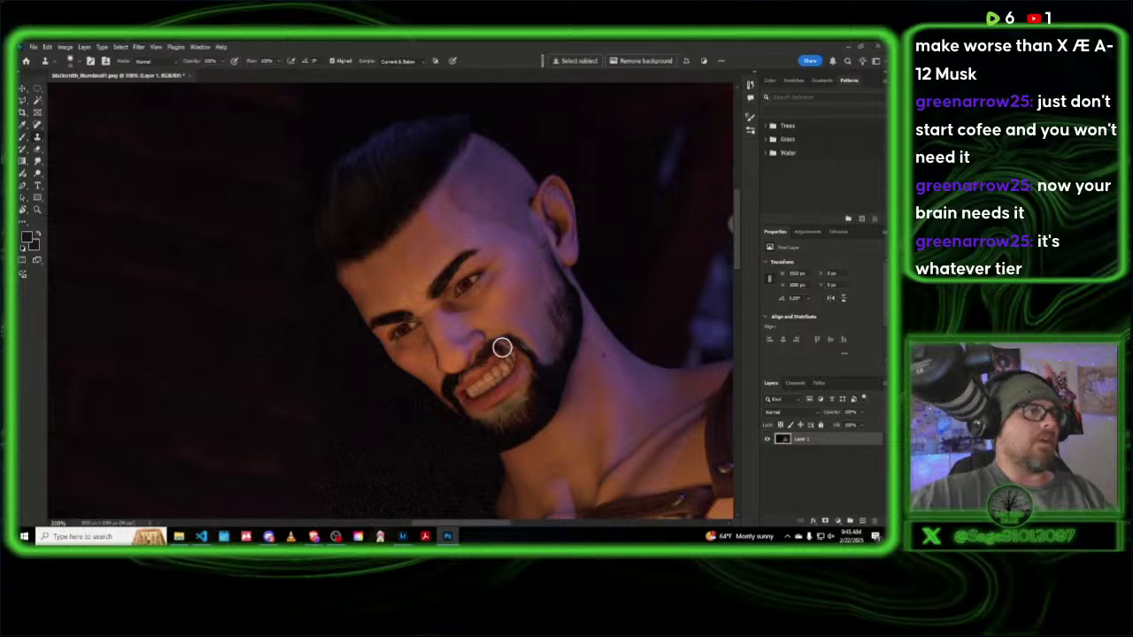
pyautogui.press('z')
pyautogui.rightClick(448, 307)
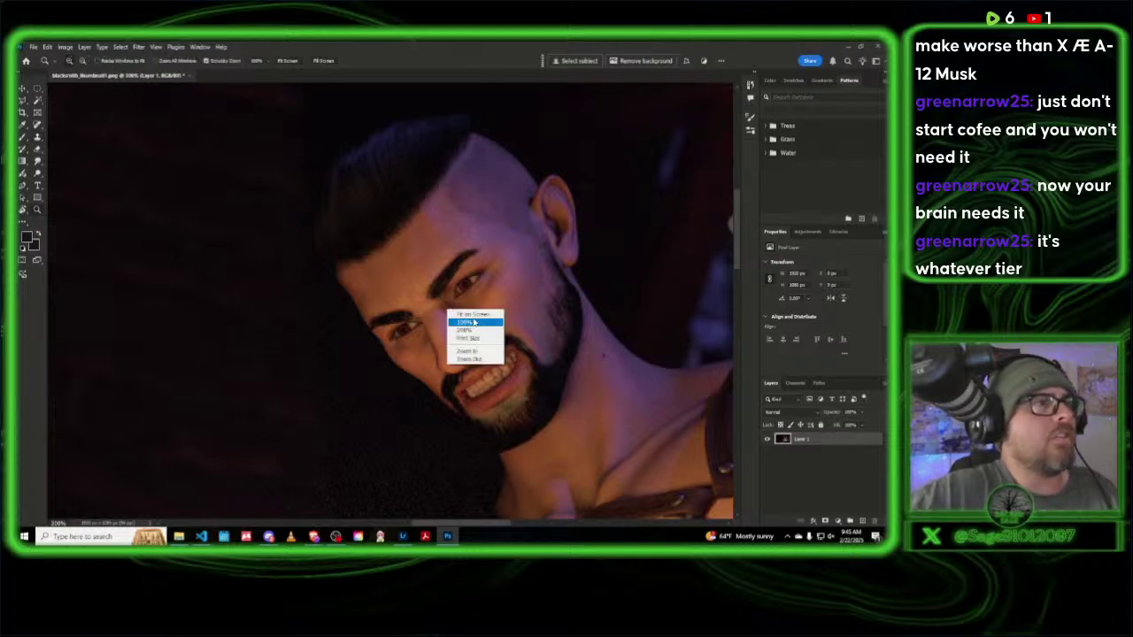
pyautogui.click(473, 314)
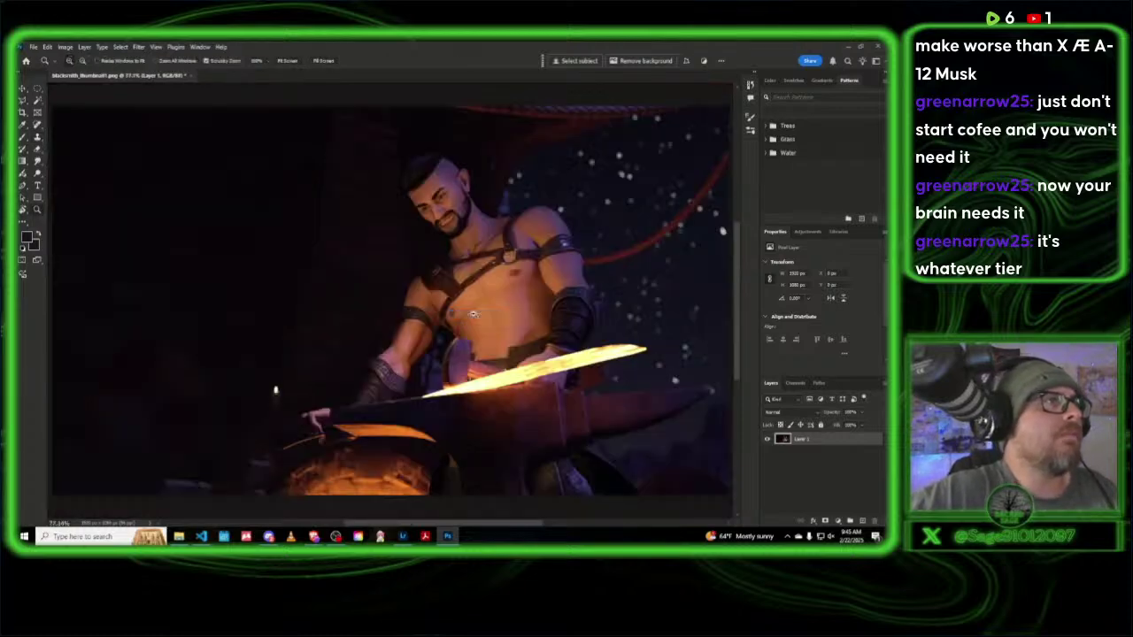
# Step: Touch up the outer edge of the blacksmith's forehead with a smaller Spot Healing Brush, and save and close the image
pyautogui.click(410, 188)
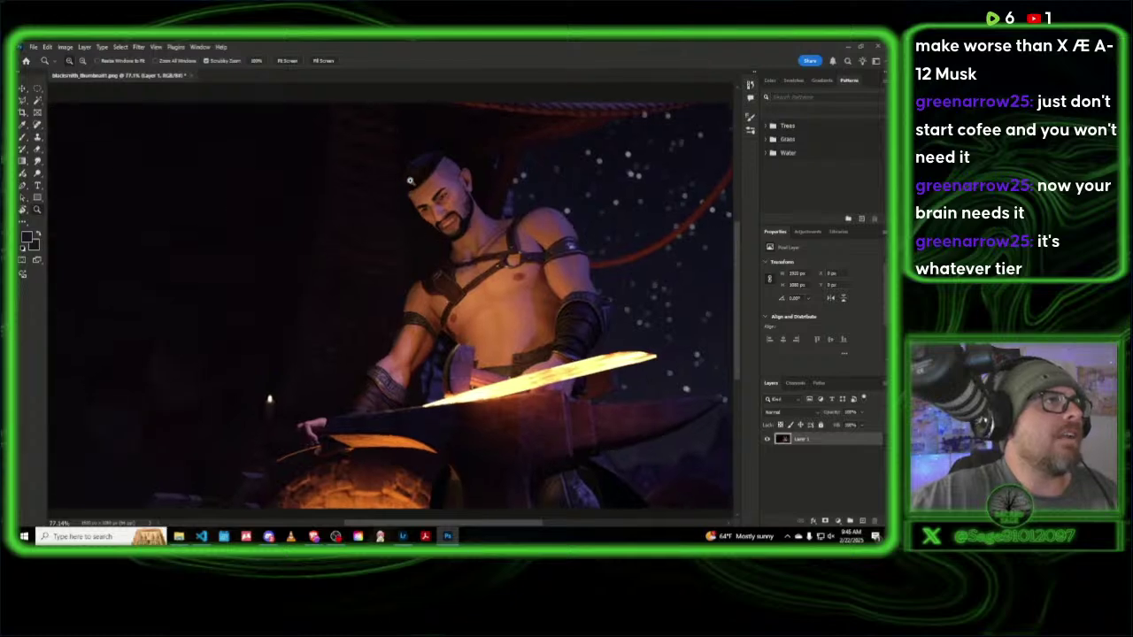
pyautogui.click(404, 184)
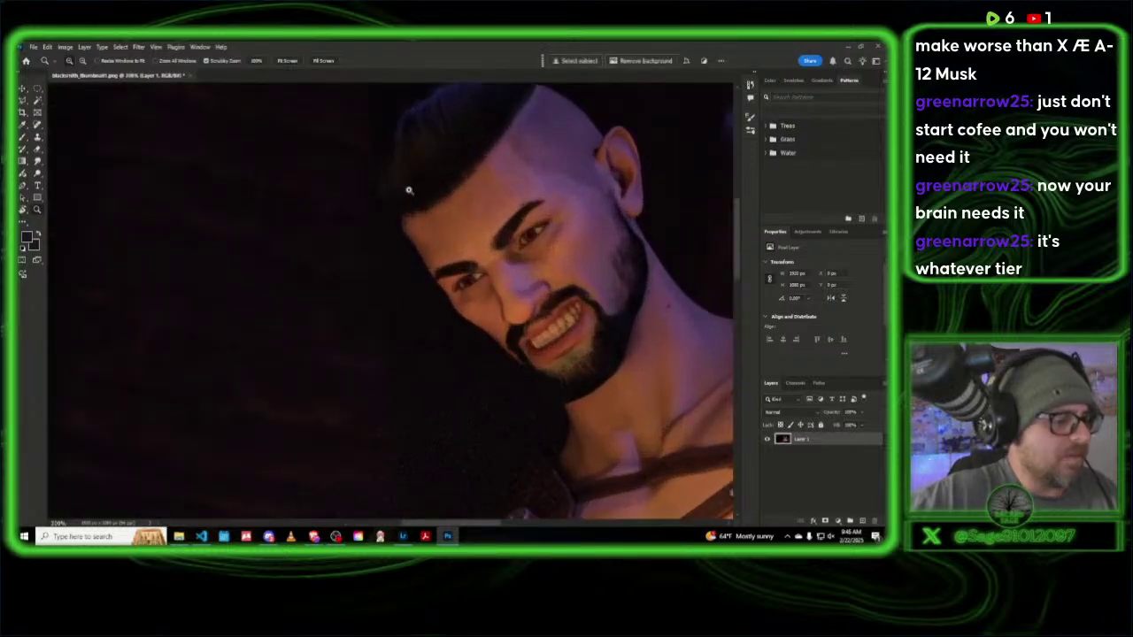
pyautogui.press('j')
pyautogui.keyDown('alt'); pyautogui.moveTo(435, 237); pyautogui.dragTo(431, 240, button='right'); pyautogui.keyUp('alt')
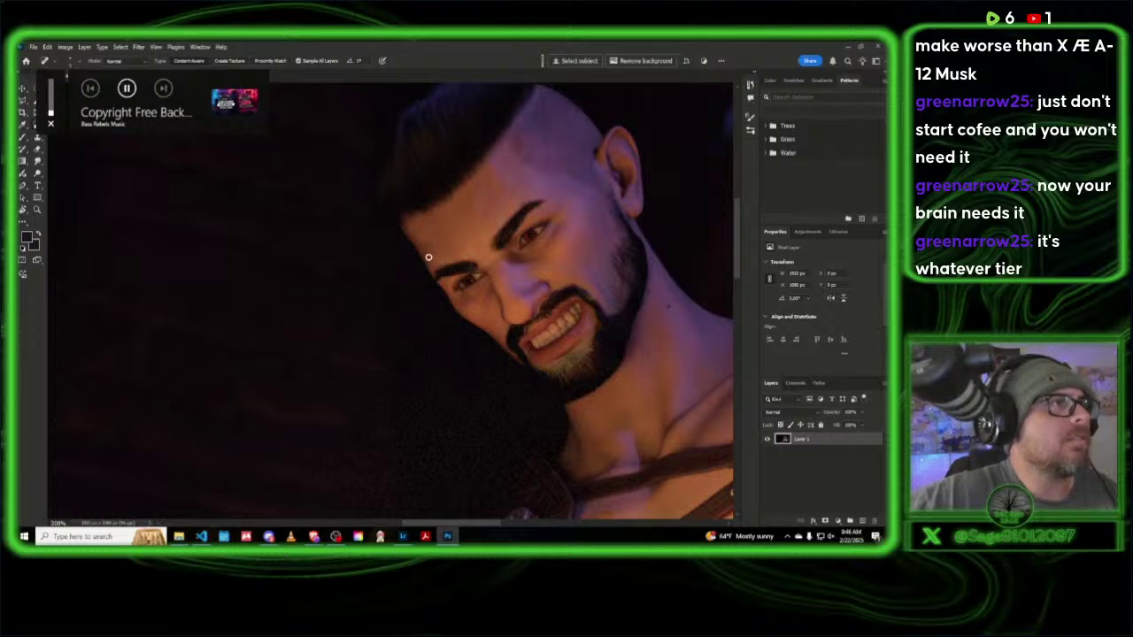
pyautogui.press('z')
pyautogui.rightClick(472, 239)
pyautogui.click(475, 239)
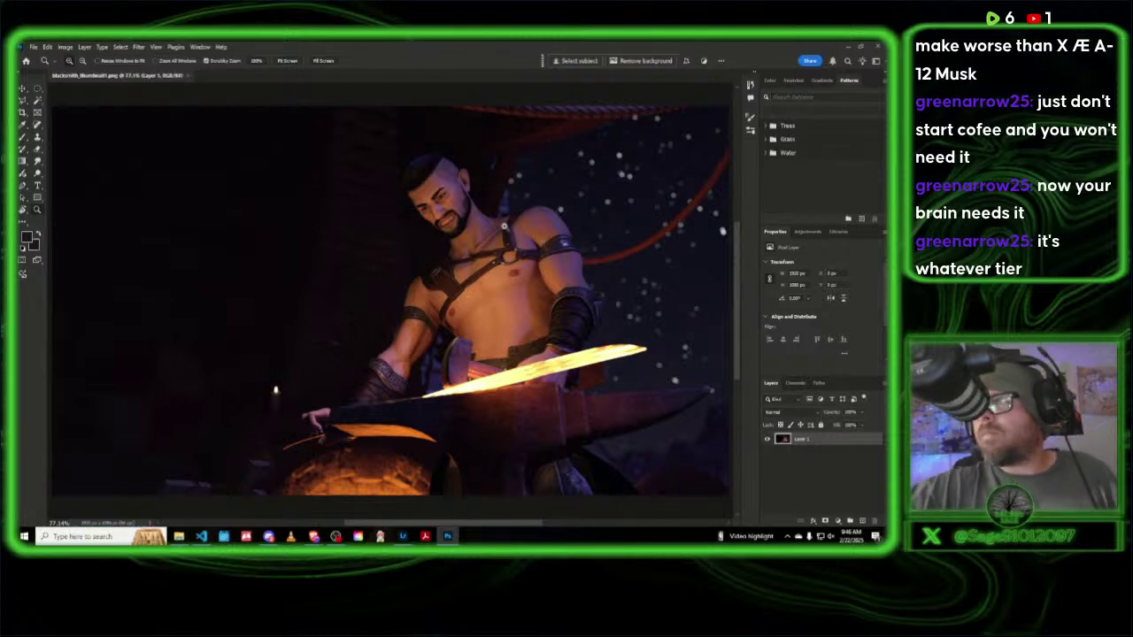
pyautogui.click(188, 76)
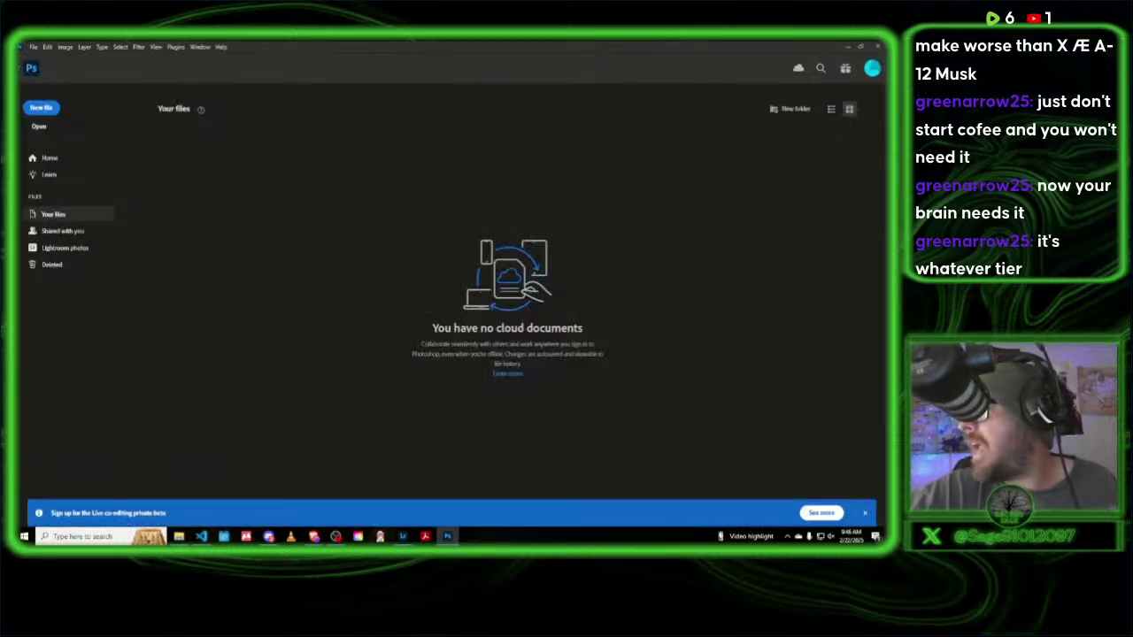
# Step: Open blacksmith_thumbnail2.png in Photoshop to check it for flaws and close it
pyautogui.moveTo(885, 237); pyautogui.dragTo(435, 276)
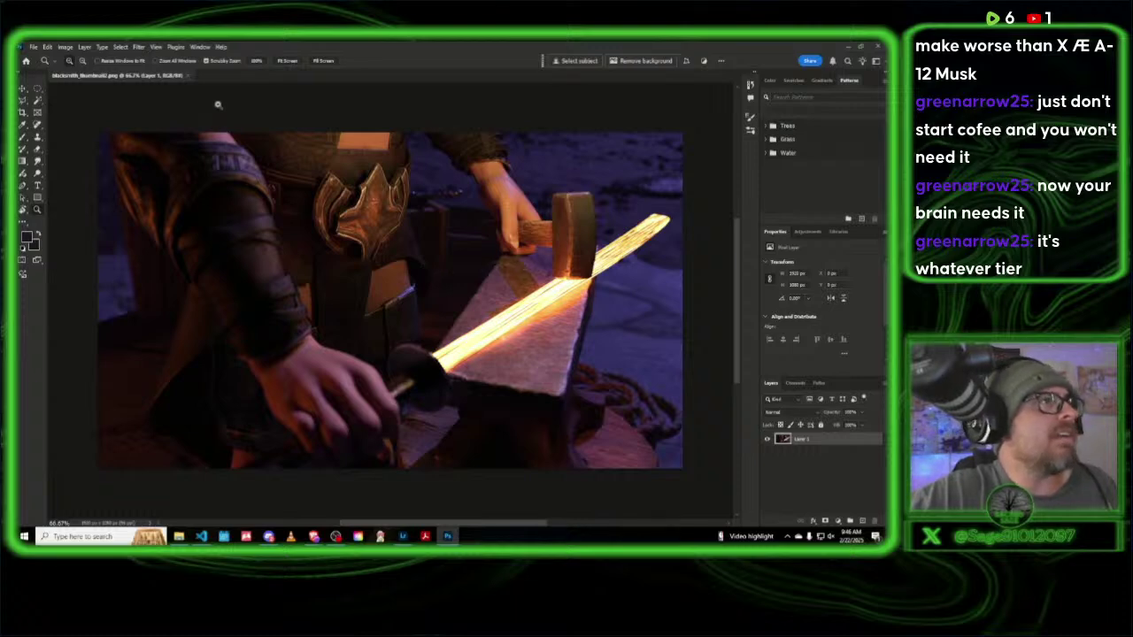
pyautogui.click(189, 77)
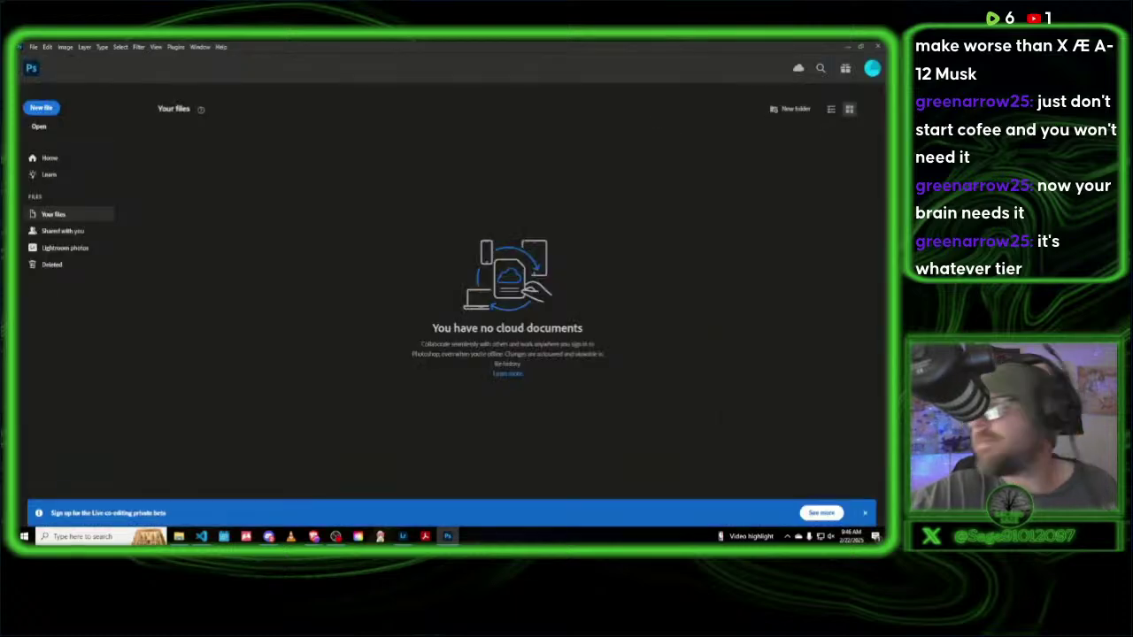
# Step: Open blacksmith_thumbnail3.png and heal the marks along the shaved side of the blacksmith's head and hairline with the Spot Healing Brush
pyautogui.moveTo(838, 240); pyautogui.dragTo(585, 260)
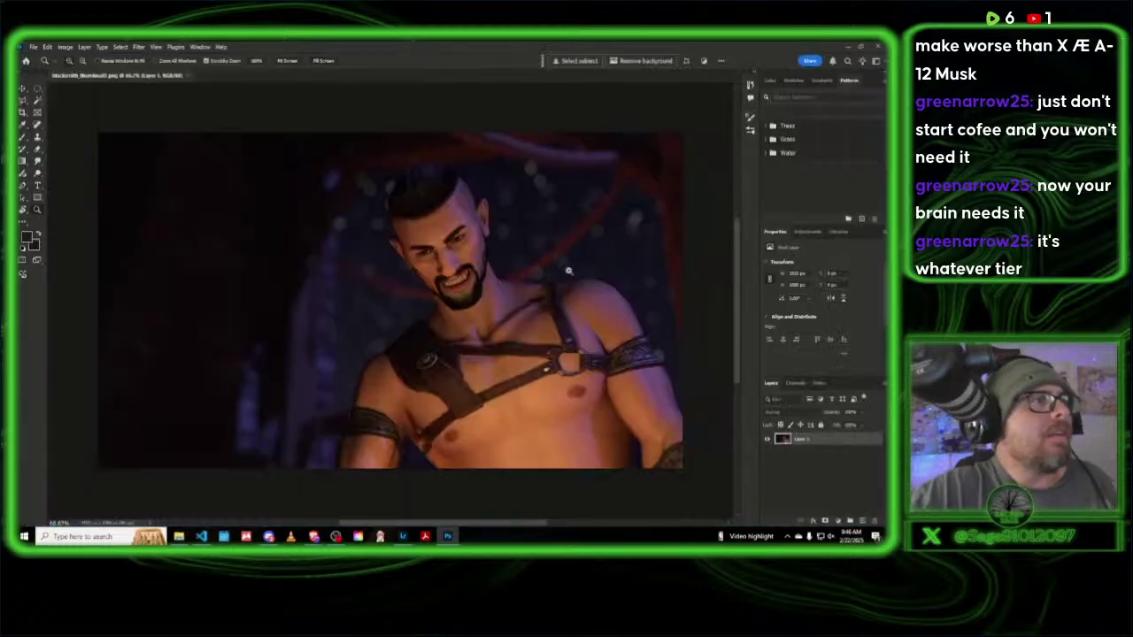
pyautogui.click(484, 217)
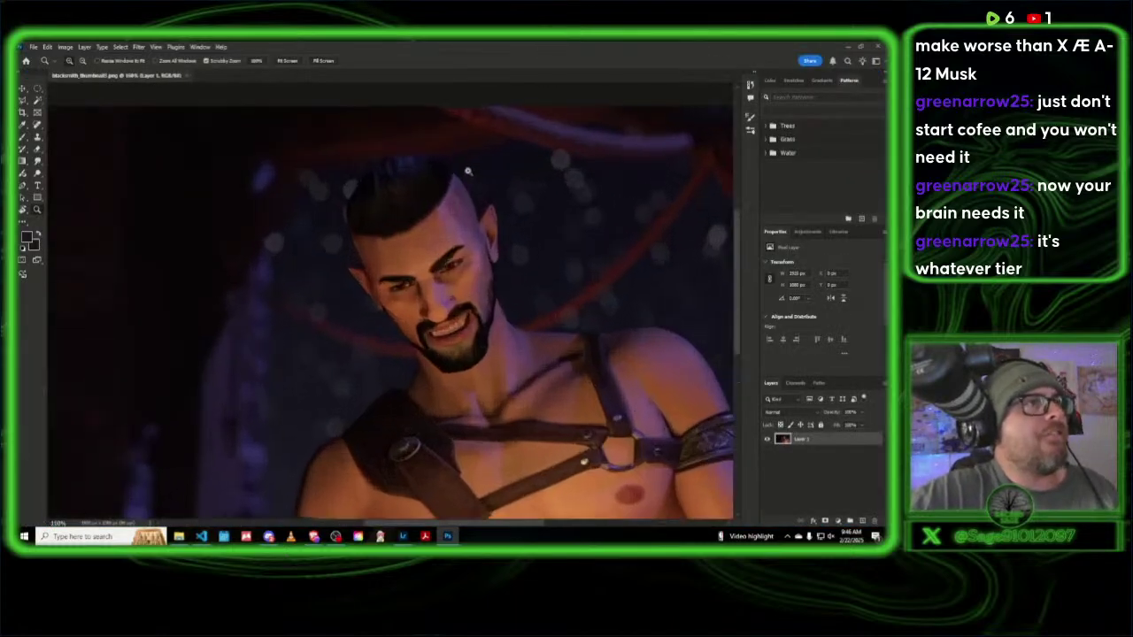
pyautogui.click(469, 179)
pyautogui.press('j')
pyautogui.keyDown('alt'); pyautogui.moveTo(454, 248); pyautogui.dragTo(458, 247, button='right'); pyautogui.keyUp('alt')
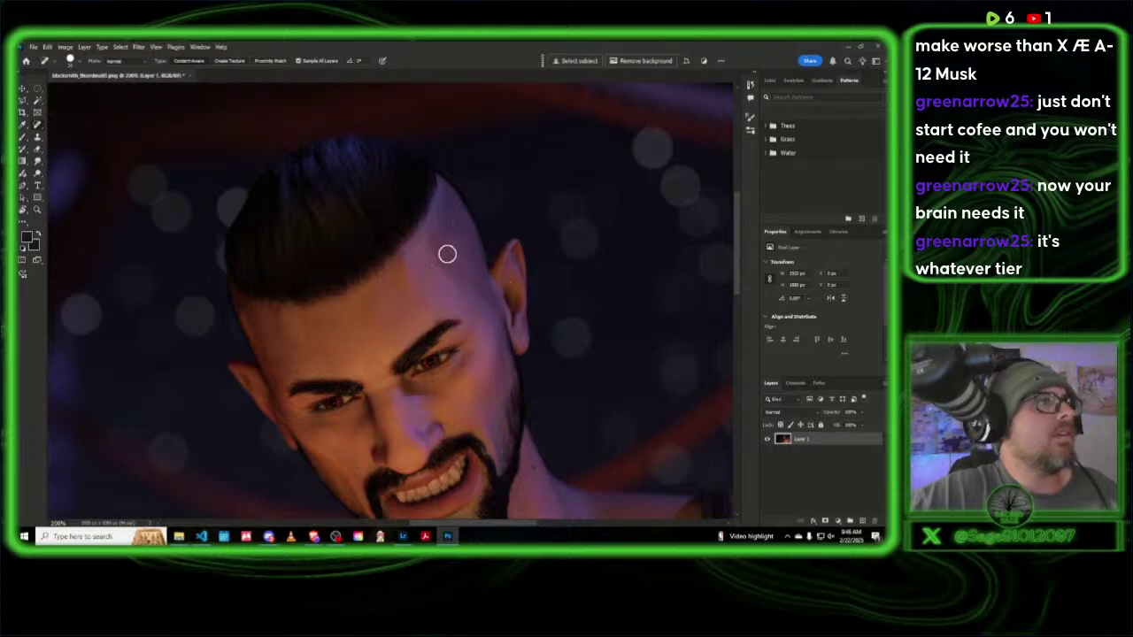
pyautogui.keyDown('alt'); pyautogui.moveTo(418, 294); pyautogui.dragTo(413, 294, button='right'); pyautogui.keyUp('alt')
pyautogui.click(420, 292)
pyautogui.click(423, 285)
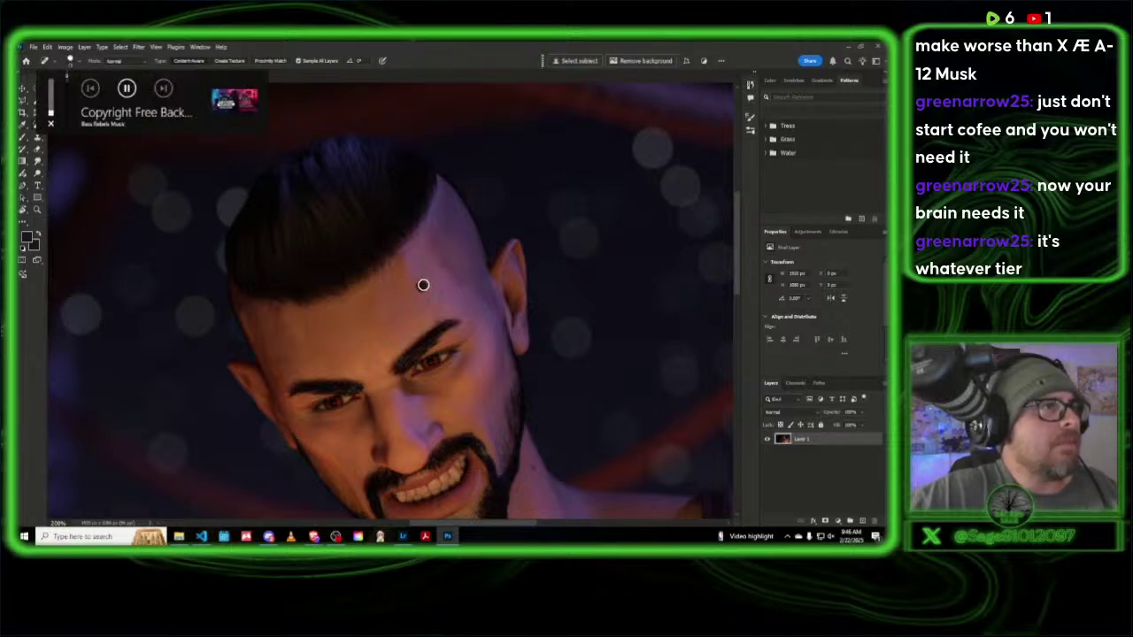
pyautogui.click(425, 275)
pyautogui.click(426, 263)
pyautogui.click(421, 252)
pyautogui.click(419, 247)
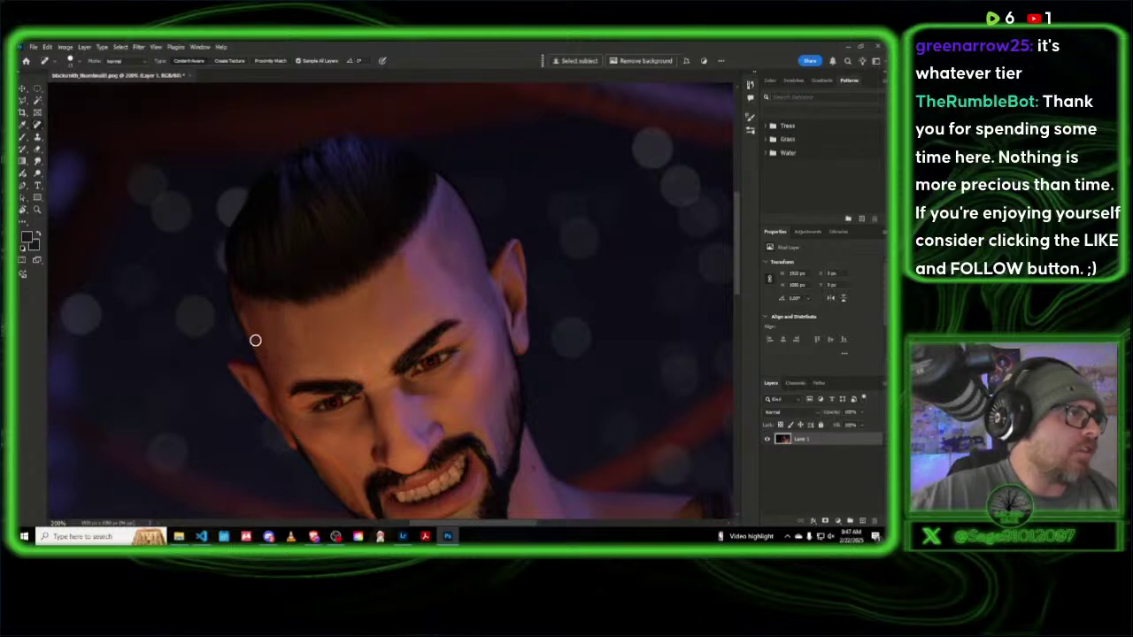
# Step: Clean up the forehead edge between the far ear and the hairline using the Spot Healing Brush and Clone Stamp
pyautogui.moveTo(255, 338); pyautogui.dragTo(237, 301)
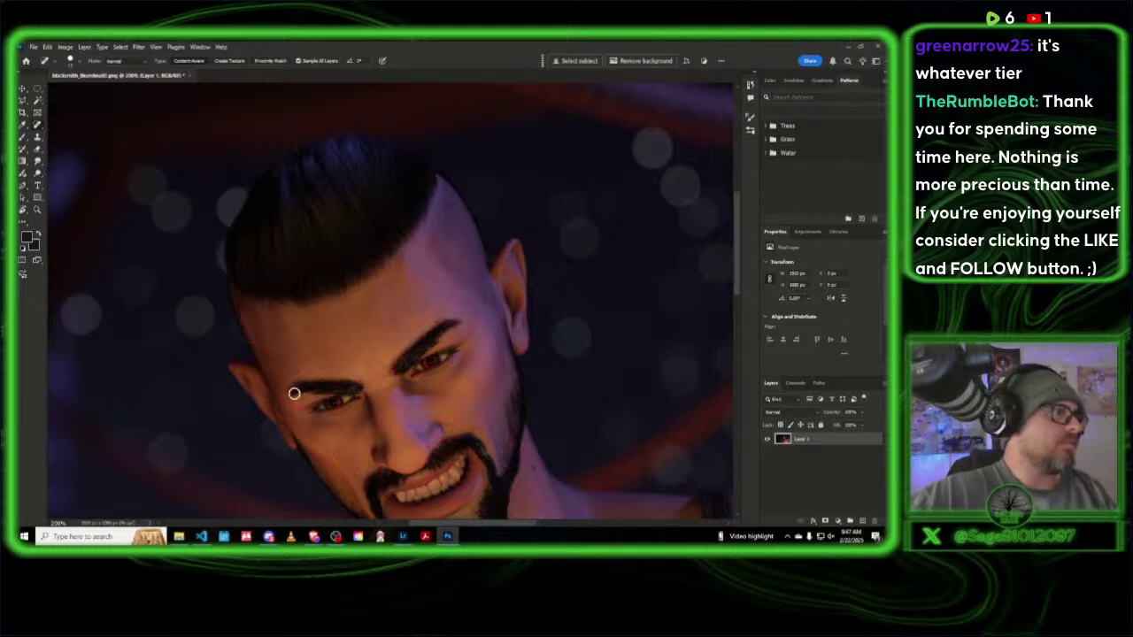
pyautogui.press('s')
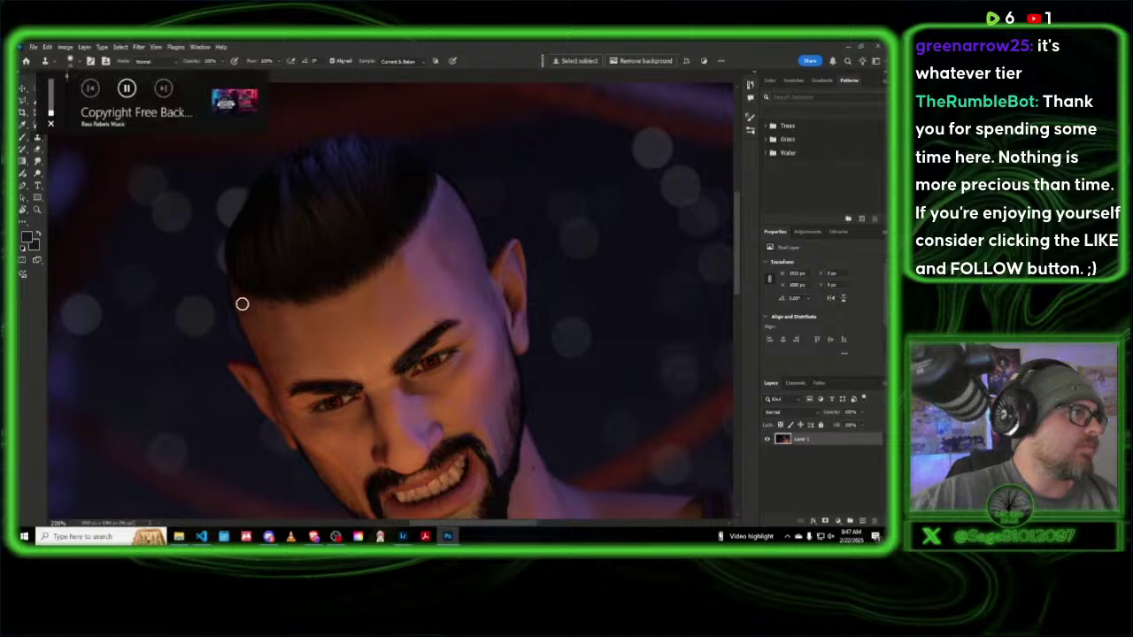
pyautogui.press('z')
pyautogui.rightClick(308, 353)
pyautogui.click(341, 359)
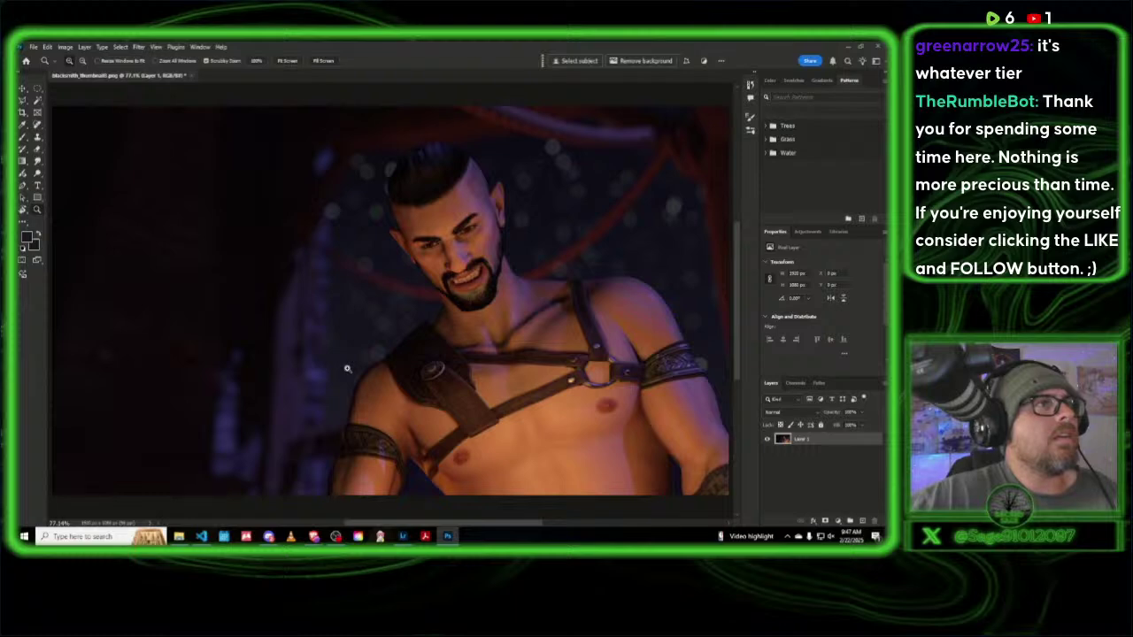
# Step: Refine the skin at the blacksmith's far temple just below the hairline with the Spot Healing Brush
pyautogui.click(393, 189)
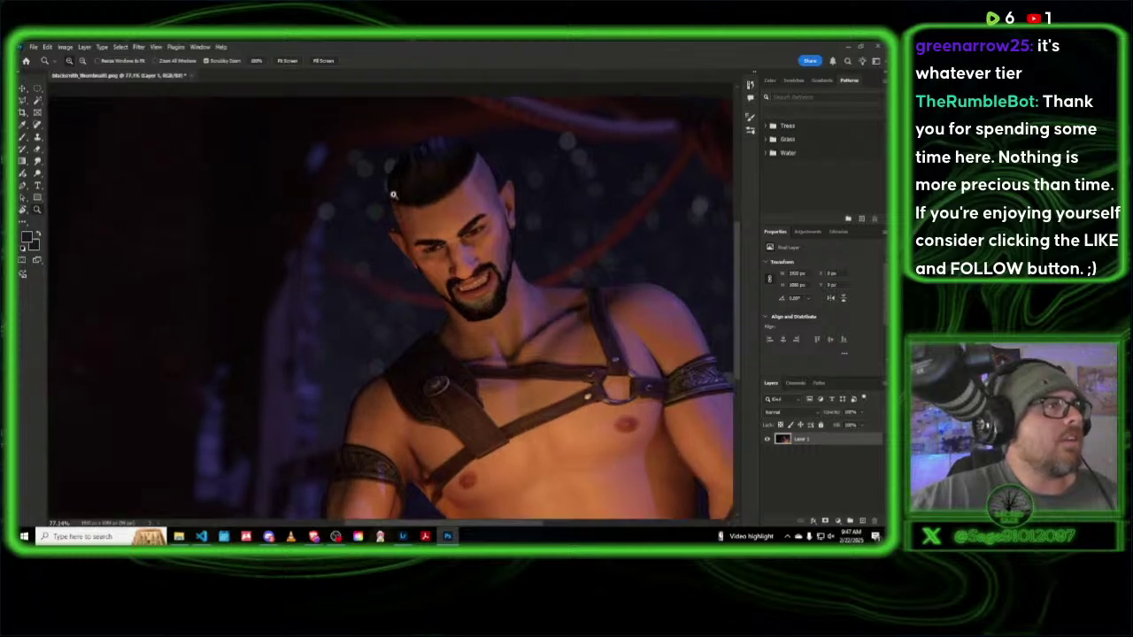
pyautogui.click(393, 190)
pyautogui.click(393, 190)
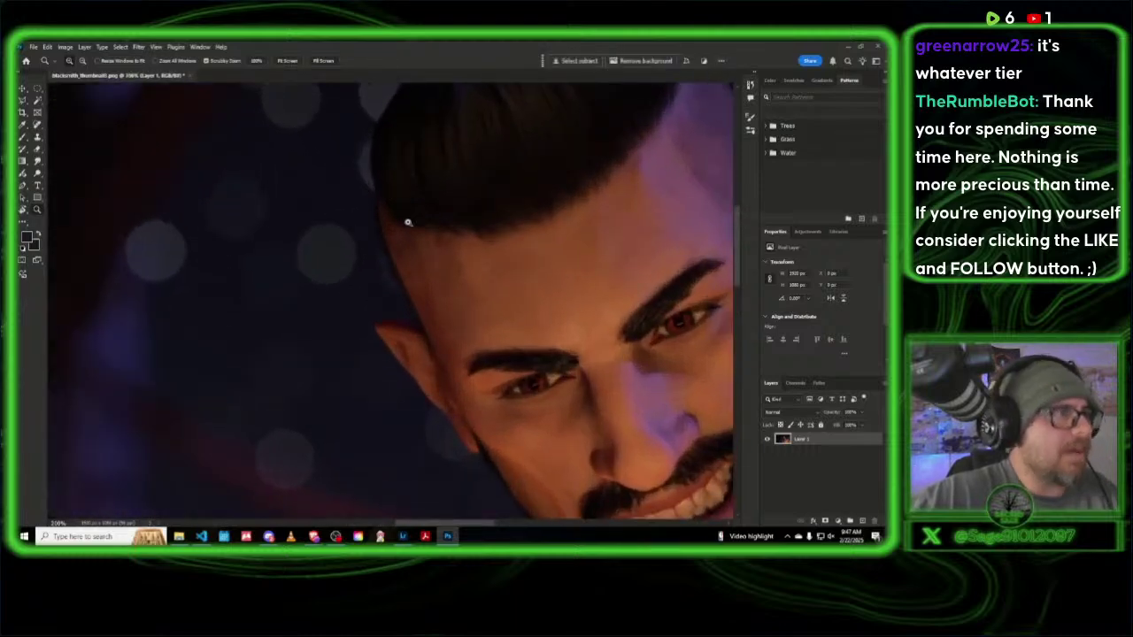
pyautogui.press('j')
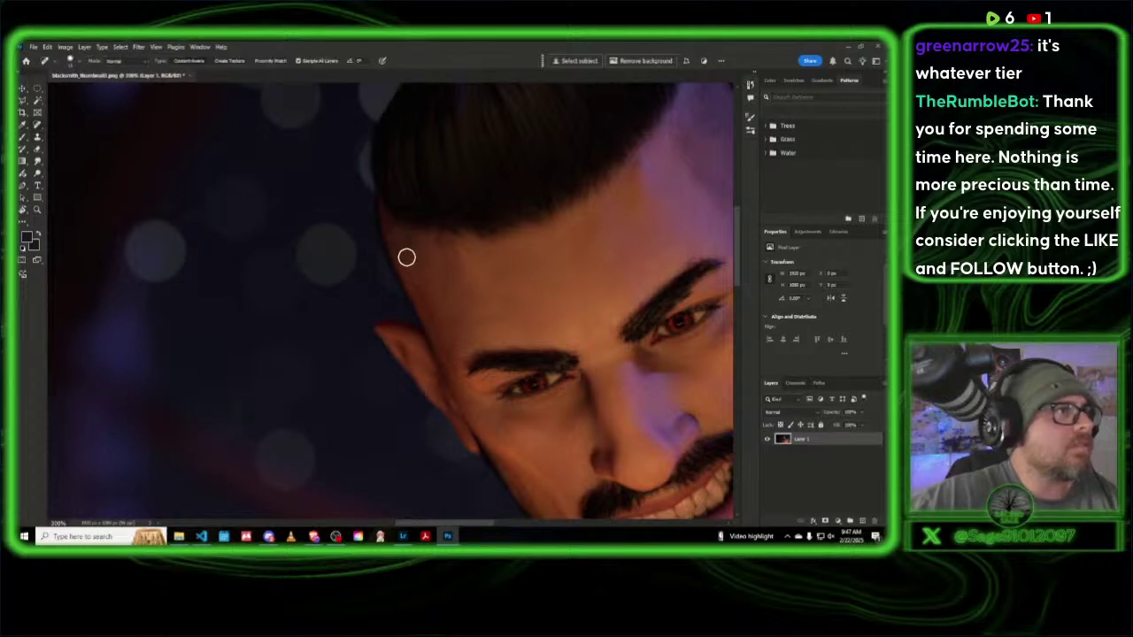
pyautogui.press('z')
pyautogui.rightClick(455, 293)
pyautogui.click(462, 298)
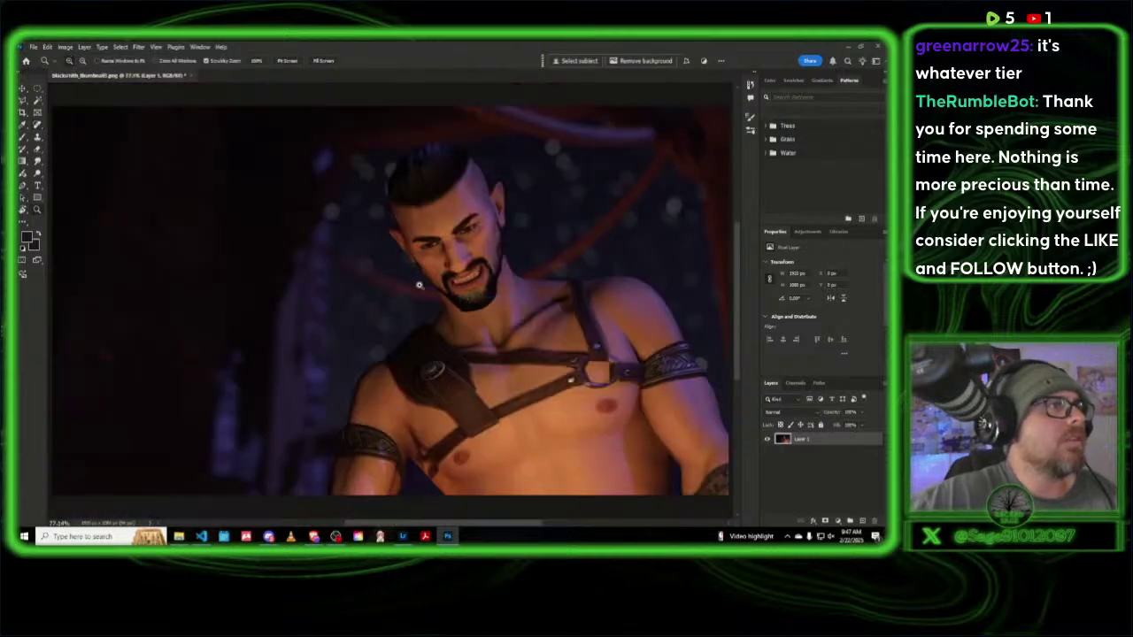
# Step: Try to clean up the blacksmith's jaw edge beside the mouth with the Spot Healing Brush and Clone Stamp
pyautogui.moveTo(431, 266); pyautogui.dragTo(451, 266)
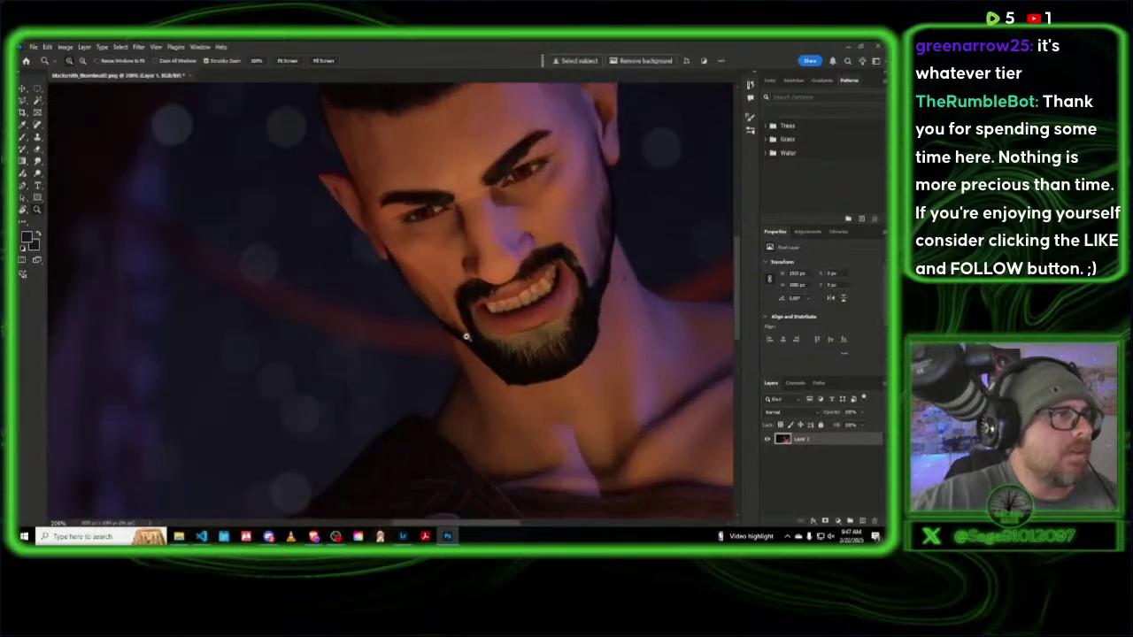
pyautogui.moveTo(436, 312); pyautogui.dragTo(462, 331)
pyautogui.press('j')
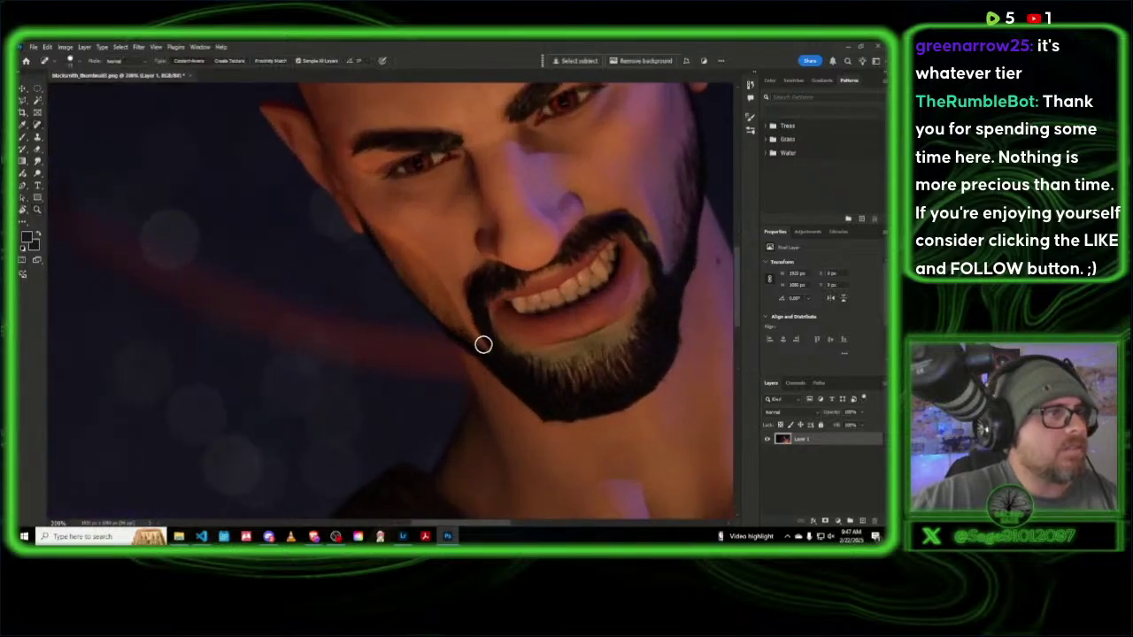
pyautogui.keyDown('alt'); pyautogui.moveTo(483, 344); pyautogui.dragTo(477, 344, button='right'); pyautogui.keyUp('alt')
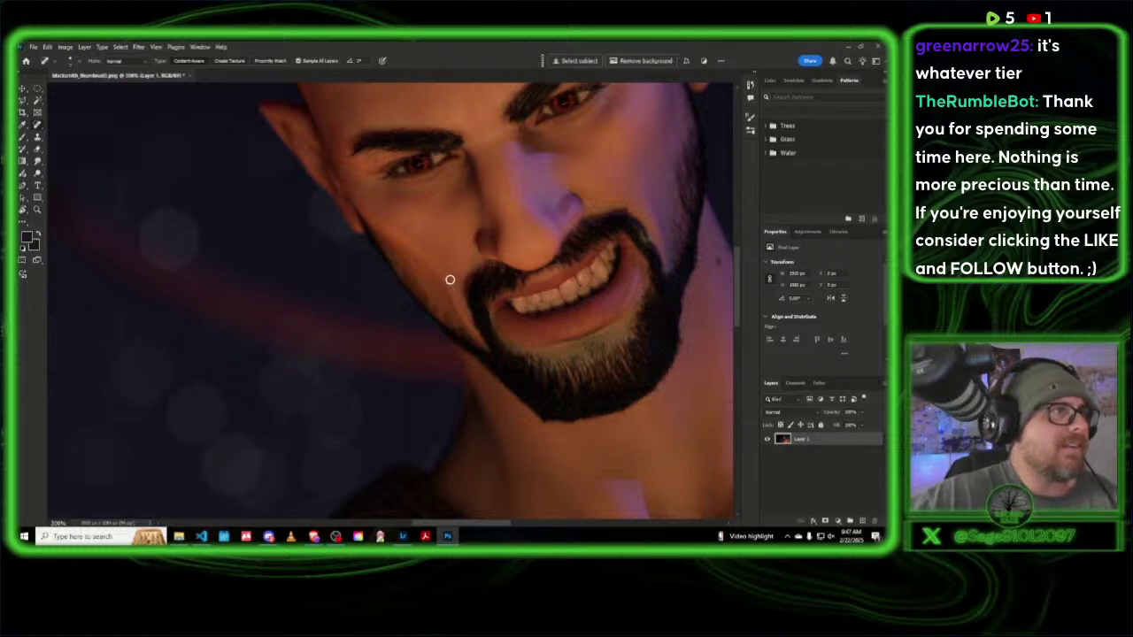
pyautogui.press('s')
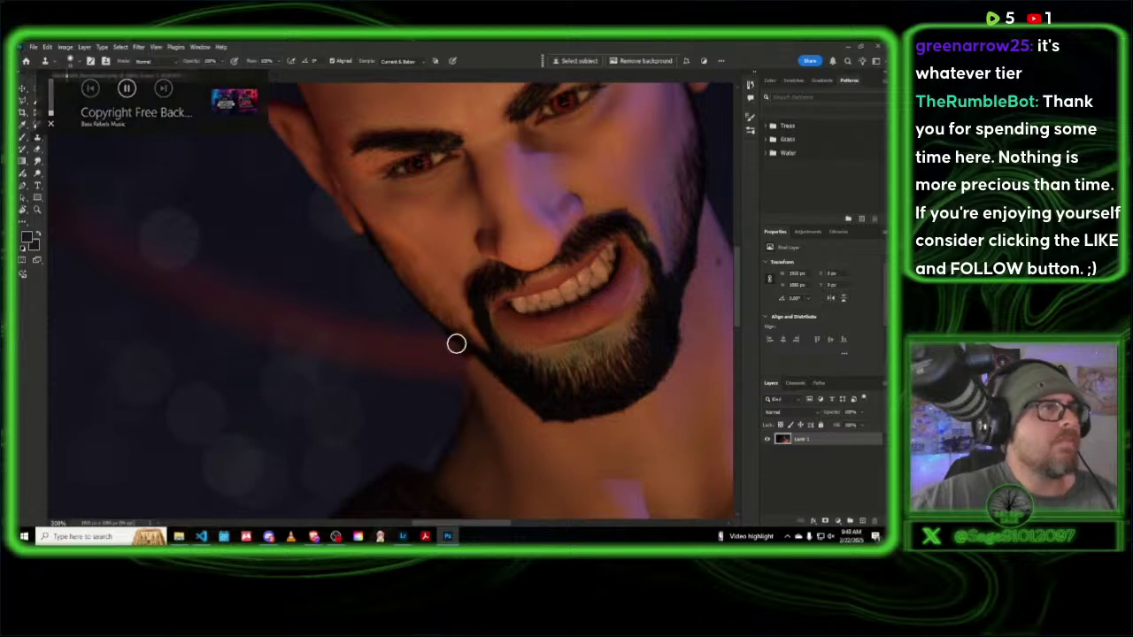
pyautogui.press('z')
pyautogui.rightClick(447, 297)
pyautogui.click(463, 300)
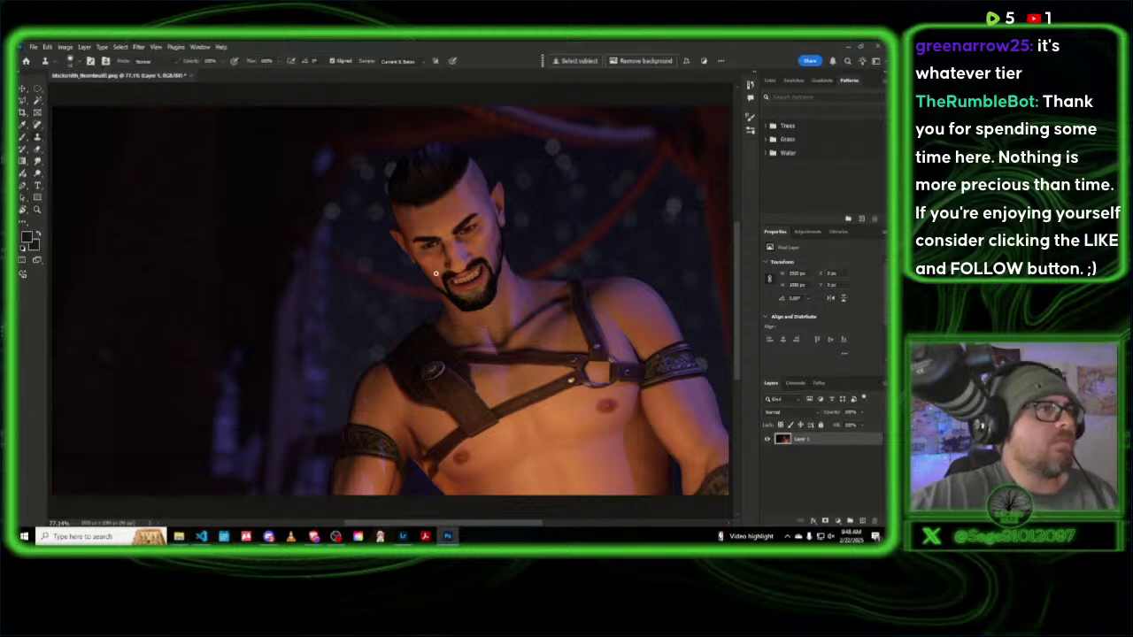
# Step: Try healing the cheek along the beard line with the Spot Healing Brush and Clone Stamp, and close blacksmith_thumbnail3.png without saving
pyautogui.moveTo(434, 273); pyautogui.dragTo(419, 253)
pyautogui.press('j')
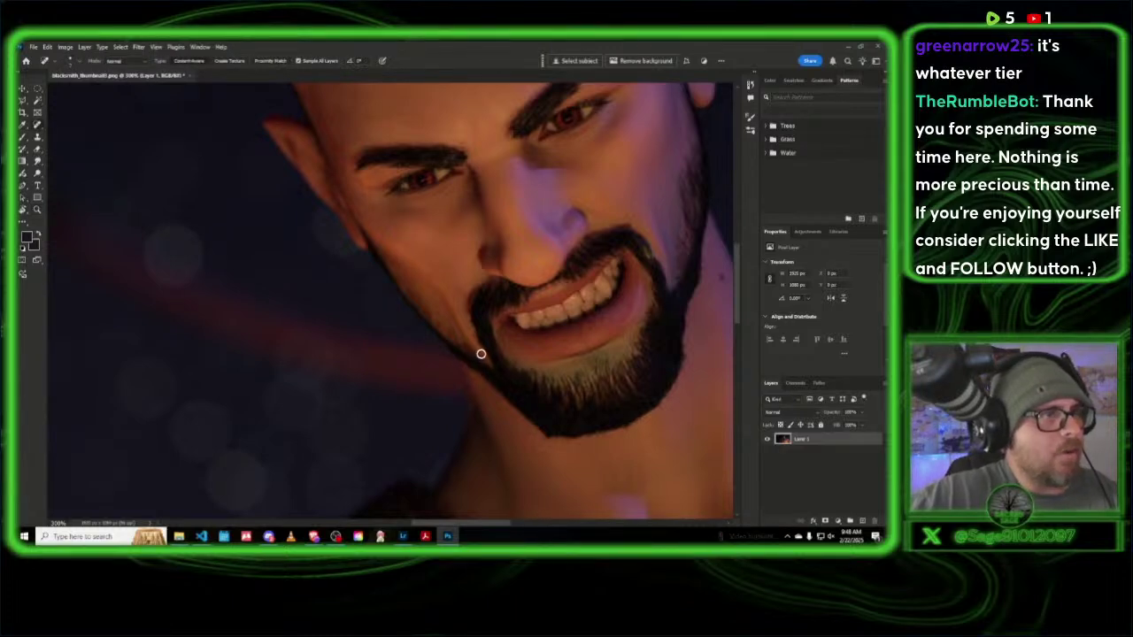
pyautogui.moveTo(475, 343)
pyautogui.mouseDown()
pyautogui.moveTo(447, 291)
pyautogui.moveTo(411, 259)
pyautogui.mouseUp()
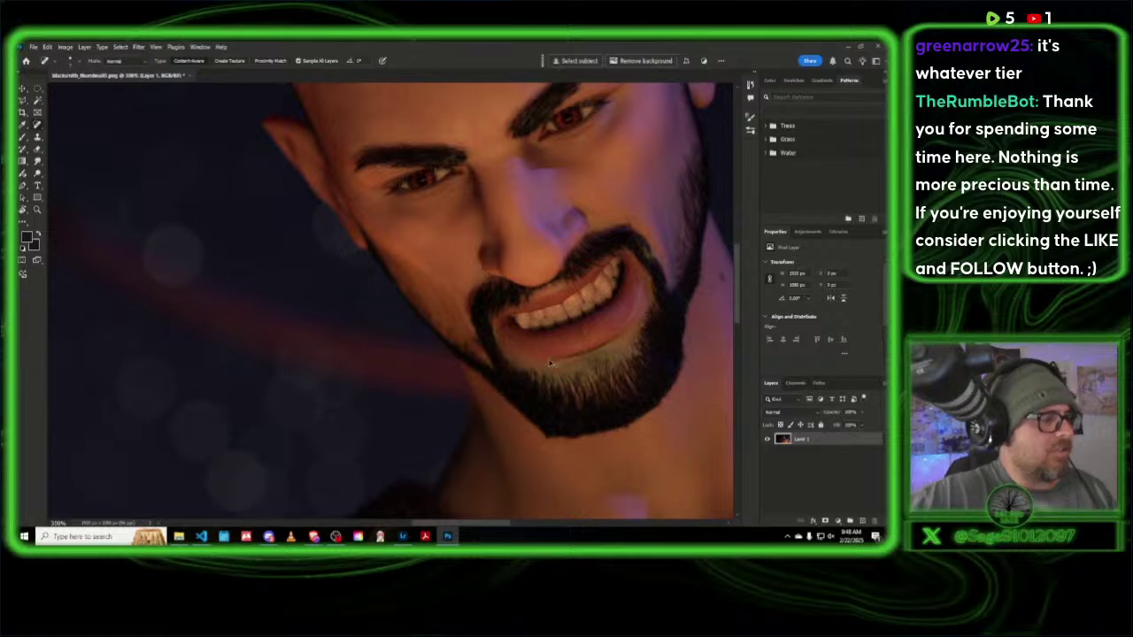
pyautogui.press('s')
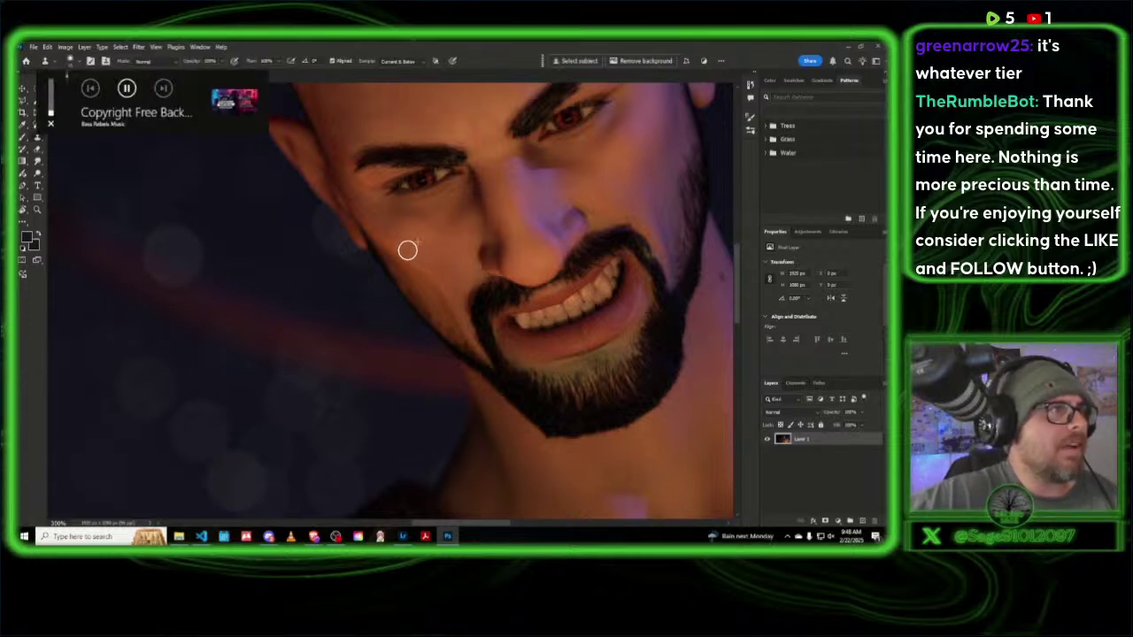
pyautogui.press('z')
pyautogui.rightClick(480, 267)
pyautogui.click(476, 278)
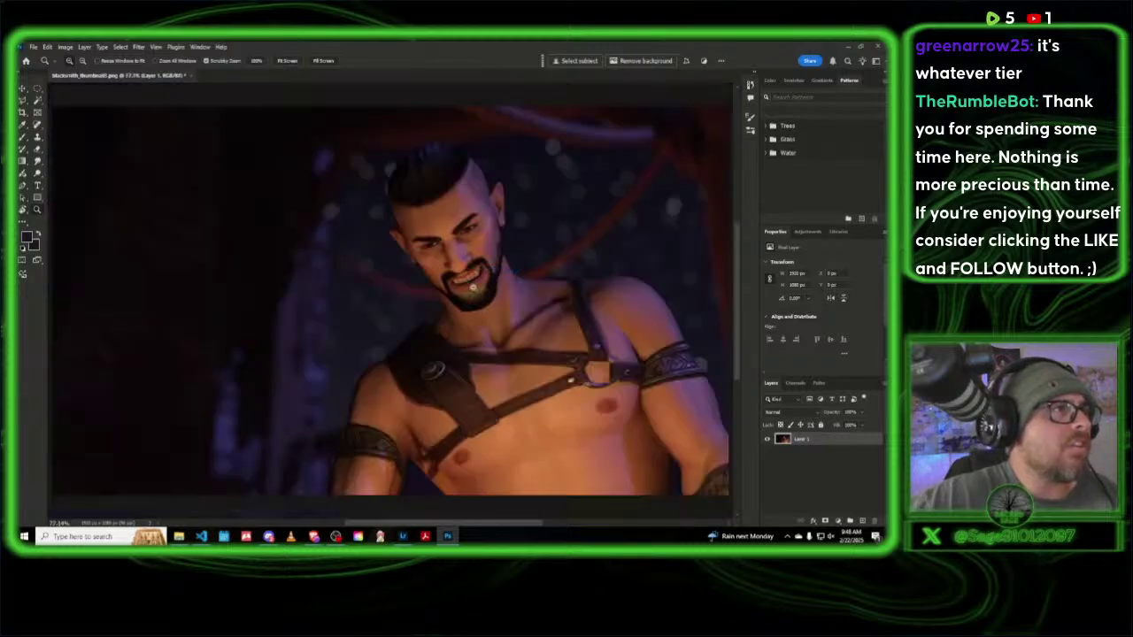
pyautogui.click(192, 78)
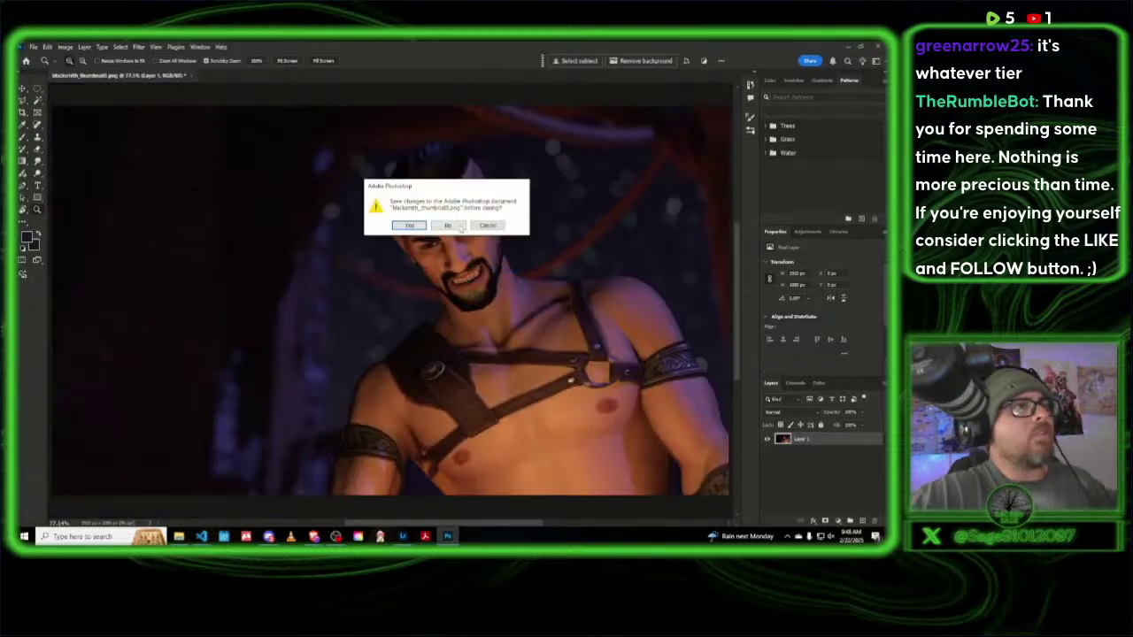
pyautogui.click(449, 225)
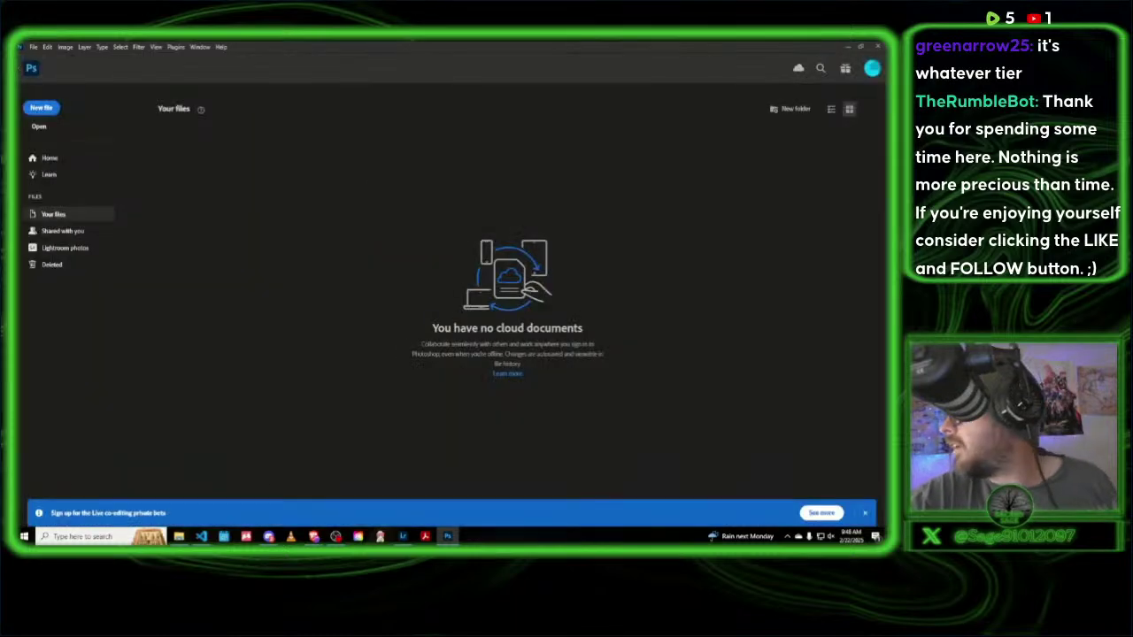
# Step: Open blacksmith_thumbnail4.png to check the sword and hammer close-up for flaws and close it
pyautogui.click(179, 537)
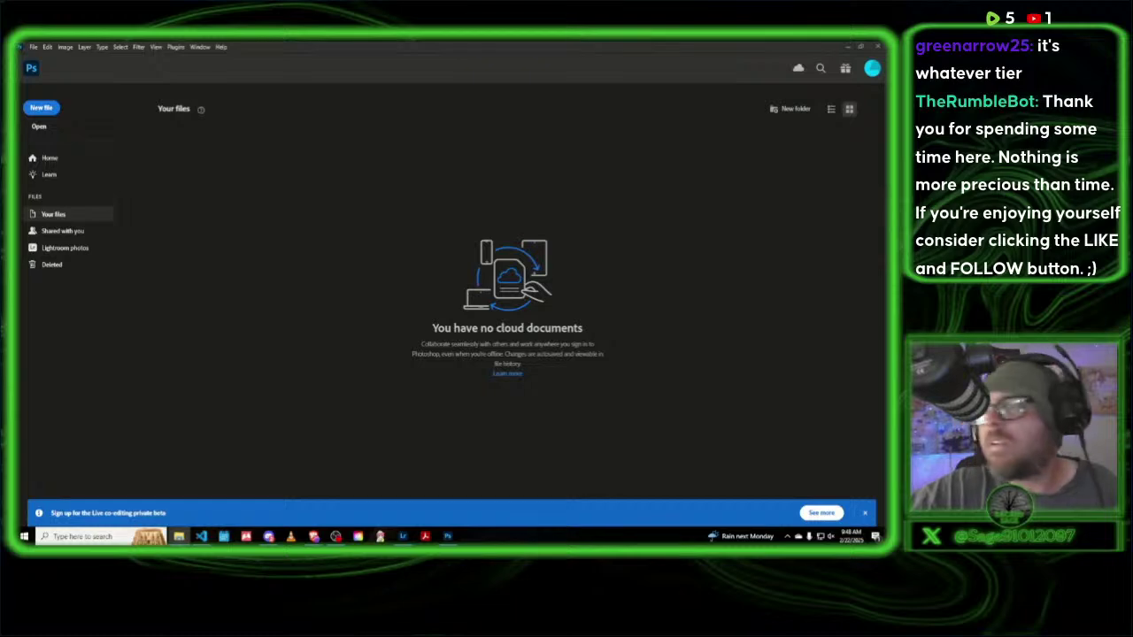
pyautogui.moveTo(542, 248); pyautogui.dragTo(394, 257)
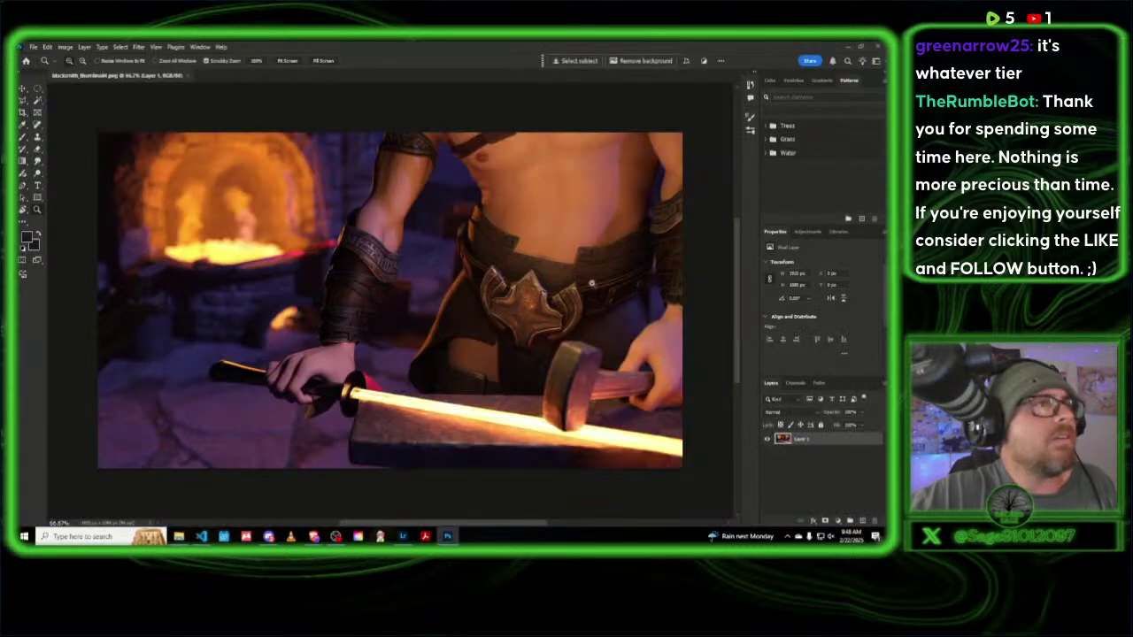
pyautogui.click(187, 76)
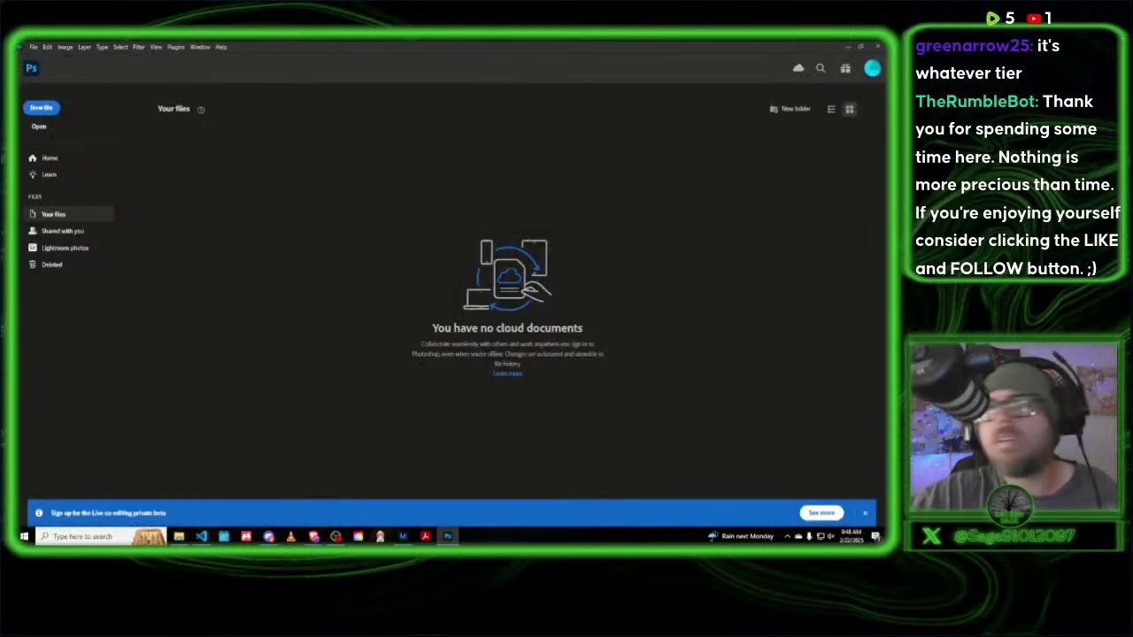
# Step: Open blacksmith_thumbnail5.png and heal the shaved side of the head above the blacksmith's near ear with the Spot Healing Brush
pyautogui.moveTo(885, 249); pyautogui.dragTo(430, 249)
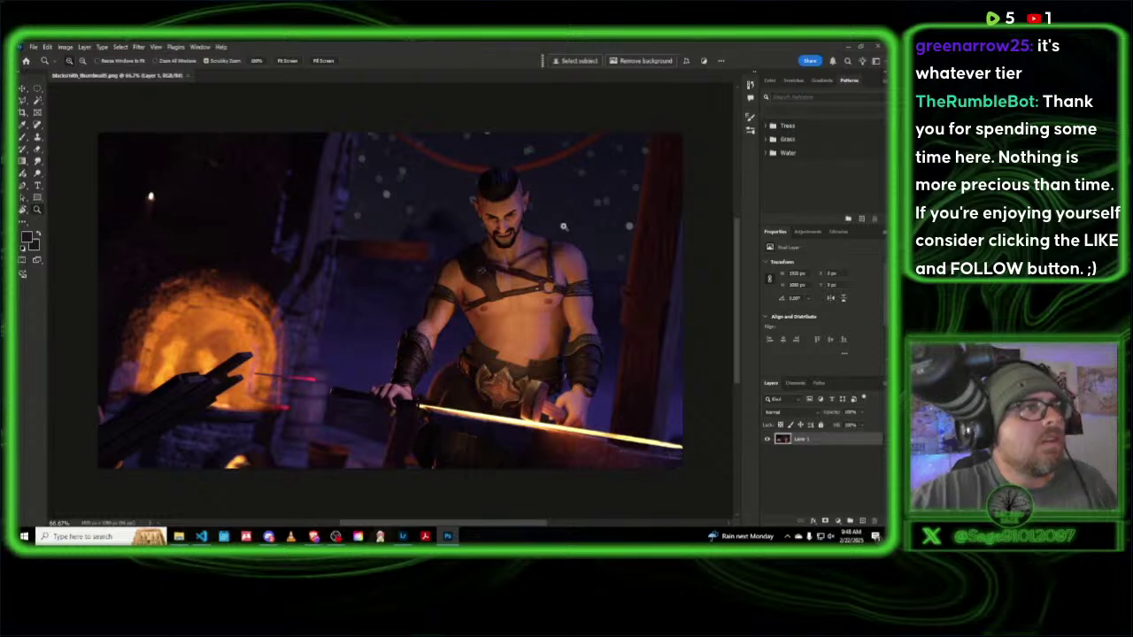
pyautogui.click(528, 180)
pyautogui.click(527, 180)
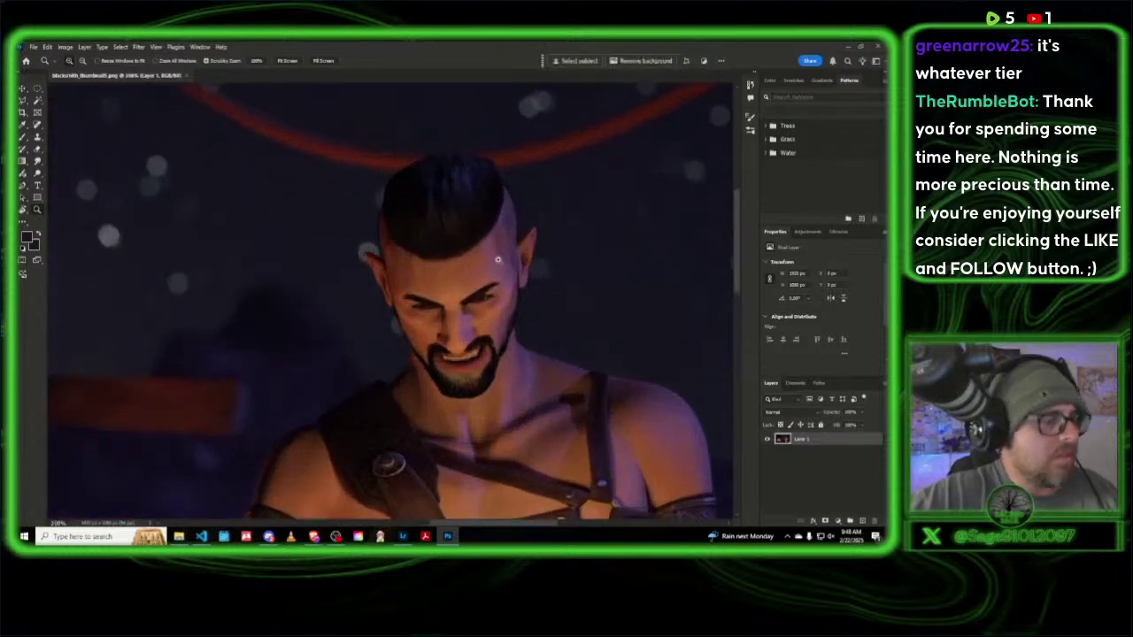
pyautogui.click(498, 259)
pyautogui.press('j')
pyautogui.moveTo(511, 232); pyautogui.dragTo(505, 216)
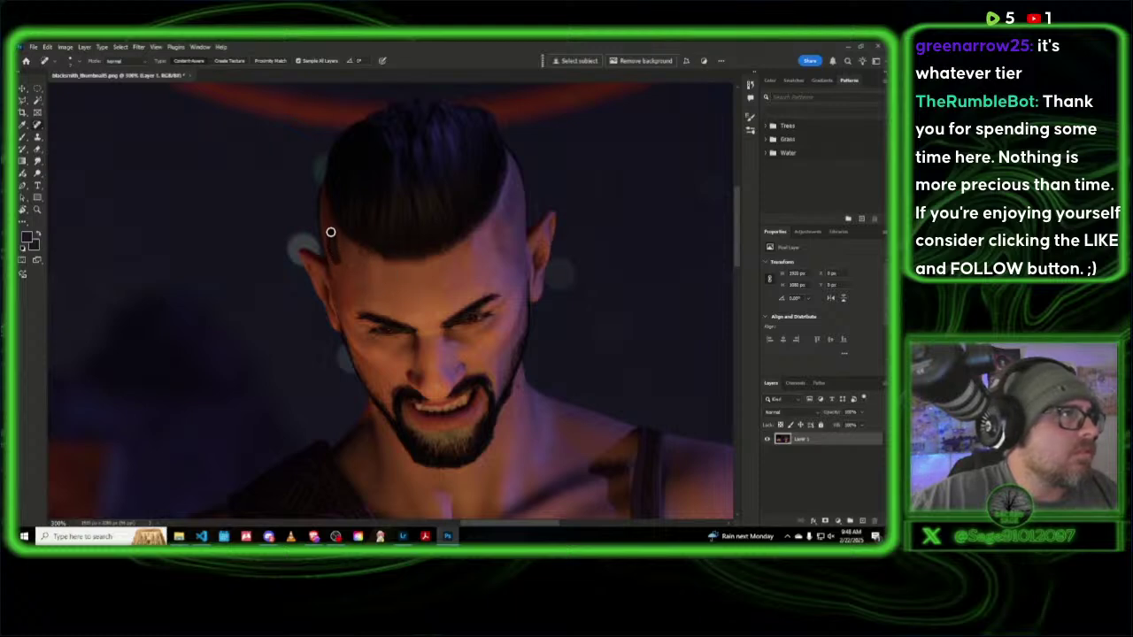
# Step: Clean up the hairline above the blacksmith's far ear using a smaller Clone Stamp brush
pyautogui.press('s')
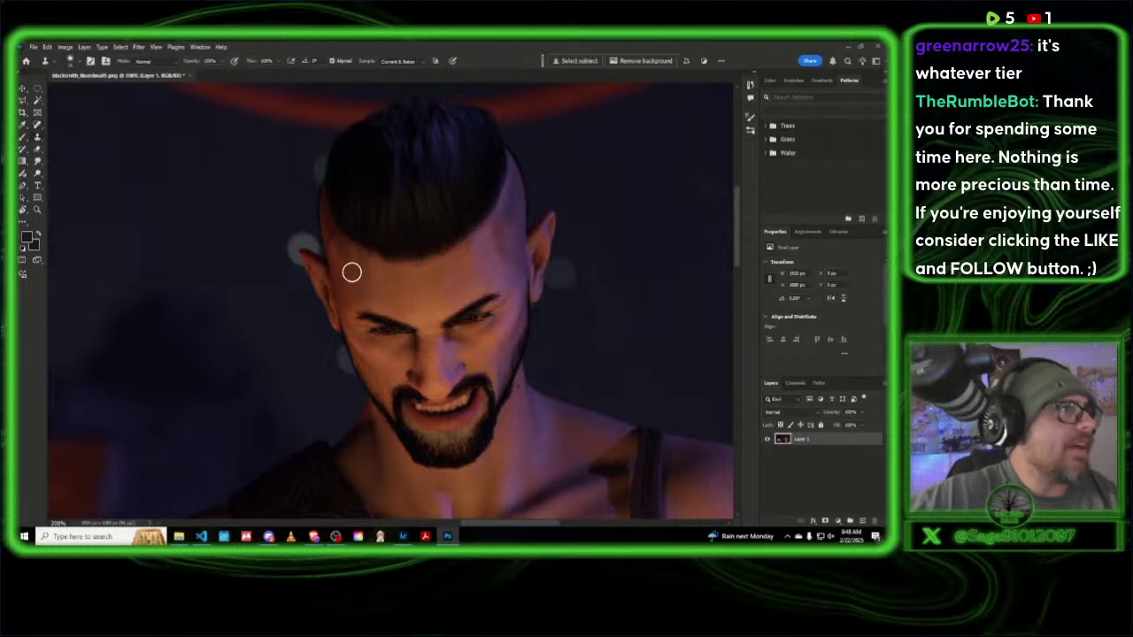
pyautogui.keyDown('alt'); pyautogui.moveTo(346, 263); pyautogui.dragTo(336, 263, button='right'); pyautogui.keyUp('alt')
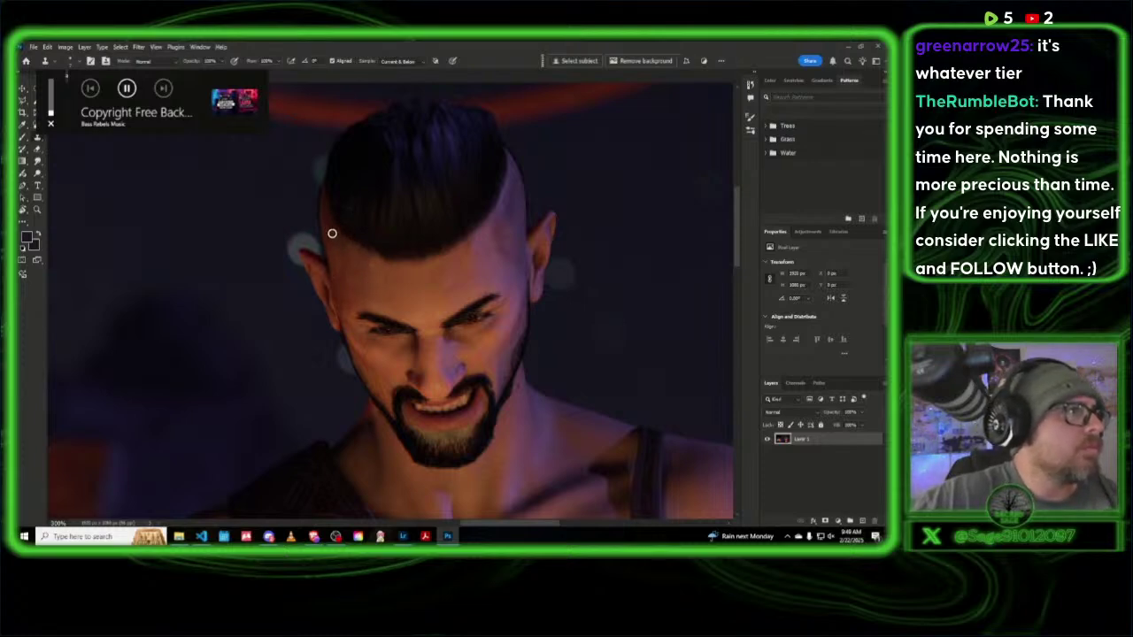
pyautogui.press('z')
pyautogui.rightClick(367, 278)
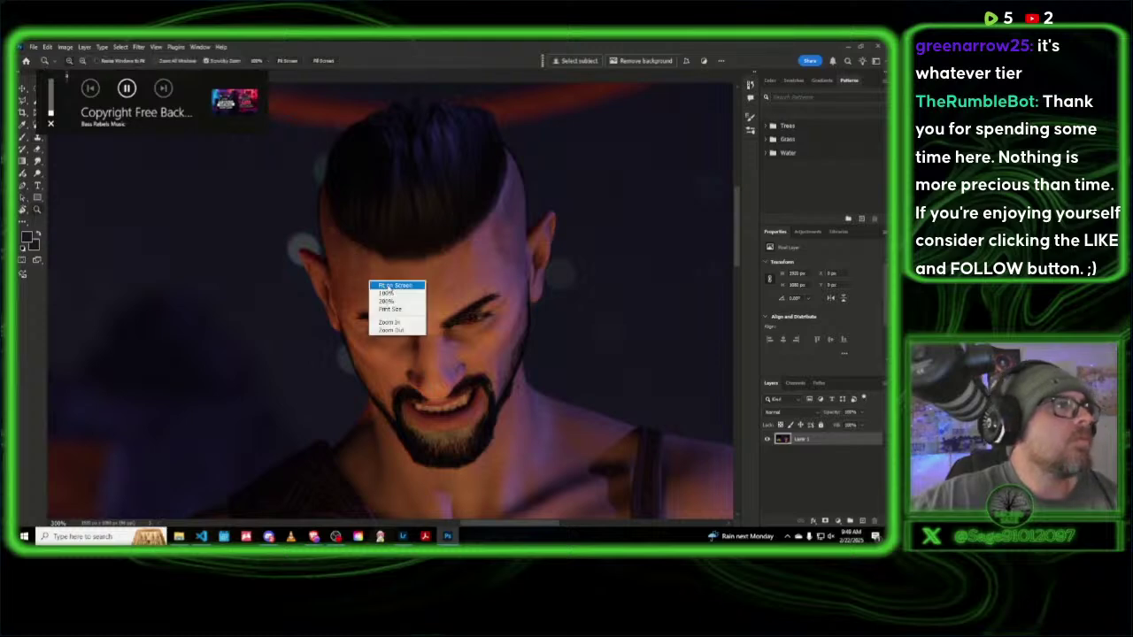
pyautogui.click(390, 286)
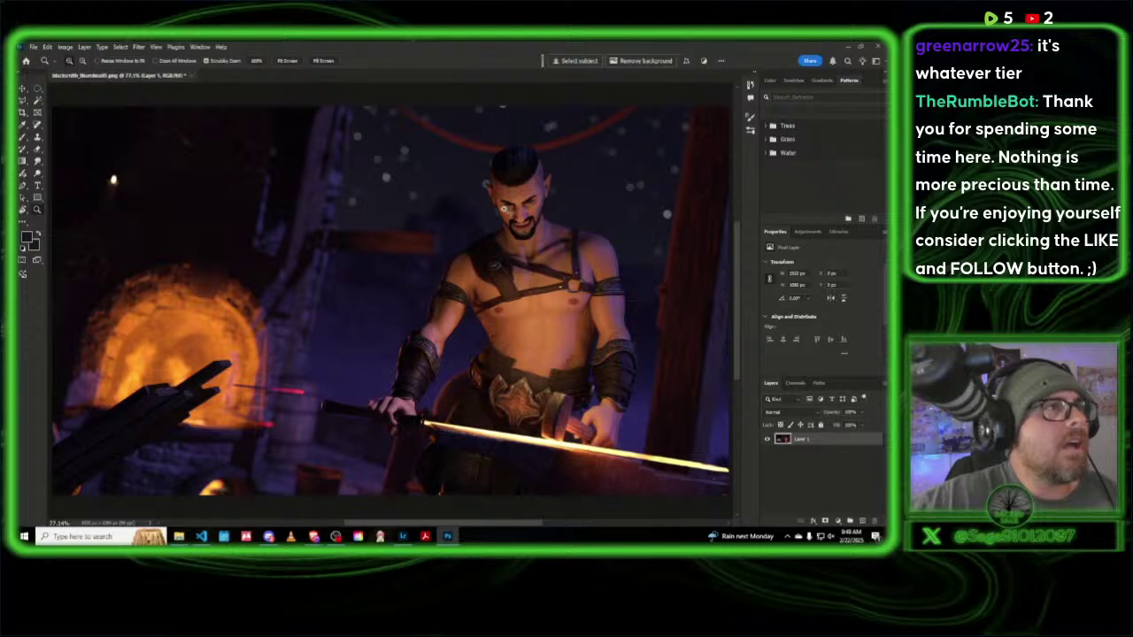
# Step: Retouch the cheek edge along the blacksmith's beard line with the Spot Healing Brush and Clone Stamp
pyautogui.click(510, 188)
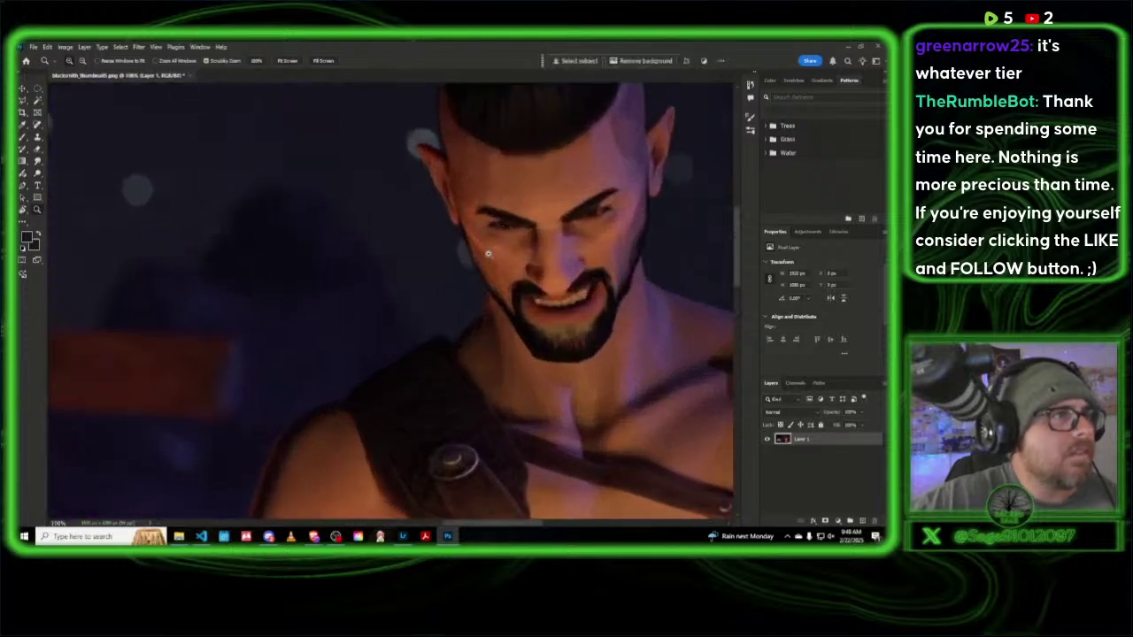
pyautogui.press('j')
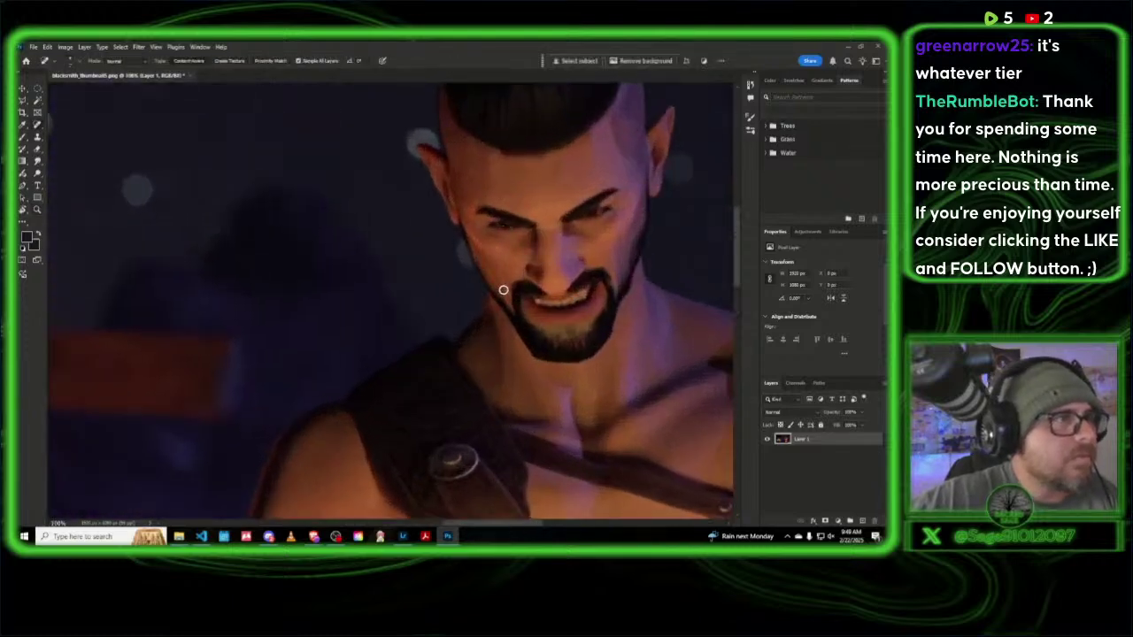
pyautogui.moveTo(501, 286)
pyautogui.mouseDown()
pyautogui.moveTo(475, 246)
pyautogui.moveTo(486, 249)
pyautogui.mouseUp()
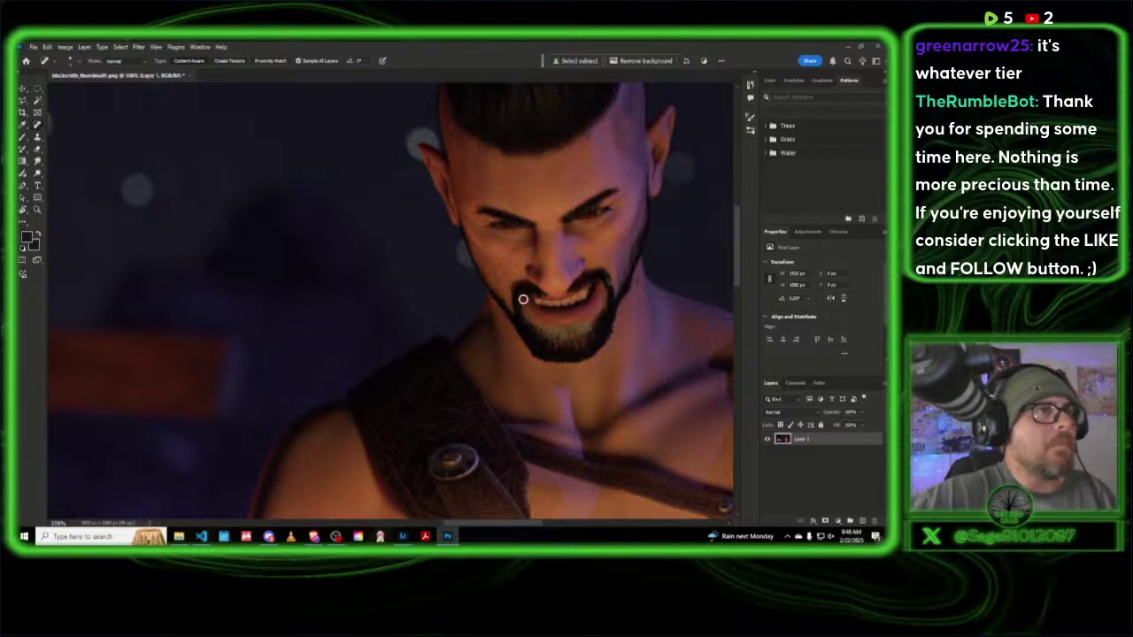
pyautogui.press('s')
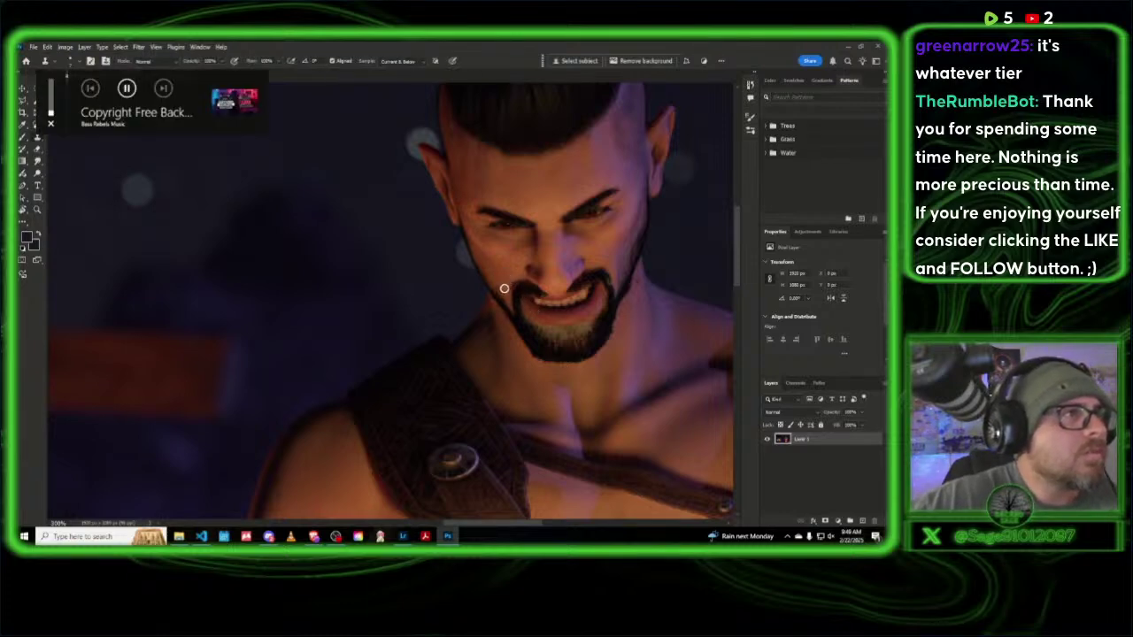
pyautogui.moveTo(504, 289); pyautogui.dragTo(502, 281)
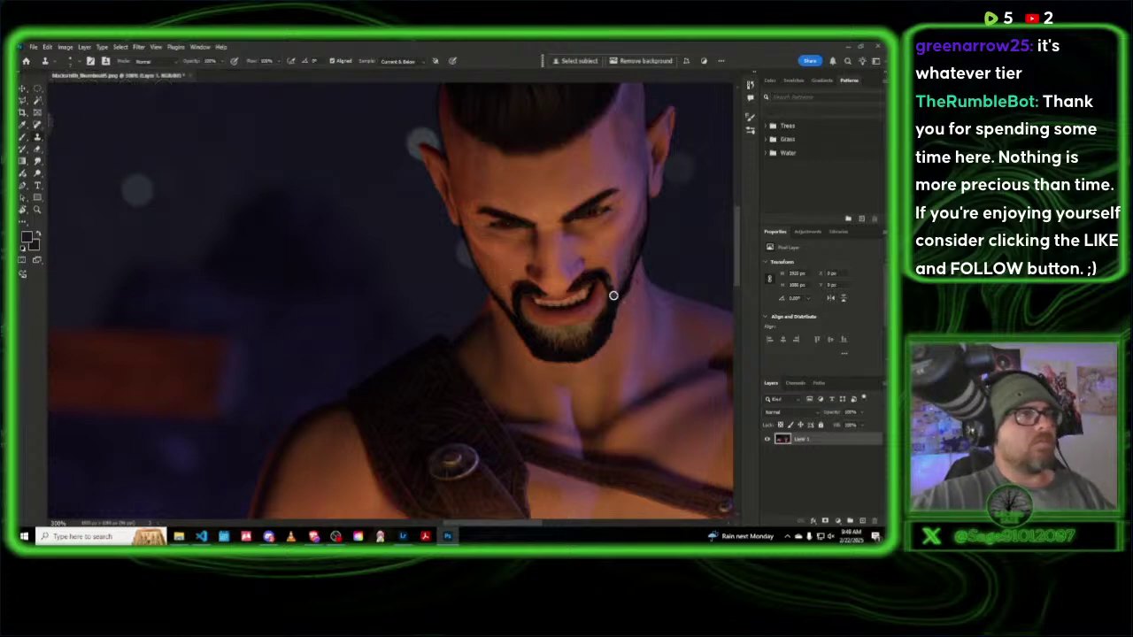
pyautogui.press('j')
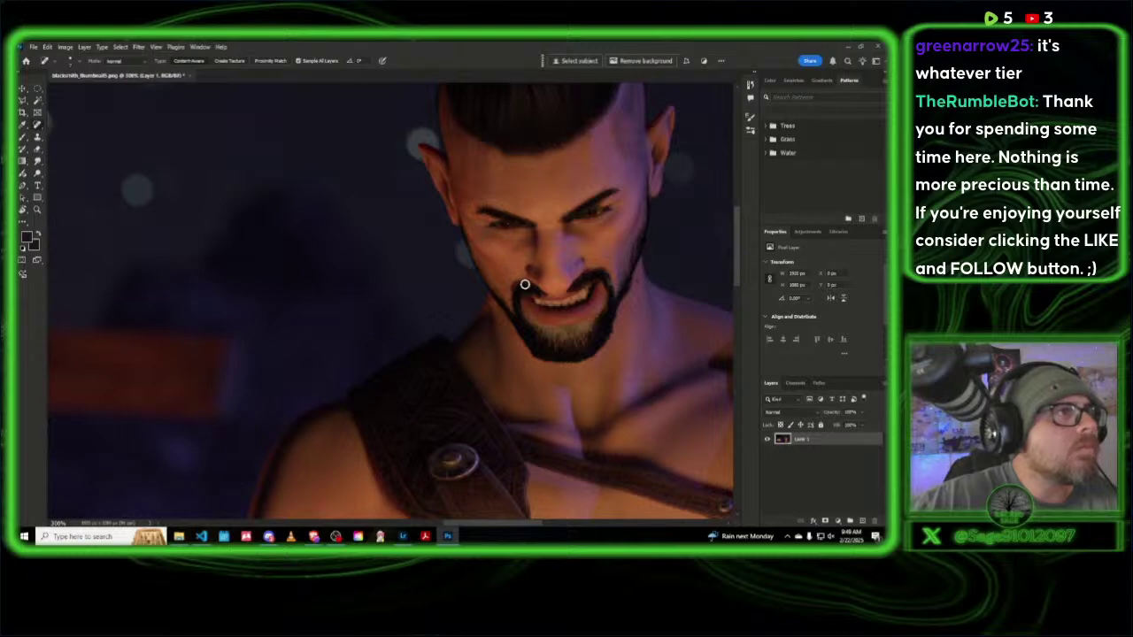
# Step: Check the whole image, save blacksmith_thumbnail5.png and close it
pyautogui.press('z')
pyautogui.rightClick(502, 272)
pyautogui.click(517, 279)
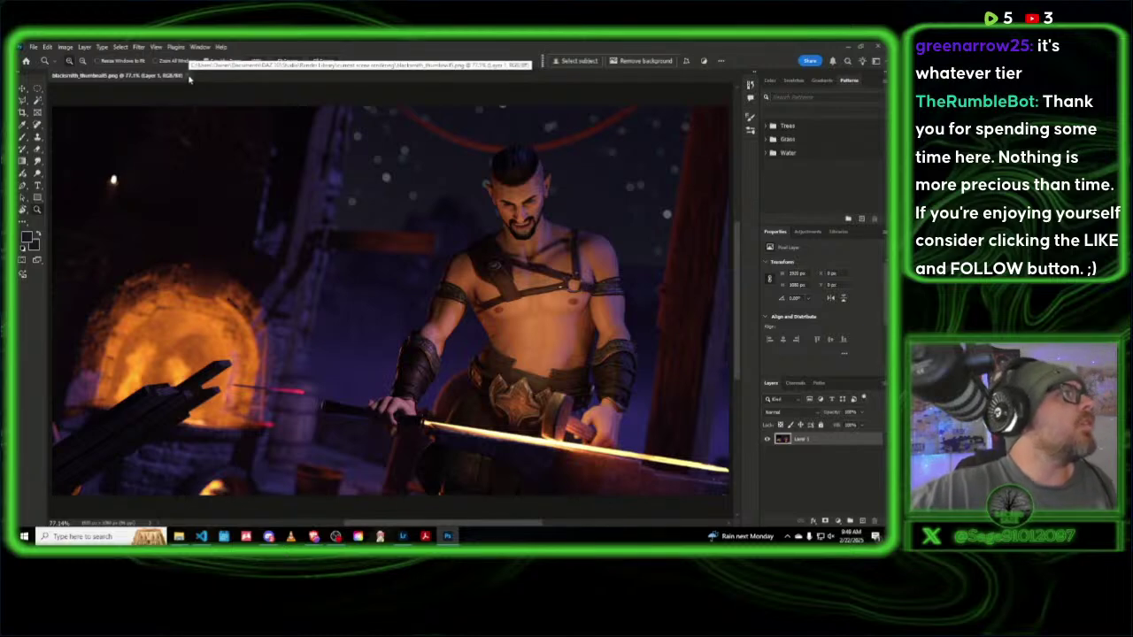
pyautogui.click(188, 76)
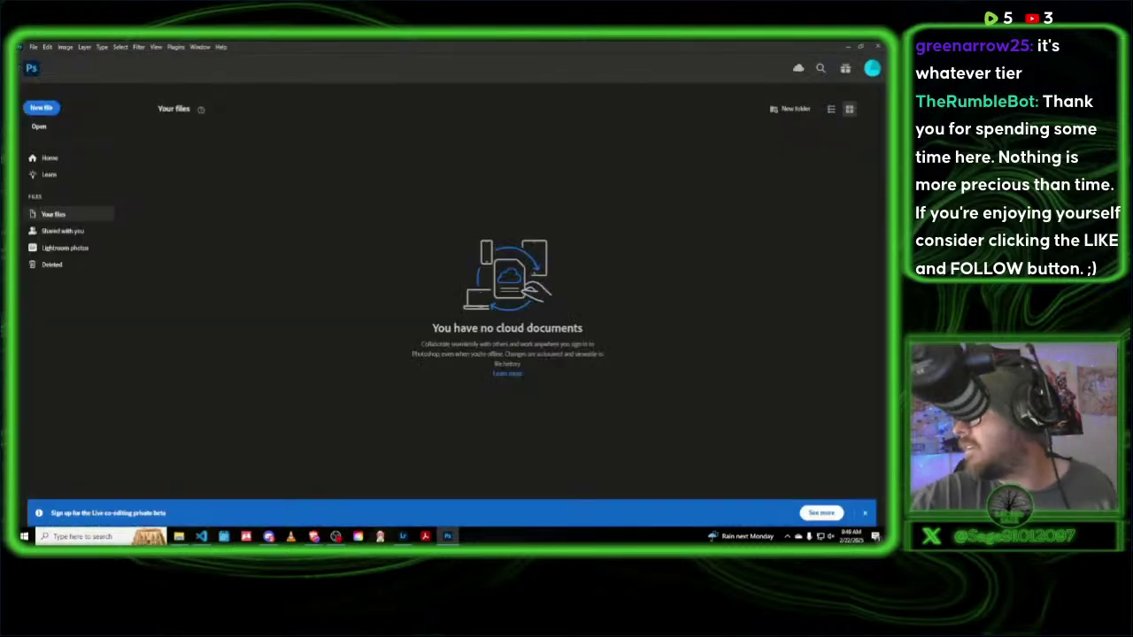
# Step: Open blacksmith_thumbnail6.png and heal the temple beside the distant blacksmith's ear with the Spot Healing Brush
pyautogui.moveTo(887, 258); pyautogui.dragTo(613, 279)
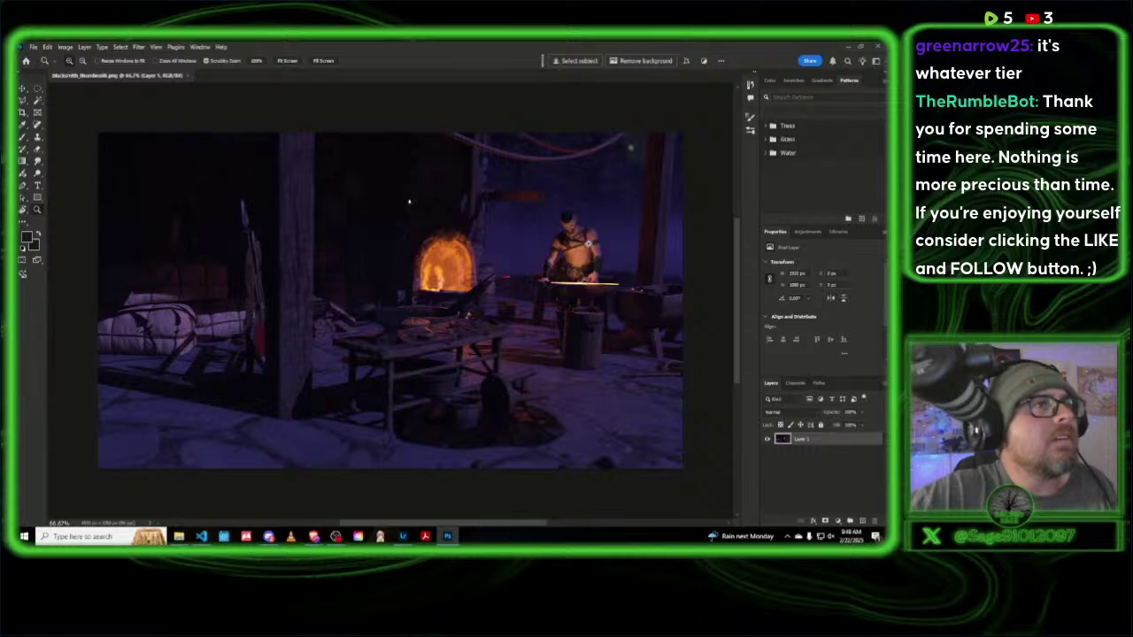
pyautogui.moveTo(585, 228)
pyautogui.mouseDown()
pyautogui.moveTo(514, 238)
pyautogui.moveTo(526, 253)
pyautogui.mouseUp()
pyautogui.press('j')
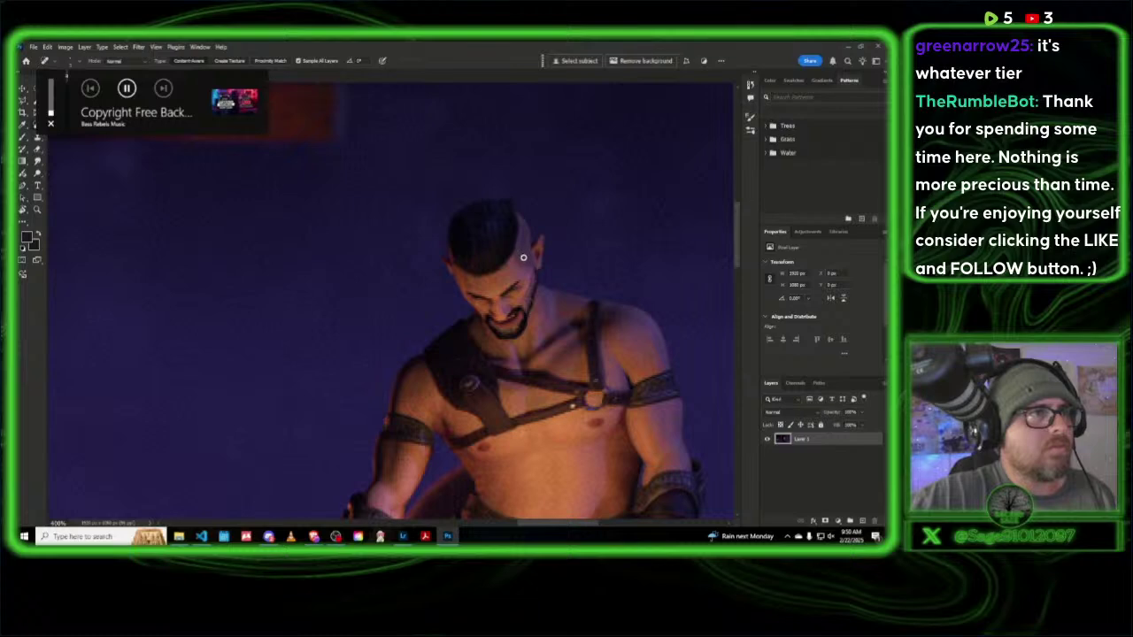
pyautogui.rightClick(511, 303)
# Step: Check the full forge scene, save blacksmith_thumbnail6.png and close it
pyautogui.press('z')
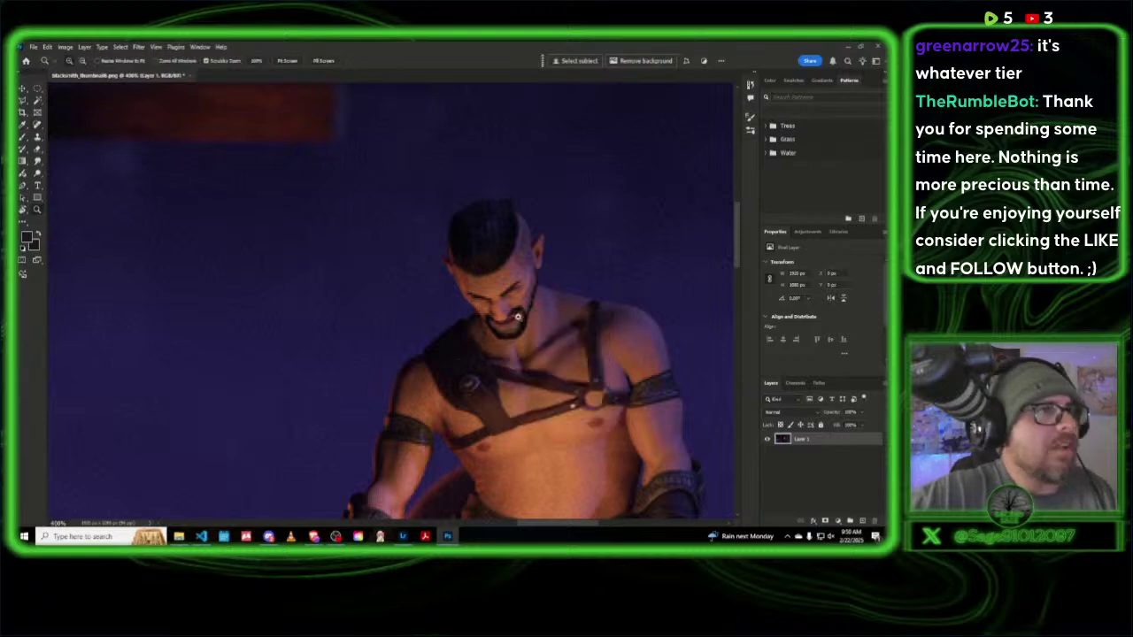
pyautogui.rightClick(518, 316)
pyautogui.click(535, 321)
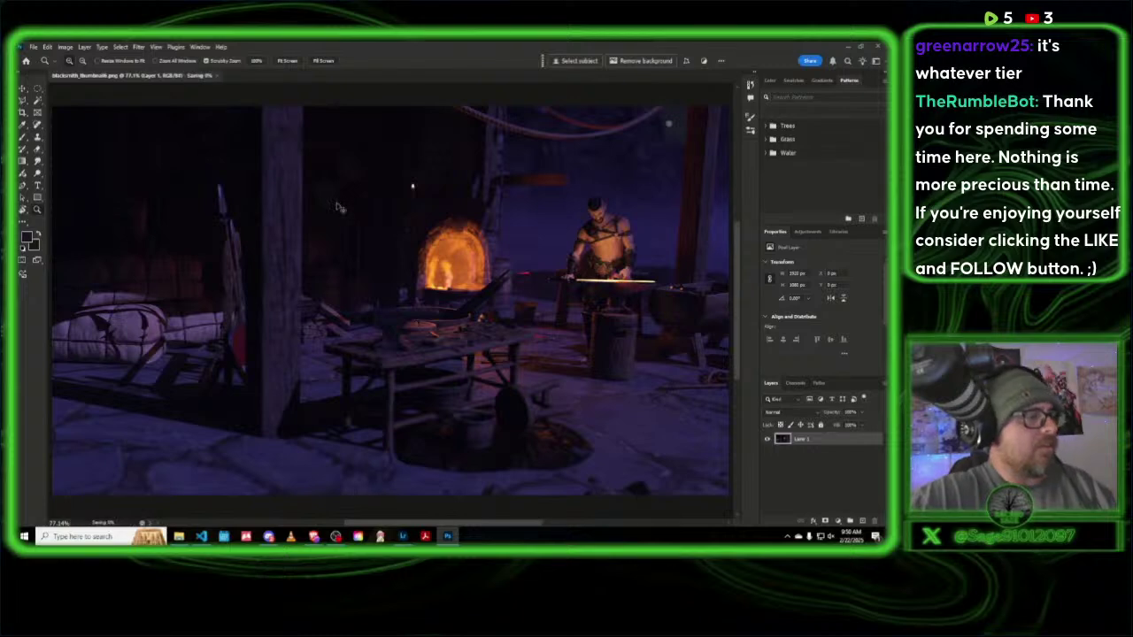
pyautogui.click(189, 79)
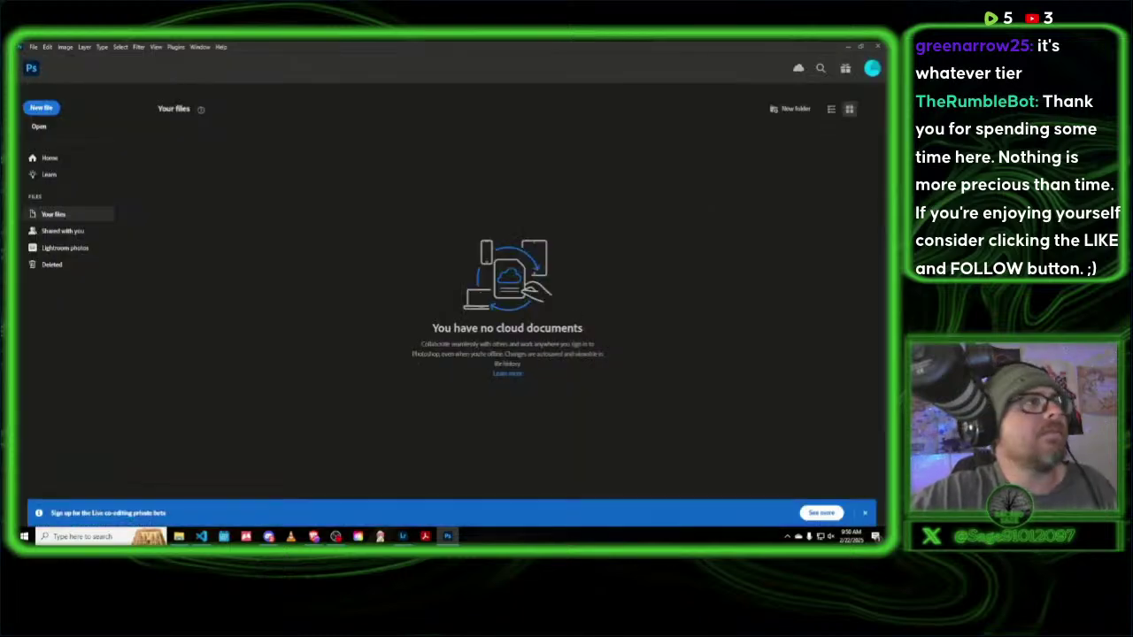
# Step: Open blacksmith_thumbnail7.png and heal the temple beside the blacksmith's ear with the Spot Healing Brush
pyautogui.moveTo(883, 248); pyautogui.dragTo(586, 284)
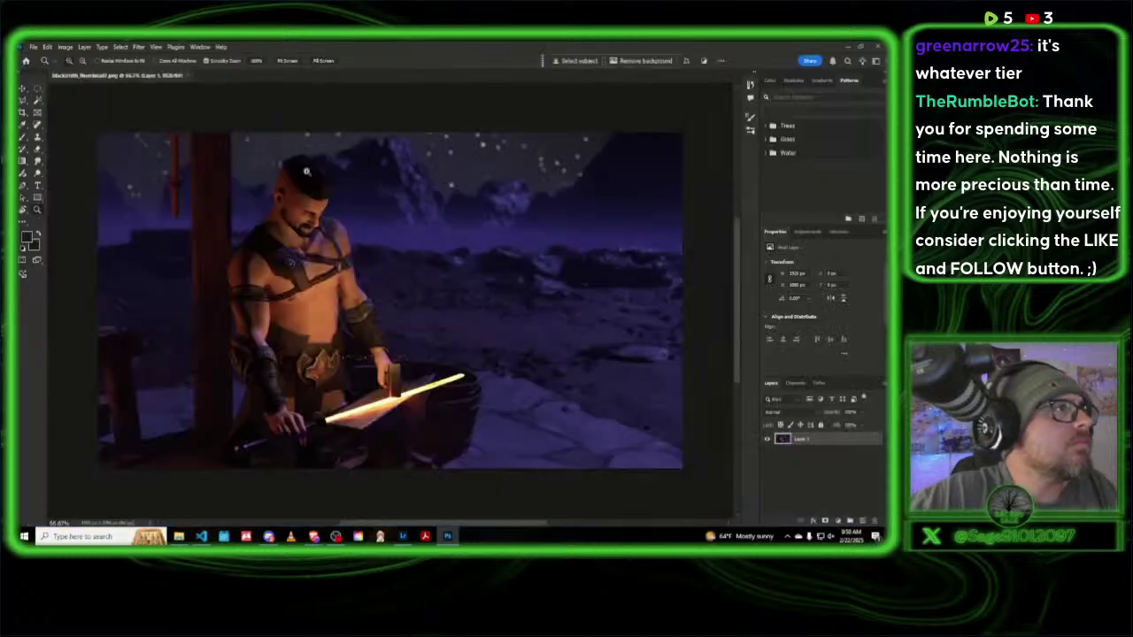
pyautogui.click(306, 171)
pyautogui.click(277, 165)
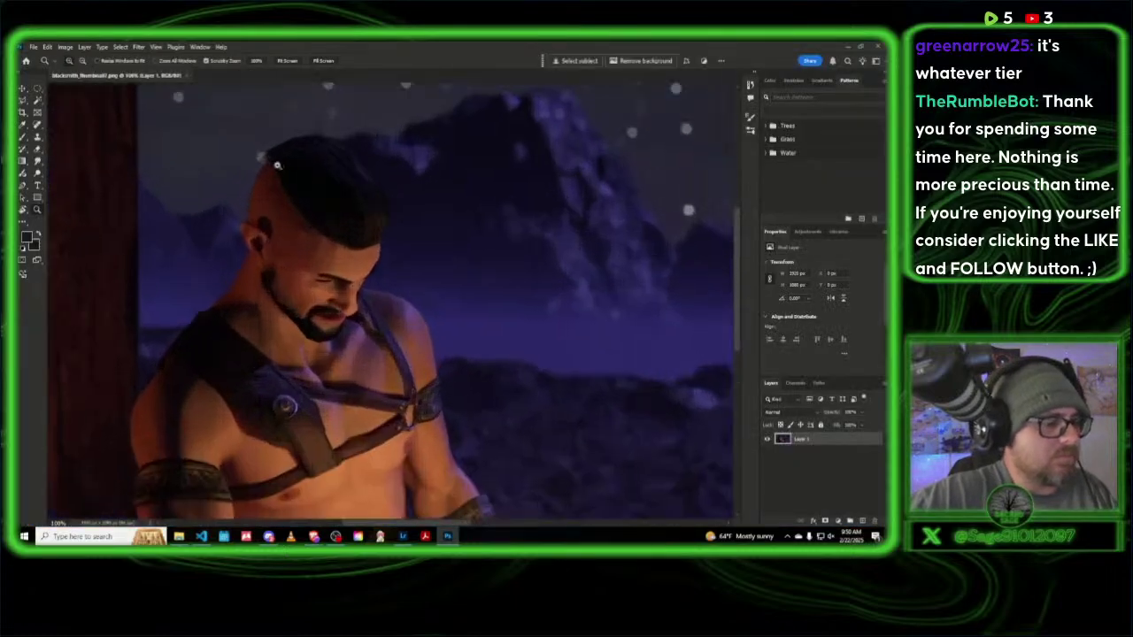
pyautogui.press('j')
pyautogui.keyDown('alt'); pyautogui.moveTo(299, 262); pyautogui.dragTo(306, 256, button='right'); pyautogui.keyUp('alt')
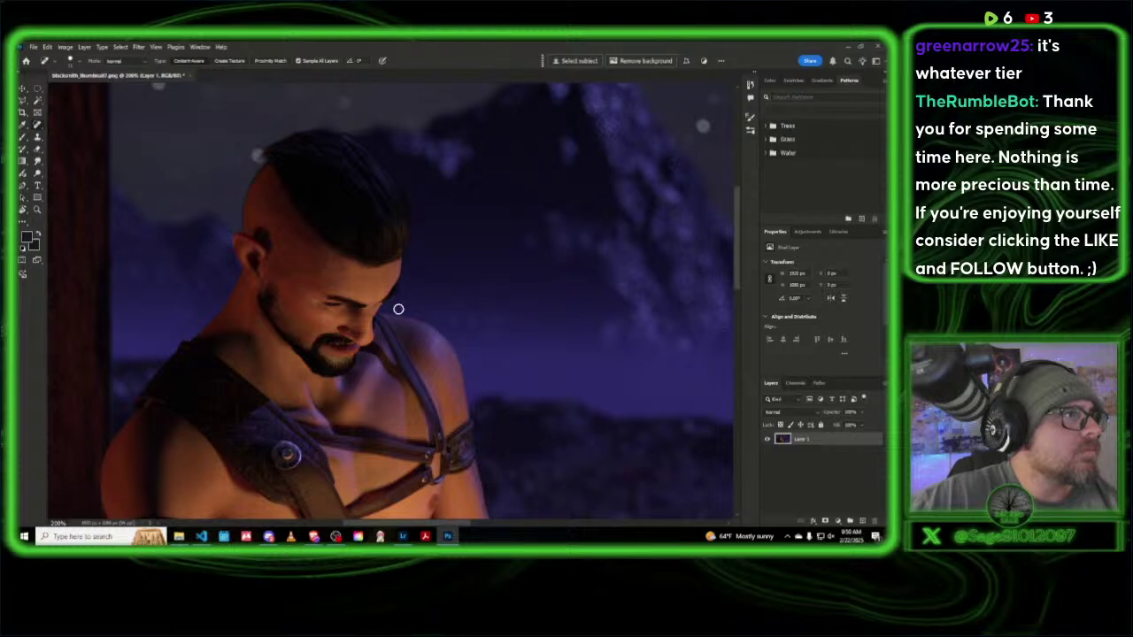
# Step: Check the whole image, save blacksmith_thumbnail7.png and close it
pyautogui.press('z')
pyautogui.rightClick(344, 297)
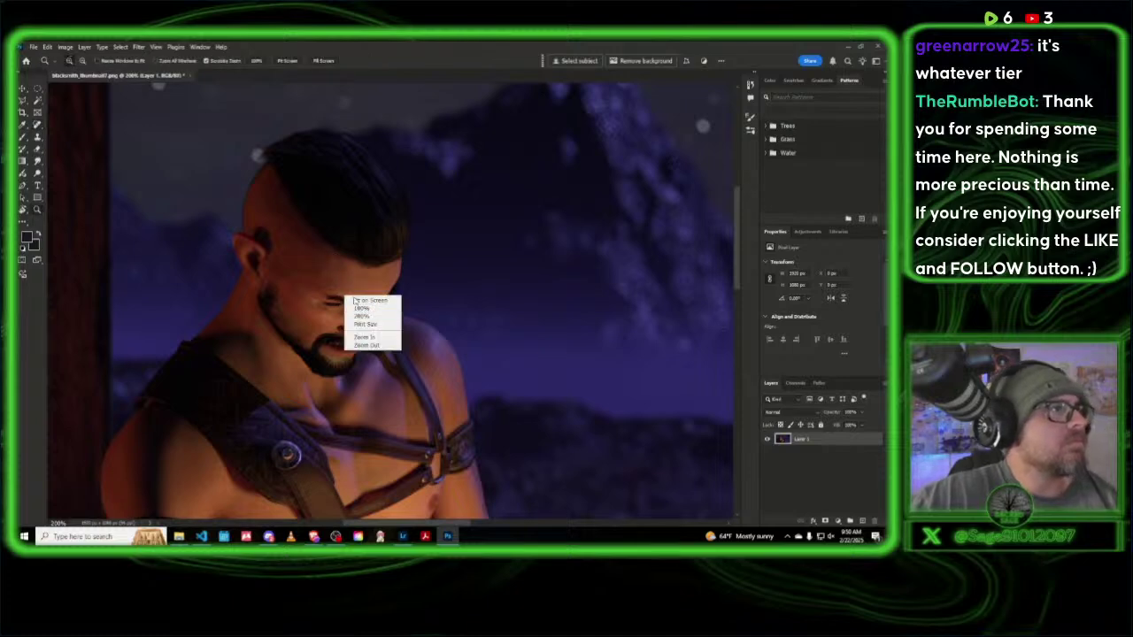
pyautogui.click(372, 301)
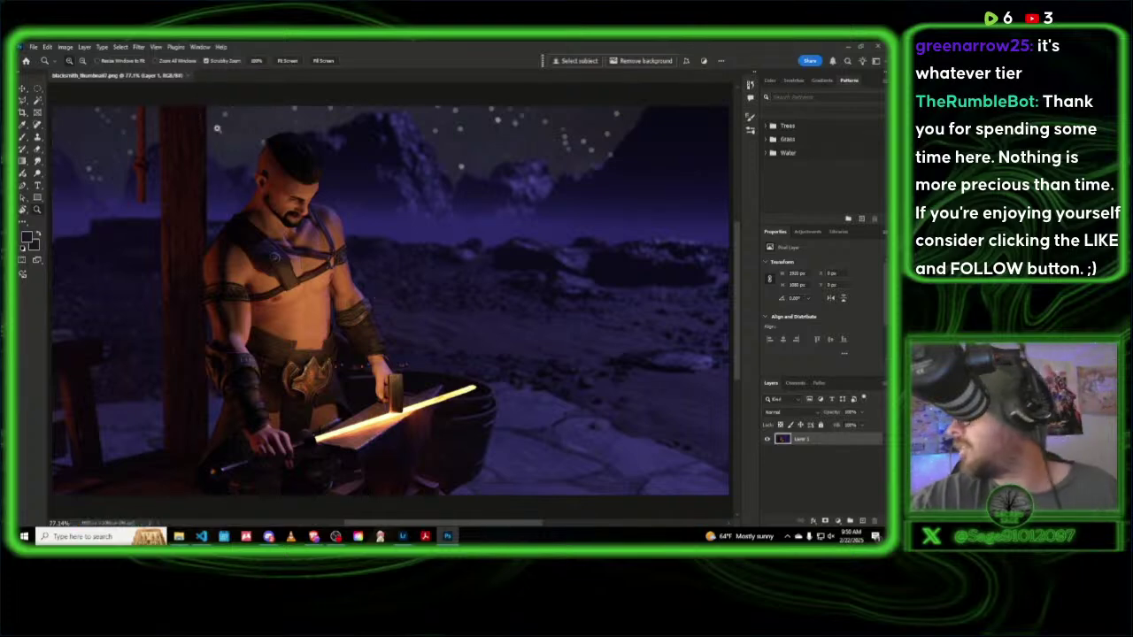
pyautogui.click(183, 76)
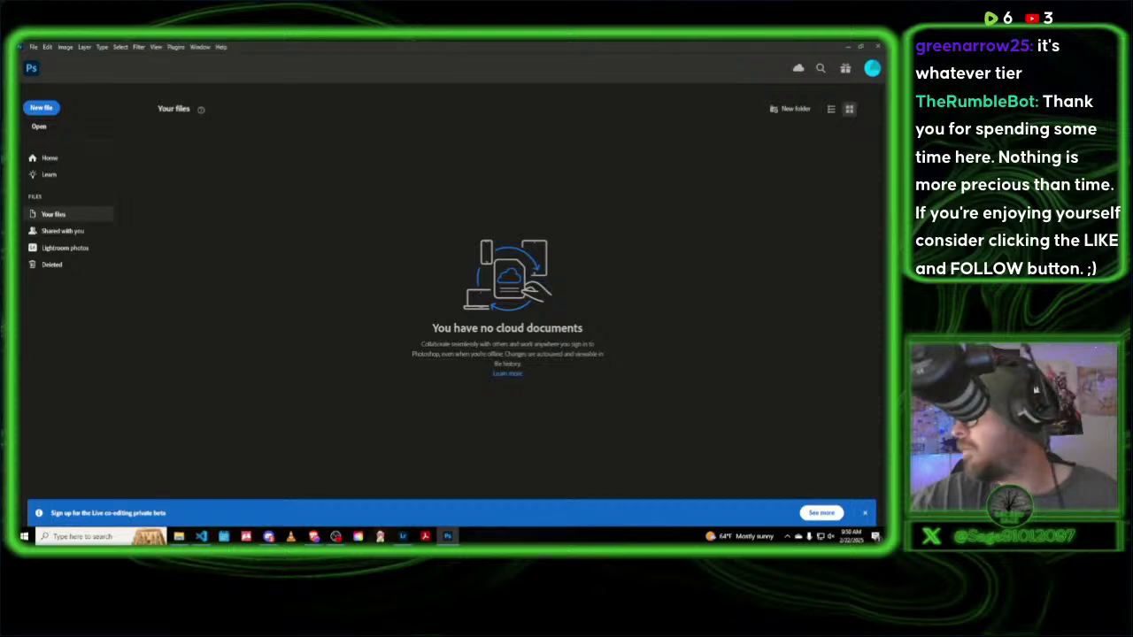
# Step: Open blacksmith_thumbnail8.png and heal the side of the blacksmith's face near the ear with the Spot Healing Brush
pyautogui.moveTo(885, 256); pyautogui.dragTo(321, 284)
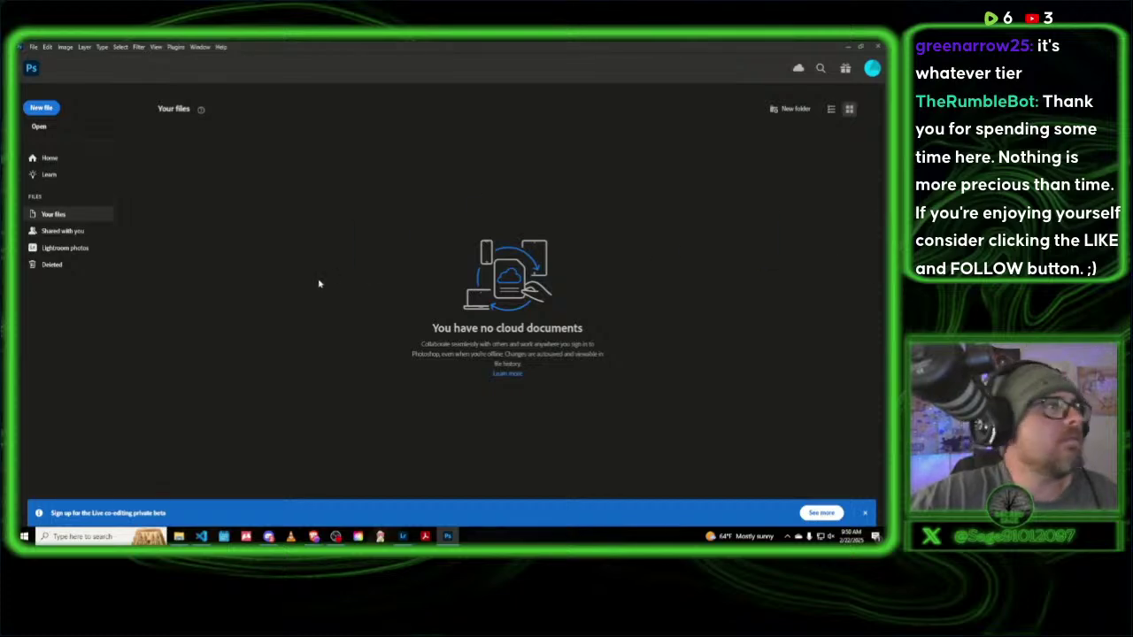
pyautogui.click(467, 175)
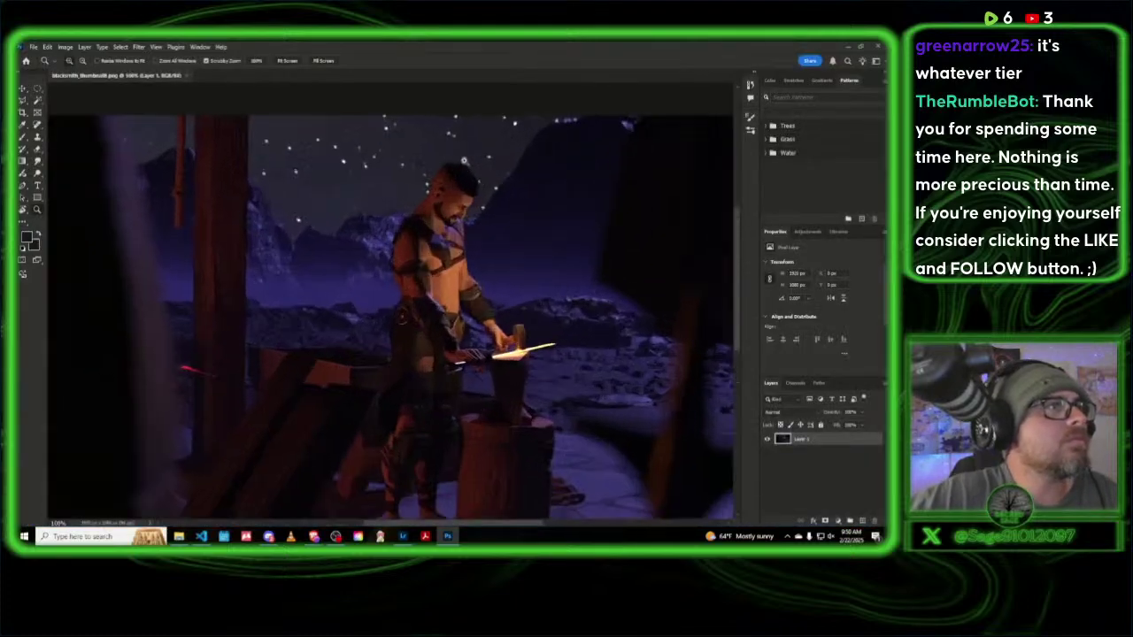
pyautogui.click(453, 190)
pyautogui.click(453, 201)
pyautogui.press('j')
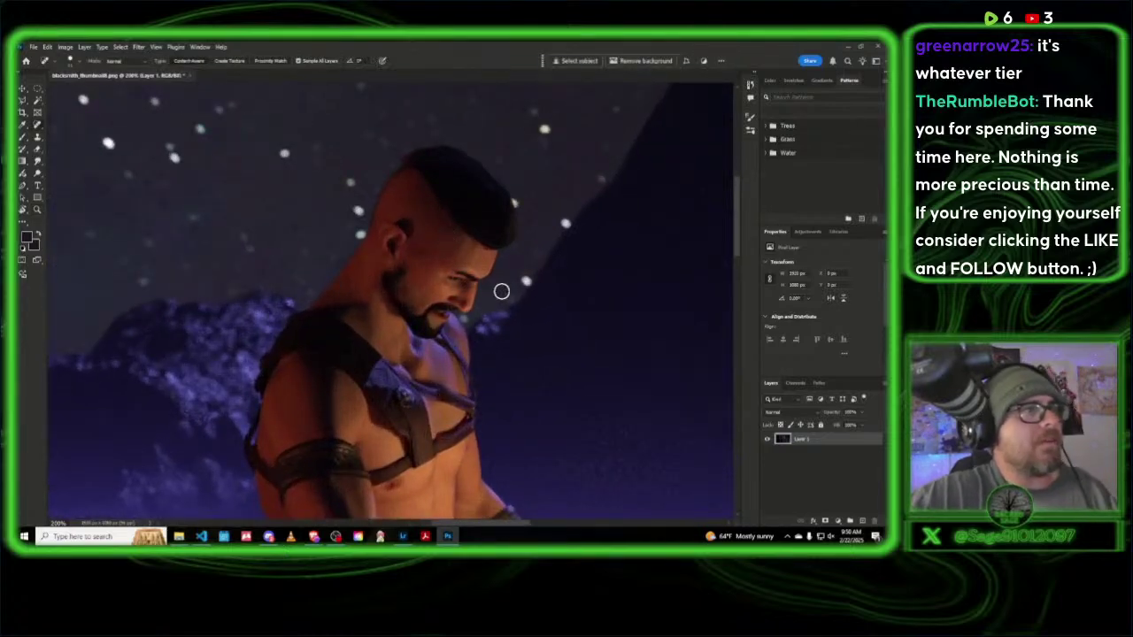
# Step: Check the full anvil scene, save blacksmith_thumbnail8.png and close it
pyautogui.press('z')
pyautogui.rightClick(428, 266)
pyautogui.click(451, 269)
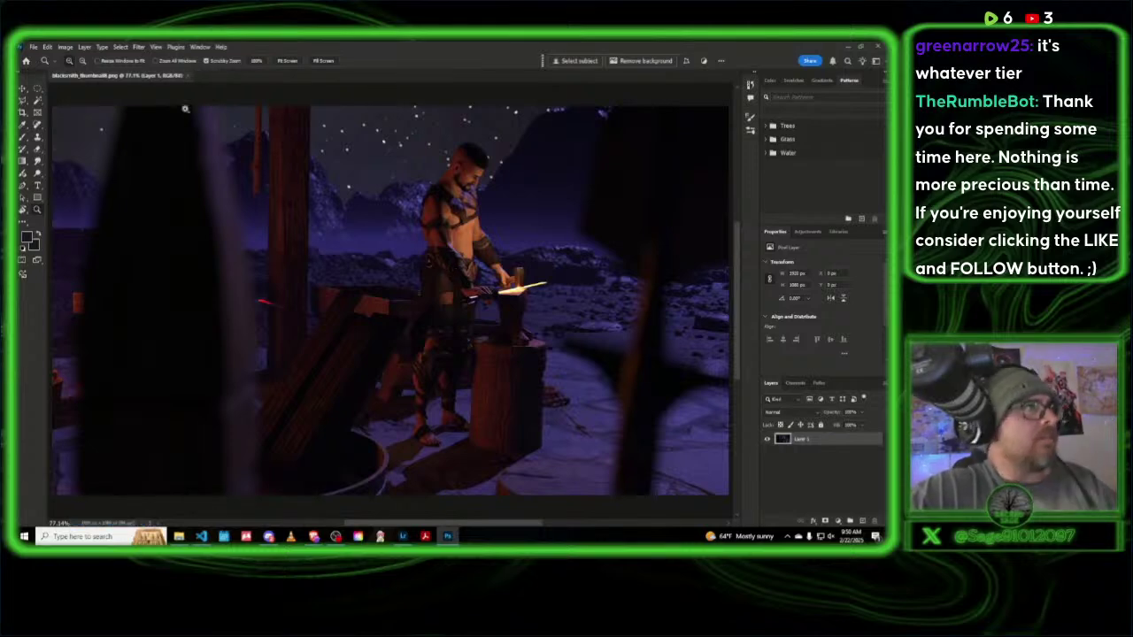
pyautogui.click(187, 76)
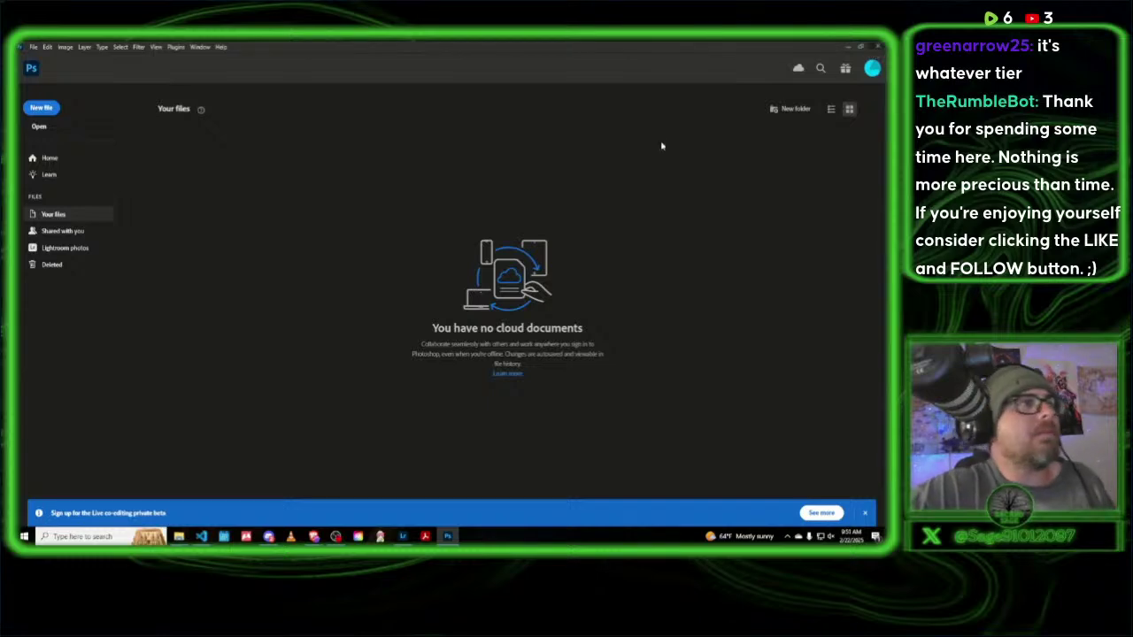
# Step: Switch to Lightroom and add all the blacksmith renders to the Thumbnails album
pyautogui.press('super+d')
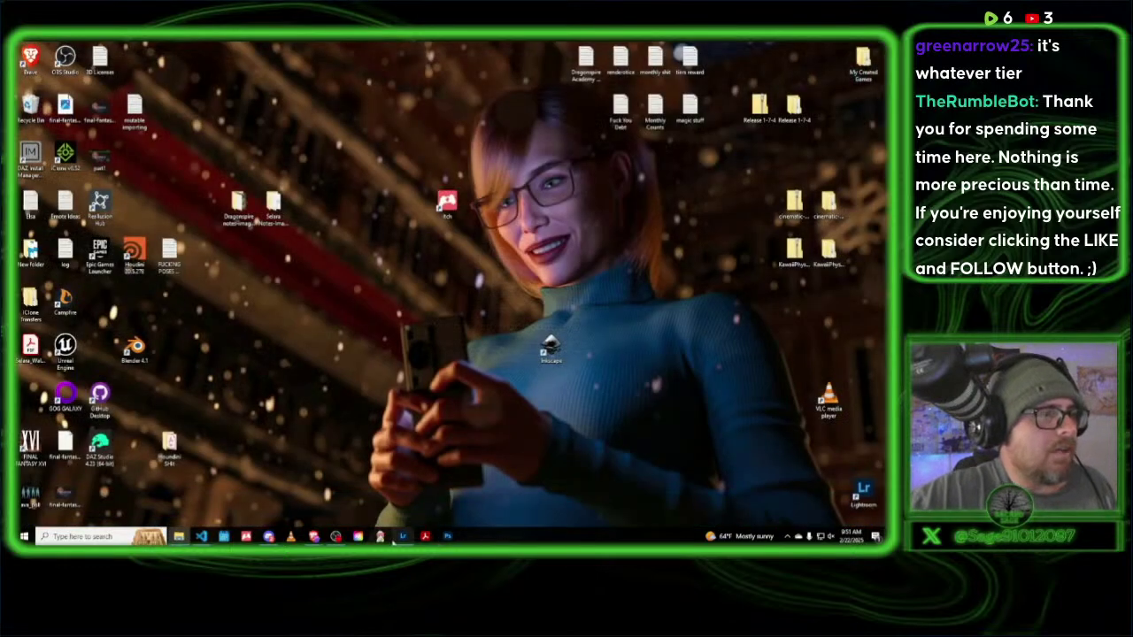
pyautogui.click(402, 537)
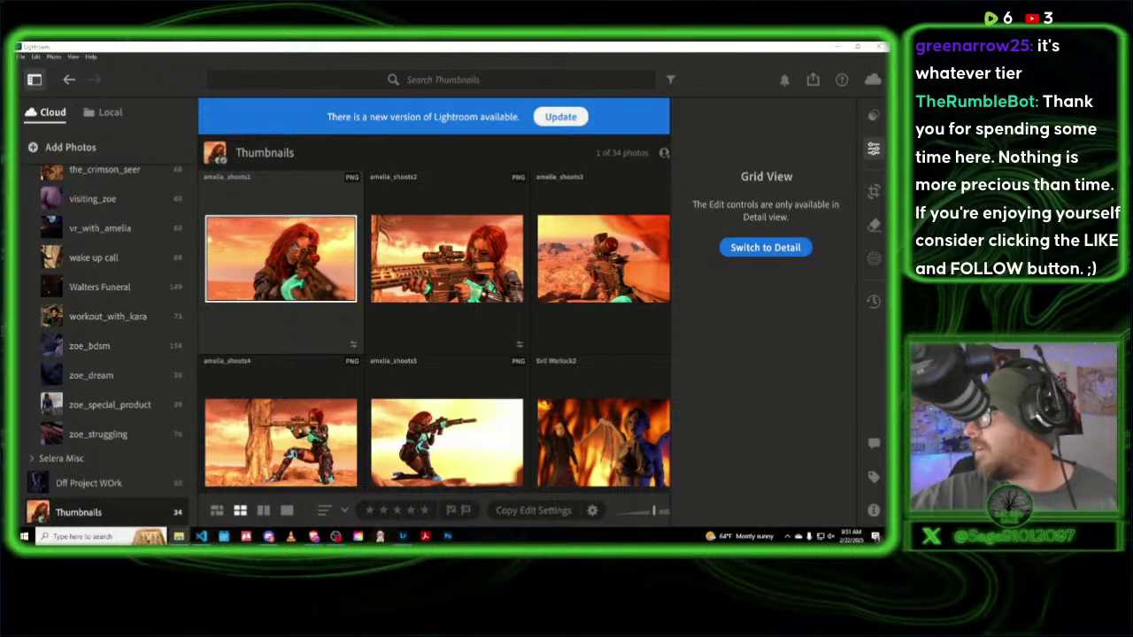
pyautogui.moveTo(701, 373); pyautogui.dragTo(608, 371)
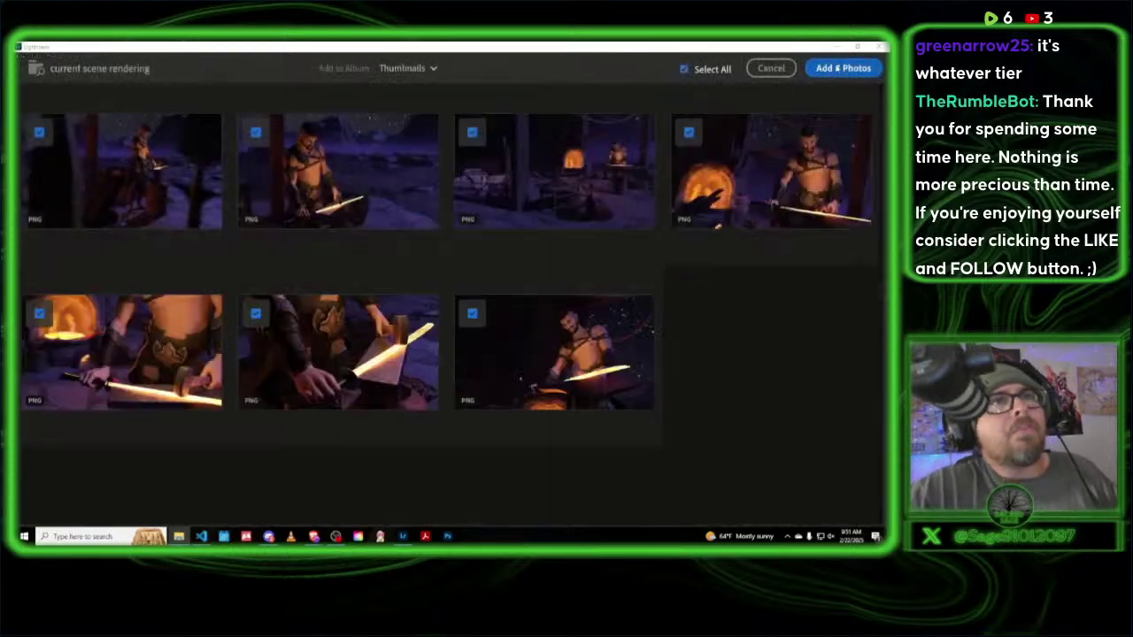
pyautogui.click(840, 68)
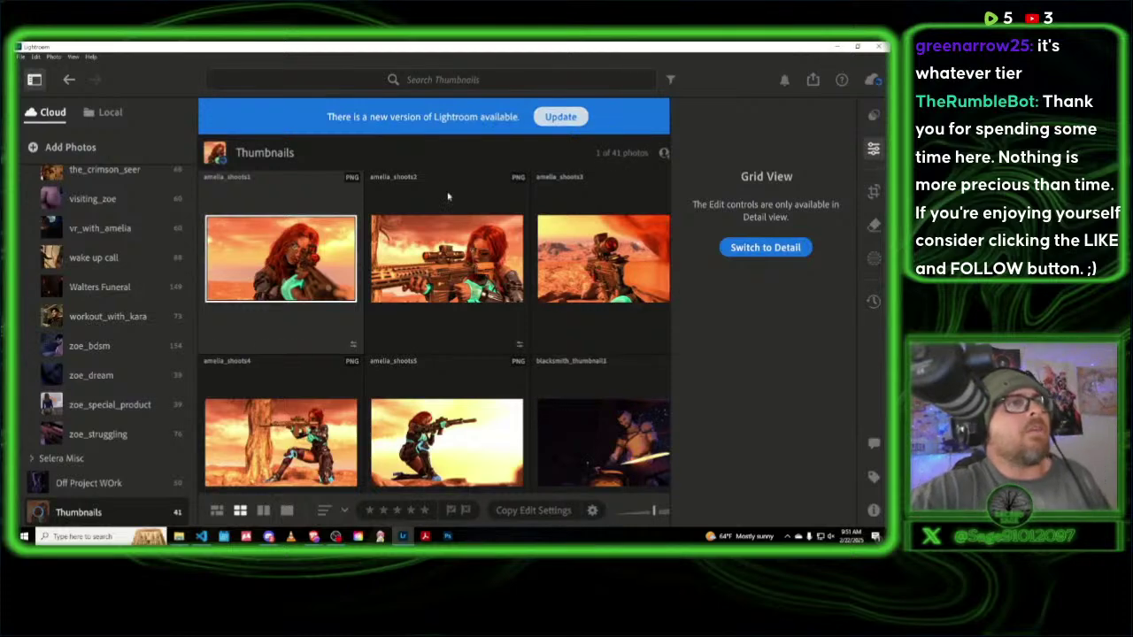
# Step: Open blacksmith_thumbnail1 from the Thumbnails album in Detail view and go to its Color Grading controls
pyautogui.scroll(-5, 451, 266)
pyautogui.scroll(-3, 460, 358)
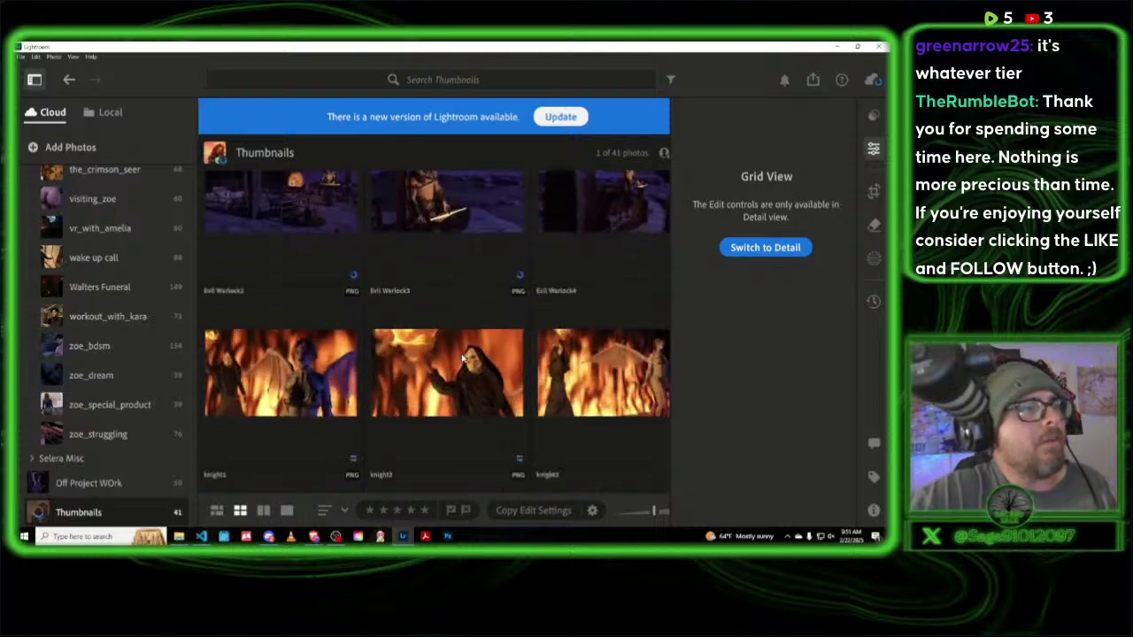
pyautogui.scroll(4, 462, 358)
pyautogui.scroll(1, 462, 359)
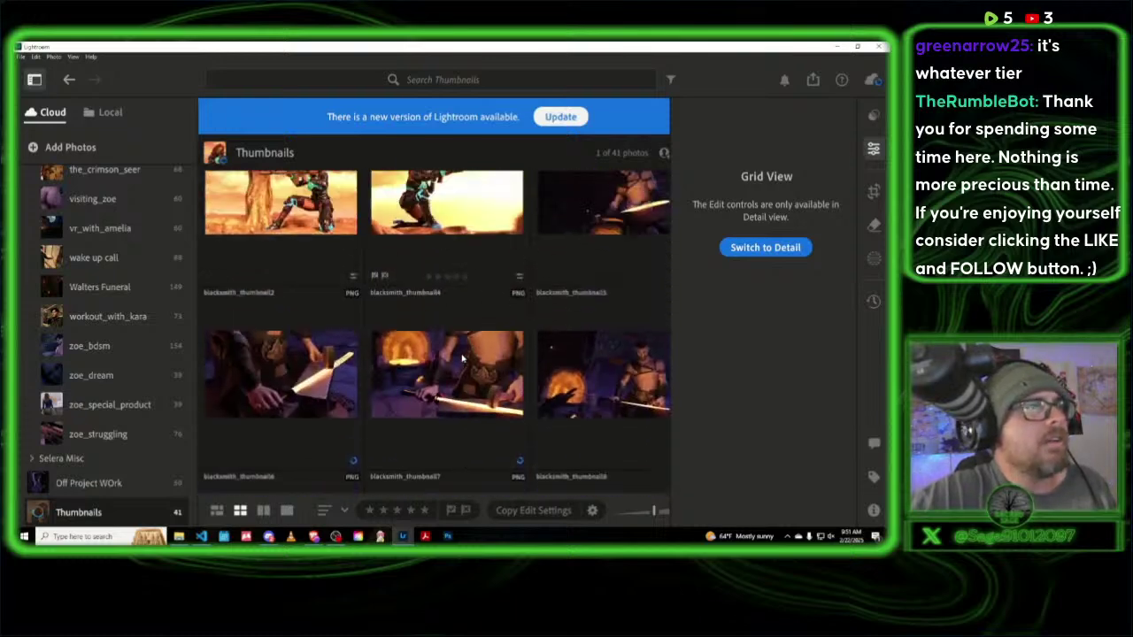
pyautogui.click(303, 436)
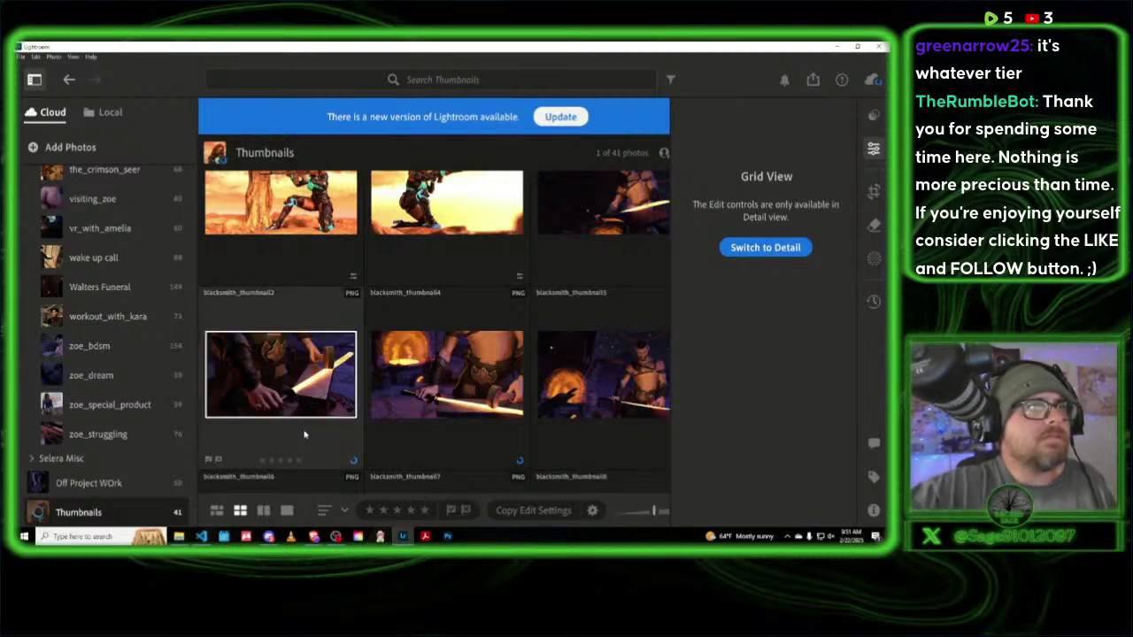
pyautogui.scroll(1, 584, 290)
pyautogui.click(585, 315)
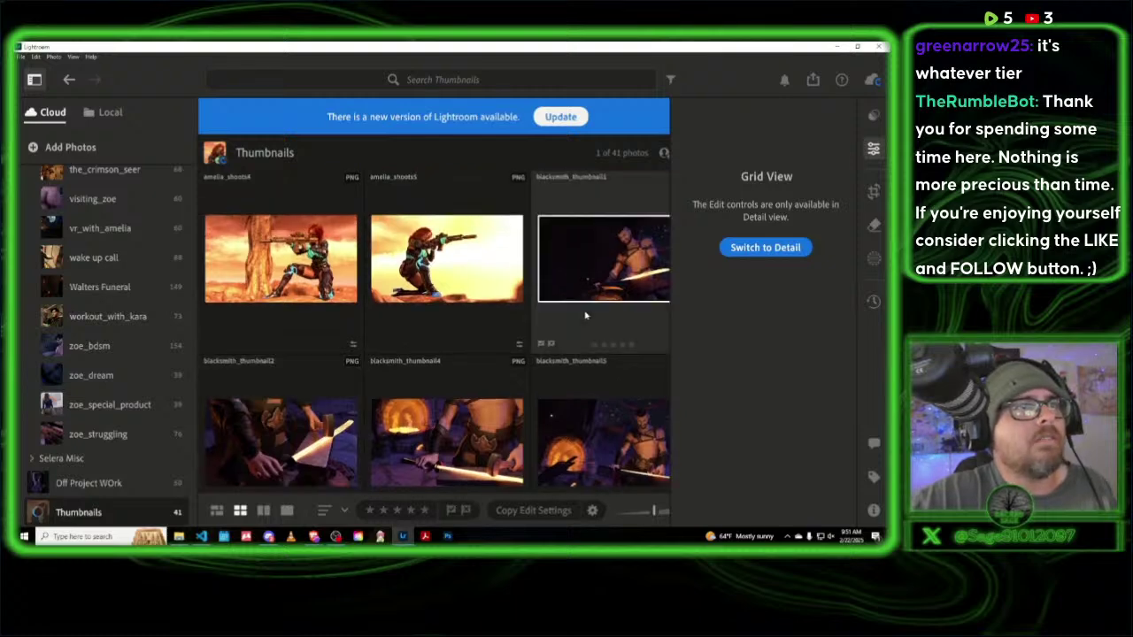
pyautogui.doubleClick(585, 316)
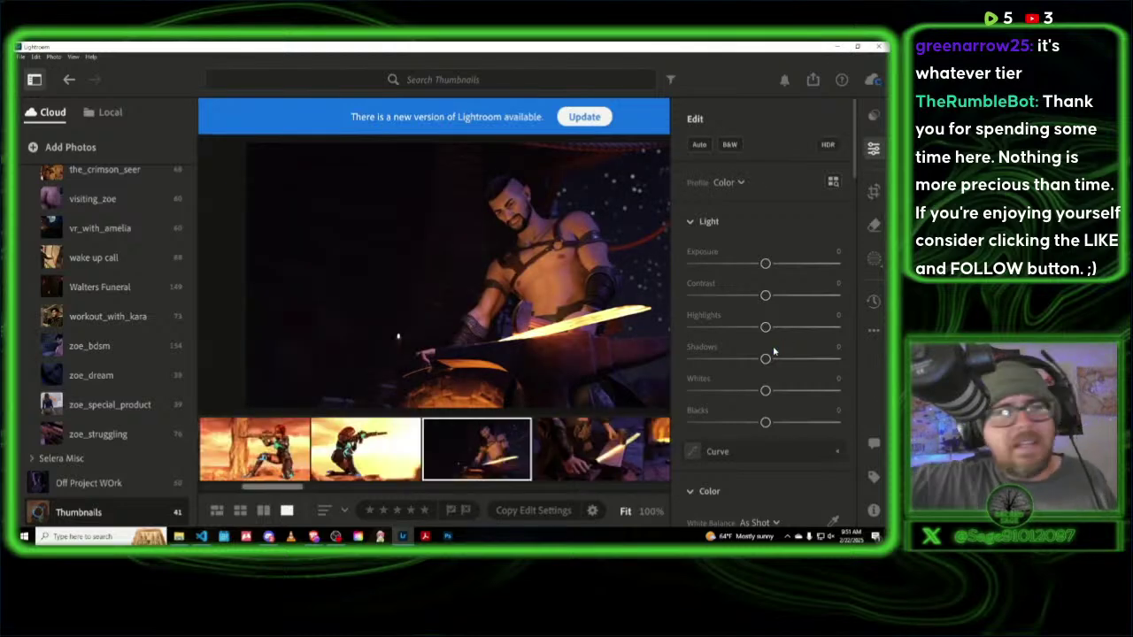
pyautogui.scroll(-5, 774, 353)
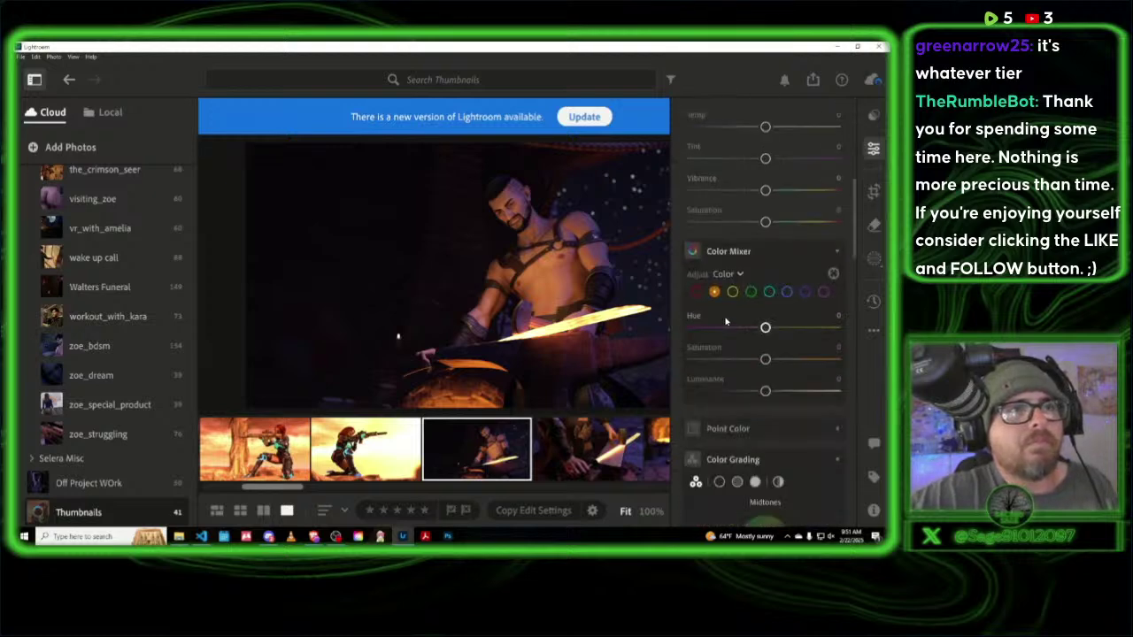
pyautogui.scroll(-3, 725, 321)
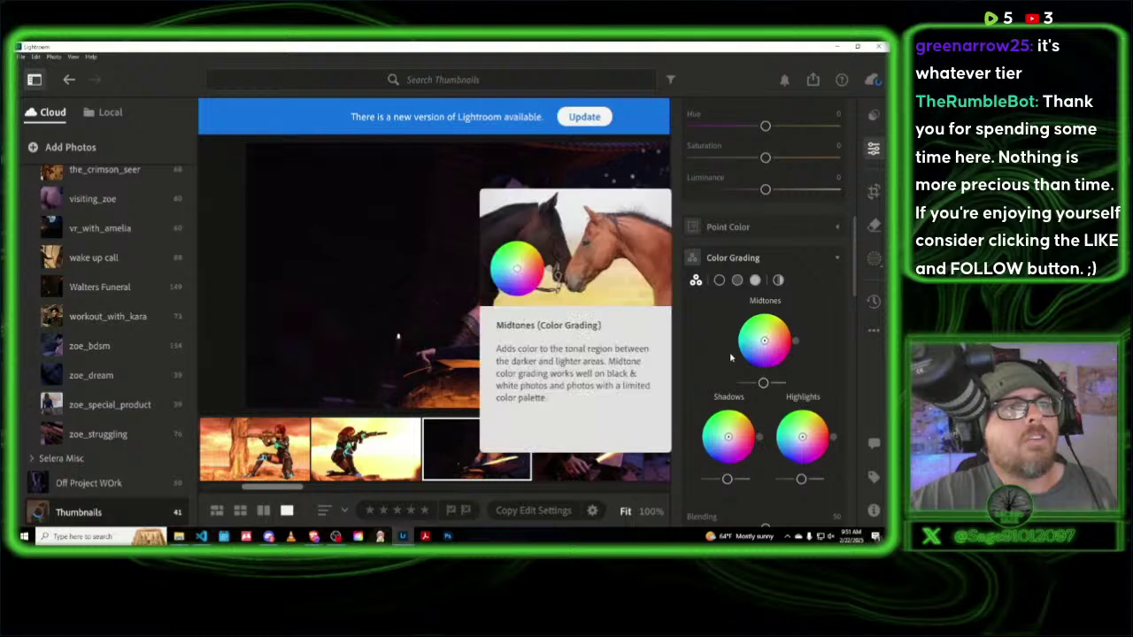
pyautogui.scroll(-1, 731, 357)
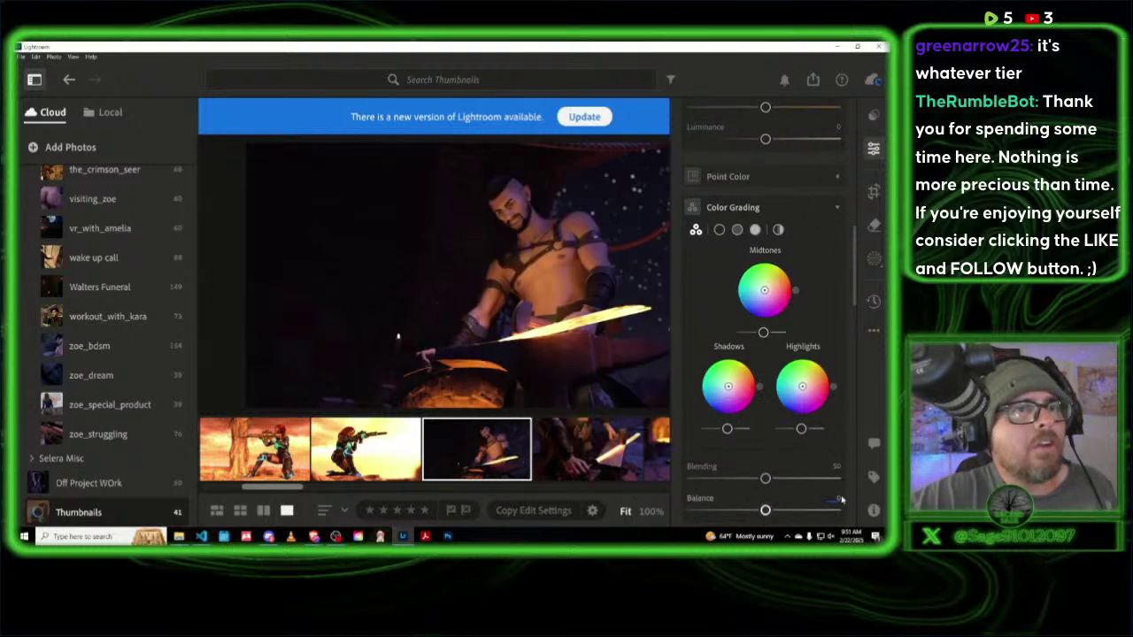
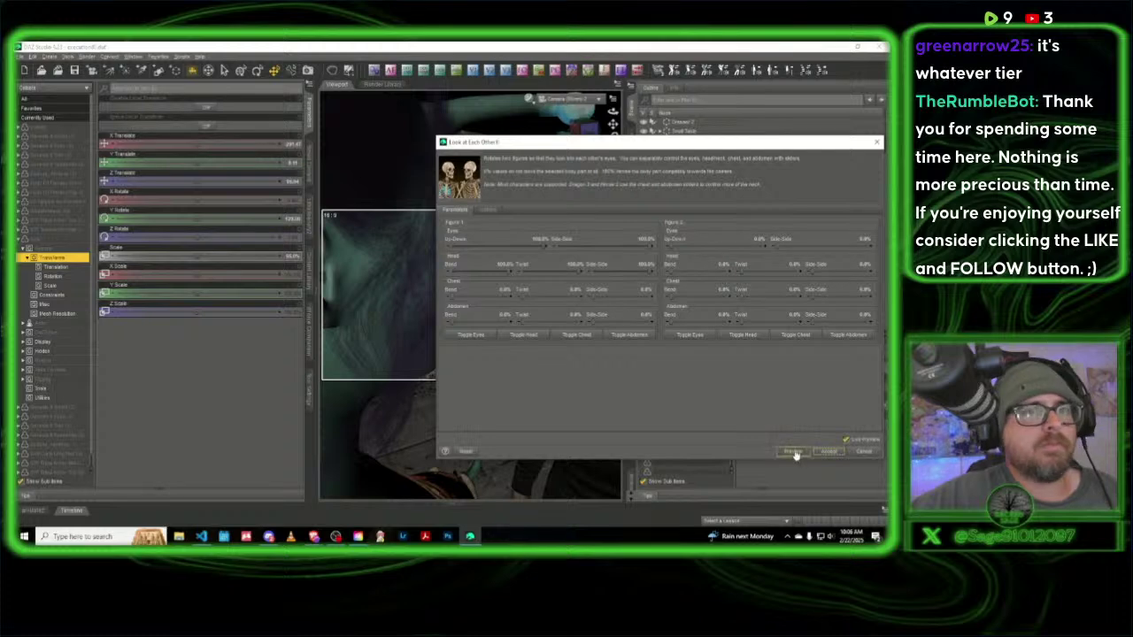
# Step: Toggle the head and eyes of Figure 2 in the Look at Each Other dialog and accept the pose
pyautogui.click(748, 342)
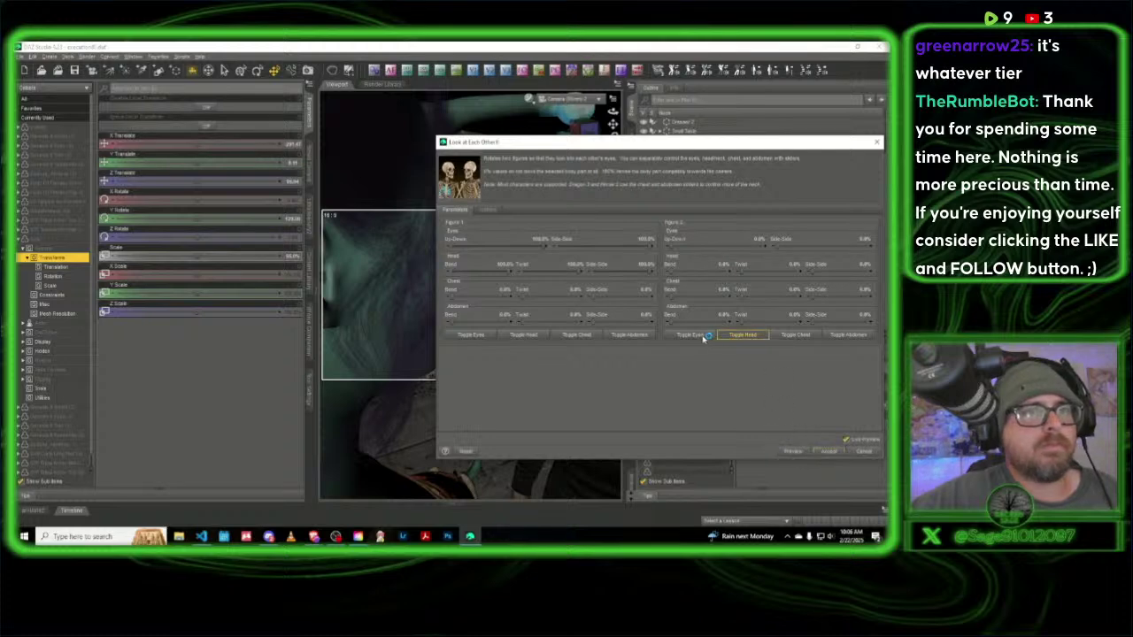
pyautogui.click(696, 336)
pyautogui.click(828, 451)
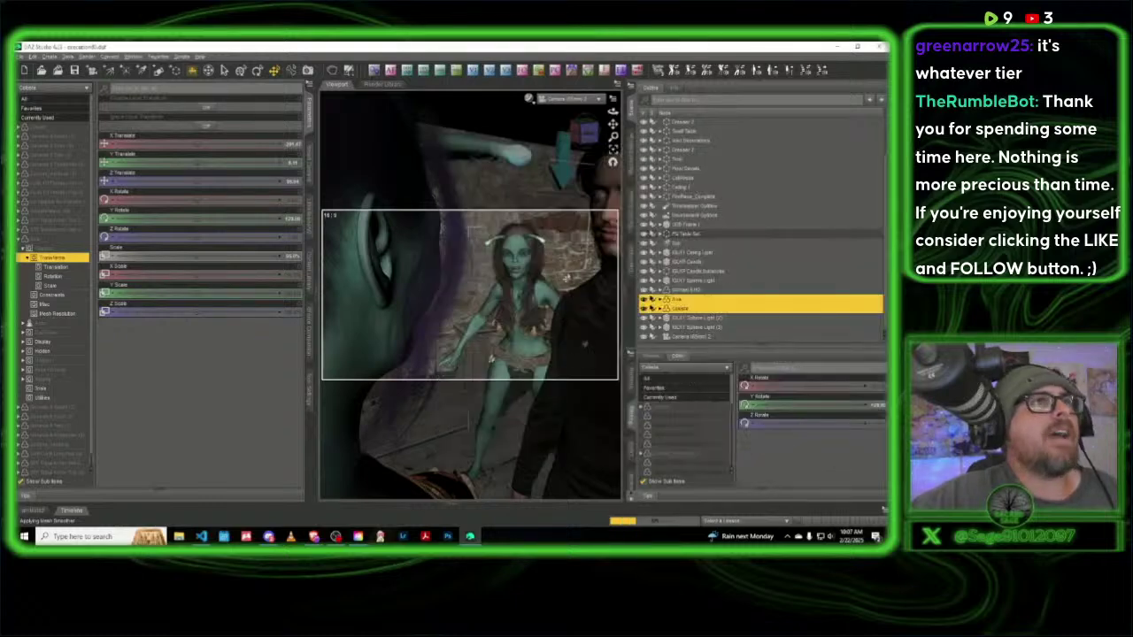
# Step: Preview the camera view in NVIDIA Iray and return the viewport to Texture Shaded
pyautogui.click(529, 98)
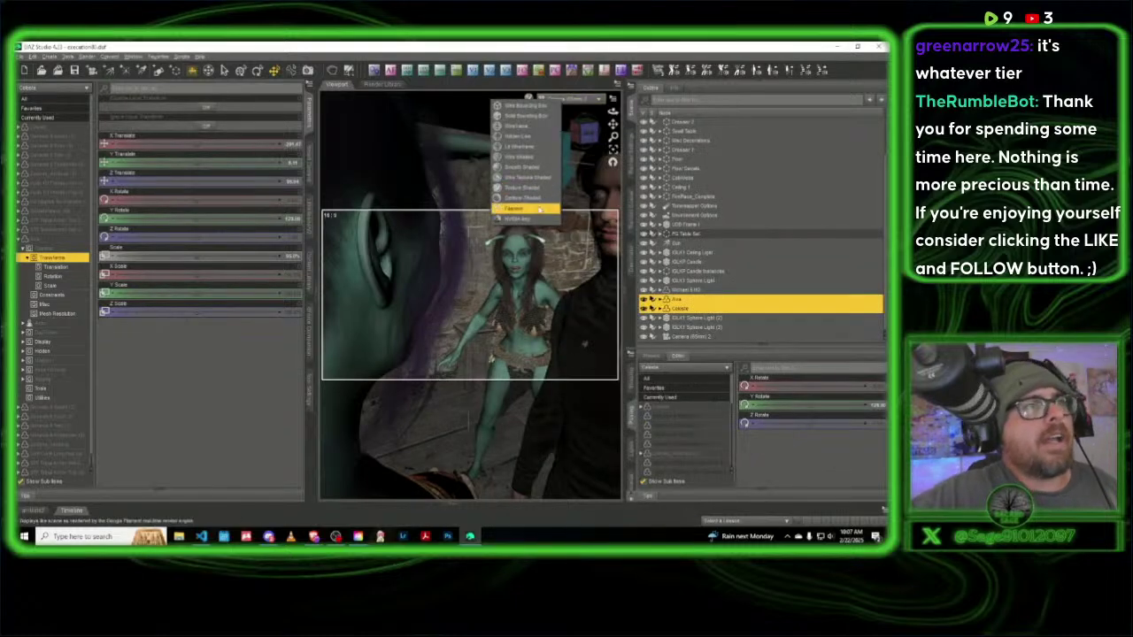
pyautogui.click(538, 221)
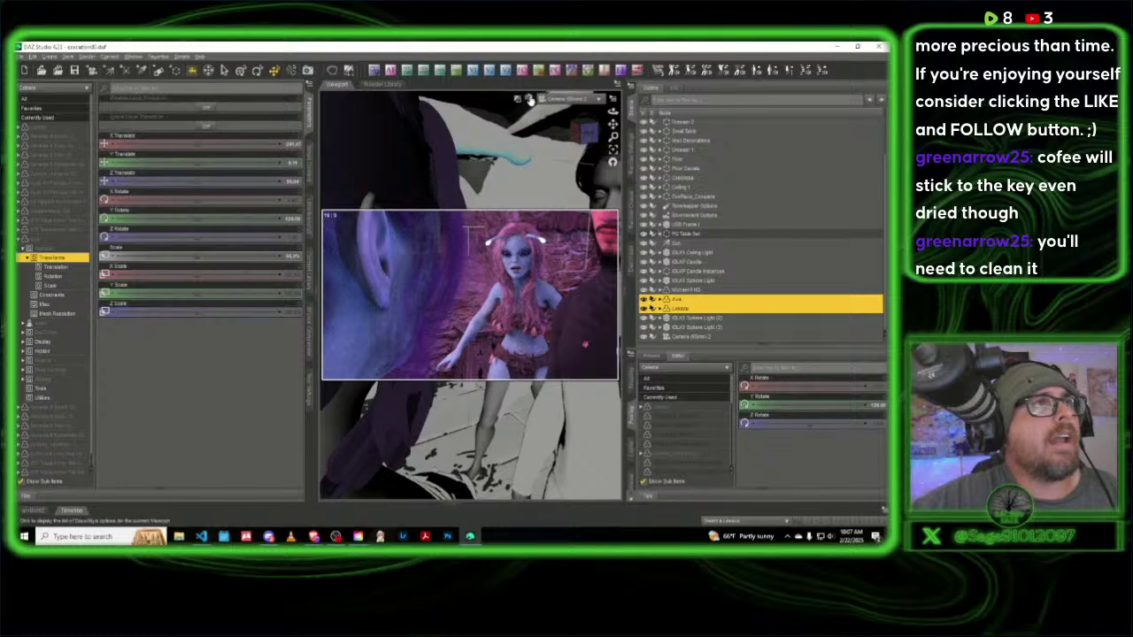
pyautogui.click(528, 98)
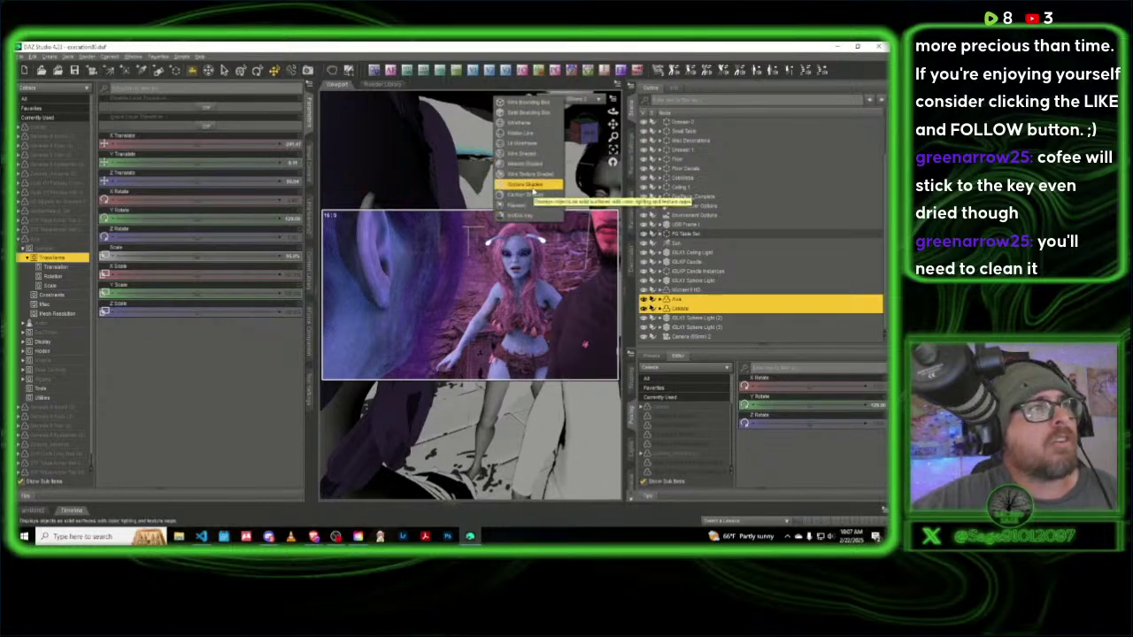
pyautogui.click(531, 185)
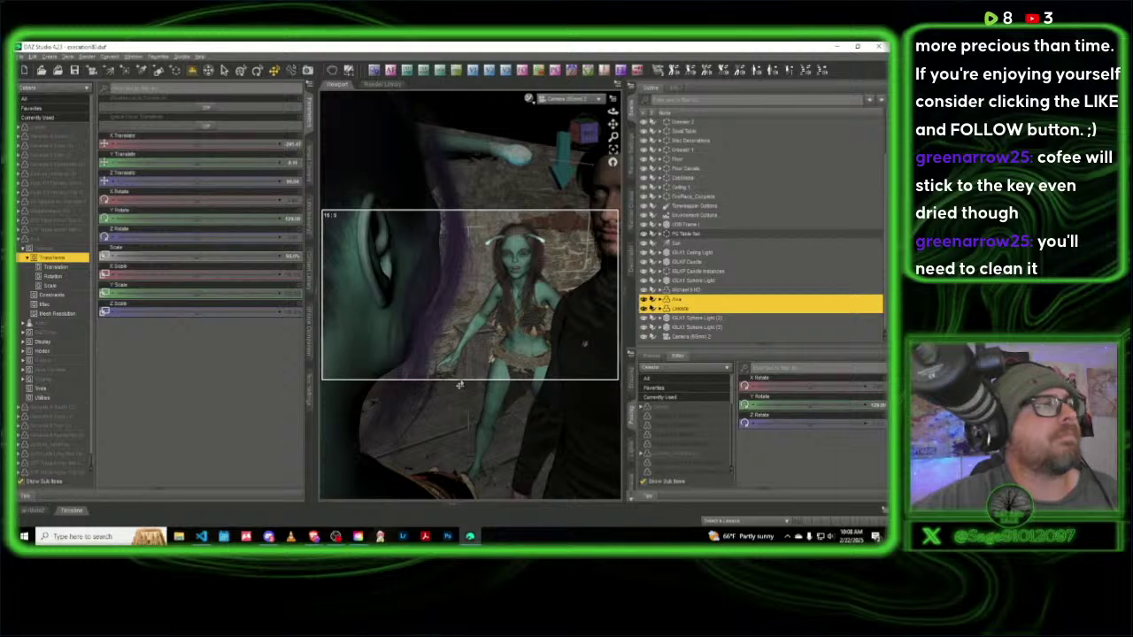
# Step: Select the standing figure with antennae, focus the camera's depth of field on it, and preview the view in NVIDIA Iray
pyautogui.click(495, 398)
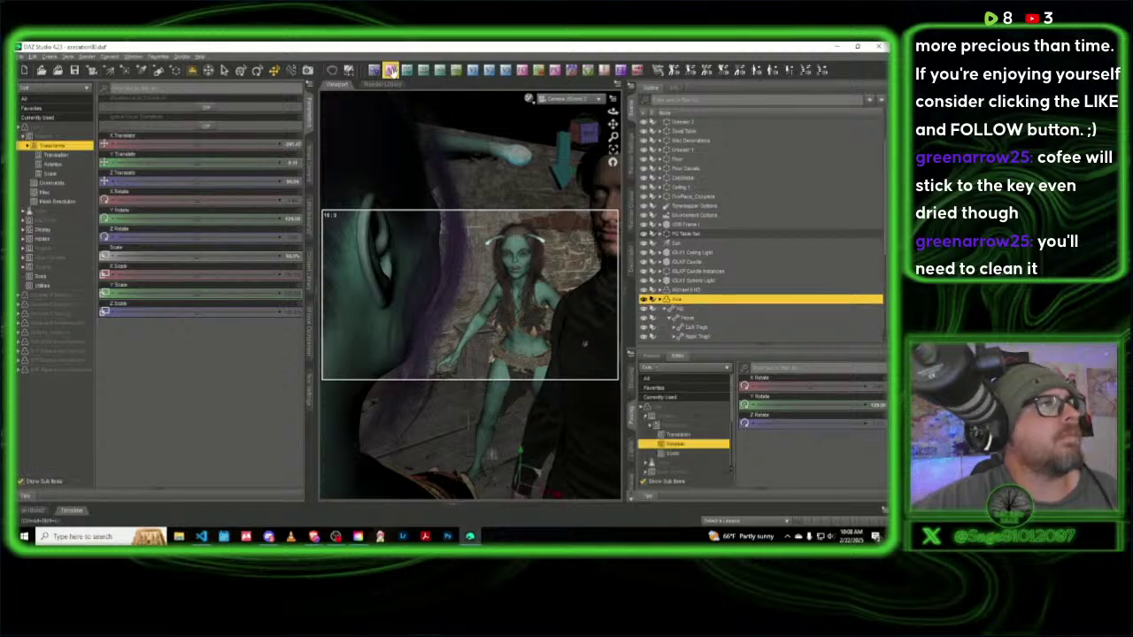
pyautogui.click(391, 70)
pyautogui.click(421, 243)
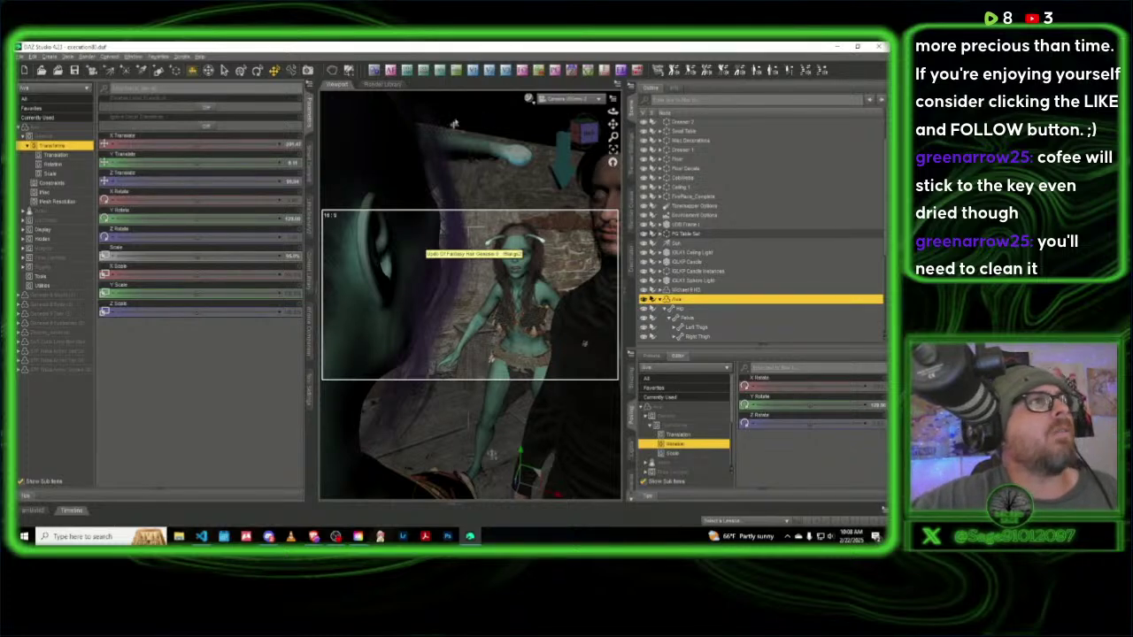
pyautogui.click(530, 103)
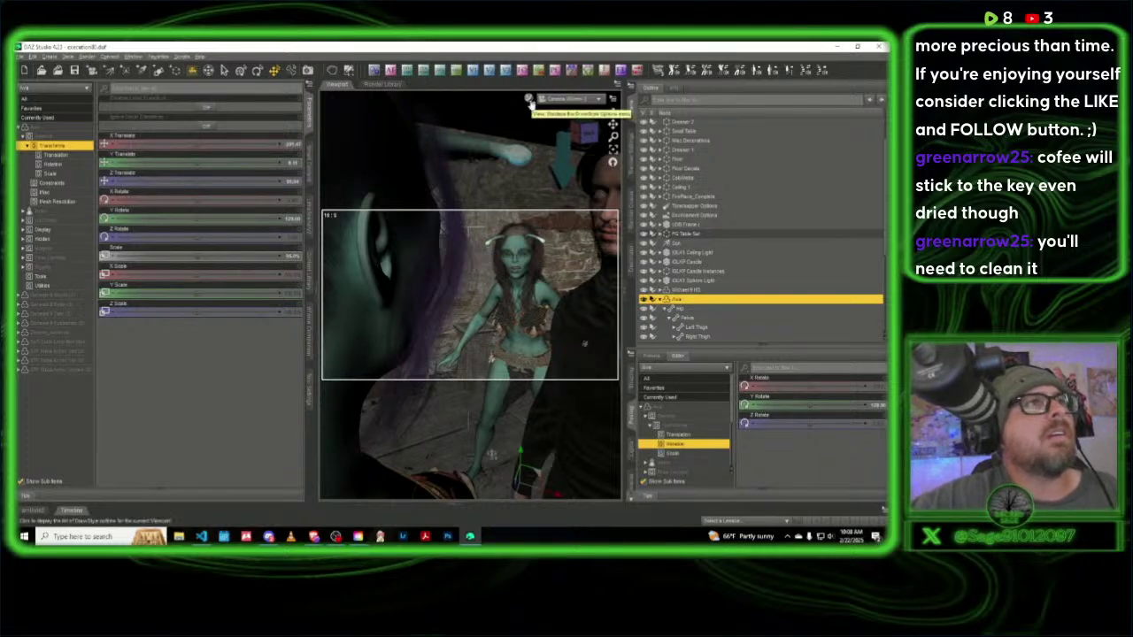
pyautogui.click(537, 227)
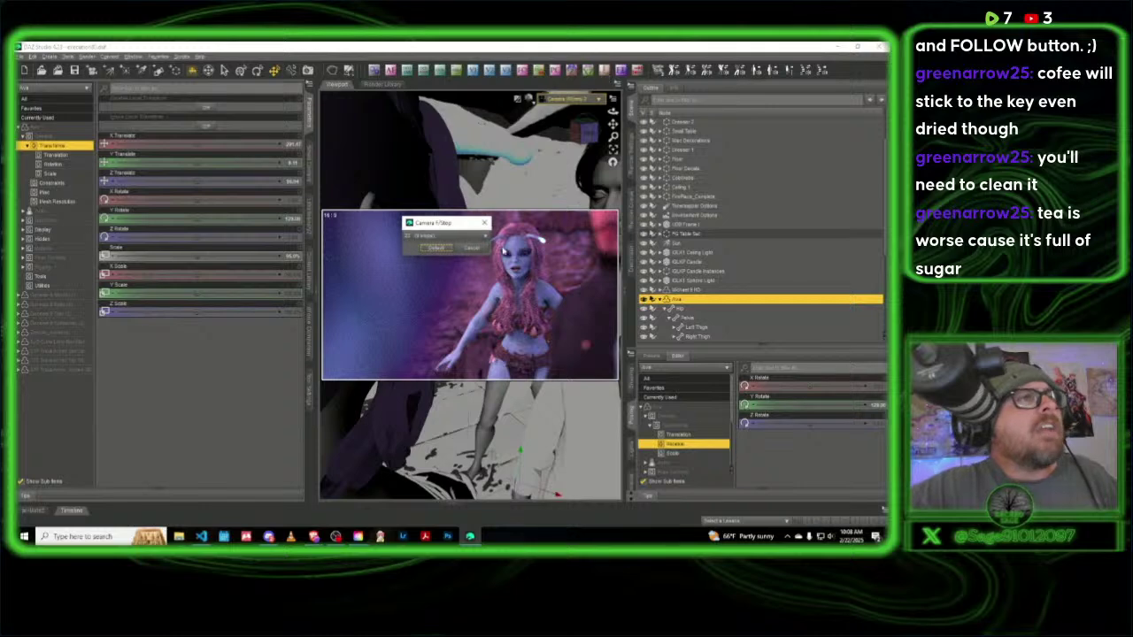
# Step: Raise the camera's F/Stop to 64 and again to the 13 and 1/3 stops option, and return the viewport to Texture Shaded
pyautogui.click(458, 240)
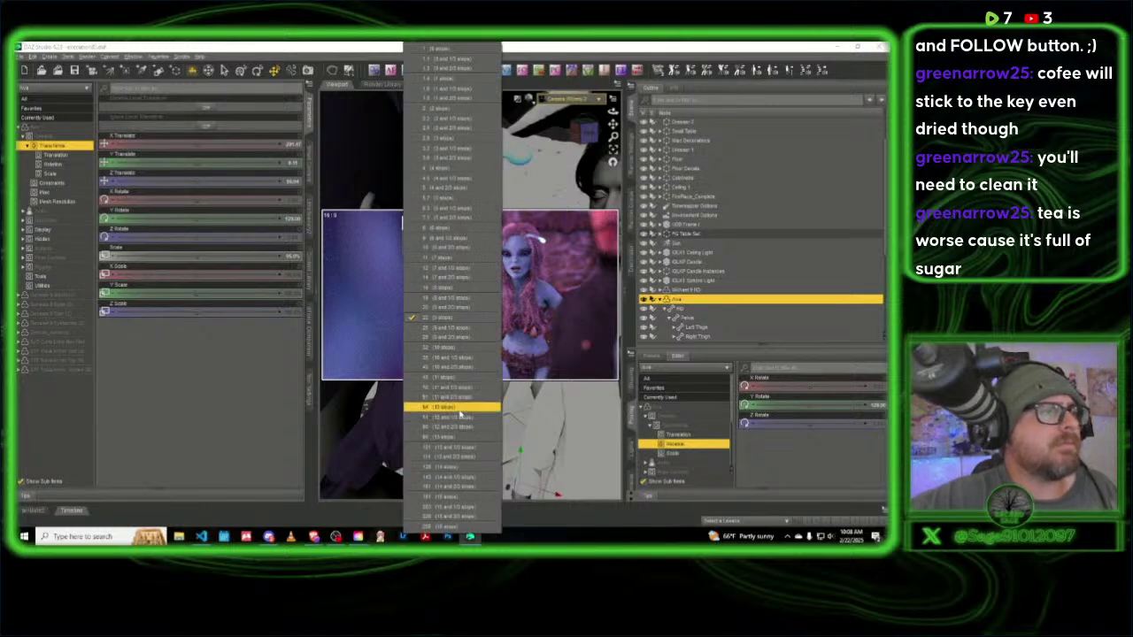
pyautogui.click(458, 408)
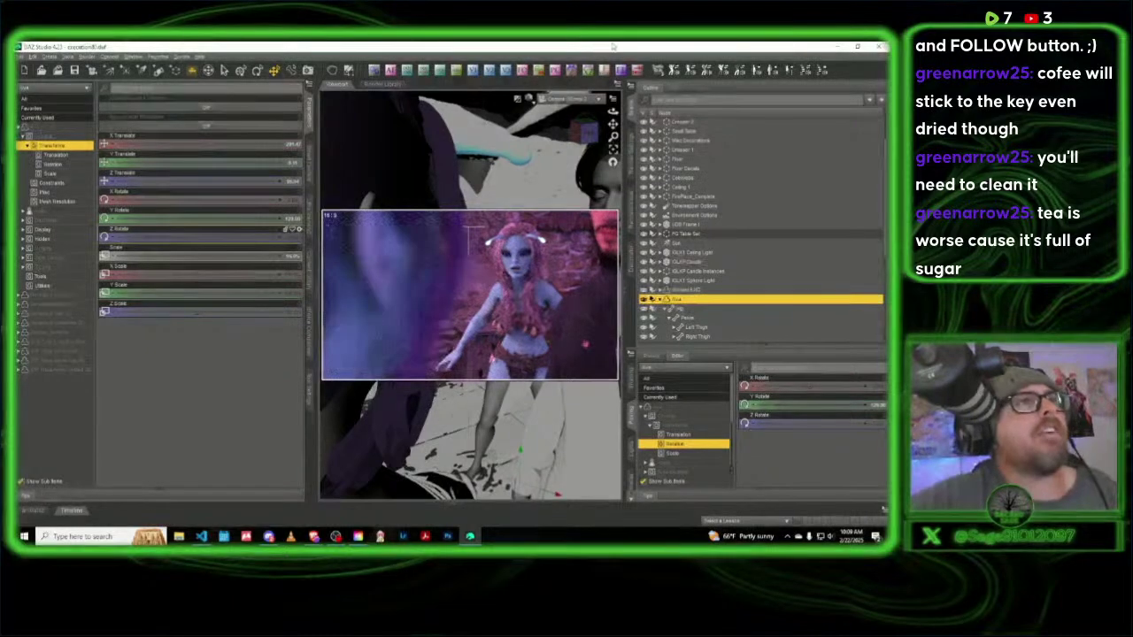
pyautogui.click(604, 74)
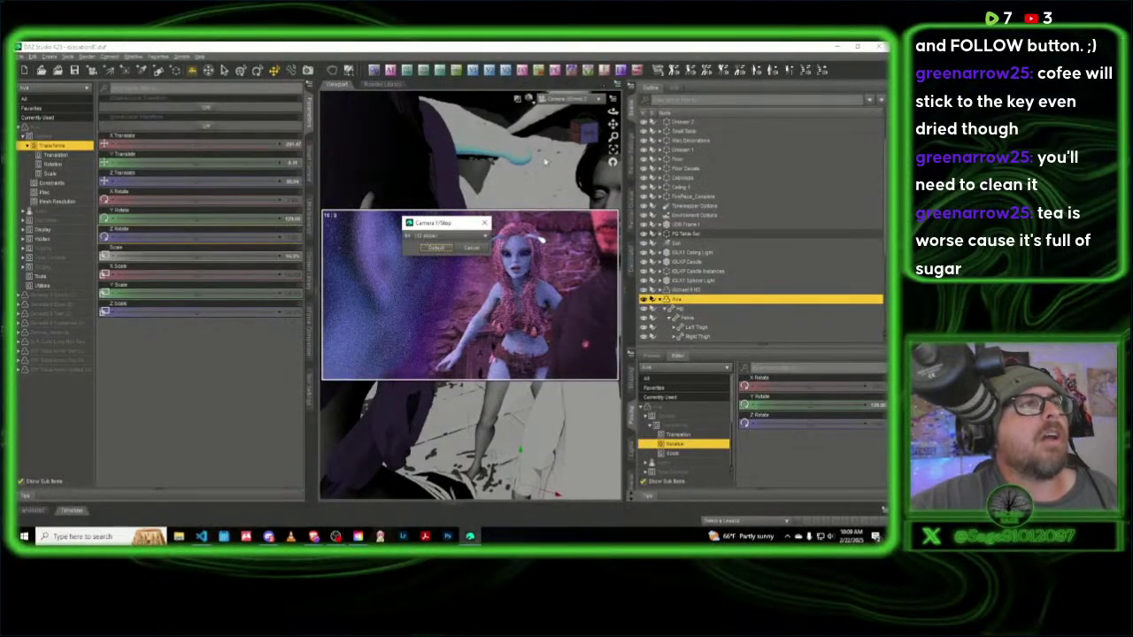
pyautogui.click(446, 236)
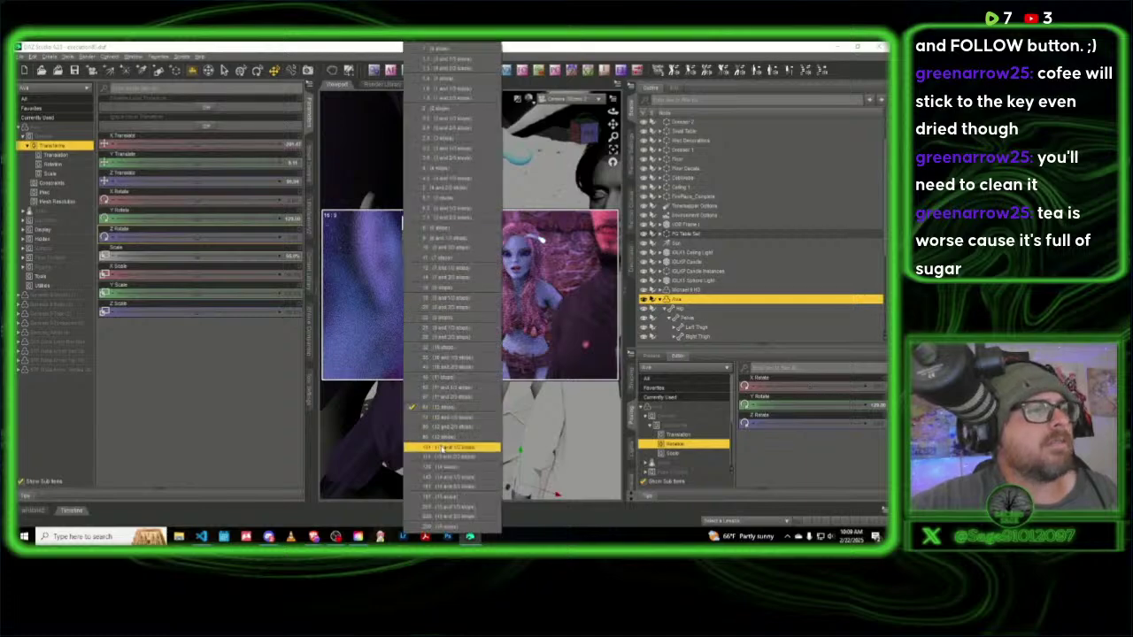
pyautogui.click(452, 448)
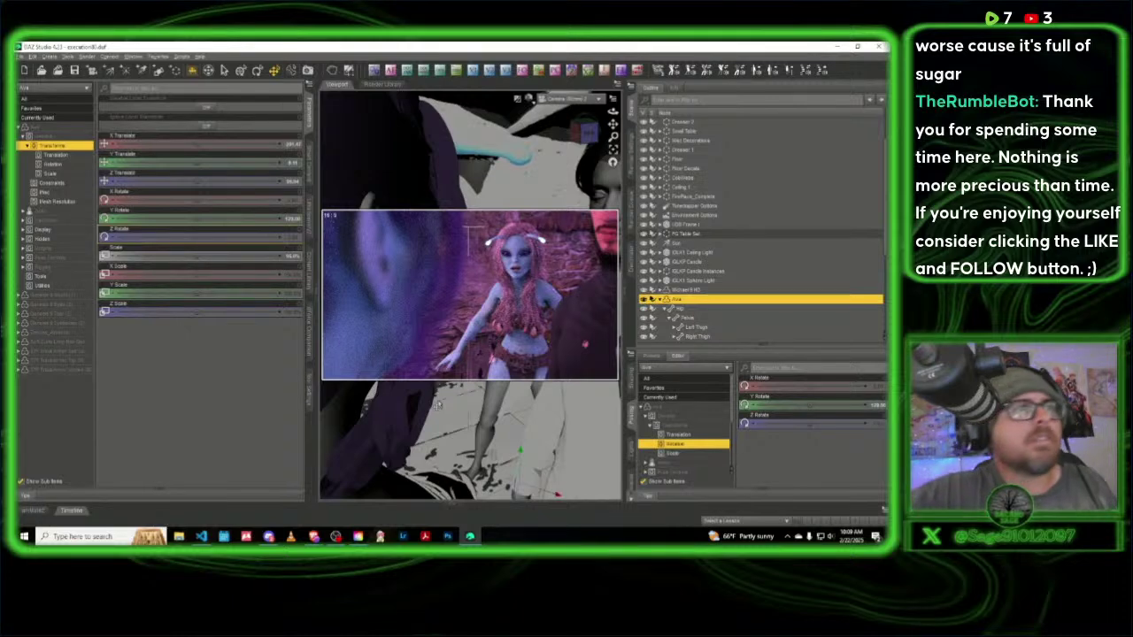
pyautogui.click(529, 99)
pyautogui.click(537, 187)
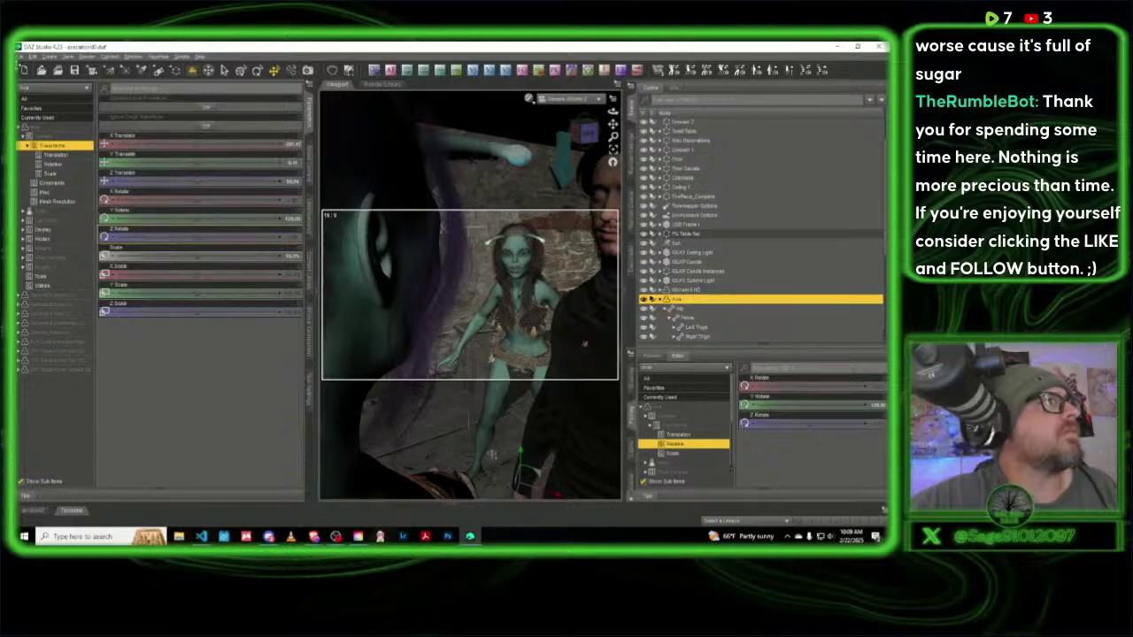
pyautogui.click(21, 56)
pyautogui.moveTo(39, 123)
pyautogui.click(127, 129)
pyautogui.scroll(-15, 265, 381)
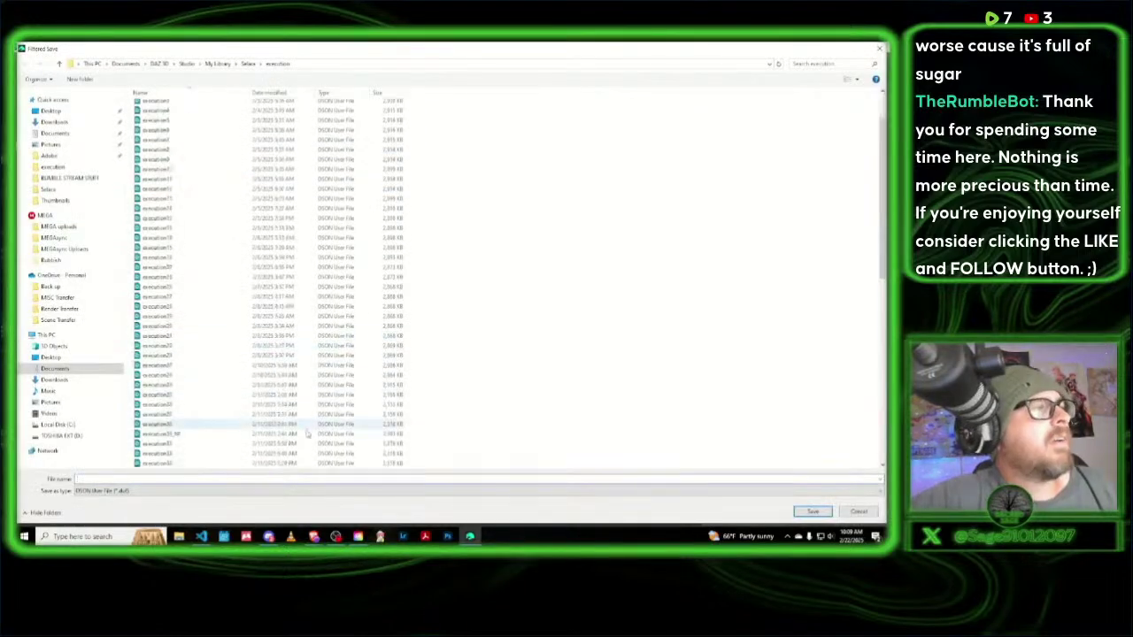
pyautogui.click(878, 48)
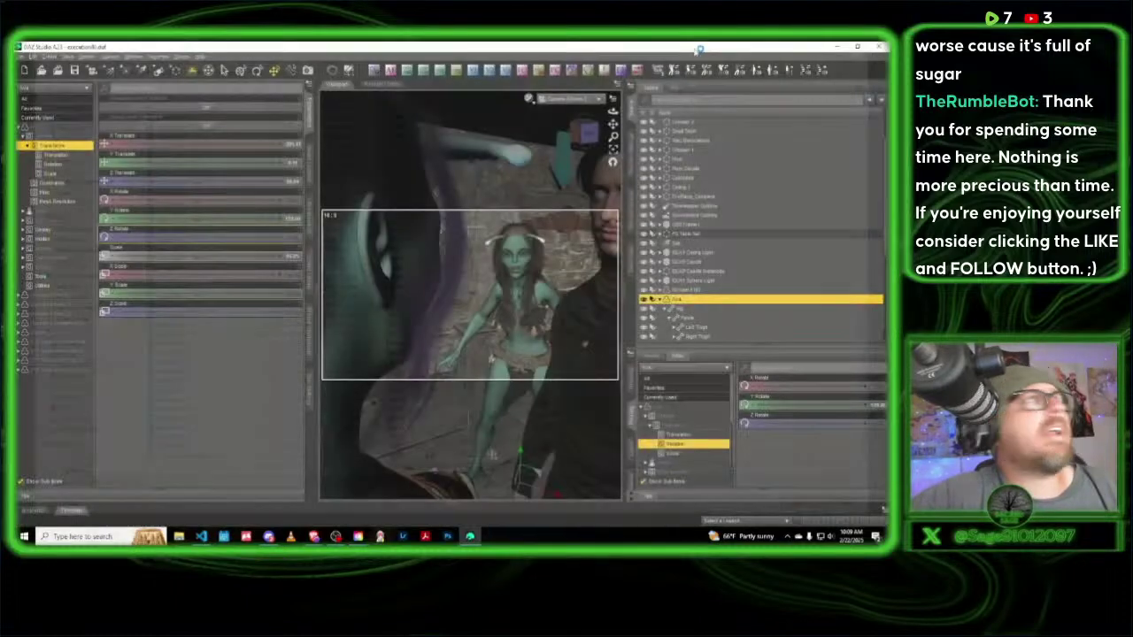
# Step: Save the scene under its existing file name
pyautogui.click(75, 71)
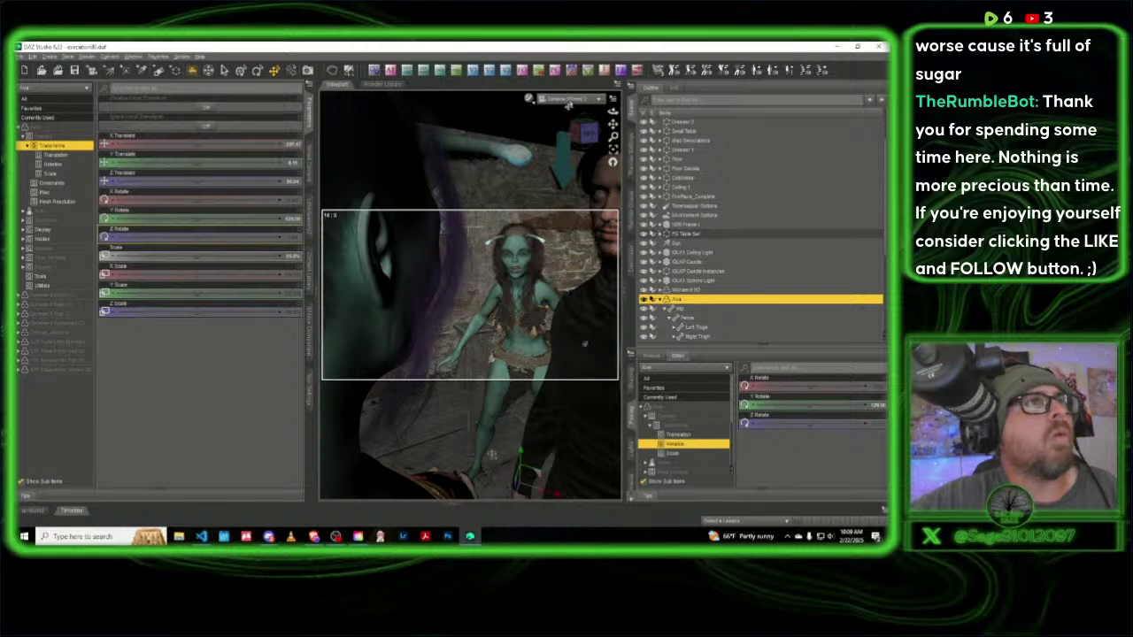
# Step: Switch to Perspective View, select the head of the man in black, and frame his face large in an enlarged viewport
pyautogui.click(571, 104)
pyautogui.click(567, 124)
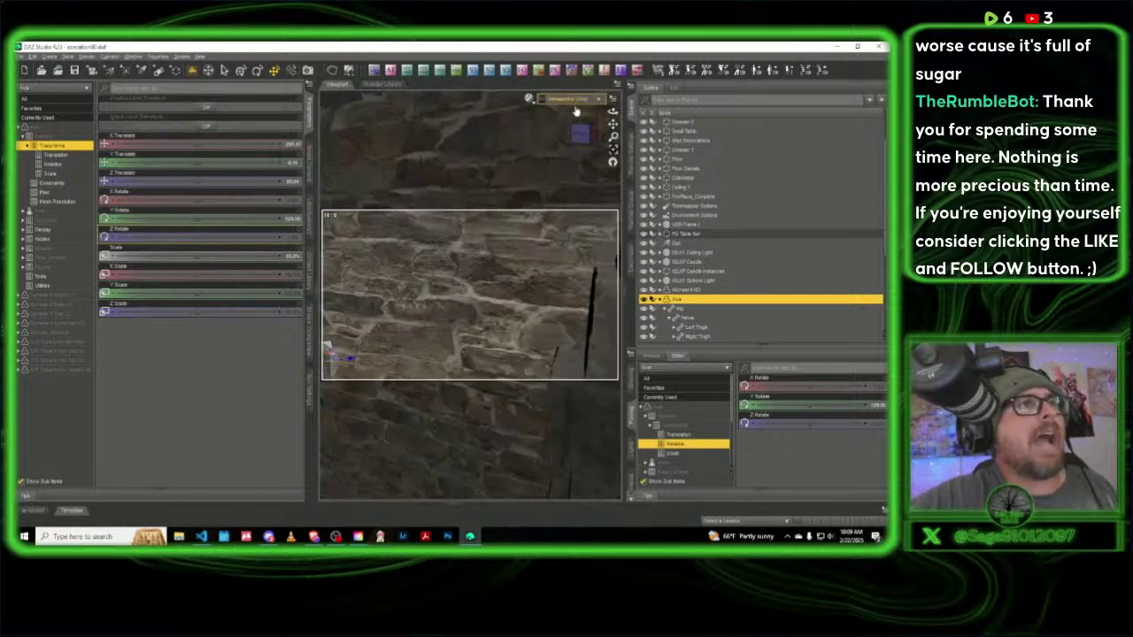
pyautogui.moveTo(580, 133); pyautogui.dragTo(473, 200)
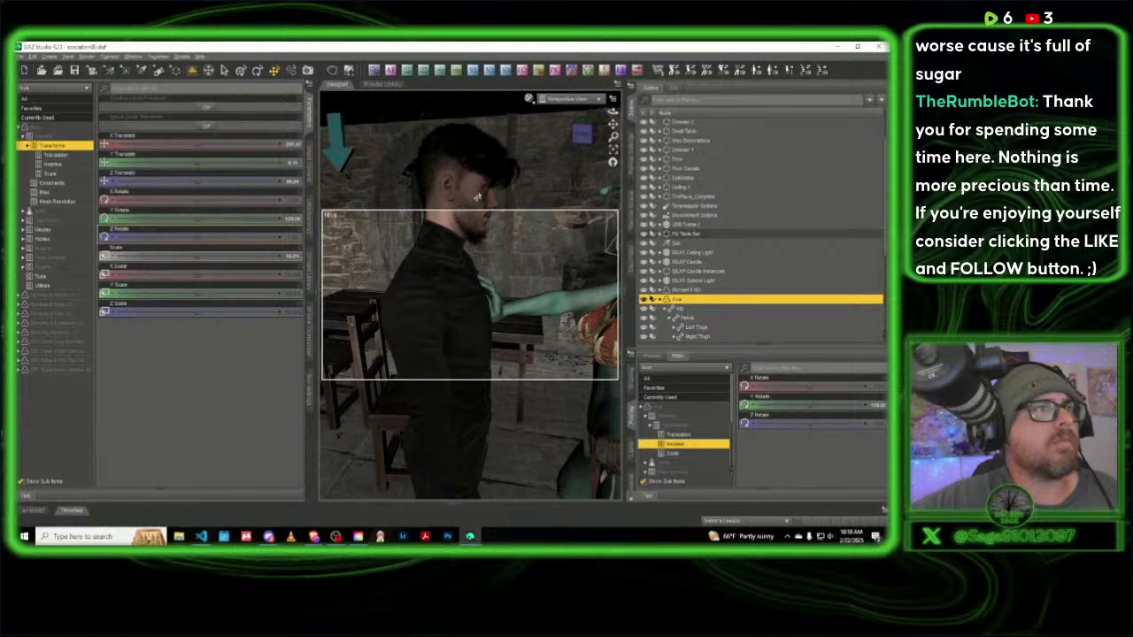
pyautogui.click(474, 200)
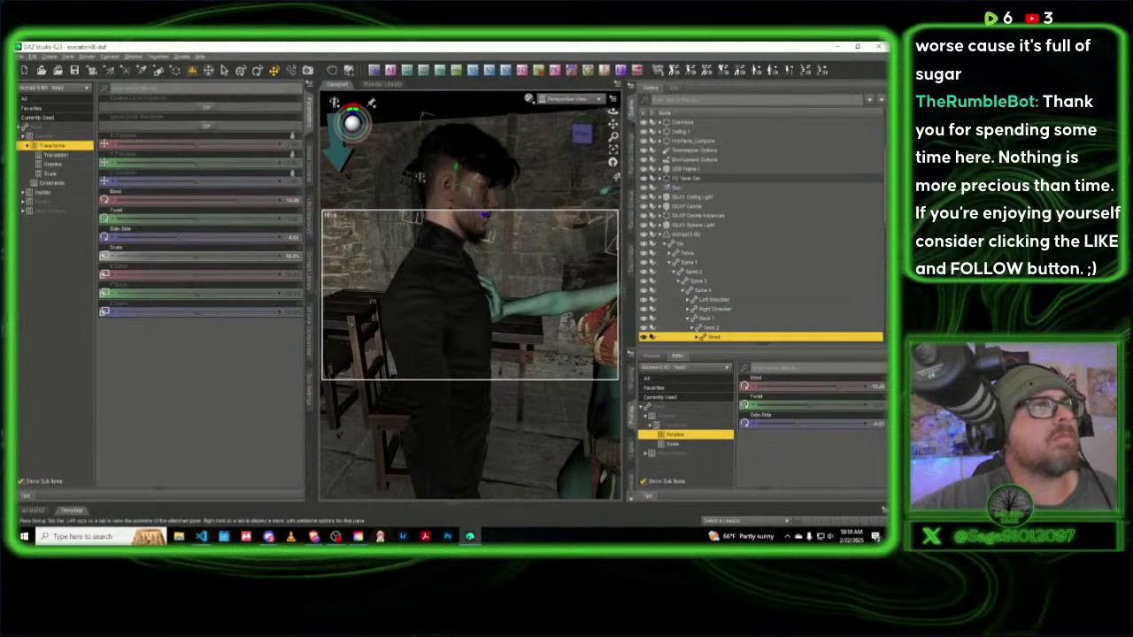
pyautogui.click(612, 158)
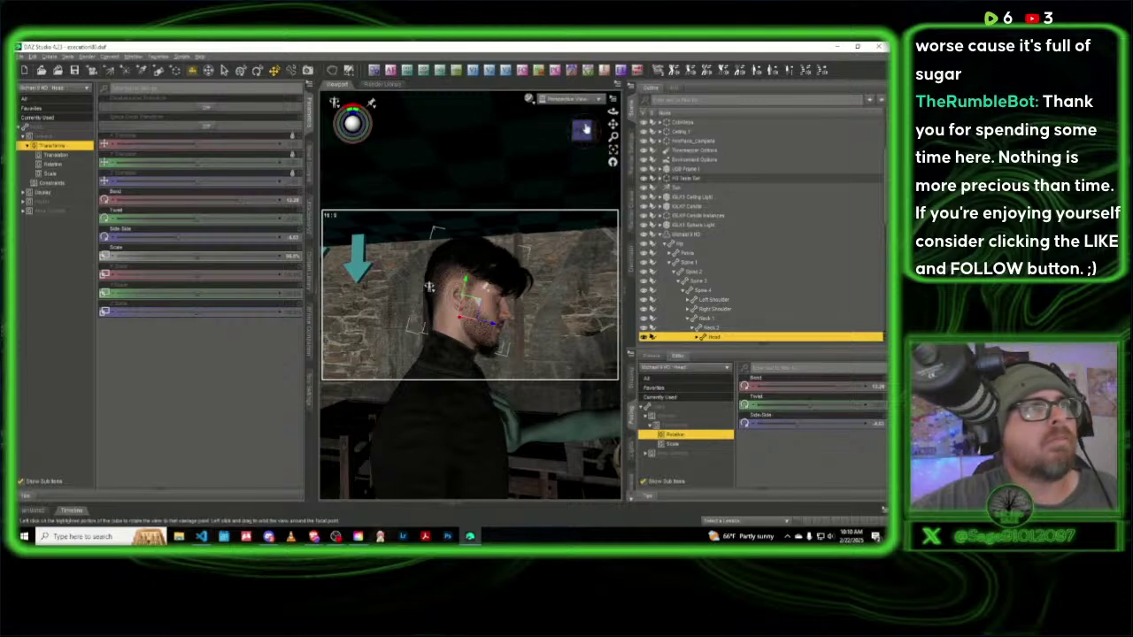
pyautogui.moveTo(577, 133); pyautogui.dragTo(586, 131)
pyautogui.moveTo(589, 131); pyautogui.dragTo(654, 92)
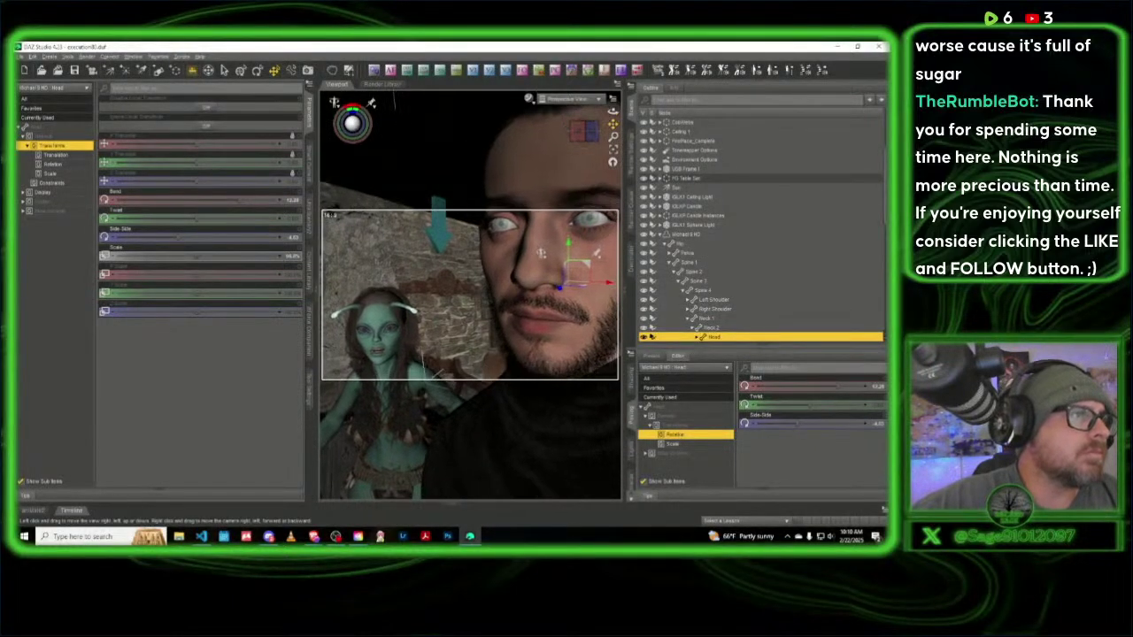
pyautogui.moveTo(584, 131); pyautogui.dragTo(630, 88)
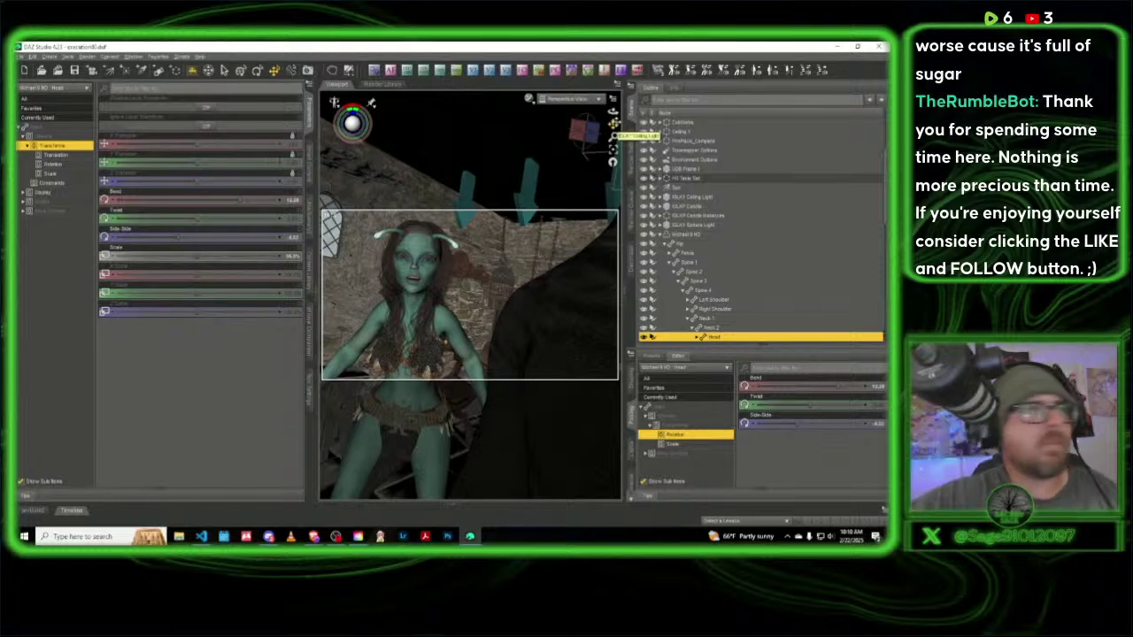
pyautogui.scroll(-1, 488, 249)
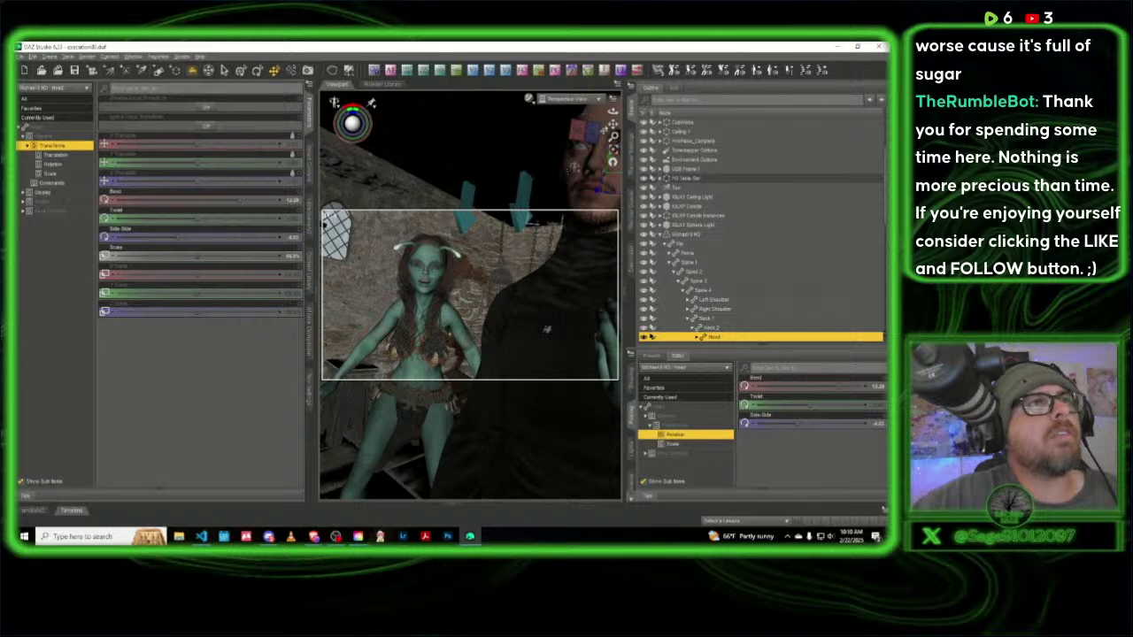
pyautogui.moveTo(612, 124); pyautogui.dragTo(506, 231)
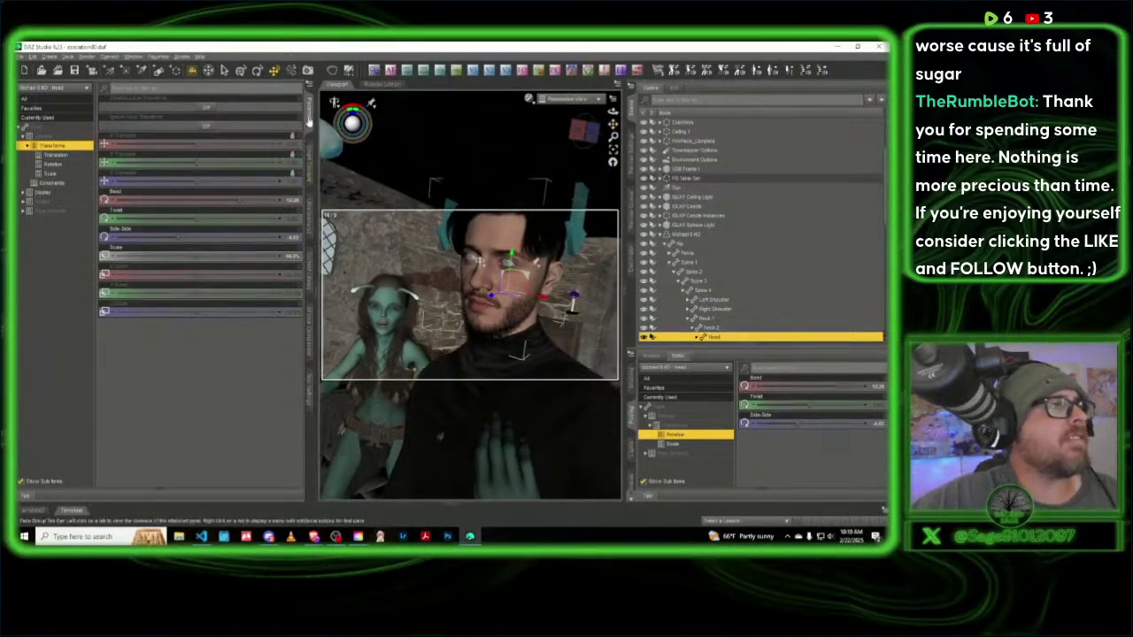
pyautogui.click(308, 122)
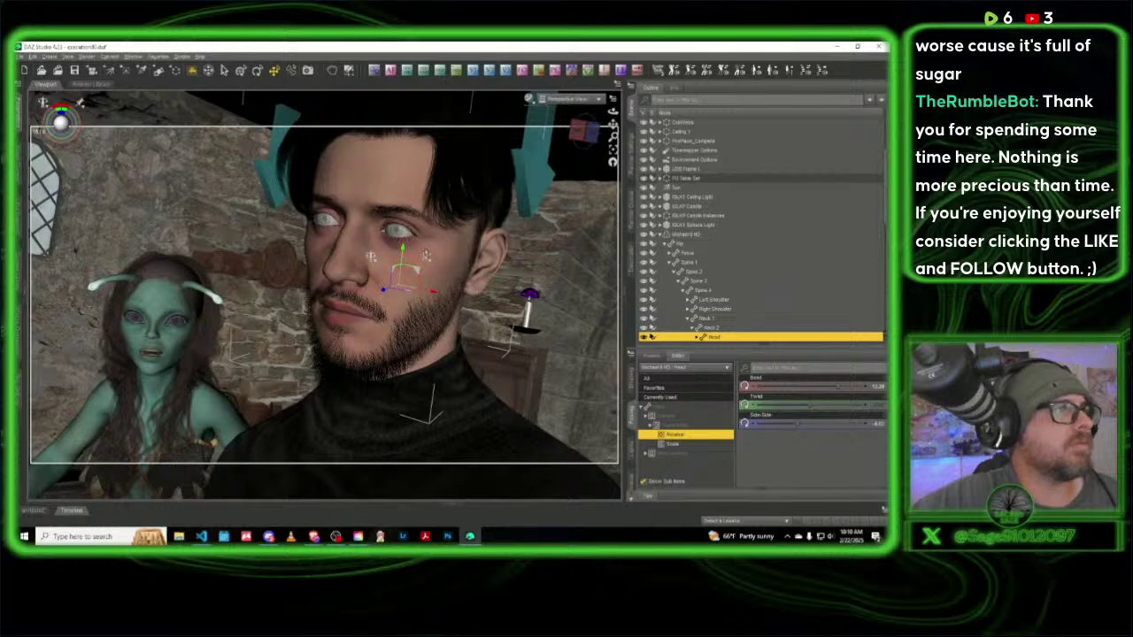
# Step: Run Select Focal Length with the Michael 9 HD figure selected, and delete the camera numbered 2 from the scene
pyautogui.click(685, 235)
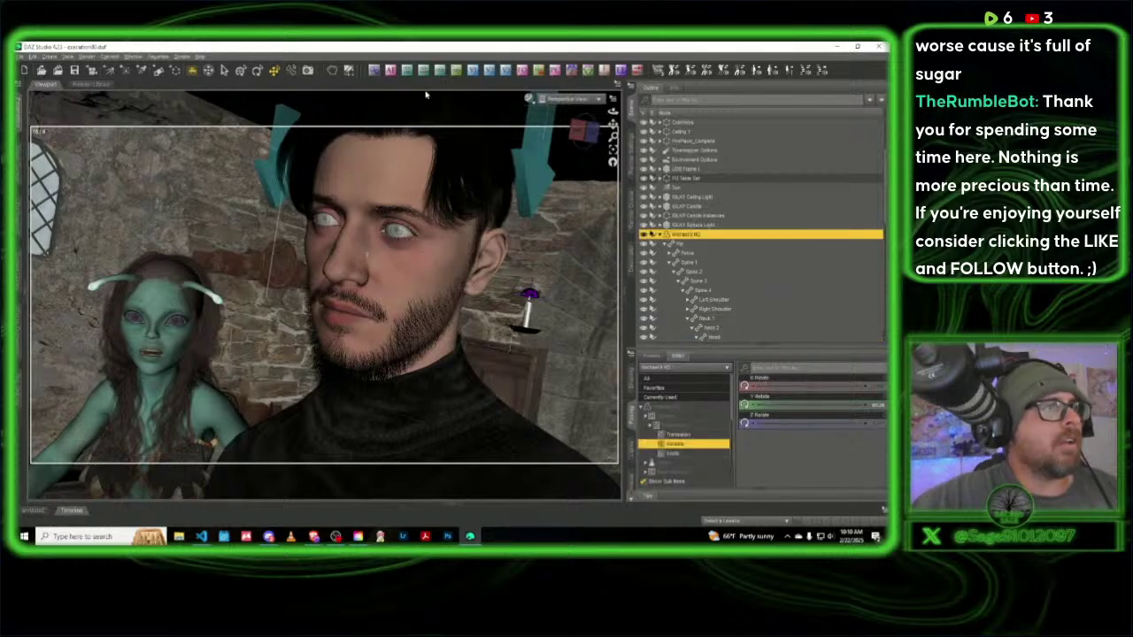
pyautogui.click(456, 70)
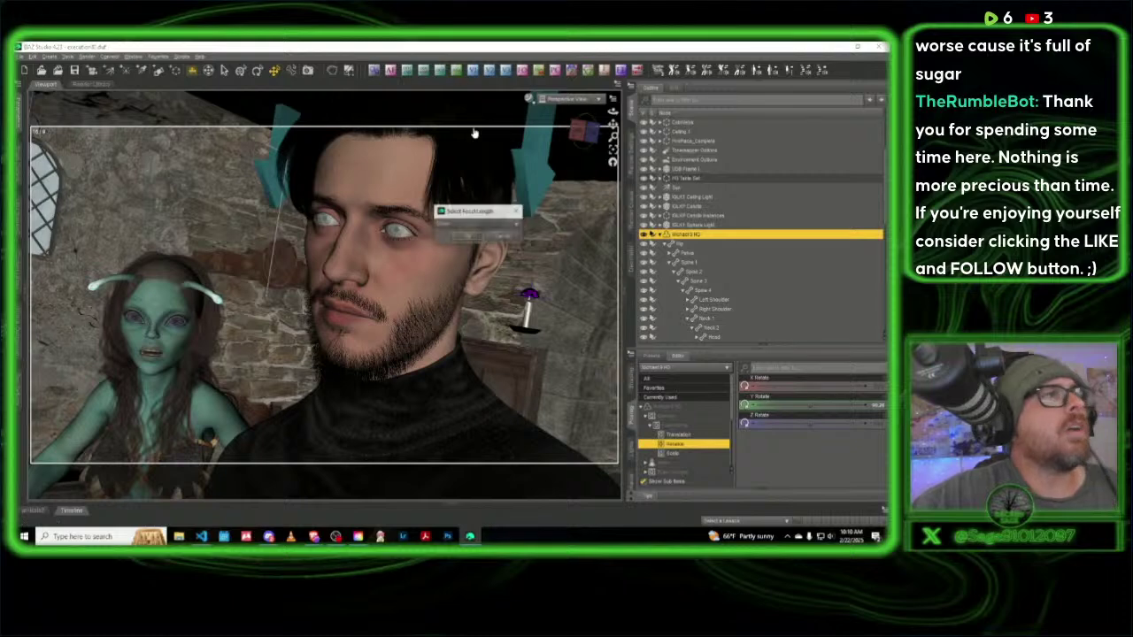
pyautogui.click(471, 238)
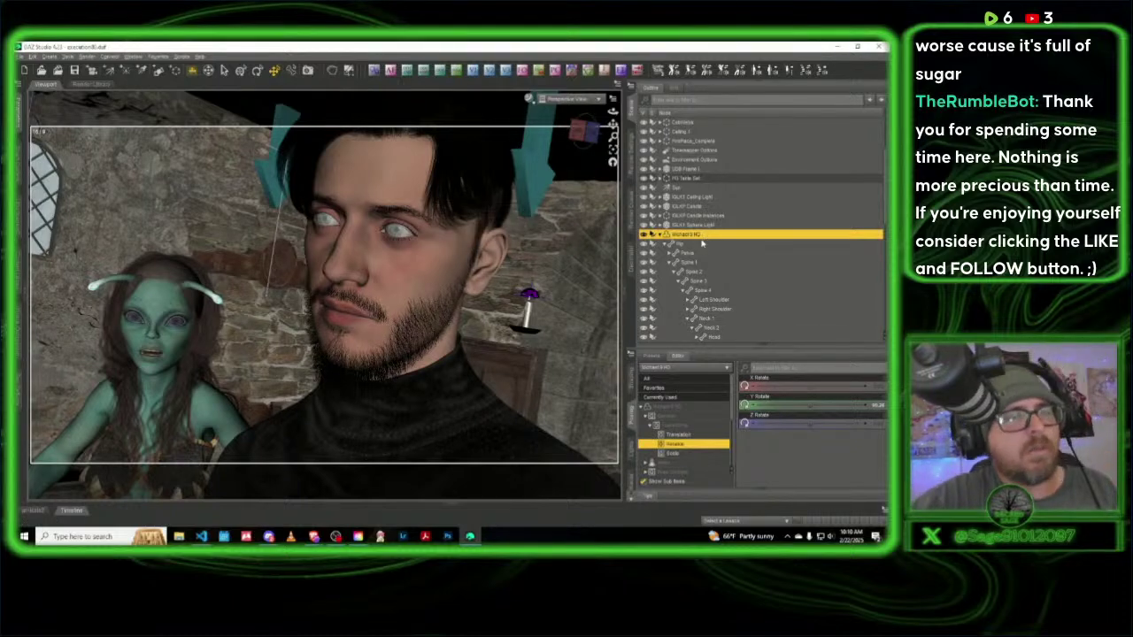
pyautogui.scroll(-10, 700, 243)
pyautogui.click(695, 327)
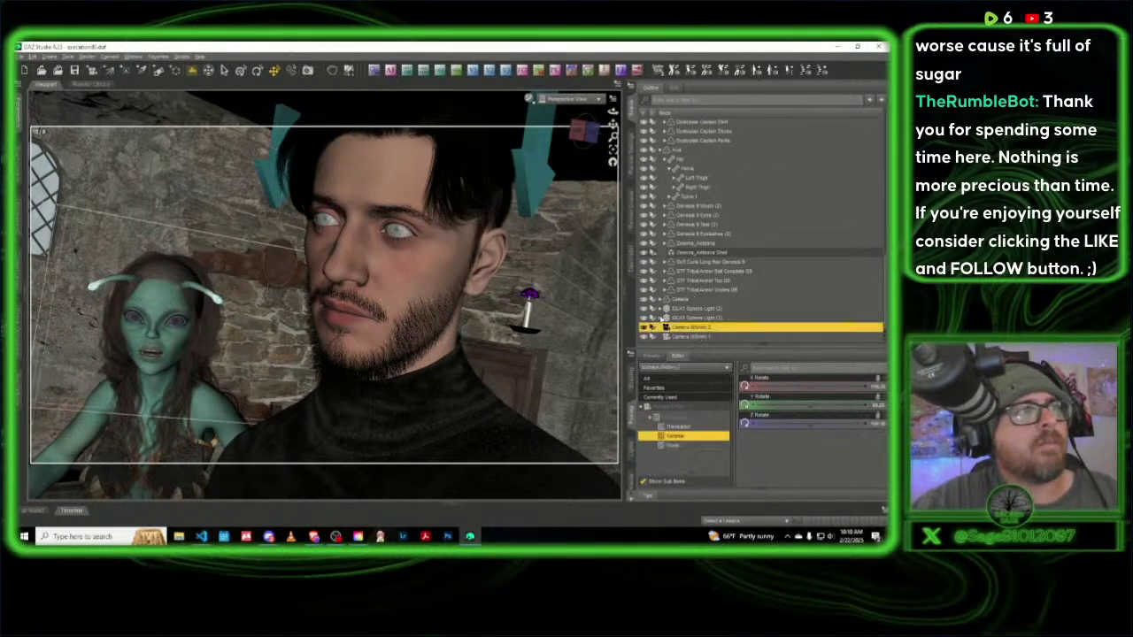
pyautogui.press('Delete')
# Step: List the currently used pose parameters of Michael 9 HD and adjust the Emotions Explaining Victoria 9 expression
pyautogui.click(393, 270)
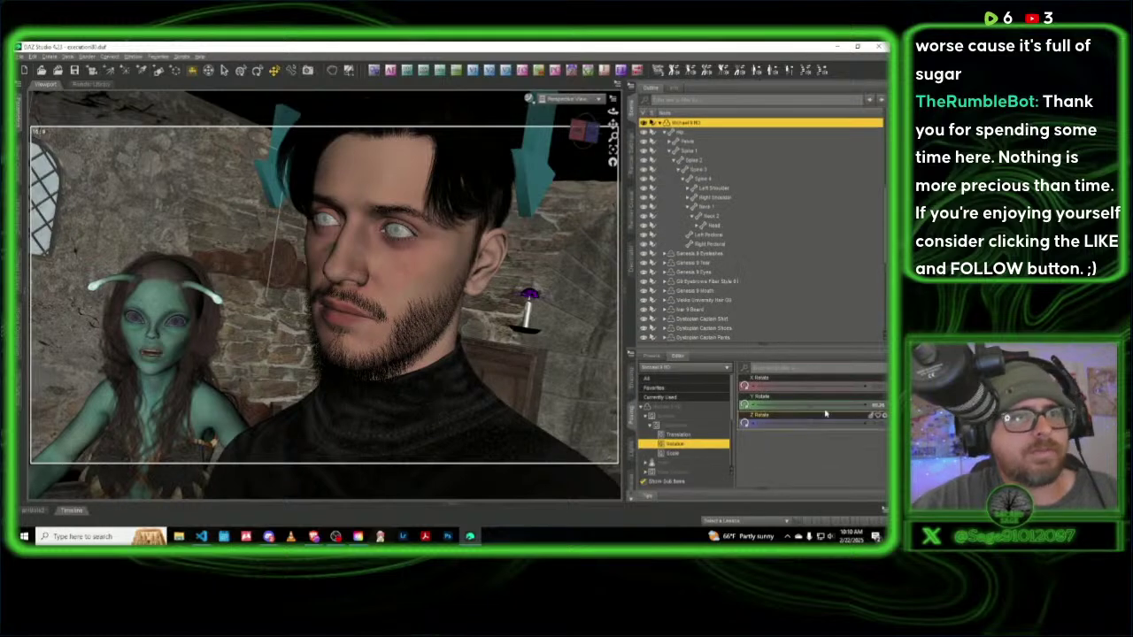
pyautogui.scroll(-5, 781, 406)
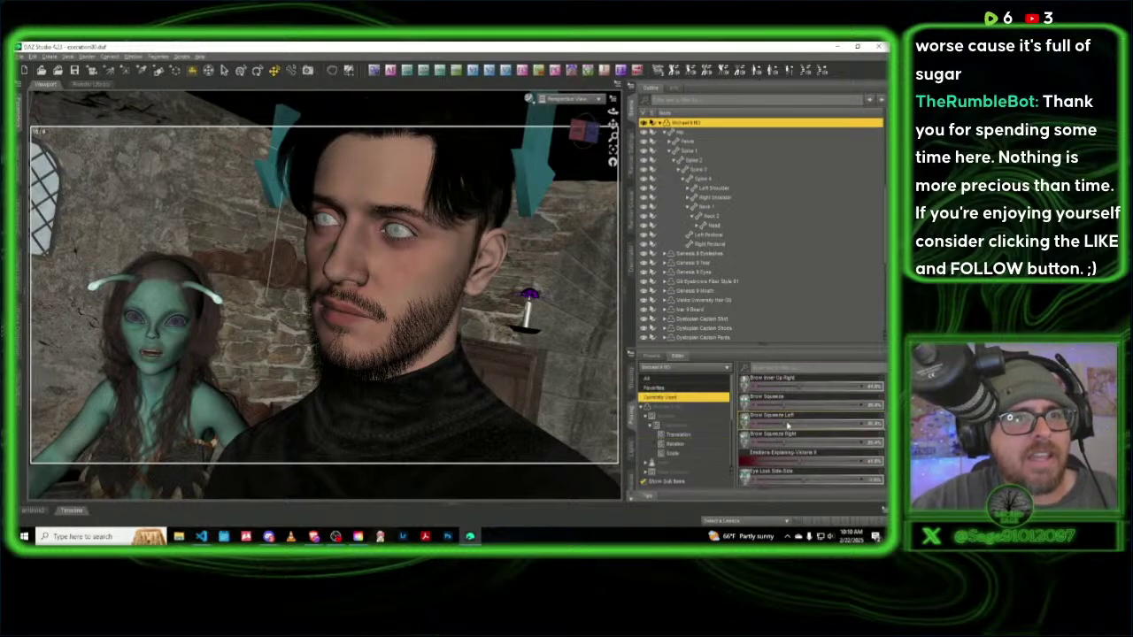
pyautogui.moveTo(801, 461); pyautogui.dragTo(854, 461)
pyautogui.moveTo(731, 457); pyautogui.dragTo(710, 457)
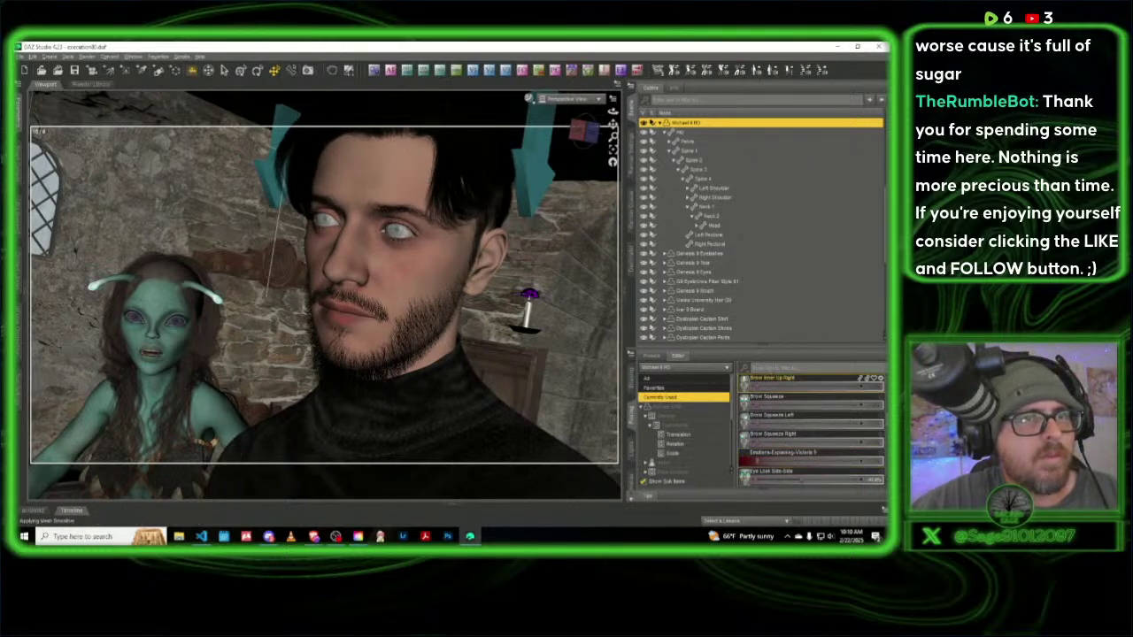
# Step: Search Michael 9 HD's pose parameters for "pou" and, within Pose Controls, for "frow", and clear the filter
pyautogui.write('pou')
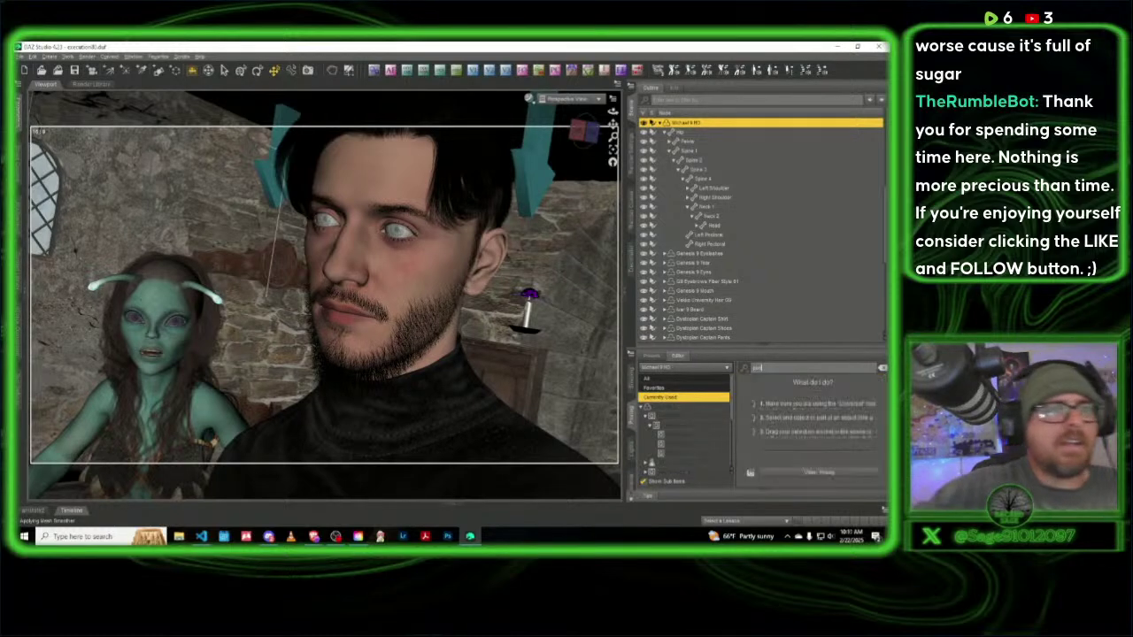
pyautogui.scroll(-3, 713, 416)
pyautogui.click(678, 417)
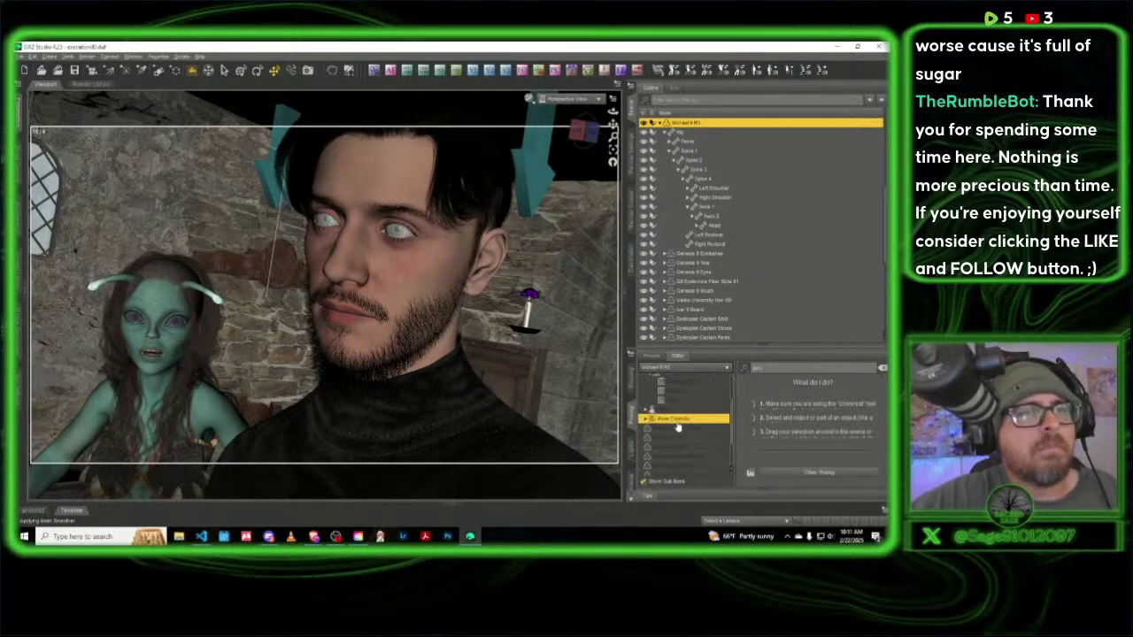
pyautogui.click(881, 367)
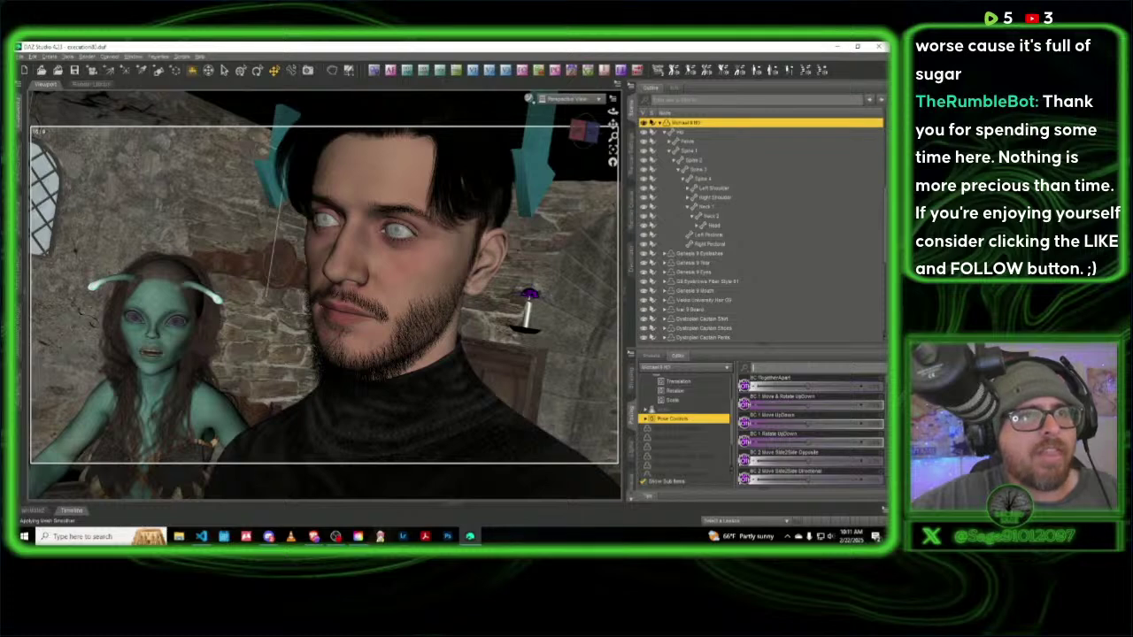
pyautogui.write('frow')
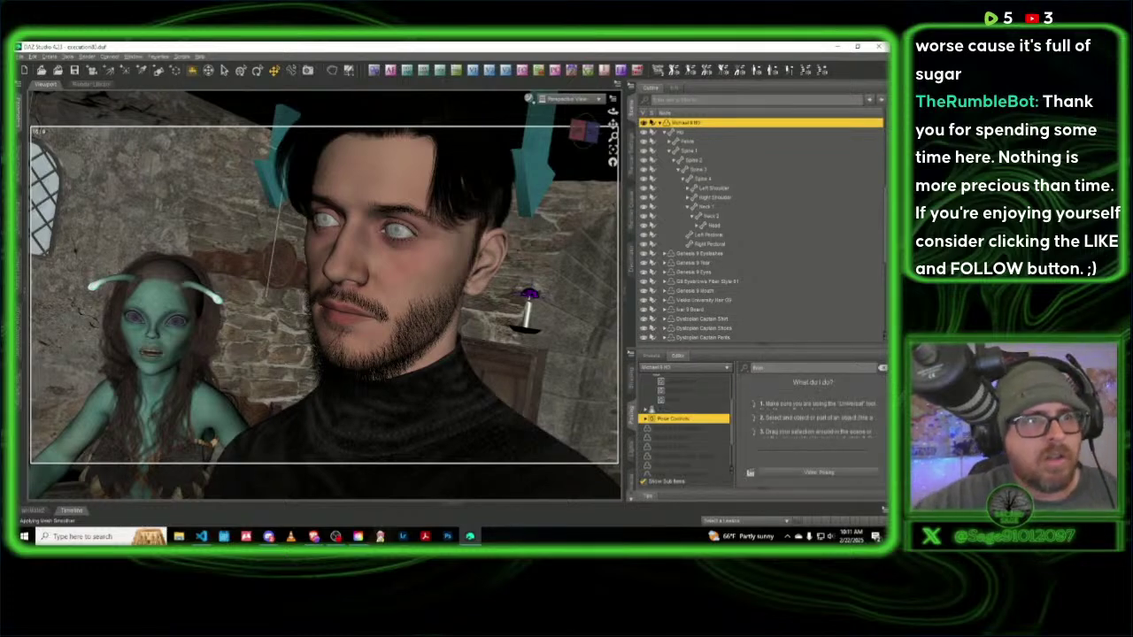
pyautogui.press('BackSpace')
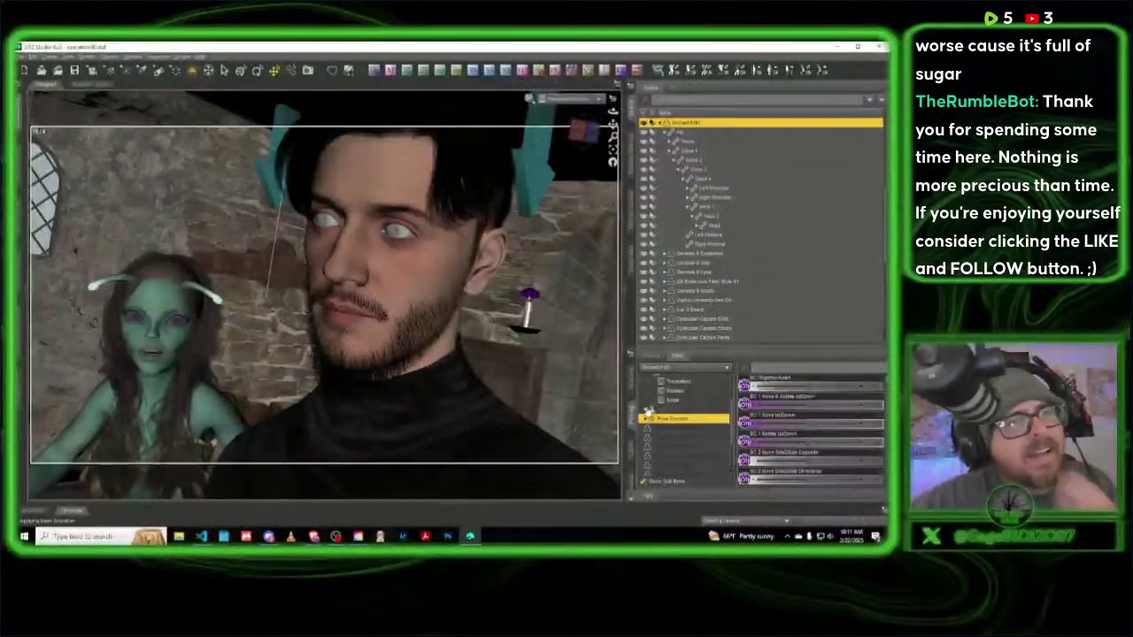
# Step: Examine the expression sliders available for Michael 9 HD's head within Pose Controls
pyautogui.click(647, 419)
pyautogui.scroll(-3, 686, 458)
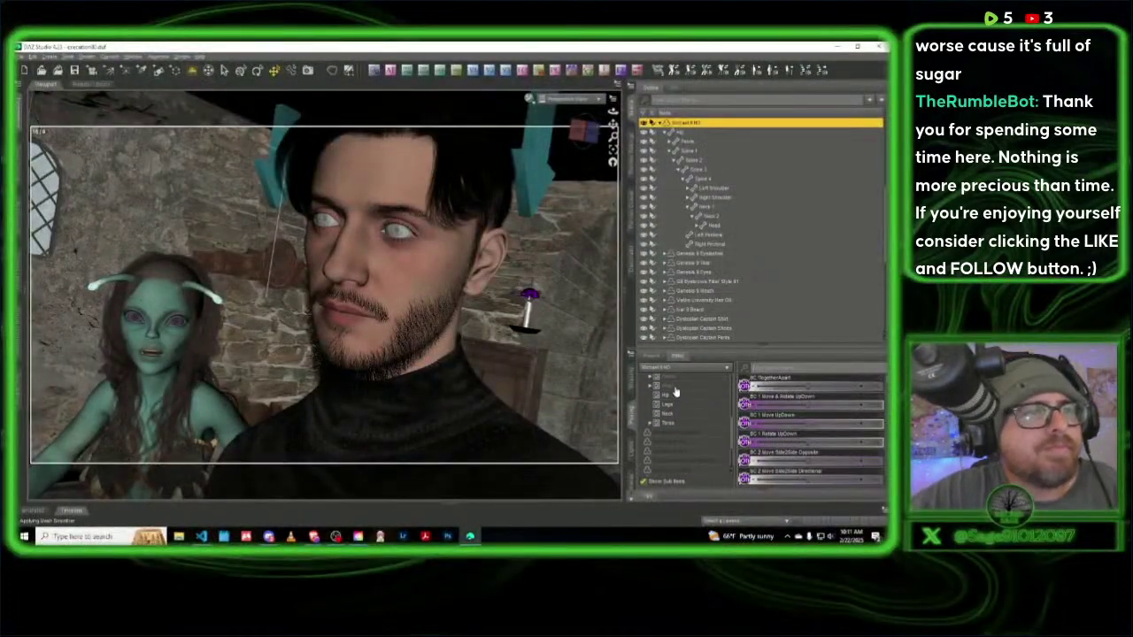
pyautogui.click(672, 388)
pyautogui.click(691, 426)
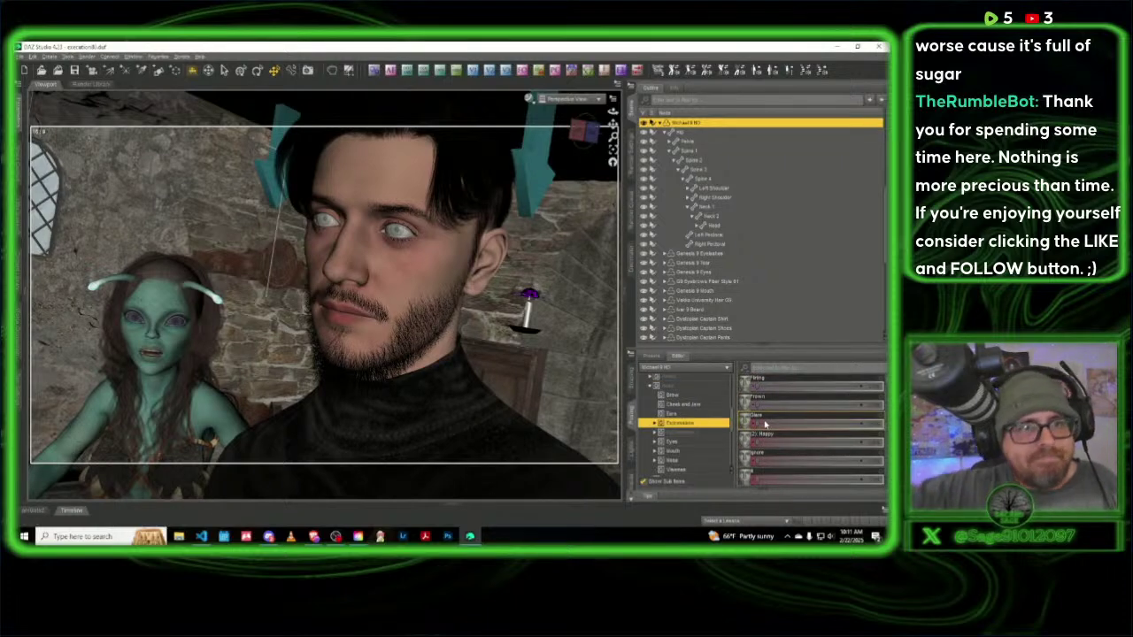
pyautogui.scroll(-3, 796, 442)
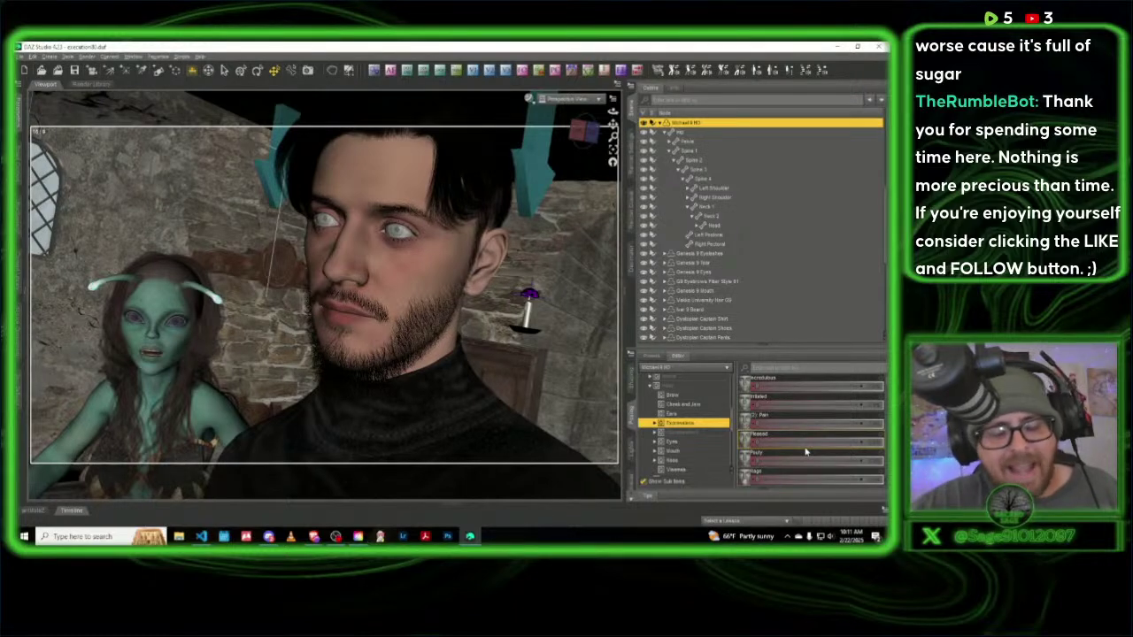
pyautogui.scroll(-8, 805, 452)
pyautogui.scroll(-6, 800, 448)
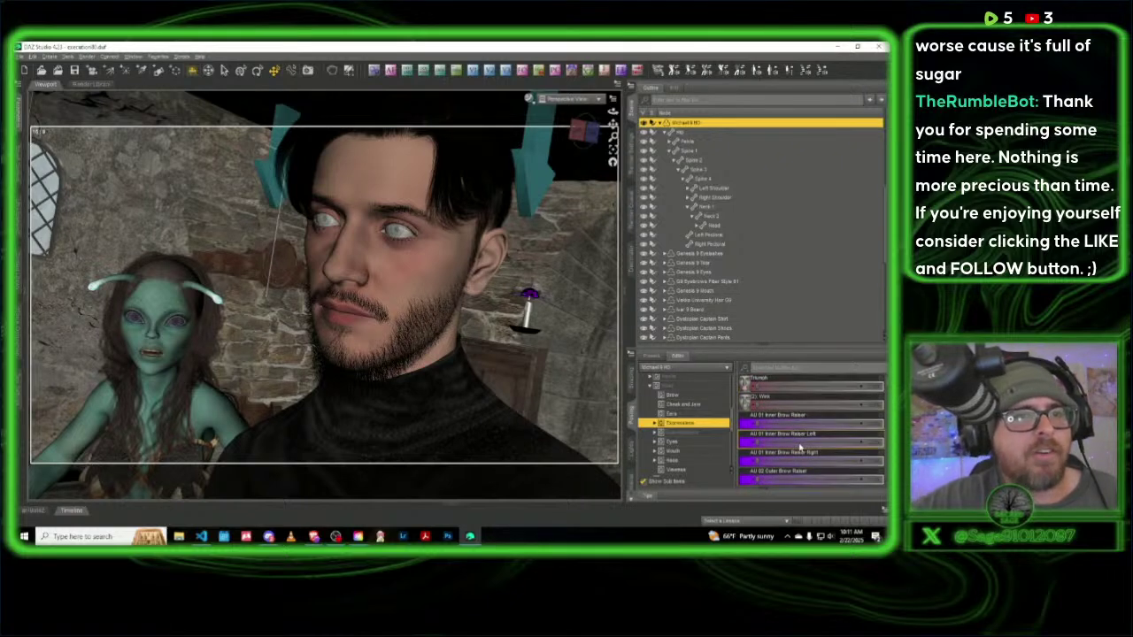
# Step: From the Expression Collection for Michael 9, try several expressions and partially apply both Uncertain and Uncomfortable to the man
pyautogui.click(656, 424)
pyautogui.scroll(-2, 699, 416)
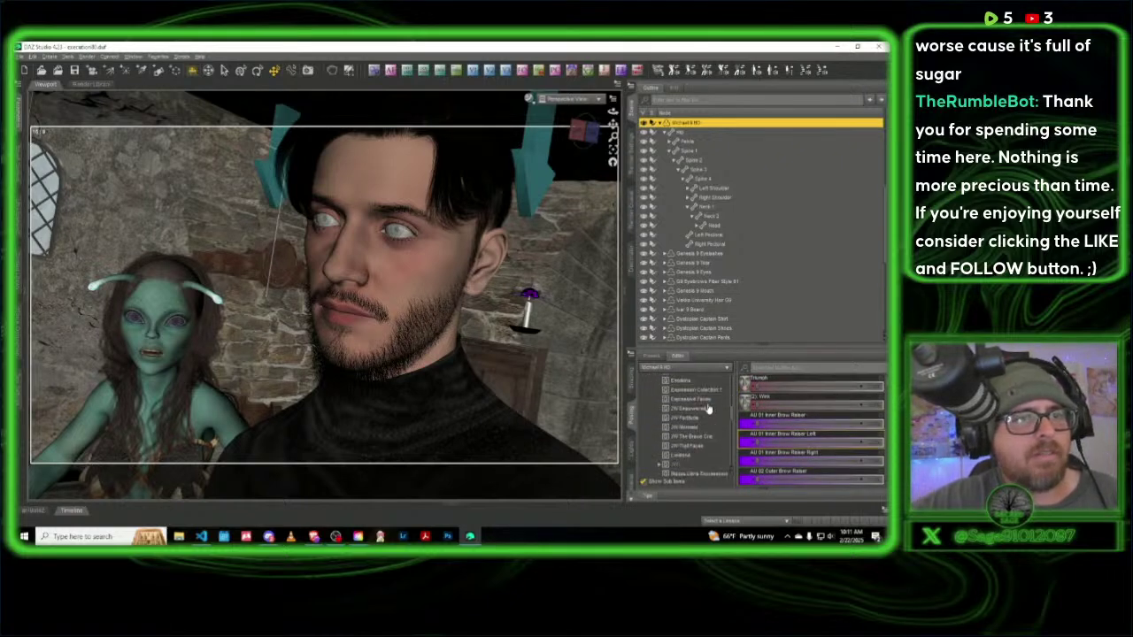
pyautogui.click(696, 389)
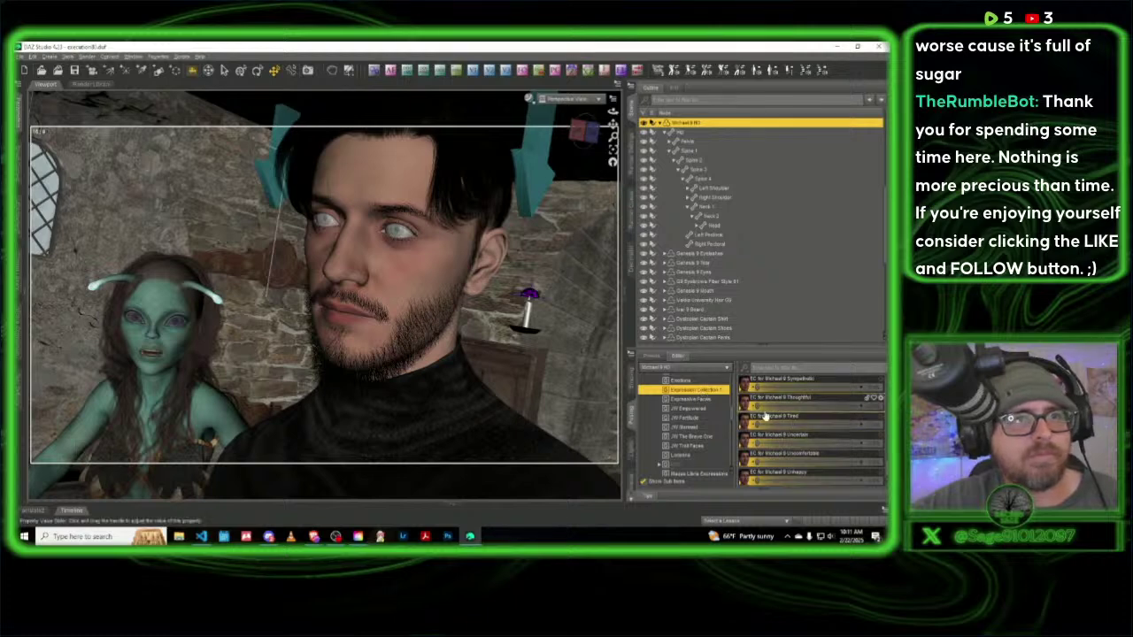
pyautogui.click(826, 402)
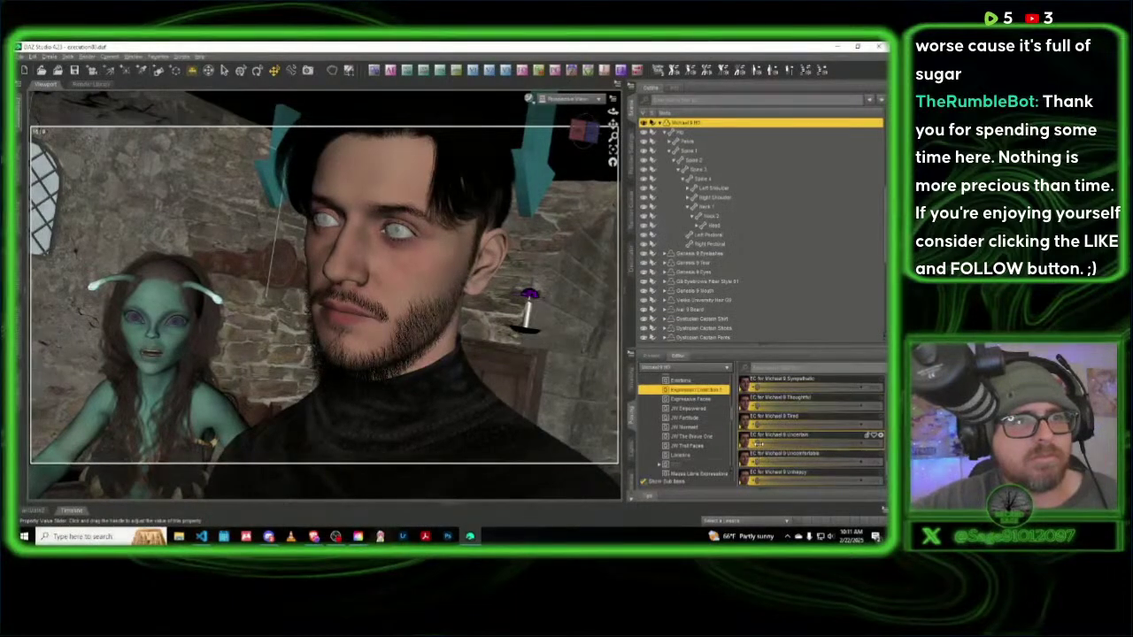
pyautogui.click(828, 443)
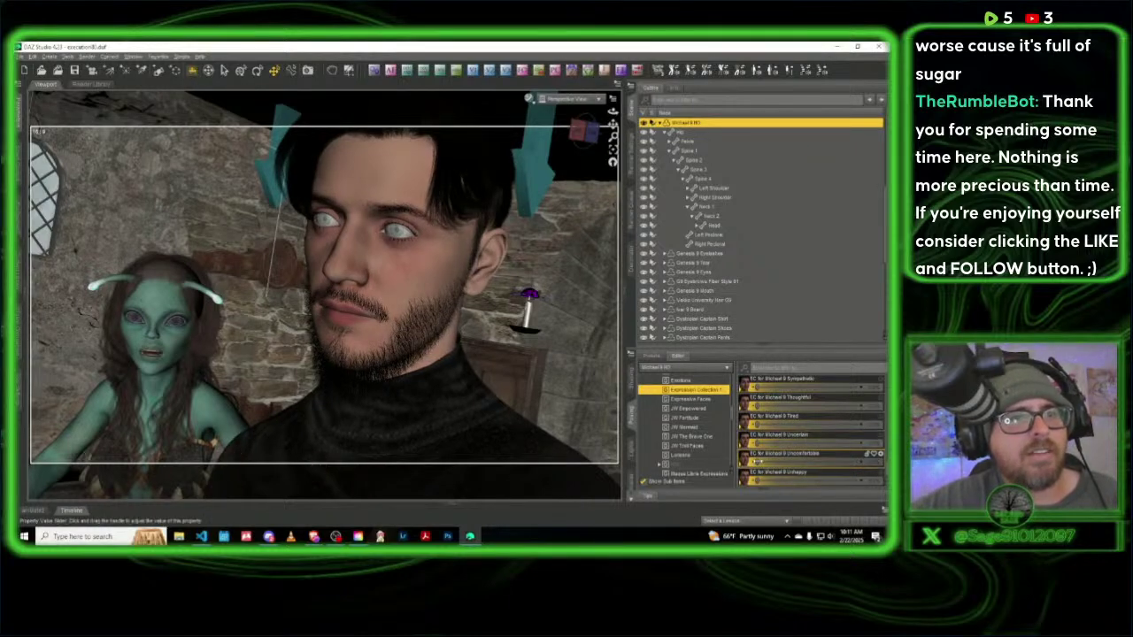
pyautogui.click(823, 461)
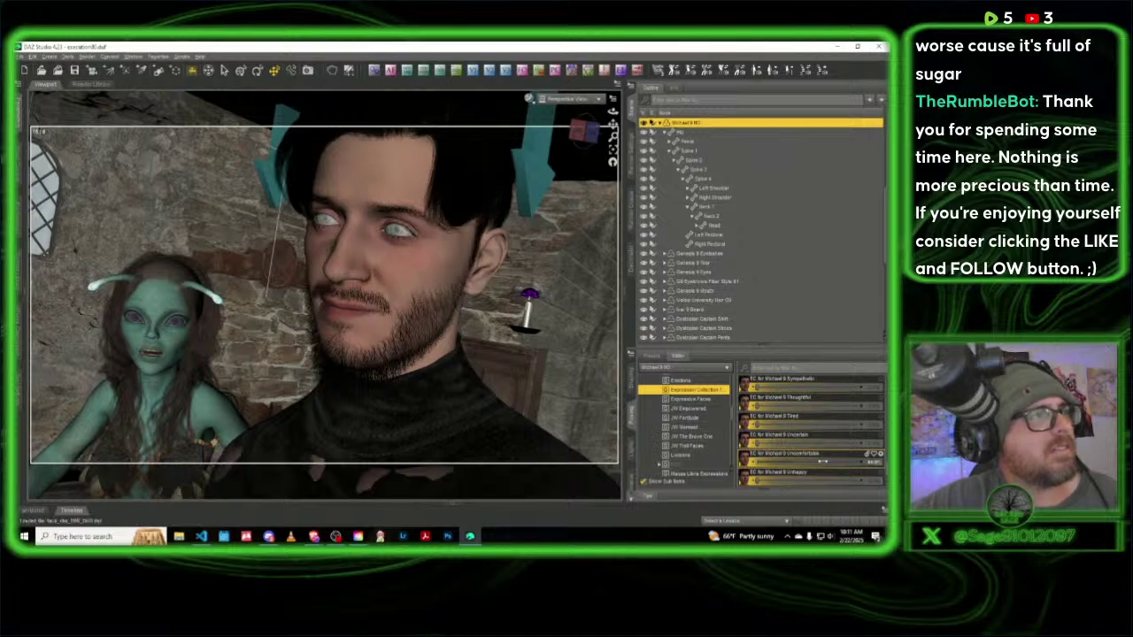
pyautogui.moveTo(798, 460); pyautogui.dragTo(784, 457)
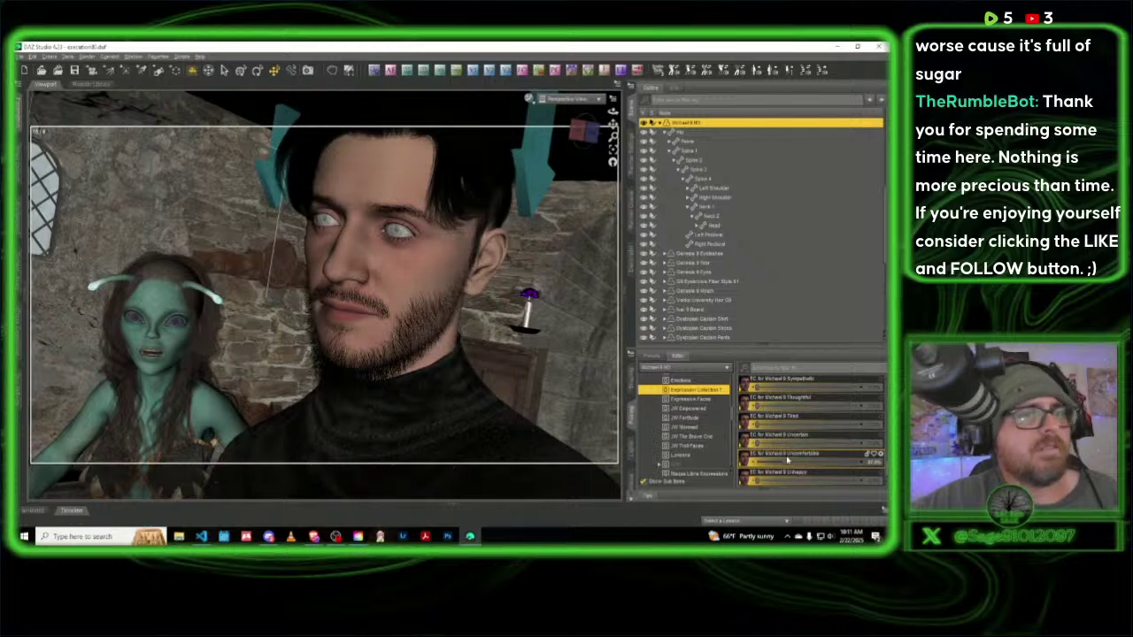
pyautogui.moveTo(765, 442); pyautogui.dragTo(776, 443)
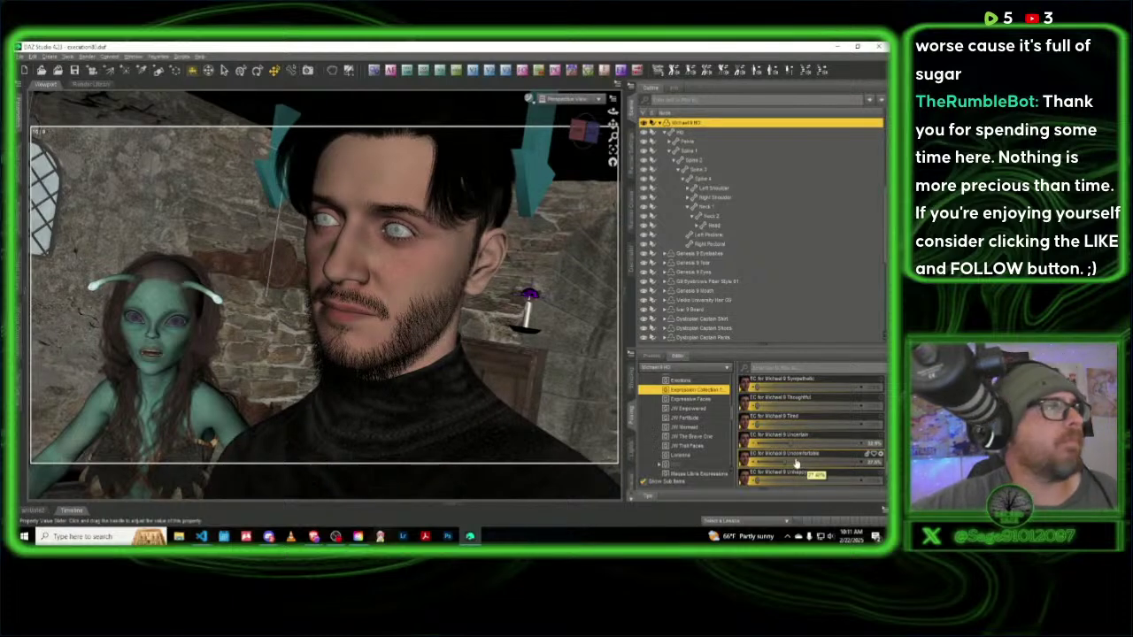
# Step: View the scene through its camera and set the camera's focus on the selected Michael 9 HD figure
pyautogui.click(563, 104)
pyautogui.click(557, 179)
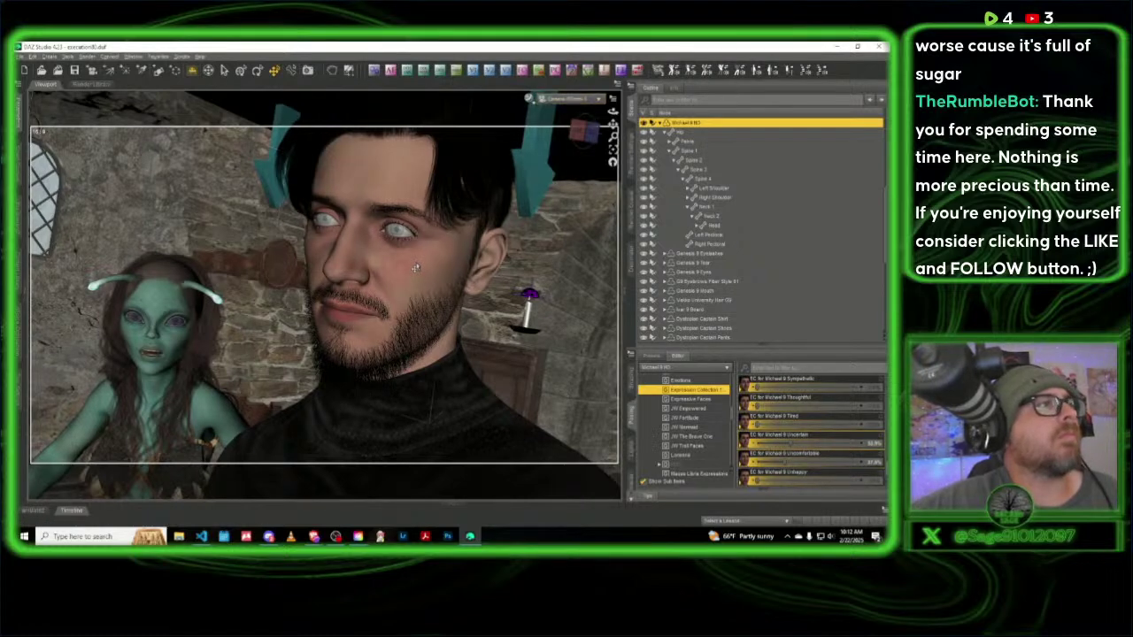
pyautogui.click(393, 71)
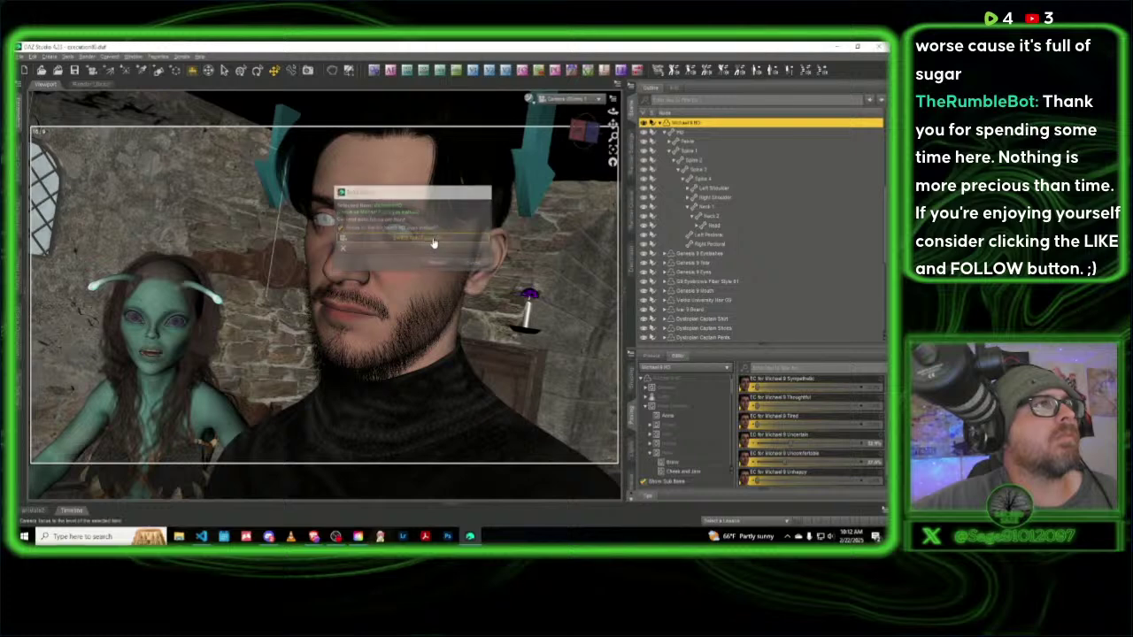
pyautogui.click(432, 239)
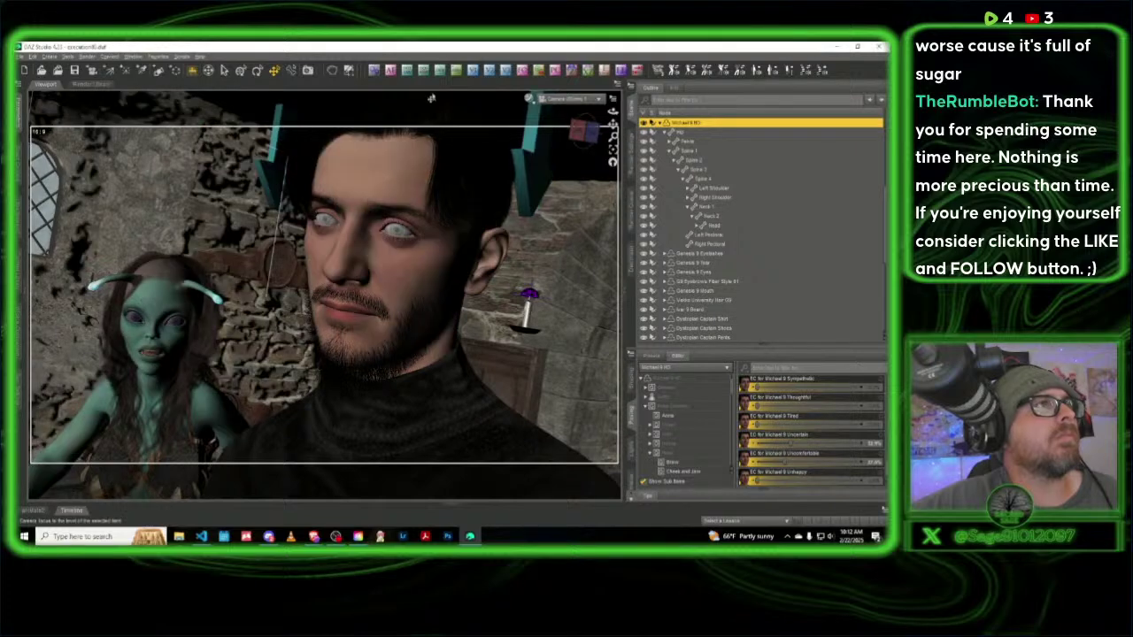
# Step: Preview the camera shot in NVIDIA Iray and set the camera's f-stop to 71
pyautogui.click(531, 101)
pyautogui.click(534, 222)
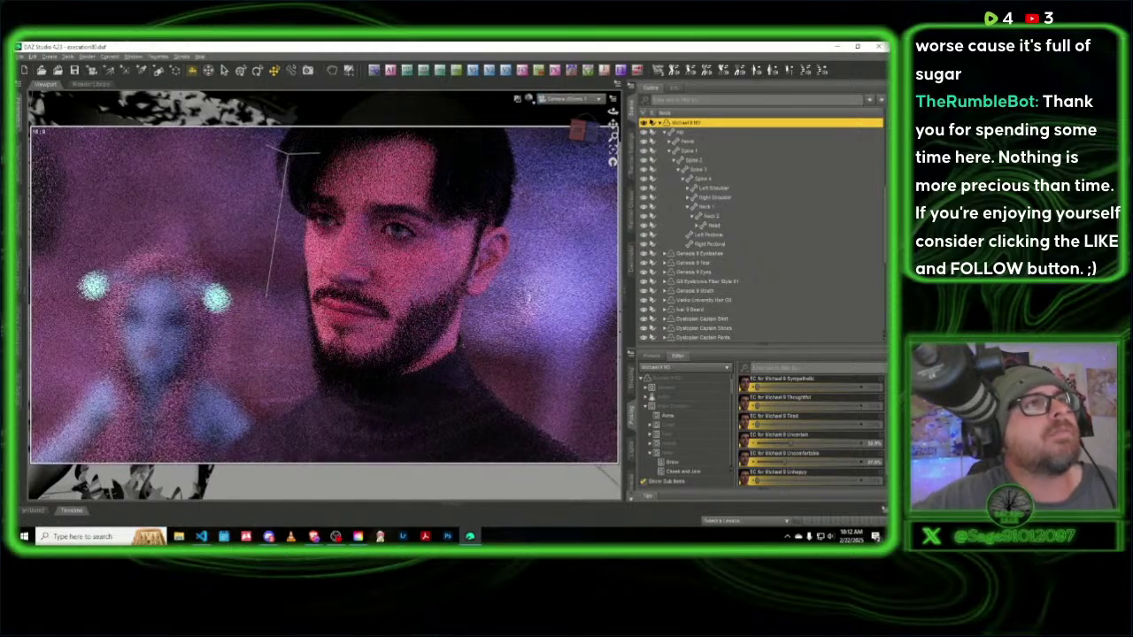
pyautogui.click(606, 72)
pyautogui.click(434, 237)
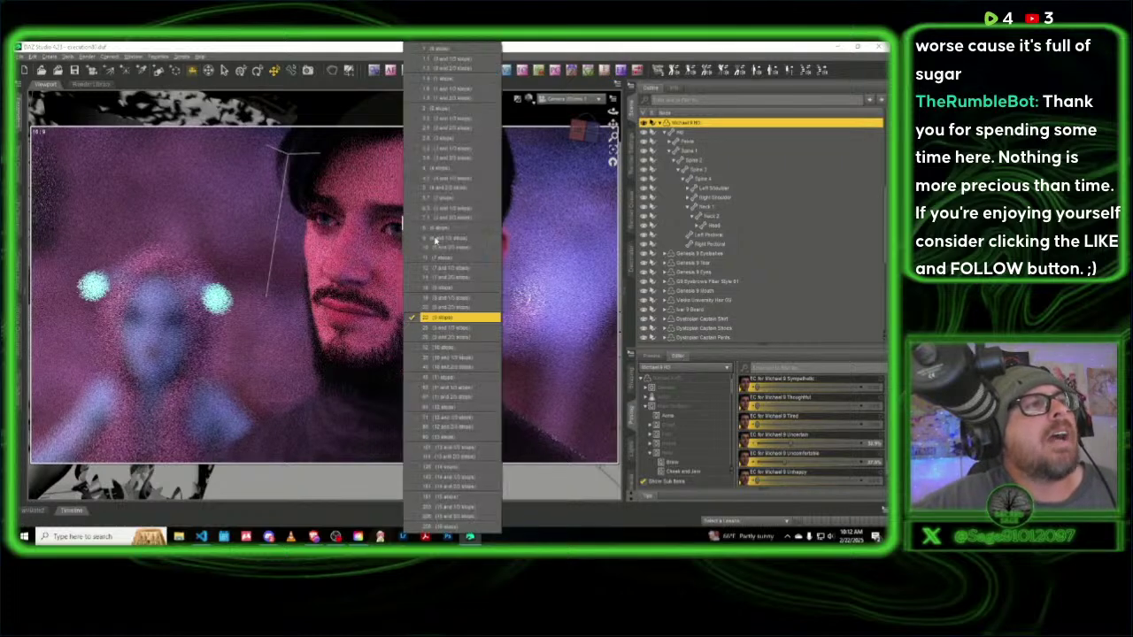
pyautogui.click(462, 417)
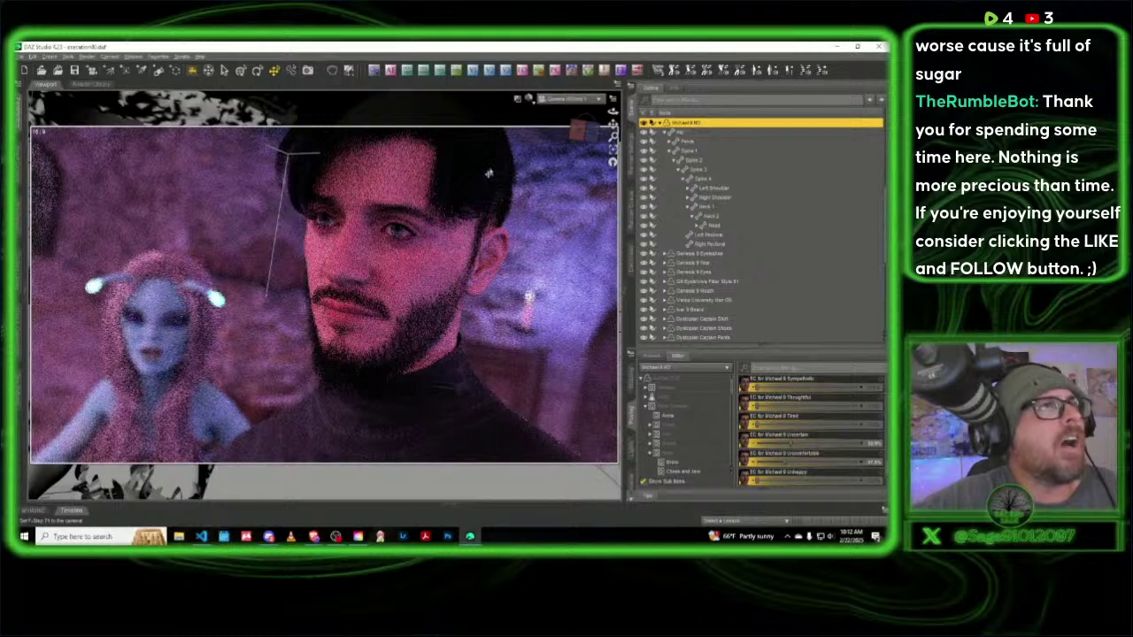
# Step: In a texture-shaded Perspective View, move IGLK sphere light (2) across the room to the chairs beside the man in black
pyautogui.click(528, 102)
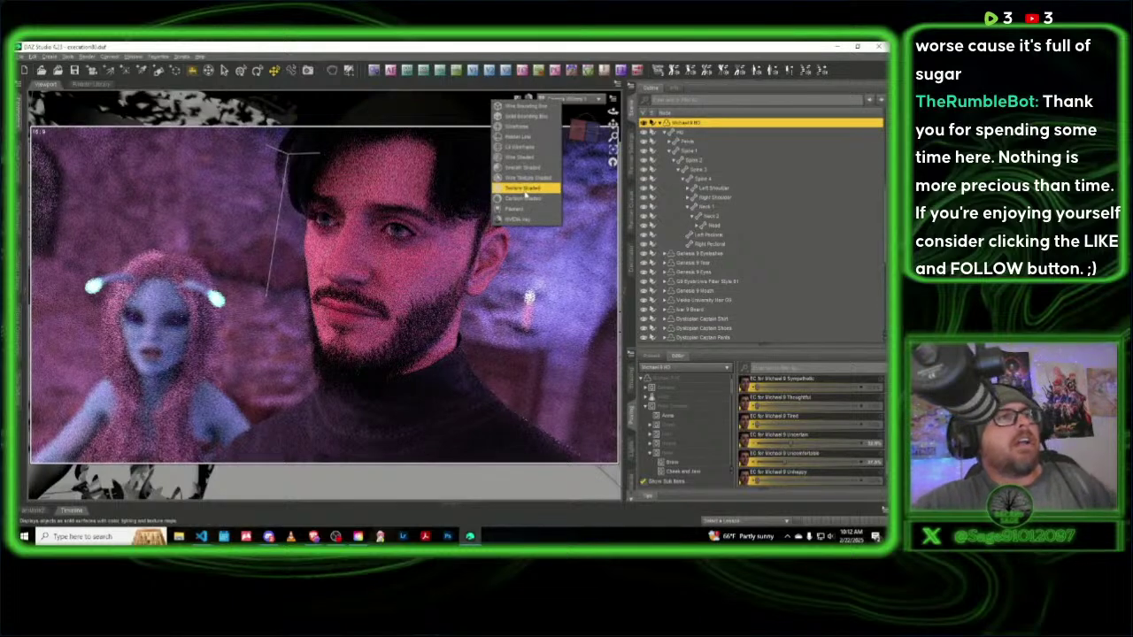
pyautogui.click(525, 188)
pyautogui.click(574, 104)
pyautogui.click(580, 106)
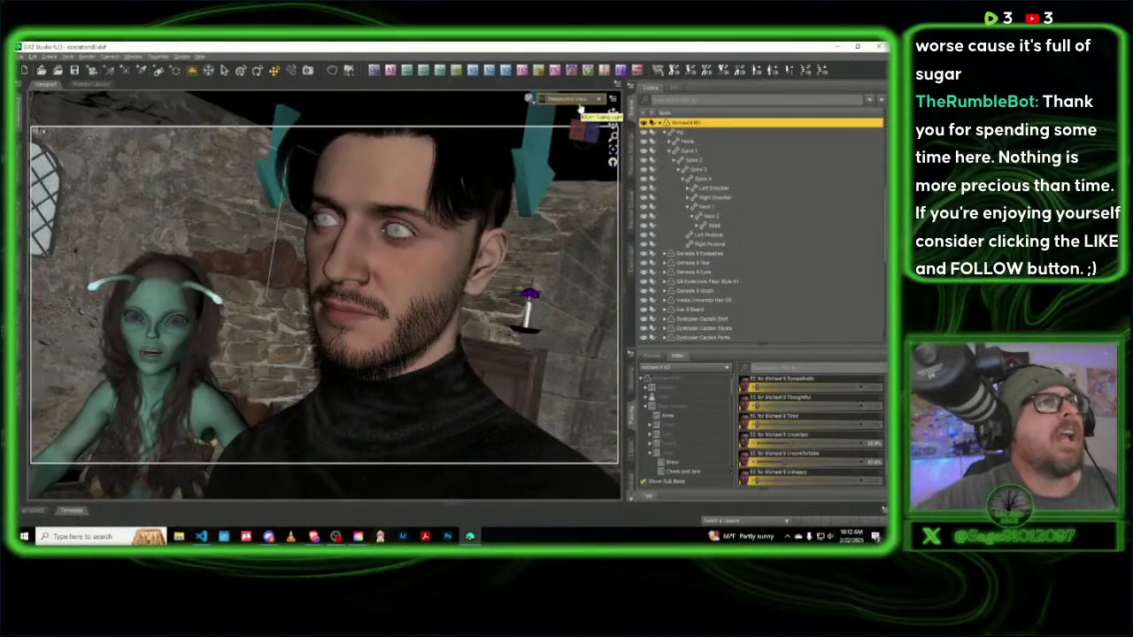
pyautogui.scroll(-6, 581, 124)
pyautogui.moveTo(582, 131); pyautogui.dragTo(583, 131)
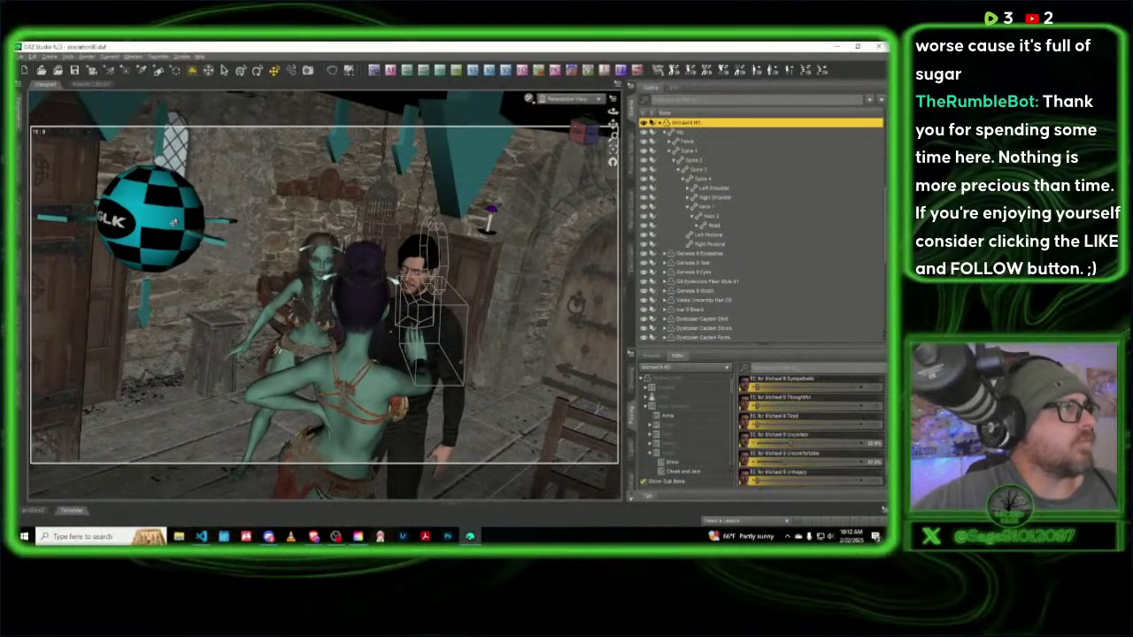
pyautogui.click(169, 267)
pyautogui.moveTo(120, 274); pyautogui.dragTo(526, 425)
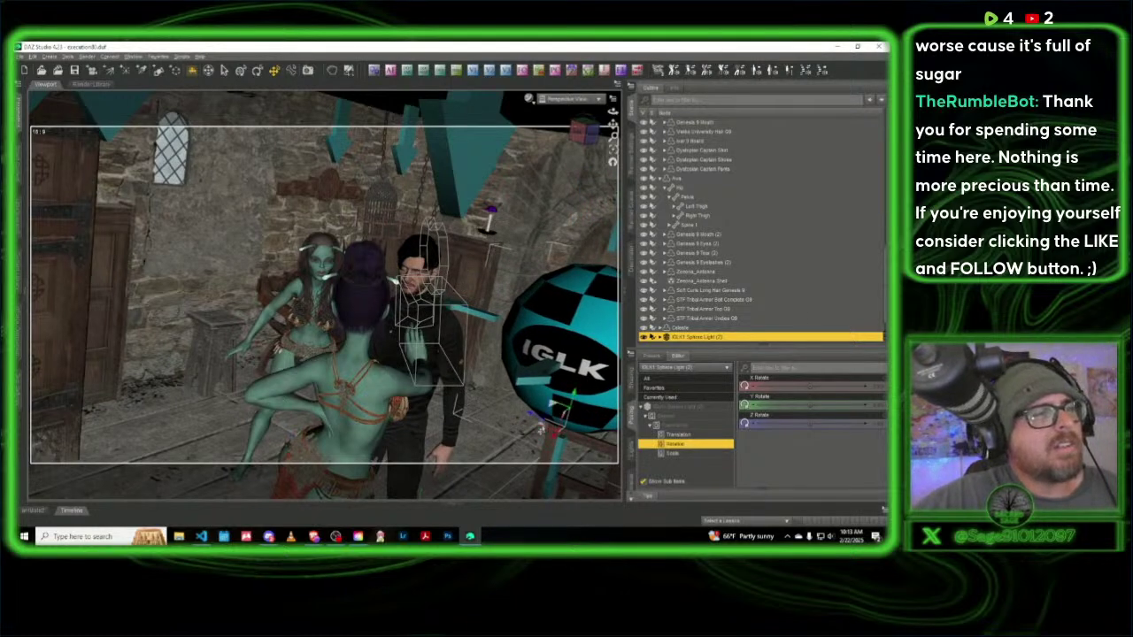
pyautogui.moveTo(540, 430); pyautogui.dragTo(546, 441)
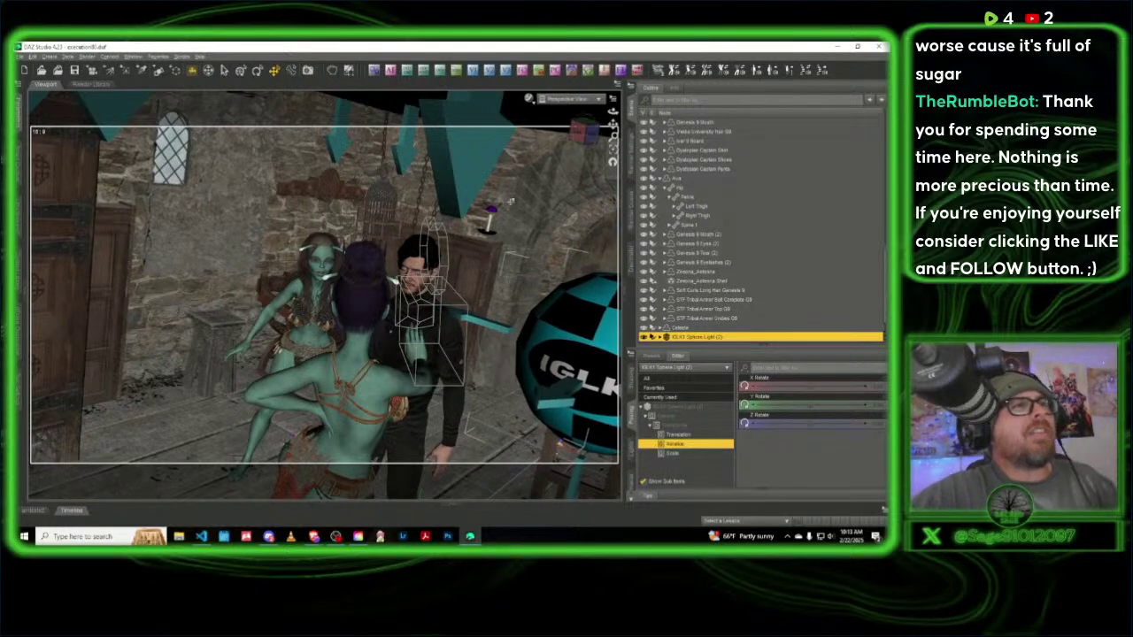
# Step: Preview the relocated sphere light's effect through the camera in NVIDIA Iray, and restore Texture Shaded display
pyautogui.click(561, 100)
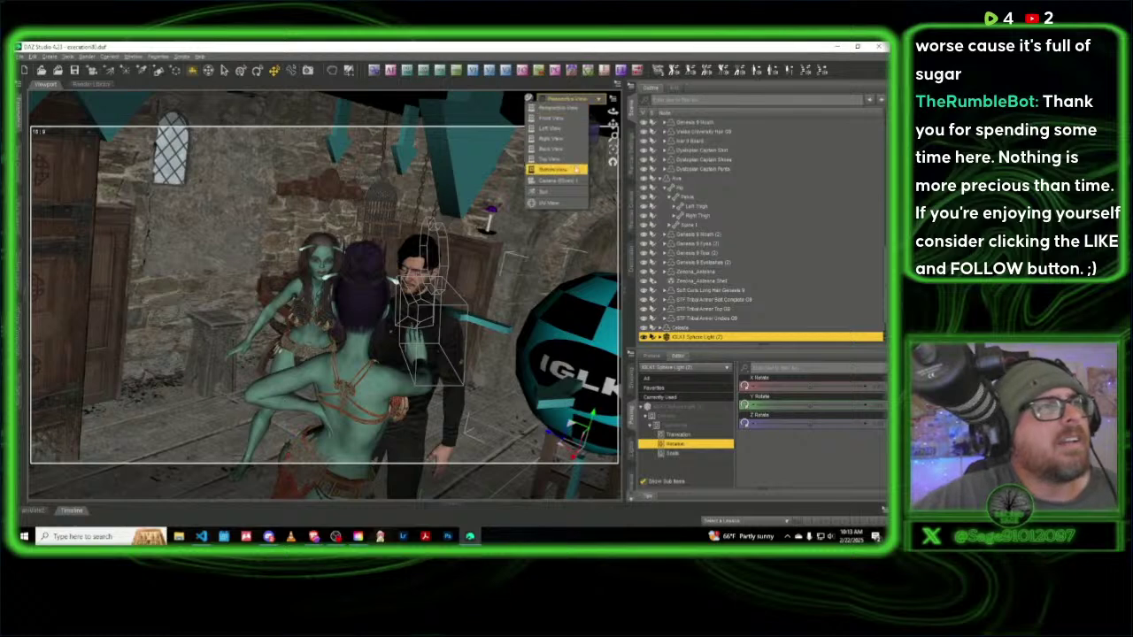
pyautogui.click(578, 180)
pyautogui.click(527, 99)
pyautogui.click(542, 204)
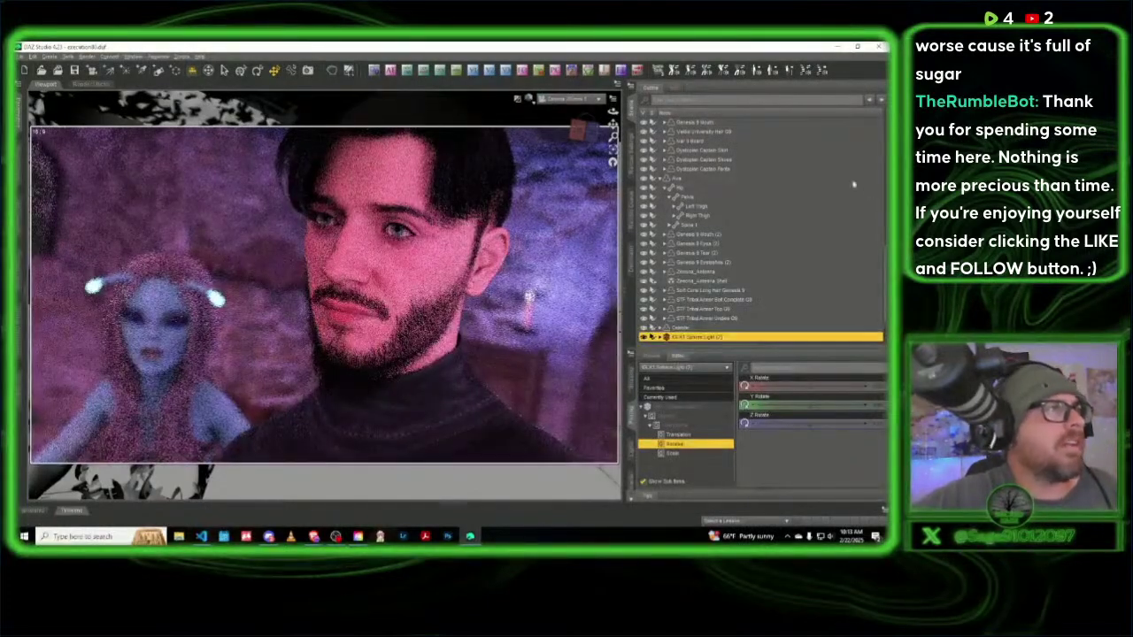
pyautogui.click(528, 99)
pyautogui.click(531, 195)
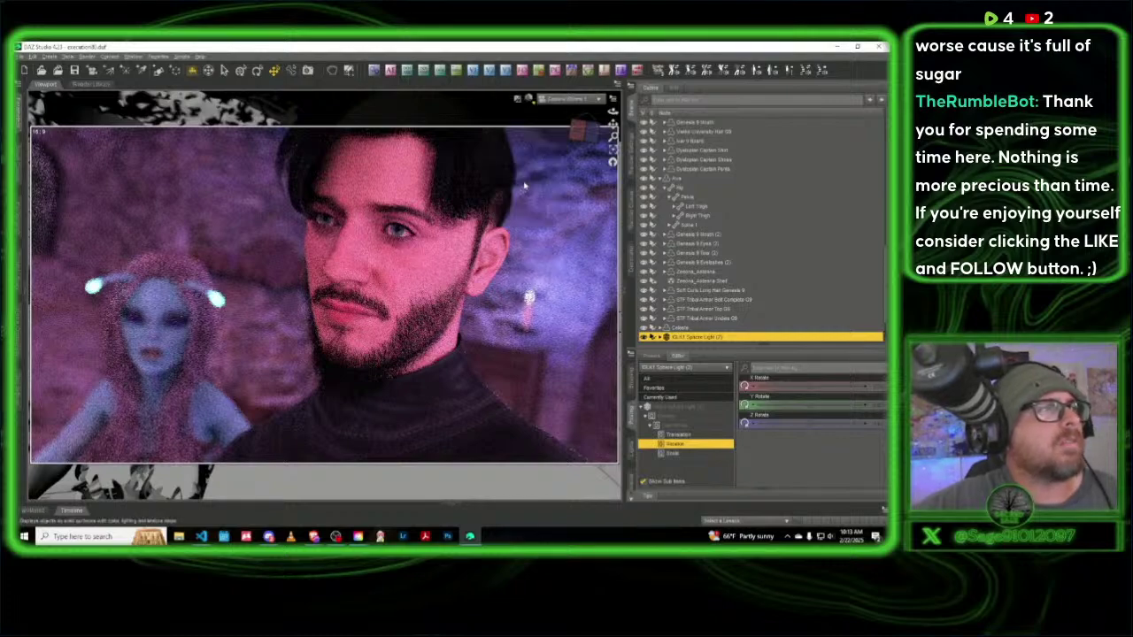
# Step: Return to Perspective View and undo the last move of IGLK sphere light (2)
pyautogui.click(567, 99)
pyautogui.click(572, 108)
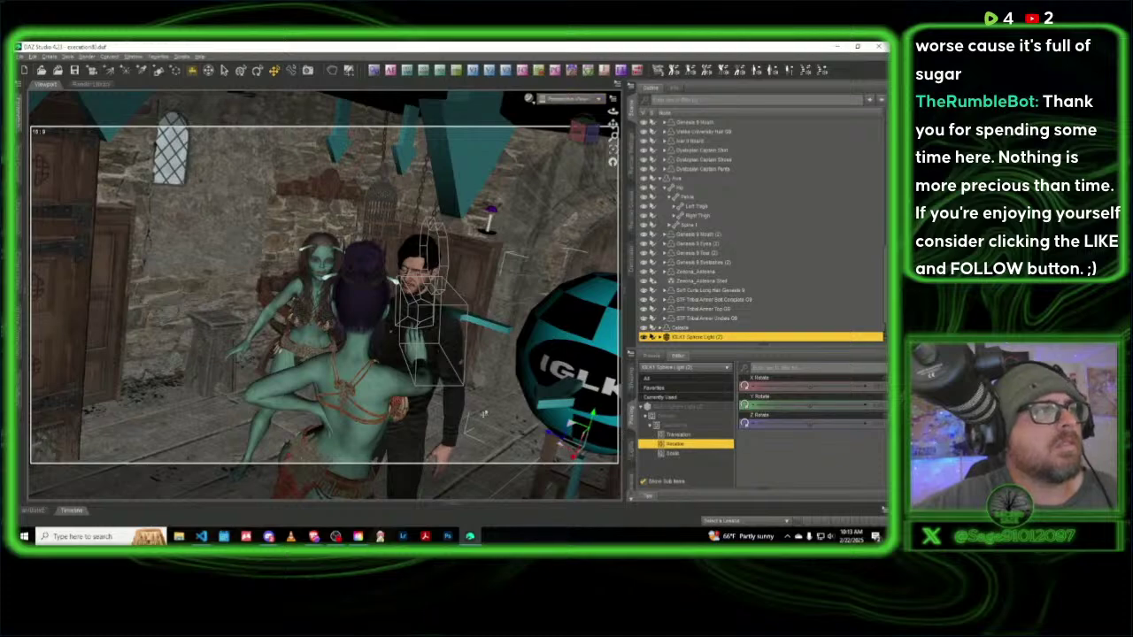
pyautogui.scroll(-5, 484, 413)
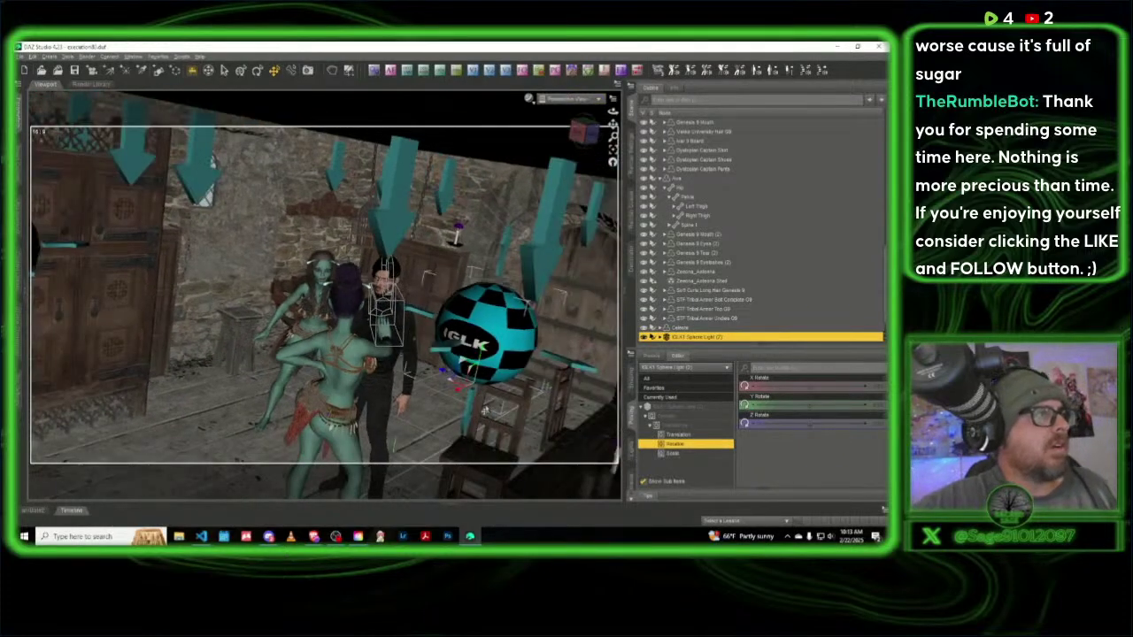
pyautogui.scroll(-2, 484, 409)
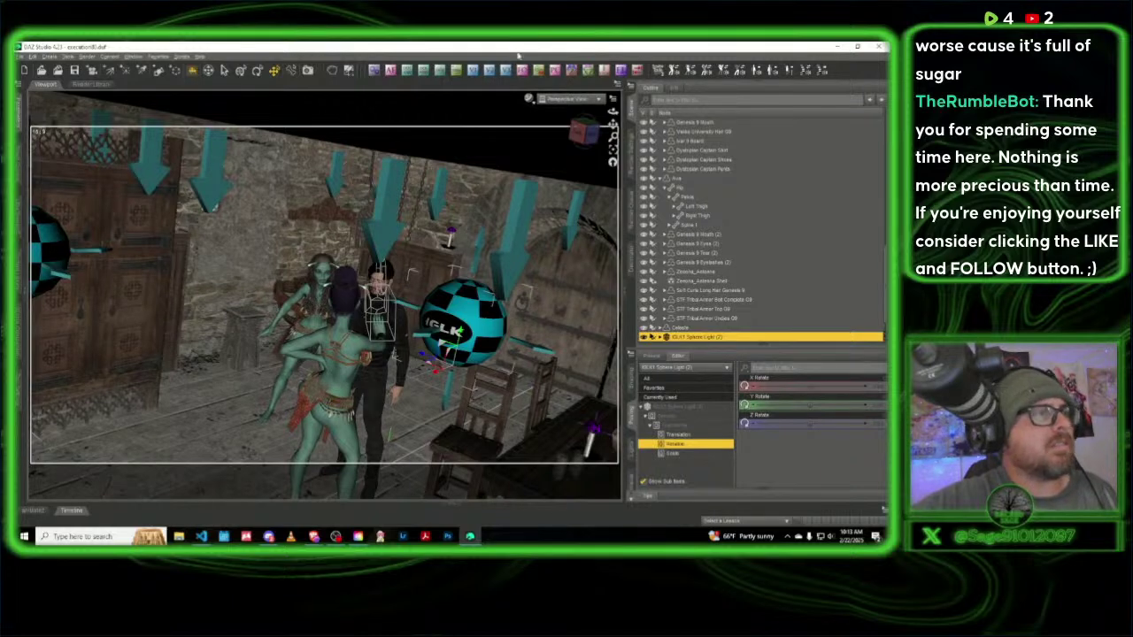
pyautogui.hotkey('ctrl', 'z')
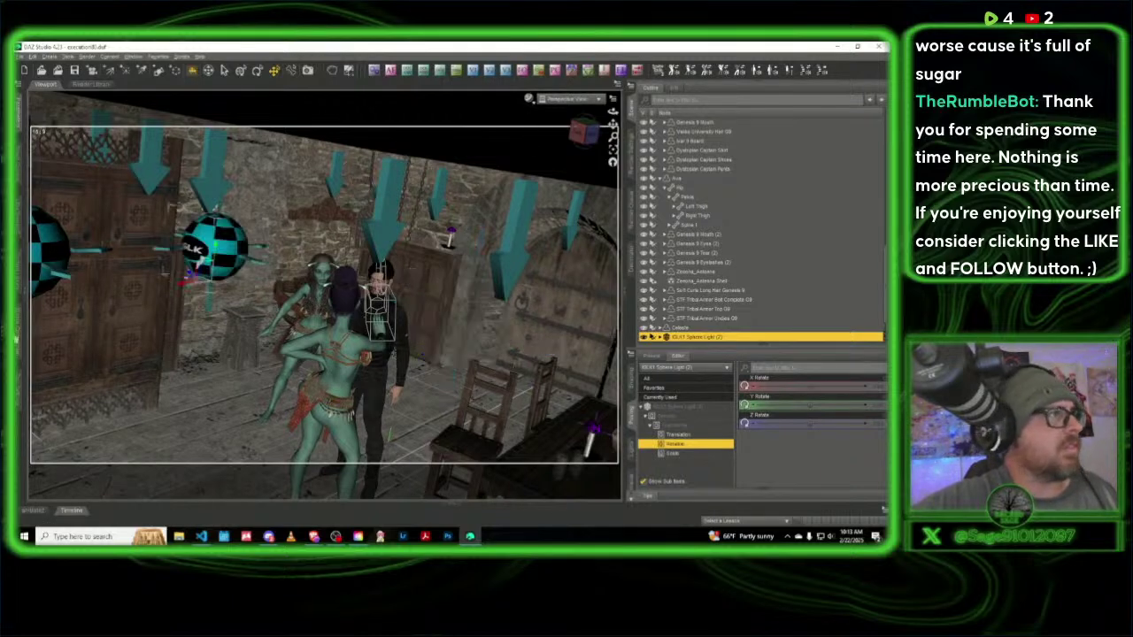
pyautogui.hotkey('ctrl', 'z')
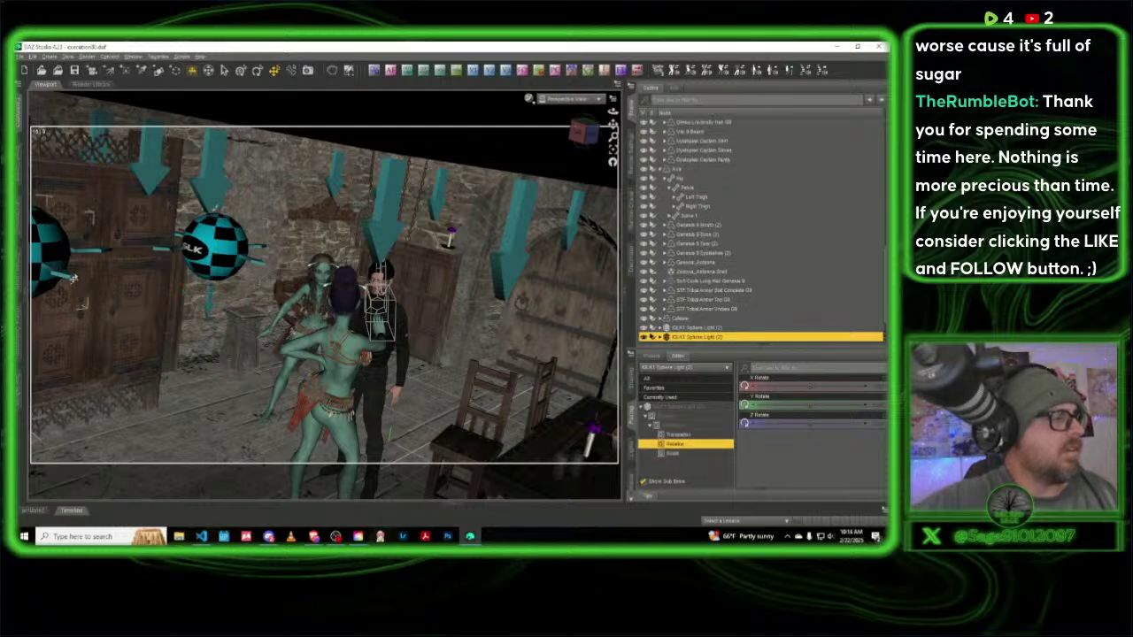
pyautogui.hotkey('ctrl', 'z')
pyautogui.hotkey('ctrl', 'z')
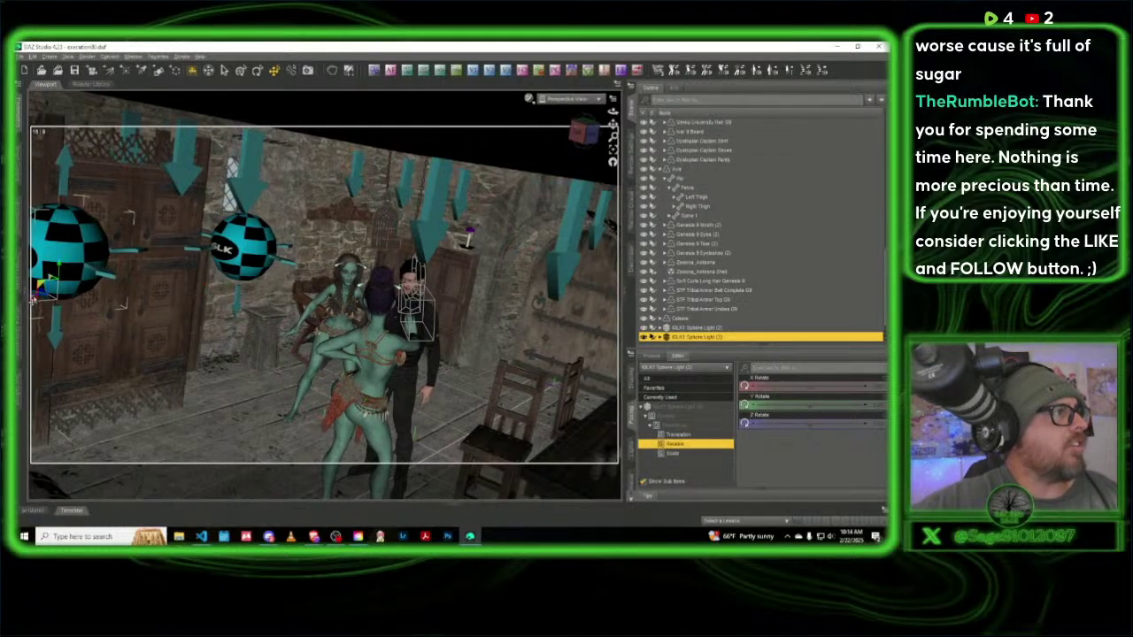
# Step: Move IGLK sphere light (3) from the wooden door to the chairs beside the man, and preview the camera shot in NVIDIA Iray
pyautogui.moveTo(33, 301); pyautogui.dragTo(529, 350)
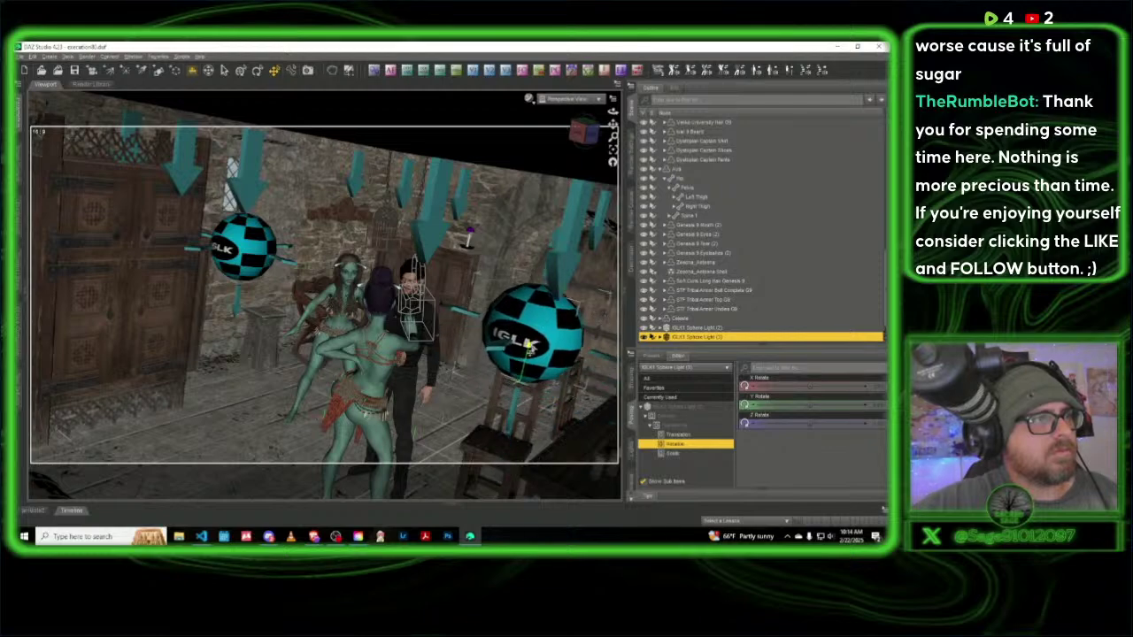
pyautogui.moveTo(586, 132); pyautogui.dragTo(573, 103)
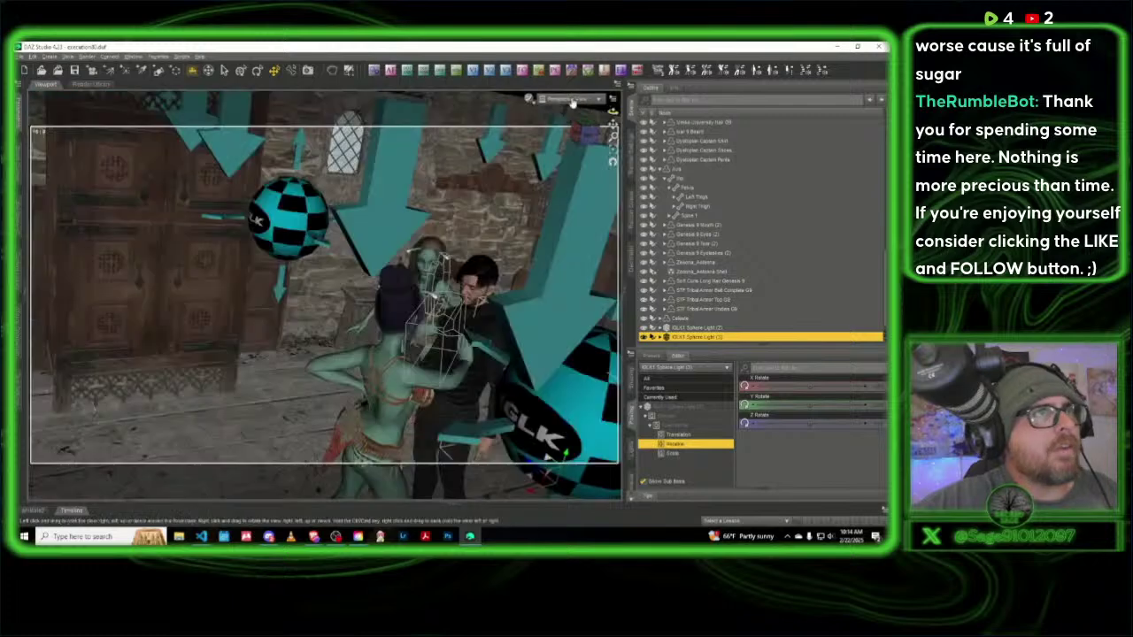
pyautogui.click(572, 99)
pyautogui.click(567, 170)
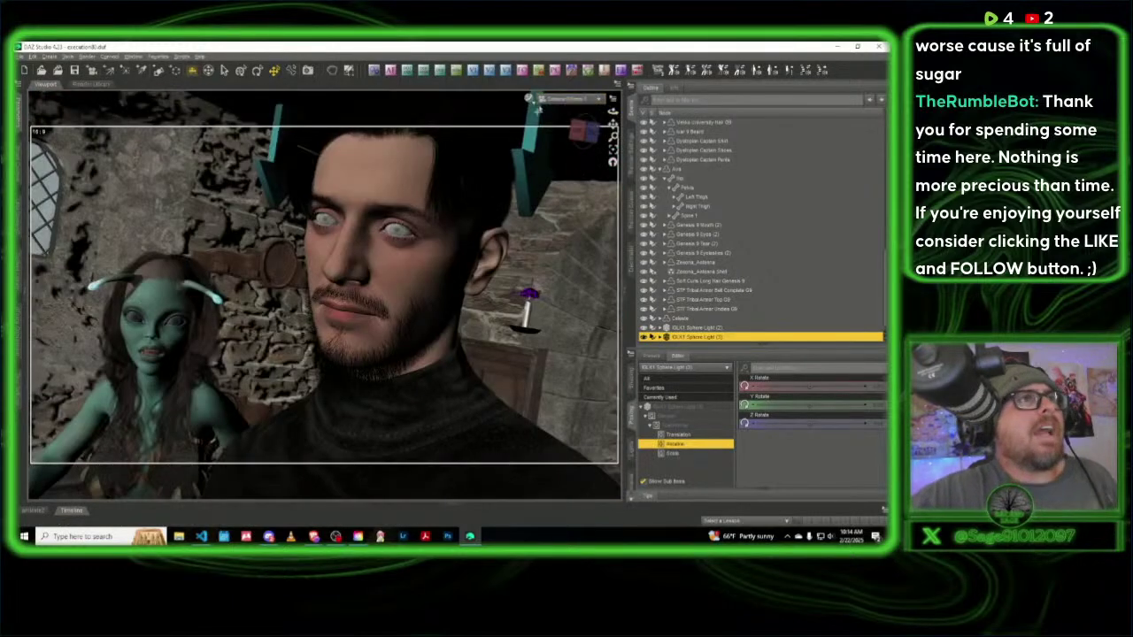
pyautogui.click(530, 99)
pyautogui.click(536, 221)
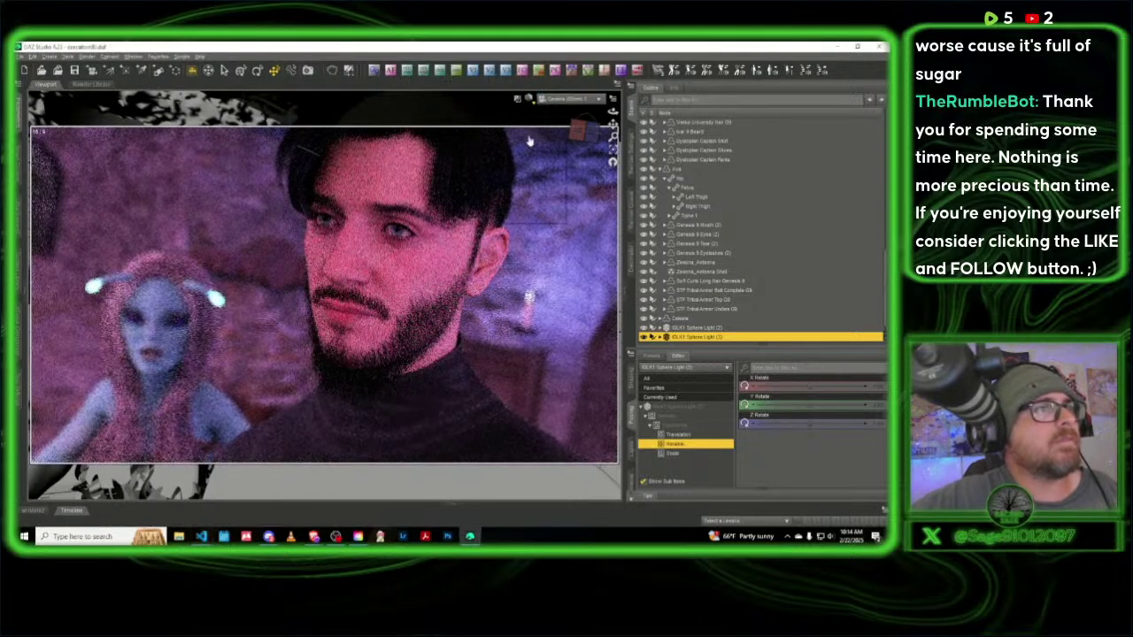
pyautogui.click(528, 98)
pyautogui.click(523, 195)
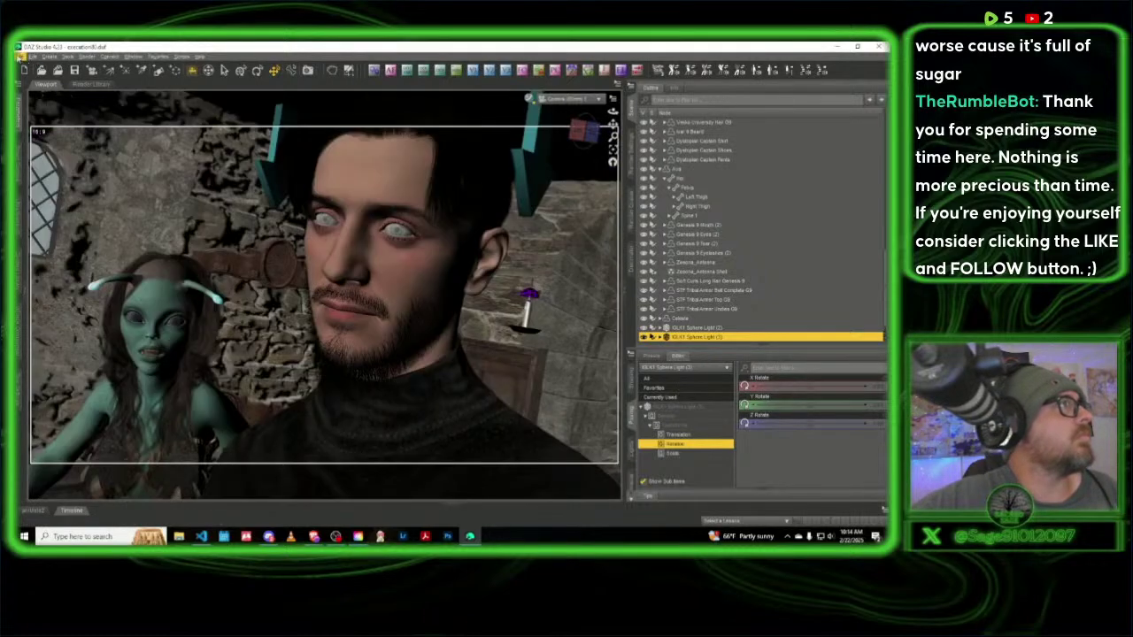
# Step: Save the scene as a new file named execution81 in the execution folder
pyautogui.click(19, 57)
pyautogui.moveTo(44, 121)
pyautogui.click(133, 125)
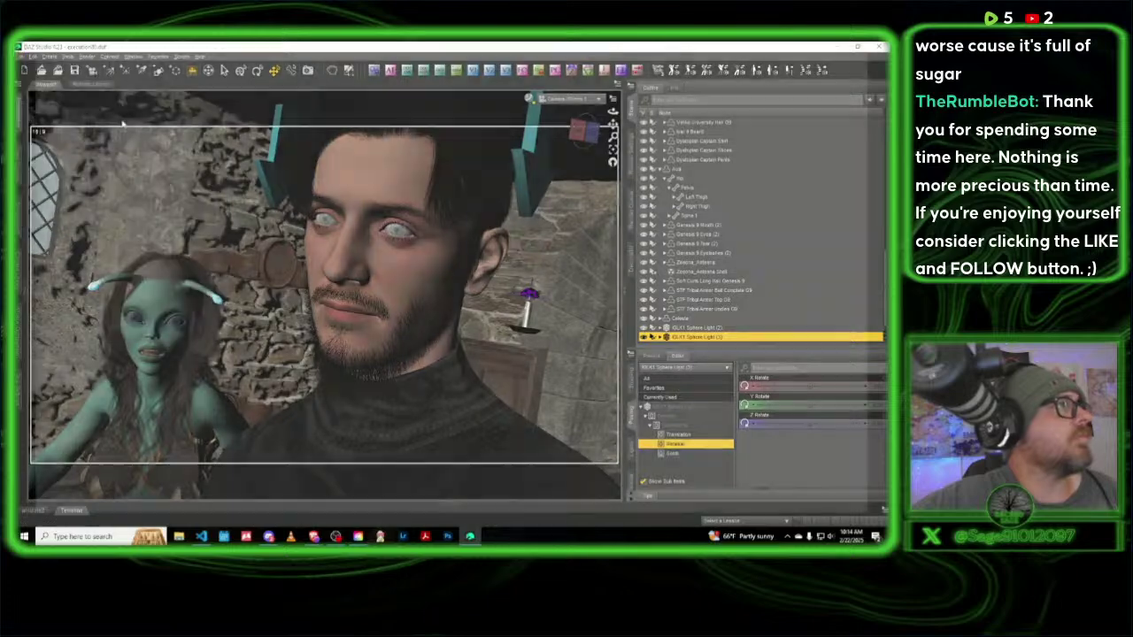
pyautogui.scroll(-1, 246, 412)
pyautogui.click(183, 454)
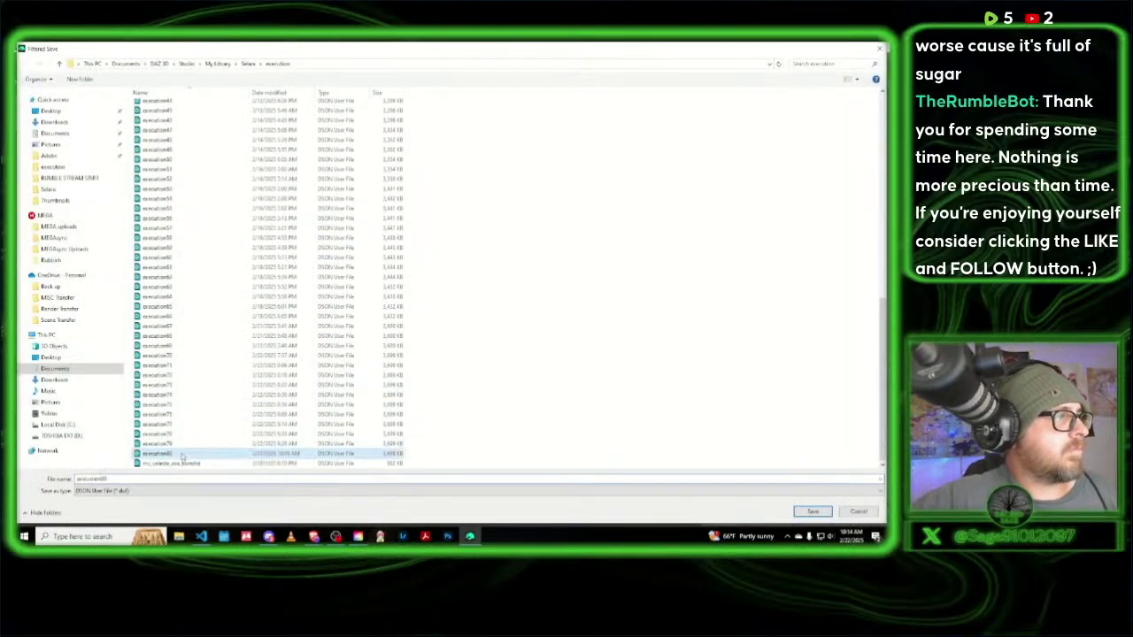
pyautogui.click(118, 479)
pyautogui.click(118, 478)
pyautogui.press('BackSpace')
pyautogui.write('1')
pyautogui.click(813, 511)
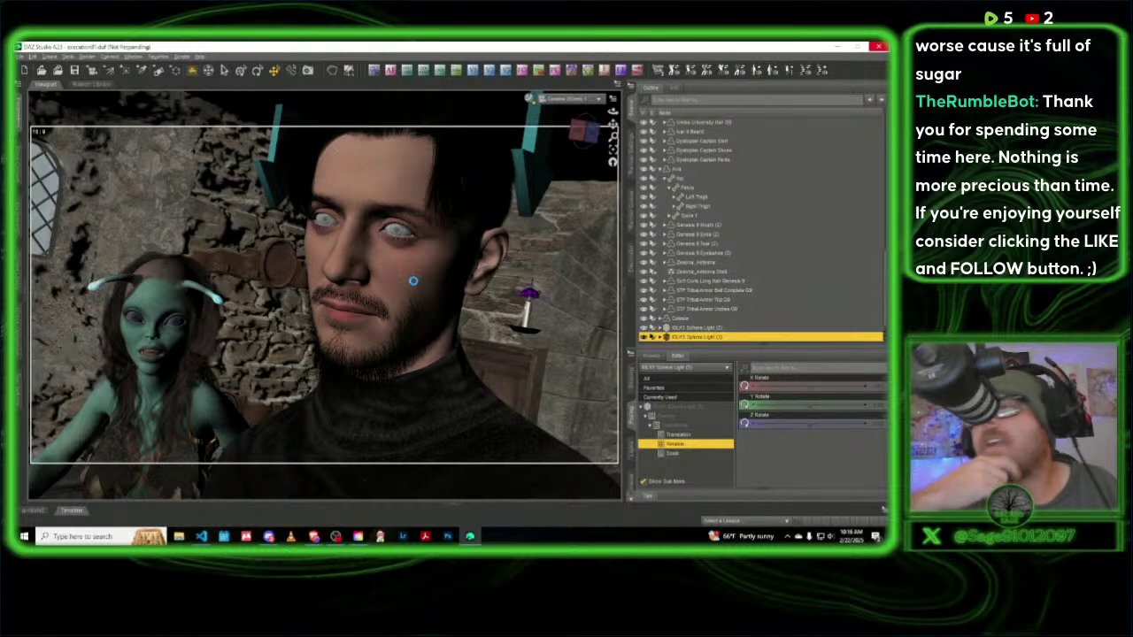
pyautogui.click(414, 285)
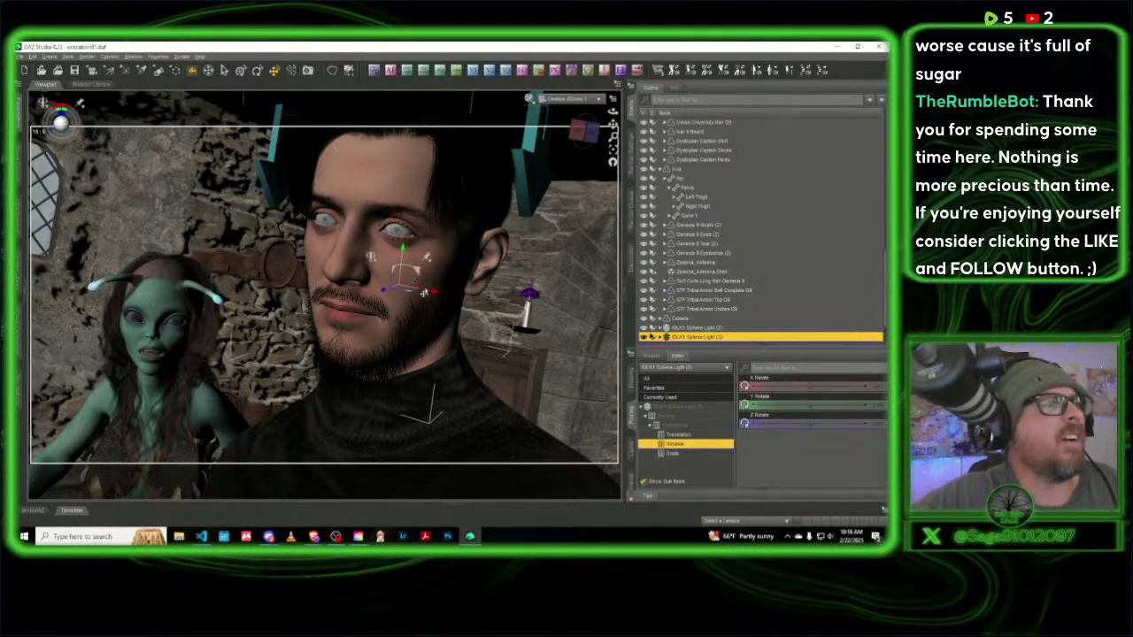